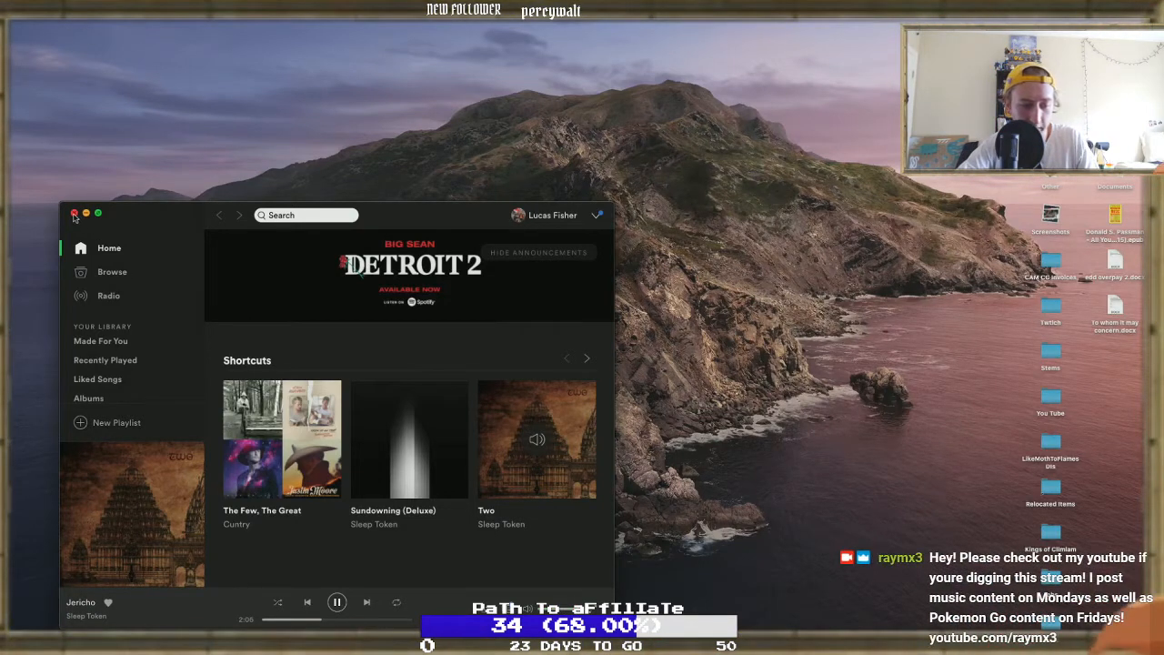
# Pause the song playing in Spotify and quit Spotify
pyautogui.click(338, 602)
pyautogui.scroll(-1, 337, 582)
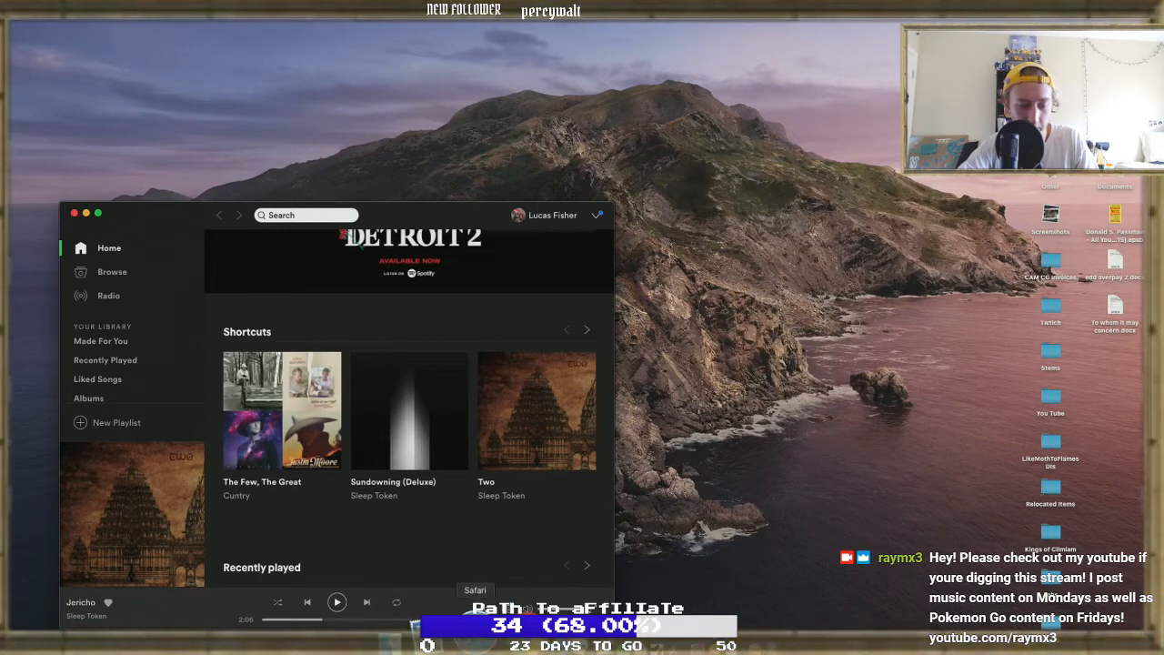
pyautogui.rightClick(576, 642)
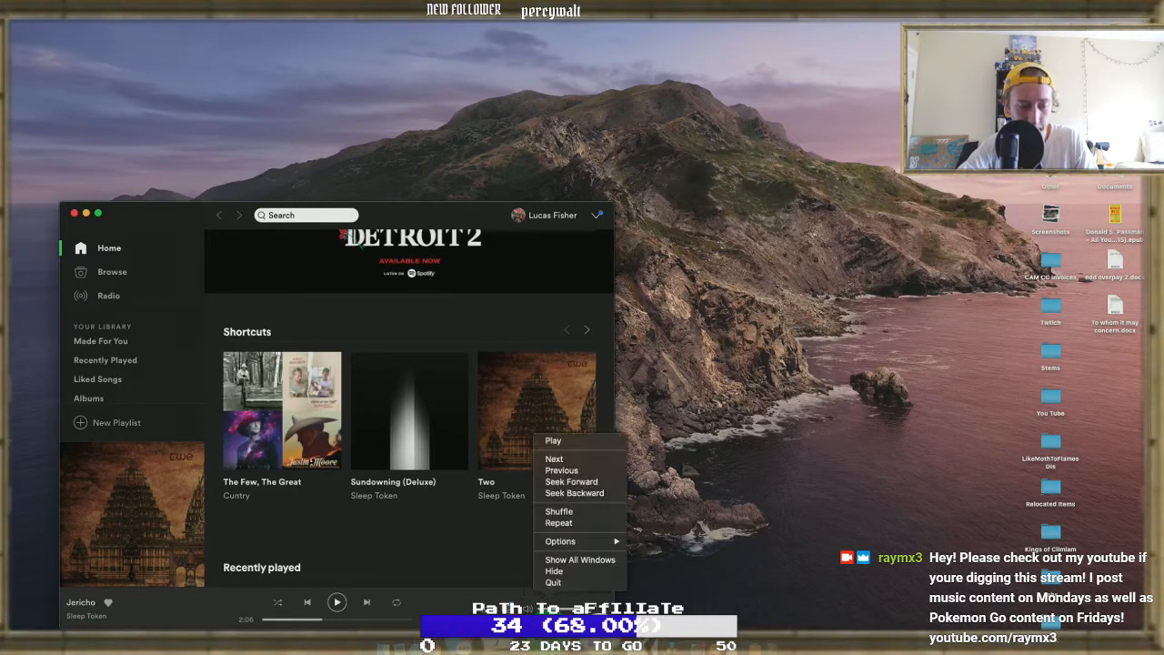
pyautogui.click(553, 583)
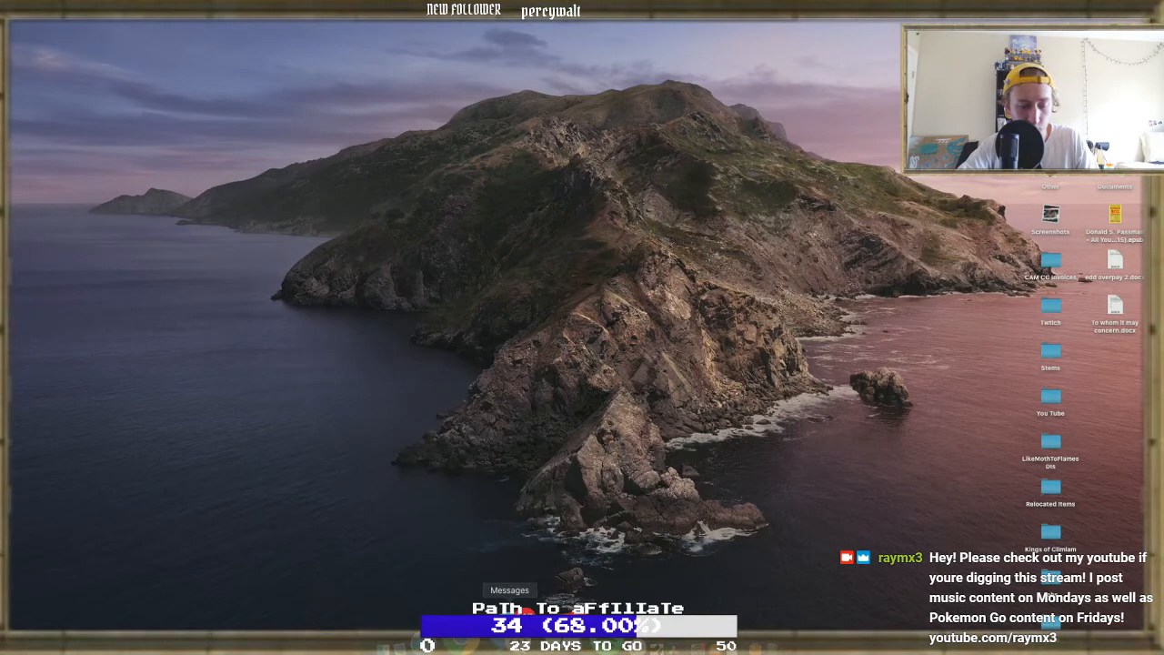
# Force quit the unresponsive Messages app and switch to the drum session in Studio One
pyautogui.rightClick(530, 599)
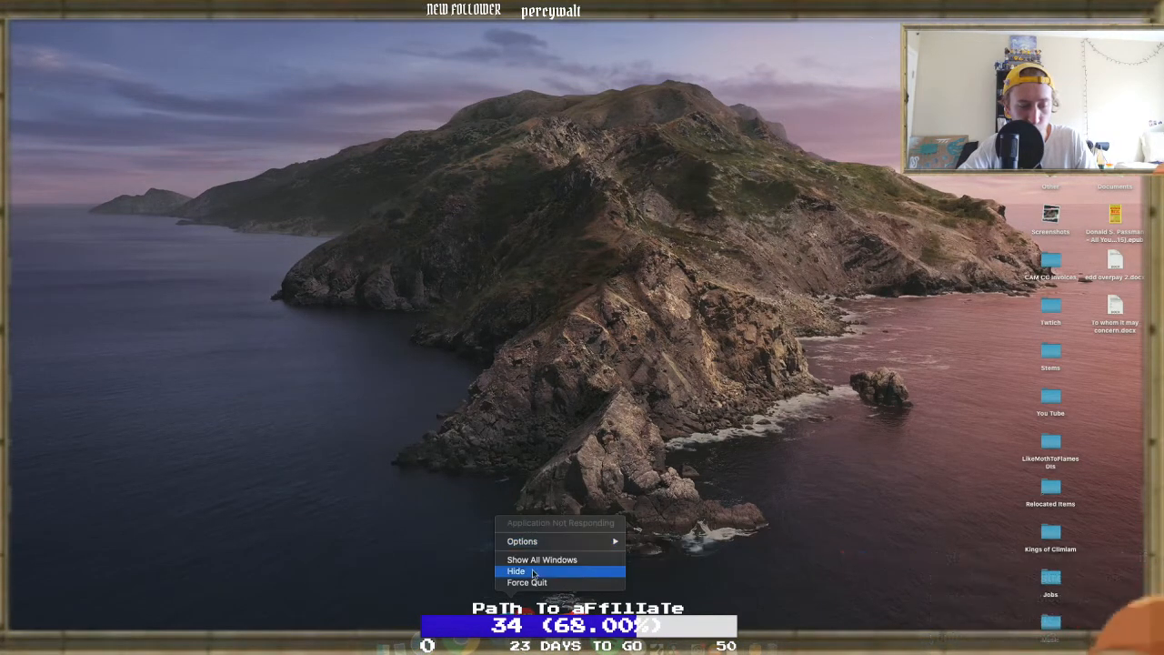
pyautogui.click(534, 584)
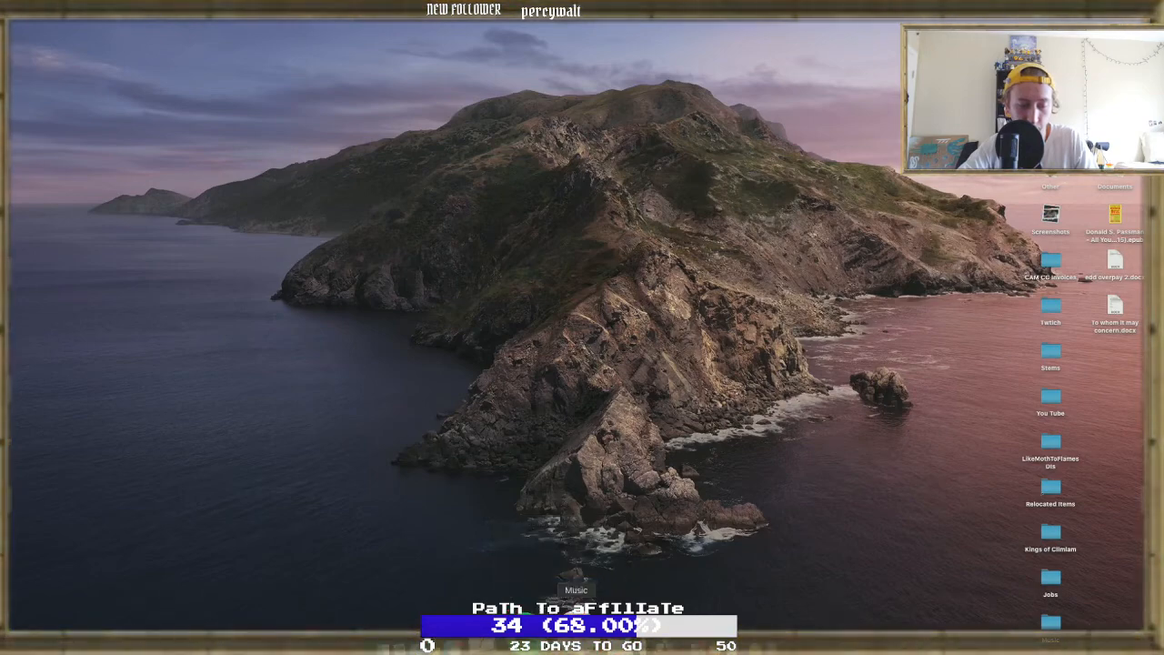
pyautogui.click(589, 644)
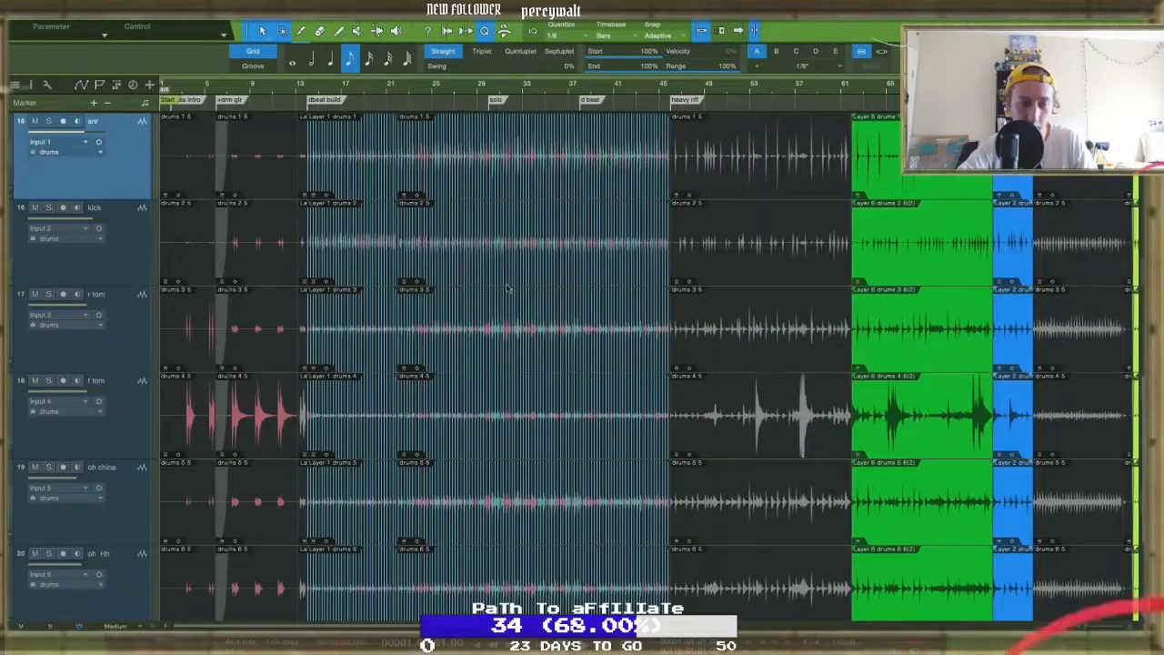
# Look over the whole song's guitar and drum tracks, and check the channels in the mixer
pyautogui.press('w')
pyautogui.scroll(3, 465, 370)
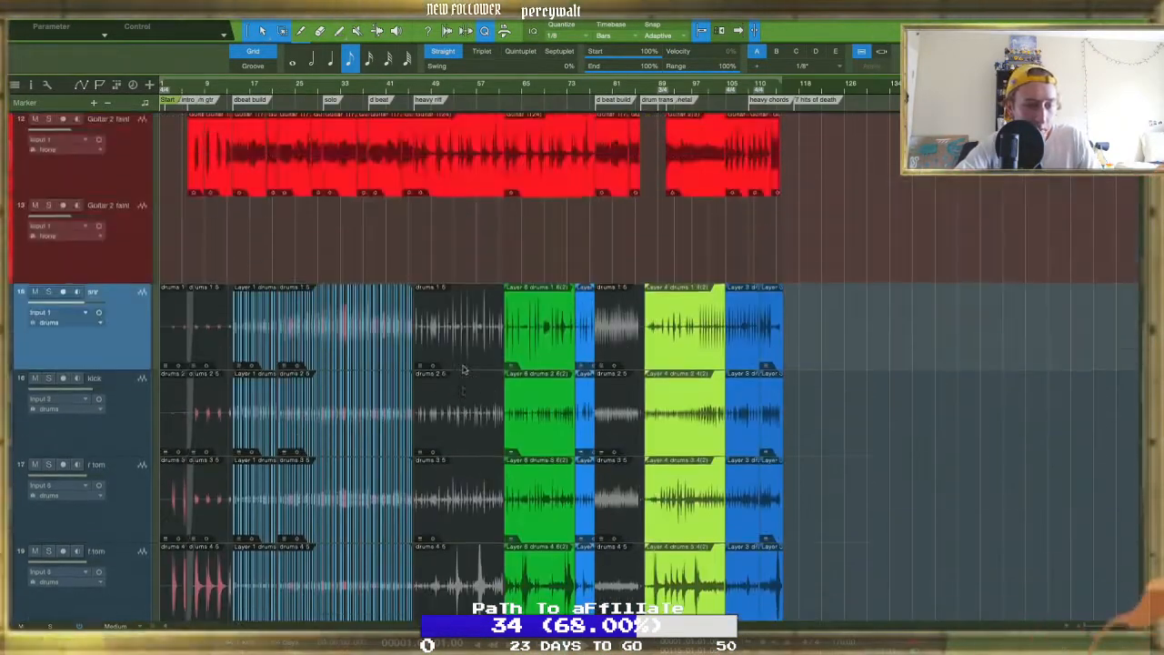
pyautogui.scroll(10, 462, 369)
pyautogui.scroll(-2, 462, 369)
pyautogui.scroll(-10, 462, 369)
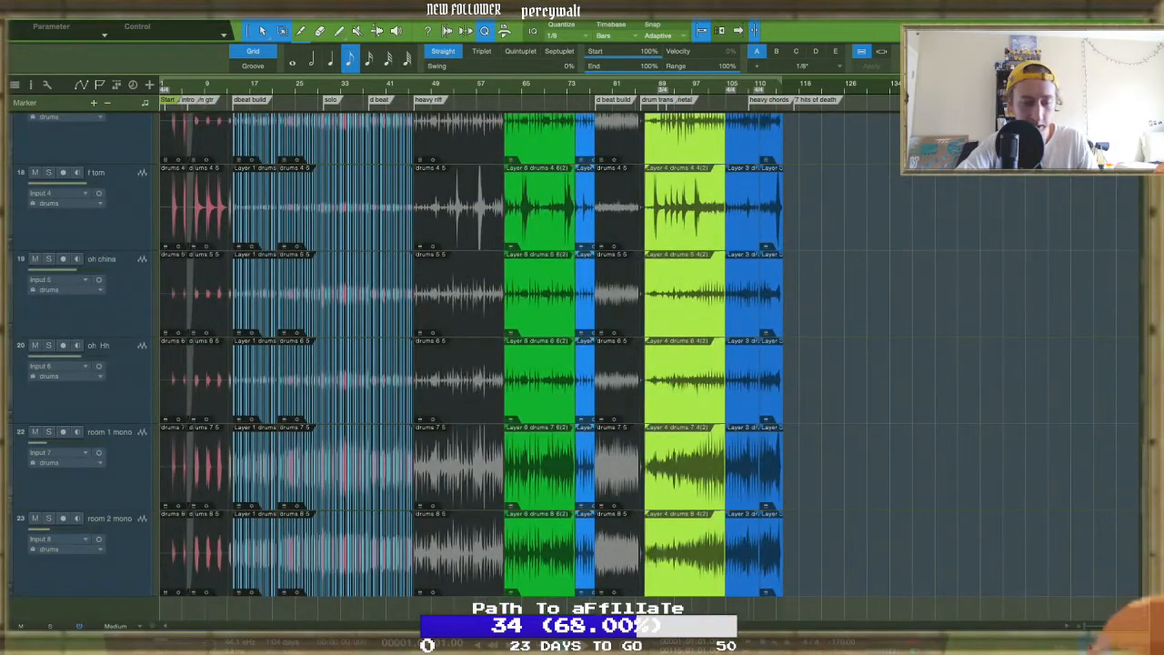
pyautogui.press('F3')
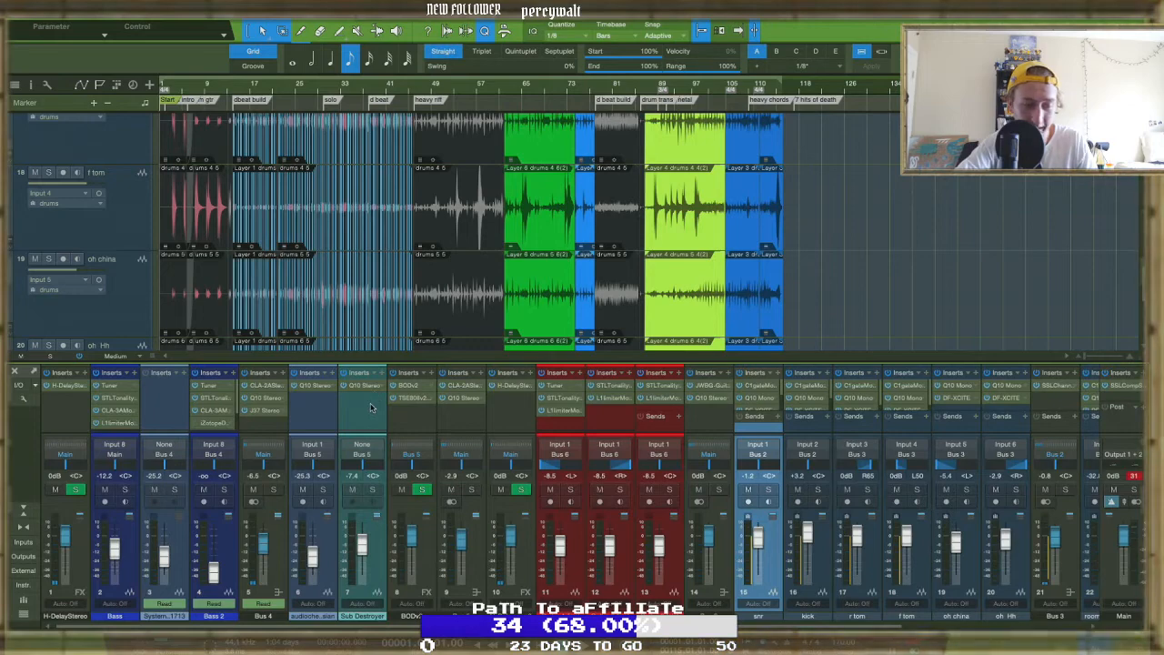
pyautogui.hscroll(5, 371, 407)
pyautogui.hscroll(-5, 370, 408)
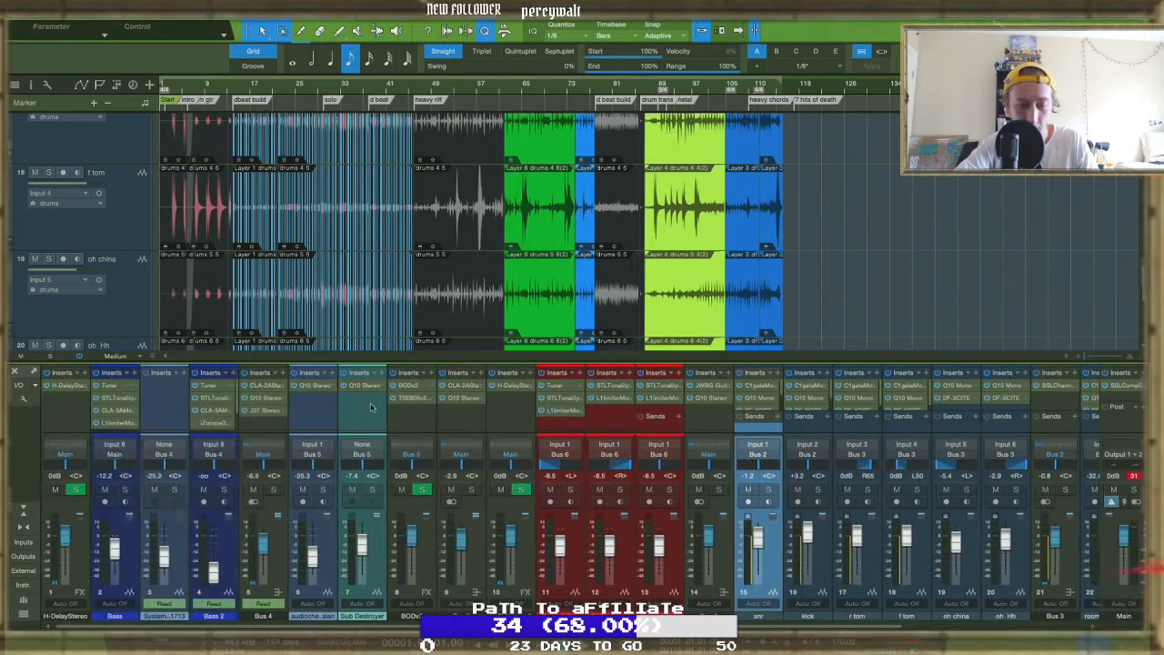
pyautogui.press('F3')
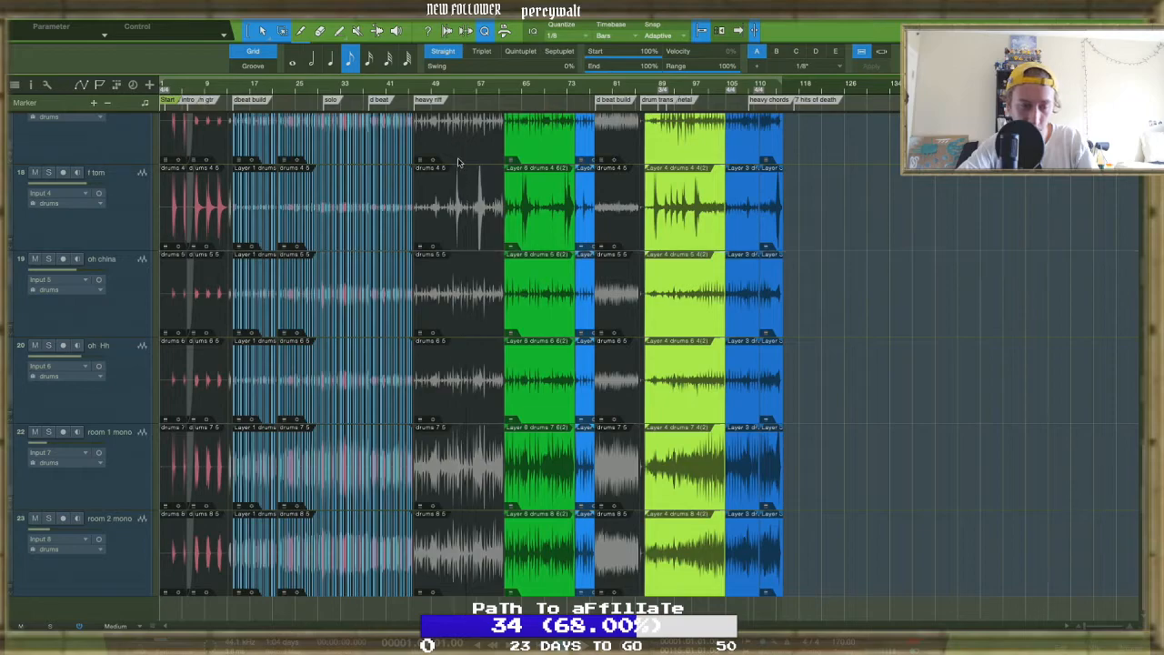
# Remove the fade-in from the grouped drum events that start at bar 6
pyautogui.scroll(5, 811, 273)
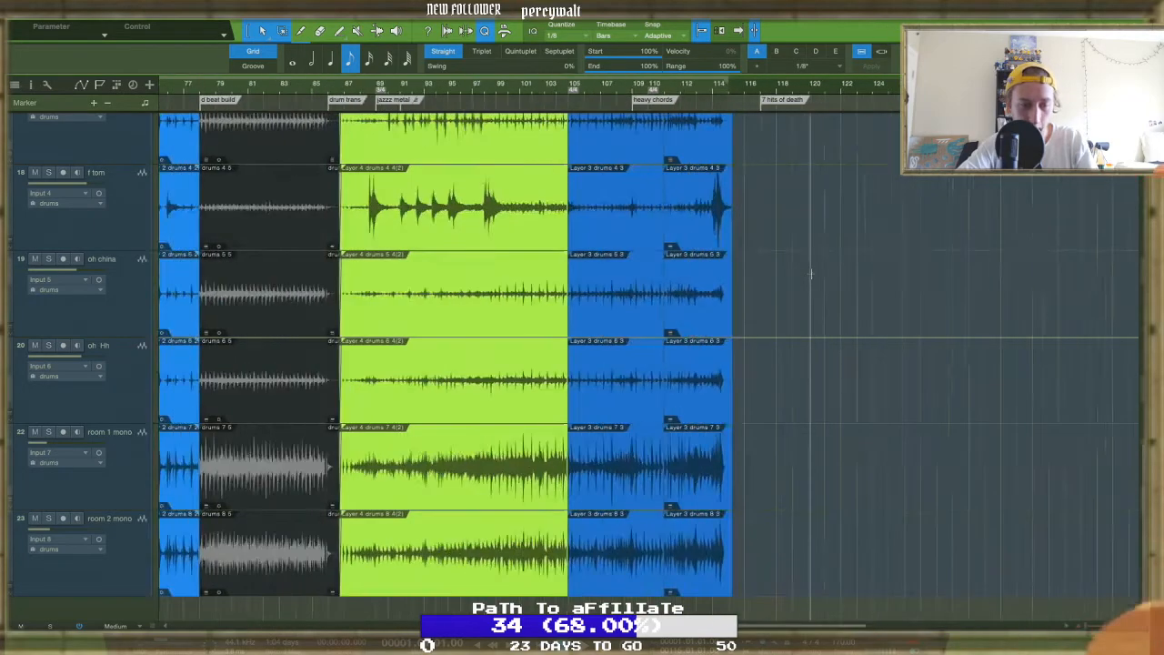
pyautogui.hscroll(-10, 811, 274)
pyautogui.hscroll(-1, 811, 274)
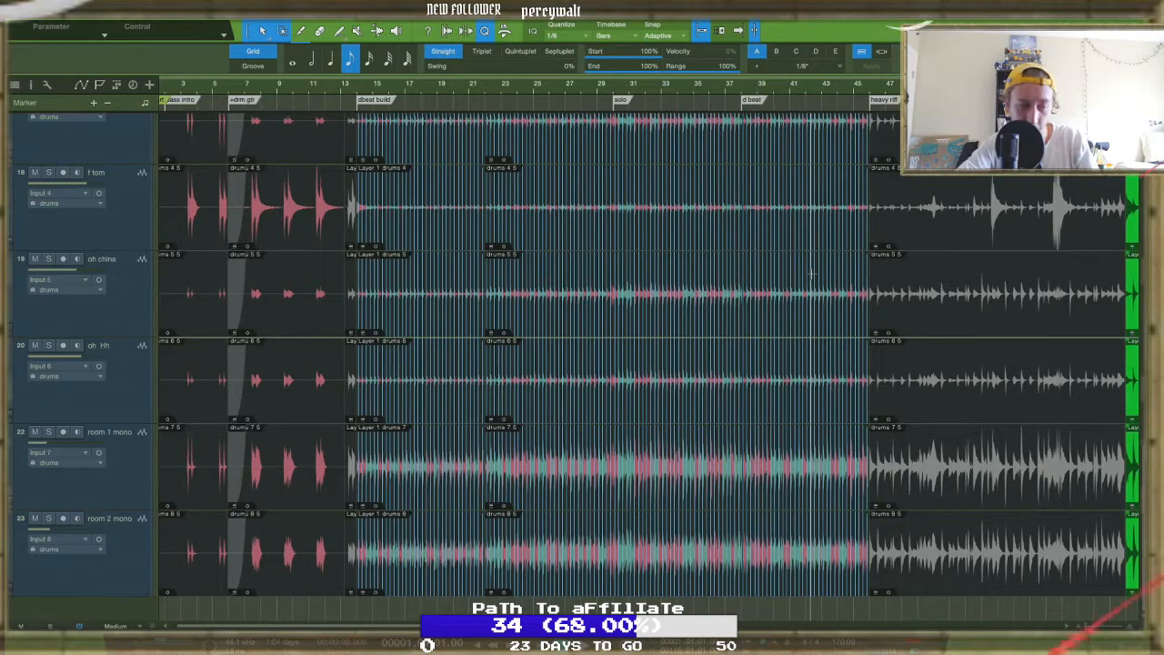
pyautogui.scroll(4, 223, 276)
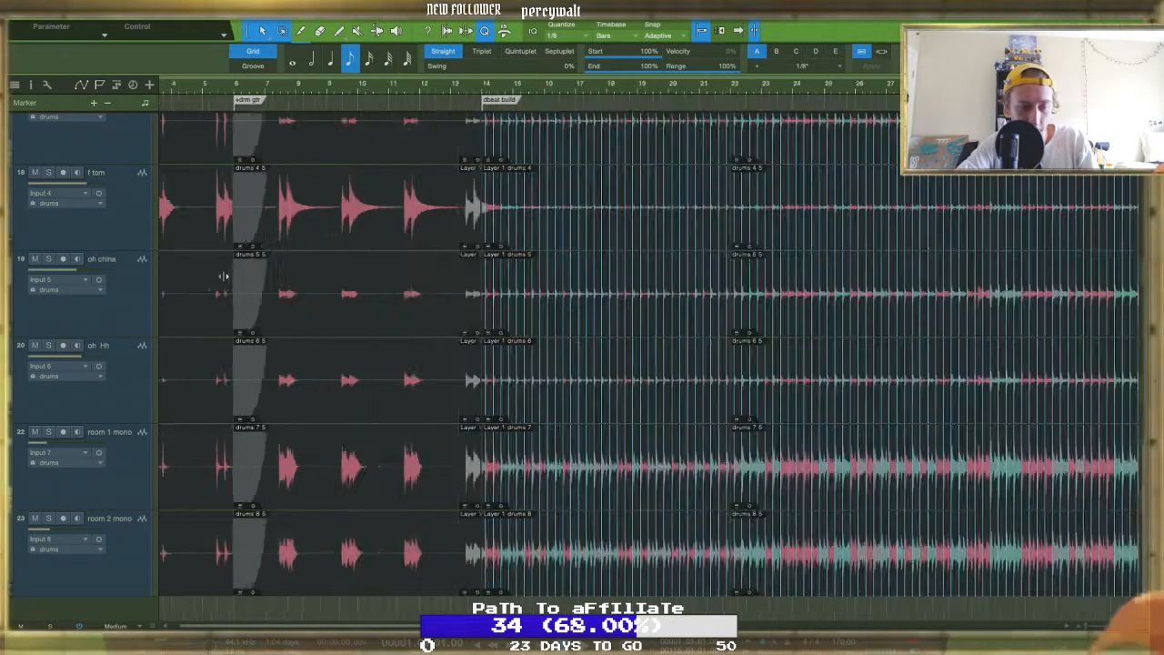
pyautogui.scroll(2, 223, 276)
pyautogui.click(408, 235)
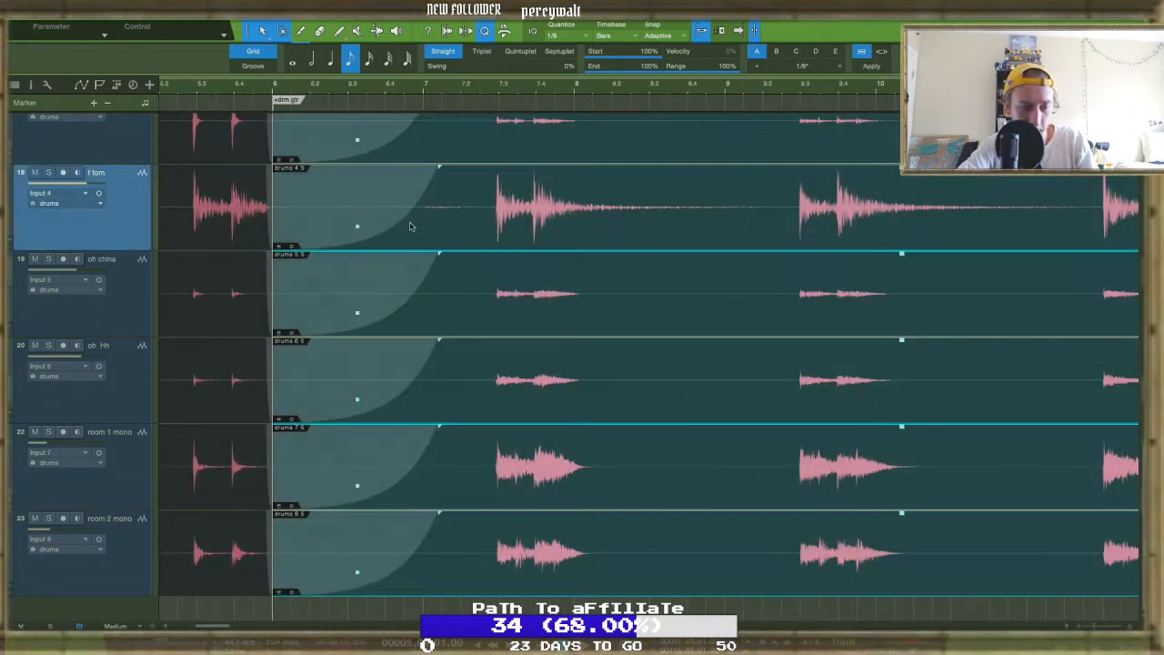
pyautogui.moveTo(439, 173); pyautogui.dragTo(257, 172)
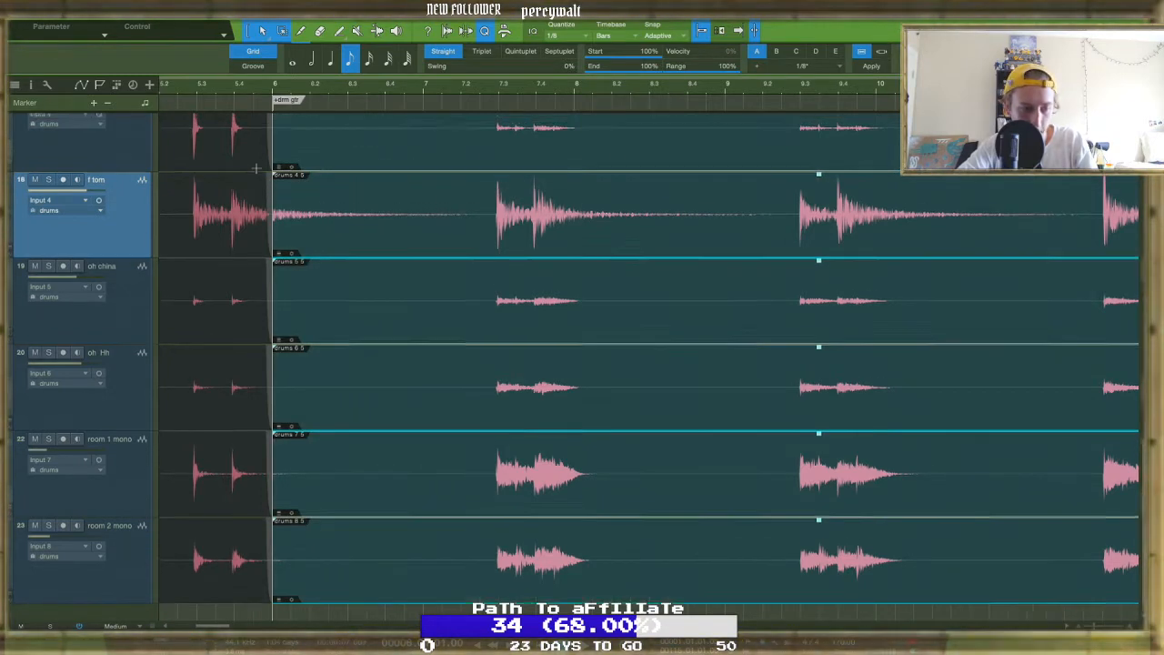
# Show the Audio Bend options and inspect how the bend markers line up with the snare hits around bar 25
pyautogui.scroll(4, 257, 169)
pyautogui.scroll(-3, 256, 170)
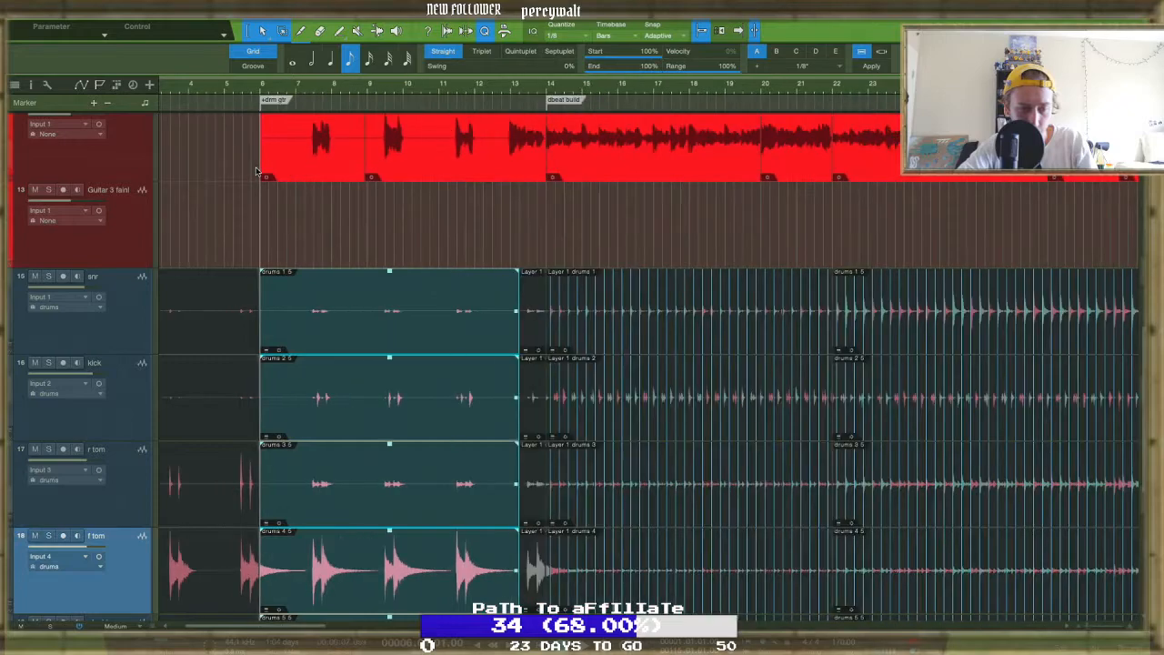
pyautogui.scroll(-2, 256, 170)
pyautogui.scroll(5, 583, 287)
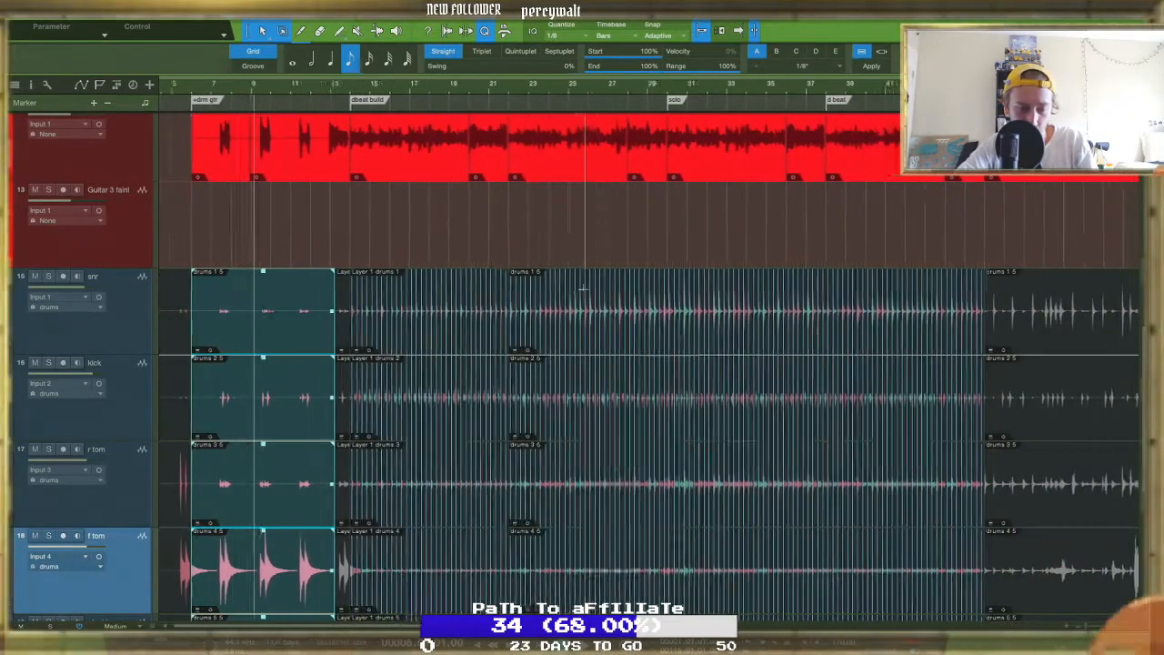
pyautogui.scroll(2, 578, 279)
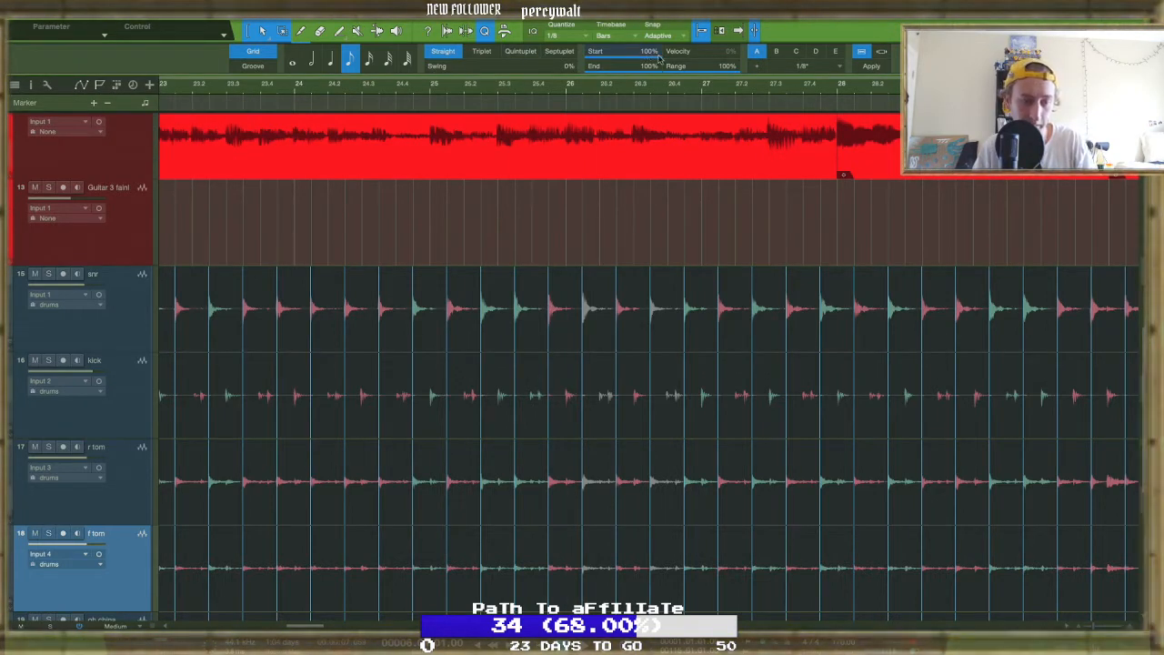
pyautogui.click(446, 31)
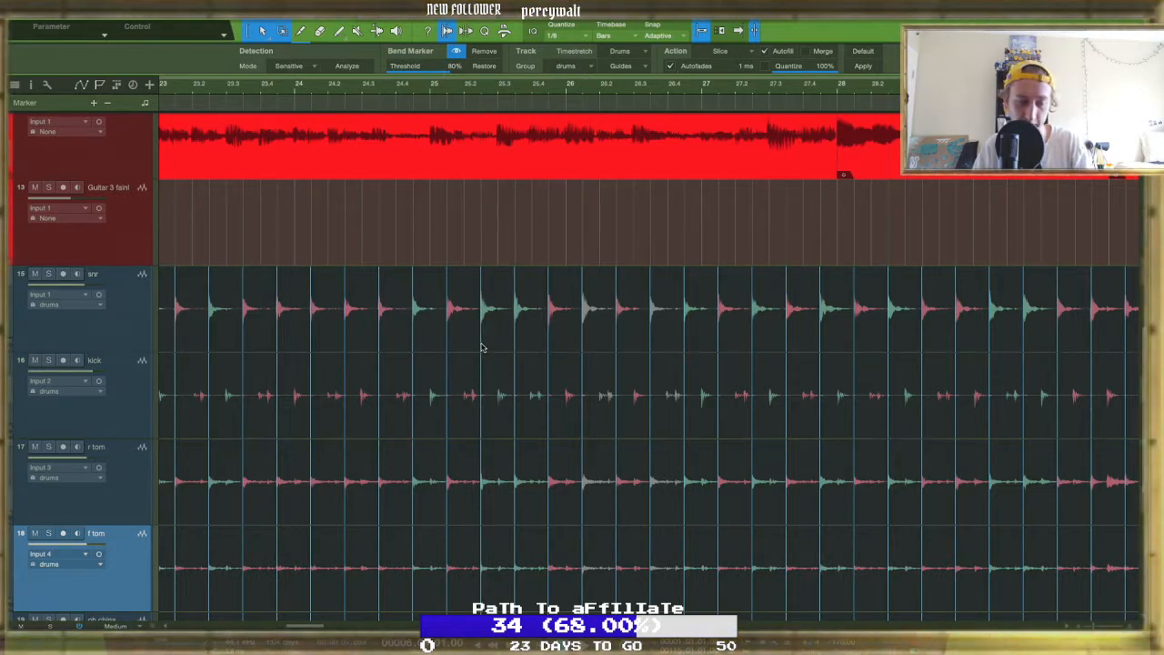
pyautogui.scroll(12, 480, 327)
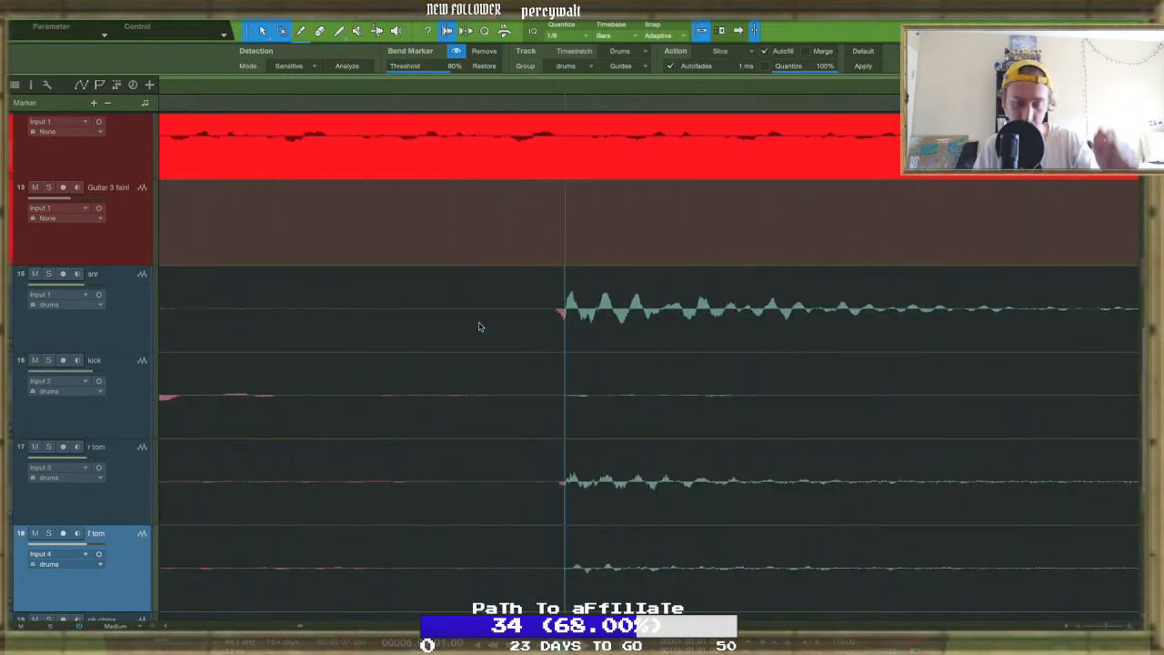
pyautogui.scroll(-12, 480, 326)
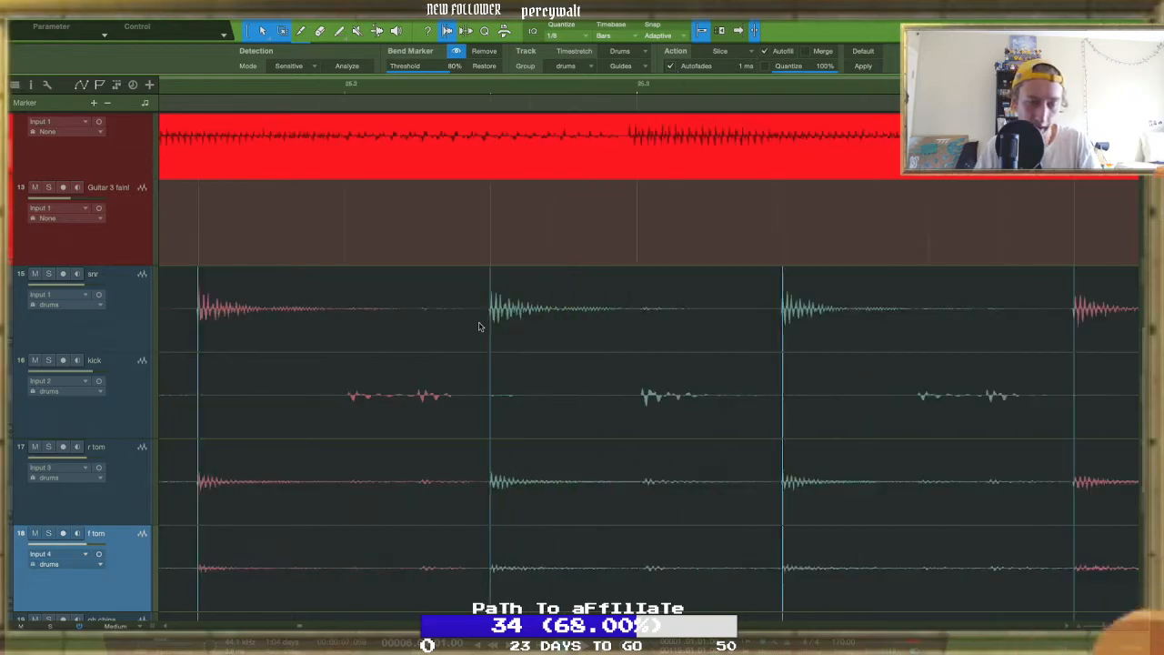
pyautogui.scroll(-8, 479, 327)
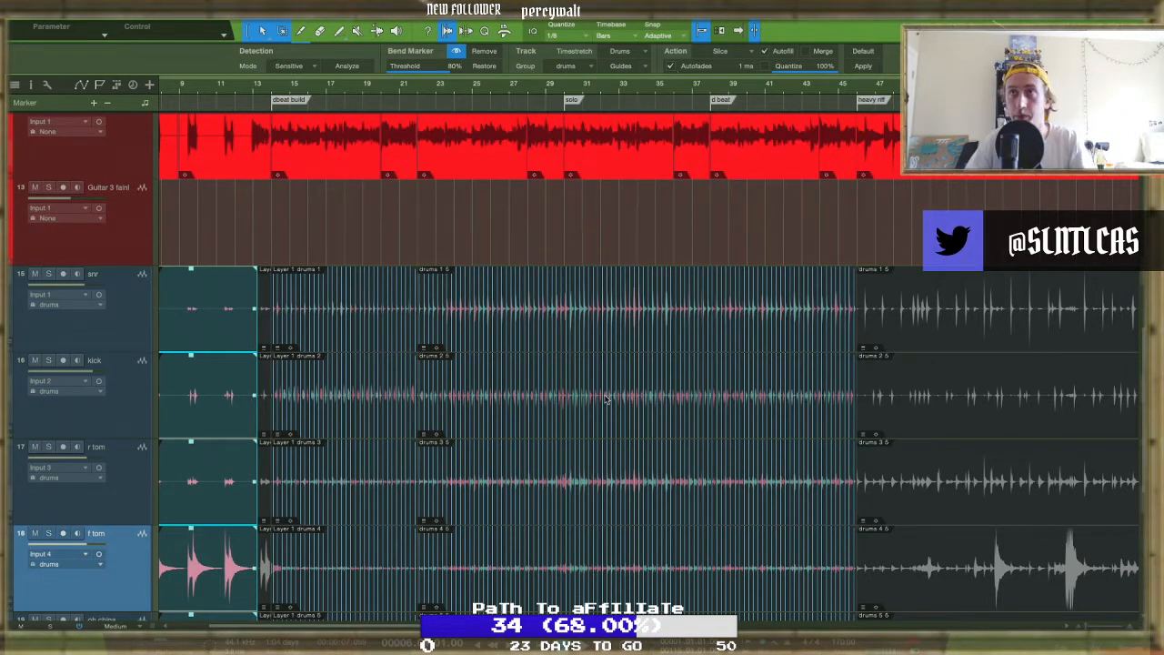
# Try placing, deleting and shifting bend markers on the grouped drum tracks between the snare hits around bar 58
pyautogui.hscroll(10, 606, 399)
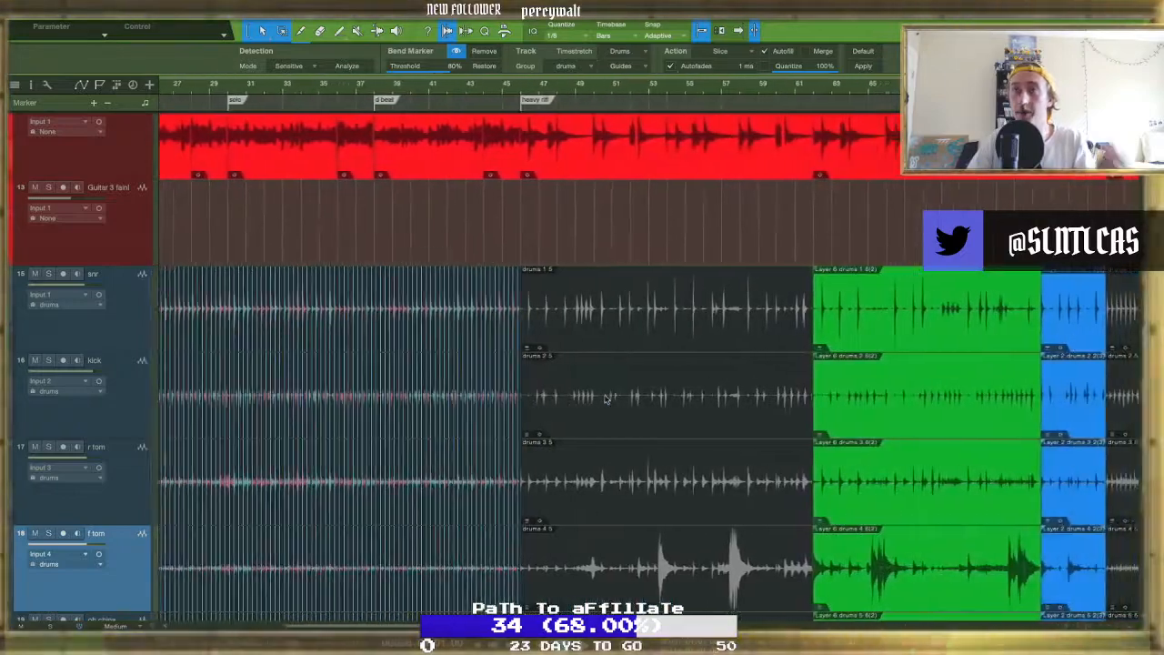
pyautogui.hscroll(-3, 606, 398)
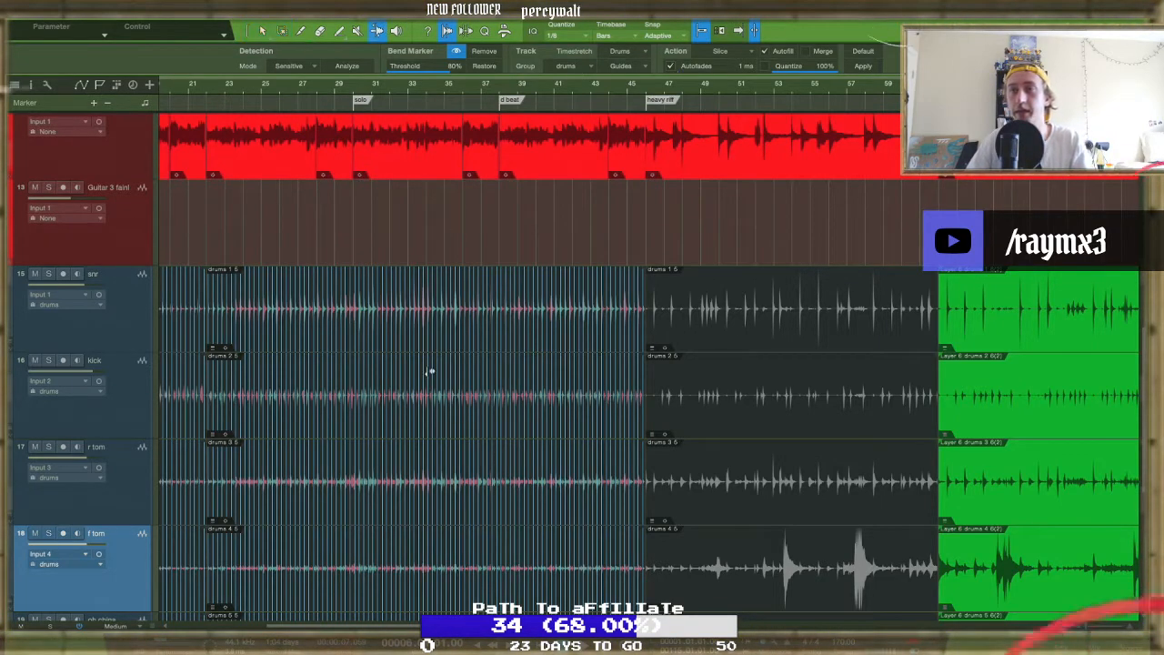
pyautogui.hscroll(20, 421, 349)
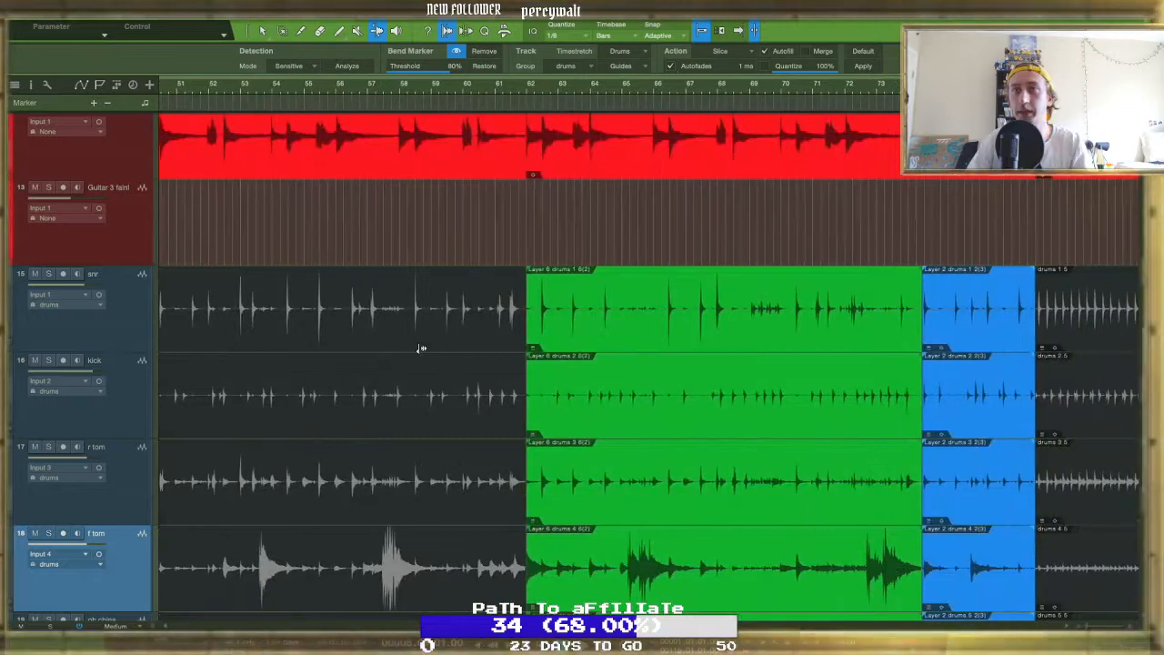
pyautogui.scroll(15, 421, 349)
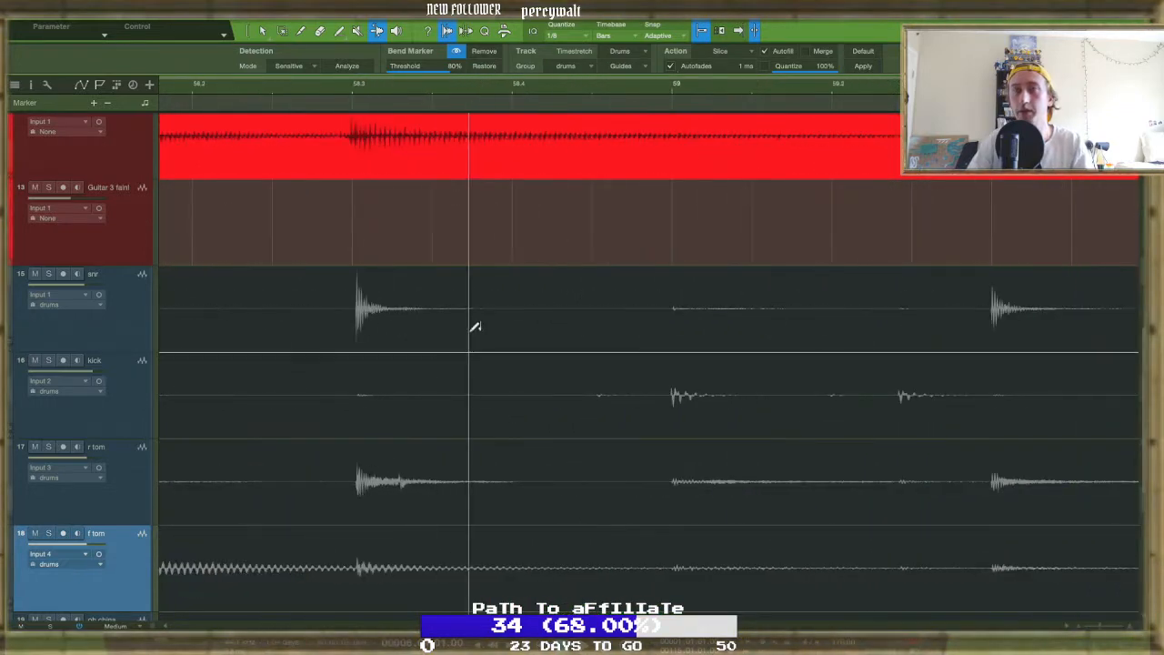
pyautogui.click(472, 327)
pyautogui.click(632, 327)
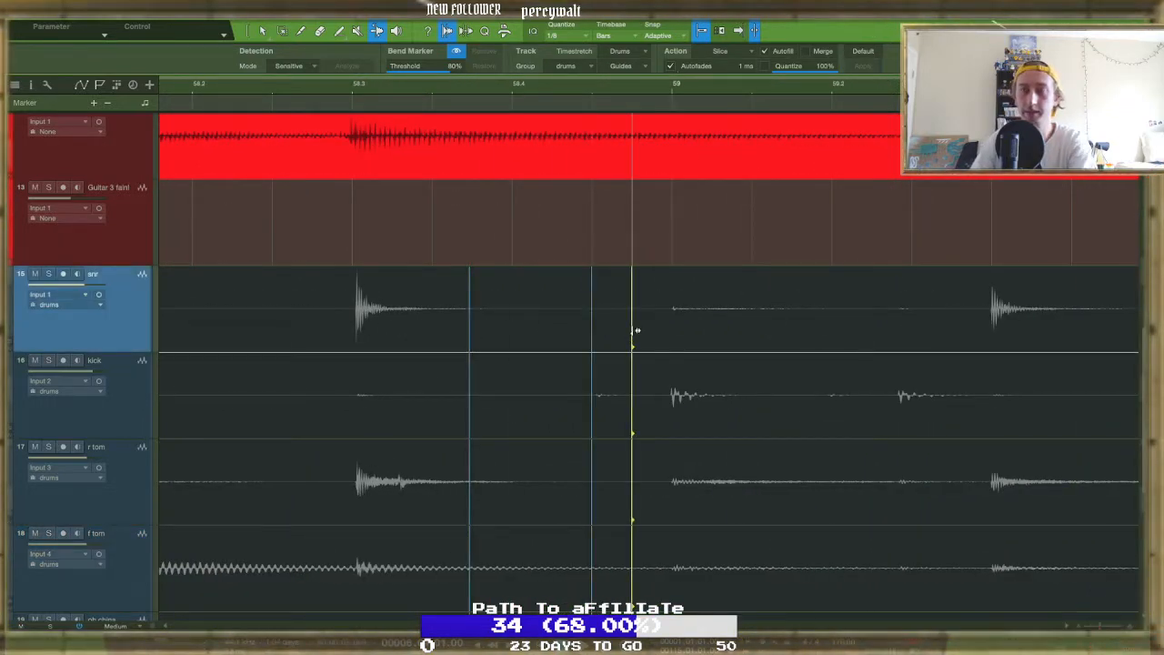
pyautogui.doubleClick(632, 327)
pyautogui.click(591, 331)
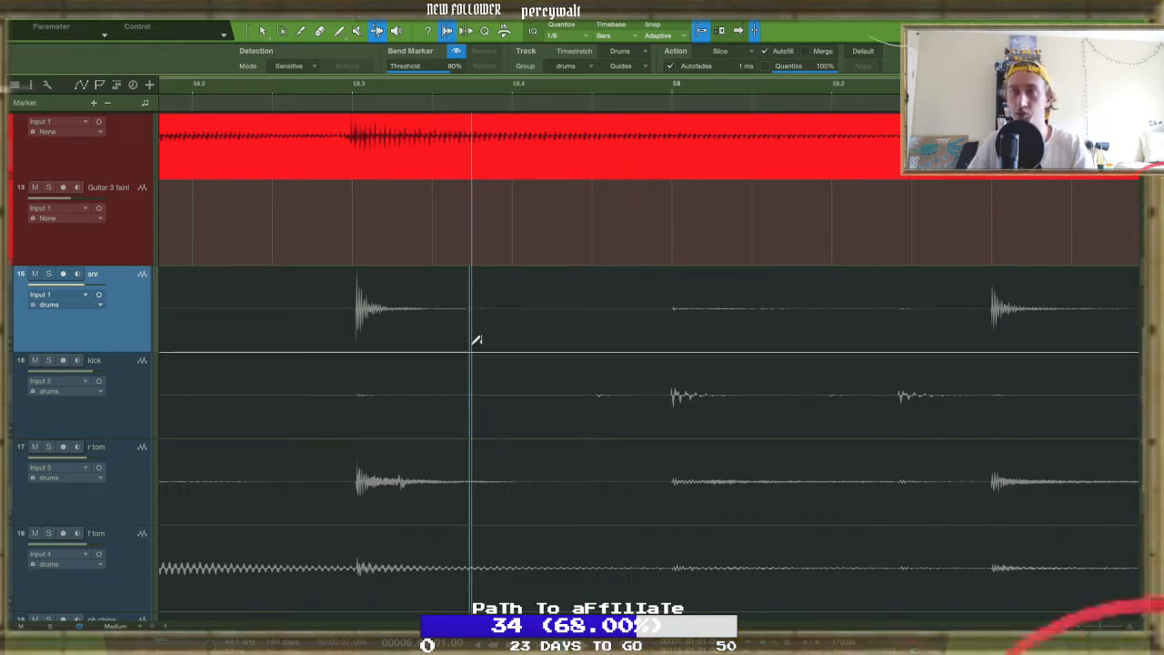
pyautogui.moveTo(473, 348)
pyautogui.mouseDown()
pyautogui.moveTo(376, 343)
pyautogui.moveTo(516, 367)
pyautogui.mouseUp()
pyautogui.hotkey('ctrl', 'z')
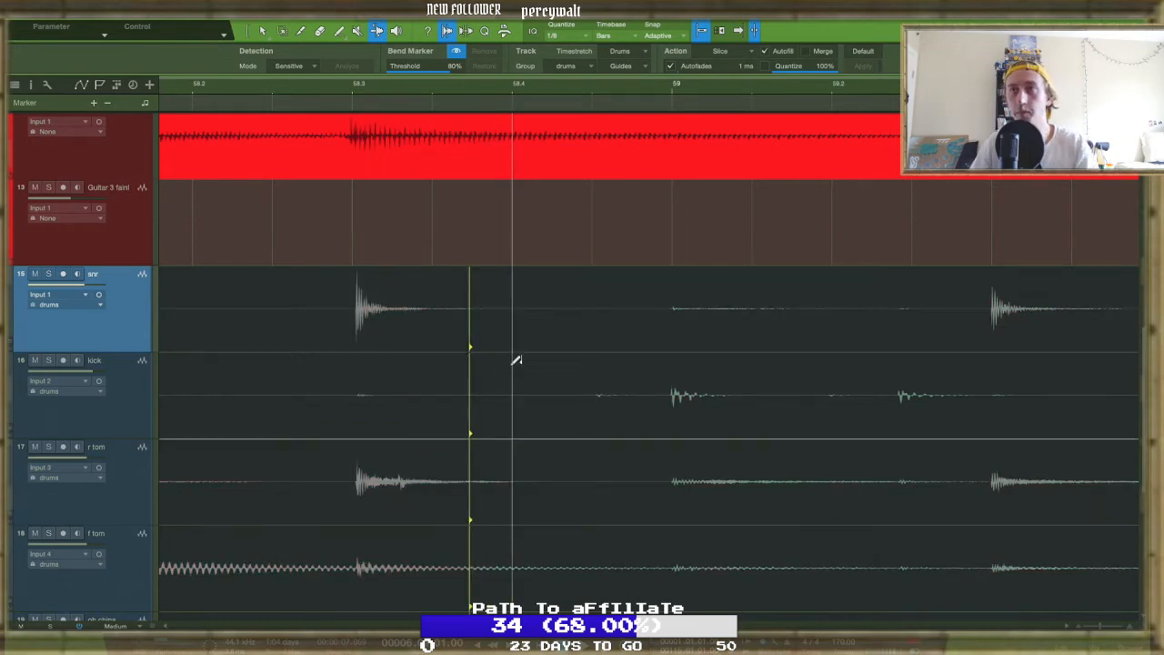
# Set the playback position to bar 14, at the start of the dbeat build section
pyautogui.scroll(-15, 515, 360)
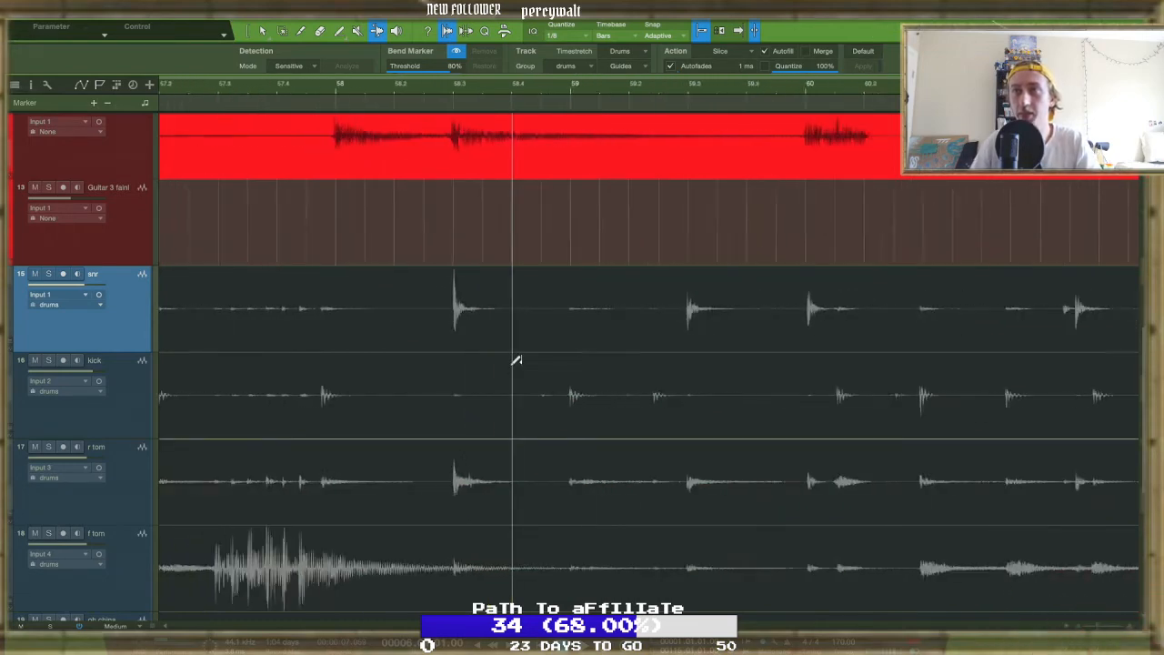
pyautogui.hscroll(-3, 515, 360)
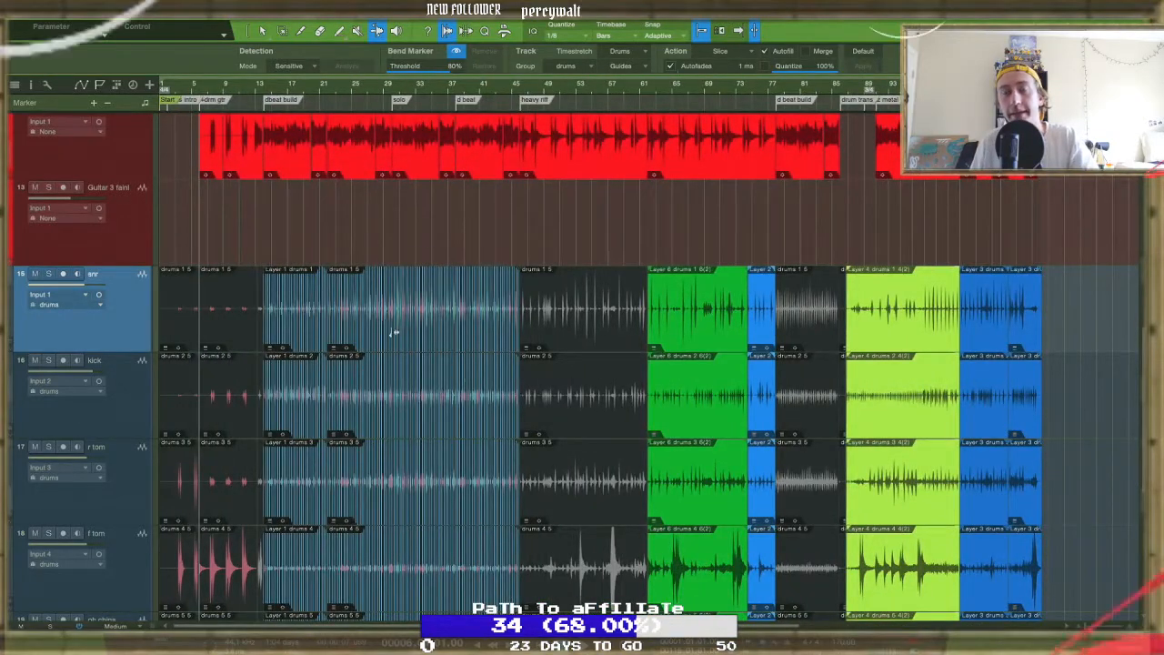
pyautogui.scroll(15, 393, 332)
pyautogui.hscroll(-10, 393, 332)
pyautogui.hscroll(-5, 393, 332)
pyautogui.click(299, 85)
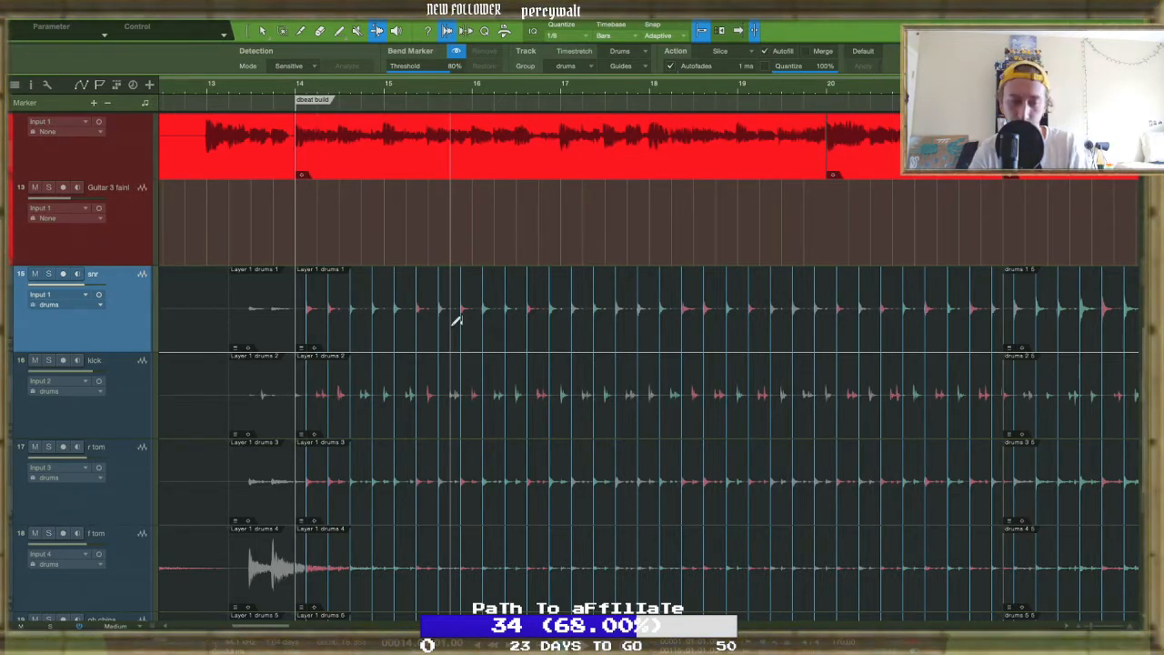
# Play back from bar 13 to check the timing of the drum section that already has bend markers
pyautogui.scroll(-10, 456, 320)
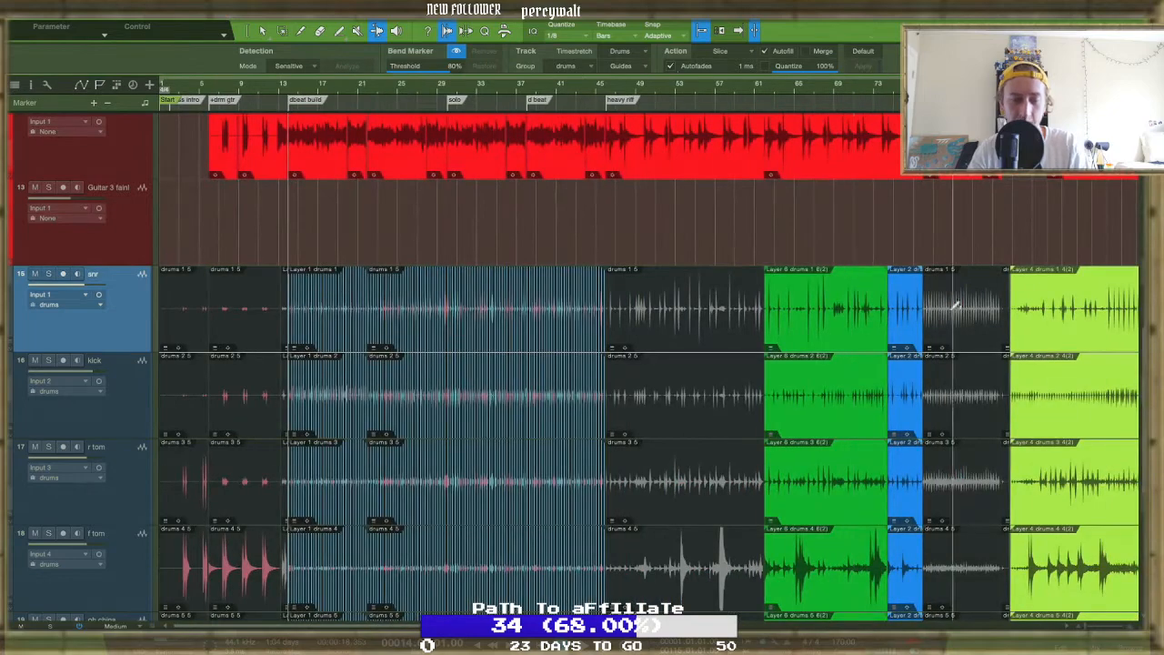
pyautogui.hscroll(2, 489, 363)
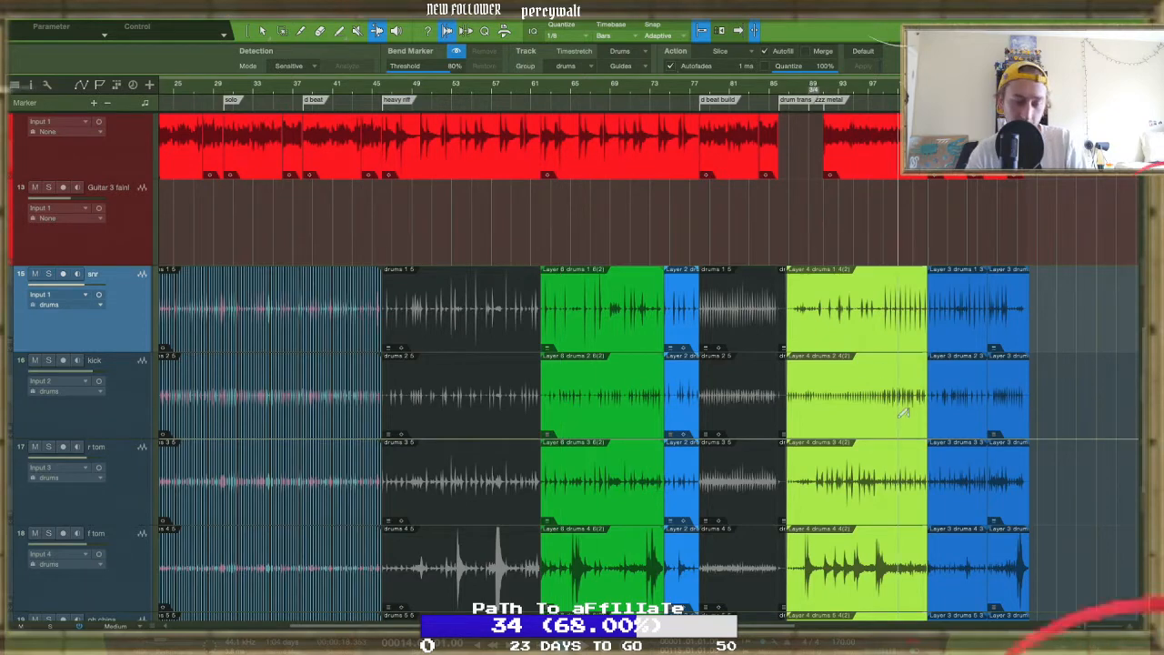
pyautogui.hscroll(-10, 363, 385)
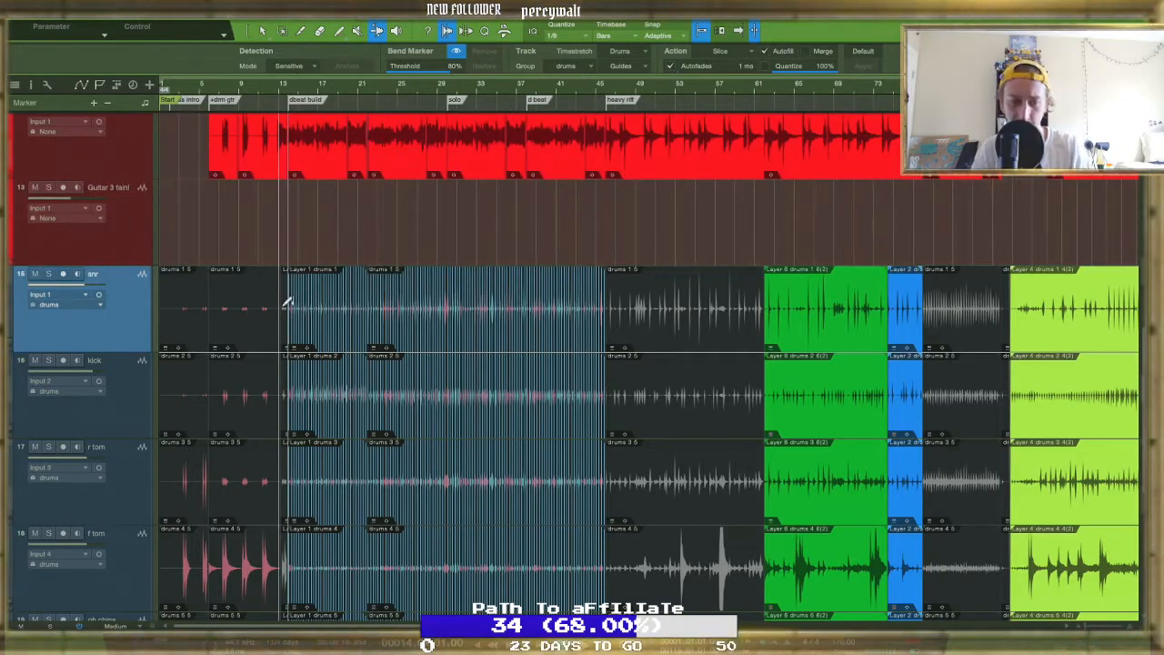
pyautogui.scroll(5, 287, 300)
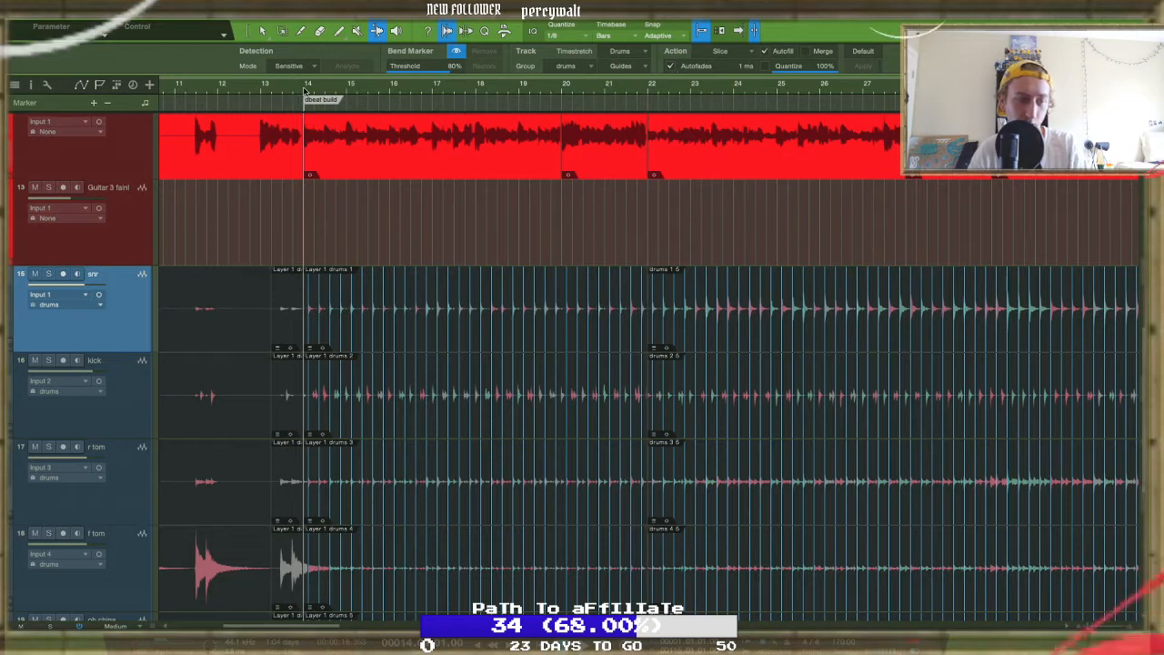
pyautogui.click(264, 87)
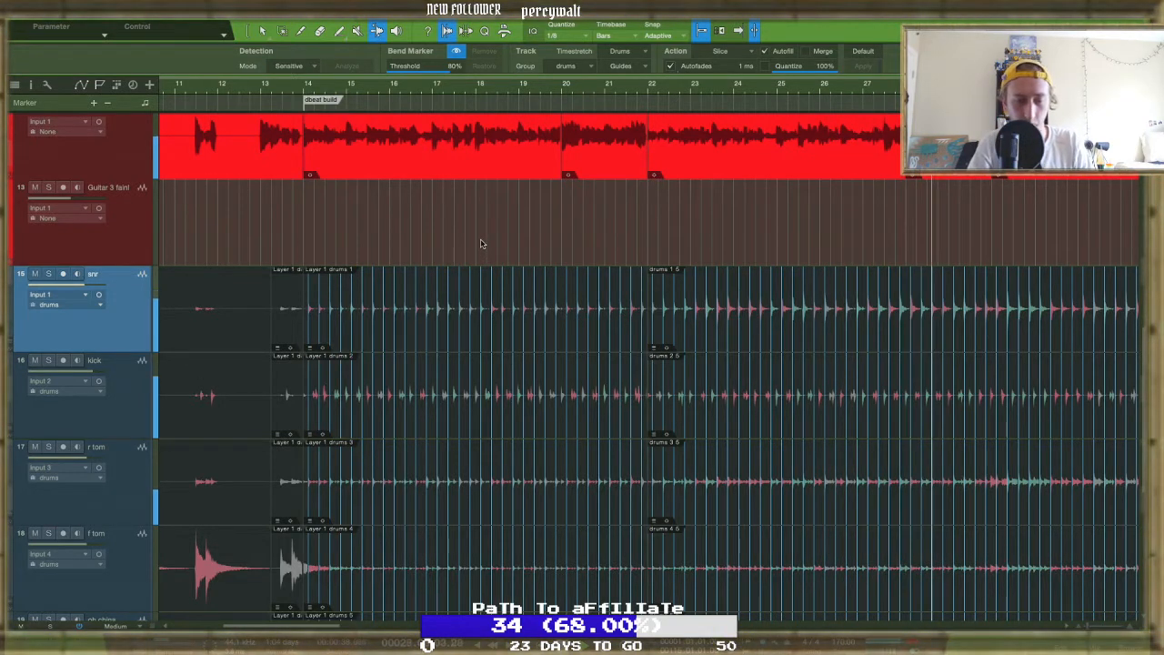
pyautogui.scroll(-6, 641, 325)
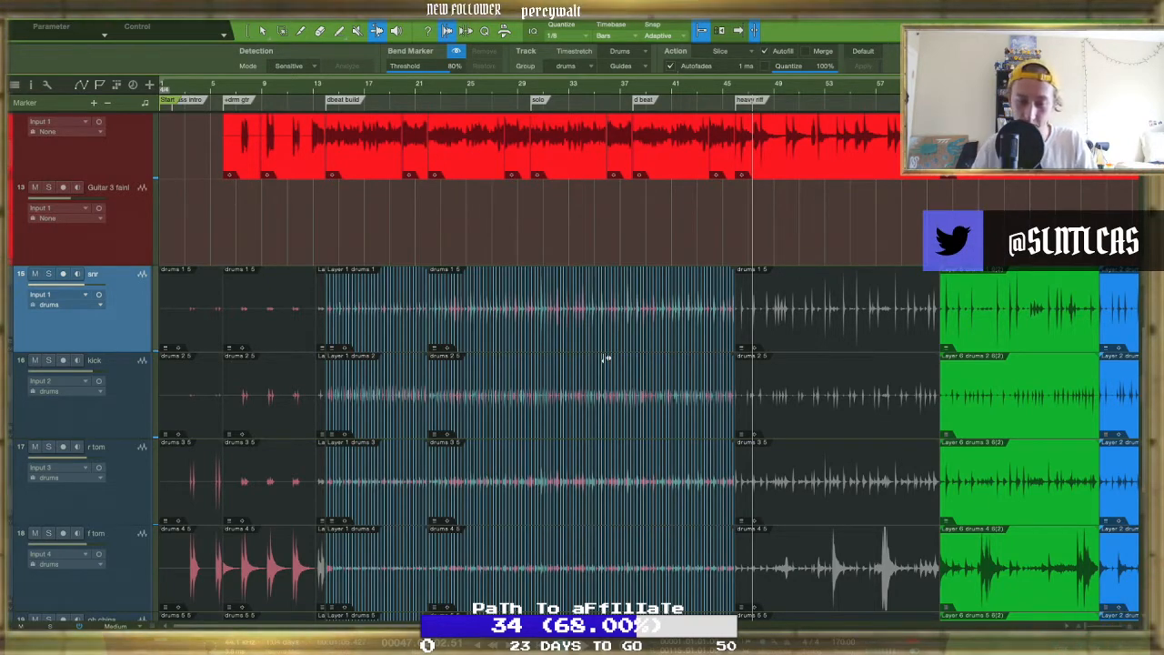
# Select the grouped drum events that start at the d beat build marker at bar 78
pyautogui.hscroll(10, 625, 407)
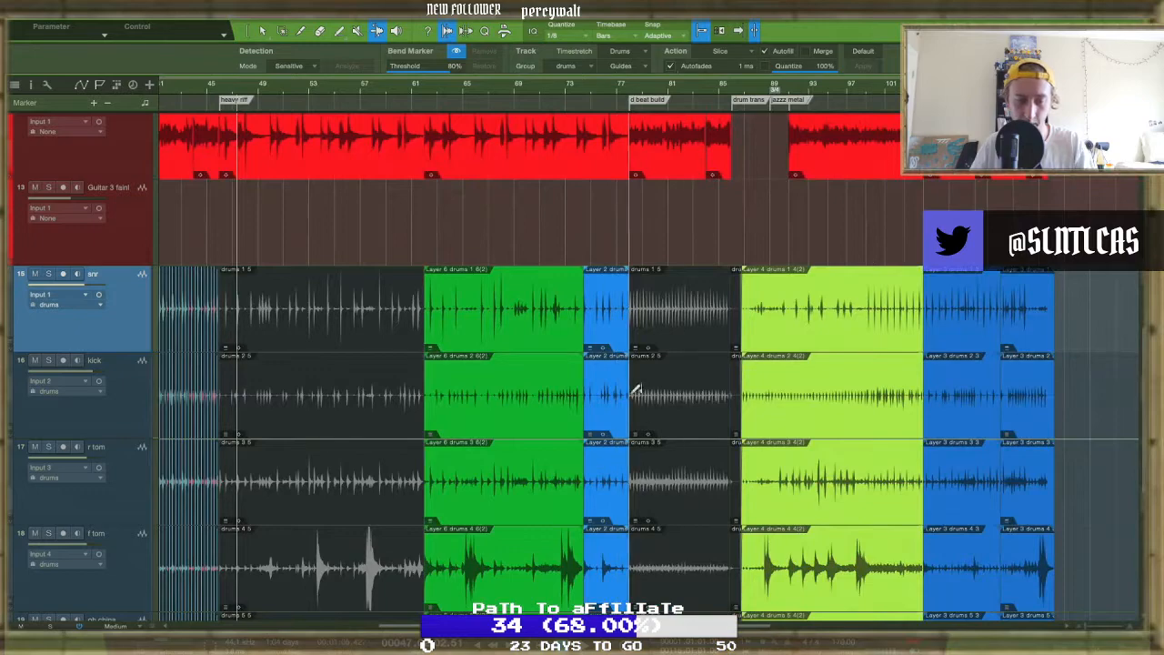
pyautogui.scroll(15, 689, 329)
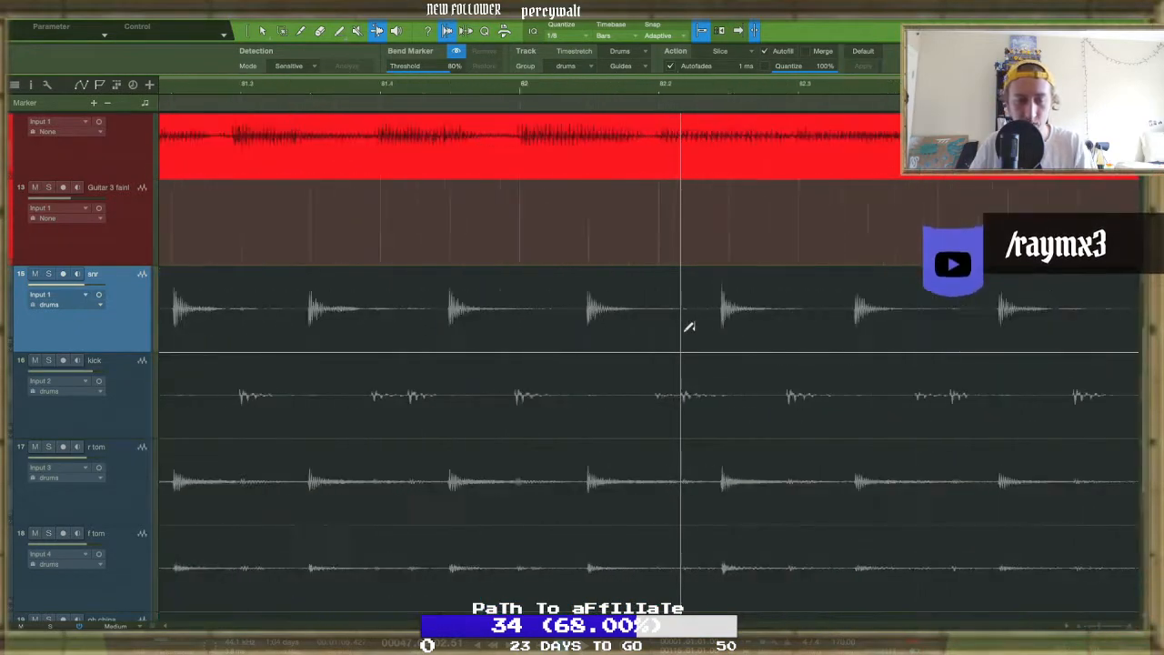
pyautogui.hscroll(-5, 689, 327)
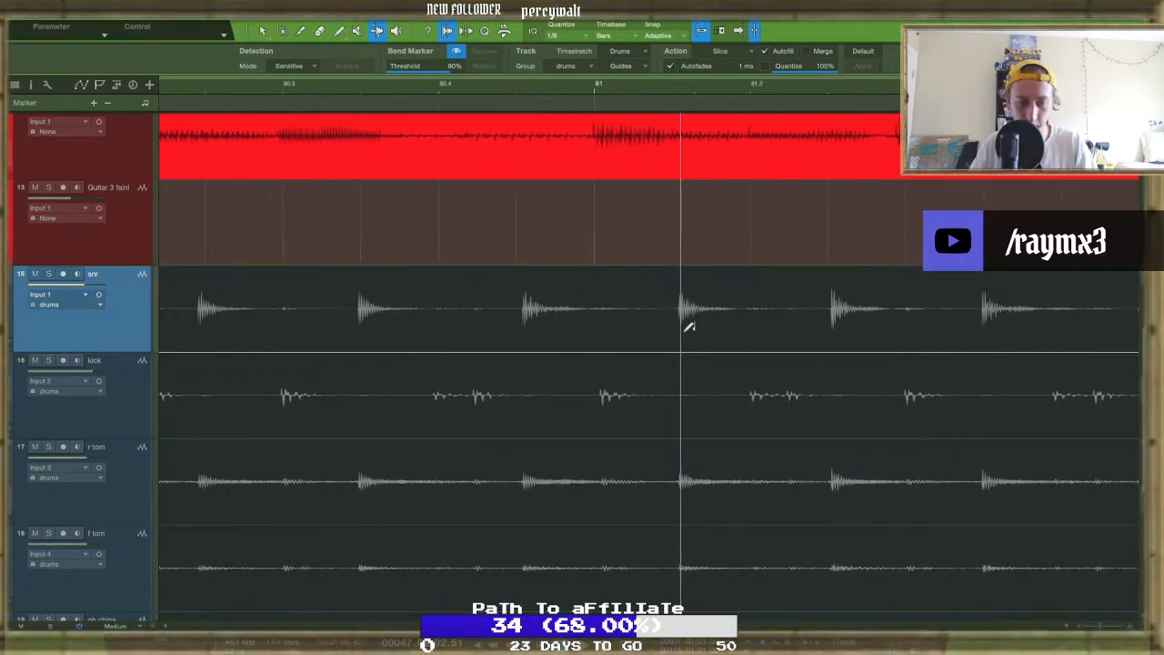
pyautogui.hscroll(-5, 689, 327)
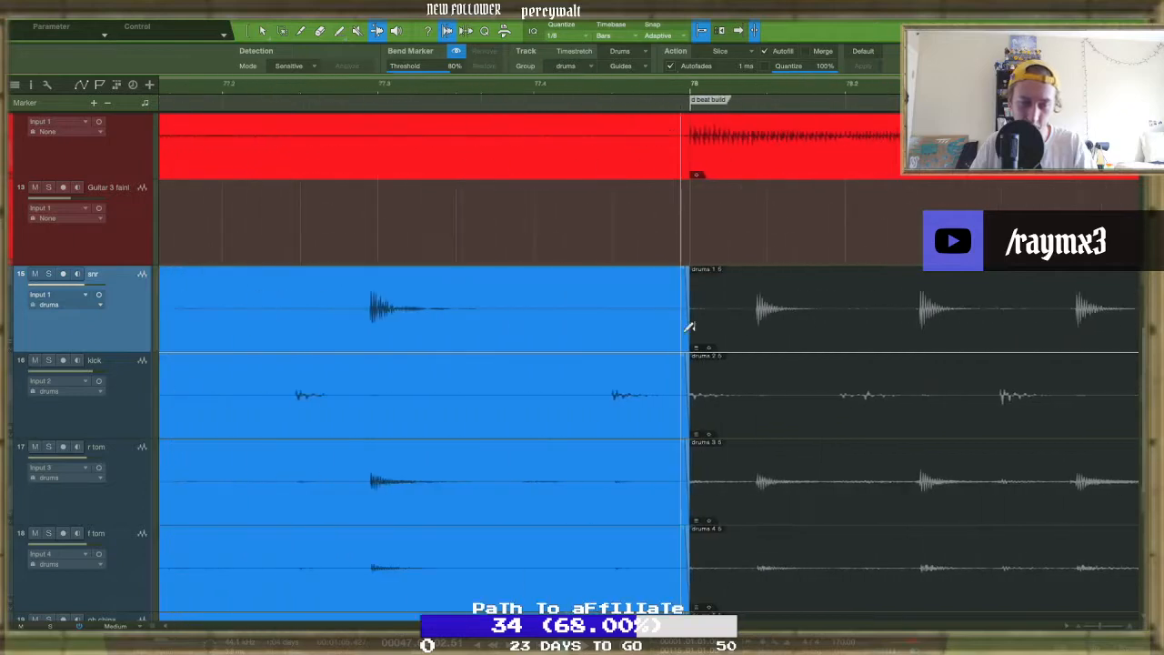
pyautogui.scroll(10, 582, 321)
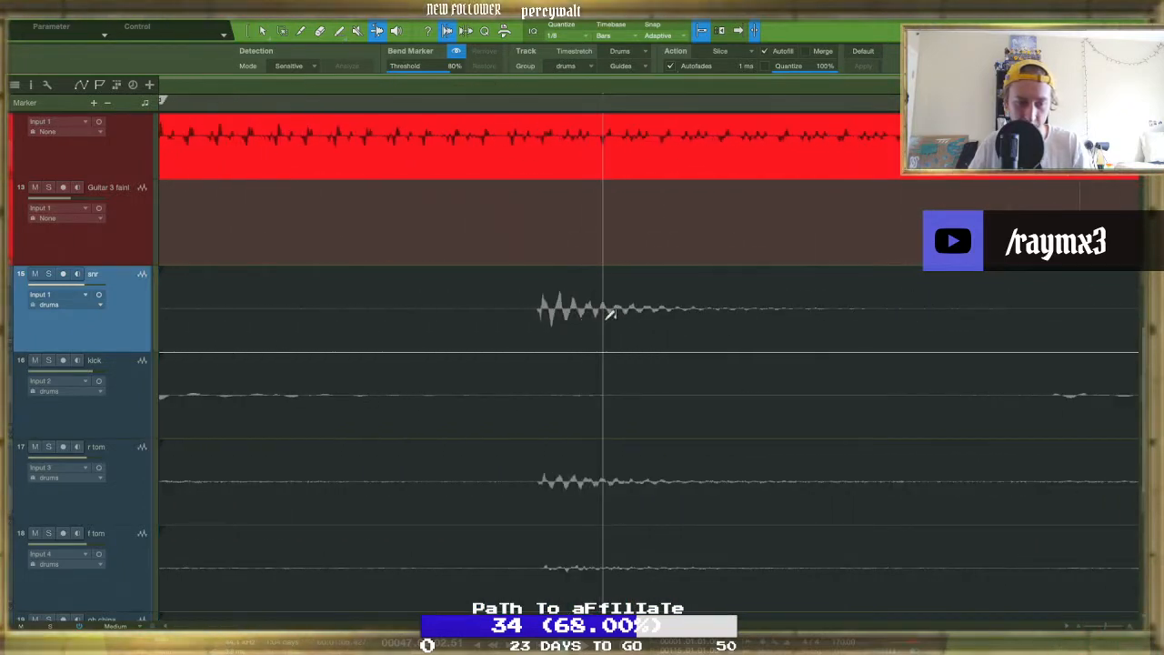
pyautogui.scroll(-8, 535, 318)
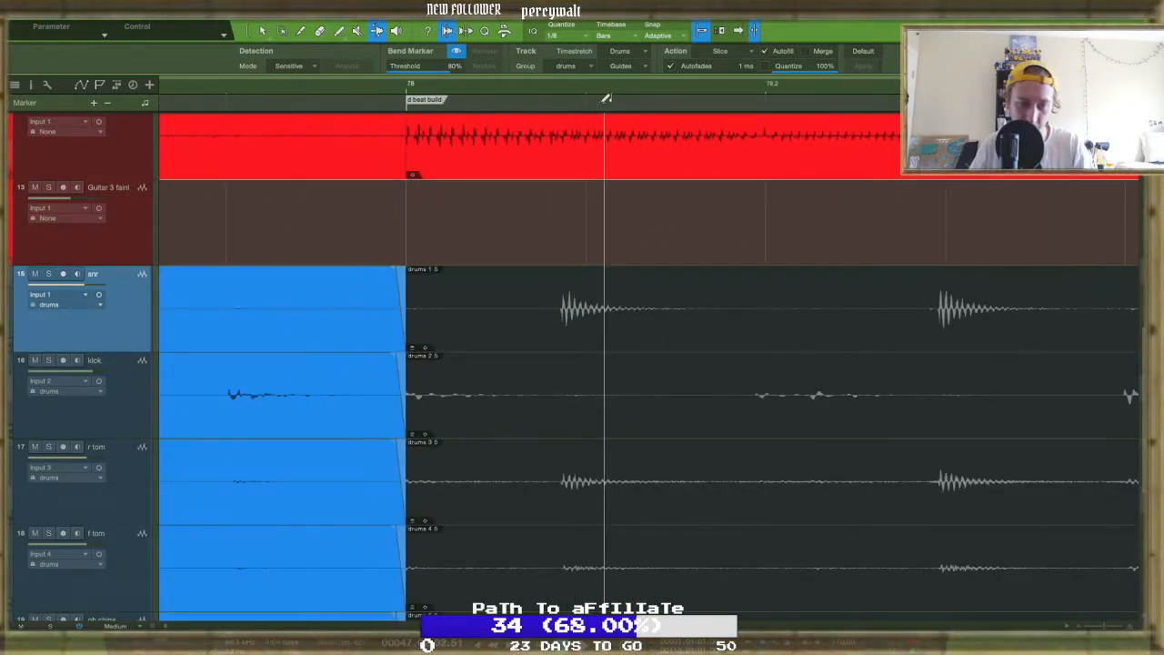
pyautogui.click(556, 40)
pyautogui.click(555, 42)
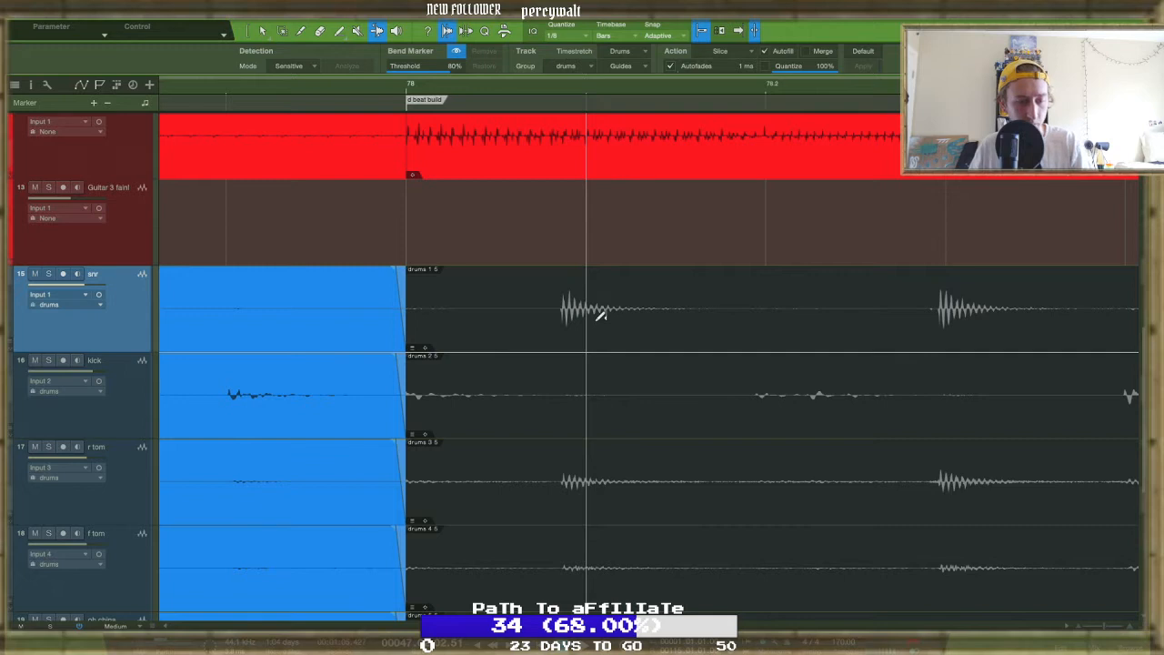
pyautogui.scroll(8, 600, 315)
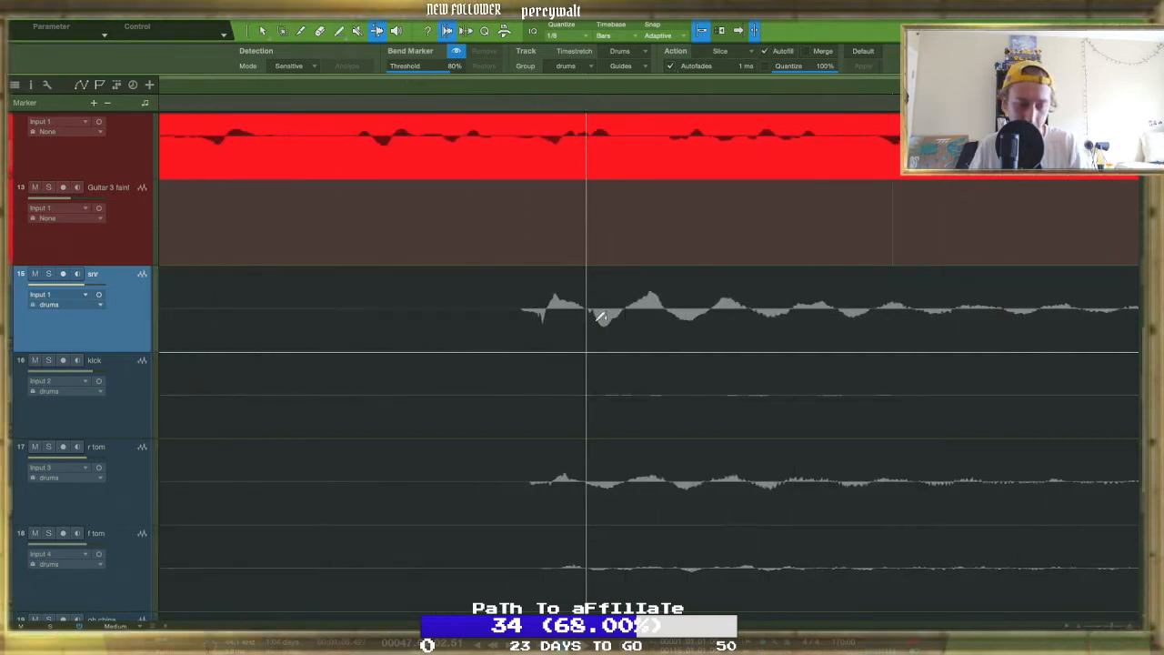
pyautogui.hscroll(-1, 600, 317)
pyautogui.click(581, 317)
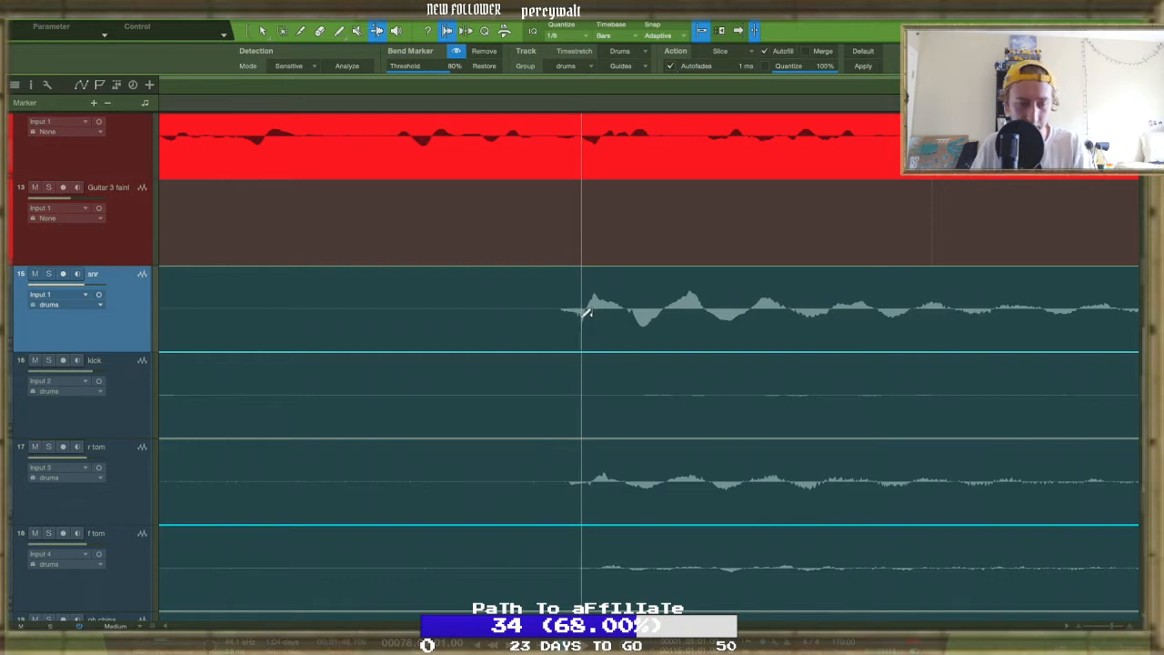
# Examine the first snare hit after bar 78 against the grid and the surrounding drum events
pyautogui.scroll(3, 589, 315)
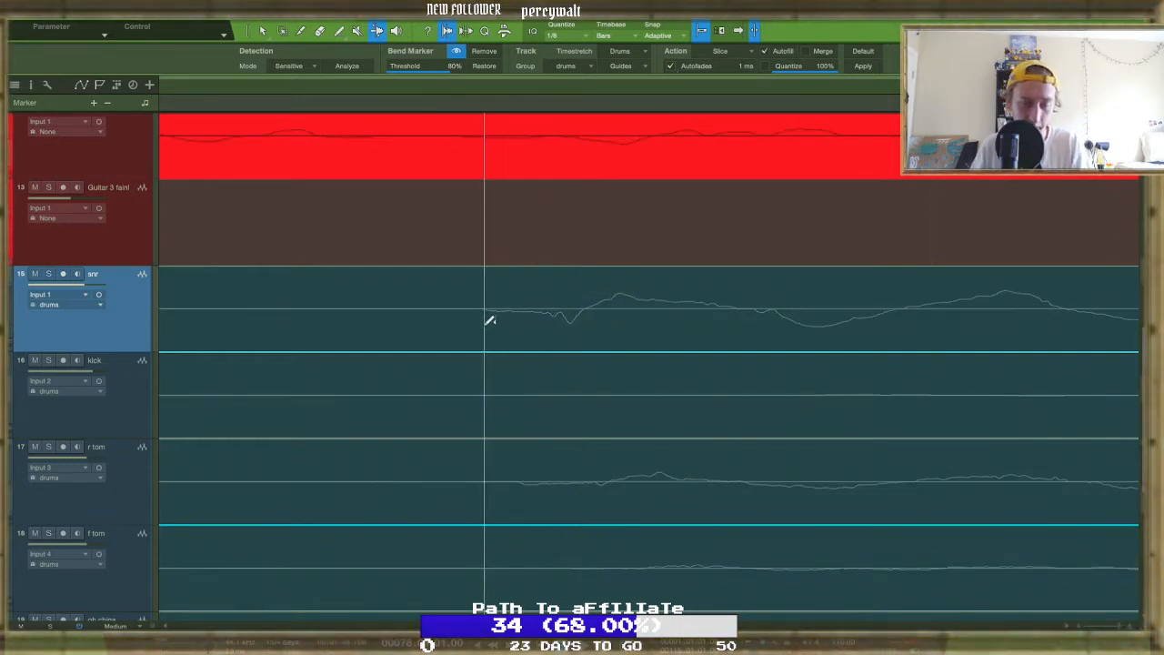
pyautogui.scroll(2, 489, 320)
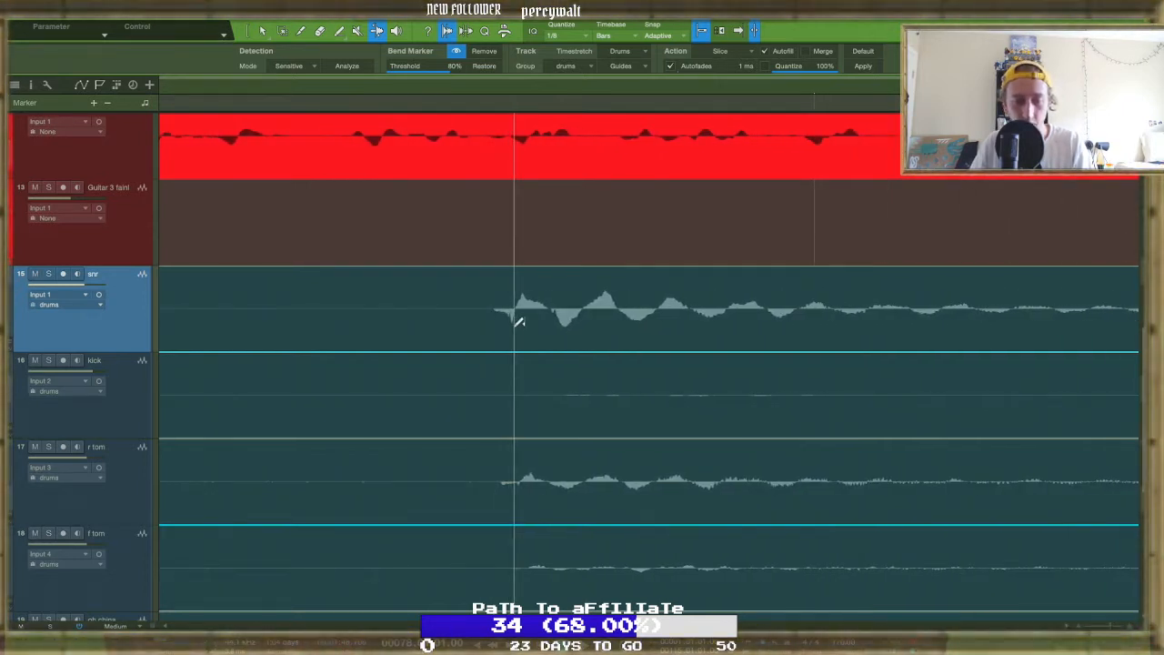
pyautogui.scroll(-4, 518, 321)
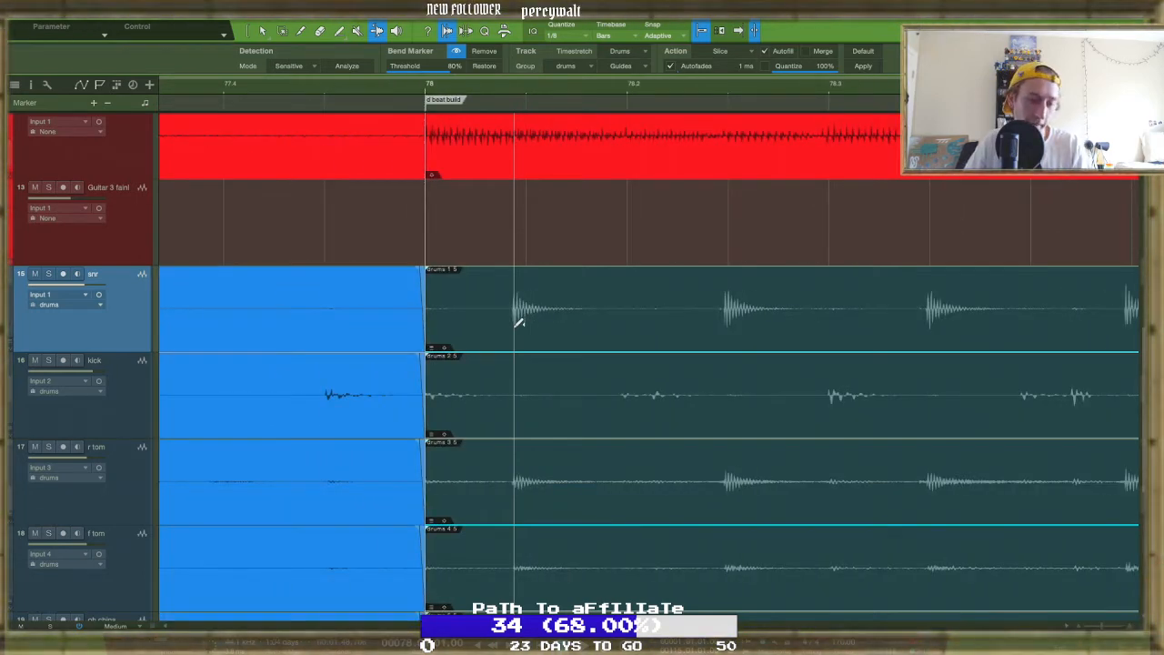
pyautogui.scroll(6, 519, 321)
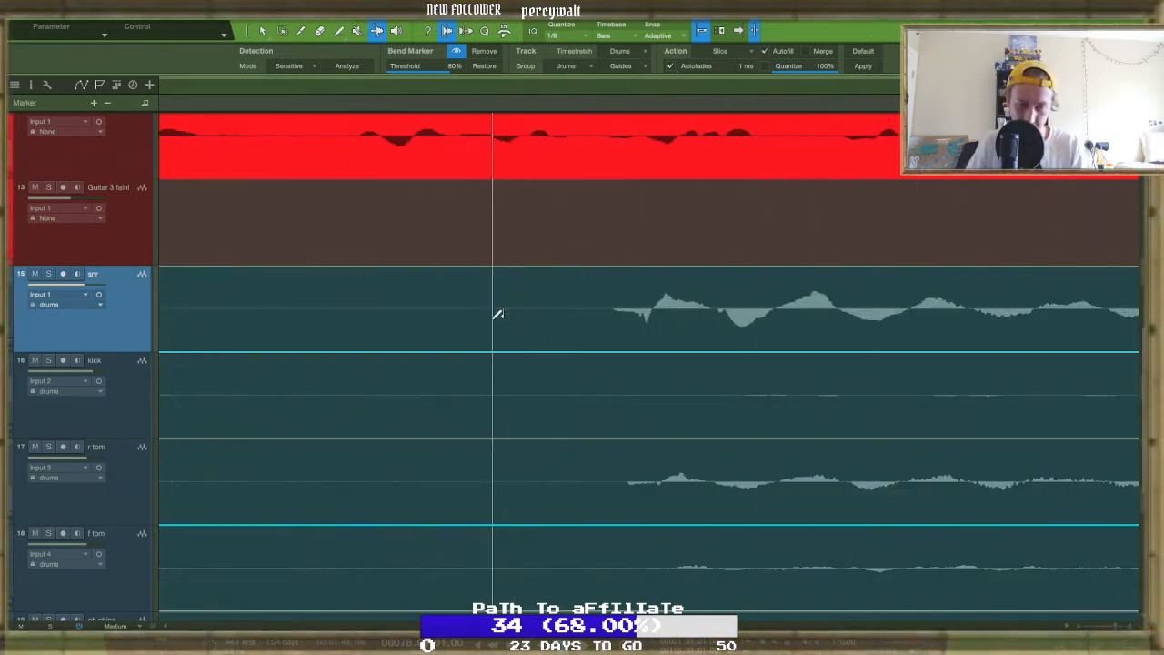
pyautogui.scroll(3, 593, 329)
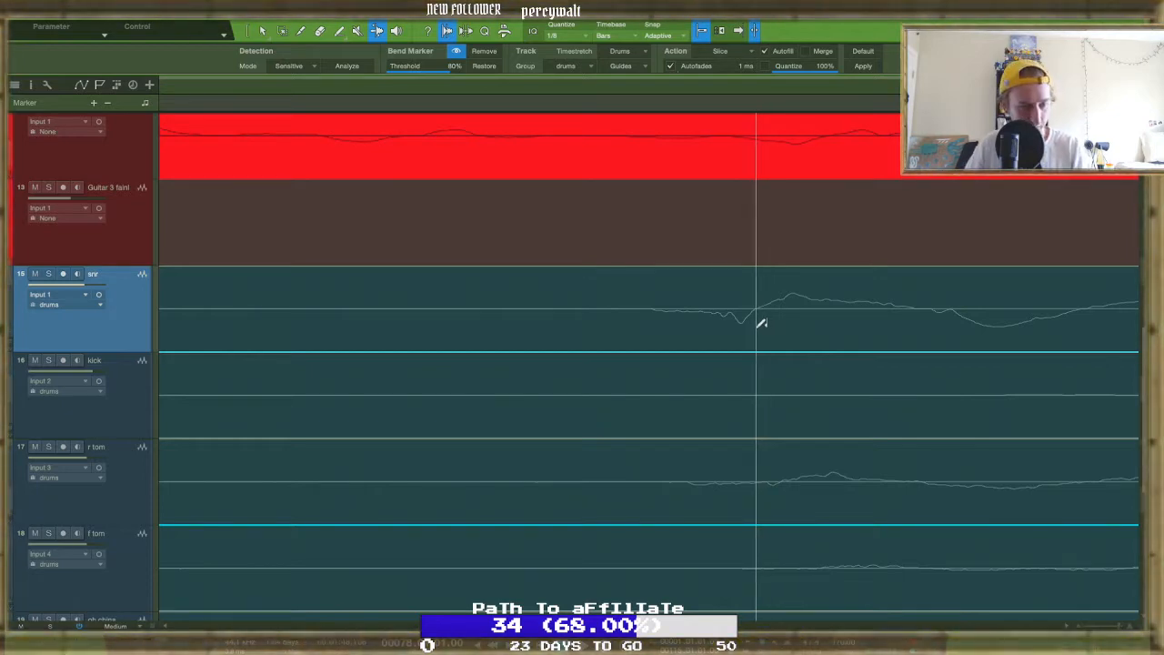
pyautogui.scroll(-6, 762, 324)
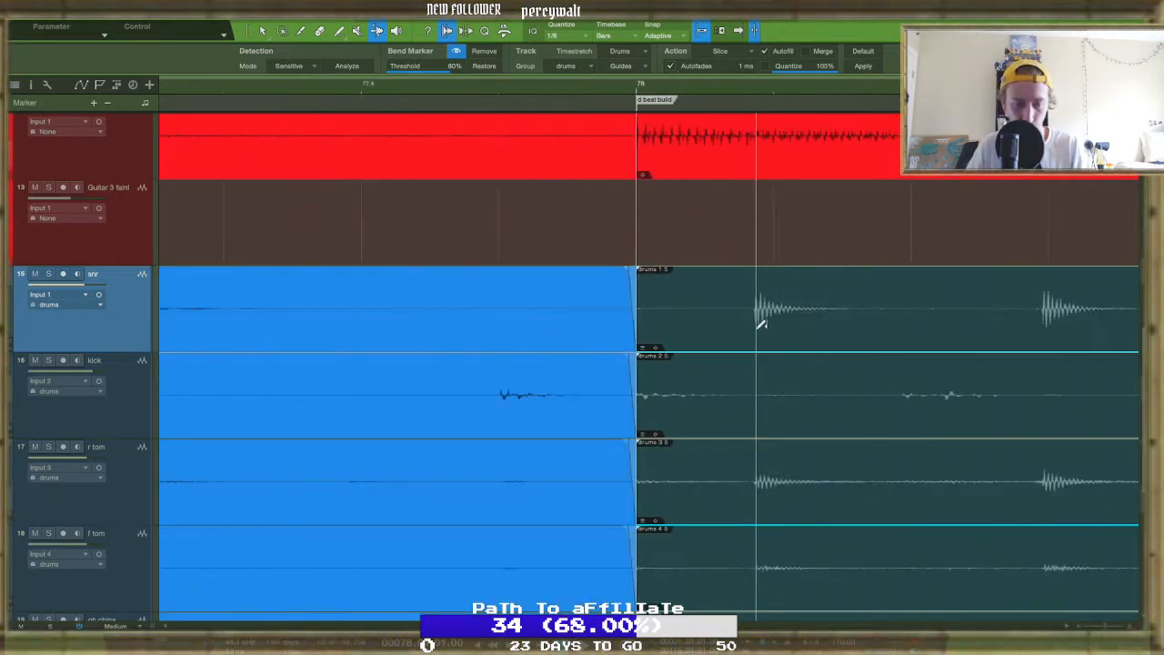
pyautogui.scroll(-8, 762, 323)
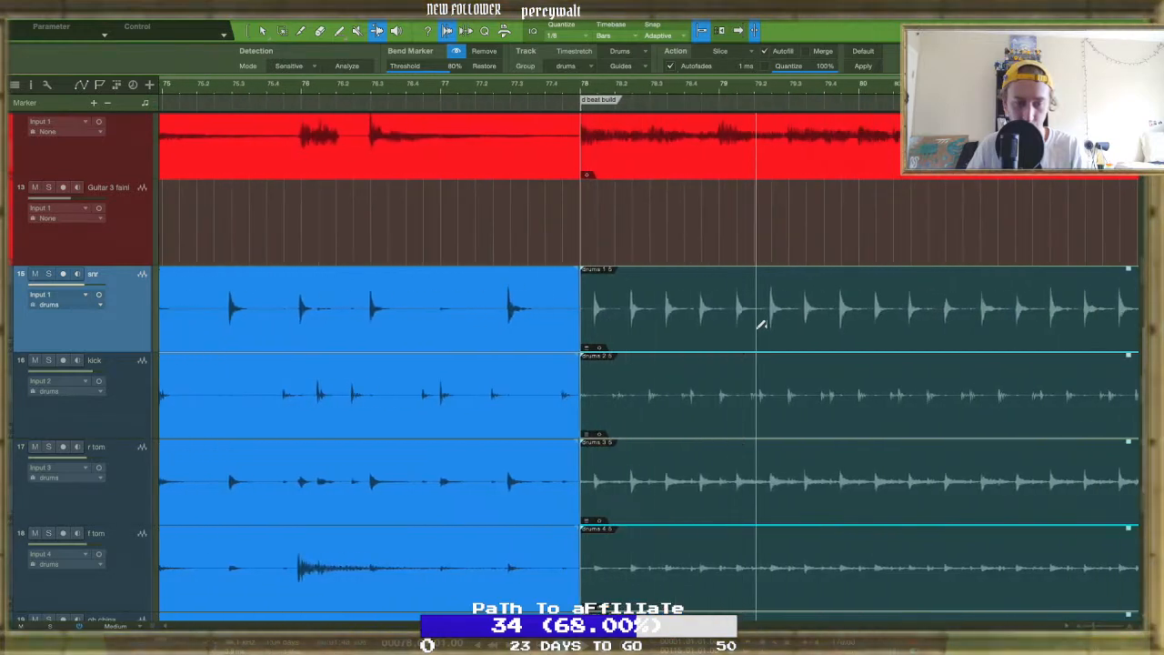
pyautogui.scroll(-5, 762, 324)
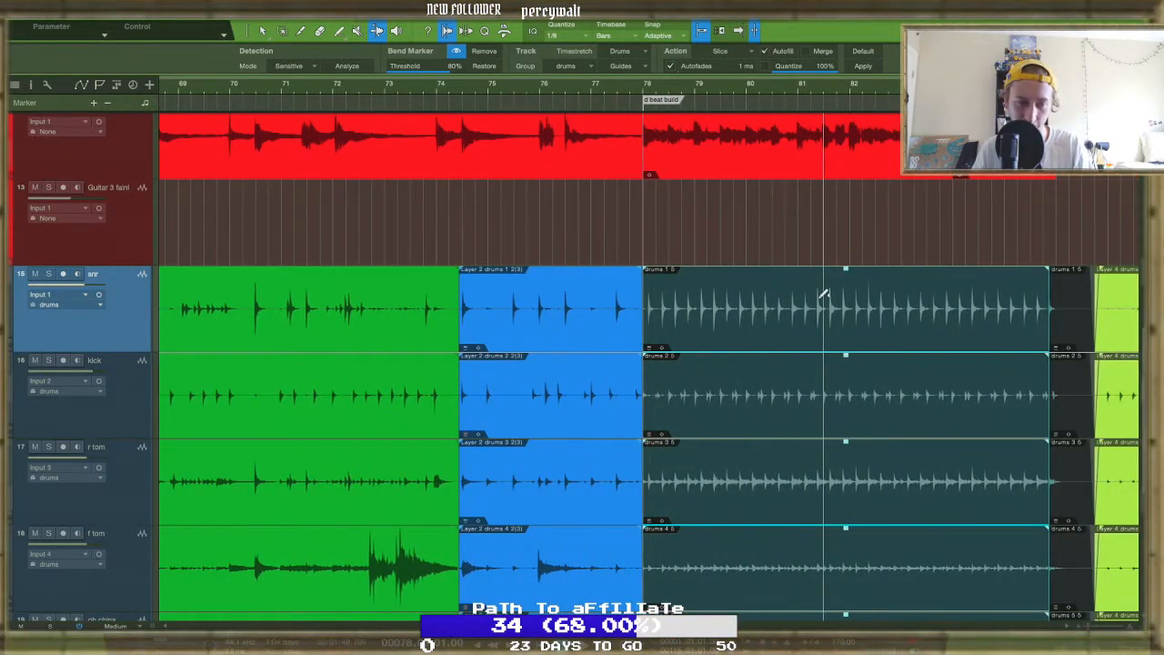
# Play back the d beat build section through to the drum transition to judge its timing
pyautogui.press('space')
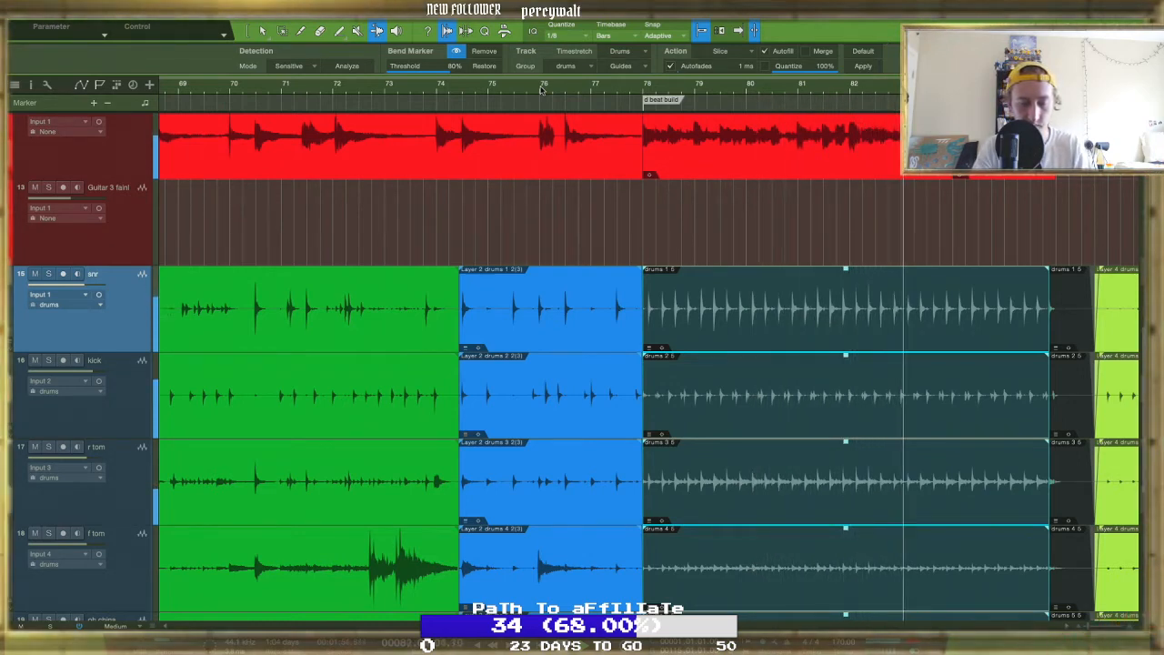
pyautogui.scroll(1, 814, 284)
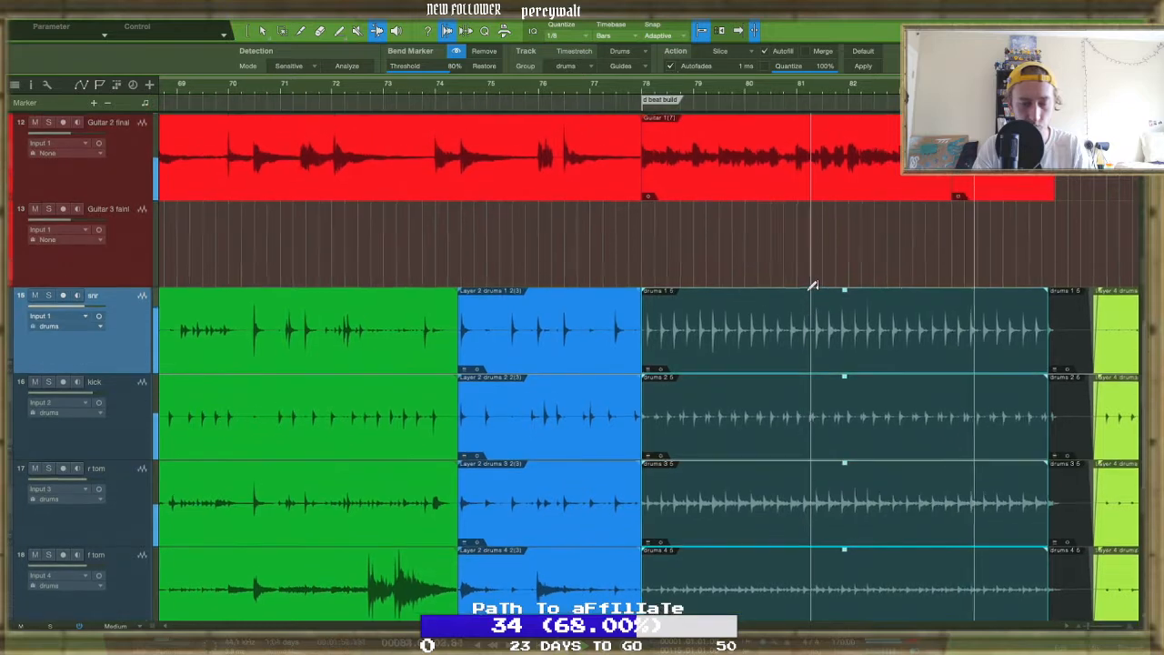
pyautogui.hscroll(3, 812, 287)
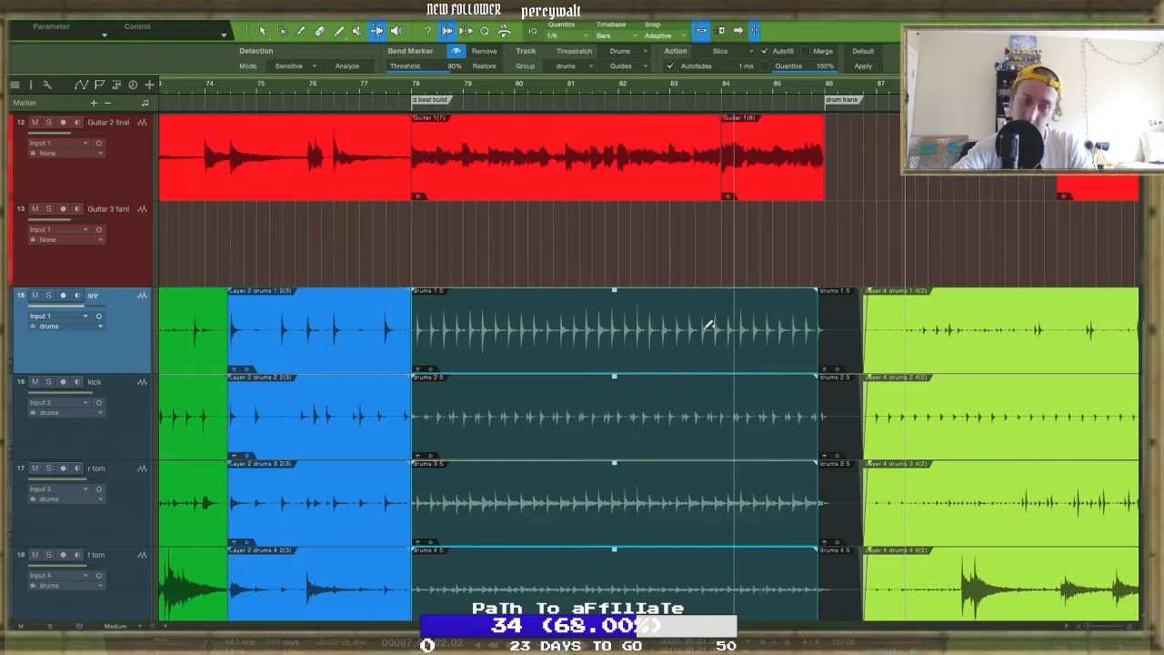
# Bend the first snare hit after bar 78 later onto its grid line across the grouped drum tracks
pyautogui.scroll(8, 494, 324)
pyautogui.hscroll(-5, 492, 323)
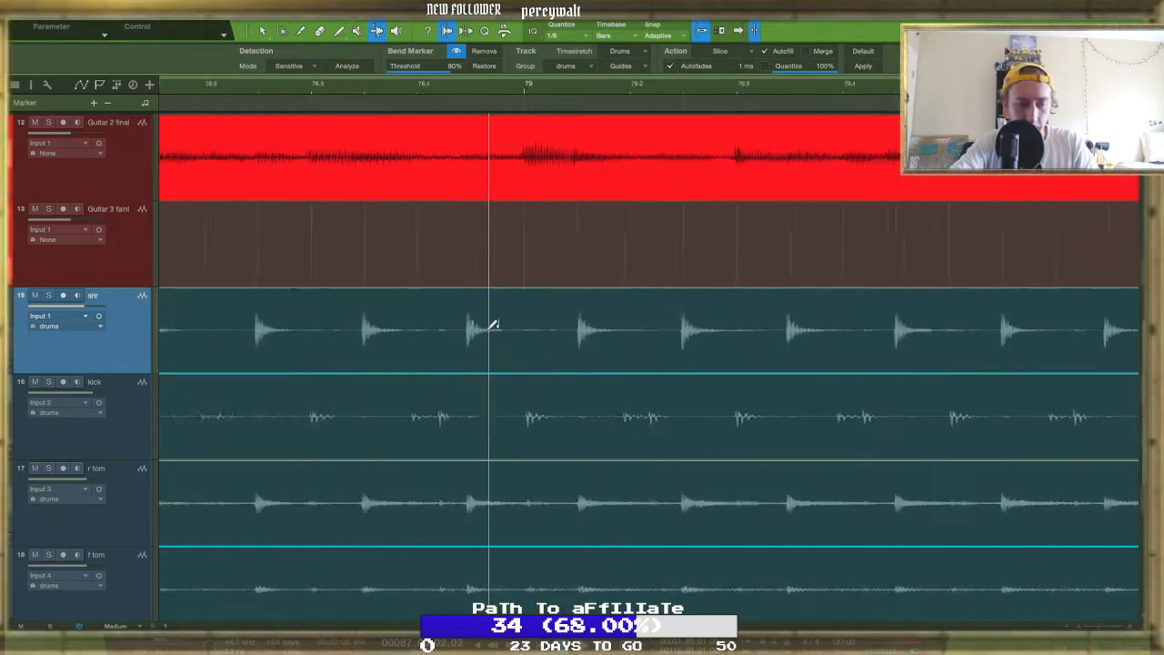
pyautogui.hscroll(-1, 491, 324)
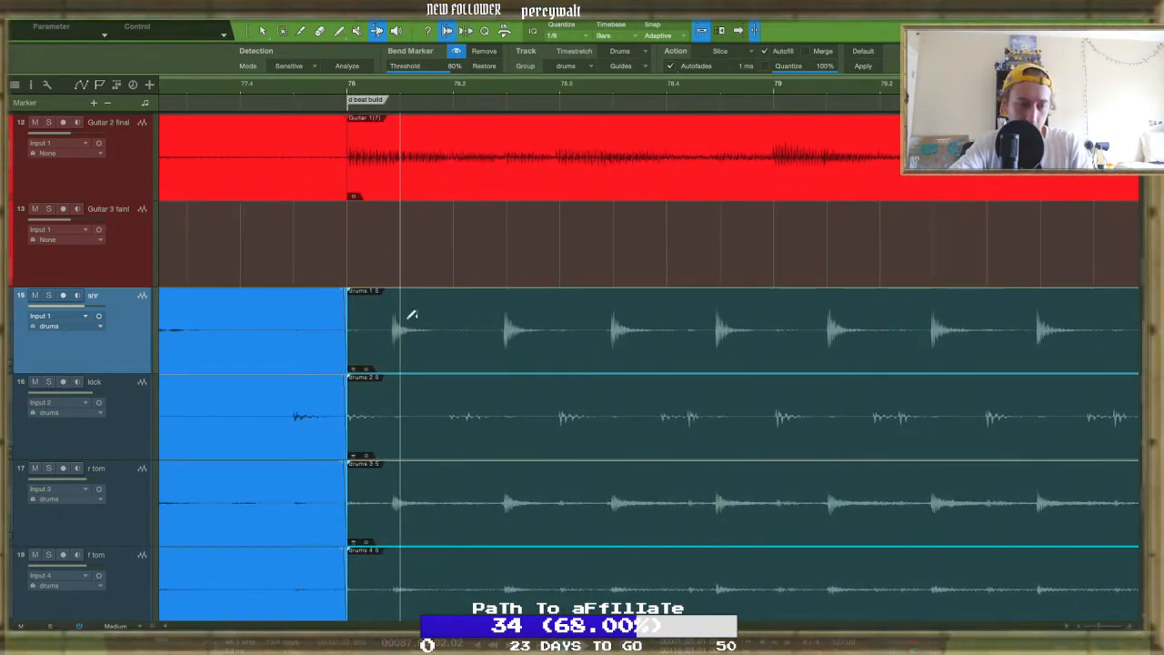
pyautogui.scroll(5, 412, 315)
pyautogui.scroll(6, 364, 316)
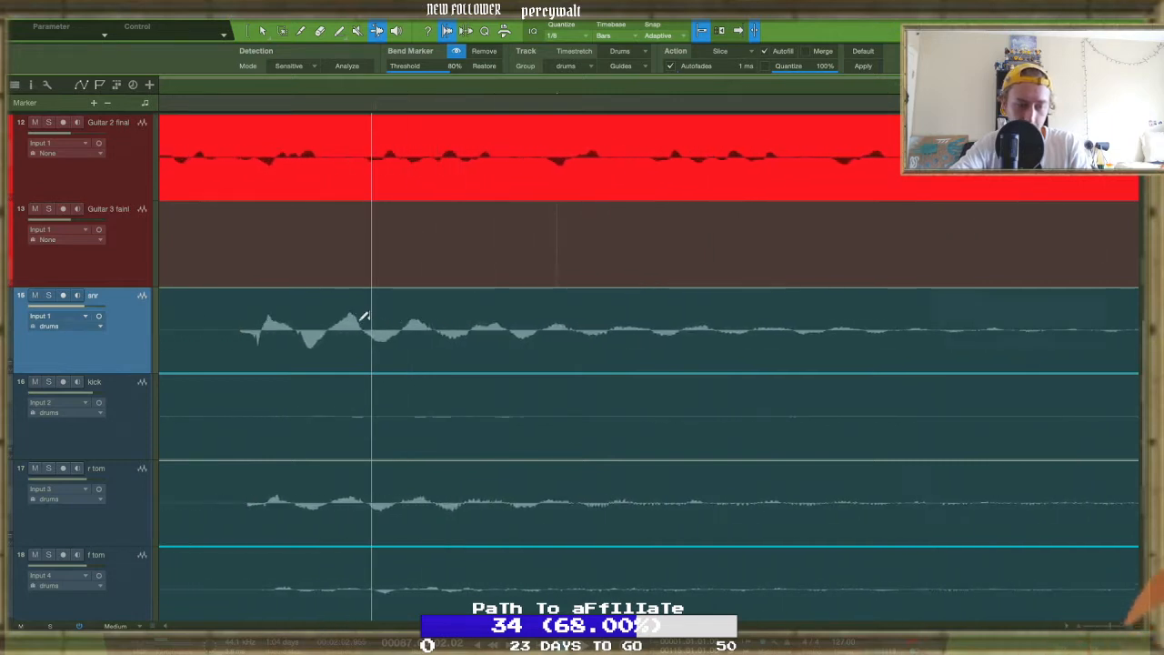
pyautogui.moveTo(367, 344); pyautogui.dragTo(652, 351)
# Bend the second snare hit after bar 78 earlier onto its grid line across the grouped drums
pyautogui.hscroll(10, 653, 351)
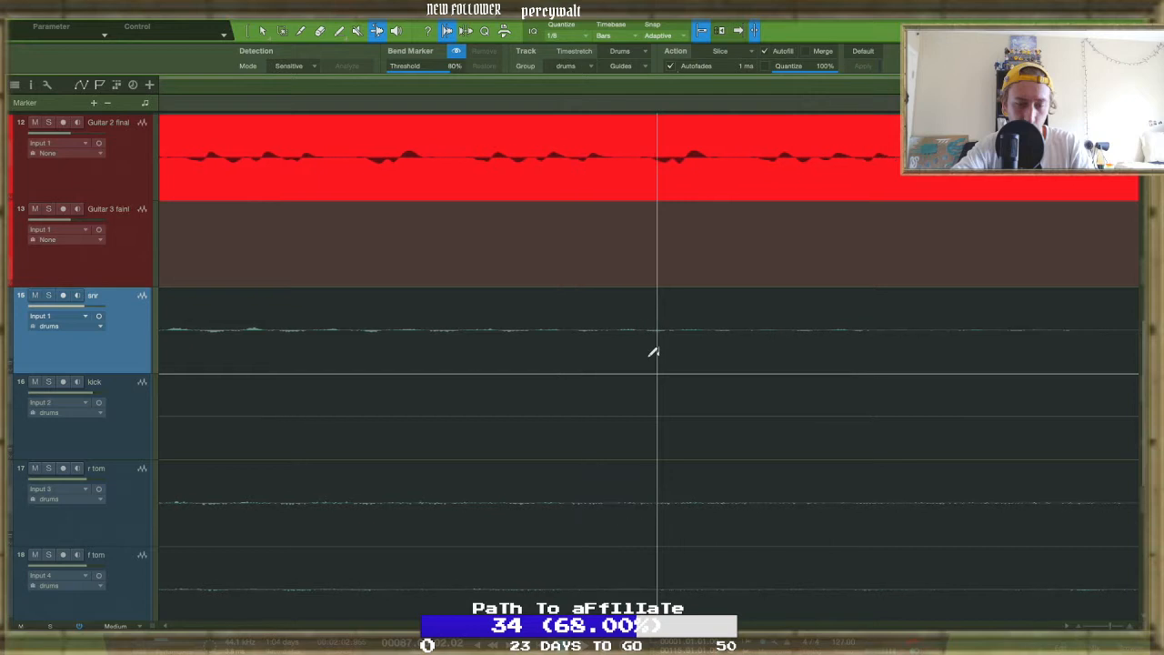
pyautogui.hscroll(-10, 653, 351)
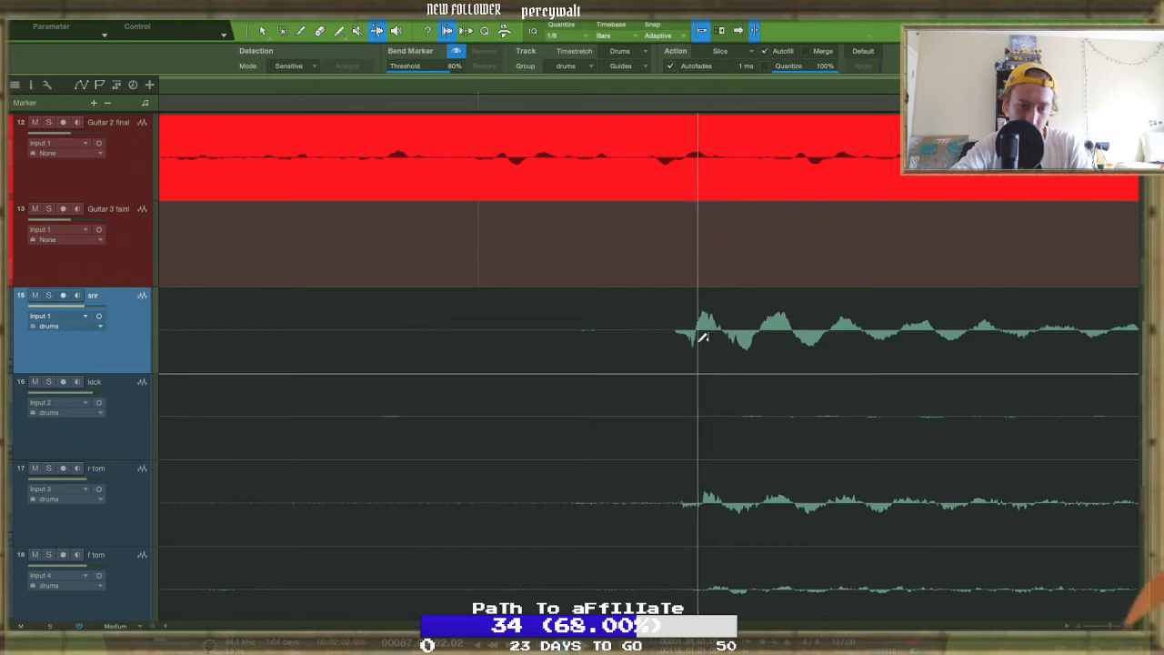
pyautogui.moveTo(700, 338); pyautogui.dragTo(491, 337)
# Place a bend marker on the last snare hit before bar 79 and shift it later toward the grid
pyautogui.hscroll(10, 491, 337)
pyautogui.hscroll(10, 491, 337)
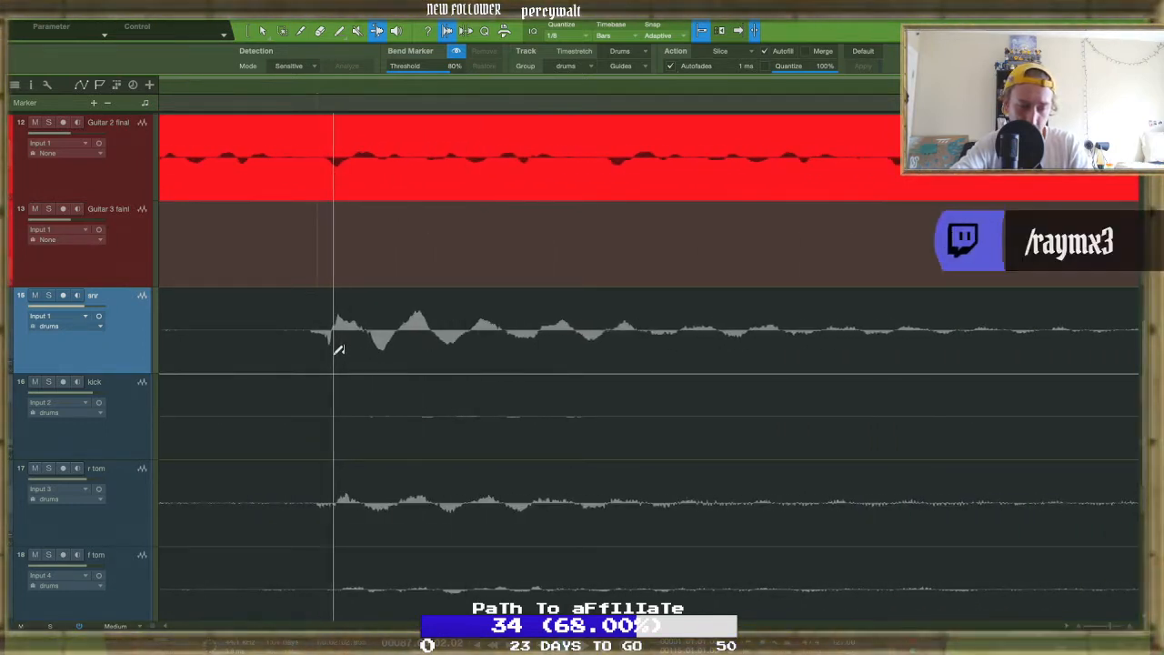
pyautogui.hscroll(8, 333, 348)
pyautogui.hscroll(8, 332, 351)
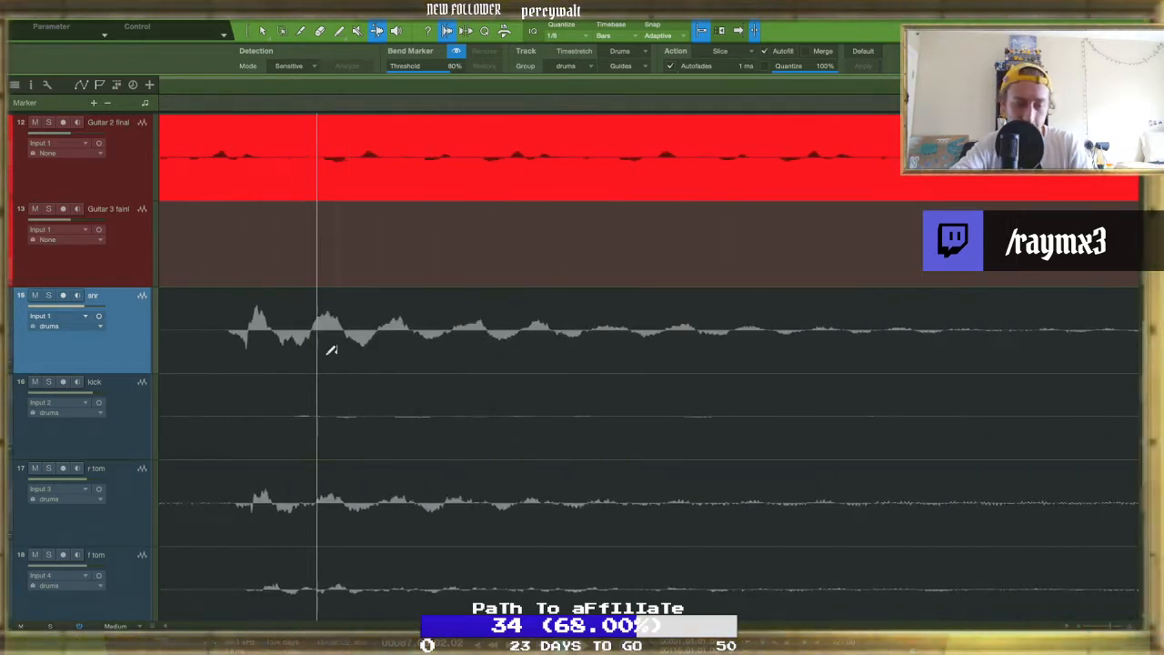
pyautogui.hscroll(-4, 355, 353)
pyautogui.moveTo(407, 352); pyautogui.dragTo(481, 361)
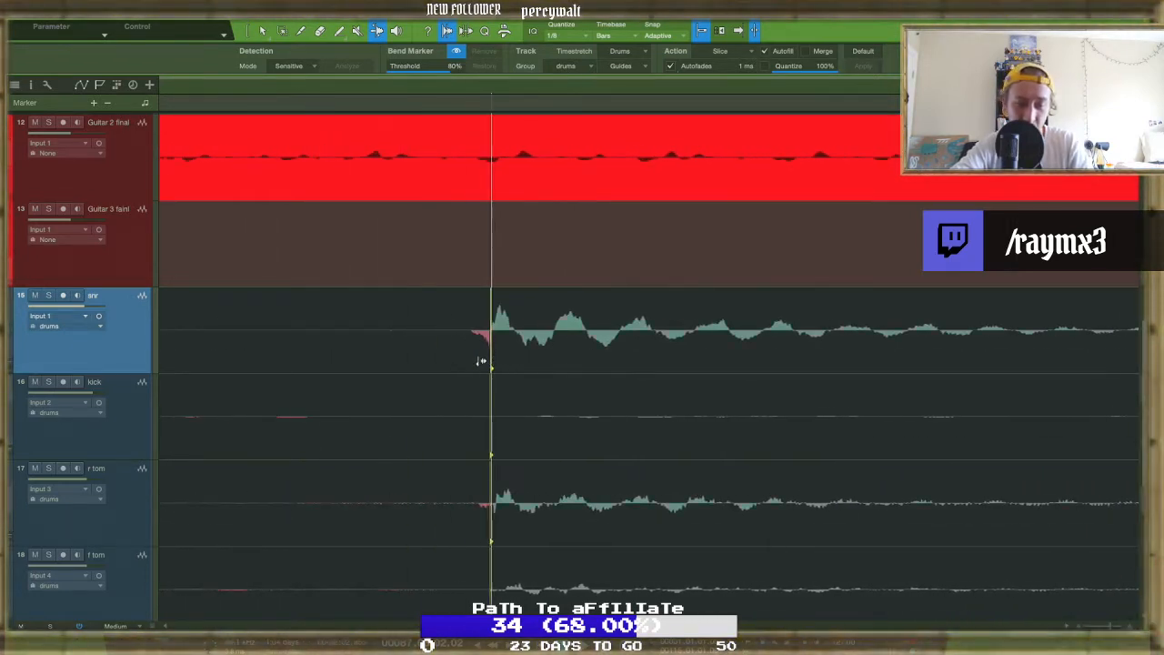
pyautogui.hscroll(15, 492, 363)
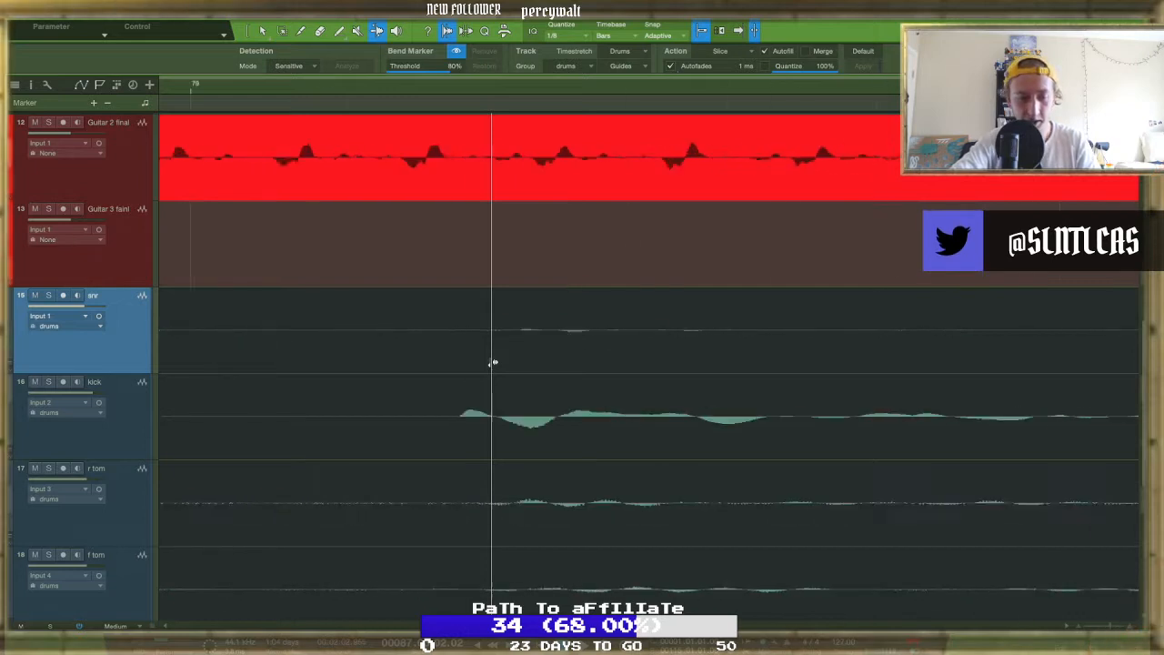
# Bend the first snare hit after bar 79 earlier and the second later onto their grid lines across the grouped drums
pyautogui.hscroll(10, 494, 360)
pyautogui.hscroll(-6, 494, 360)
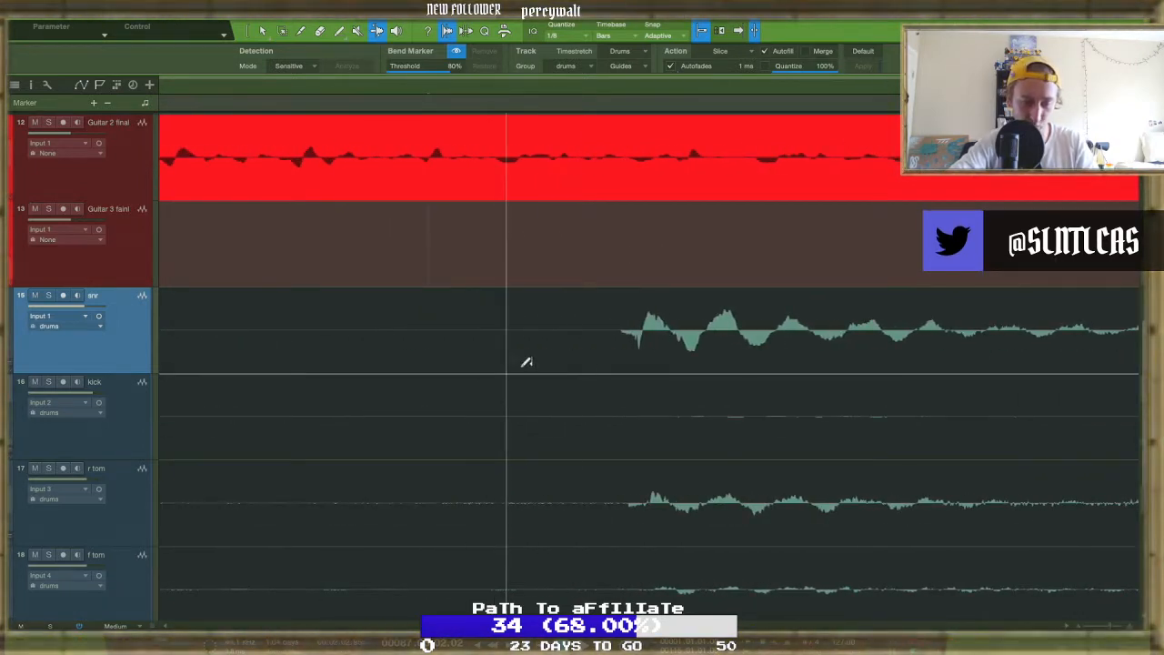
pyautogui.moveTo(645, 353); pyautogui.dragTo(441, 348)
pyautogui.hscroll(10, 440, 348)
pyautogui.hscroll(15, 440, 349)
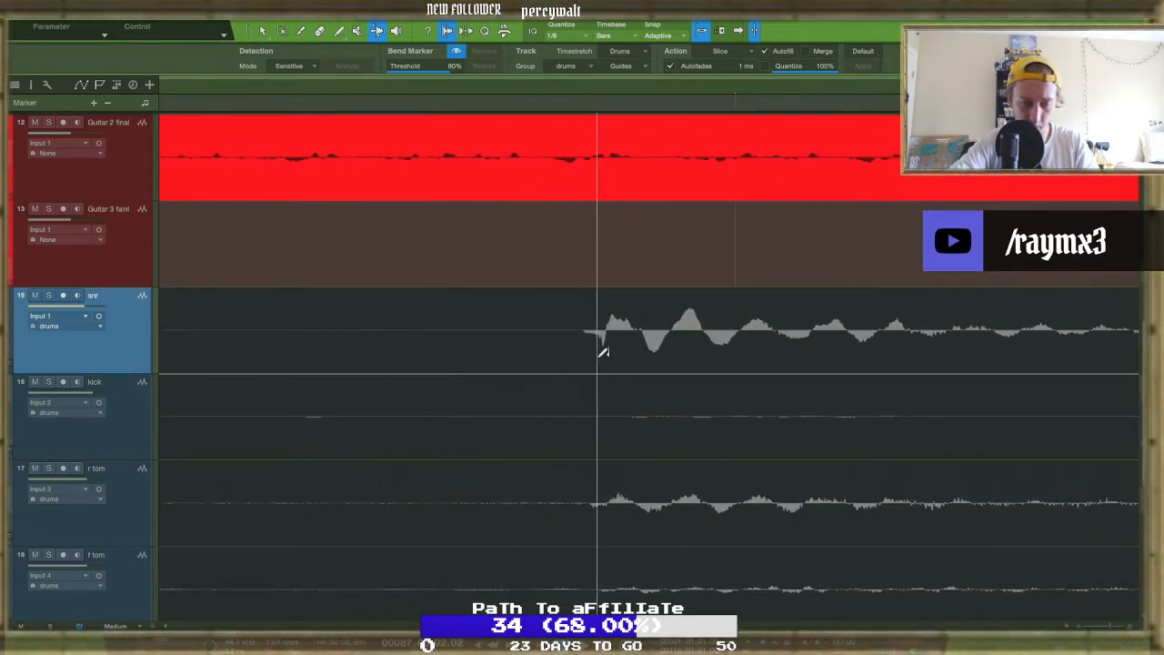
# Bend the snare hit just before 79.4 later onto its grid line across the grouped drum tracks
pyautogui.hscroll(10, 735, 362)
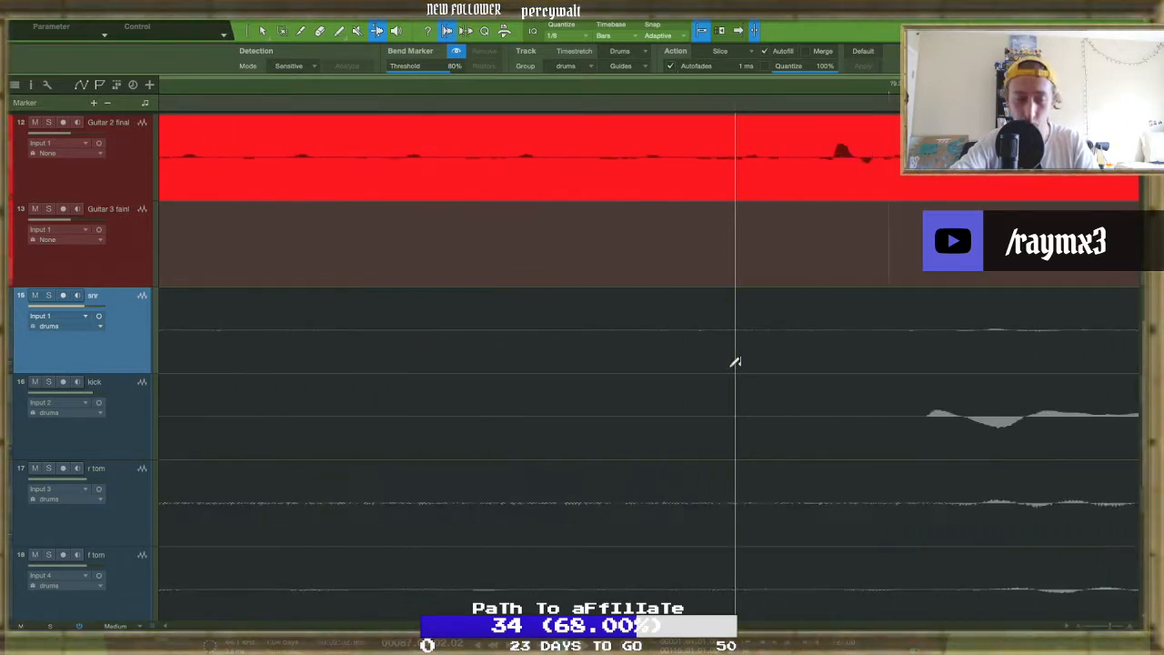
pyautogui.hscroll(5, 735, 362)
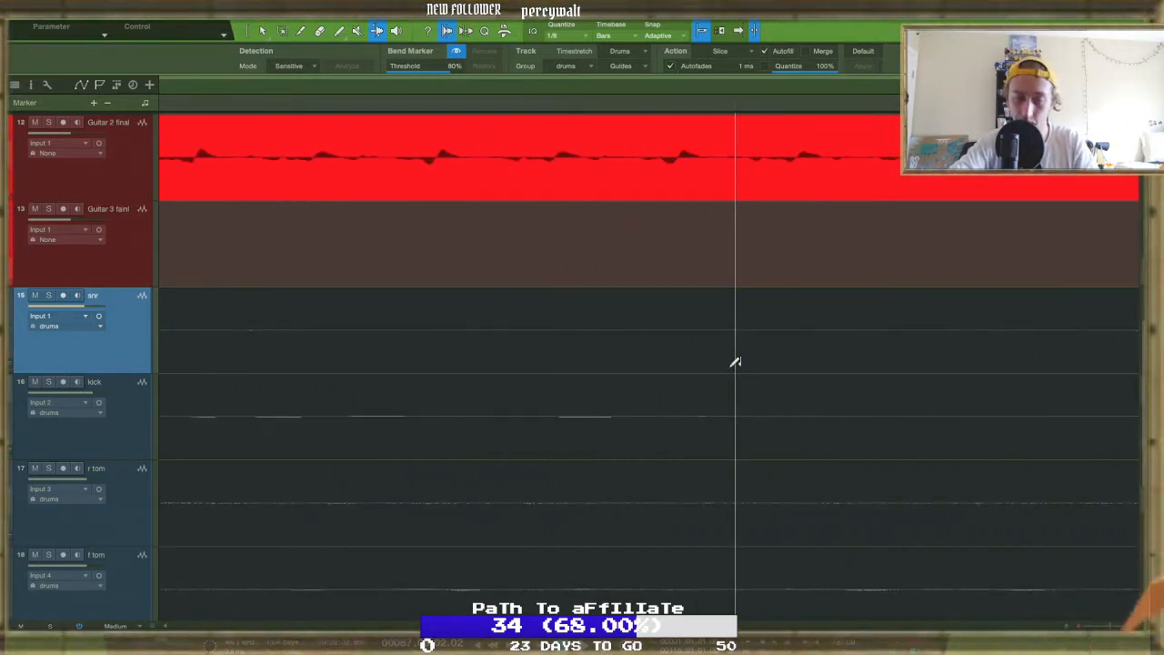
pyautogui.hscroll(2, 735, 362)
pyautogui.click(742, 360)
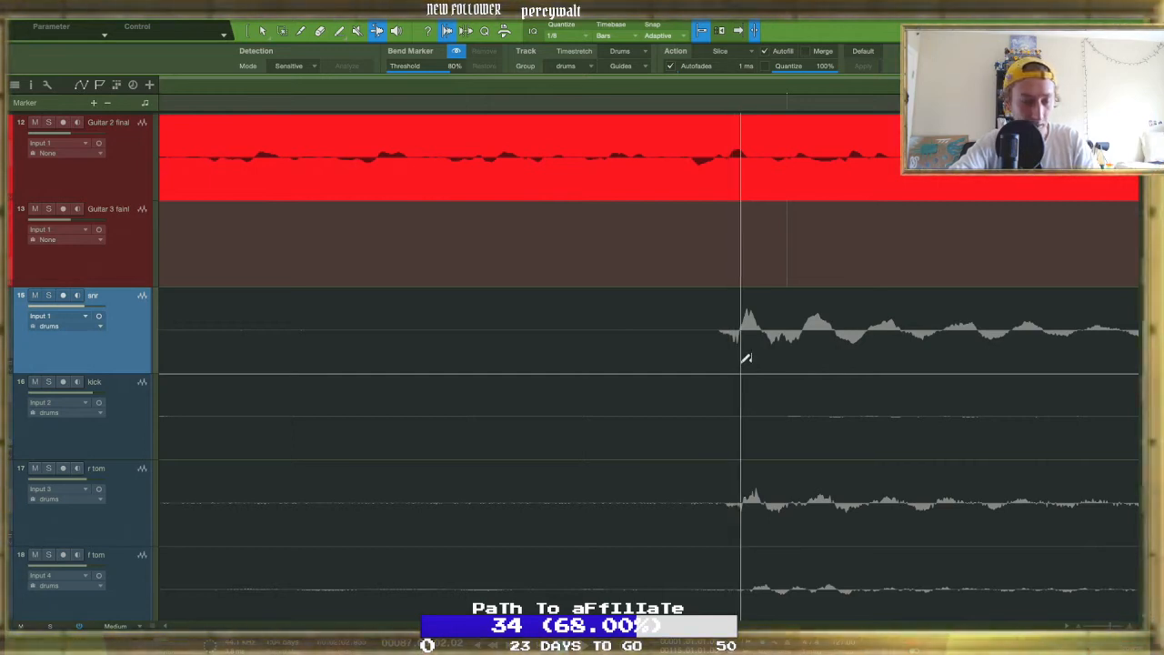
pyautogui.moveTo(742, 359); pyautogui.dragTo(796, 366)
# Bend the first snare hit after 79.4 earlier onto its grid line across the grouped drum tracks
pyautogui.hscroll(7, 799, 359)
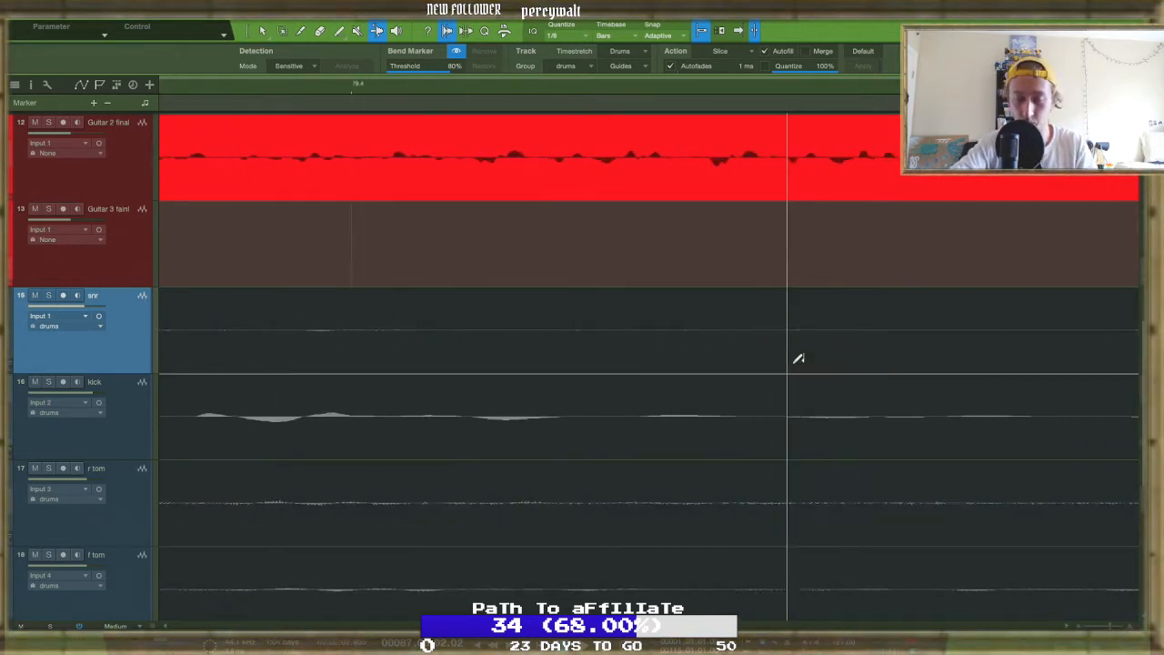
pyautogui.hscroll(-4, 799, 358)
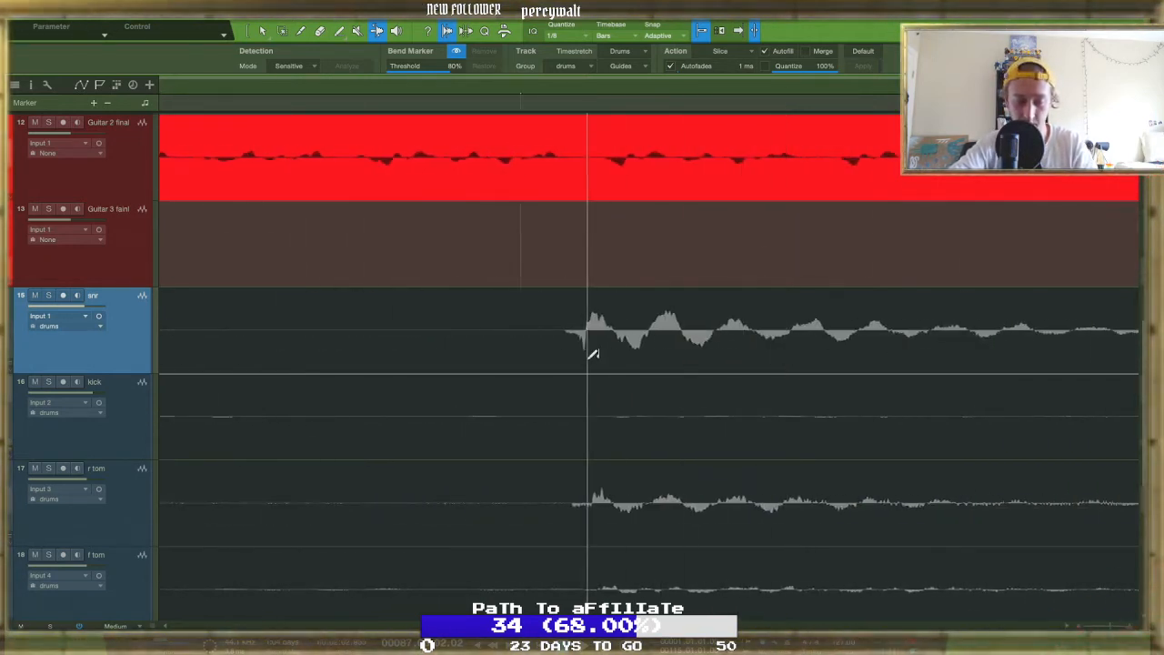
pyautogui.moveTo(589, 350); pyautogui.dragTo(533, 359)
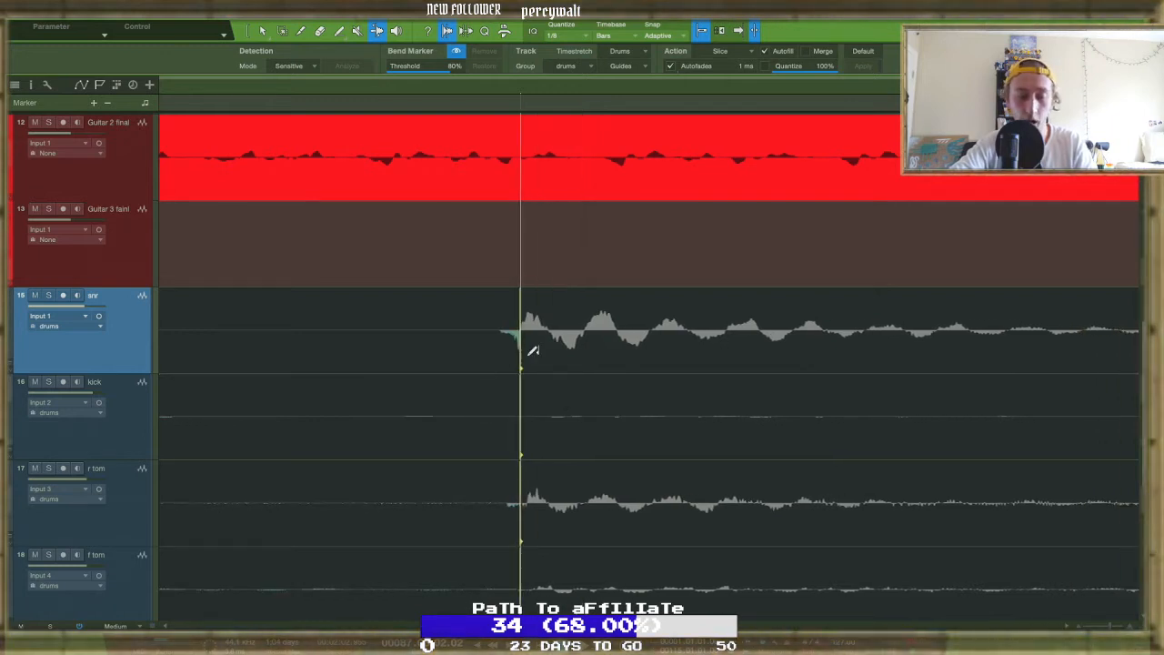
# Align the second snare hit after 79.4 to the grid and bend the third later onto its grid line
pyautogui.hscroll(5, 533, 351)
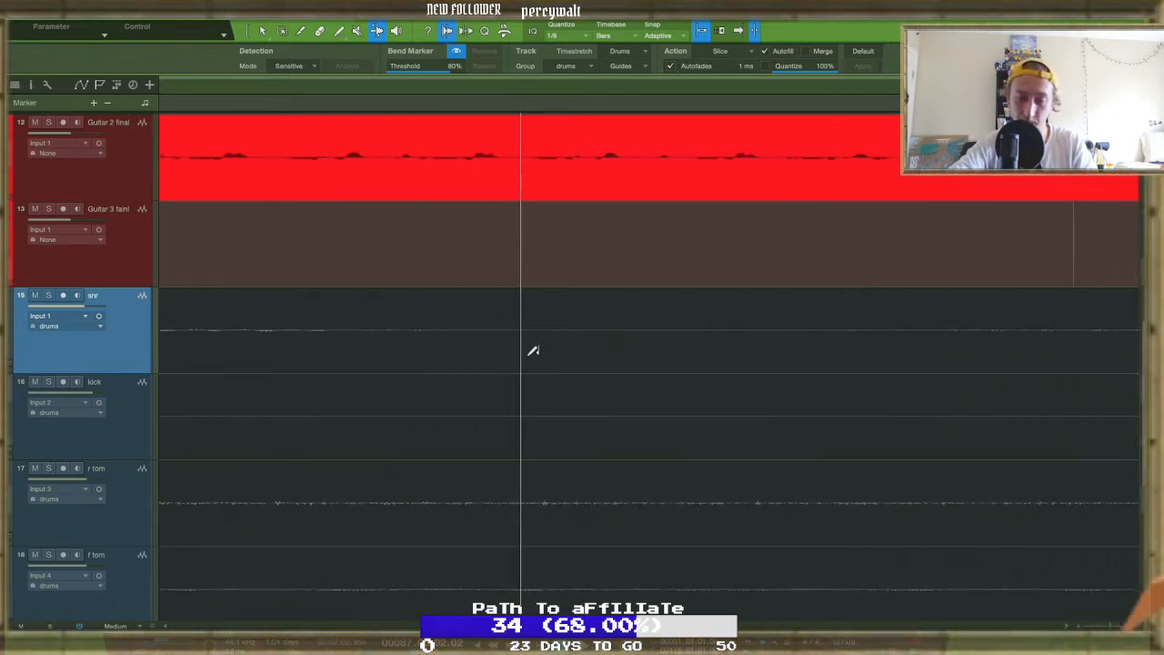
pyautogui.hscroll(8, 533, 352)
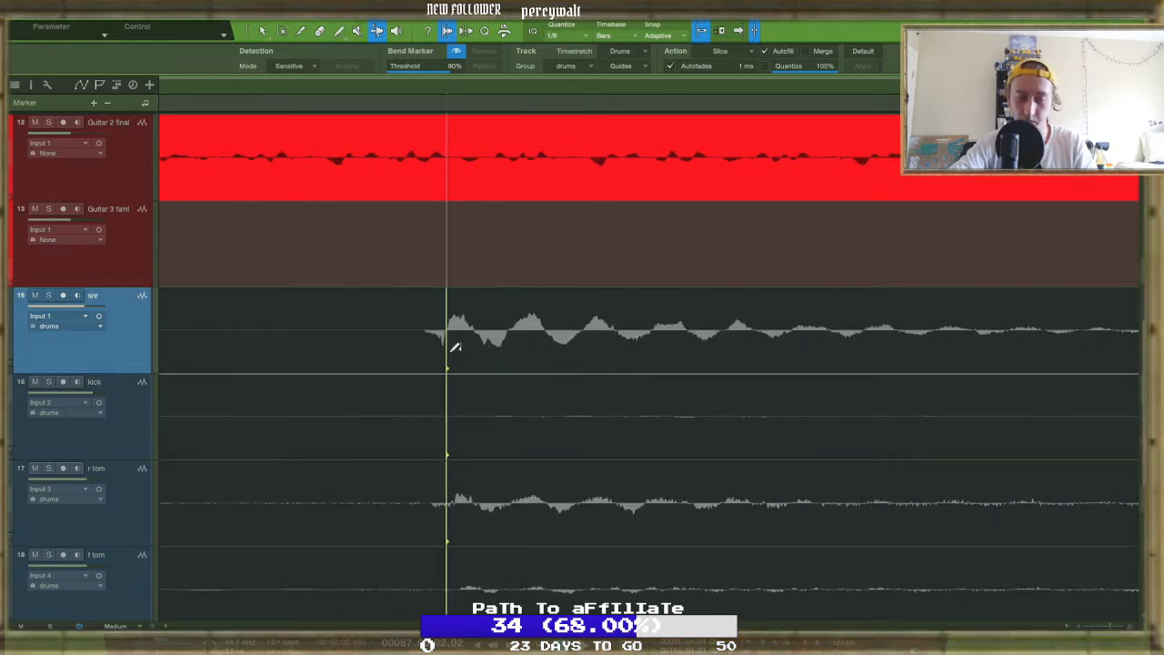
pyautogui.hscroll(5, 456, 348)
pyautogui.hscroll(10, 456, 347)
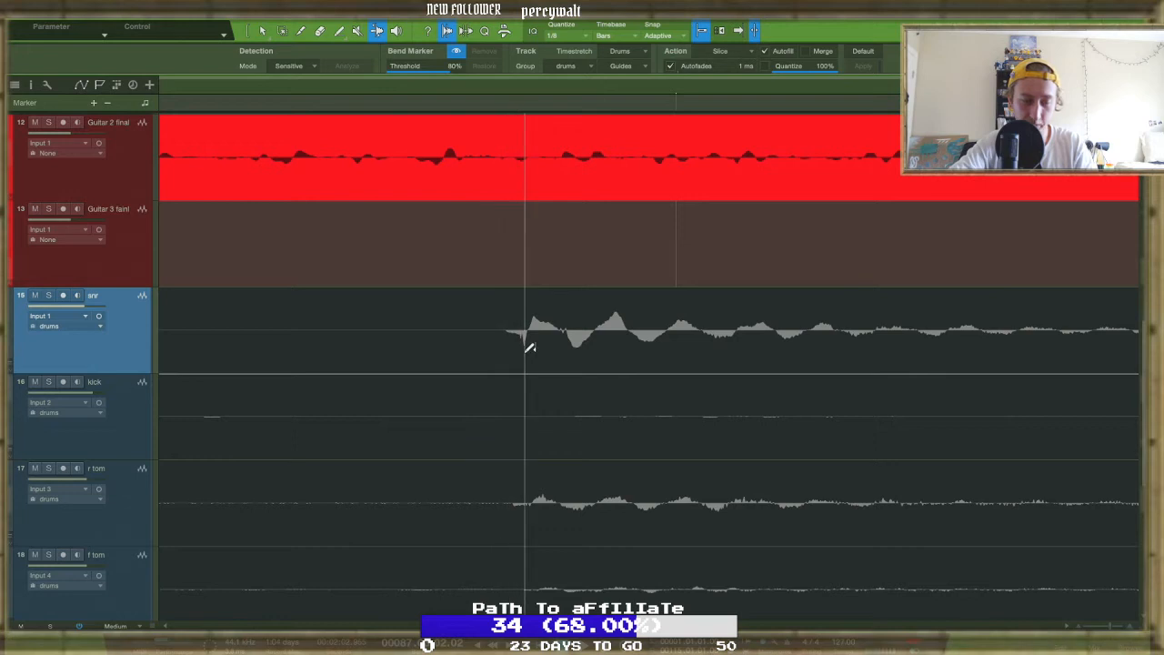
pyautogui.moveTo(528, 349); pyautogui.dragTo(670, 346)
# Bend the snare hit just before 80.4 earlier onto its grid line across the grouped drum tracks
pyautogui.hscroll(15, 668, 348)
pyautogui.hscroll(10, 671, 346)
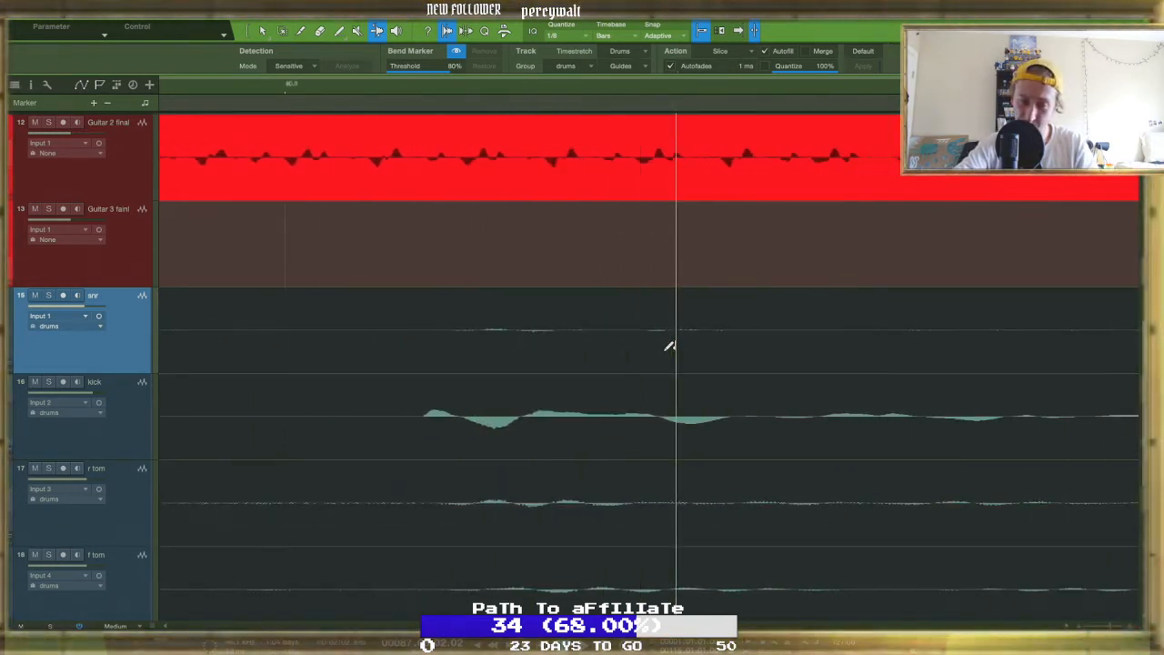
pyautogui.hscroll(2, 669, 346)
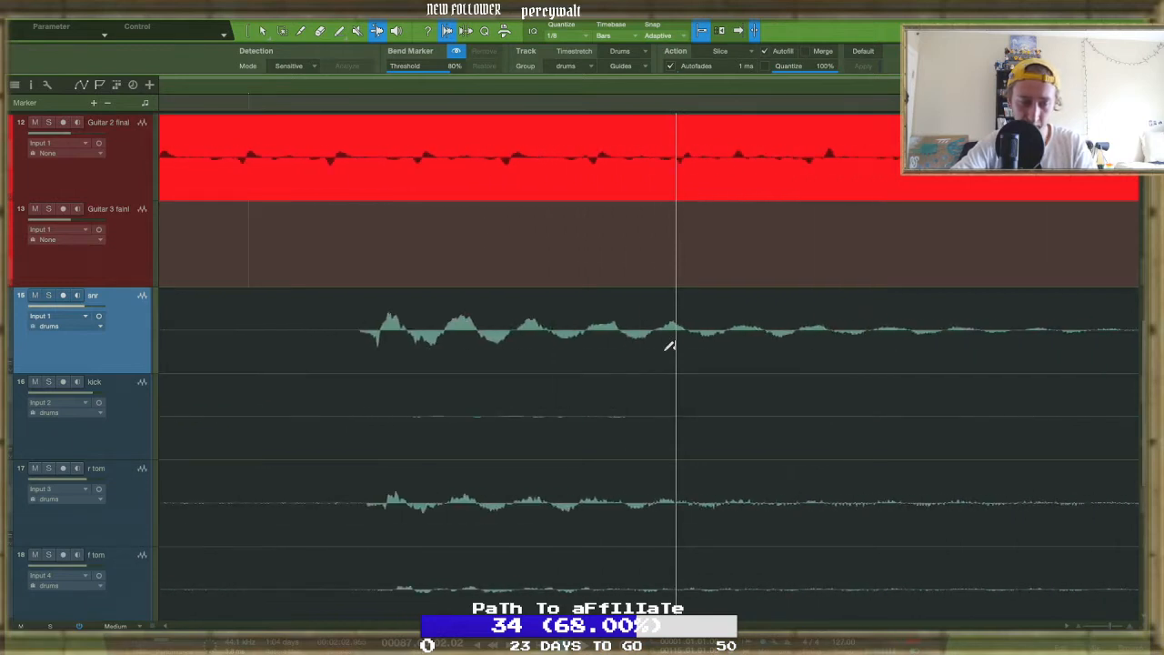
pyautogui.moveTo(382, 351); pyautogui.dragTo(252, 342)
# Bend the first snare hit after 80.4 earlier onto its grid line across the grouped drum tracks
pyautogui.hscroll(15, 252, 342)
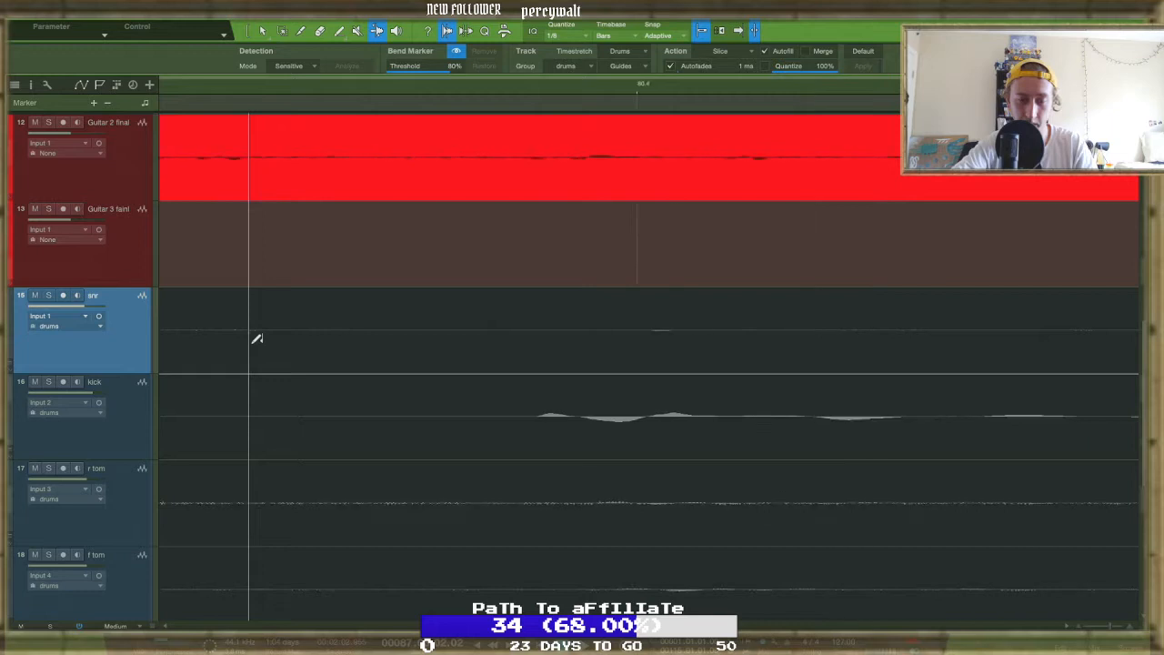
pyautogui.hscroll(10, 252, 342)
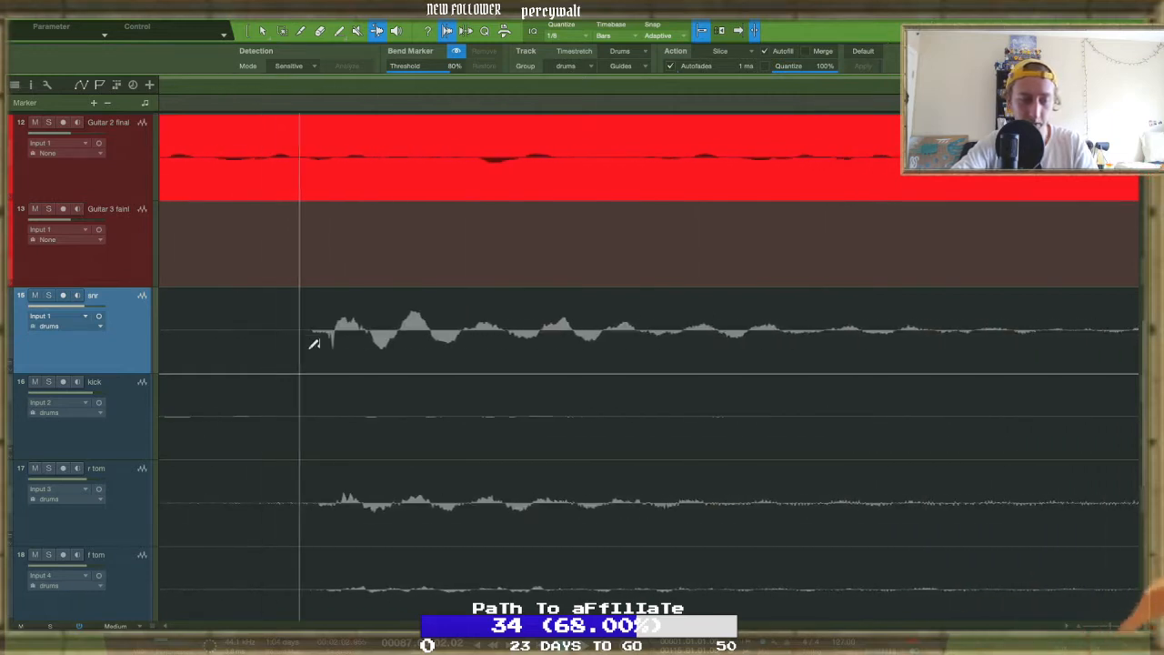
pyautogui.hscroll(-5, 320, 353)
pyautogui.scroll(-3, 320, 353)
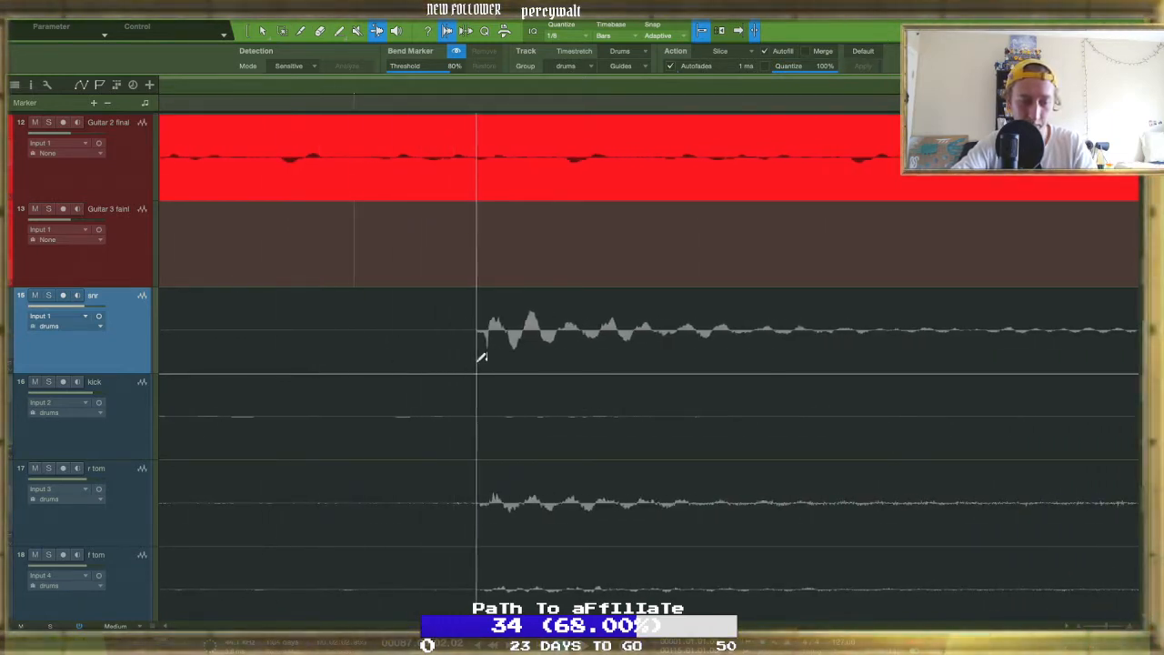
pyautogui.moveTo(494, 358); pyautogui.dragTo(363, 344)
# Bend the second snare hit after 80.4 slightly earlier so its attack sits on the grid line
pyautogui.hscroll(10, 364, 346)
pyautogui.hscroll(8, 364, 347)
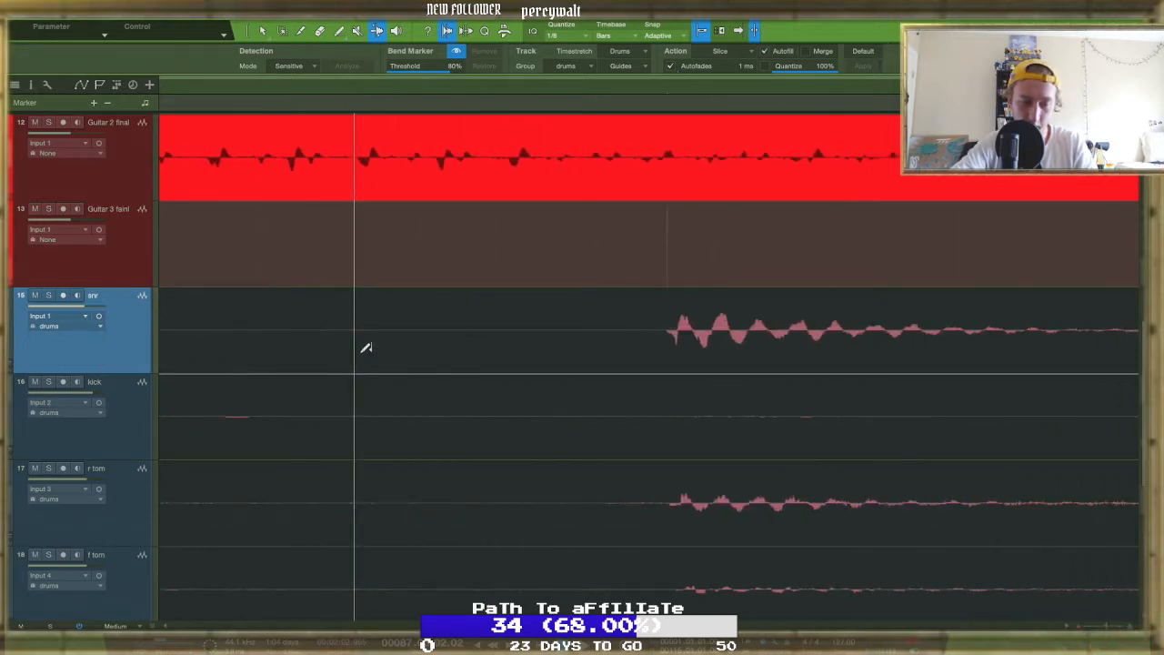
pyautogui.scroll(3, 604, 348)
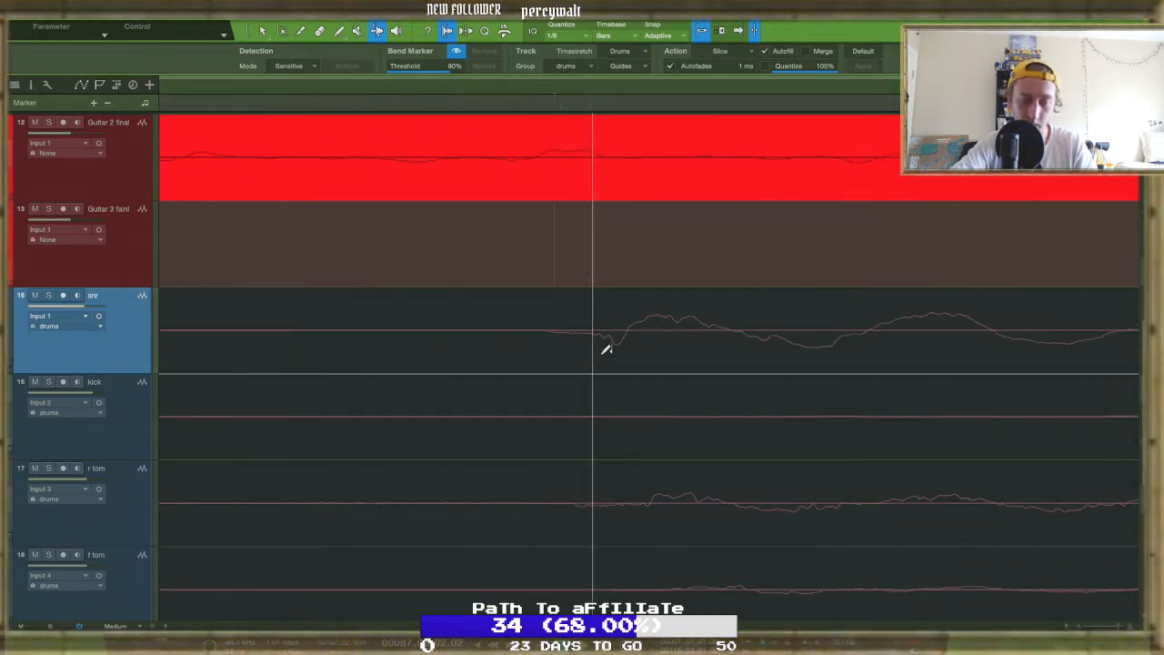
pyautogui.moveTo(632, 351); pyautogui.dragTo(561, 353)
pyautogui.hscroll(8, 562, 345)
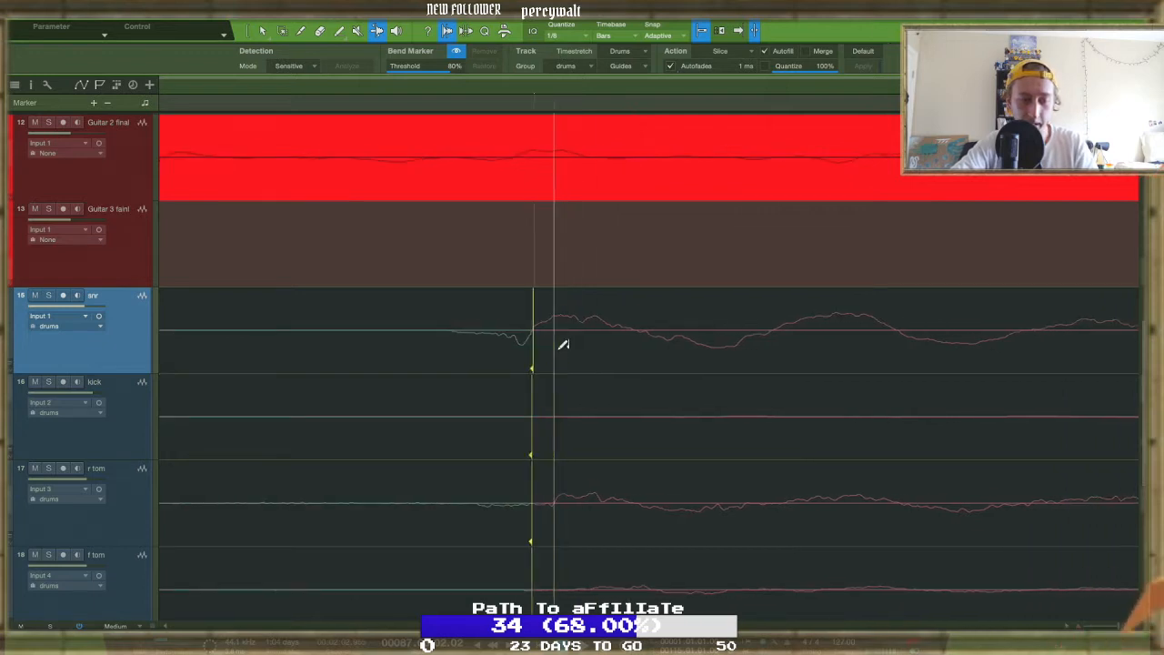
# Bend the third snare hit after 80.4 later onto its grid line across the grouped drum tracks
pyautogui.scroll(-3, 563, 351)
pyautogui.hscroll(10, 564, 350)
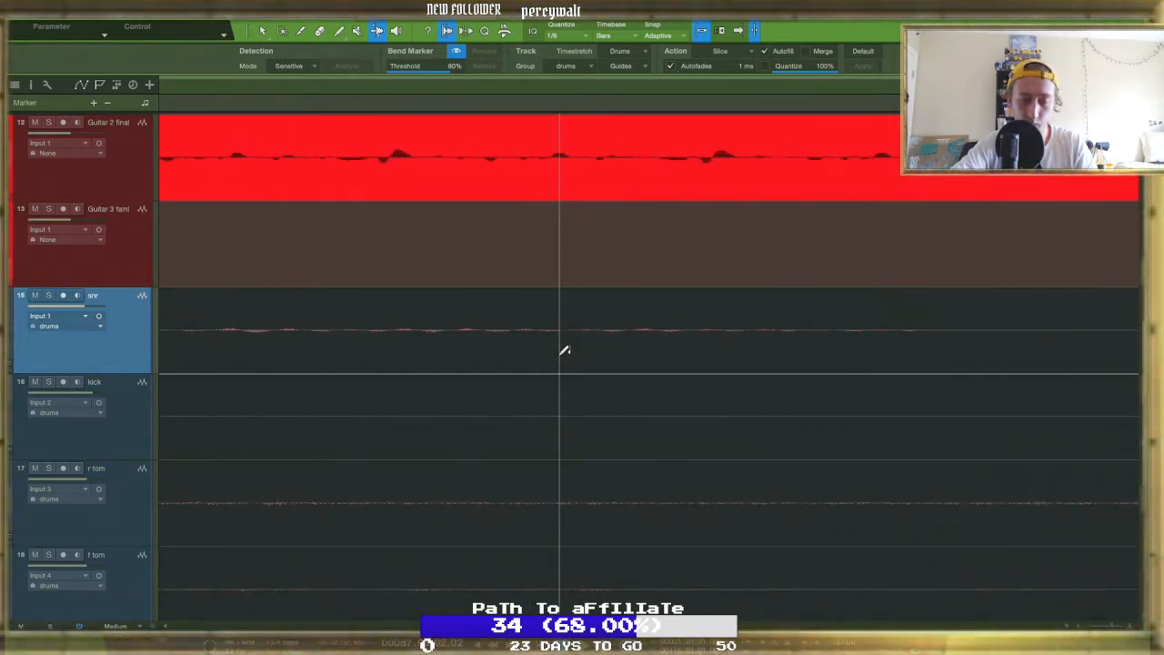
pyautogui.hscroll(5, 564, 350)
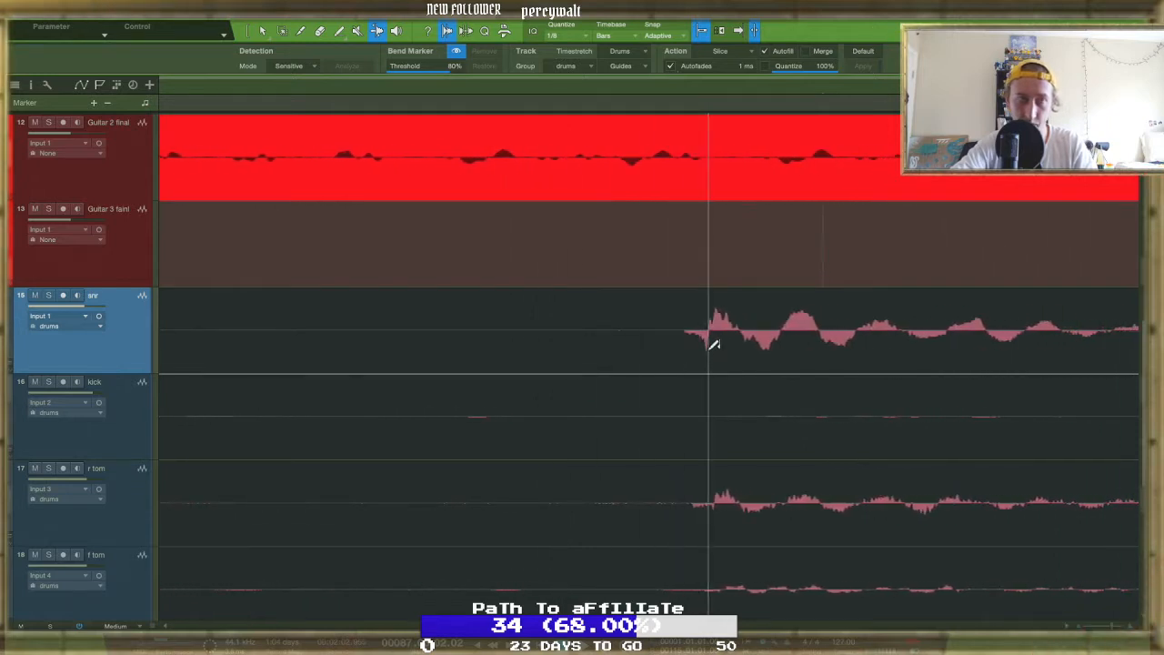
pyautogui.moveTo(709, 356); pyautogui.dragTo(823, 361)
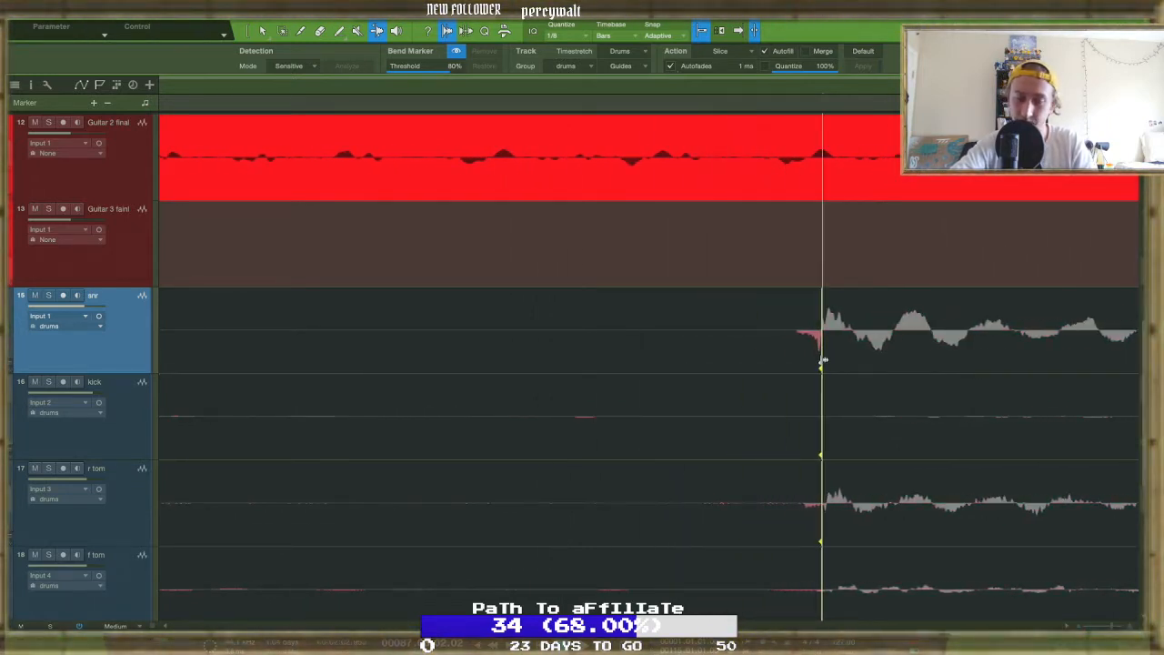
# Try bending the snare hit just before 81.4 later onto its grid line and undo that bend
pyautogui.hscroll(10, 823, 361)
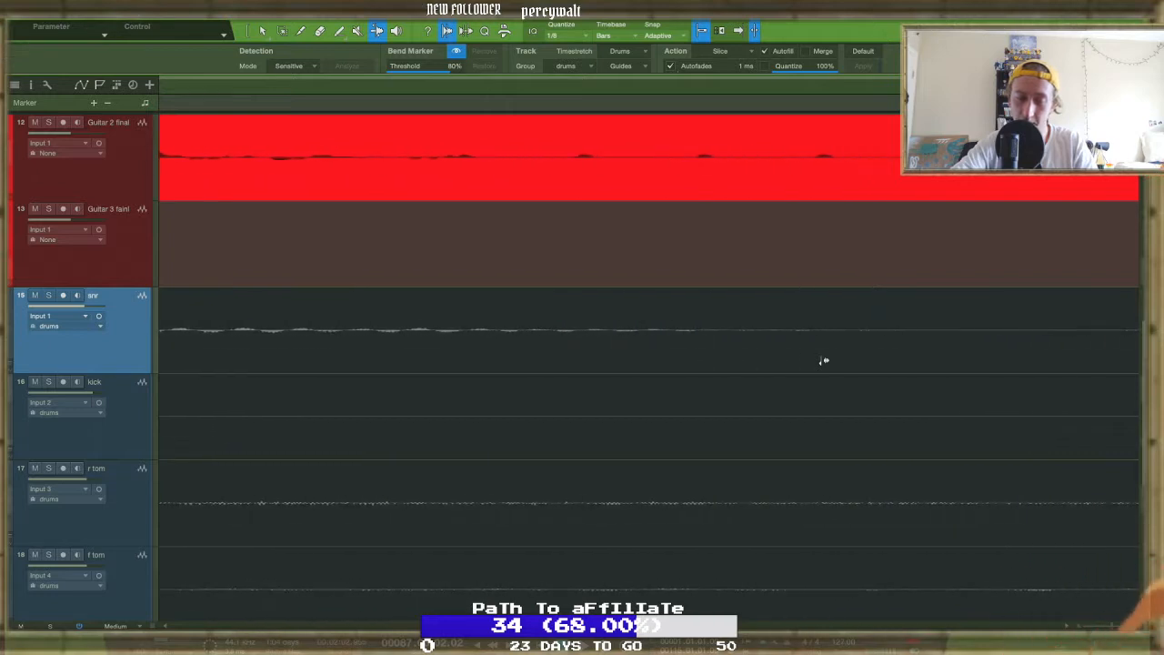
pyautogui.hscroll(10, 823, 361)
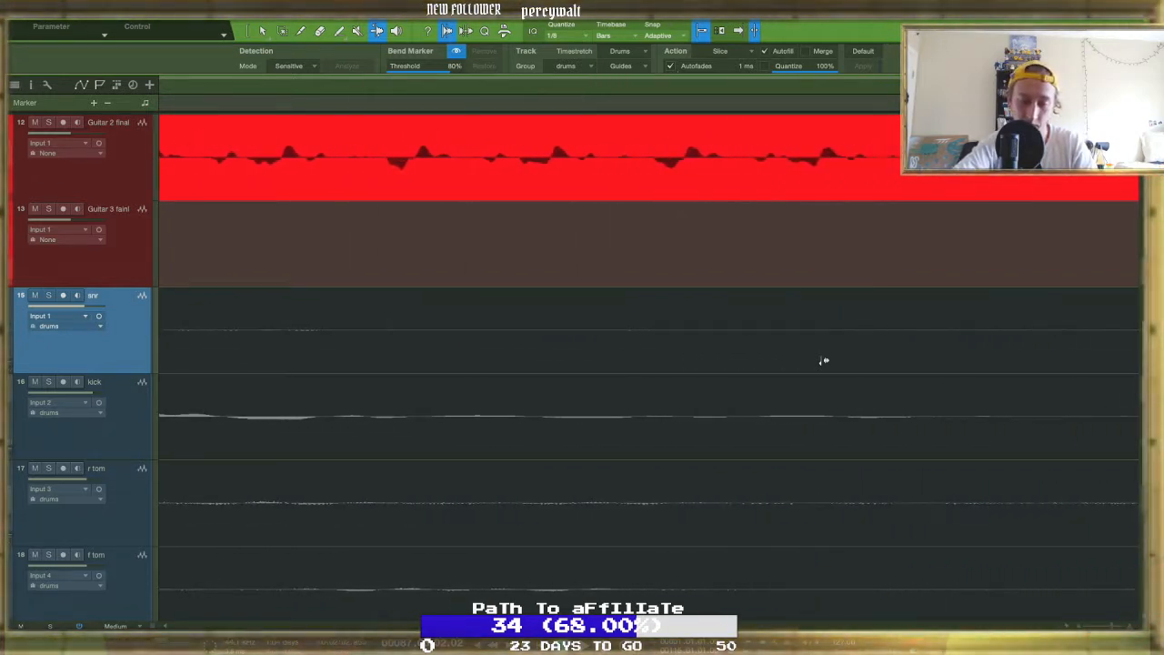
pyautogui.hscroll(-5, 823, 361)
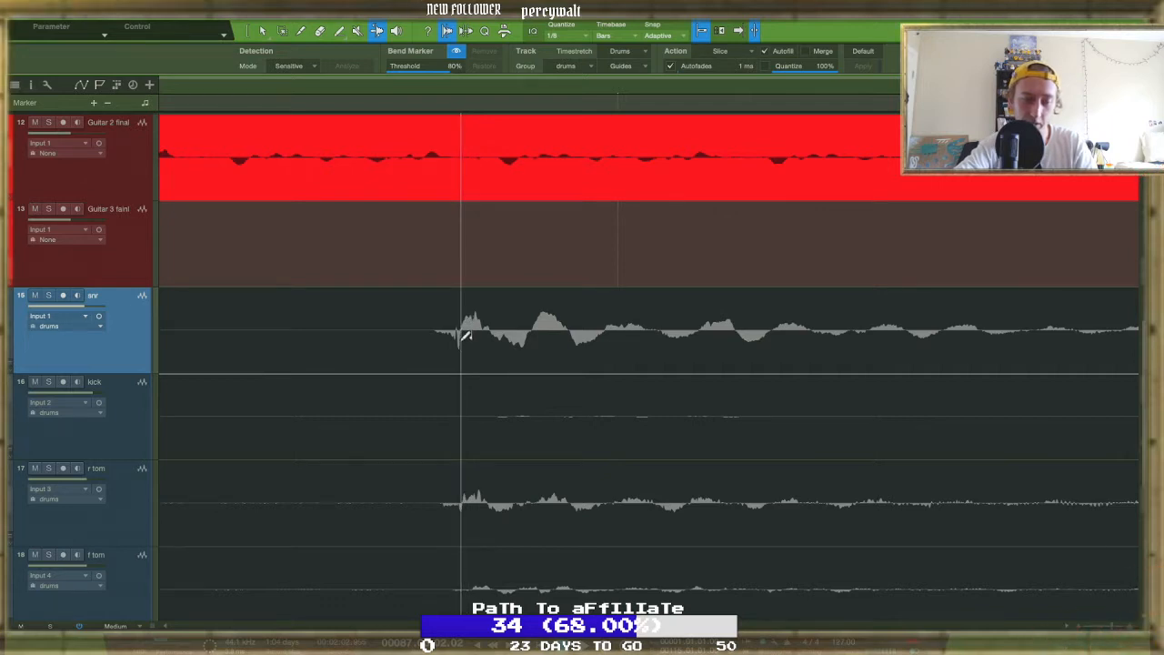
pyautogui.moveTo(464, 336); pyautogui.dragTo(614, 337)
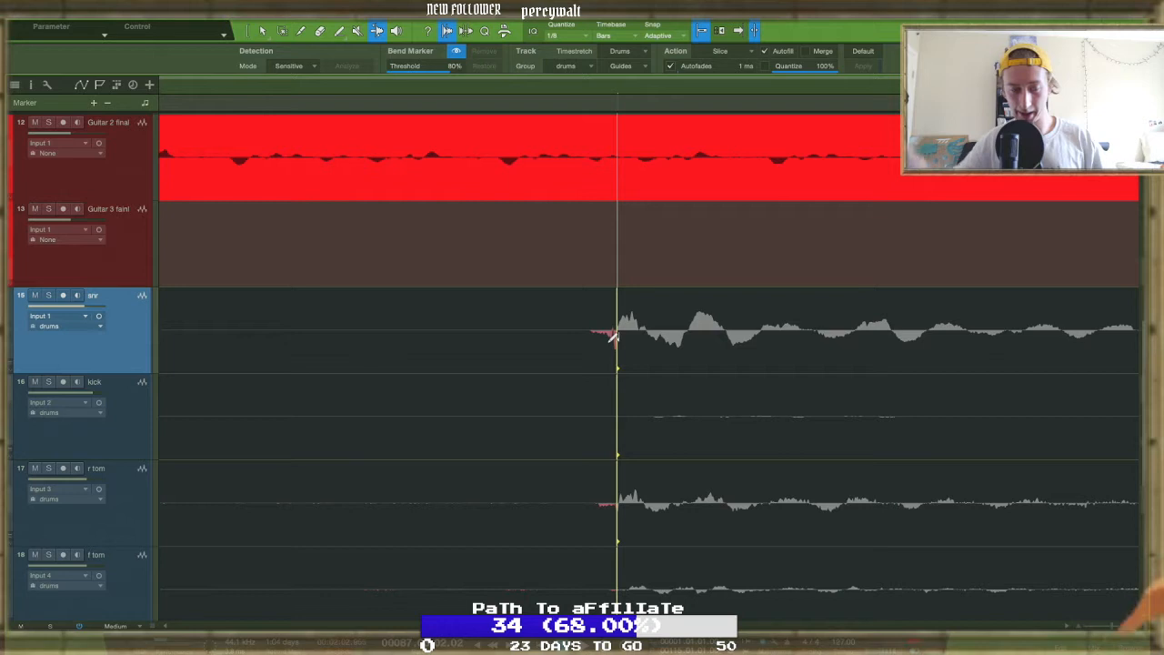
pyautogui.hotkey('ctrl', 'z')
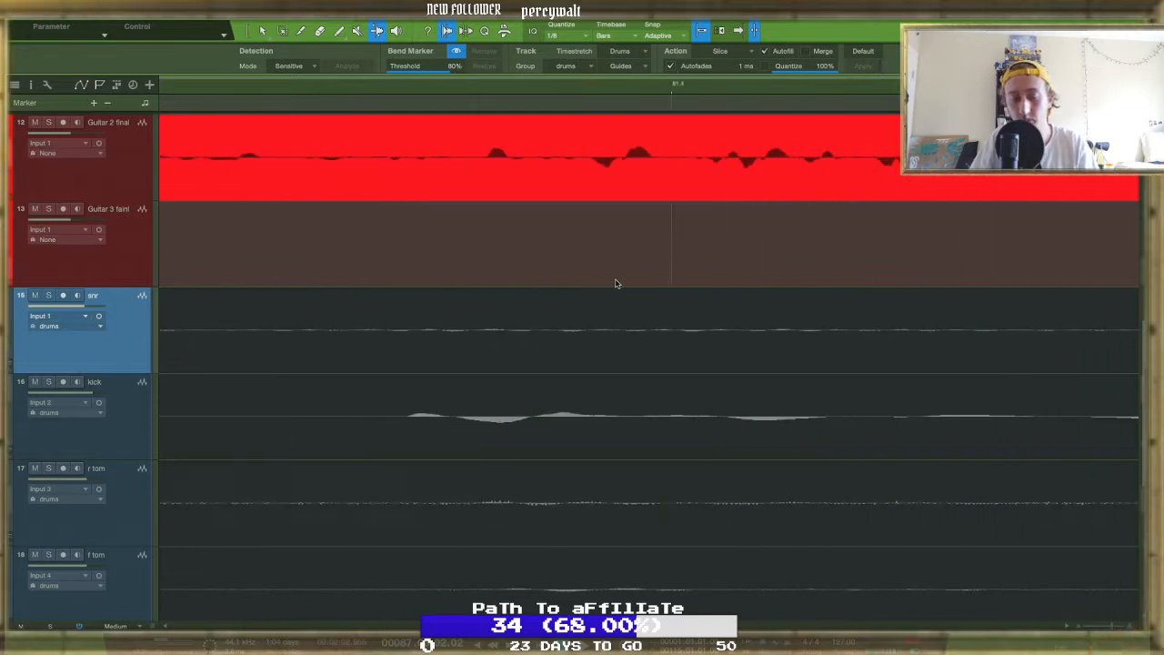
# Bend the first snare hit after 81.4 slightly earlier and the second slightly later onto their grid lines
pyautogui.hscroll(12, 616, 284)
pyautogui.hscroll(-5, 616, 284)
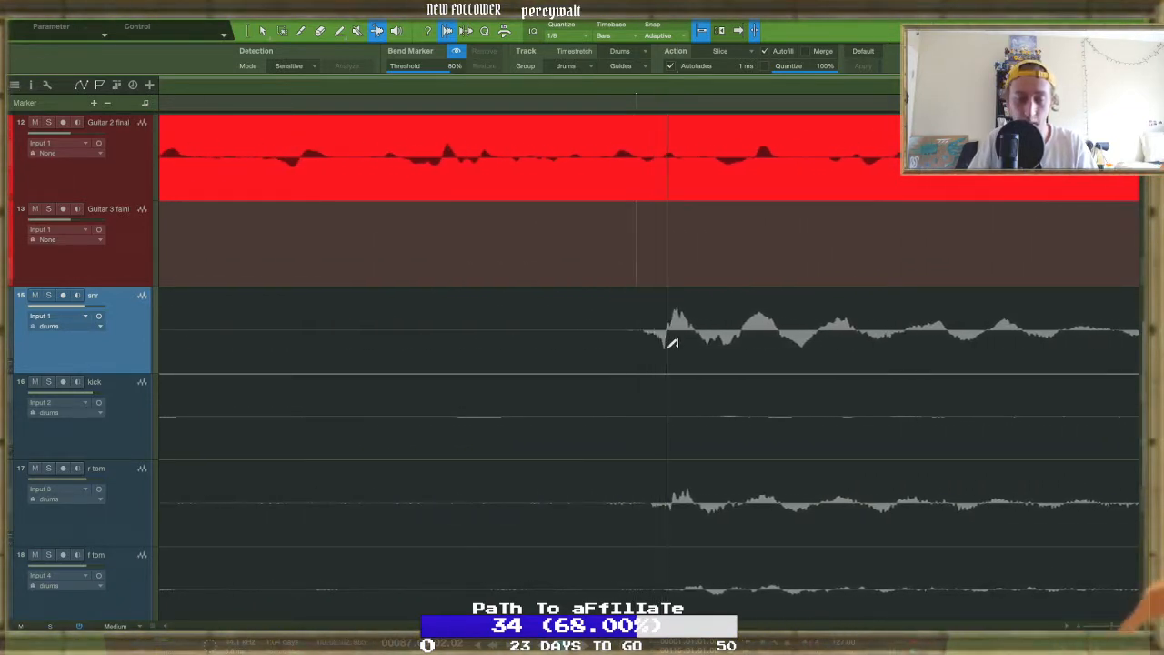
pyautogui.scroll(-5, 634, 337)
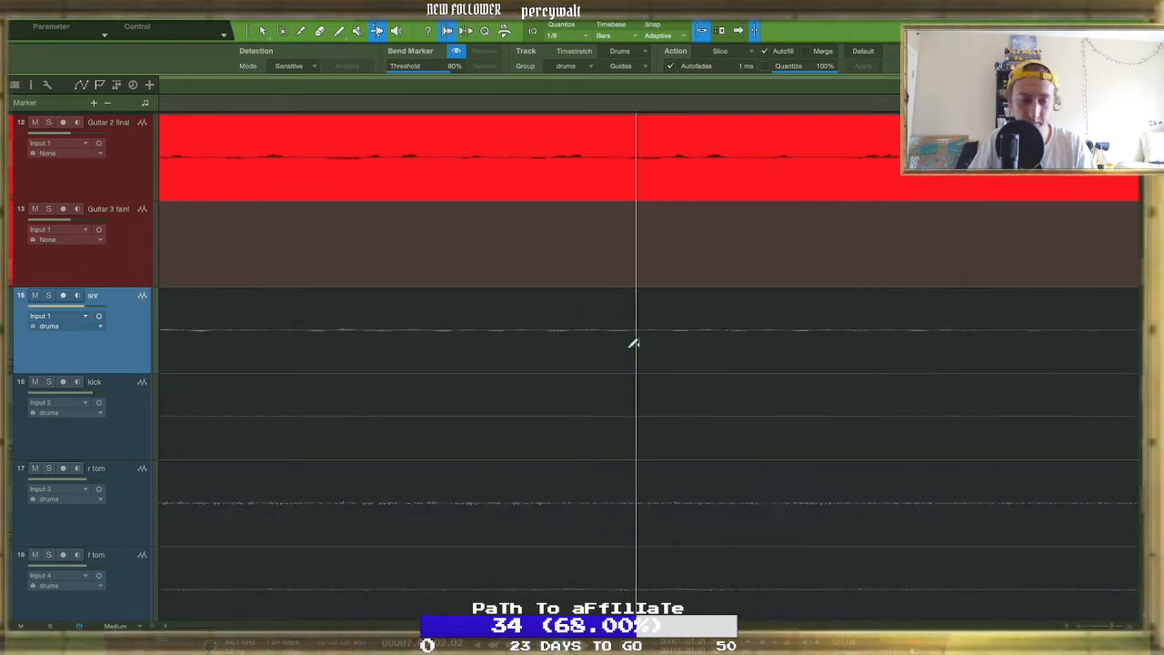
pyautogui.scroll(4, 634, 344)
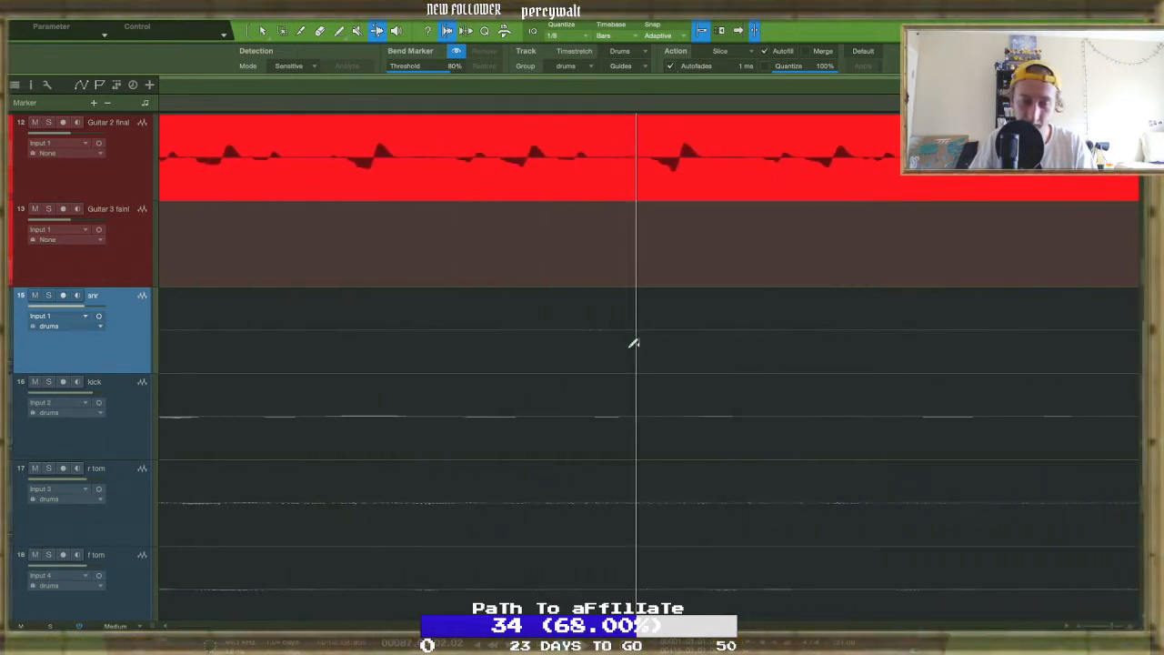
pyautogui.hscroll(6, 634, 343)
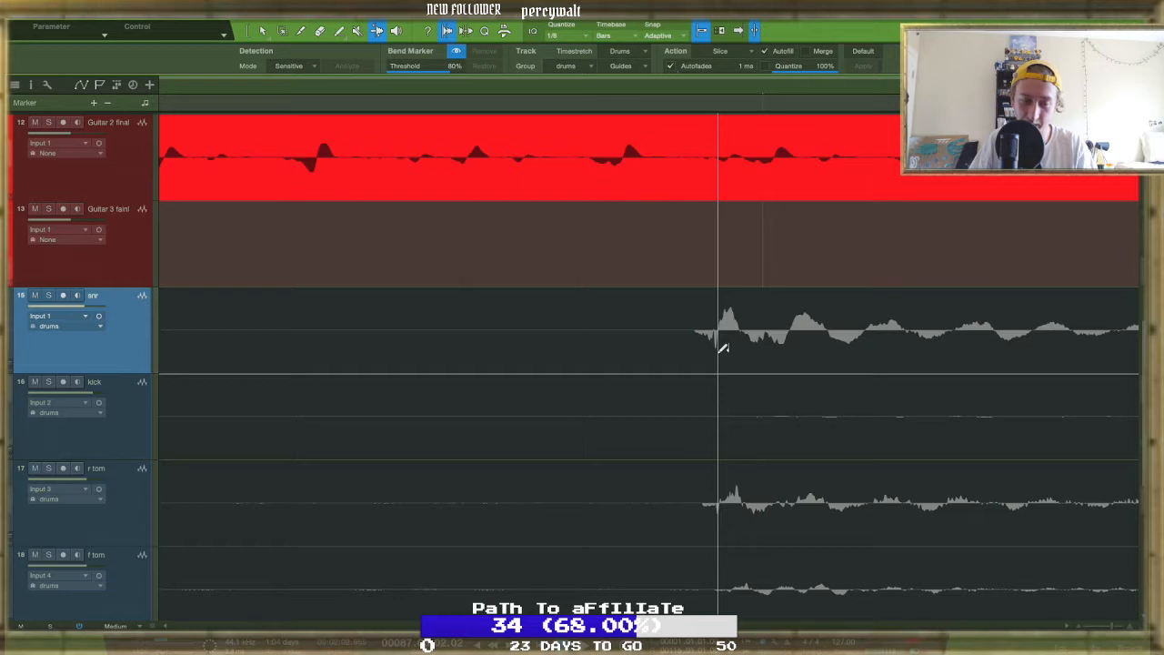
pyautogui.moveTo(719, 350); pyautogui.dragTo(756, 357)
# Bend the third snare hit after 81.4 later onto its grid line across the grouped drum tracks
pyautogui.scroll(-5, 761, 348)
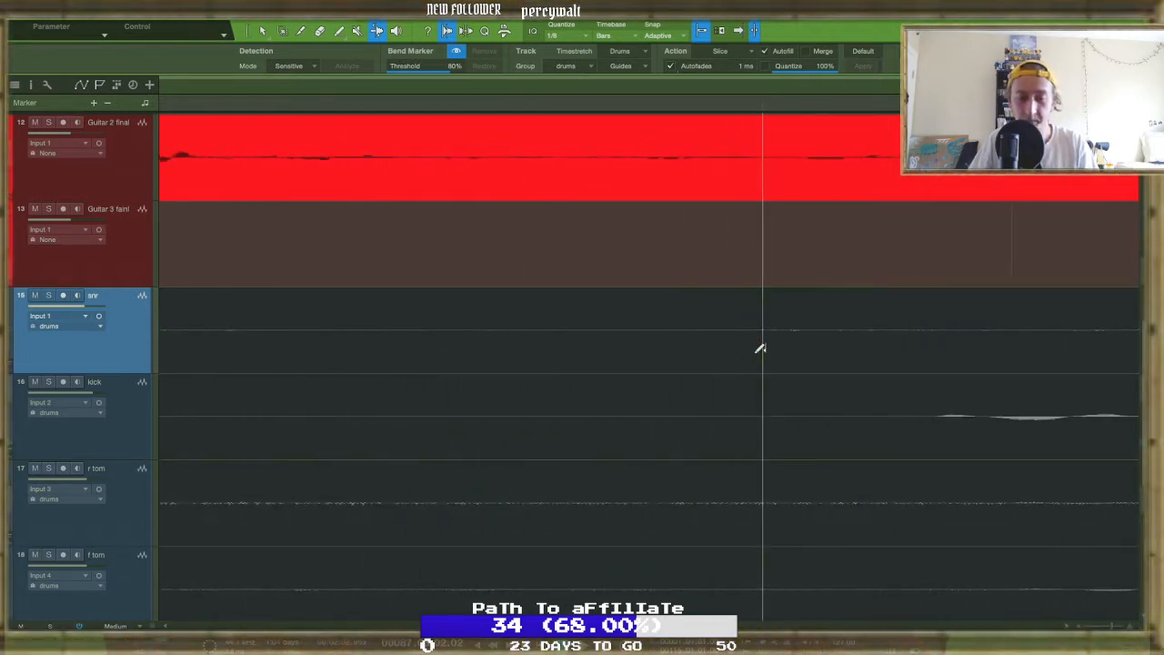
pyautogui.scroll(4, 760, 348)
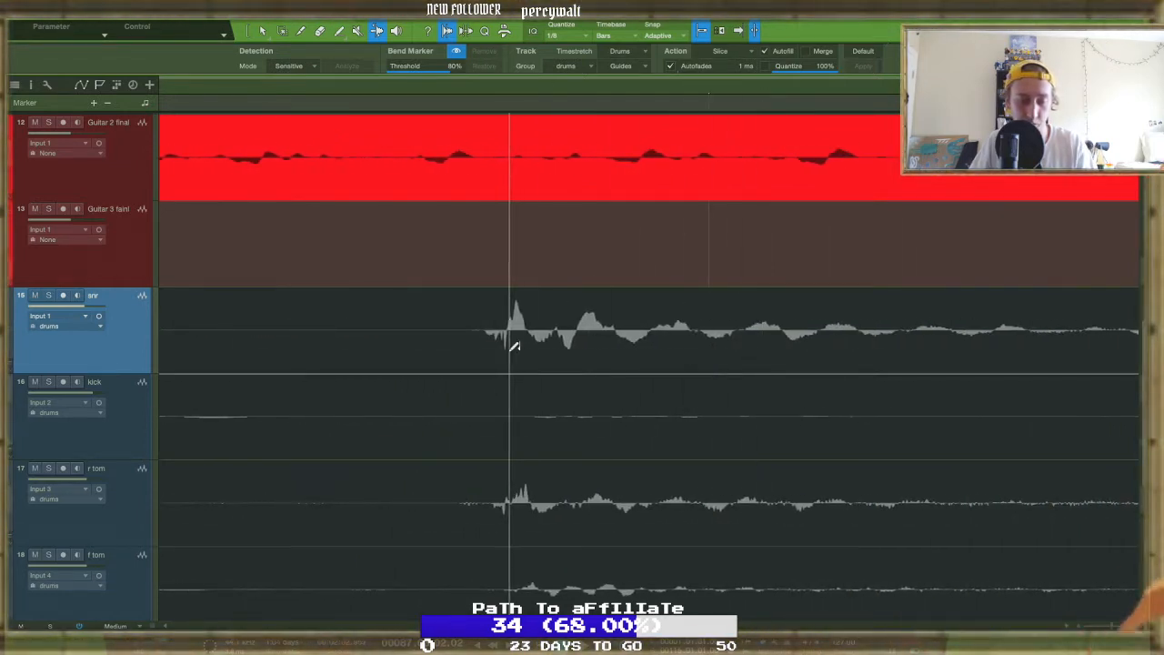
pyautogui.moveTo(511, 346); pyautogui.dragTo(701, 353)
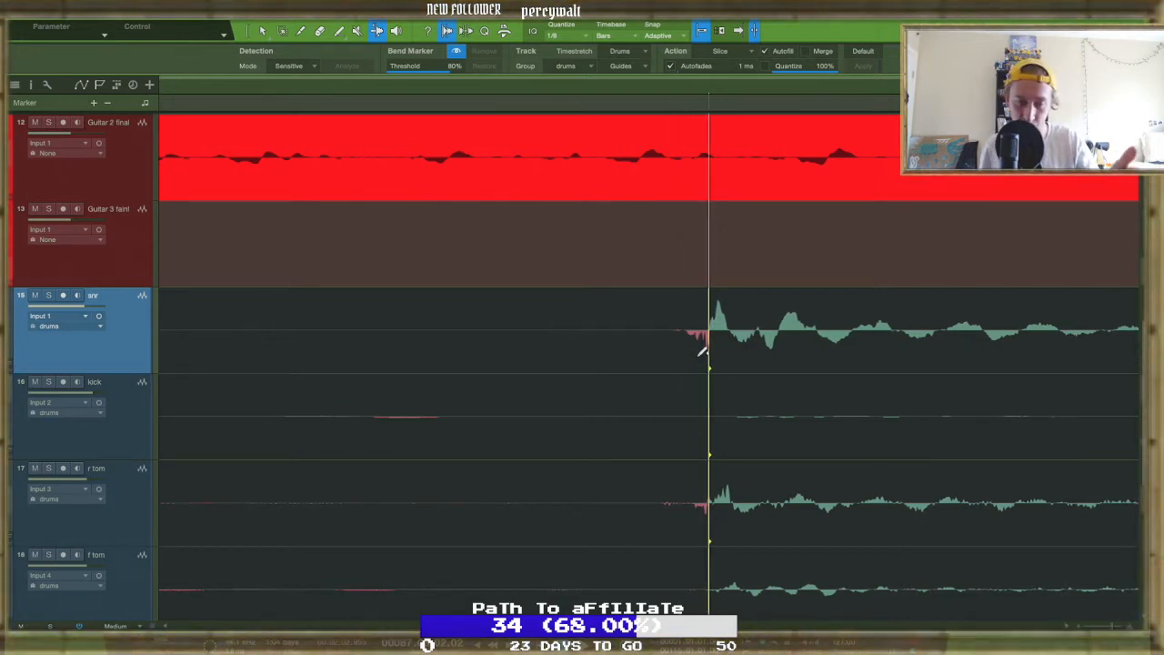
# Bend the snare hits between 82.3 and 83.3 onto their grid lines across the grouped drum tracks
pyautogui.hscroll(10, 701, 353)
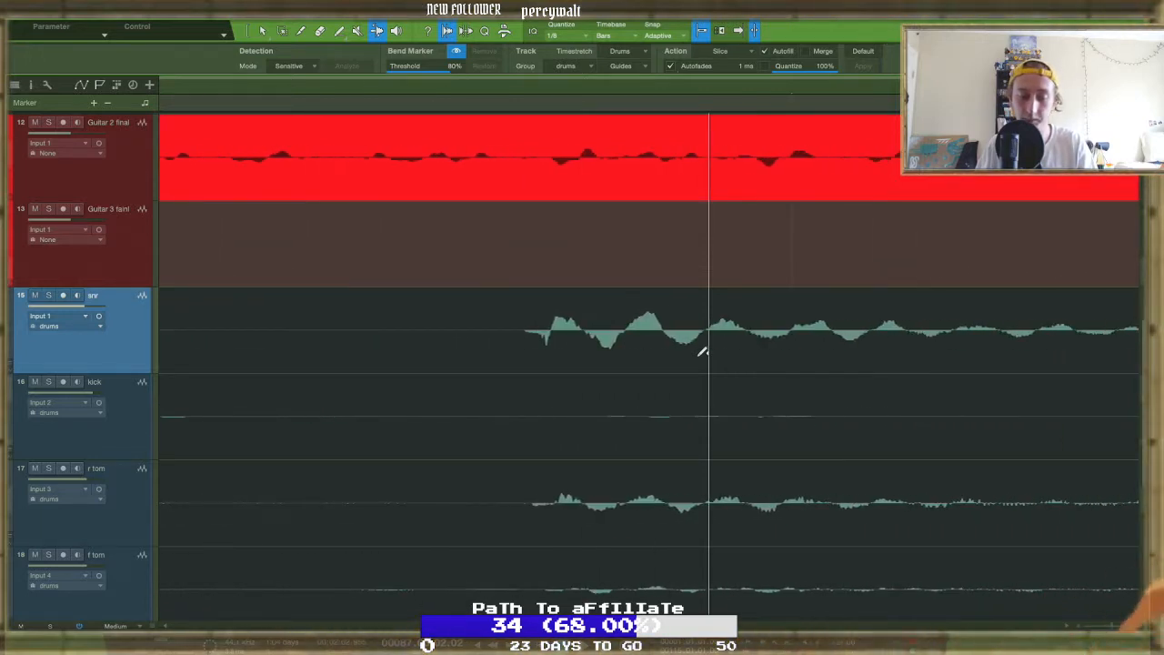
pyautogui.moveTo(554, 349); pyautogui.dragTo(789, 368)
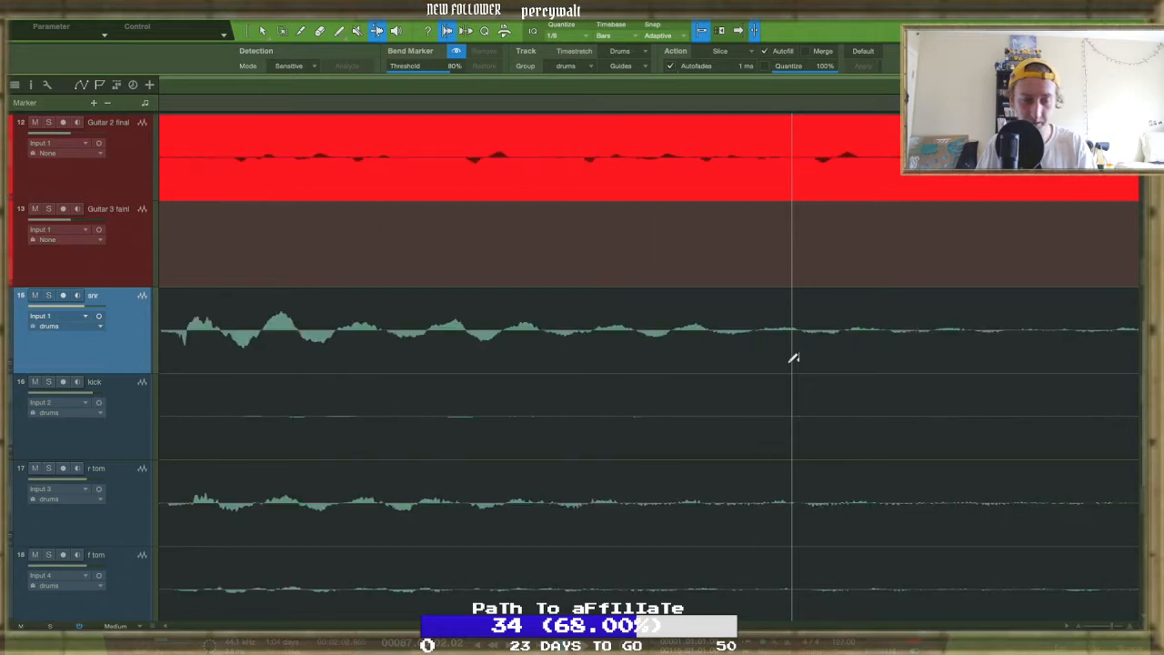
pyautogui.moveTo(760, 355); pyautogui.dragTo(611, 353)
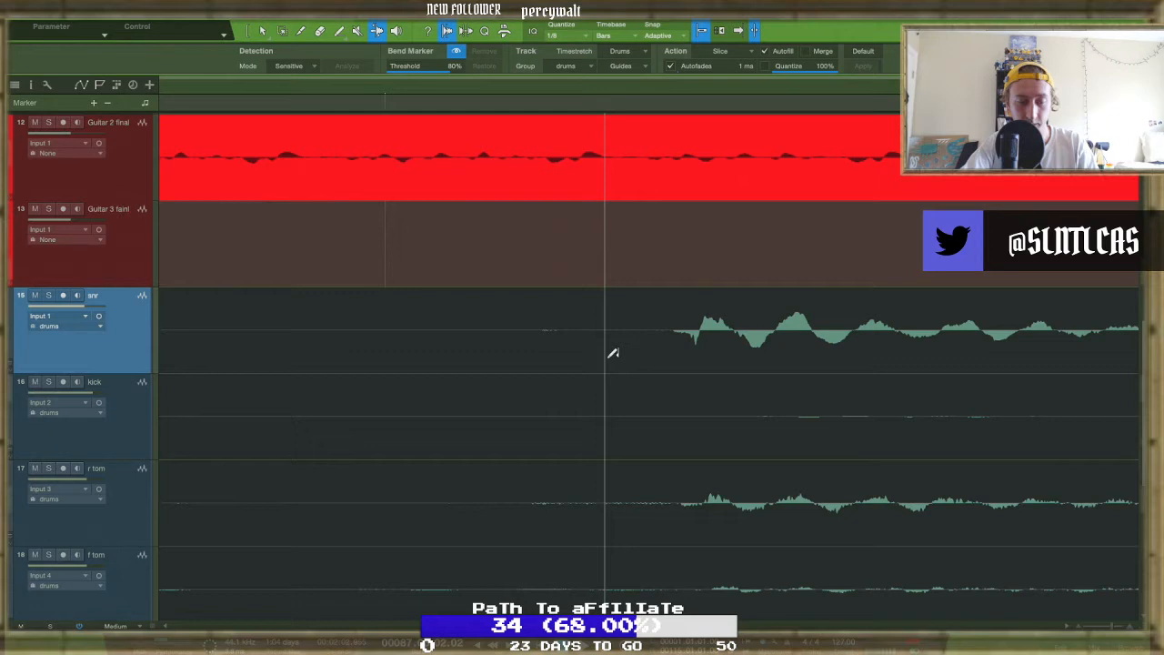
pyautogui.moveTo(547, 344)
pyautogui.mouseDown()
pyautogui.moveTo(613, 351)
pyautogui.moveTo(541, 361)
pyautogui.moveTo(300, 320)
pyautogui.moveTo(442, 338)
pyautogui.mouseUp()
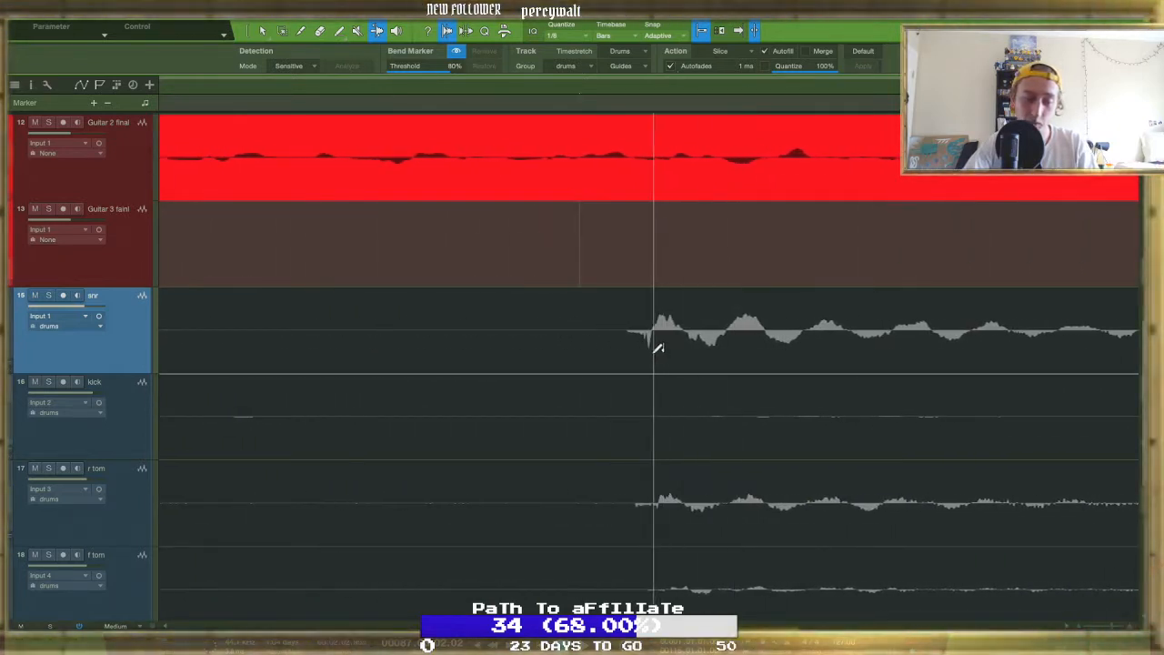
# Bend the snare hits just after 83.3 and 83.4 earlier onto their grid lines across the grouped drum tracks
pyautogui.moveTo(657, 345); pyautogui.dragTo(576, 347)
pyautogui.hscroll(10, 578, 339)
pyautogui.hscroll(15, 577, 339)
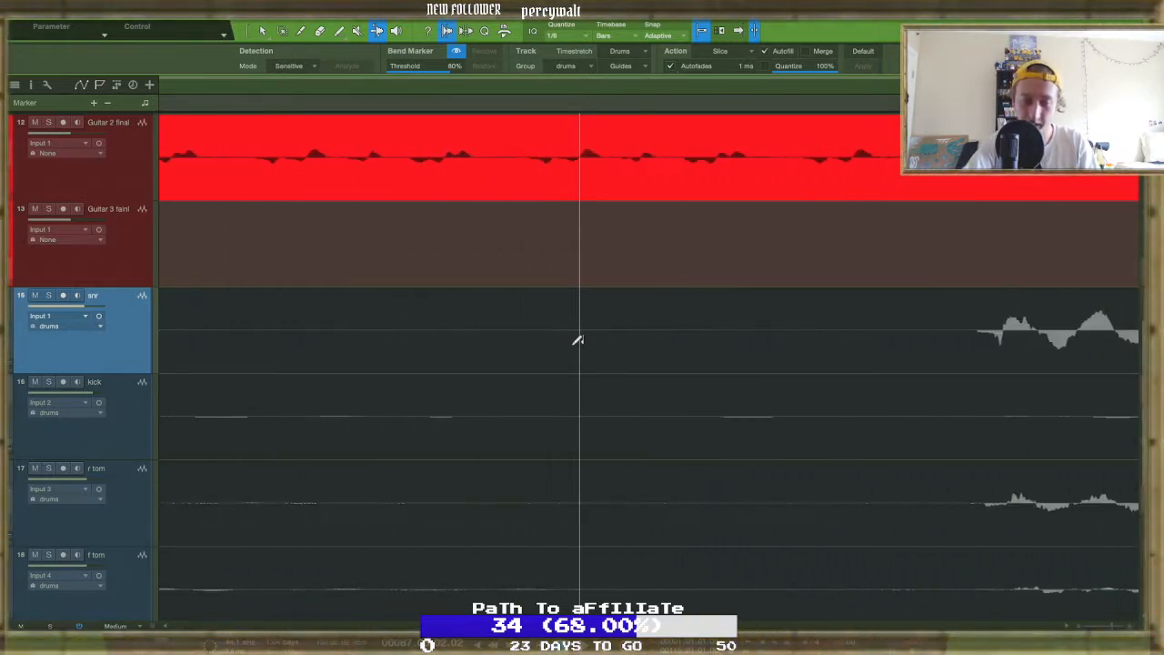
pyautogui.moveTo(778, 359); pyautogui.dragTo(748, 352)
pyautogui.hscroll(5, 743, 350)
pyautogui.hscroll(5, 741, 350)
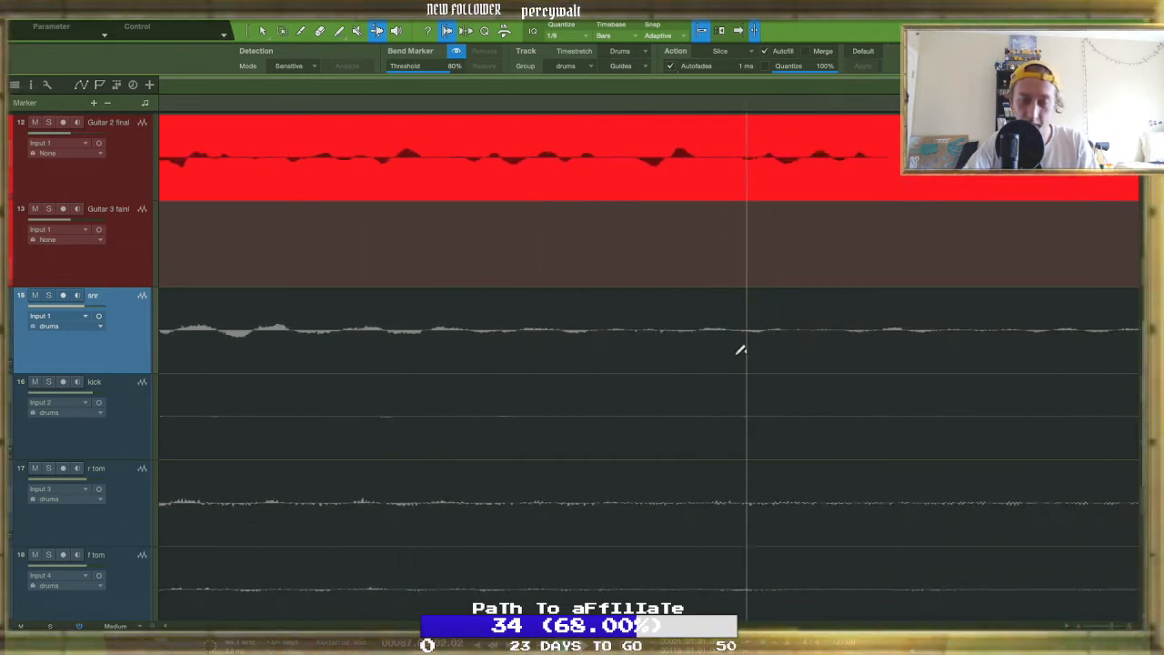
# Bend the first snare hit after bar 84 slightly later onto its grid line
pyautogui.hscroll(5, 741, 351)
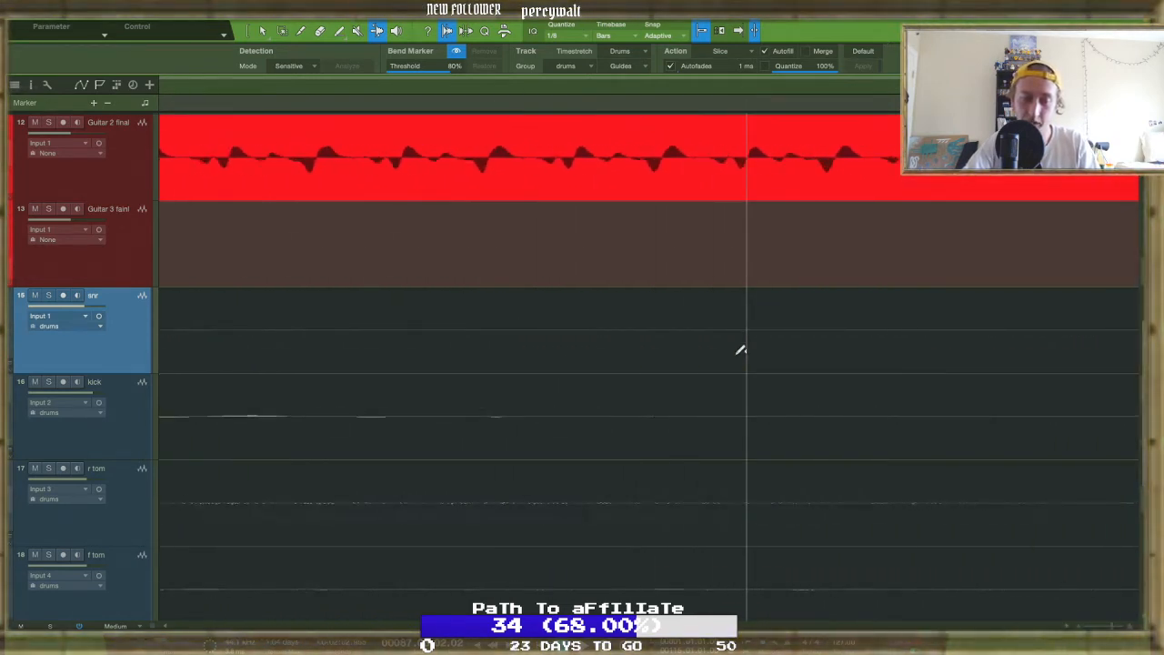
pyautogui.hscroll(-5, 741, 350)
pyautogui.hscroll(1, 741, 350)
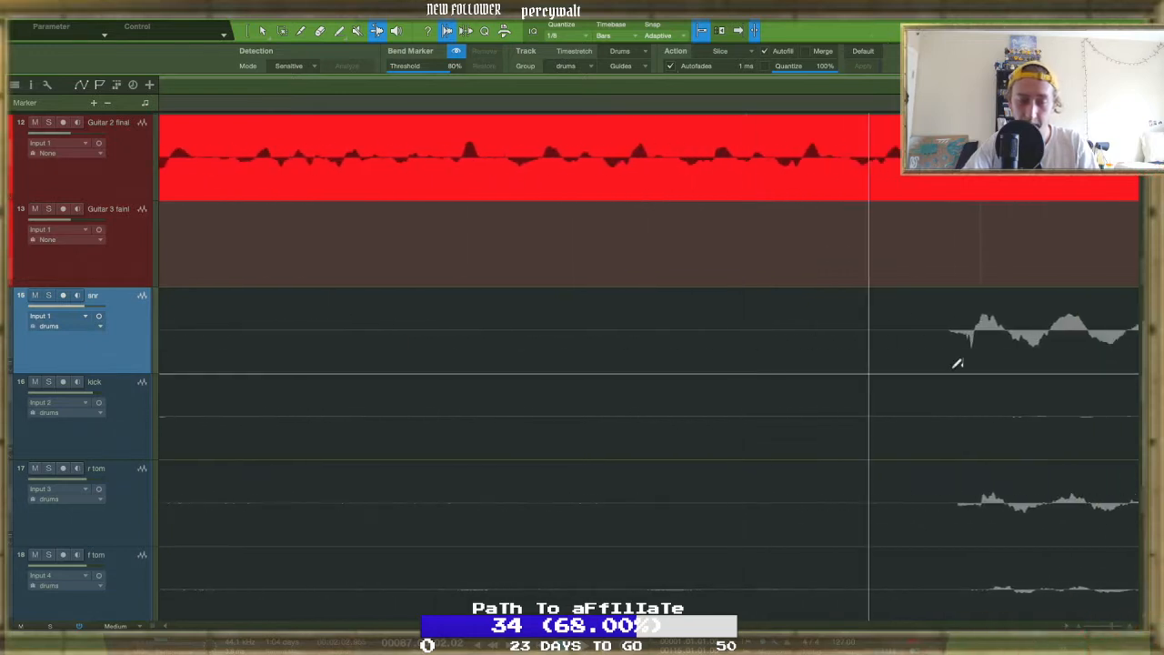
pyautogui.scroll(4, 985, 362)
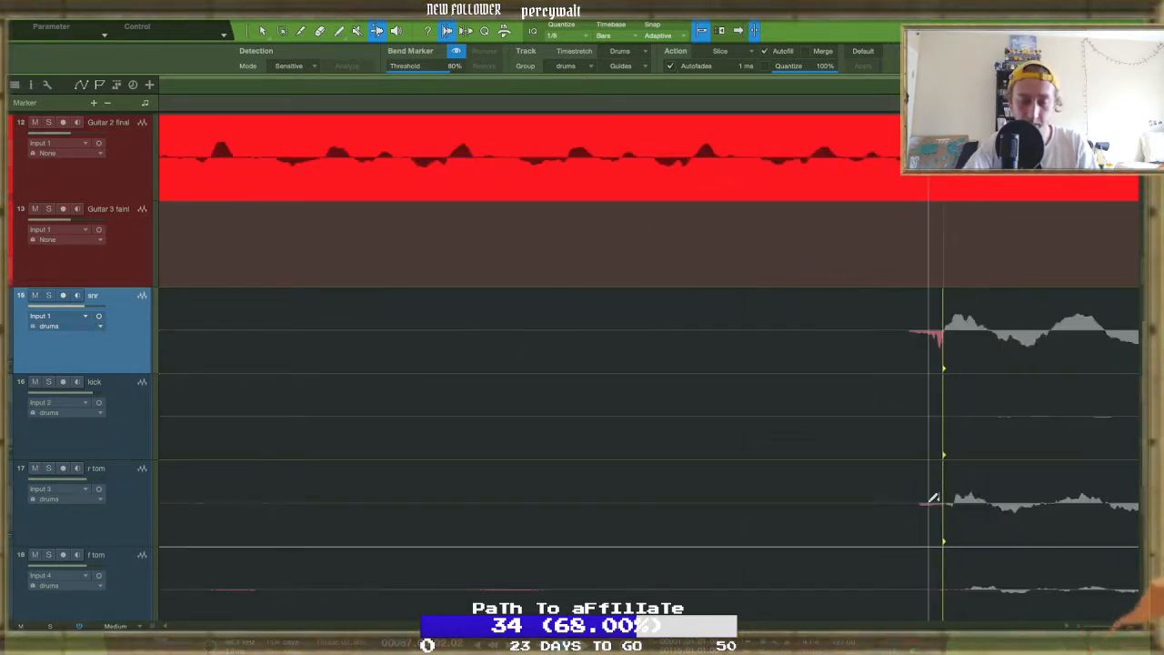
# Bend the snare hit just after 84.2 slightly later onto its grid line across the grouped drum tracks
pyautogui.scroll(-8, 932, 499)
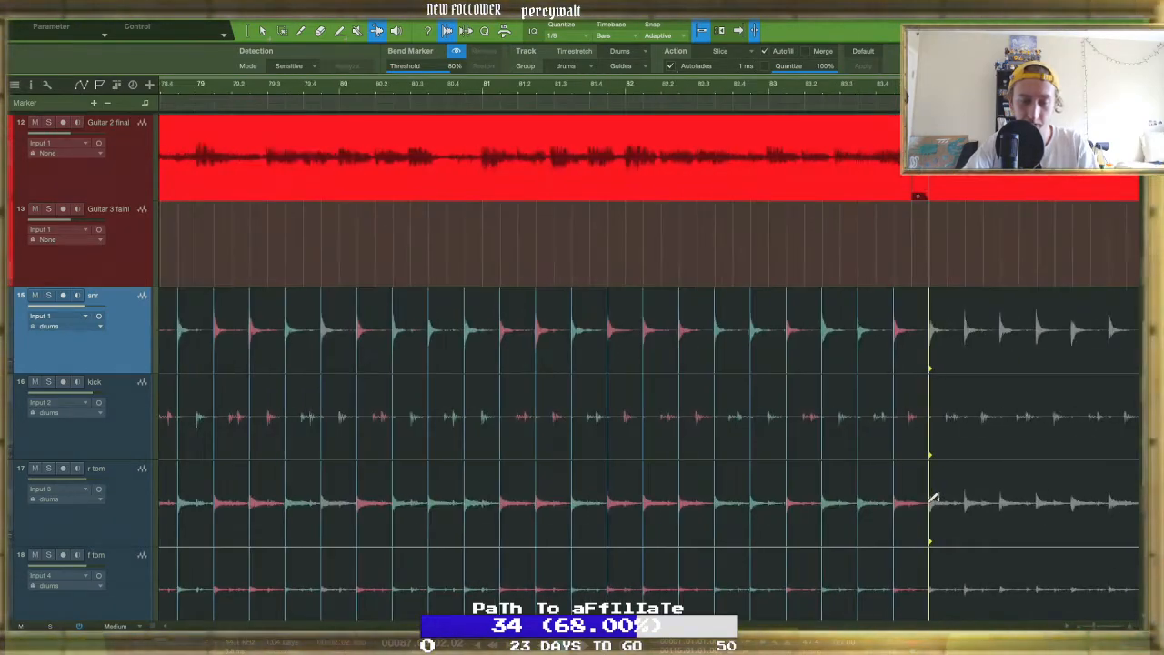
pyautogui.scroll(5, 933, 503)
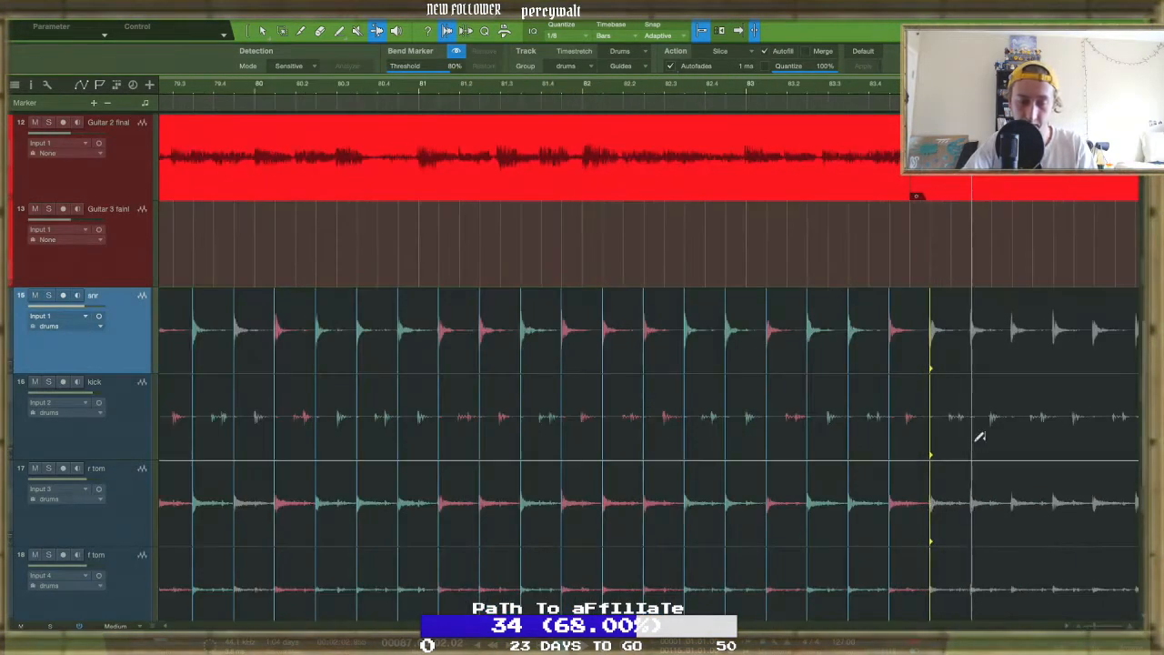
pyautogui.scroll(8, 979, 437)
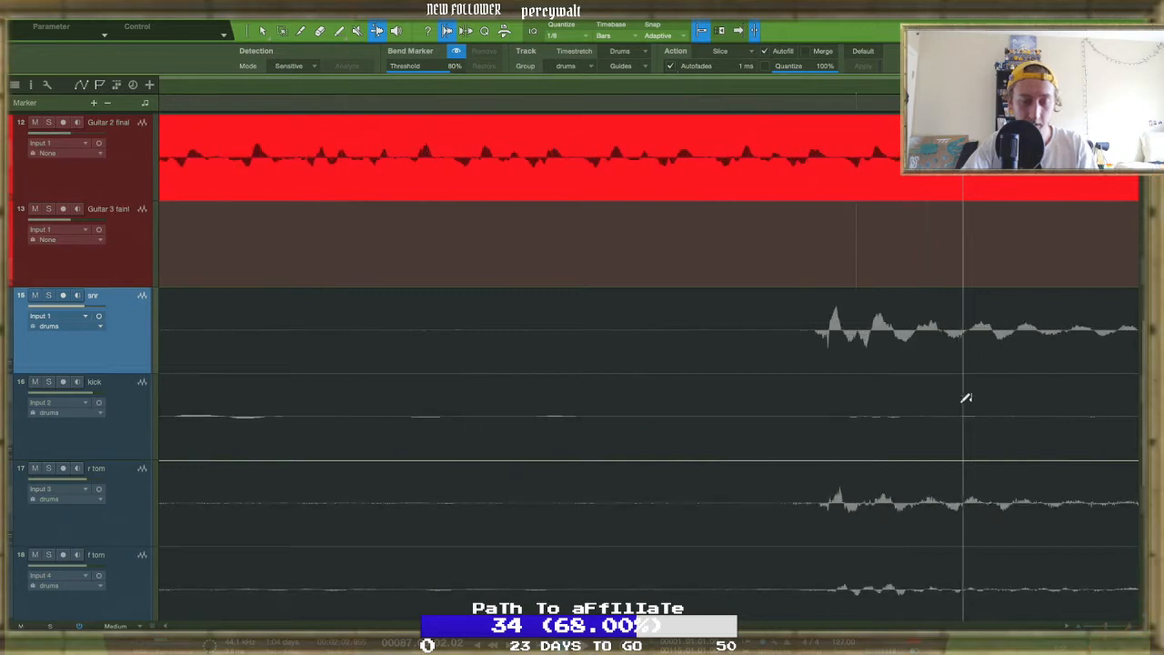
pyautogui.scroll(6, 953, 387)
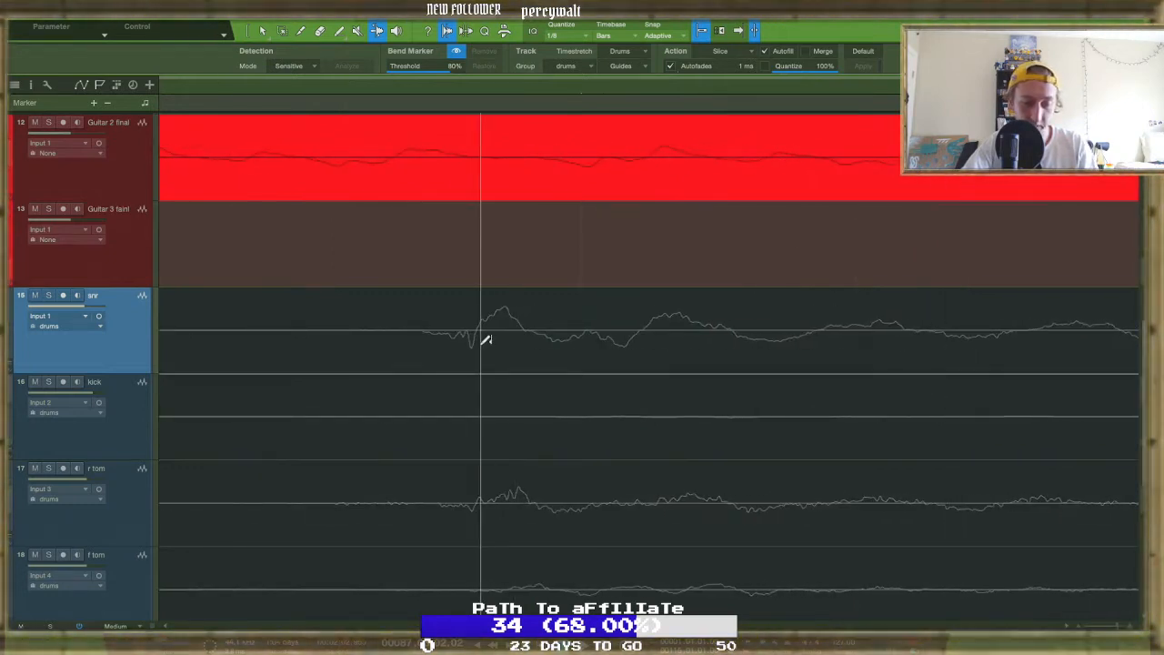
pyautogui.scroll(-8, 597, 339)
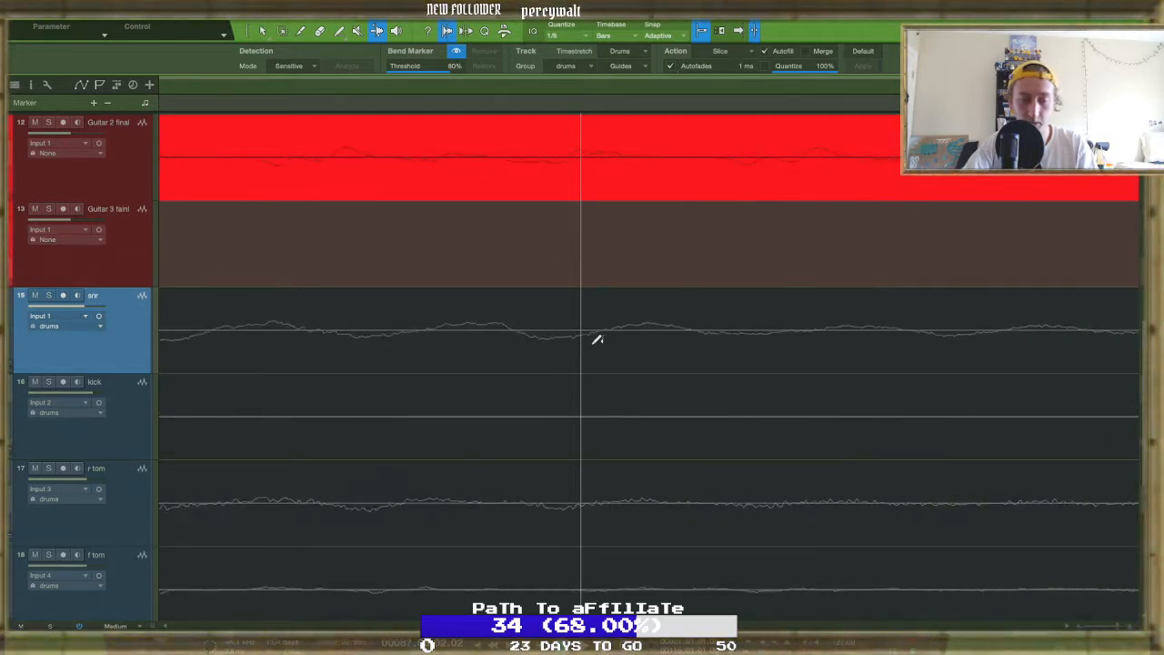
# Bend the snare hit after 84.3 slightly later and the one after 84.4 earlier onto their grid lines
pyautogui.scroll(-3, 597, 338)
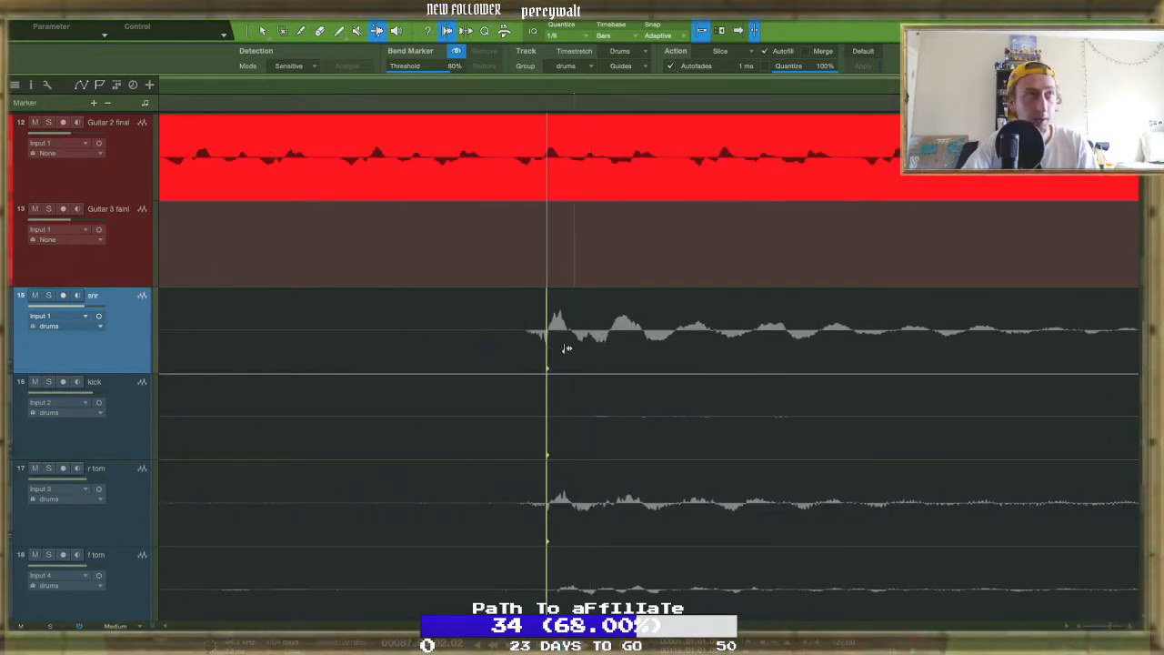
pyautogui.scroll(-5, 571, 334)
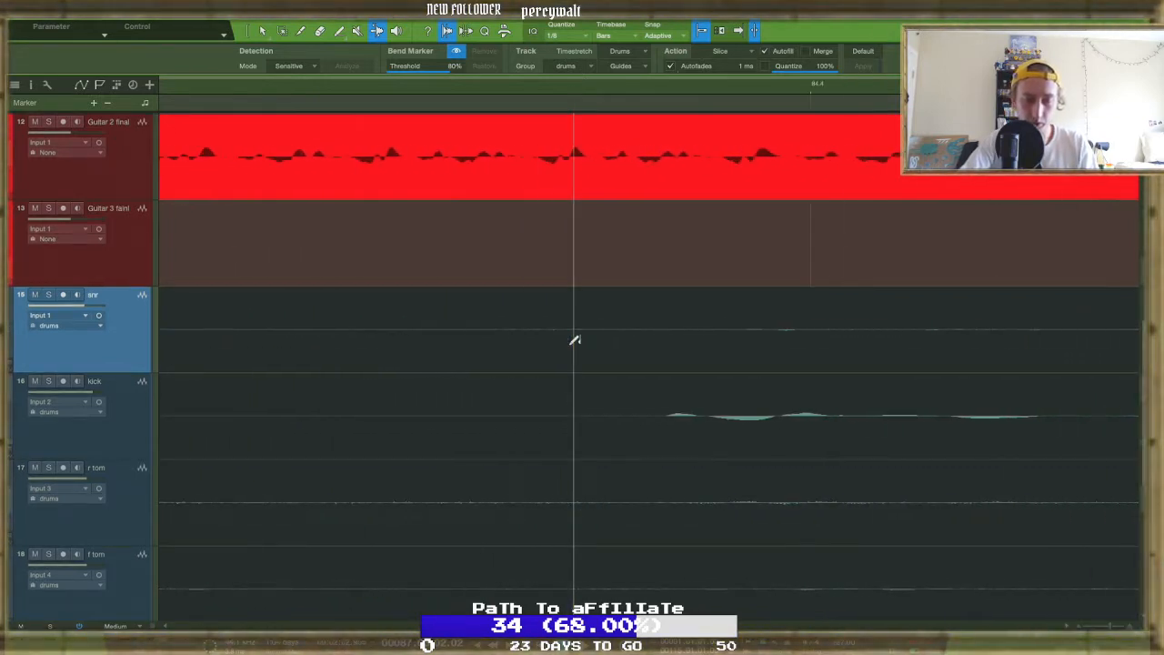
pyautogui.scroll(5, 575, 340)
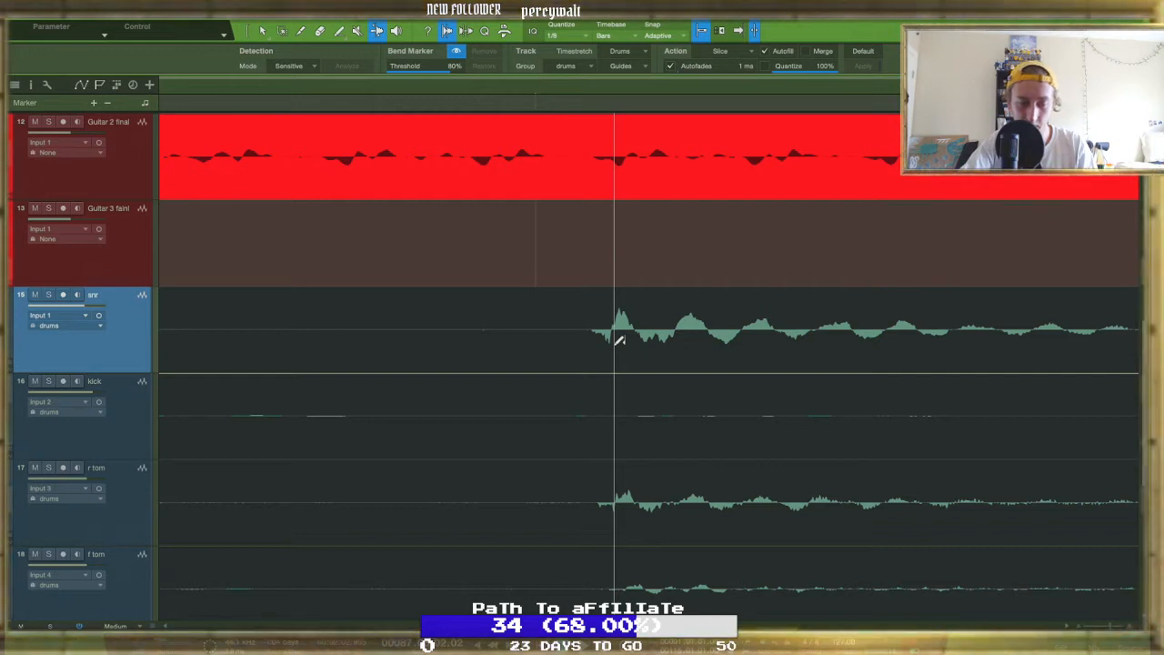
pyautogui.scroll(-5, 551, 334)
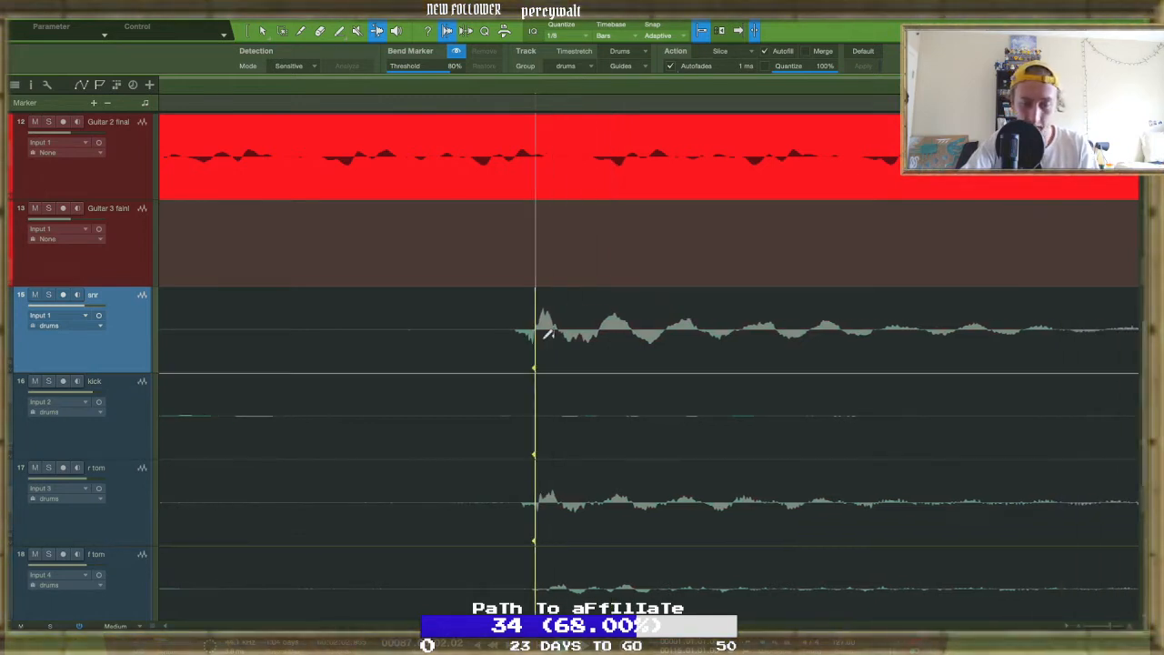
# Bend the first snare hit after bar 85 later and the one after 85.2 earlier onto their grid lines
pyautogui.scroll(5, 548, 334)
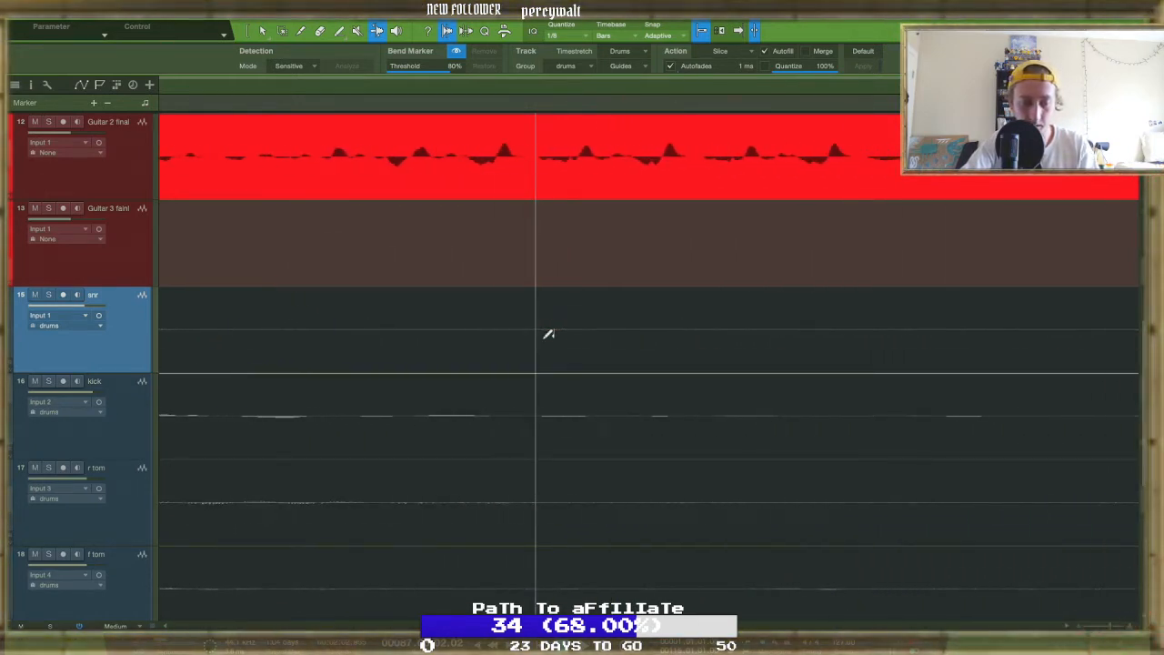
pyautogui.hscroll(5, 548, 334)
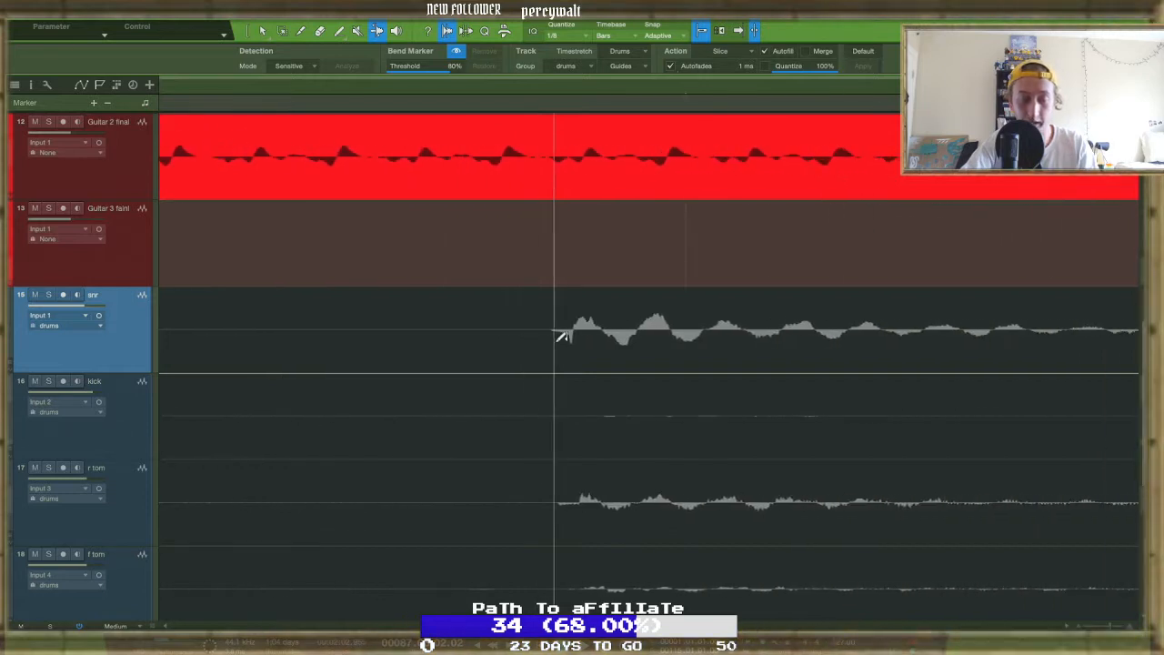
pyautogui.moveTo(575, 344); pyautogui.dragTo(684, 342)
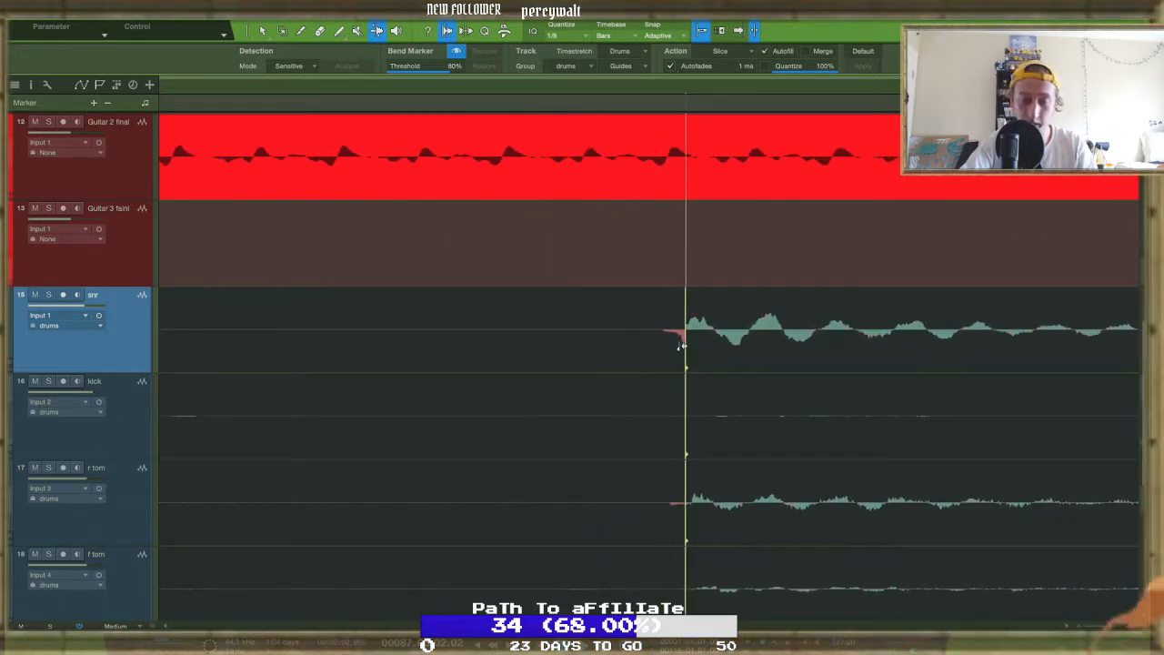
pyautogui.hscroll(10, 685, 338)
pyautogui.scroll(-4, 685, 337)
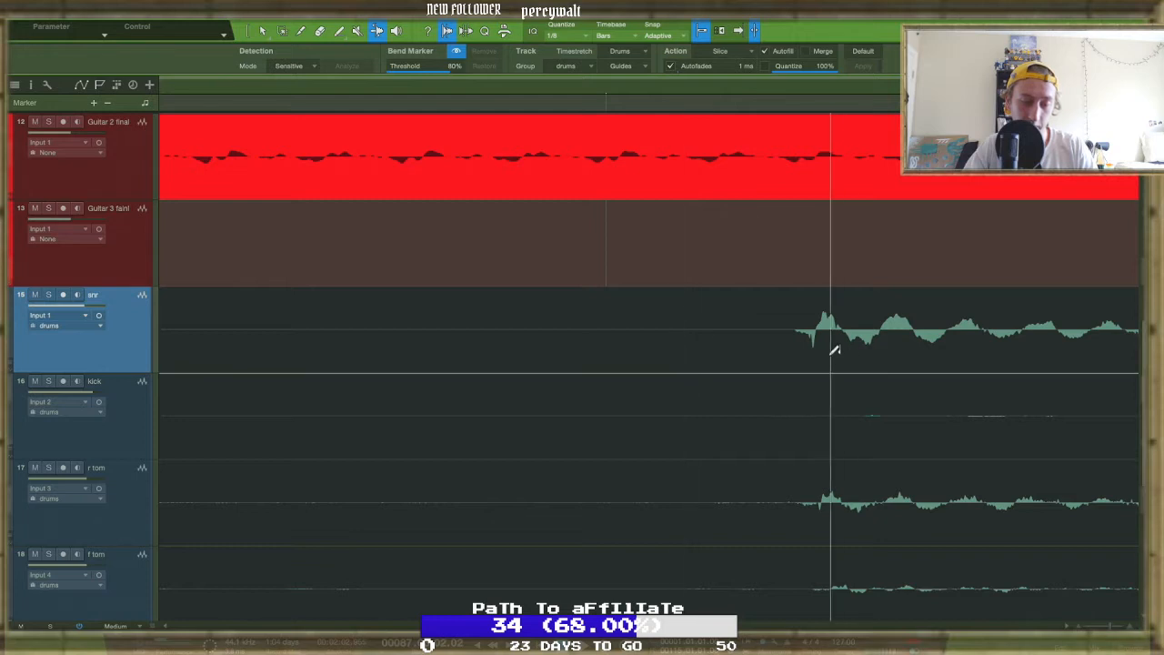
pyautogui.moveTo(818, 349); pyautogui.dragTo(614, 340)
# Bend the snare hit just after 85.3 onto its grid line across the grouped drum tracks
pyautogui.hscroll(10, 615, 339)
pyautogui.hscroll(5, 618, 337)
pyautogui.hscroll(3, 618, 336)
pyautogui.hscroll(6, 618, 336)
pyautogui.hscroll(-4, 609, 334)
pyautogui.hscroll(1, 605, 334)
pyautogui.scroll(3, 589, 268)
pyautogui.scroll(-5, 696, 333)
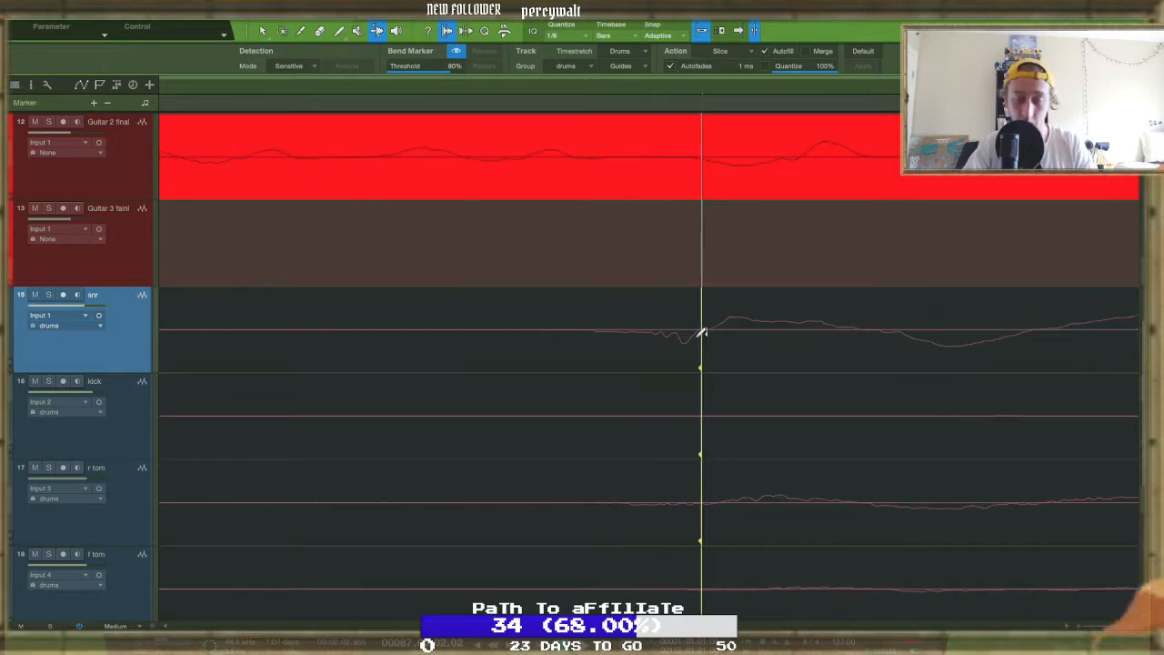
pyautogui.scroll(-1, 702, 332)
# Try deleting the short drum events after 85.4 and extending the preceding ones over their place, and undo both changes
pyautogui.hscroll(5, 701, 332)
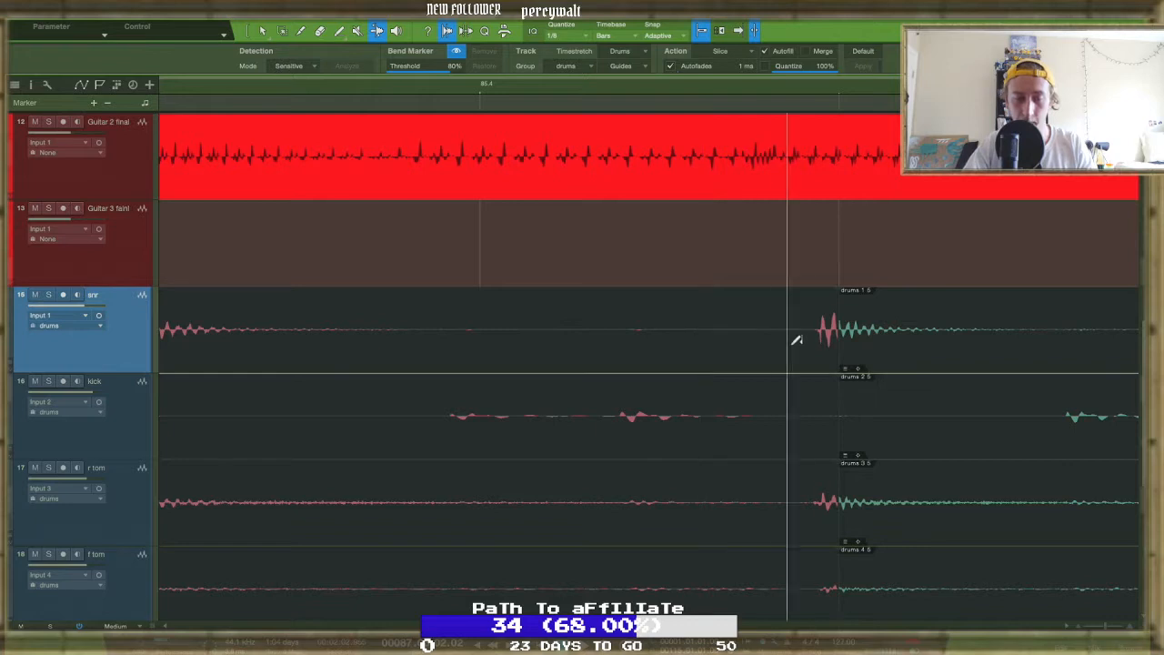
pyautogui.click(866, 363)
pyautogui.scroll(-5, 866, 364)
pyautogui.hscroll(3, 866, 364)
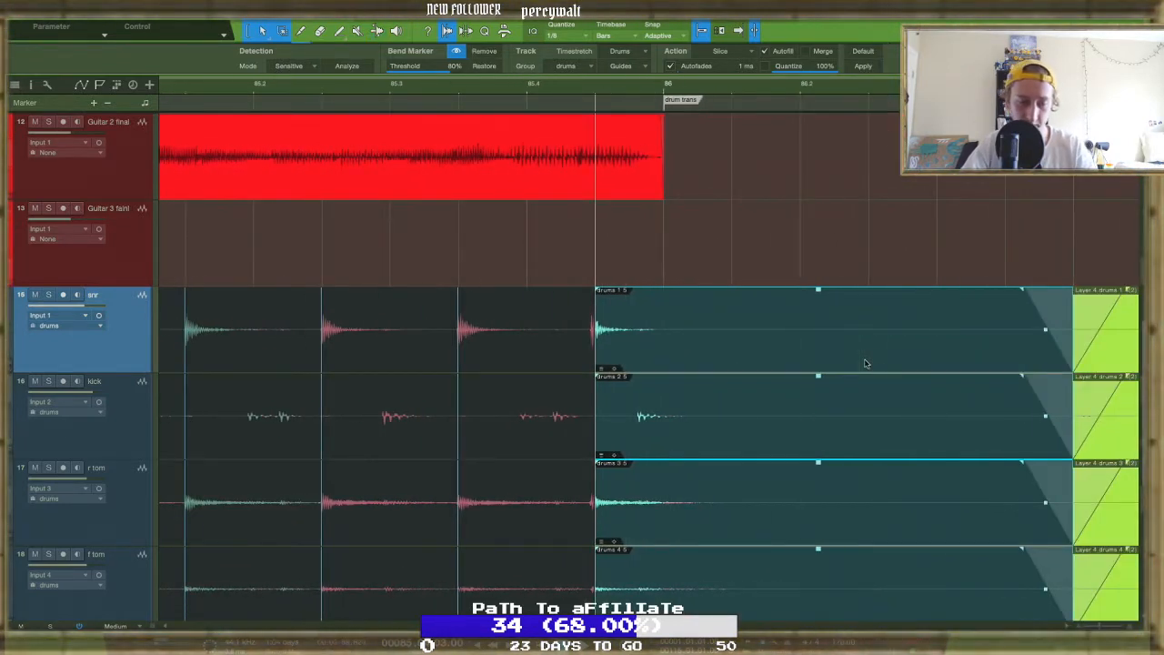
pyautogui.press('Delete')
pyautogui.moveTo(595, 345); pyautogui.dragTo(694, 373)
pyautogui.hotkey('ctrl', 'z')
pyautogui.hotkey('ctrl', 'z')
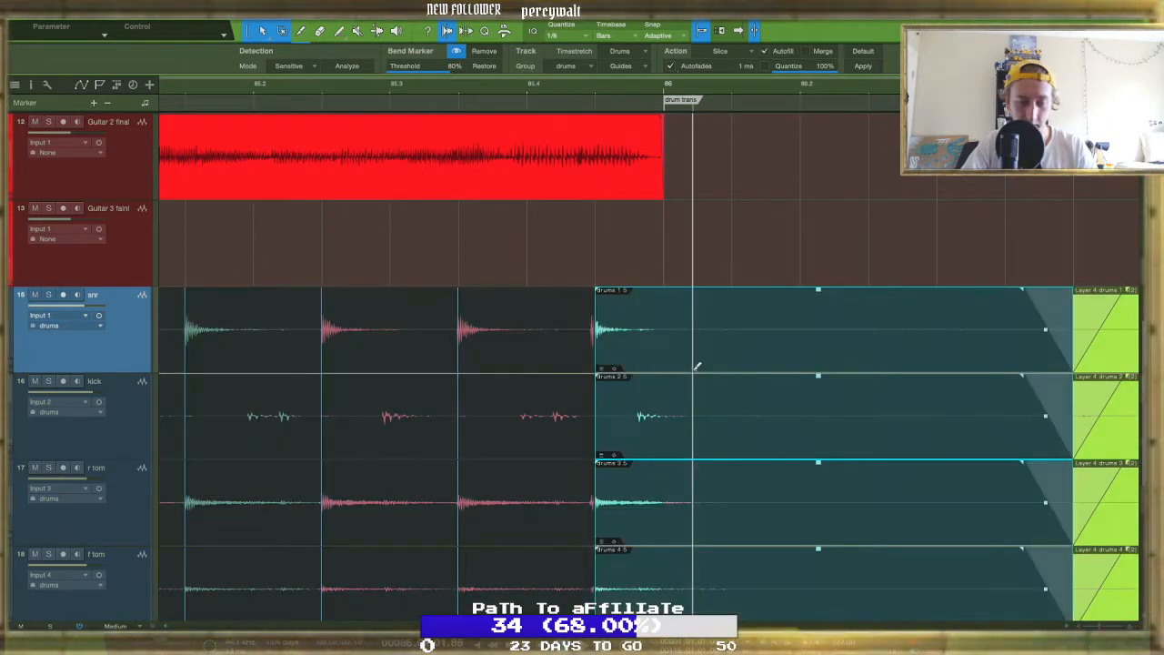
# Bend the last snare hit after 85.4 later onto the grid line at the drum event boundary
pyautogui.scroll(5, 585, 326)
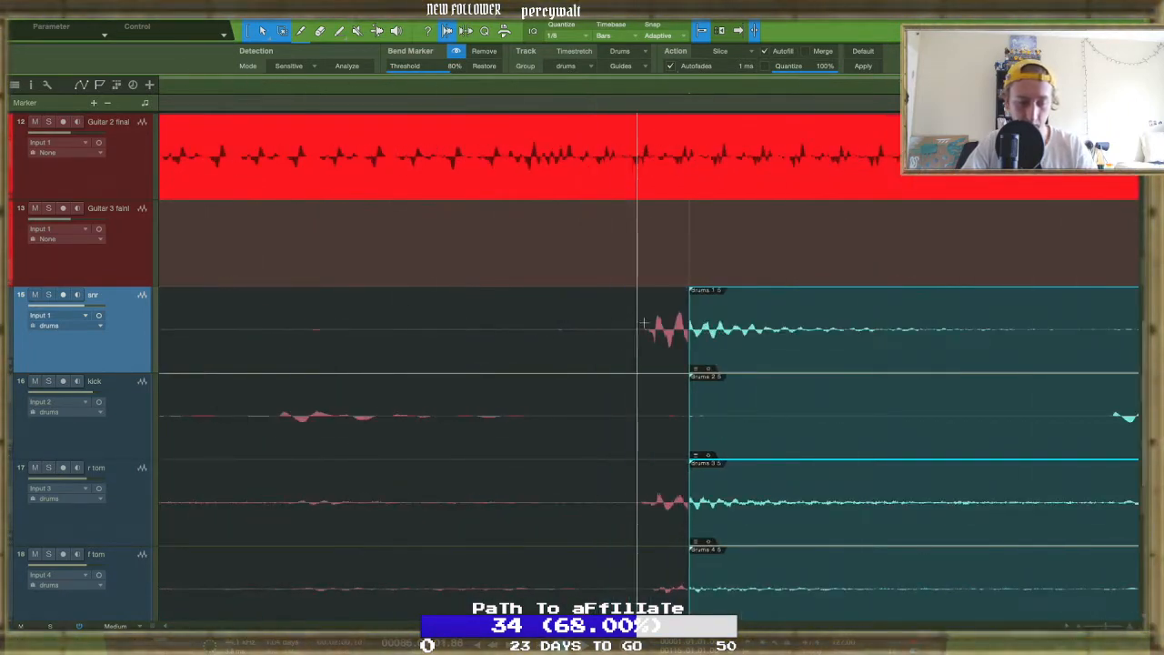
pyautogui.moveTo(661, 336); pyautogui.dragTo(683, 342)
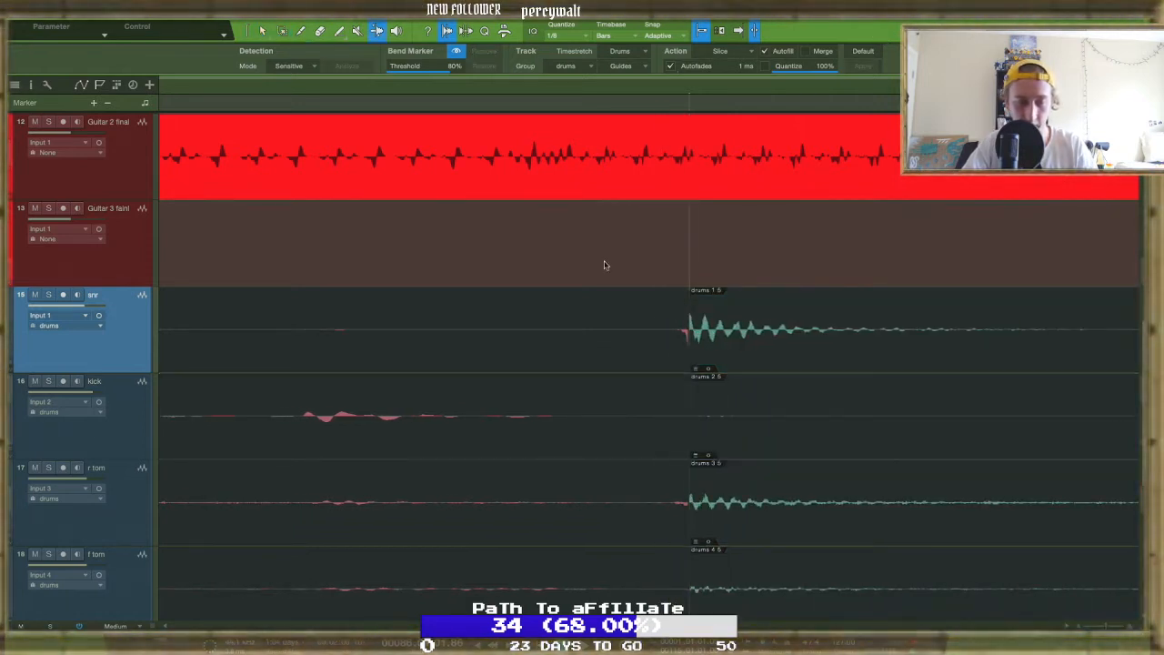
pyautogui.scroll(-5, 535, 250)
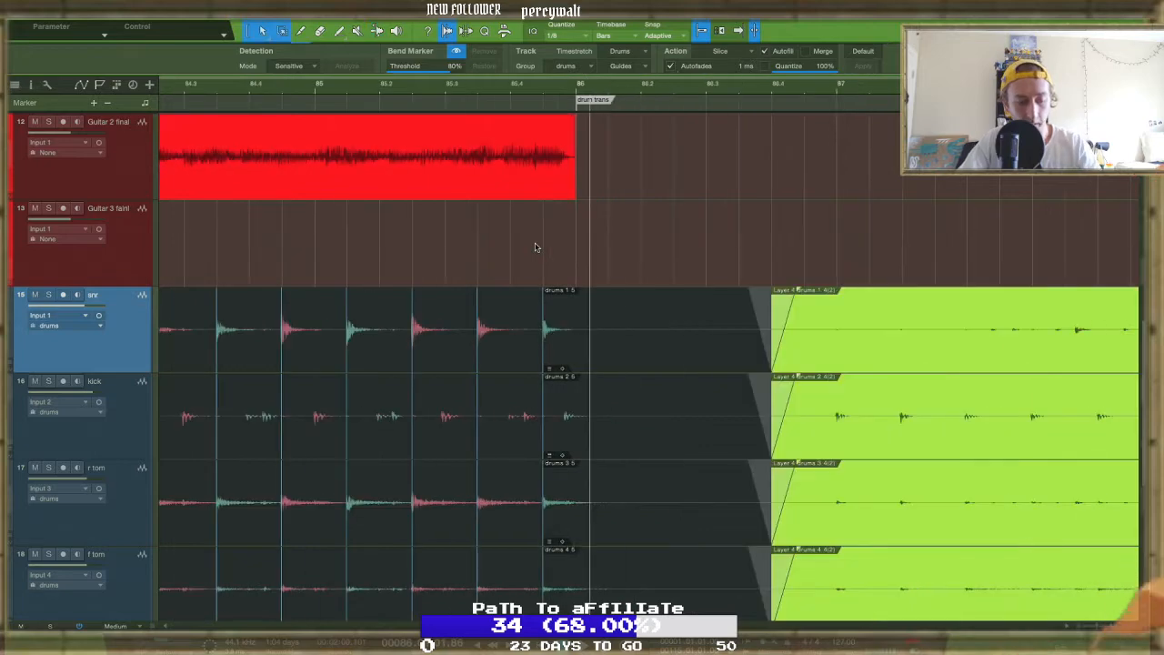
# Set the playback position to bar 77, one bar before the d beat build
pyautogui.scroll(-4, 535, 247)
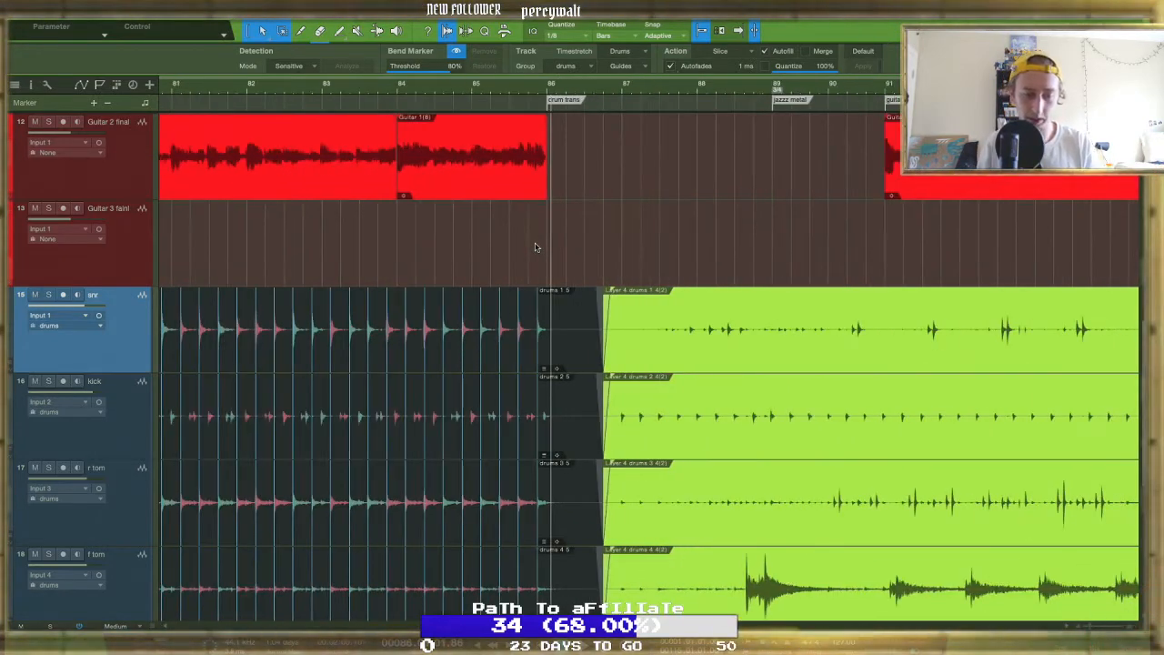
pyautogui.scroll(-5, 535, 248)
pyautogui.scroll(-3, 536, 247)
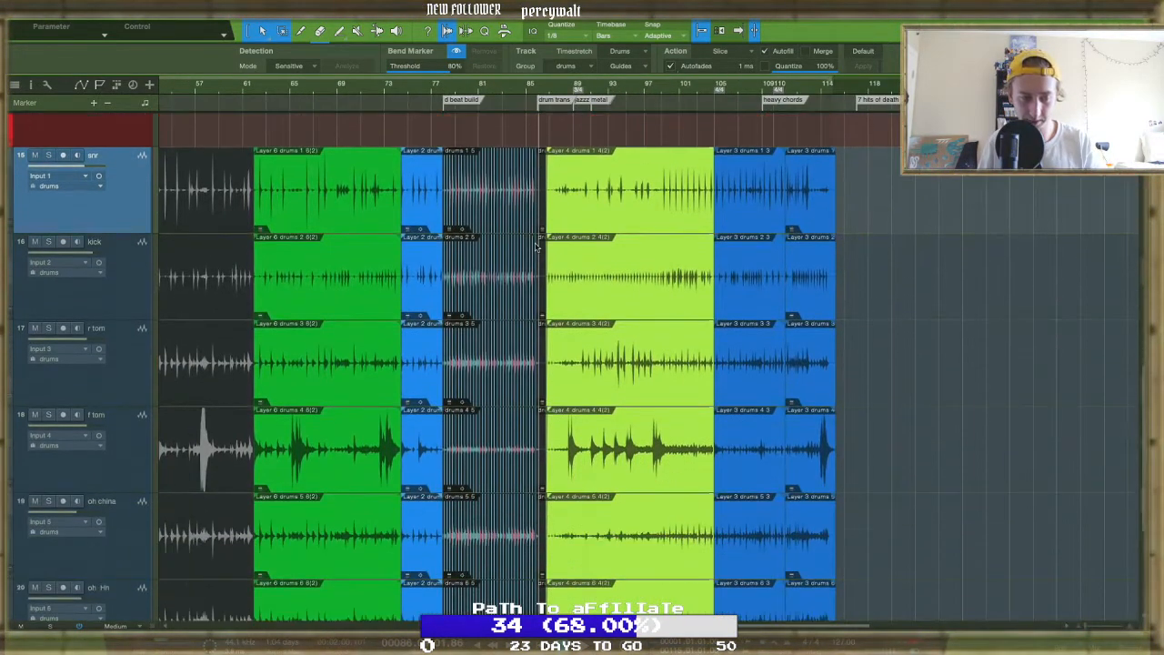
pyautogui.hscroll(-5, 539, 248)
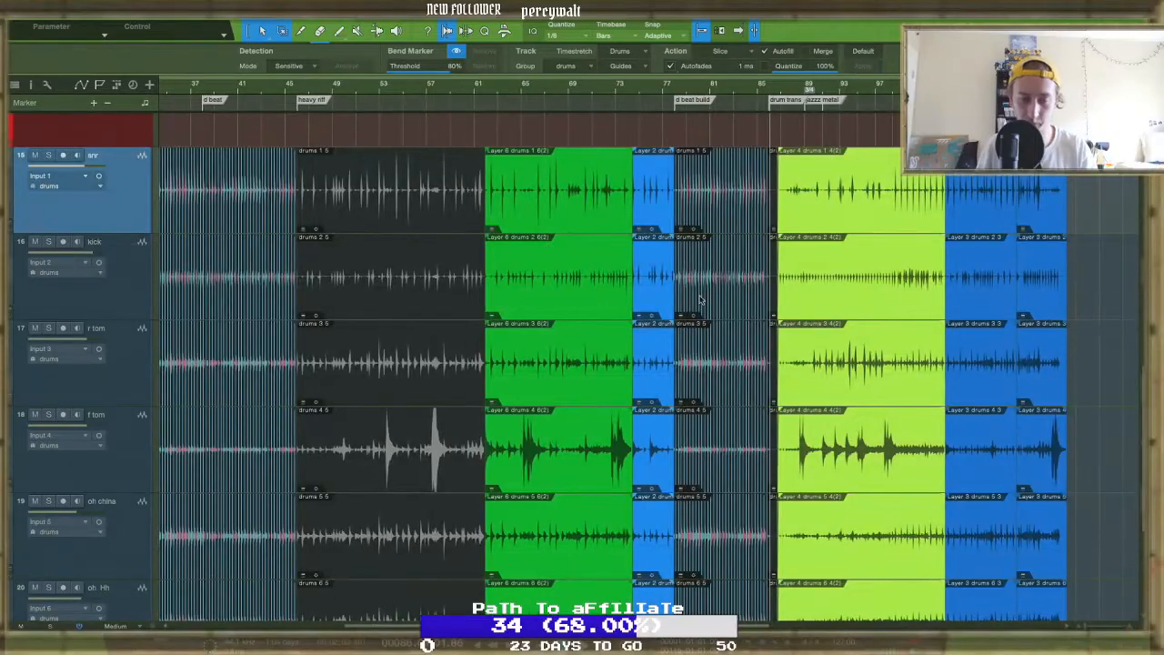
pyautogui.scroll(8, 700, 300)
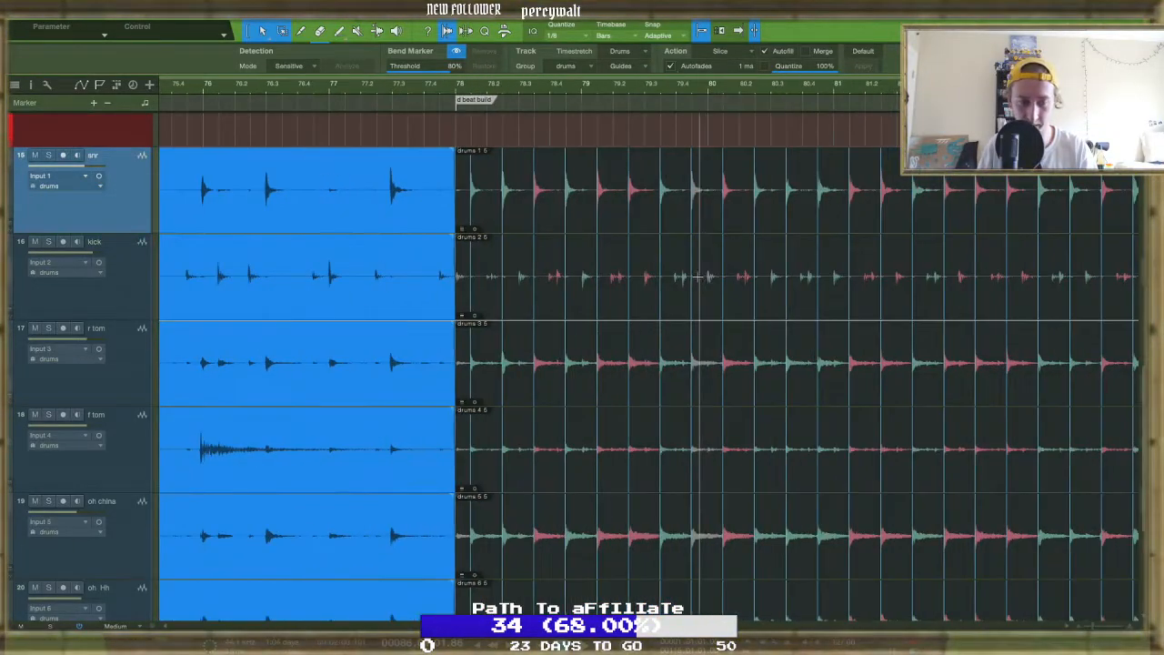
pyautogui.hscroll(3, 625, 266)
pyautogui.scroll(-3, 625, 266)
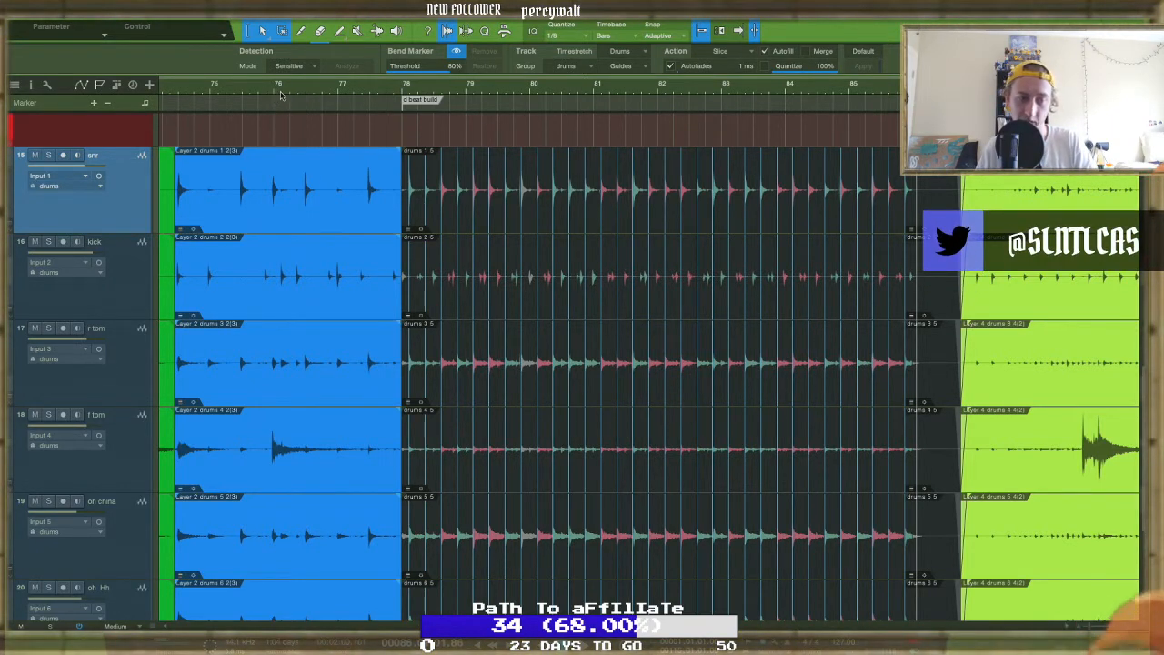
pyautogui.click(337, 86)
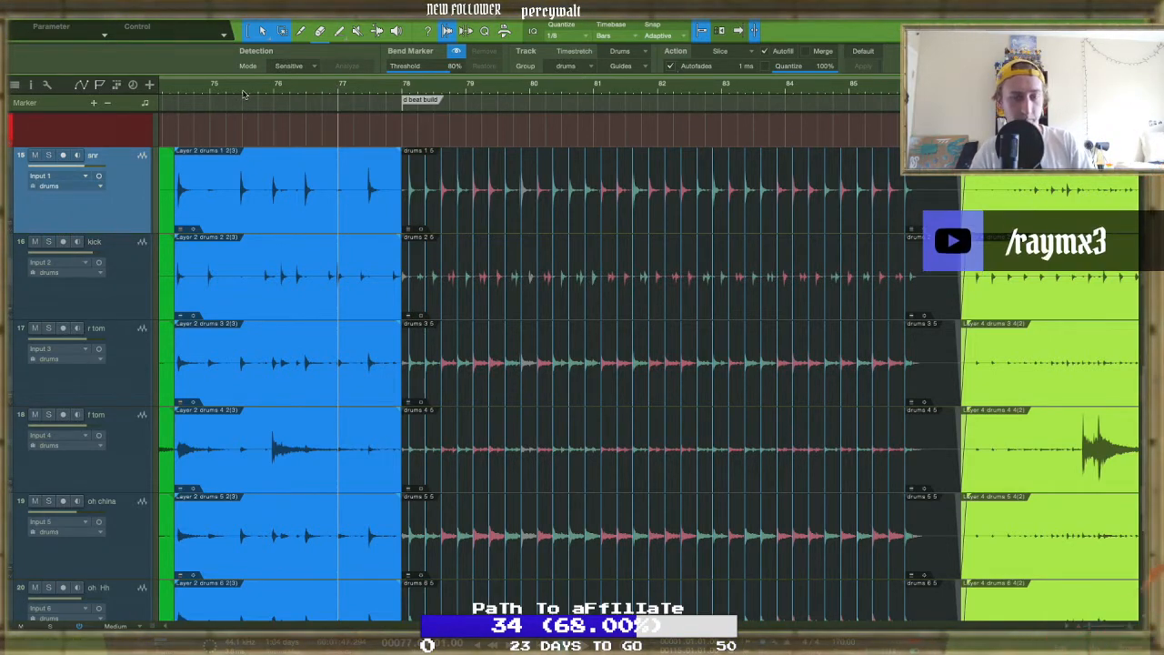
# Play the d beat build from bar 77, look over the drum, bass and guitar tracks, and save the song
pyautogui.press('space')
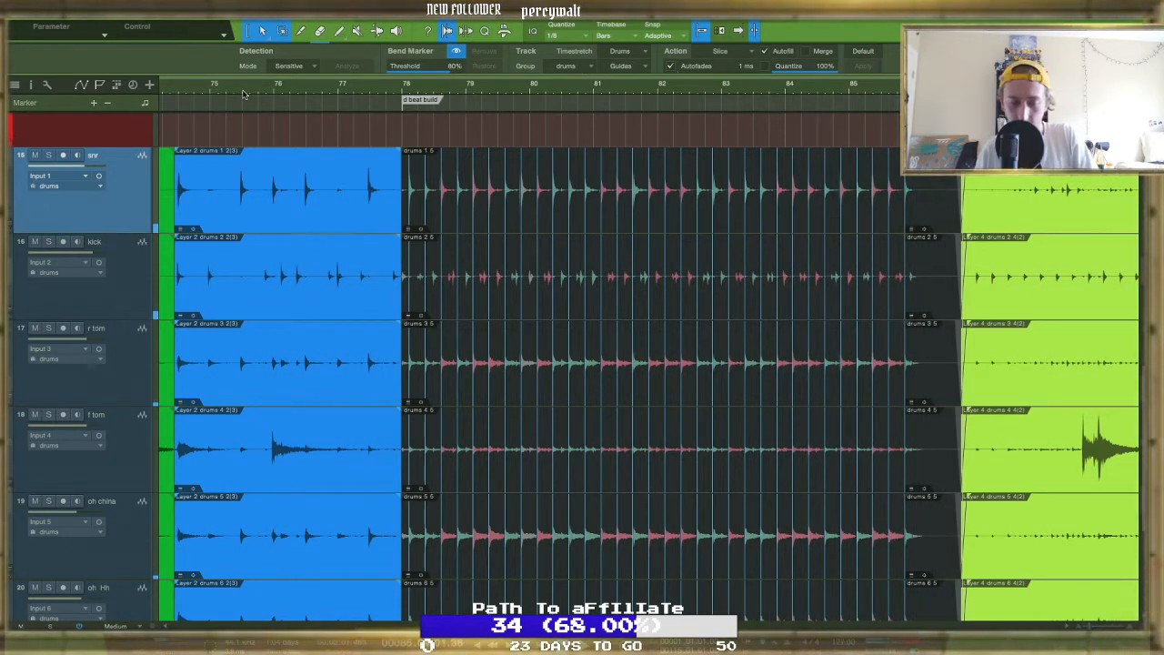
pyautogui.scroll(-5, 556, 376)
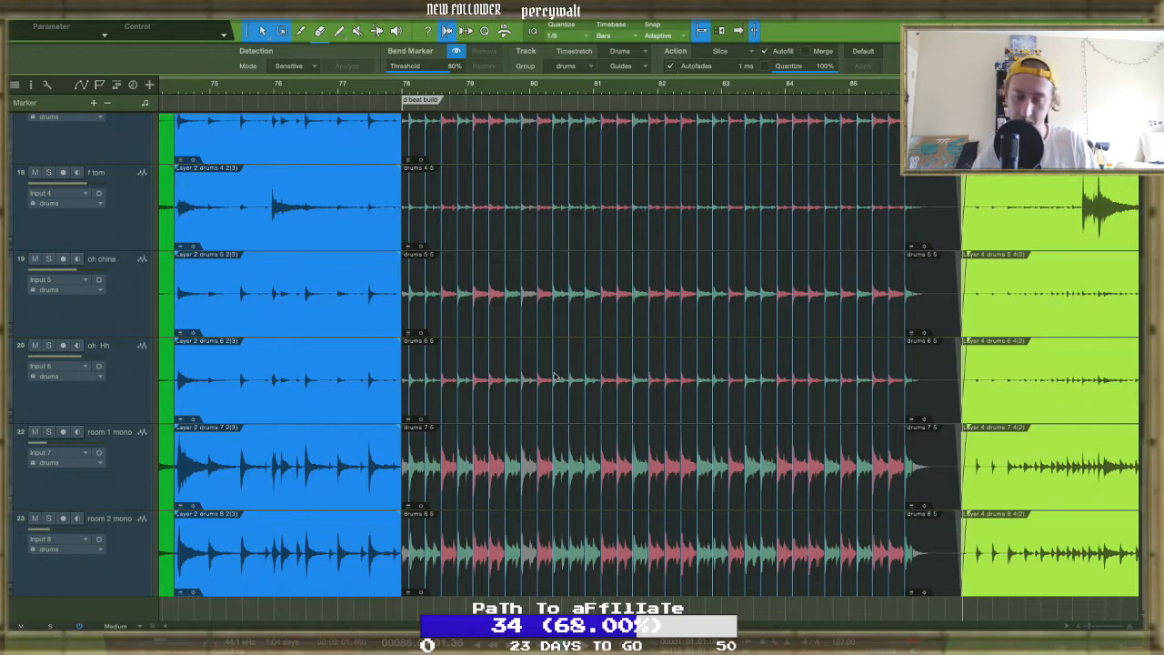
pyautogui.scroll(-8, 555, 376)
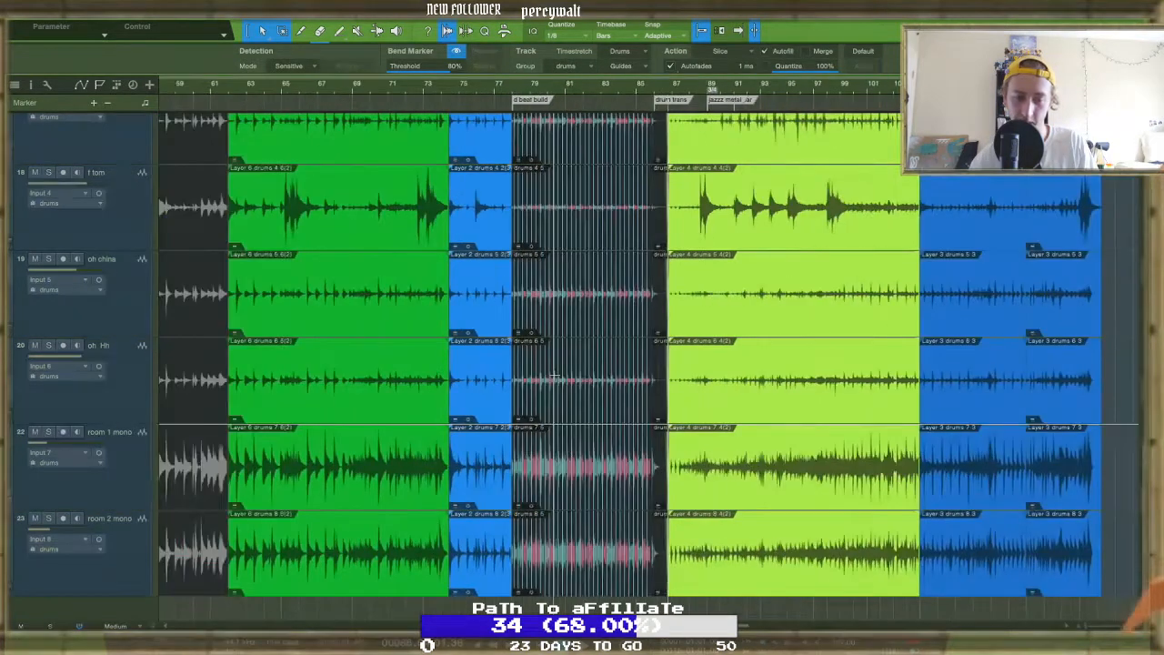
pyautogui.hscroll(5, 555, 376)
pyautogui.scroll(4, 555, 376)
pyautogui.scroll(6, 755, 285)
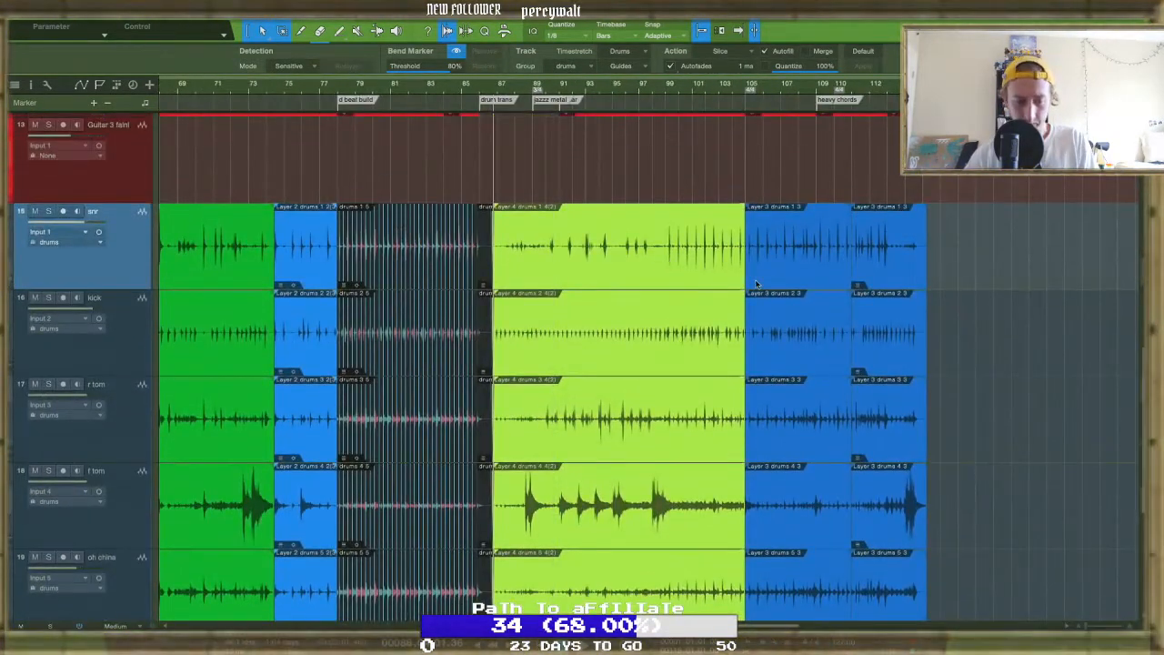
pyautogui.scroll(10, 755, 284)
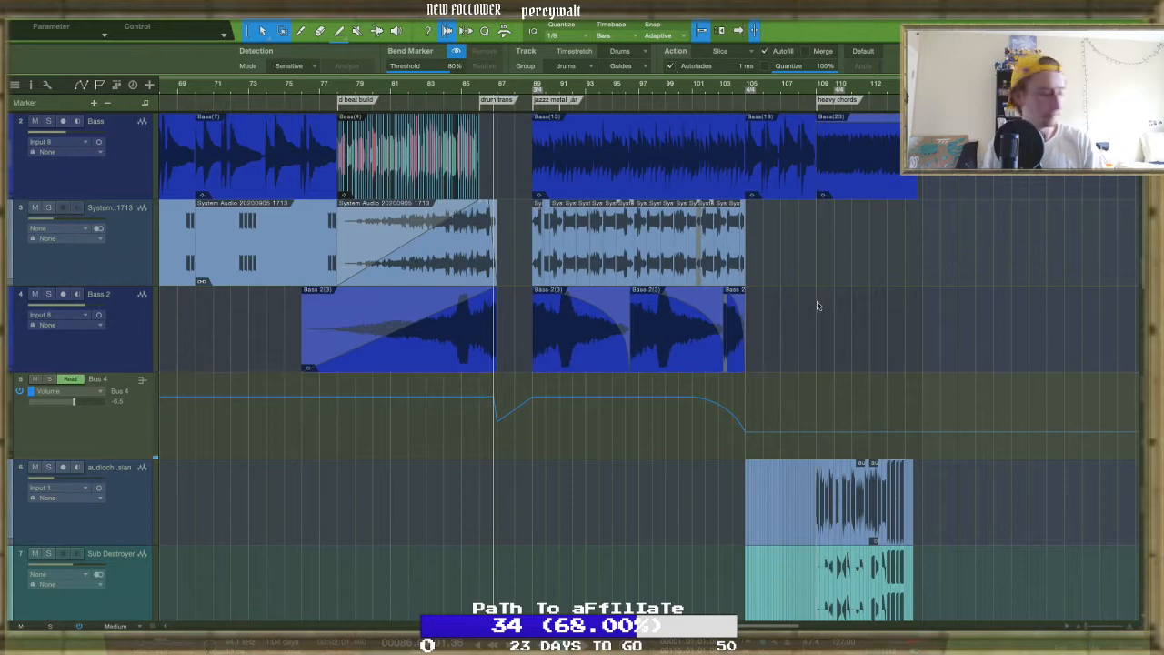
pyautogui.hotkey('ctrl', 's')
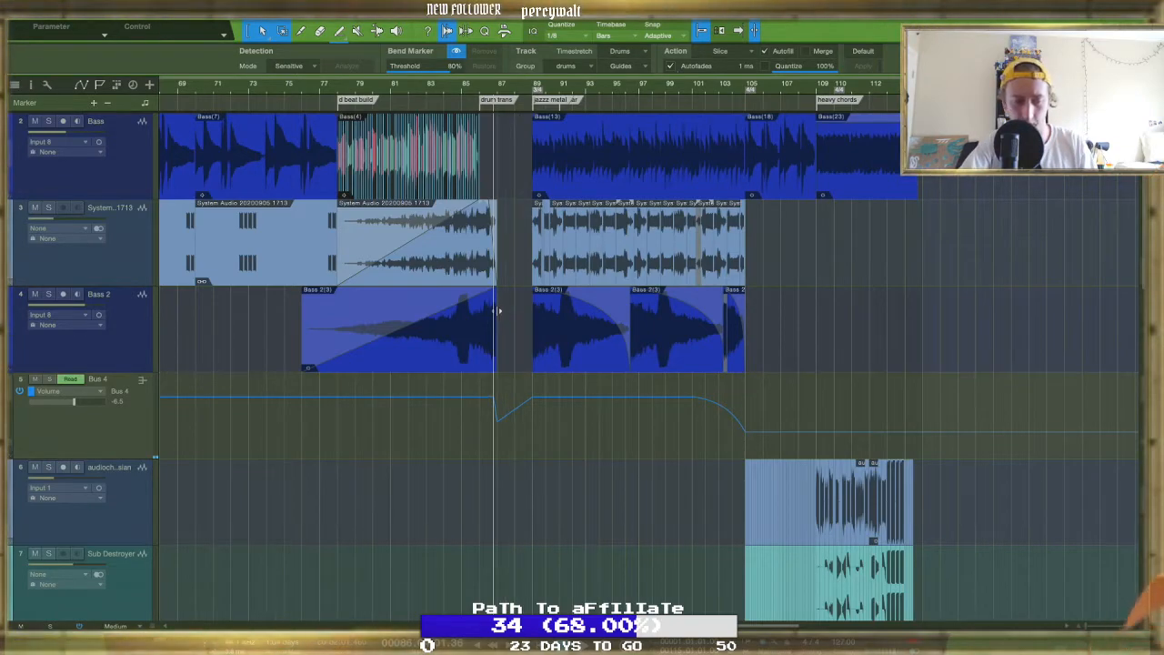
# Check the bend markers on the drum tracks from the solo up to the heavy riff, and hide the Audio Bend settings
pyautogui.scroll(-10, 524, 314)
pyautogui.scroll(-5, 498, 311)
pyautogui.hscroll(-10, 498, 311)
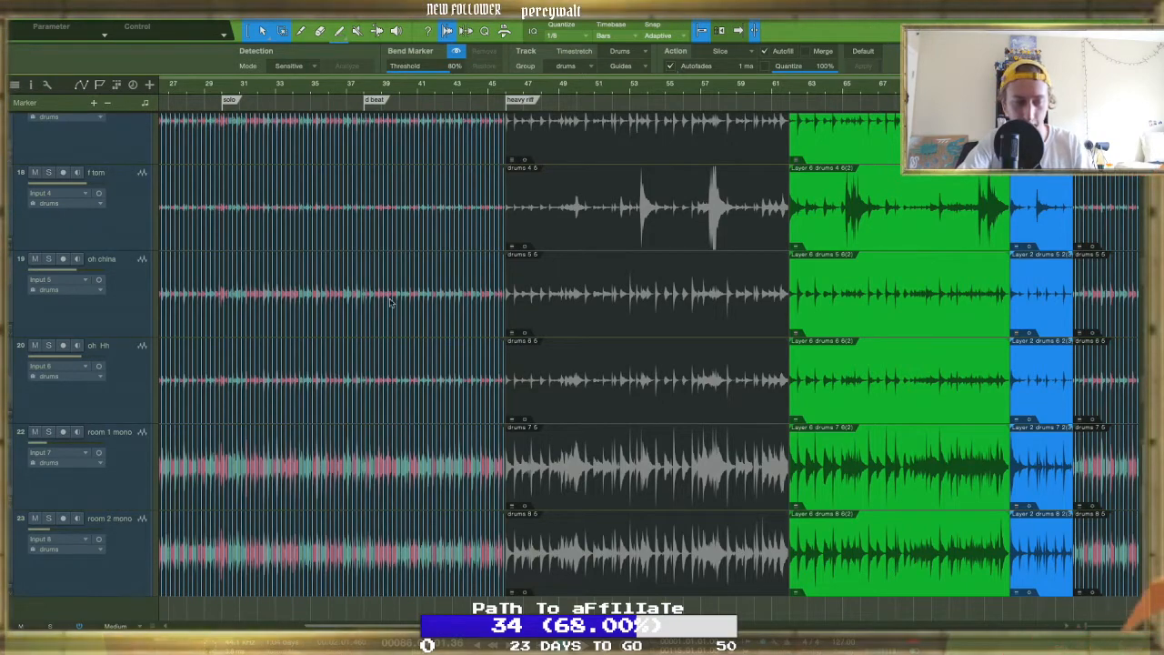
pyautogui.scroll(6, 391, 295)
pyautogui.hscroll(-5, 475, 254)
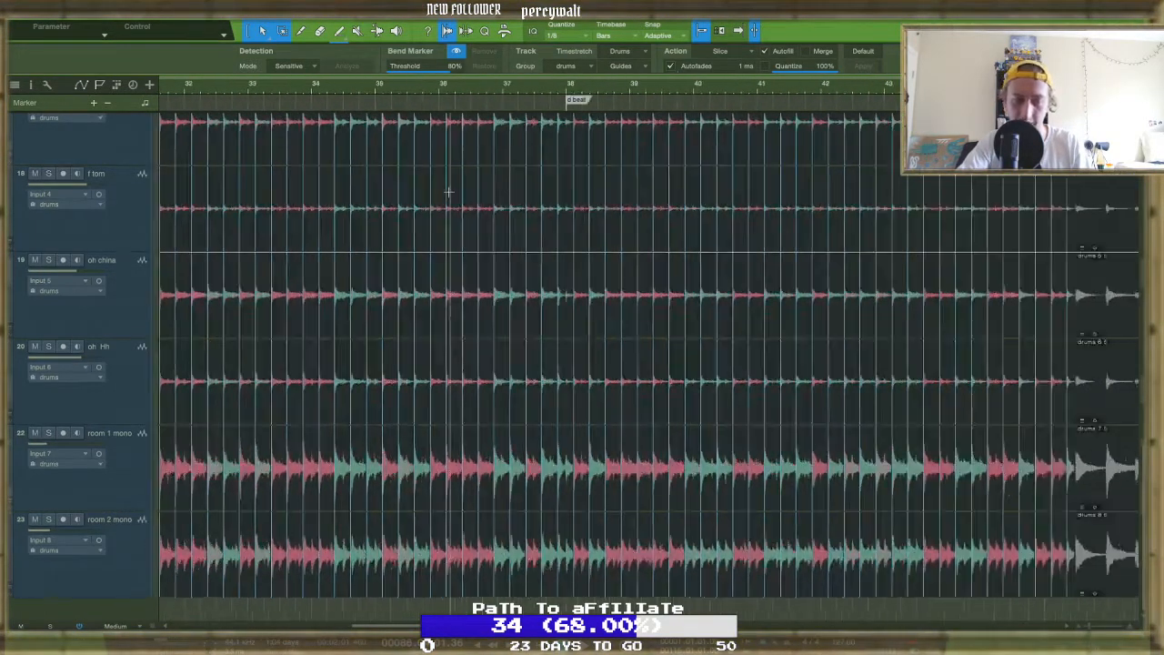
pyautogui.scroll(1, 485, 236)
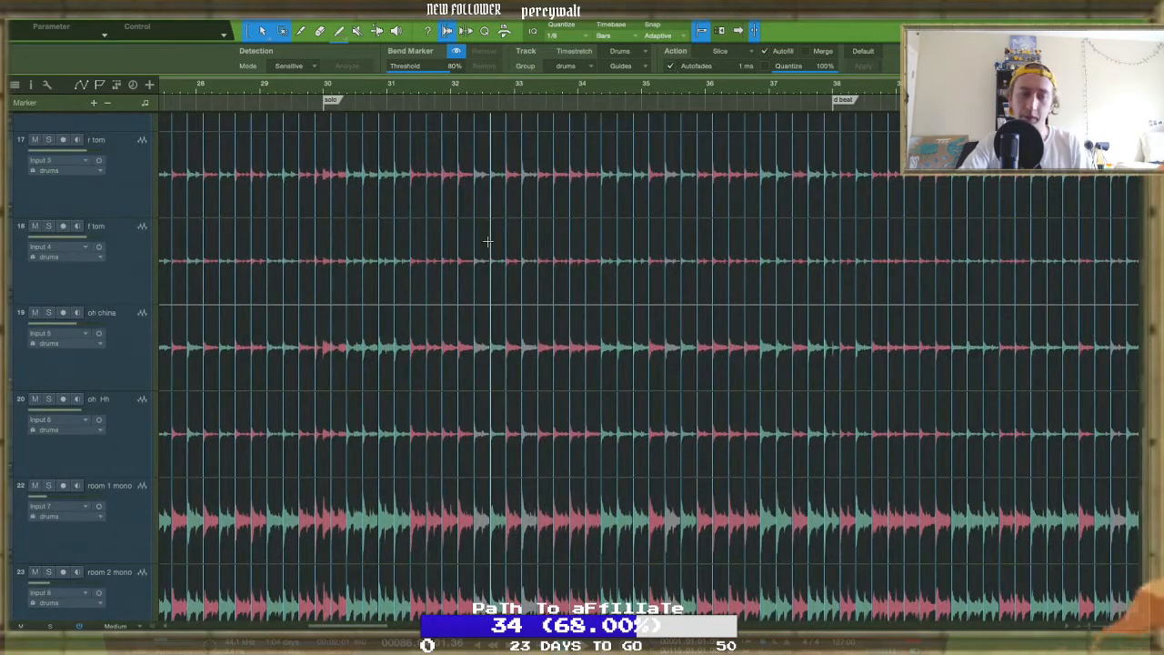
pyautogui.hscroll(10, 488, 241)
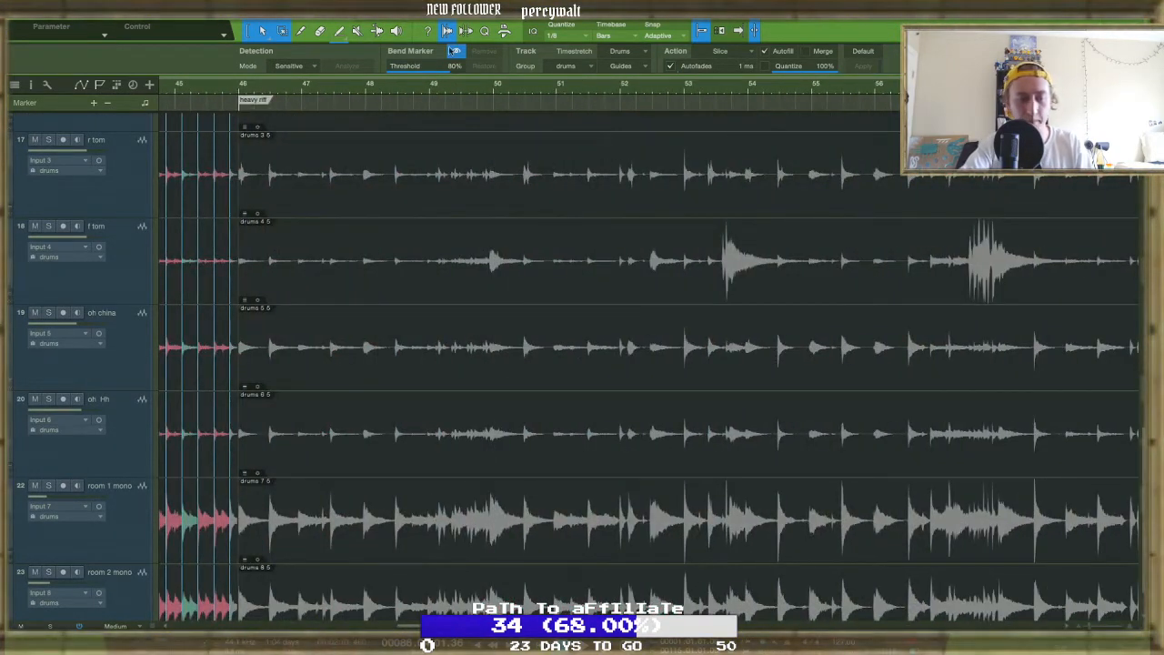
pyautogui.click(447, 36)
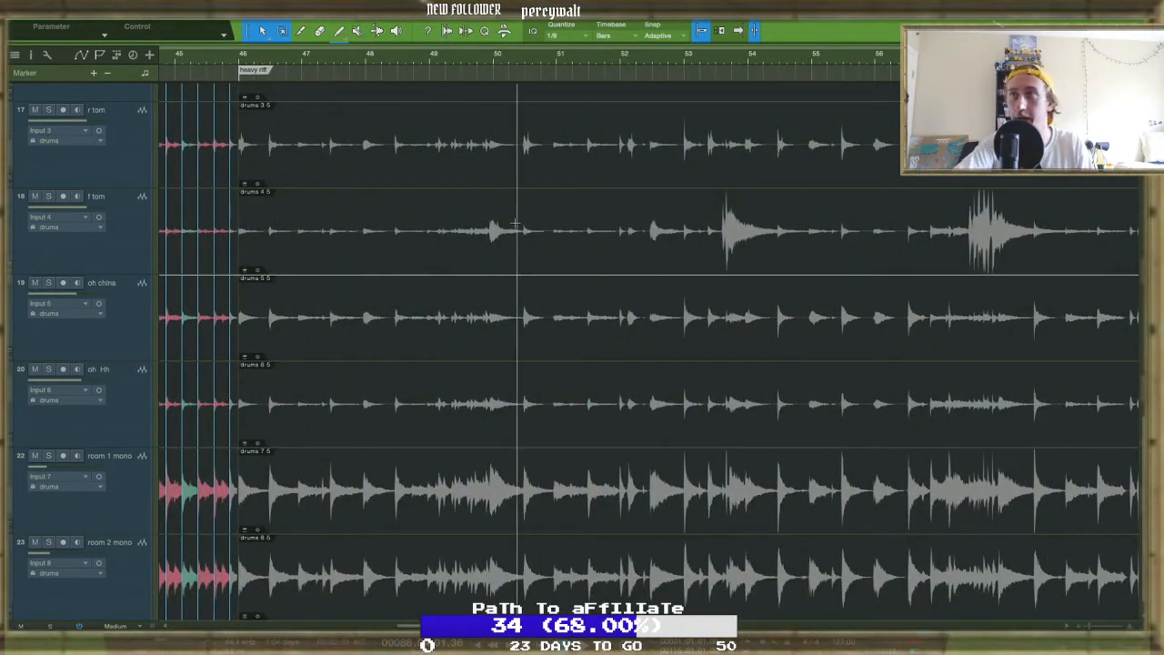
# Select all events on the drum tracks, from snr to room 2 mono, over the full length of the song
pyautogui.scroll(-12, 508, 220)
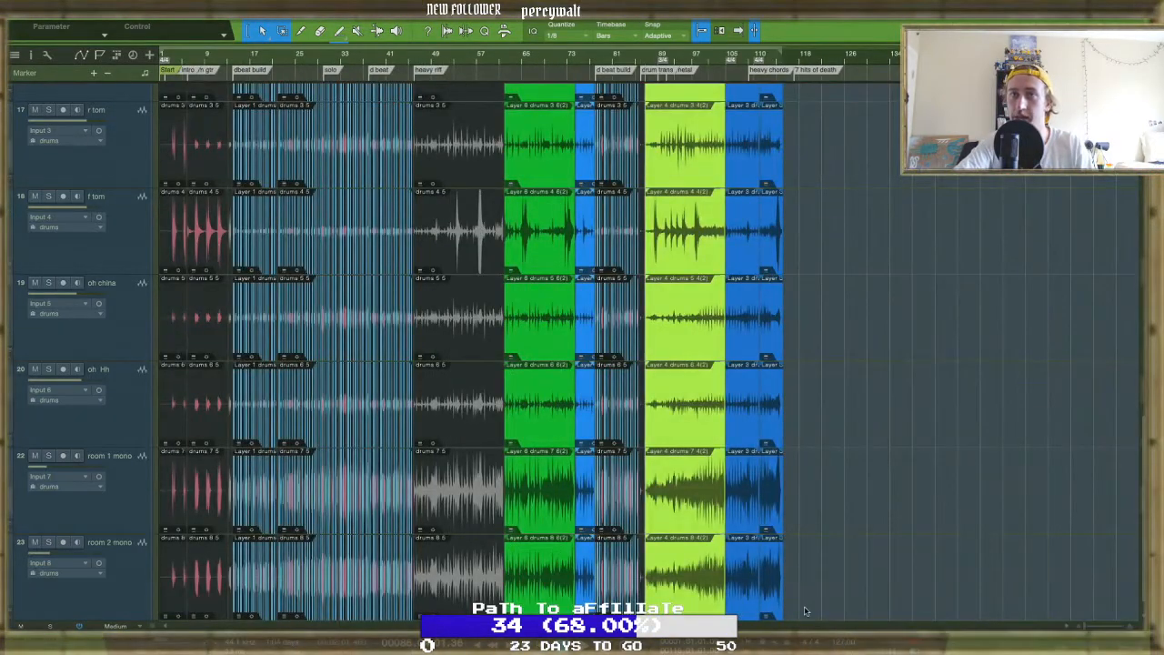
pyautogui.moveTo(805, 610); pyautogui.dragTo(172, 213)
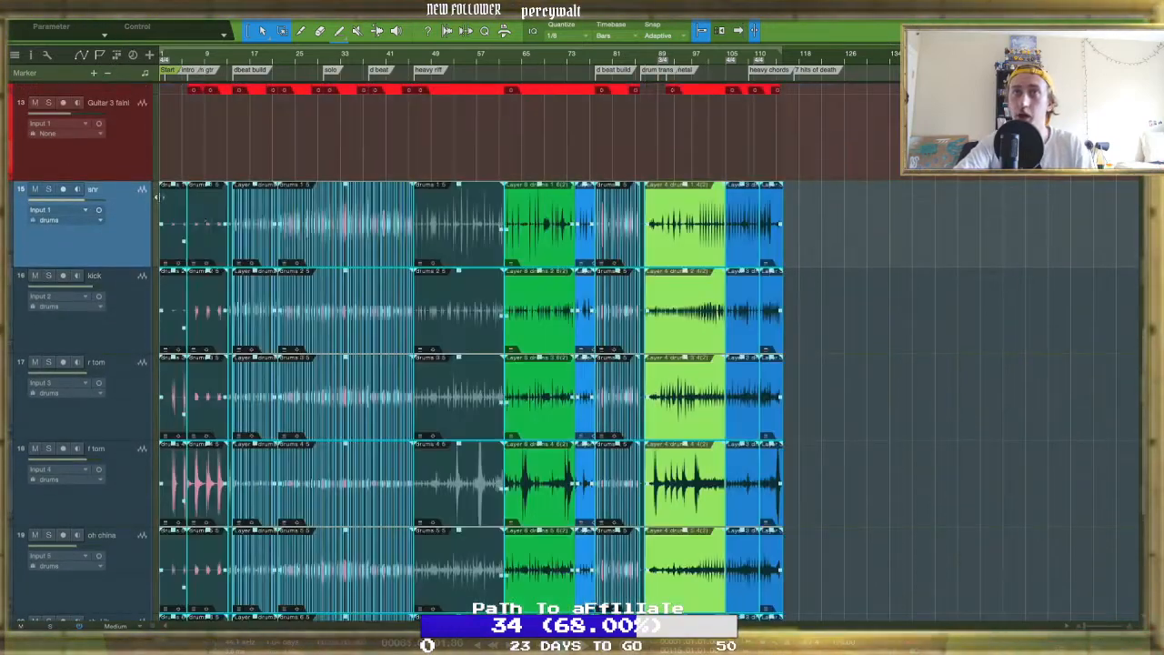
pyautogui.rightClick(217, 238)
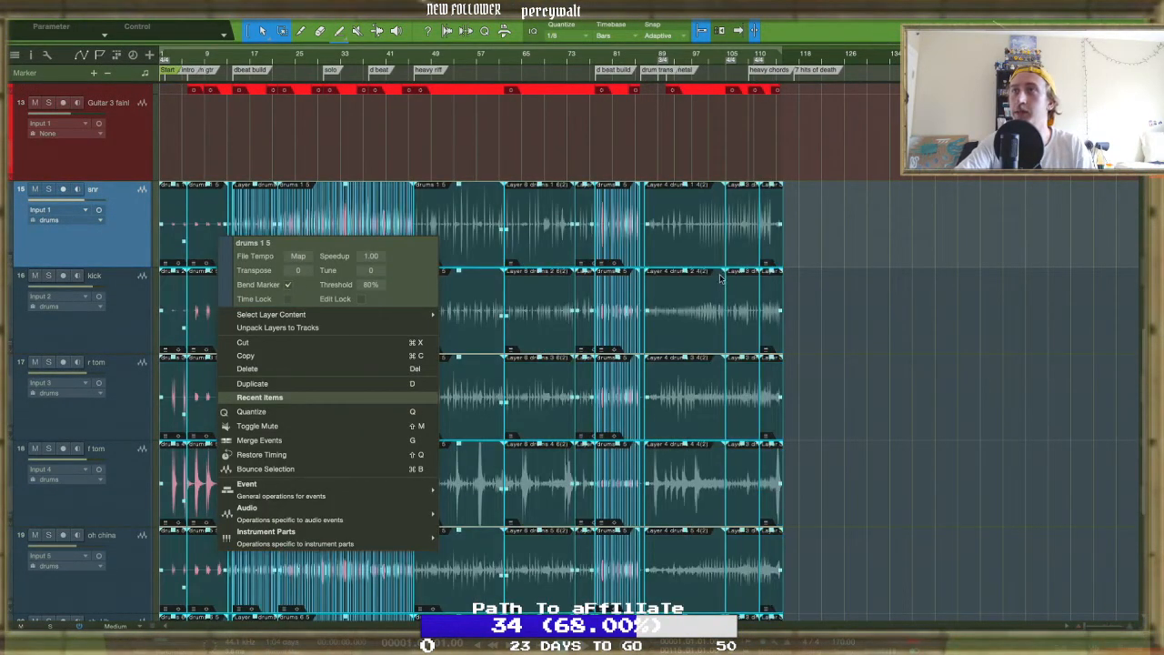
pyautogui.click(840, 316)
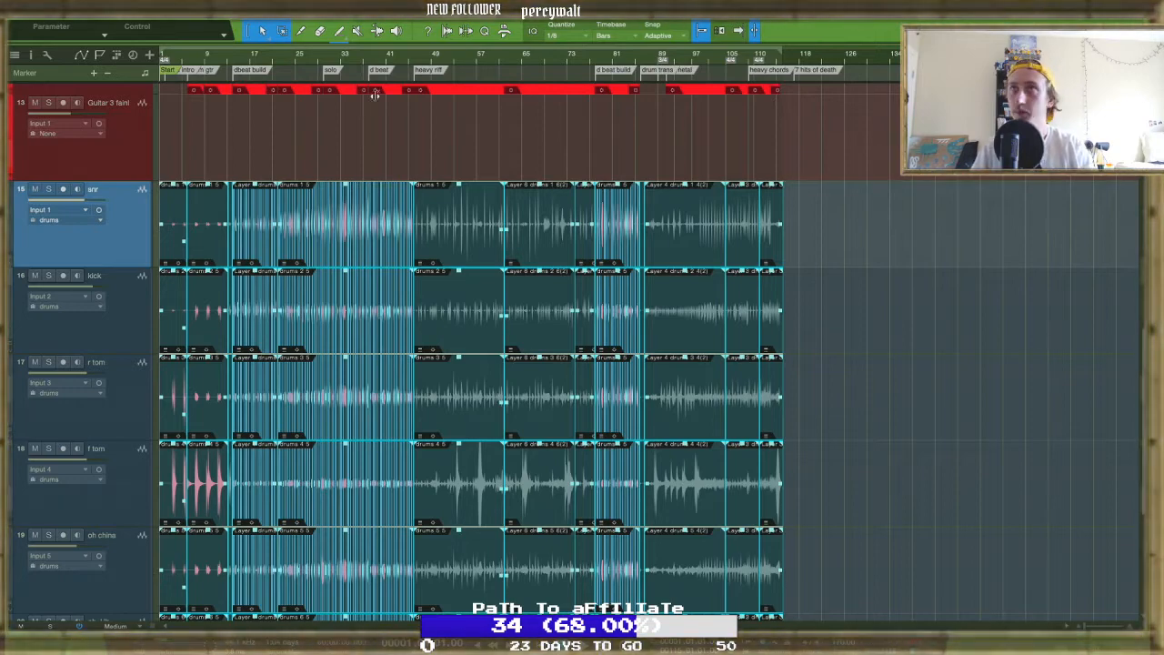
# Play the song from bar 42 through the end of the d beat and the heavy riff, following the drum tracks
pyautogui.scroll(3, 396, 100)
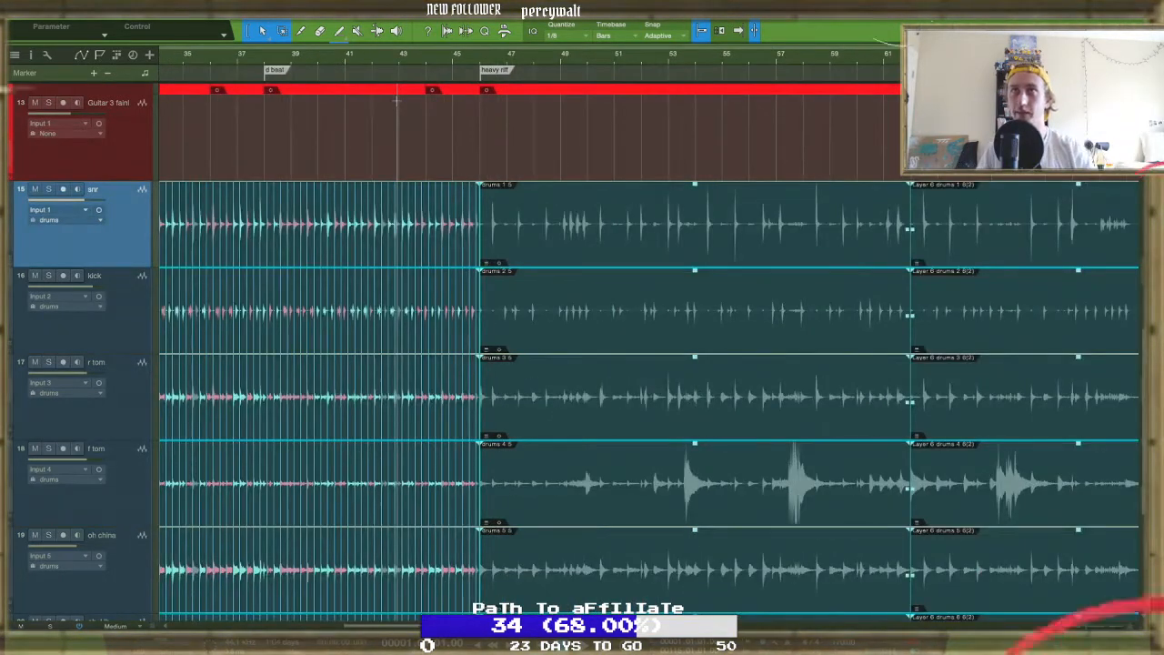
pyautogui.click(426, 65)
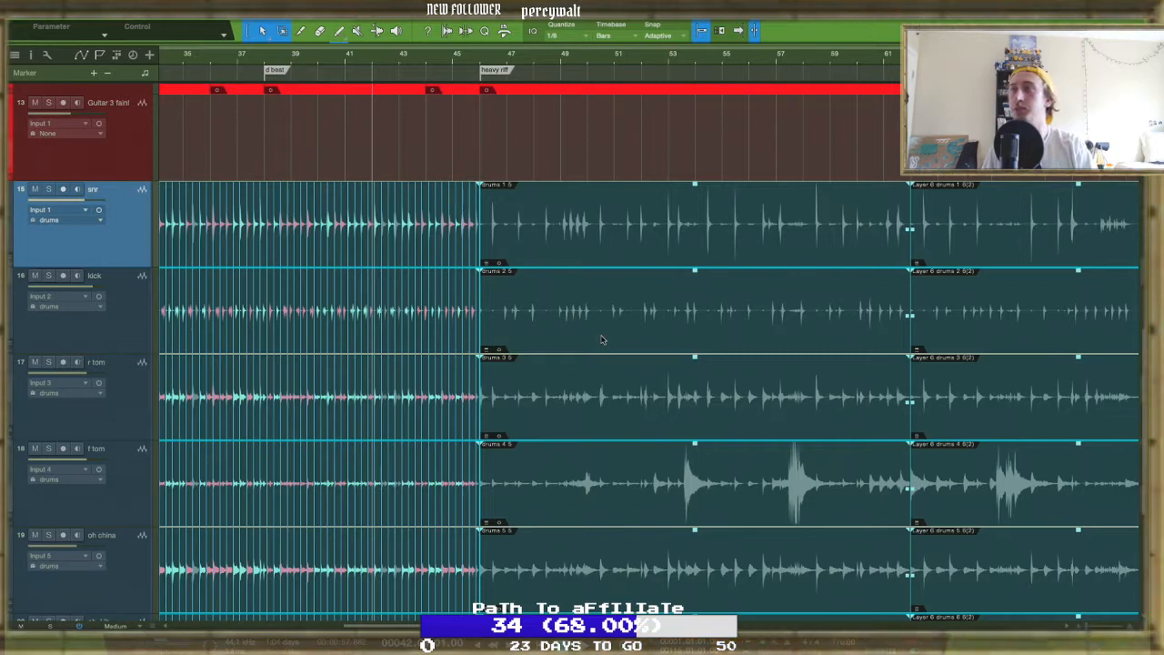
pyautogui.scroll(-3, 601, 339)
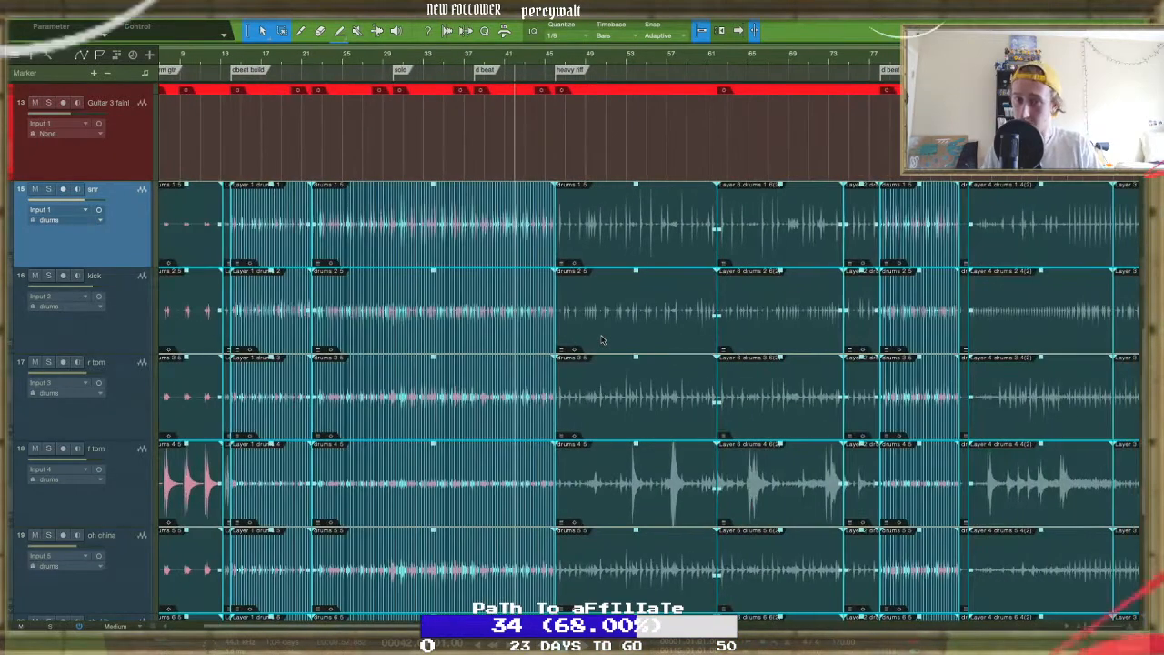
pyautogui.press('space')
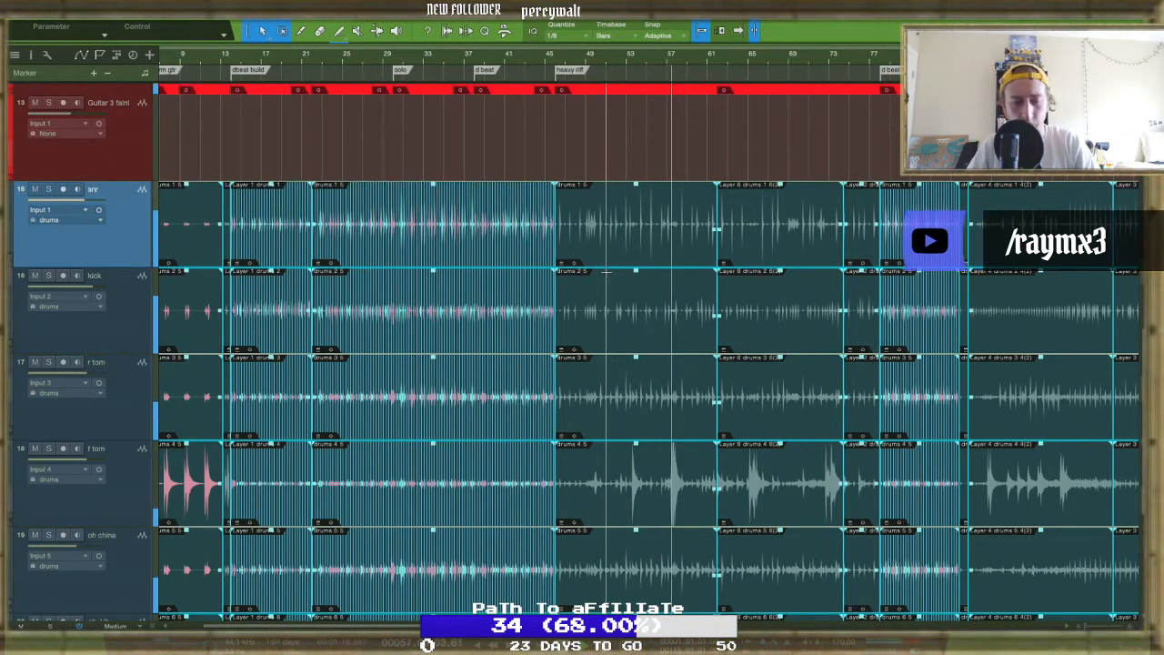
pyautogui.scroll(6, 638, 280)
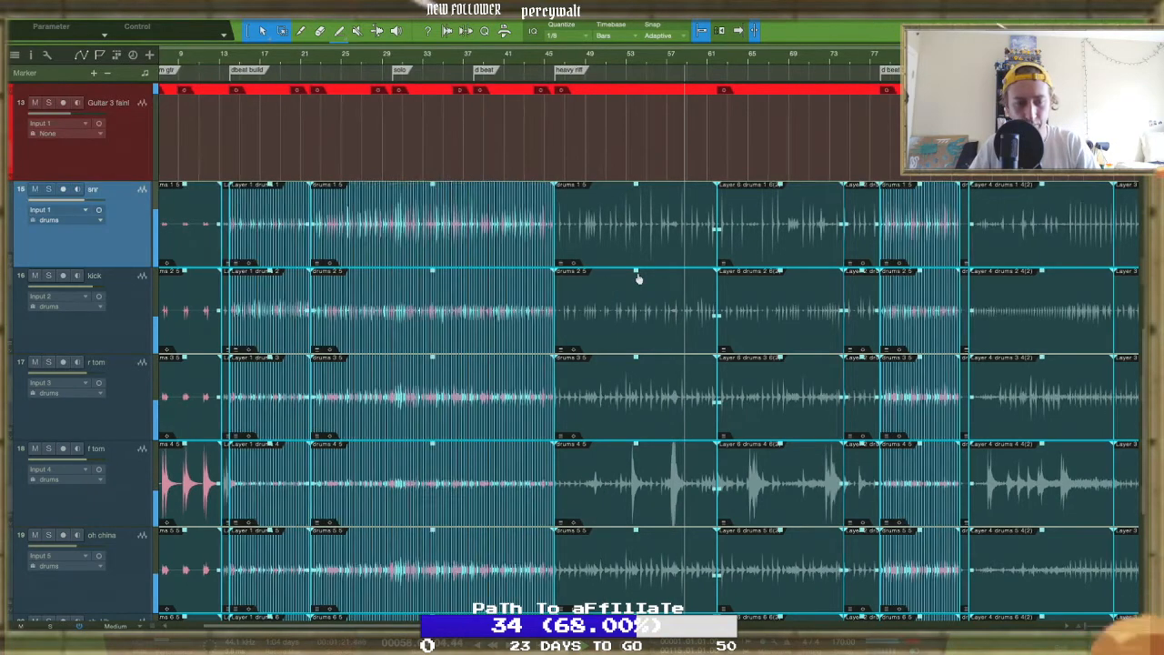
pyautogui.hscroll(3, 638, 279)
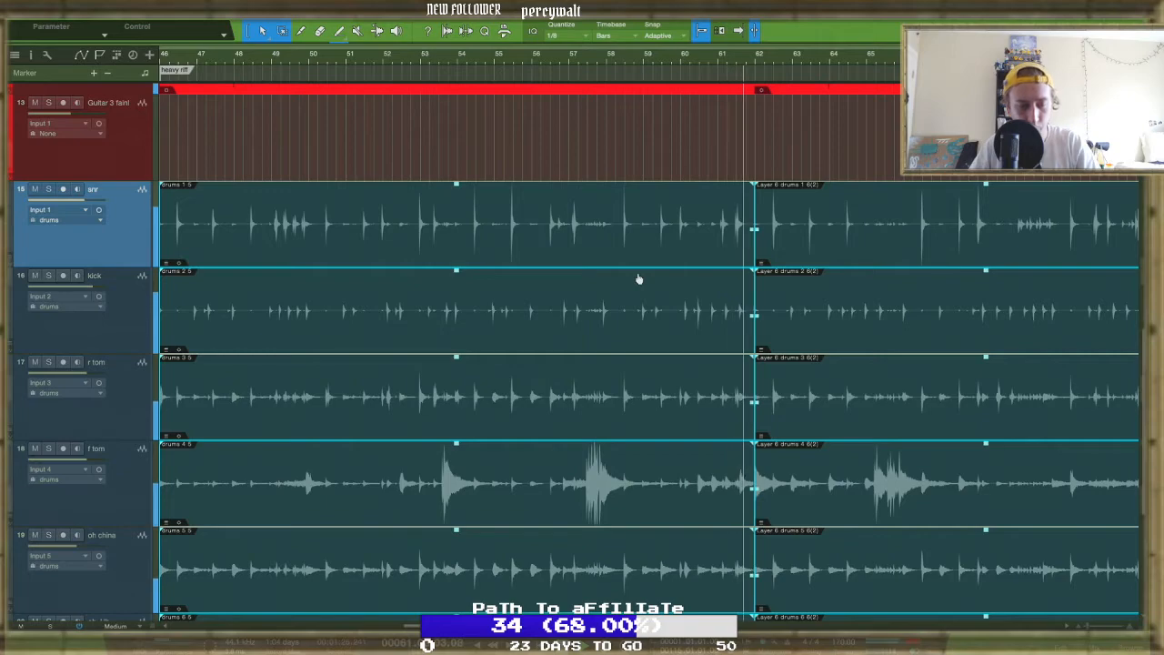
pyautogui.hscroll(4, 639, 279)
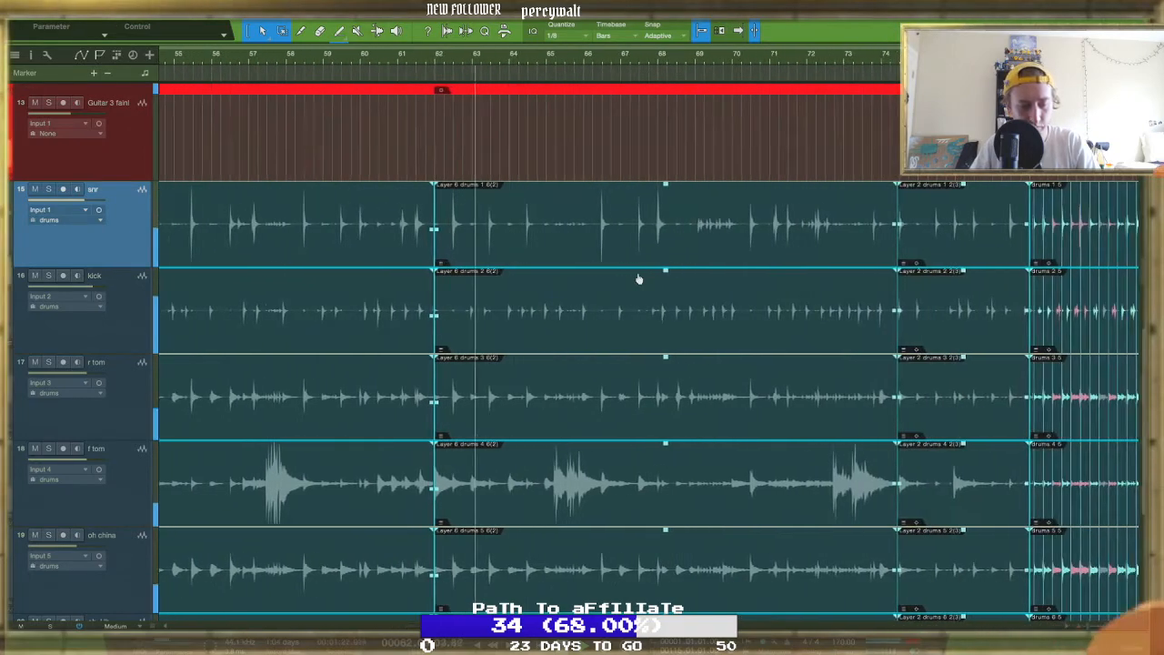
pyautogui.scroll(-4, 638, 279)
pyautogui.hscroll(1, 638, 279)
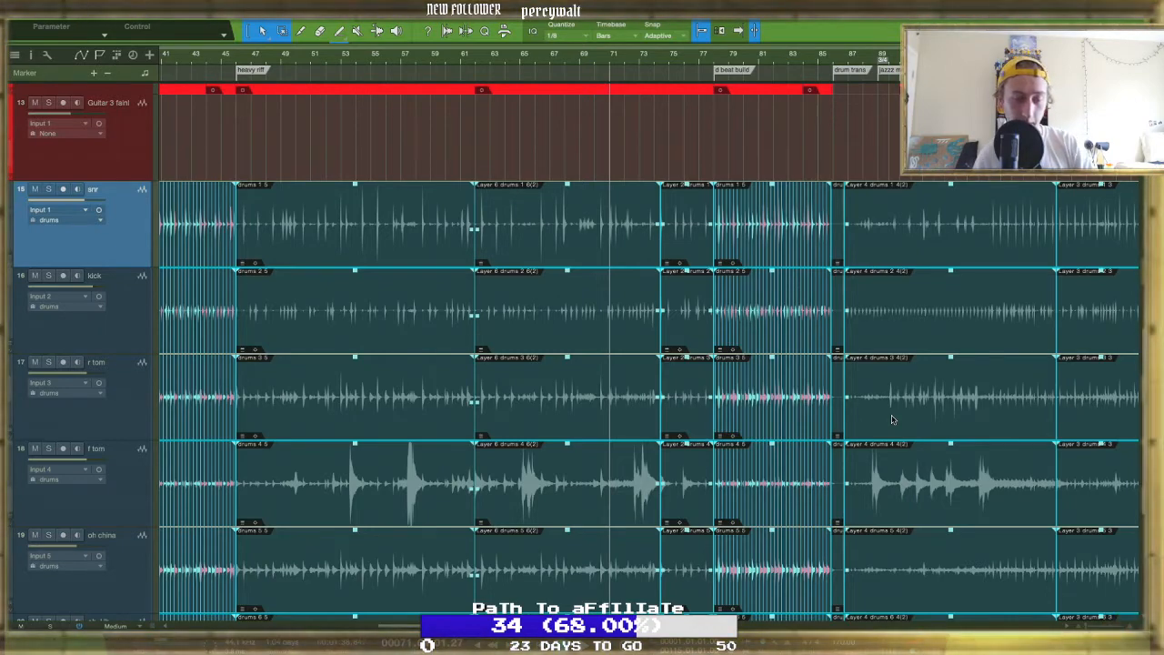
# Show the mixer console, make it taller and display its list of track groups
pyautogui.scroll(-4, 481, 315)
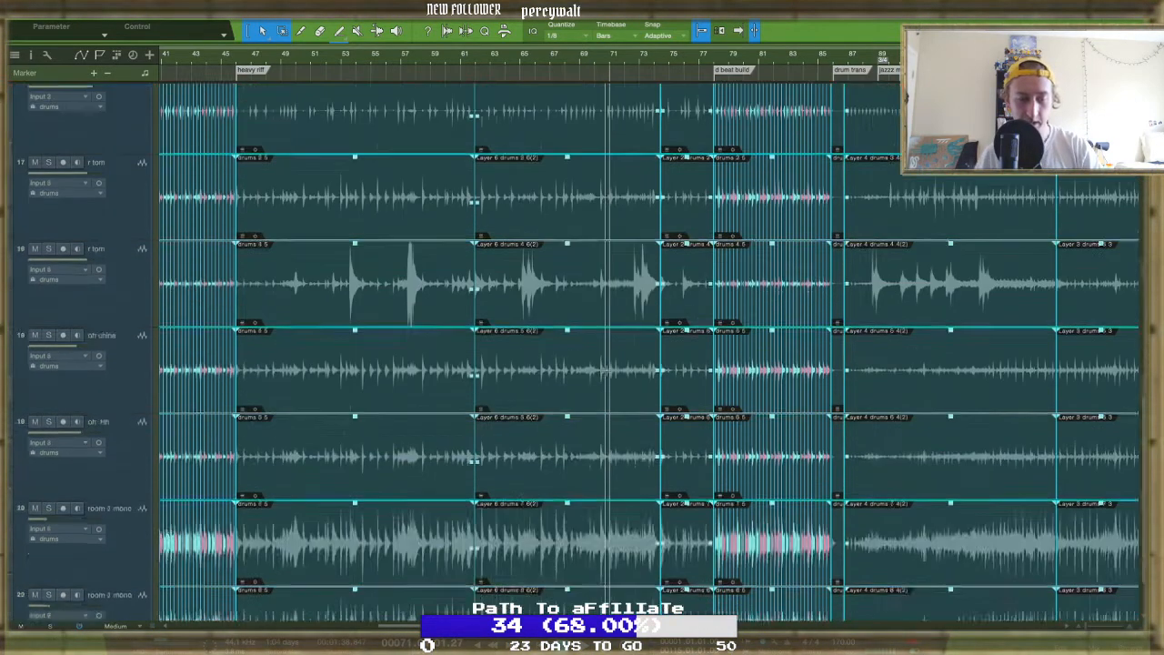
pyautogui.hscroll(-10, 481, 315)
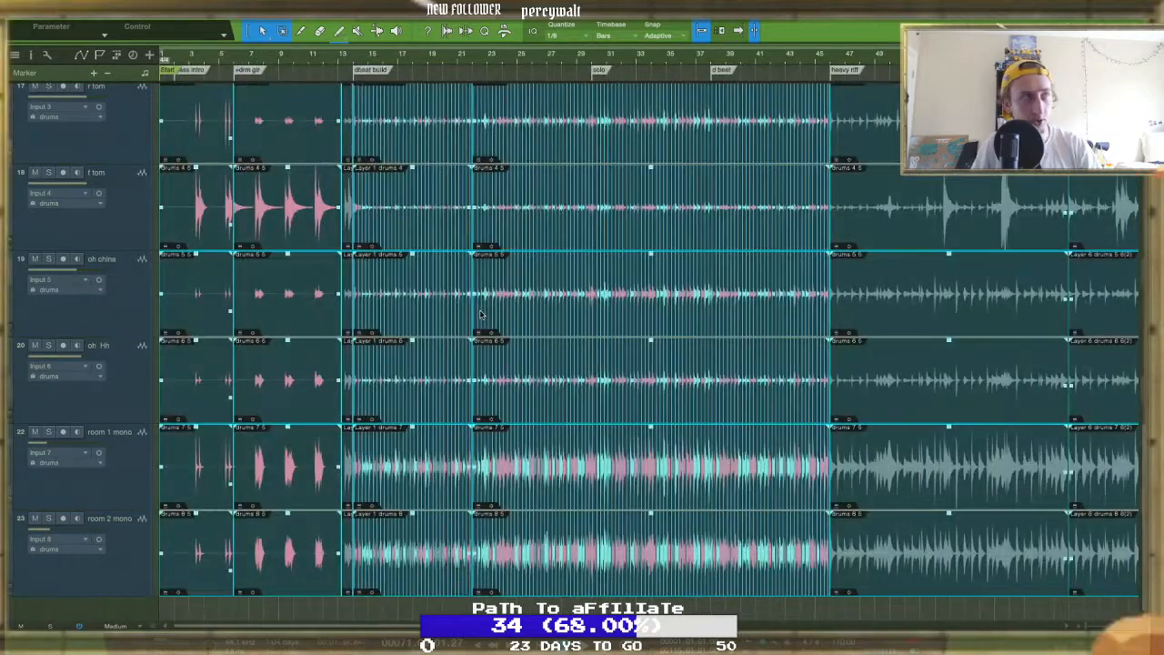
pyautogui.scroll(5, 481, 314)
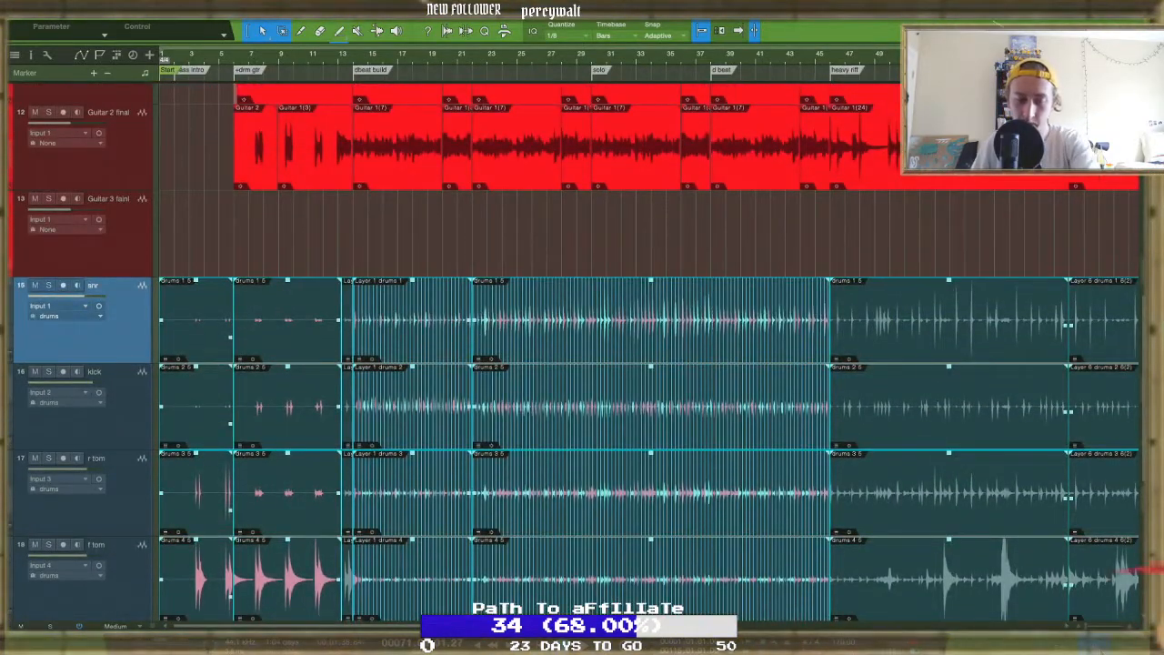
pyautogui.press('F3')
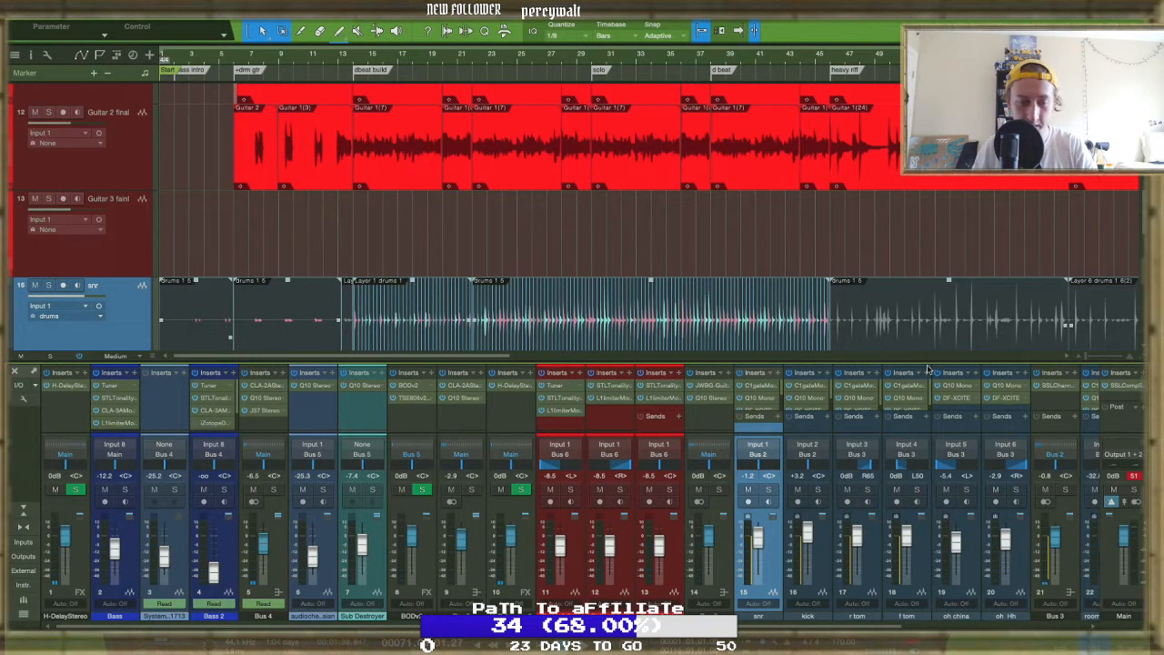
pyautogui.moveTo(928, 361); pyautogui.dragTo(928, 289)
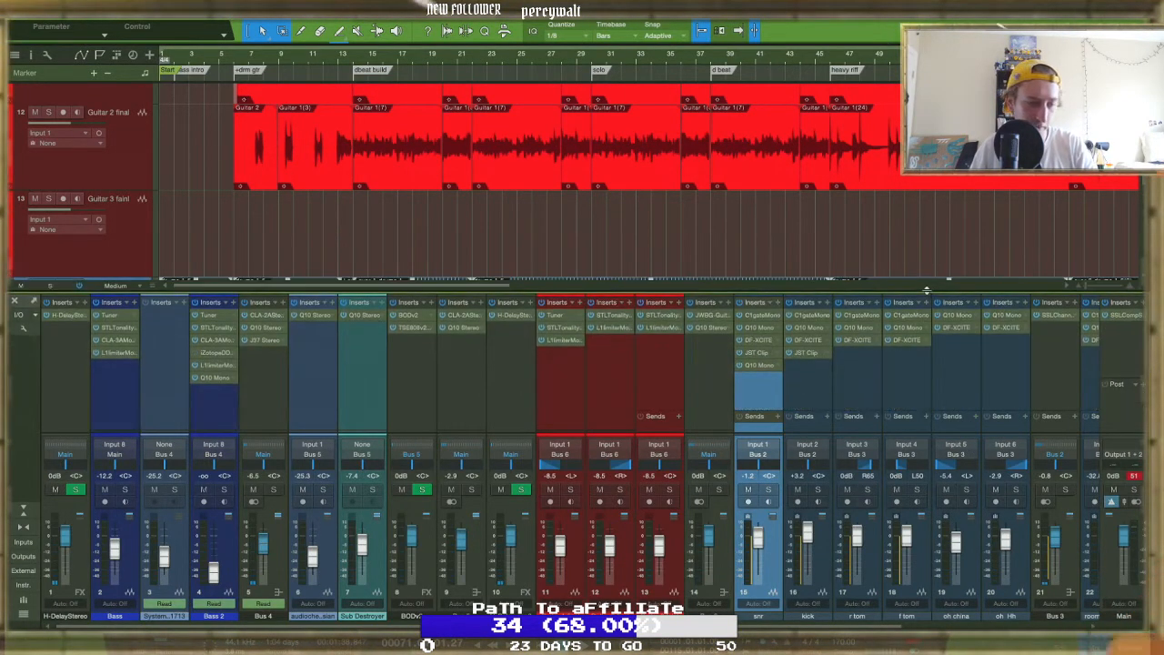
pyautogui.click(24, 600)
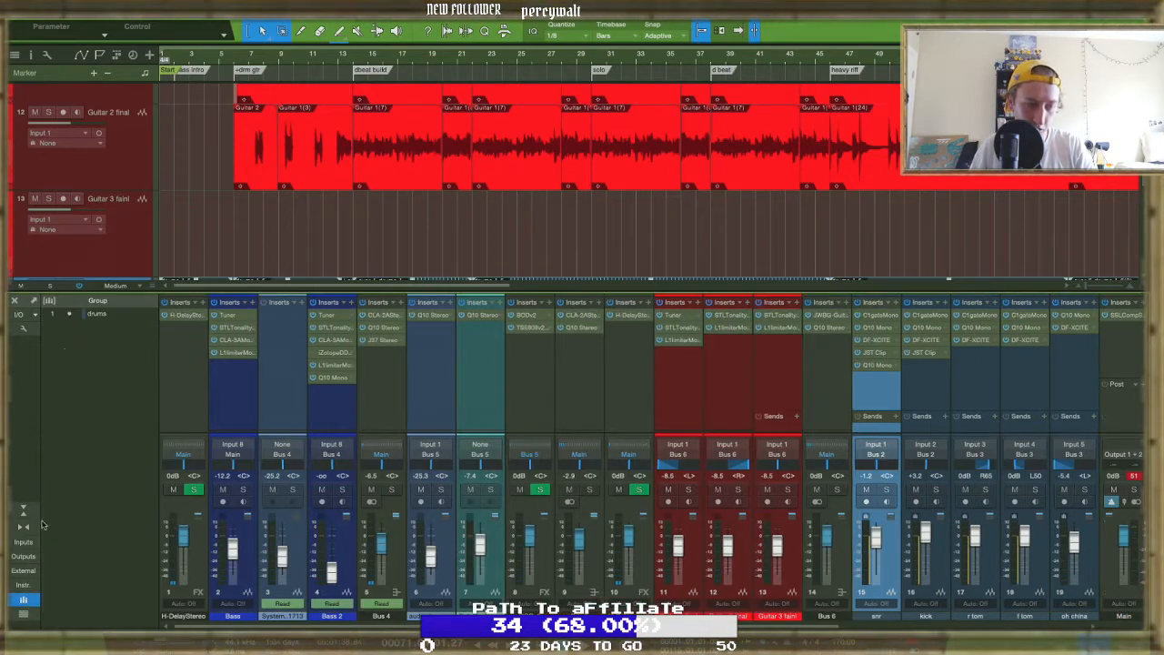
# Turn off the Sends link for the drums group and select the snr channel
pyautogui.rightClick(97, 315)
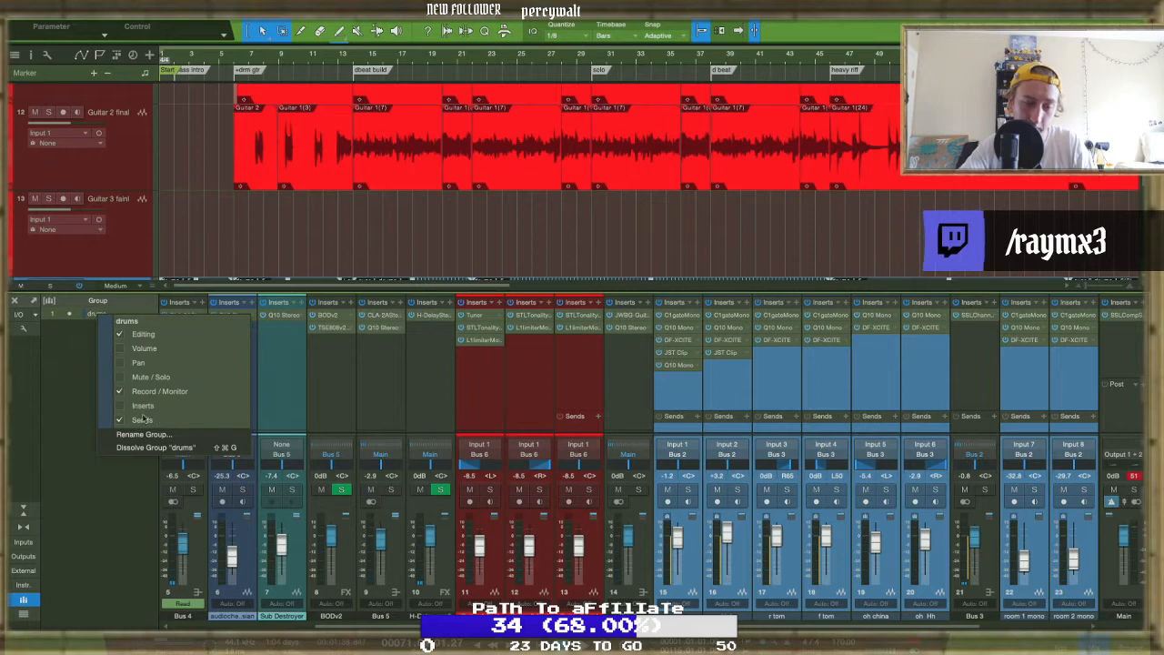
pyautogui.hscroll(3, 789, 422)
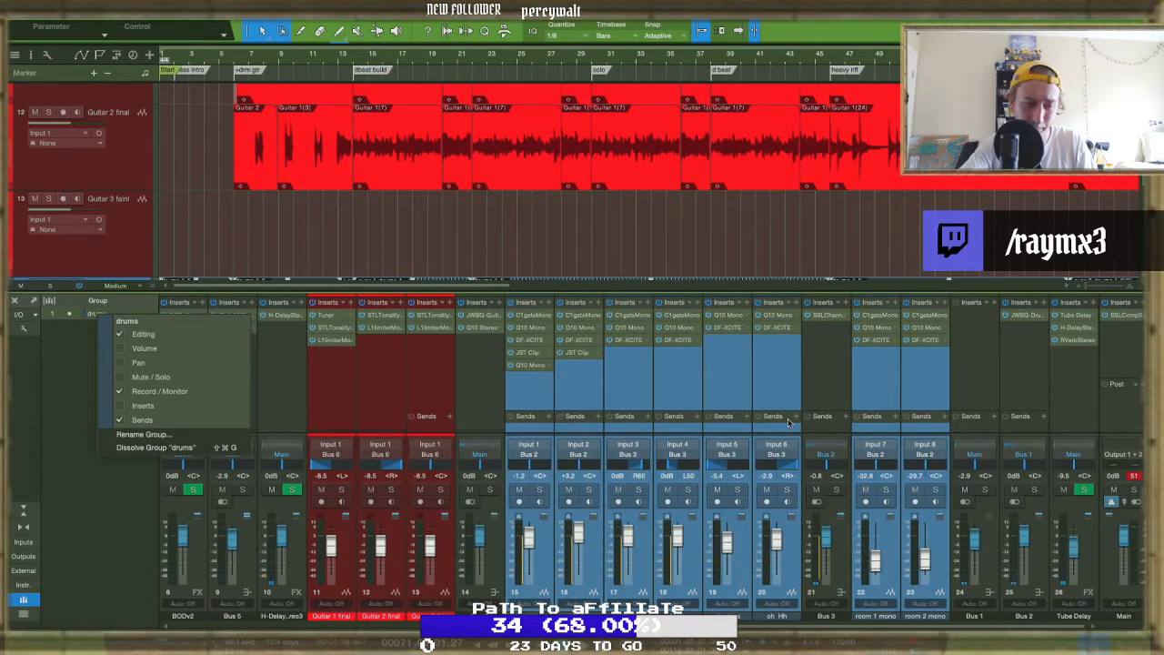
pyautogui.click(119, 420)
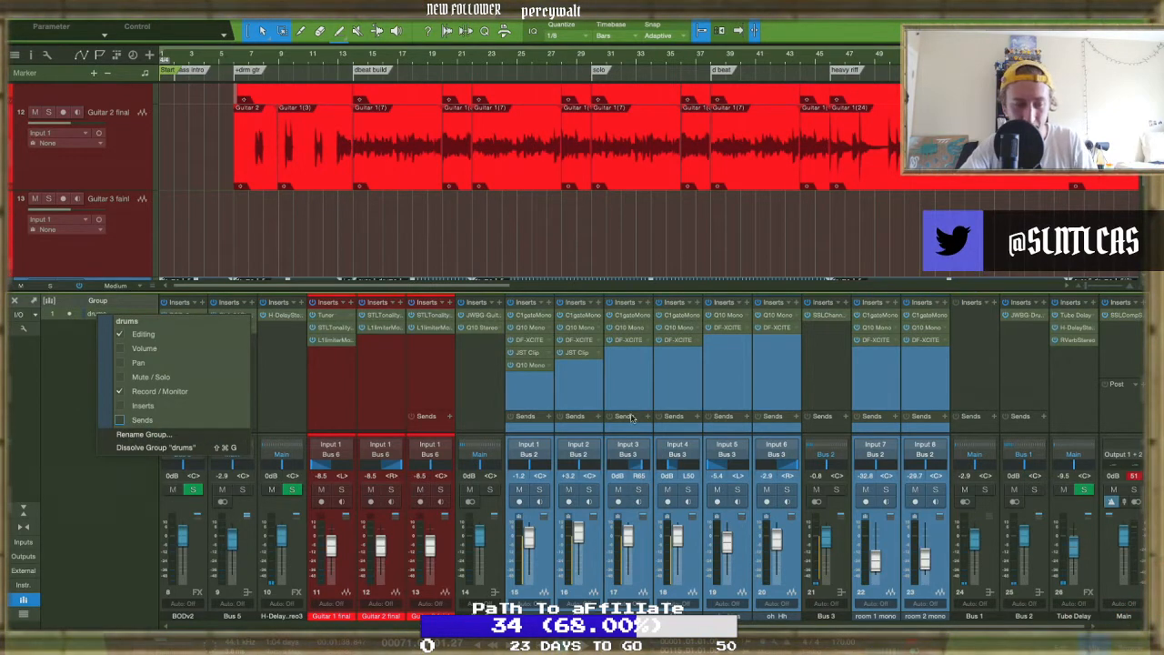
pyautogui.click(634, 400)
pyautogui.click(634, 401)
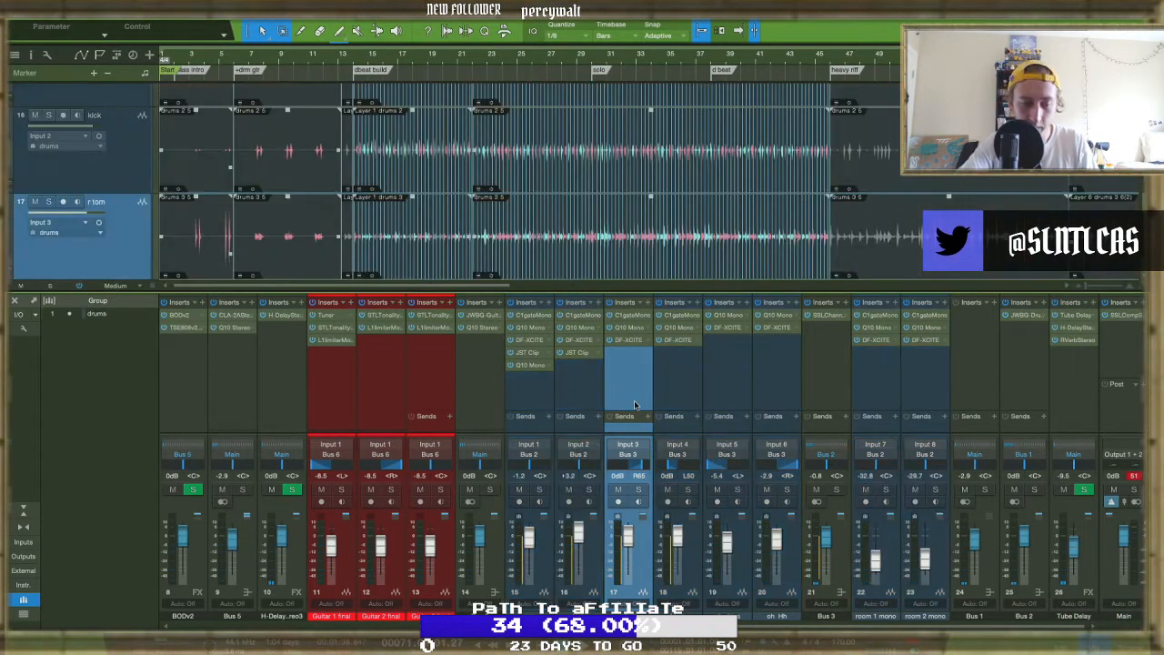
pyautogui.click(544, 405)
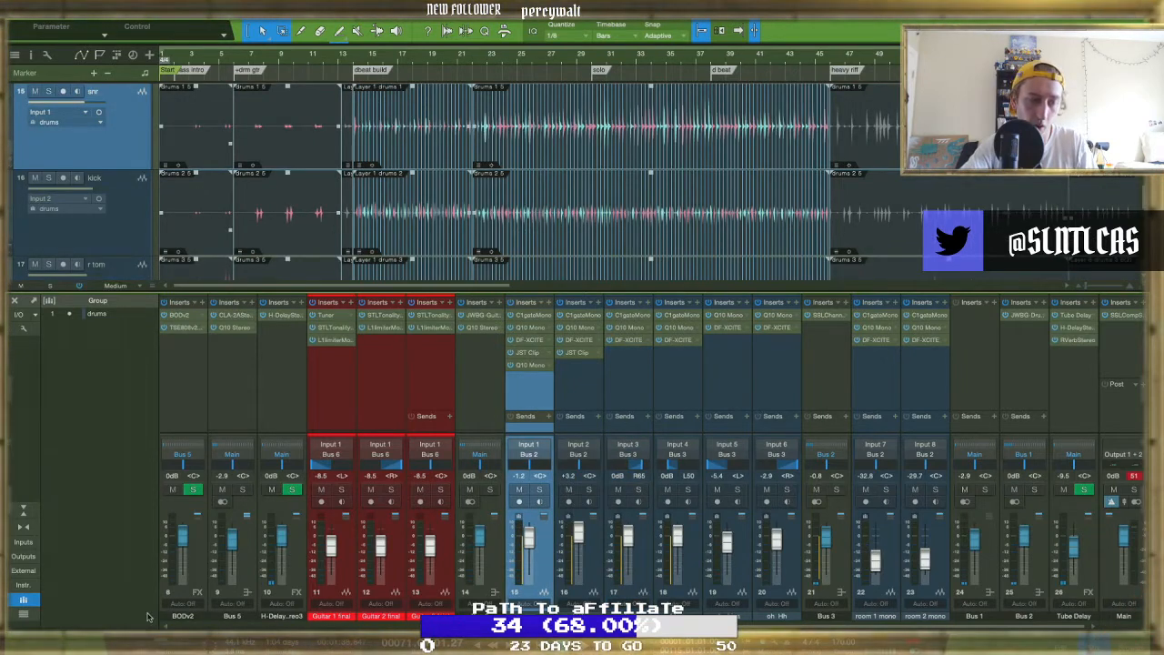
pyautogui.click(79, 285)
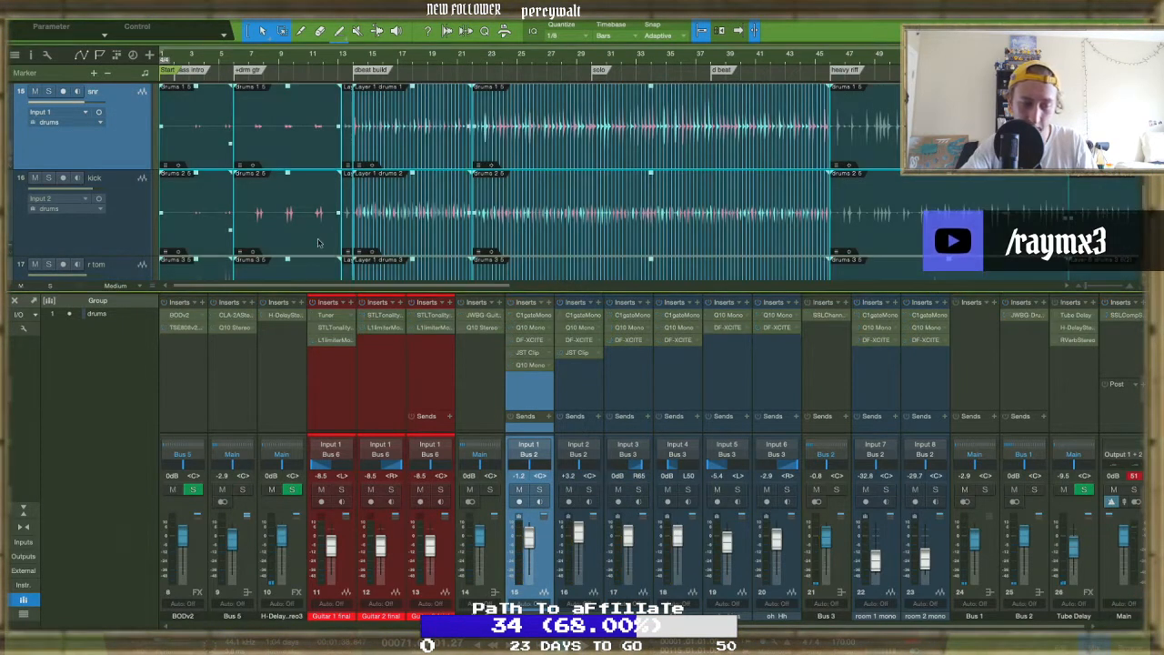
# Play the song from the dbeat build marker with only the snr channel soloed
pyautogui.scroll(5, 373, 204)
pyautogui.scroll(-5, 360, 107)
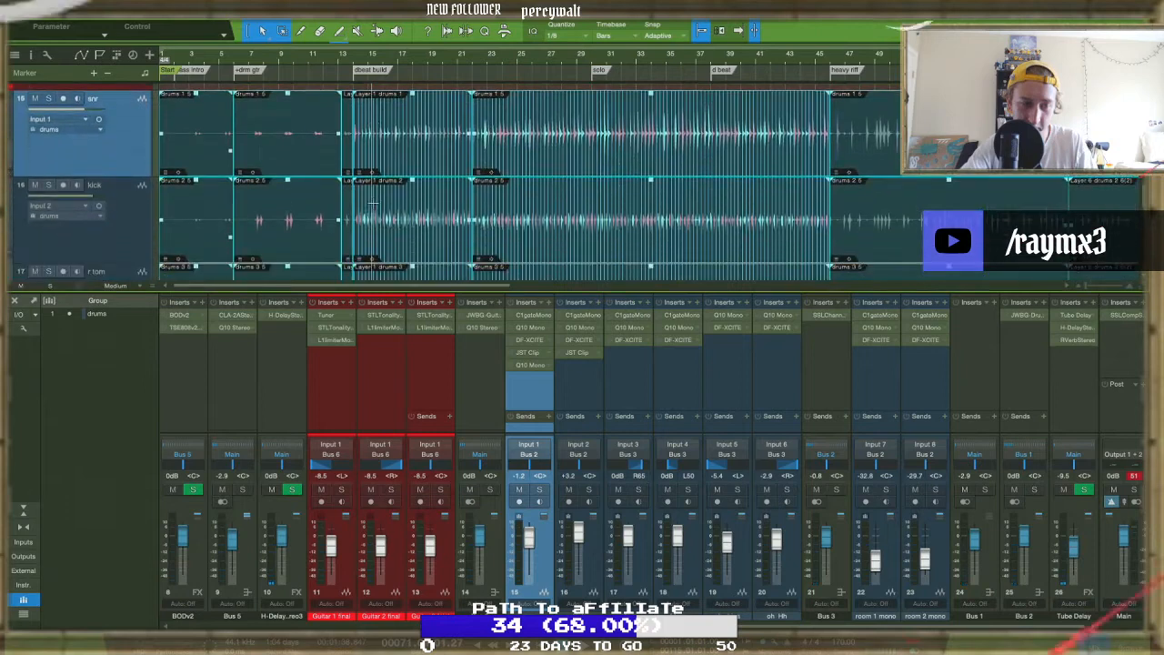
pyautogui.click(356, 56)
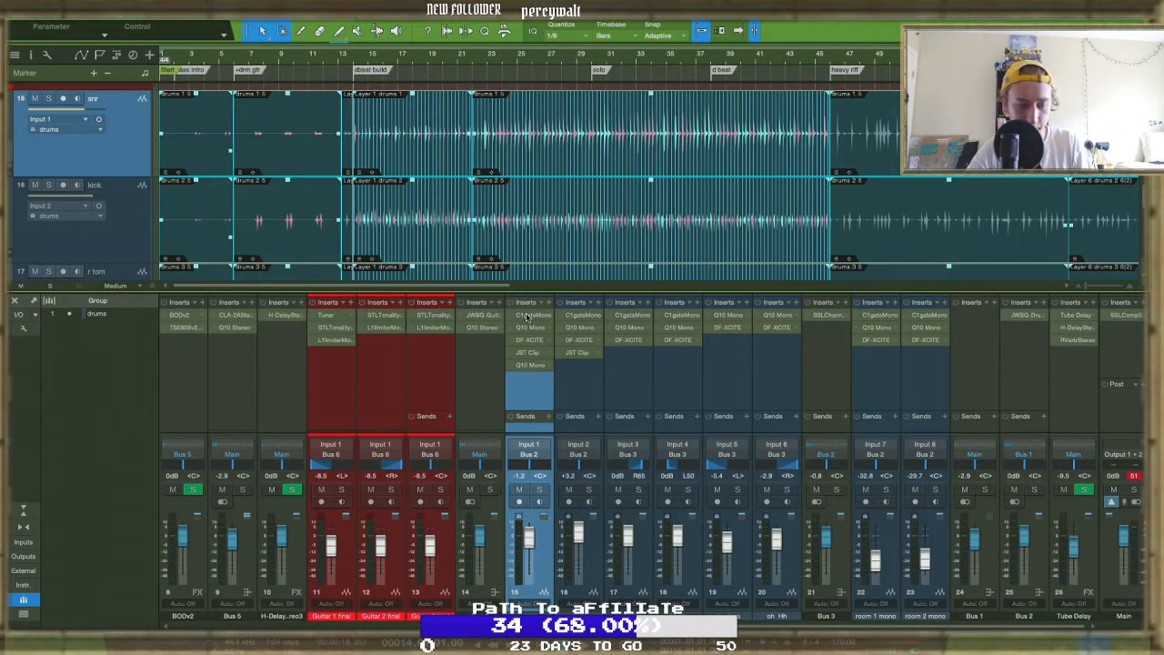
pyautogui.click(539, 489)
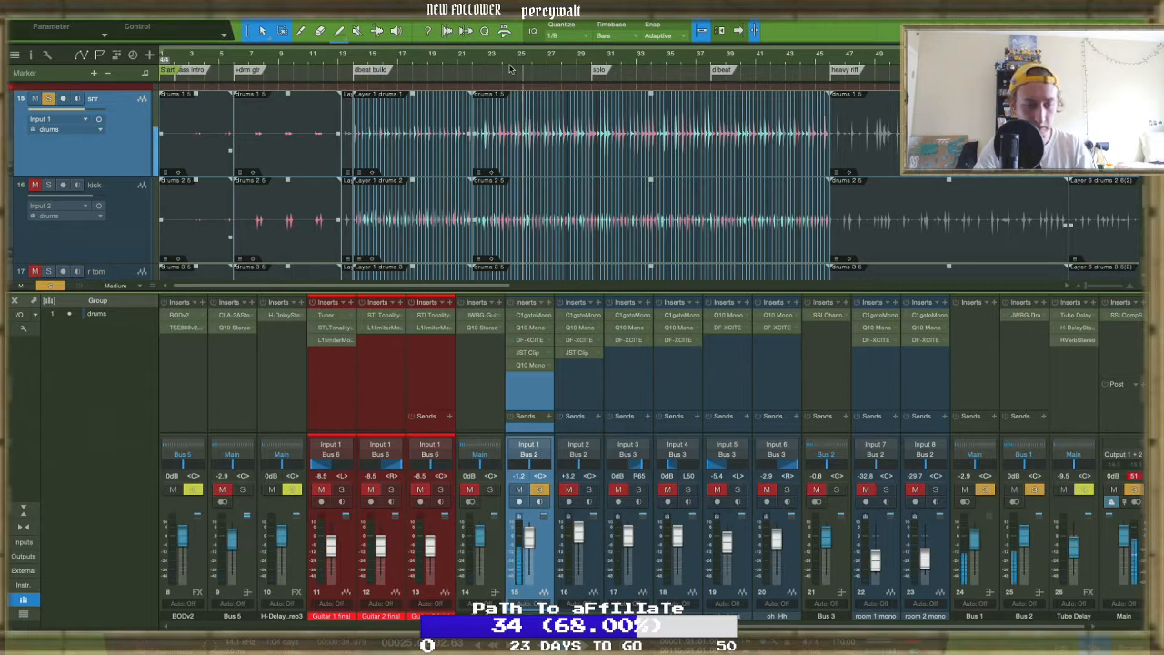
# Open the C1 gate on the snr channel and set Gate Open to about -24 dB and Gate Close to about -27 dB
pyautogui.doubleClick(532, 315)
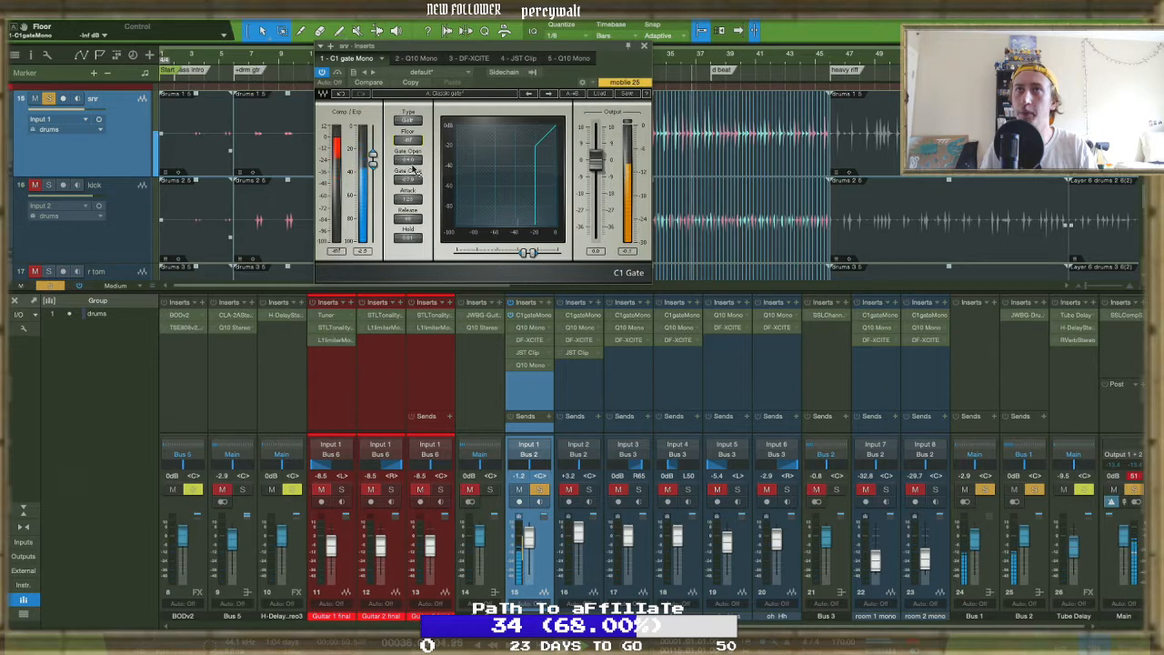
pyautogui.scroll(-10, 414, 169)
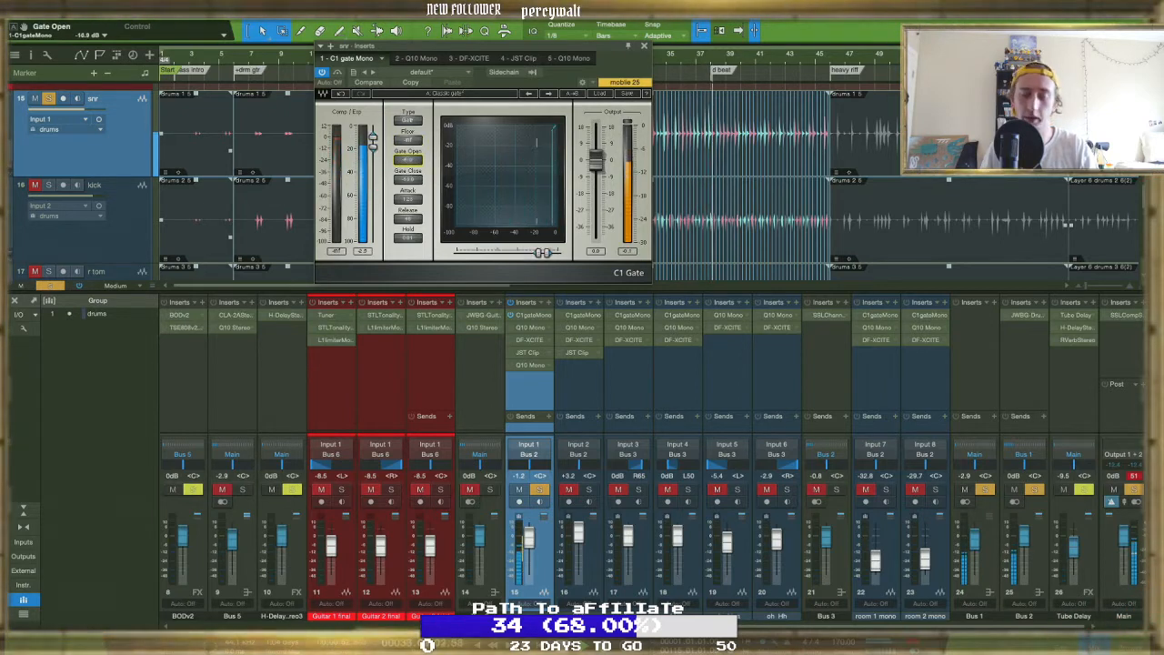
pyautogui.scroll(10, 414, 170)
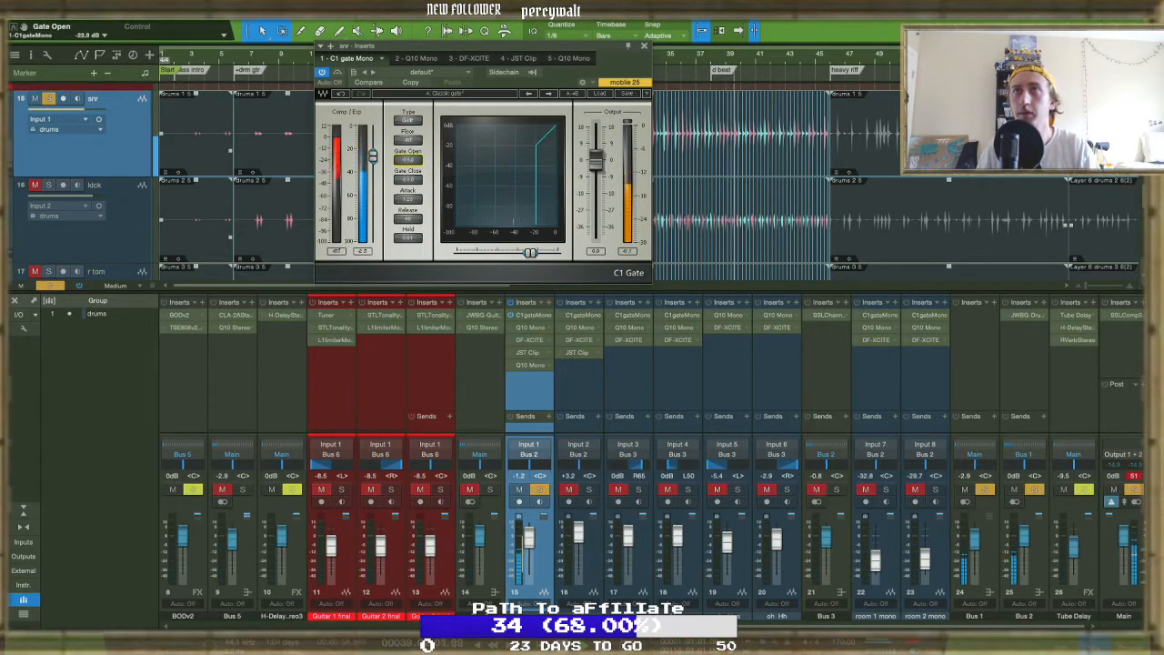
pyautogui.scroll(-5, 413, 169)
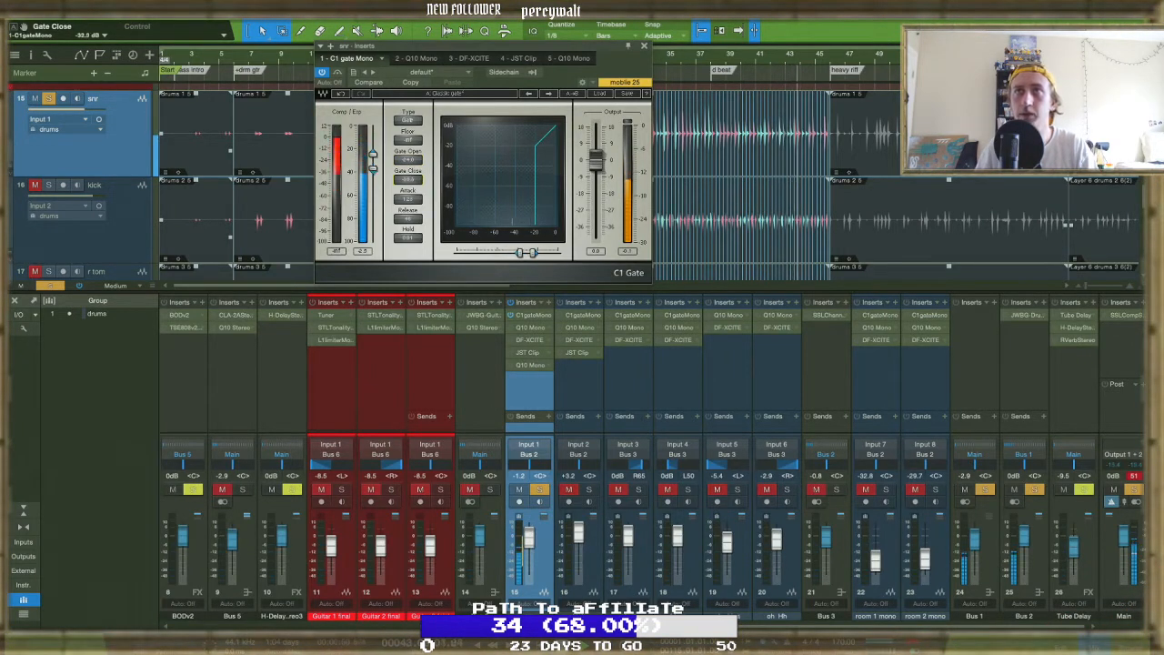
pyautogui.scroll(1, 412, 176)
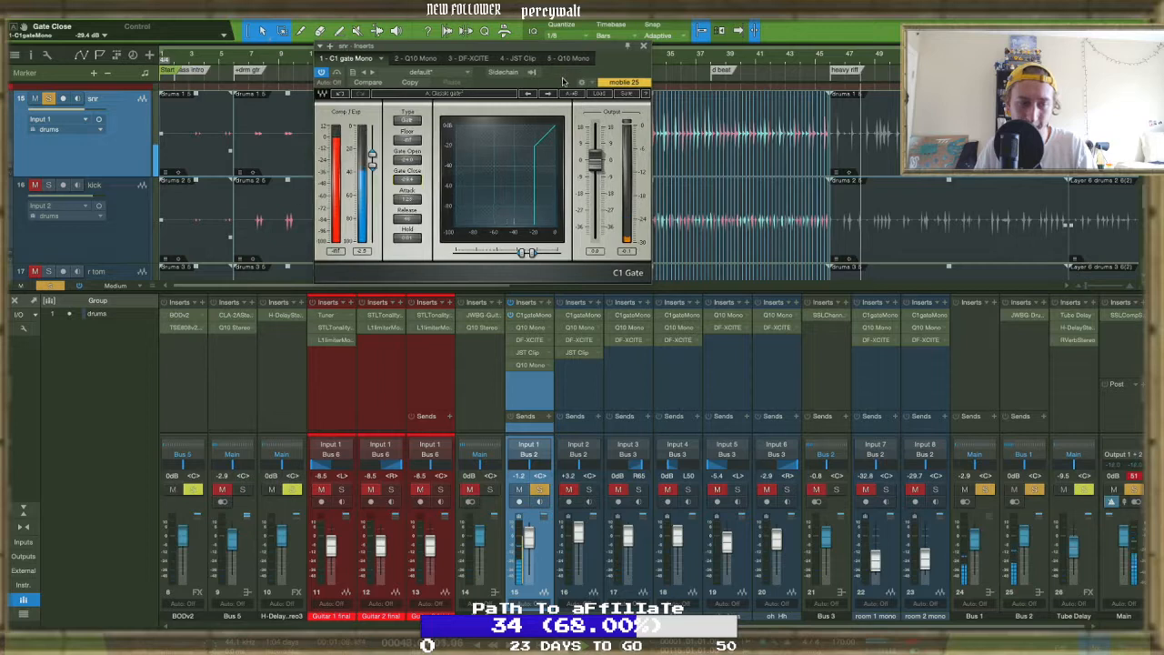
pyautogui.moveTo(532, 45); pyautogui.dragTo(549, 154)
pyautogui.moveTo(624, 155); pyautogui.dragTo(624, 68)
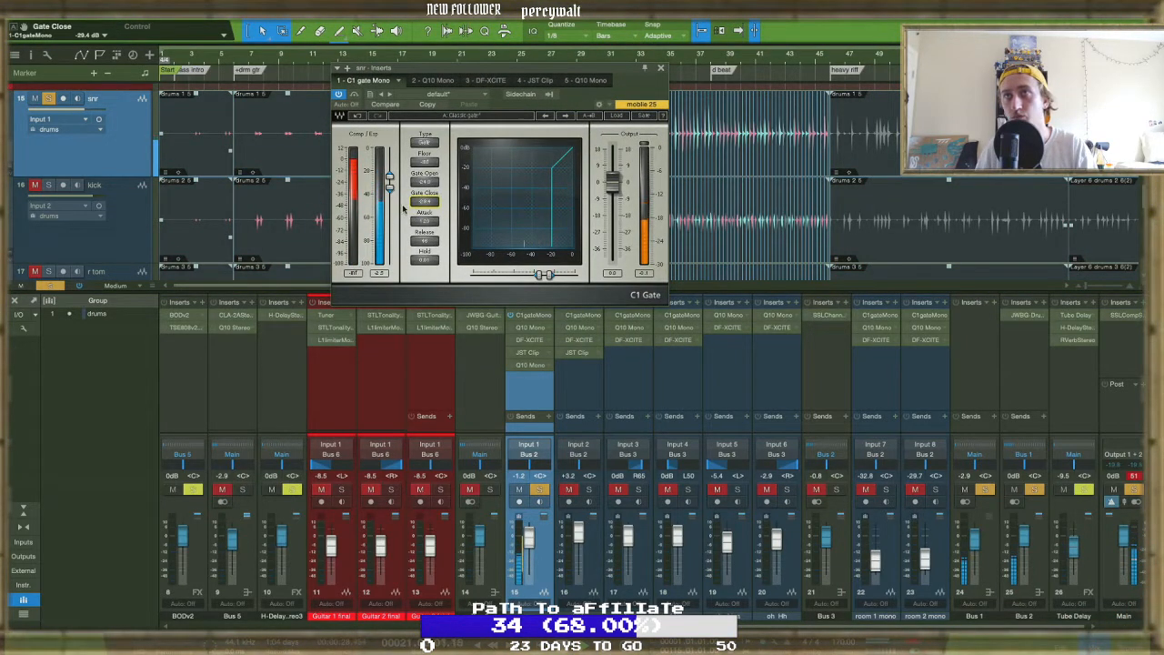
pyautogui.moveTo(424, 201); pyautogui.dragTo(424, 205)
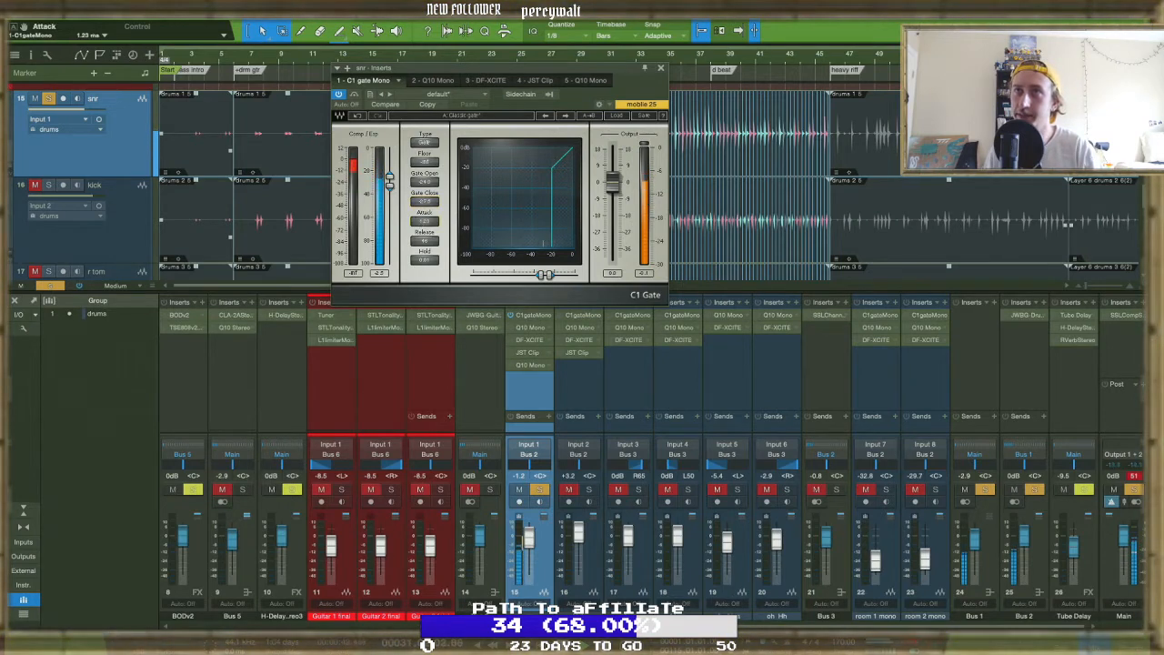
# Set the C1 gate's Attack to 0.01 ms and try longer and shorter Release times on the playing snare
pyautogui.moveTo(425, 221); pyautogui.dragTo(424, 309)
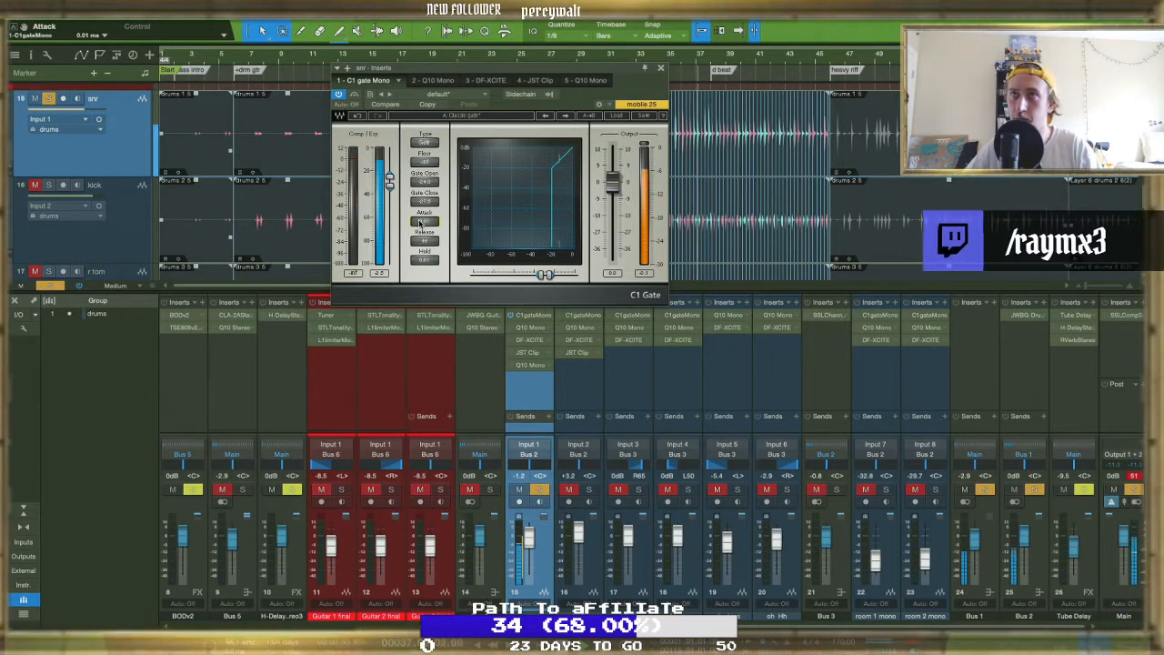
pyautogui.moveTo(424, 222); pyautogui.dragTo(424, 218)
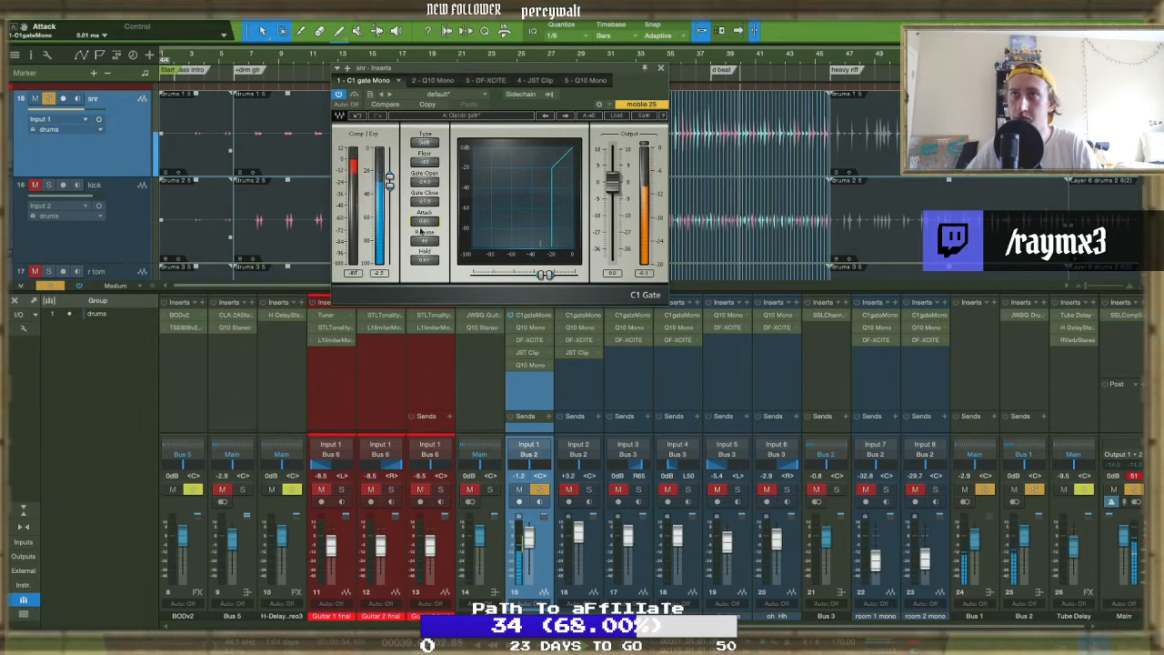
pyautogui.moveTo(424, 241); pyautogui.dragTo(424, 256)
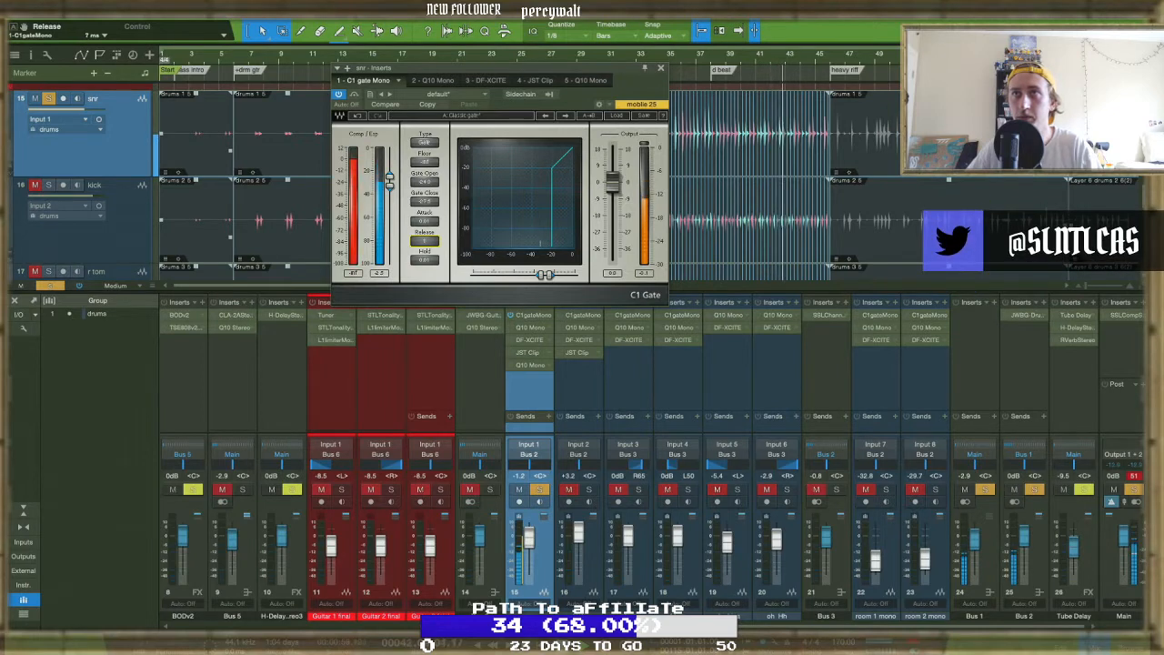
pyautogui.moveTo(421, 243)
pyautogui.mouseDown()
pyautogui.moveTo(421, 226)
pyautogui.moveTo(423, 241)
pyautogui.mouseUp()
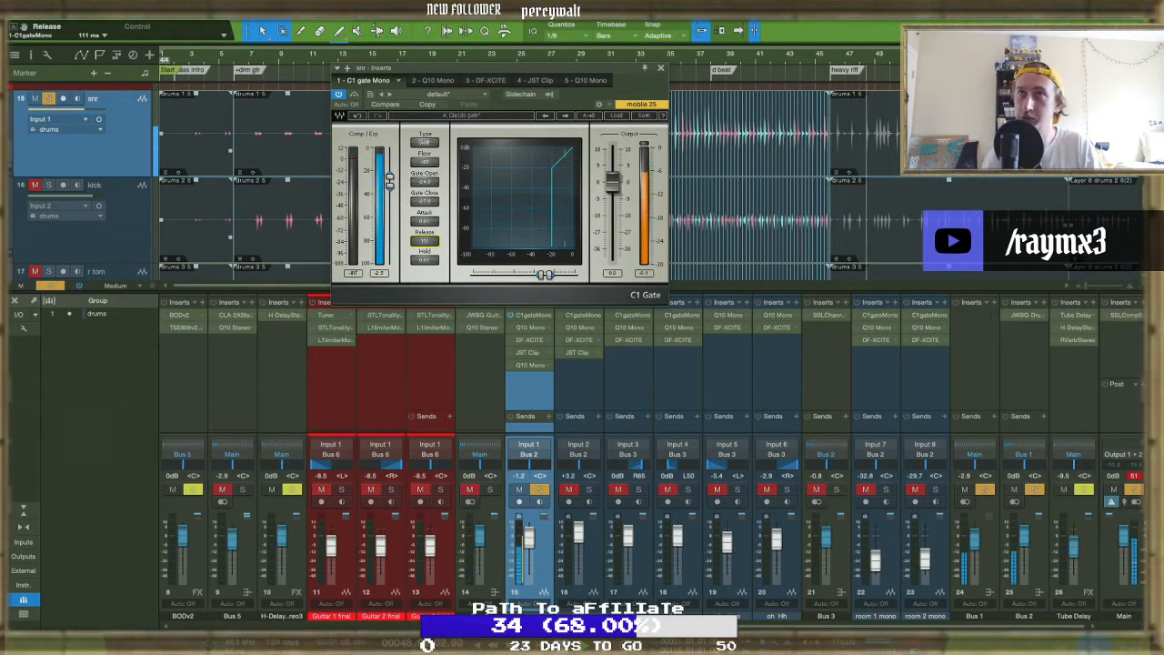
pyautogui.moveTo(421, 244); pyautogui.dragTo(421, 259)
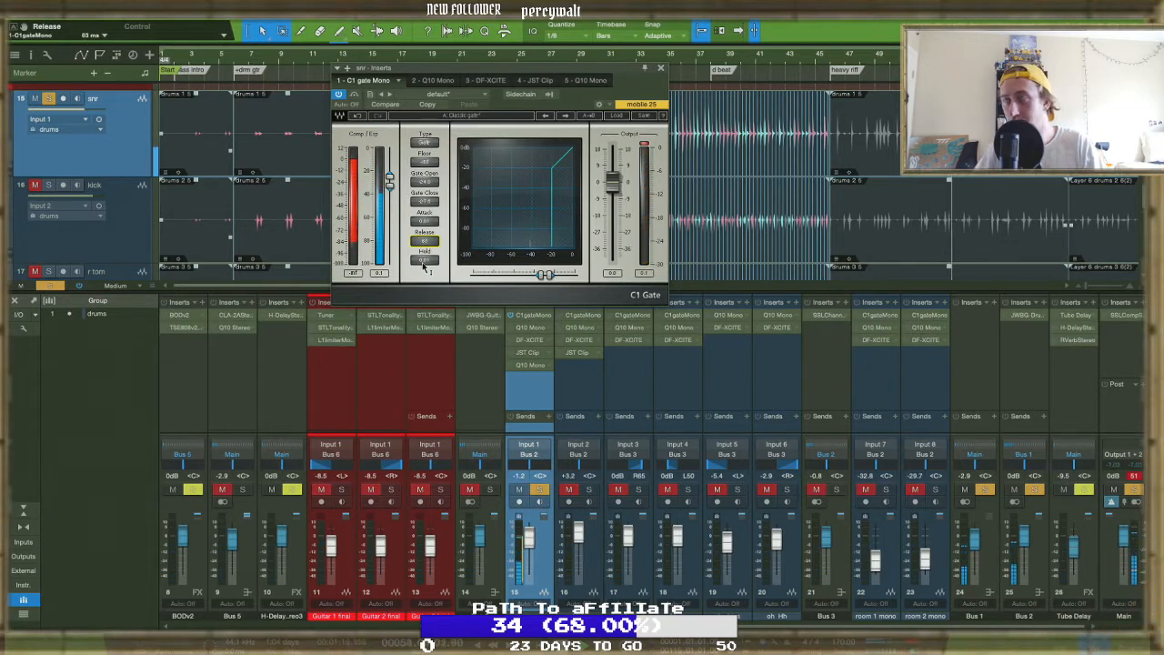
# Fine-tune the C1 gate's Hold to below 1 ms and its Release to about 60 ms, and close the plug-in window
pyautogui.moveTo(422, 263); pyautogui.dragTo(423, 259)
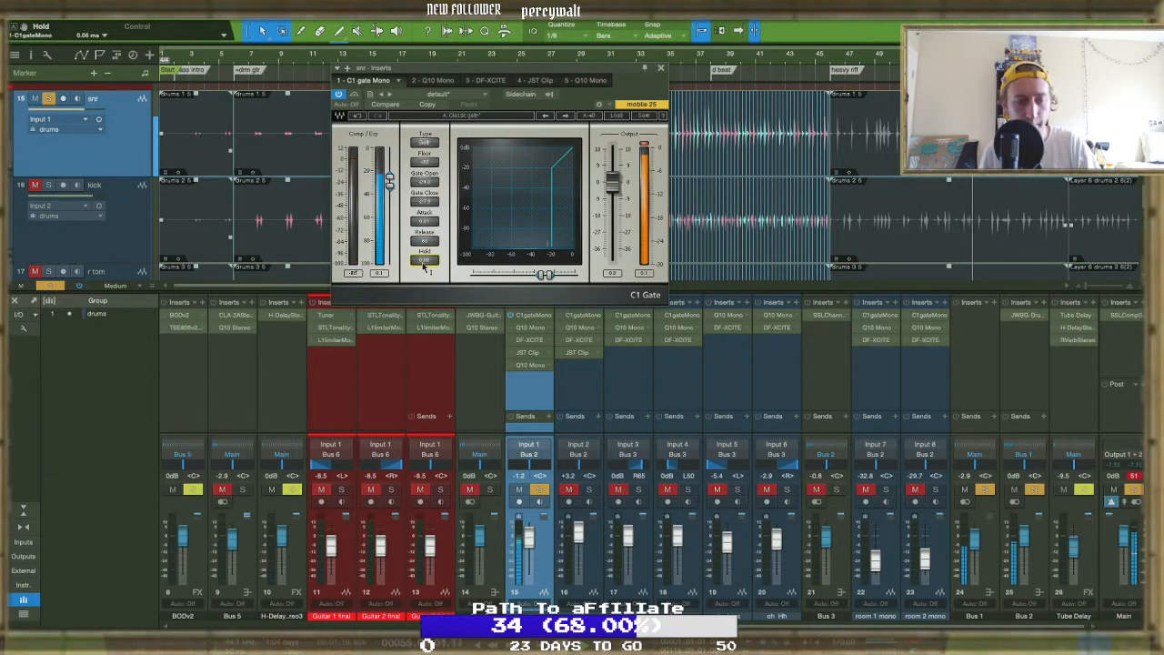
pyautogui.moveTo(565, 108); pyautogui.dragTo(604, 190)
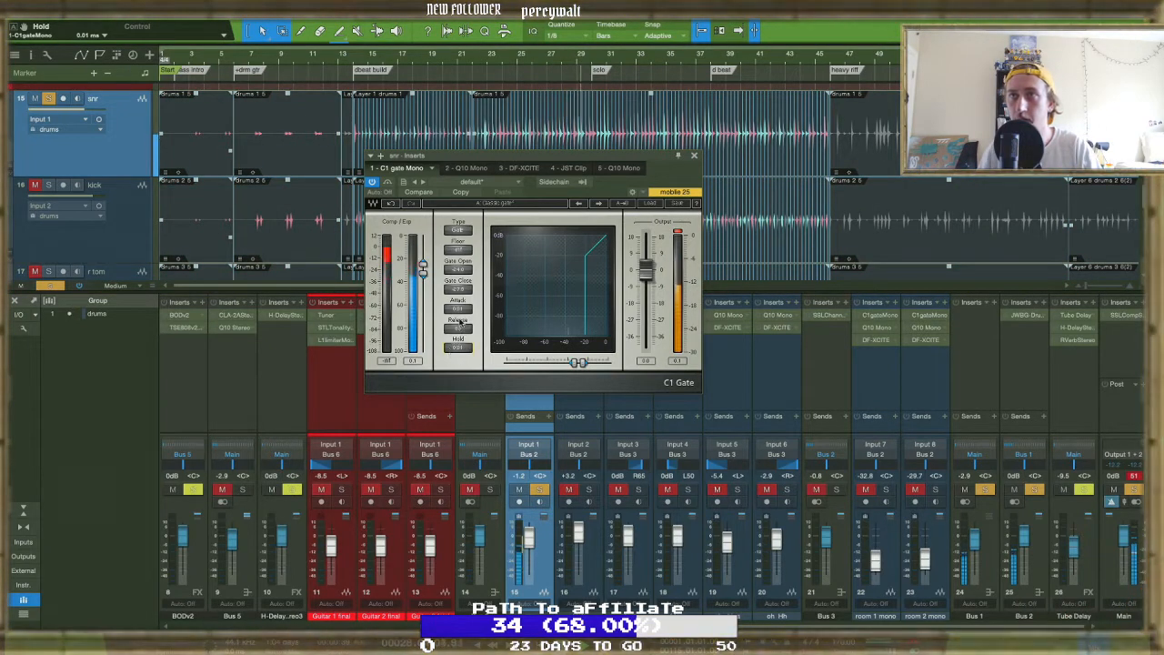
pyautogui.moveTo(458, 347); pyautogui.dragTo(458, 444)
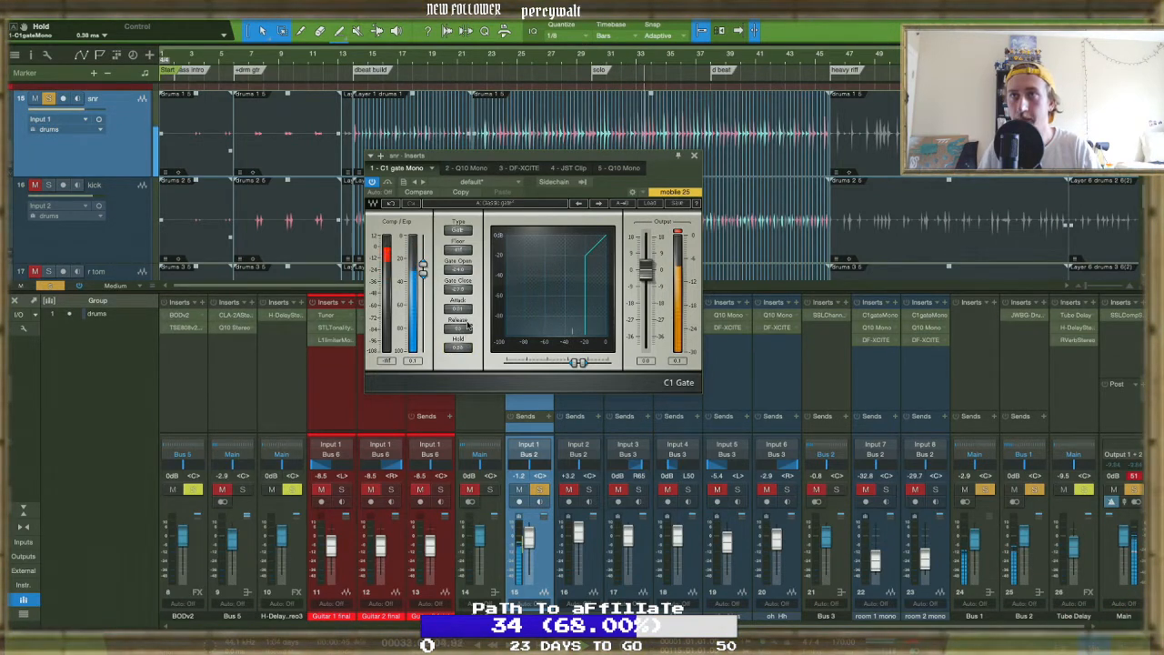
pyautogui.moveTo(466, 327); pyautogui.dragTo(466, 332)
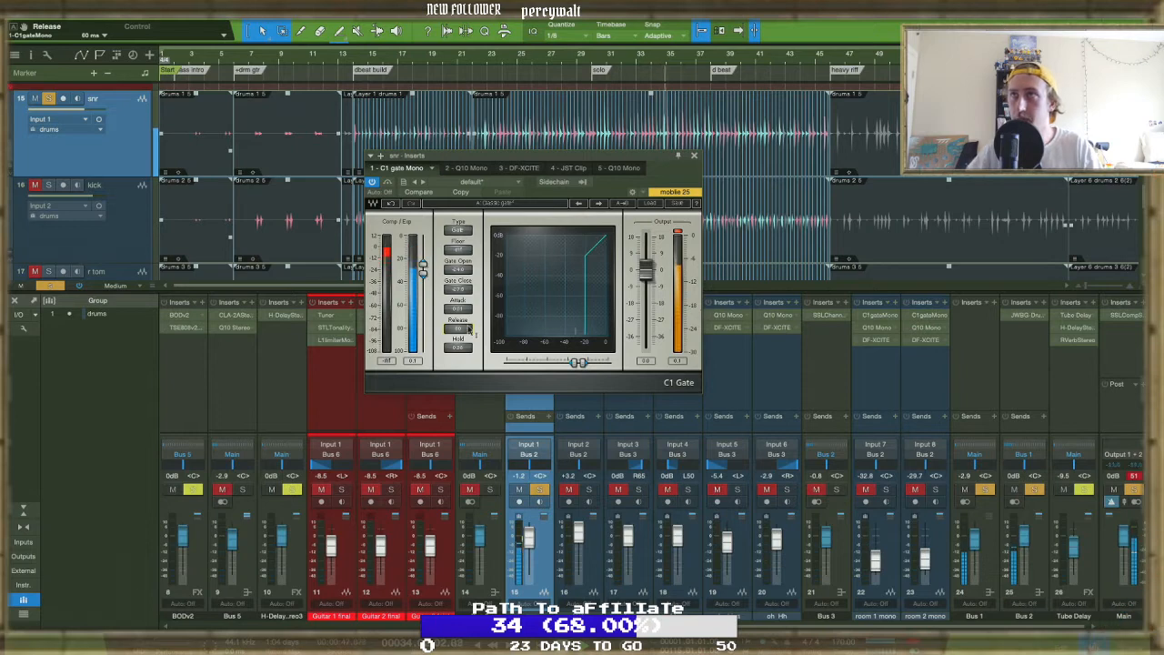
pyautogui.press('super+w')
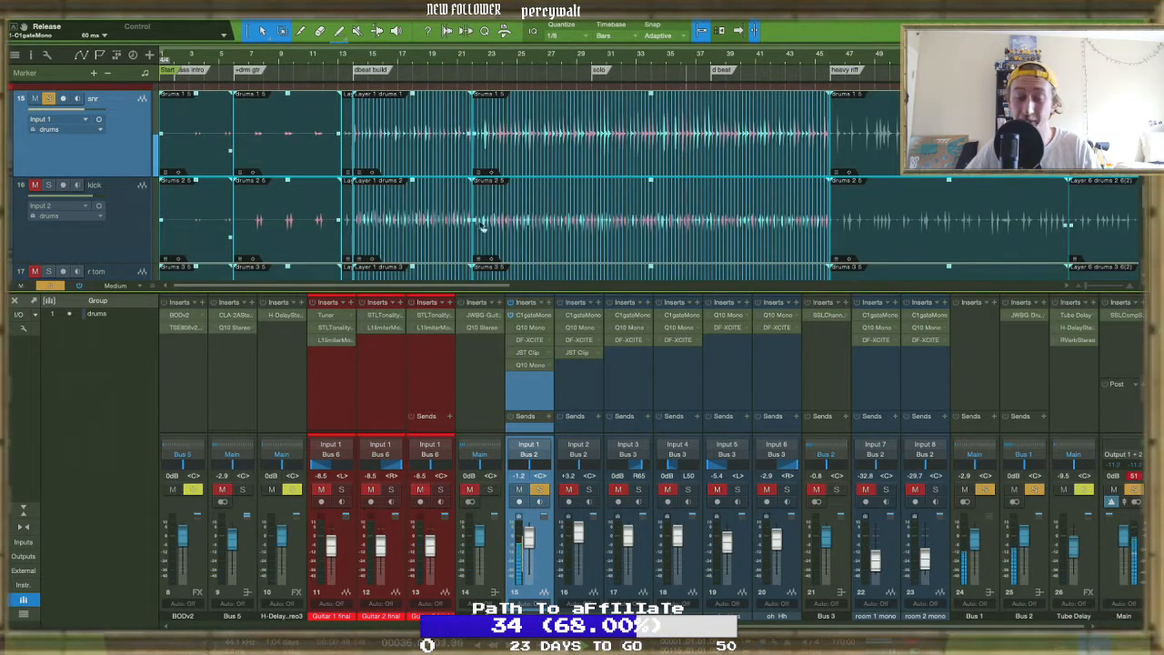
# Find the Trigger 2 plug-in in the effects browser, insert it on the snr channel directly after the C1 gate and open it
pyautogui.click(1126, 643)
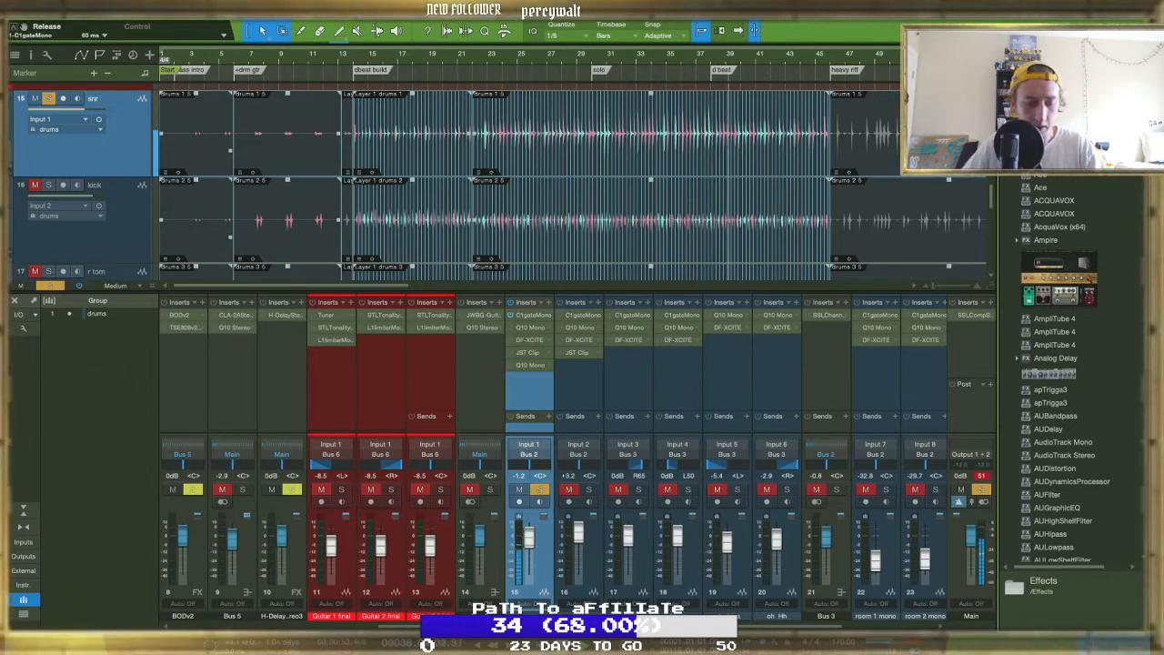
pyautogui.click(1023, 55)
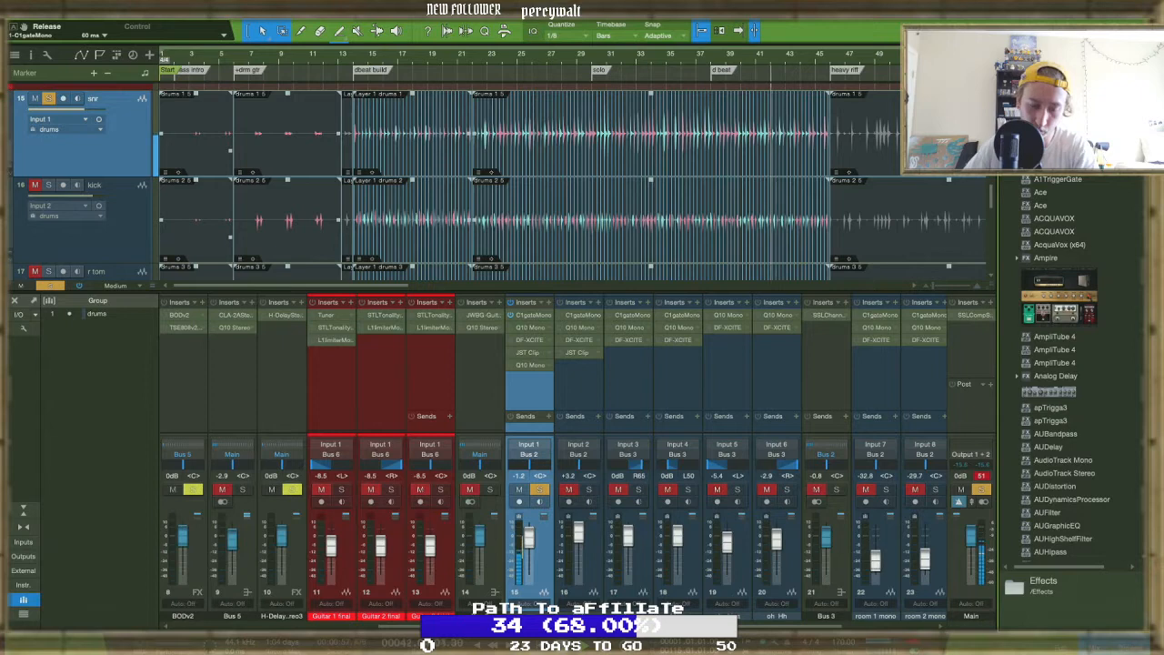
pyautogui.write('trigger')
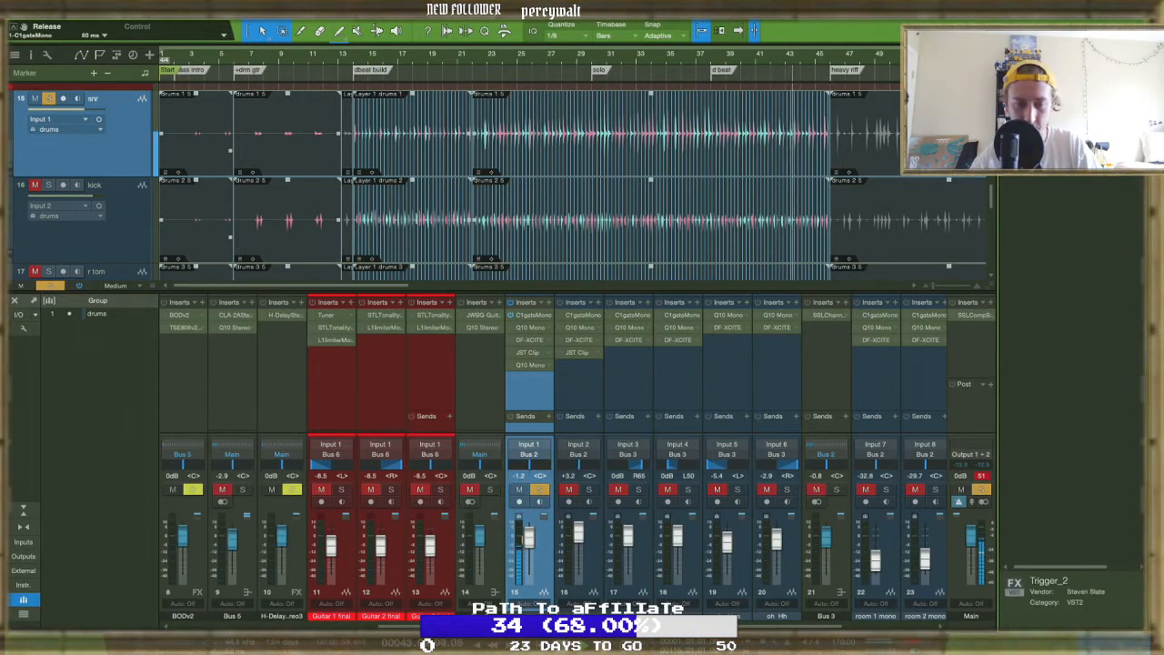
pyautogui.moveTo(712, 411); pyautogui.dragTo(524, 325)
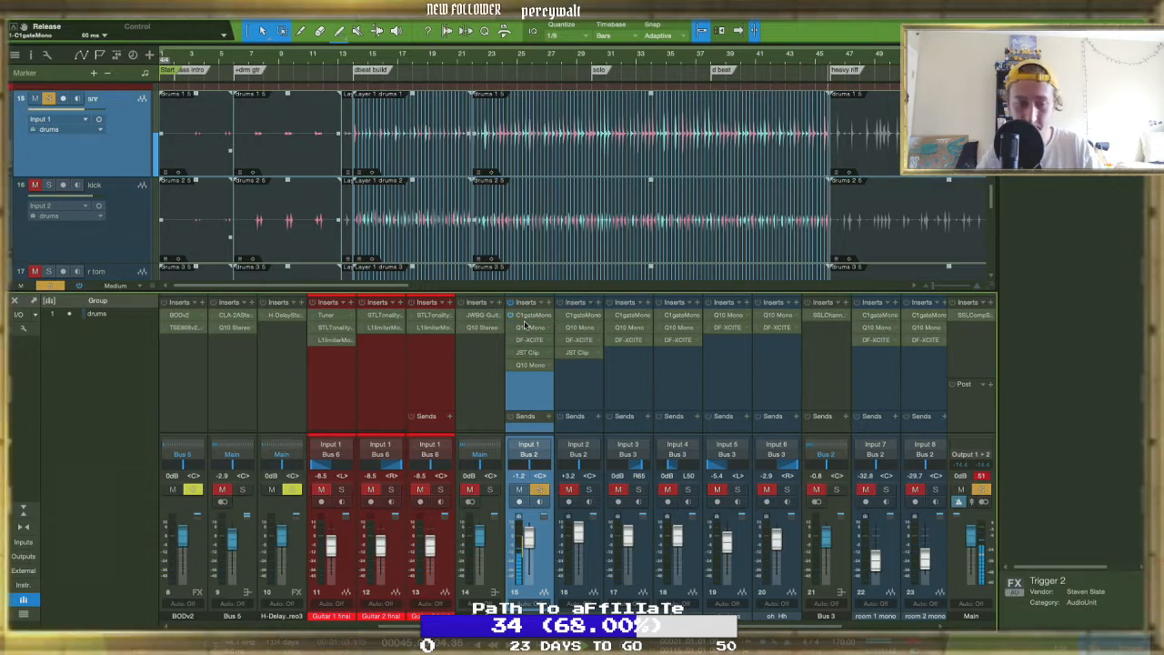
pyautogui.doubleClick(524, 326)
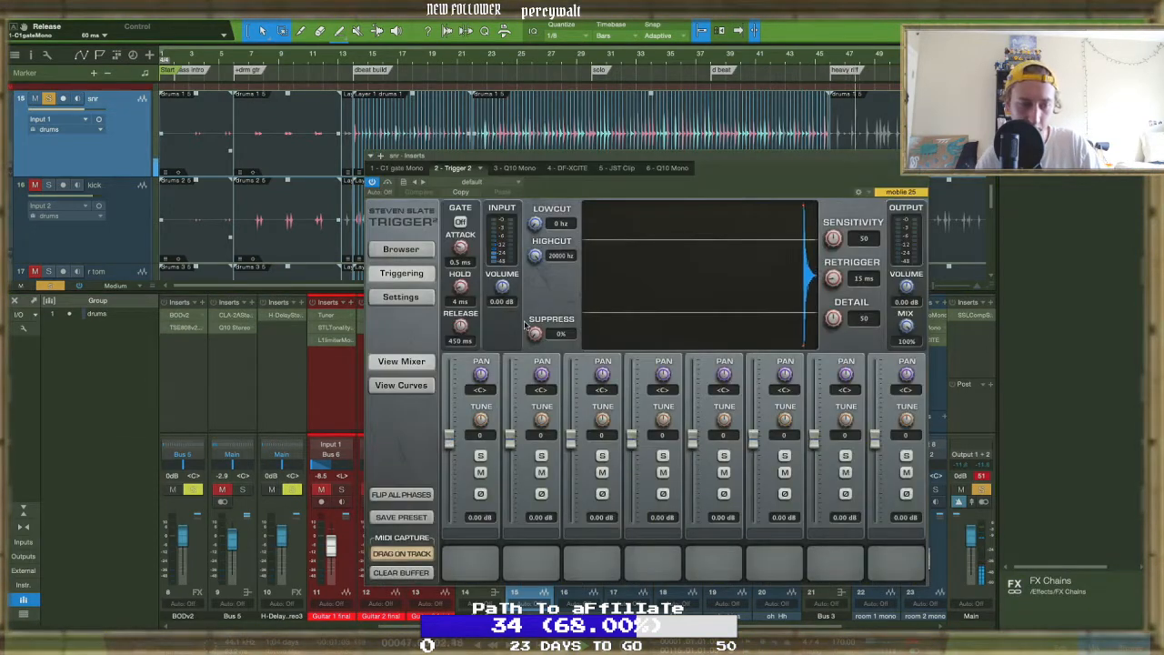
# Bypass the C1 gate and set Trigger 2's output Mix to 0% and Detail to 54 while replaying from the dbeat build
pyautogui.click(399, 169)
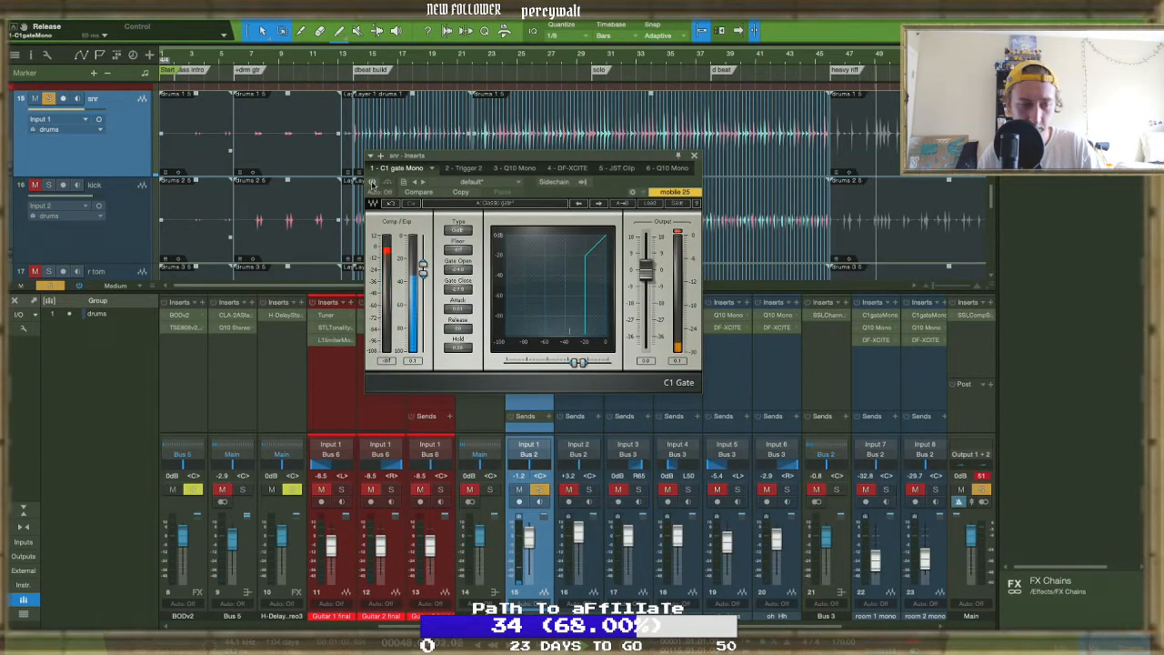
pyautogui.click(465, 169)
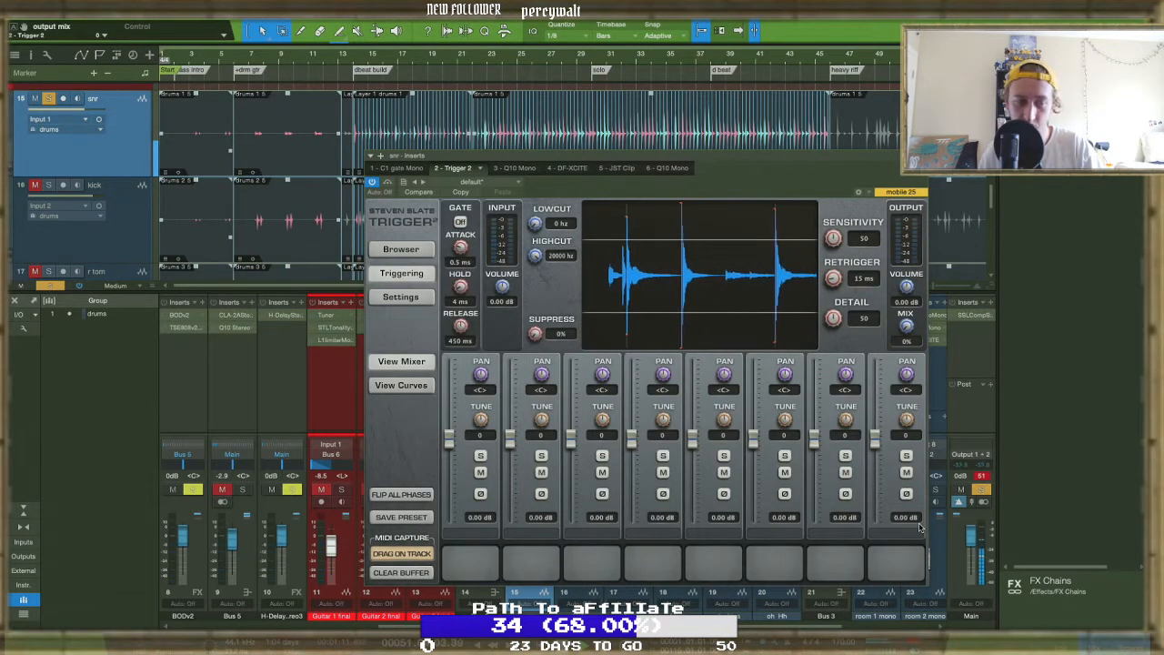
pyautogui.click(392, 56)
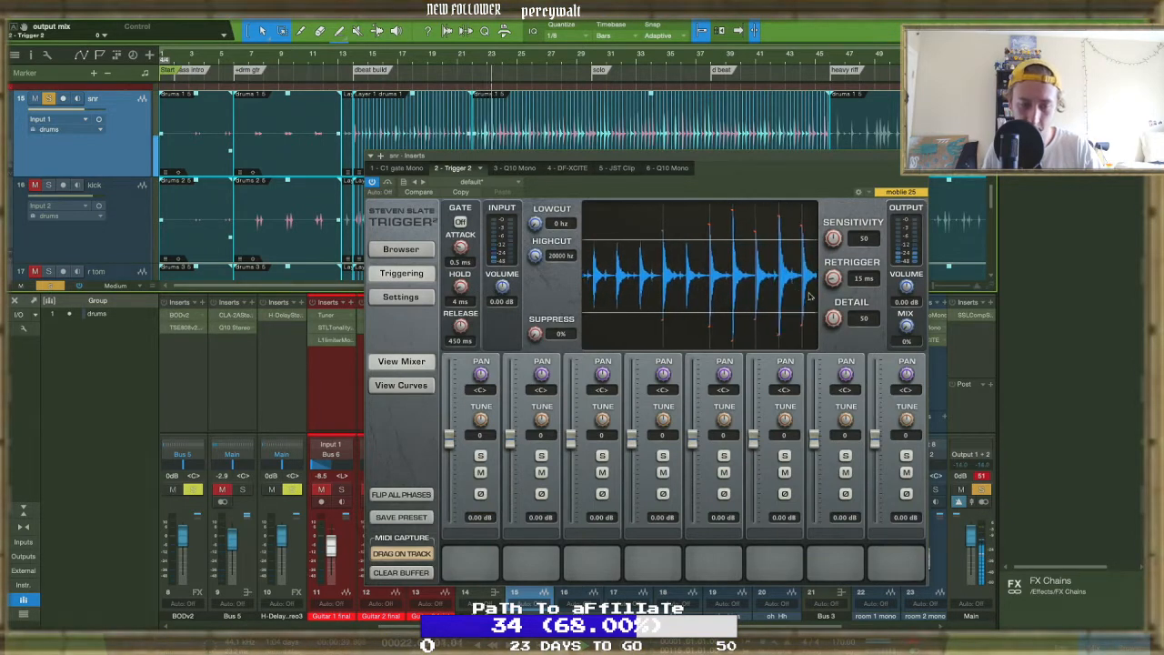
pyautogui.moveTo(834, 317); pyautogui.dragTo(835, 322)
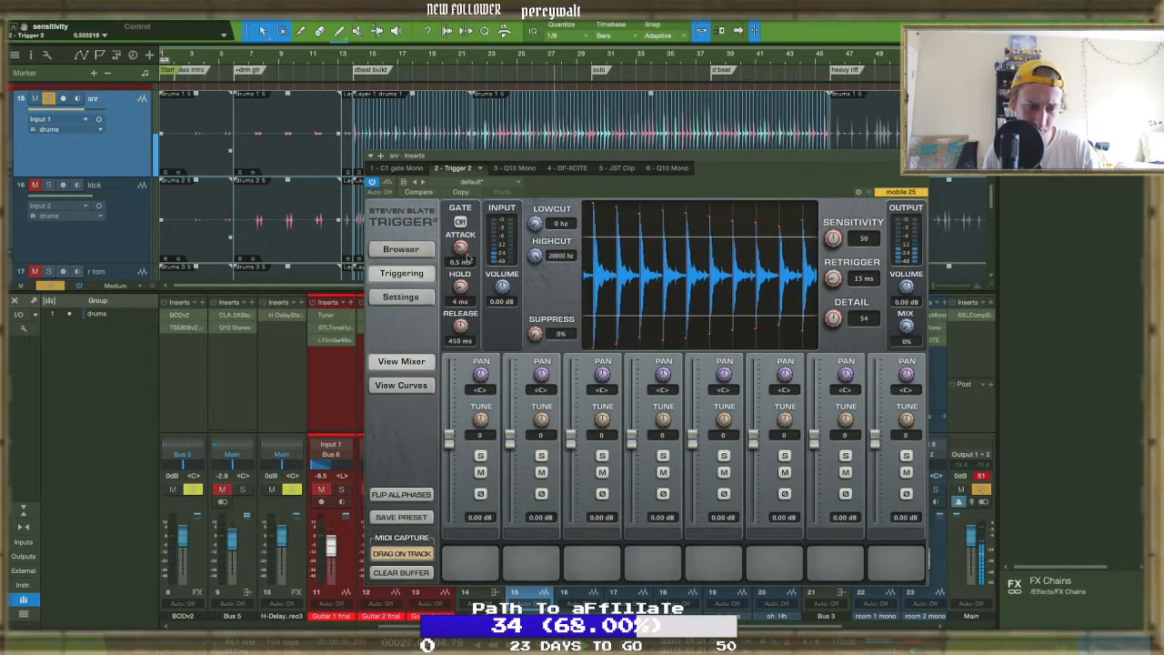
# Try higher and lower input volumes in Trigger 2 and reset the input volume to 0 dB
pyautogui.moveTo(512, 278); pyautogui.dragTo(499, 232)
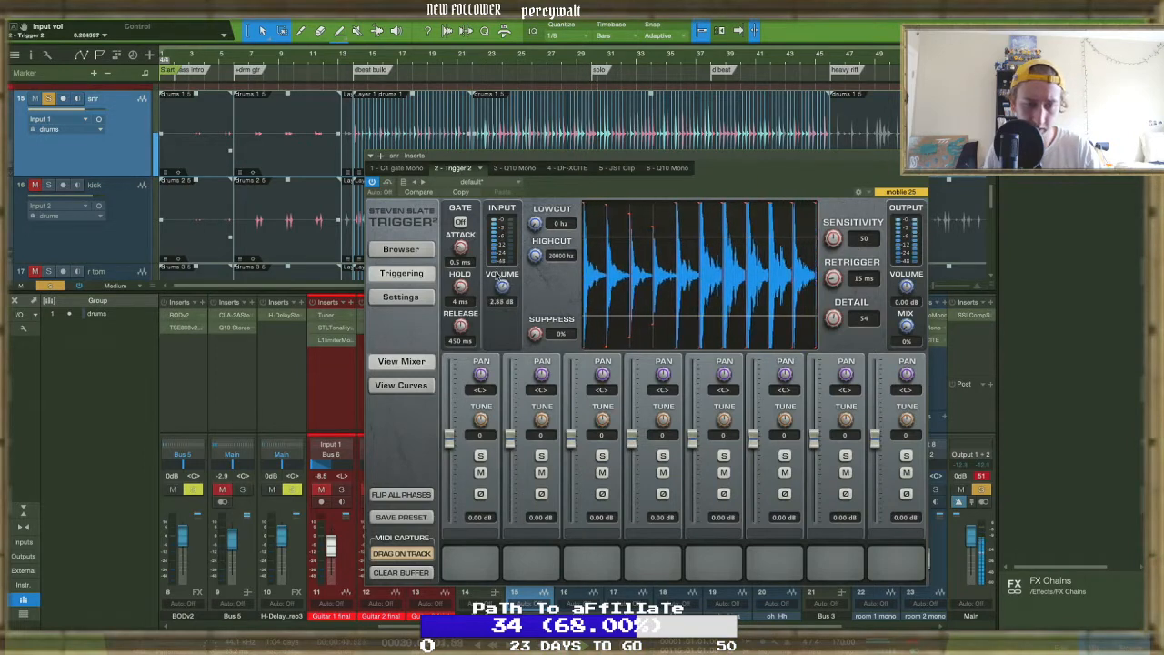
pyautogui.moveTo(497, 281); pyautogui.dragTo(501, 286)
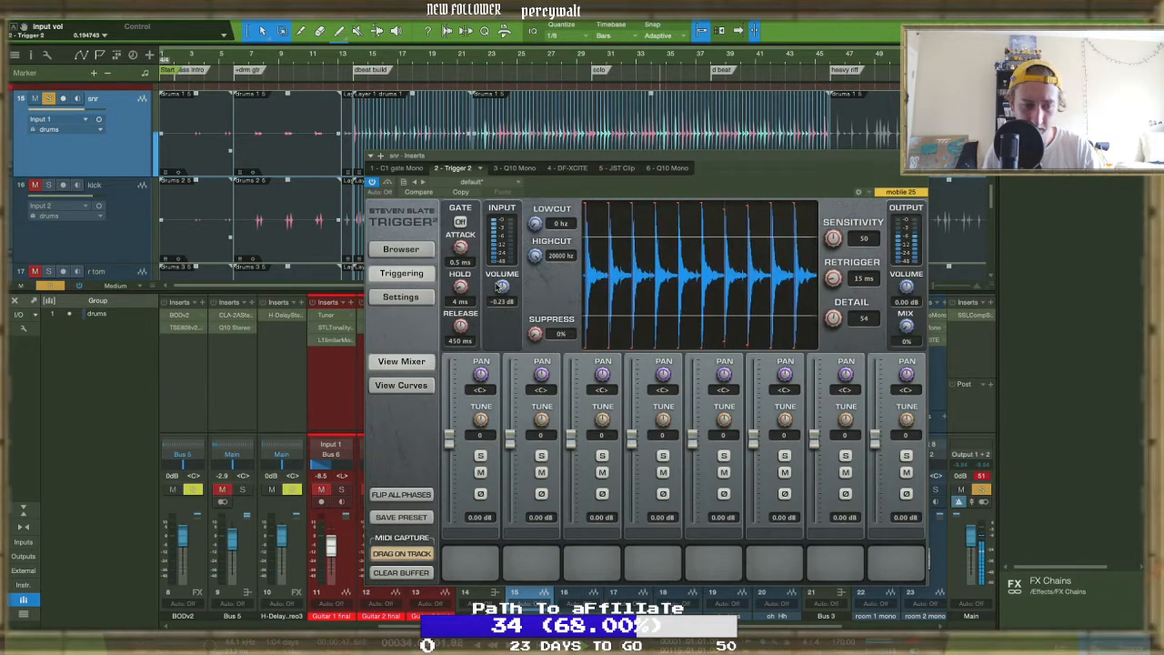
pyautogui.doubleClick(504, 302)
pyautogui.write('0')
pyautogui.press('Return')
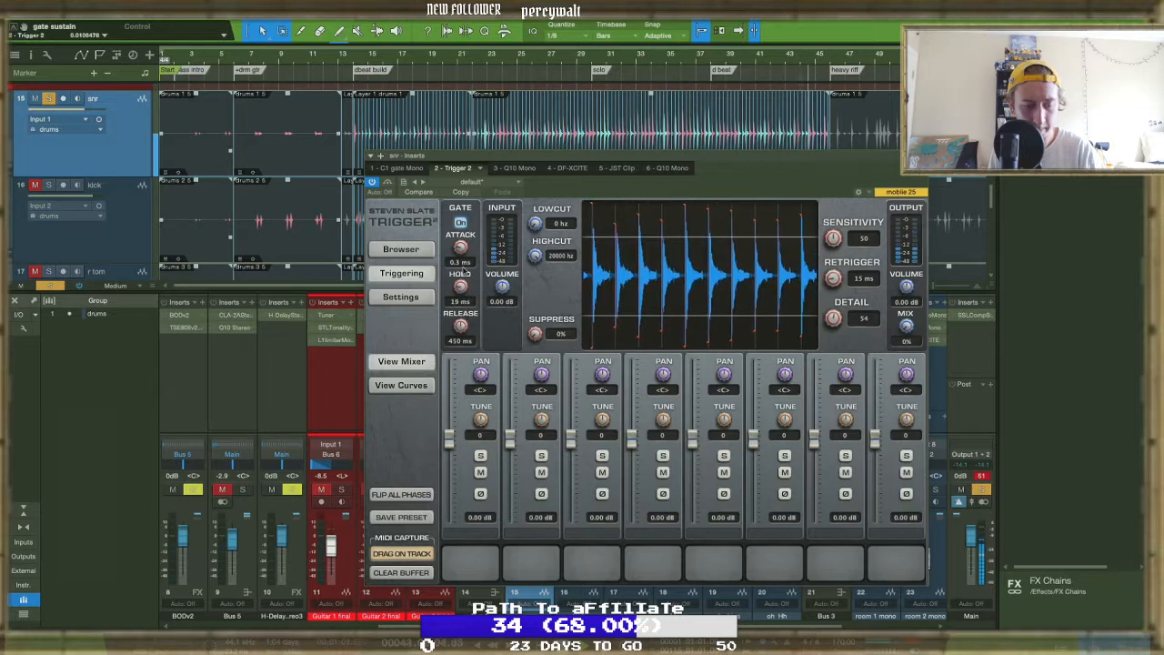
# Turn on Trigger 2's gate with a 0.3 ms Attack and 9 ms Hold, and replay the snare from the dbeat build section
pyautogui.moveTo(460, 215); pyautogui.dragTo(471, 346)
pyautogui.click(481, 62)
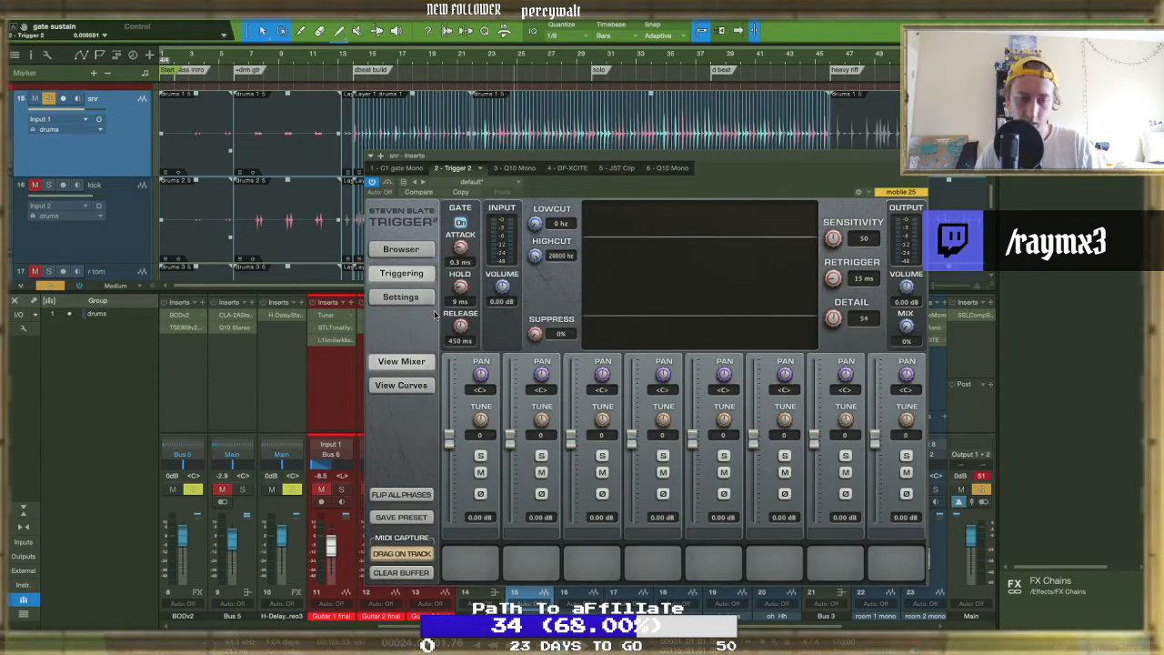
pyautogui.click(417, 71)
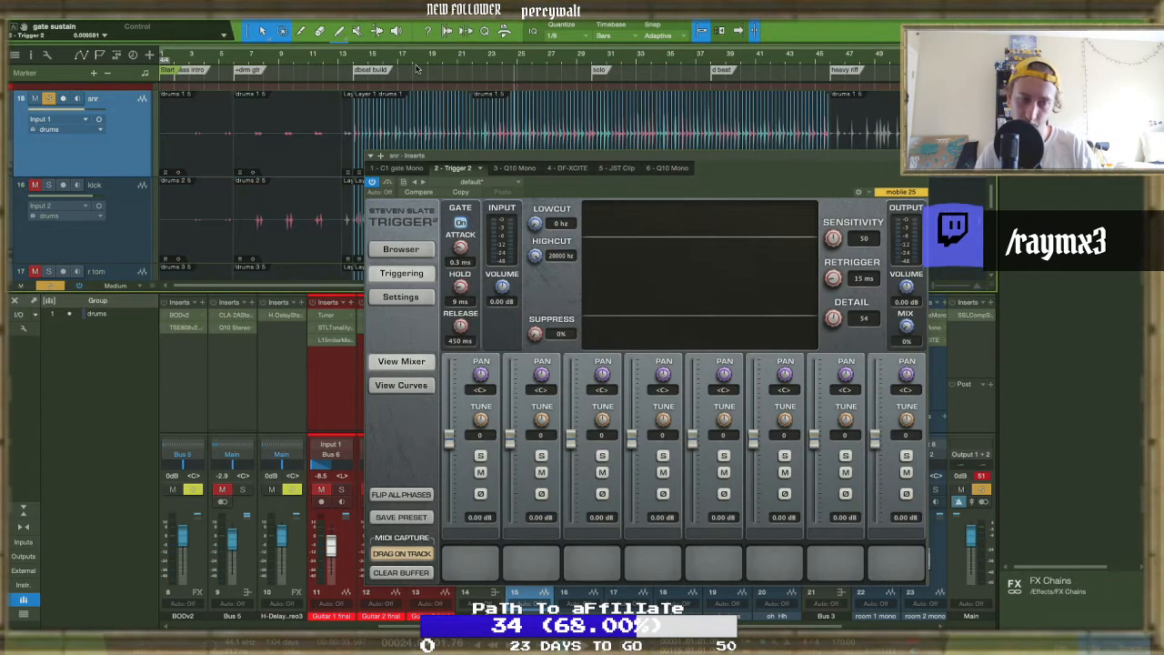
pyautogui.click(409, 64)
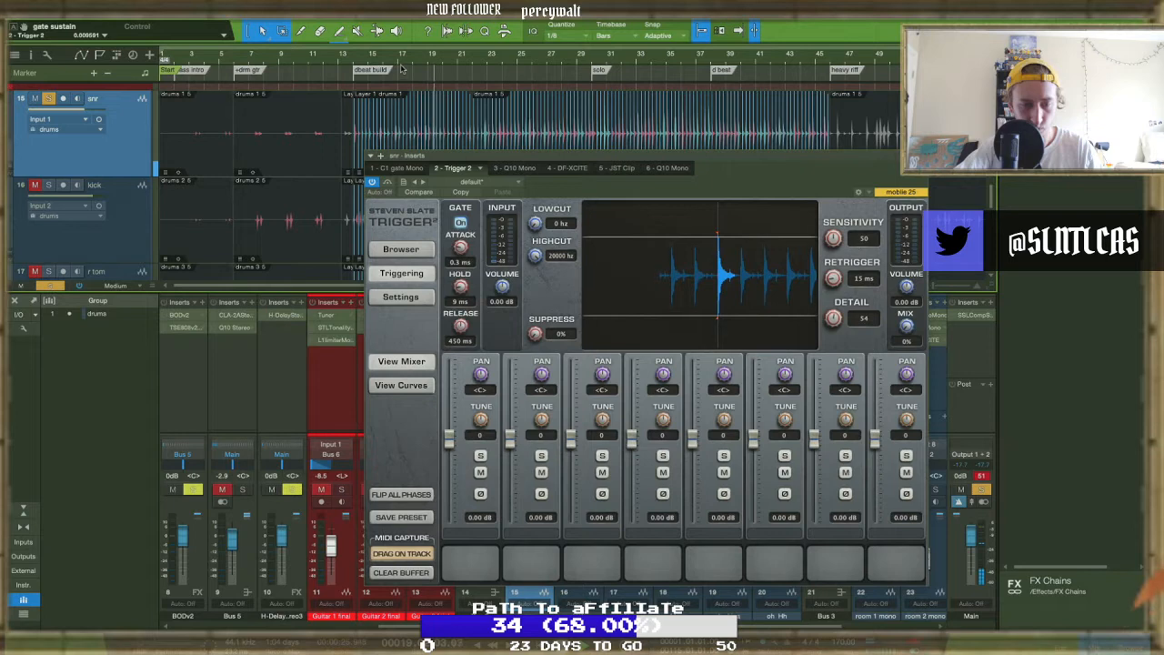
# Set Trigger 2's Sensitivity to 63, Retrigger to 0 ms and Detail to 26 on the snare
pyautogui.moveTo(829, 237); pyautogui.dragTo(829, 246)
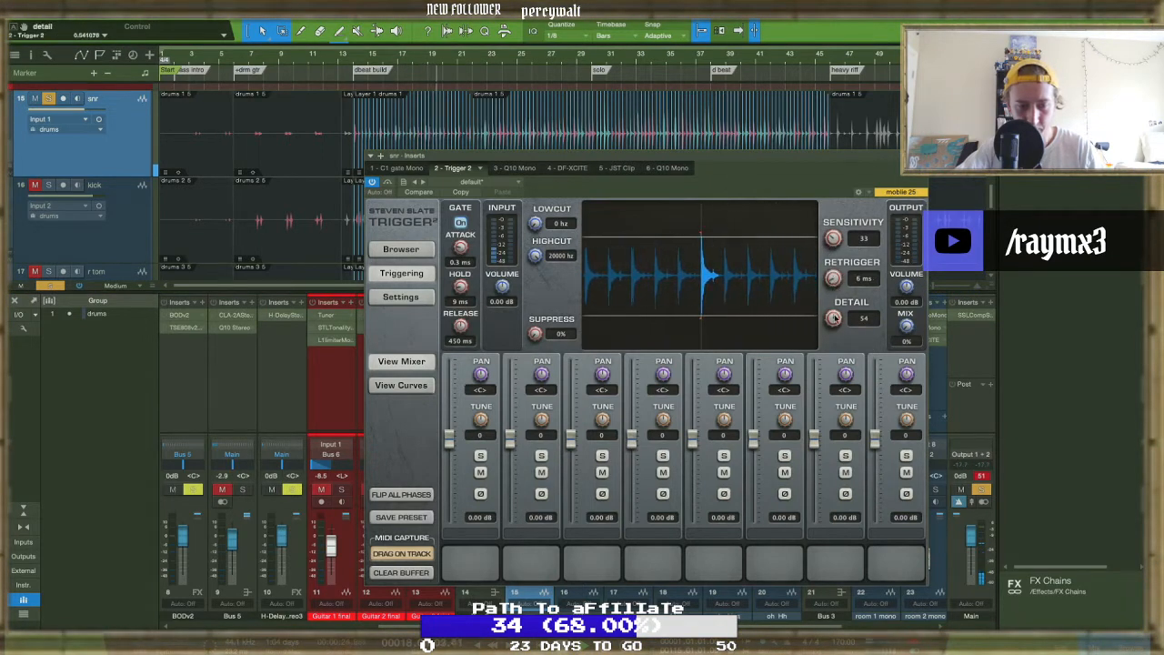
pyautogui.moveTo(829, 346); pyautogui.dragTo(829, 355)
pyautogui.moveTo(832, 280); pyautogui.dragTo(831, 333)
pyautogui.moveTo(833, 247); pyautogui.dragTo(832, 238)
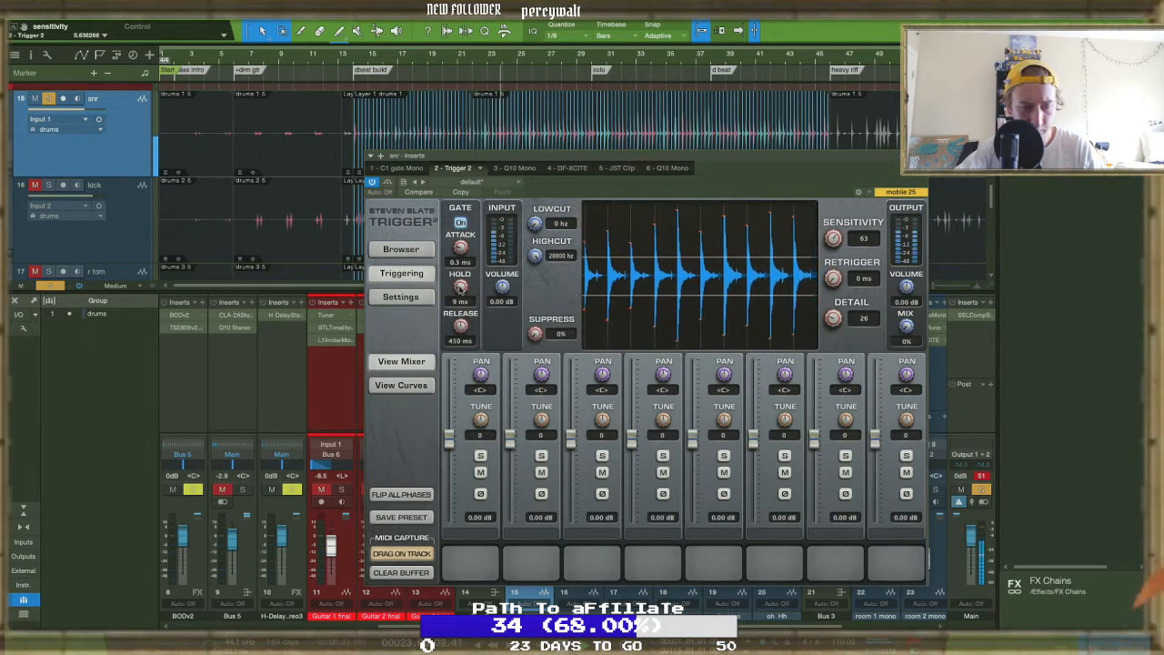
# Set Trigger 2's gate Hold to 7 ms and Release to 282 ms, trying shorter and longer times during playback
pyautogui.moveTo(460, 289); pyautogui.dragTo(457, 291)
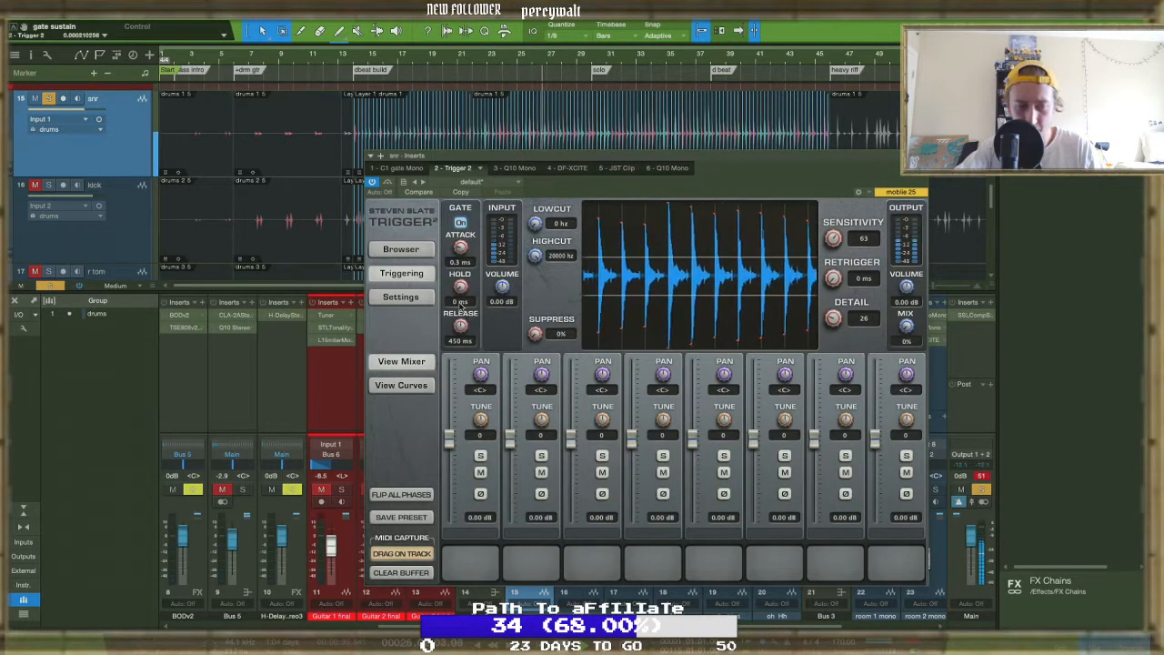
pyautogui.moveTo(460, 308); pyautogui.dragTo(458, 307)
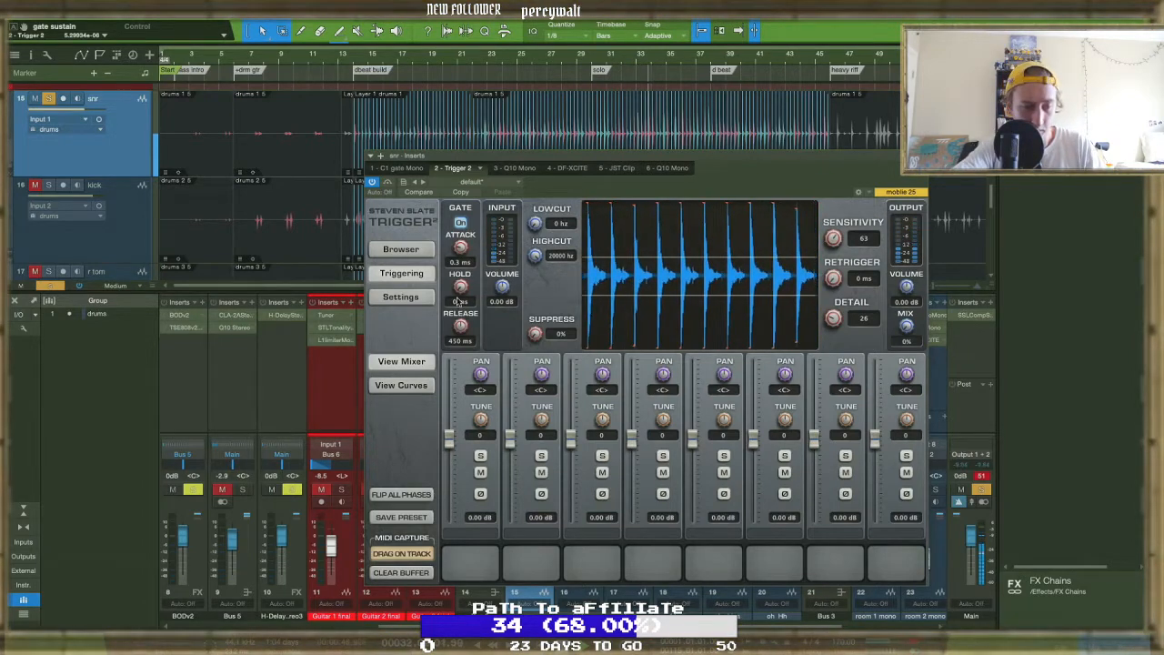
pyautogui.moveTo(461, 289); pyautogui.dragTo(431, 272)
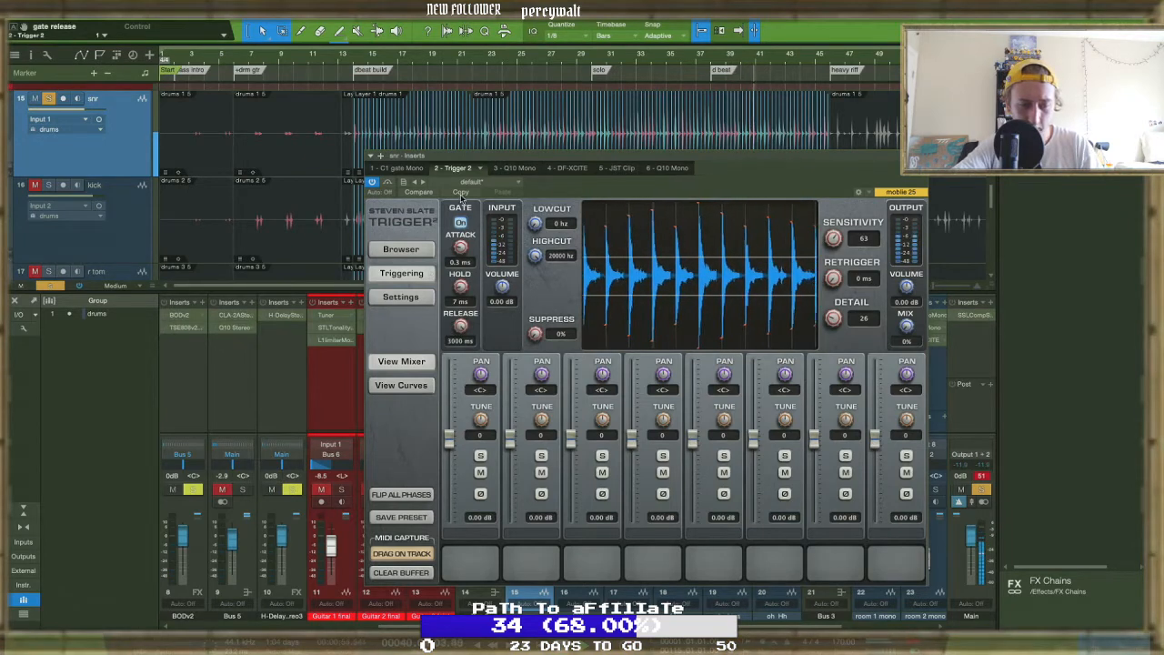
pyautogui.moveTo(460, 325); pyautogui.dragTo(461, 349)
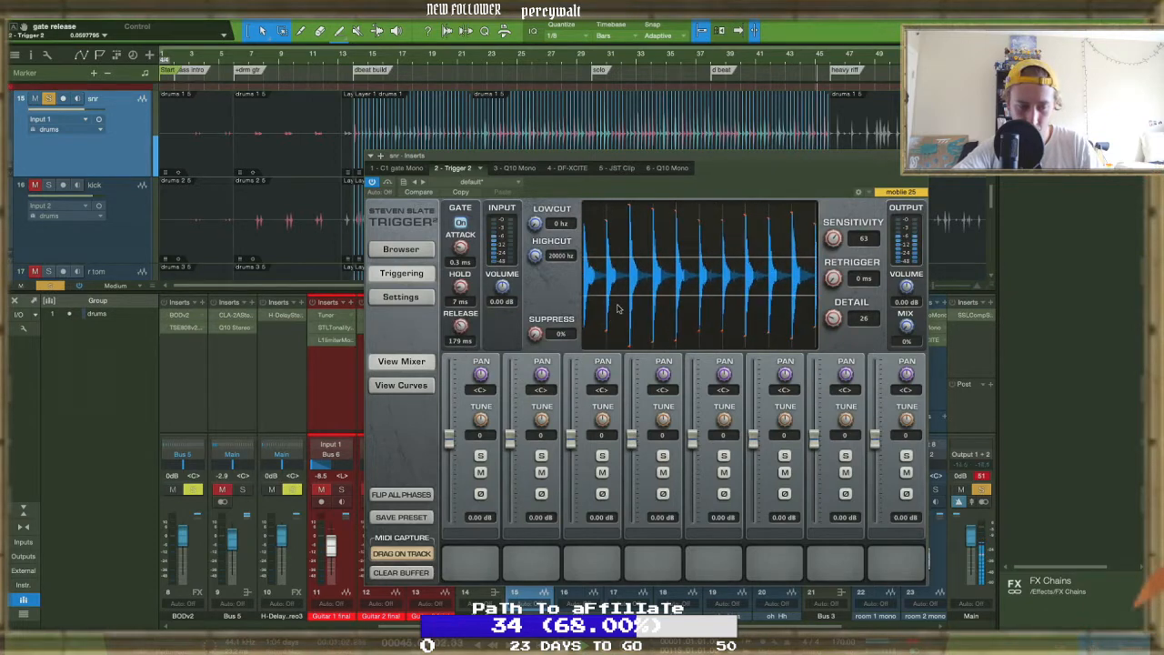
pyautogui.moveTo(460, 330); pyautogui.dragTo(460, 326)
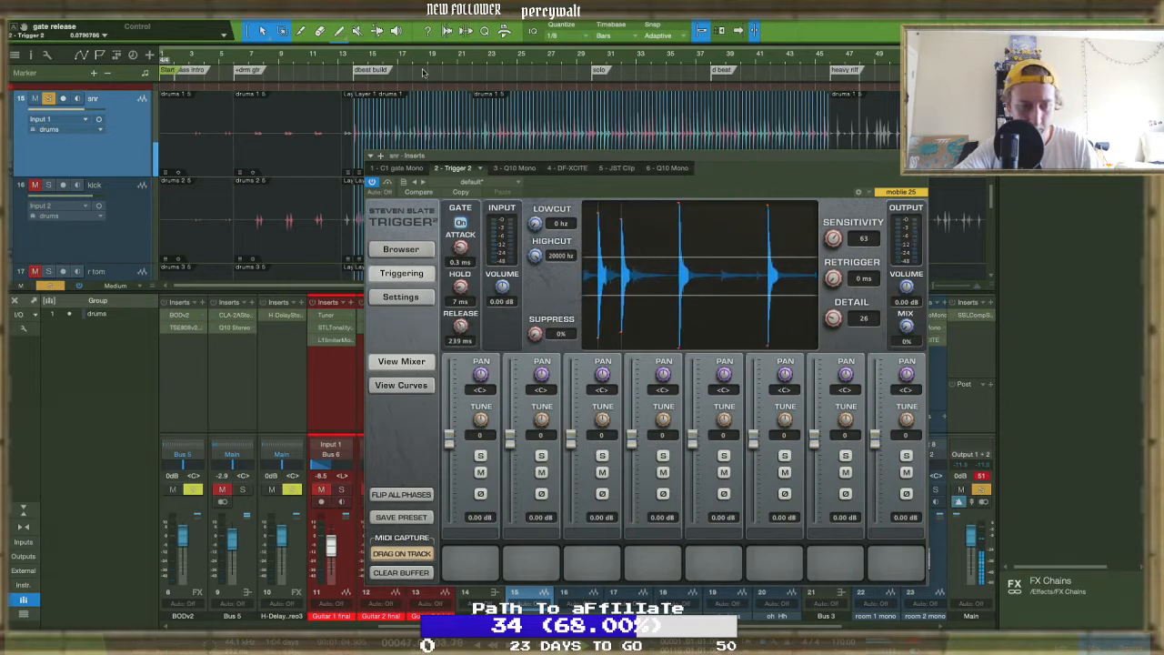
pyautogui.moveTo(461, 329); pyautogui.dragTo(461, 322)
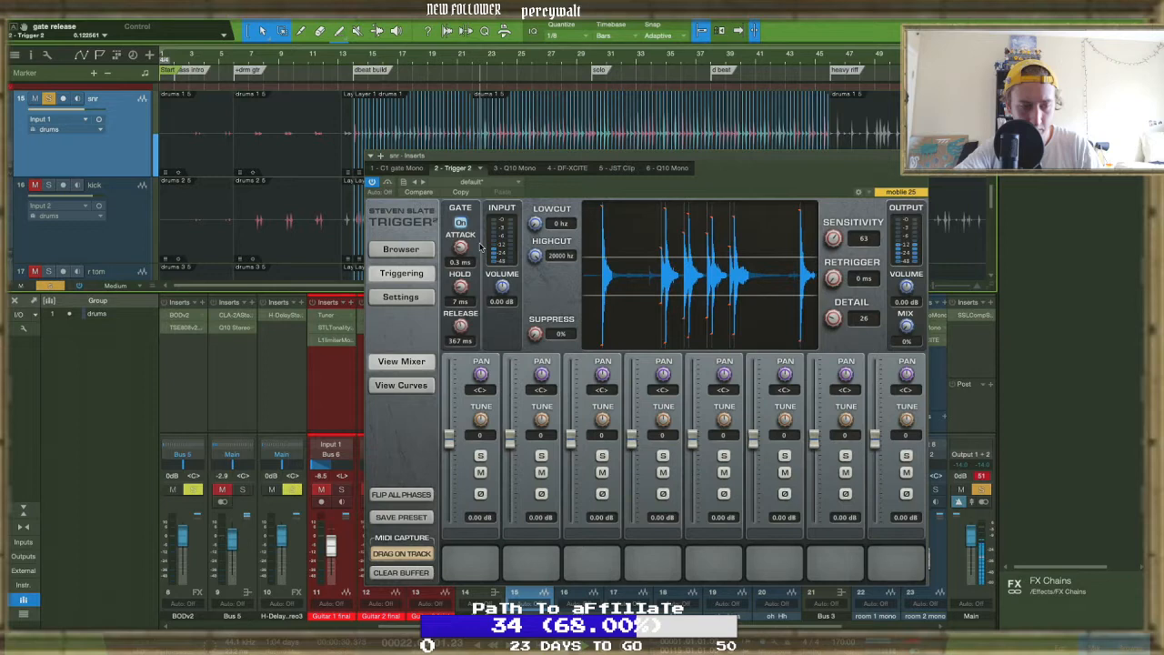
pyautogui.moveTo(459, 323); pyautogui.dragTo(463, 333)
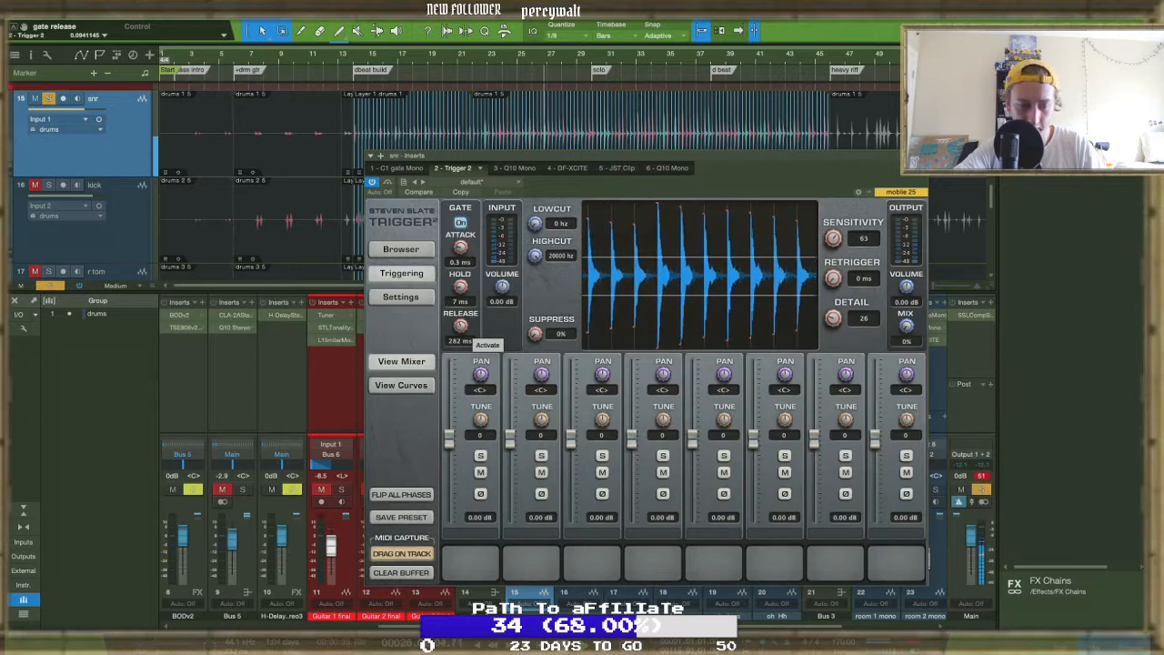
# Close the Trigger 2 window, remove the C1 gate from the snr channel and replay the snare from the dbeat build section
pyautogui.click(921, 155)
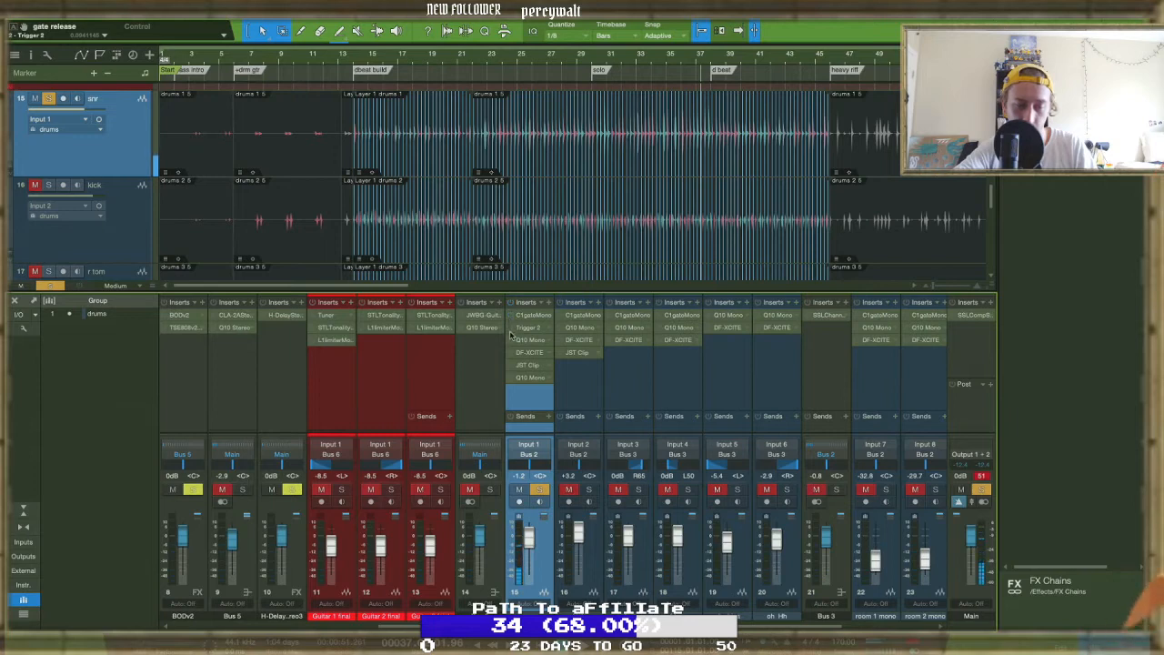
pyautogui.rightClick(547, 330)
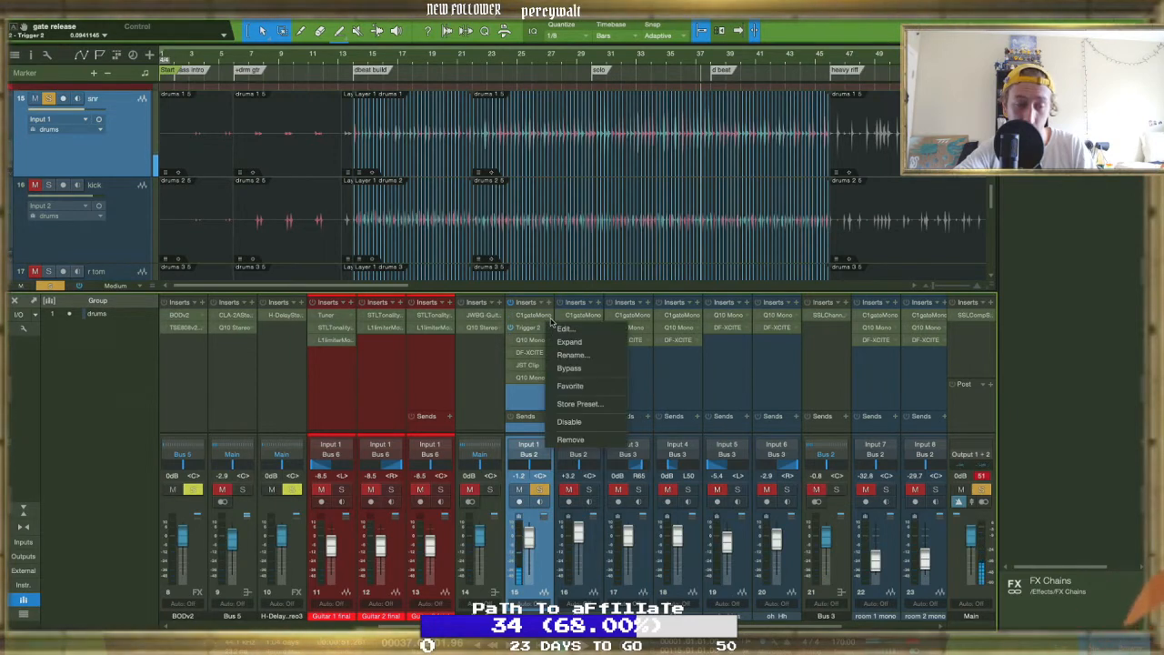
pyautogui.click(570, 441)
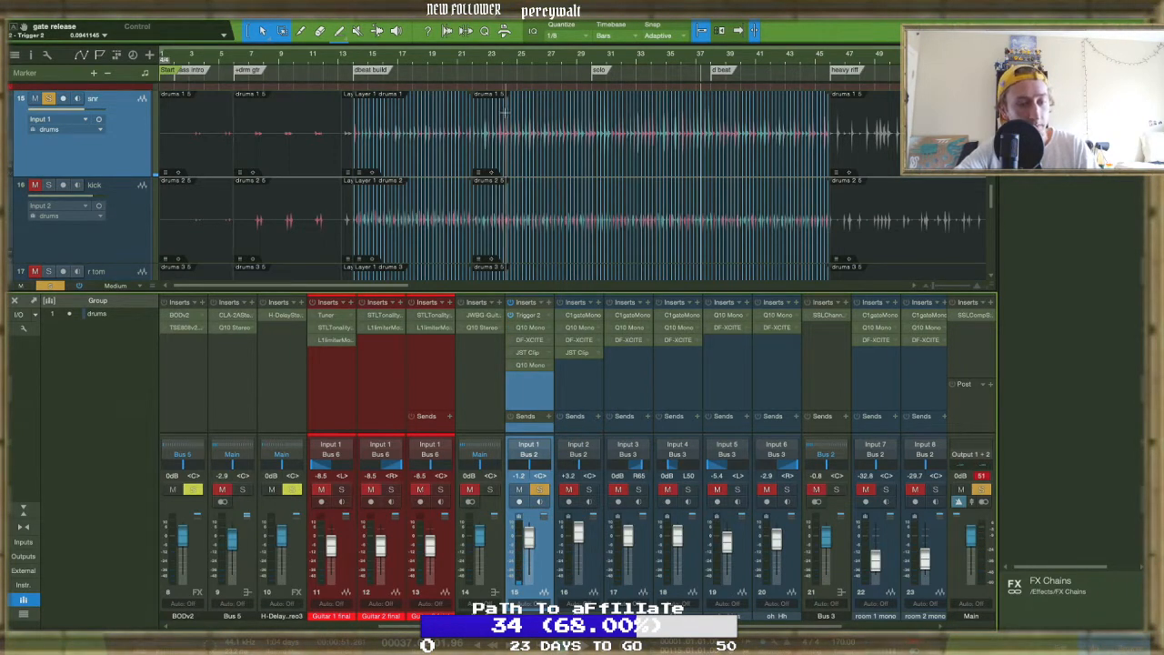
pyautogui.click(462, 67)
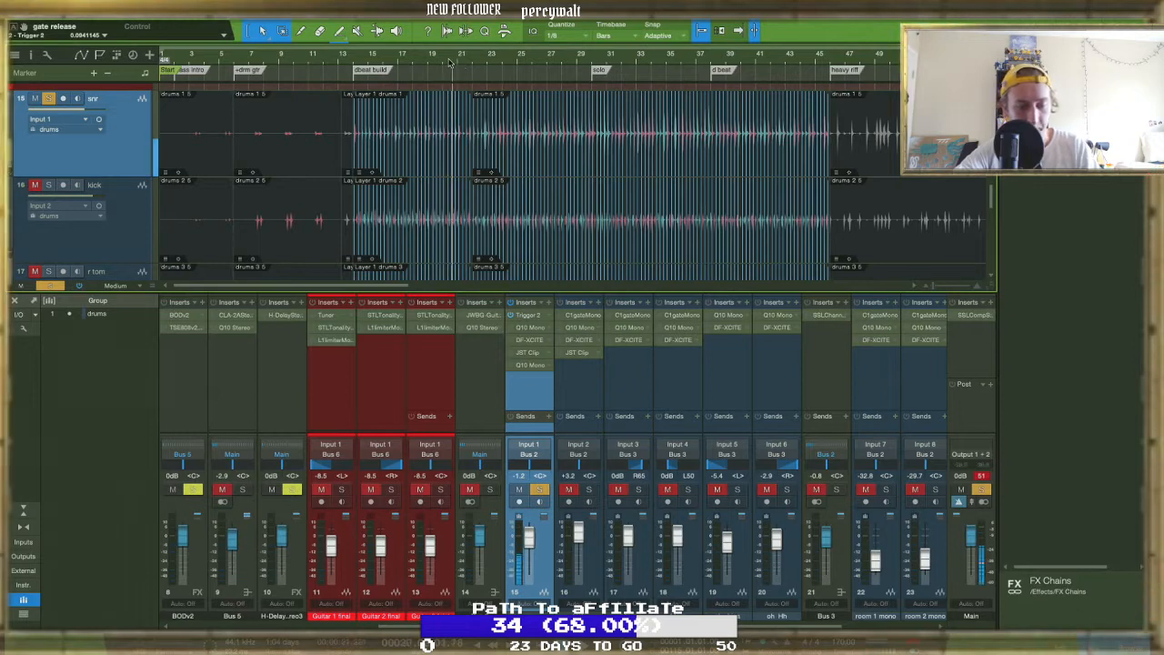
# In the snr channel's first Q10, set band 10 to -2.4 dB, band 6 to 6.5 dB and band 8 to 6.7 dB at 1278 Hz
pyautogui.click(526, 329)
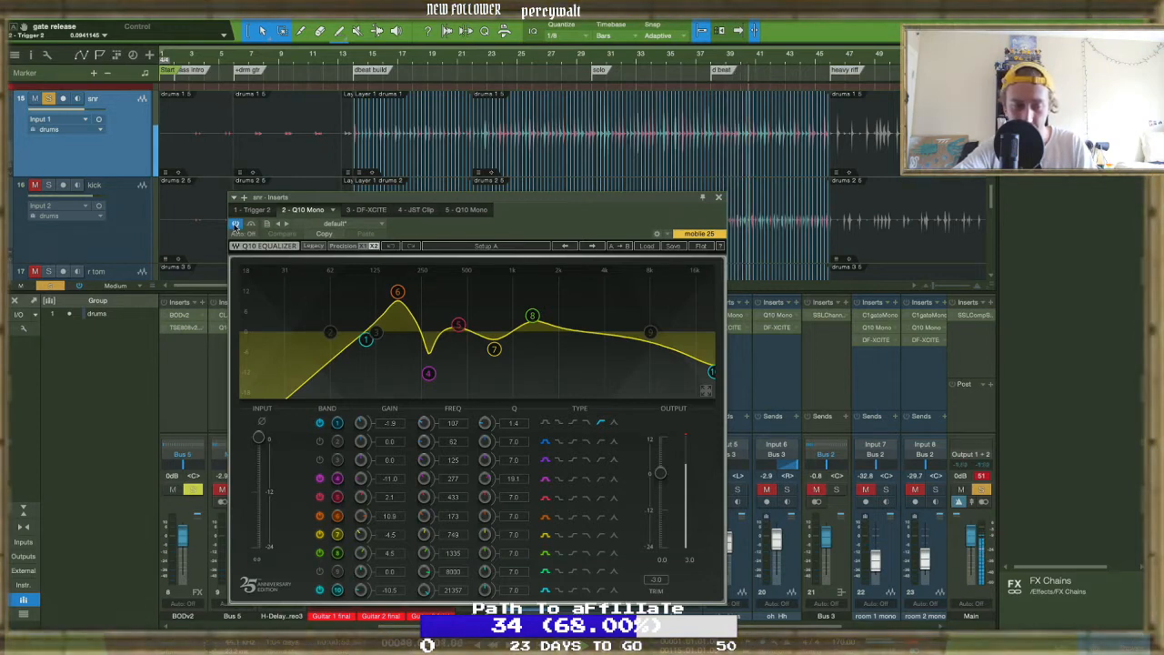
pyautogui.moveTo(712, 374); pyautogui.dragTo(712, 340)
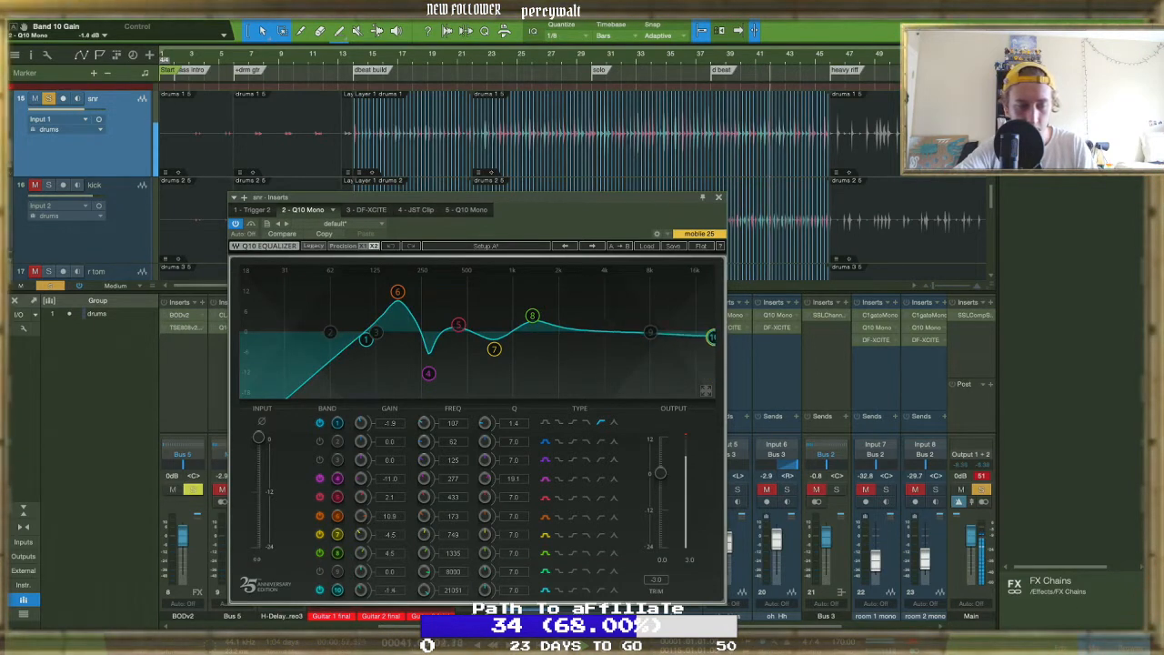
pyautogui.moveTo(397, 311); pyautogui.dragTo(399, 309)
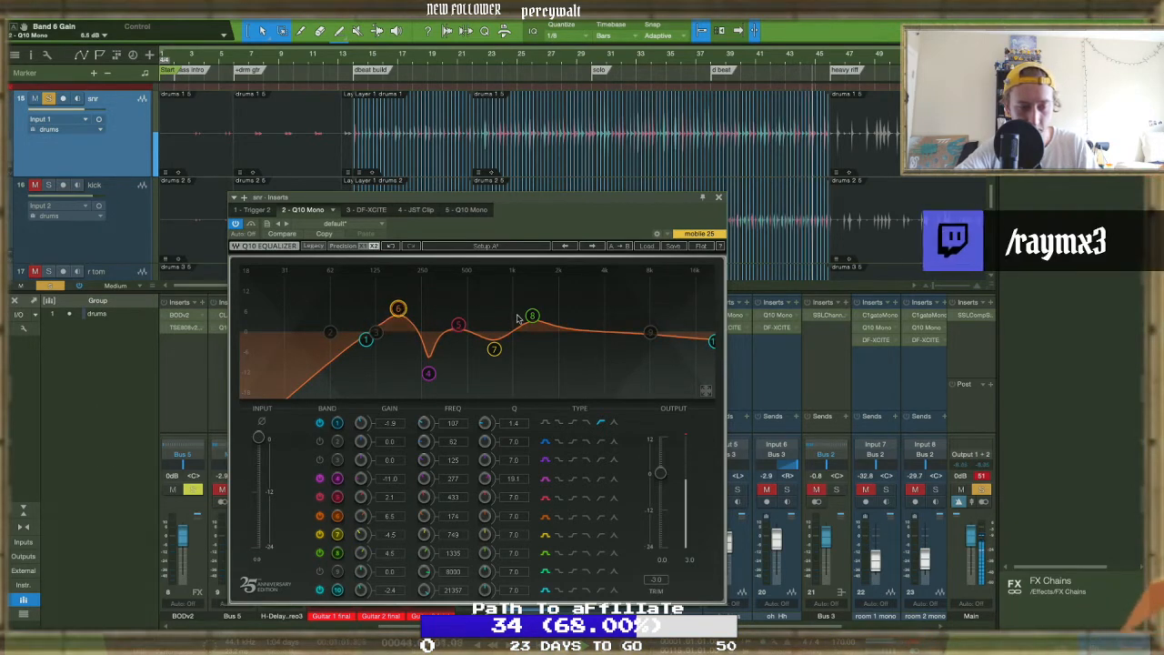
pyautogui.moveTo(532, 315)
pyautogui.mouseDown()
pyautogui.moveTo(533, 294)
pyautogui.moveTo(476, 304)
pyautogui.moveTo(527, 297)
pyautogui.mouseUp()
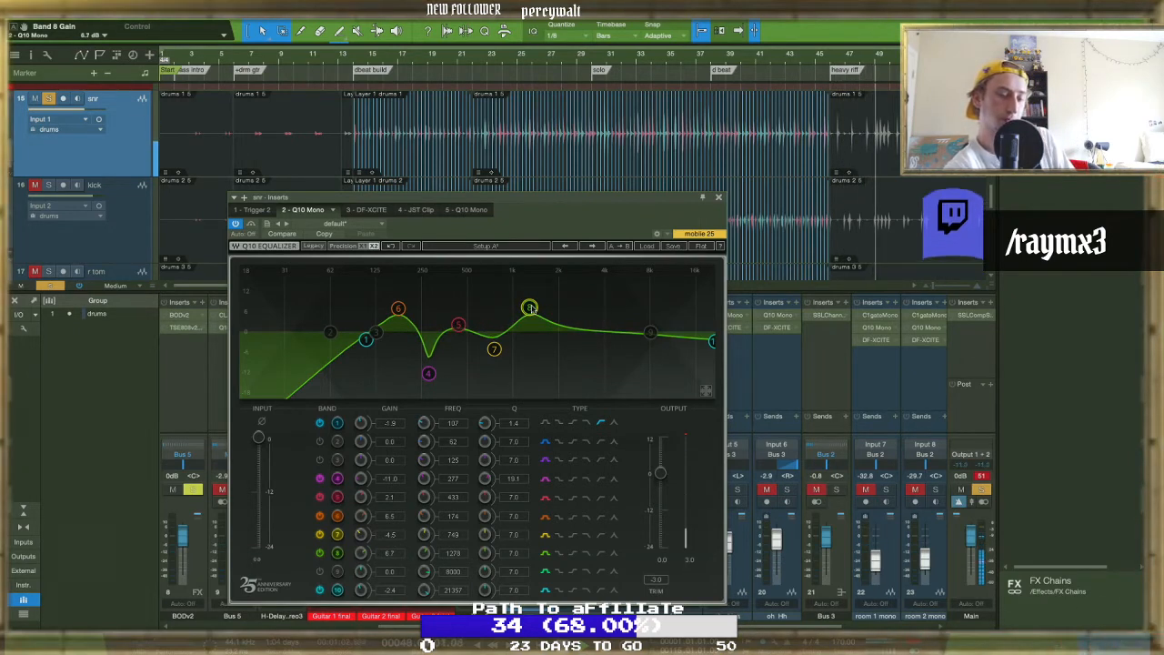
# Sweep a narrow boost on Q10 band 5 during playback, then make it a -4.7 dB cut at 375 Hz with Q 19.6
pyautogui.click(407, 58)
pyautogui.moveTo(459, 324); pyautogui.dragTo(458, 287)
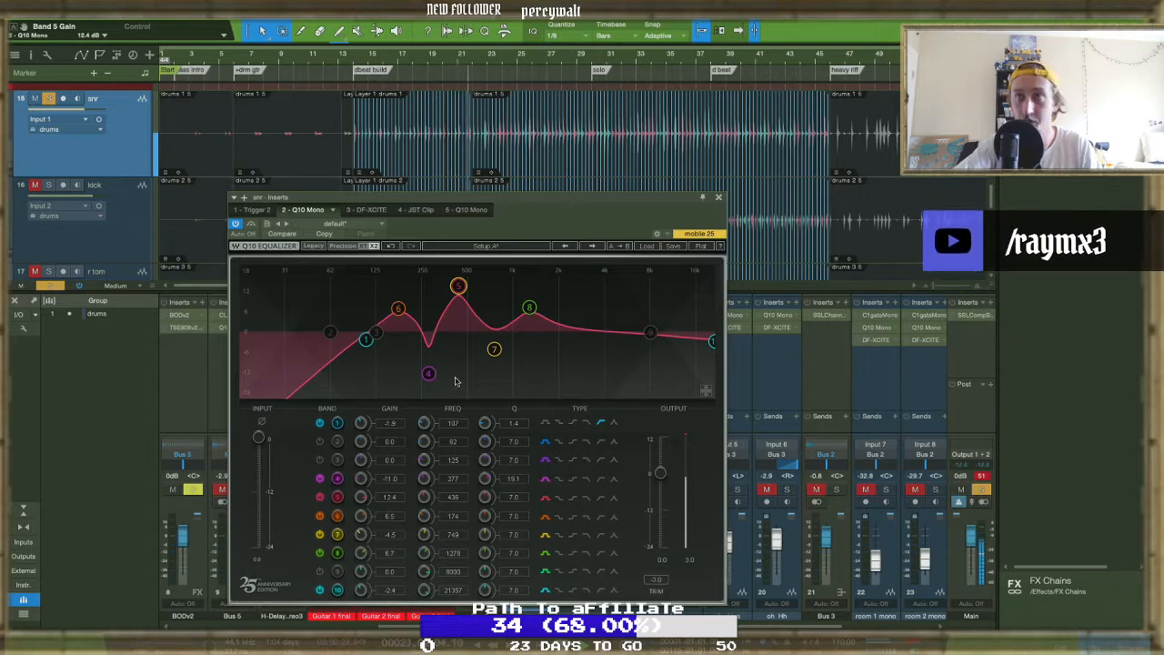
pyautogui.moveTo(509, 234); pyautogui.dragTo(510, 146)
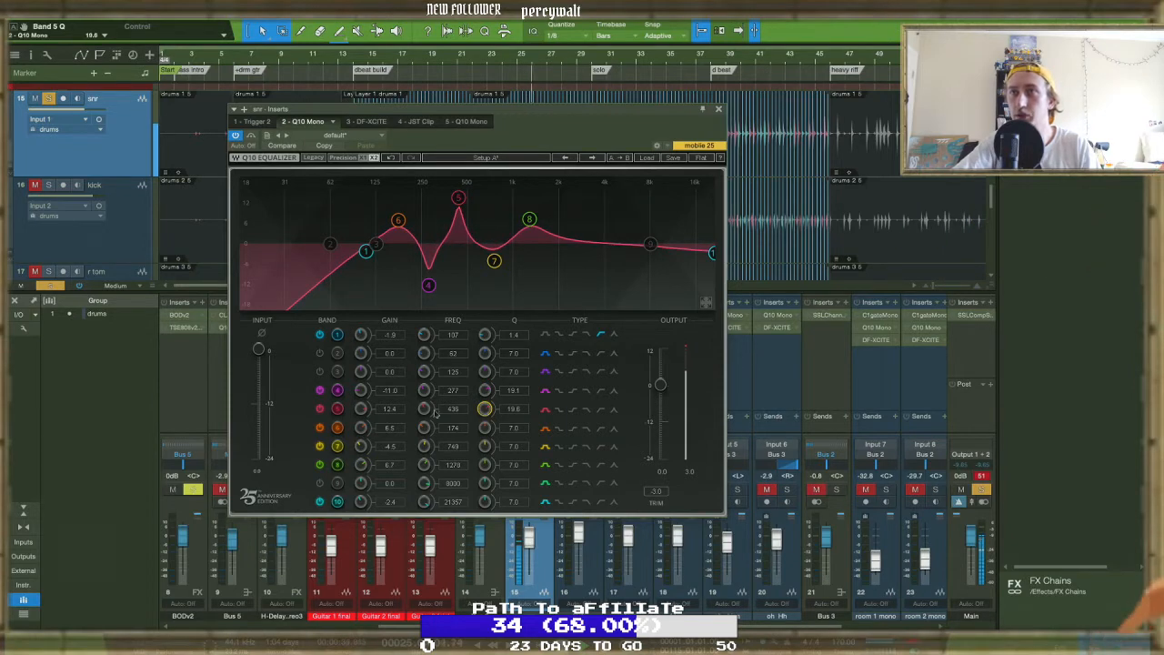
pyautogui.moveTo(424, 409)
pyautogui.mouseDown()
pyautogui.moveTo(424, 437)
pyautogui.moveTo(424, 406)
pyautogui.mouseUp()
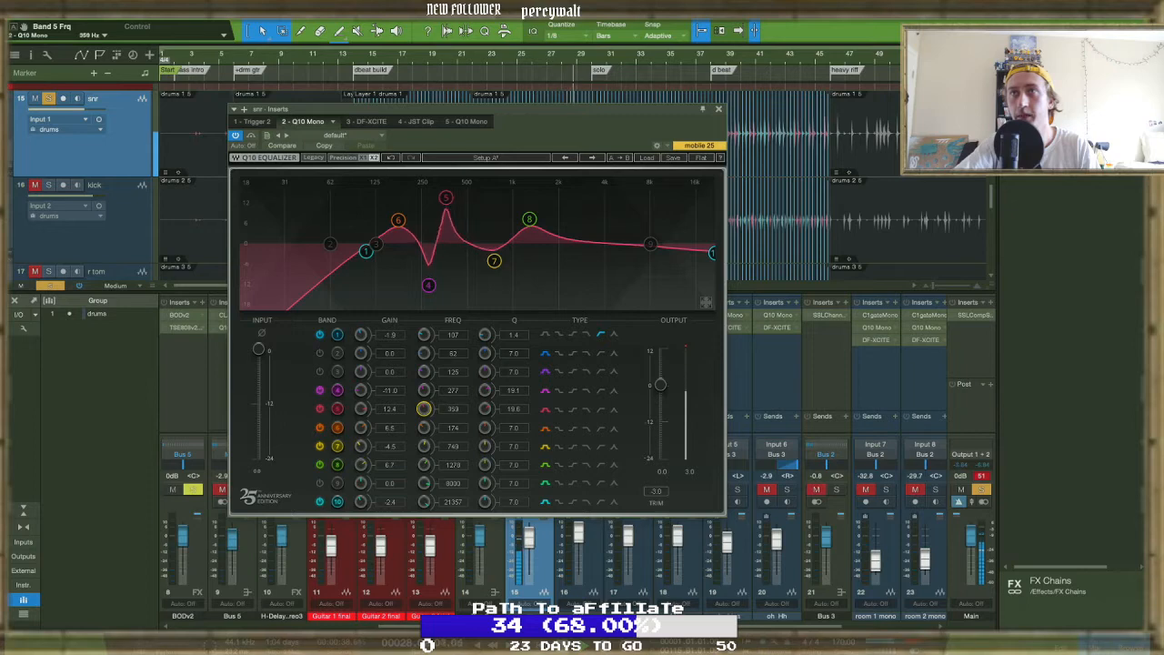
pyautogui.moveTo(361, 409); pyautogui.dragTo(361, 443)
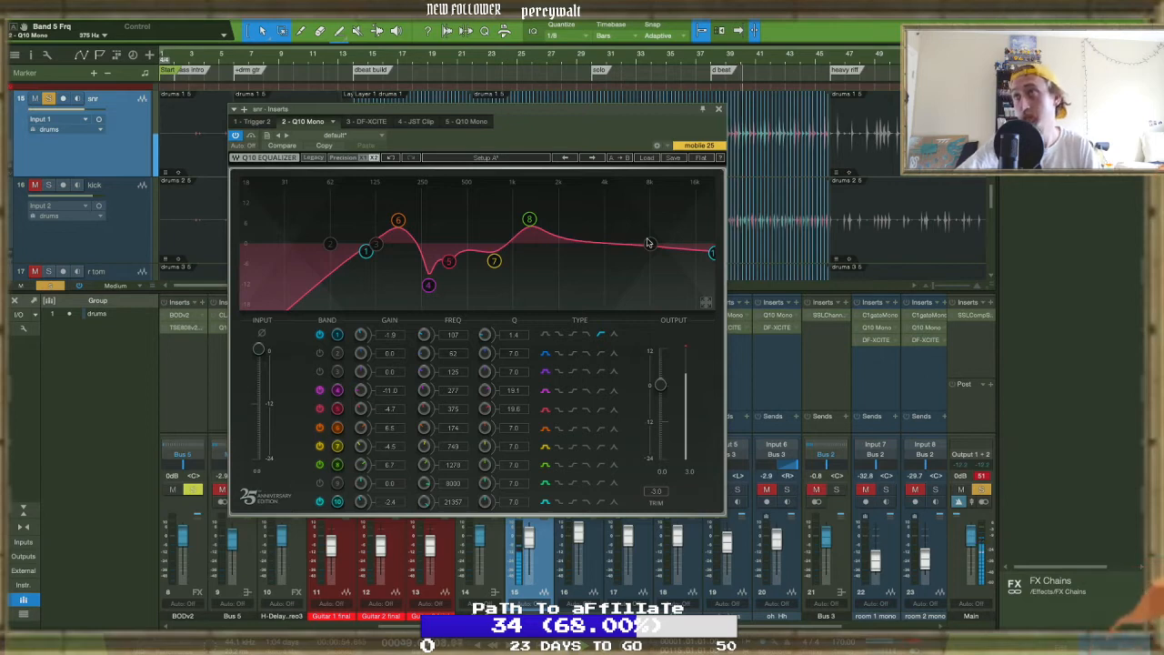
# Sweep Q10 band 9, set it to a -5.9 dB cut at 2520 Hz with Q 29.4, and lower band 6 to 4.8 dB
pyautogui.moveTo(647, 243); pyautogui.dragTo(610, 218)
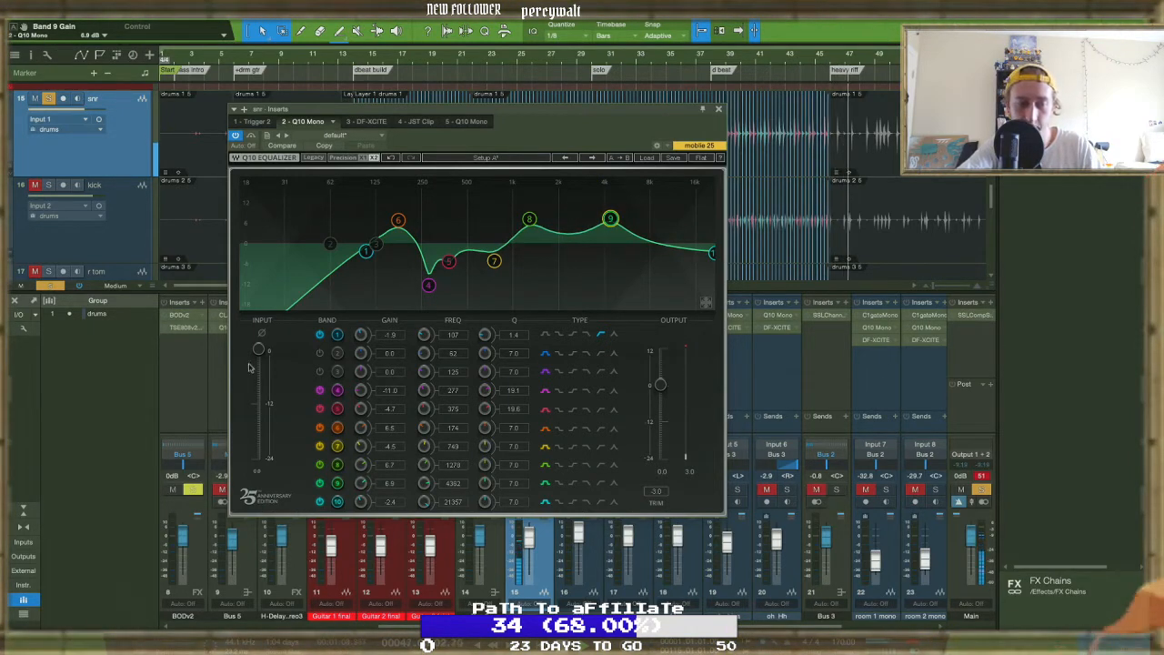
pyautogui.moveTo(1105, 23)
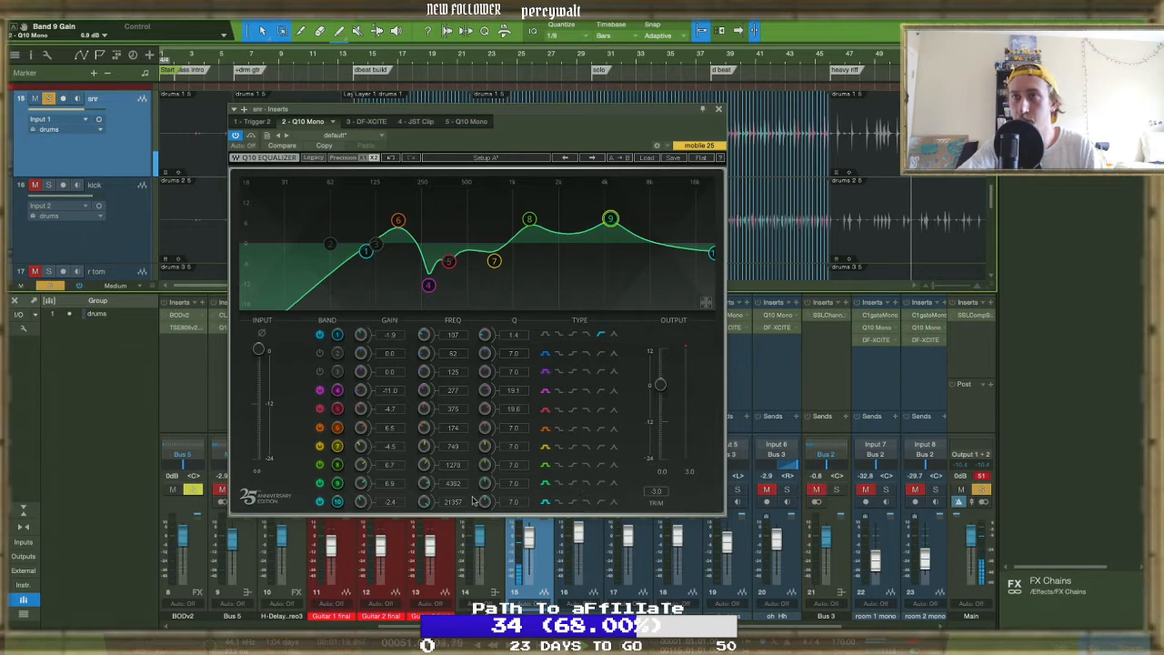
pyautogui.moveTo(482, 488); pyautogui.dragTo(482, 459)
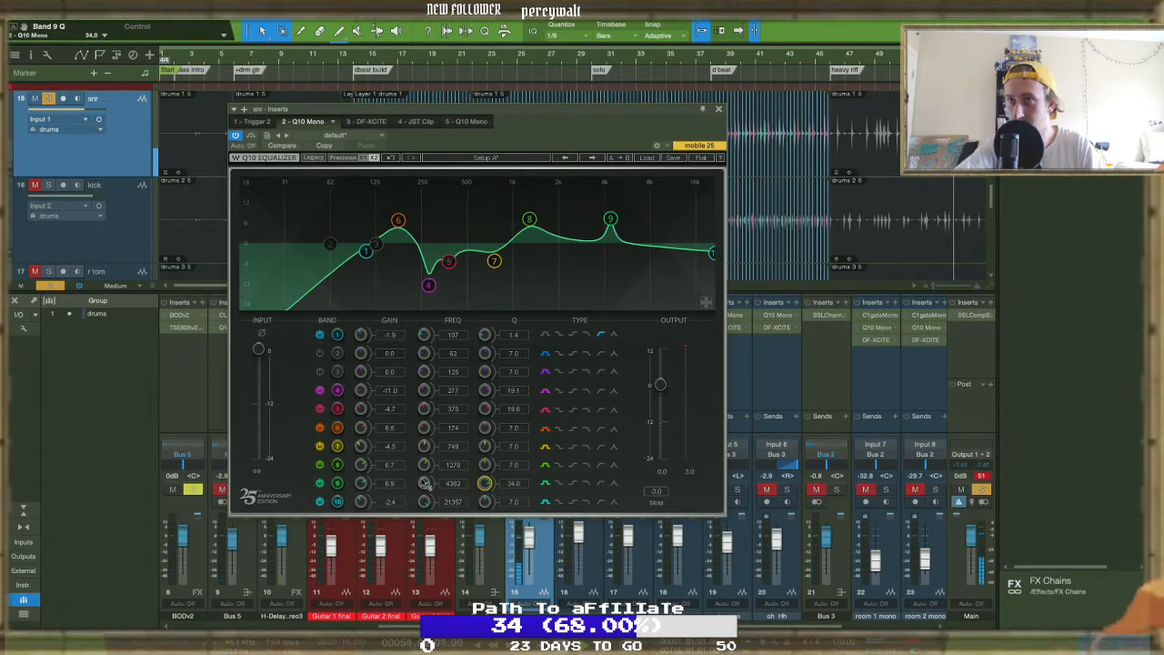
pyautogui.moveTo(496, 486); pyautogui.dragTo(489, 491)
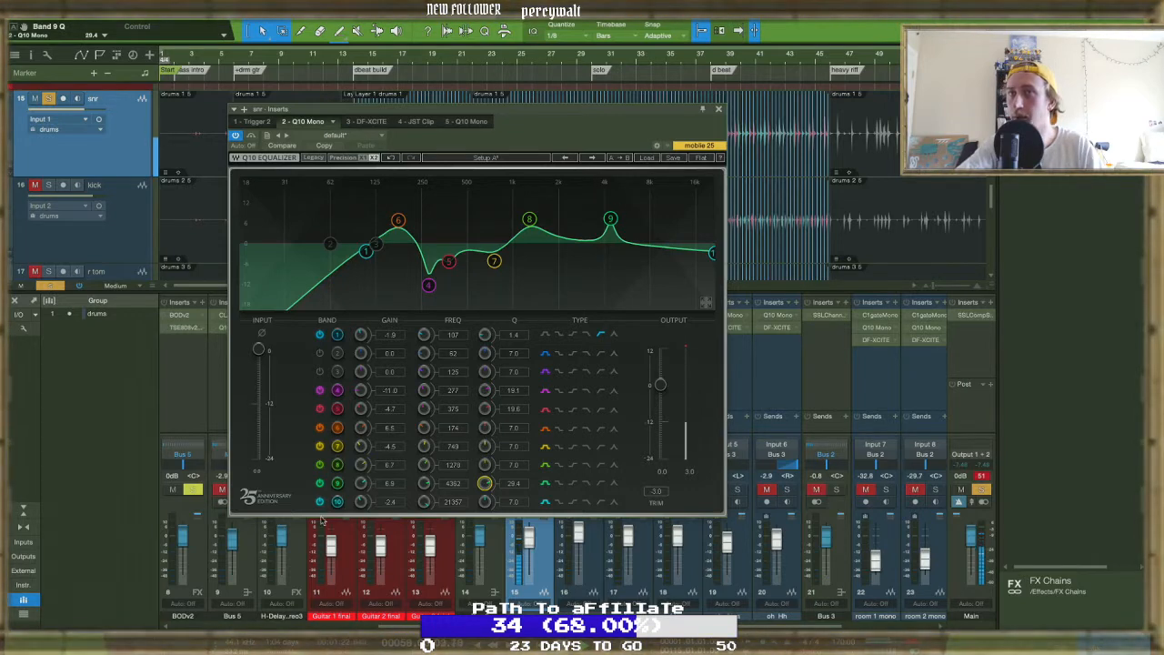
pyautogui.moveTo(424, 484); pyautogui.dragTo(424, 489)
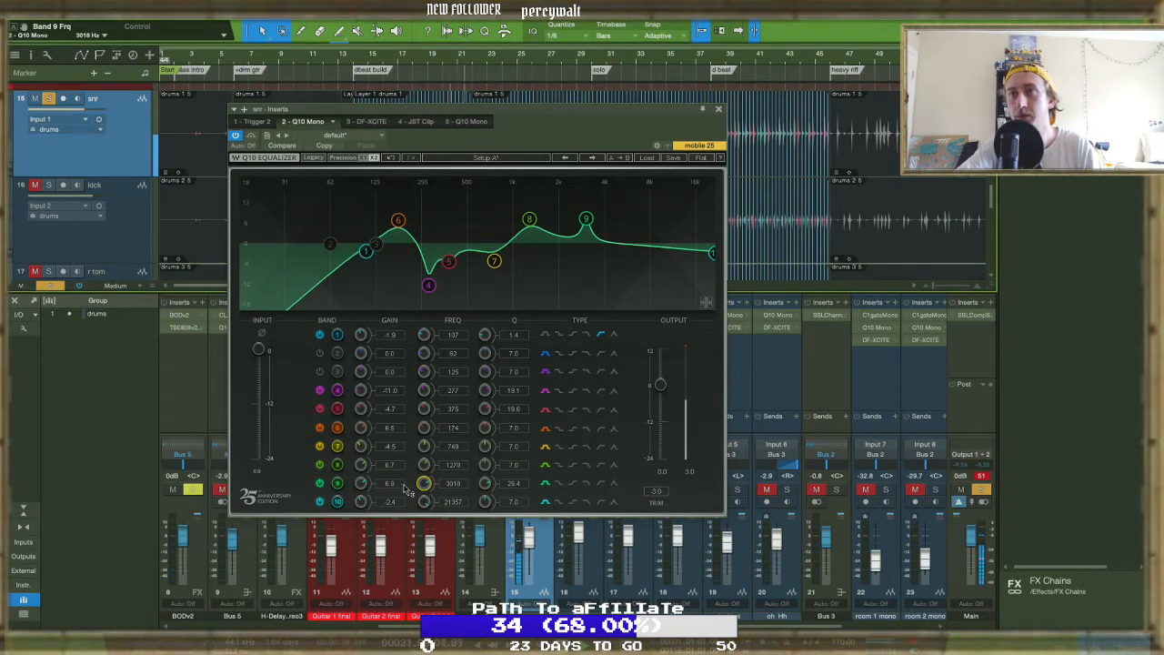
pyautogui.moveTo(424, 483); pyautogui.dragTo(424, 487)
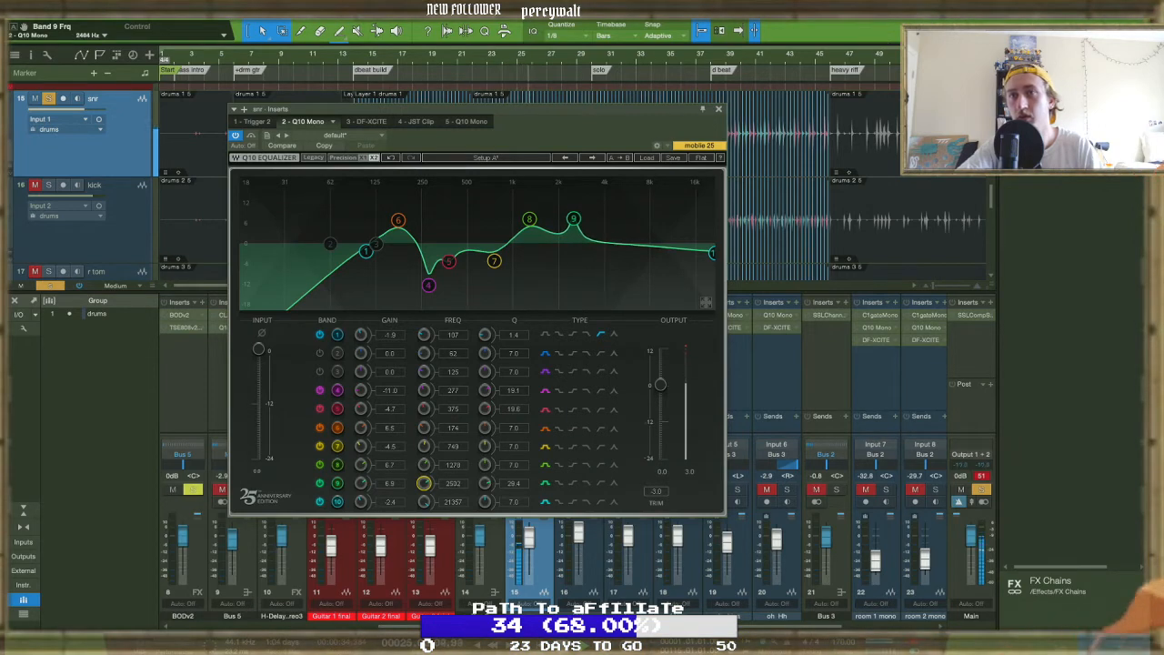
pyautogui.moveTo(361, 482); pyautogui.dragTo(361, 486)
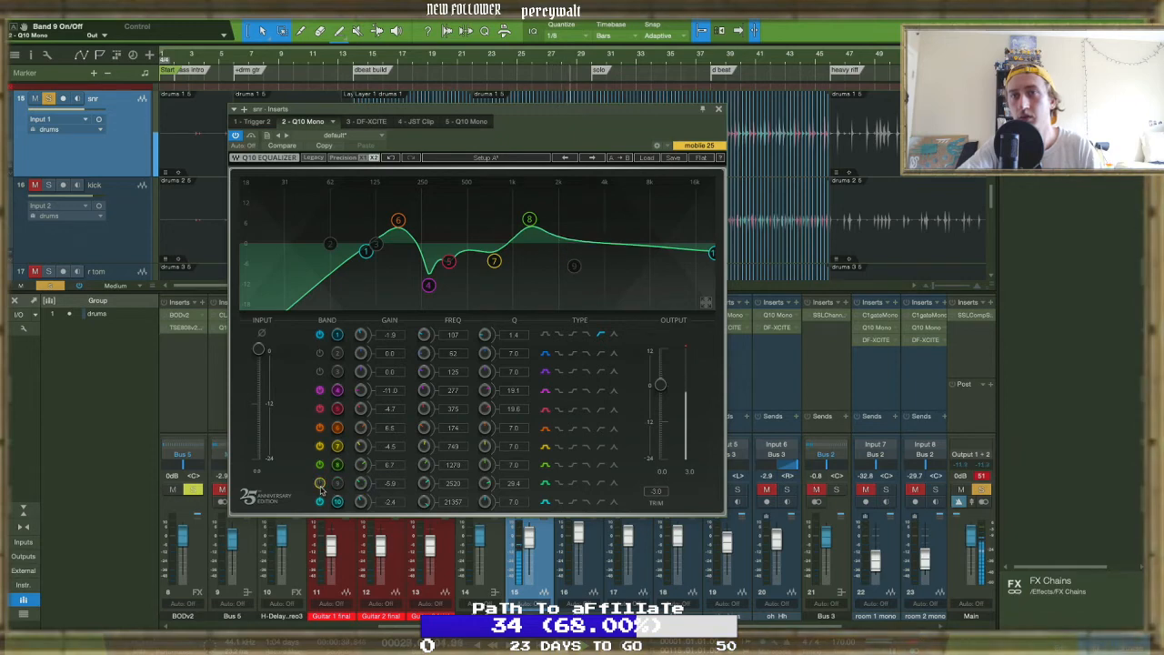
pyautogui.click(320, 484)
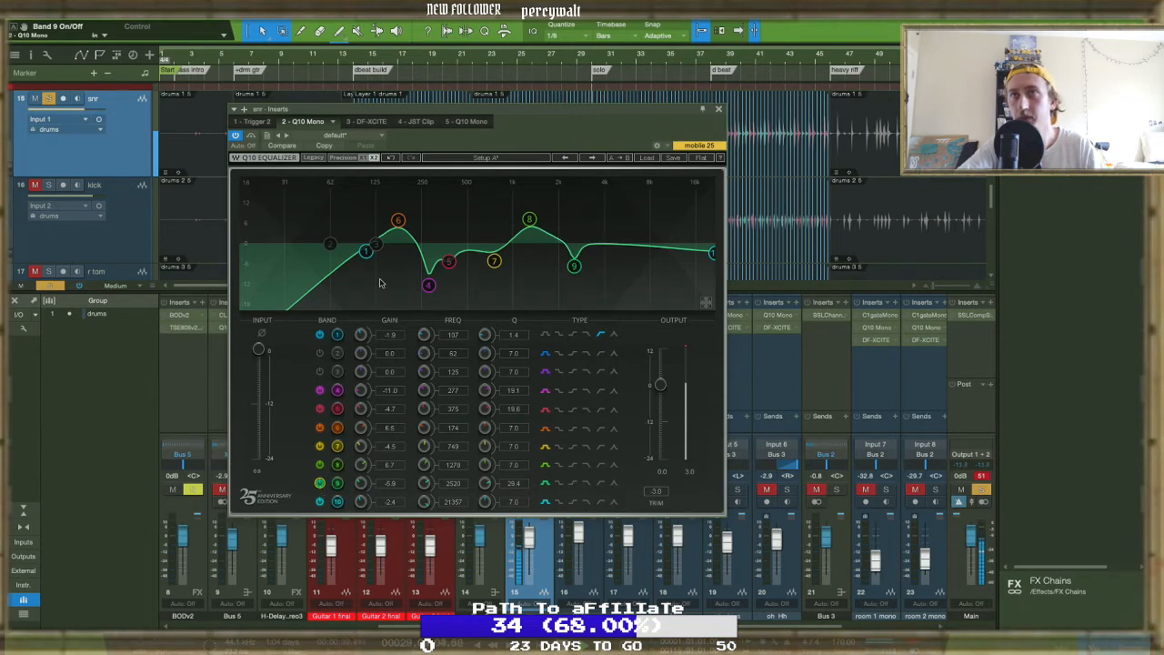
pyautogui.moveTo(397, 220); pyautogui.dragTo(397, 230)
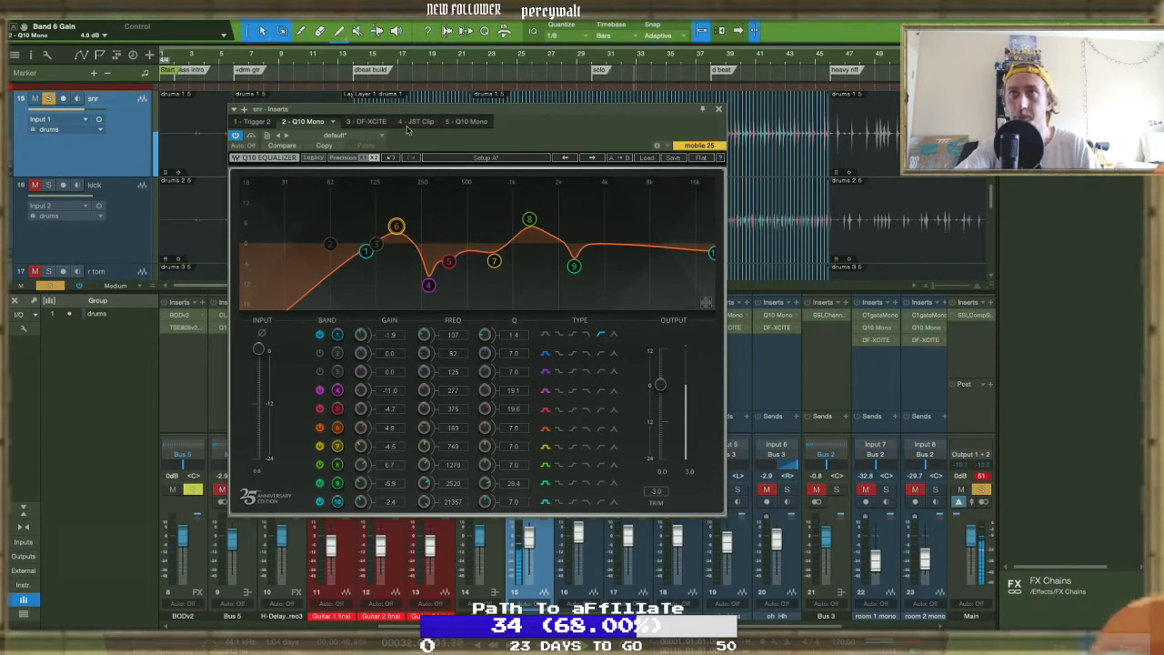
# Activate DF-XCITE on the snare and try different Treble and High Mid drive amounts and High Mid saturation types
pyautogui.click(359, 125)
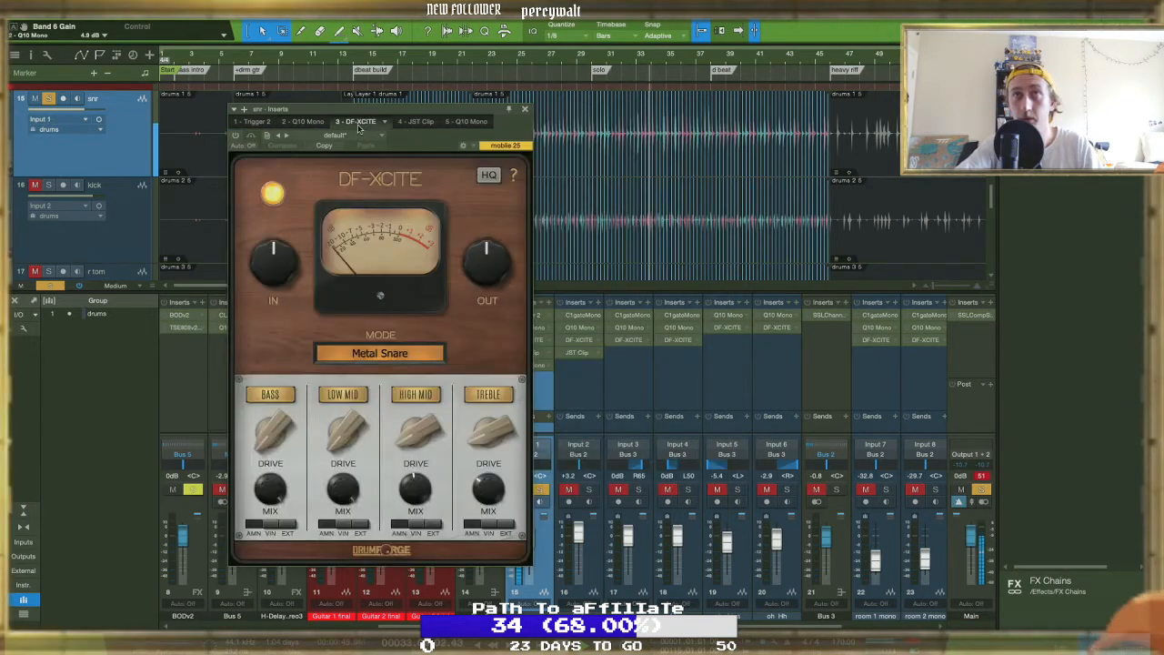
pyautogui.click(236, 135)
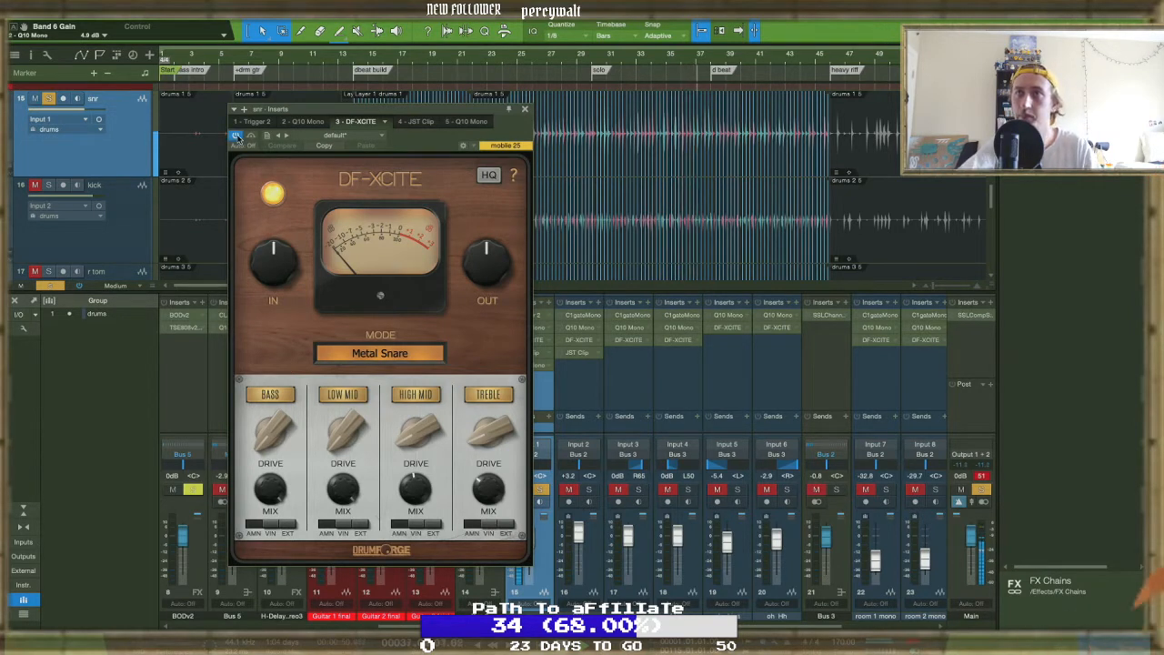
pyautogui.moveTo(477, 431); pyautogui.dragTo(477, 416)
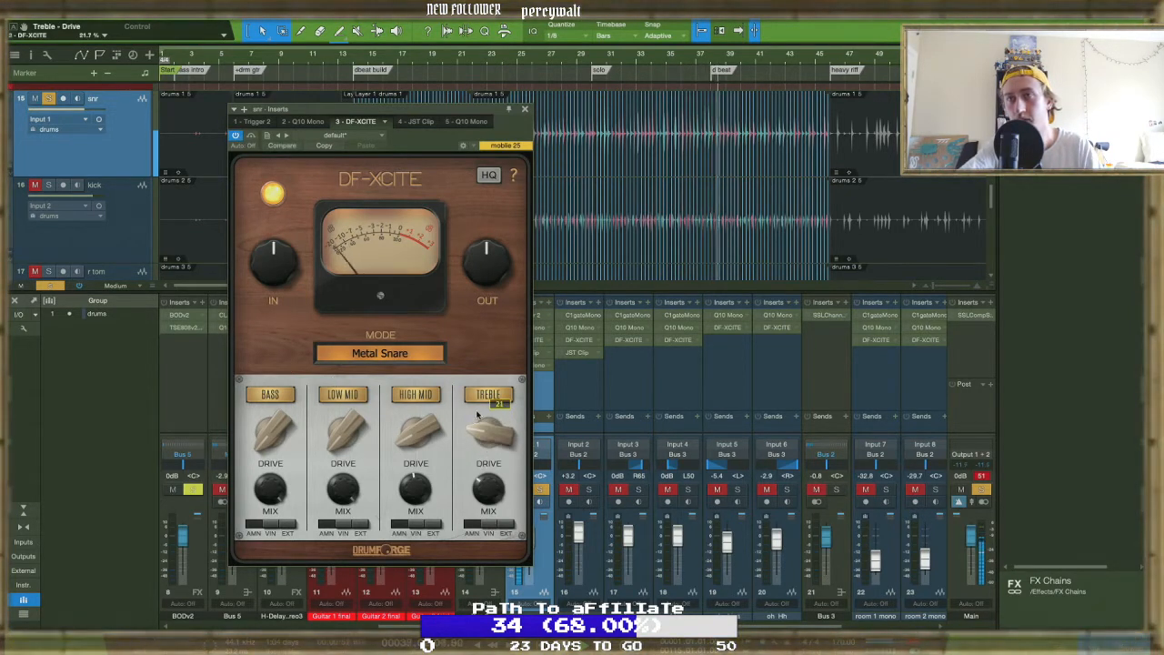
pyautogui.moveTo(465, 364); pyautogui.dragTo(411, 436)
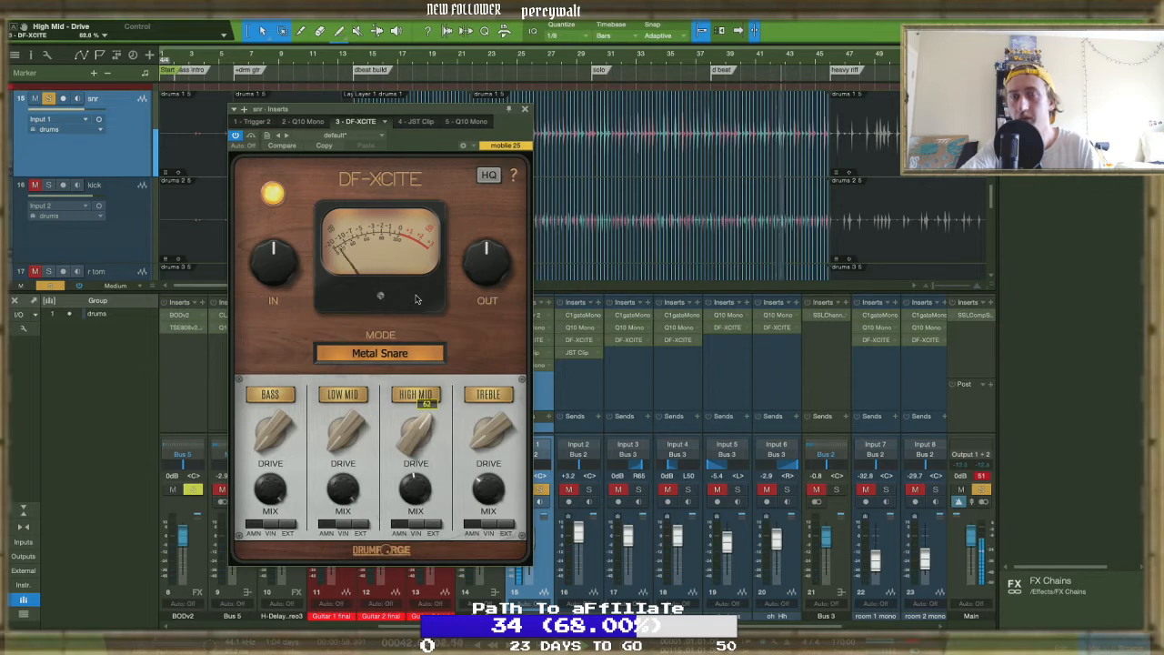
pyautogui.moveTo(402, 434); pyautogui.dragTo(402, 442)
pyautogui.click(416, 526)
pyautogui.click(433, 527)
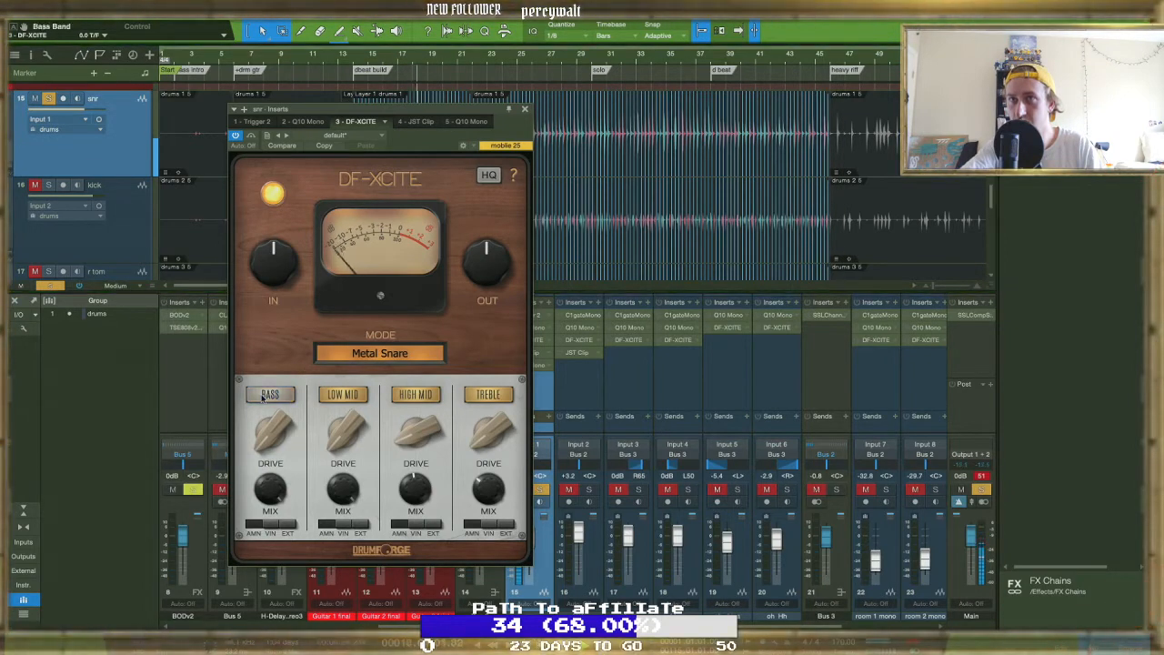
# Compare the snare with DF-XCITE's Bass, Low Mid and High Mid bands switched off and back on
pyautogui.click(431, 396)
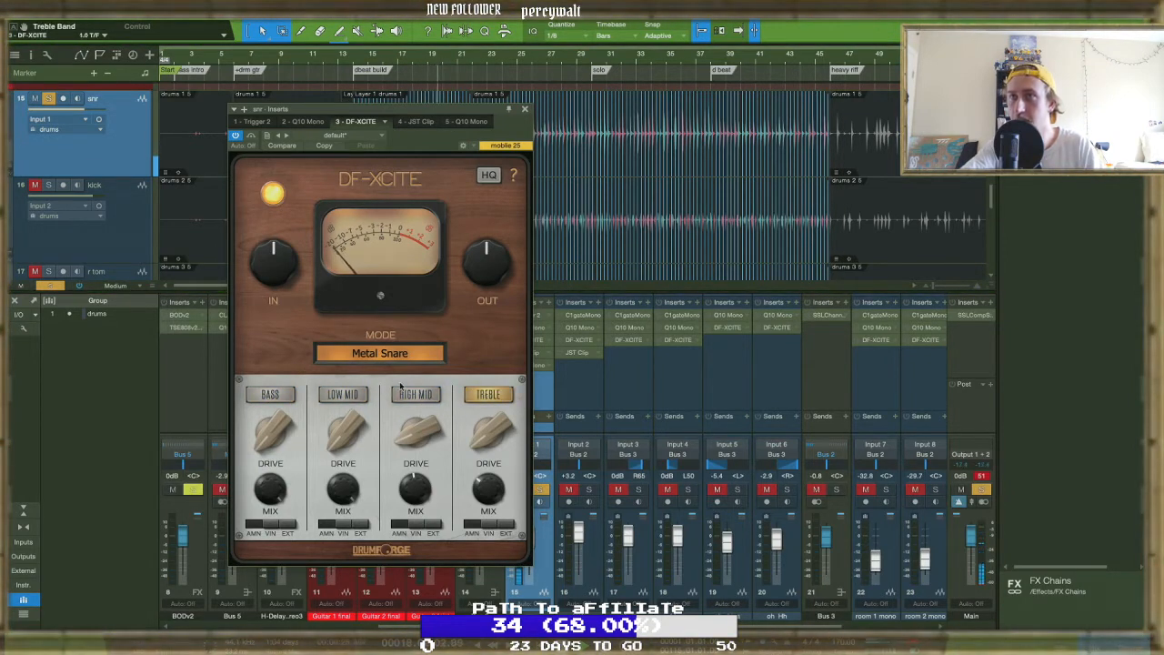
pyautogui.click(329, 397)
pyautogui.click(270, 393)
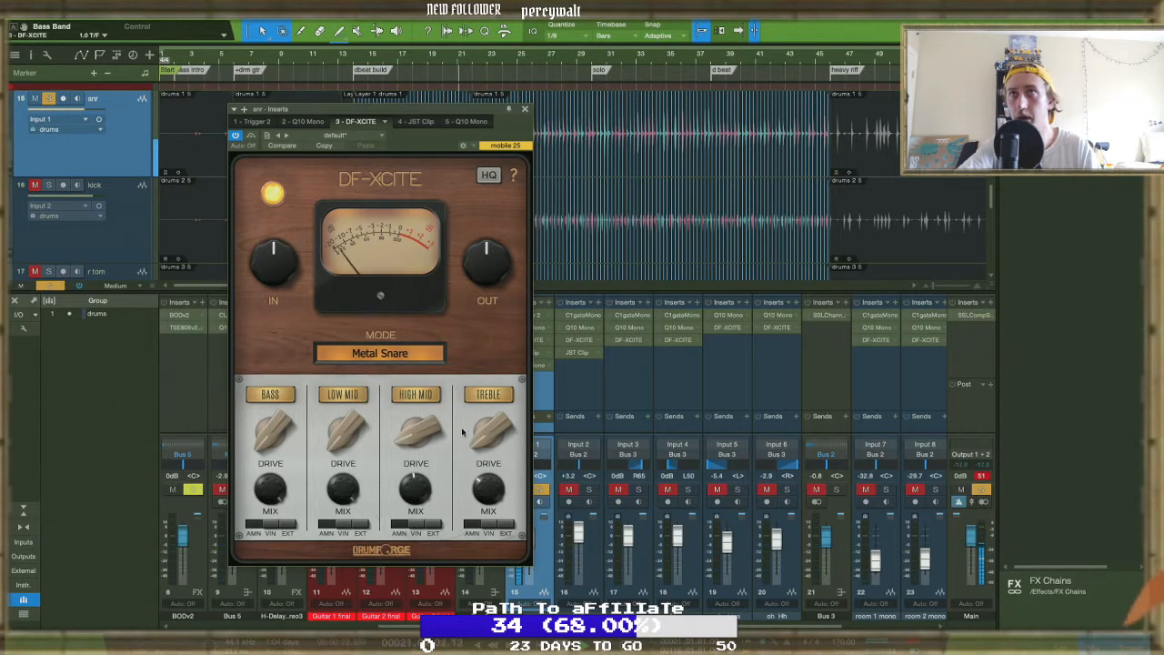
# In the snr channel's first Q10, set band 10 to -5.1 dB at 13454 Hz
pyautogui.click(415, 122)
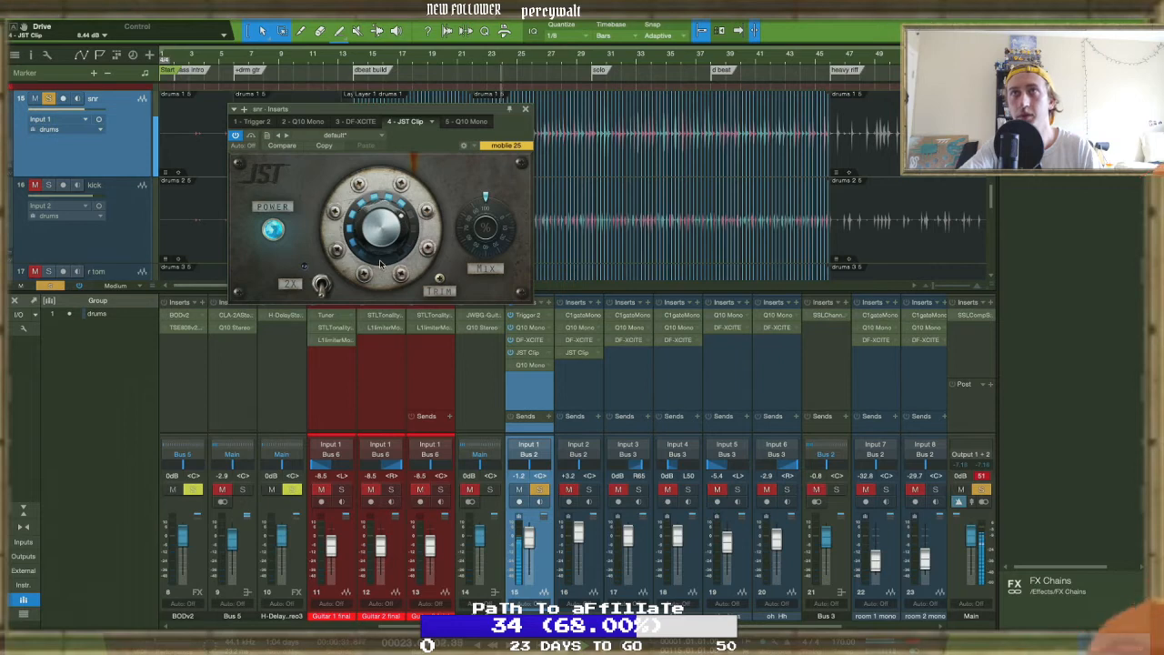
pyautogui.click(302, 122)
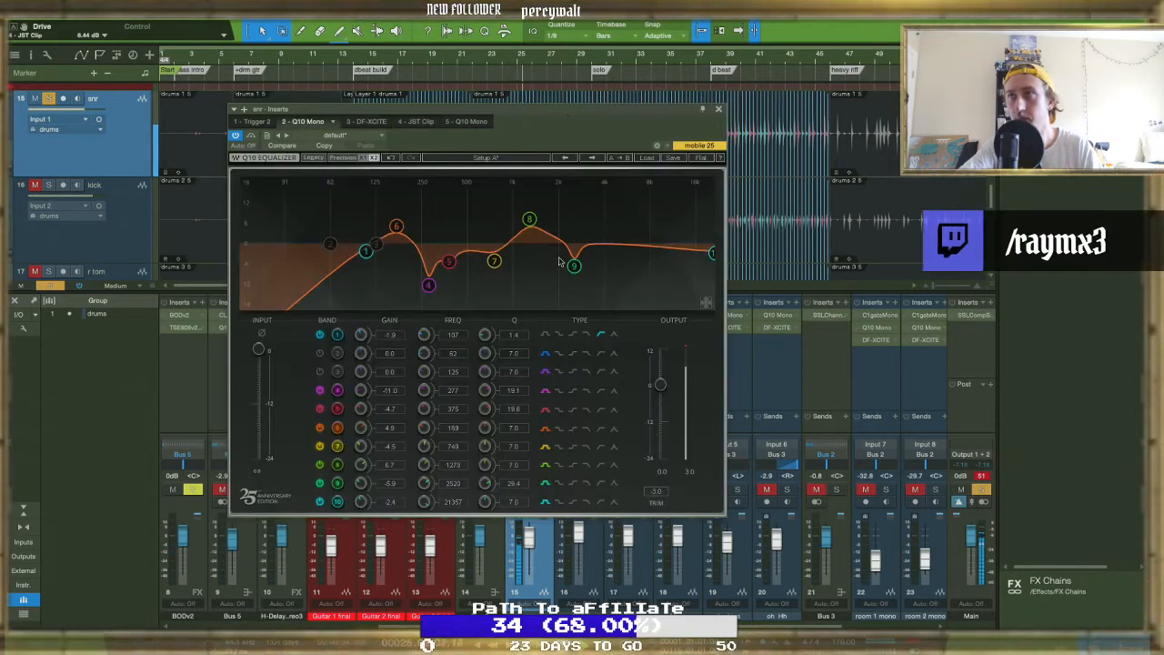
pyautogui.moveTo(712, 253); pyautogui.dragTo(690, 255)
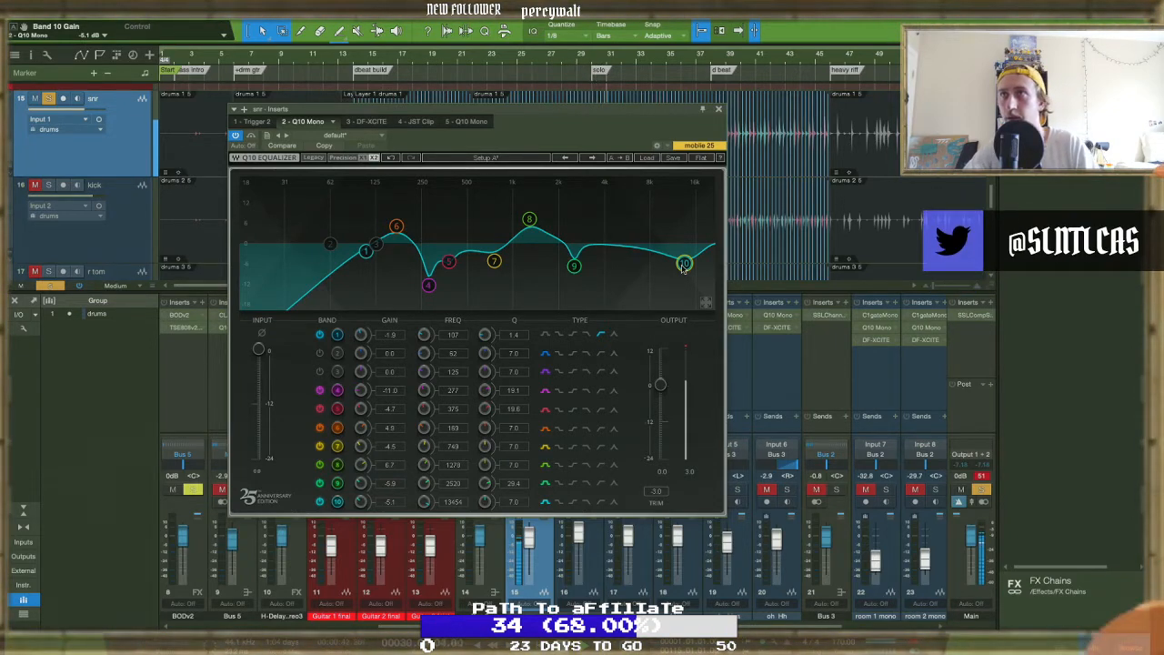
# Lower the JST Clip drive slightly, then set band 9 of the snare's last Q10 to -4.4 dB at 8234 Hz with Q 11.9
pyautogui.click(414, 121)
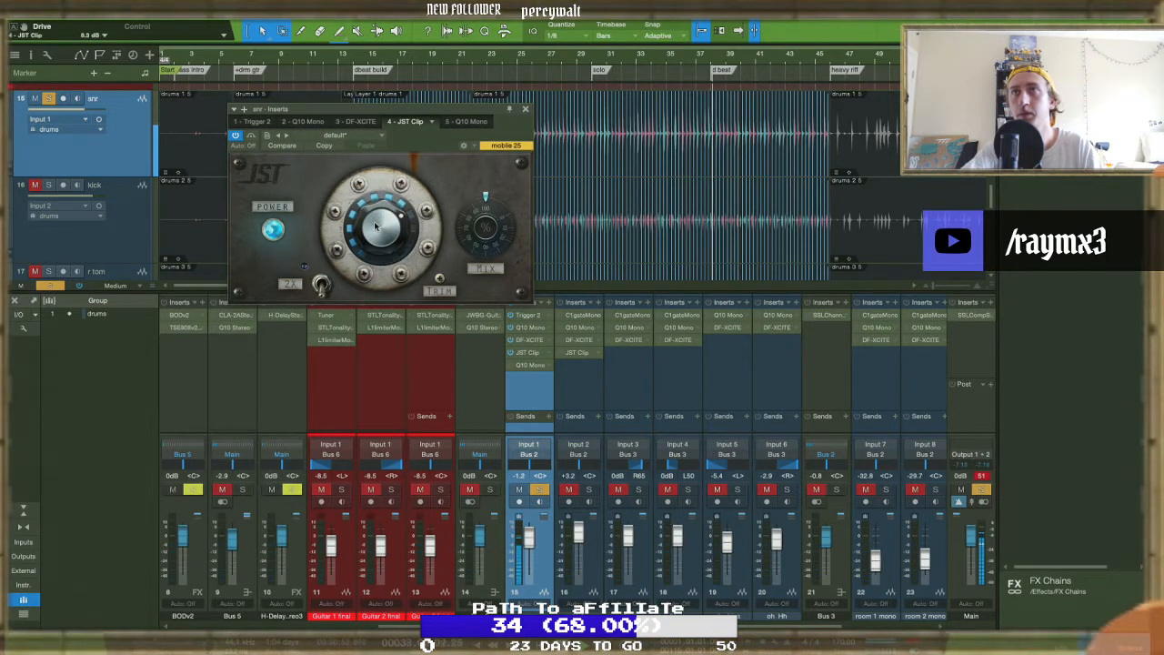
pyautogui.click(462, 123)
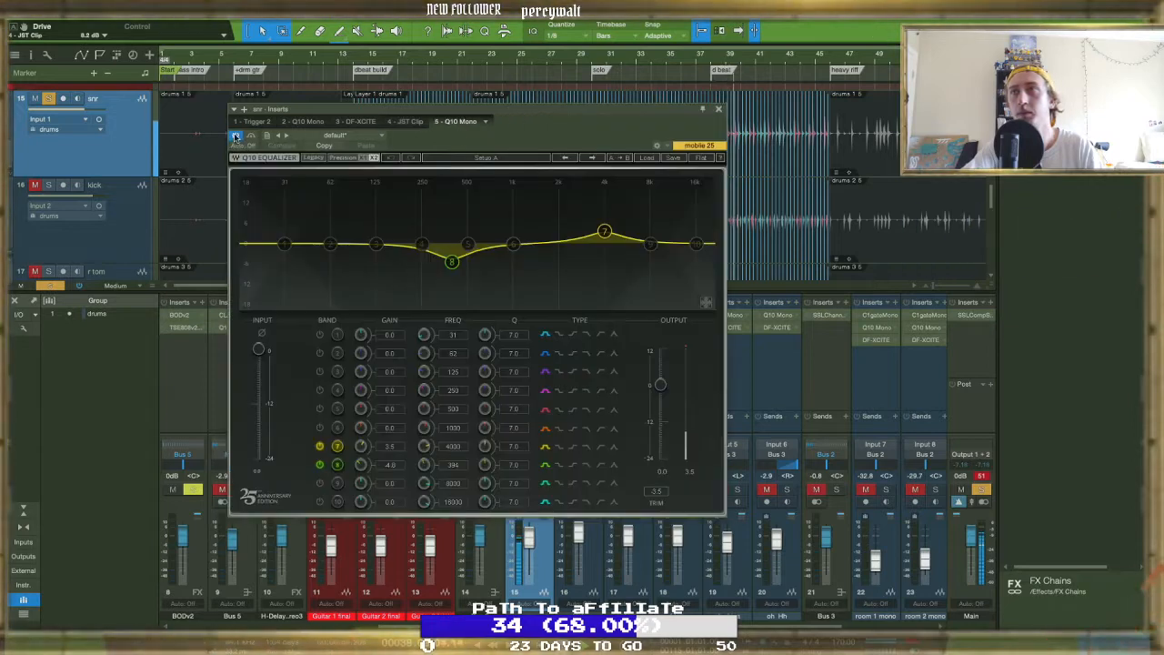
pyautogui.moveTo(650, 244)
pyautogui.mouseDown()
pyautogui.moveTo(661, 206)
pyautogui.moveTo(629, 204)
pyautogui.moveTo(653, 211)
pyautogui.moveTo(651, 255)
pyautogui.mouseUp()
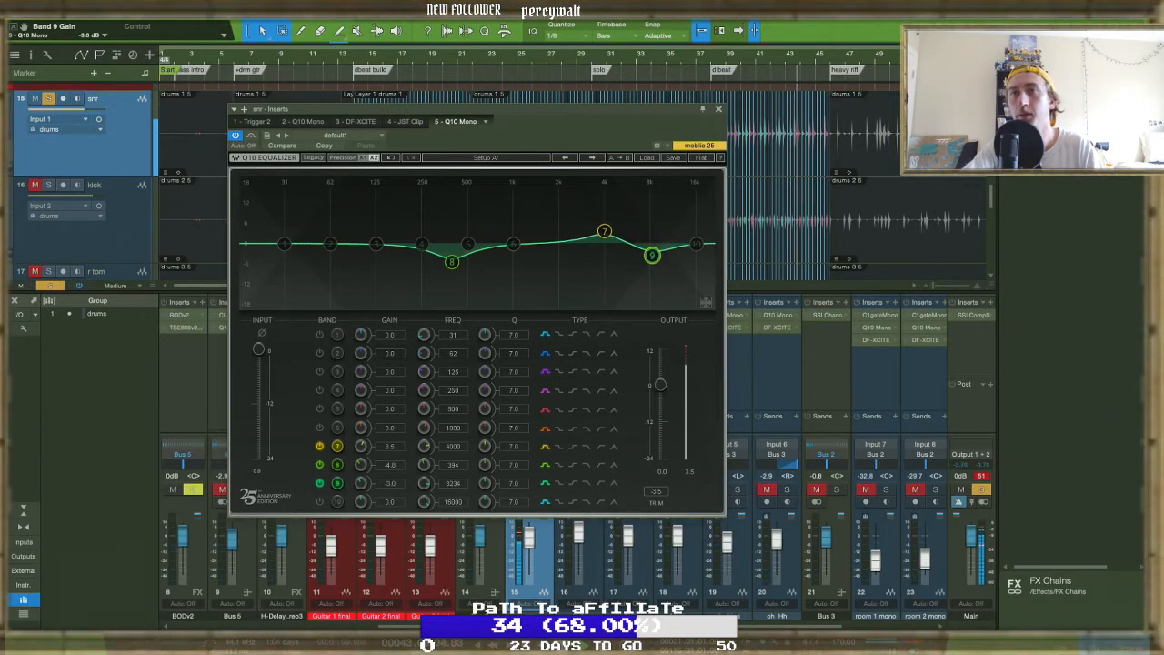
pyautogui.moveTo(484, 485); pyautogui.dragTo(485, 455)
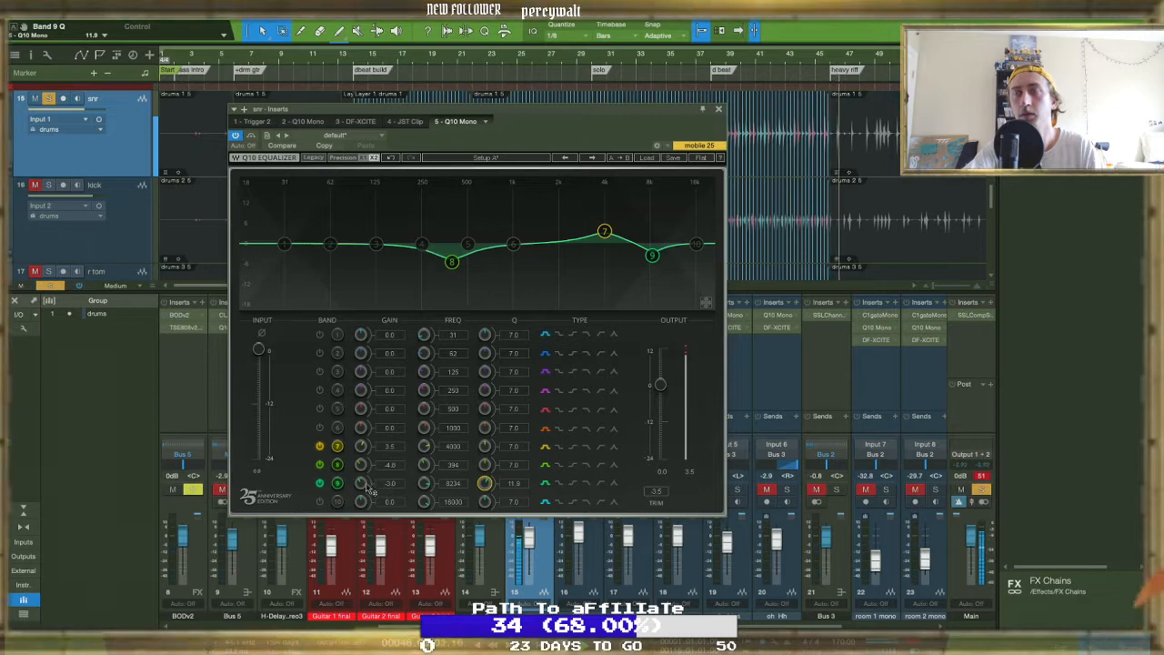
pyautogui.moveTo(361, 481); pyautogui.dragTo(364, 487)
# Switch off band 7 in the last Q10, compare the sound with band 8 off and on, and close the plugin window
pyautogui.click(319, 446)
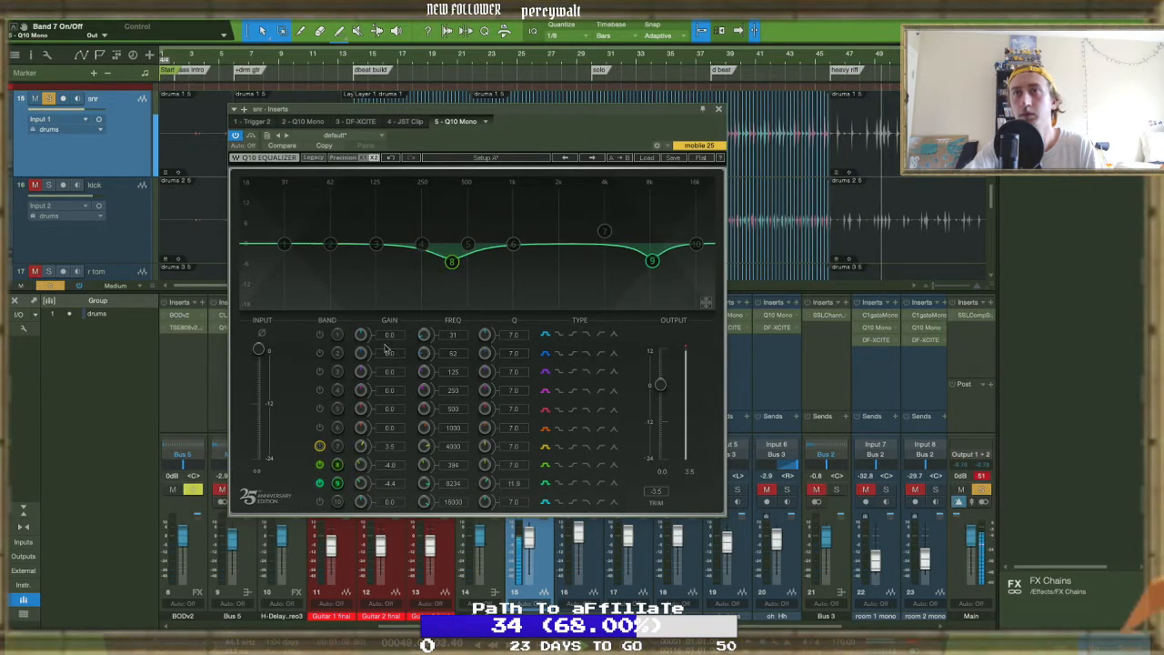
pyautogui.click(319, 465)
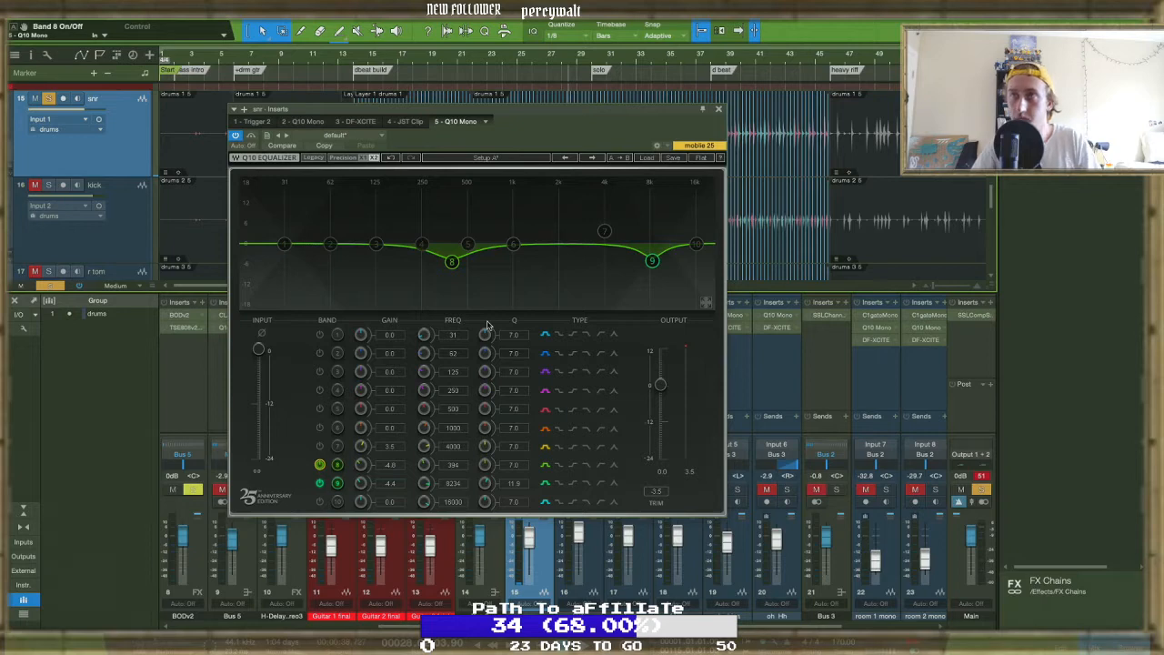
pyautogui.click(718, 110)
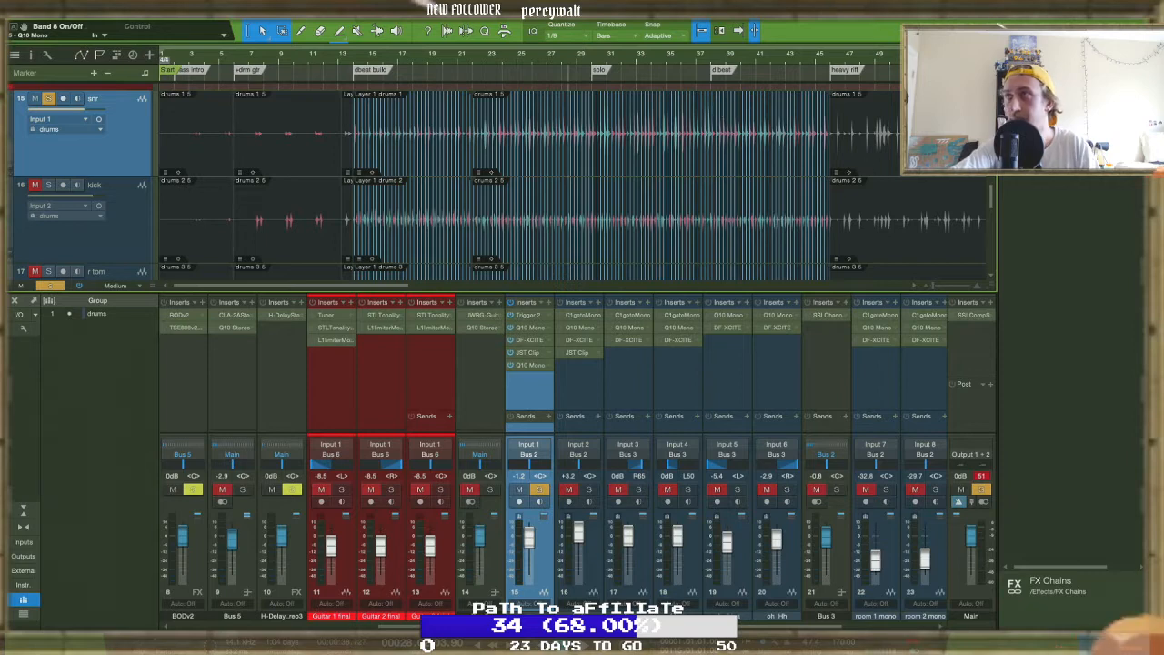
# Create an FX channel running Trigger 2 from a send on the snr channel, and set its Detail to 34
pyautogui.moveTo(529, 315); pyautogui.dragTo(536, 434)
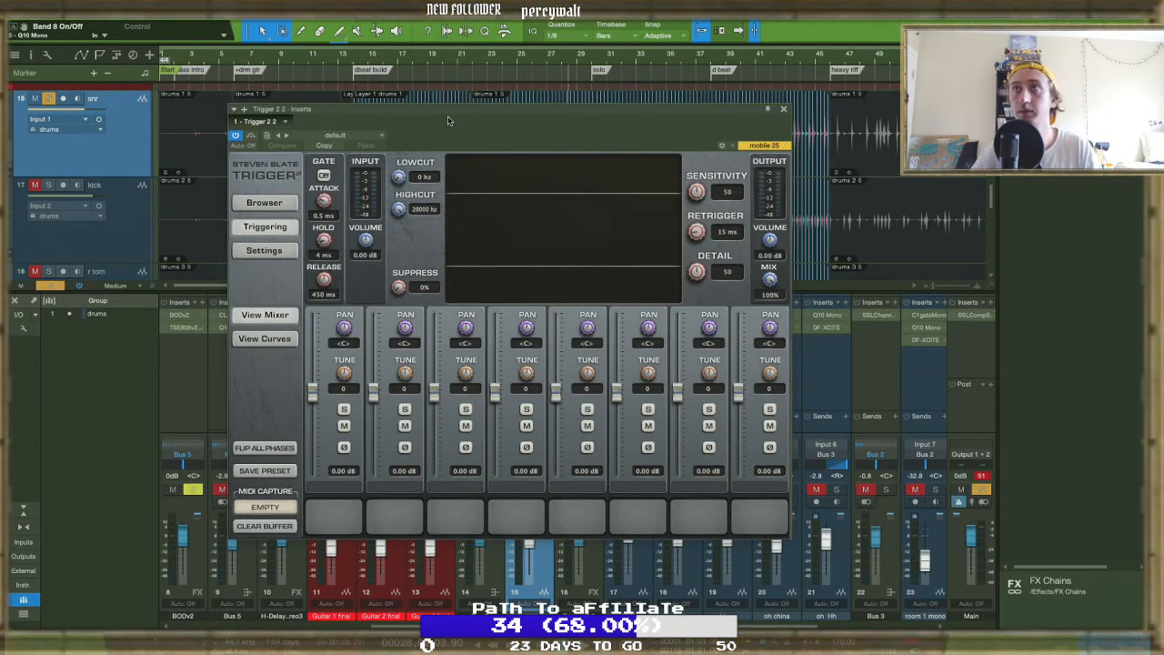
pyautogui.moveTo(448, 120); pyautogui.dragTo(397, 108)
pyautogui.moveTo(649, 261); pyautogui.dragTo(648, 276)
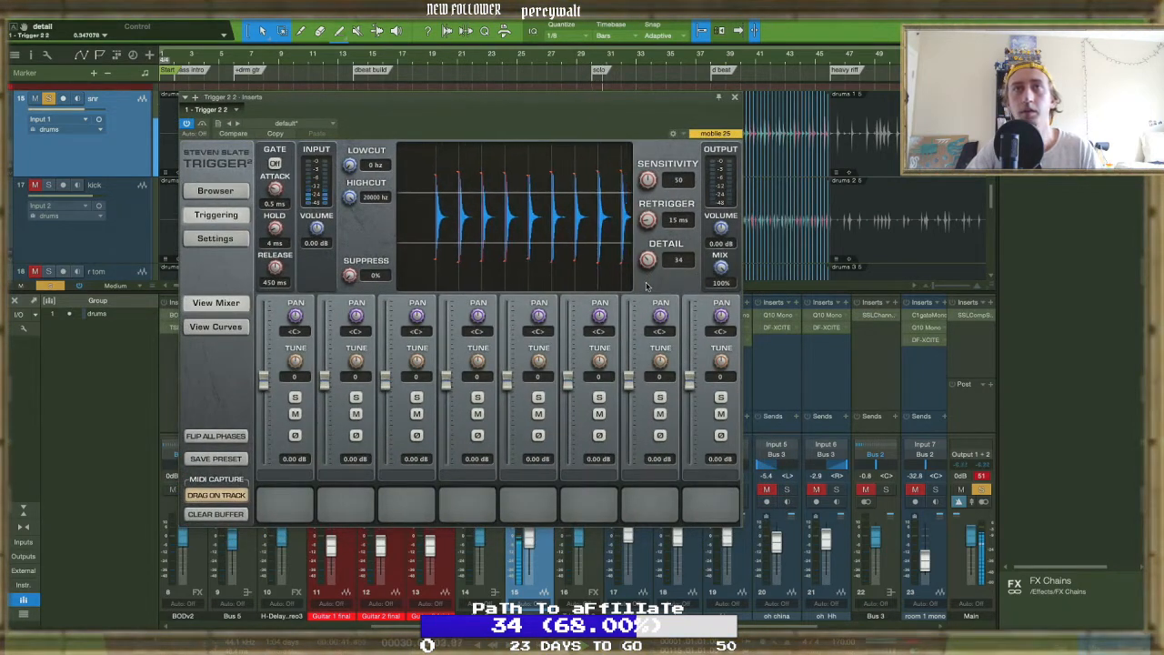
# Browse the Trigger2 Snares library and audition the NRG, SSDR, Z1 and Z3 samples of Snare10
pyautogui.click(216, 190)
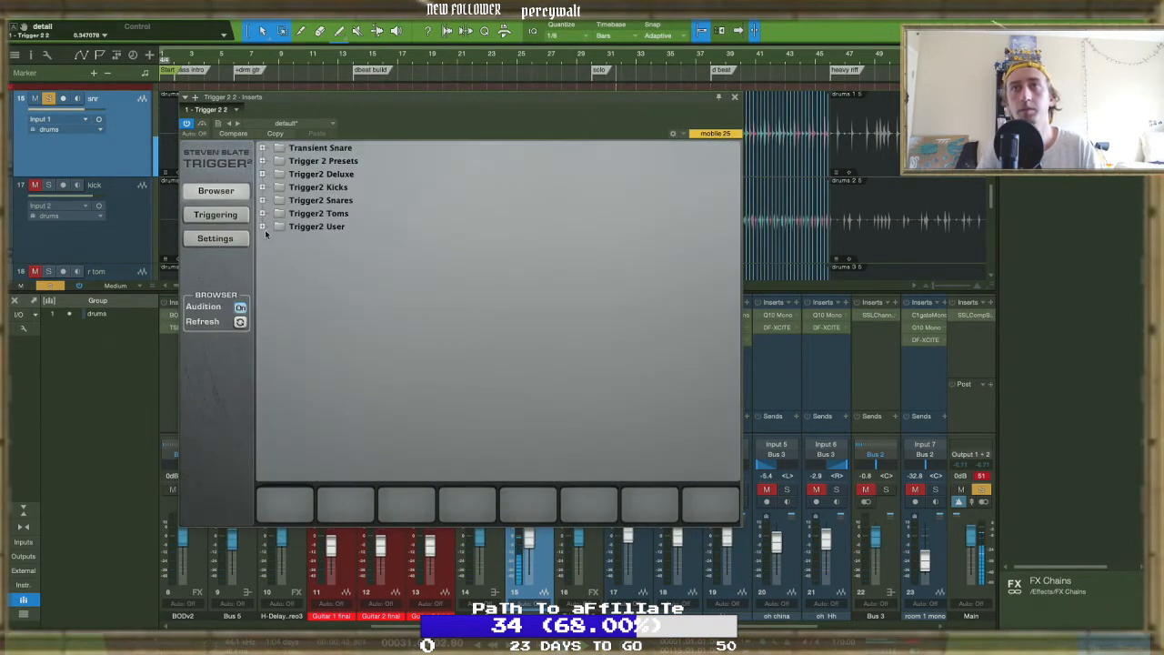
pyautogui.click(263, 201)
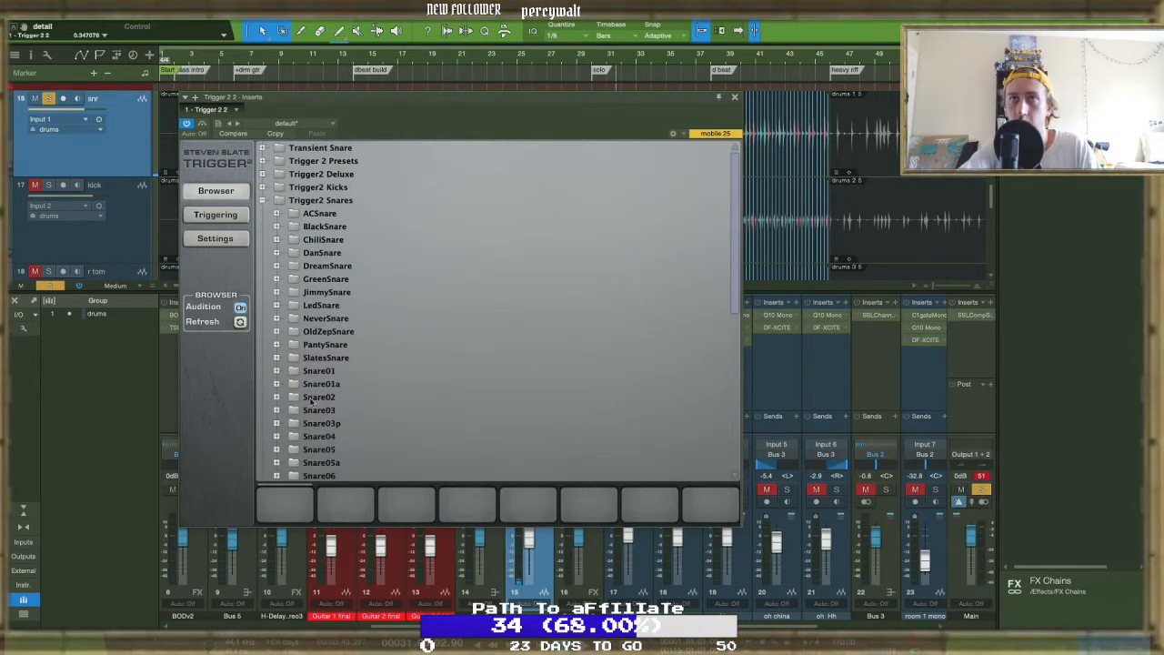
pyautogui.scroll(-5, 293, 265)
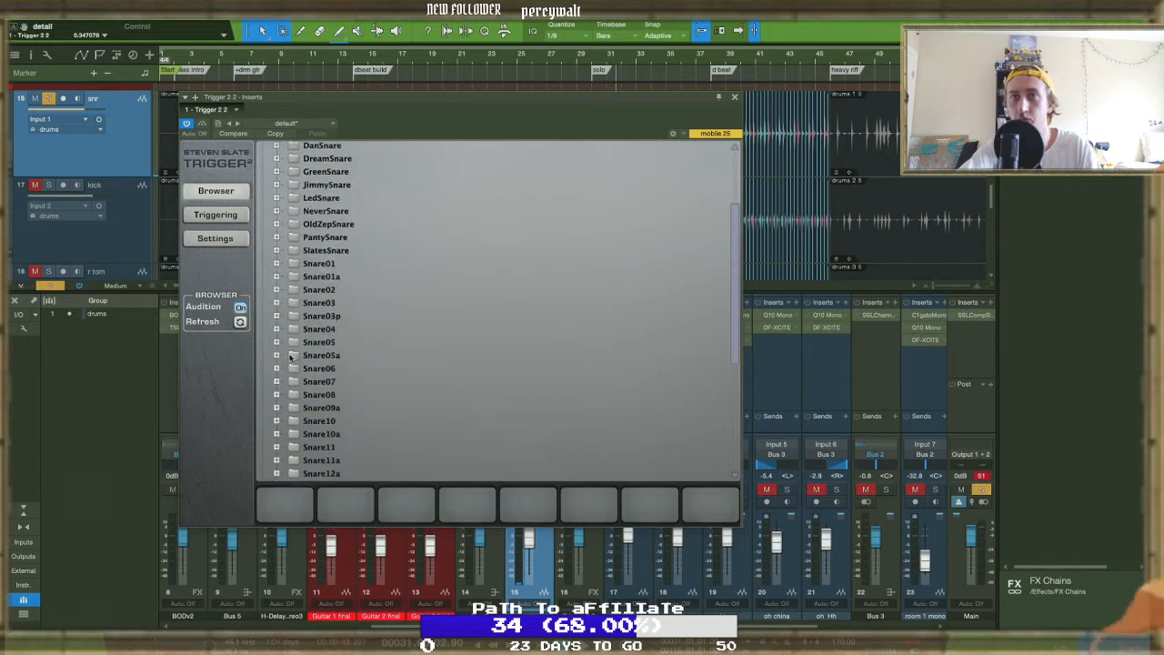
pyautogui.click(277, 421)
pyautogui.click(356, 435)
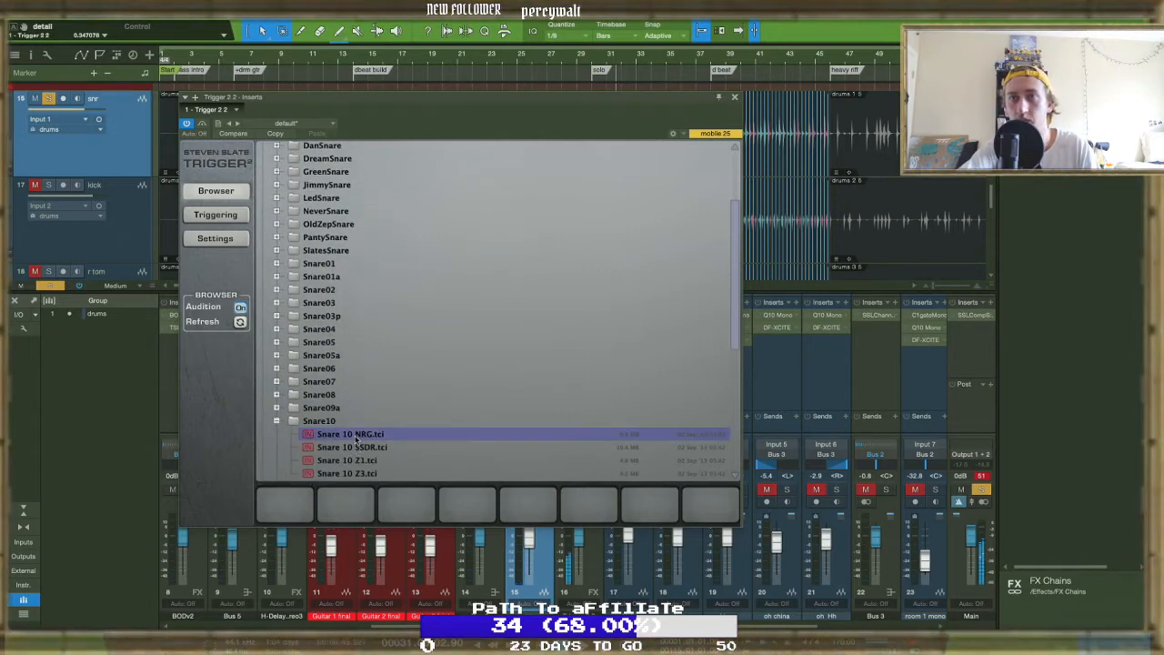
pyautogui.click(357, 448)
pyautogui.click(358, 461)
pyautogui.click(359, 474)
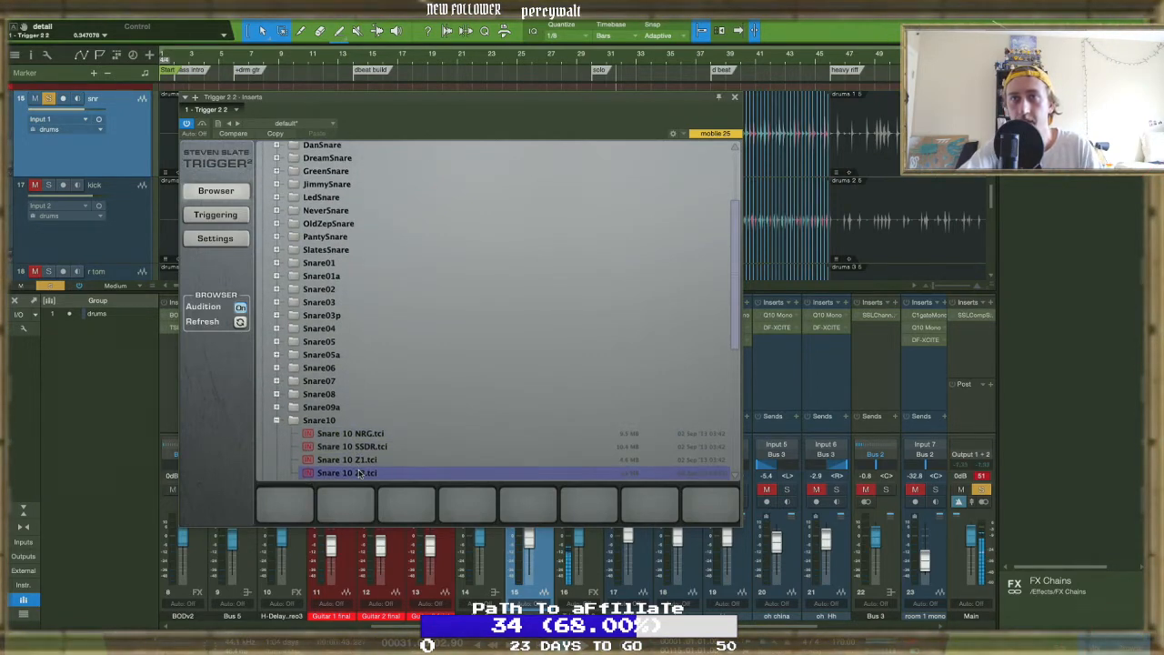
# Audition the Z1 and Z3 samples of Snare11 against each other
pyautogui.scroll(-3, 336, 459)
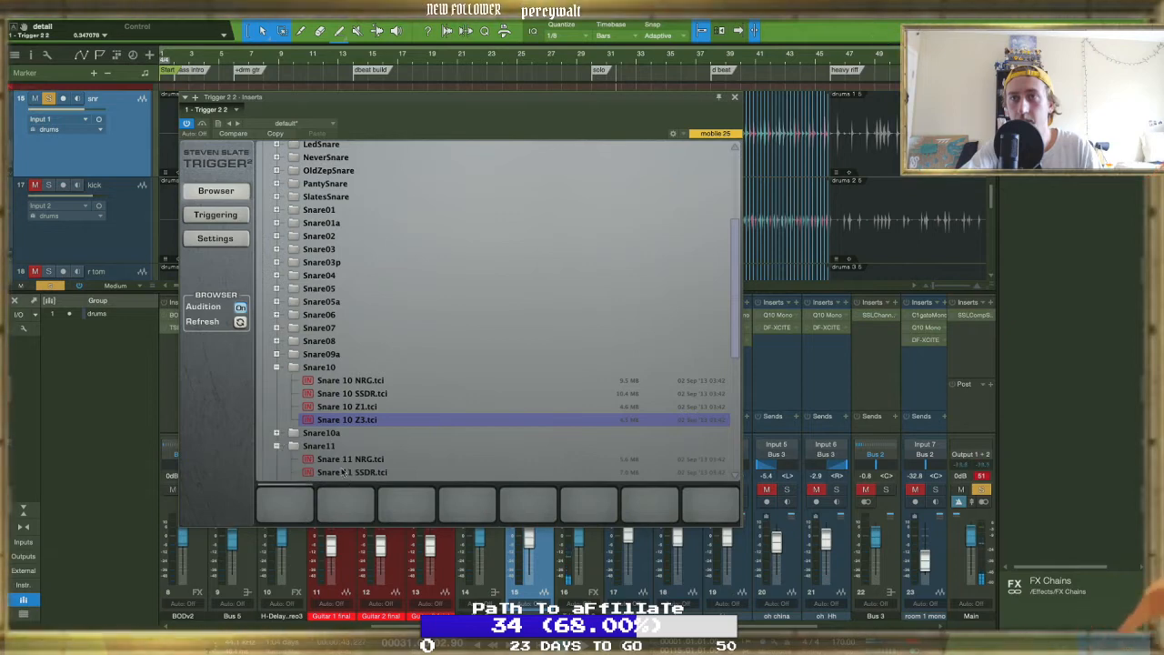
pyautogui.scroll(-3, 337, 437)
pyautogui.click(345, 452)
pyautogui.click(345, 441)
pyautogui.click(346, 453)
pyautogui.click(345, 441)
pyautogui.click(343, 452)
# Audition the Z3 and Z1 samples of Snare10 again, followed by those of Snare09a
pyautogui.click(324, 374)
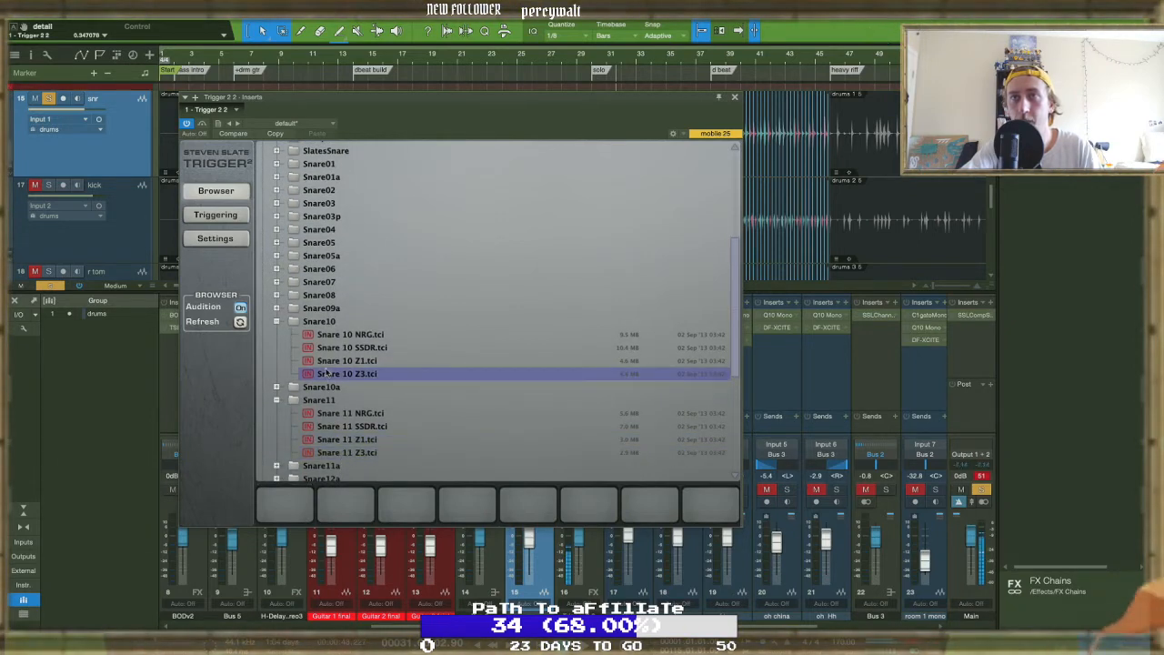
pyautogui.click(345, 360)
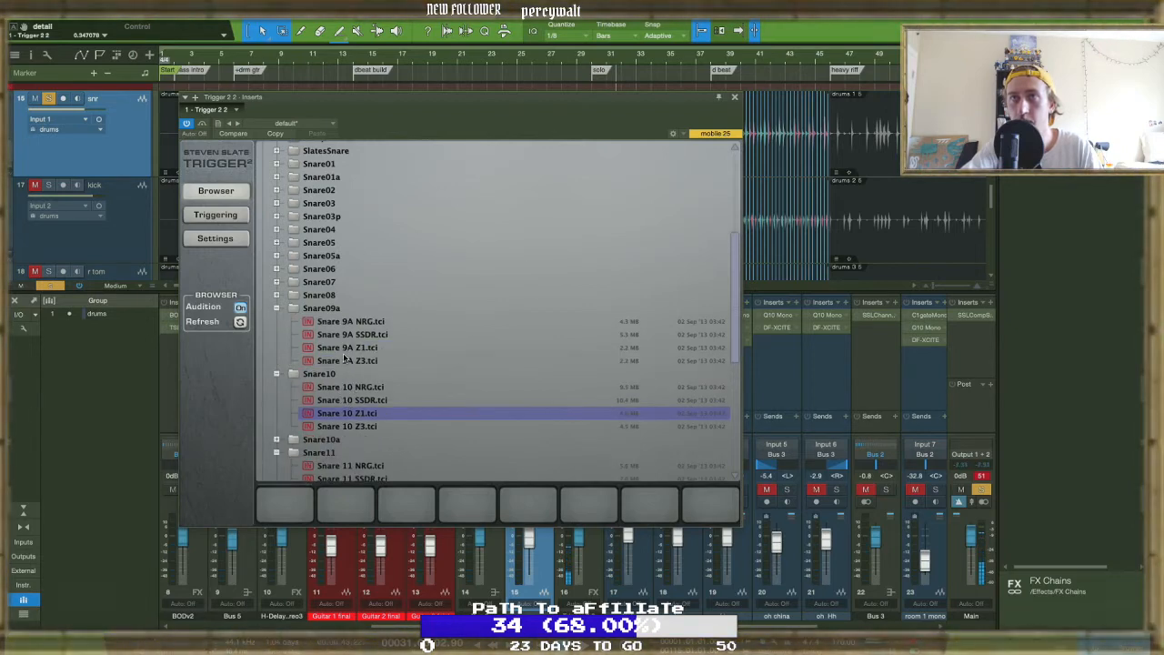
pyautogui.click(347, 360)
pyautogui.click(347, 349)
# Audition the Z3 and Z2 samples of Snare11a
pyautogui.scroll(-1, 348, 406)
pyautogui.scroll(-5, 347, 406)
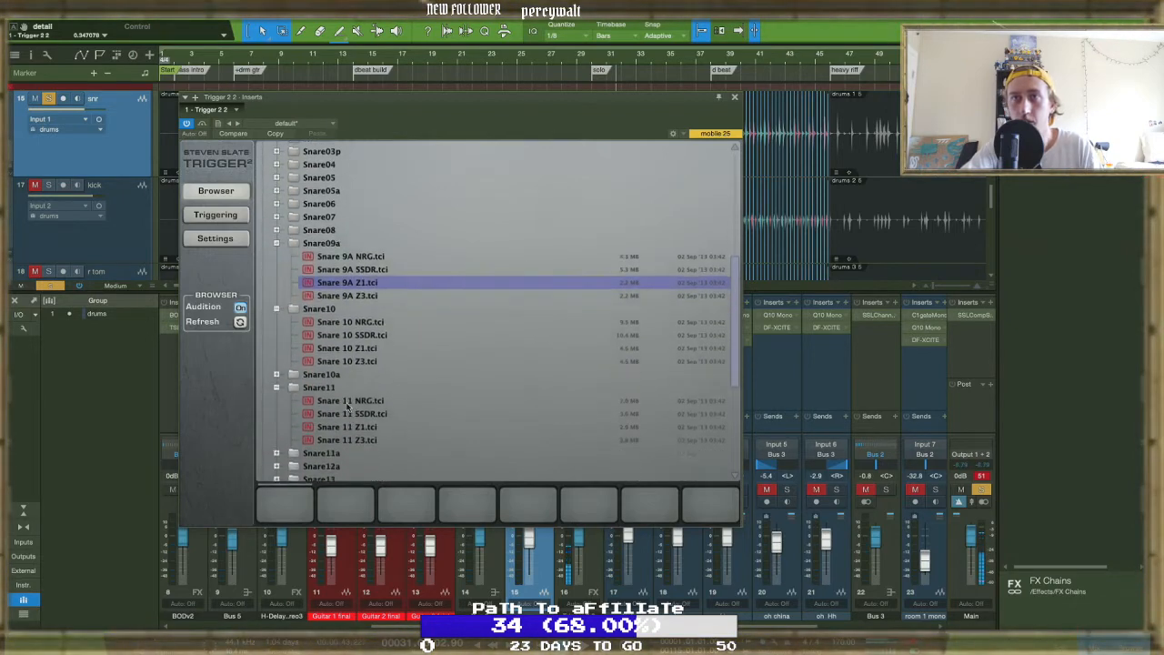
pyautogui.click(278, 384)
pyautogui.click(314, 448)
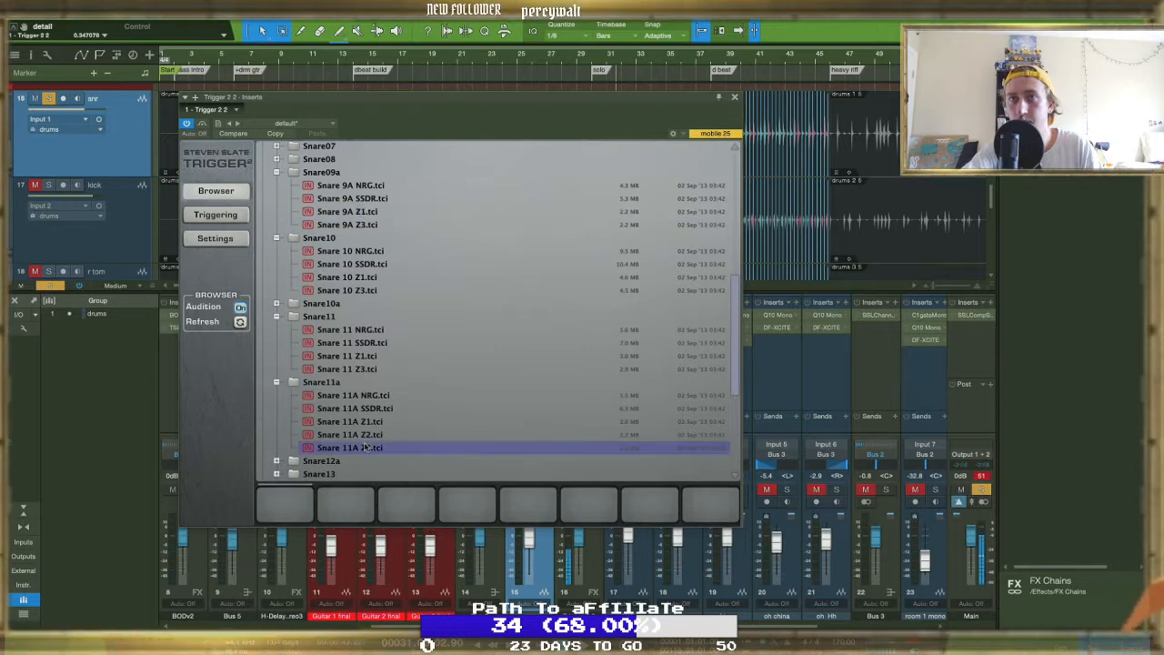
pyautogui.click(311, 435)
# Audition the Z3 and Z1 samples of Snare12a and Snare13
pyautogui.scroll(-3, 311, 436)
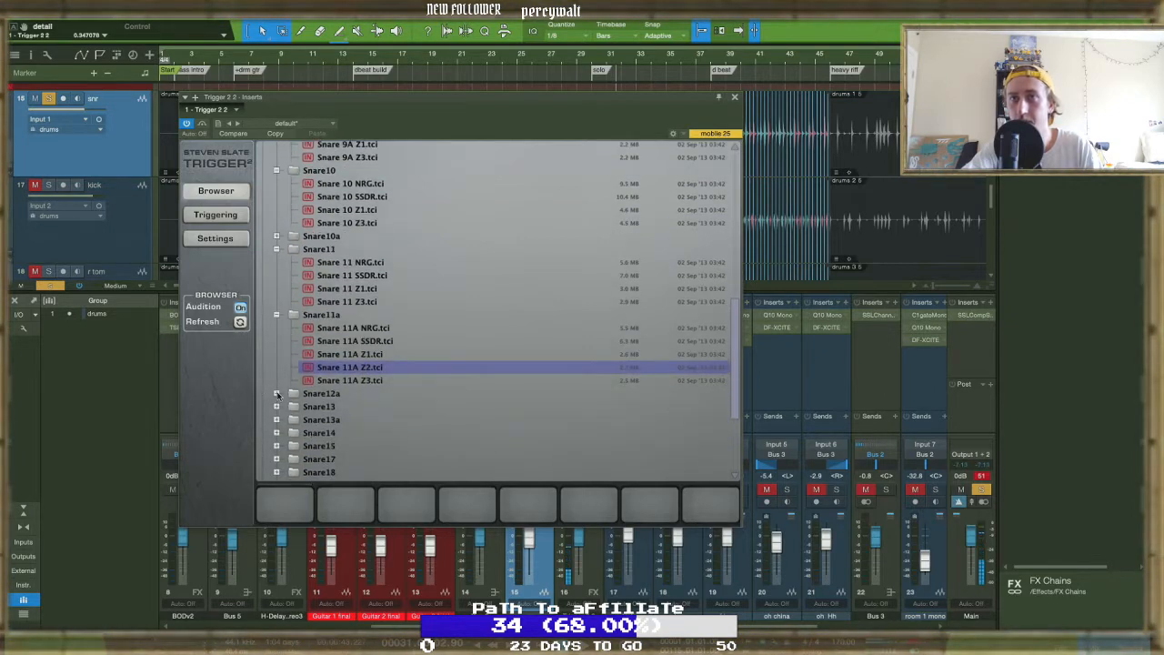
pyautogui.click(276, 393)
pyautogui.click(347, 446)
pyautogui.click(348, 433)
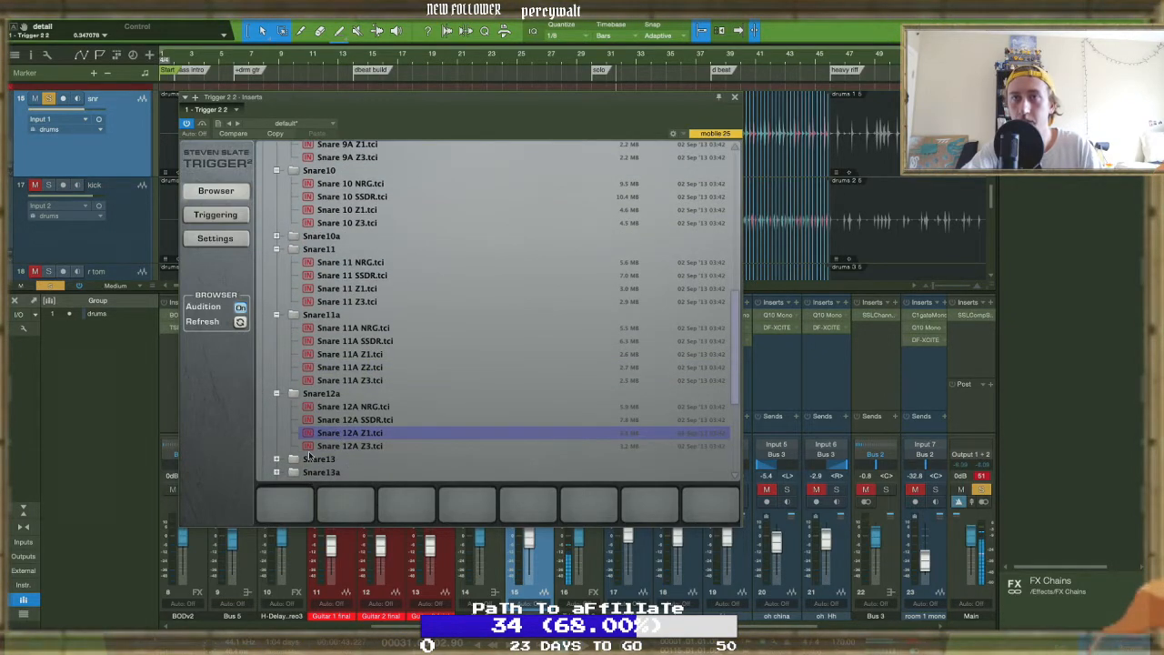
pyautogui.scroll(-3, 347, 433)
pyautogui.click(277, 409)
pyautogui.click(353, 460)
pyautogui.click(355, 447)
# Audition the Z3 and Z2 samples of Snare13a and the Z1 and Z3 samples of Snare14
pyautogui.scroll(-3, 356, 453)
pyautogui.scroll(-2, 356, 453)
pyautogui.click(277, 365)
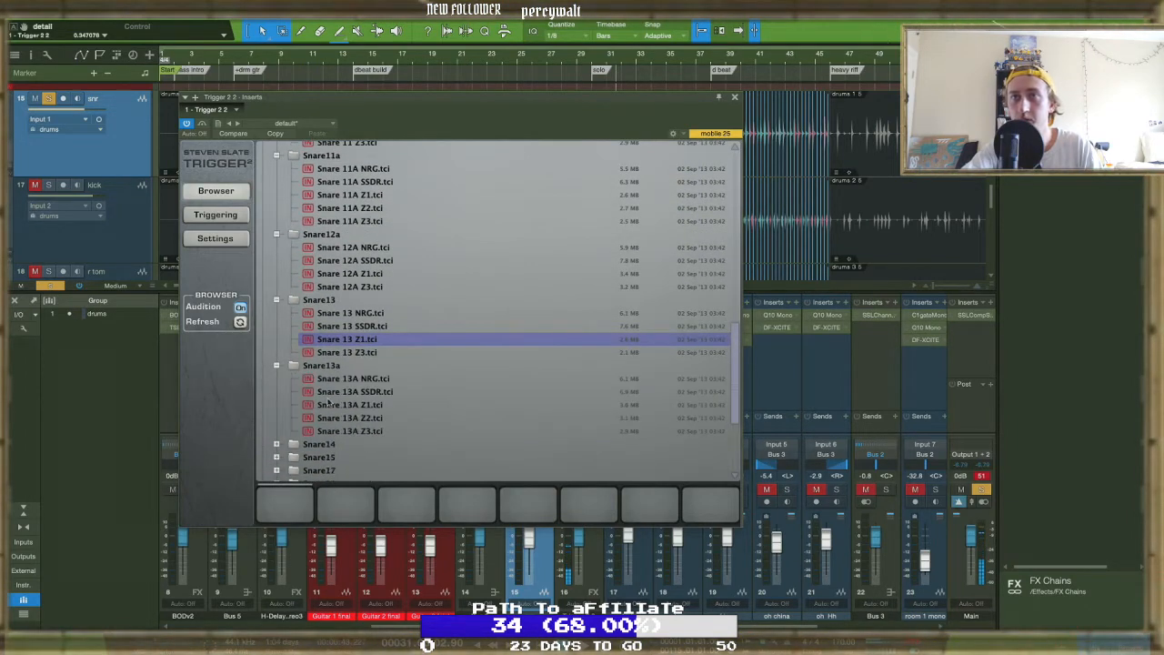
pyautogui.click(358, 431)
pyautogui.click(355, 418)
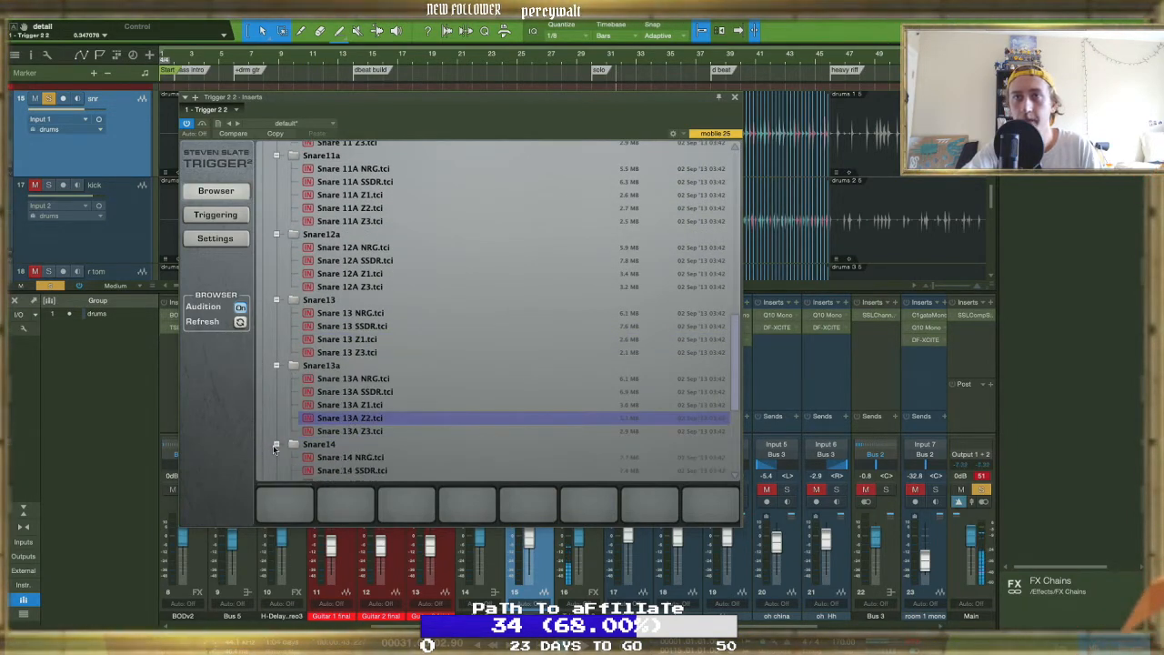
pyautogui.scroll(-3, 346, 446)
pyautogui.click(344, 433)
pyautogui.click(344, 444)
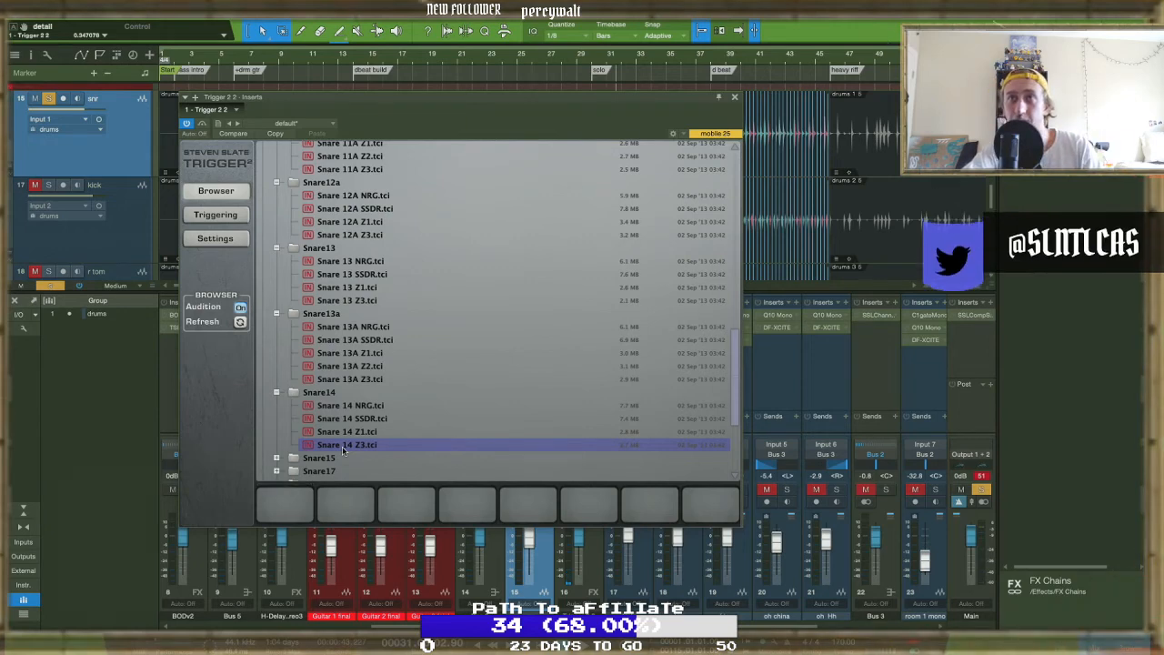
# Return to Snare11a and compare its Z1, Z2 and Z3 samples repeatedly
pyautogui.scroll(5, 343, 450)
pyautogui.click(364, 320)
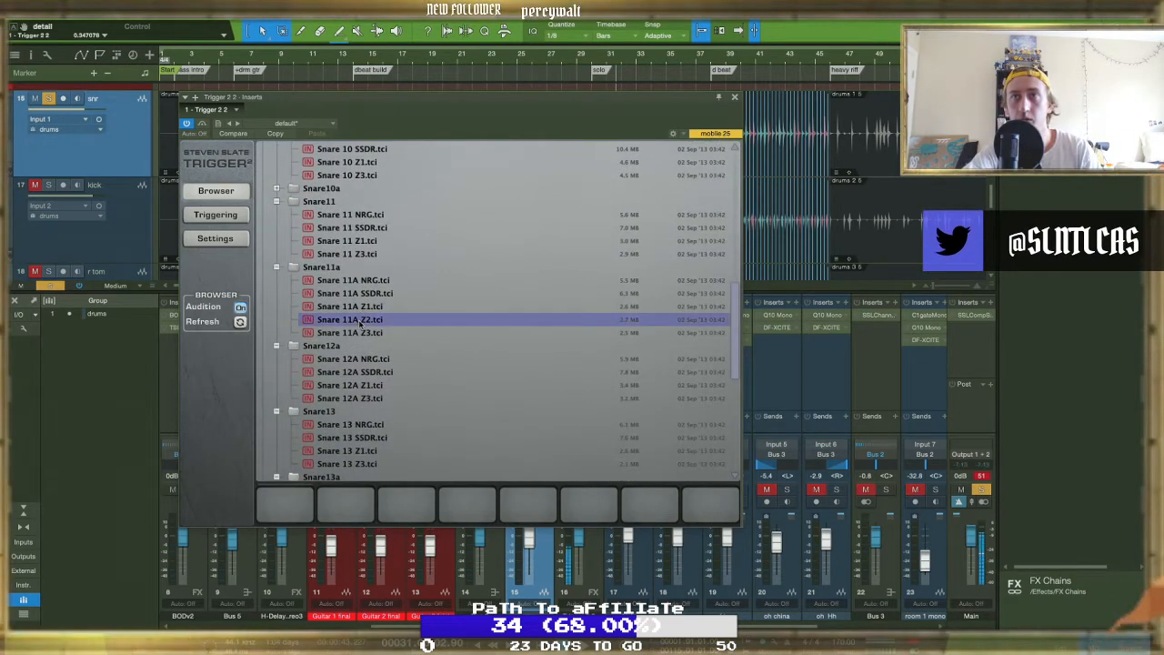
pyautogui.click(358, 333)
pyautogui.click(361, 309)
pyautogui.click(359, 319)
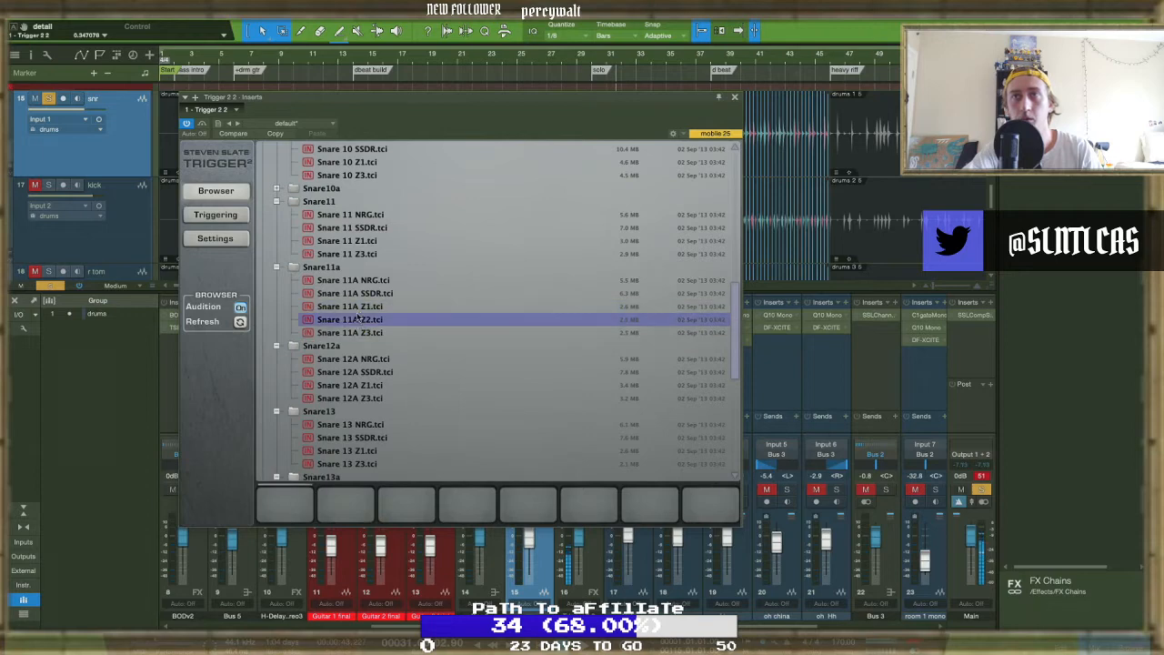
pyautogui.click(359, 333)
pyautogui.click(361, 307)
pyautogui.click(360, 319)
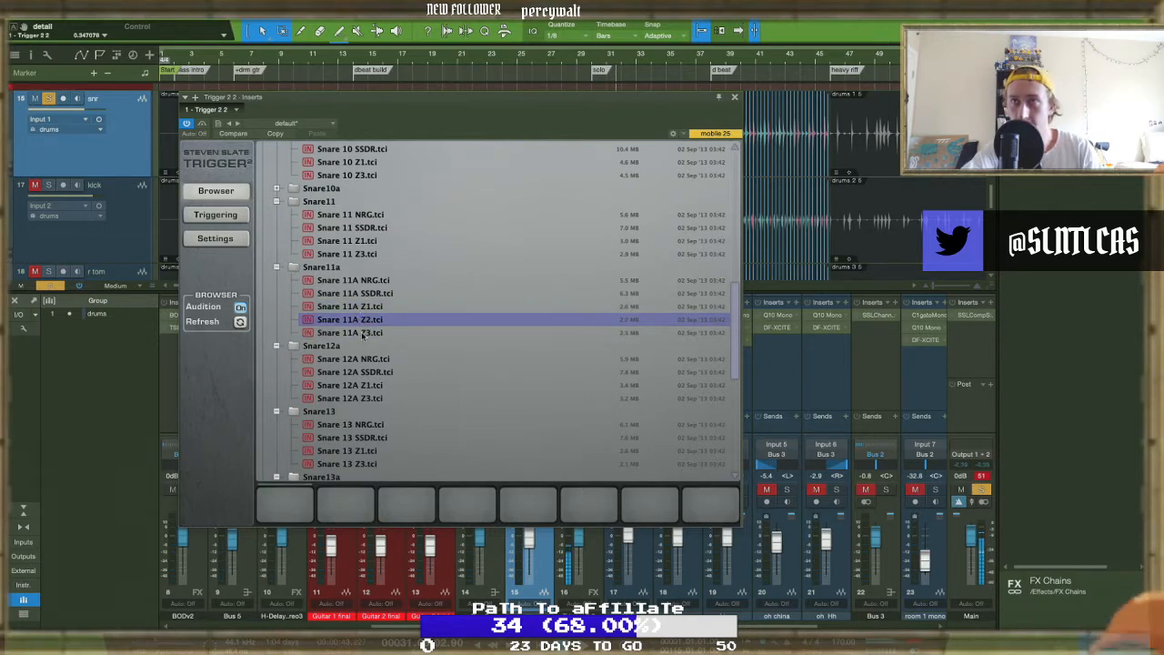
pyautogui.click(363, 333)
pyautogui.click(360, 319)
pyautogui.click(360, 307)
# Compare the Z1 and Z3 samples of Snare11 and Snare10a with Snare 10 Z1
pyautogui.click(348, 254)
pyautogui.click(346, 240)
pyautogui.scroll(4, 356, 288)
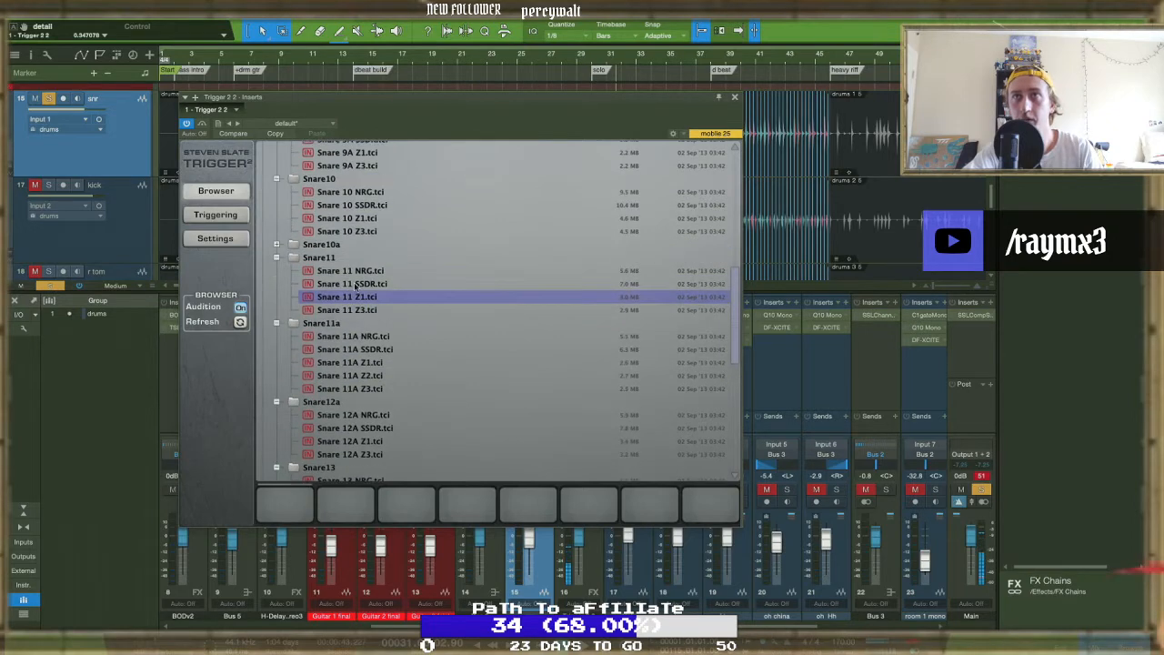
pyautogui.click(275, 291)
pyautogui.click(359, 342)
pyautogui.click(368, 331)
pyautogui.click(358, 265)
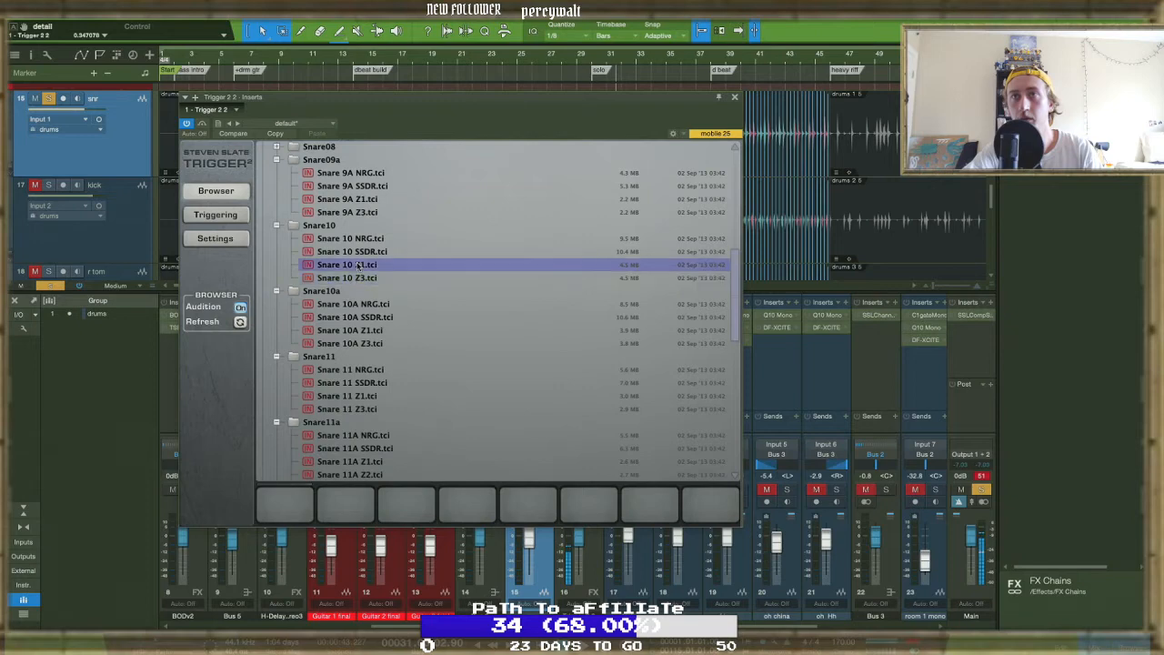
pyautogui.click(363, 343)
pyautogui.click(363, 330)
pyautogui.click(363, 409)
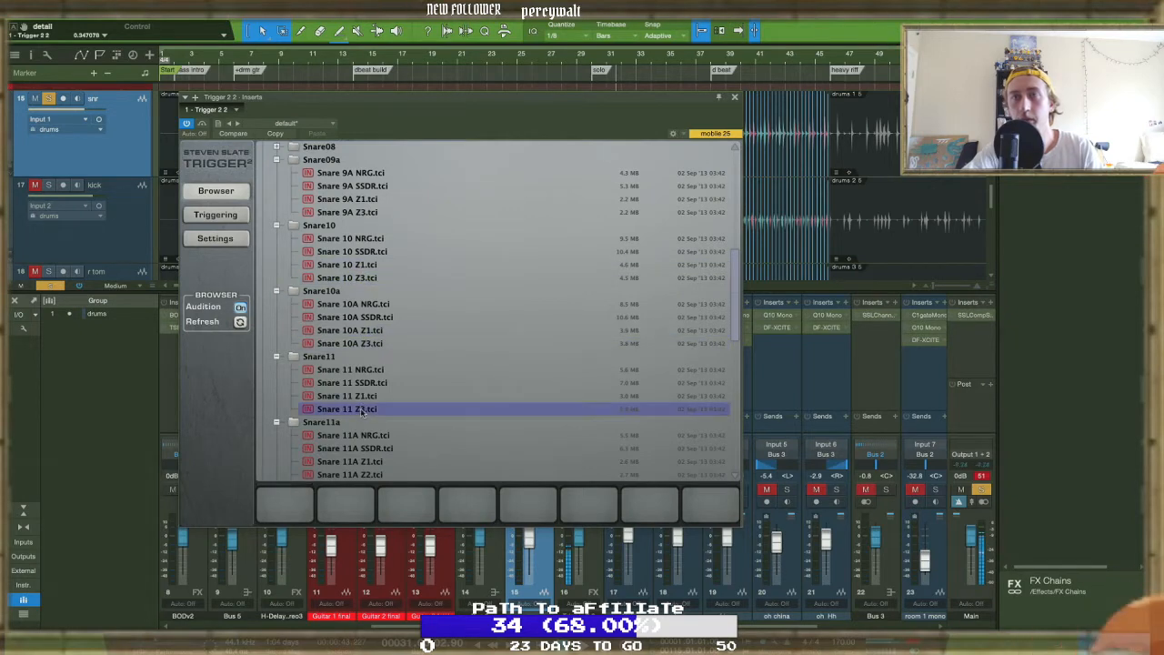
# Load the Snare 11 Z1 sample into the first slot and browse into the Trigger2 User folder
pyautogui.click(361, 399)
pyautogui.moveTo(361, 400); pyautogui.dragTo(297, 506)
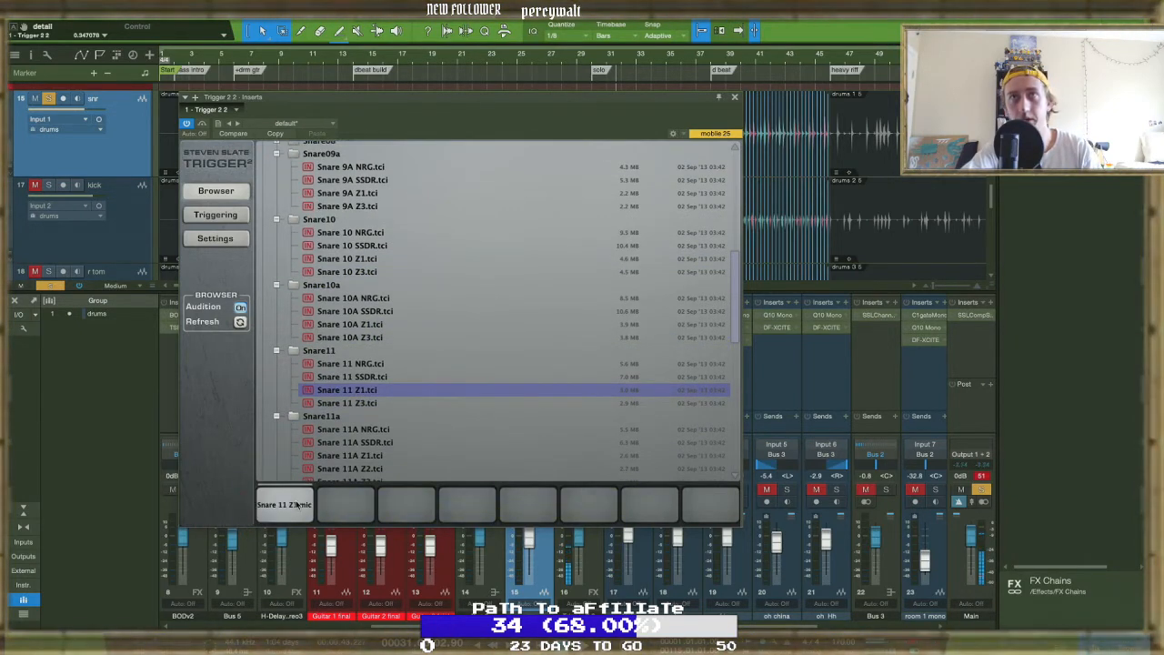
pyautogui.scroll(-10, 336, 416)
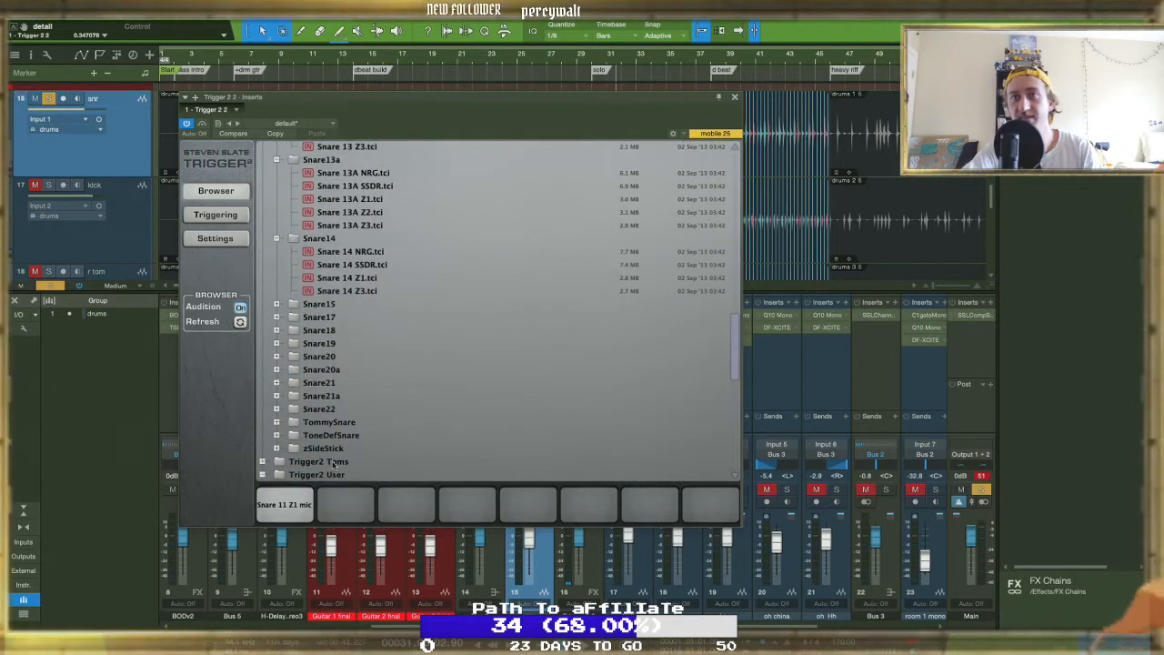
pyautogui.click(263, 475)
pyautogui.scroll(-10, 334, 465)
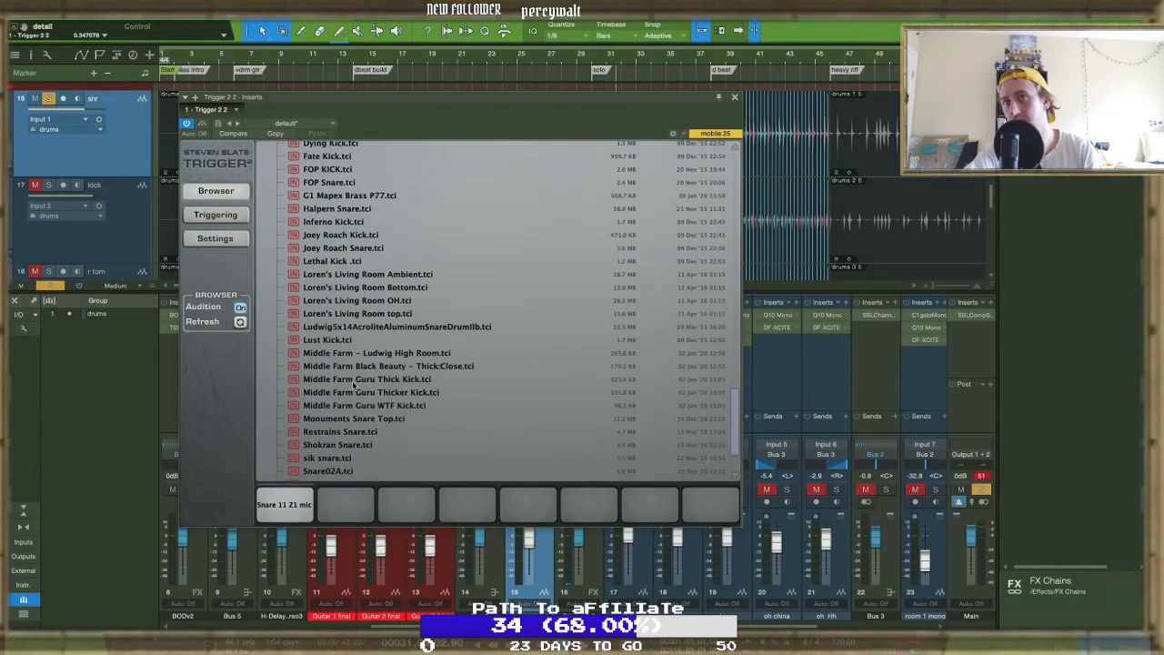
# Audition the Middle Farm snare and kick samples, Monuments Snare Top and Restrains Snare
pyautogui.click(349, 354)
pyautogui.click(354, 368)
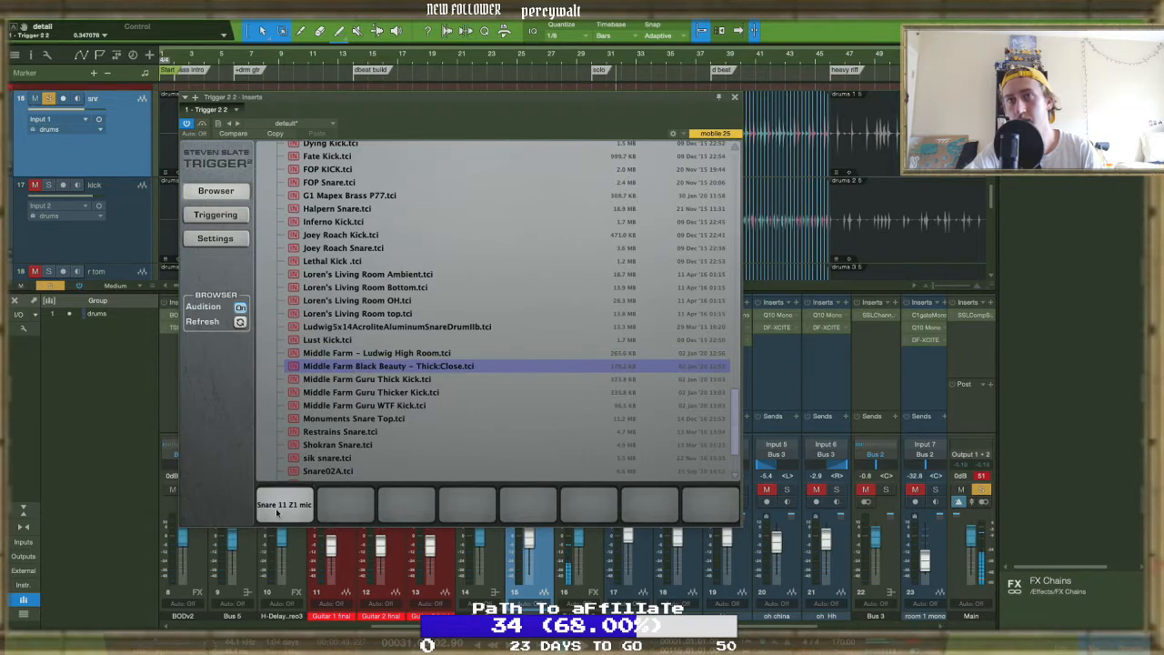
pyautogui.click(343, 381)
pyautogui.click(345, 392)
pyautogui.click(351, 406)
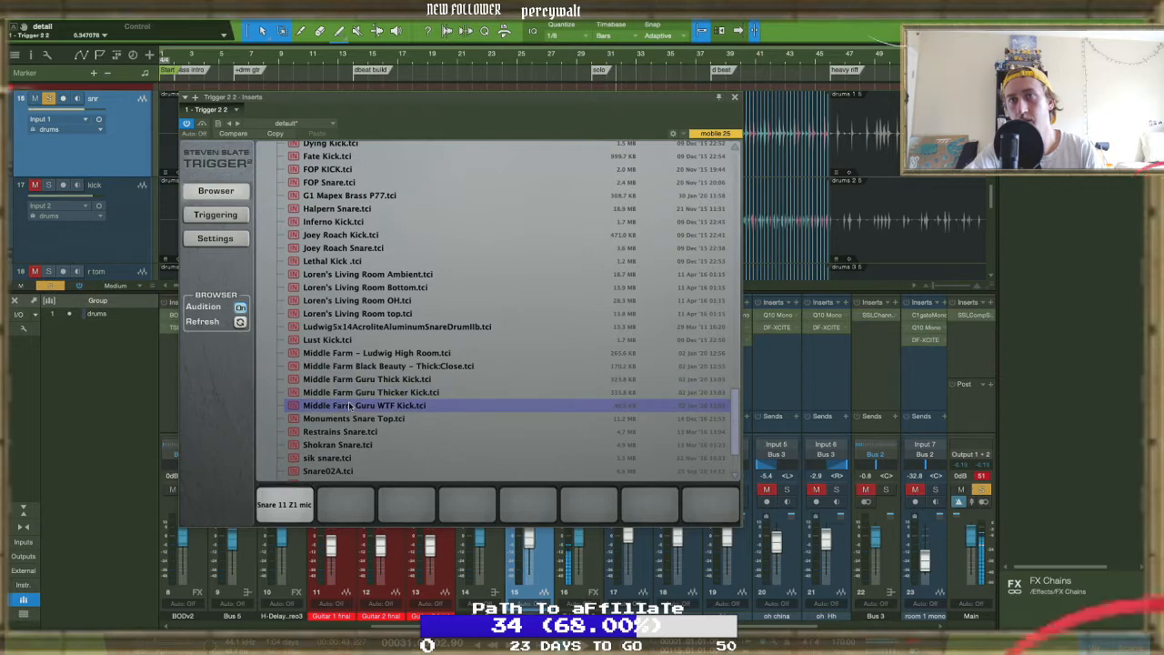
pyautogui.click(354, 420)
pyautogui.click(357, 432)
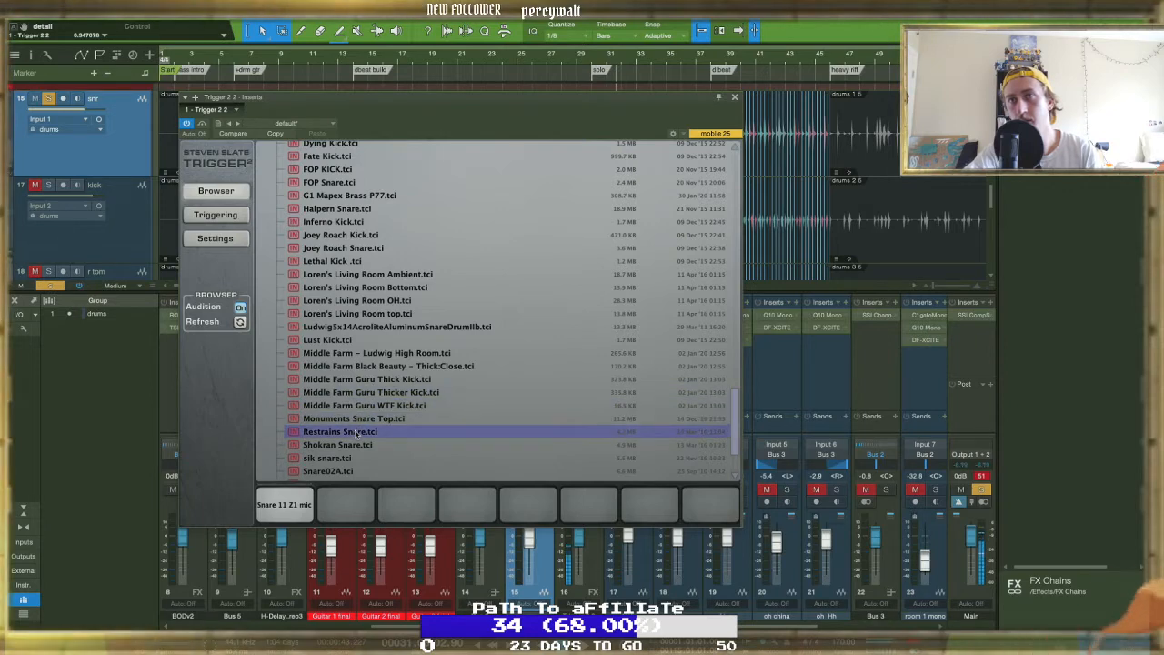
# Compare Middle Farm Ludwig High Room with Black Beauty - Thick:Close and load Black Beauty into the second slot
pyautogui.click(359, 354)
pyautogui.click(366, 366)
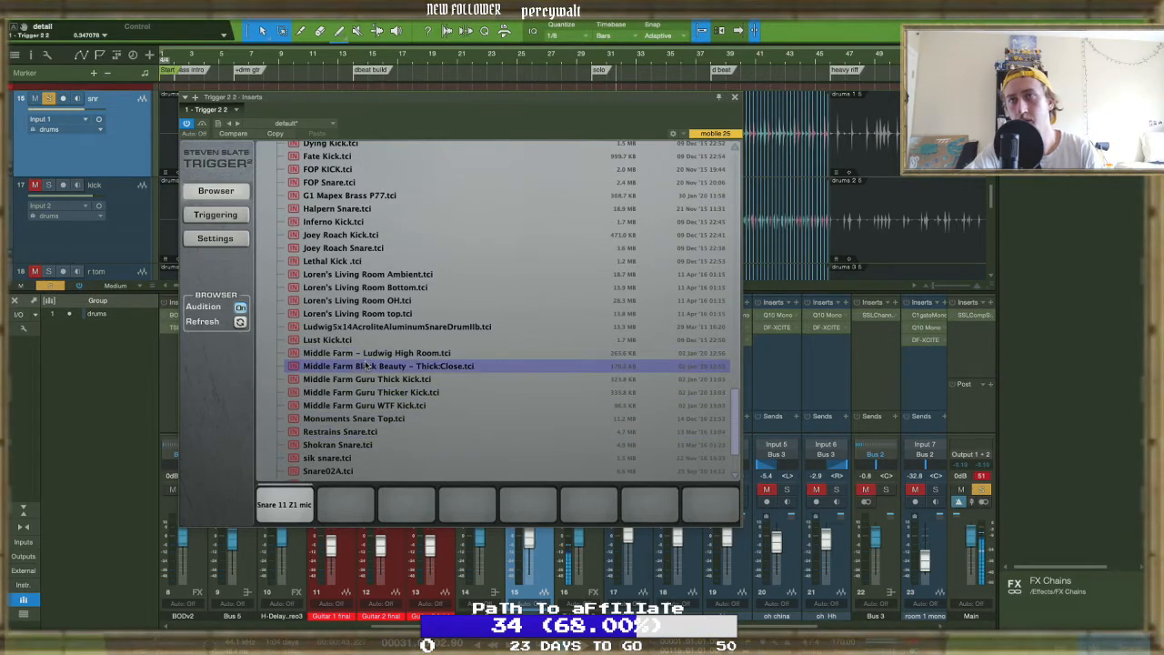
pyautogui.moveTo(368, 368); pyautogui.dragTo(345, 504)
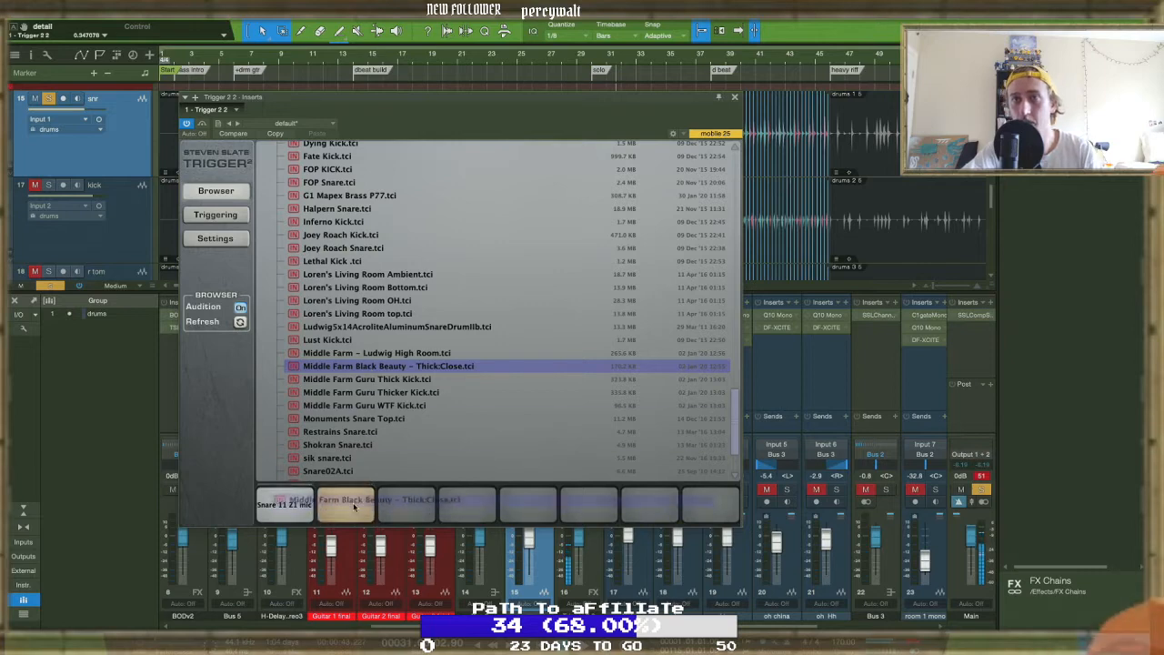
# Load the BurningBeards Snare sample from the Trigger2 User folder into the third slot
pyautogui.click(333, 431)
pyautogui.scroll(5, 341, 382)
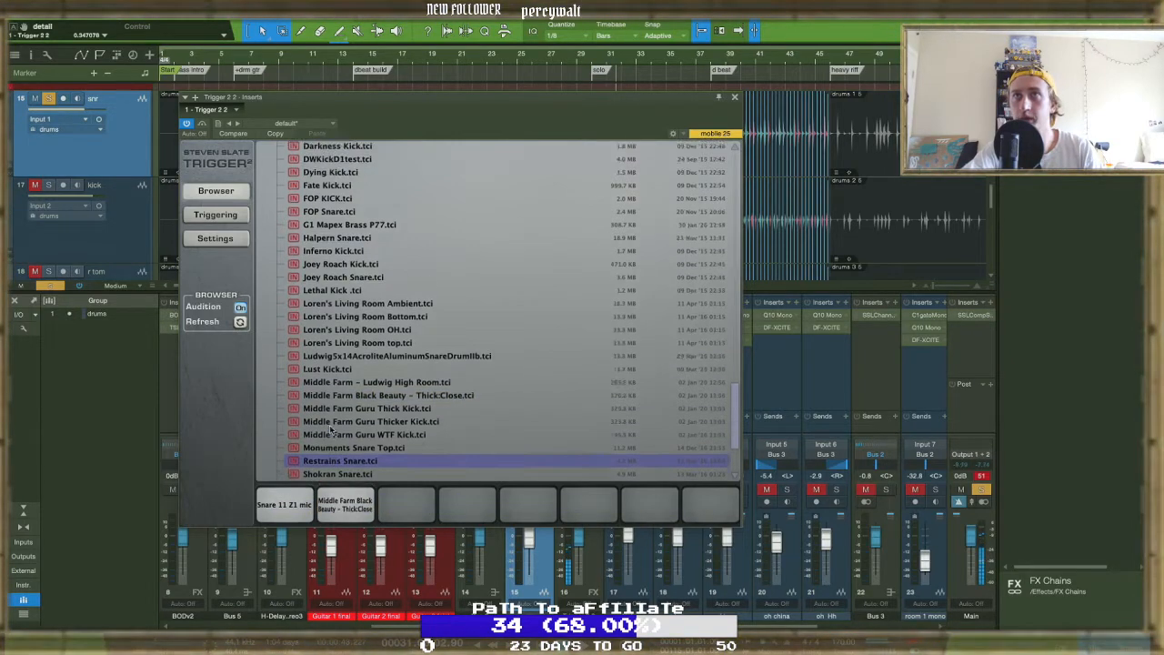
pyautogui.moveTo(346, 217); pyautogui.dragTo(405, 498)
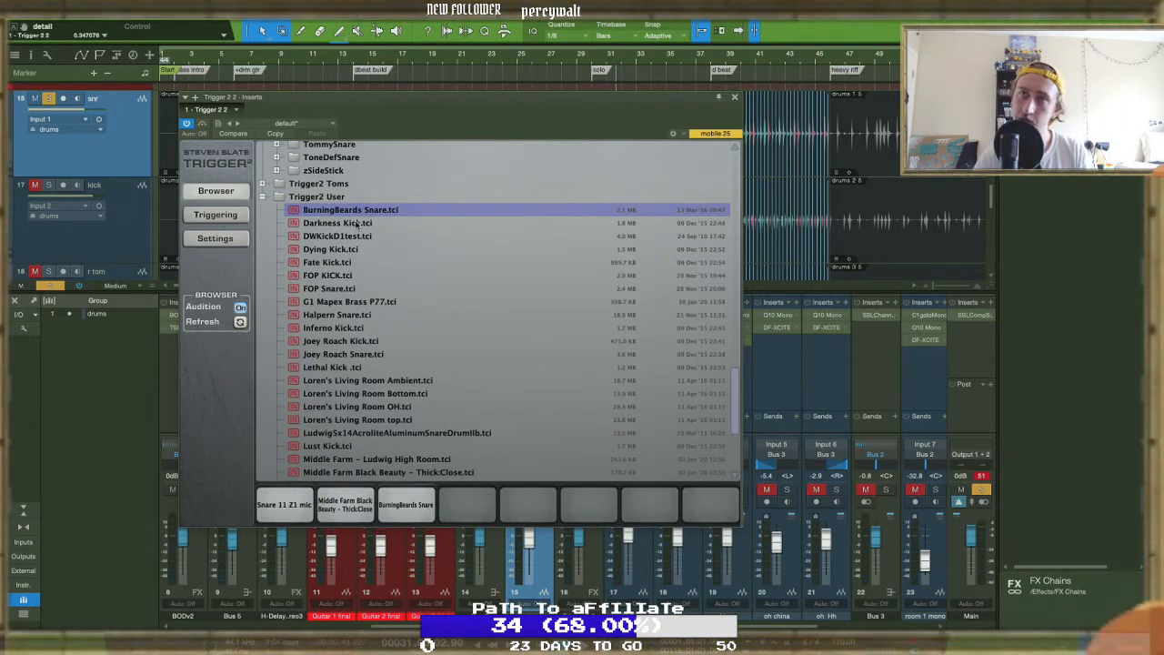
# Audition the user samples FOP Snare, Snare02A, sik snare, Shokran Snare, Restrains Snare and Monuments Snare Top
pyautogui.click(334, 289)
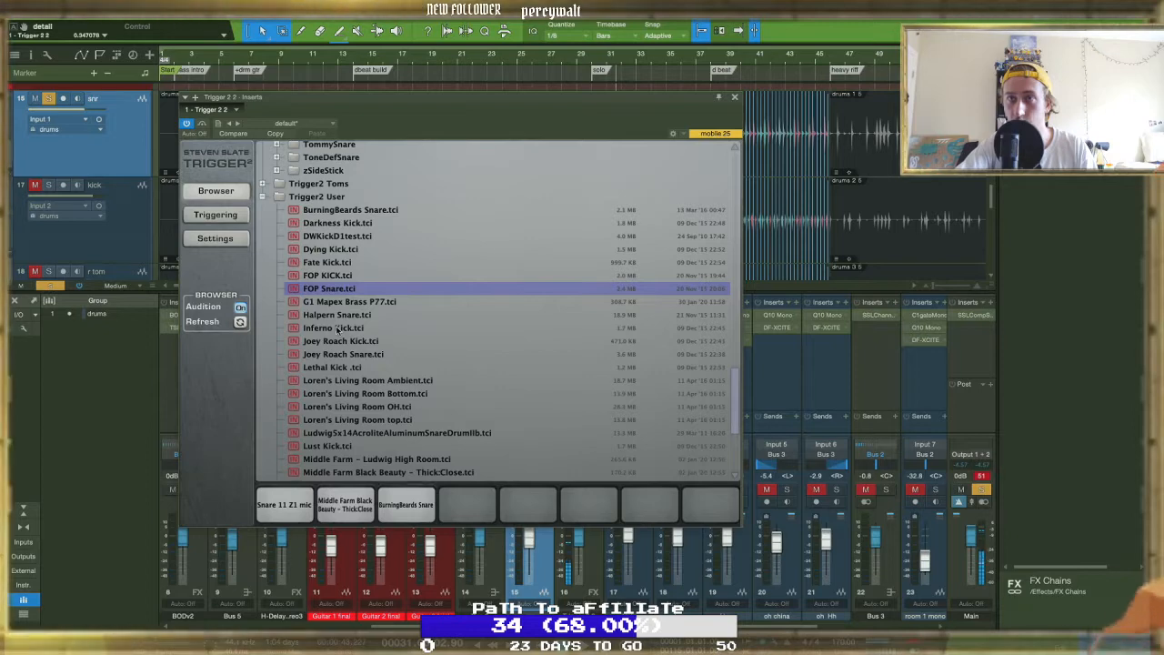
pyautogui.scroll(-2, 336, 331)
pyautogui.scroll(-3, 336, 331)
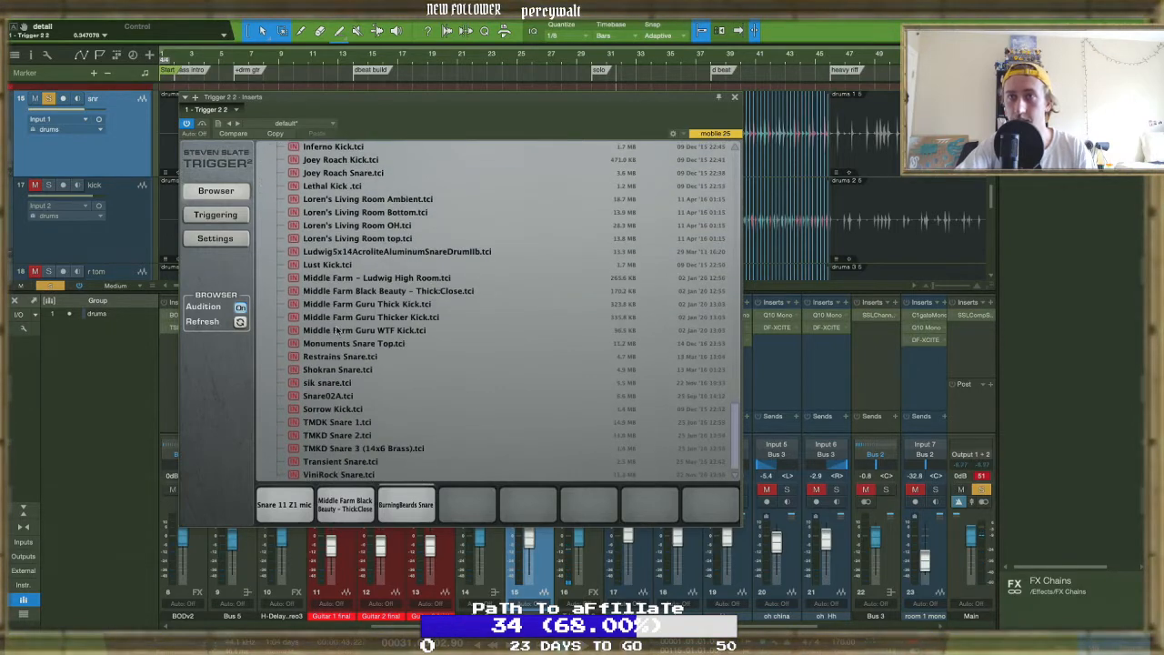
pyautogui.click(331, 397)
pyautogui.click(331, 383)
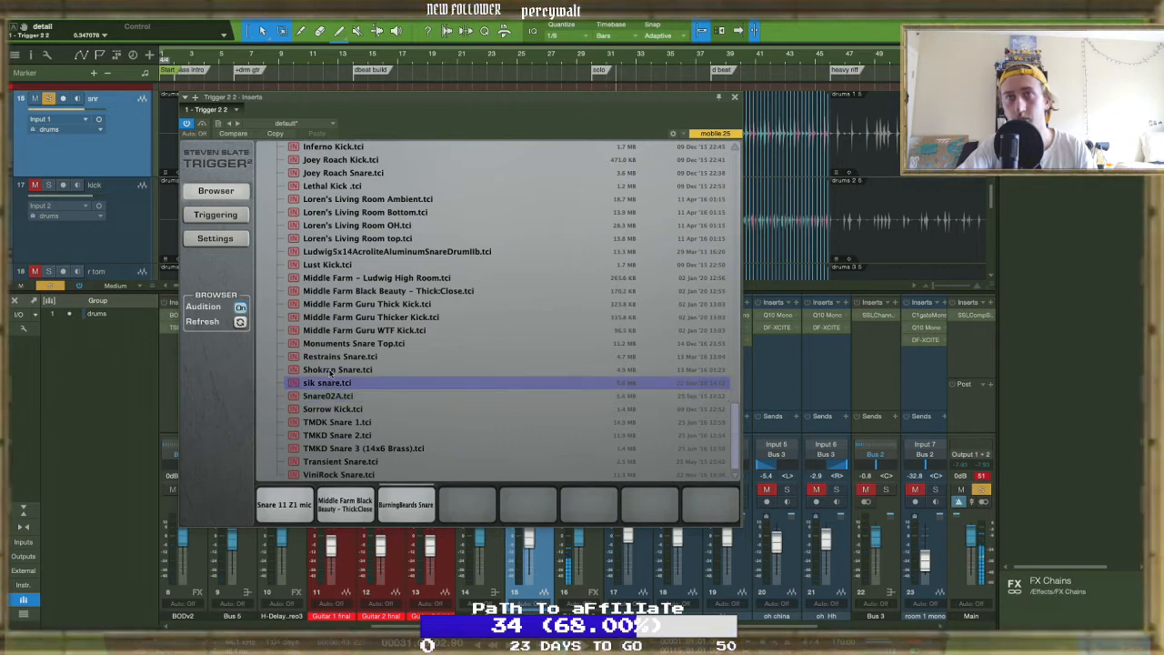
pyautogui.click(332, 369)
pyautogui.click(331, 356)
pyautogui.click(331, 344)
# Audition the Middle Farm Guru kicks, Black Beauty, Ludwig High Room and Lust Kick samples
pyautogui.click(332, 331)
pyautogui.click(332, 318)
pyautogui.click(332, 291)
pyautogui.click(331, 279)
pyautogui.click(329, 265)
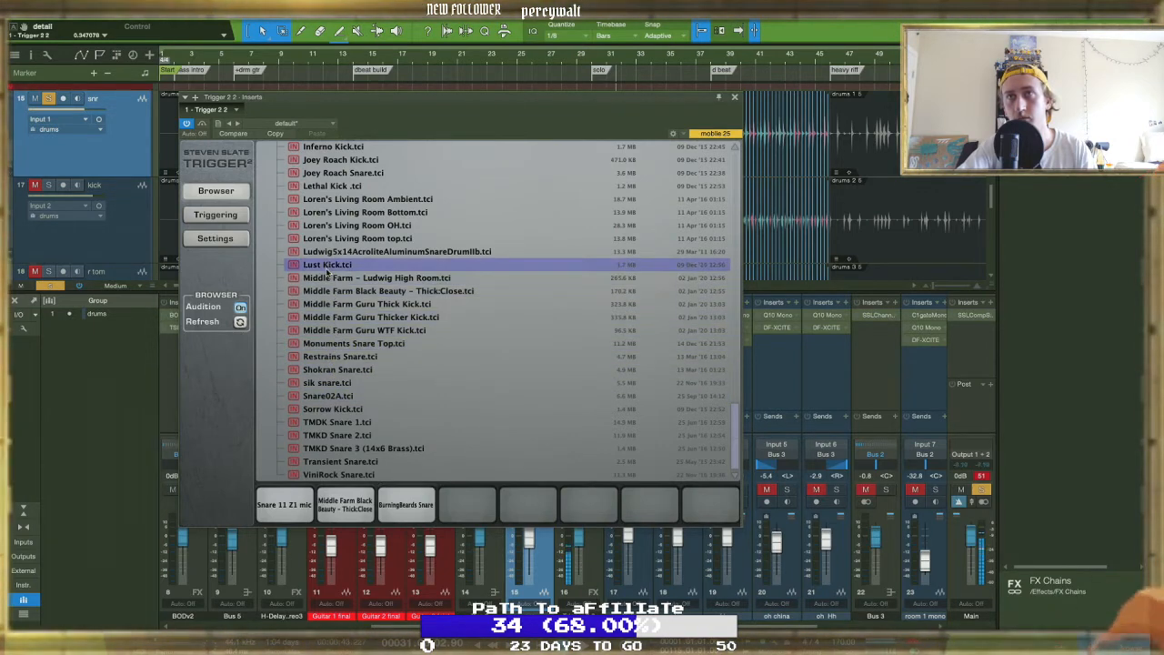
# Audition the Ludwig 5x14 Acrolite, the Loren's Living Room samples and Lethal Kick, and close the Trigger 2 window
pyautogui.click(327, 252)
pyautogui.click(327, 240)
pyautogui.click(327, 225)
pyautogui.click(326, 212)
pyautogui.click(325, 199)
pyautogui.click(324, 186)
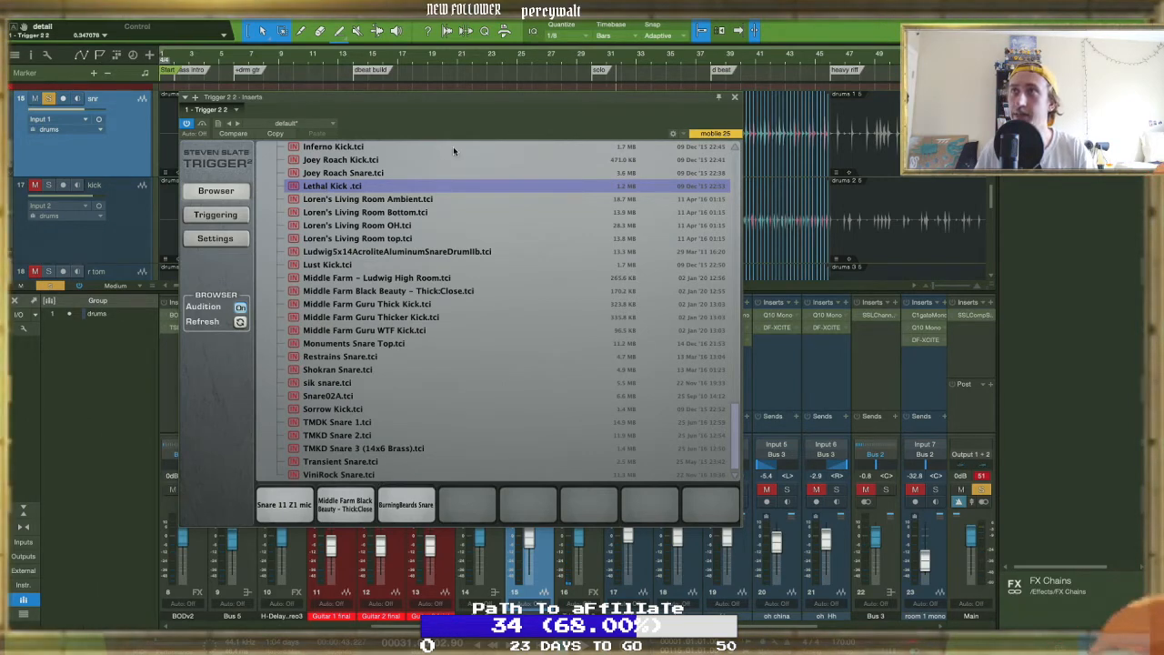
pyautogui.click(735, 96)
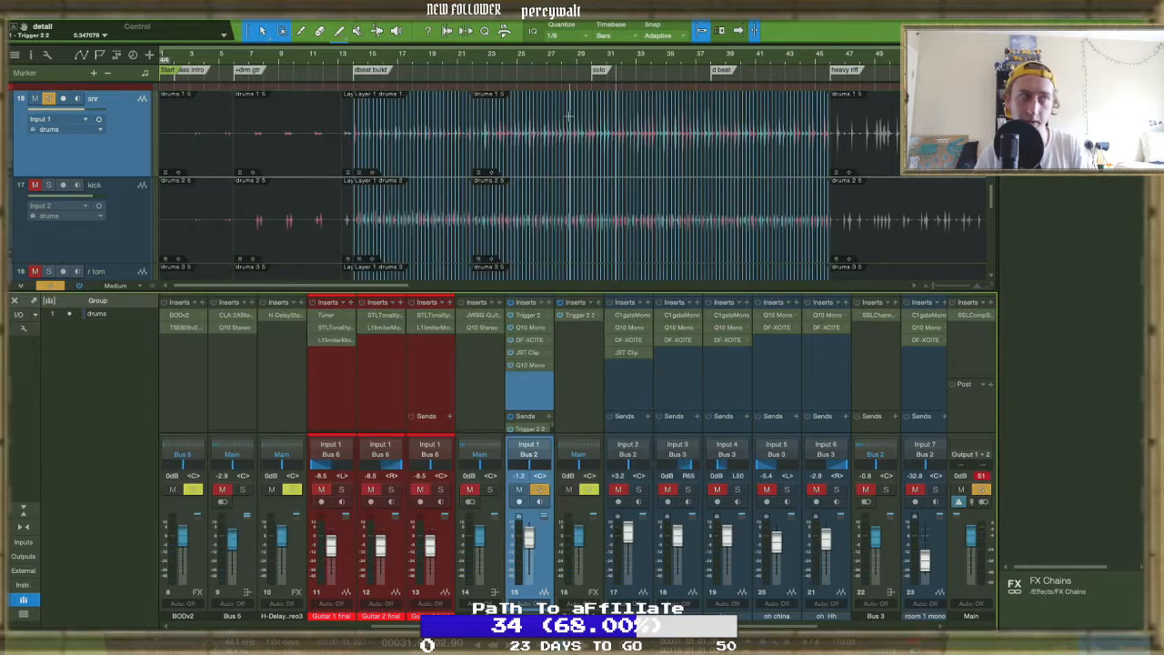
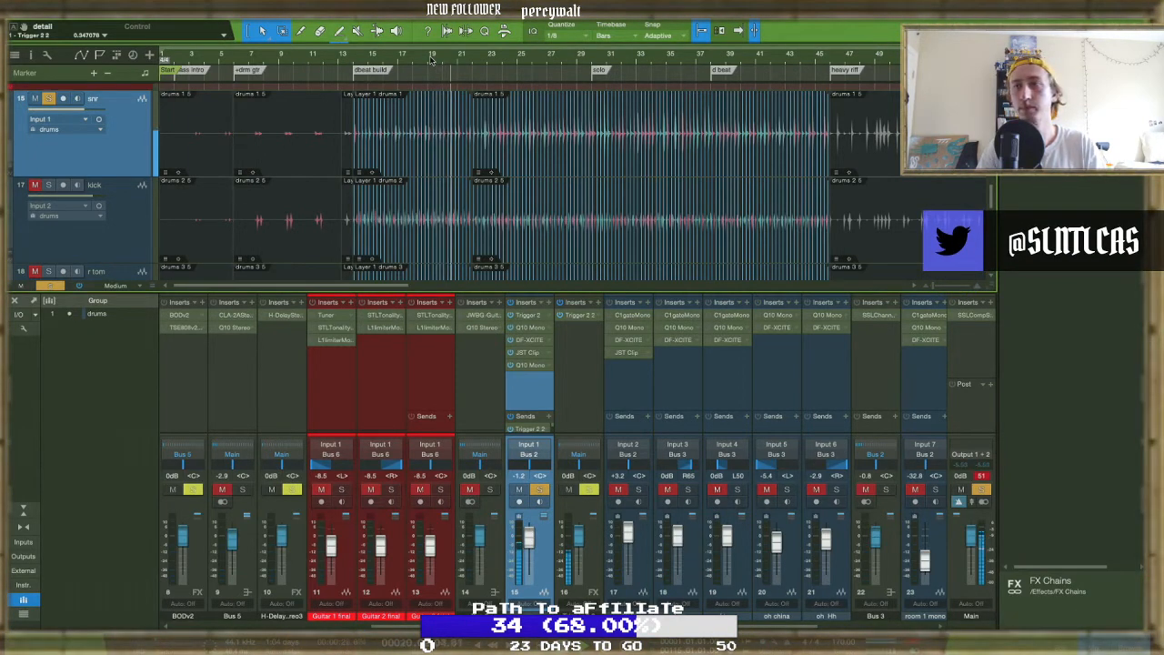
# Mute and unmute the Trigger 2 2 channel repeatedly to compare the snare with and without the sample layer
pyautogui.click(570, 491)
pyautogui.click(571, 491)
pyautogui.click(570, 491)
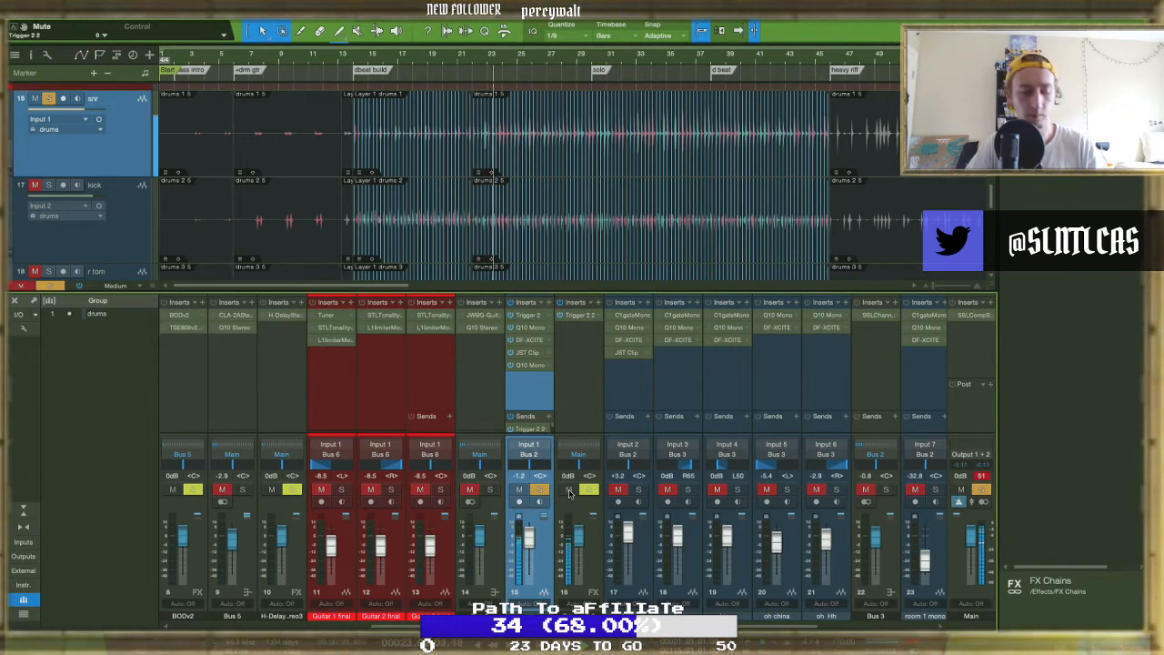
pyautogui.click(570, 490)
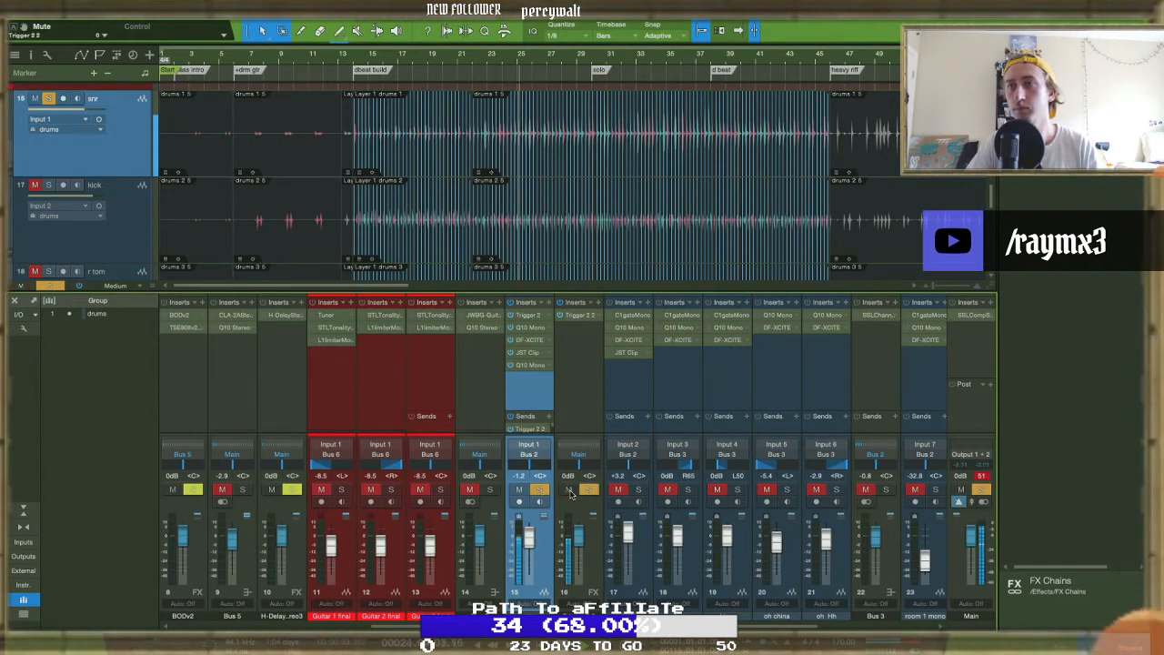
# Mute the snr channel and enlarge its sends area to show the Trigger 2 2 send
pyautogui.click(522, 490)
pyautogui.hscroll(2, 526, 419)
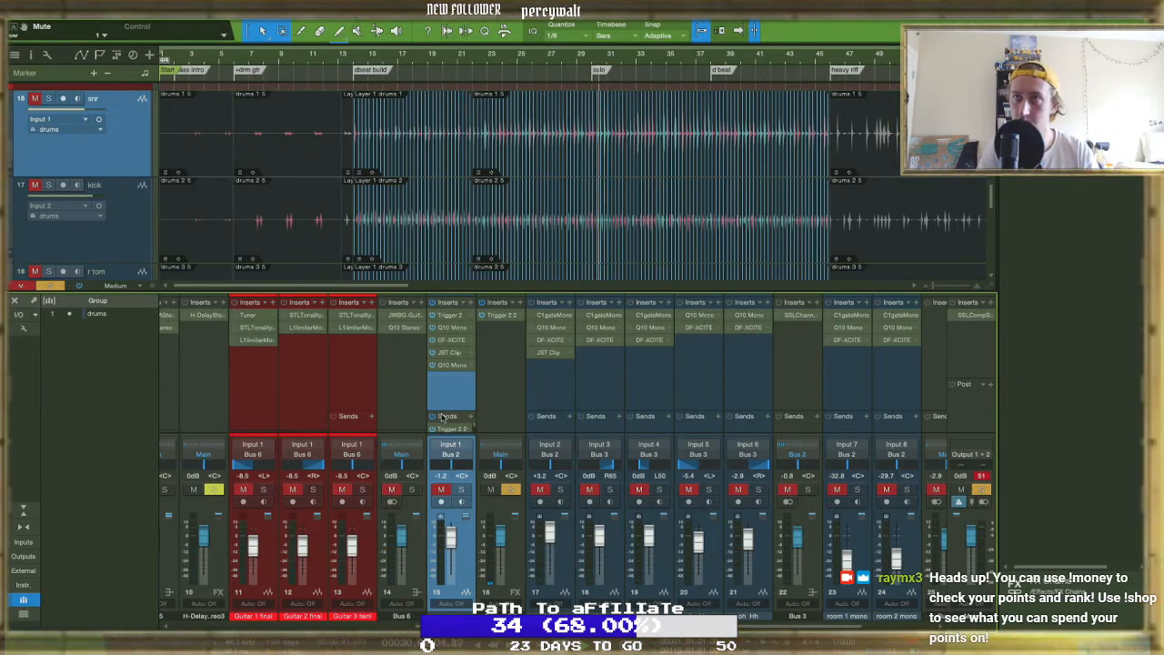
pyautogui.moveTo(452, 411); pyautogui.dragTo(451, 383)
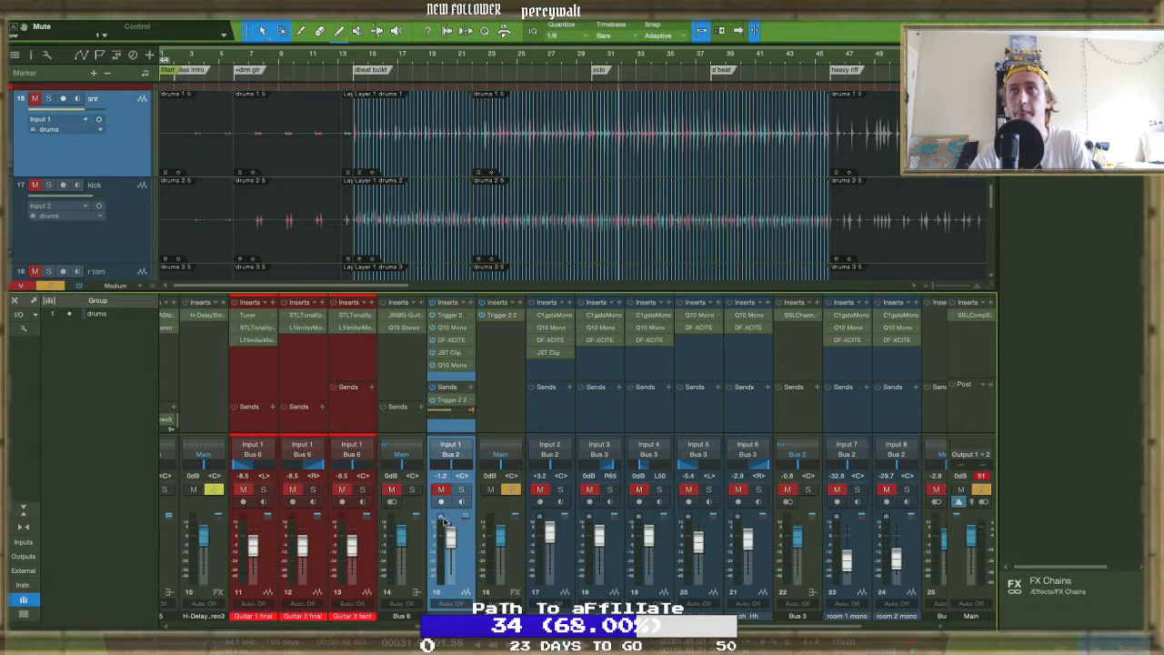
# Play the mix with the Trigger 2 2 solo and the snr mute cleared, and solo Bus 2
pyautogui.press('space')
pyautogui.click(511, 489)
pyautogui.click(440, 490)
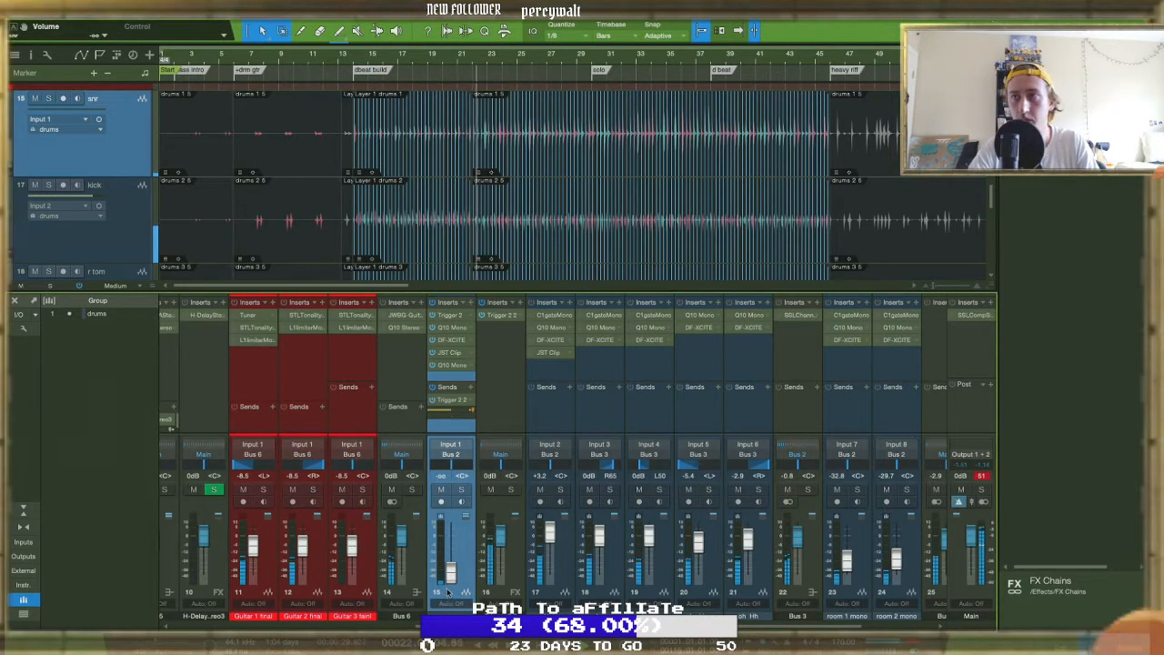
pyautogui.hscroll(3, 870, 548)
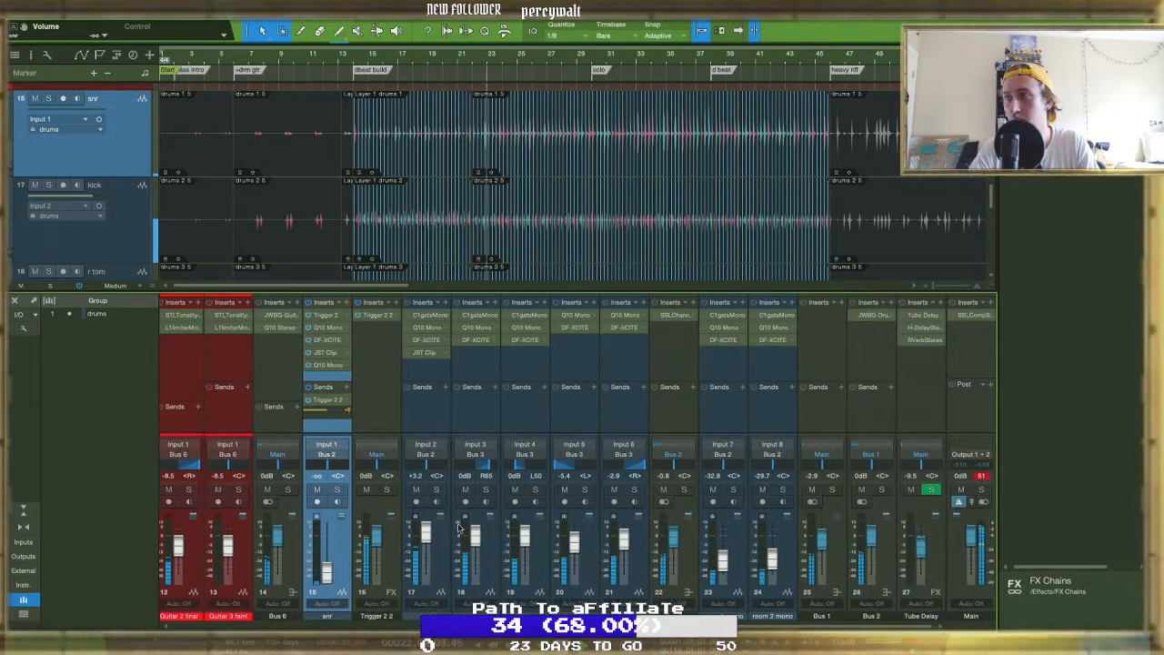
pyautogui.click(884, 491)
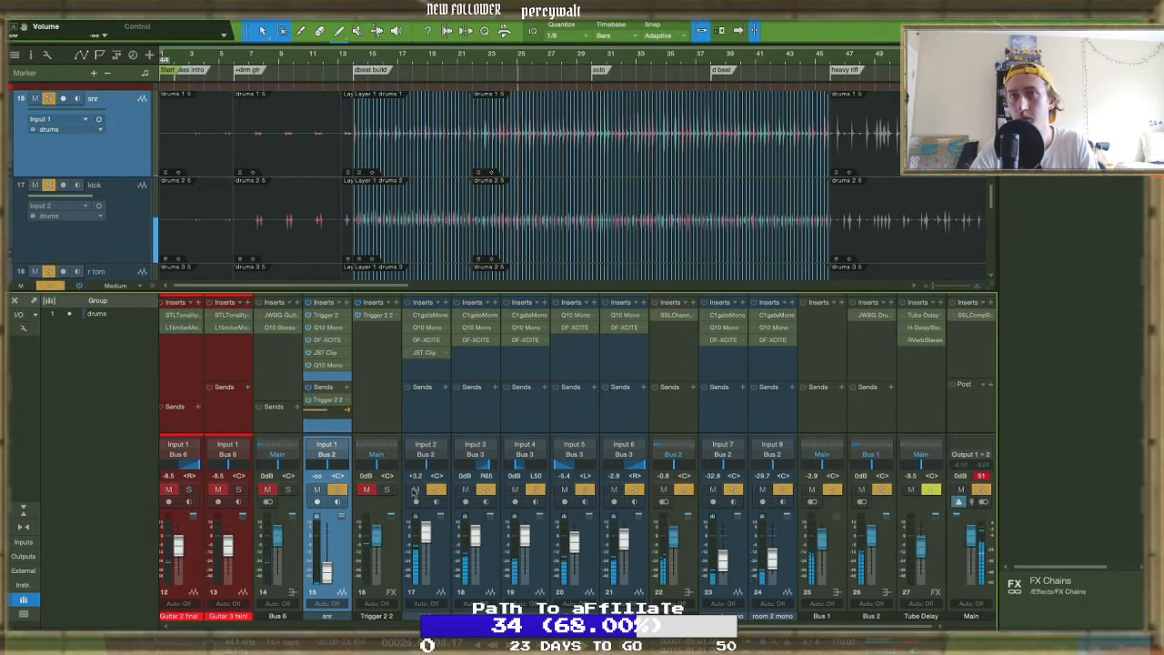
# Try to route the Trigger 2 2 channel's output to Bus 2, and rename that bus "drm bus"
pyautogui.click(375, 453)
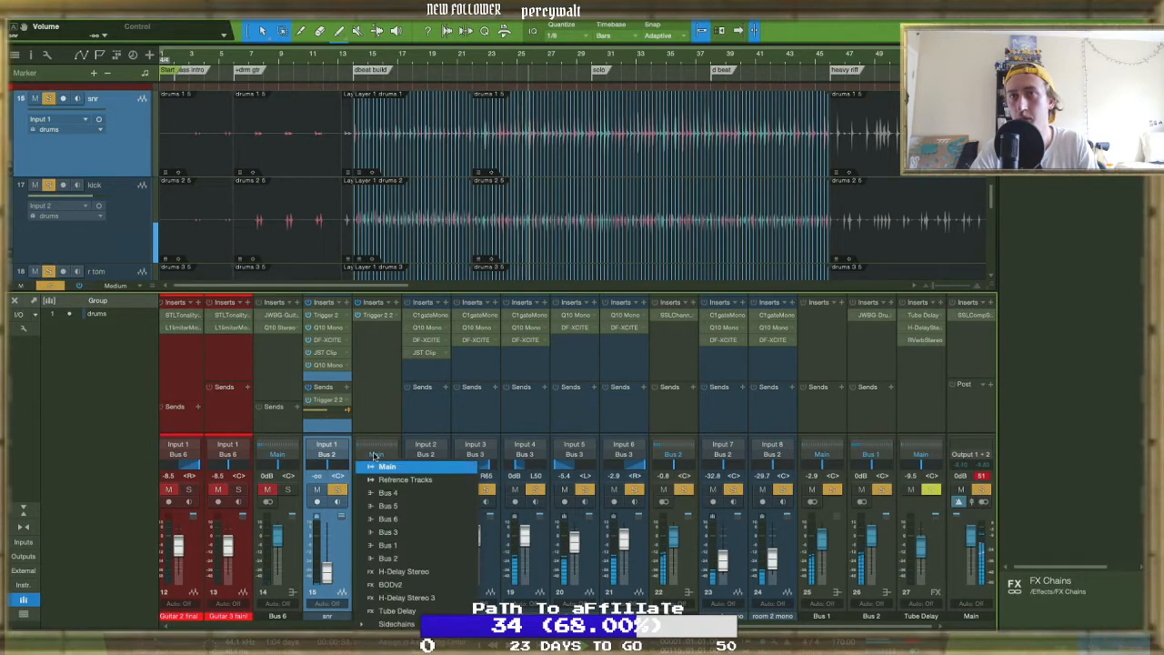
pyautogui.click(387, 560)
pyautogui.click(872, 616)
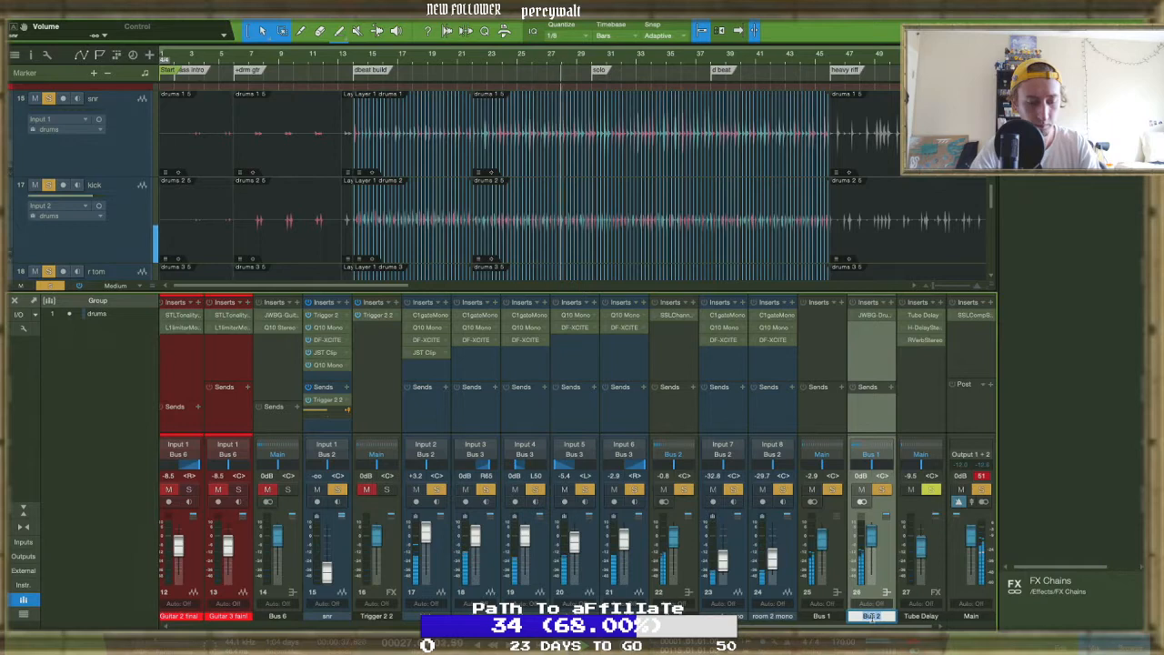
pyautogui.write('drm bus')
pyautogui.press('Return')
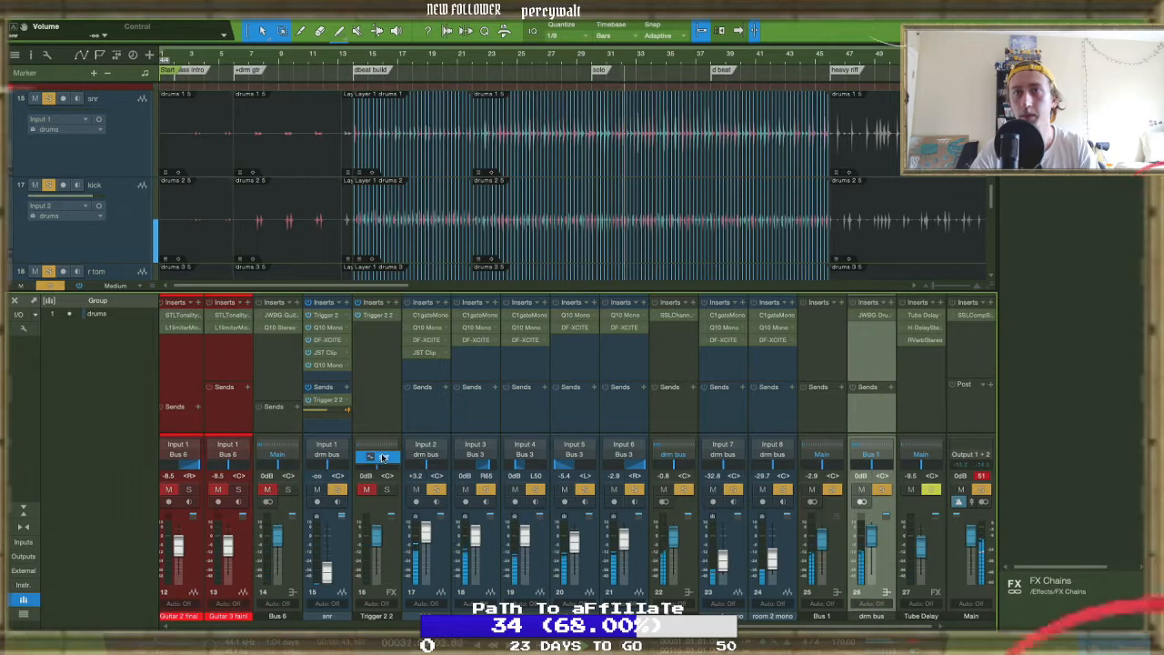
# Route the Trigger 2 2 channel's output to the drm bus
pyautogui.click(384, 458)
pyautogui.click(377, 452)
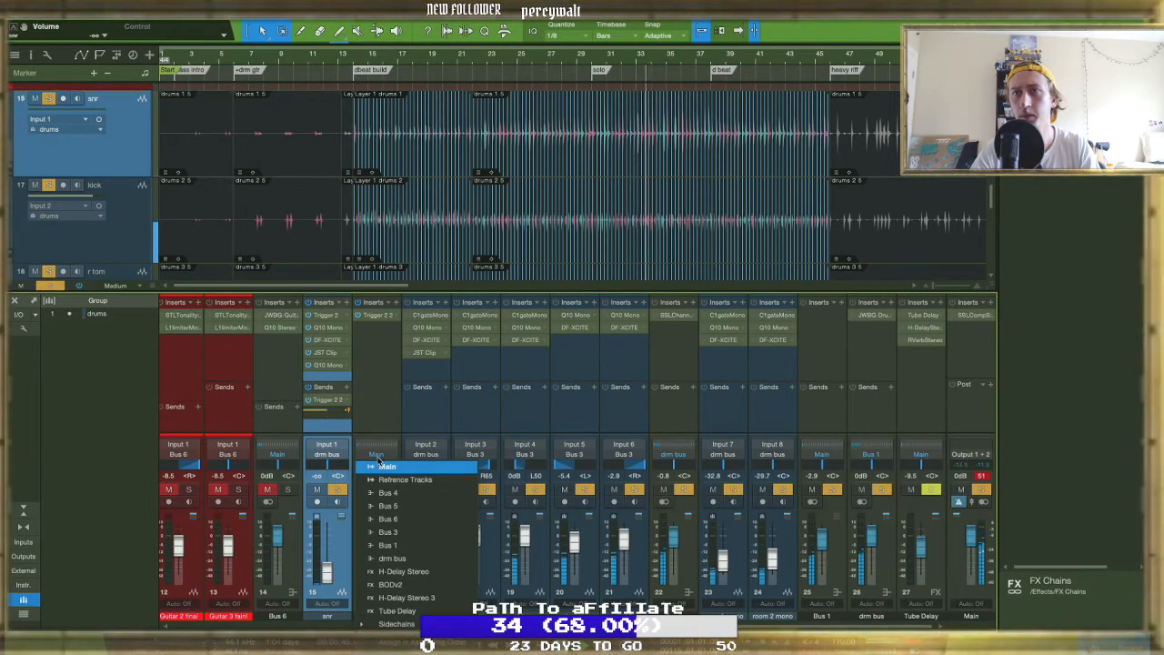
pyautogui.click(398, 557)
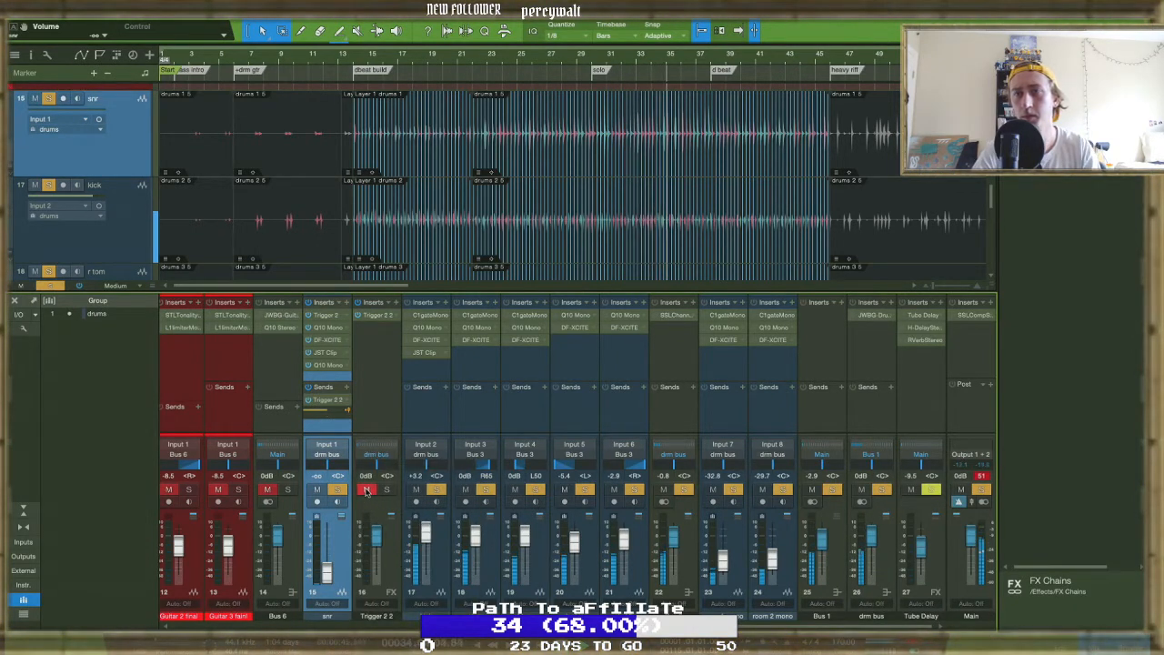
# Balance the snare layers by setting the snr fader to -5.9 dB and the Trigger 2 2 fader to -7.0 dB
pyautogui.moveTo(375, 533); pyautogui.dragTo(374, 550)
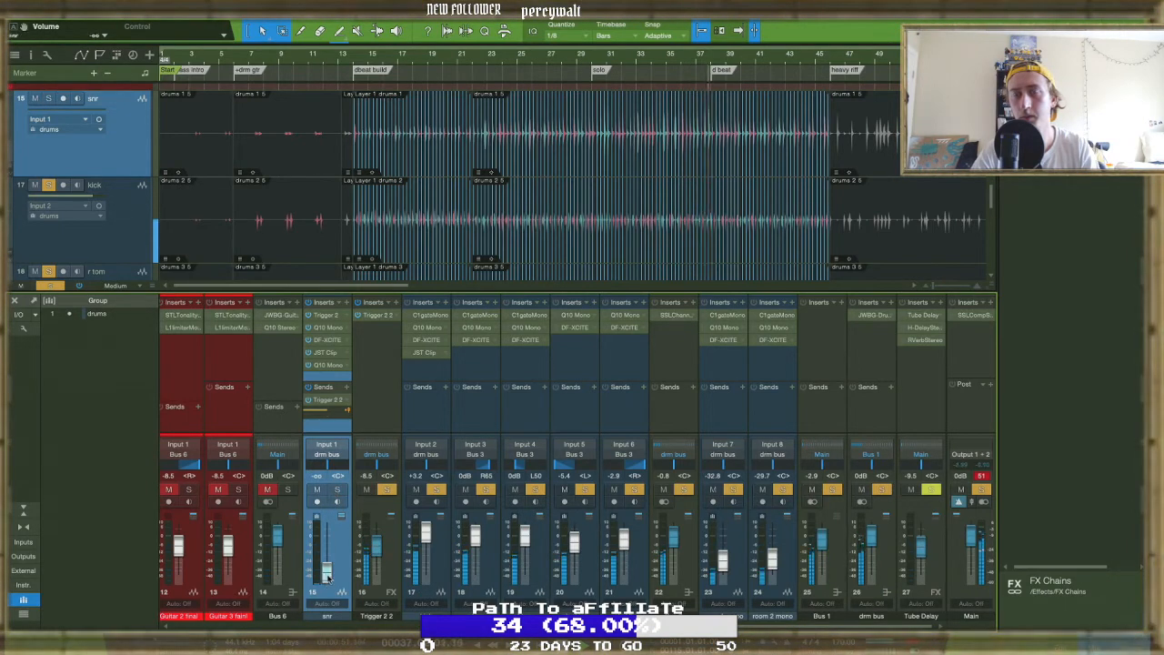
pyautogui.moveTo(325, 537); pyautogui.dragTo(326, 533)
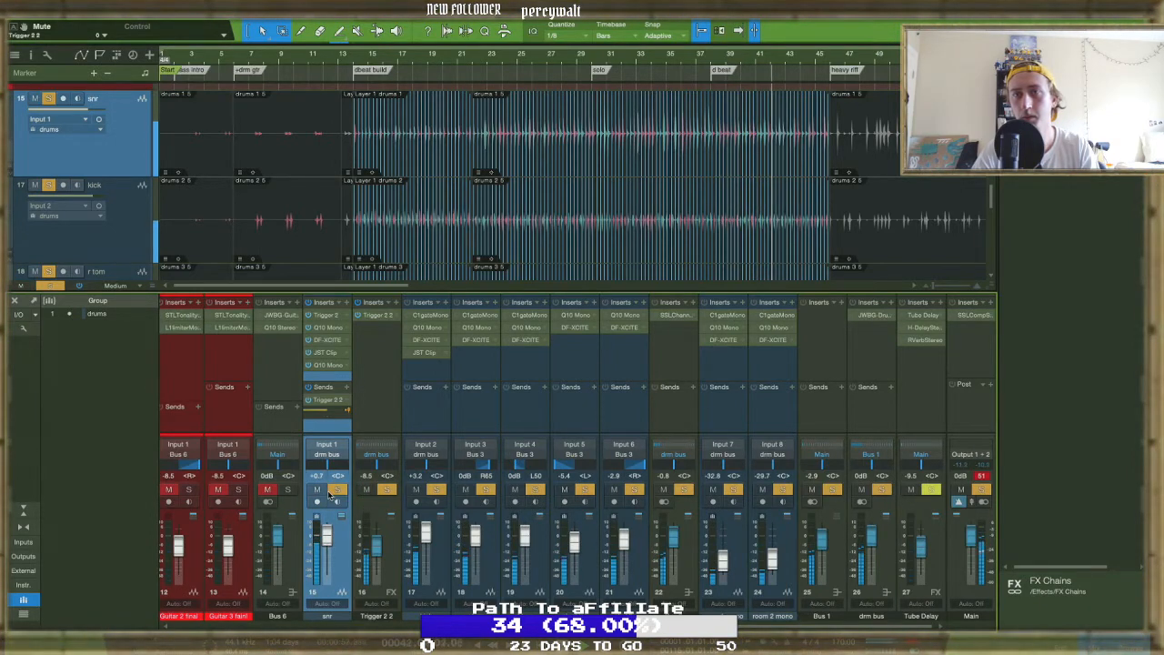
pyautogui.moveTo(326, 534); pyautogui.dragTo(327, 540)
pyautogui.click(382, 551)
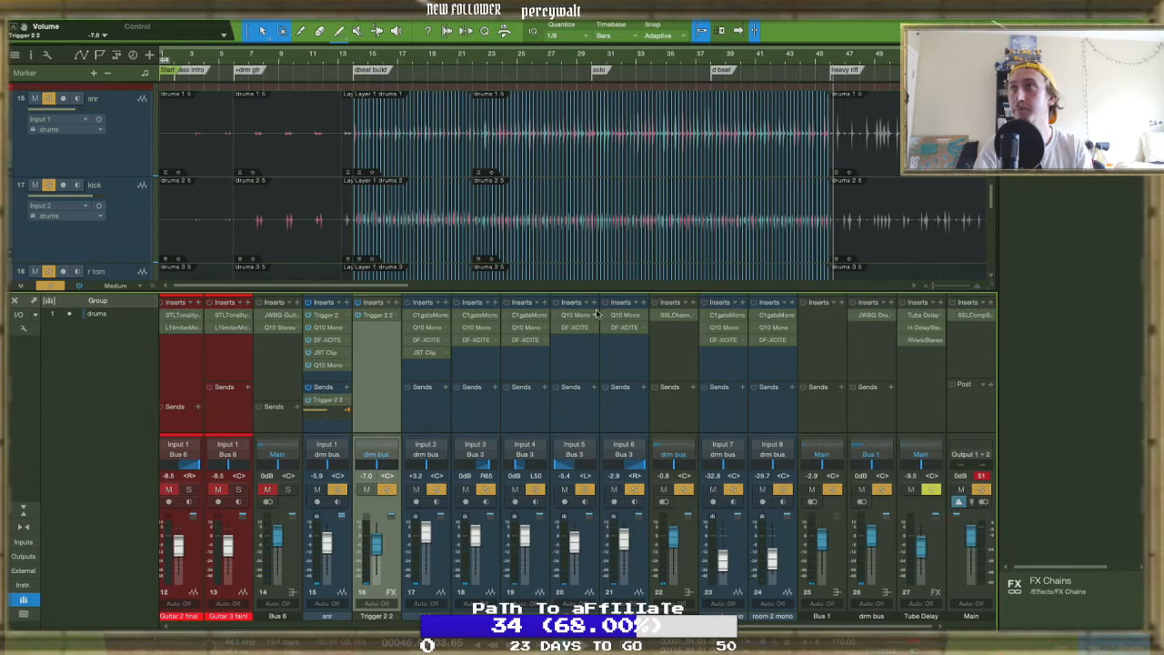
# Examine the drum tracks around the heavy riff marker, from the snare down to the room mics
pyautogui.scroll(5, 614, 259)
pyautogui.hscroll(6, 614, 259)
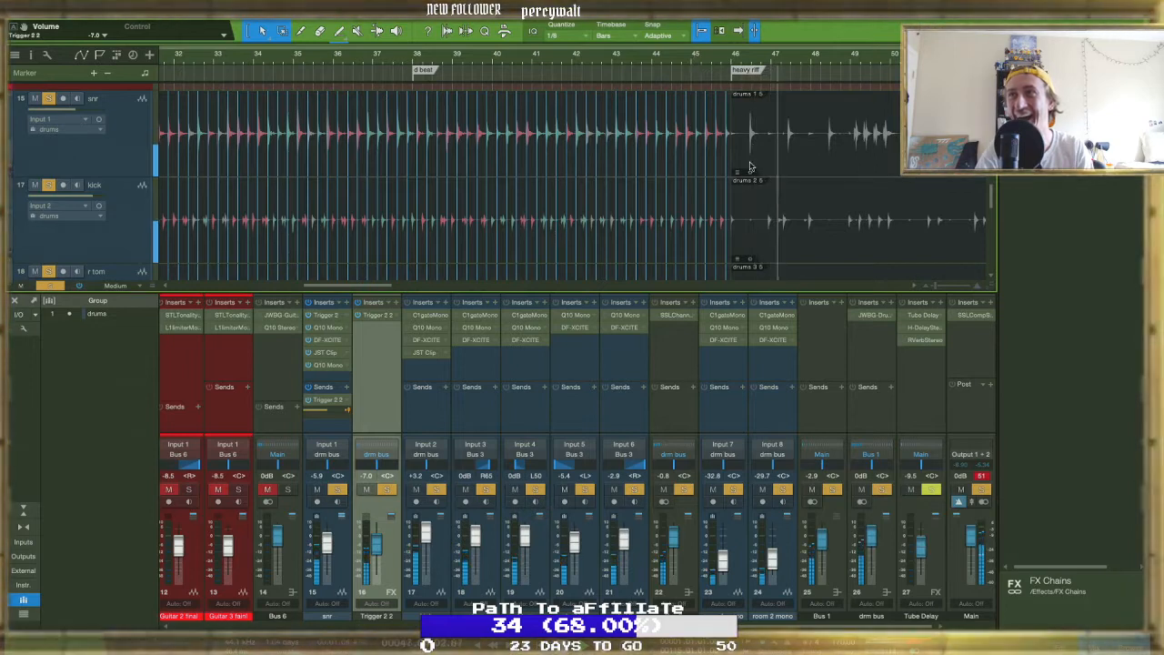
pyautogui.scroll(-5, 750, 167)
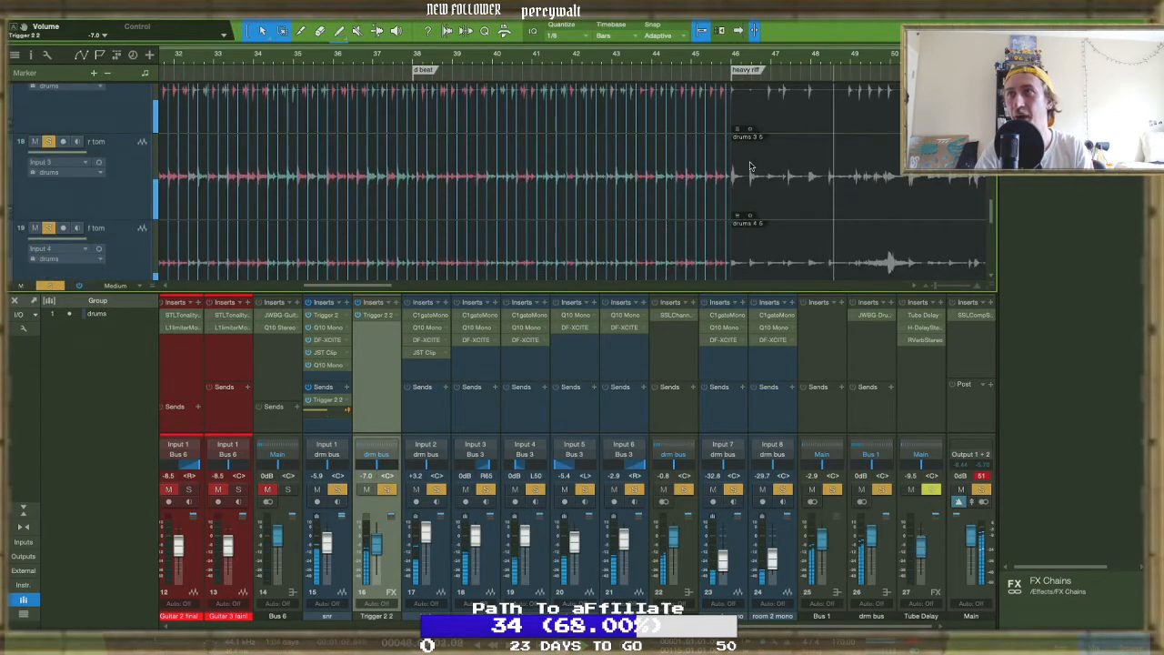
pyautogui.scroll(-4, 750, 167)
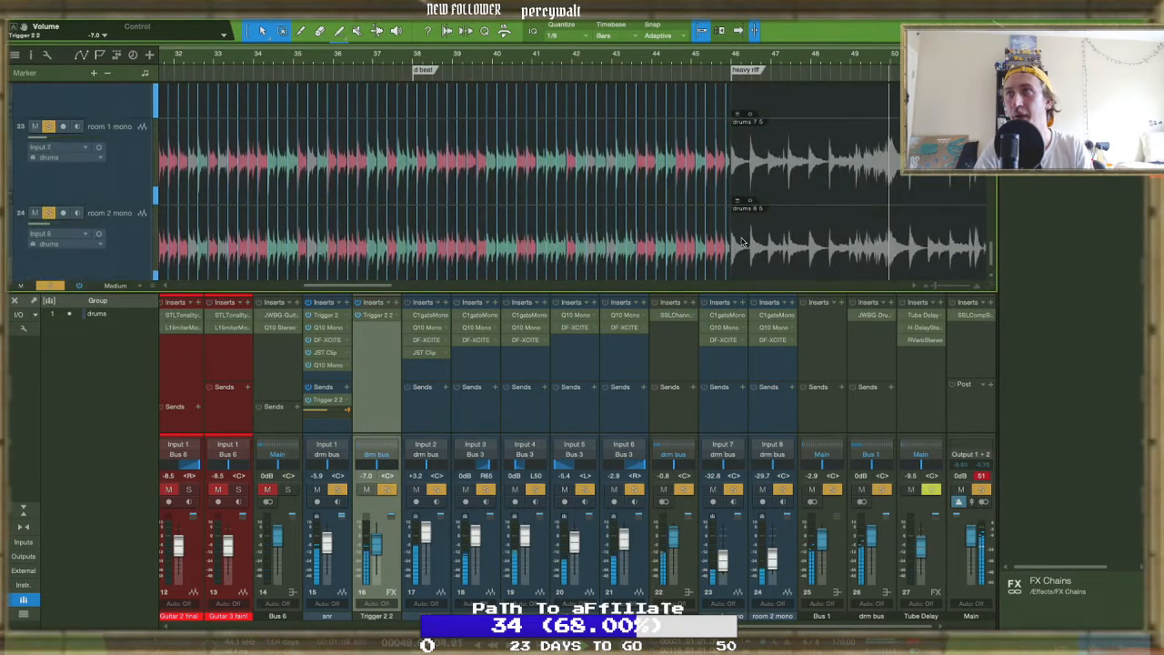
# Play the song and lower the Trigger 2 2 fader to -8.0 dB
pyautogui.scroll(2, 742, 241)
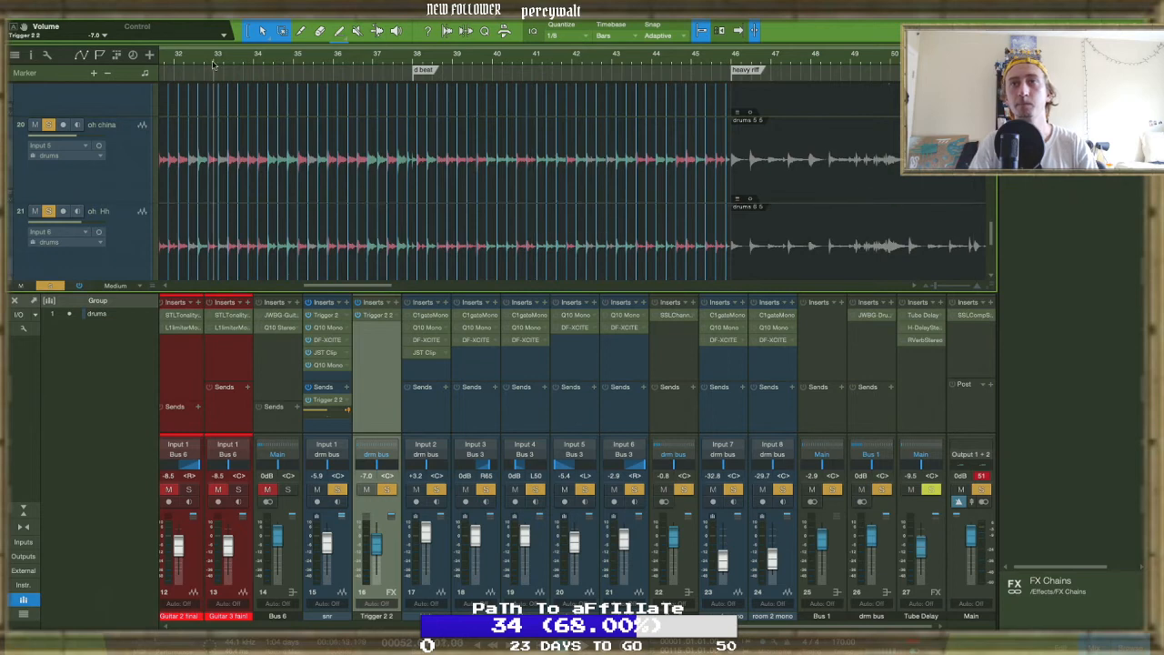
pyautogui.press('space')
pyautogui.moveTo(377, 548)
pyautogui.mouseDown()
pyautogui.moveTo(378, 563)
pyautogui.moveTo(376, 552)
pyautogui.mouseUp()
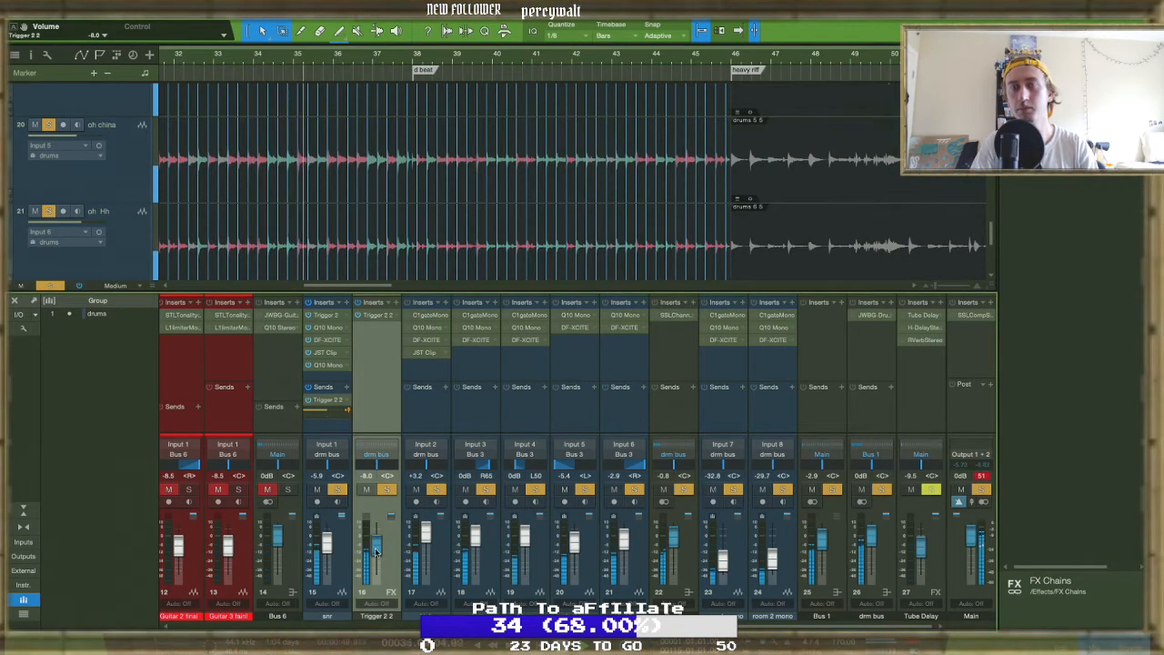
# Set the band 6 gain to 4.2 dB in the snr channel's first Q10 Mono equalizer and close it
pyautogui.doubleClick(326, 329)
pyautogui.moveTo(396, 225); pyautogui.dragTo(396, 233)
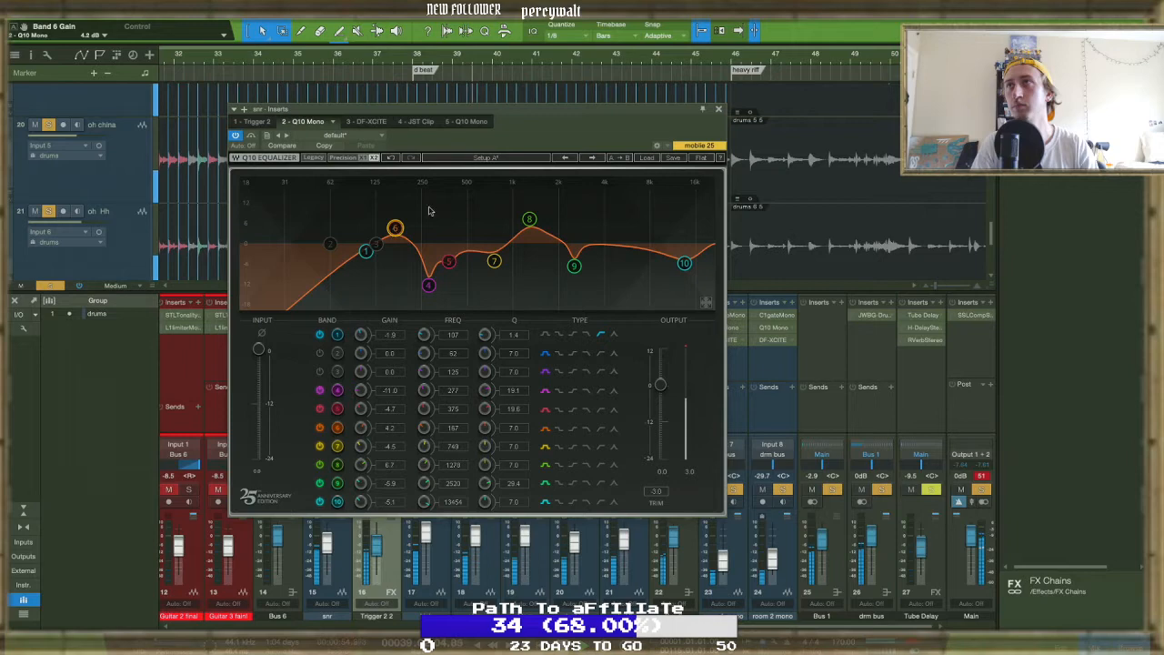
pyautogui.click(719, 109)
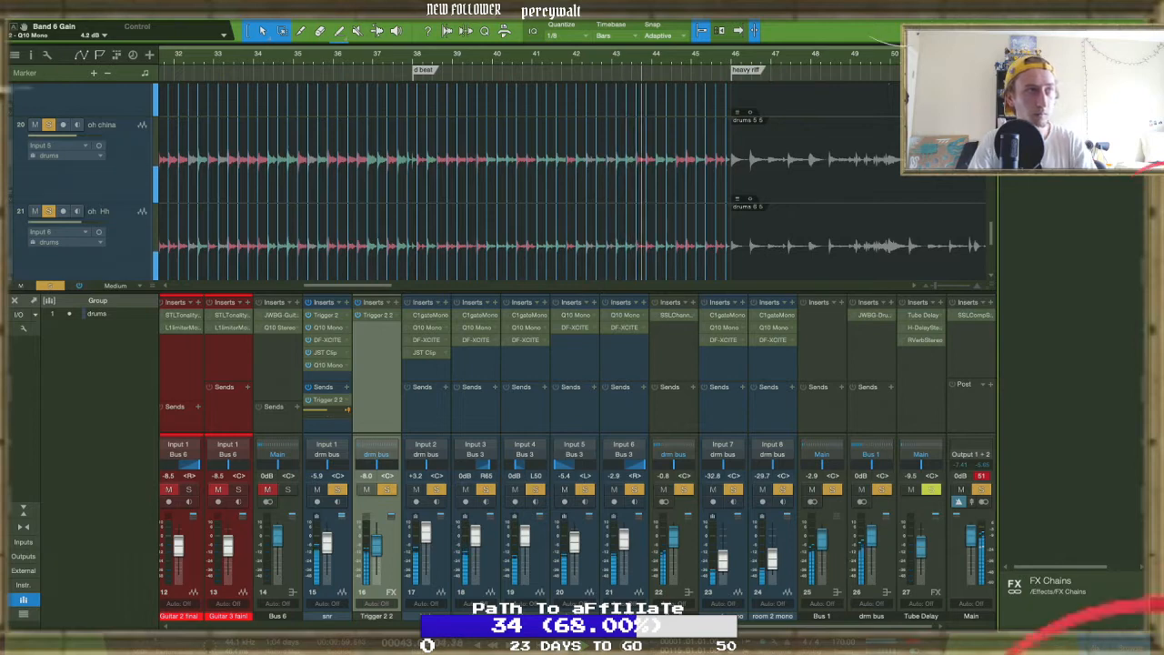
# Search the effects browser for "trans" and play the song from near the dbeat build marker
pyautogui.write('transx')
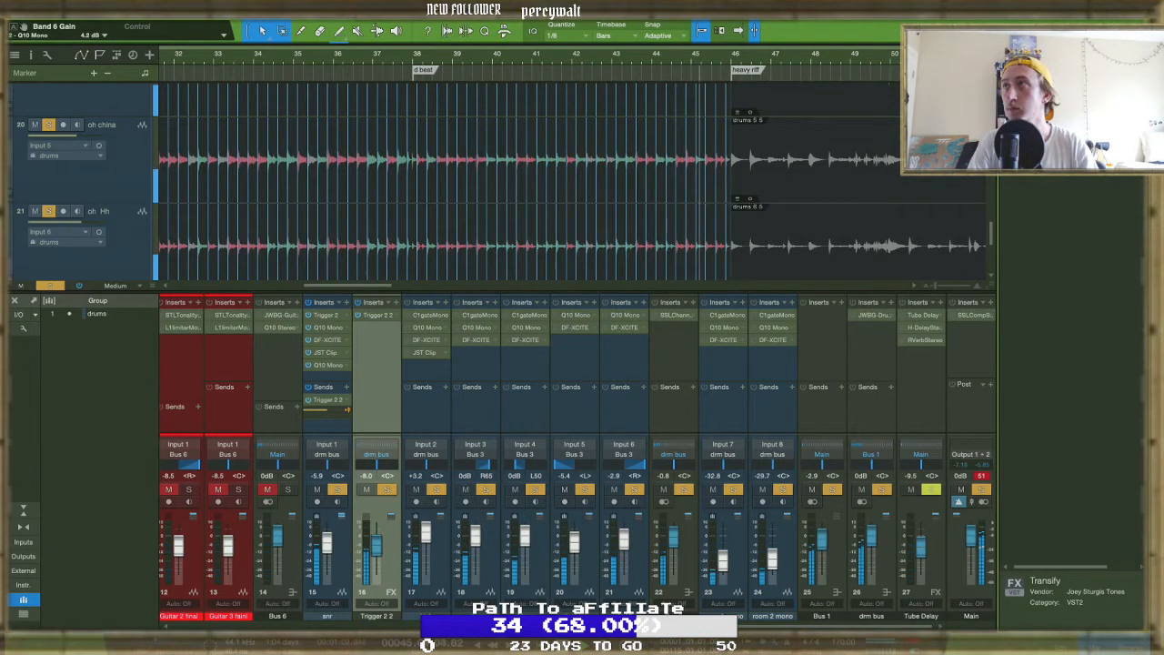
pyautogui.press('BackSpace')
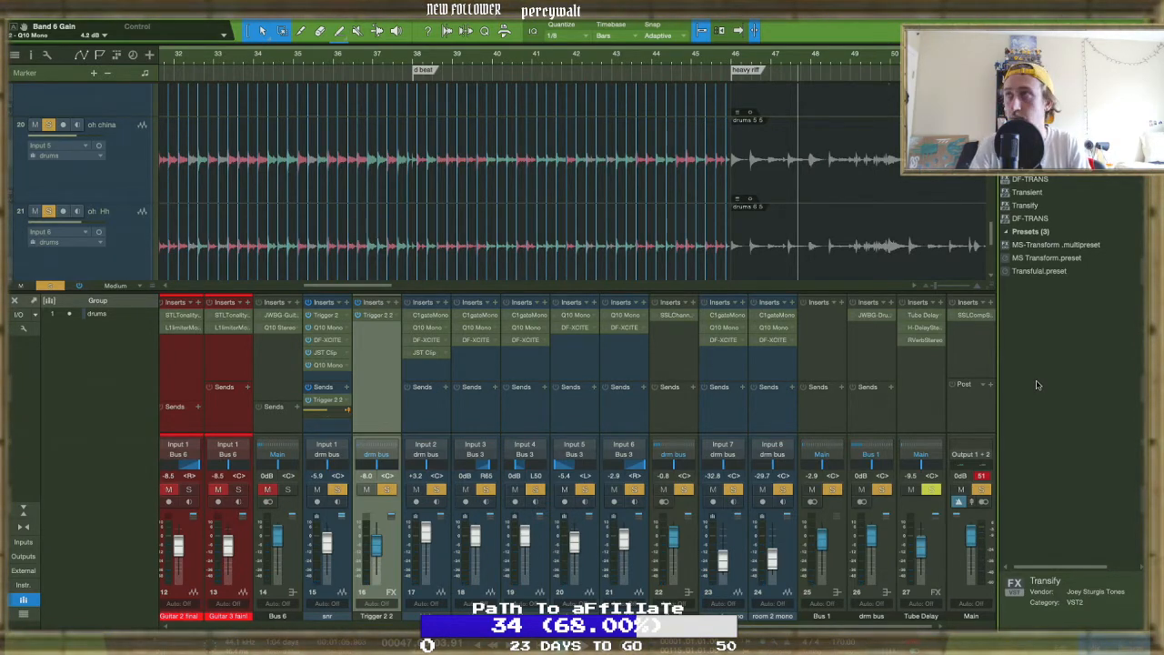
pyautogui.scroll(-5, 365, 153)
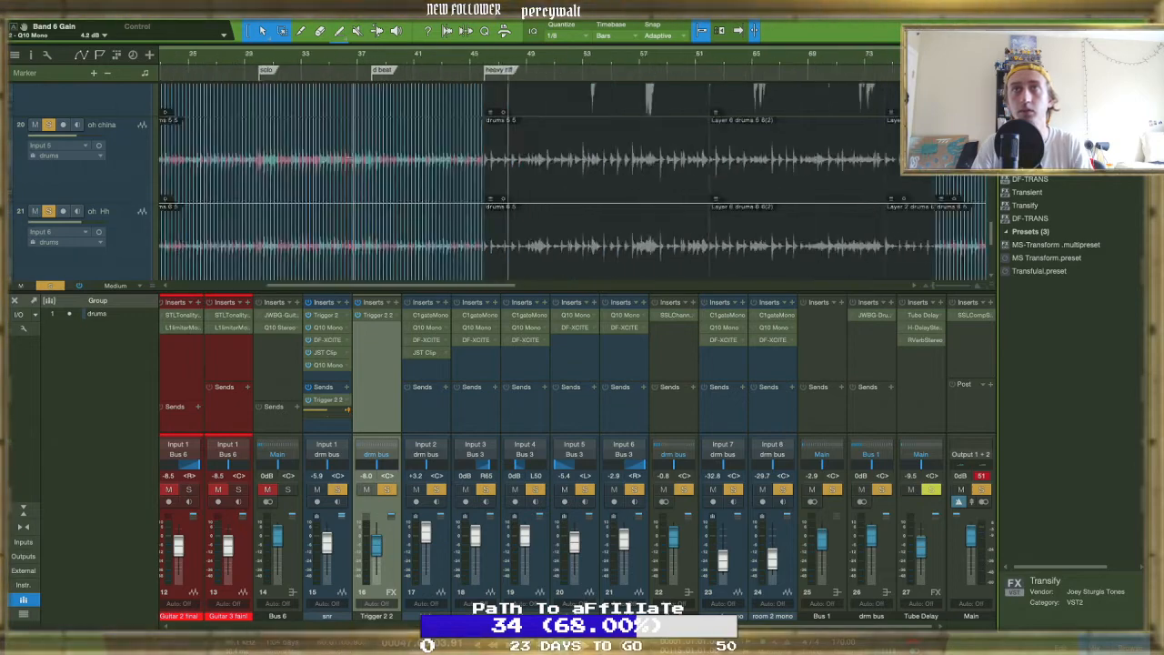
pyautogui.hscroll(-4, 366, 153)
pyautogui.click(212, 62)
pyautogui.press('space')
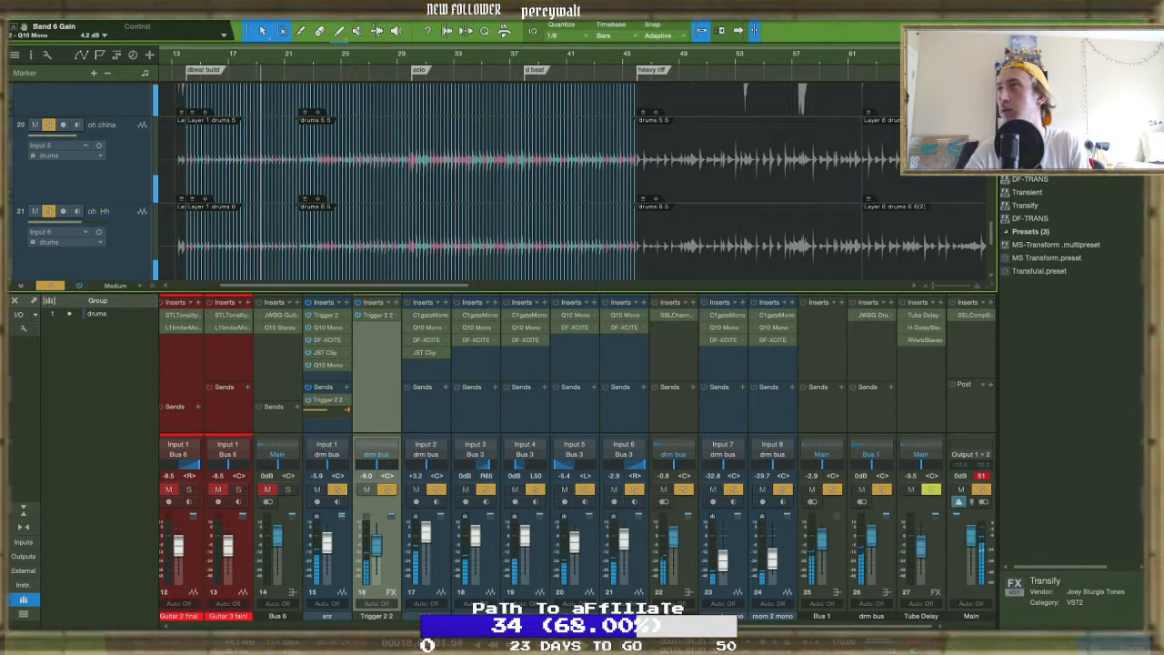
# Try the Transify plugin as an insert on the snr channel
pyautogui.click(1012, 127)
pyautogui.moveTo(1025, 205); pyautogui.dragTo(321, 378)
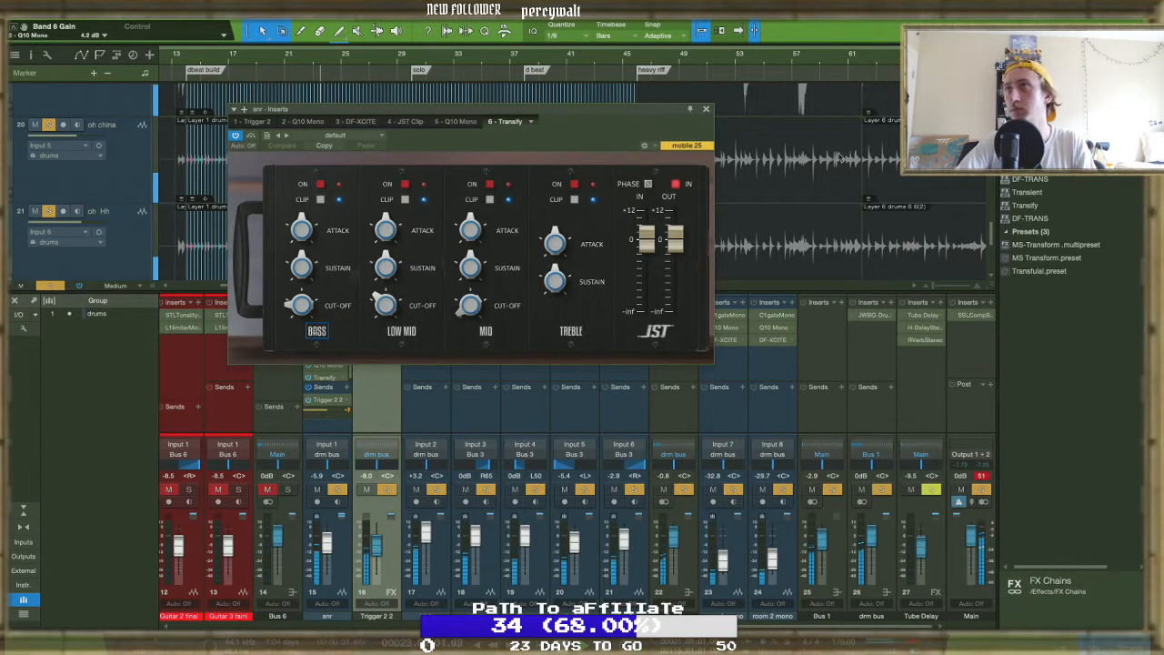
pyautogui.click(708, 110)
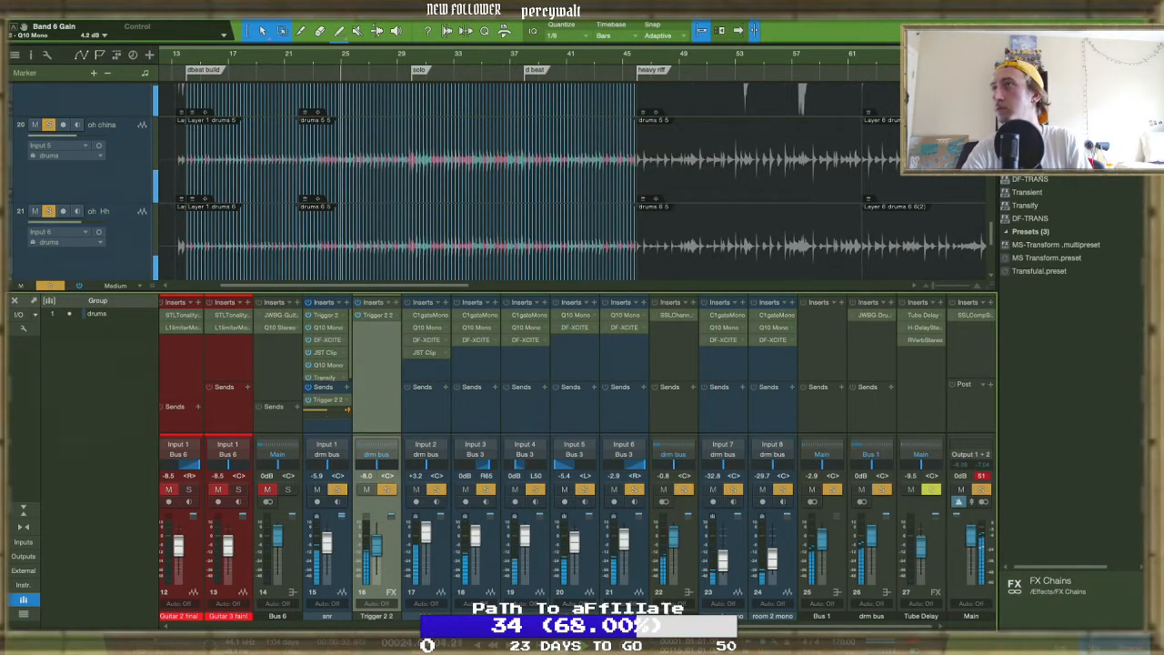
# Add the Transient plugin to the snr channel's inserts, raise its Attack to about 40, and close it
pyautogui.moveTo(1027, 191); pyautogui.dragTo(323, 389)
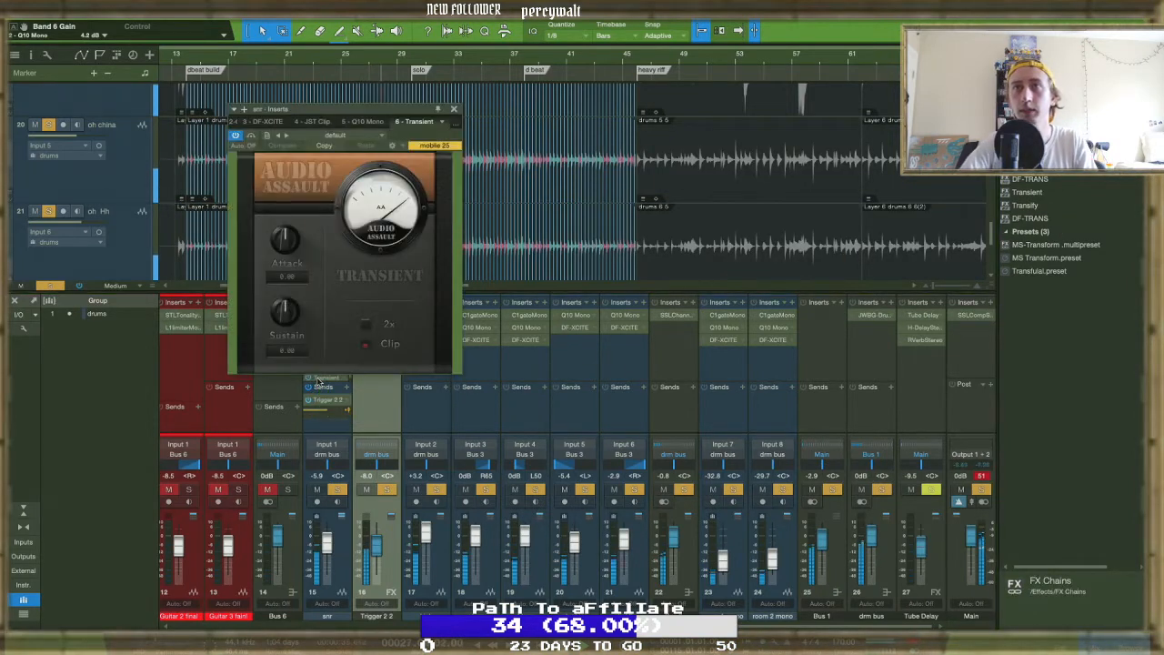
pyautogui.moveTo(283, 244); pyautogui.dragTo(276, 192)
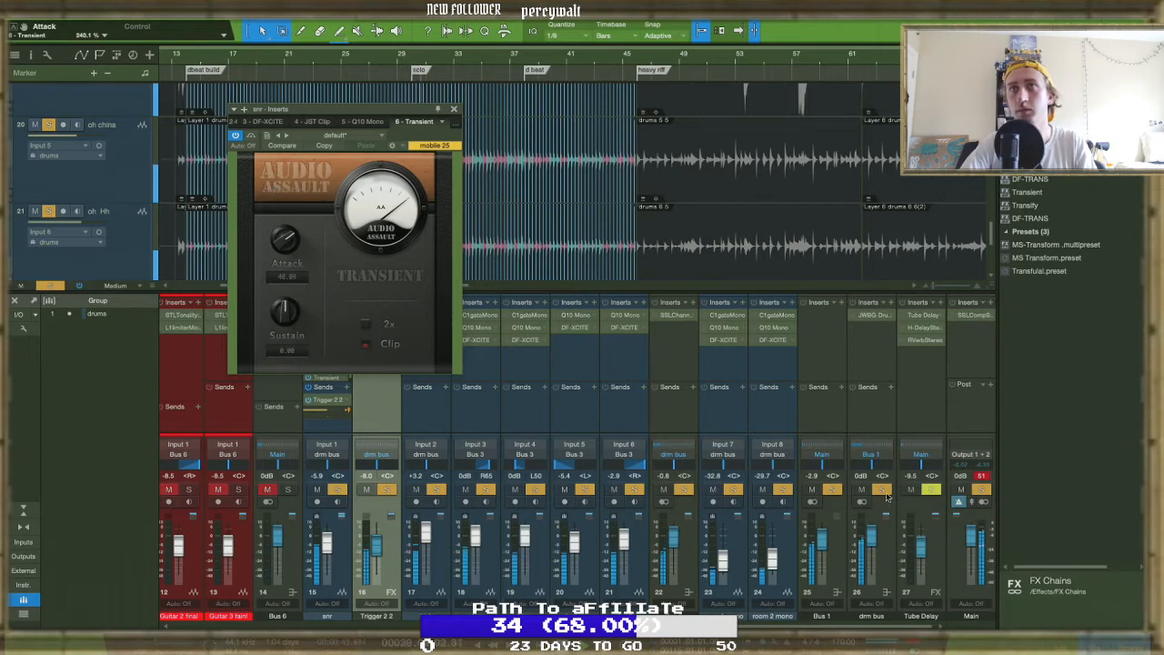
pyautogui.click(453, 109)
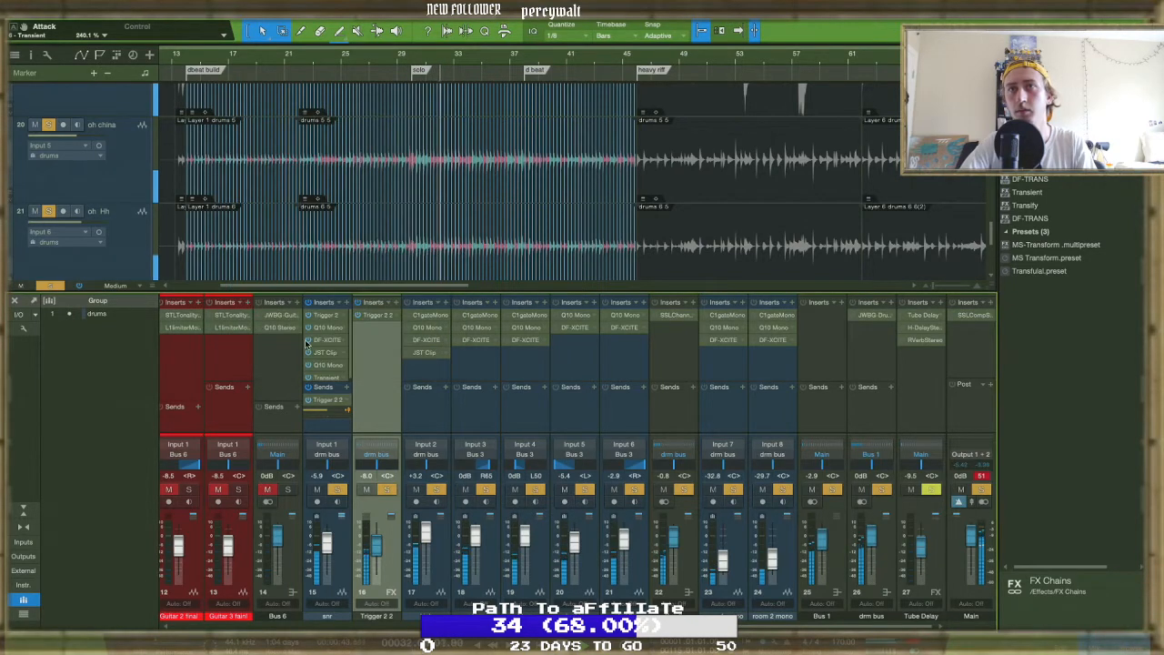
# Bring the guitars back into the mix by unmuting them and turning off Global Solo
pyautogui.hscroll(-4, 306, 344)
pyautogui.click(355, 304)
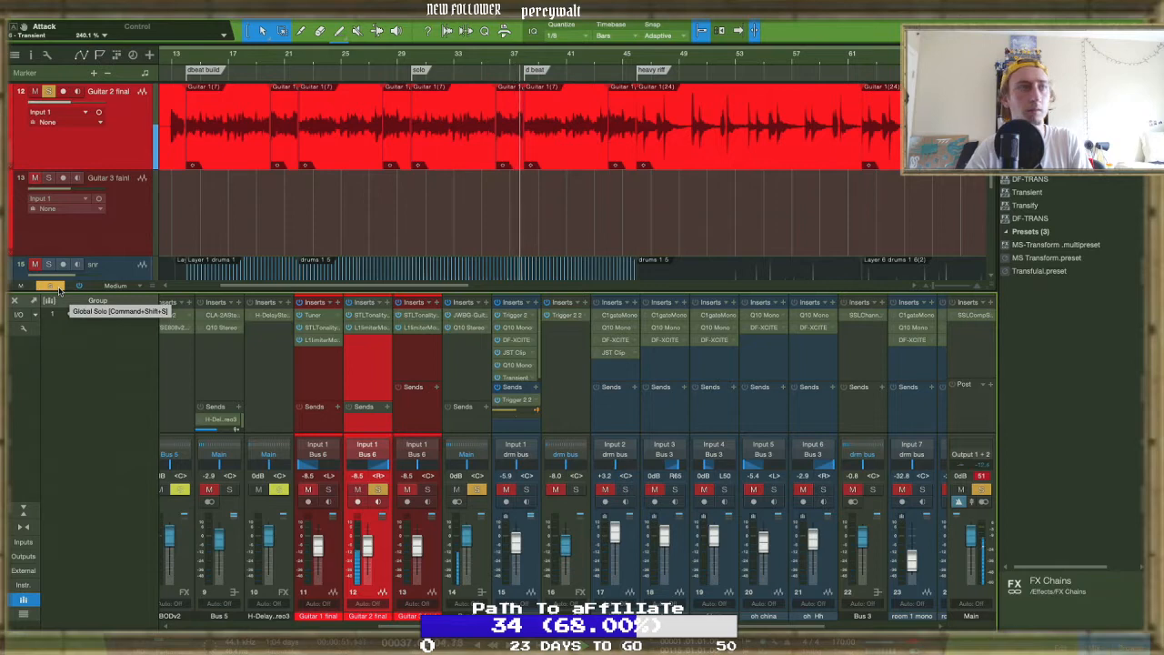
pyautogui.click(60, 290)
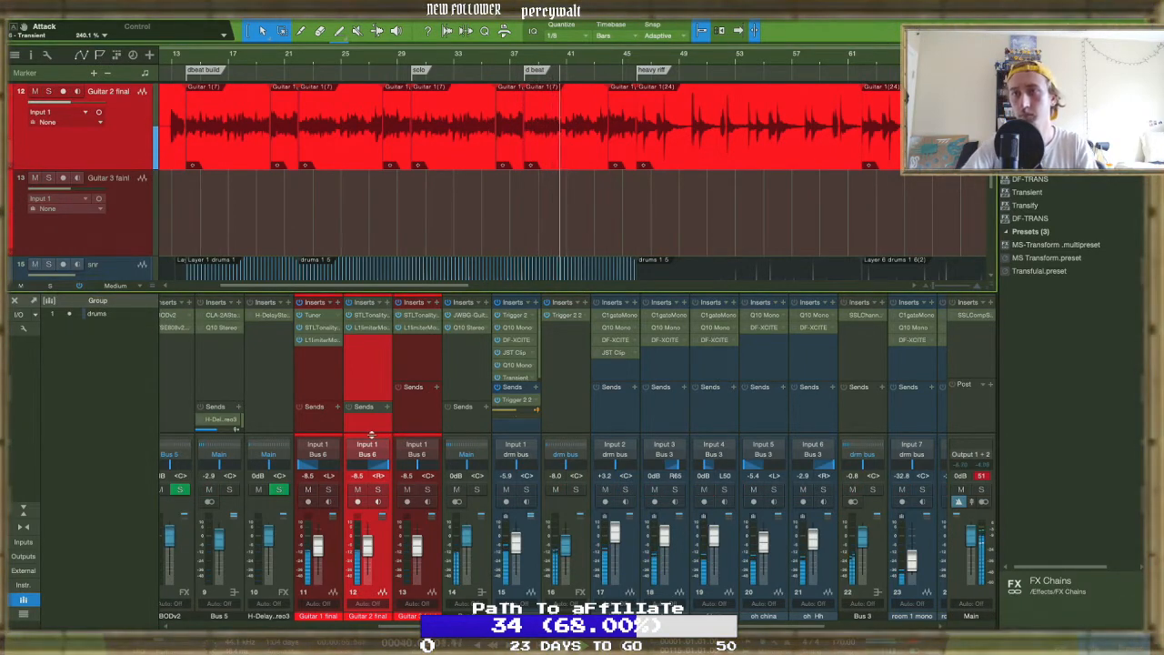
# Try the snr fader at -3.4 dB and the Trigger 2 2 fader at -8.5 dB, muting Trigger 2 2 briefly to compare
pyautogui.hscroll(1, 487, 490)
pyautogui.click(531, 490)
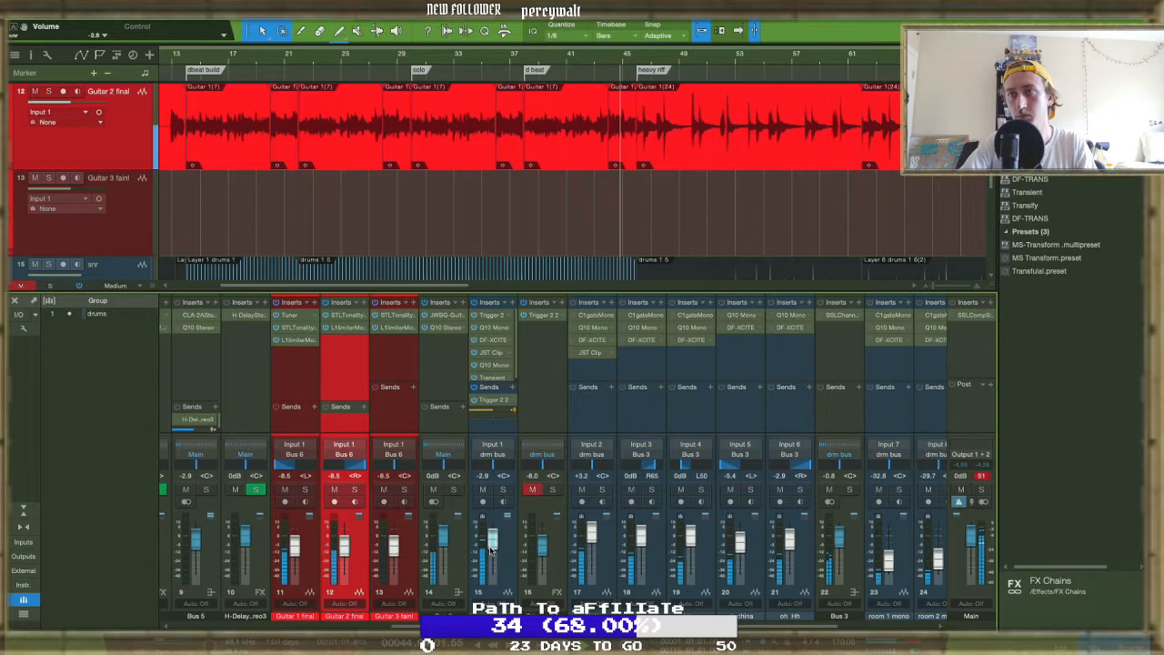
pyautogui.click(531, 491)
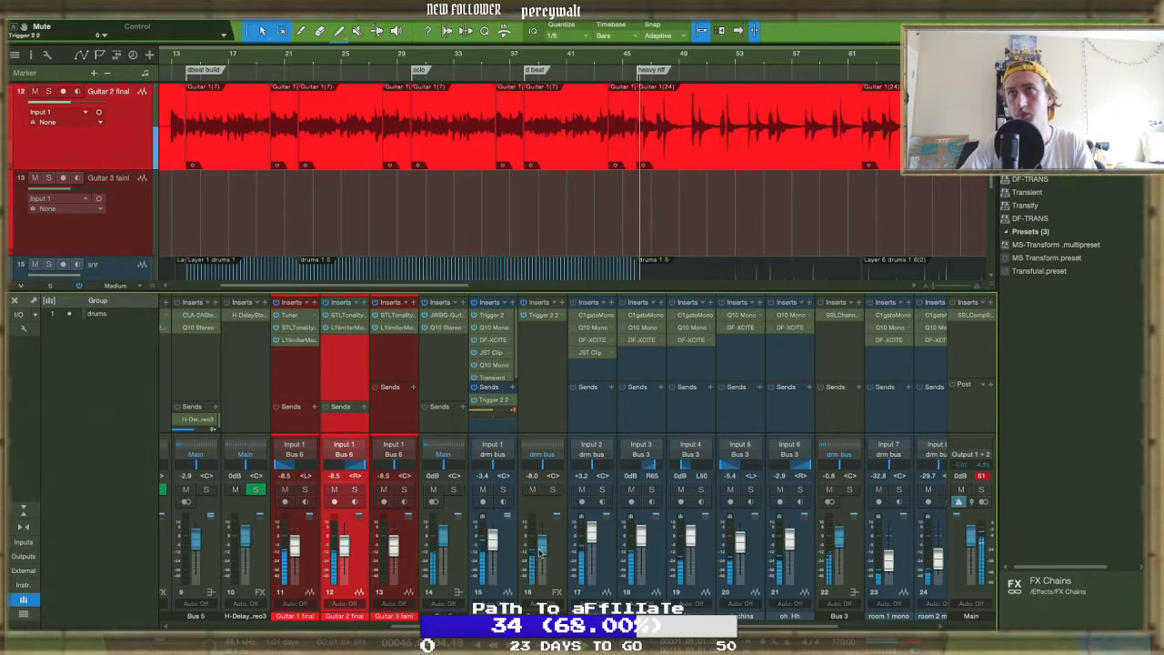
pyautogui.click(228, 65)
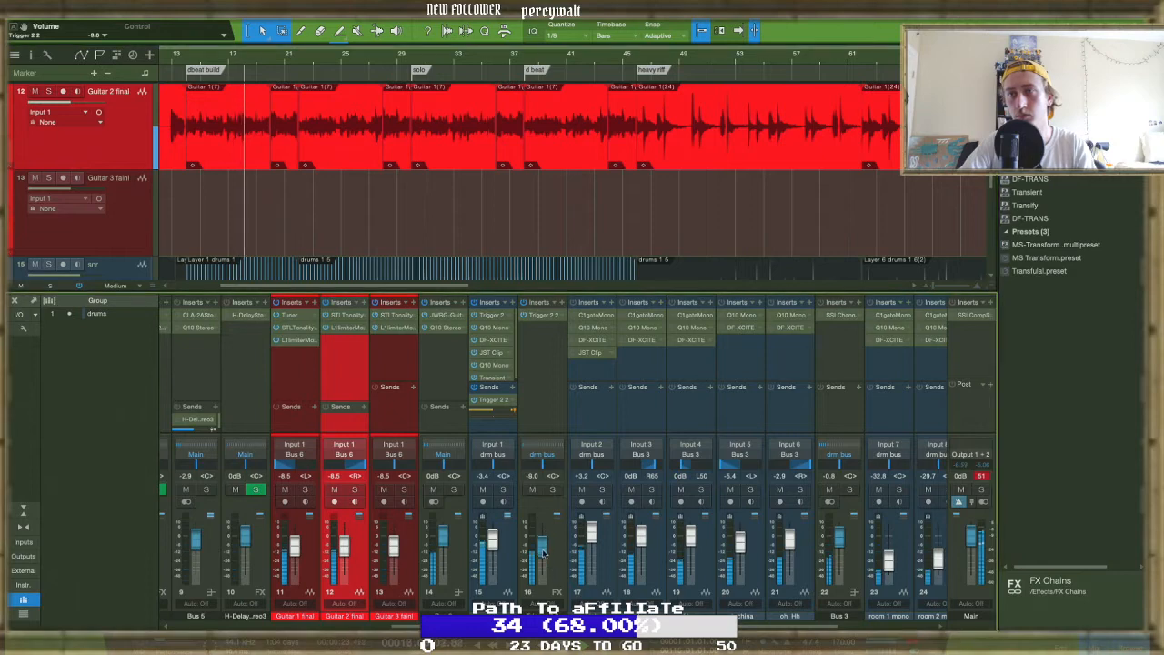
pyautogui.moveTo(544, 553); pyautogui.dragTo(544, 552)
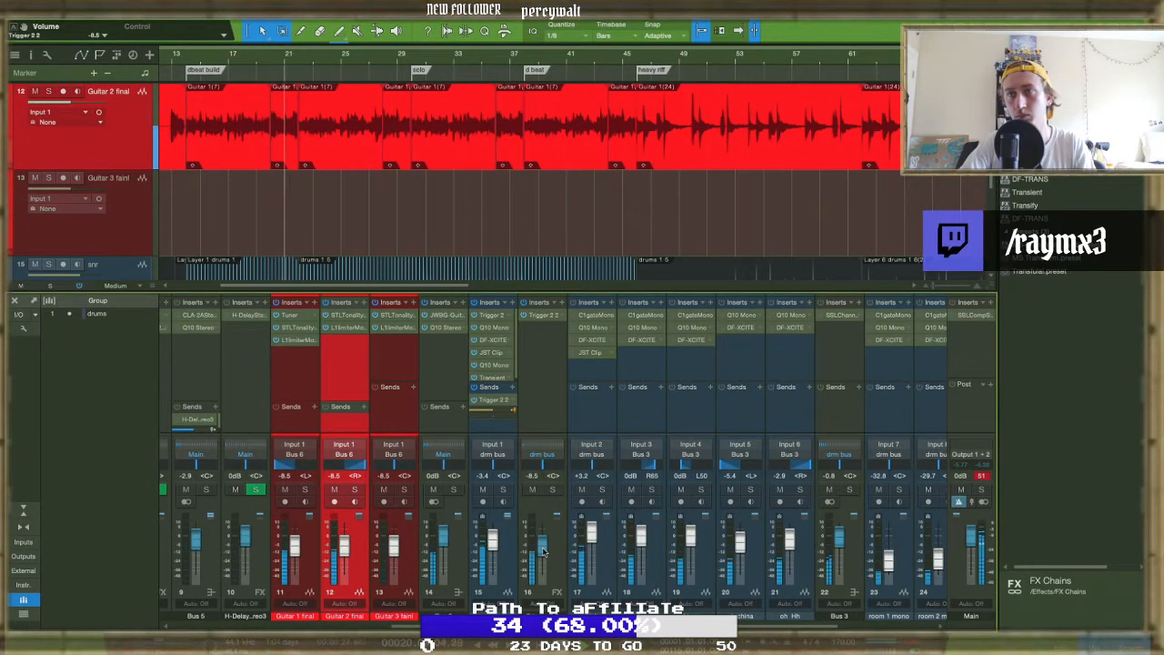
# Rebalance the snare layers by setting the Trigger 2 2 fader to -4.4 dB and the snr fader to -5.9 dB
pyautogui.click(481, 491)
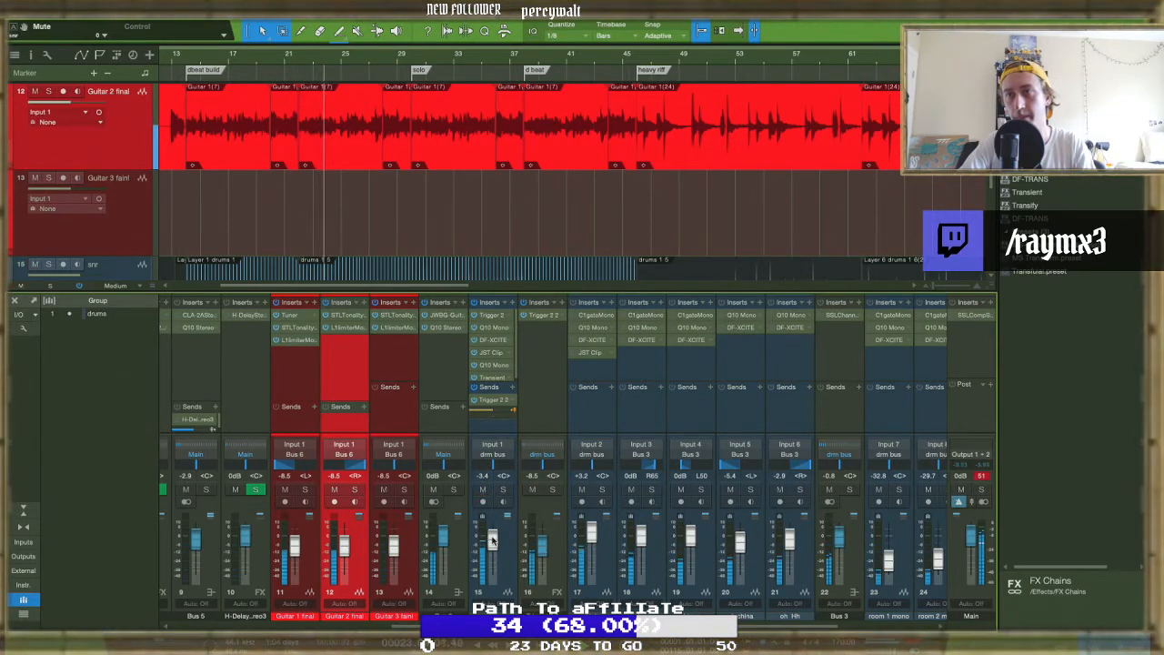
pyautogui.moveTo(545, 553); pyautogui.dragTo(545, 548)
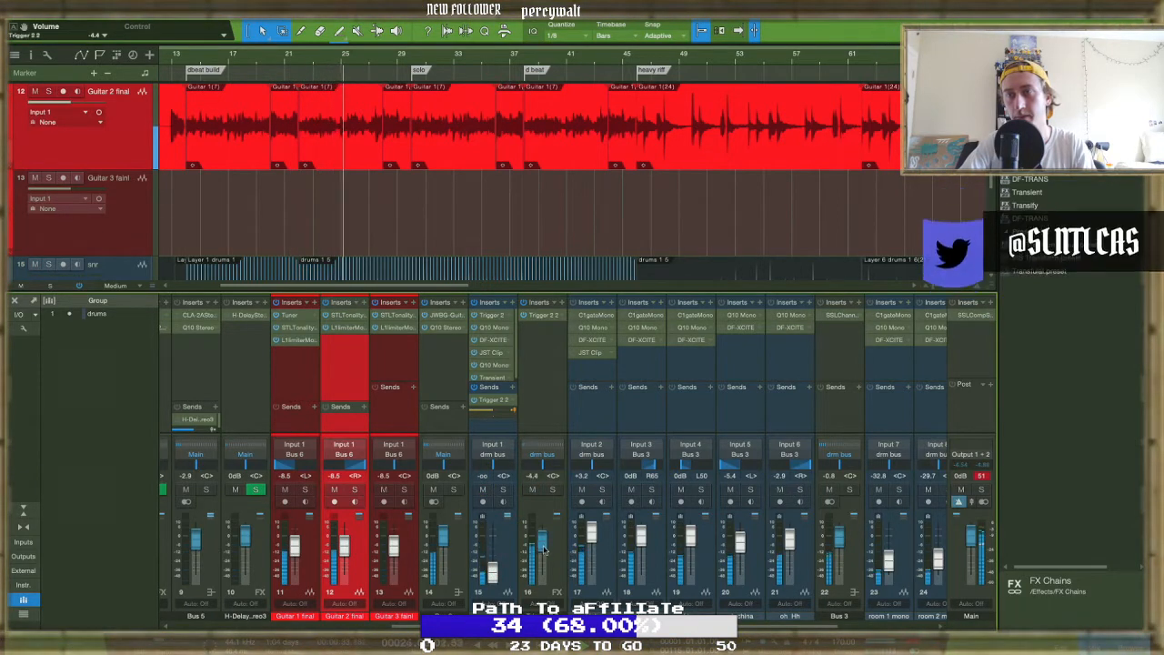
pyautogui.moveTo(491, 575); pyautogui.dragTo(491, 545)
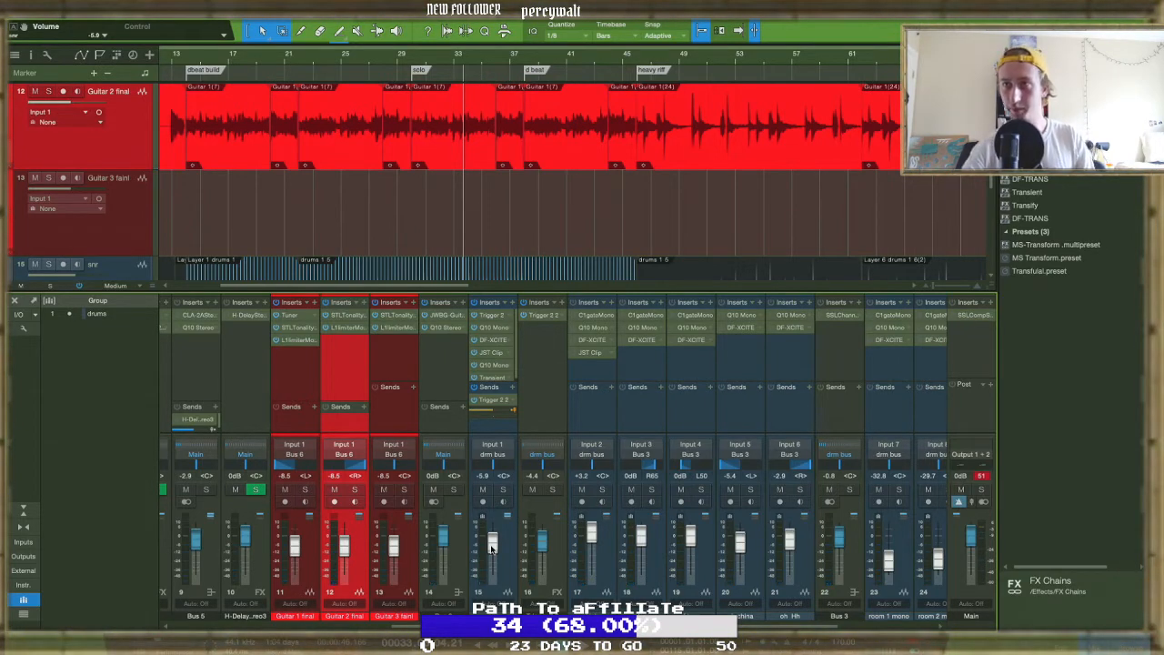
# Add a bus named "snr bus" for the snr and Trigger 2 2 channels and route its output to the drm bus
pyautogui.click(511, 557)
pyautogui.rightClick(558, 579)
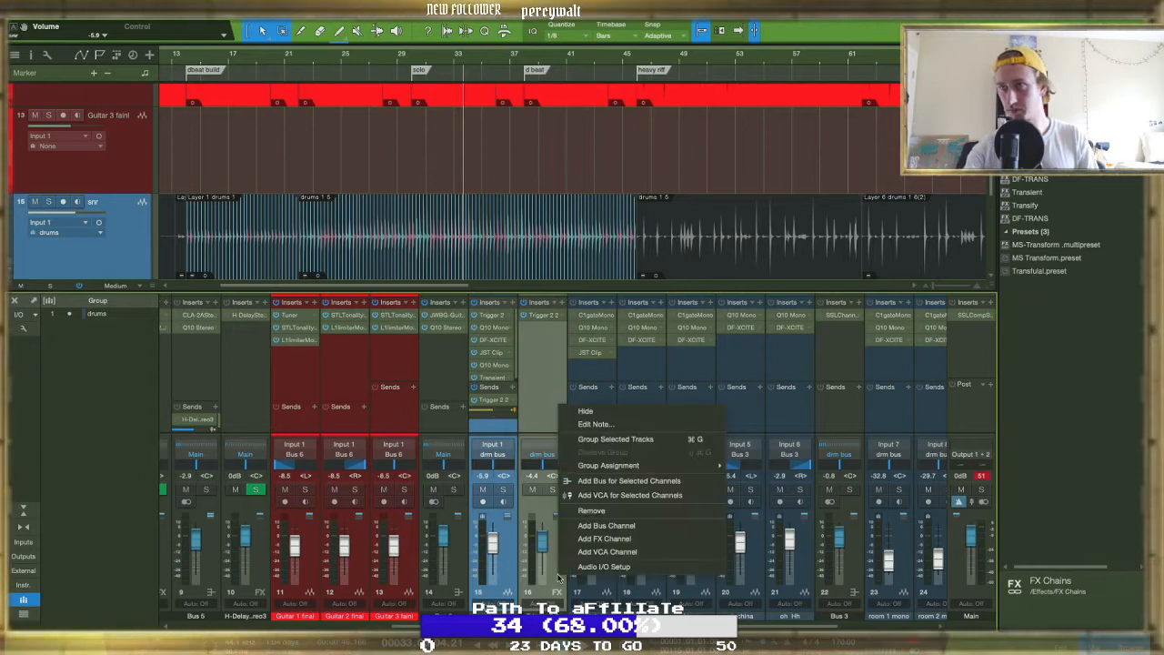
pyautogui.click(584, 491)
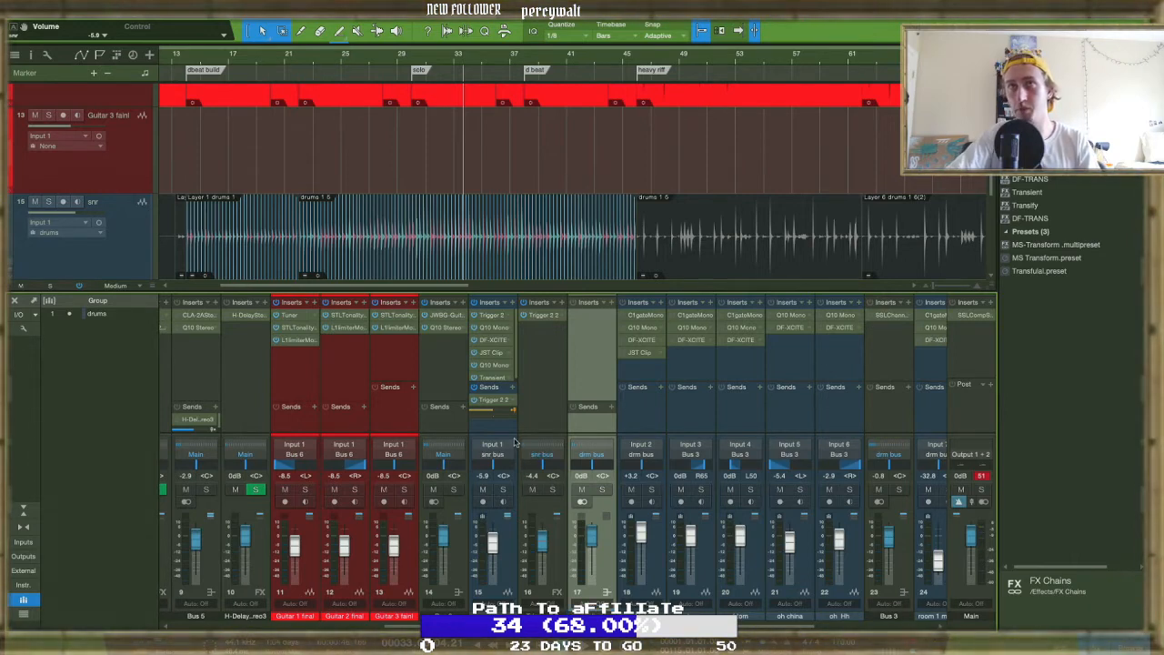
# Solo the snr and Trigger 2 2 channels and lower the Trigger 2 2 fader to -5.9 dB
pyautogui.scroll(-3, 412, 148)
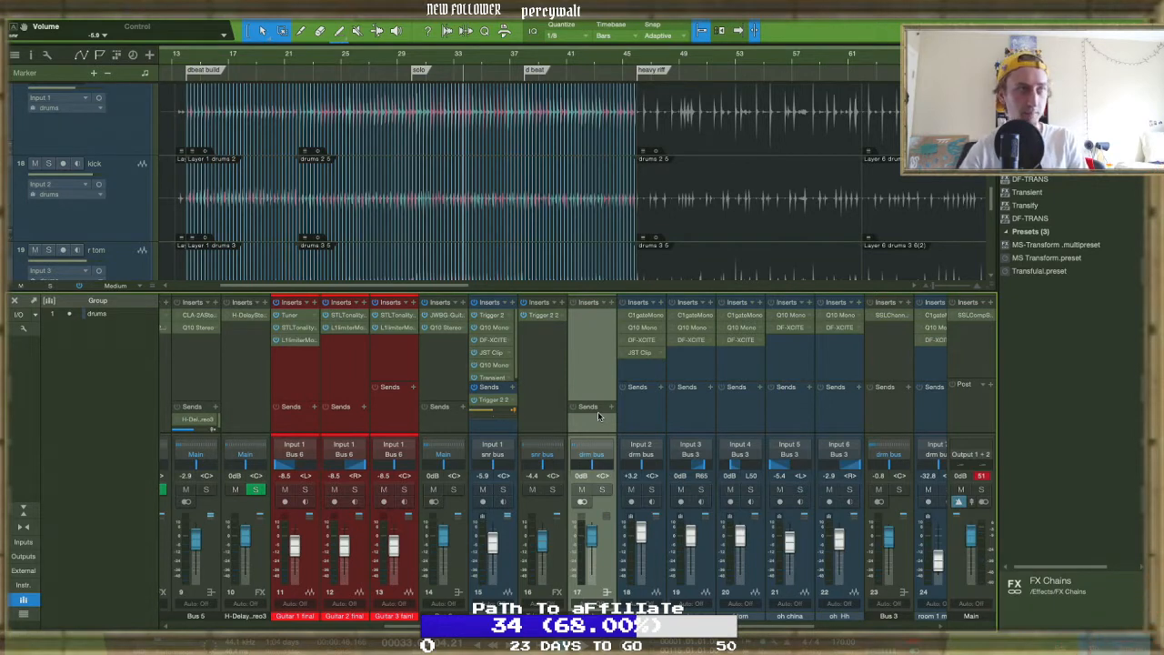
pyautogui.click(552, 490)
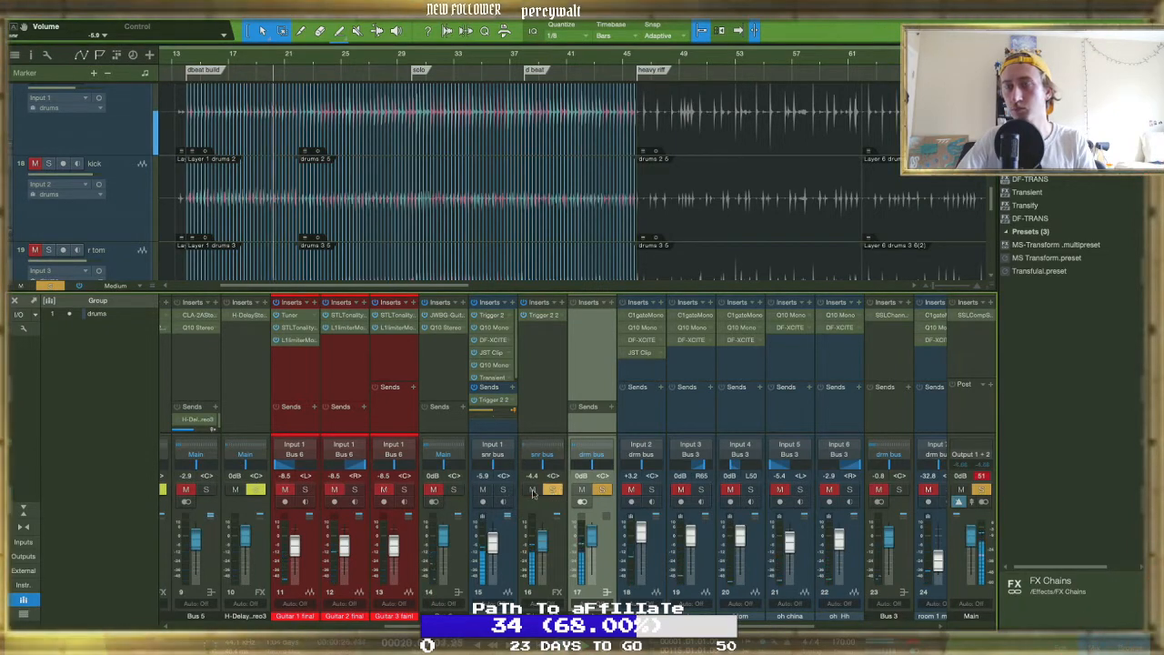
pyautogui.click(504, 490)
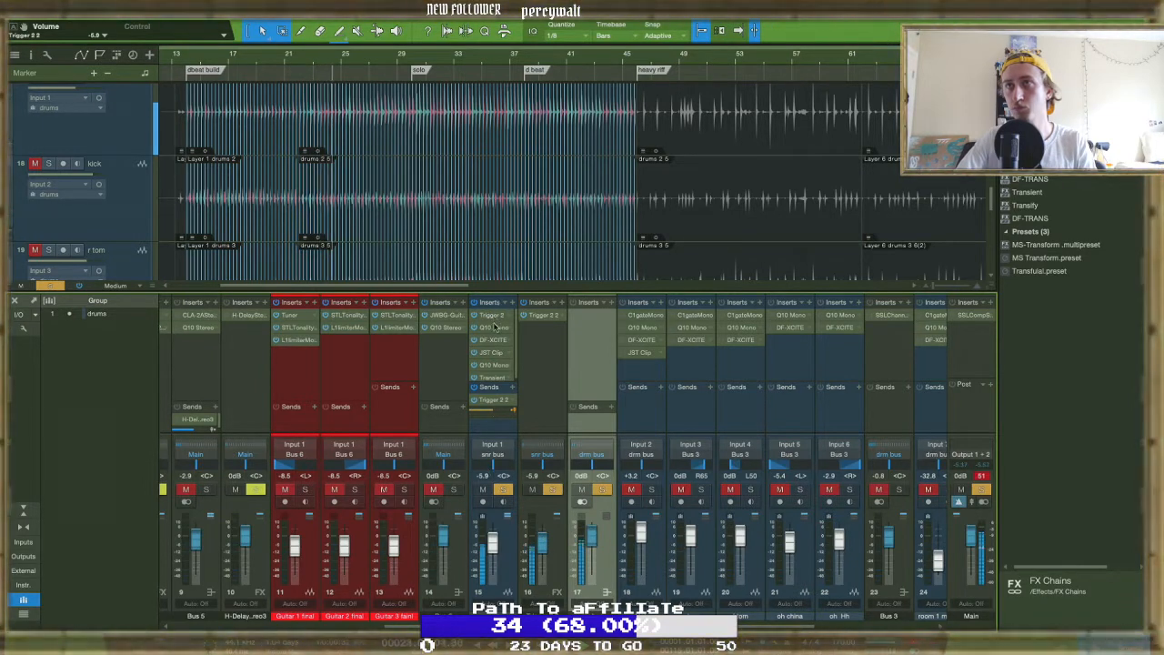
# Open the snr channel's second Q10 Mono equalizer, move its window clear of the mixer, and unsolo Trigger 2 2
pyautogui.click(494, 329)
pyautogui.click(362, 122)
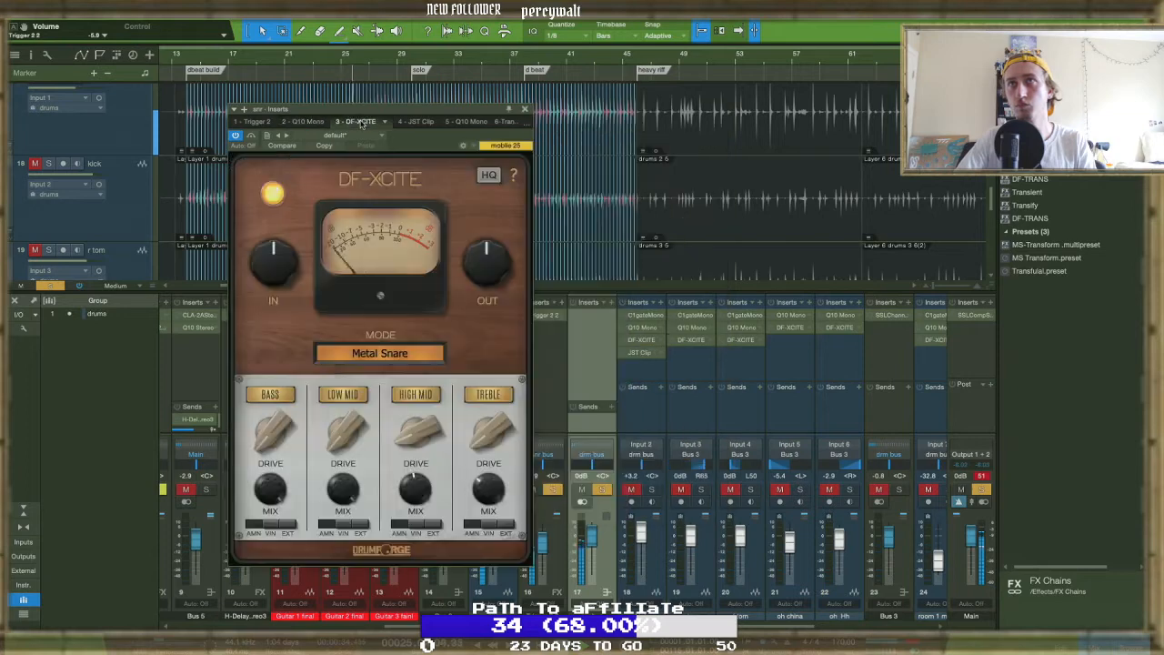
pyautogui.click(314, 122)
pyautogui.click(454, 121)
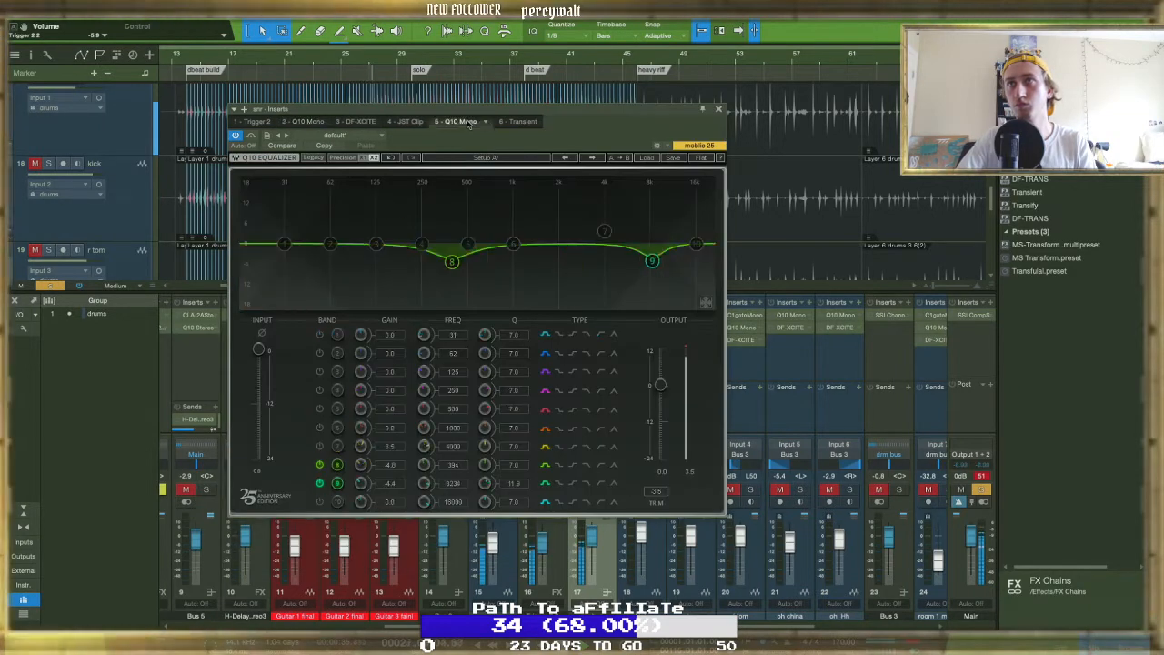
pyautogui.moveTo(566, 148); pyautogui.dragTo(332, 214)
pyautogui.click(554, 490)
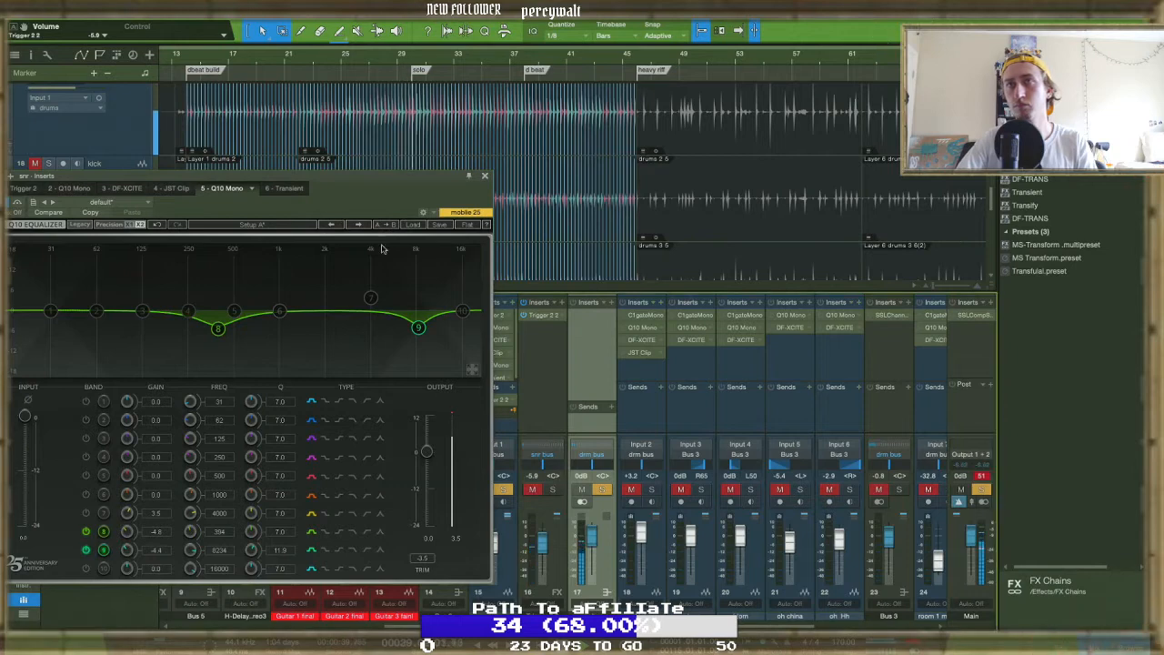
pyautogui.moveTo(291, 177); pyautogui.dragTo(411, 162)
# Sweep a narrow band 6 boost, set it to -4.5 dB at 1007 Hz with a Q of 29.5, and toggle the band to compare
pyautogui.moveTo(399, 295); pyautogui.dragTo(401, 233)
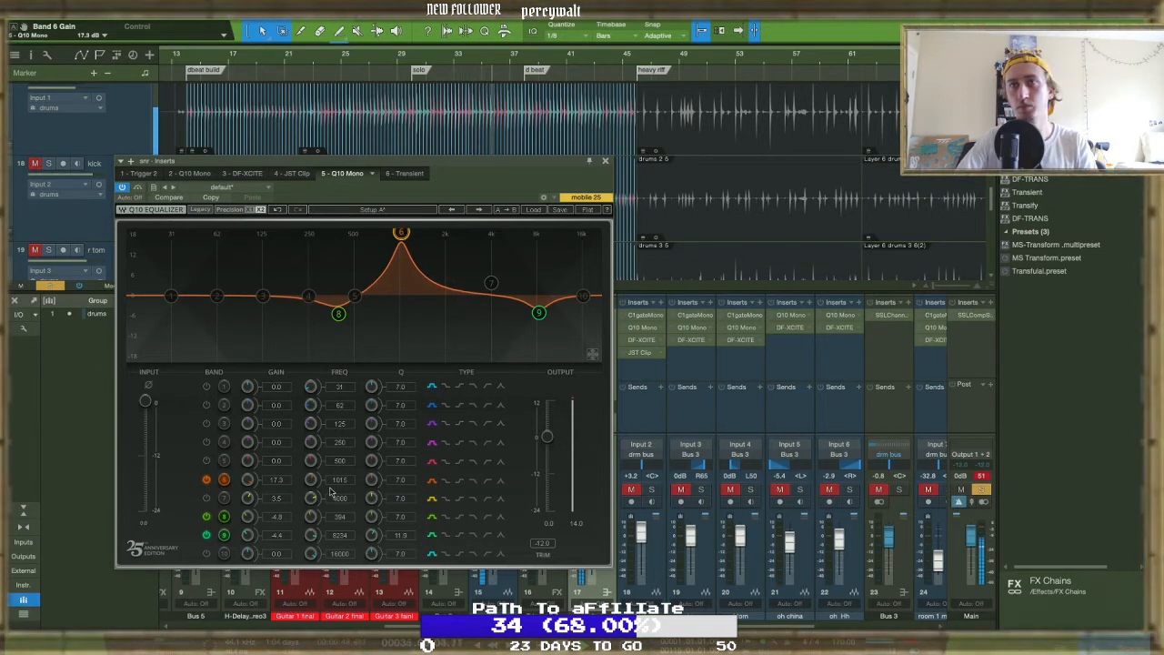
pyautogui.moveTo(372, 481); pyautogui.dragTo(317, 485)
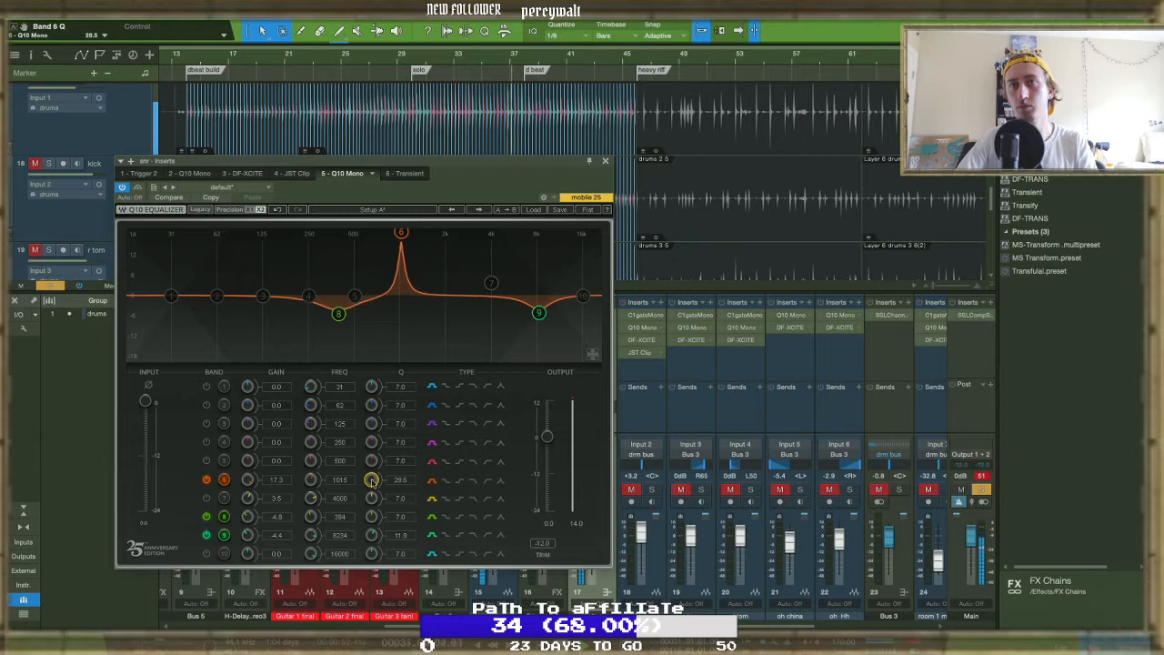
pyautogui.moveTo(317, 485); pyautogui.dragTo(316, 496)
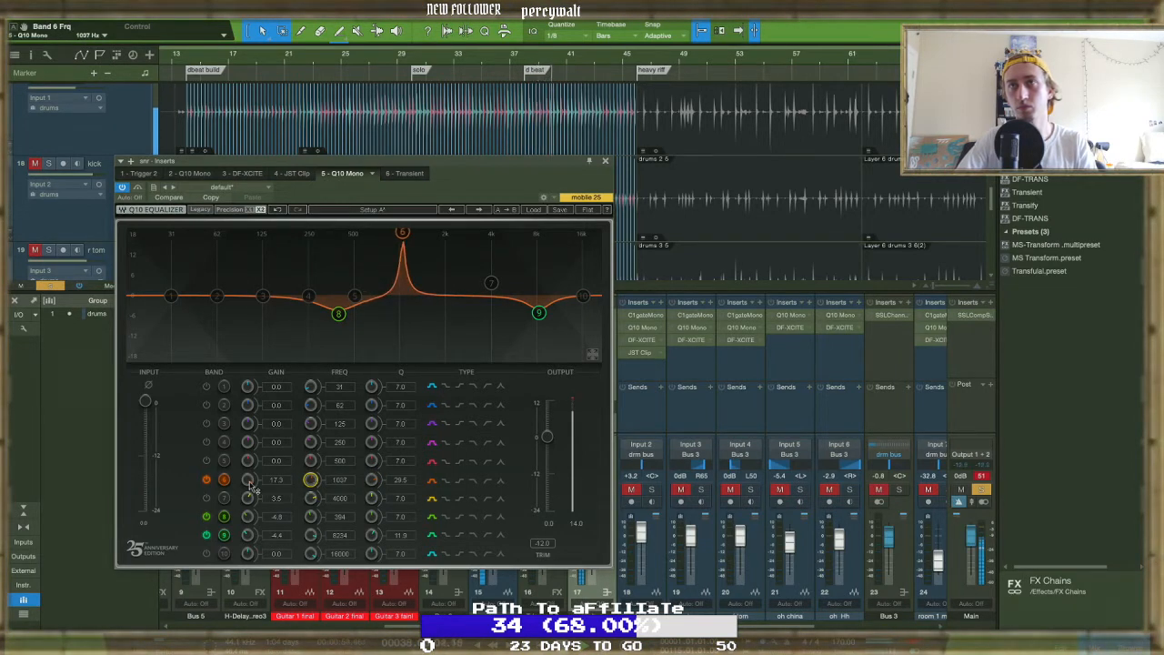
pyautogui.moveTo(316, 495); pyautogui.dragTo(316, 498)
pyautogui.moveTo(247, 479); pyautogui.dragTo(248, 482)
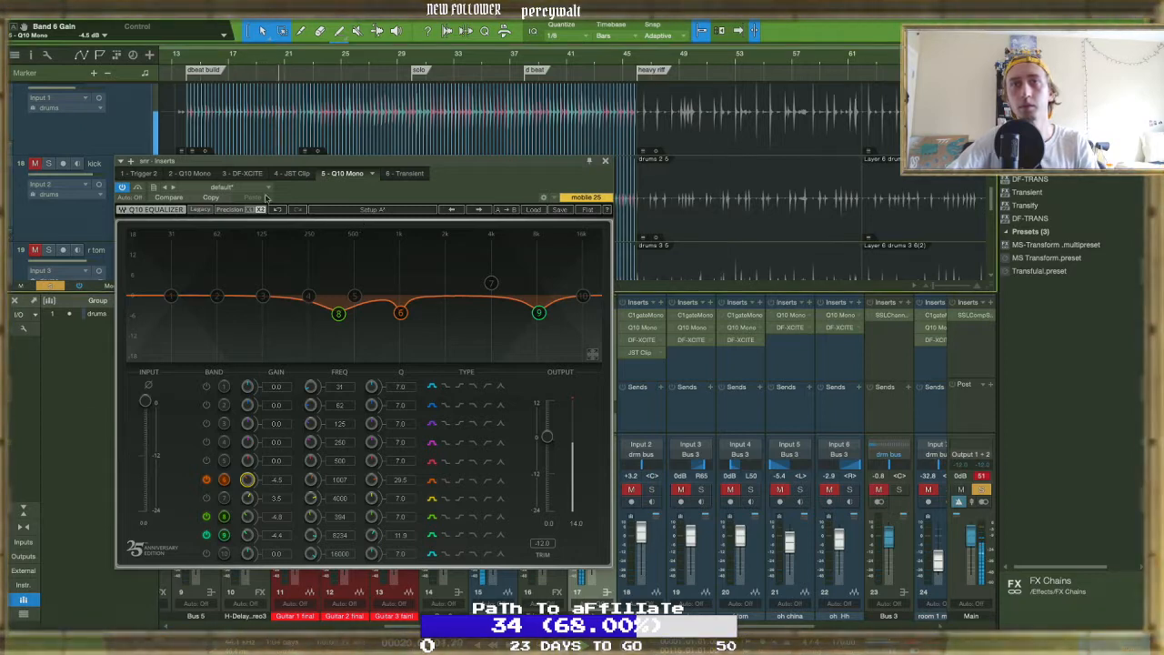
pyautogui.click(206, 479)
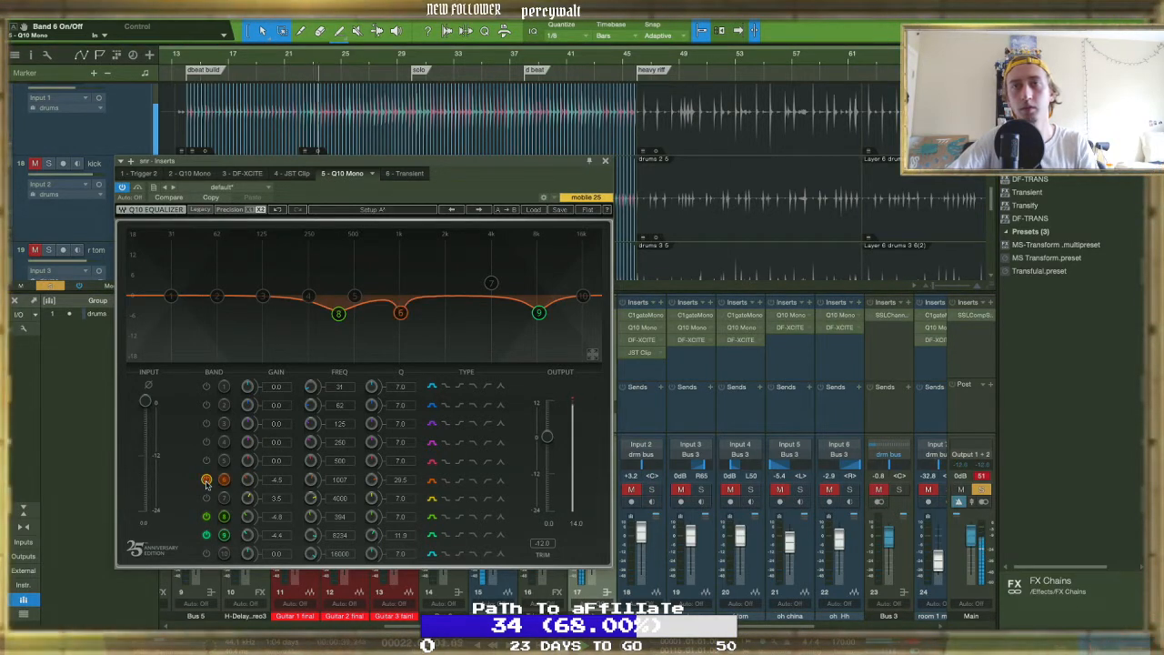
# Close the snr channel's Q10 Mono equalizer with band 6 switched on and solo the Trigger 2 2 channel again
pyautogui.click(207, 479)
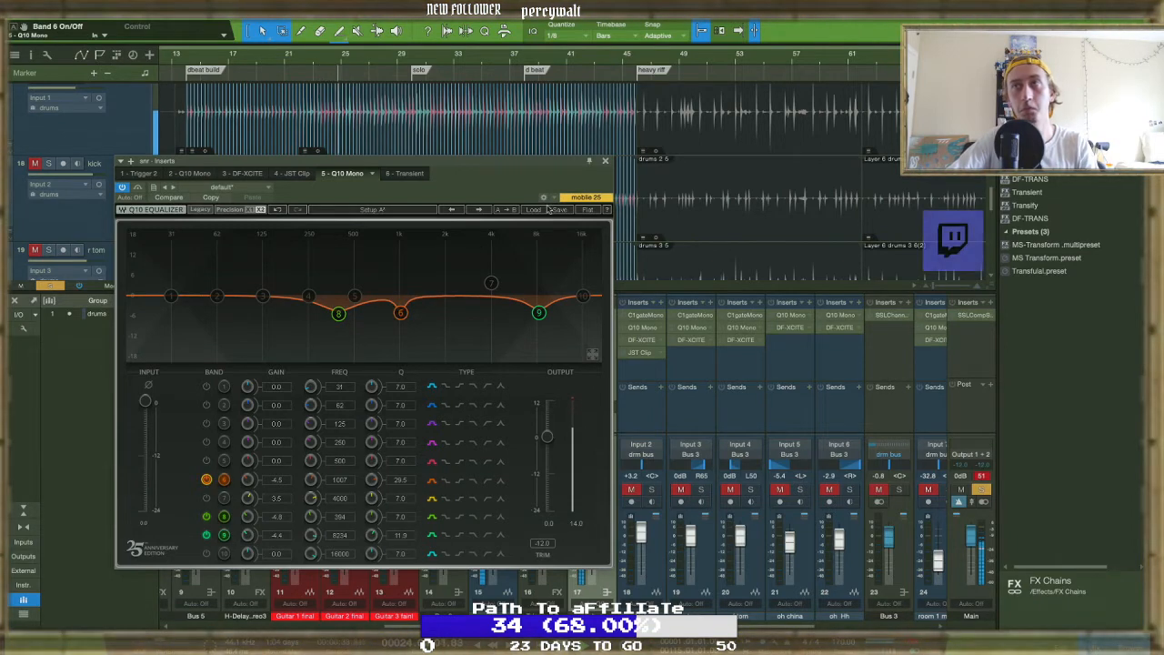
pyautogui.click(605, 161)
pyautogui.click(551, 490)
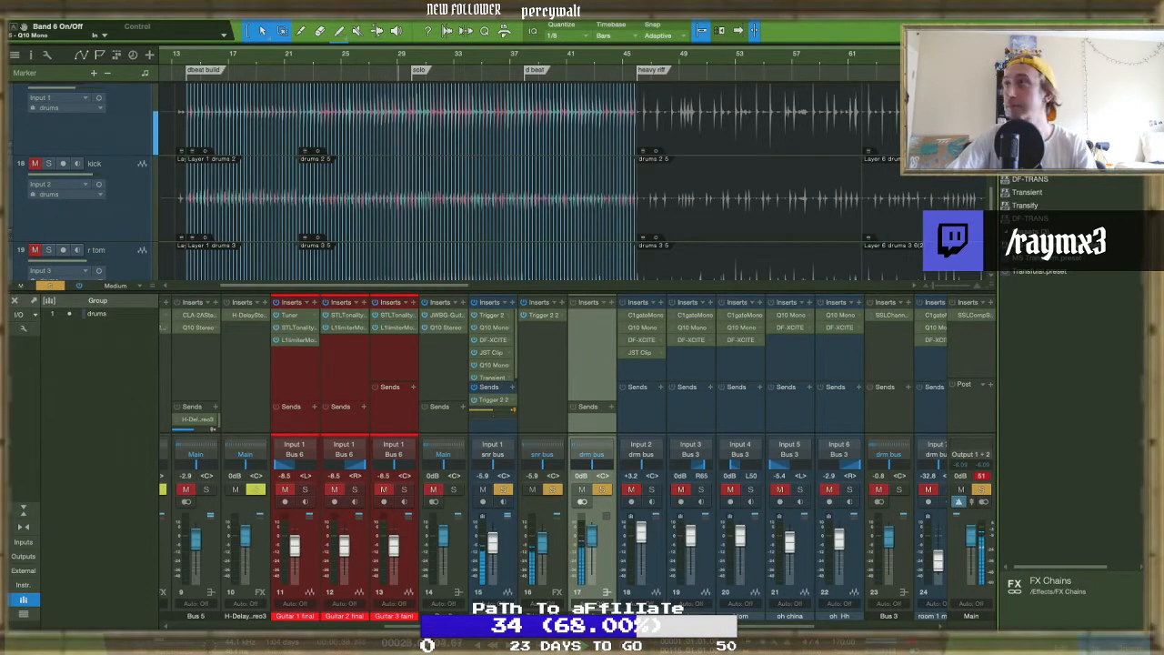
# Search the effects for "comp", insert T-RackS CS Classic Comp on the snr bus, and move its window up from the channel faders
pyautogui.write('comp')
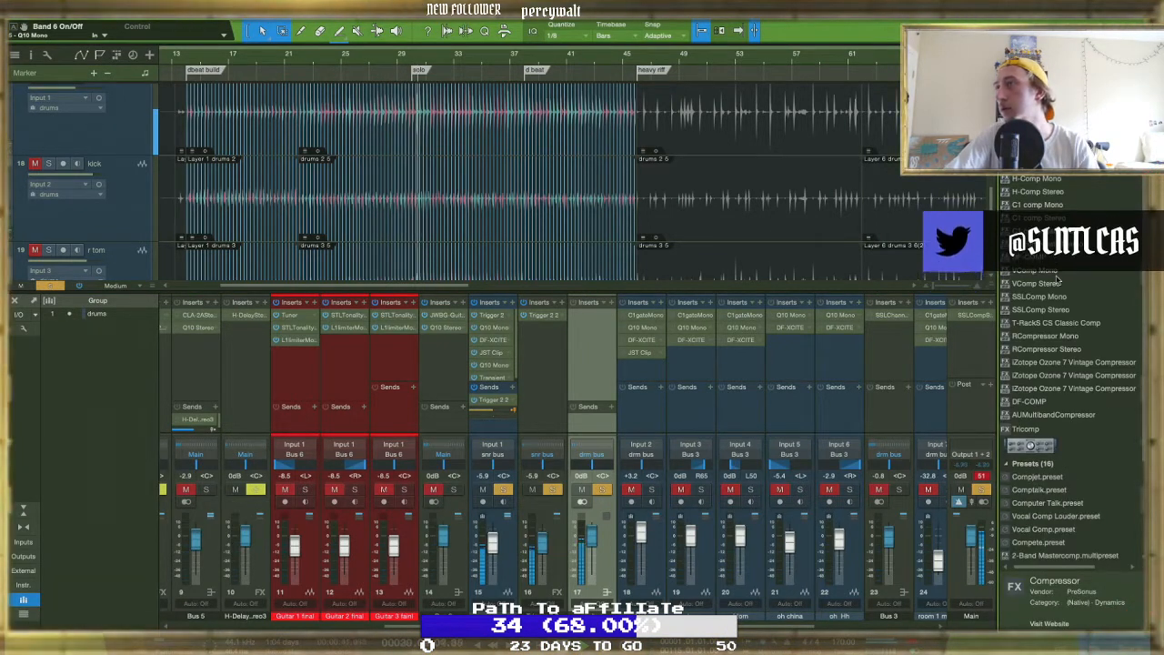
pyautogui.click(1044, 271)
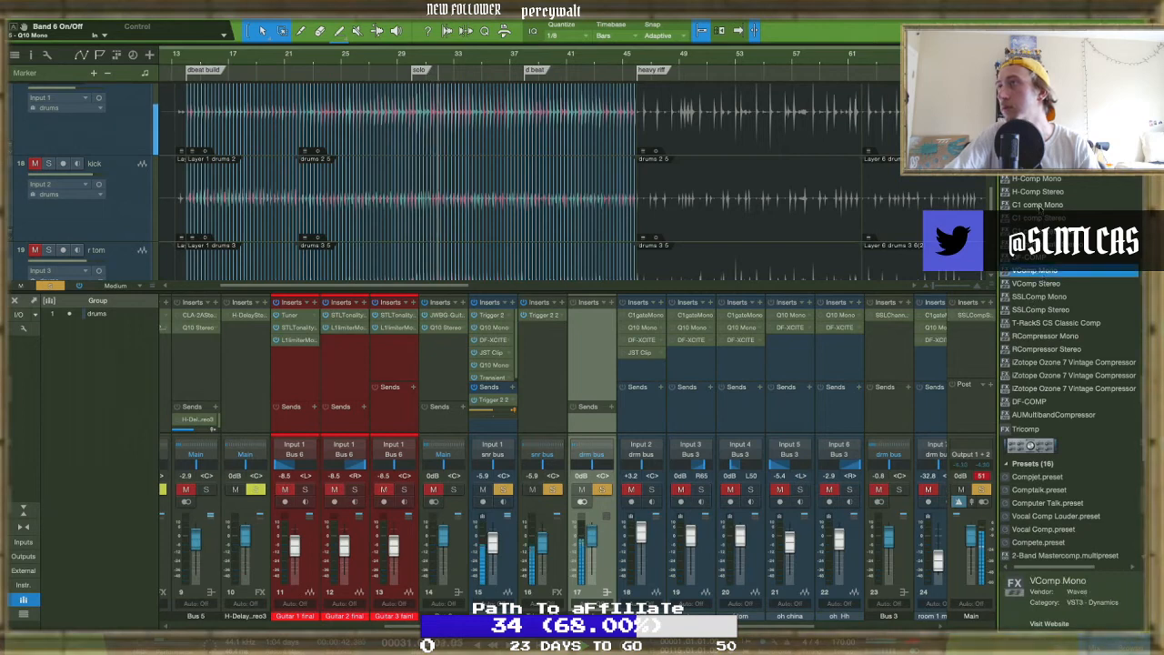
pyautogui.click(1037, 178)
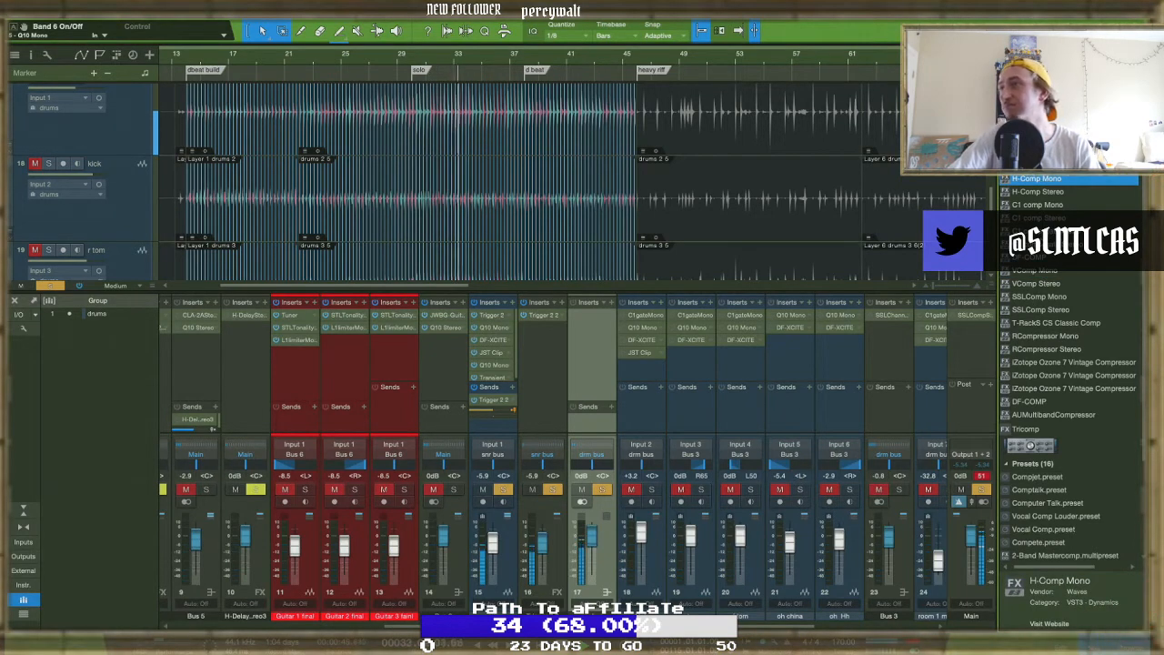
pyautogui.click(1032, 401)
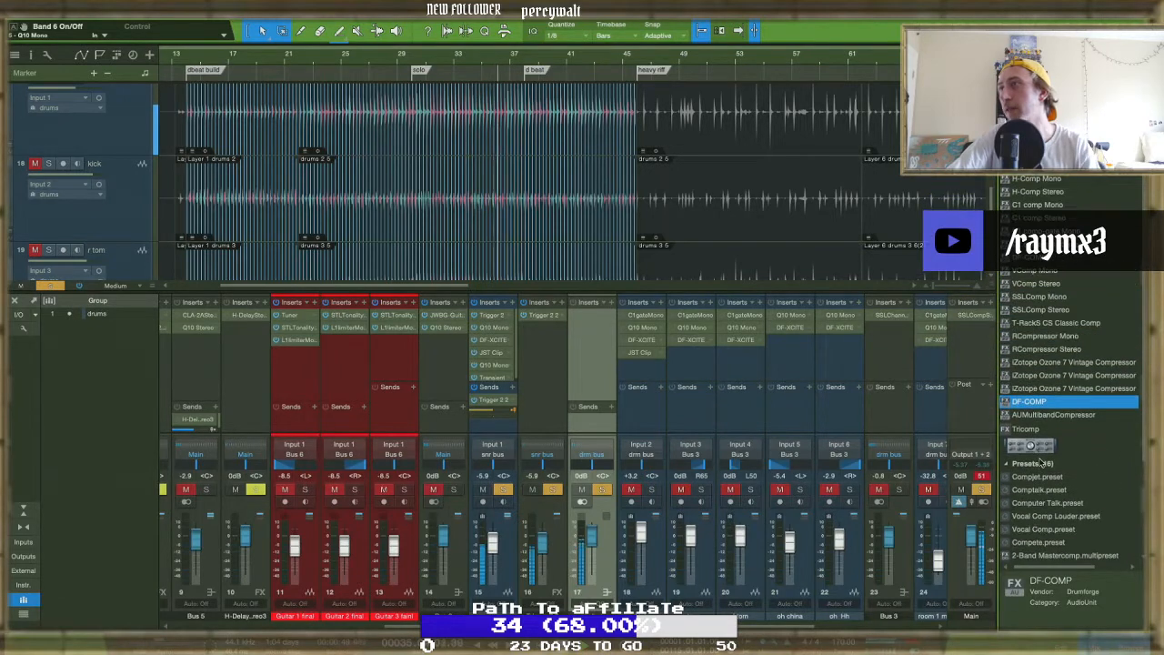
pyautogui.moveTo(1055, 323); pyautogui.dragTo(595, 346)
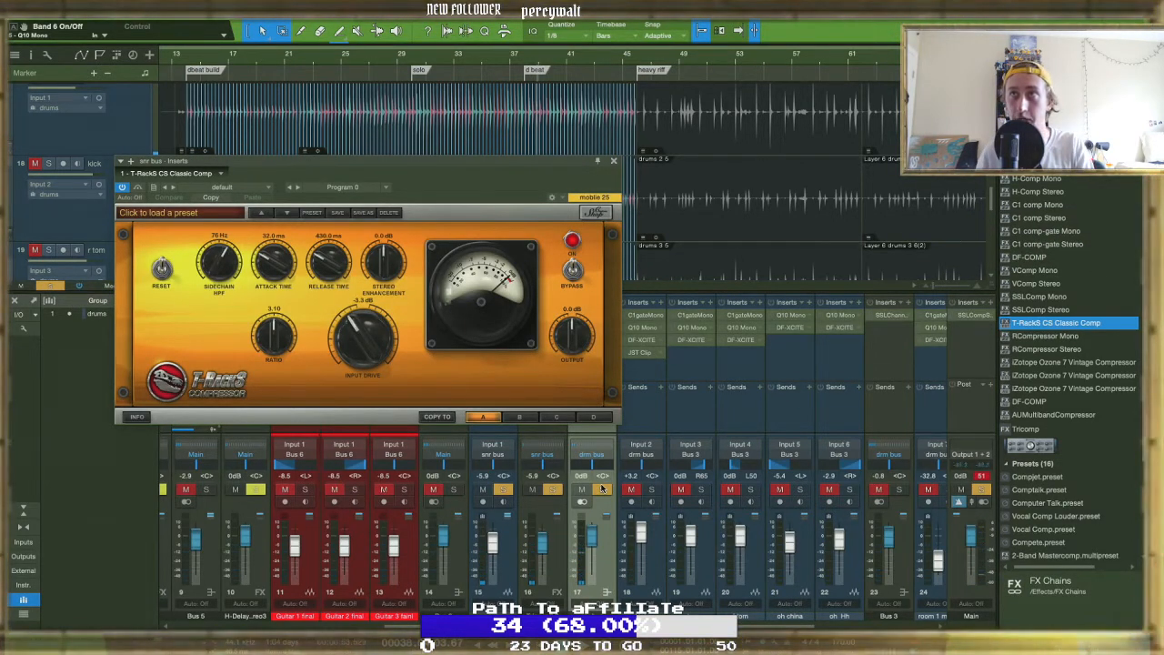
pyautogui.moveTo(503, 176); pyautogui.dragTo(435, 105)
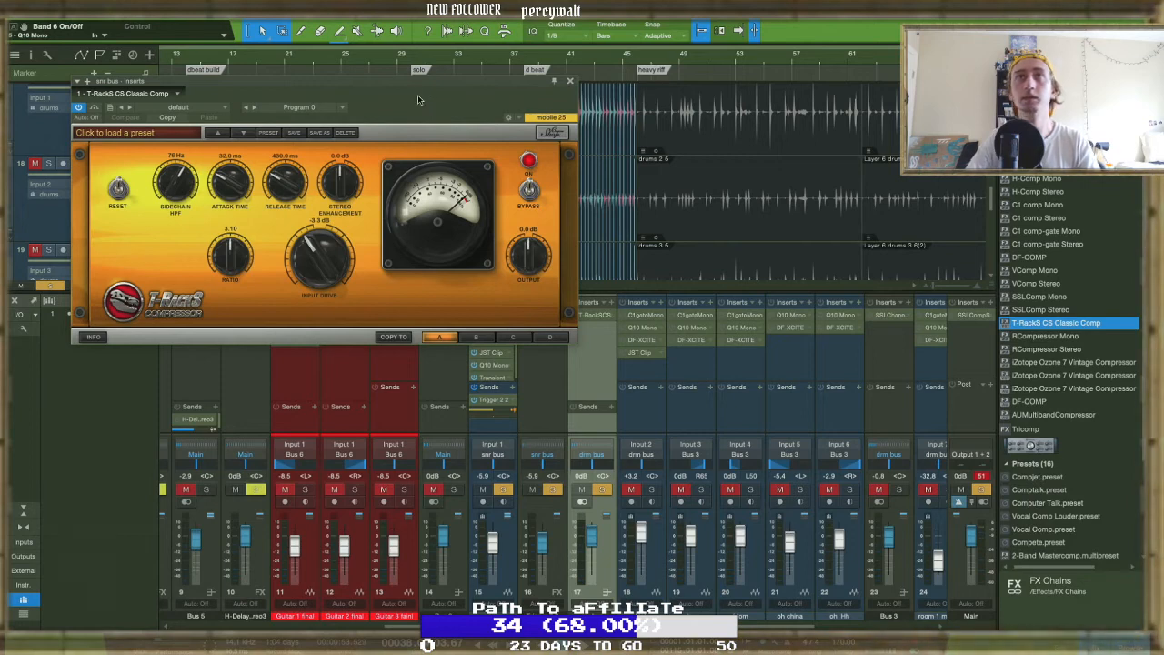
pyautogui.moveTo(419, 100); pyautogui.dragTo(434, 151)
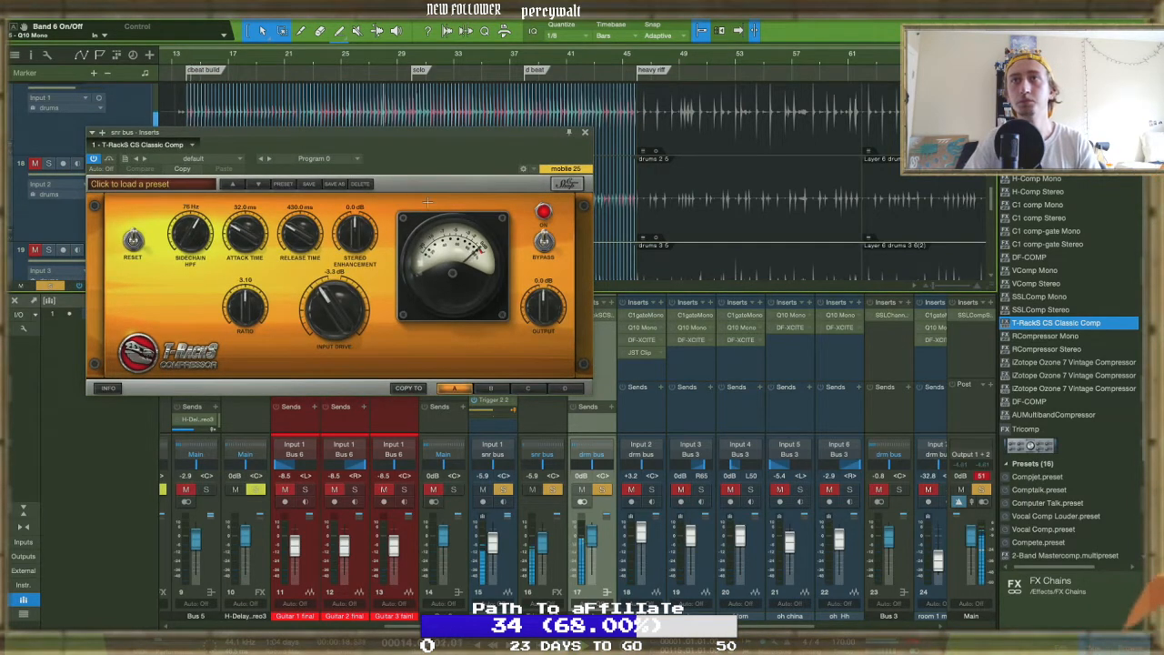
# Set the snare bus T-RackS compressor to 0.6 dB input drive, 33.4 ms attack and a 71 Hz sidechain high-pass
pyautogui.moveTo(328, 302); pyautogui.dragTo(321, 282)
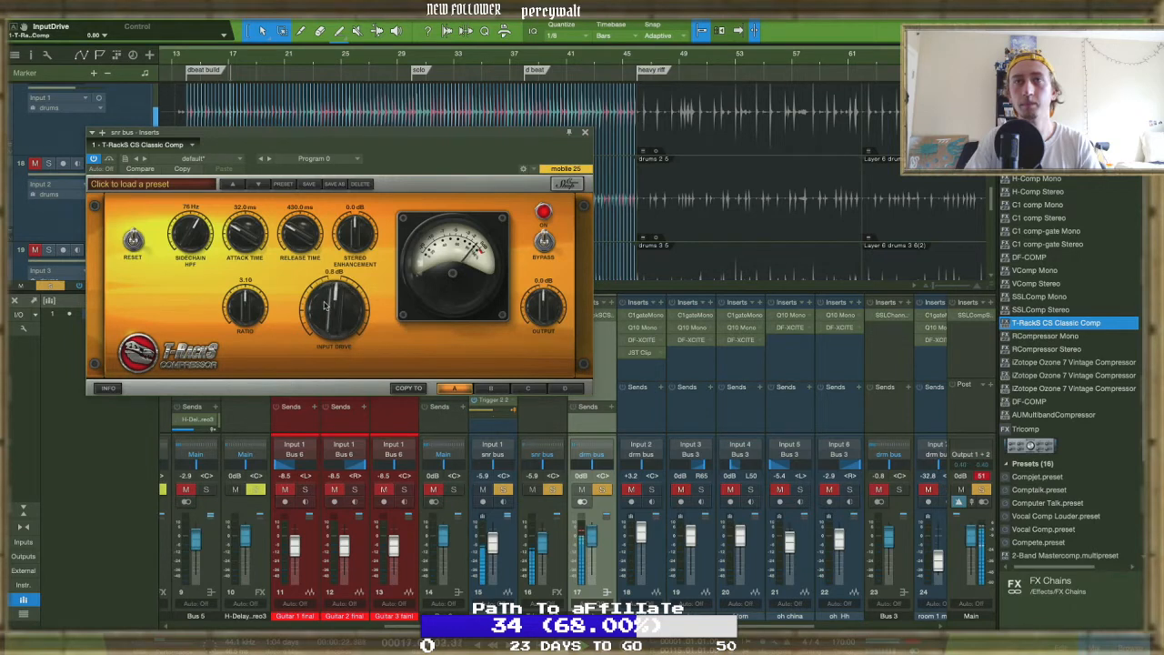
pyautogui.moveTo(241, 232)
pyautogui.mouseDown()
pyautogui.moveTo(234, 250)
pyautogui.moveTo(228, 230)
pyautogui.mouseUp()
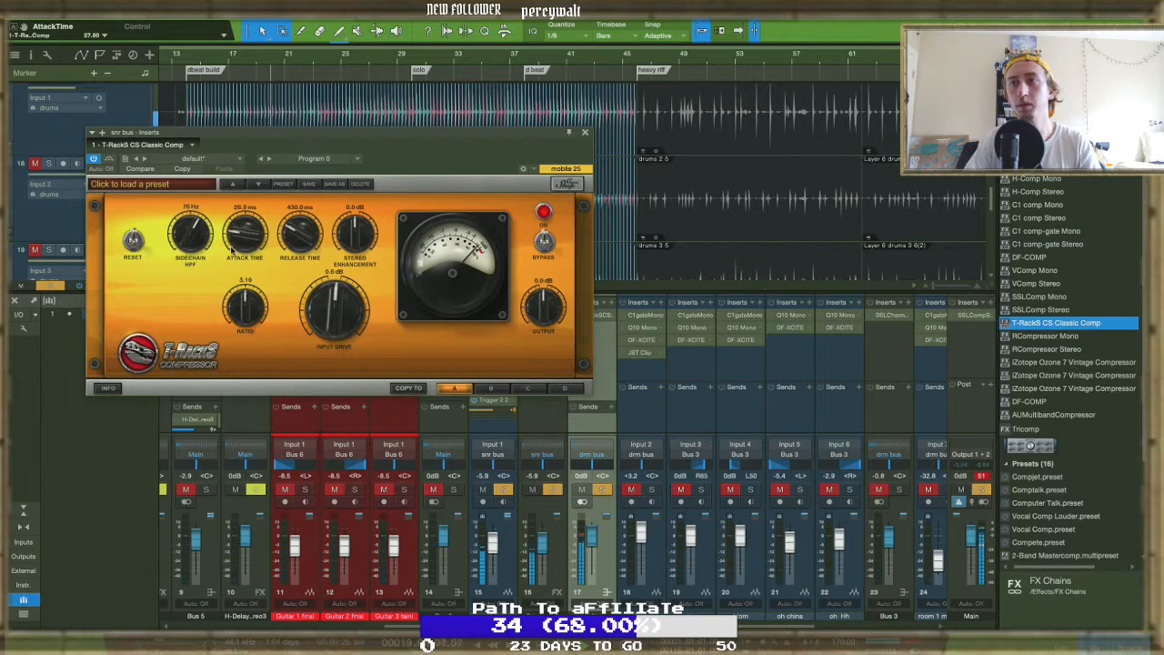
pyautogui.moveTo(190, 234)
pyautogui.mouseDown()
pyautogui.moveTo(189, 268)
pyautogui.moveTo(171, 235)
pyautogui.mouseUp()
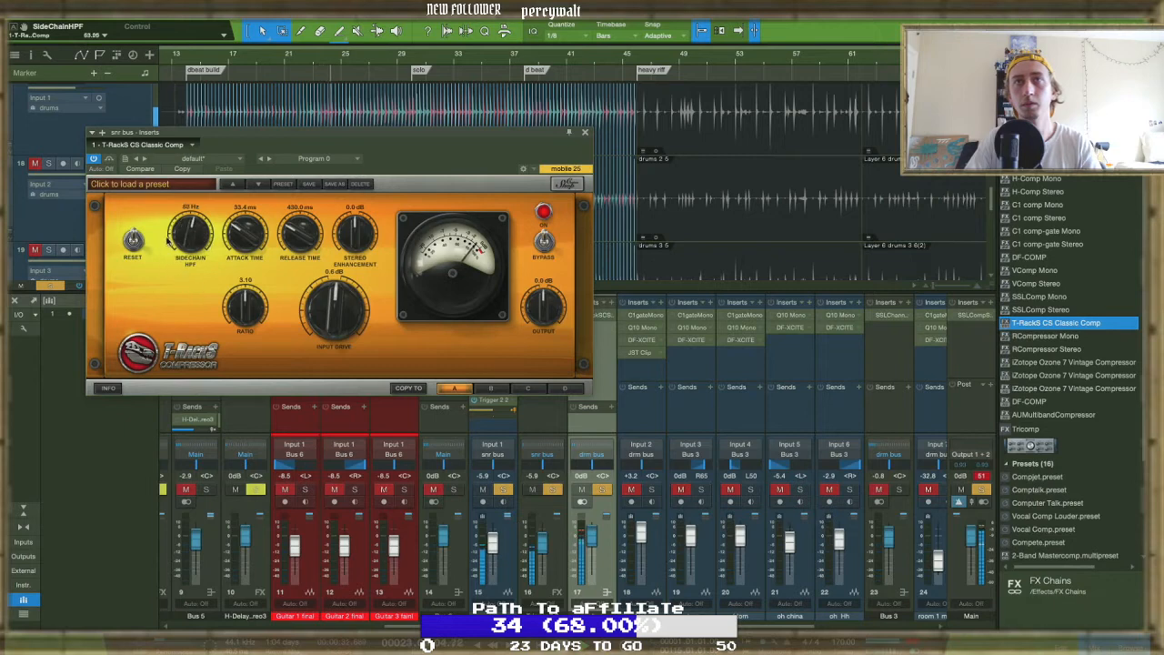
pyautogui.moveTo(166, 234); pyautogui.dragTo(169, 244)
# Set the T-RackS compressor's release time to 296.1 ms and its attack time to 26.1 ms
pyautogui.moveTo(298, 235); pyautogui.dragTo(321, 373)
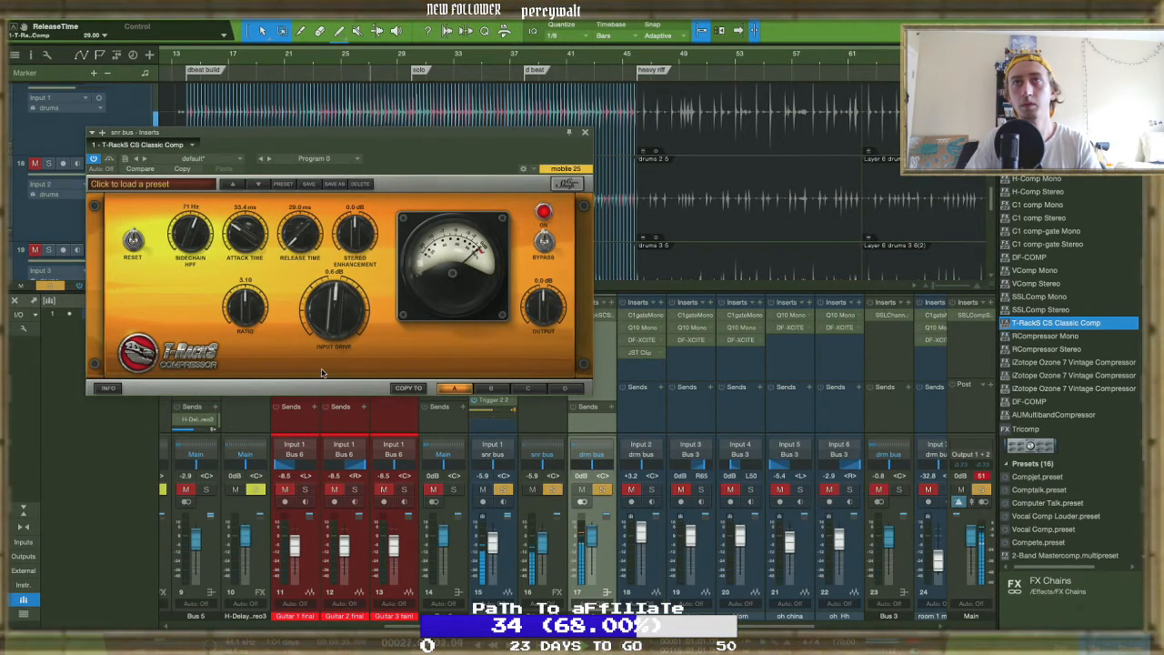
pyautogui.moveTo(293, 234); pyautogui.dragTo(339, 244)
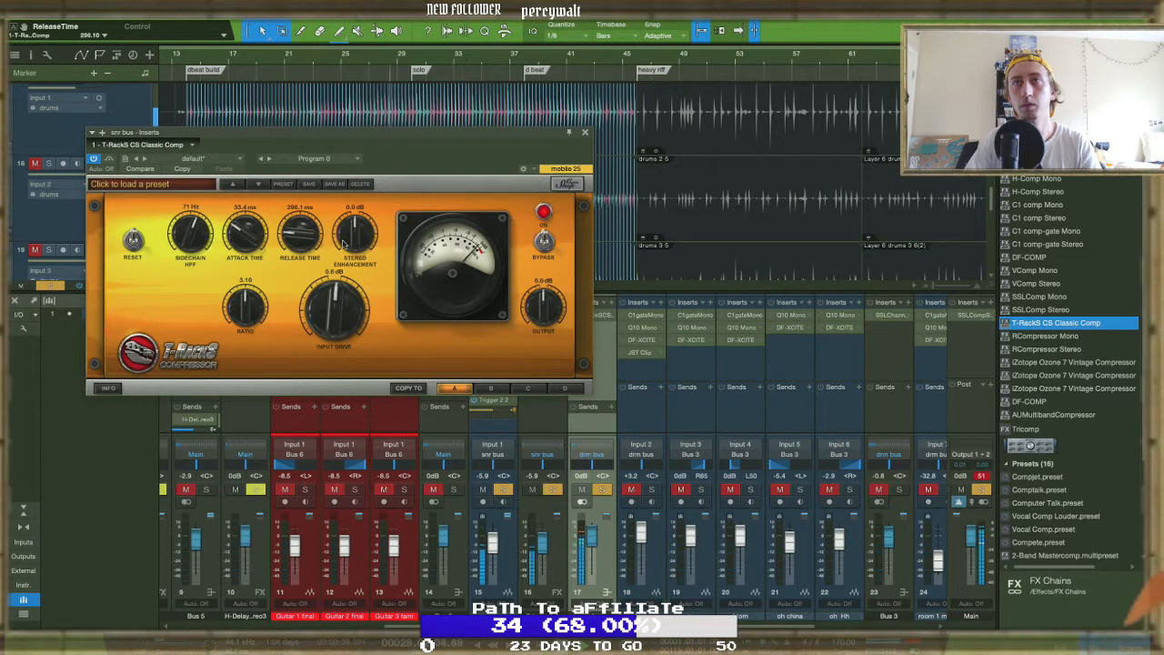
pyautogui.moveTo(343, 239); pyautogui.dragTo(346, 241)
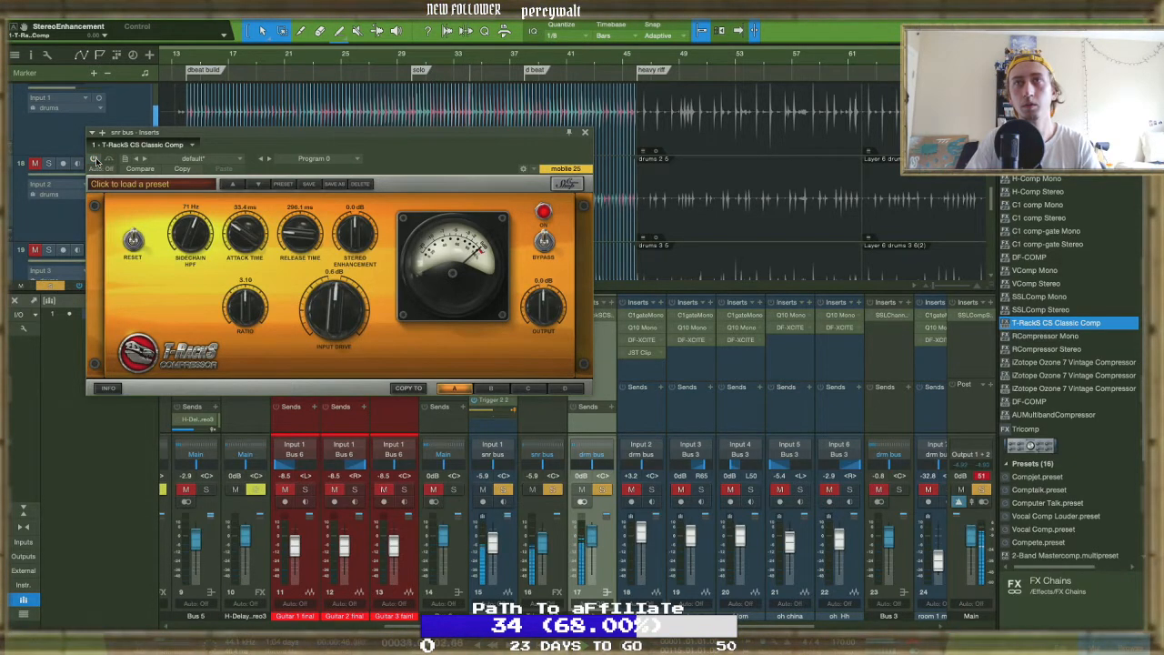
pyautogui.moveTo(239, 237); pyautogui.dragTo(258, 298)
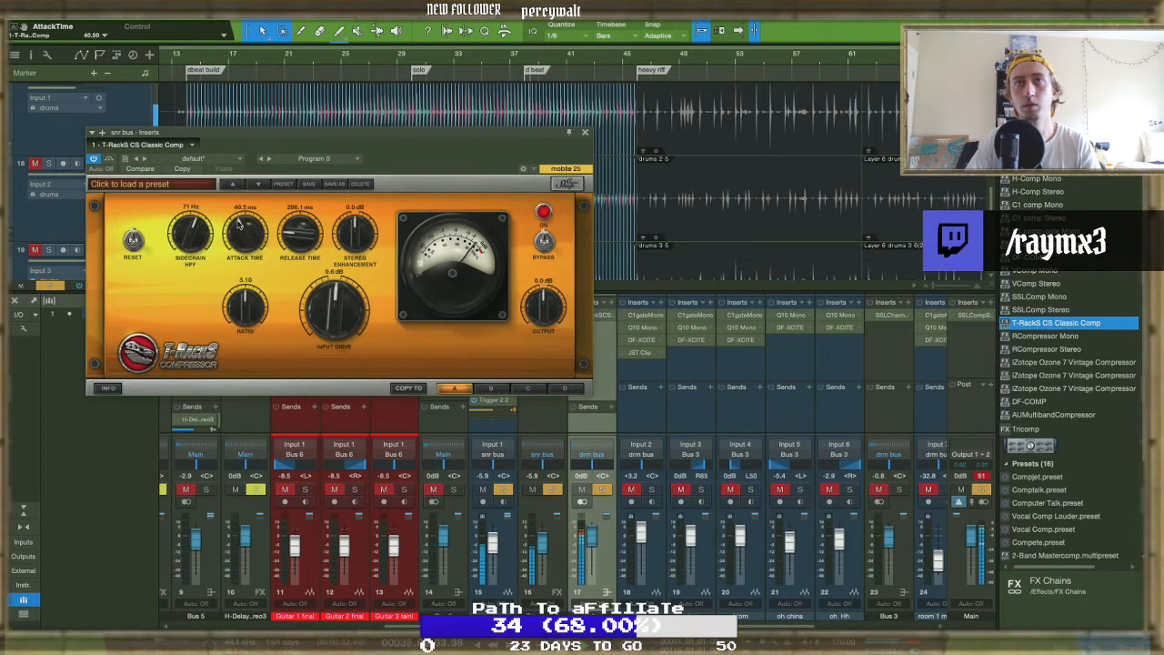
pyautogui.moveTo(239, 245); pyautogui.dragTo(238, 252)
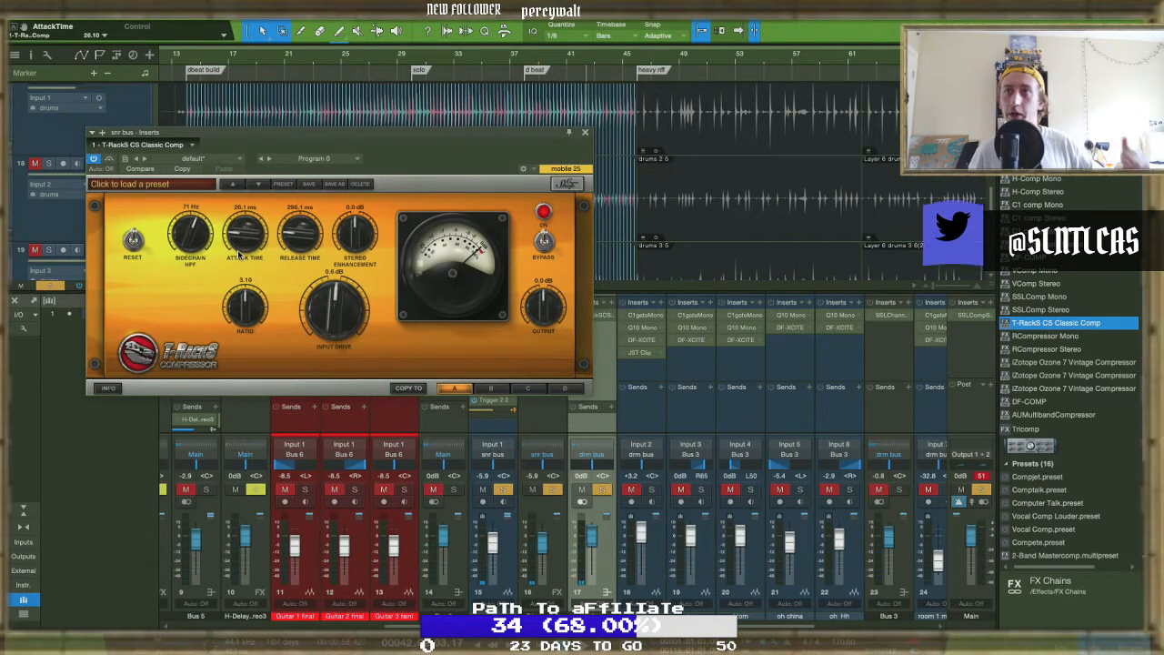
# In Trigger 2 on channel 16, set the triggering detail to 23 and the input volume to 2.92 dB
pyautogui.moveTo(453, 159); pyautogui.dragTo(902, 135)
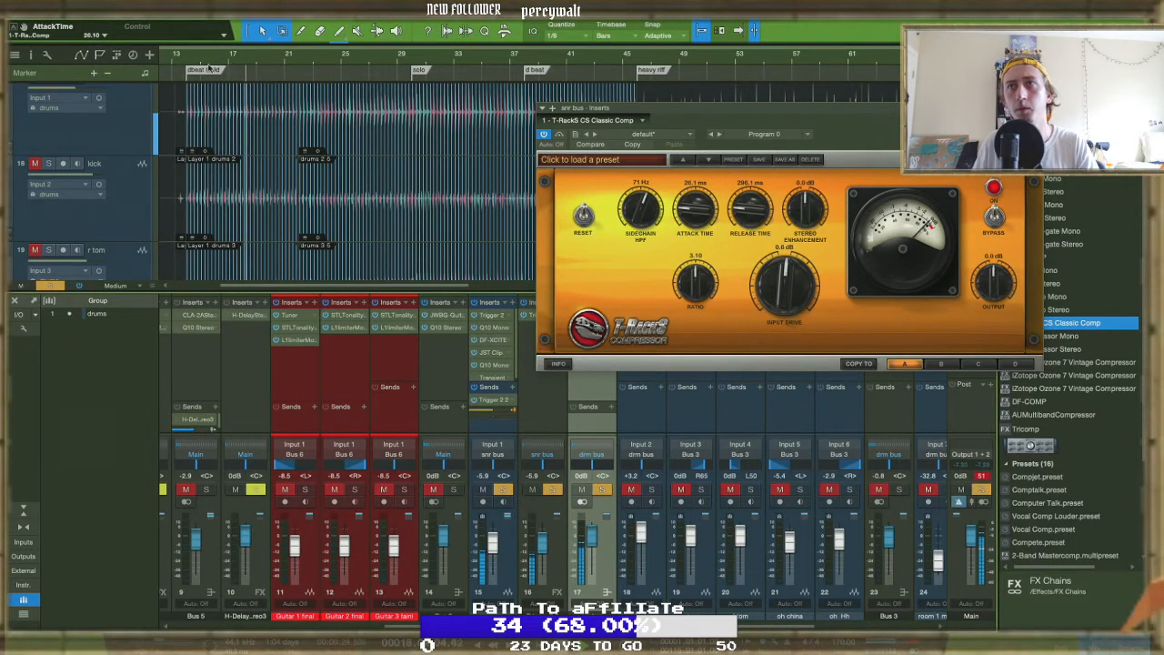
pyautogui.click(531, 316)
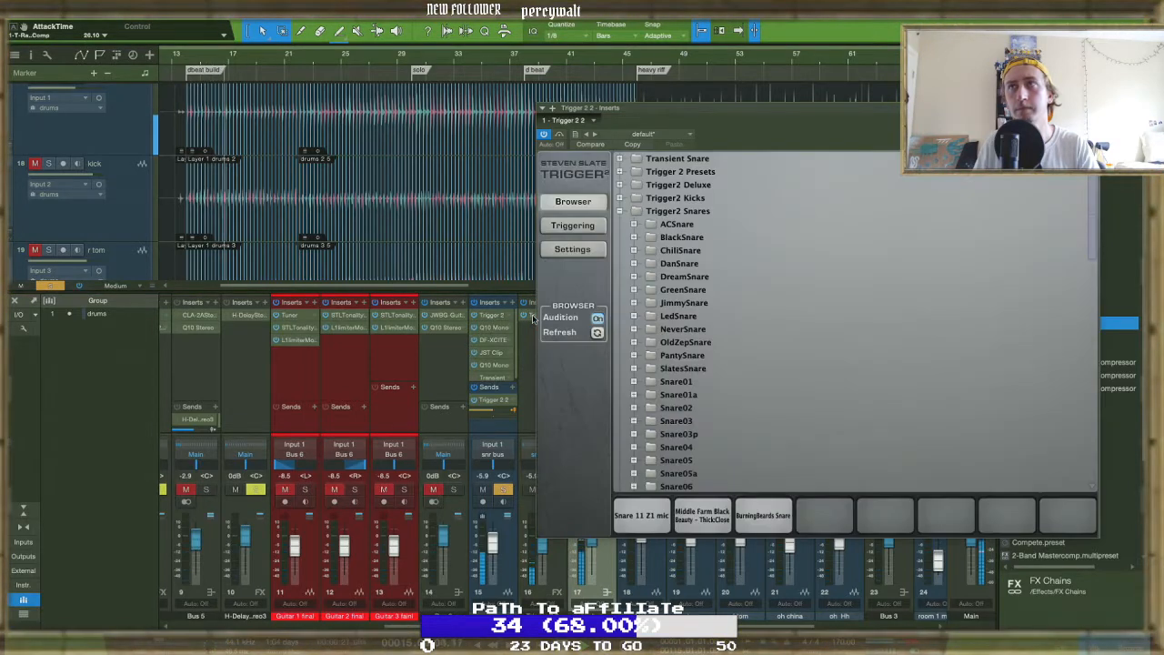
pyautogui.click(571, 226)
pyautogui.moveTo(1005, 270); pyautogui.dragTo(1006, 301)
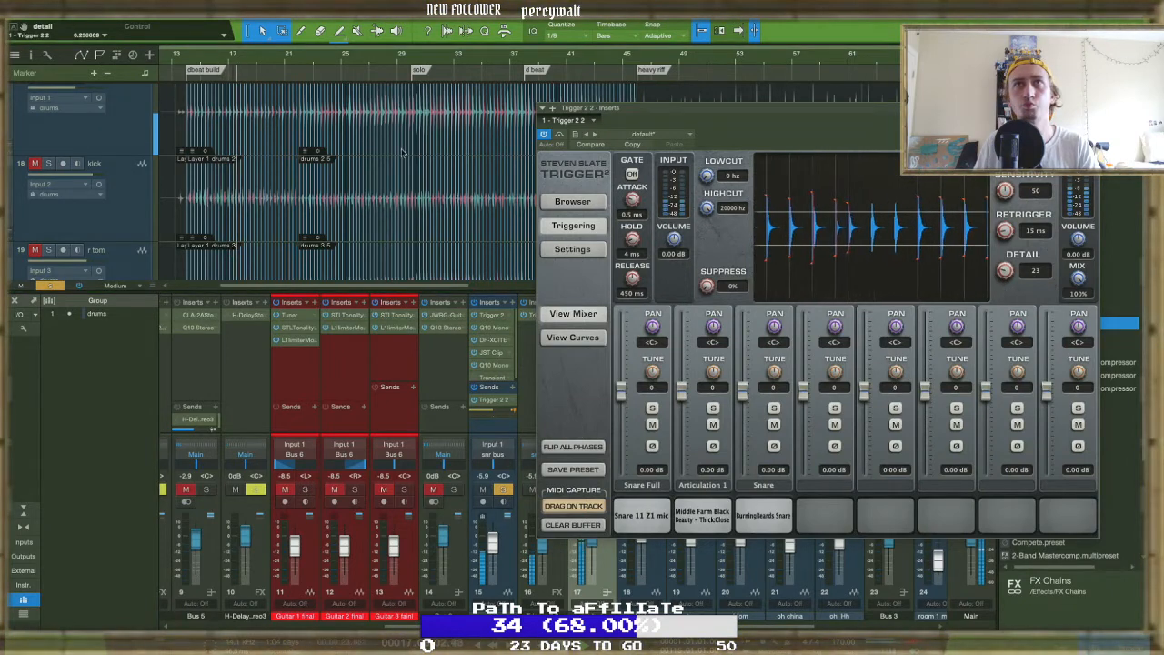
pyautogui.click(183, 60)
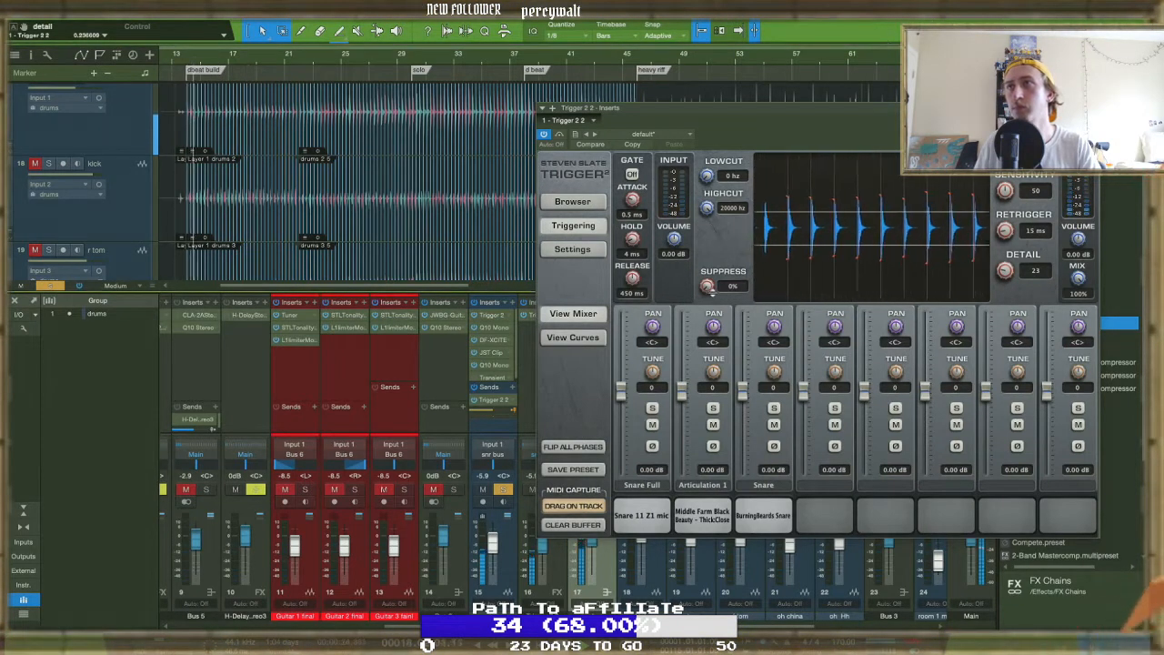
pyautogui.moveTo(674, 244); pyautogui.dragTo(673, 238)
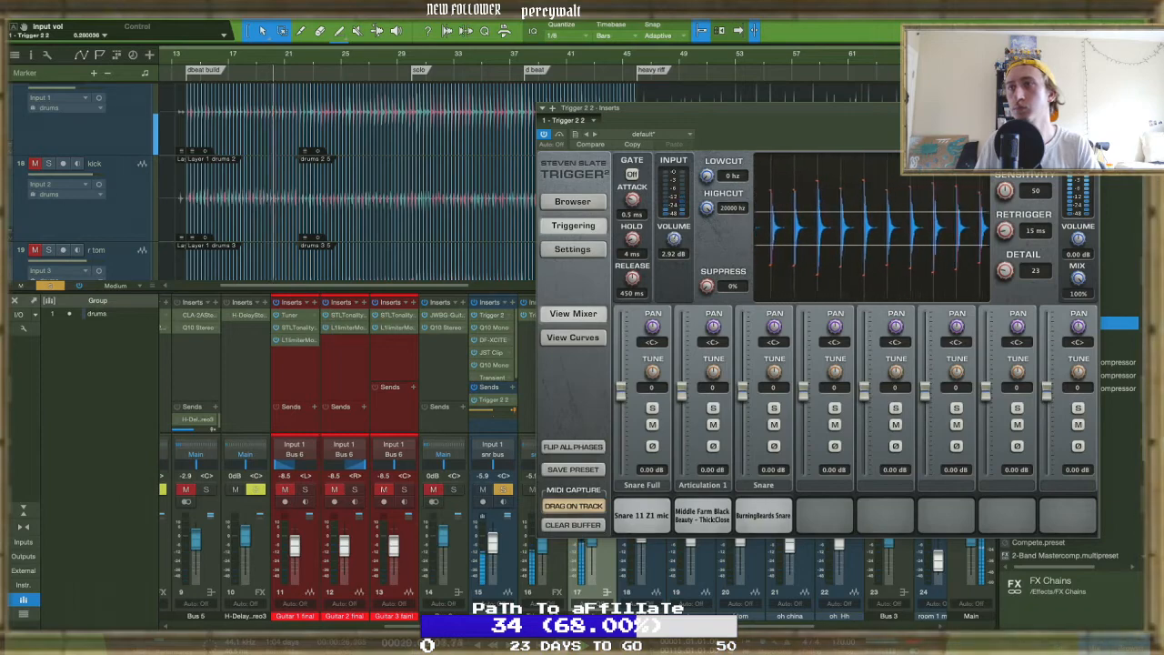
pyautogui.click(1092, 108)
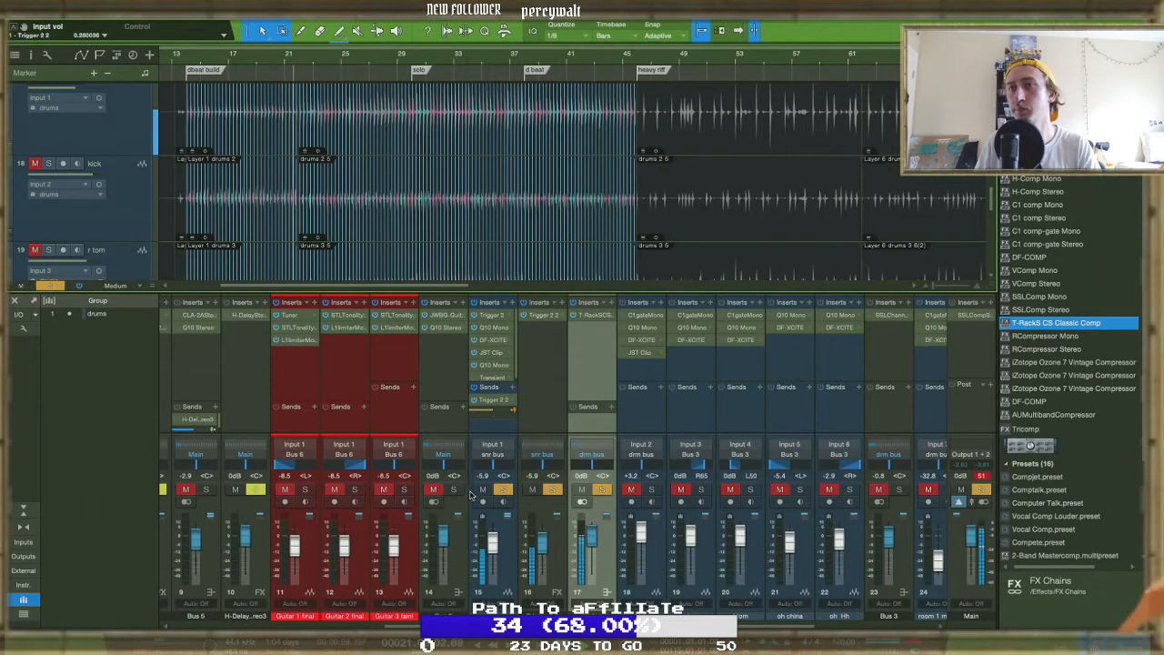
# Lower the fader of the snare track on channel 15 to -10.1 dB
pyautogui.moveTo(496, 539); pyautogui.dragTo(496, 575)
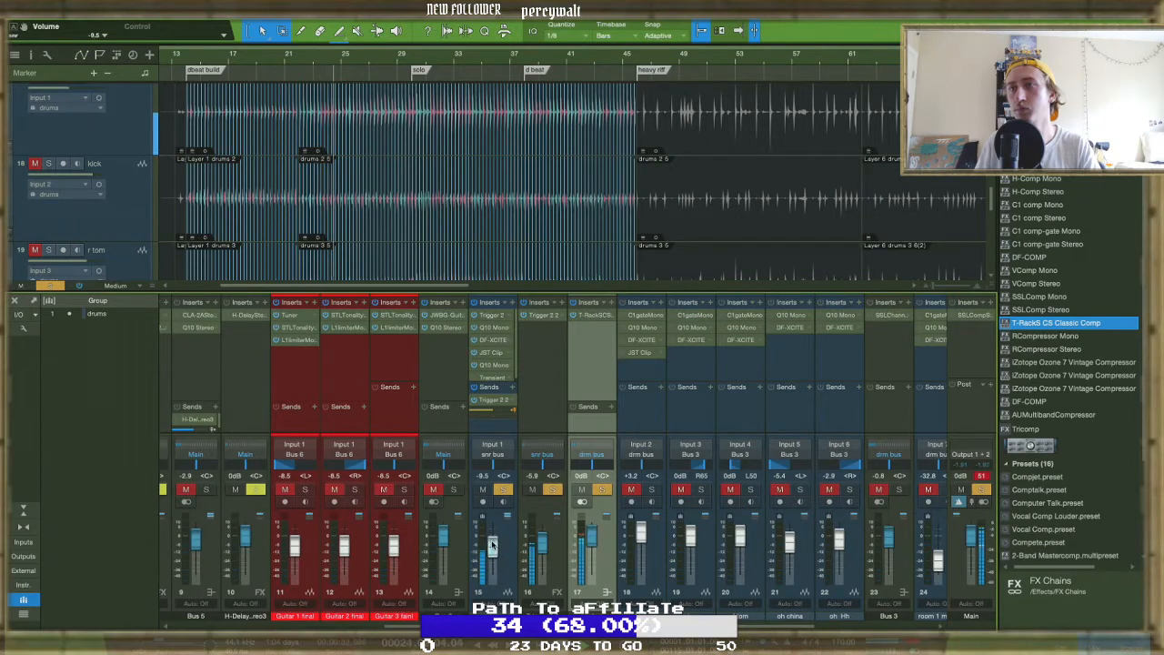
pyautogui.moveTo(492, 544); pyautogui.dragTo(492, 548)
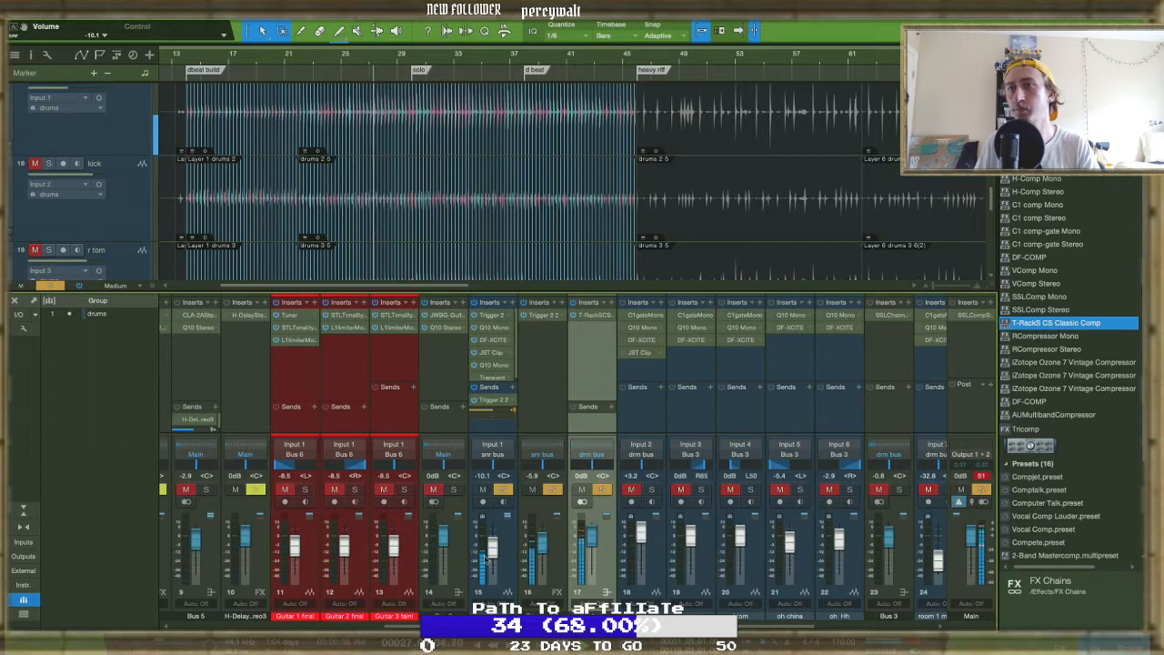
# Insert the Transient plug-in after Trigger 2 on channel 16 and lower its sustain
pyautogui.click(542, 482)
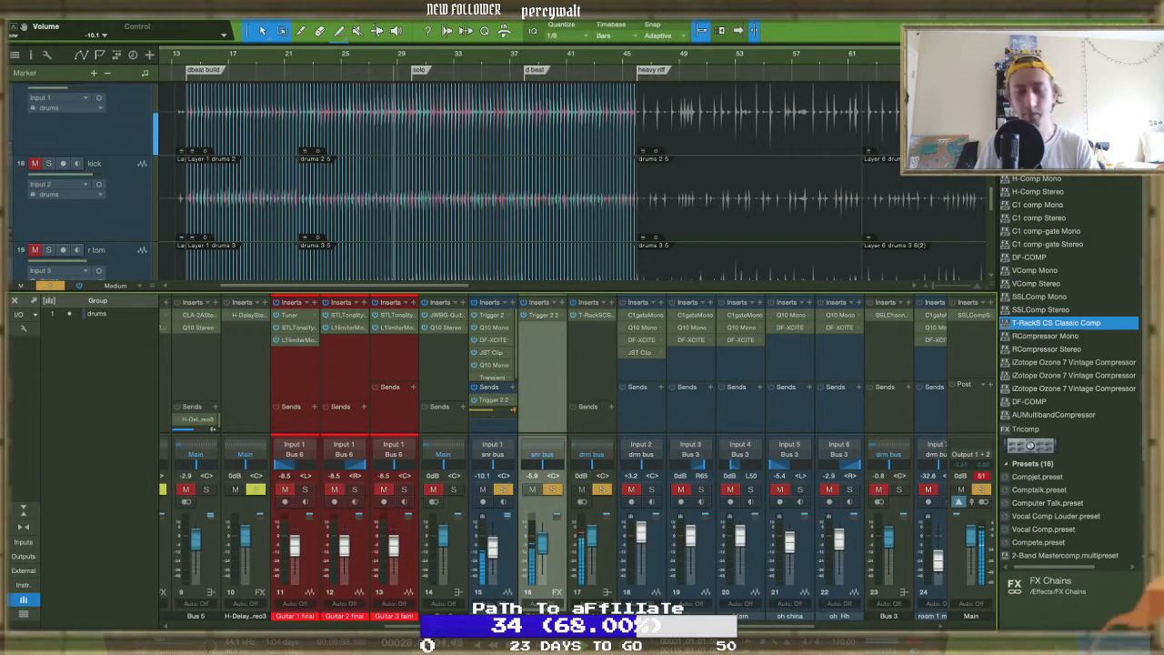
pyautogui.write('trans')
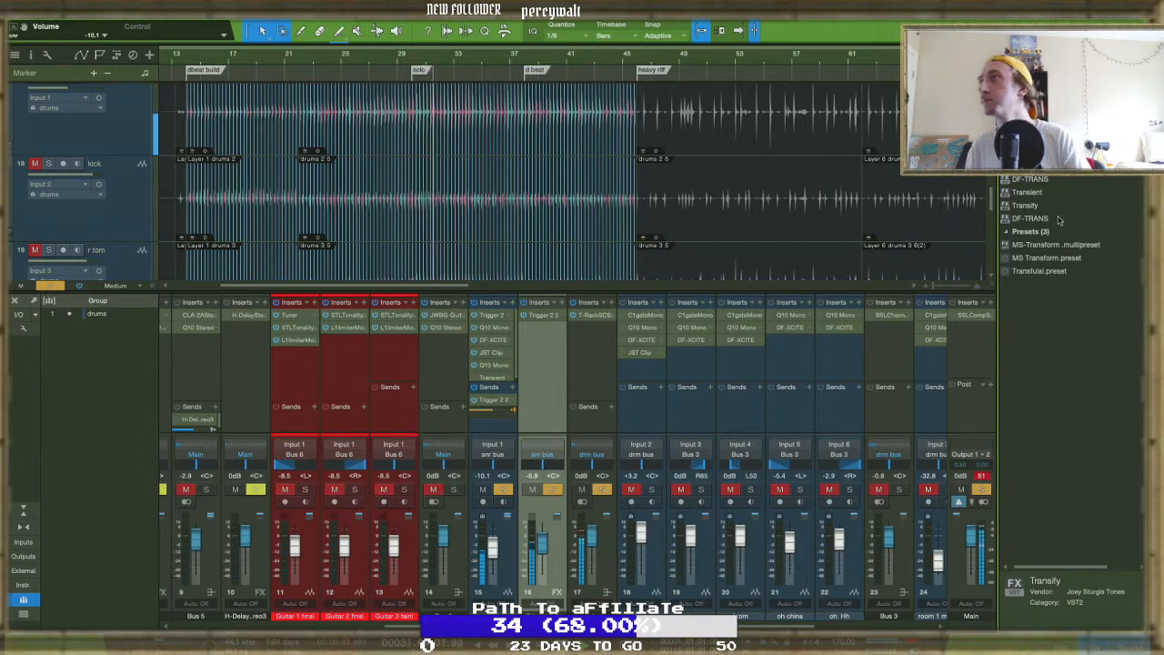
pyautogui.click(1025, 205)
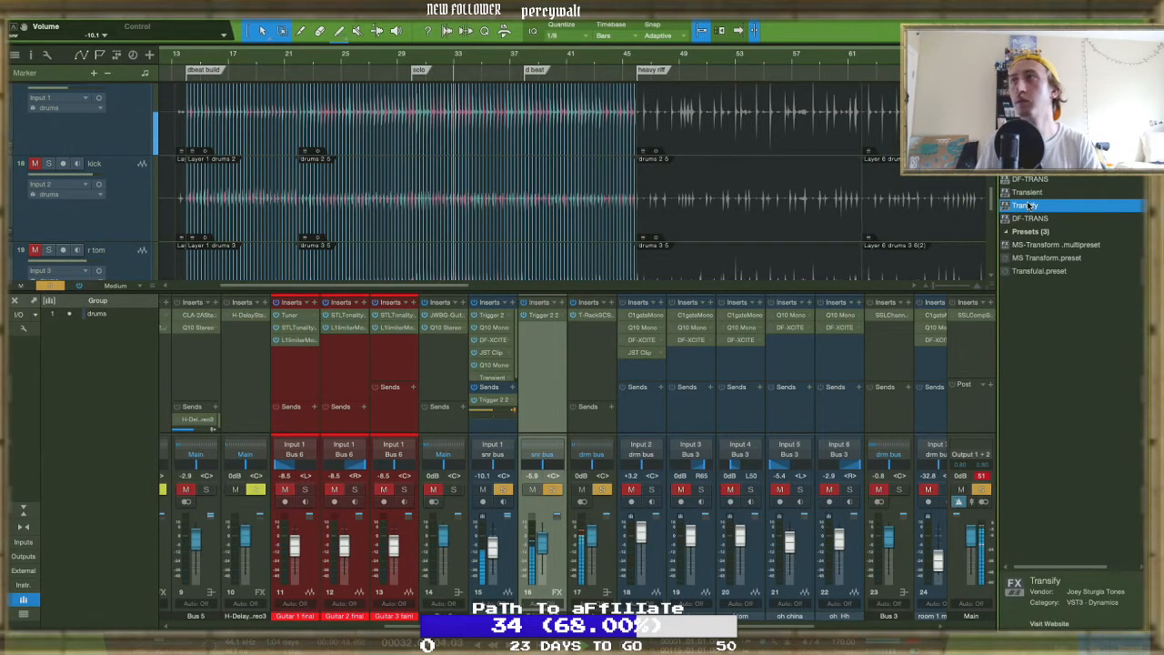
pyautogui.moveTo(1027, 192); pyautogui.dragTo(557, 356)
pyautogui.moveTo(593, 311); pyautogui.dragTo(597, 392)
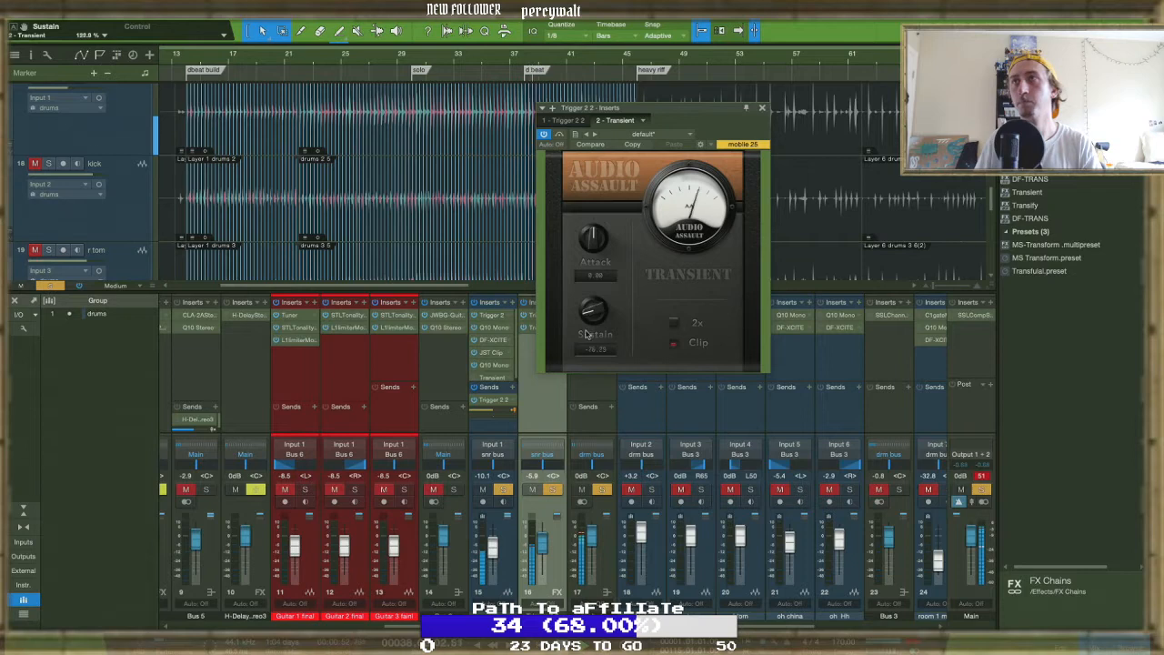
pyautogui.press('Escape')
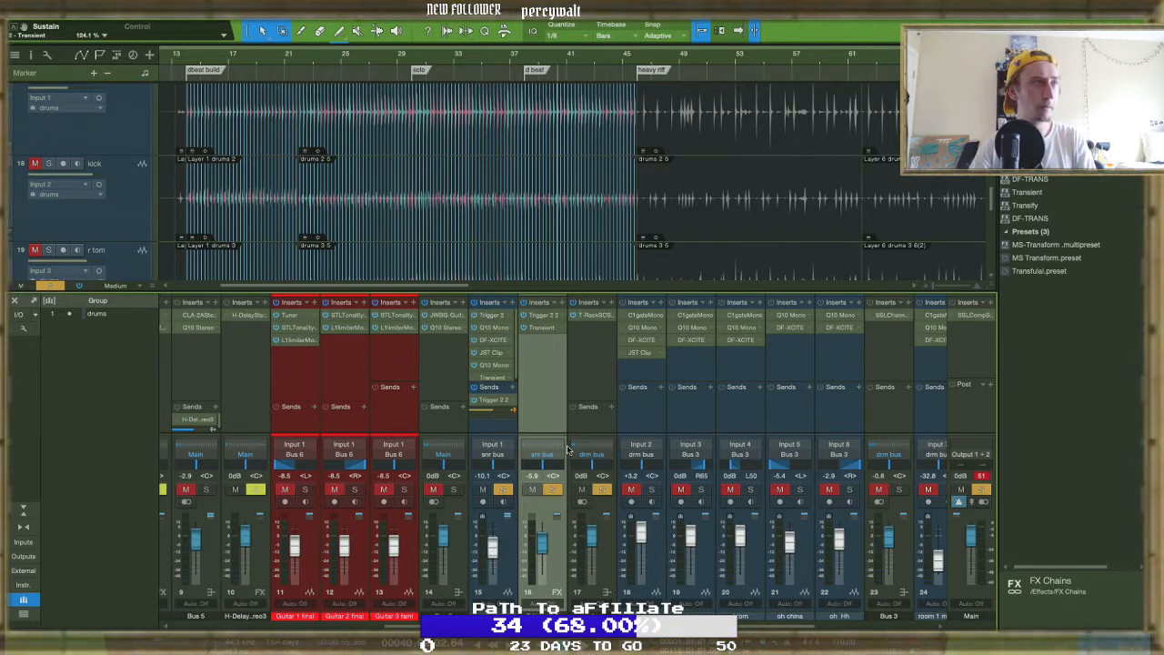
# Start playback and raise the fader of the snare track on channel 15 to -5.9 dB
pyautogui.press('space')
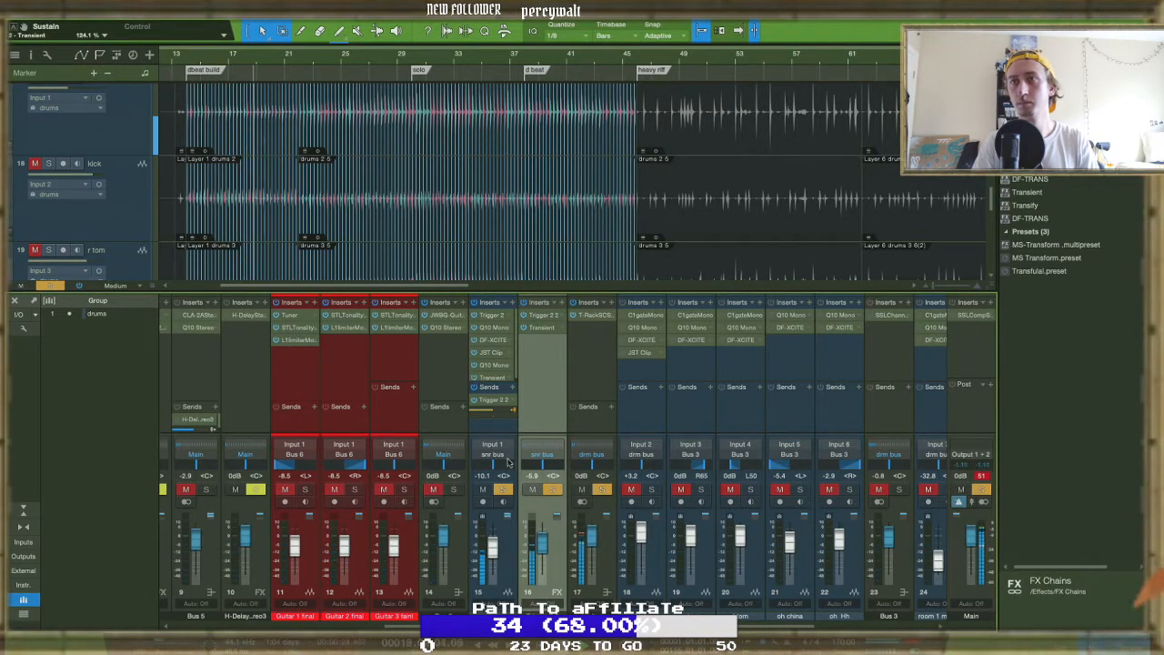
pyautogui.moveTo(492, 546); pyautogui.dragTo(495, 537)
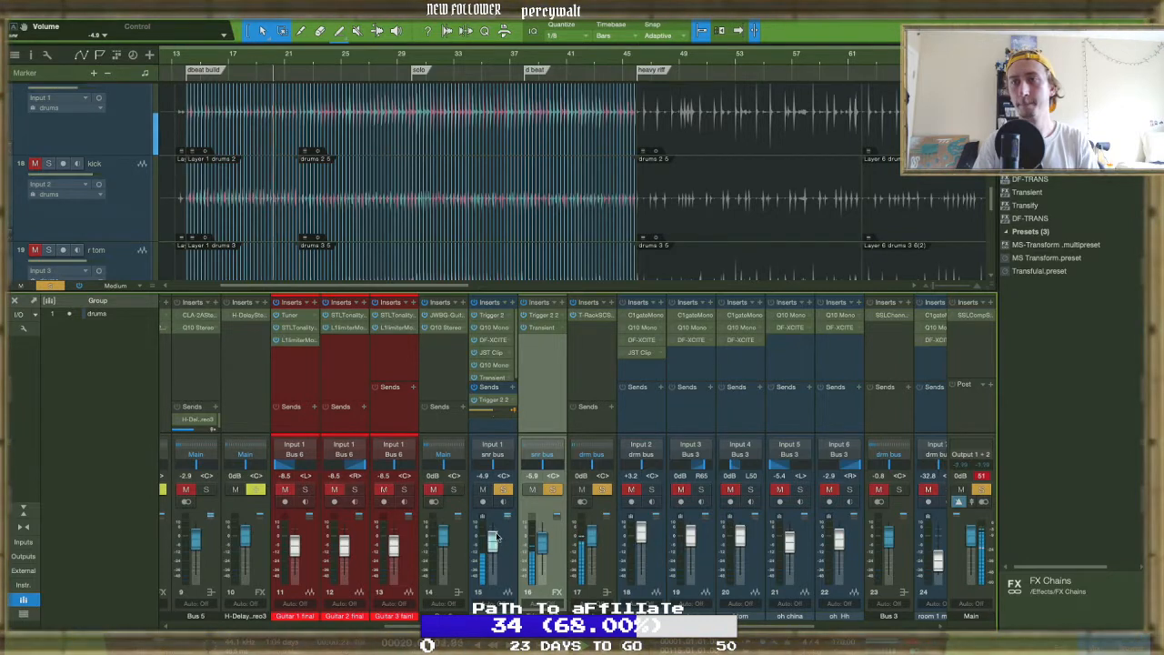
# Set the snare bus T-RackS compressor to 33.3 ms attack and 253.9 ms release, and bypass it
pyautogui.click(596, 314)
pyautogui.moveTo(544, 134); pyautogui.dragTo(320, 157)
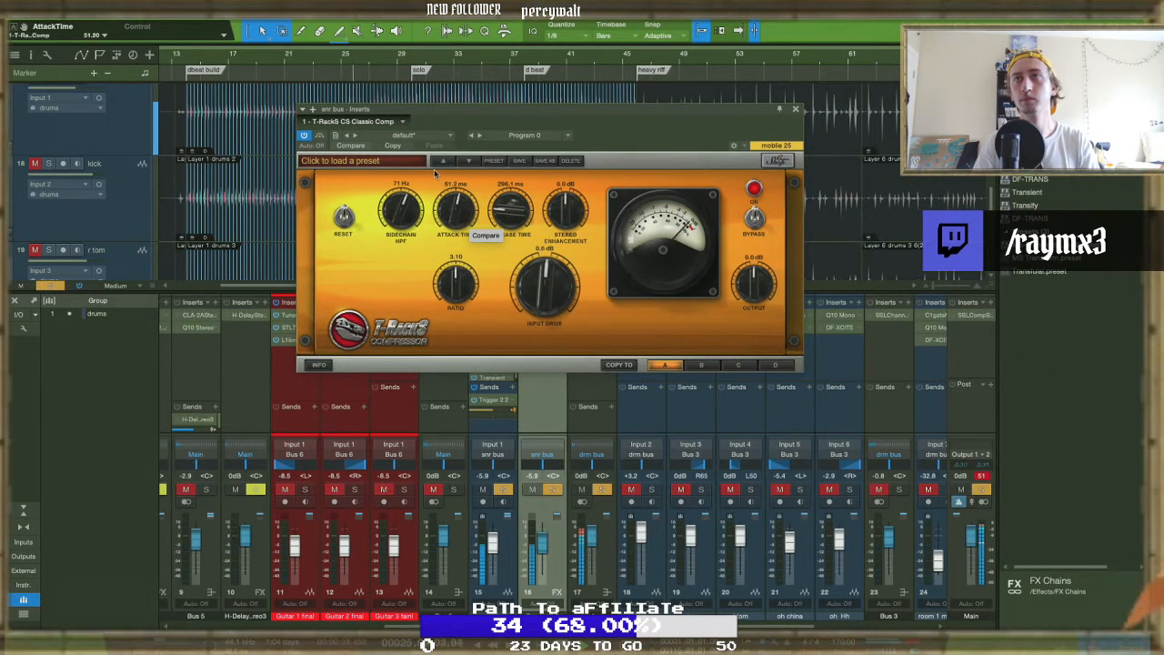
pyautogui.moveTo(455, 211)
pyautogui.mouseDown()
pyautogui.moveTo(437, 196)
pyautogui.moveTo(438, 210)
pyautogui.mouseUp()
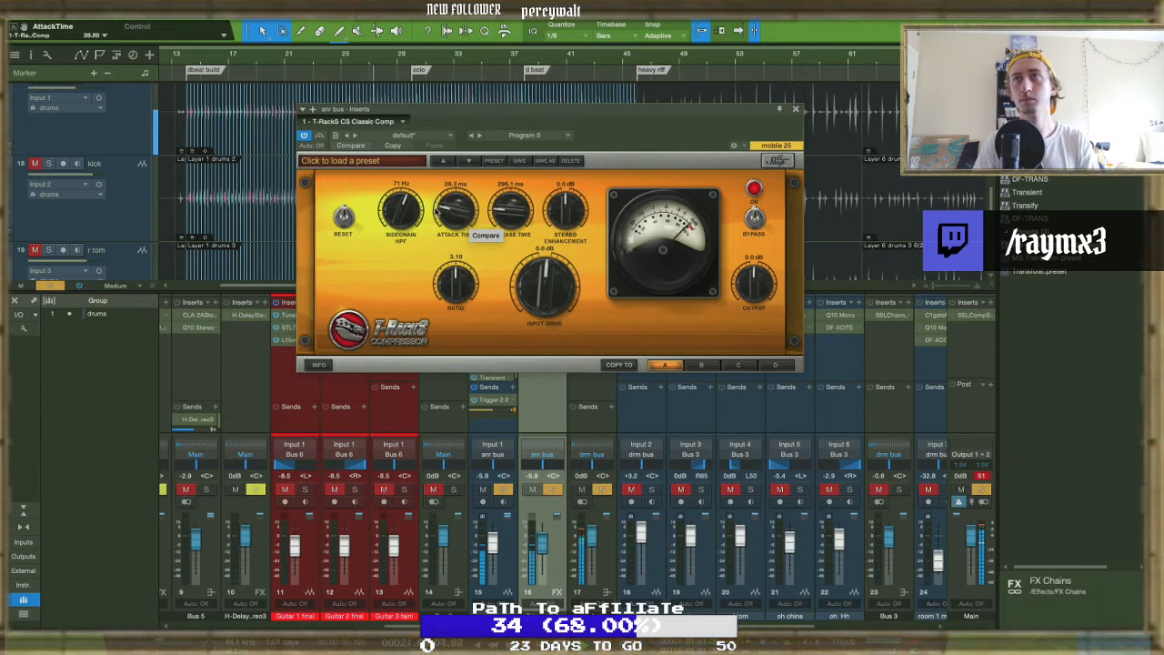
pyautogui.moveTo(510, 211); pyautogui.dragTo(494, 107)
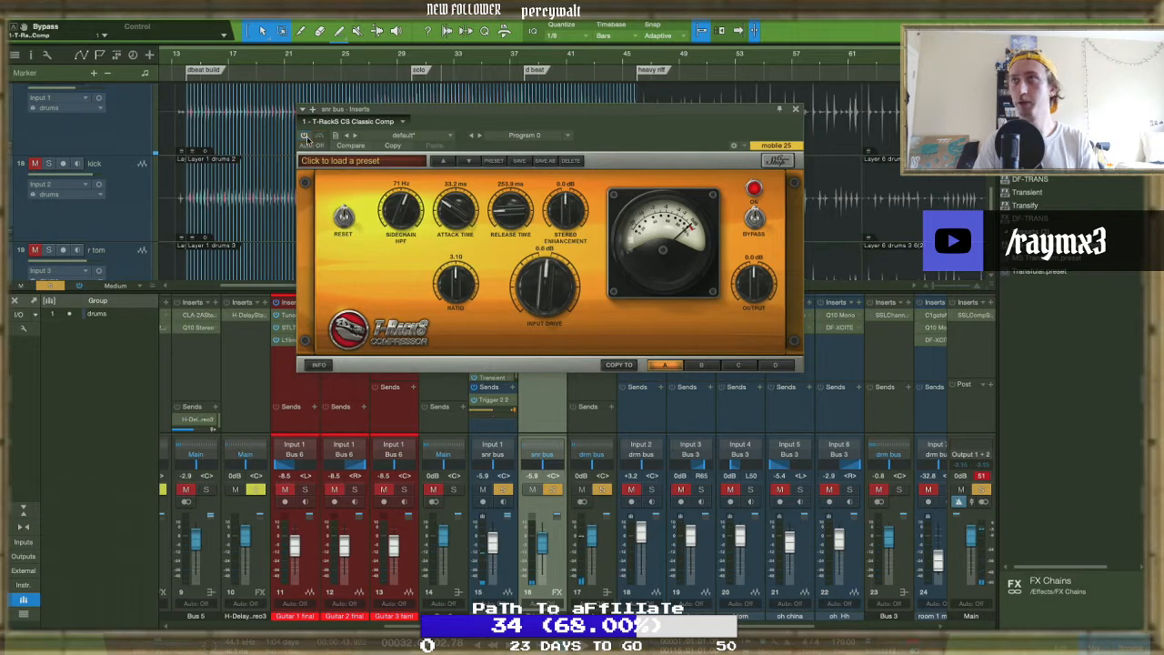
pyautogui.click(795, 110)
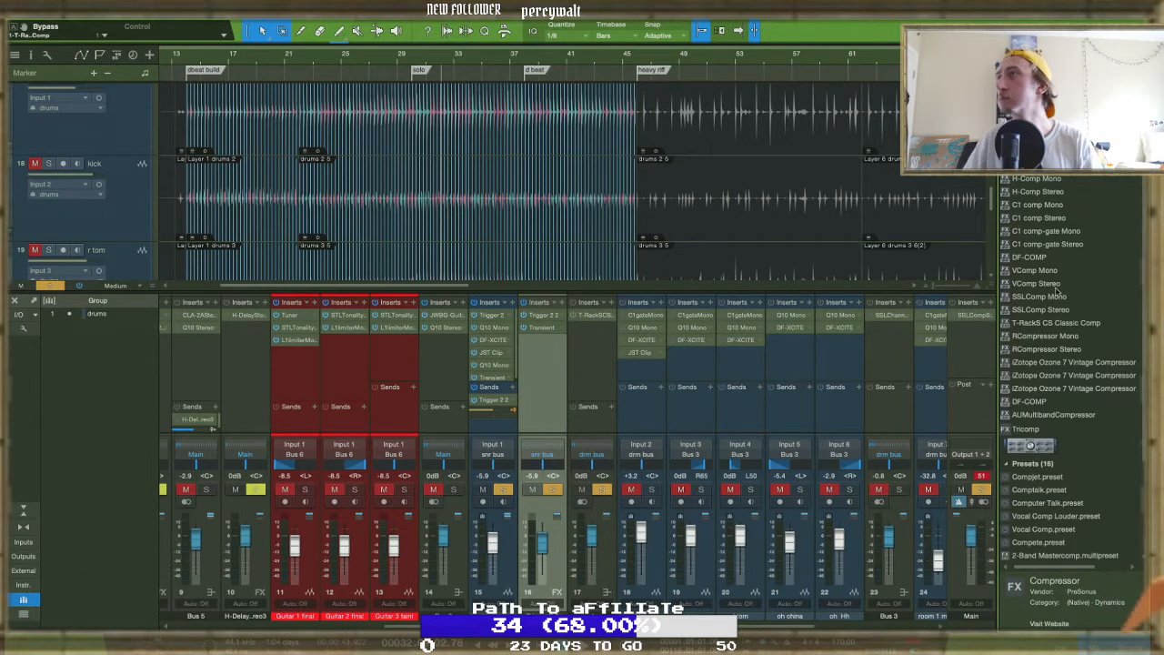
# Insert H-Comp Mono after the T-RackS compressor on the snare bus and replay from the dbeat build section
pyautogui.click(1055, 192)
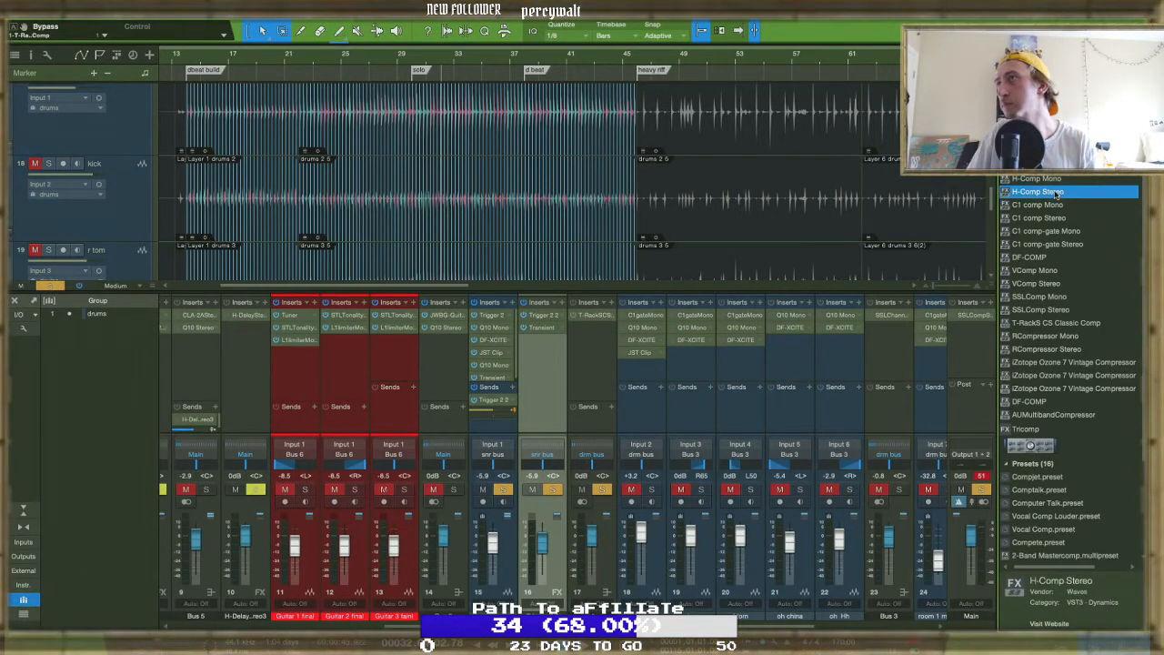
pyautogui.moveTo(1046, 185); pyautogui.dragTo(592, 380)
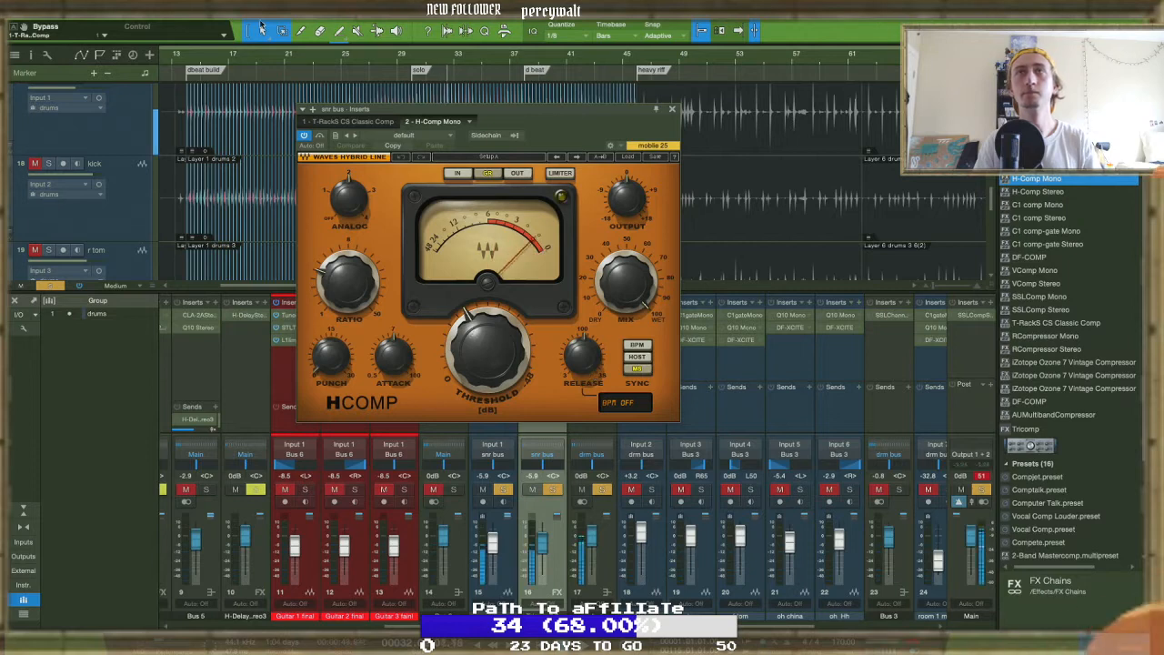
pyautogui.click(227, 62)
# Adjust H-Comp's threshold by ear and try a release of about 7 ms
pyautogui.moveTo(495, 348)
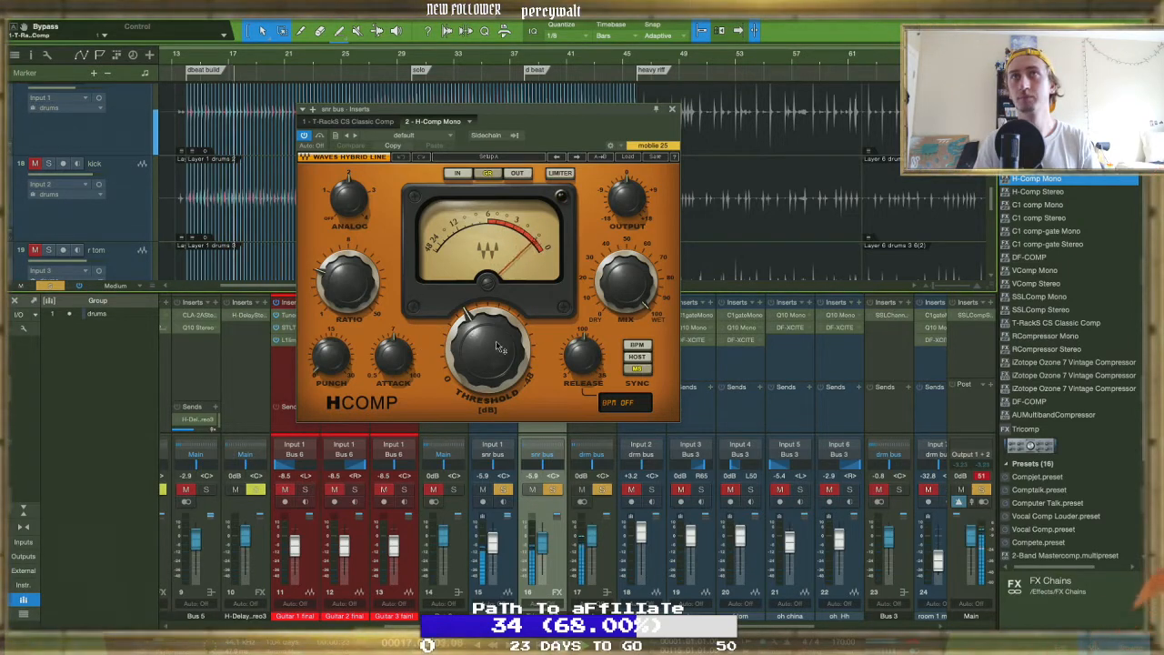
pyautogui.moveTo(498, 348); pyautogui.dragTo(498, 352)
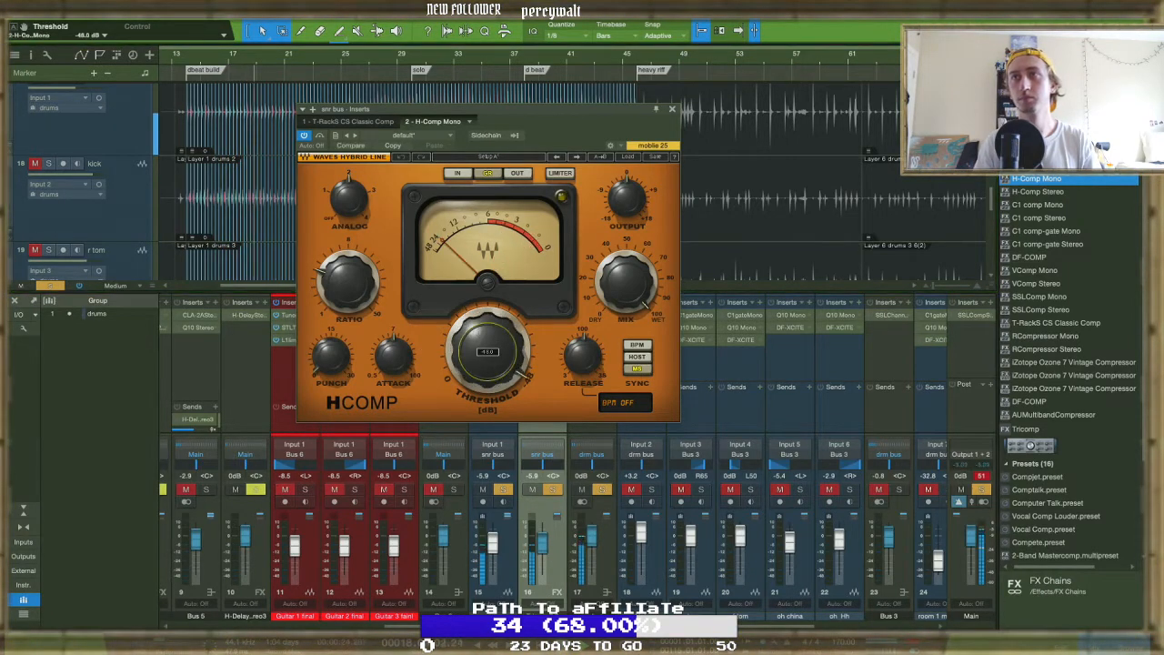
pyautogui.moveTo(497, 352); pyautogui.dragTo(498, 333)
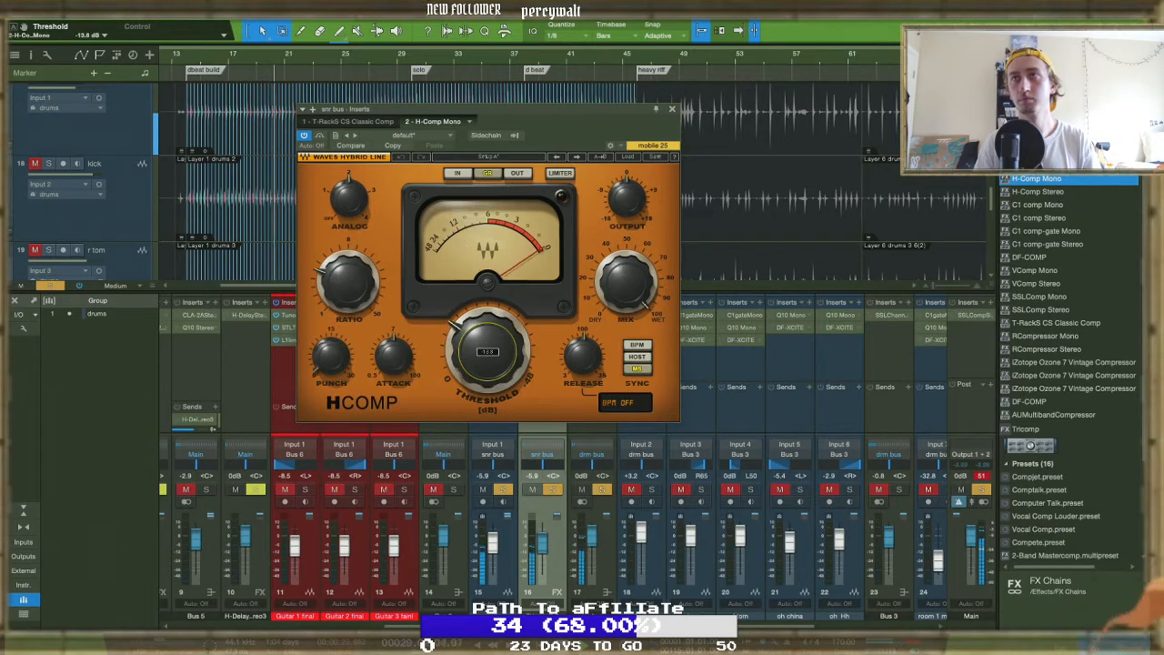
pyautogui.moveTo(583, 357); pyautogui.dragTo(583, 409)
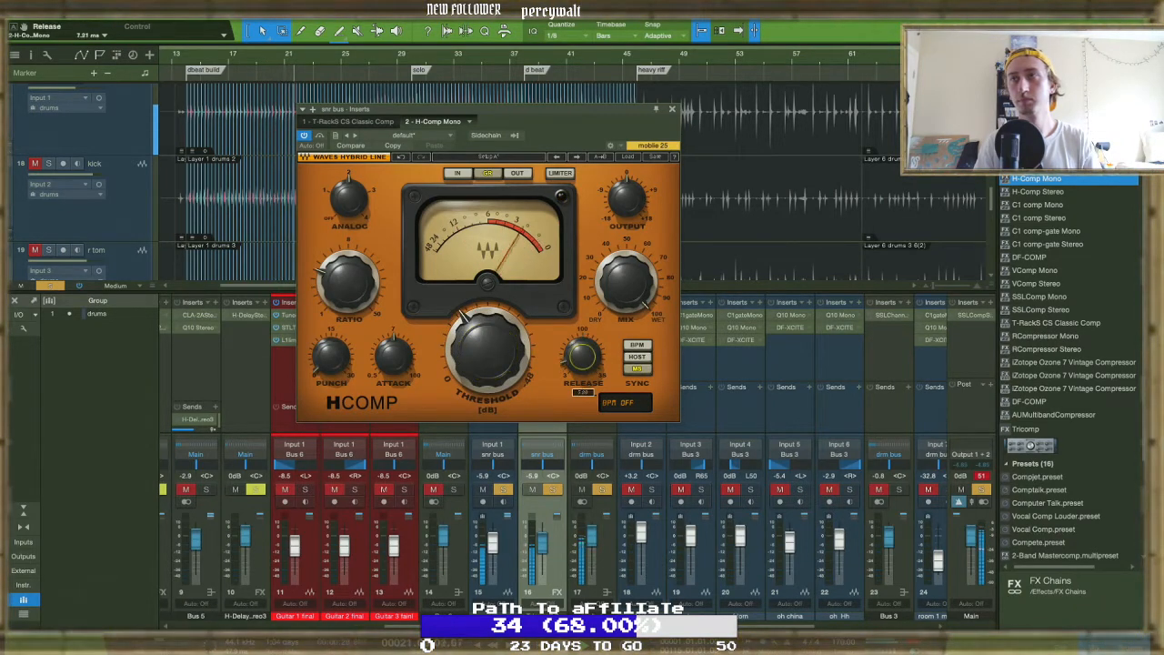
# Turn off H-Comp's analog setting, adjust its attack, and set punch to about 5.8
pyautogui.moveTo(398, 348)
pyautogui.mouseDown()
pyautogui.moveTo(397, 363)
pyautogui.moveTo(398, 353)
pyautogui.mouseUp()
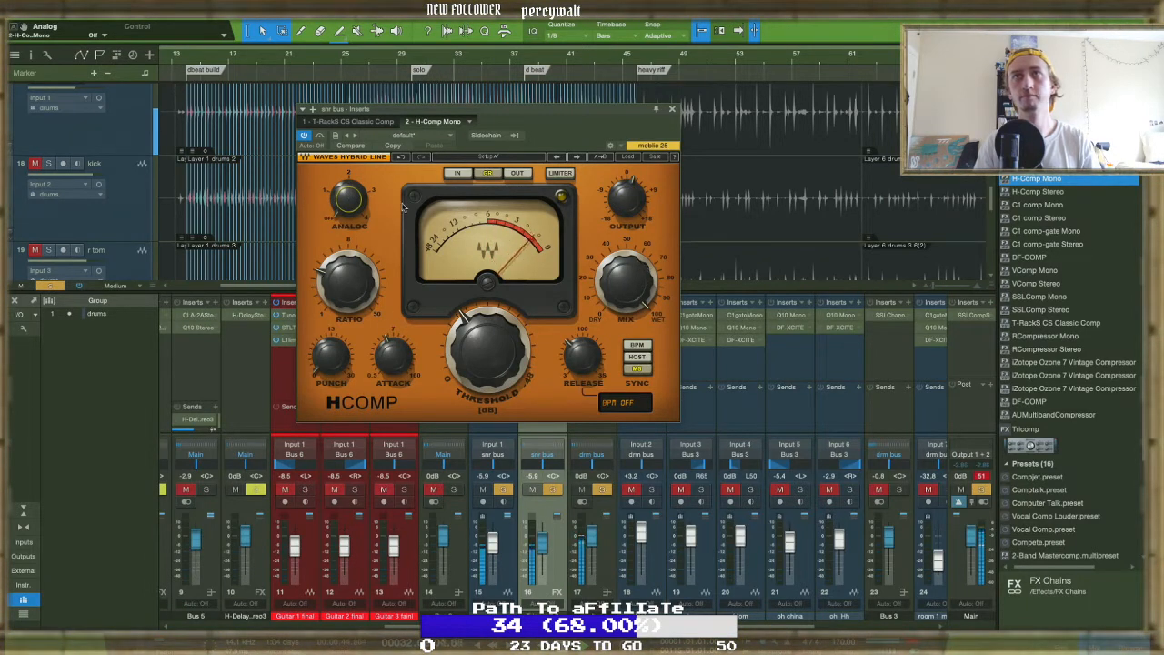
pyautogui.click(303, 137)
pyautogui.moveTo(392, 355); pyautogui.dragTo(393, 358)
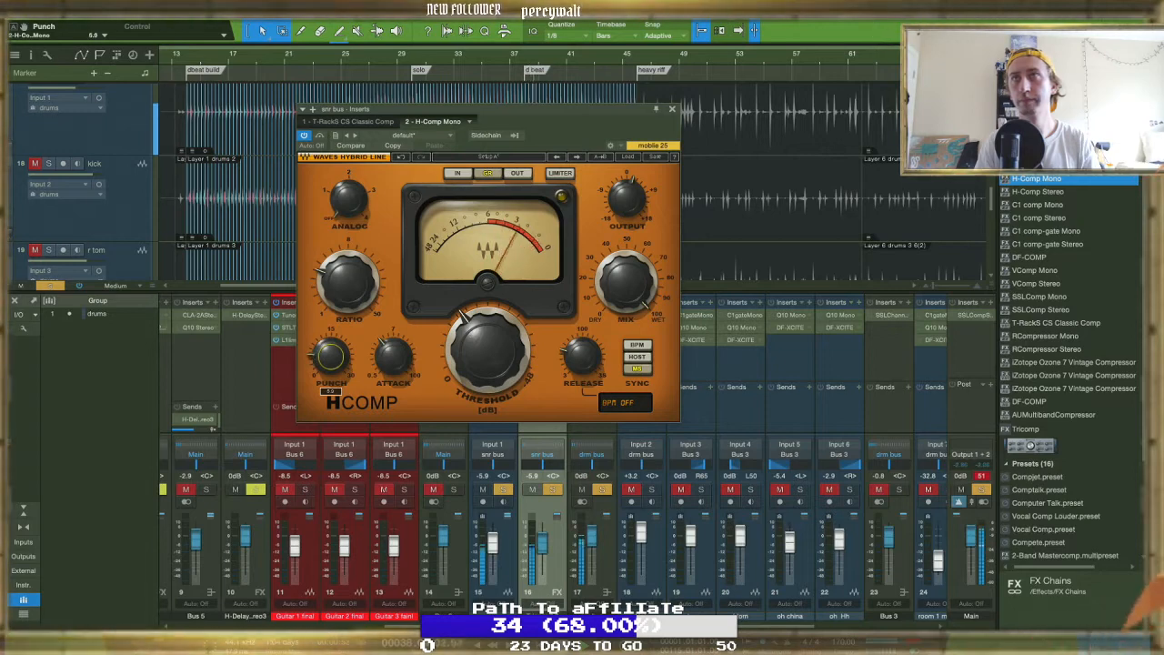
# Insert Q10 Mono after H-Comp on the snare bus and cut band 3 by 3.9 dB at 1634 Hz
pyautogui.click(672, 108)
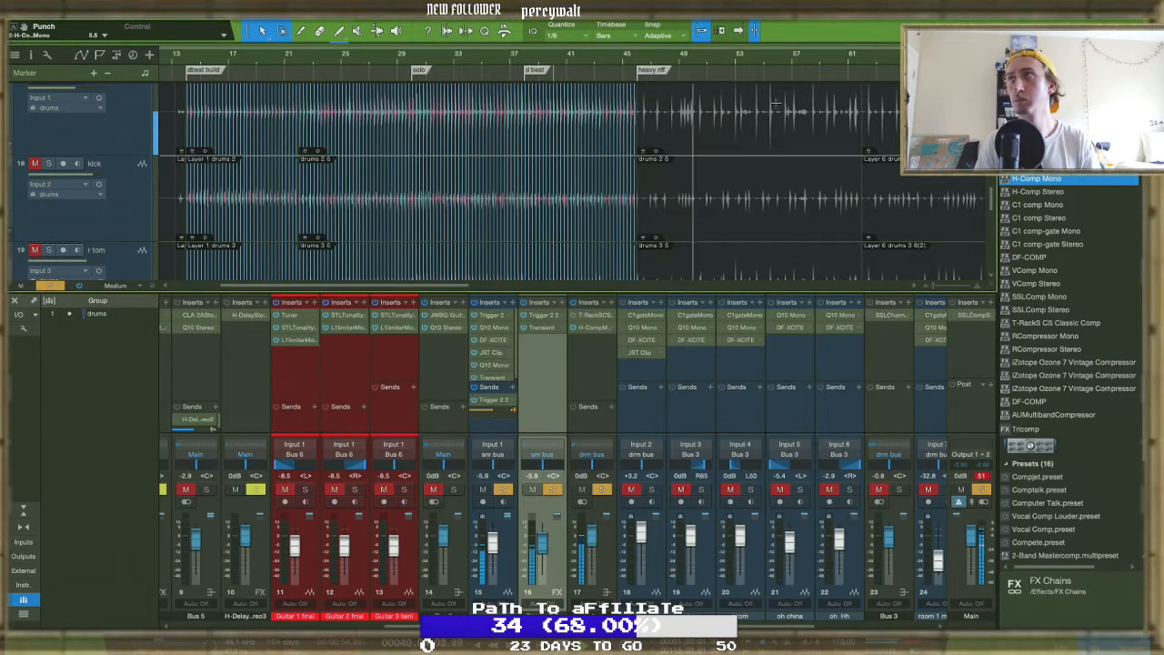
pyautogui.write('q1')
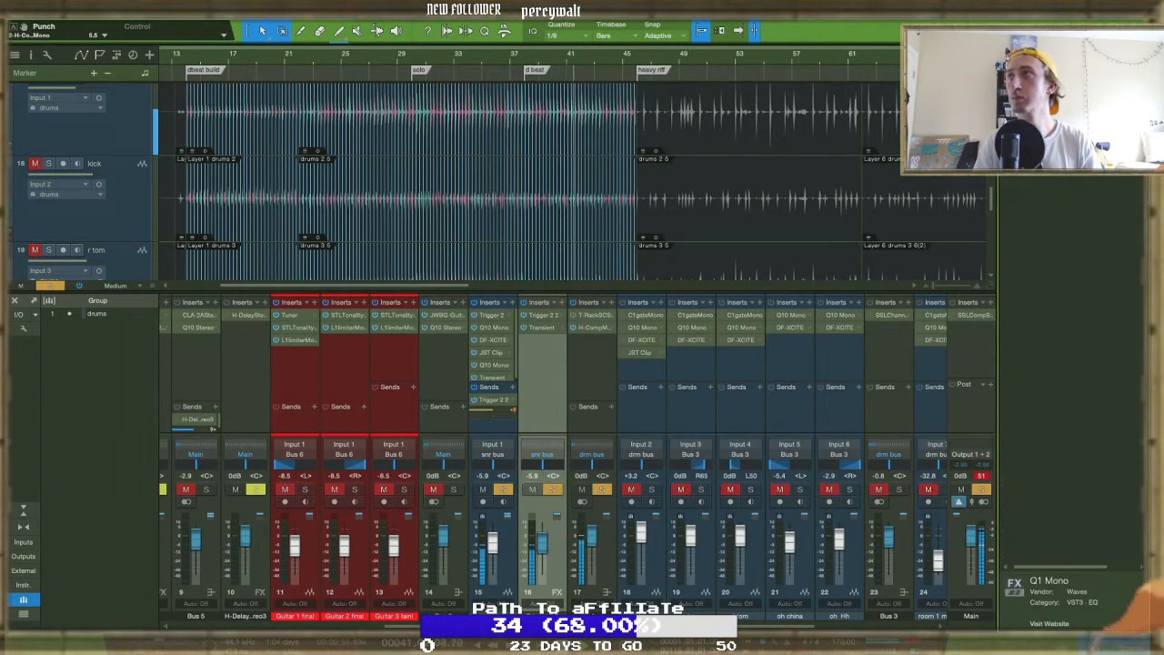
pyautogui.press('Down')
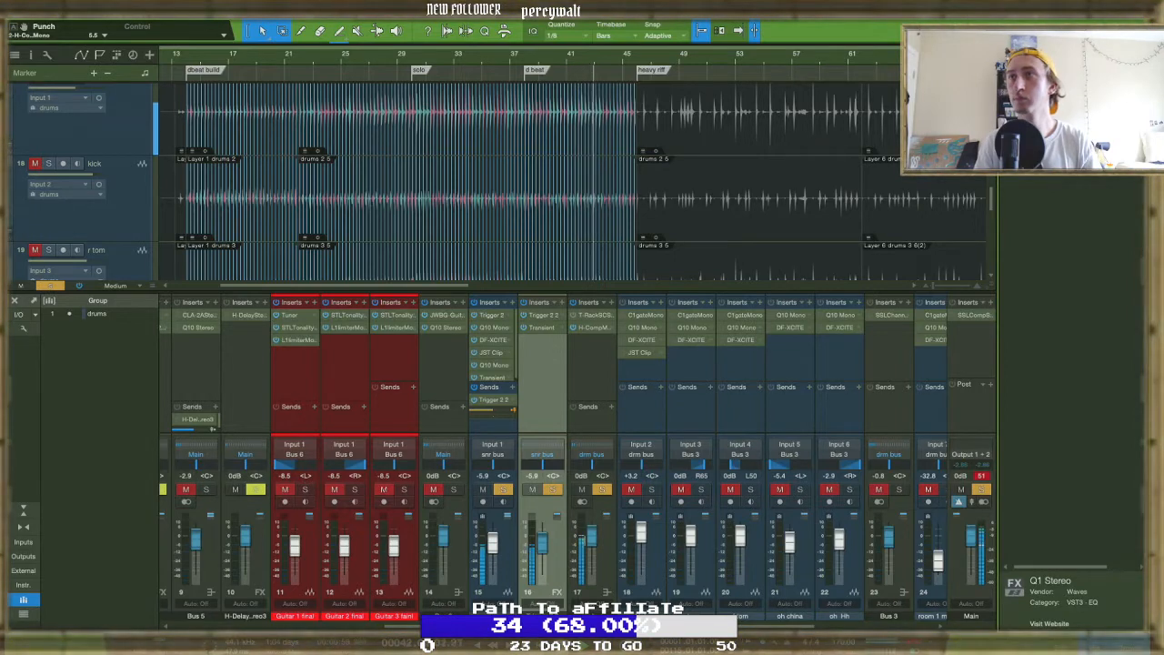
pyautogui.moveTo(1046, 136); pyautogui.dragTo(580, 351)
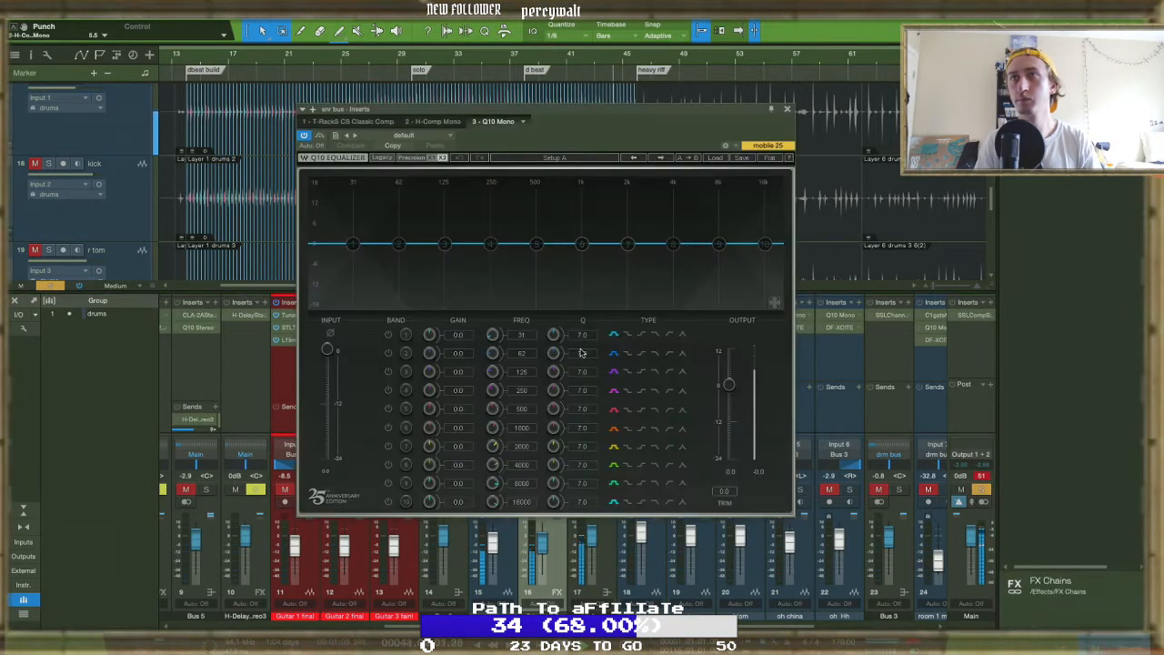
pyautogui.moveTo(444, 244); pyautogui.dragTo(614, 257)
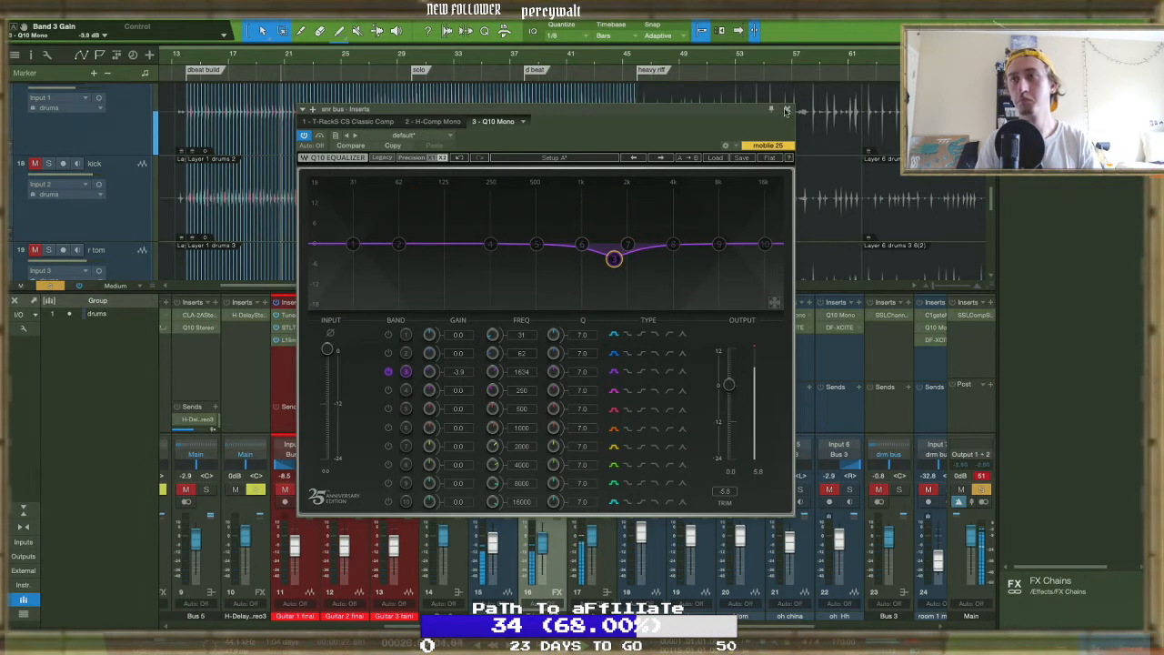
pyautogui.click(787, 110)
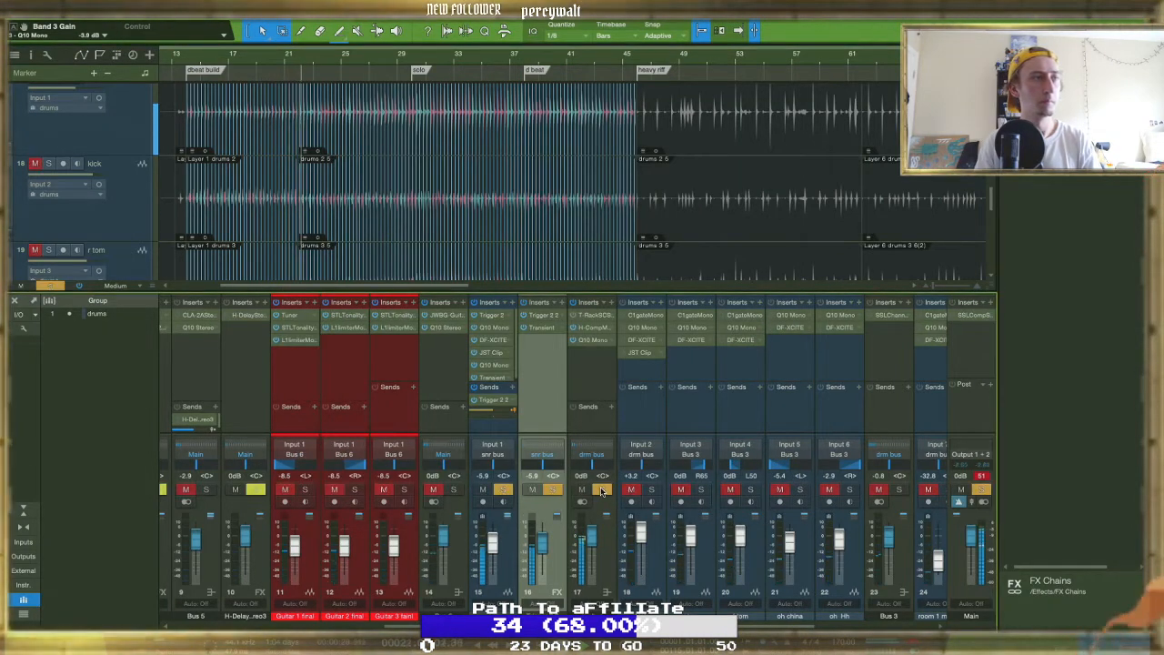
# Unsolo the snare bus and rebalance the snare in the full mix: bus at -3.4 dB, Trigger 2 2 at -7.5 dB, snr track at -3.4 dB
pyautogui.click(601, 490)
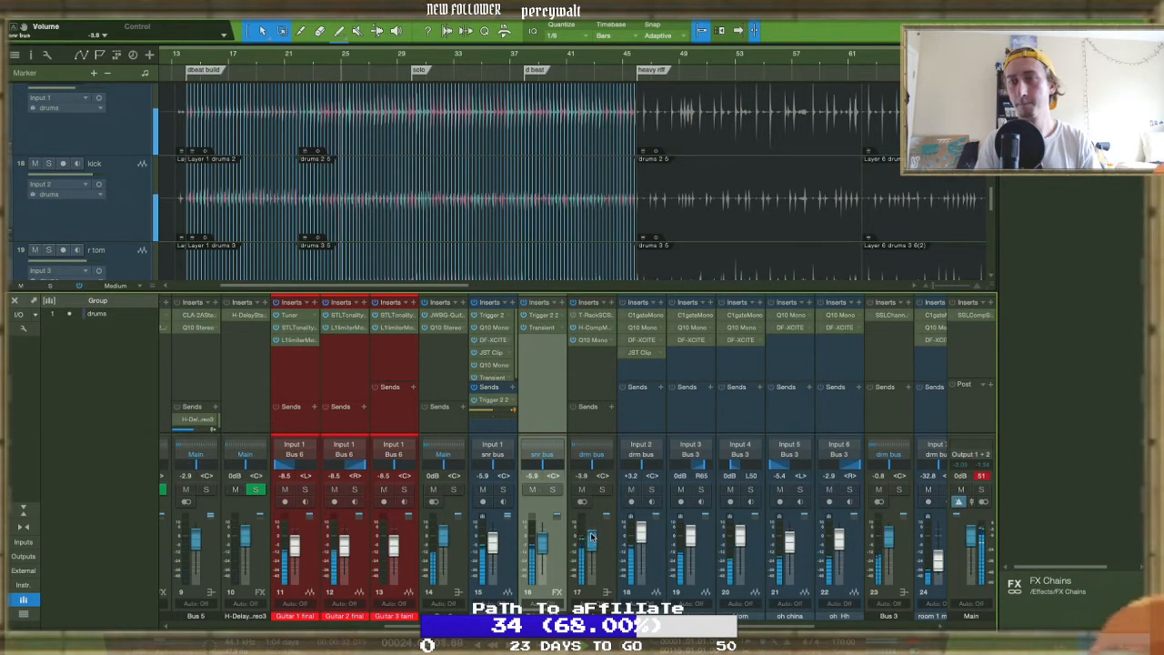
pyautogui.moveTo(591, 534); pyautogui.dragTo(591, 537)
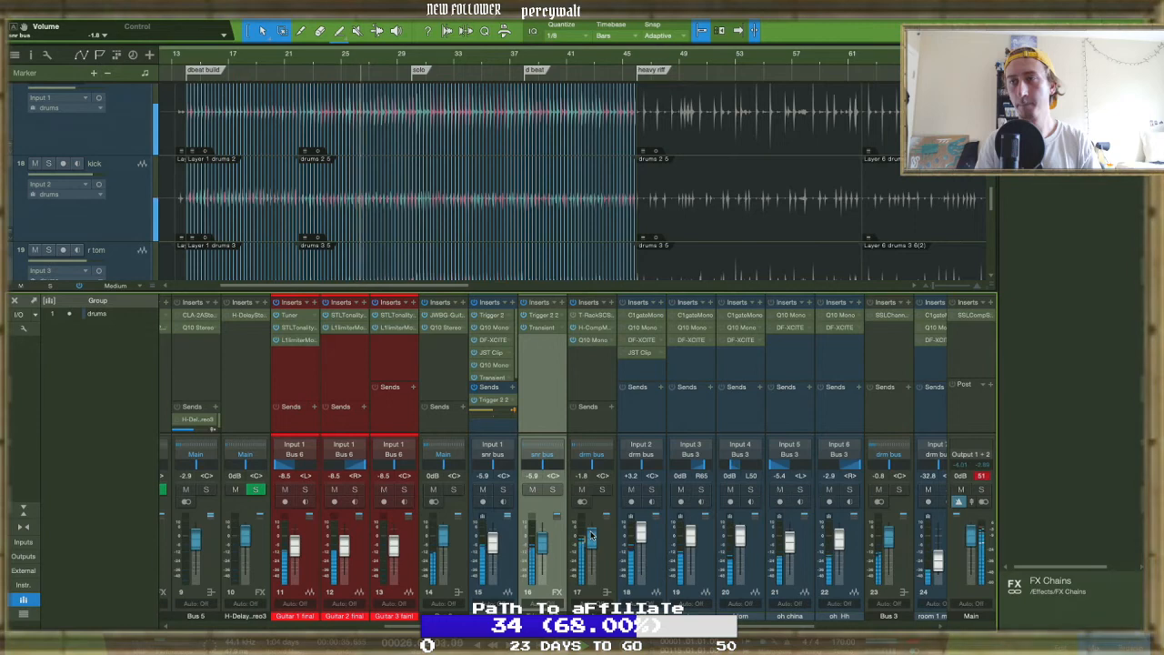
pyautogui.moveTo(591, 536); pyautogui.dragTo(591, 543)
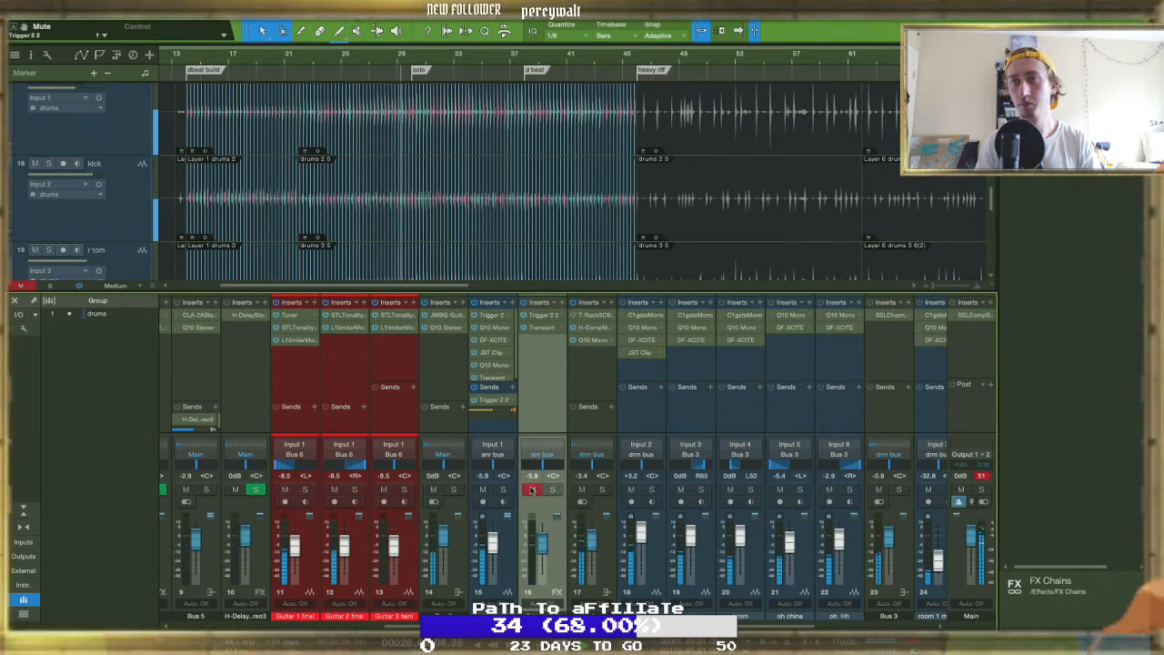
pyautogui.moveTo(542, 544); pyautogui.dragTo(546, 552)
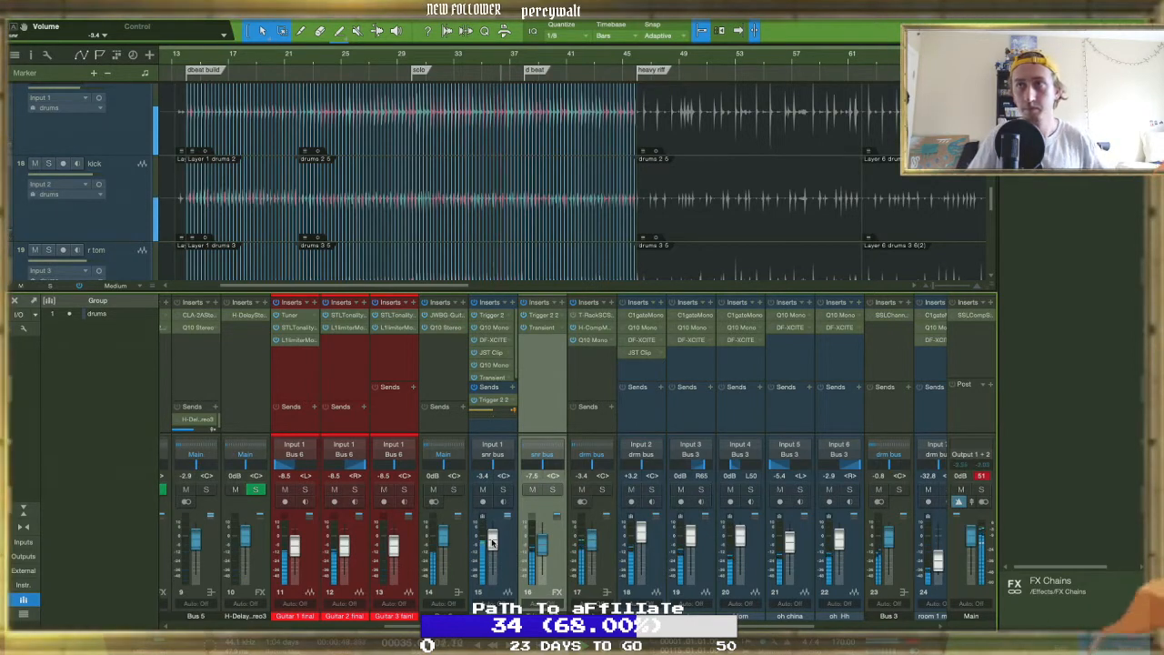
# Take the snare bus T-RackS compressor out of bypass and set H-Comp to punch 3.0, threshold about -15 dB, and release 36.6 ms
pyautogui.click(582, 315)
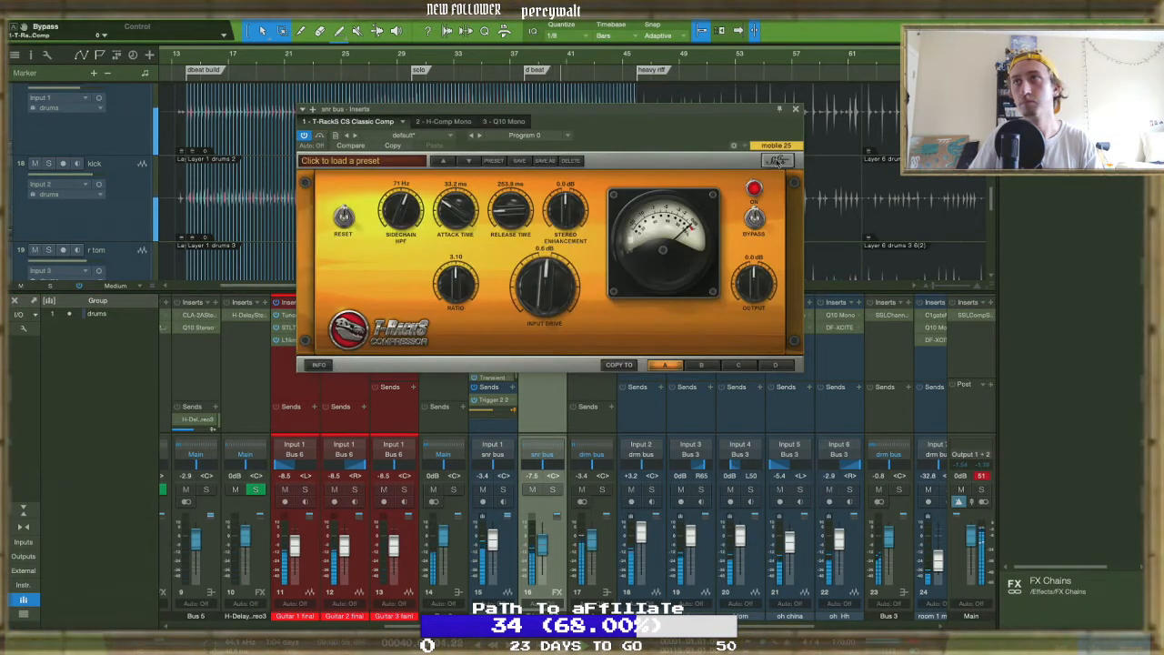
pyautogui.click(796, 109)
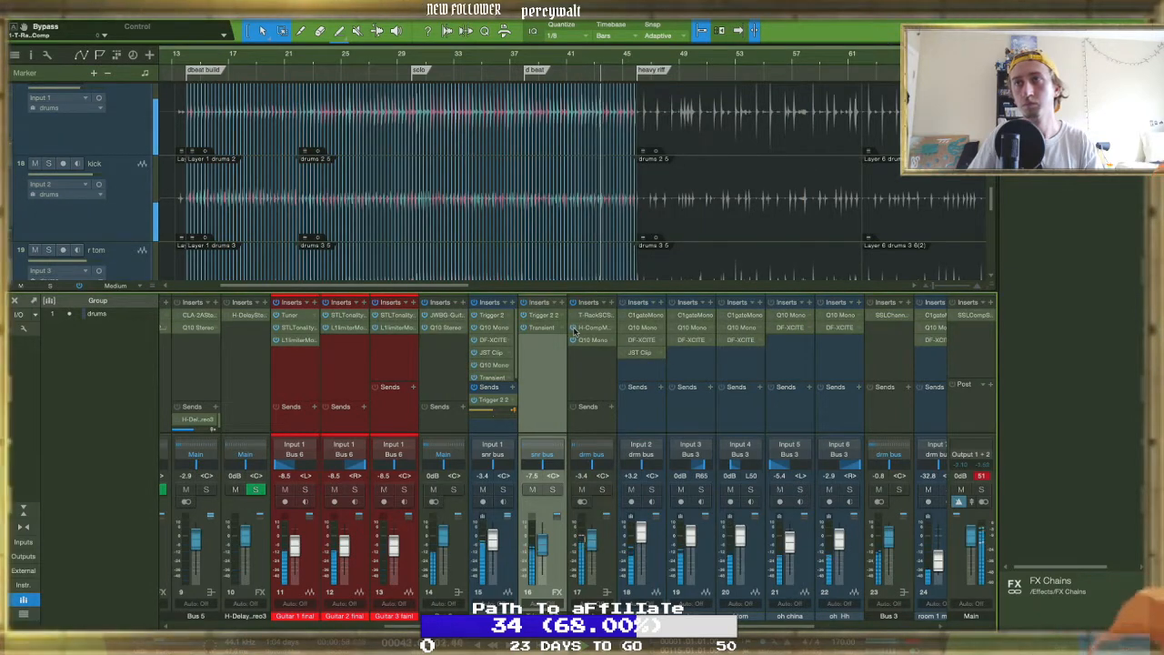
pyautogui.click(575, 329)
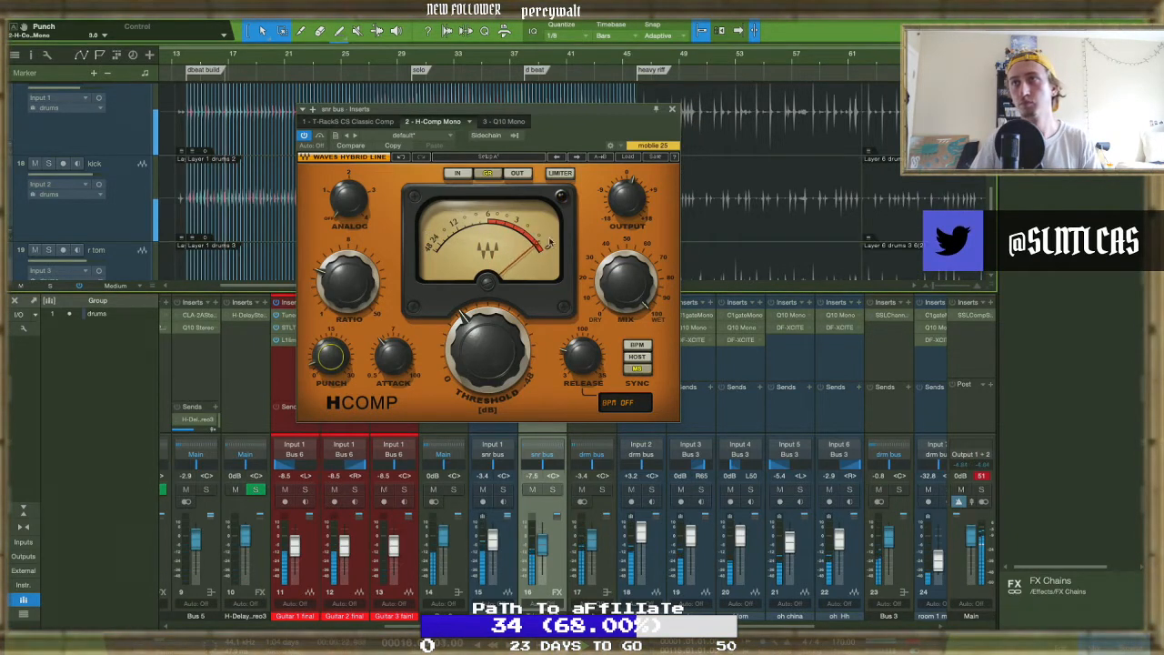
pyautogui.moveTo(500, 365); pyautogui.dragTo(500, 373)
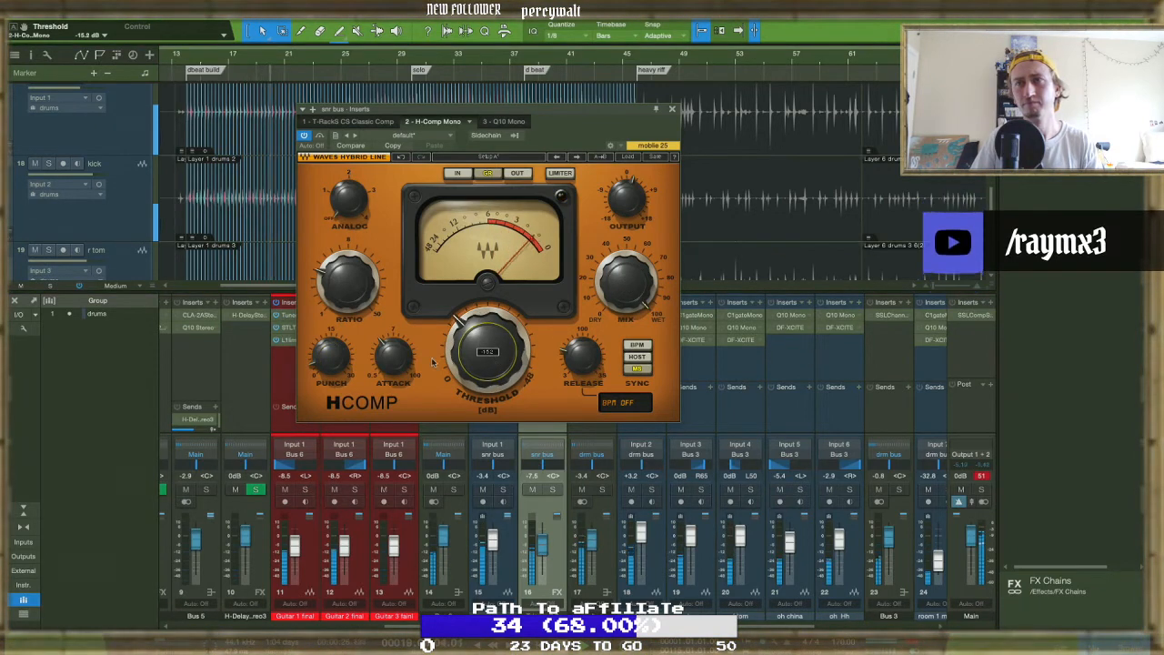
pyautogui.click(581, 359)
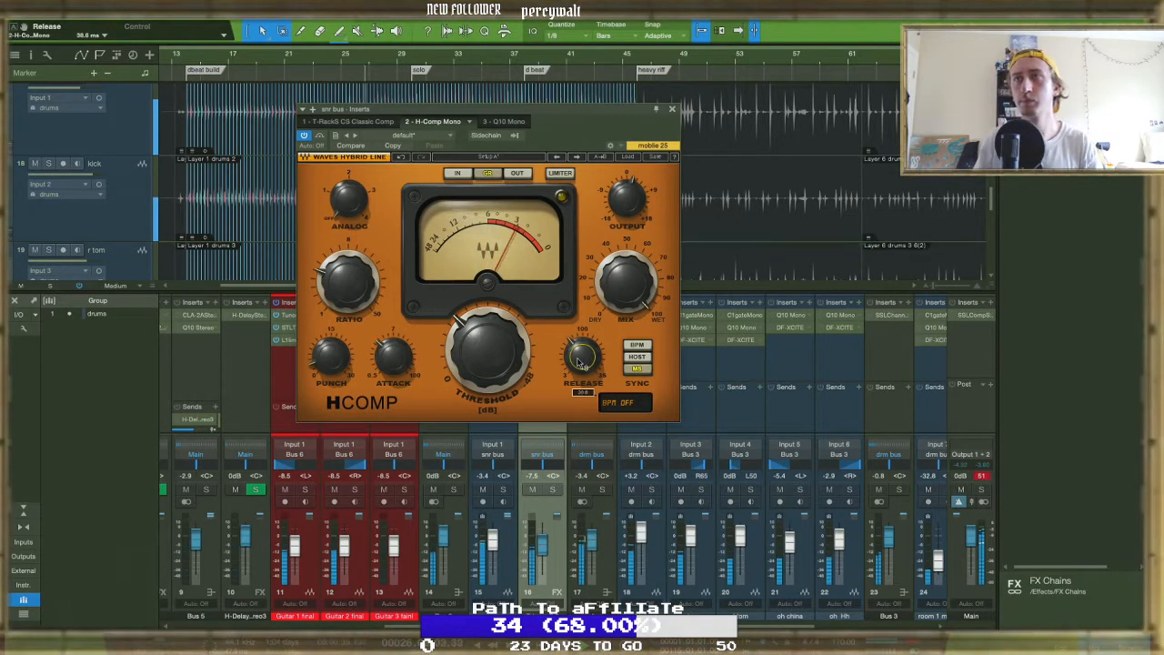
# Cut band 4 of the snare bus Q10 by about 0.9 dB at 163 Hz
pyautogui.click(505, 121)
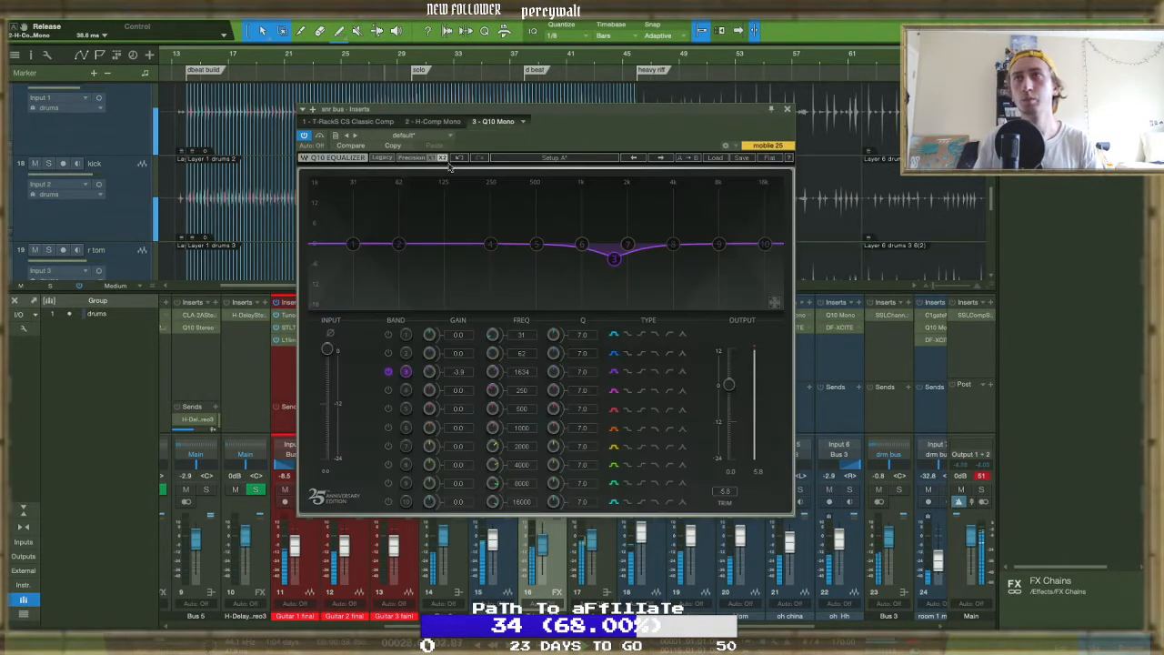
pyautogui.moveTo(489, 242); pyautogui.dragTo(463, 247)
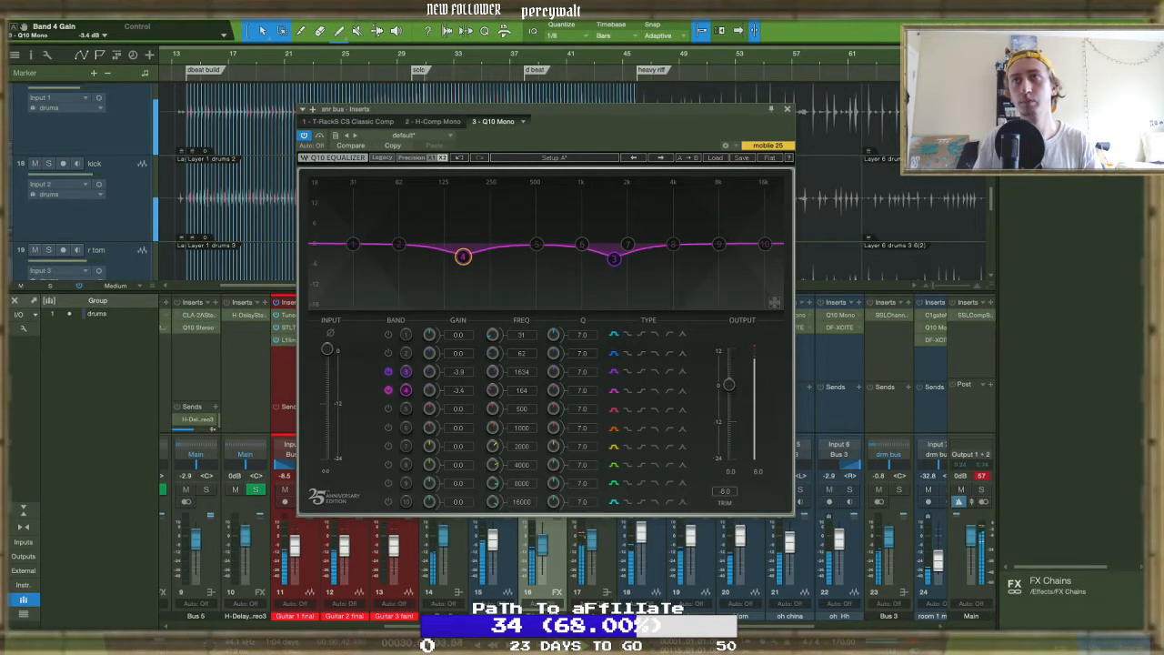
pyautogui.moveTo(461, 244); pyautogui.dragTo(462, 247)
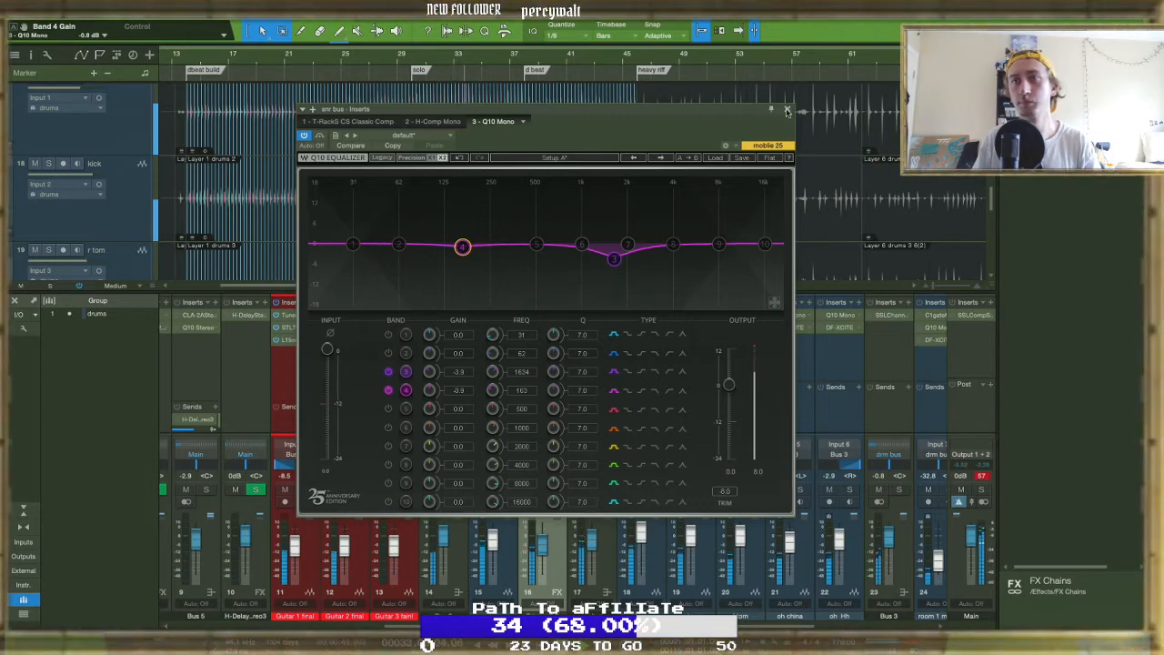
pyautogui.click(787, 109)
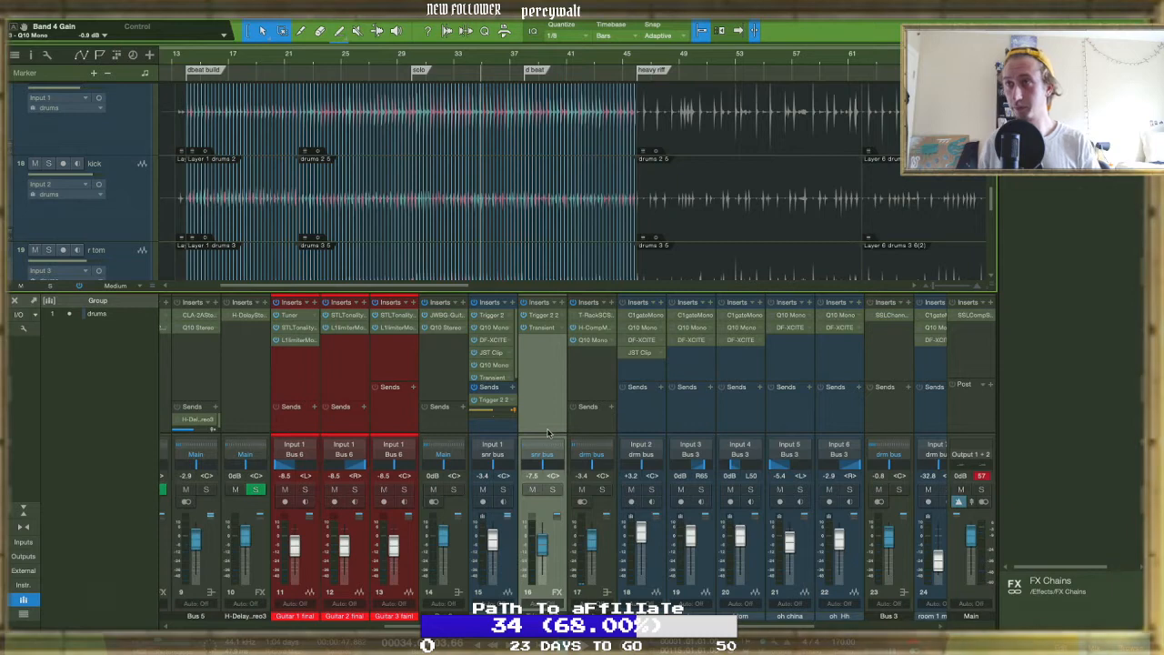
# Check which channels feed the drm bus and remove the Bus 1 channel
pyautogui.hscroll(5, 548, 432)
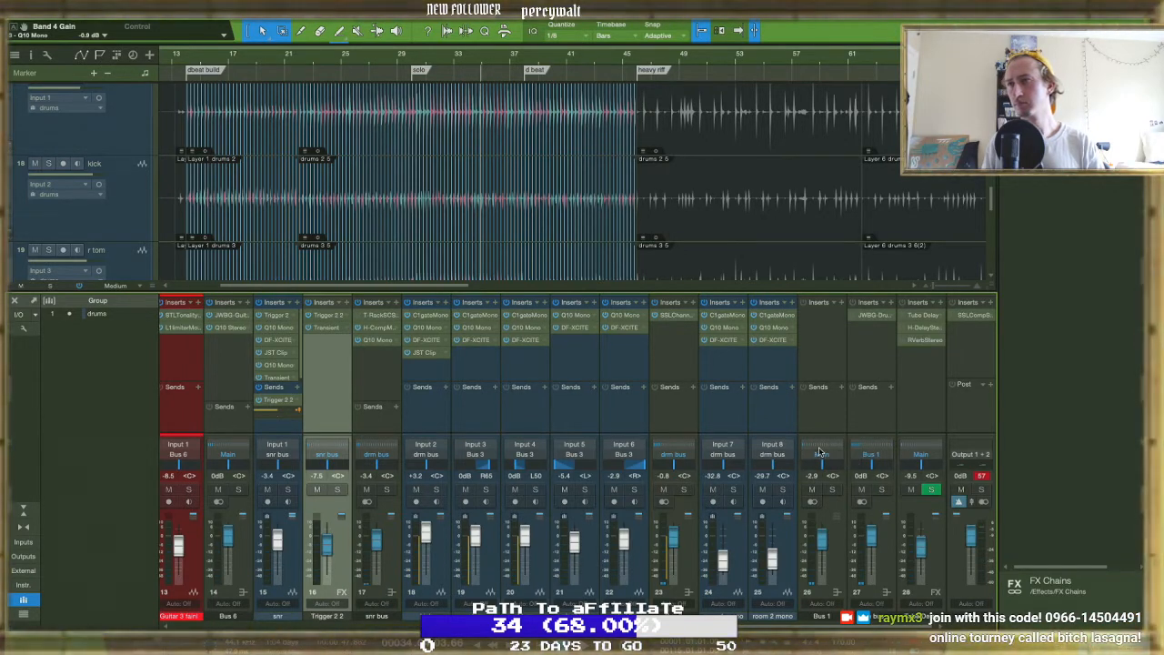
pyautogui.click(853, 451)
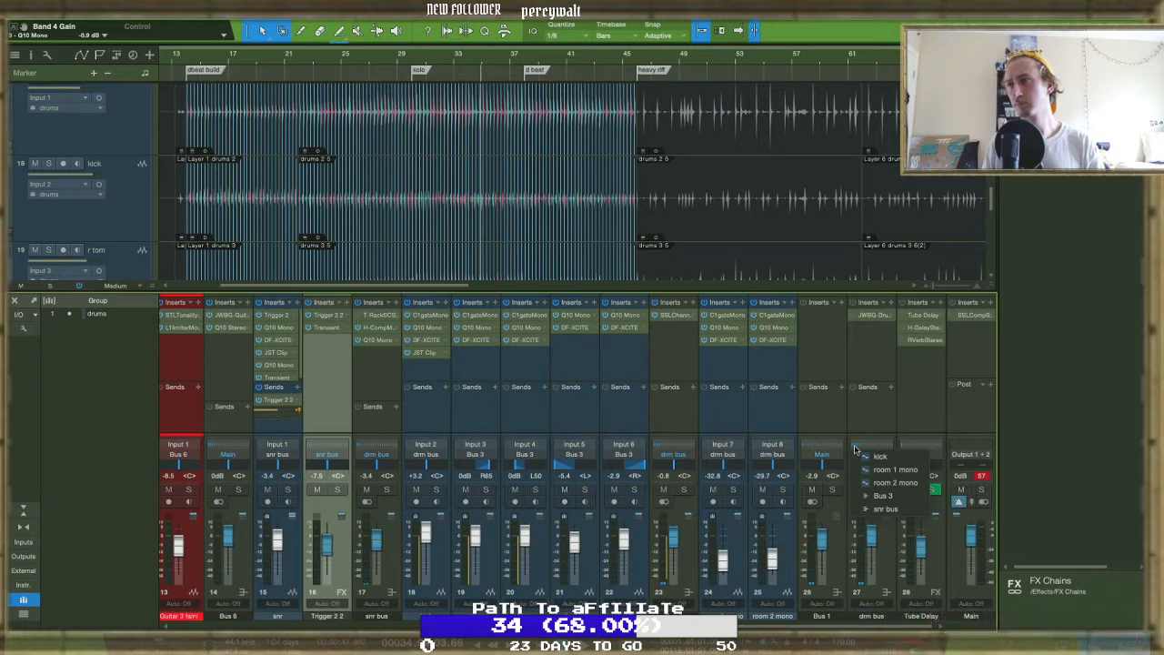
pyautogui.click(870, 454)
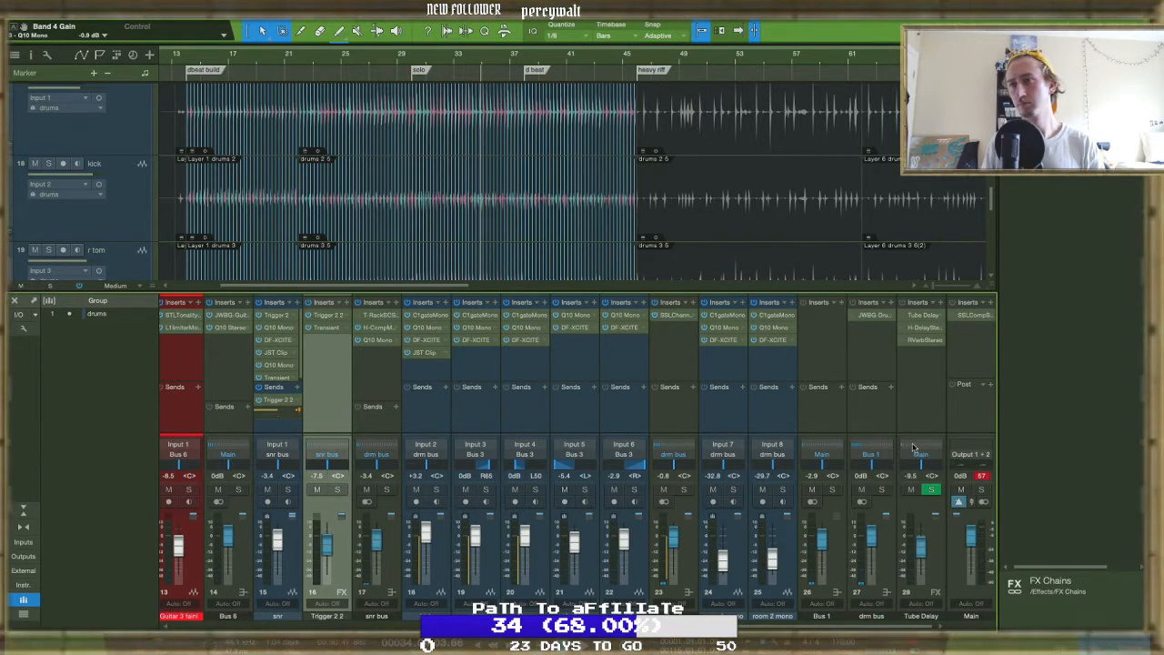
pyautogui.rightClick(841, 530)
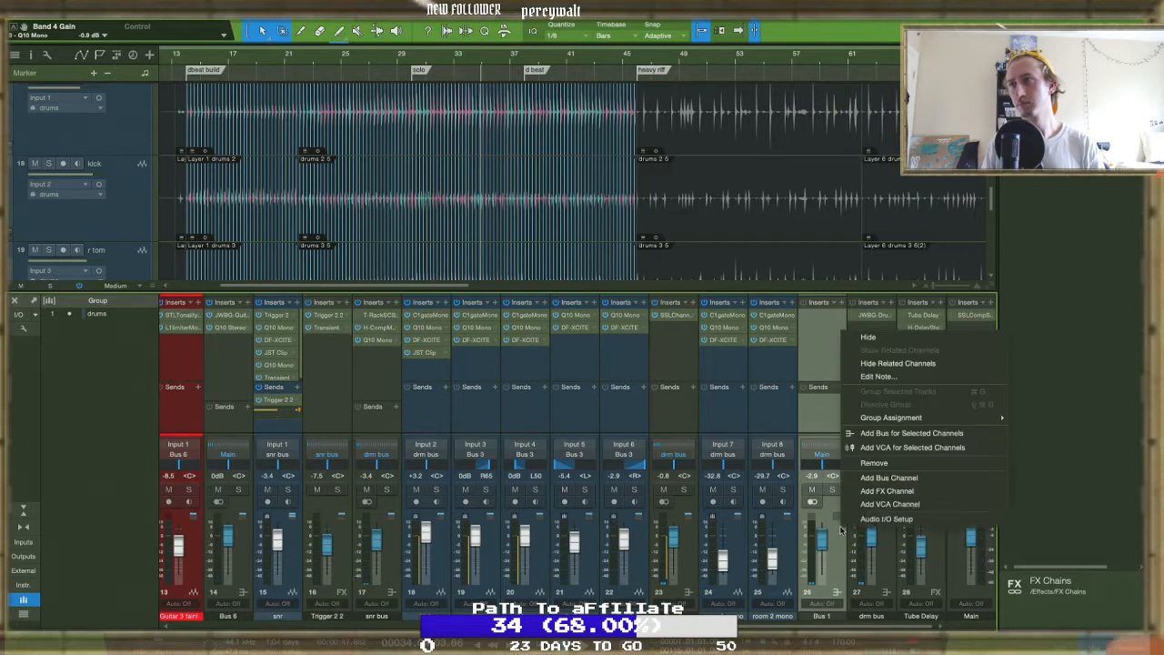
pyautogui.click(866, 463)
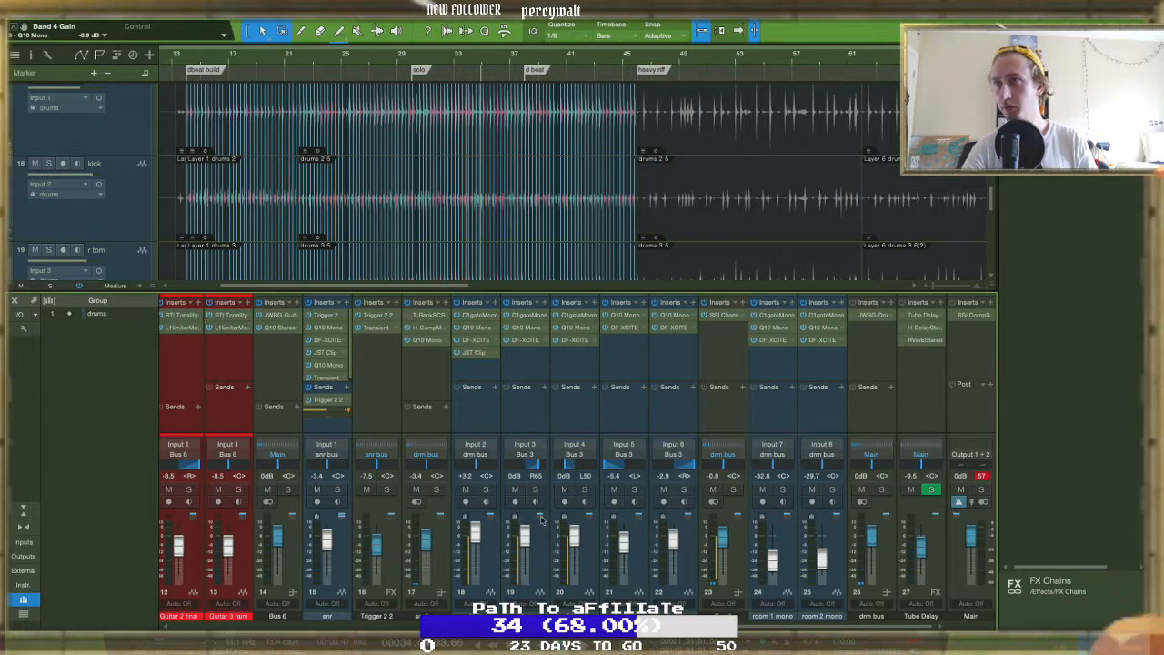
# Route the outputs of the r tom and f tom channels to the drm bus
pyautogui.click(525, 459)
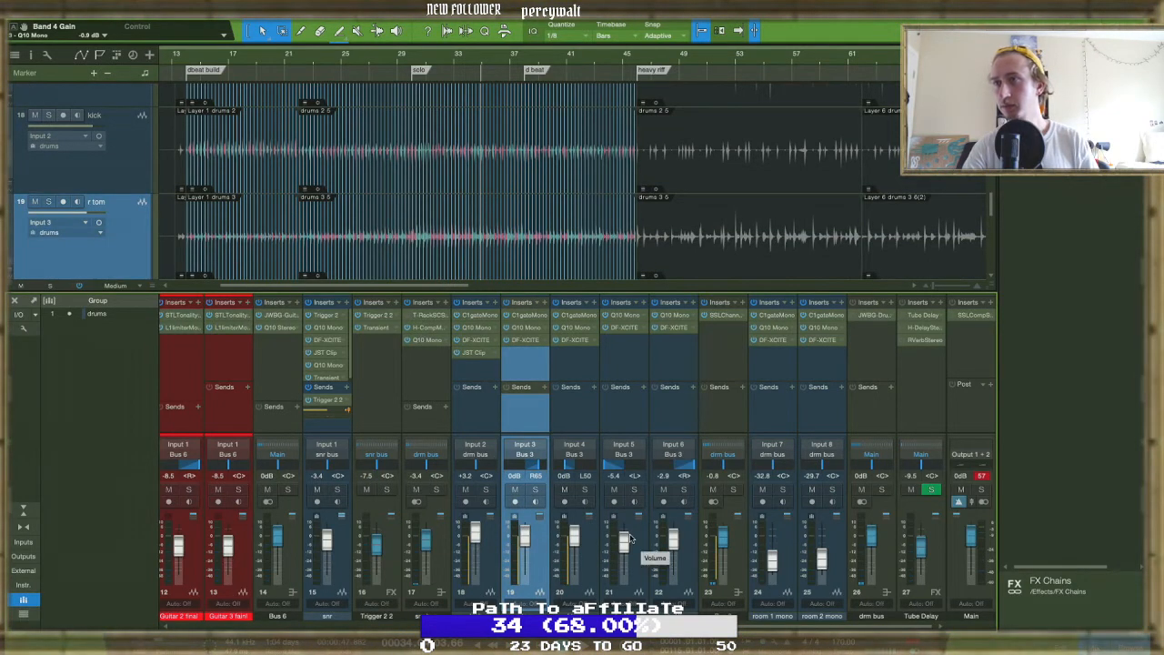
pyautogui.keyDown('shift'); pyautogui.click(590, 557); pyautogui.keyUp('shift')
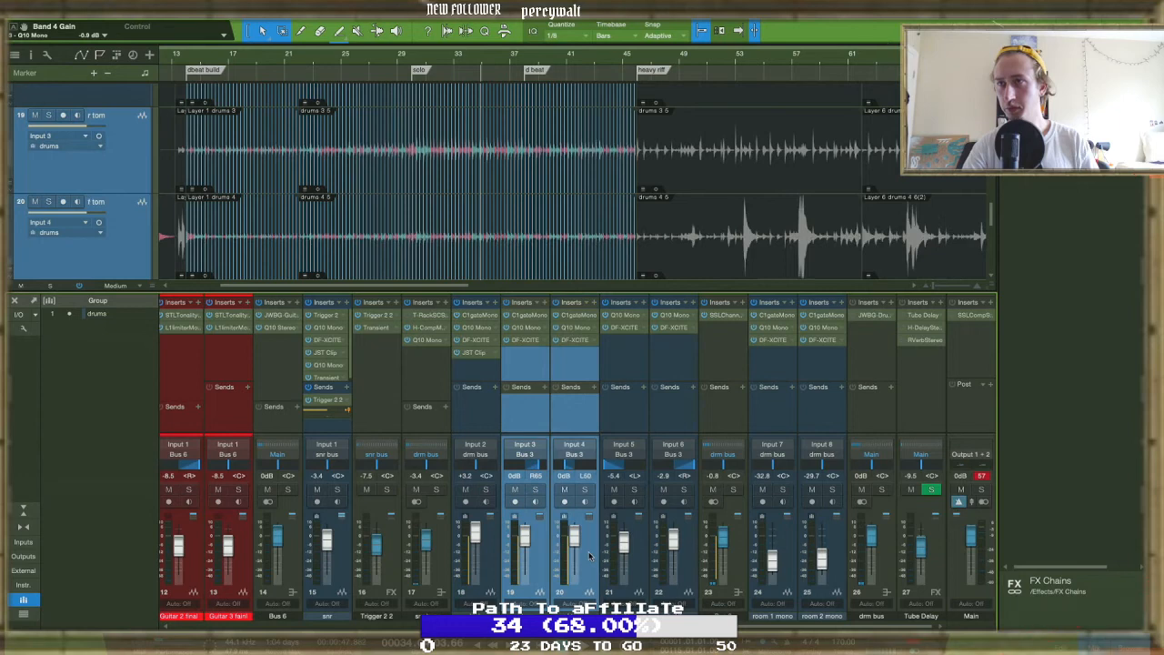
pyautogui.click(574, 454)
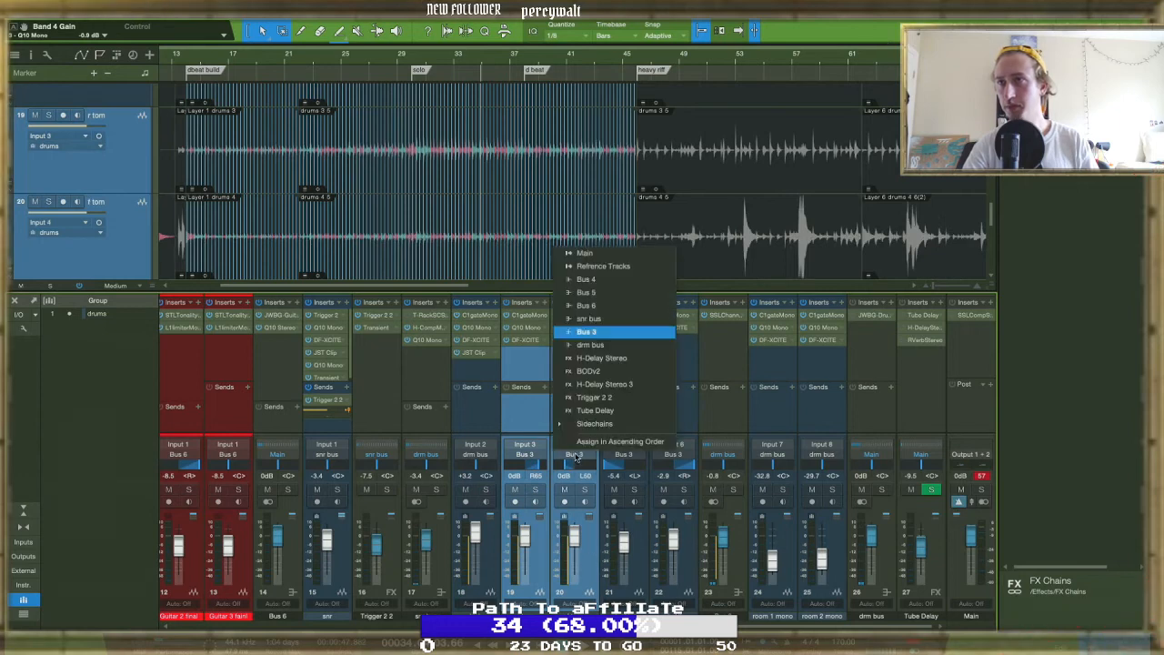
pyautogui.click(589, 332)
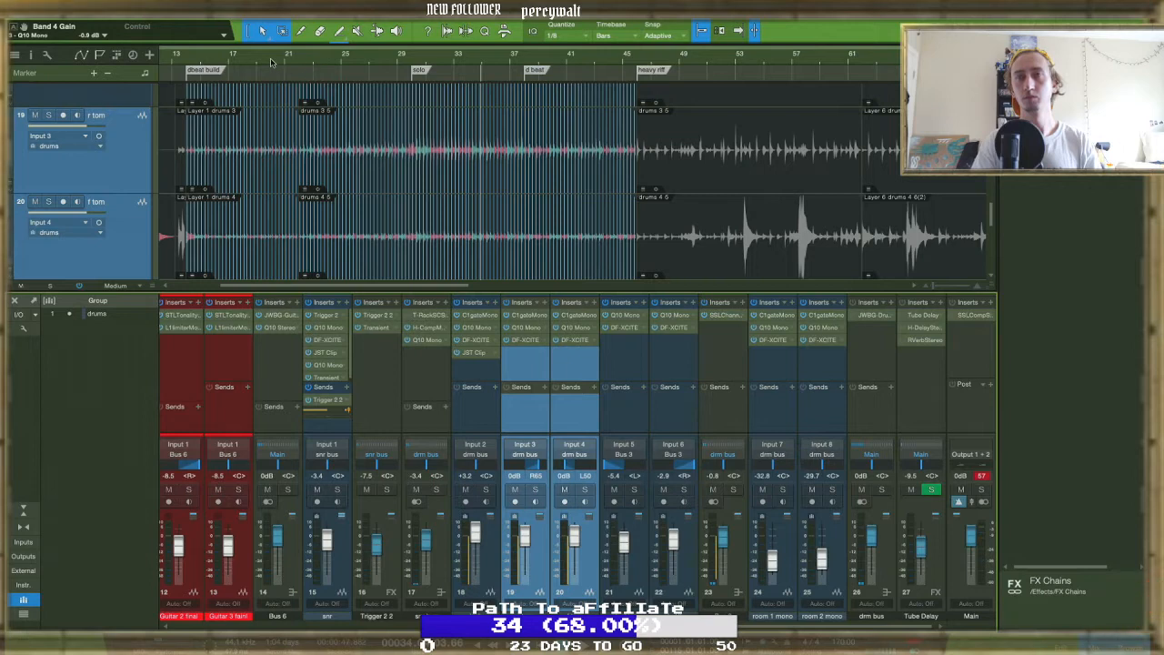
# Replay the song from about bar 19 and lower the snare bus fader to -6.5 dB
pyautogui.click(271, 62)
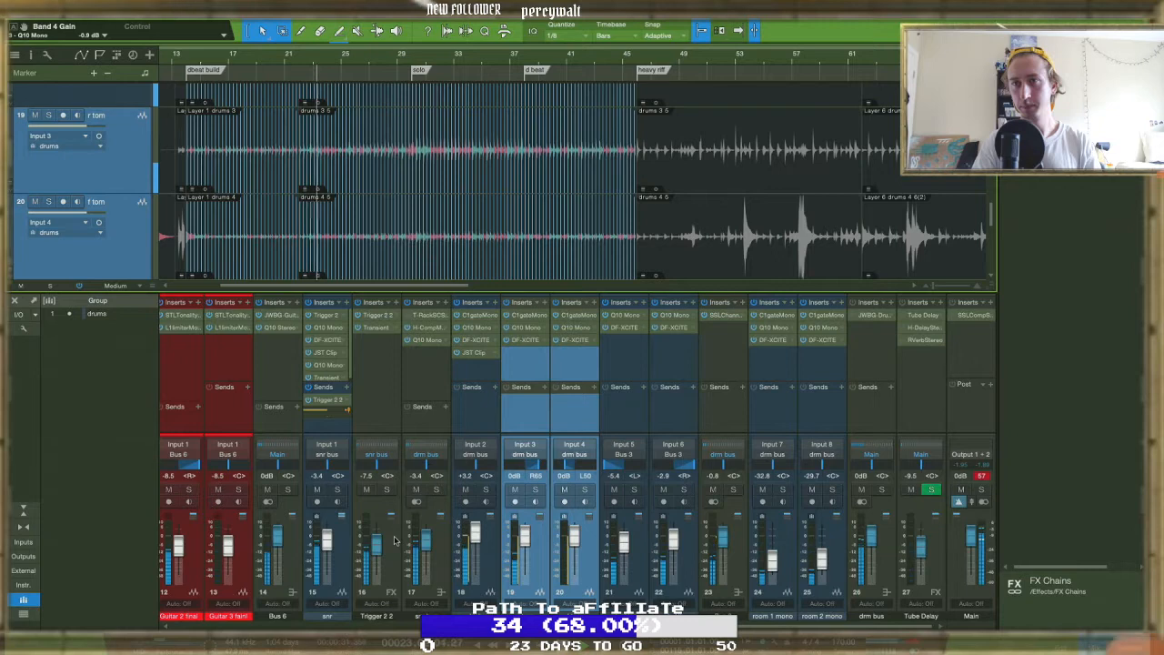
pyautogui.moveTo(423, 542); pyautogui.dragTo(427, 545)
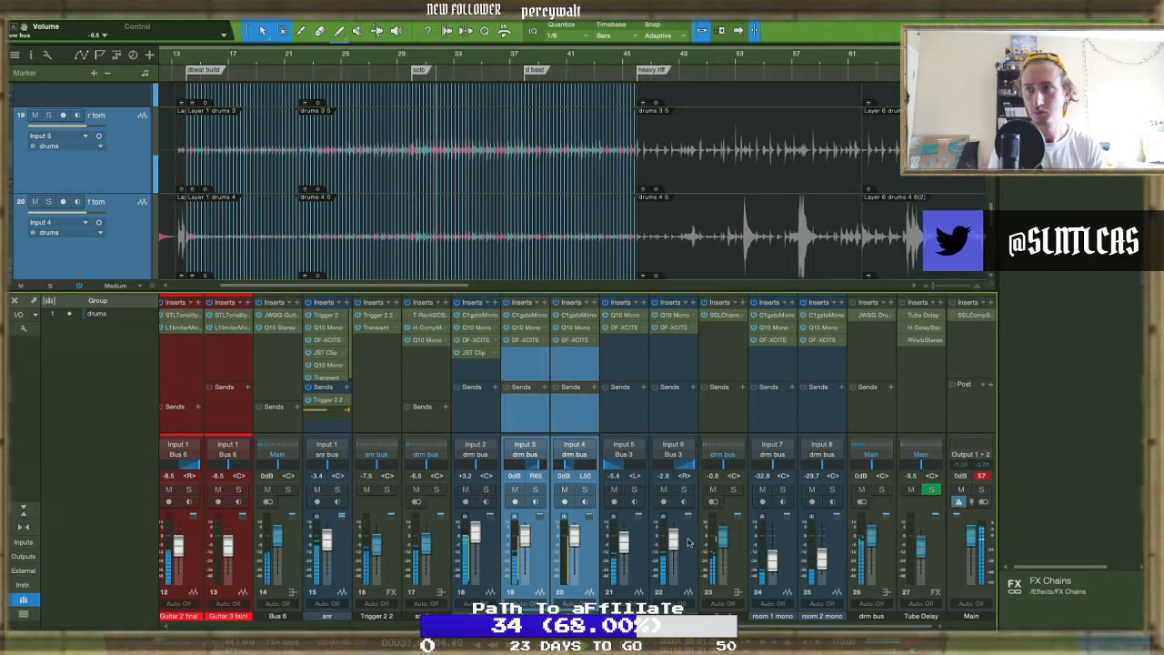
# Solo Bus 3 to set its SSLChannel compressor release to 0.17, and return to the full mix
pyautogui.click(733, 489)
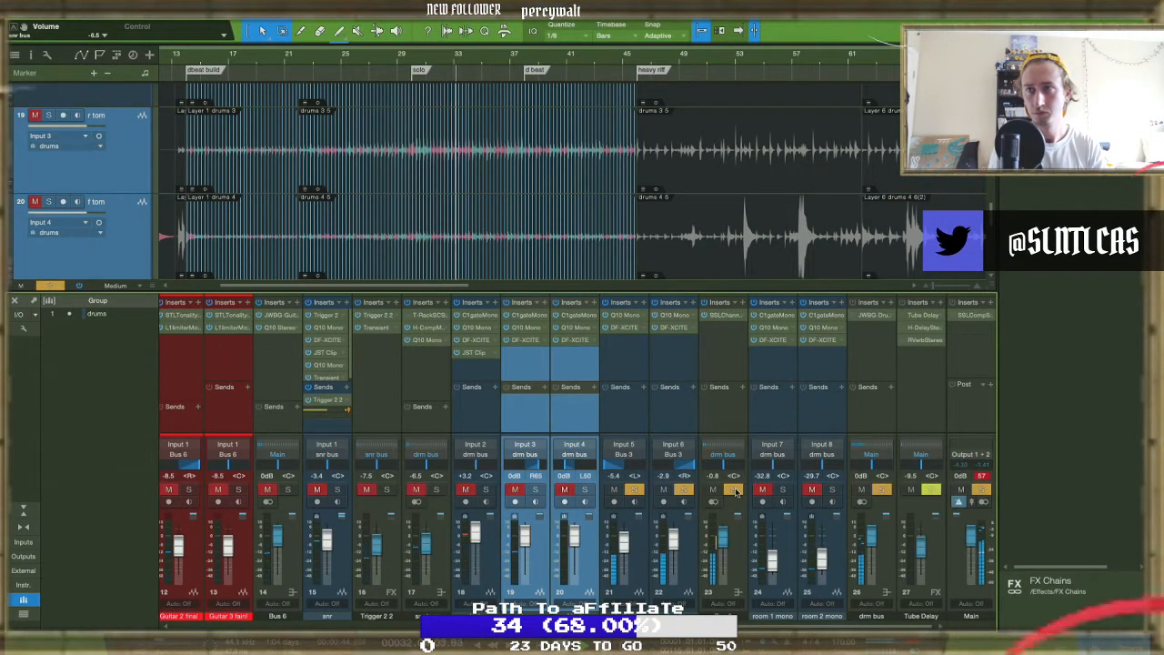
pyautogui.click(725, 315)
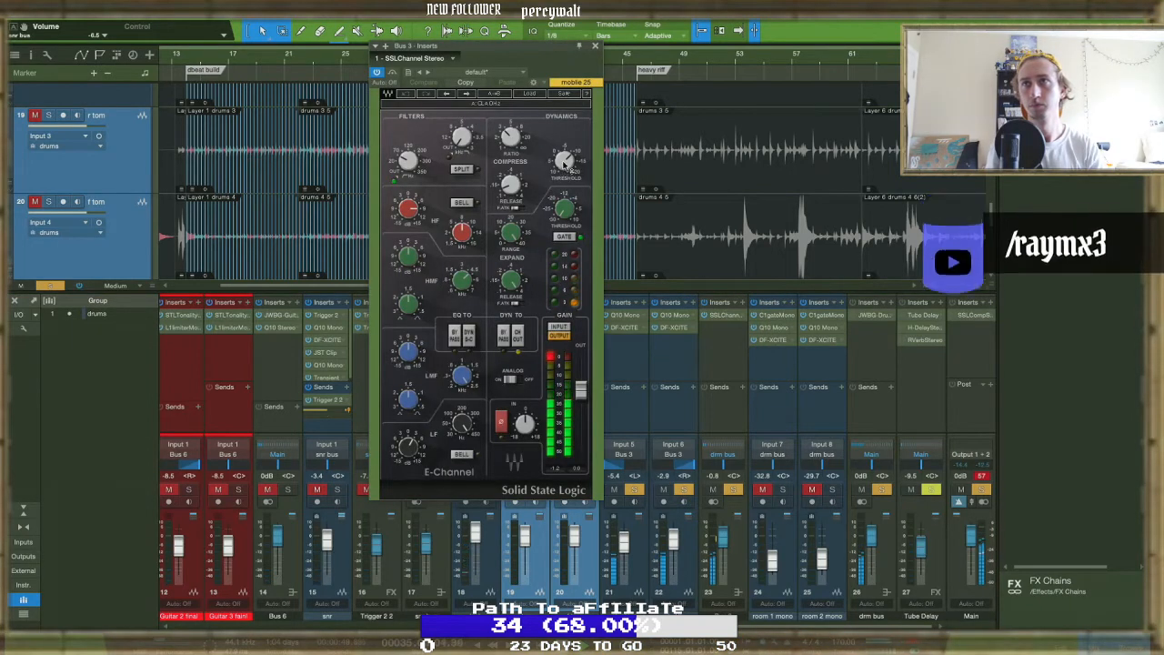
pyautogui.moveTo(513, 190); pyautogui.dragTo(513, 181)
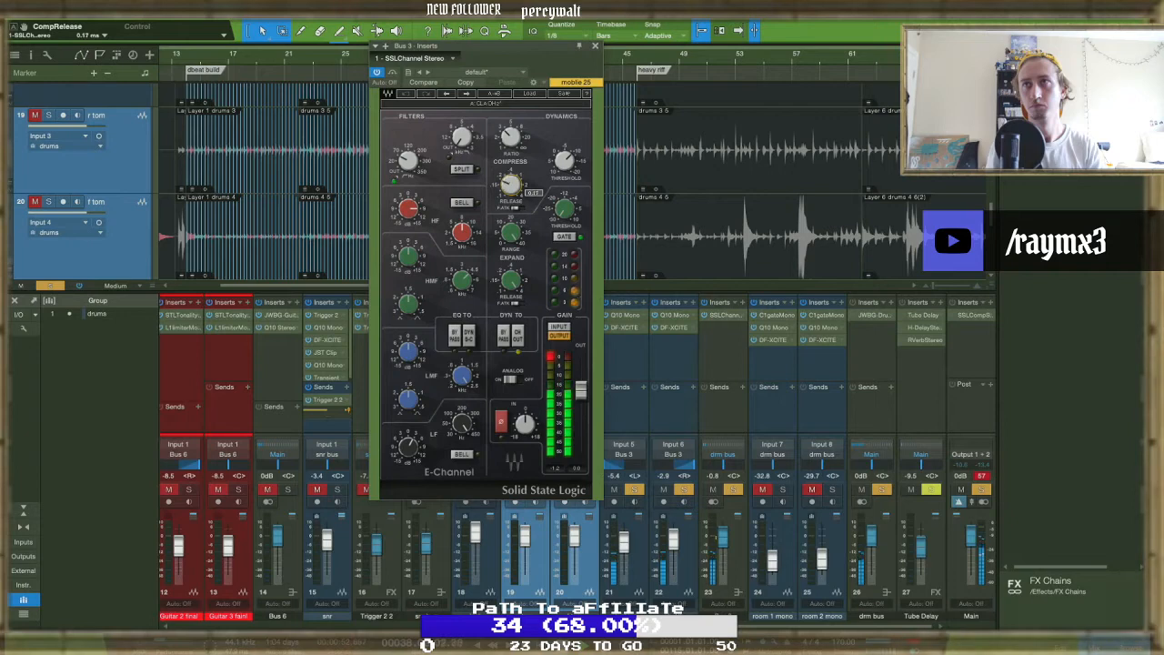
pyautogui.click(595, 45)
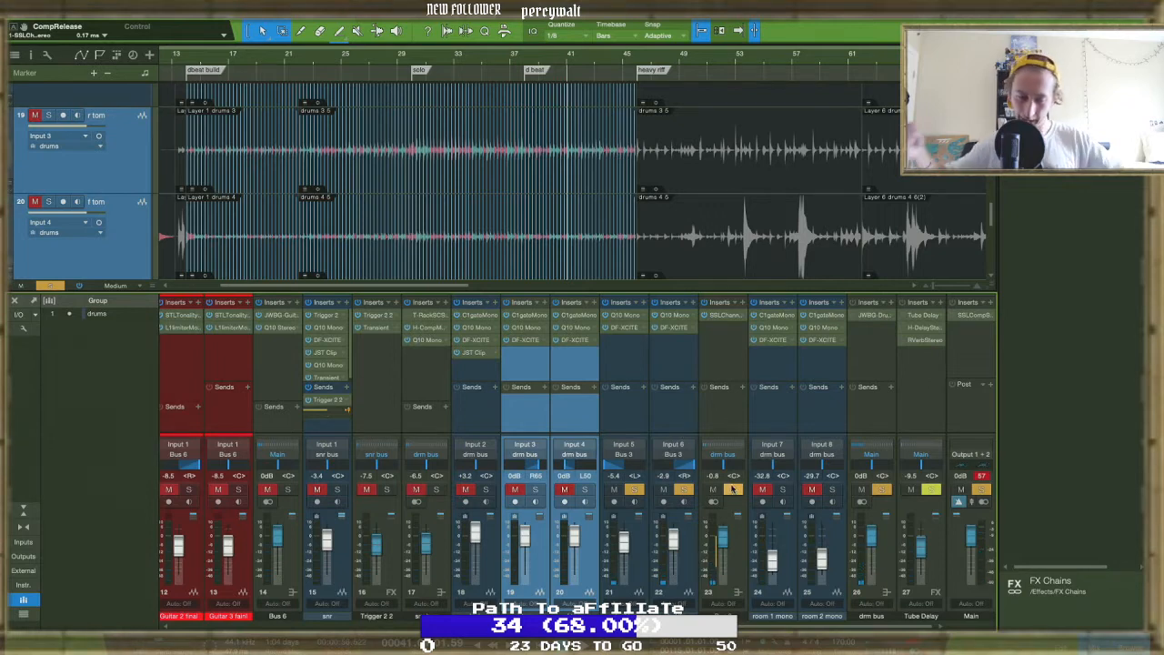
pyautogui.click(733, 489)
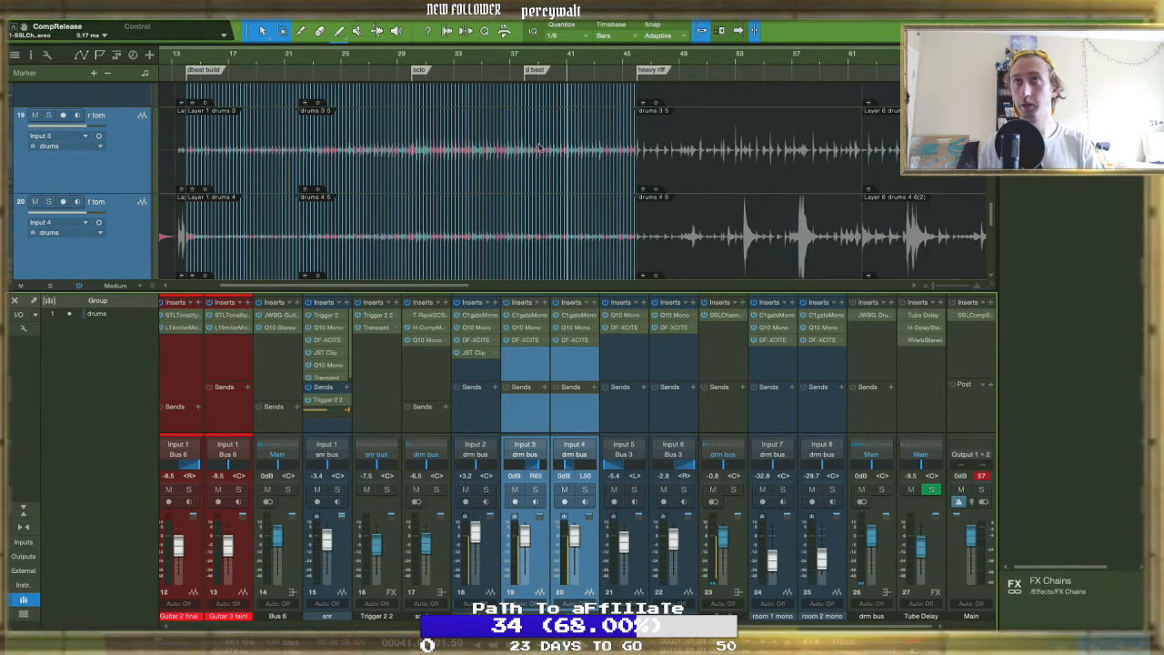
# Solo the kick channel and audition its C1 gate, replaying from the heavy riff section at about bar 47
pyautogui.press('w')
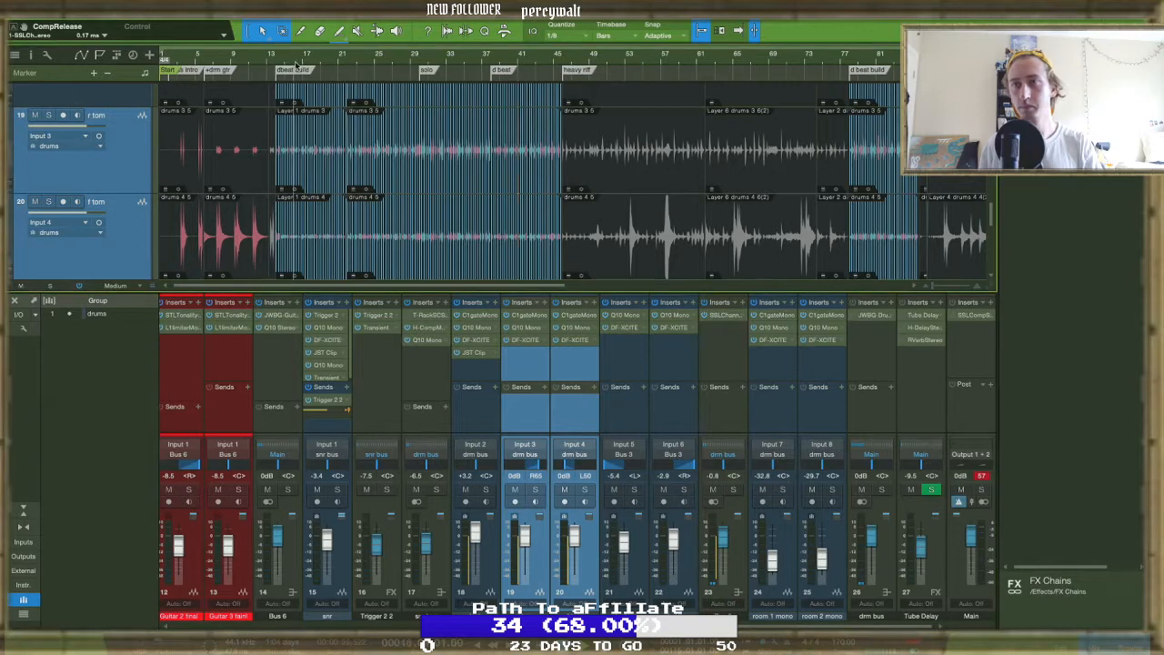
pyautogui.click(487, 490)
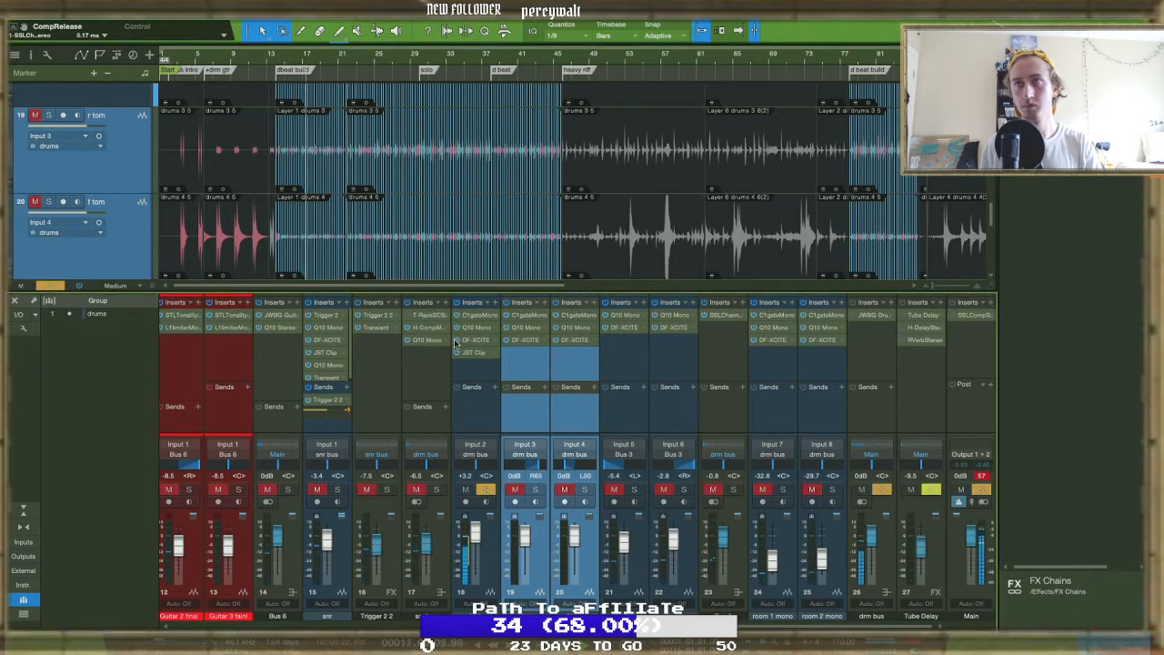
pyautogui.click(475, 315)
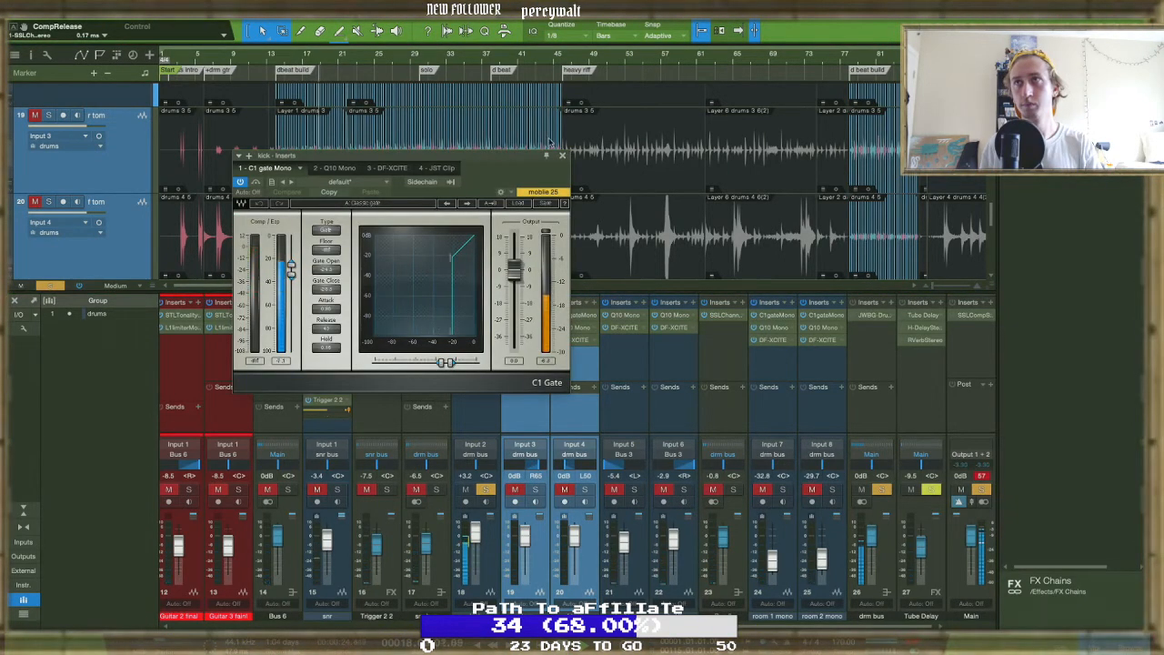
pyautogui.click(571, 60)
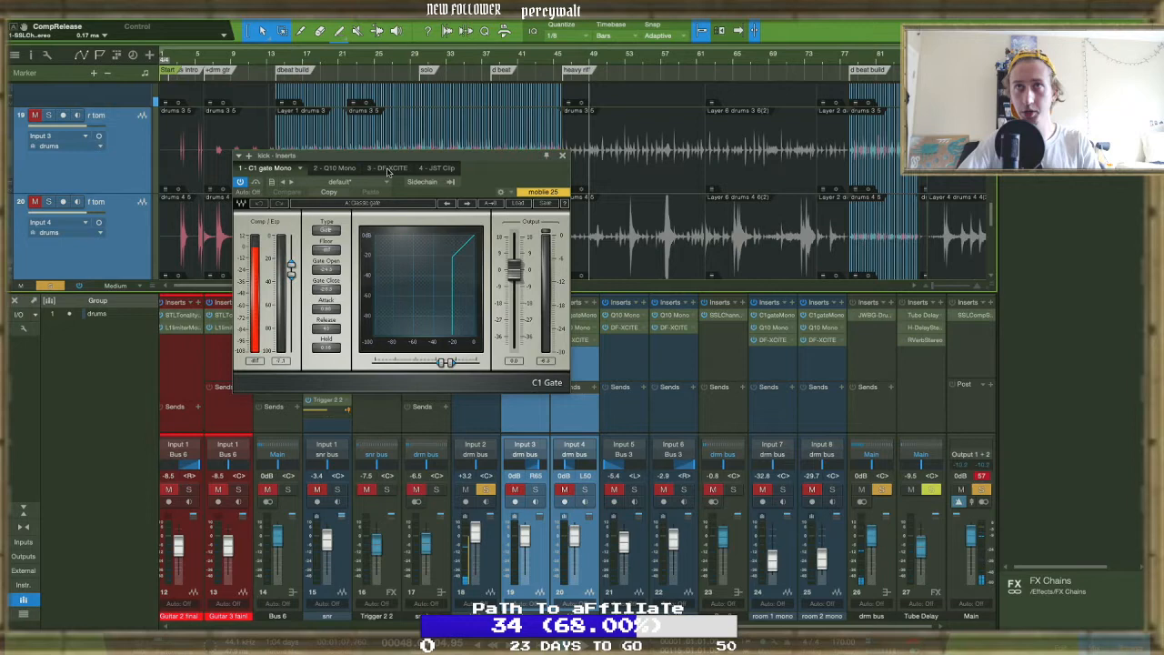
# Remove the C1 gate insert from the kick channel and save the song
pyautogui.click(300, 169)
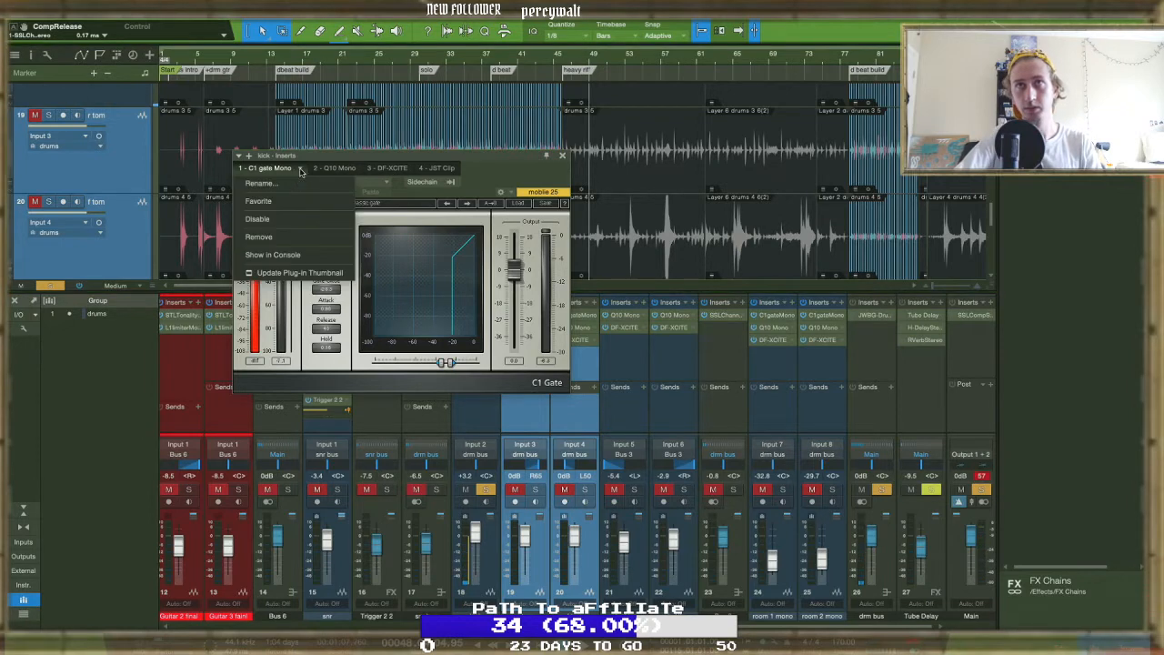
pyautogui.click(260, 238)
pyautogui.hotkey('ctrl', 's')
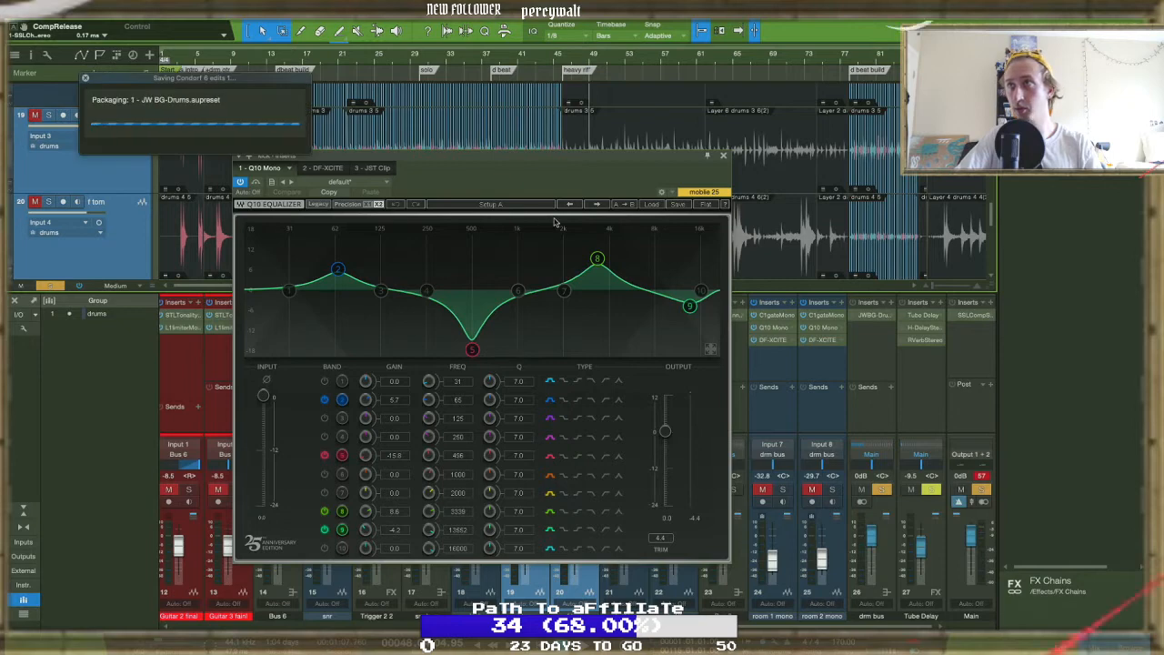
pyautogui.click(723, 157)
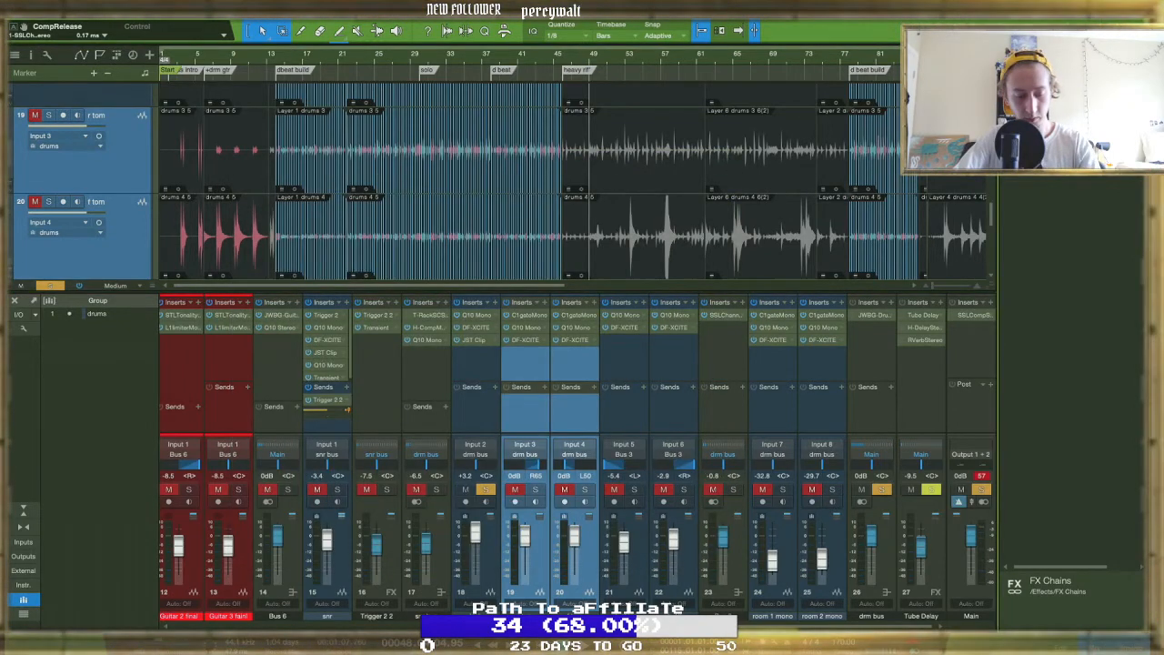
# Insert Trigger 2 first in the kick's effects chain, enable its gate, and set its output mix to 0%
pyautogui.click(1031, 322)
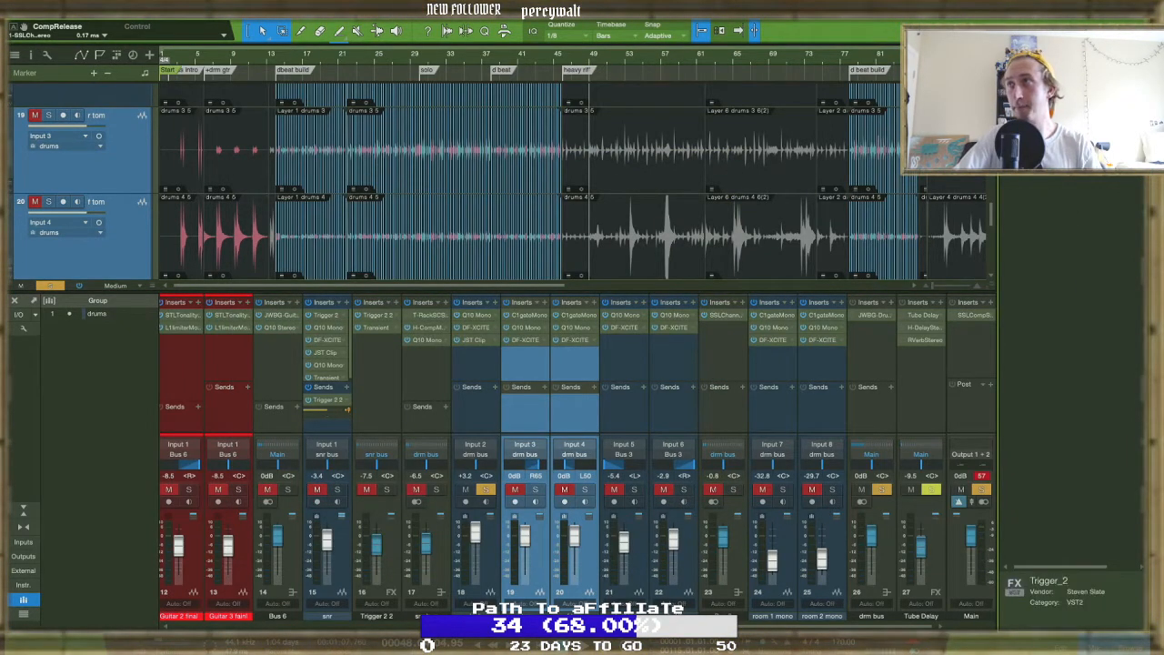
pyautogui.moveTo(521, 439); pyautogui.dragTo(477, 312)
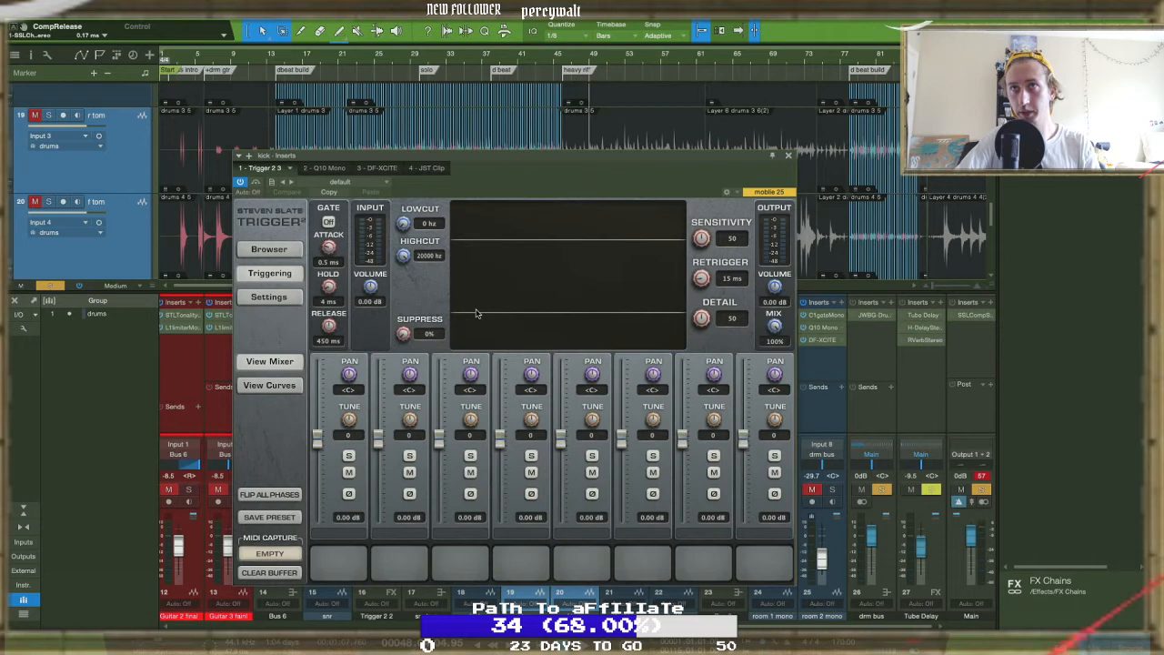
pyautogui.click(328, 222)
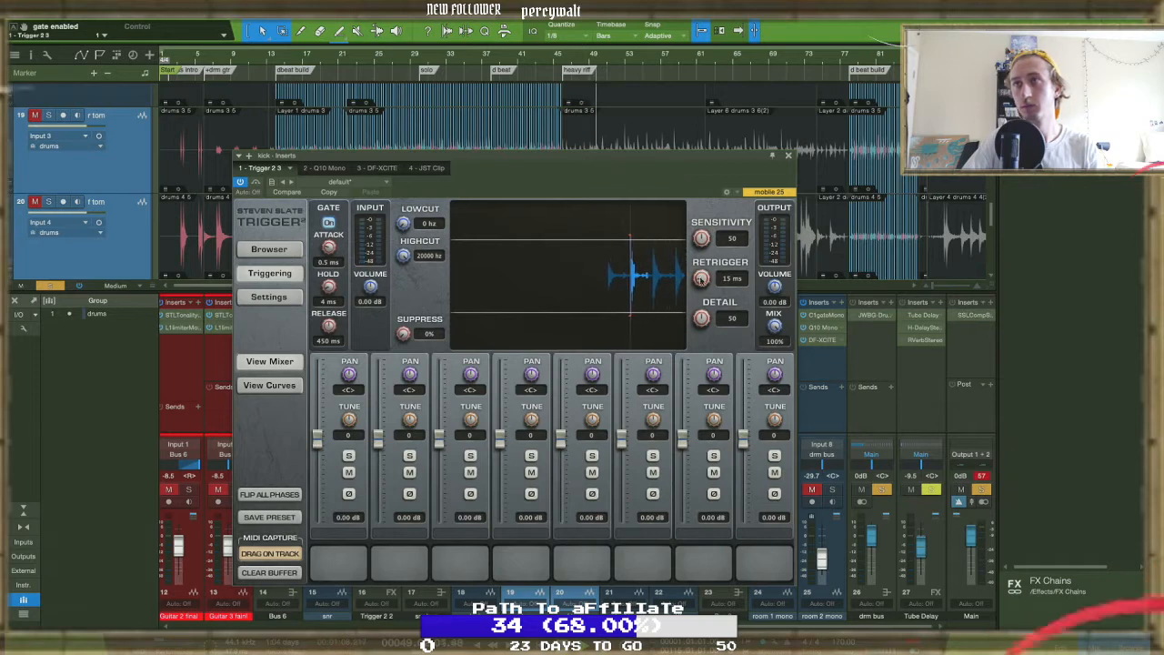
pyautogui.moveTo(774, 325); pyautogui.dragTo(750, 565)
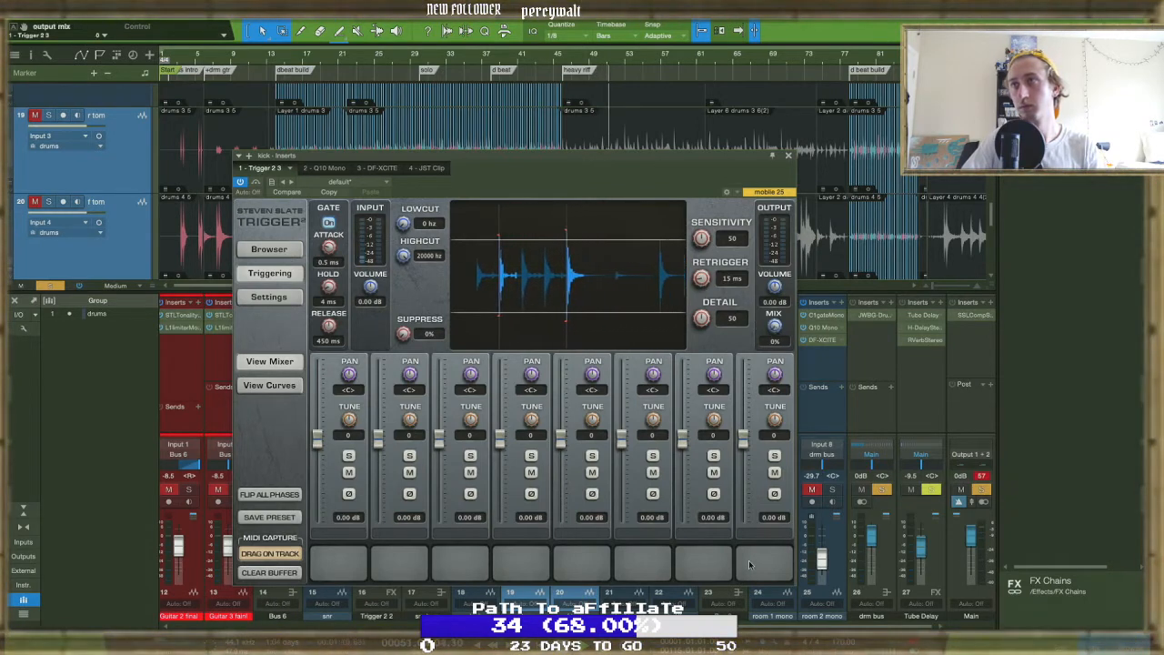
# Set the kick's Trigger 2 detail to 0, input volume to 4.07 dB, and gate attack to 0.3 ms
pyautogui.moveTo(697, 373); pyautogui.dragTo(685, 380)
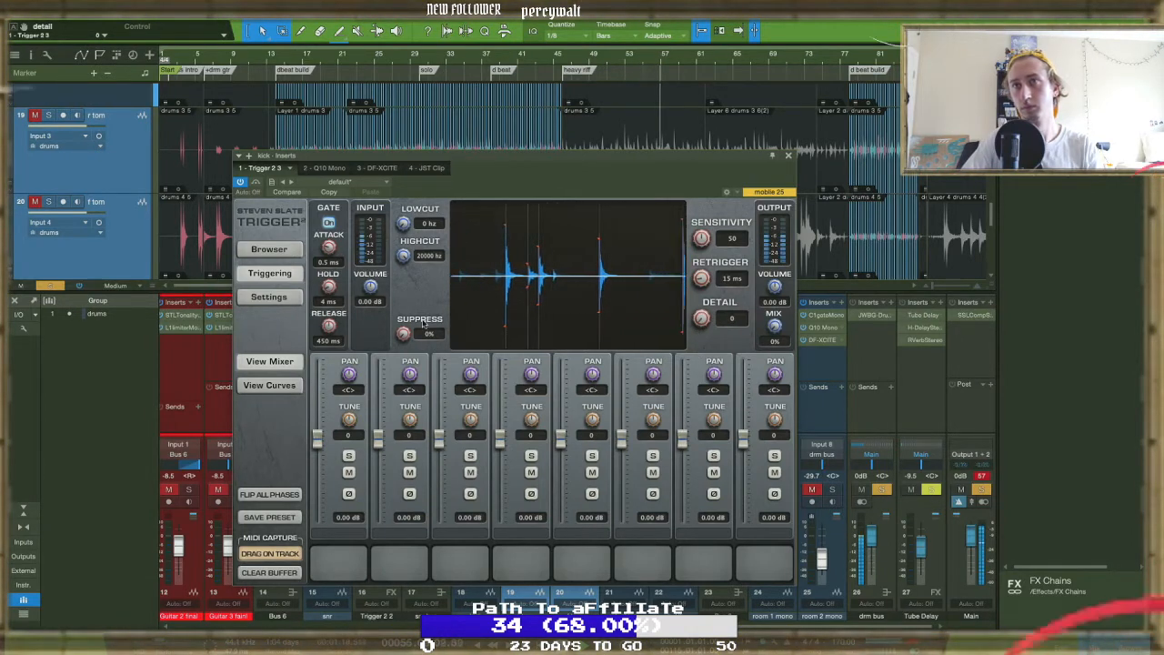
pyautogui.moveTo(370, 286); pyautogui.dragTo(371, 273)
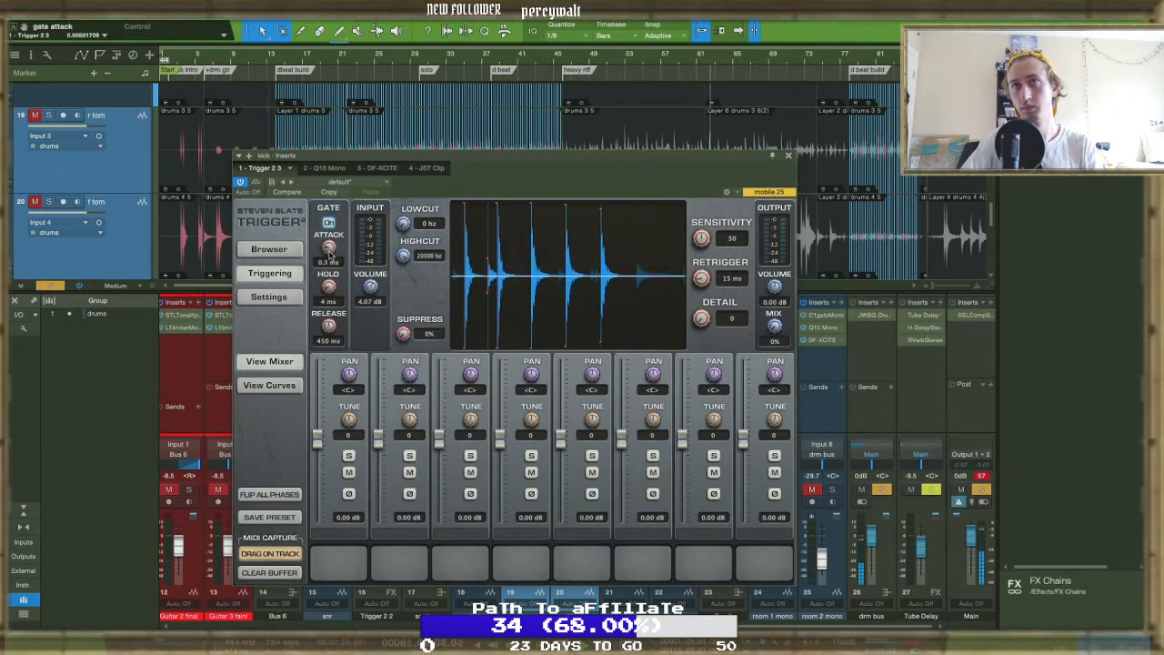
pyautogui.moveTo(329, 248); pyautogui.dragTo(328, 248)
# Replay from about bar 22 and set Trigger 2's detail to 16 and gate release to 140 ms
pyautogui.click(359, 57)
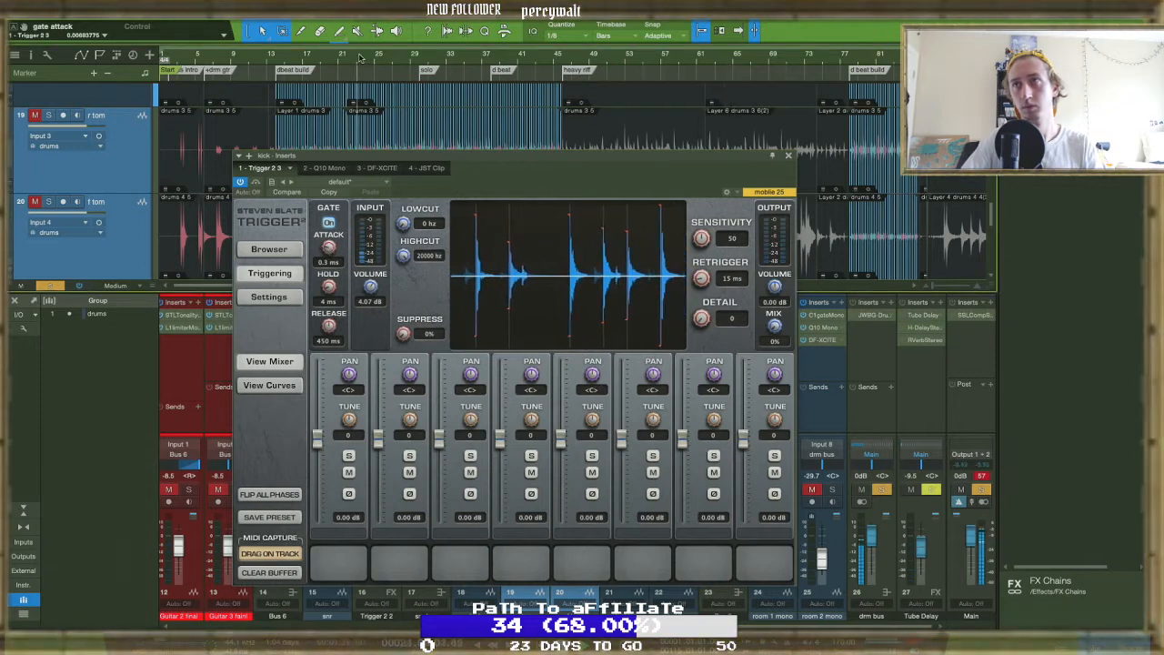
pyautogui.moveTo(700, 319); pyautogui.dragTo(677, 261)
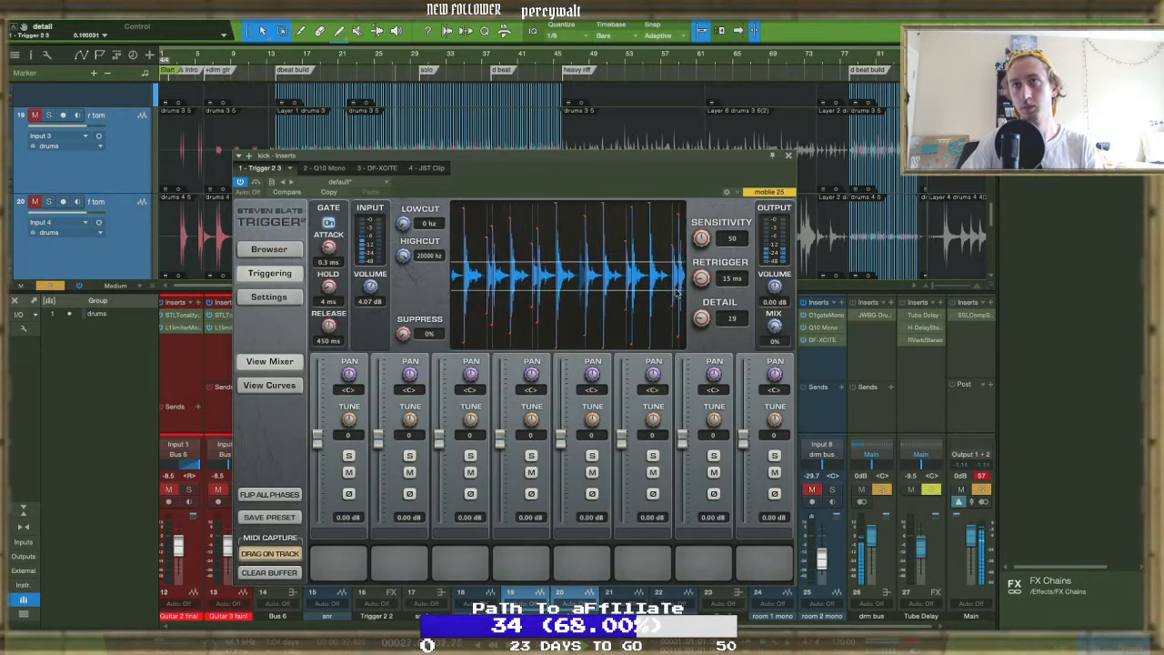
pyautogui.moveTo(328, 325); pyautogui.dragTo(329, 362)
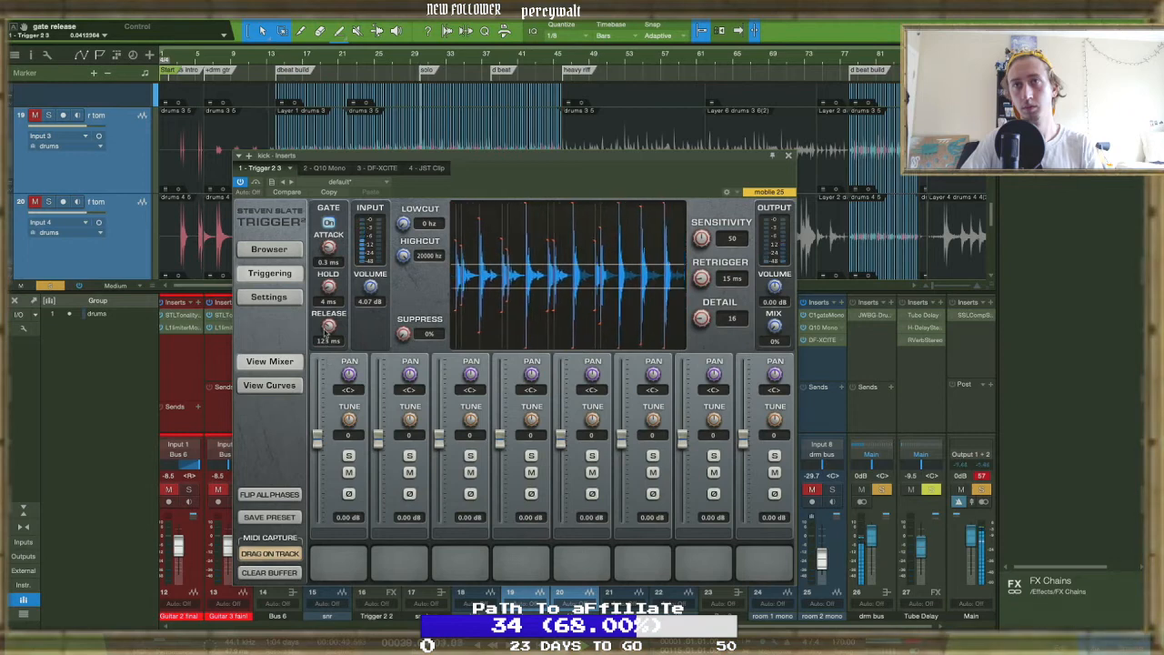
pyautogui.moveTo(324, 303); pyautogui.dragTo(346, 317)
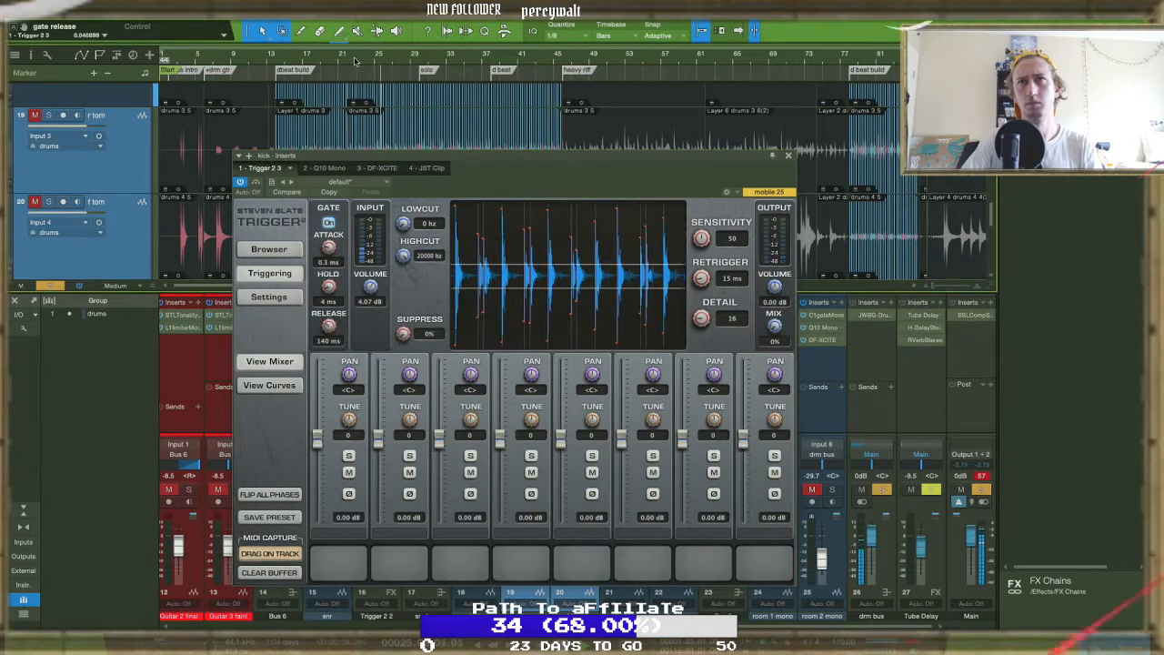
# Listen to the r tom on its own, then return to the soloed kick and reopen its Trigger 2
pyautogui.click(332, 128)
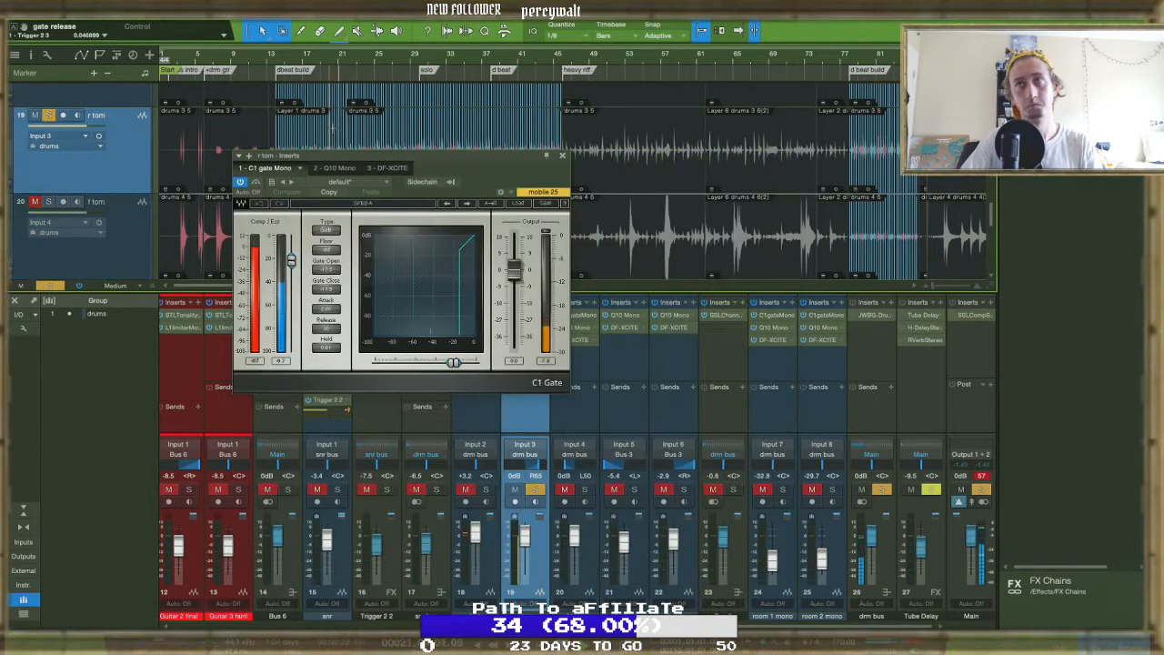
pyautogui.click(562, 157)
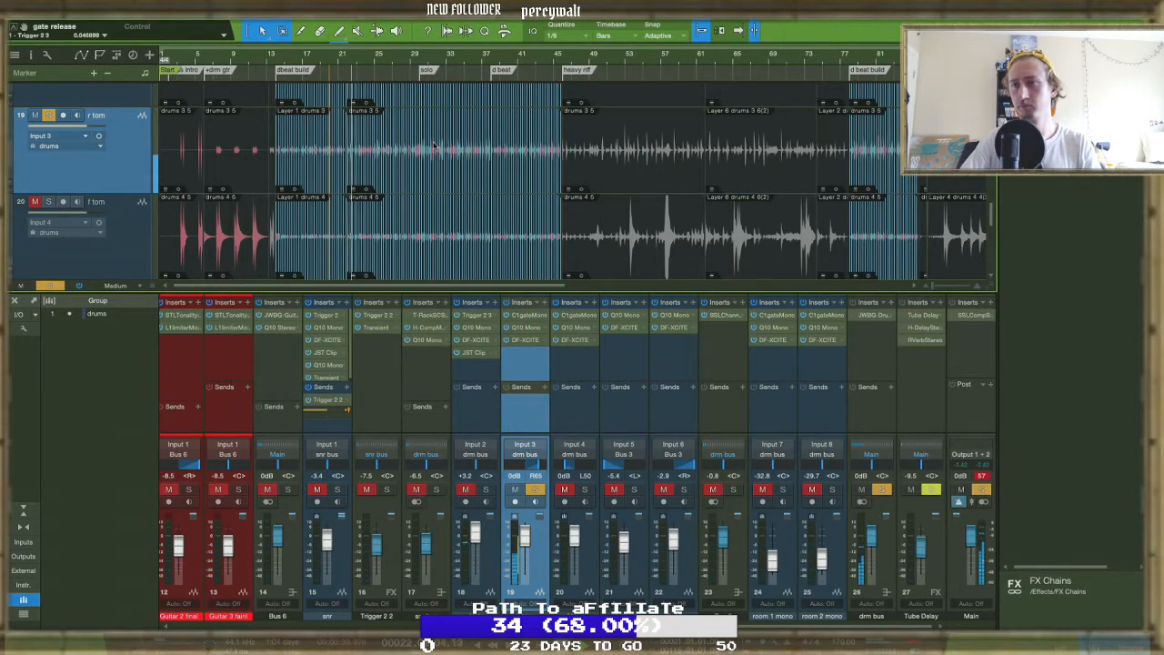
pyautogui.click(535, 490)
pyautogui.click(486, 490)
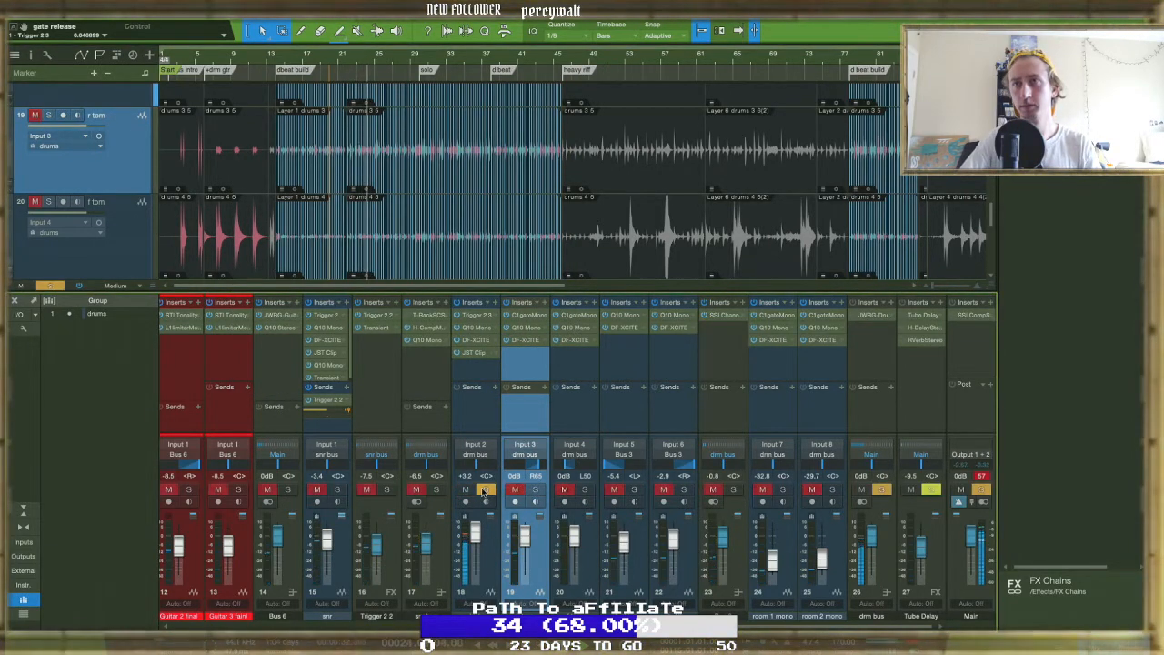
pyautogui.click(474, 315)
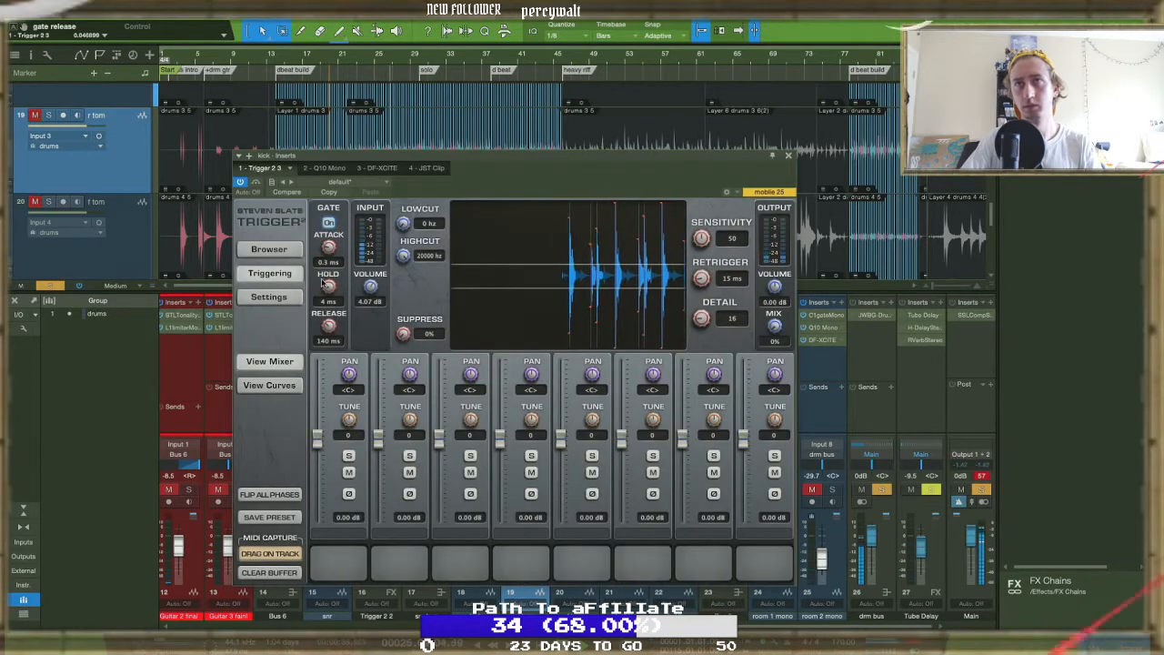
# Review the kick's Q10, DF-XCITE, and JST Clip inserts
pyautogui.click(312, 168)
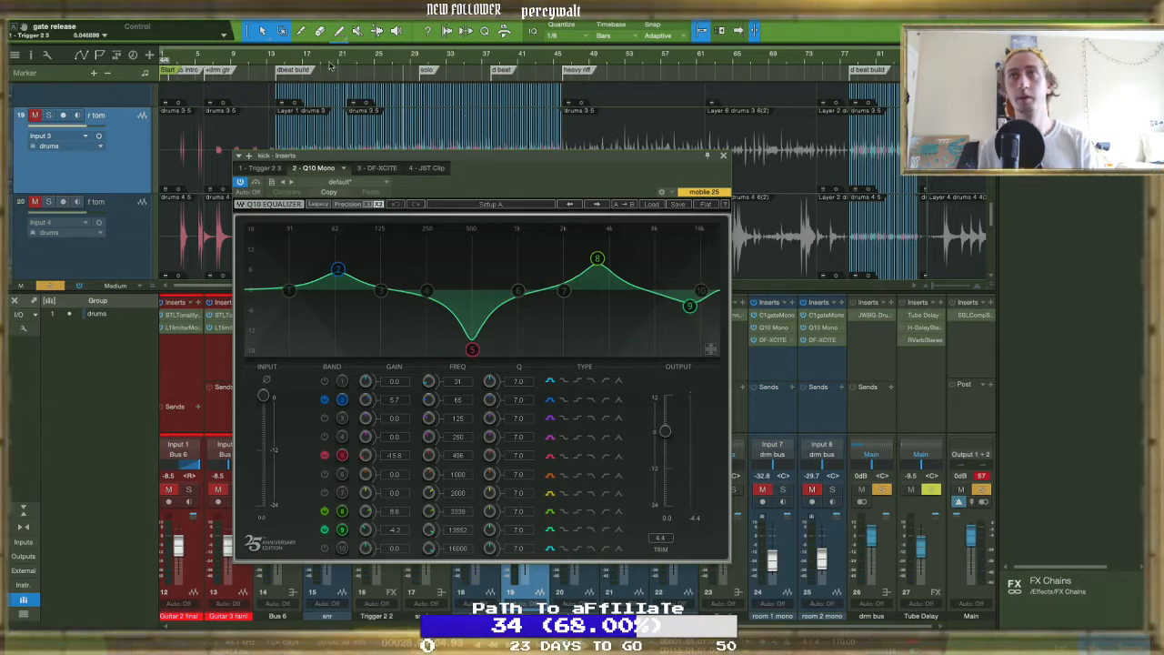
pyautogui.click(377, 182)
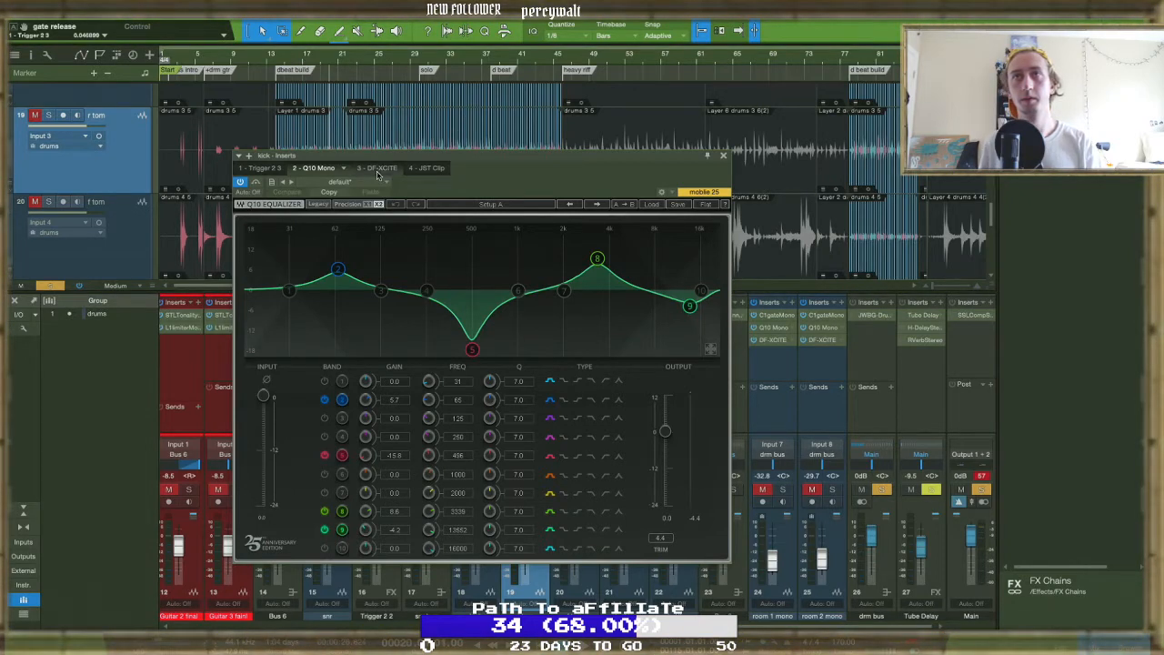
pyautogui.click(377, 170)
pyautogui.click(425, 168)
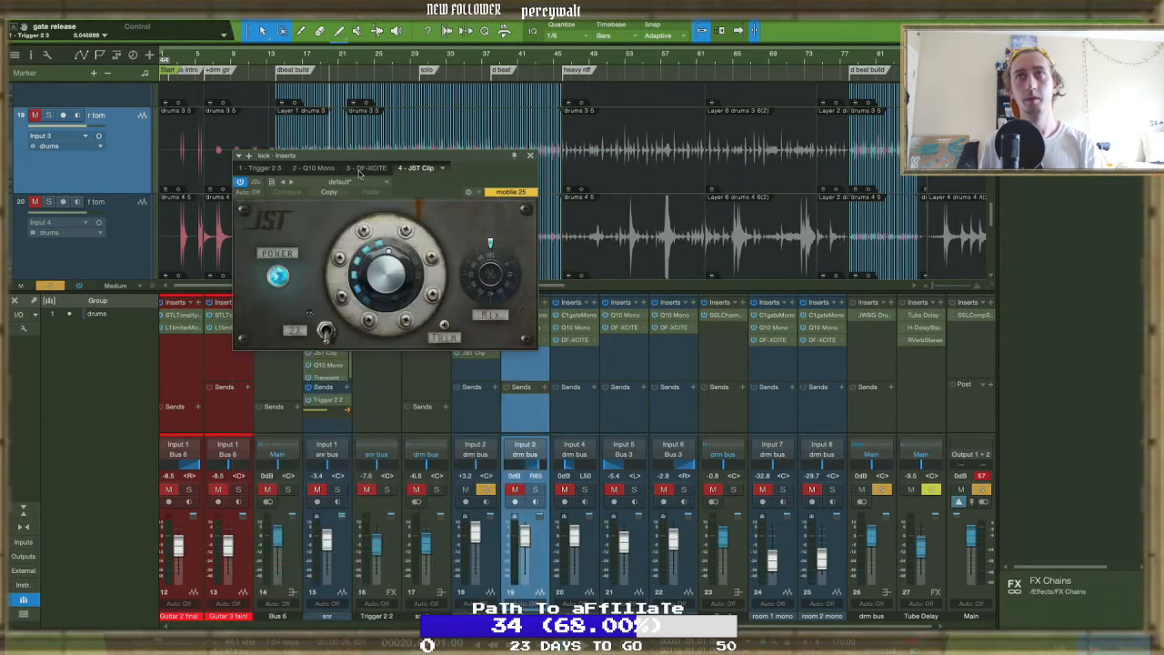
# On the kick's Q10 equalizer, enable band 6 at 1067 Hz with a Q of 19.6 and a gain of -5.4 dB
pyautogui.click(314, 168)
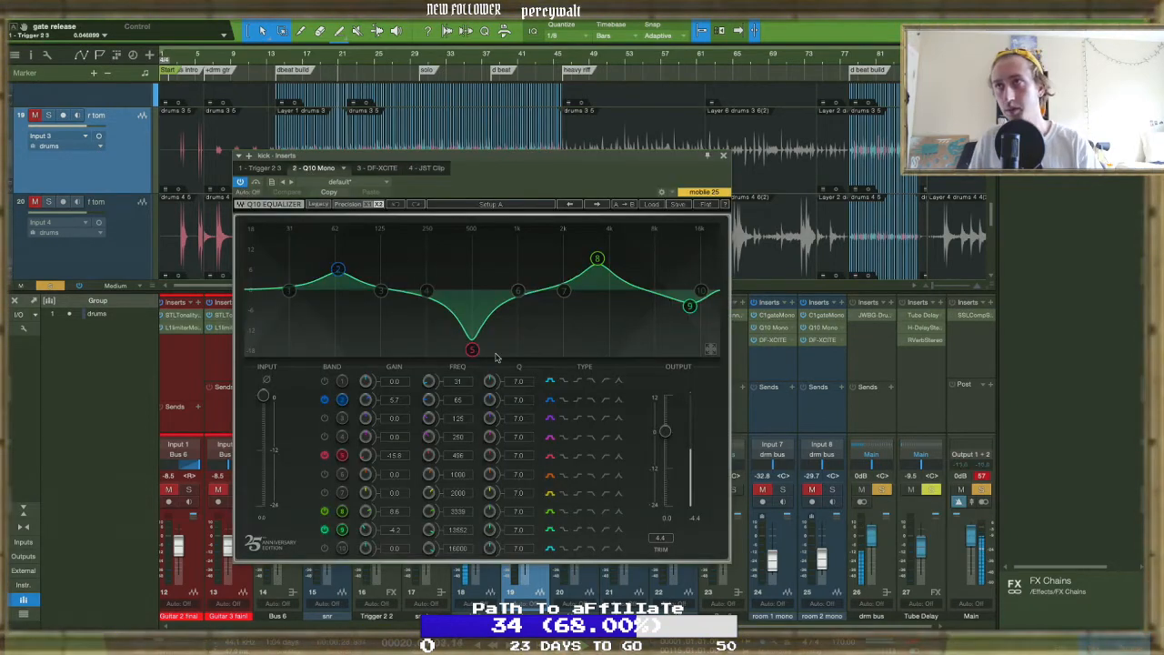
pyautogui.moveTo(700, 291); pyautogui.dragTo(709, 263)
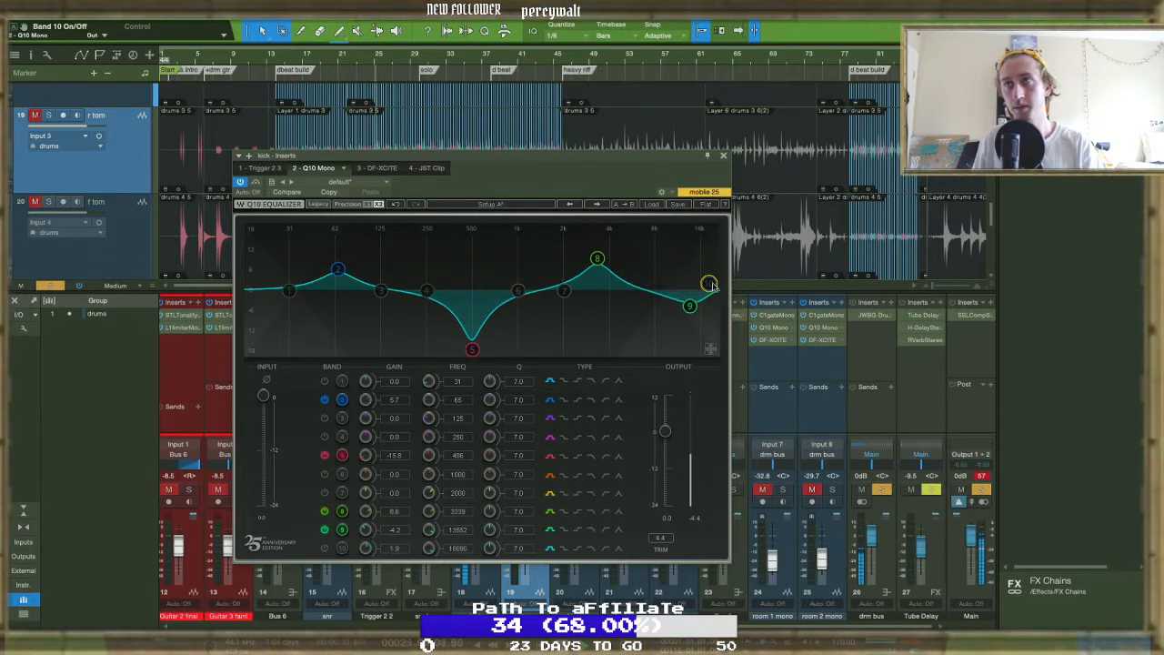
pyautogui.moveTo(518, 291); pyautogui.dragTo(526, 262)
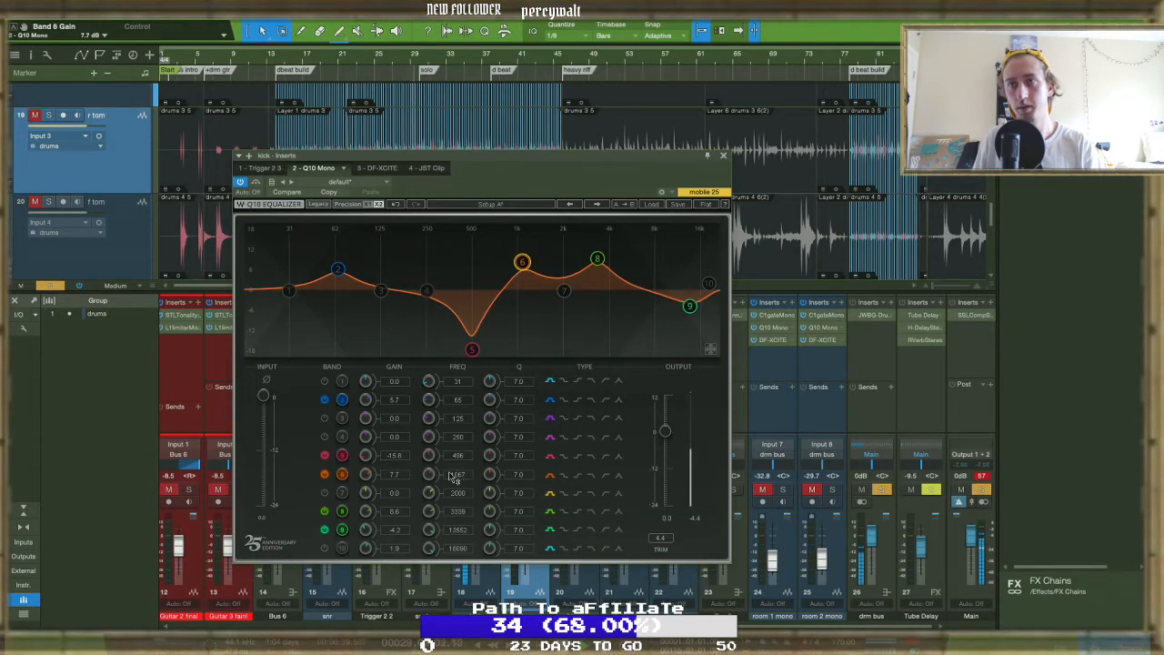
pyautogui.moveTo(490, 474)
pyautogui.mouseDown()
pyautogui.moveTo(490, 441)
pyautogui.moveTo(479, 480)
pyautogui.mouseUp()
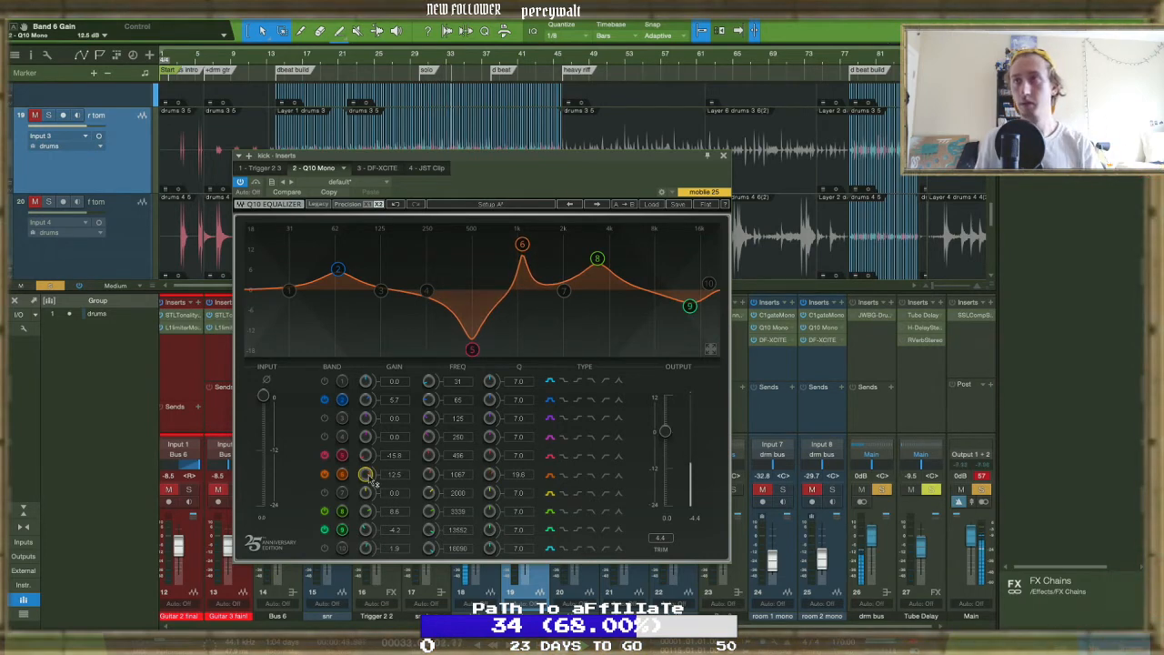
pyautogui.moveTo(365, 474); pyautogui.dragTo(365, 509)
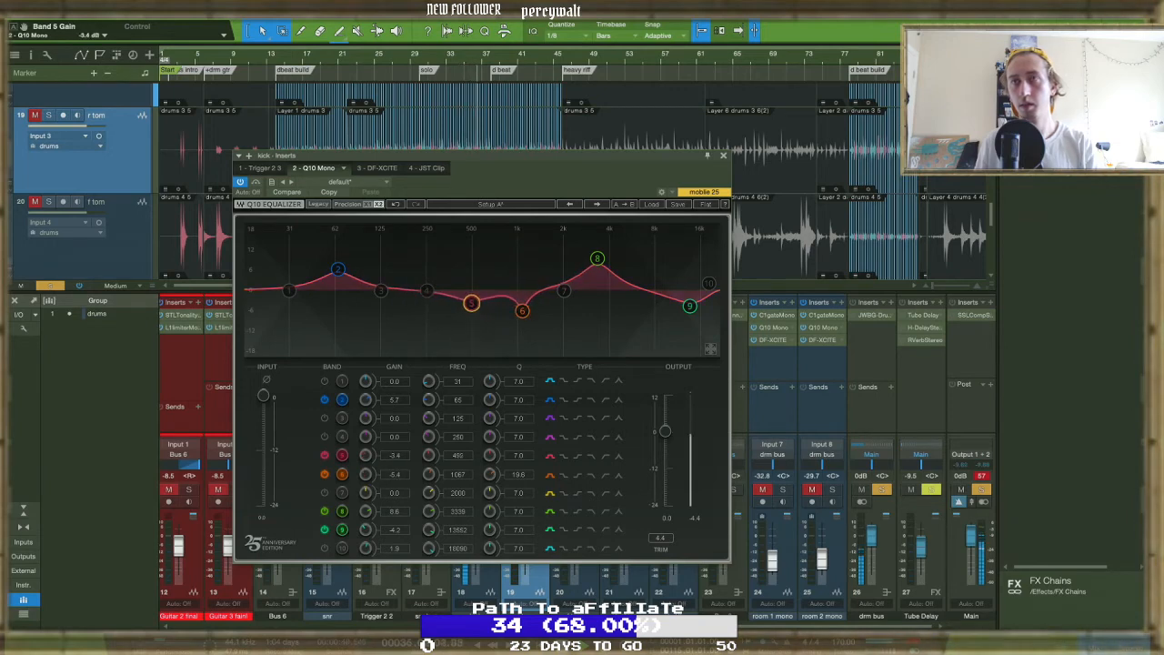
# Set the kick equalizer's band 5 gain to -11.2 dB and band 2 to 4.7 dB at 74 Hz
pyautogui.moveTo(471, 306); pyautogui.dragTo(471, 331)
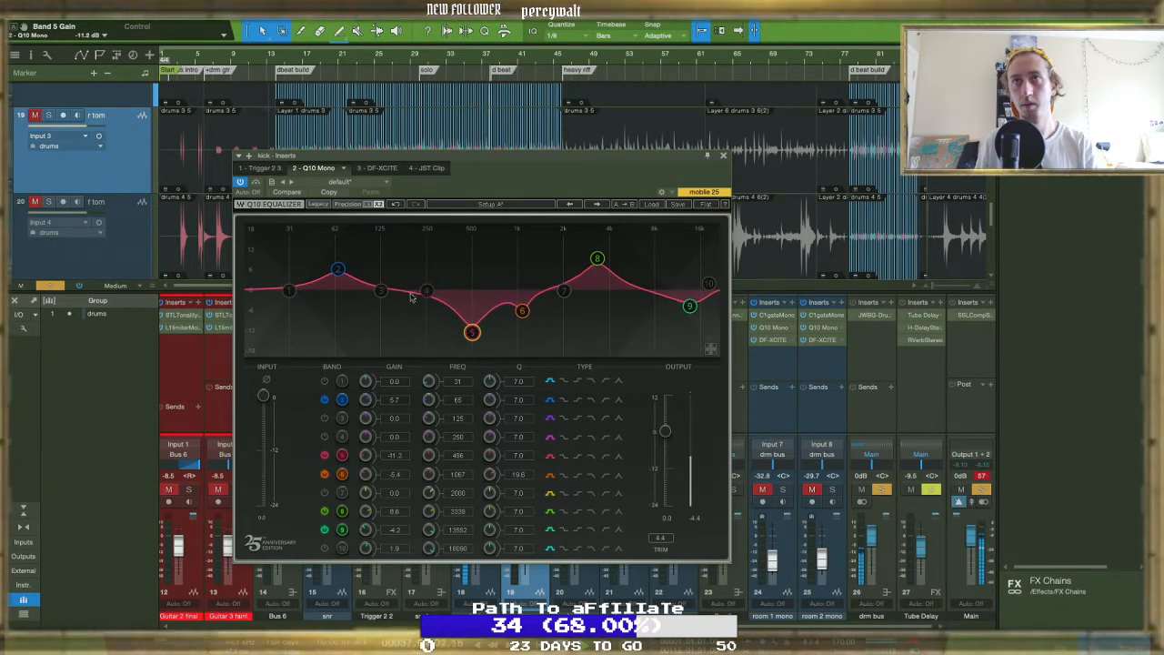
pyautogui.moveTo(347, 274)
pyautogui.mouseDown()
pyautogui.moveTo(346, 252)
pyautogui.moveTo(345, 267)
pyautogui.moveTo(362, 270)
pyautogui.moveTo(345, 274)
pyautogui.mouseUp()
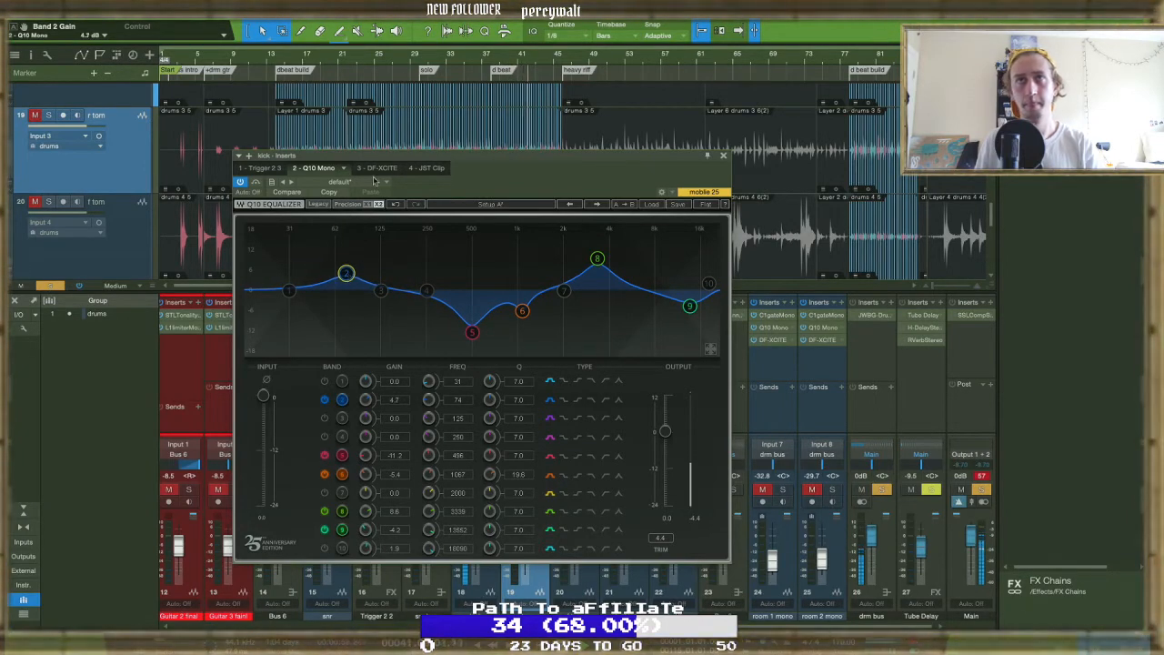
# Switch the kick's DF-XCITE mode to Metal Kick
pyautogui.click(370, 167)
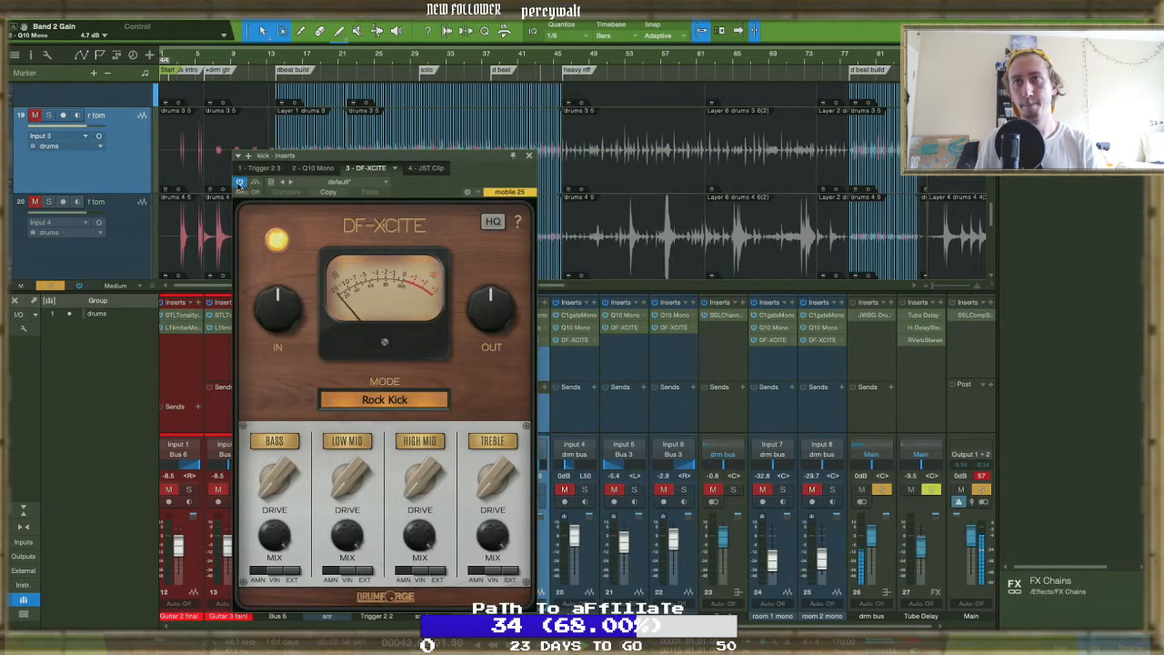
pyautogui.click(418, 394)
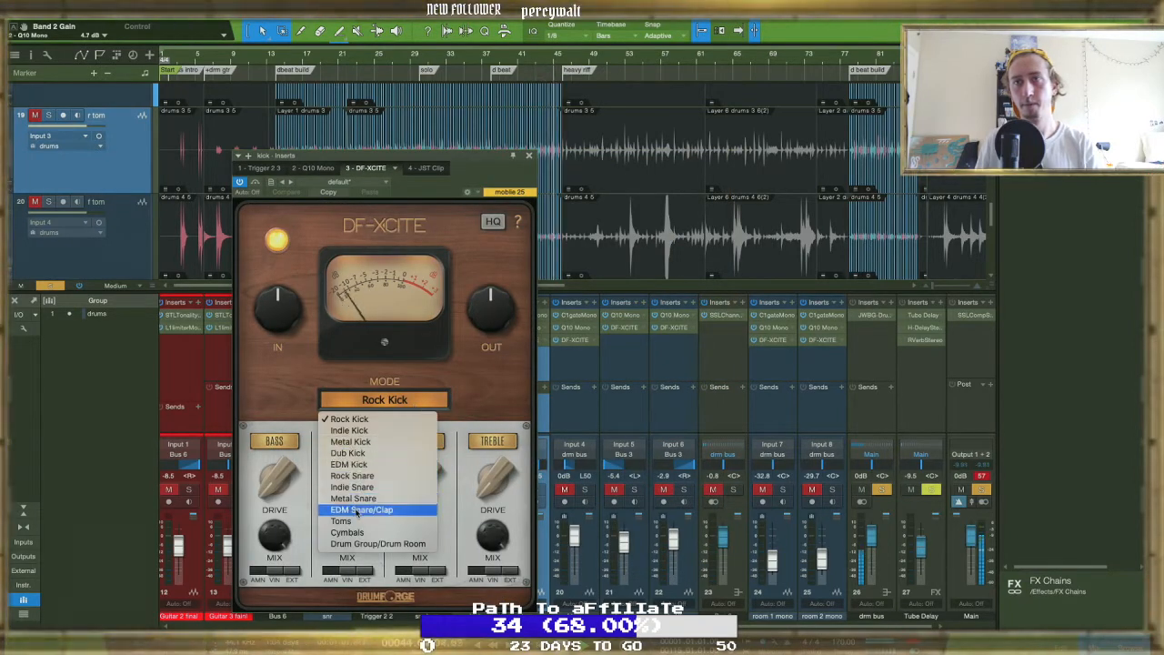
pyautogui.click(350, 441)
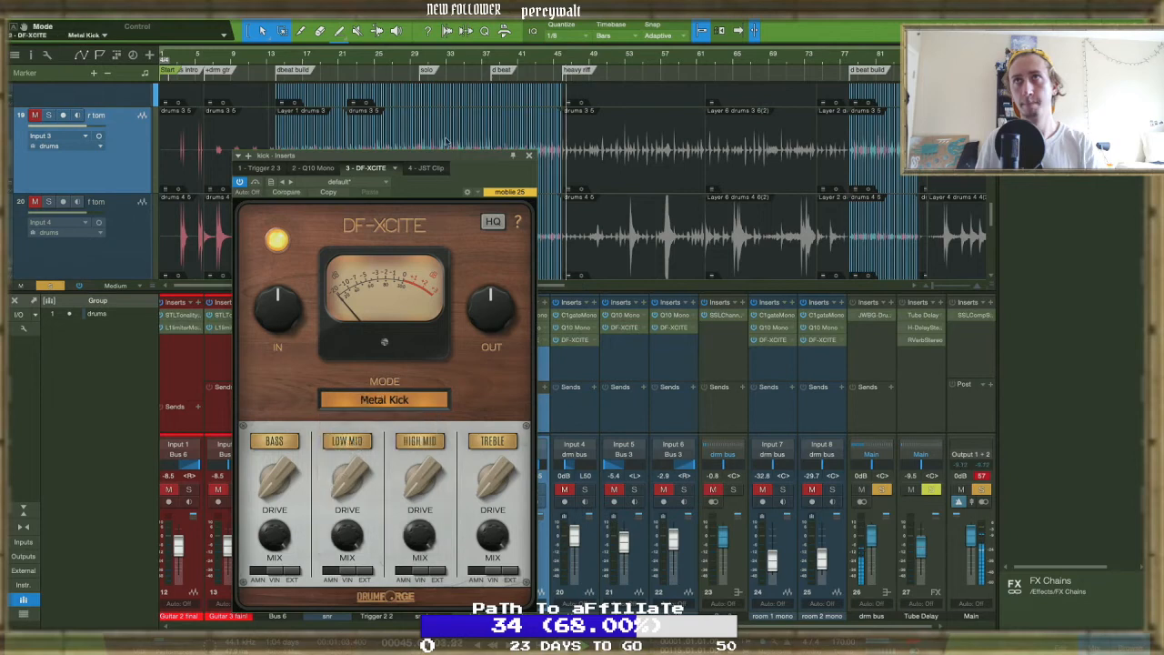
# Raise DF-XCITE's treble drive and set high mid drive to 7.7%, then lower both bands' mix, with treble mix at 81.1%
pyautogui.moveTo(492, 474); pyautogui.dragTo(485, 446)
pyautogui.moveTo(408, 494); pyautogui.dragTo(409, 487)
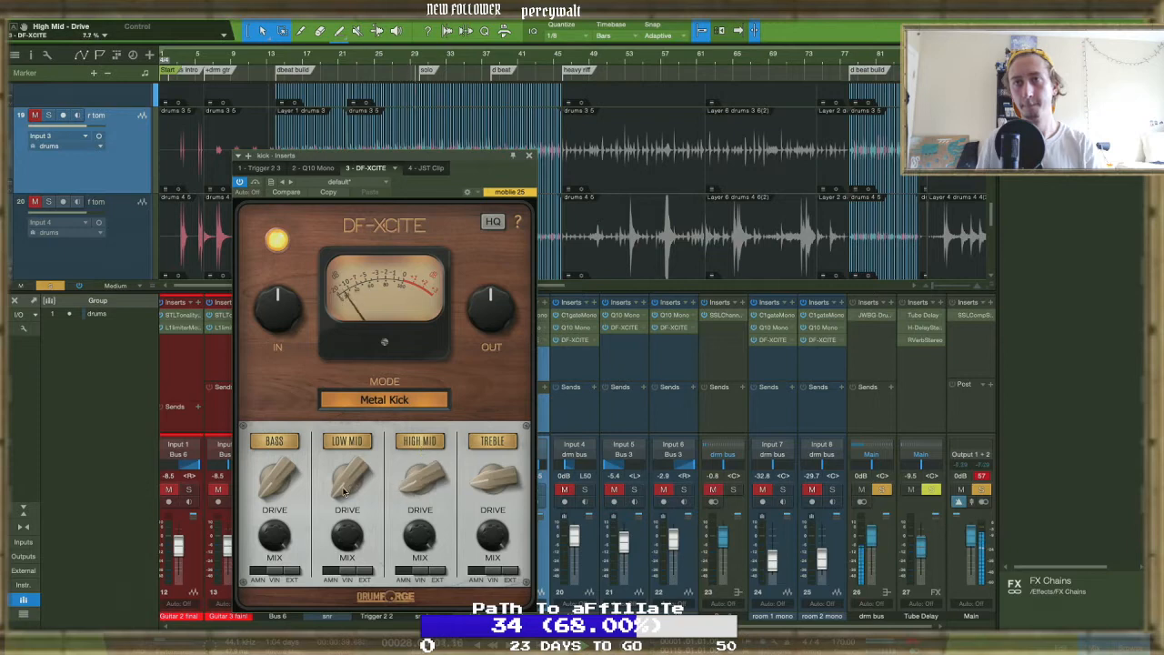
pyautogui.moveTo(418, 562); pyautogui.dragTo(418, 641)
pyautogui.moveTo(492, 542); pyautogui.dragTo(492, 627)
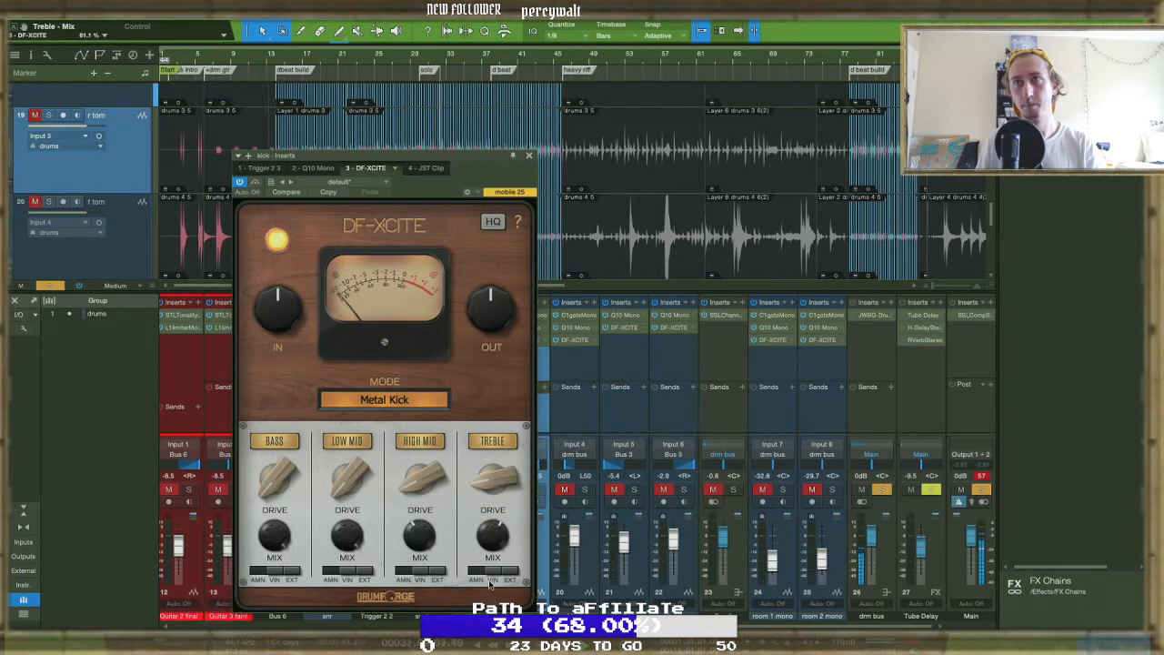
# Check the kick's JST Clip and DF-XCITE inserts during playback, moving on to the d beat build section
pyautogui.click(425, 169)
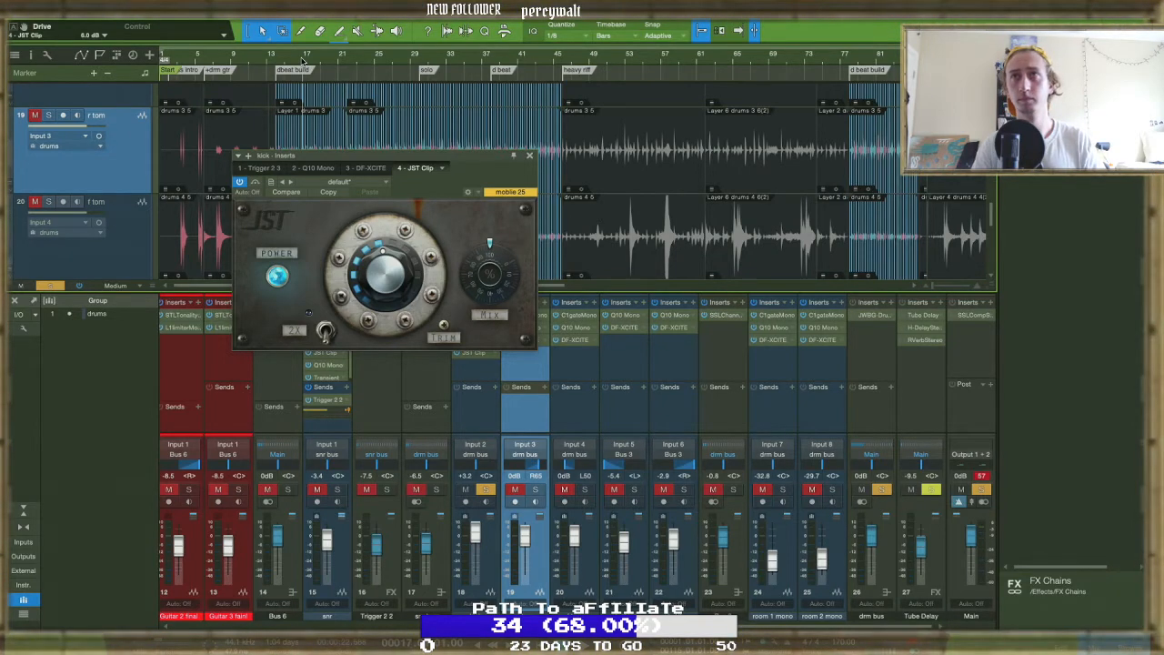
pyautogui.click(366, 168)
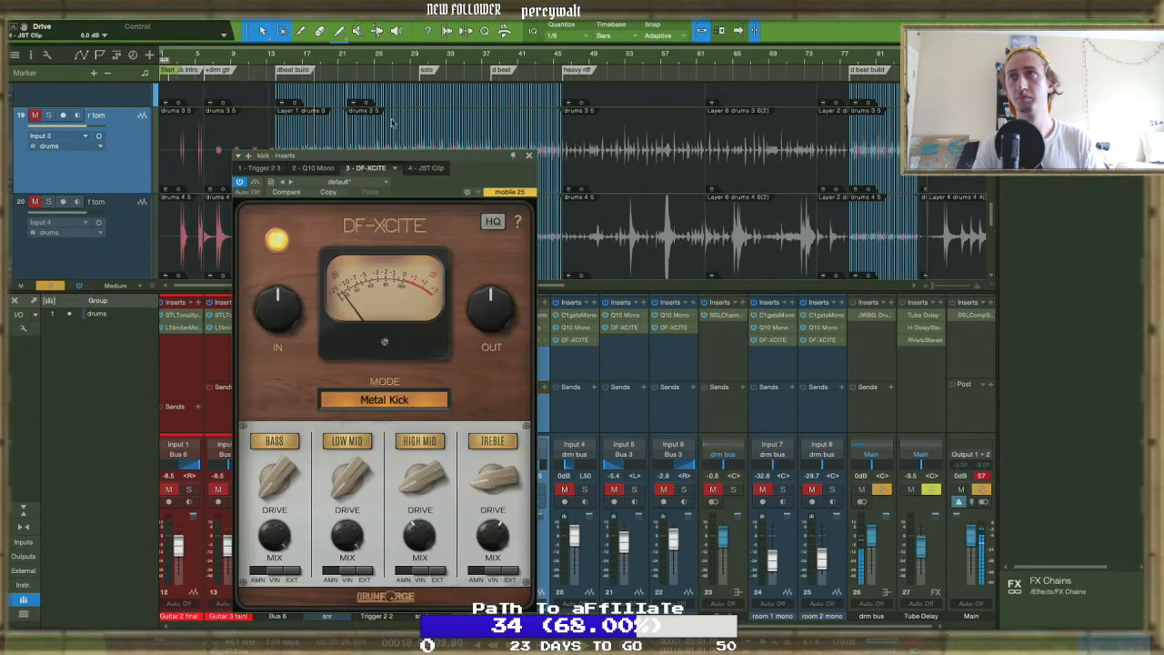
pyautogui.hscroll(5, 553, 139)
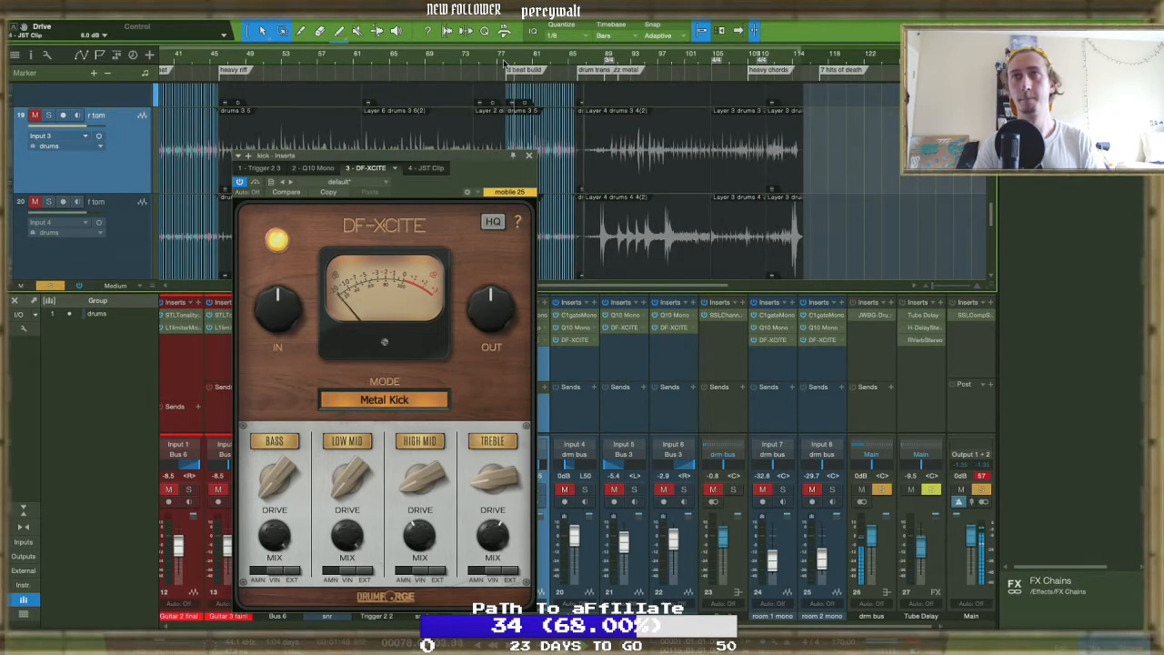
# Set the kick's Trigger 2 gate to 0.1 ms attack, 12 ms hold and 87 ms release, then close the plug-in window
pyautogui.click(260, 168)
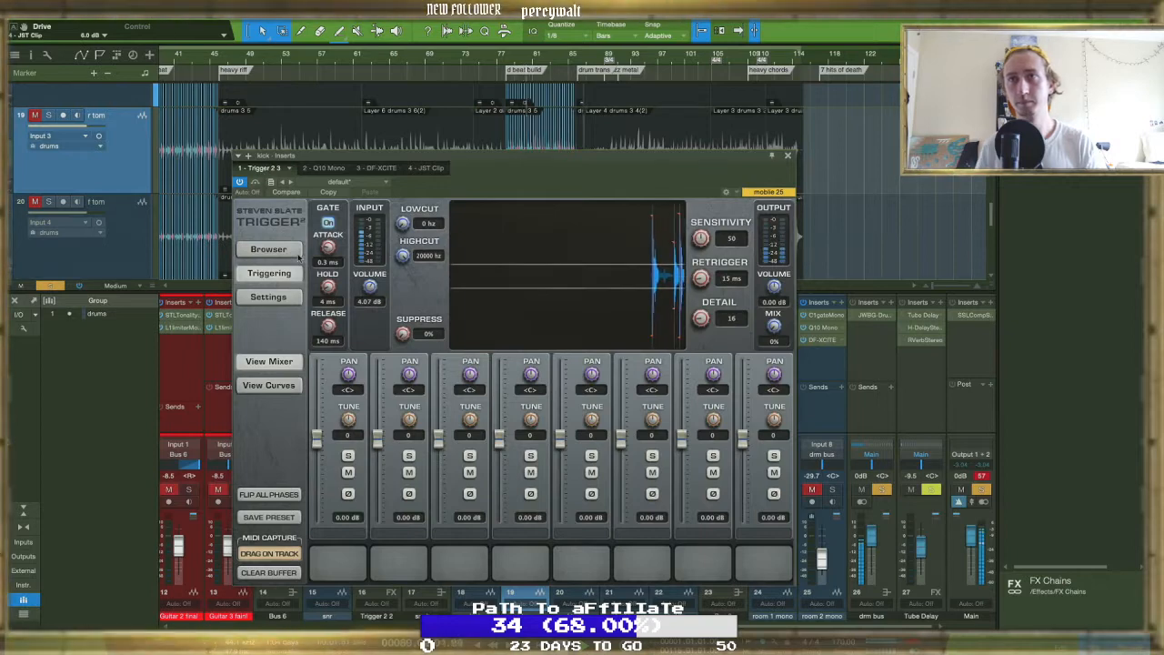
pyautogui.moveTo(328, 287); pyautogui.dragTo(328, 339)
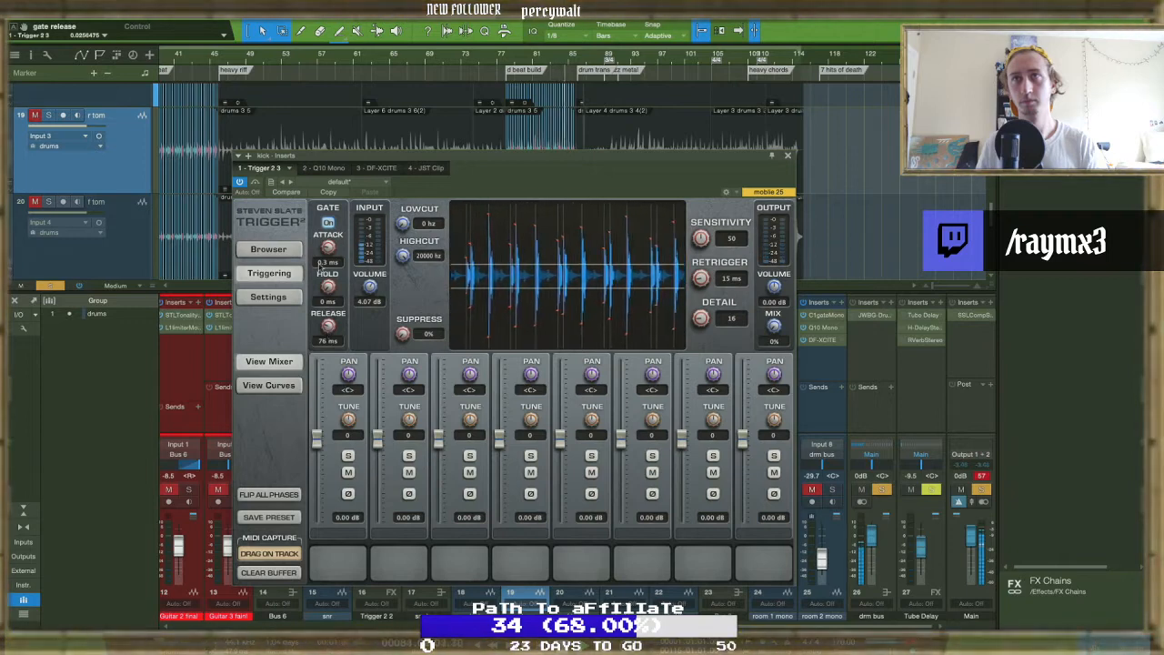
pyautogui.moveTo(329, 252); pyautogui.dragTo(328, 277)
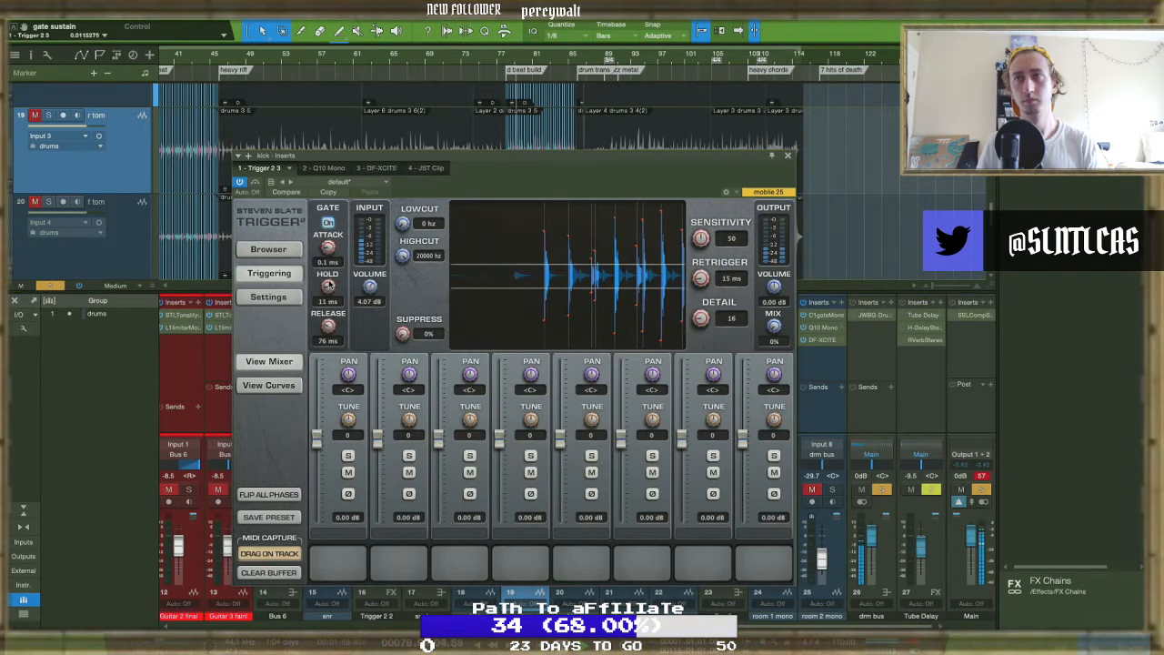
pyautogui.moveTo(328, 331); pyautogui.dragTo(335, 335)
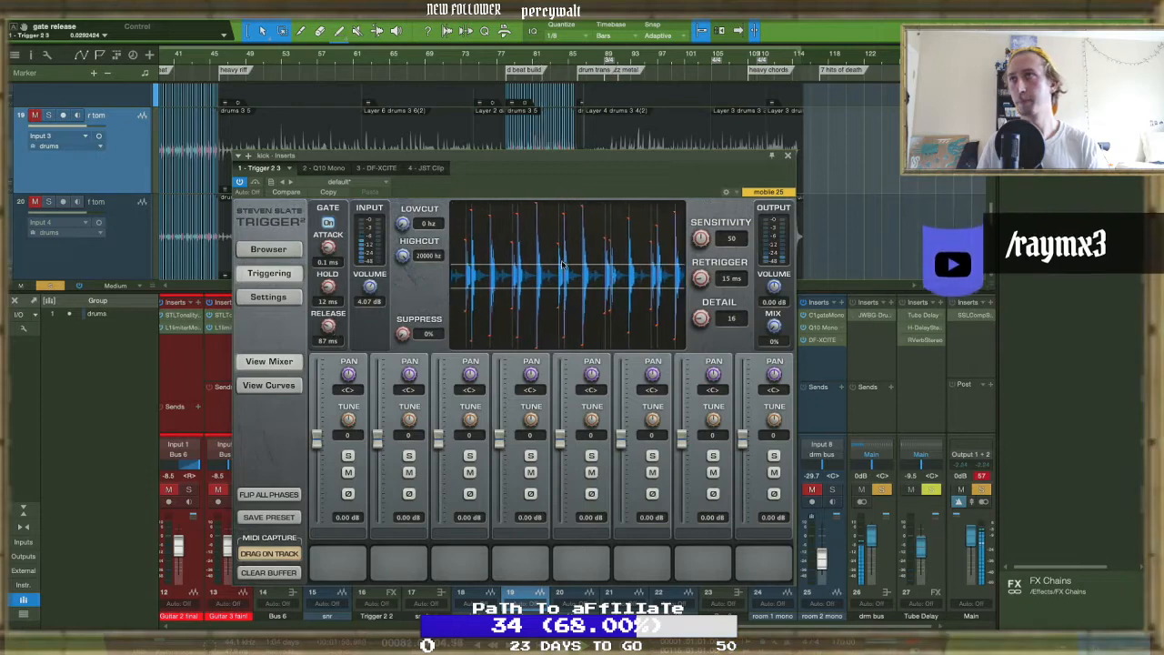
pyautogui.click(788, 156)
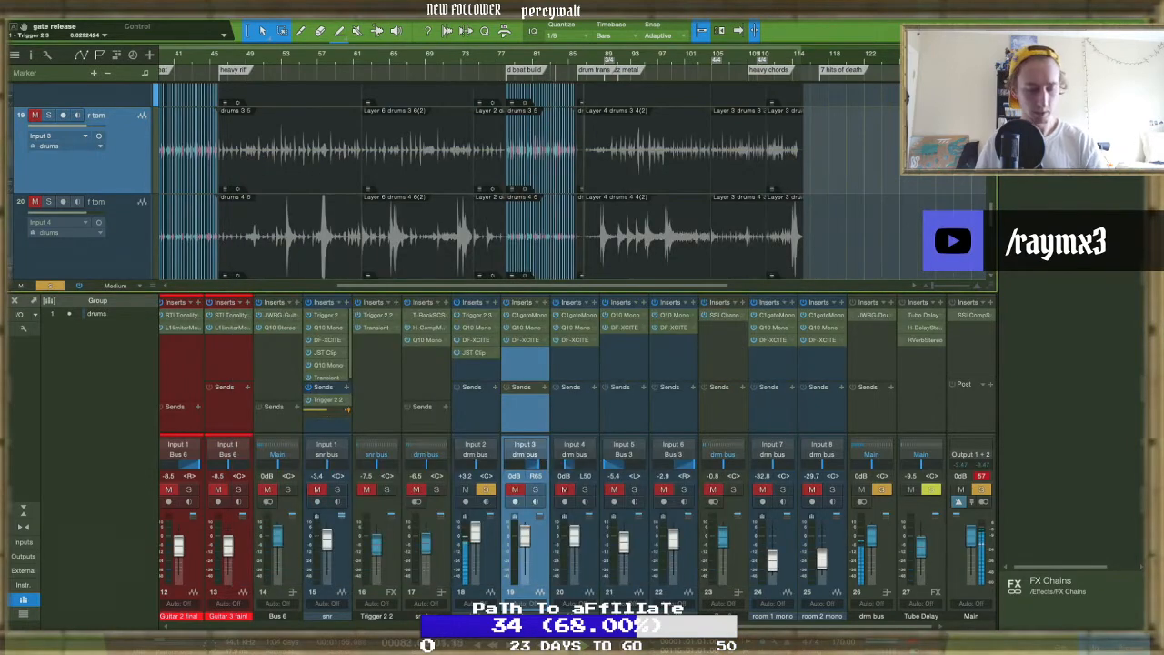
pyautogui.click(1046, 136)
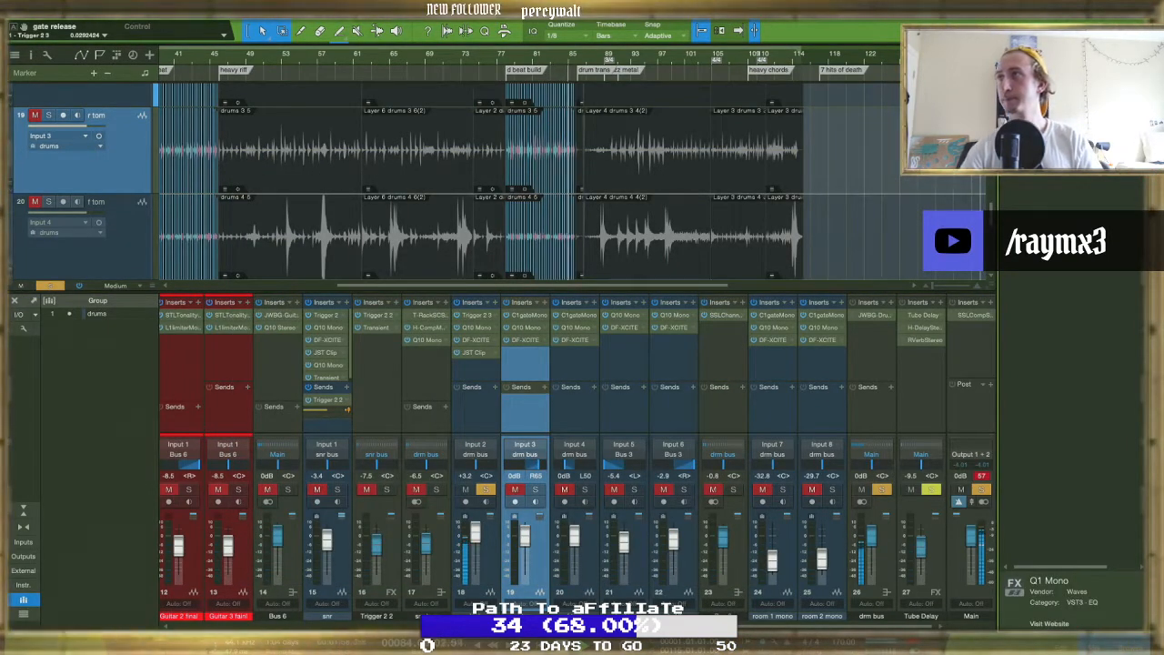
pyautogui.write('0')
pyautogui.moveTo(1046, 136); pyautogui.dragTo(527, 367)
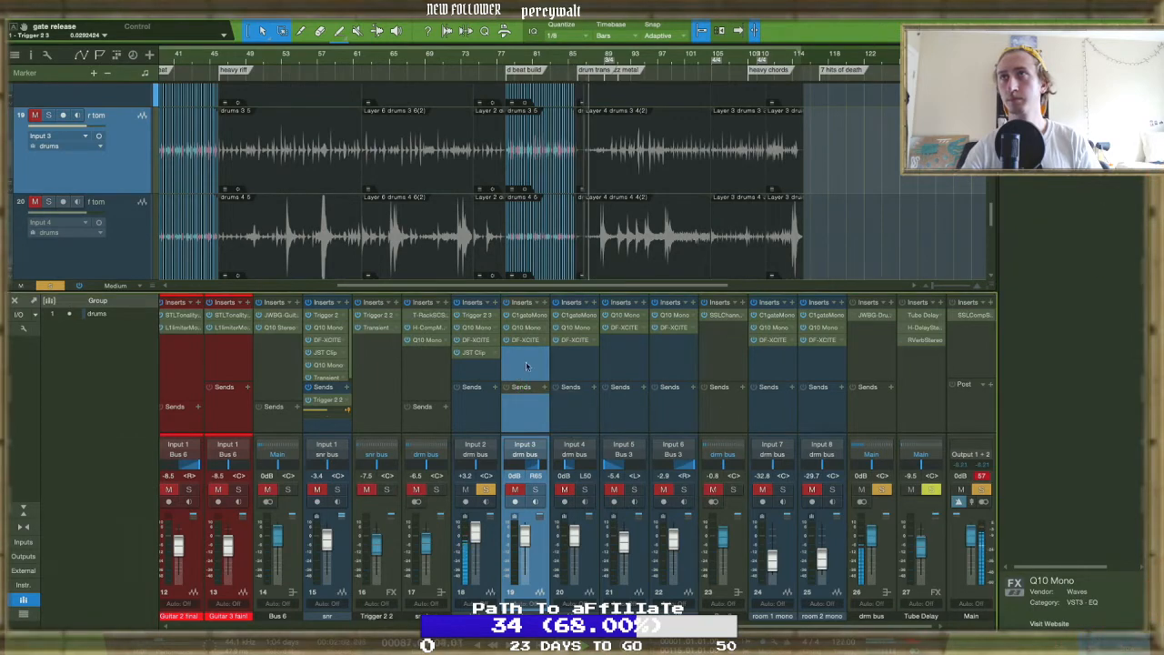
pyautogui.moveTo(654, 291)
pyautogui.mouseDown()
pyautogui.moveTo(655, 252)
pyautogui.moveTo(688, 253)
pyautogui.moveTo(683, 233)
pyautogui.moveTo(575, 225)
pyautogui.moveTo(678, 228)
pyautogui.moveTo(697, 327)
pyautogui.moveTo(533, 315)
pyautogui.moveTo(594, 314)
pyautogui.mouseUp()
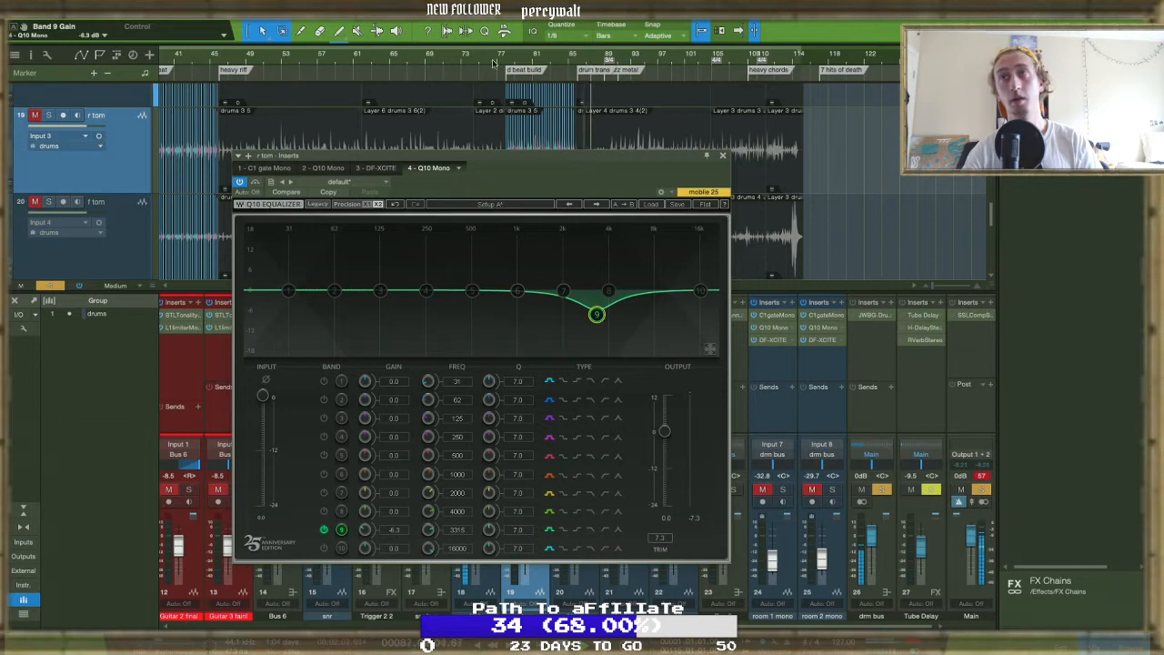
pyautogui.moveTo(597, 314); pyautogui.dragTo(597, 226)
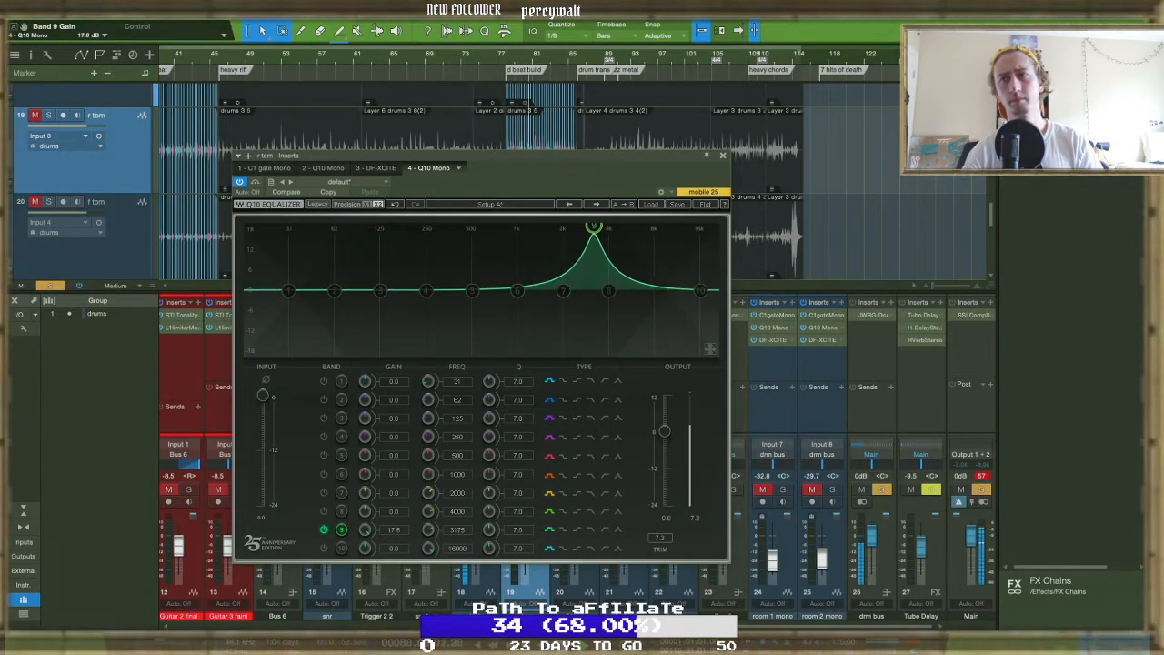
pyautogui.click(460, 171)
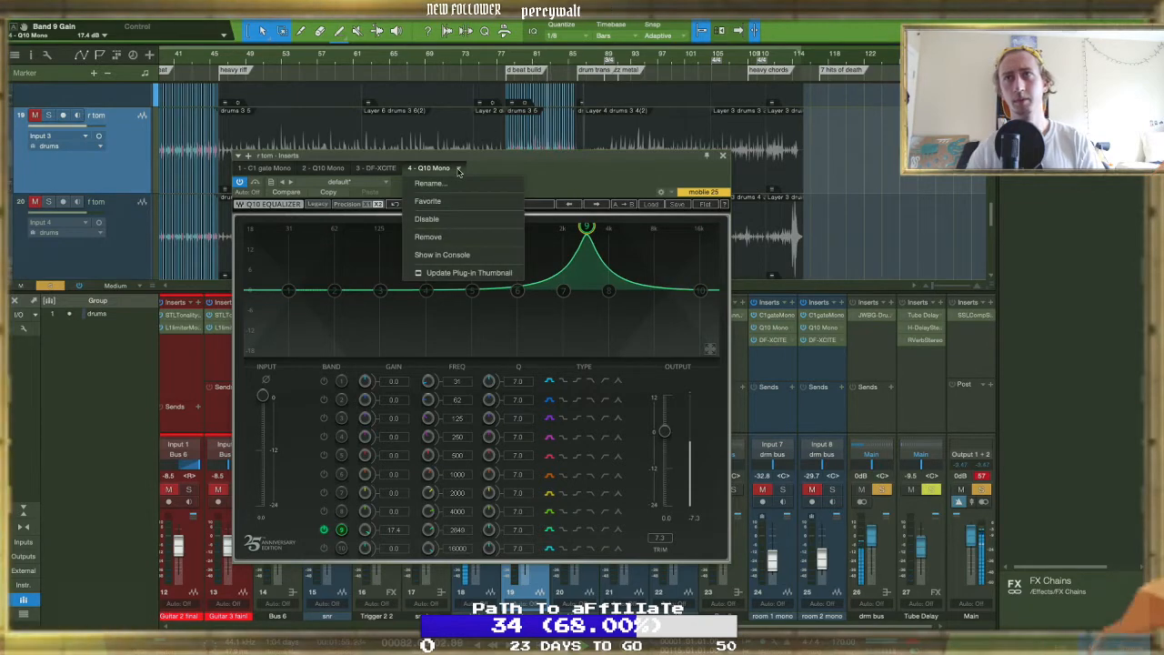
pyautogui.click(450, 236)
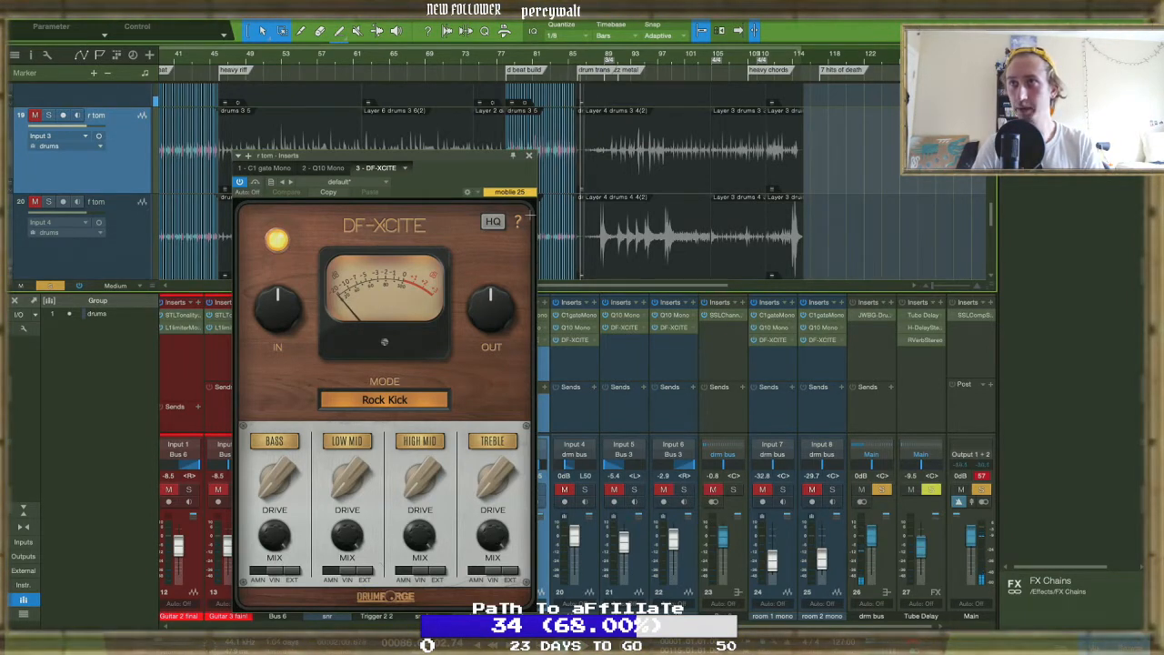
pyautogui.click(528, 155)
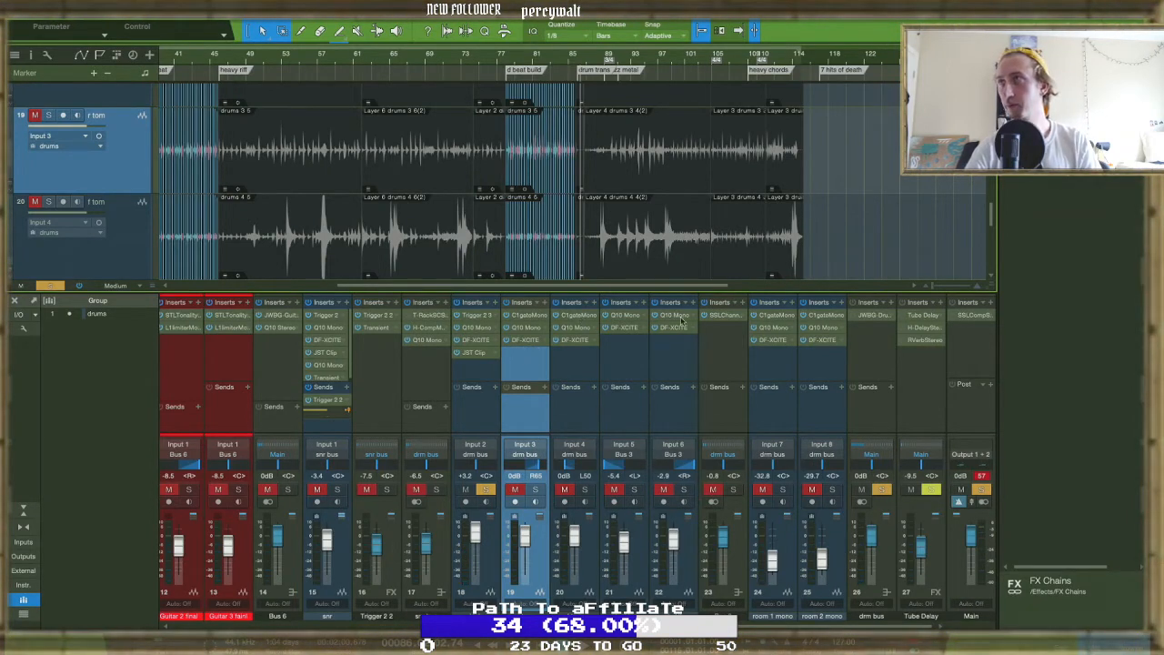
# Add a second Q10 Mono after JST Clip on the kick and cut band 9 by -3.7 dB at 7606 Hz with Q 27.8
pyautogui.moveTo(1028, 136); pyautogui.dragTo(469, 377)
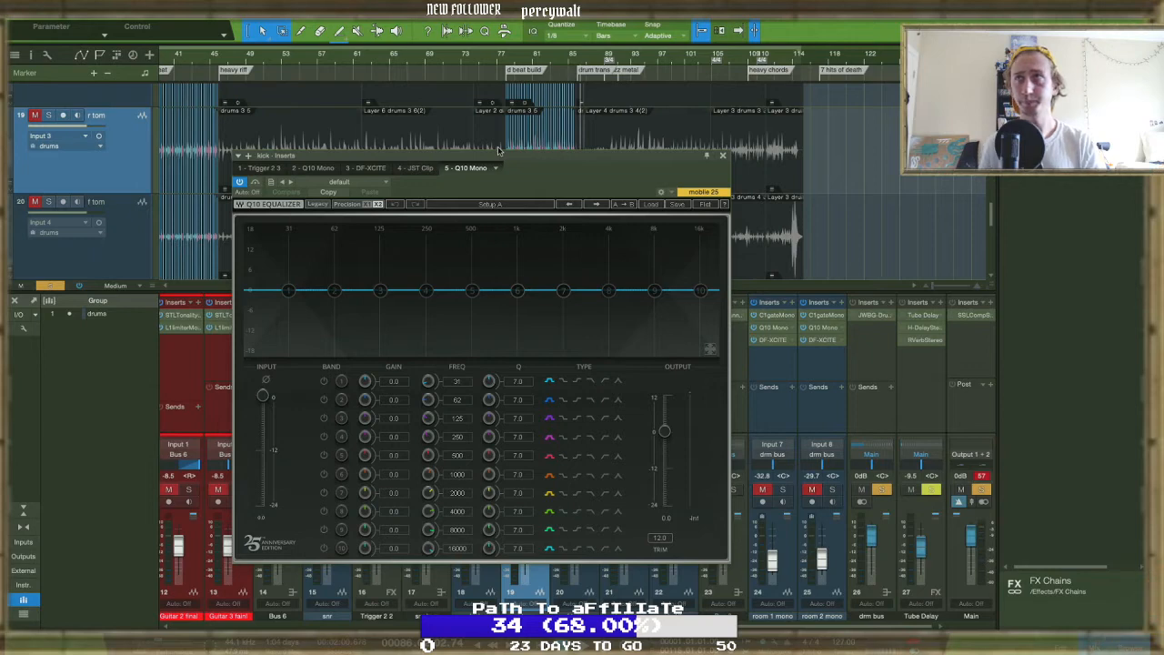
pyautogui.click(506, 57)
pyautogui.press('space')
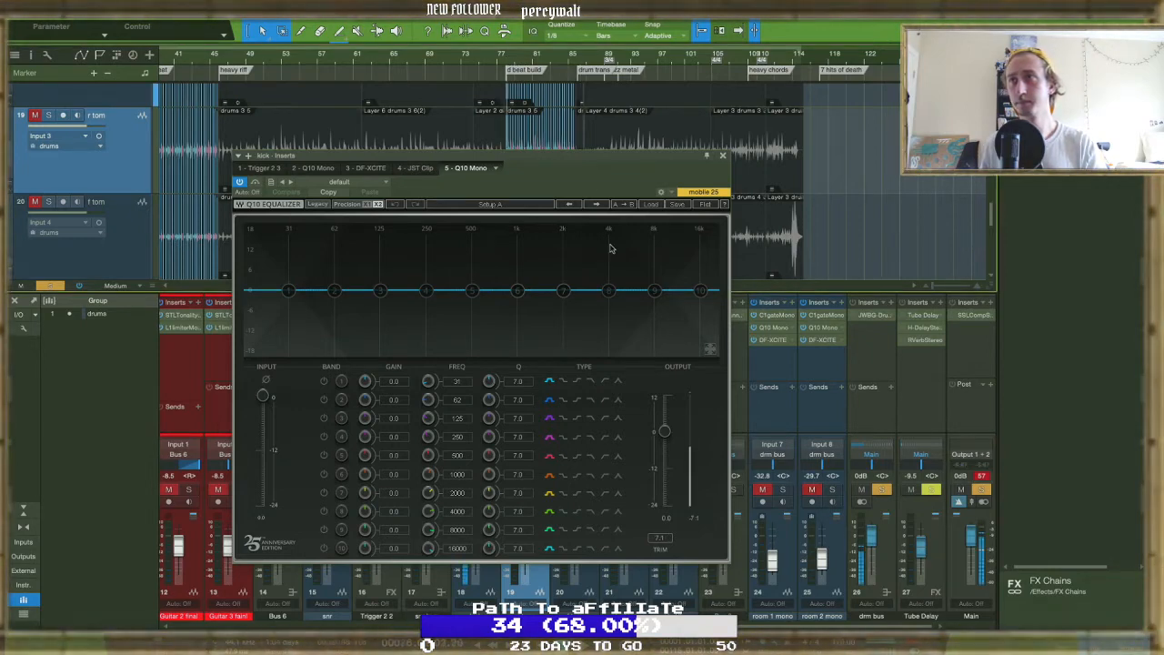
pyautogui.moveTo(654, 290); pyautogui.dragTo(650, 241)
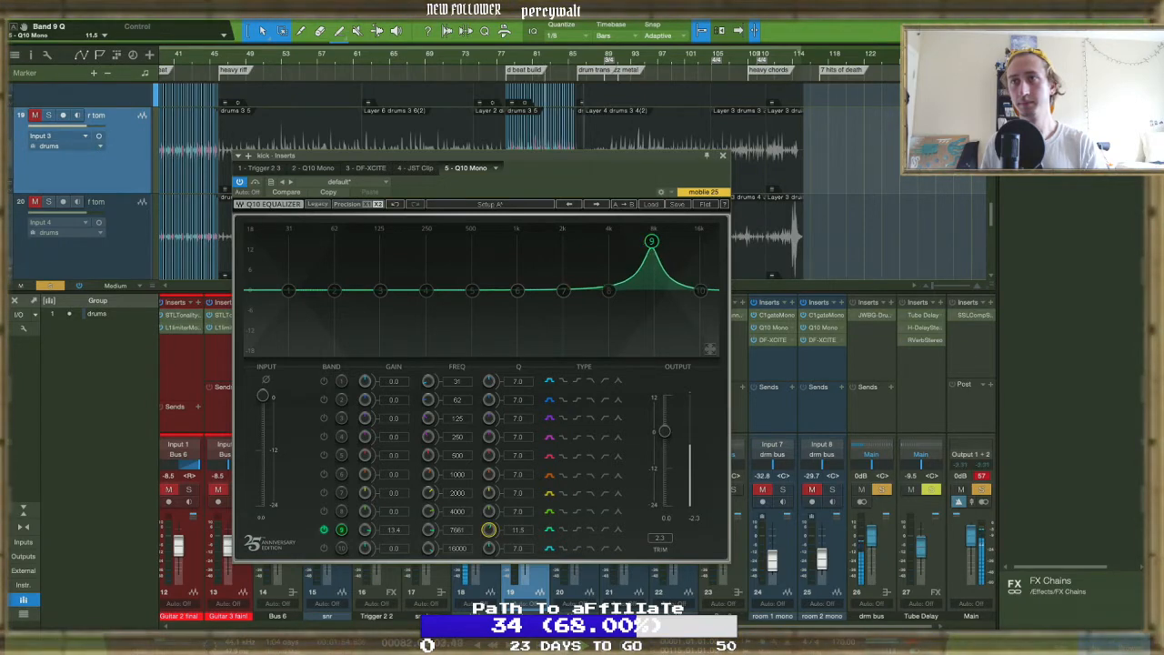
pyautogui.scroll(-6, 433, 535)
pyautogui.scroll(7, 433, 535)
pyautogui.scroll(-2, 435, 536)
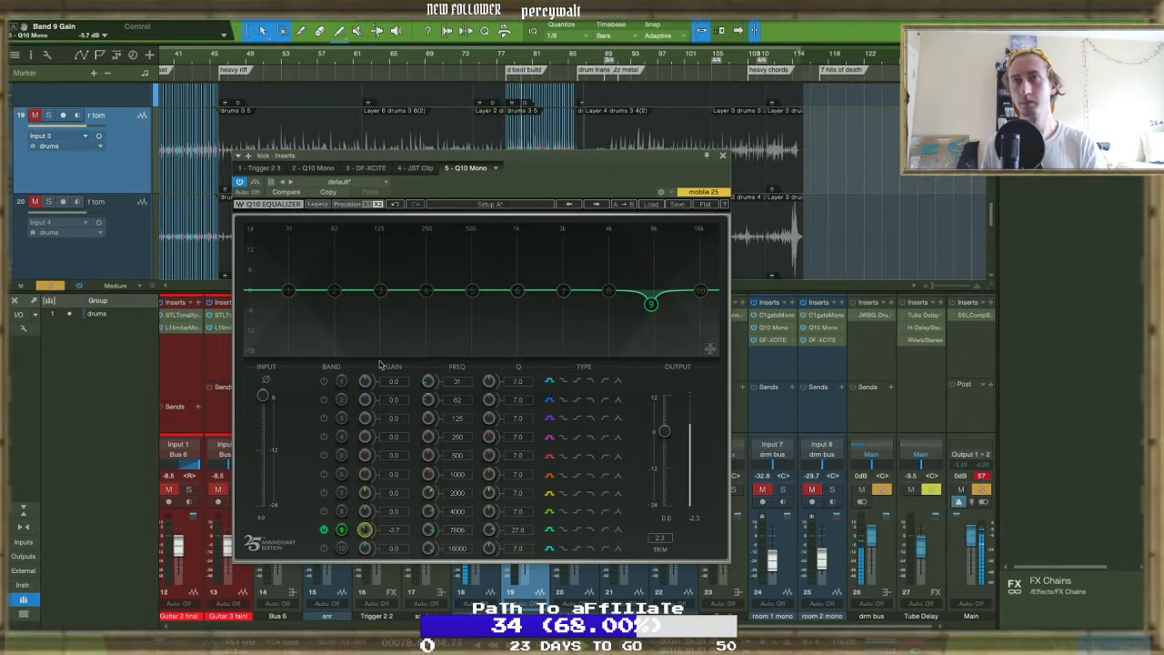
# In the new kick Q10, enable band 3 at 2059 Hz with -5.1 dB and band 6 at 993 Hz with 0.5 dB
pyautogui.moveTo(380, 290); pyautogui.dragTo(585, 273)
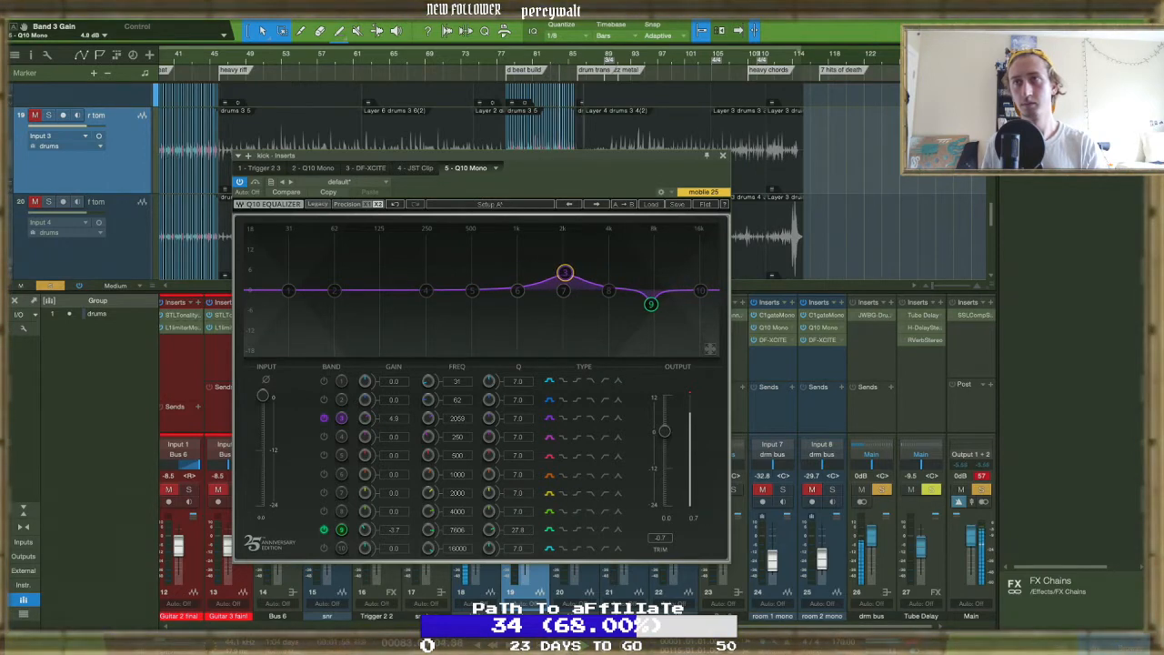
pyautogui.moveTo(517, 290); pyautogui.dragTo(515, 289)
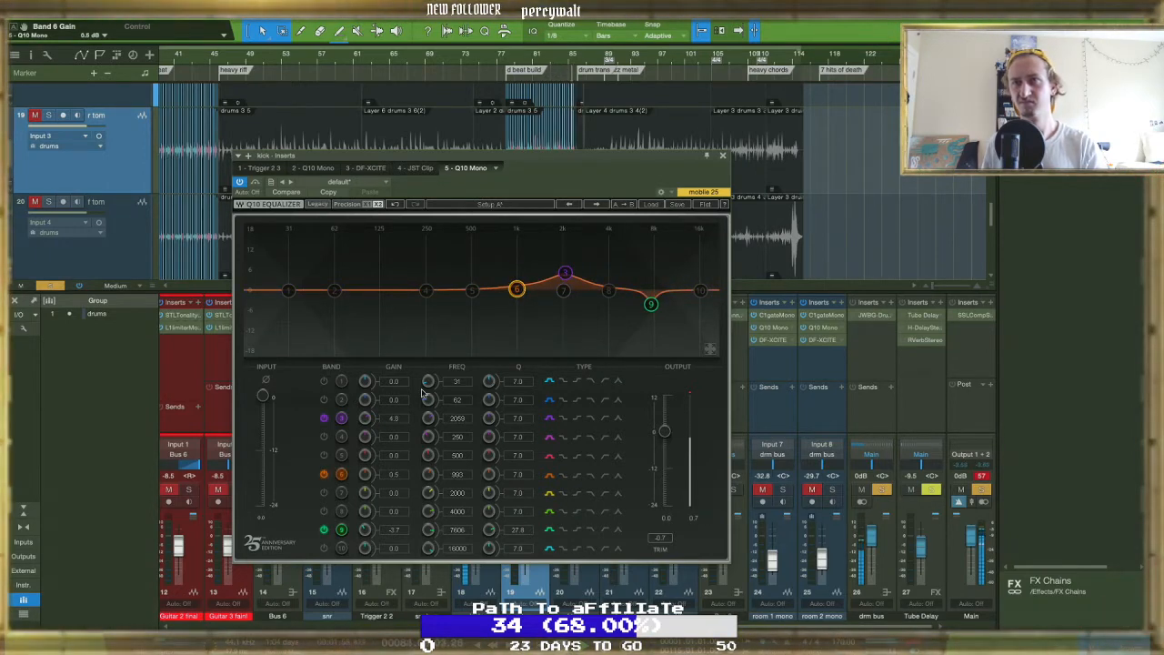
pyautogui.moveTo(371, 420); pyautogui.dragTo(371, 482)
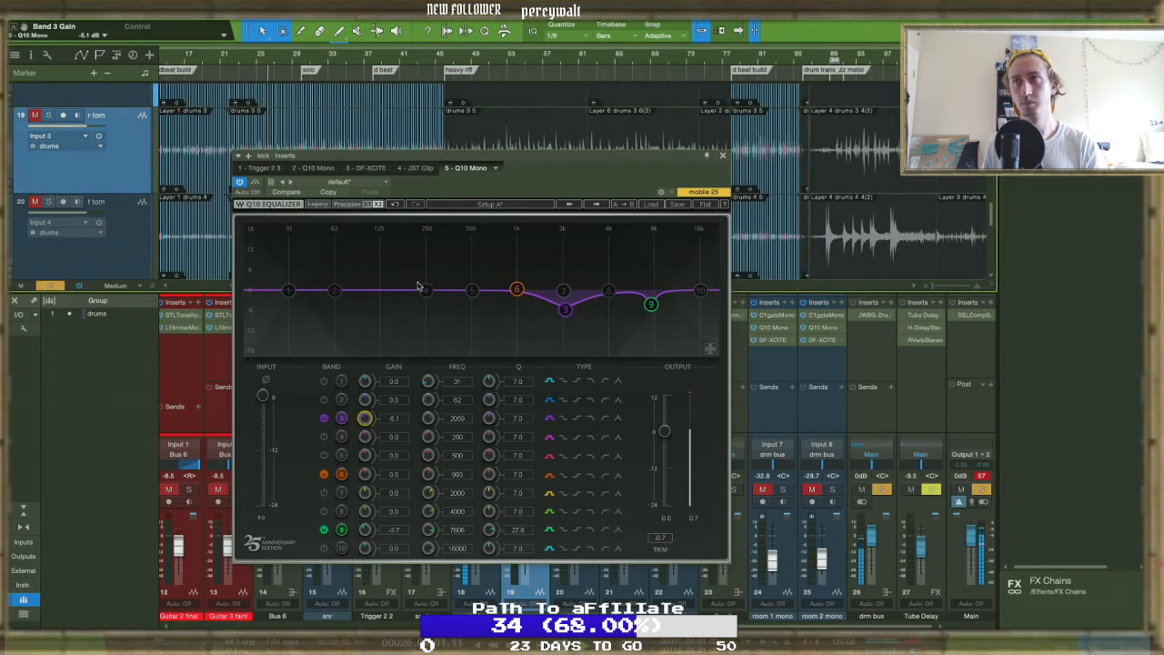
# Sweep band 6 with a narrow boost and set it to a -3.1 dB cut at 364 Hz with Q 56.6
pyautogui.moveTo(564, 312); pyautogui.dragTo(488, 262)
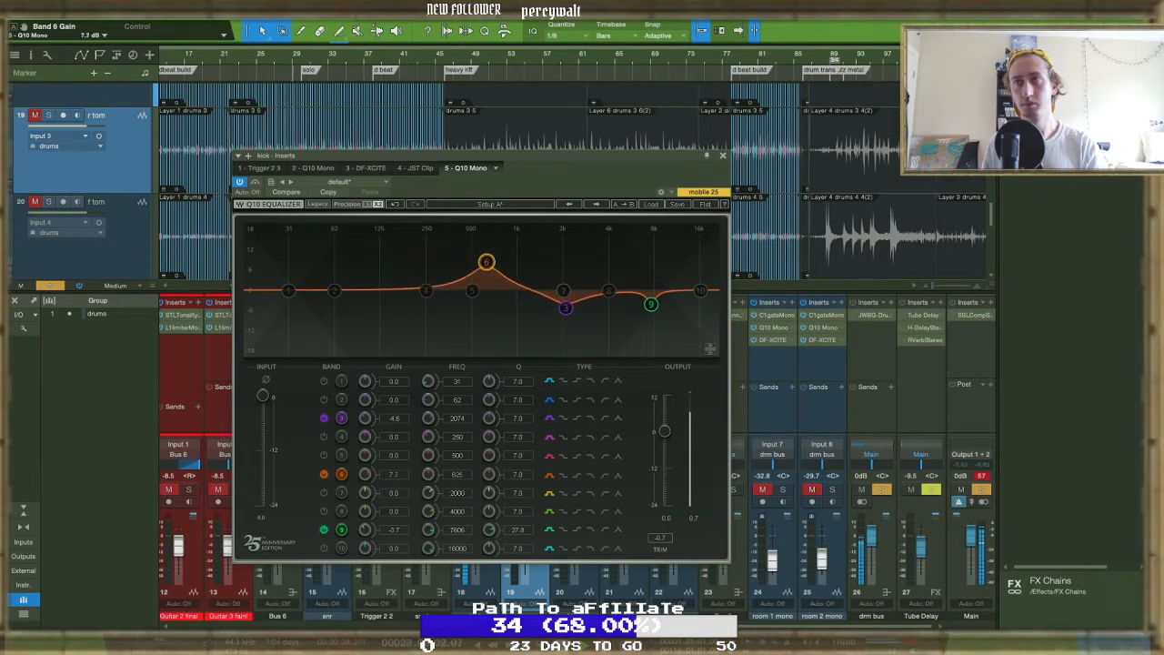
pyautogui.moveTo(491, 261); pyautogui.dragTo(490, 261)
pyautogui.moveTo(491, 475); pyautogui.dragTo(491, 423)
pyautogui.moveTo(454, 479); pyautogui.dragTo(455, 501)
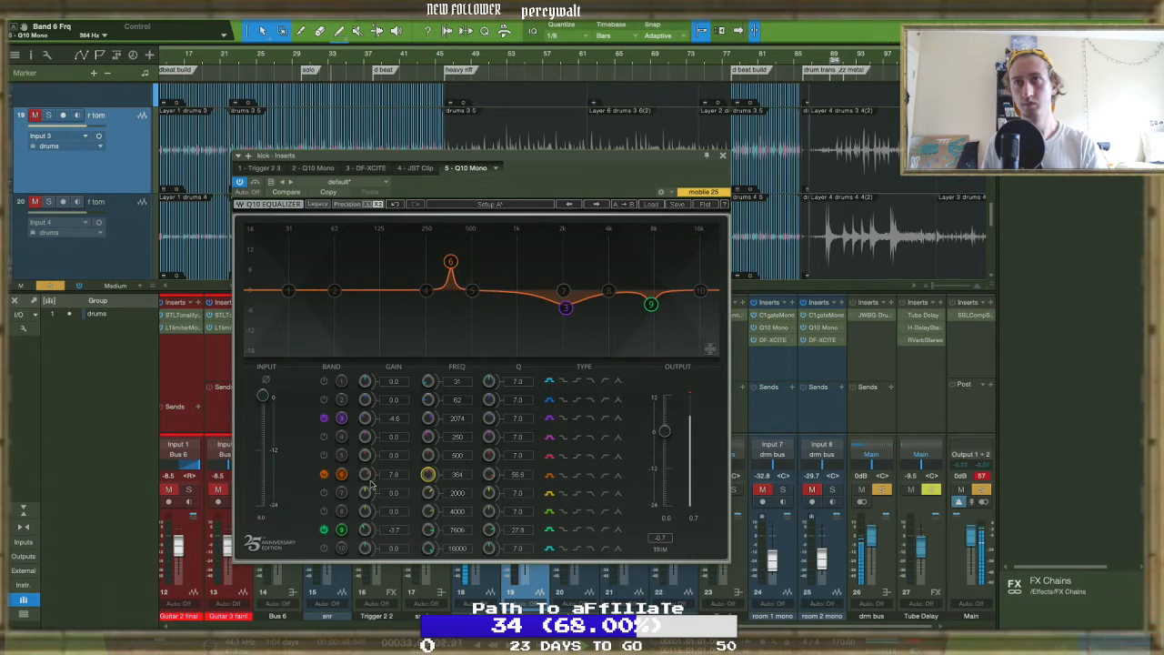
pyautogui.moveTo(365, 474); pyautogui.dragTo(365, 494)
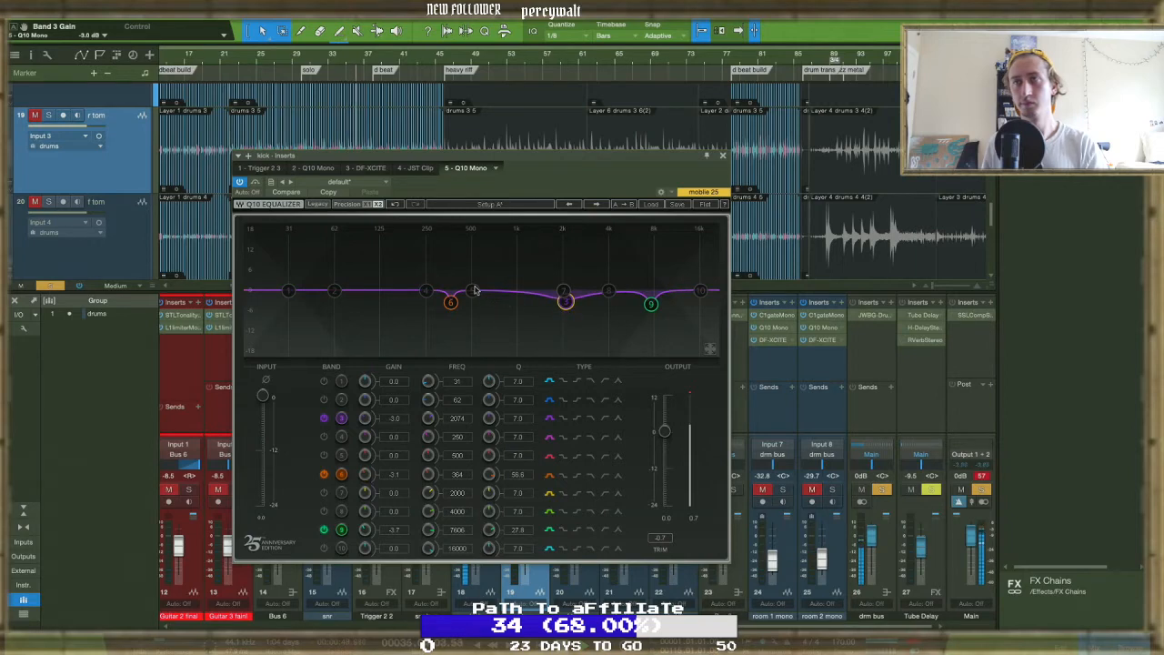
# Sweep band 3 with a boost and set it to a -4.4 dB cut at 2538 Hz with Q 18.1
pyautogui.moveTo(566, 300); pyautogui.dragTo(464, 265)
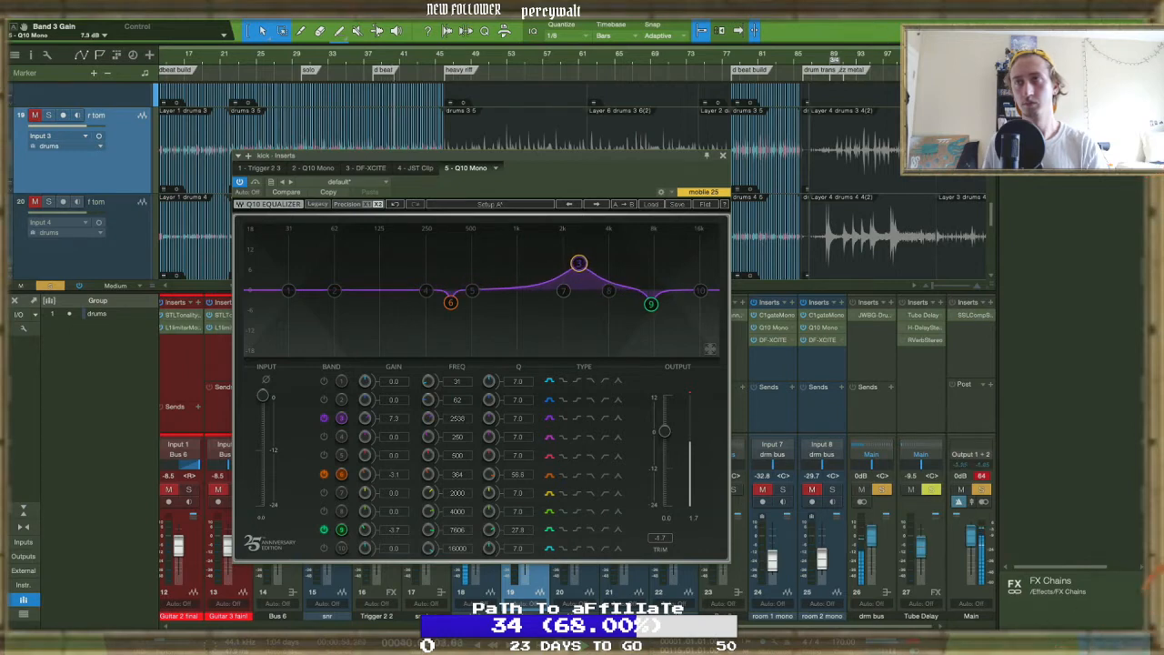
pyautogui.moveTo(576, 263)
pyautogui.mouseDown()
pyautogui.moveTo(623, 263)
pyautogui.moveTo(575, 265)
pyautogui.mouseUp()
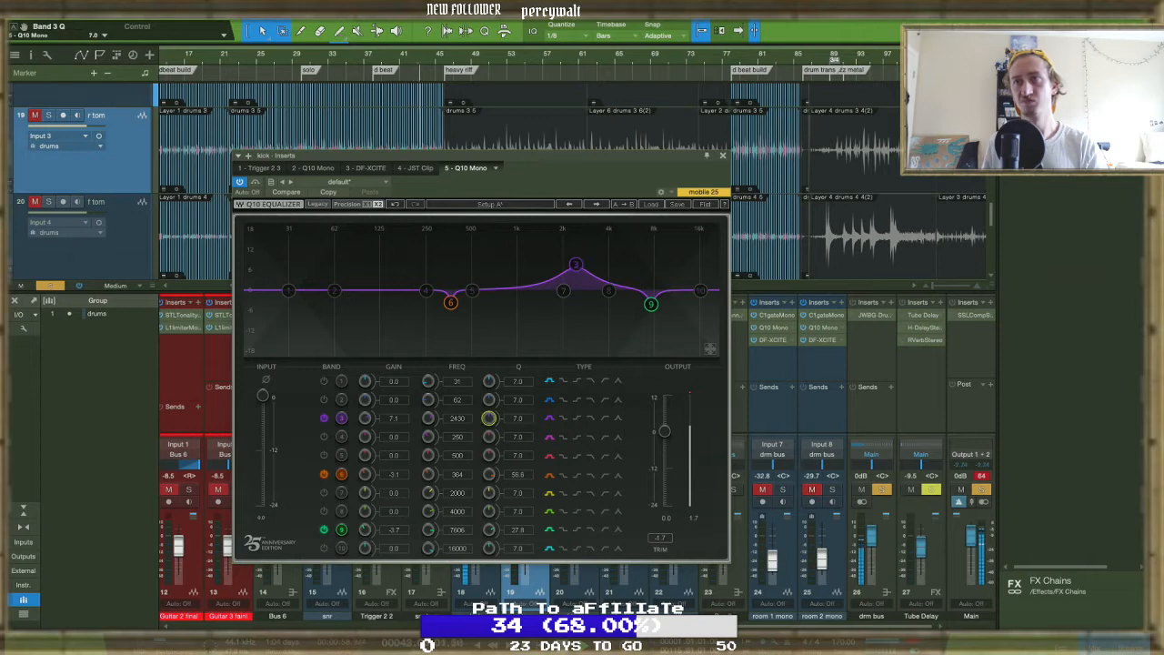
pyautogui.moveTo(489, 417); pyautogui.dragTo(491, 424)
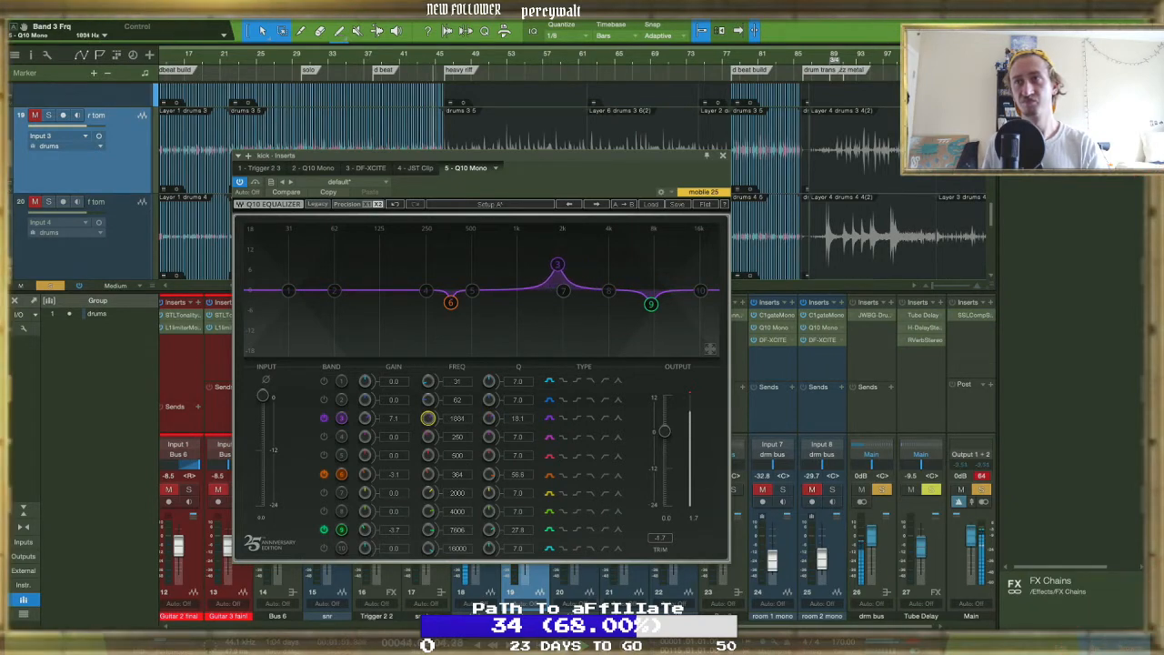
pyautogui.moveTo(427, 417); pyautogui.dragTo(427, 411)
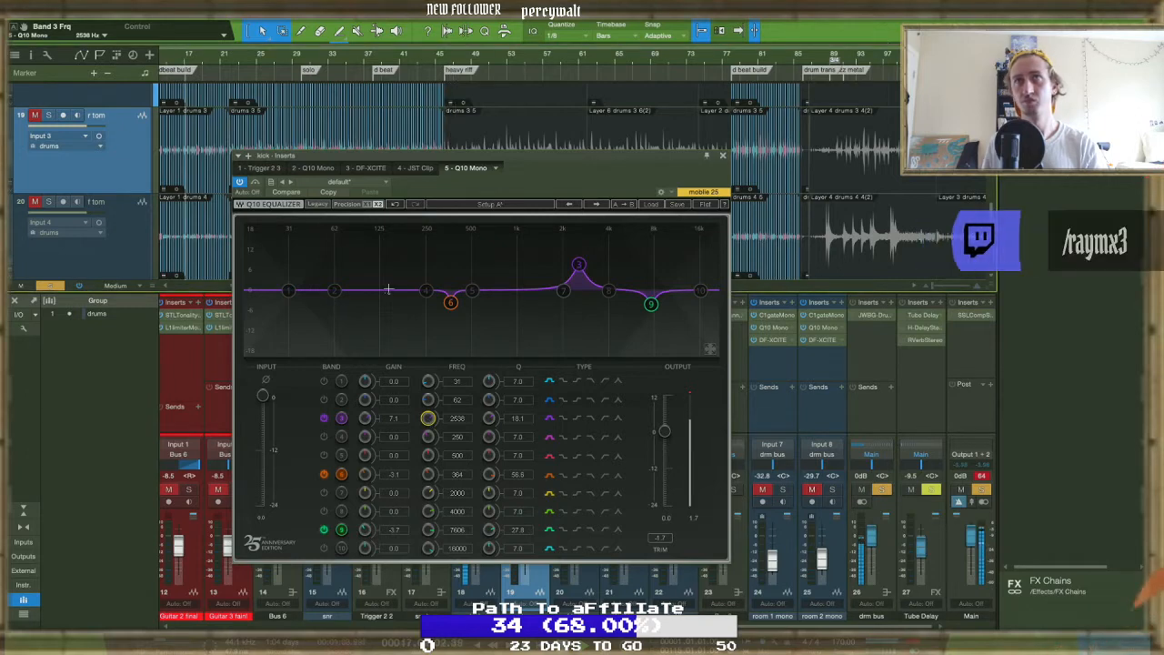
pyautogui.moveTo(365, 418); pyautogui.dragTo(364, 446)
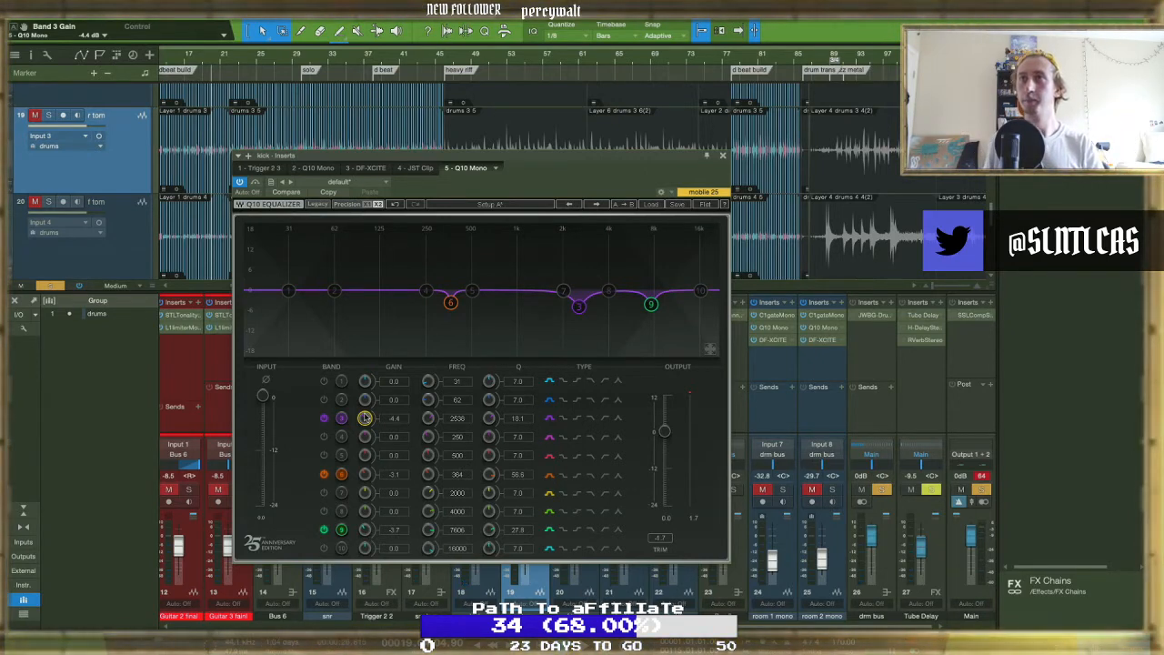
# Send the kick to a new Trigger 2 effect channel and set its detail to 25, sensitivity to 58 and retrigger to 4 ms
pyautogui.click(721, 156)
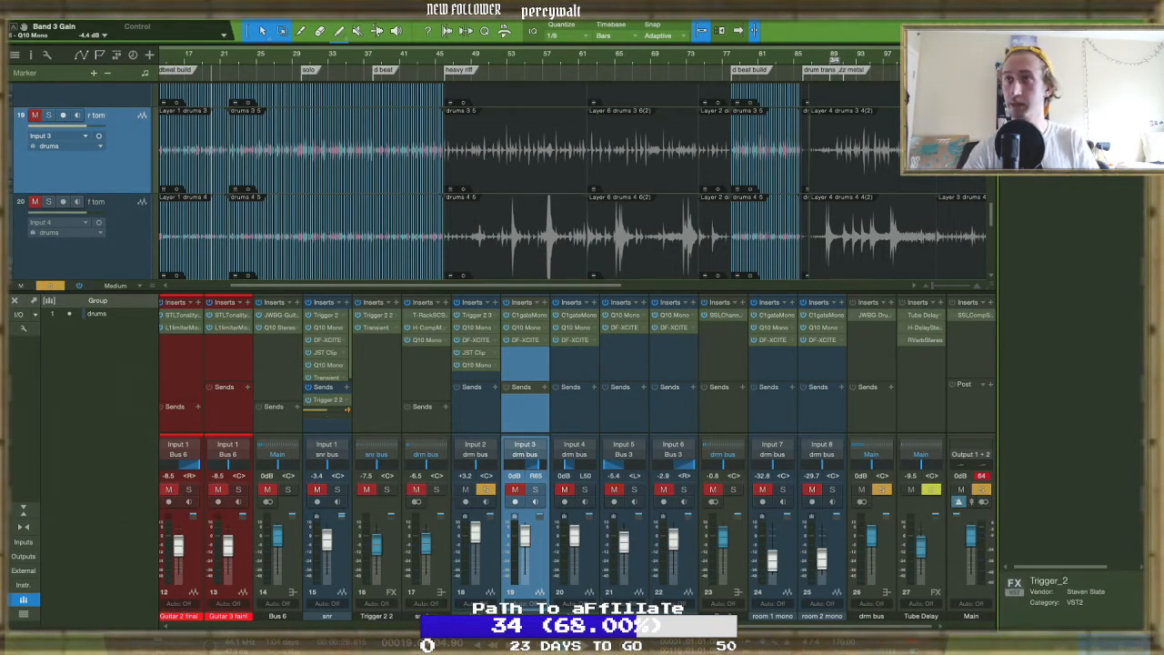
pyautogui.moveTo(586, 411); pyautogui.dragTo(480, 423)
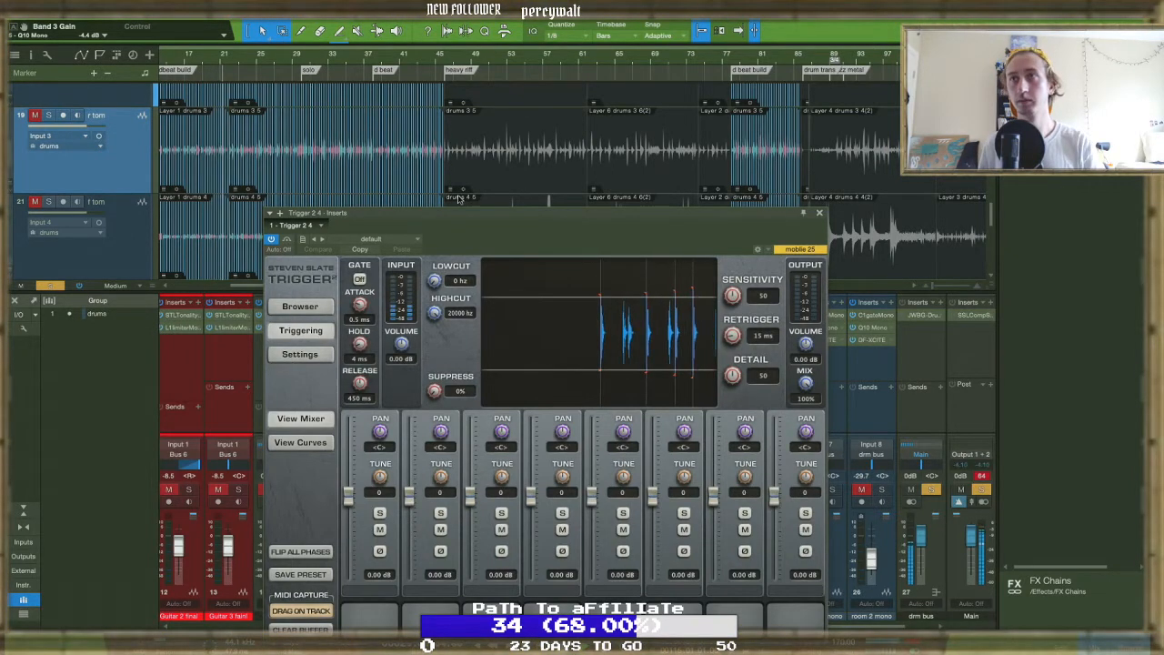
pyautogui.moveTo(457, 241); pyautogui.dragTo(376, 118)
pyautogui.moveTo(651, 254); pyautogui.dragTo(645, 296)
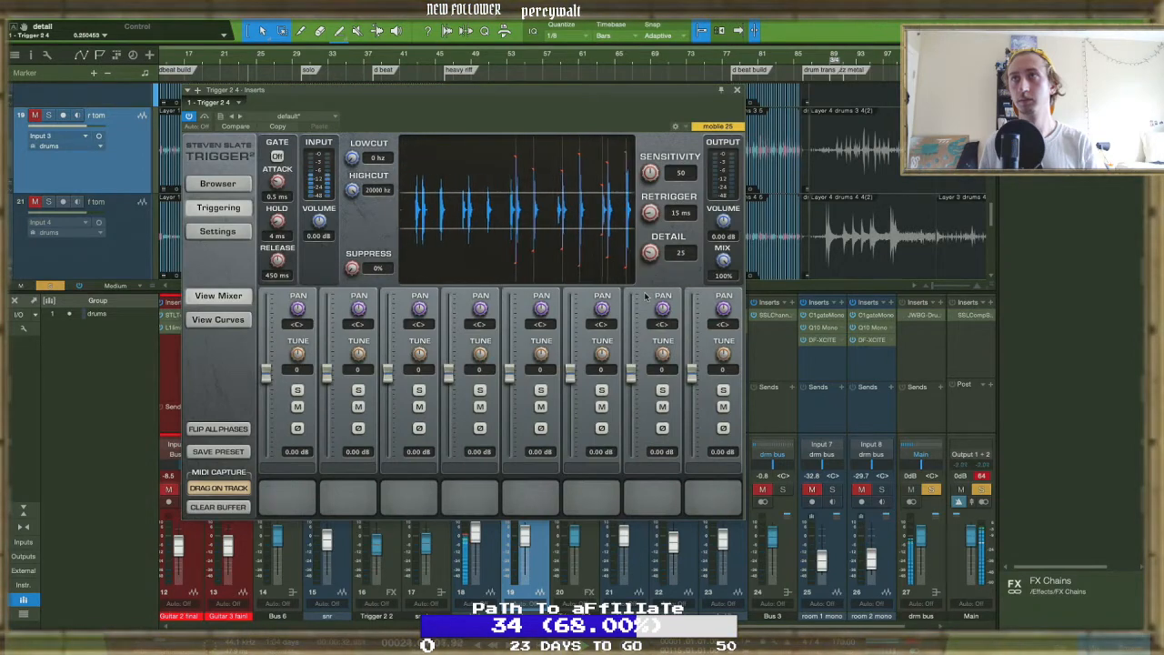
pyautogui.moveTo(649, 175); pyautogui.dragTo(651, 222)
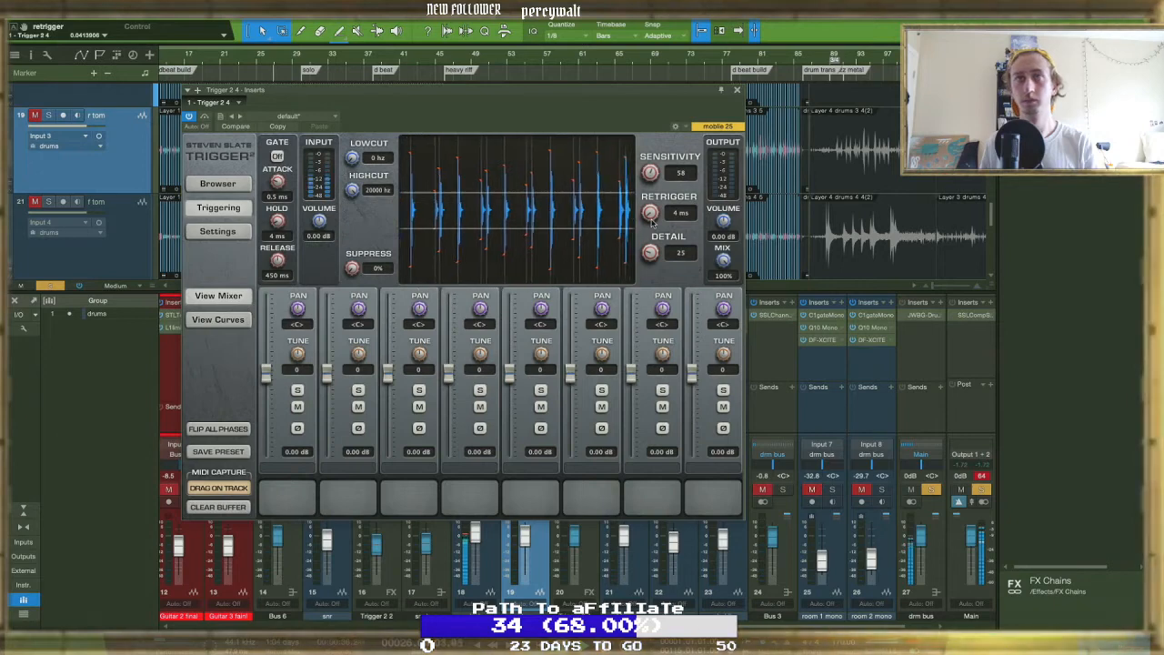
# Browse the Trigger2 User samples and audition Lust Kick, the Middle Farm Guru kicks and Lethal Kick
pyautogui.click(223, 187)
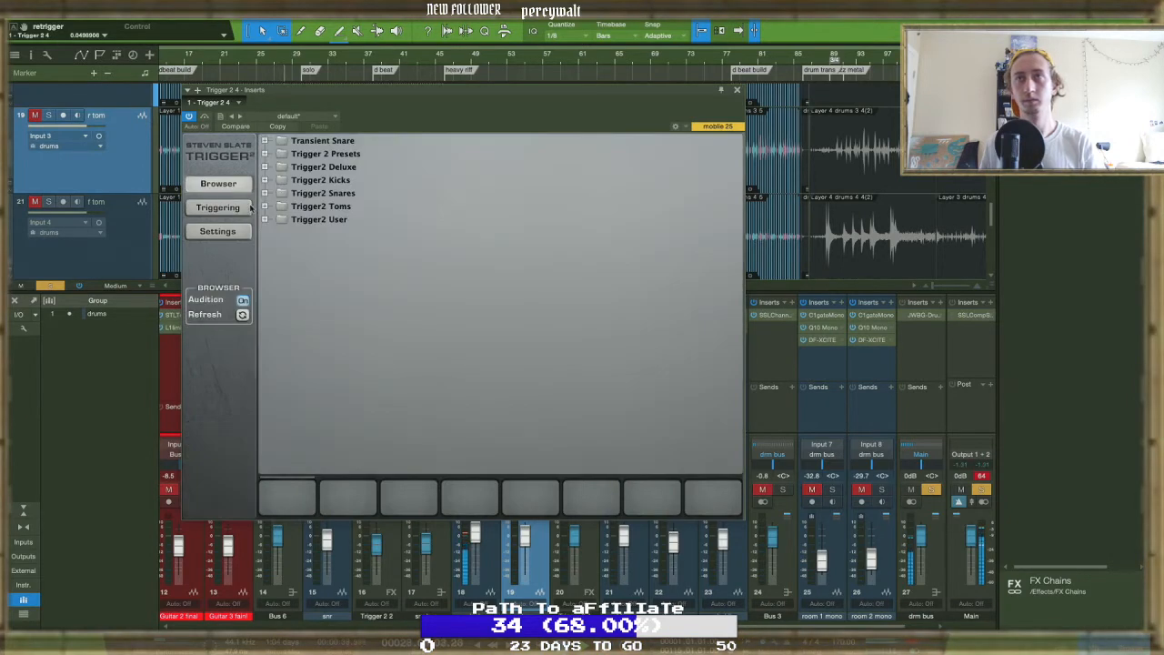
pyautogui.click(264, 219)
pyautogui.click(218, 207)
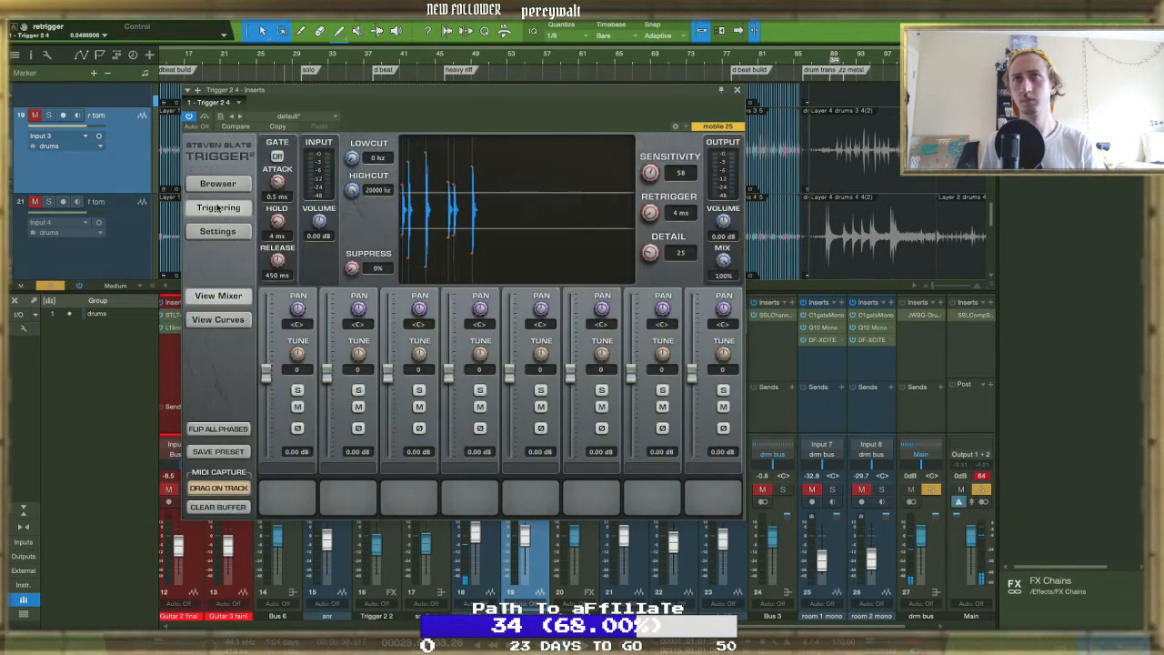
pyautogui.click(226, 184)
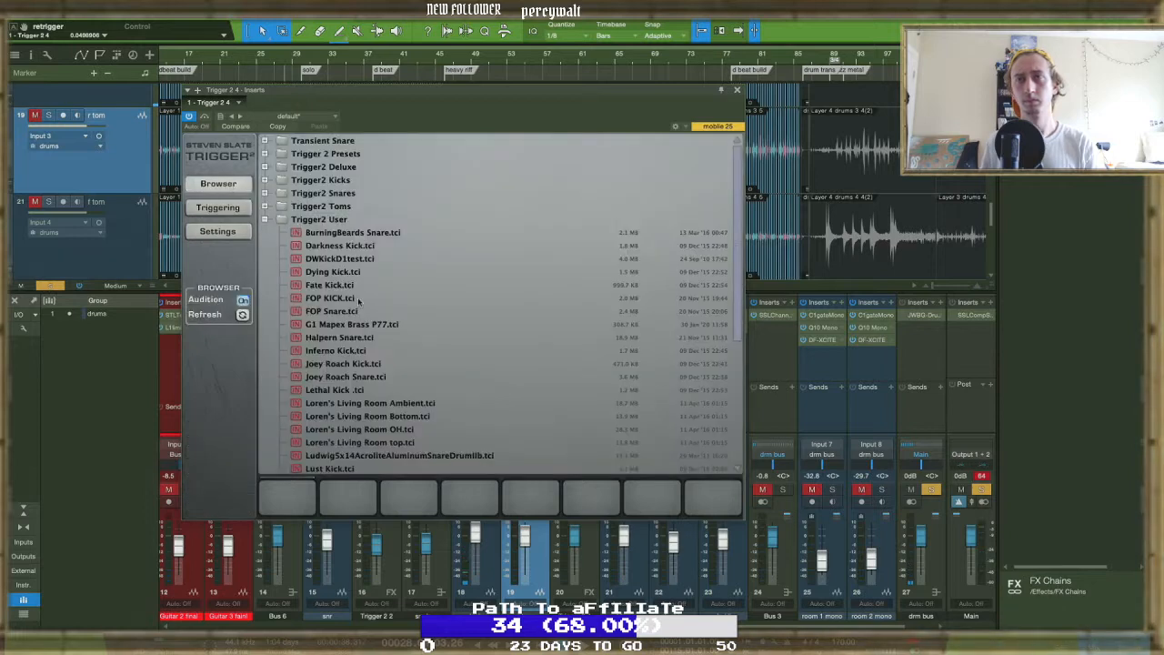
pyautogui.scroll(-5, 359, 302)
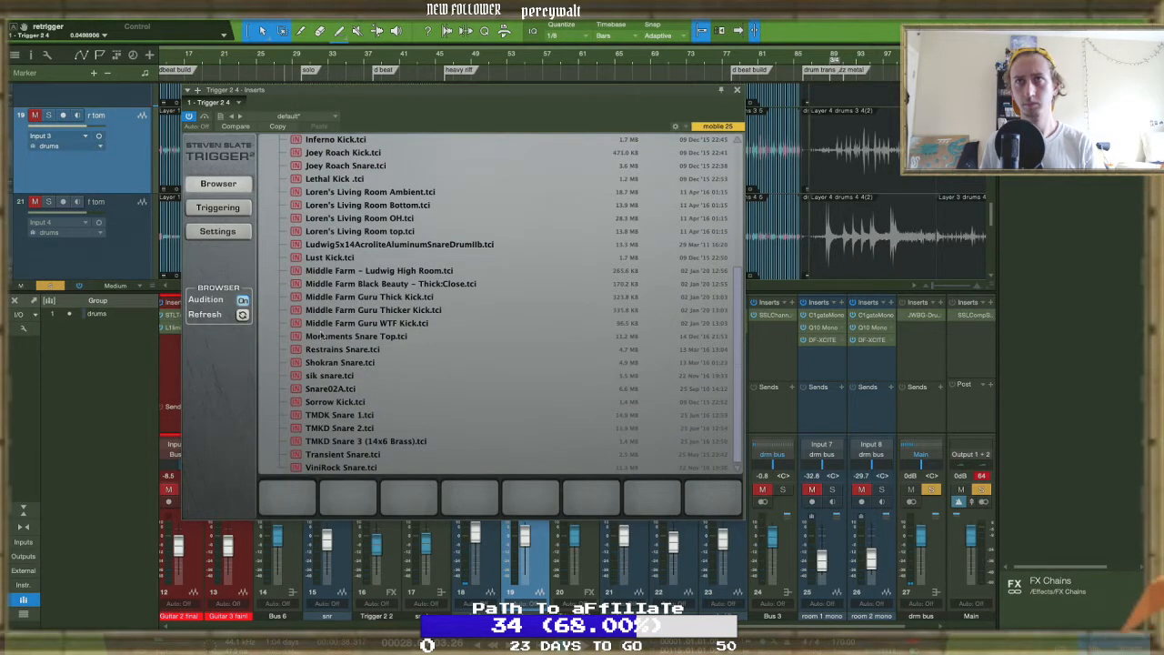
pyautogui.click(329, 259)
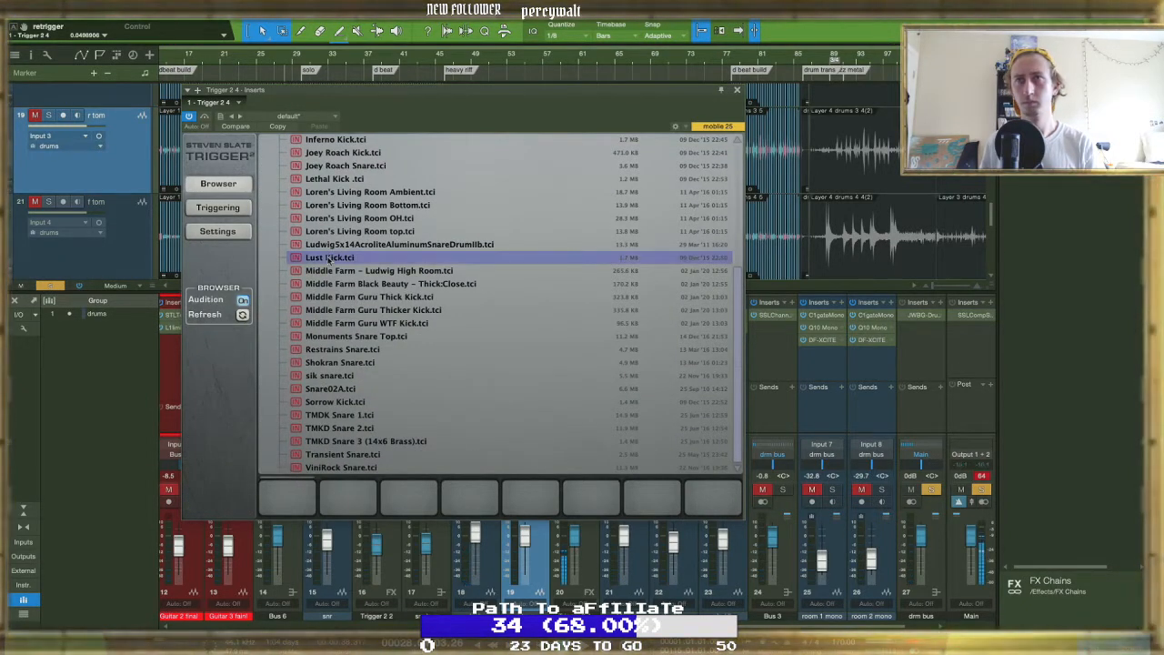
pyautogui.scroll(1, 329, 258)
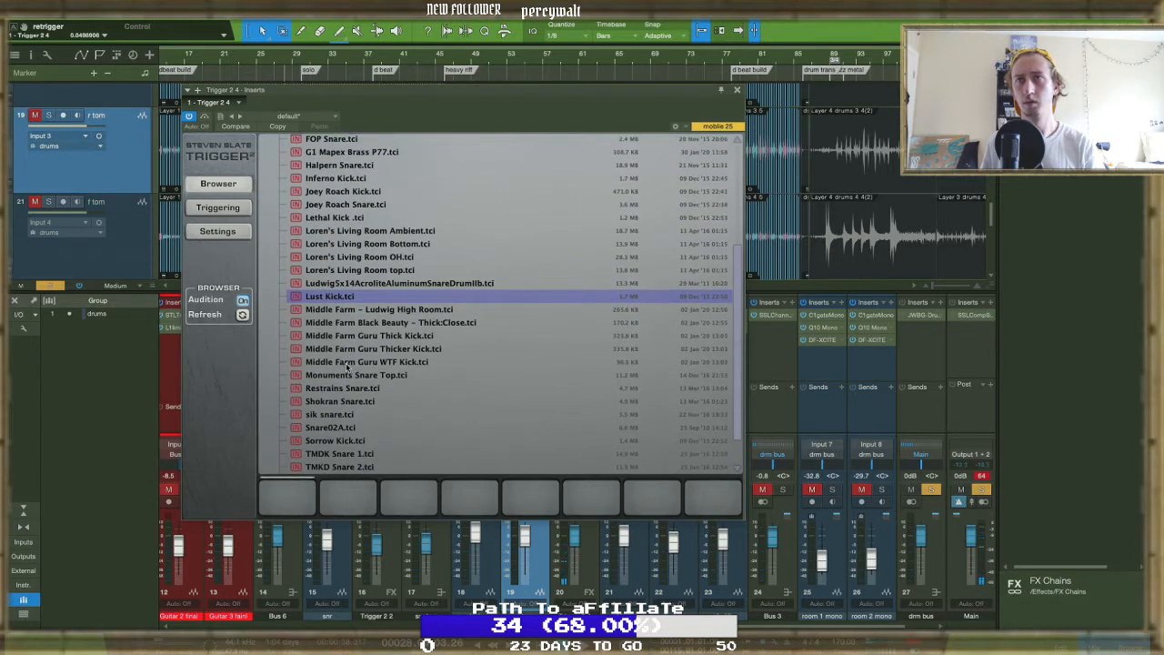
pyautogui.click(343, 362)
pyautogui.click(343, 349)
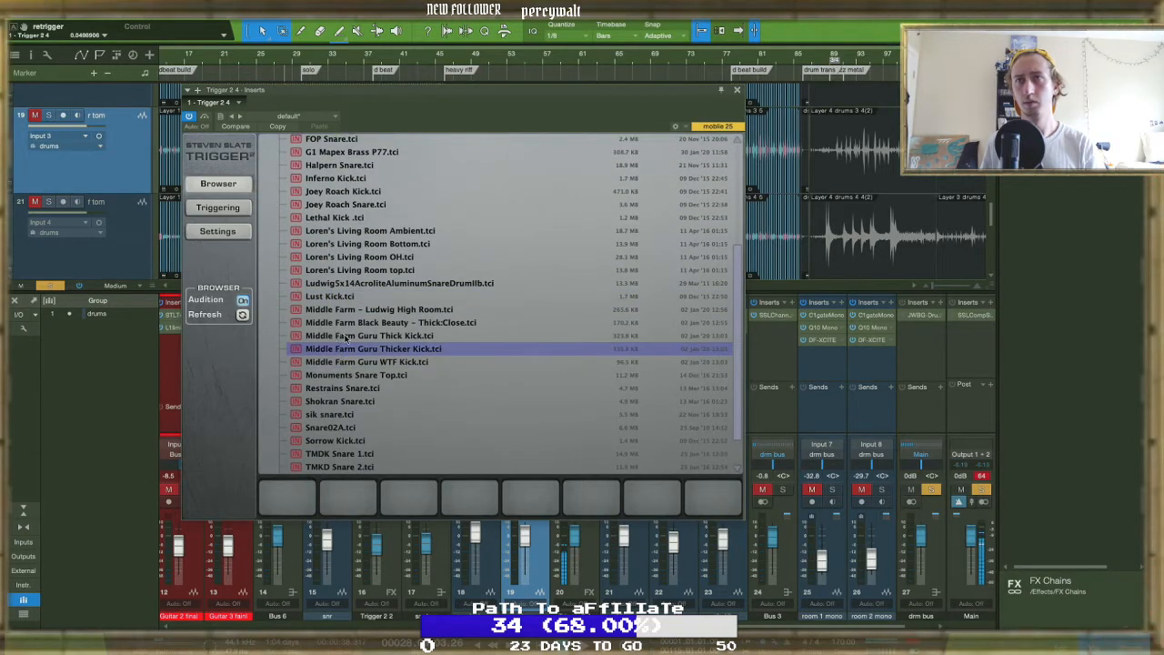
pyautogui.click(345, 335)
pyautogui.click(355, 349)
pyautogui.click(364, 362)
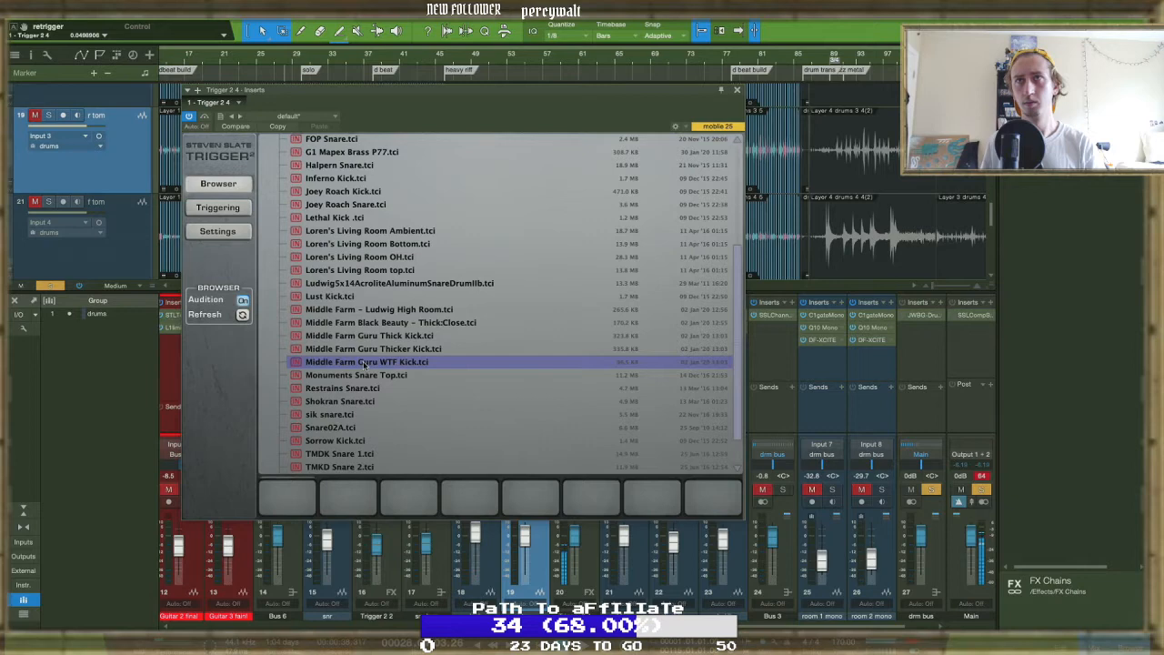
pyautogui.click(326, 220)
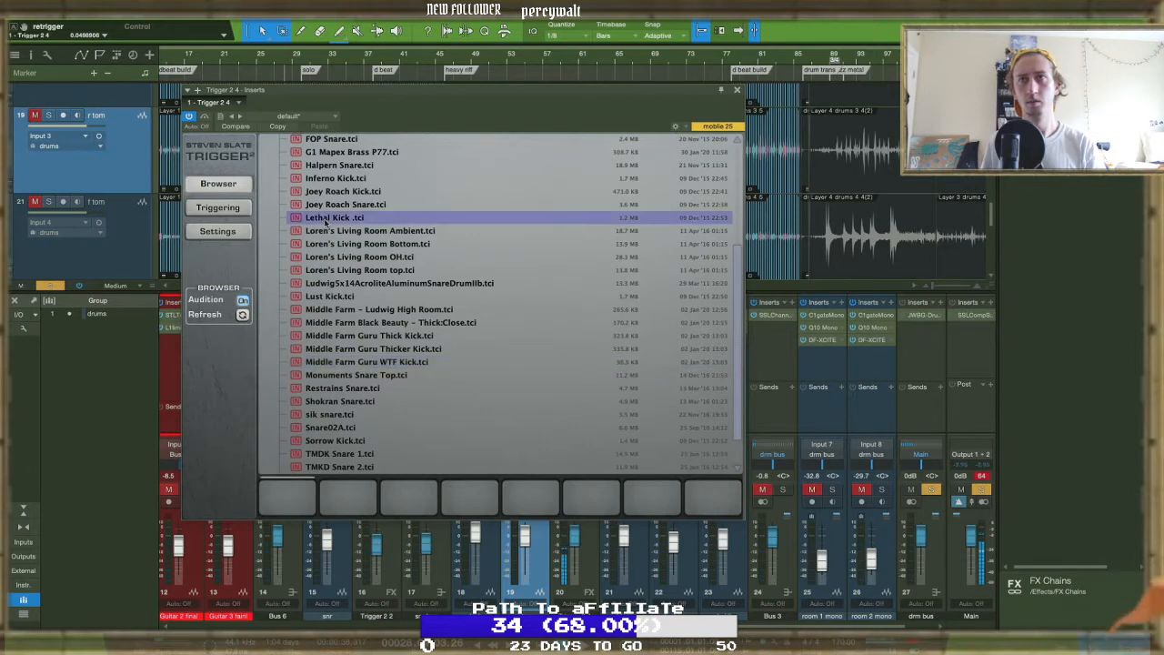
# Step through the user samples below Lethal Kick and load Lust Kick into the first sample slot
pyautogui.scroll(2, 328, 246)
pyautogui.scroll(3, 328, 255)
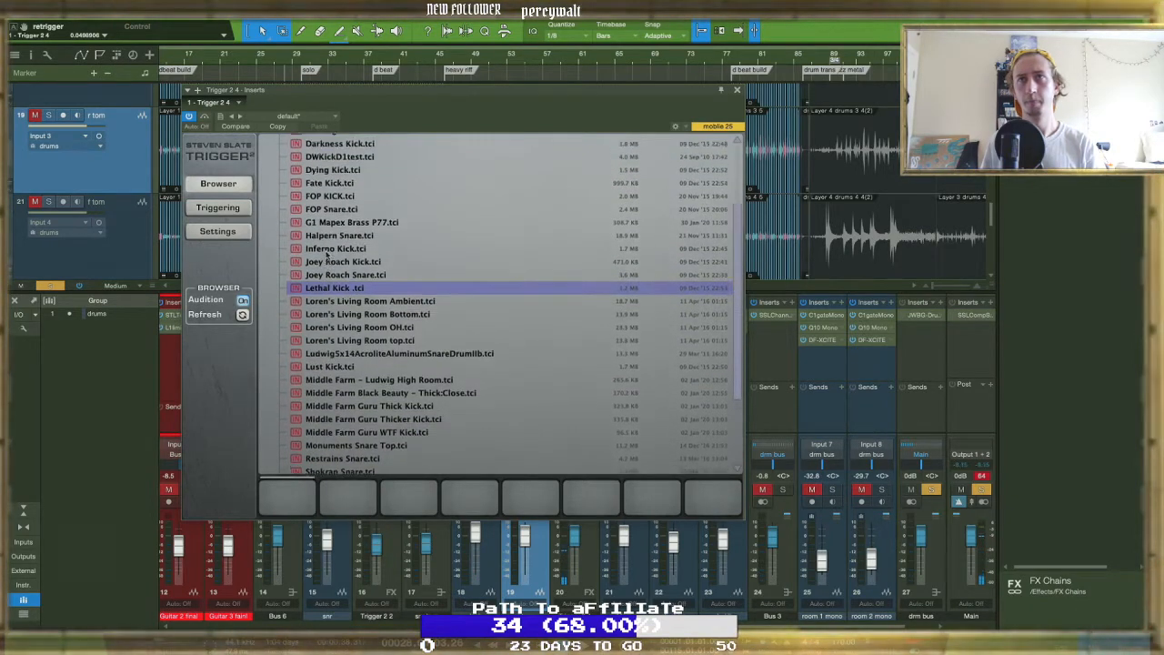
pyautogui.scroll(-1, 336, 341)
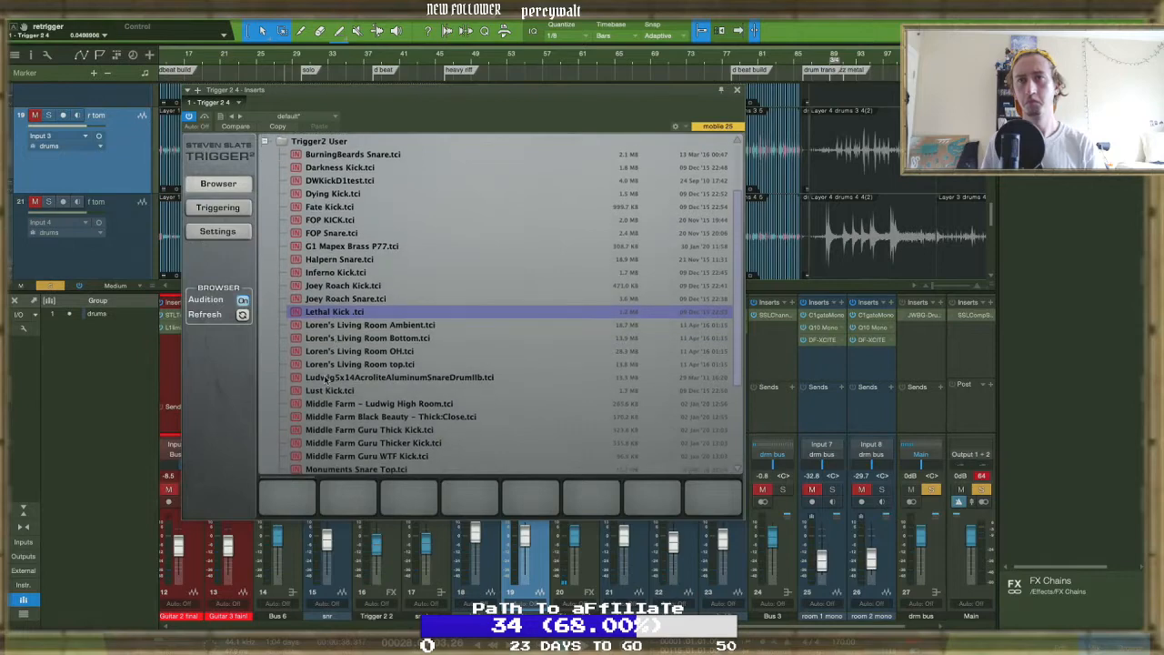
pyautogui.press('Down')
pyautogui.press('Down')
pyautogui.press('Down')
pyautogui.press('Down')
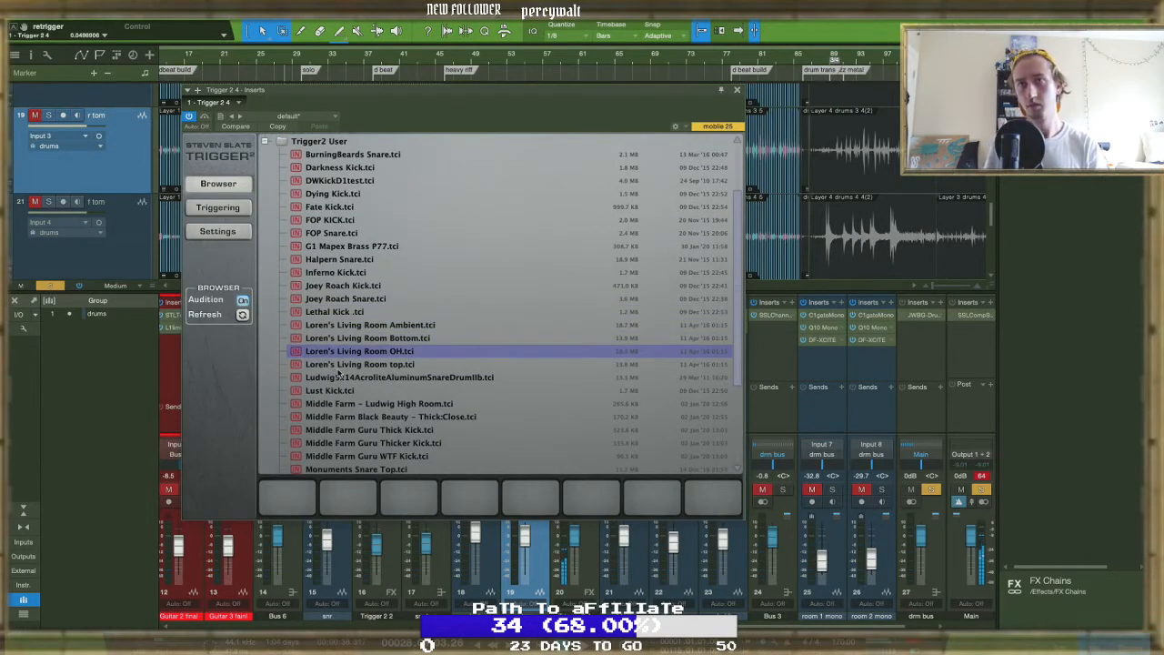
pyautogui.press('Down')
pyautogui.press('Down')
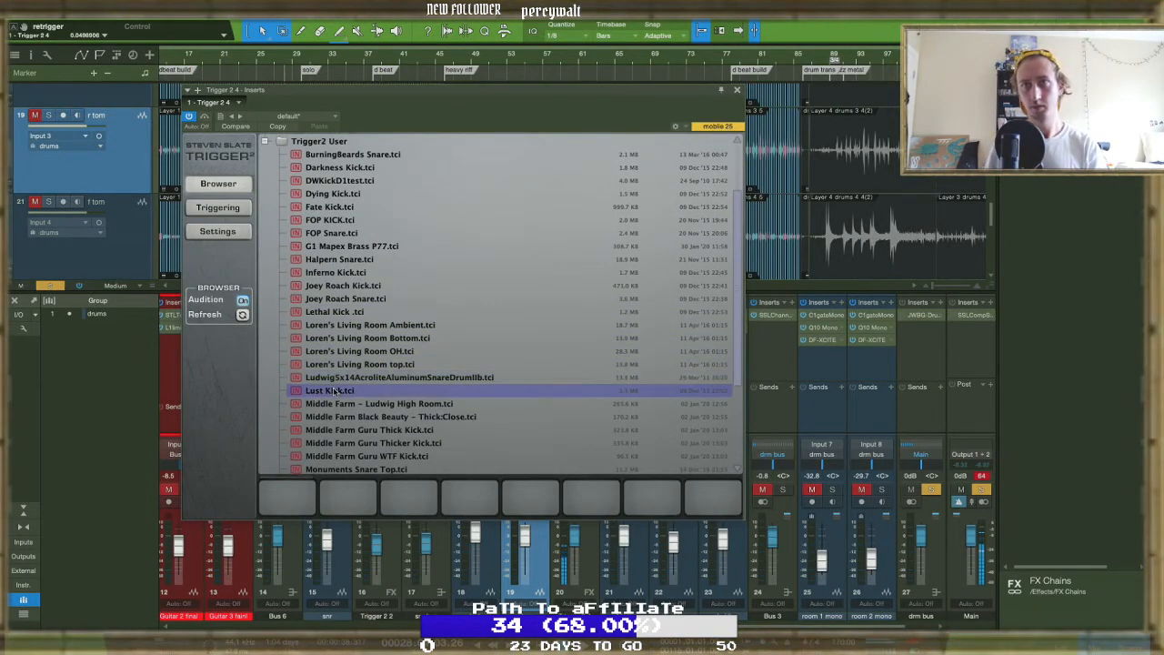
pyautogui.moveTo(334, 390); pyautogui.dragTo(297, 502)
# Load Middle Farm Guru Thicker Kick into the second sample slot
pyautogui.scroll(-5, 327, 425)
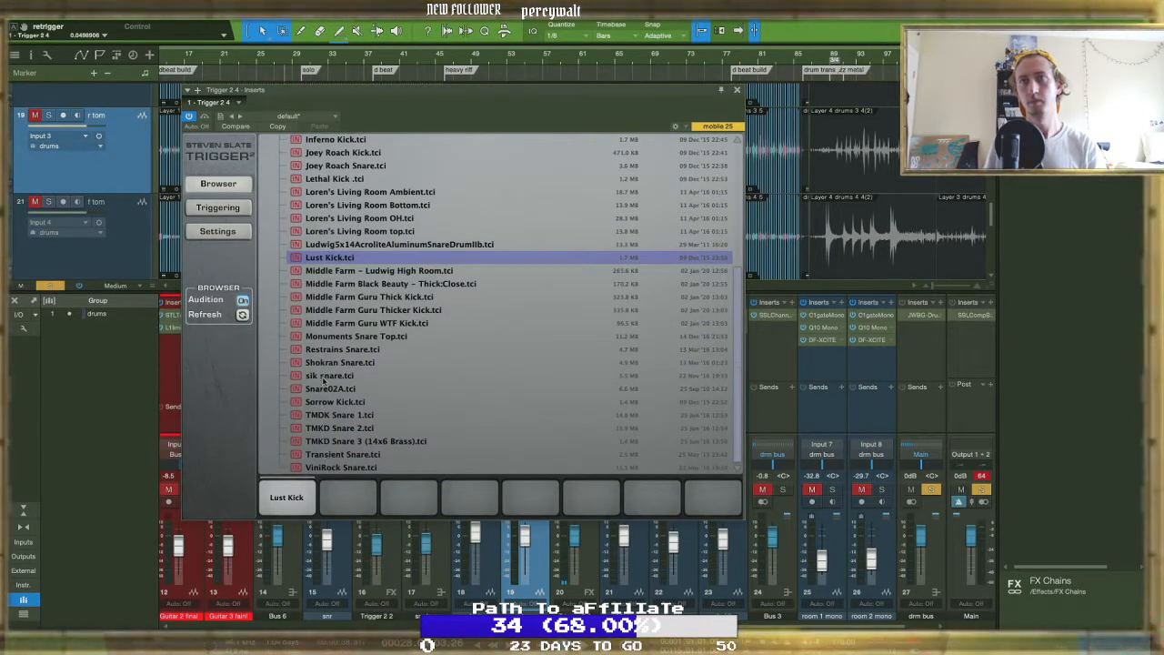
pyautogui.scroll(3, 349, 306)
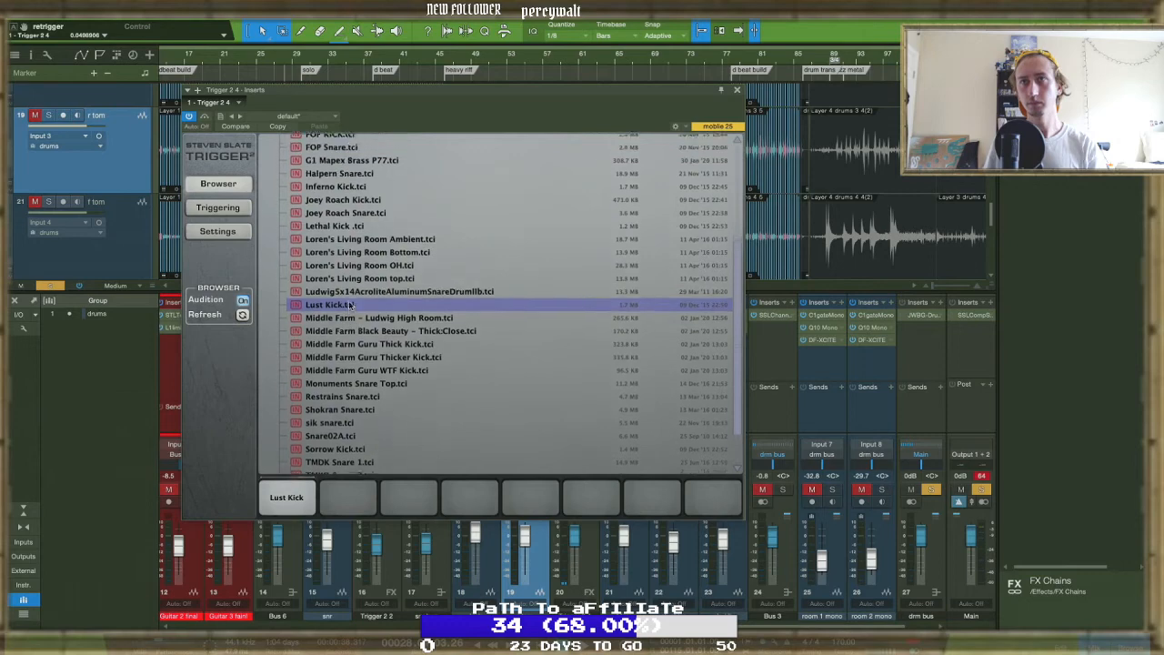
pyautogui.click(354, 362)
pyautogui.moveTo(354, 375); pyautogui.dragTo(351, 484)
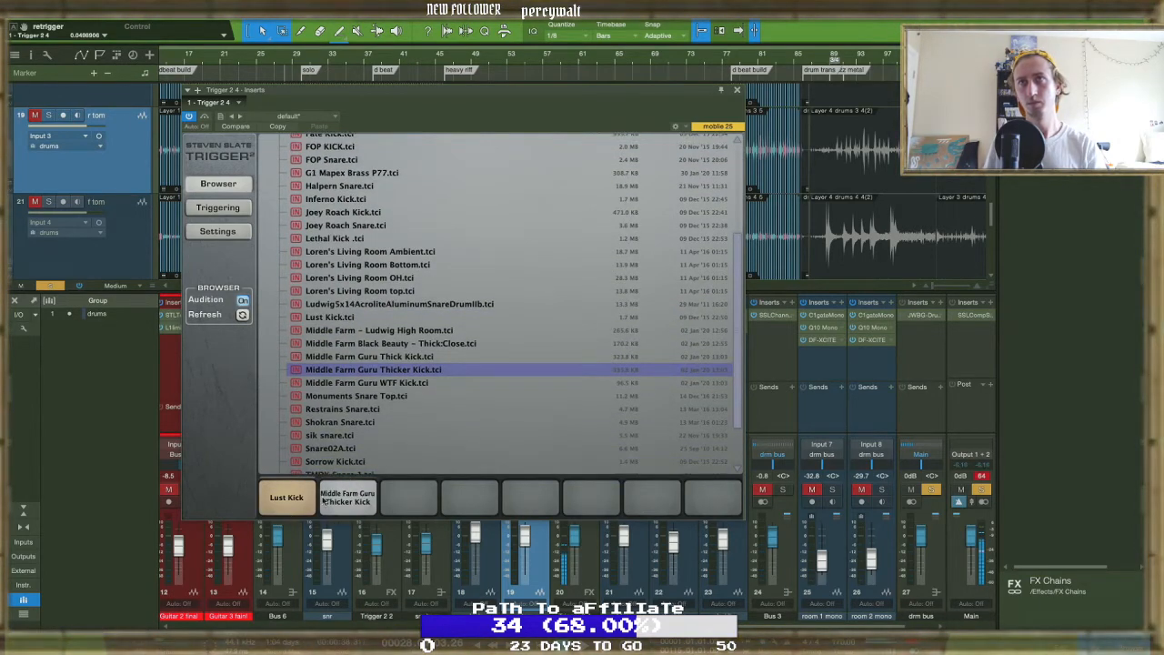
# Audition Inferno Kick and load it into the third sample slot
pyautogui.scroll(2, 327, 227)
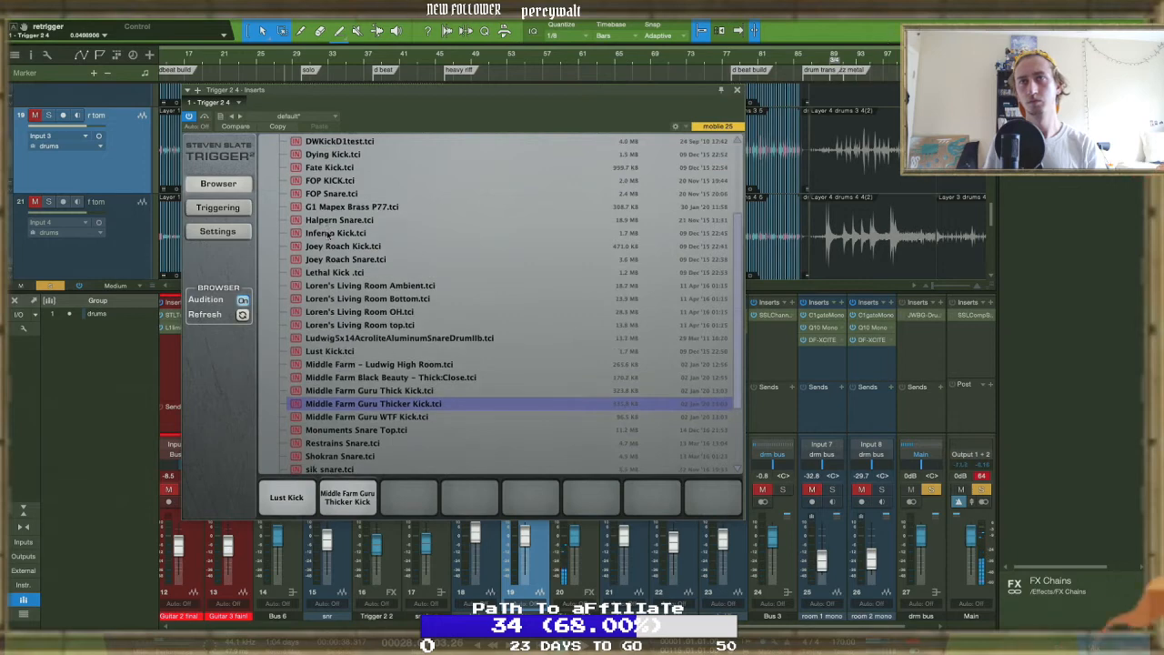
pyautogui.click(328, 234)
pyautogui.scroll(5, 329, 238)
pyautogui.moveTo(341, 298); pyautogui.dragTo(407, 497)
# Audition the remaining user kick samples, including Darkness Kick, DWKickD1test, Dying Kick, Fate Kick and FOP KICK
pyautogui.scroll(4, 333, 236)
pyautogui.click(333, 233)
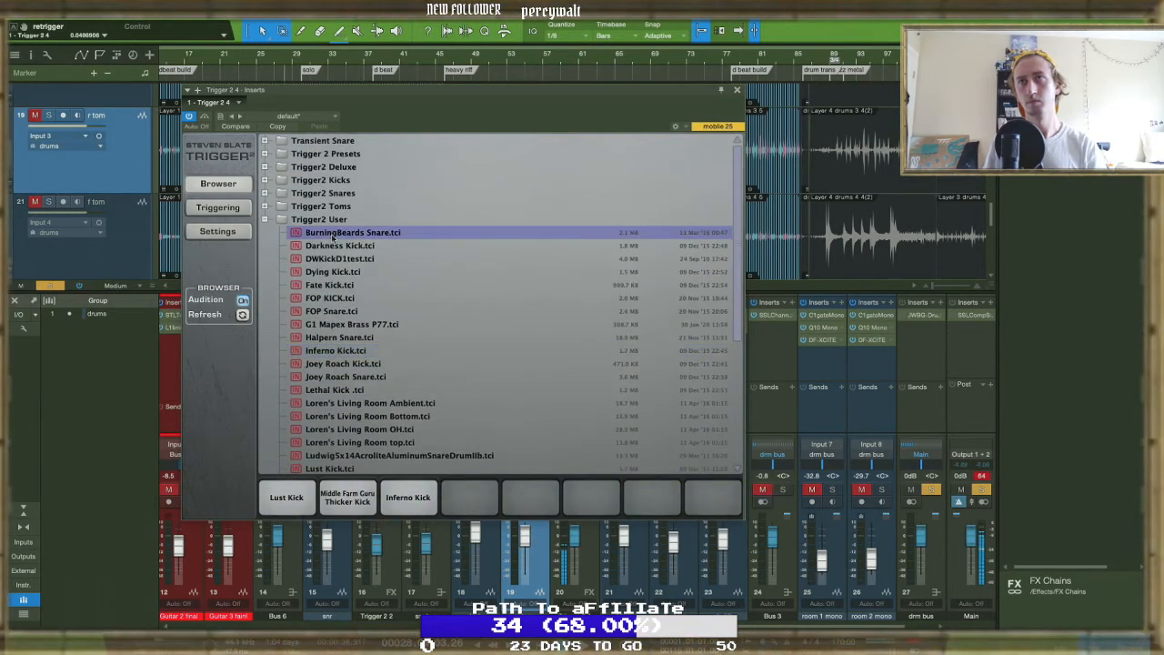
pyautogui.click(334, 246)
pyautogui.click(334, 259)
pyautogui.click(334, 271)
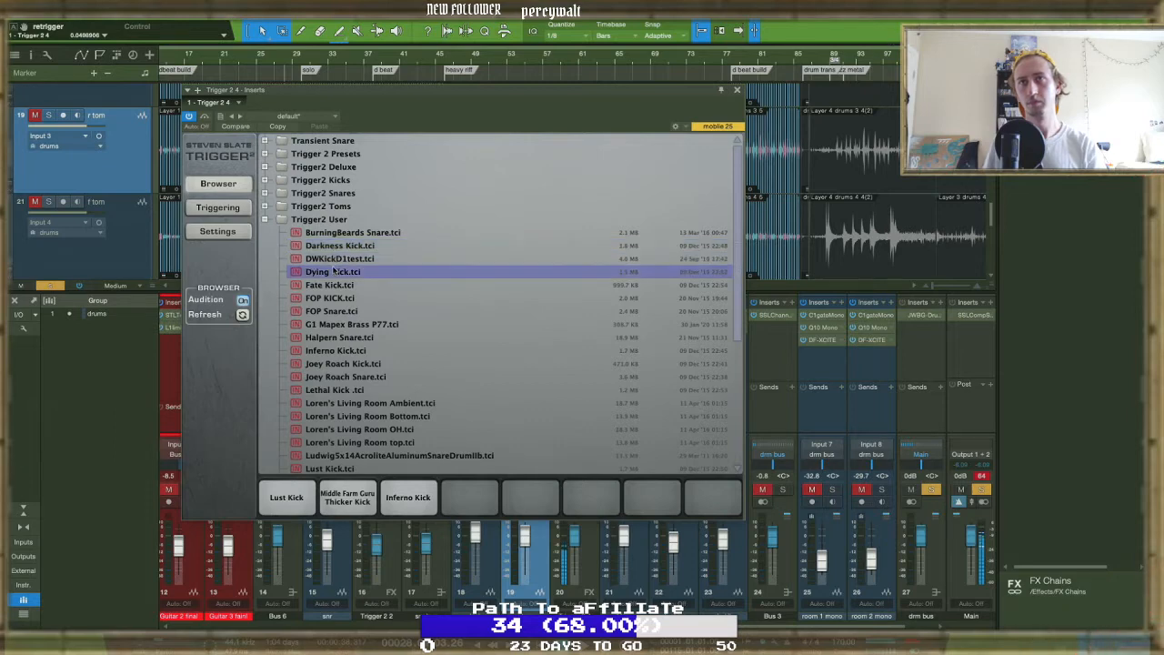
pyautogui.click(336, 285)
pyautogui.click(338, 298)
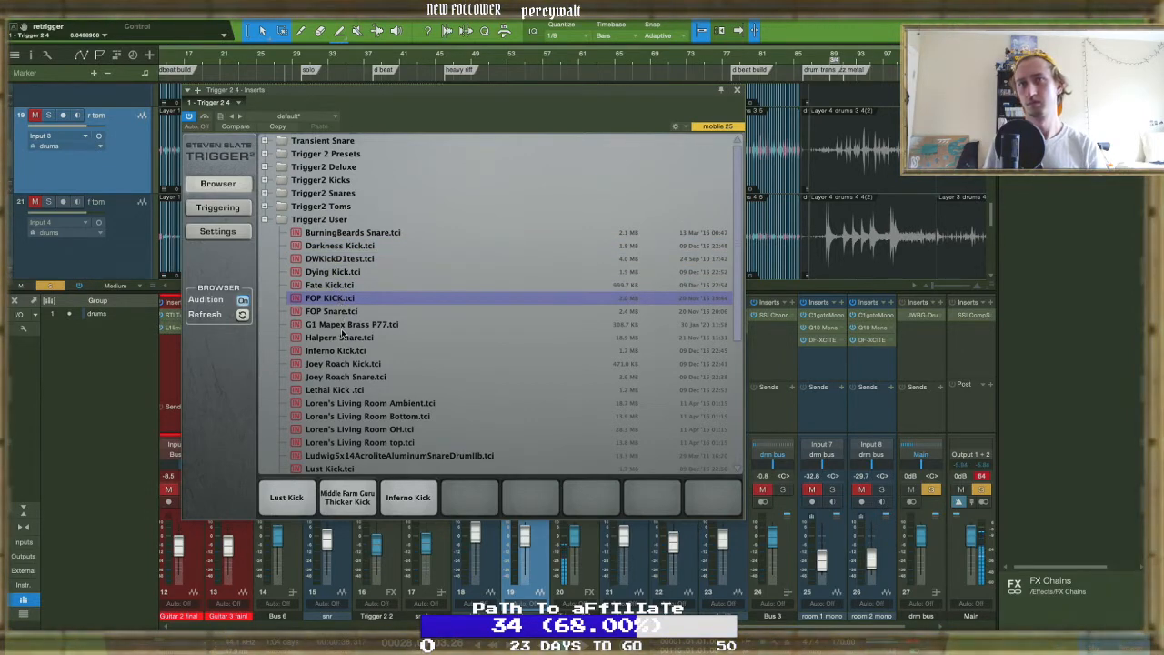
pyautogui.click(342, 337)
pyautogui.click(344, 350)
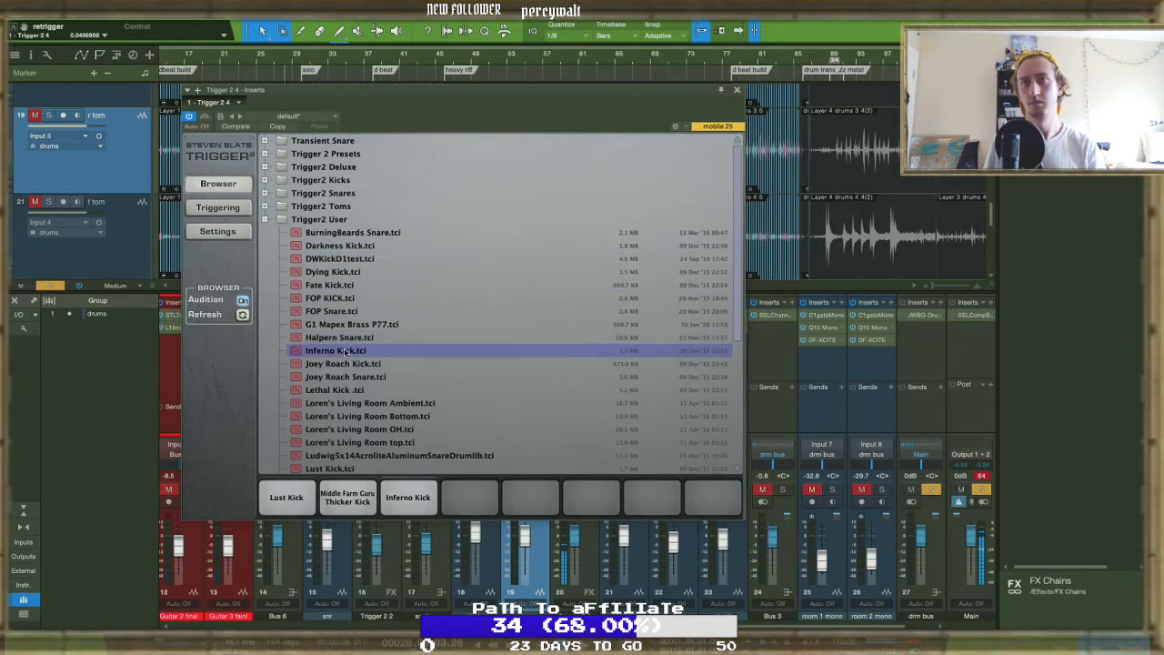
# Set the Inferno Kick sample's volume to -7.28 dB and move the plugin window clear of the kick's mixer channel
pyautogui.click(218, 208)
pyautogui.moveTo(387, 373); pyautogui.dragTo(388, 396)
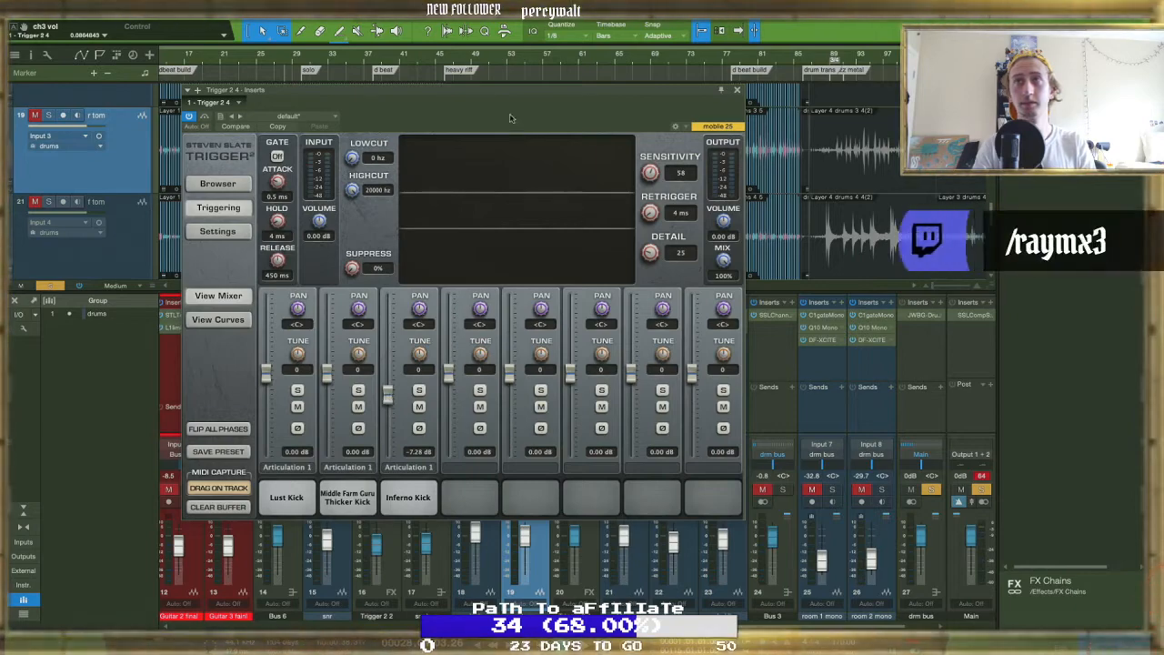
pyautogui.moveTo(511, 114); pyautogui.dragTo(528, 223)
pyautogui.moveTo(439, 202); pyautogui.dragTo(797, 182)
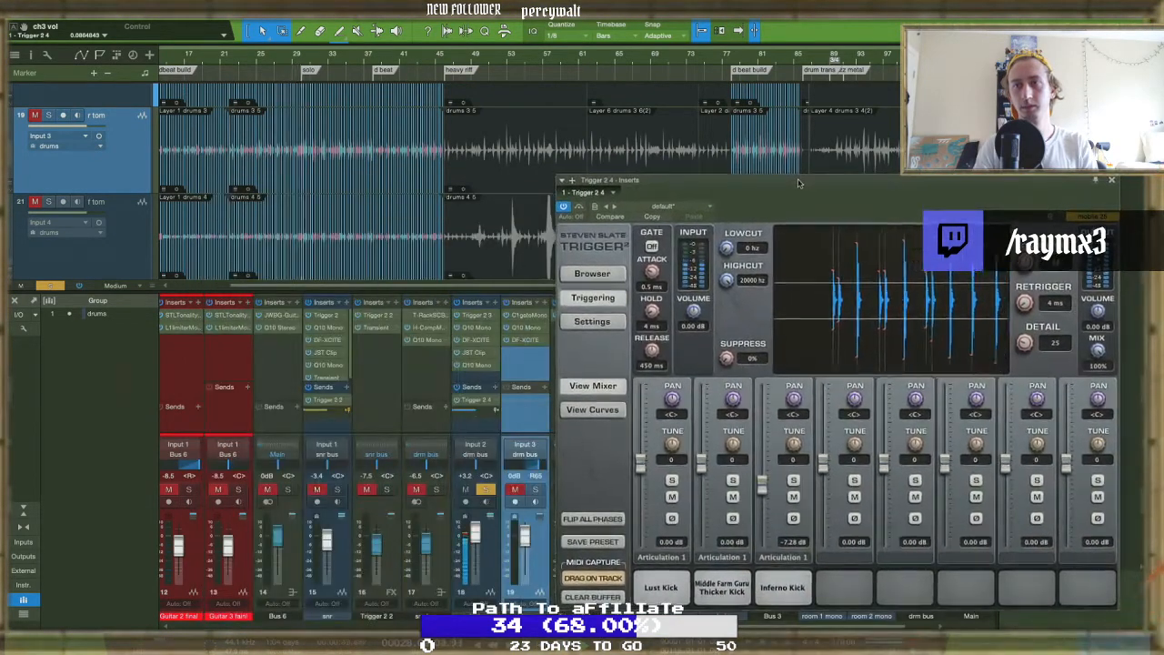
pyautogui.moveTo(798, 180); pyautogui.dragTo(796, 181)
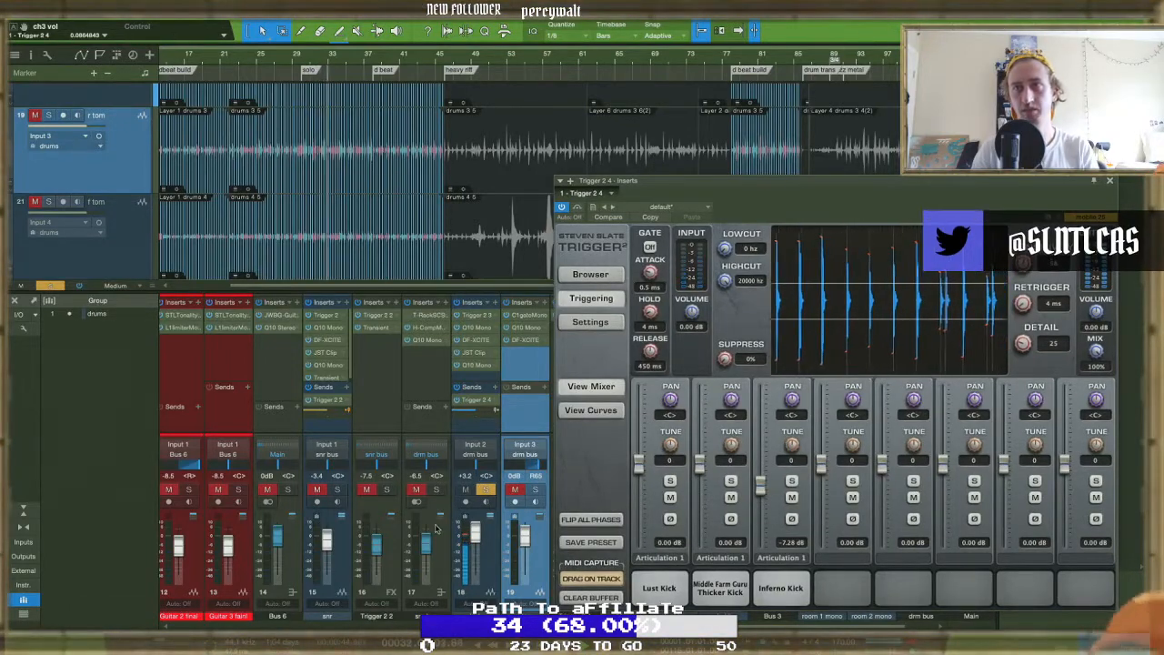
# Rename the kick's Trigger effect channel to "kick sample" and the snare's to "snr sample"
pyautogui.hscroll(1, 454, 537)
pyautogui.moveTo(525, 615); pyautogui.dragTo(476, 616)
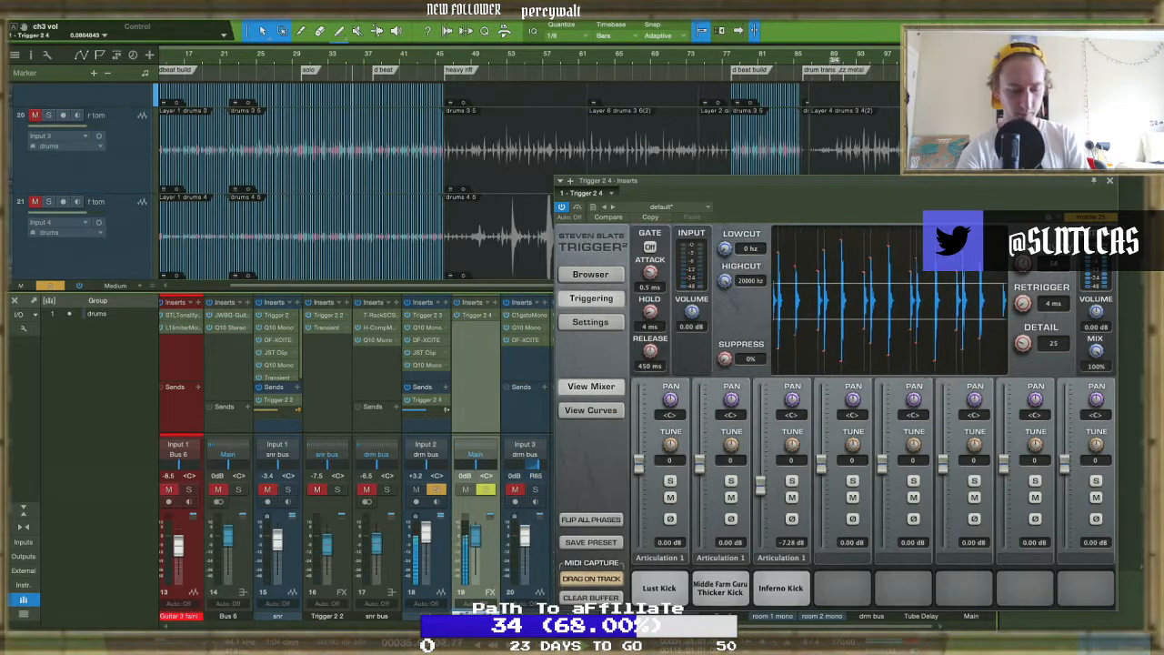
pyautogui.write('kick sample')
pyautogui.press('Return')
pyautogui.click(316, 616)
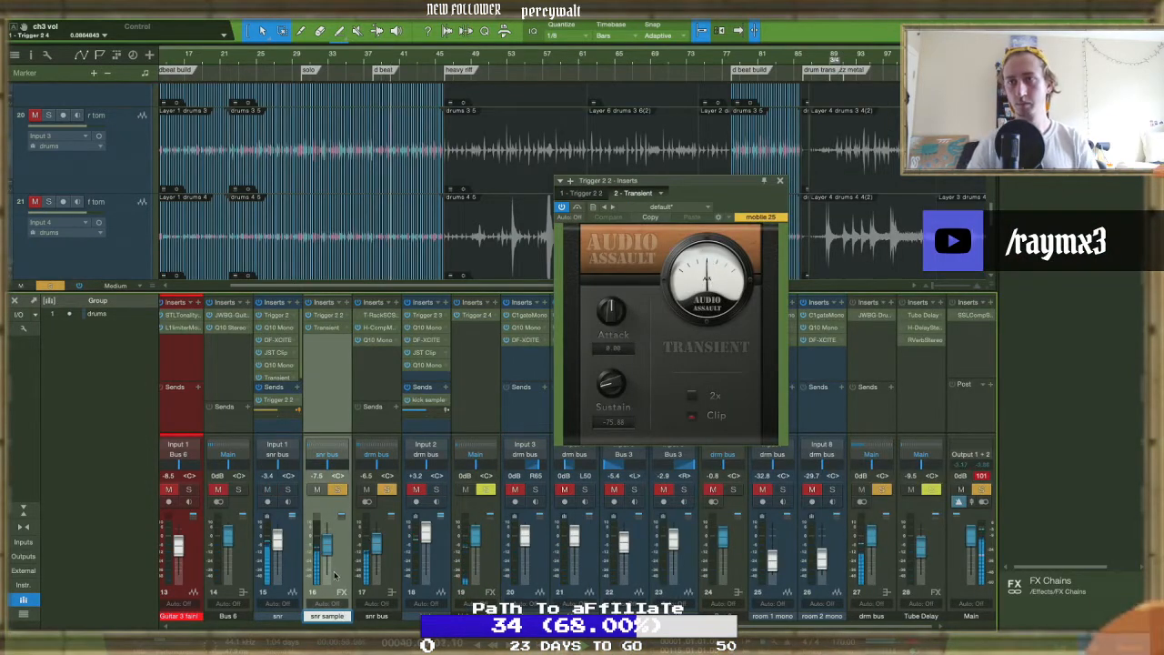
# In the kick sample Trigger, invert the phase of Middle Farm Guru Thicker Kick and Inferno Kick, and set Thicker Kick's volume to -10.03 dB
pyautogui.click(487, 579)
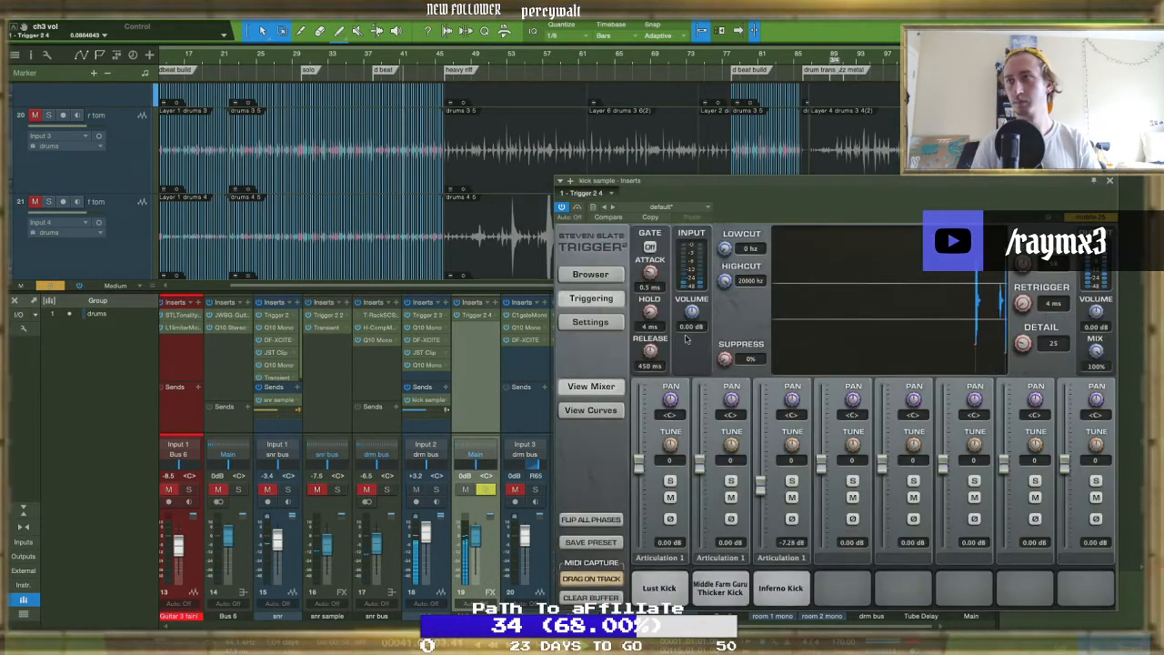
pyautogui.click(793, 498)
pyautogui.click(731, 497)
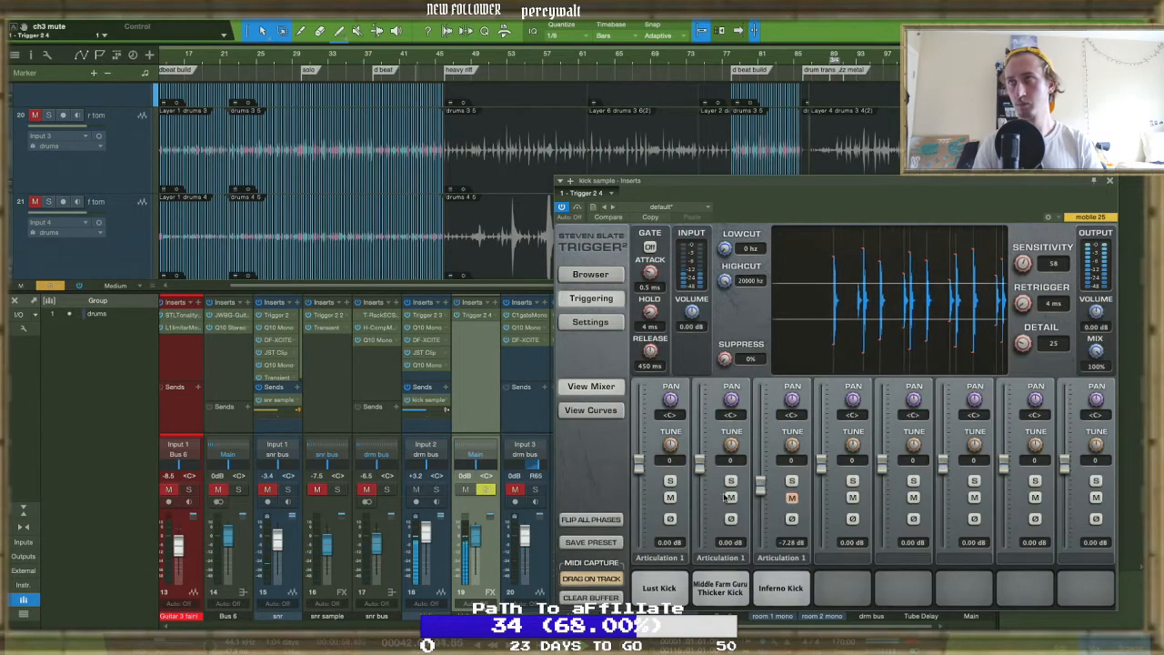
pyautogui.moveTo(682, 180); pyautogui.dragTo(419, 139)
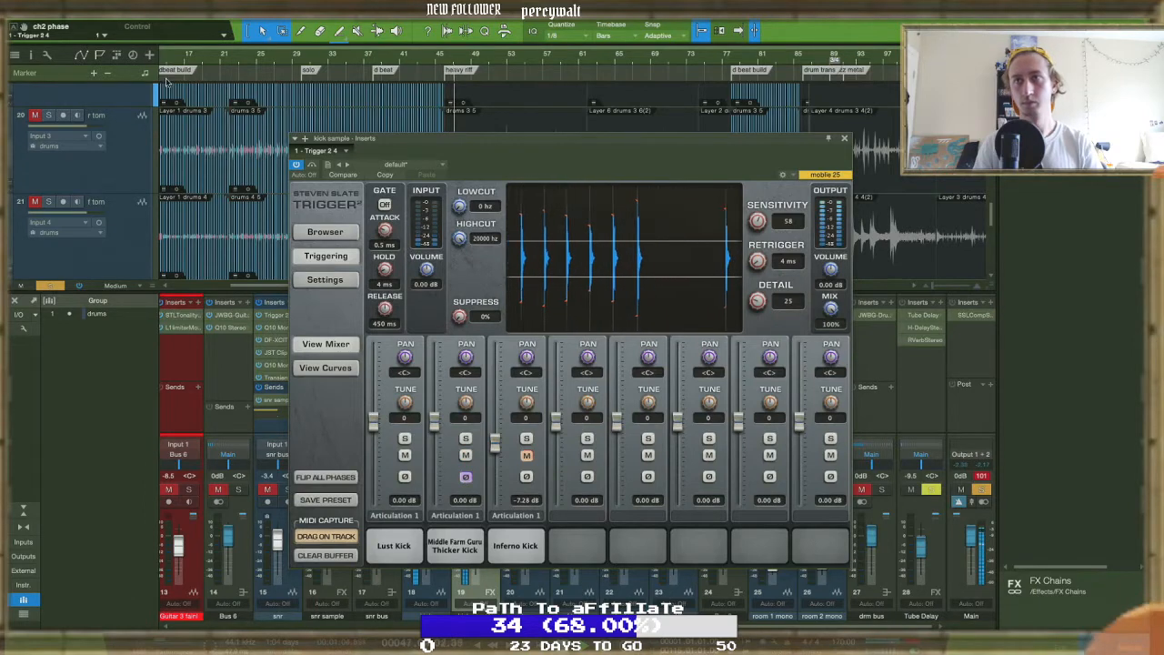
pyautogui.click(464, 476)
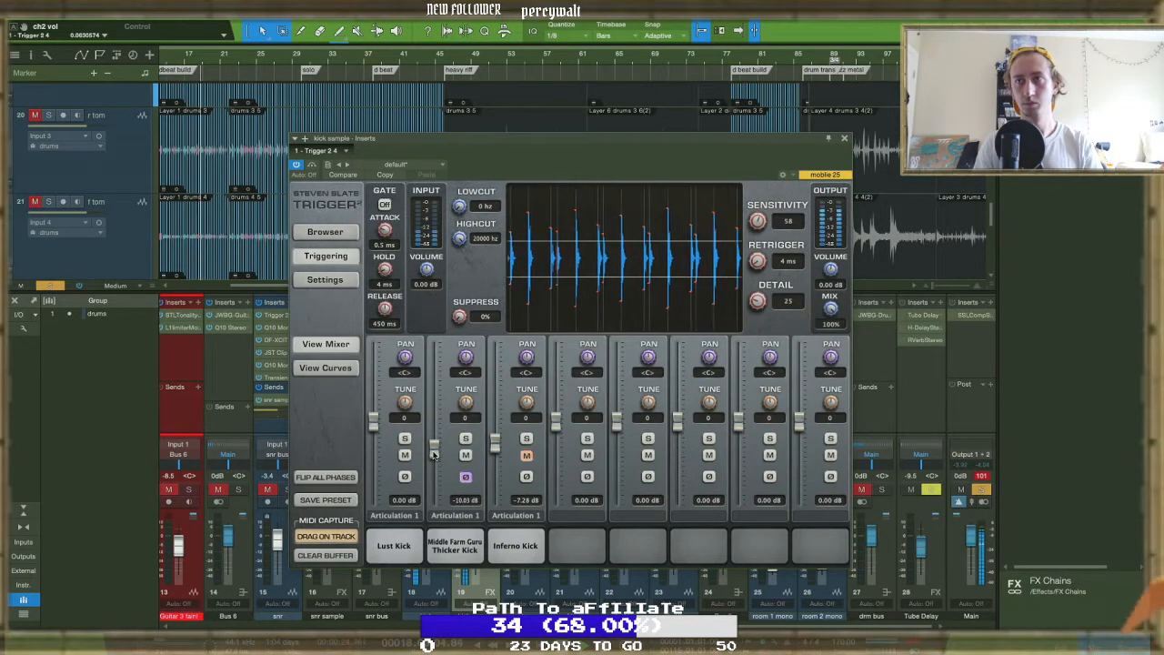
pyautogui.click(525, 476)
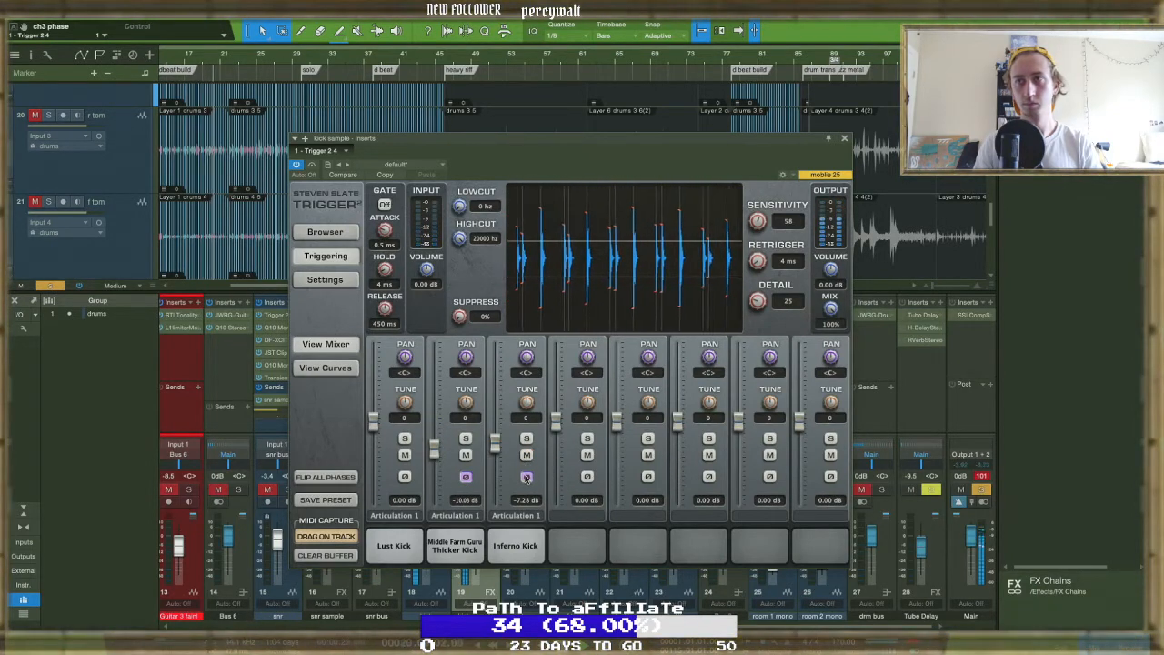
# Set Inferno Kick's volume to -0.07 dB, return its phase to normal, and listen from around bar 21
pyautogui.moveTo(496, 418); pyautogui.dragTo(498, 423)
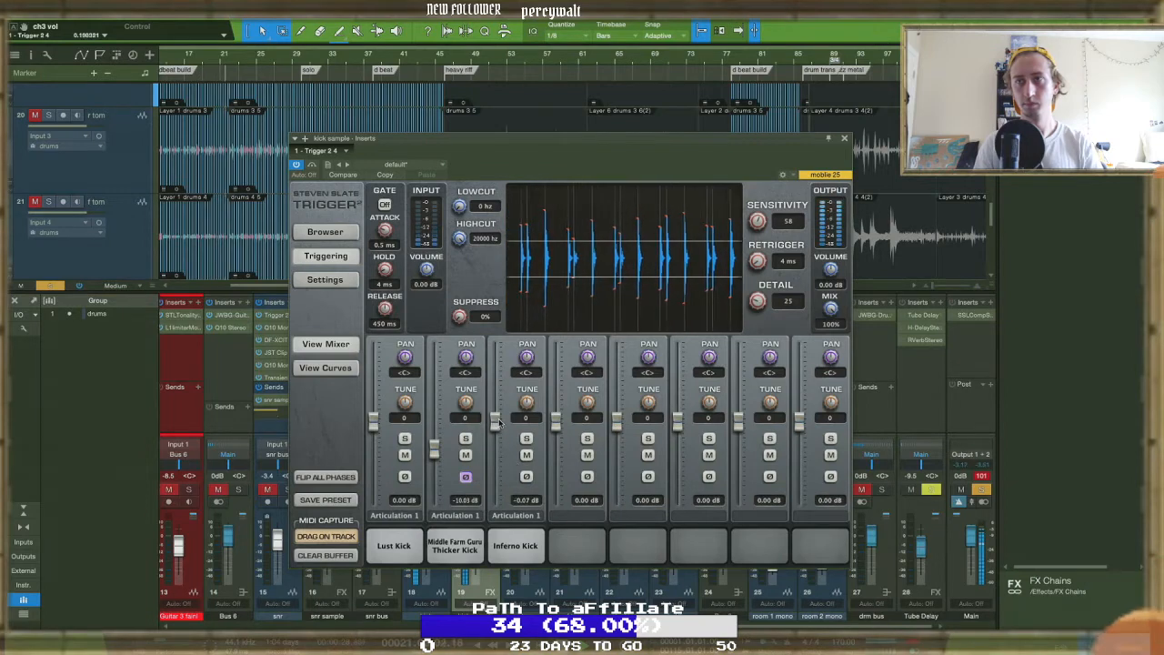
pyautogui.click(526, 477)
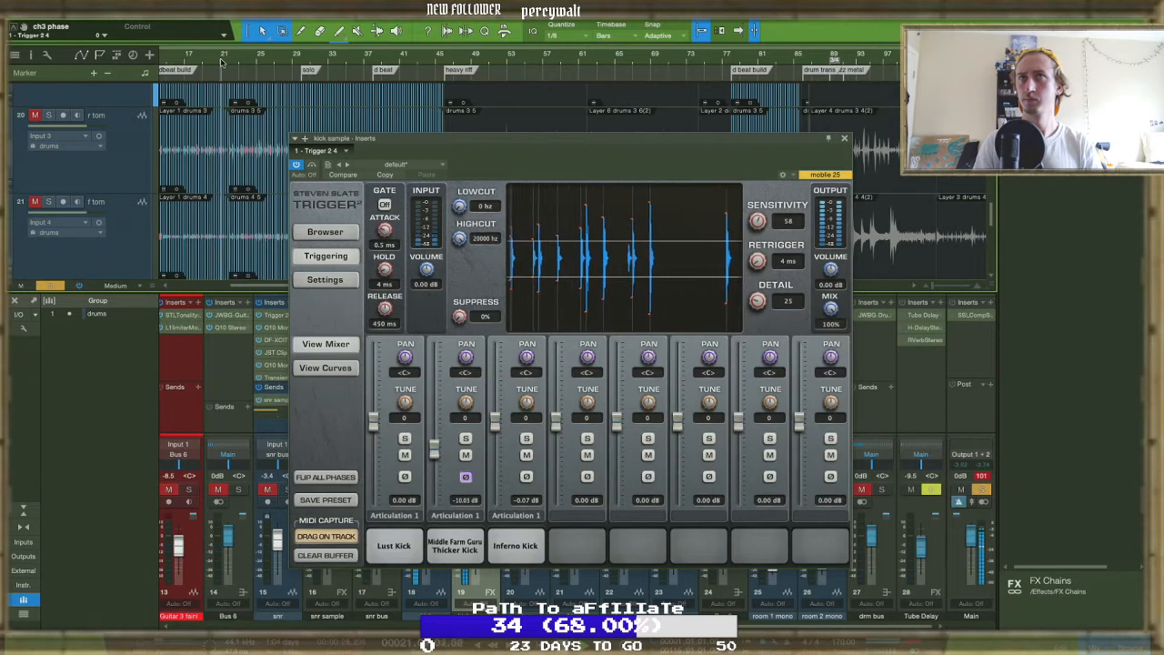
pyautogui.moveTo(221, 63); pyautogui.dragTo(210, 134)
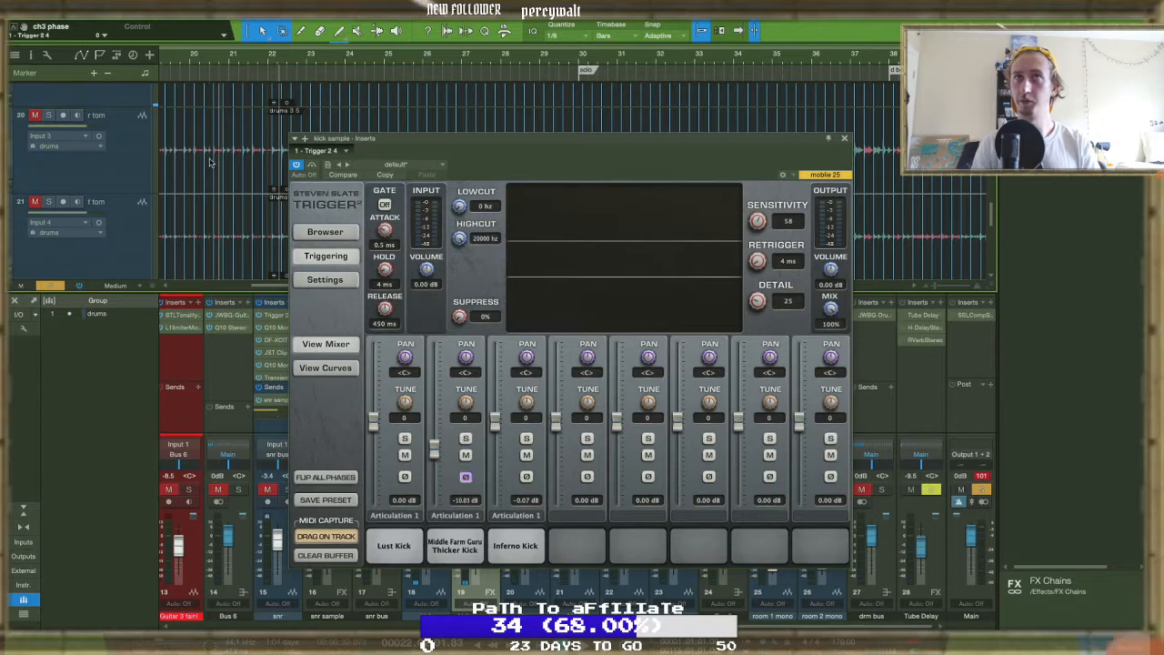
# Move the plugin window clear of the timeline and play the kick track across the drum clip transition at bar 22
pyautogui.scroll(7, 211, 146)
pyautogui.scroll(-5, 210, 162)
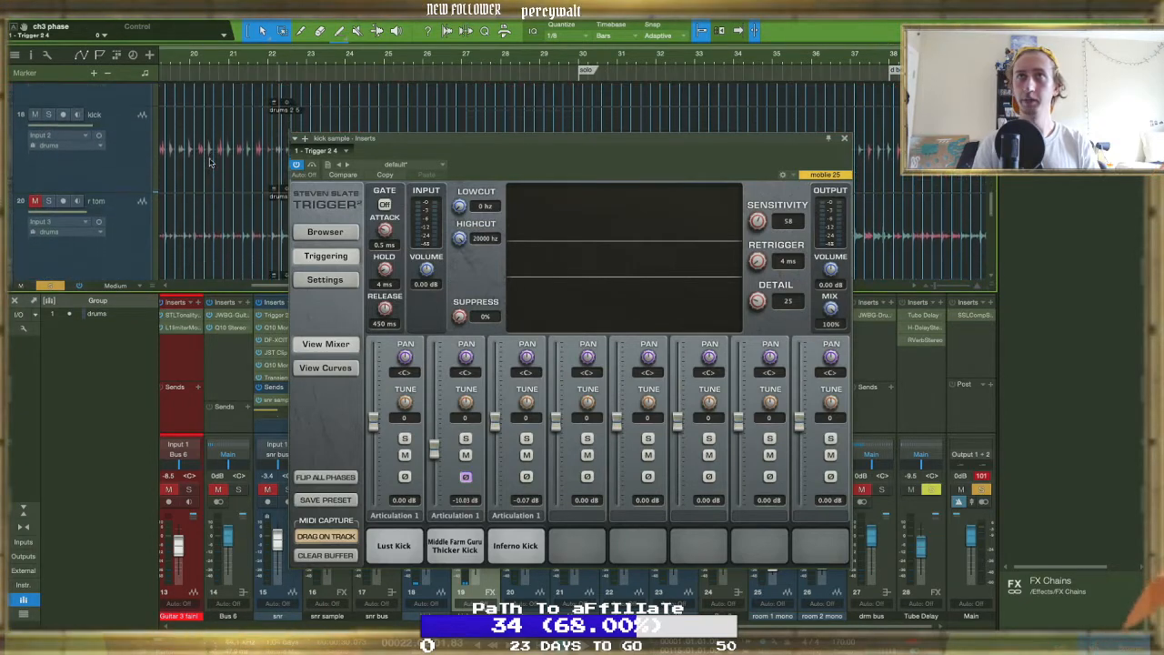
pyautogui.moveTo(271, 62); pyautogui.dragTo(270, 156)
pyautogui.hscroll(2, 271, 155)
pyautogui.hscroll(-2, 270, 154)
pyautogui.moveTo(445, 139); pyautogui.dragTo(625, 139)
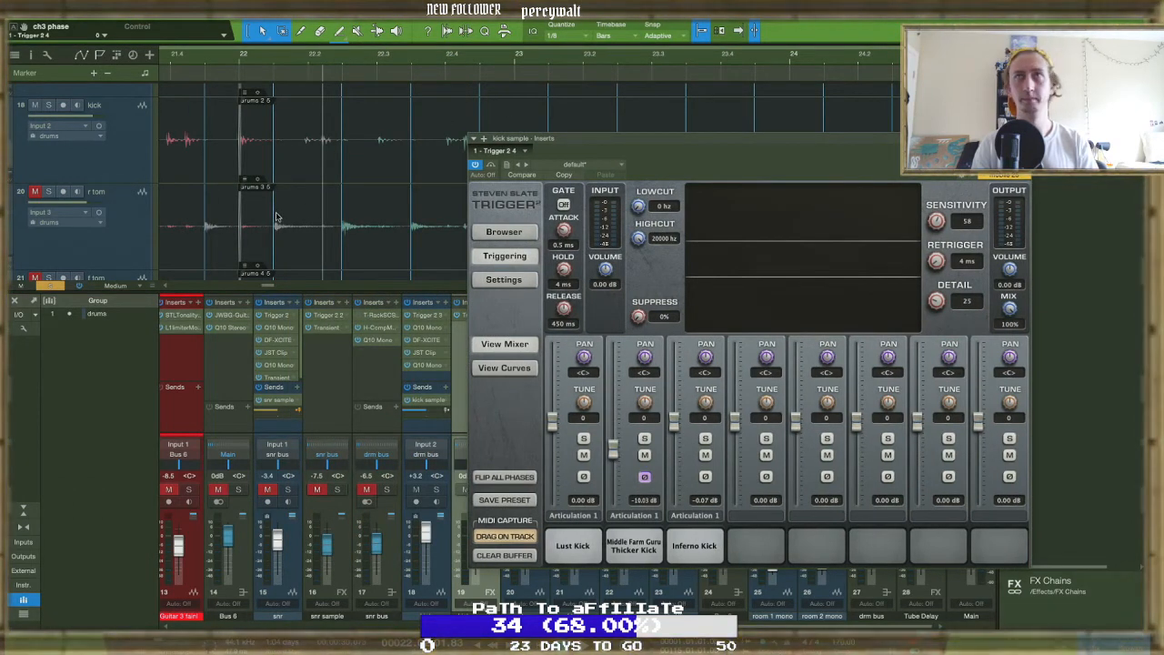
pyautogui.press('space')
pyautogui.scroll(10, 234, 163)
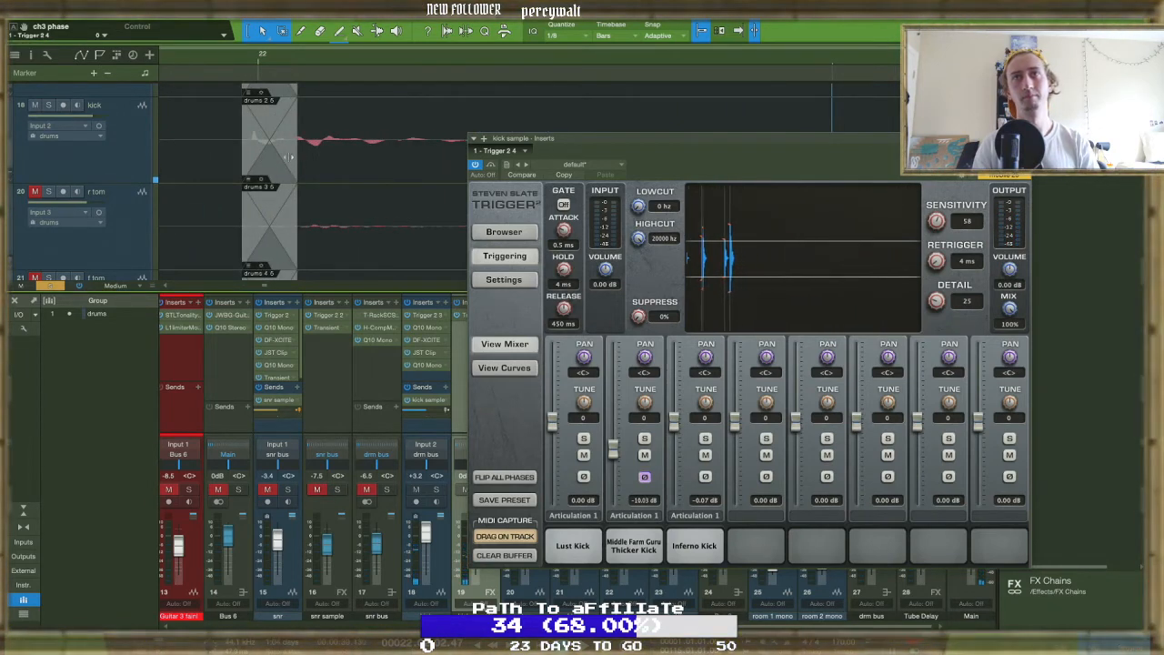
# Narrow the crossfade between the grouped drum clips at bar 22 and play through the transition
pyautogui.moveTo(288, 157); pyautogui.dragTo(260, 160)
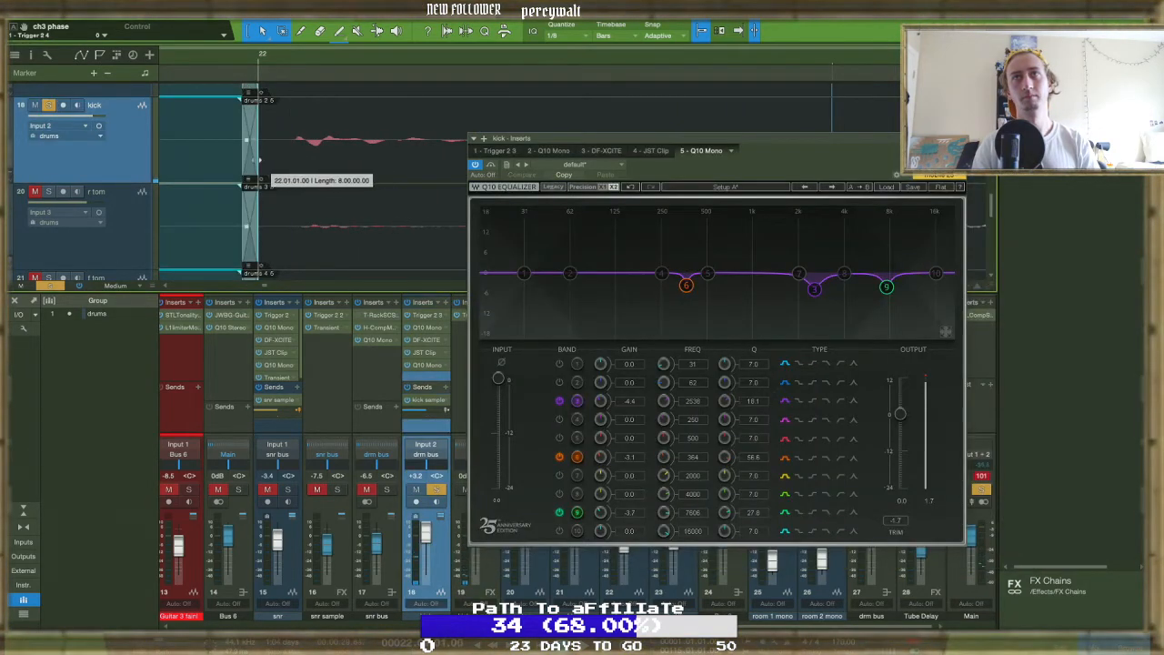
pyautogui.moveTo(247, 161); pyautogui.dragTo(253, 161)
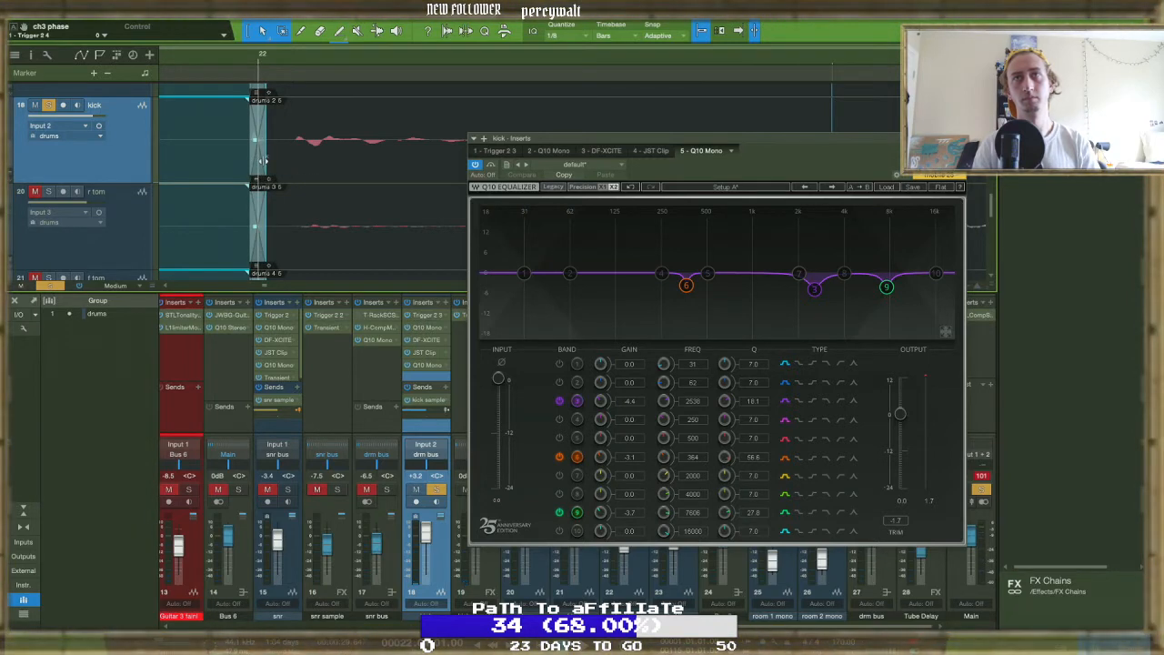
pyautogui.scroll(-5, 245, 153)
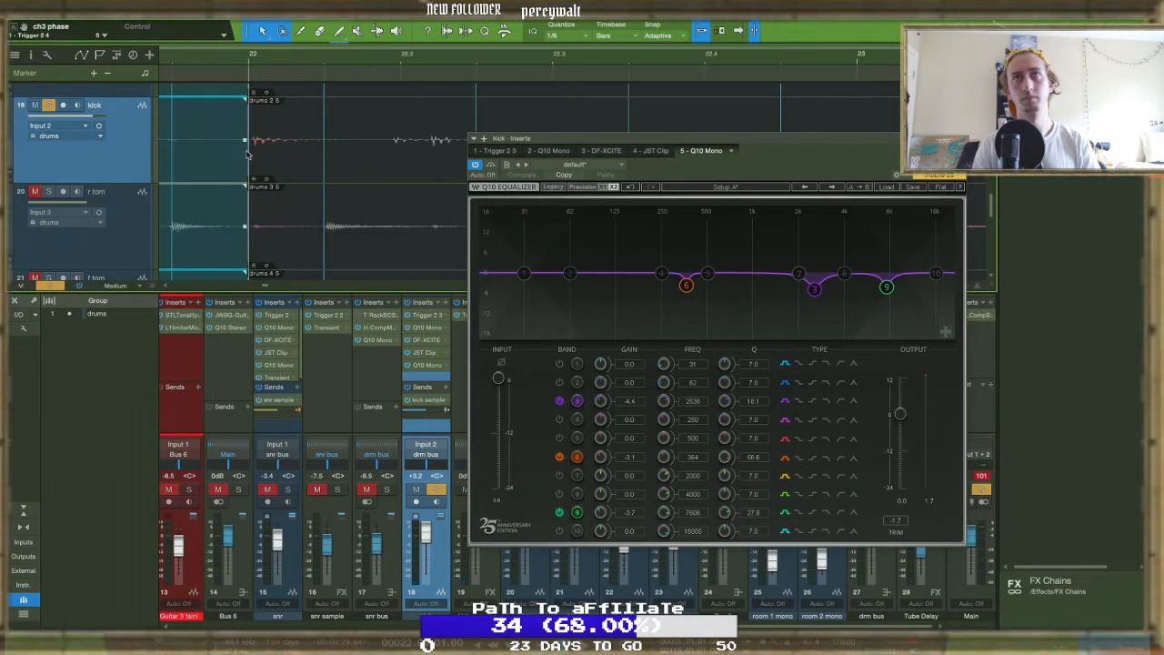
pyautogui.click(162, 60)
pyautogui.press('space')
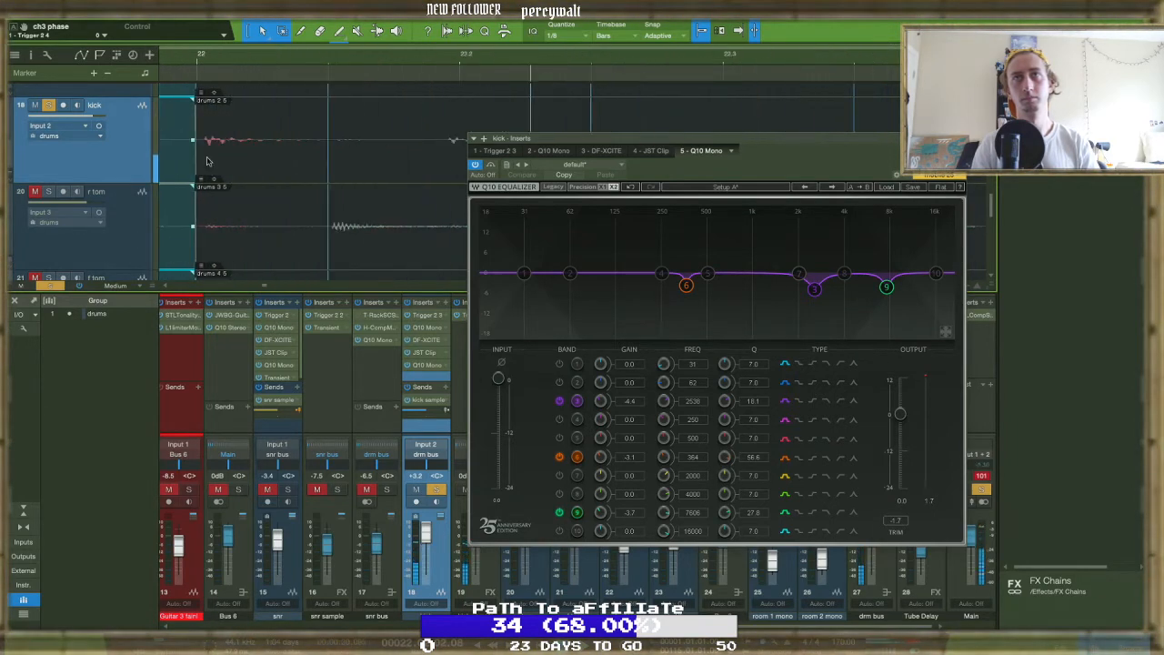
# Readjust the second drum clip's start to a short crossfade just before bar 22, and replay the join
pyautogui.scroll(5, 273, 161)
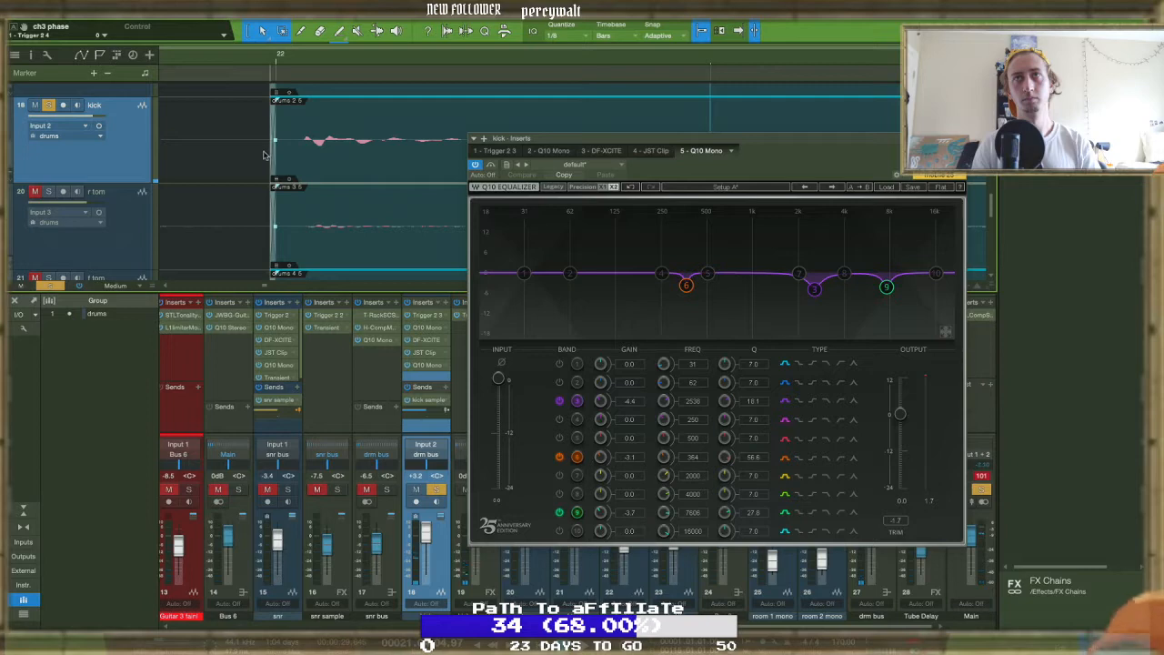
pyautogui.moveTo(271, 158); pyautogui.dragTo(293, 156)
pyautogui.click(263, 163)
pyautogui.moveTo(267, 103); pyautogui.dragTo(260, 155)
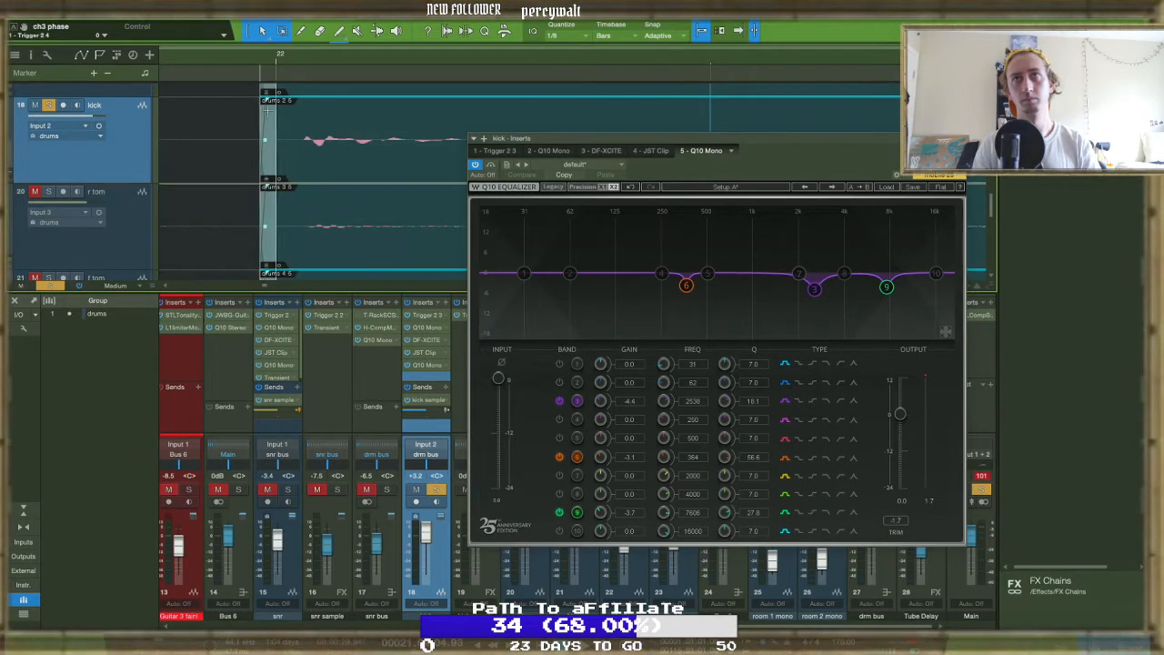
pyautogui.scroll(-10, 287, 103)
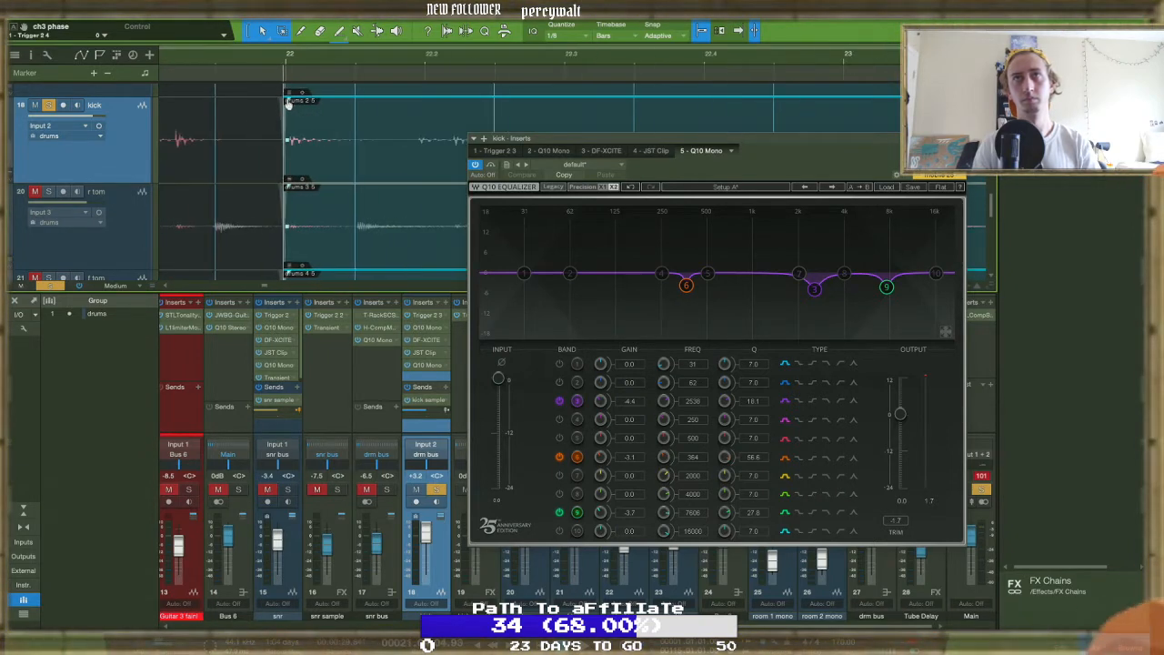
pyautogui.click(178, 62)
pyautogui.press('space')
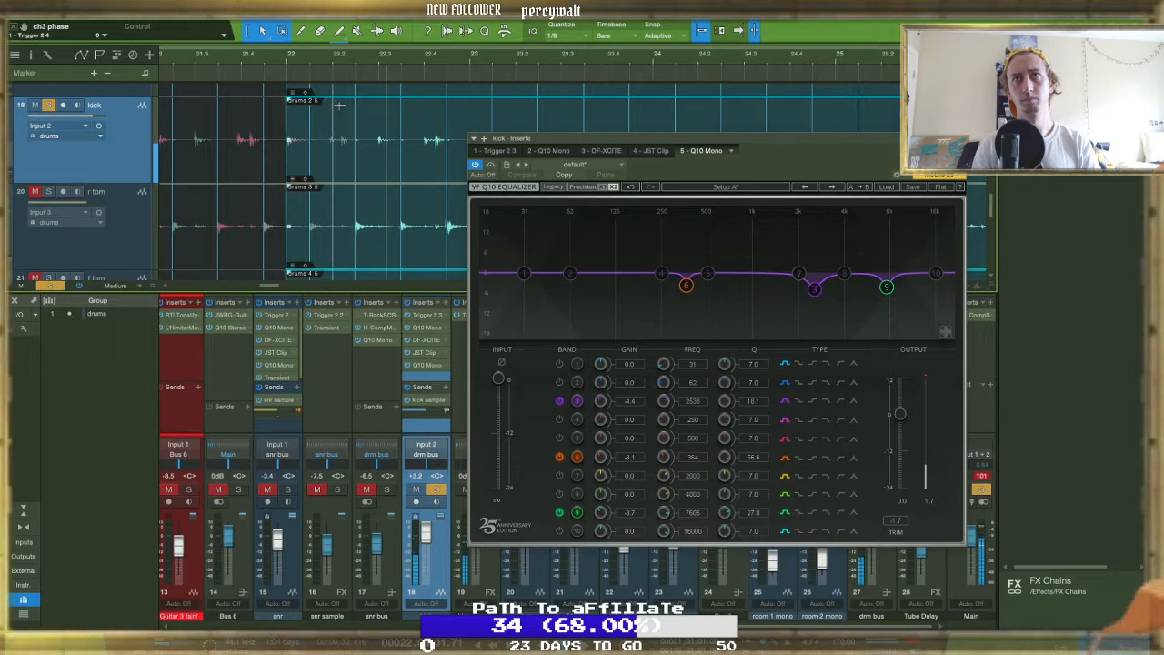
# Reopen the kick sample Trigger and listen to its triggering from bar 22 onward
pyautogui.click(457, 398)
pyautogui.click(326, 60)
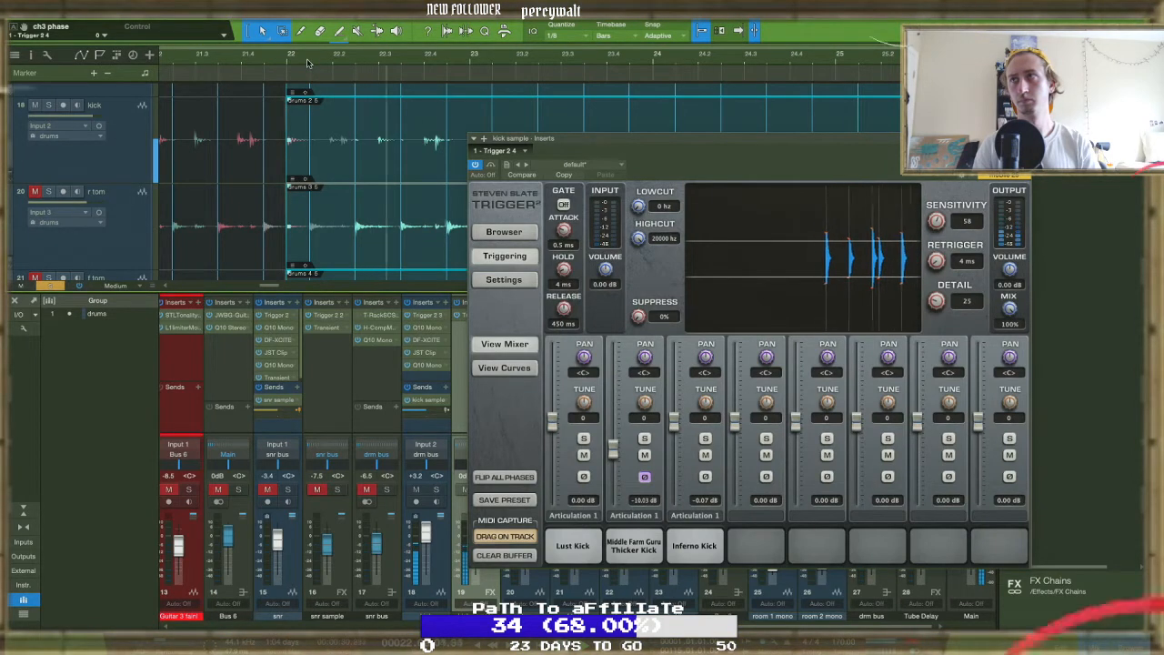
pyautogui.scroll(-10, 319, 161)
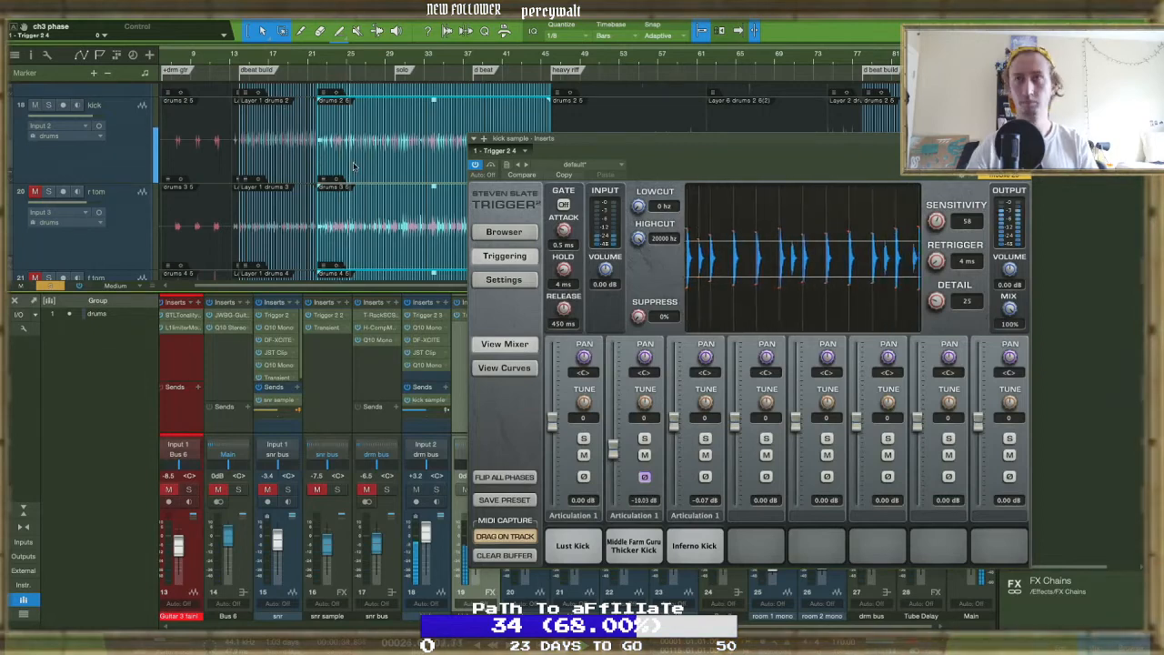
pyautogui.click(335, 173)
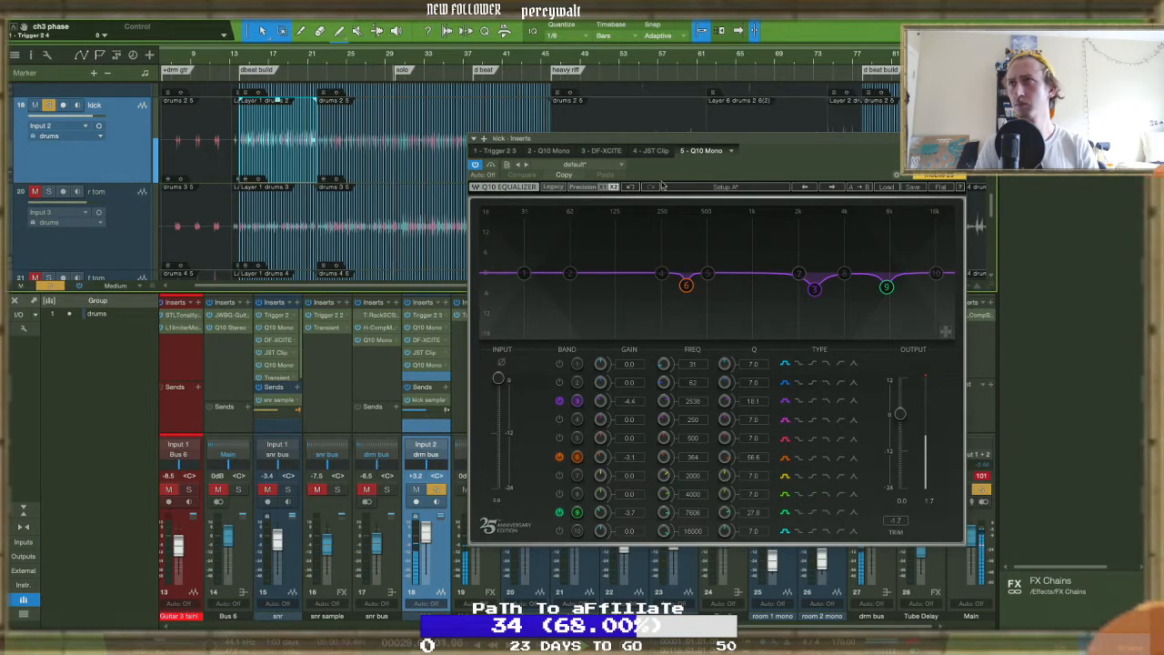
# Close the plugin window, compare the kick sample without and with the kick soloed, and set the kick channel's volume to -2.9 dB
pyautogui.click(957, 139)
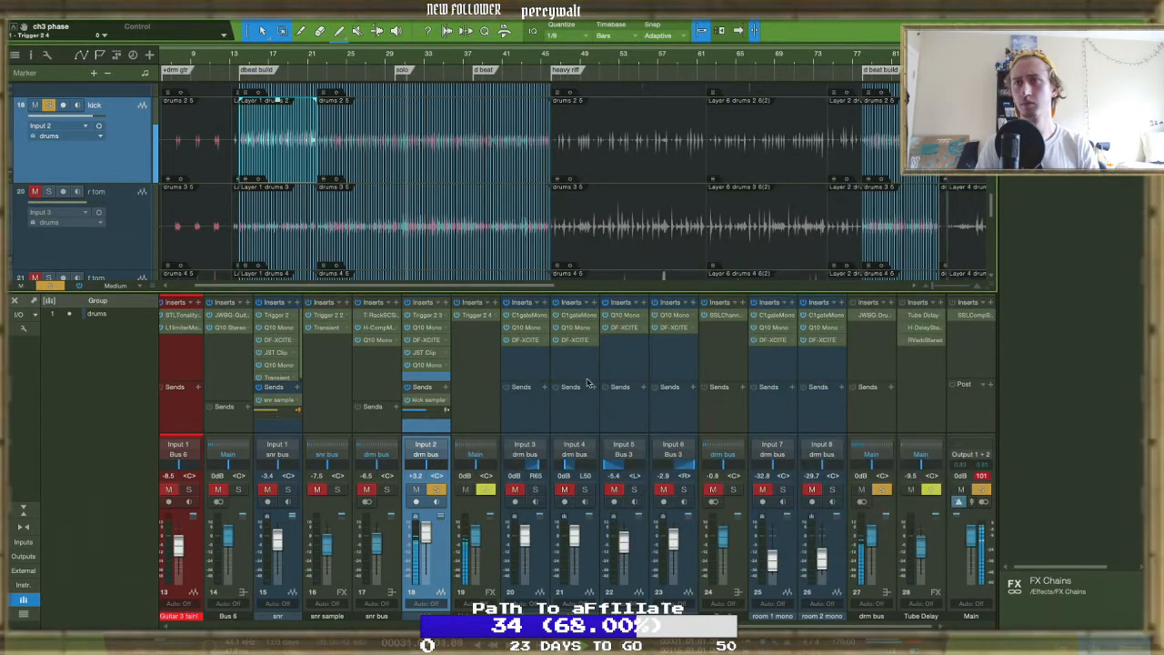
pyautogui.click(474, 320)
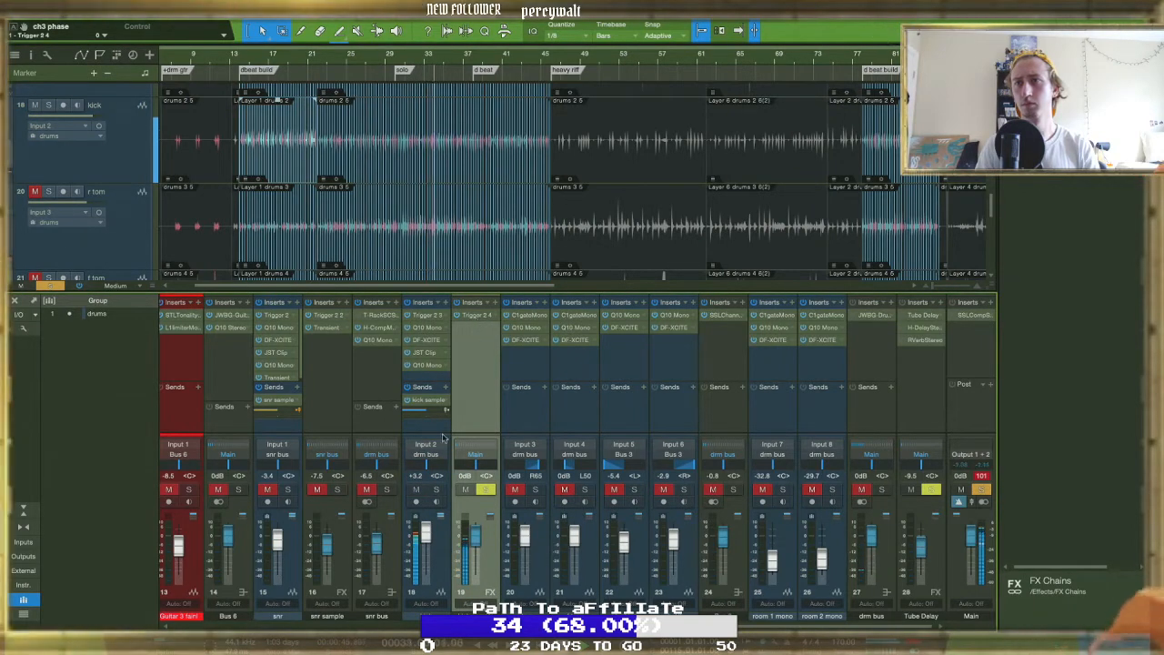
pyautogui.click(437, 489)
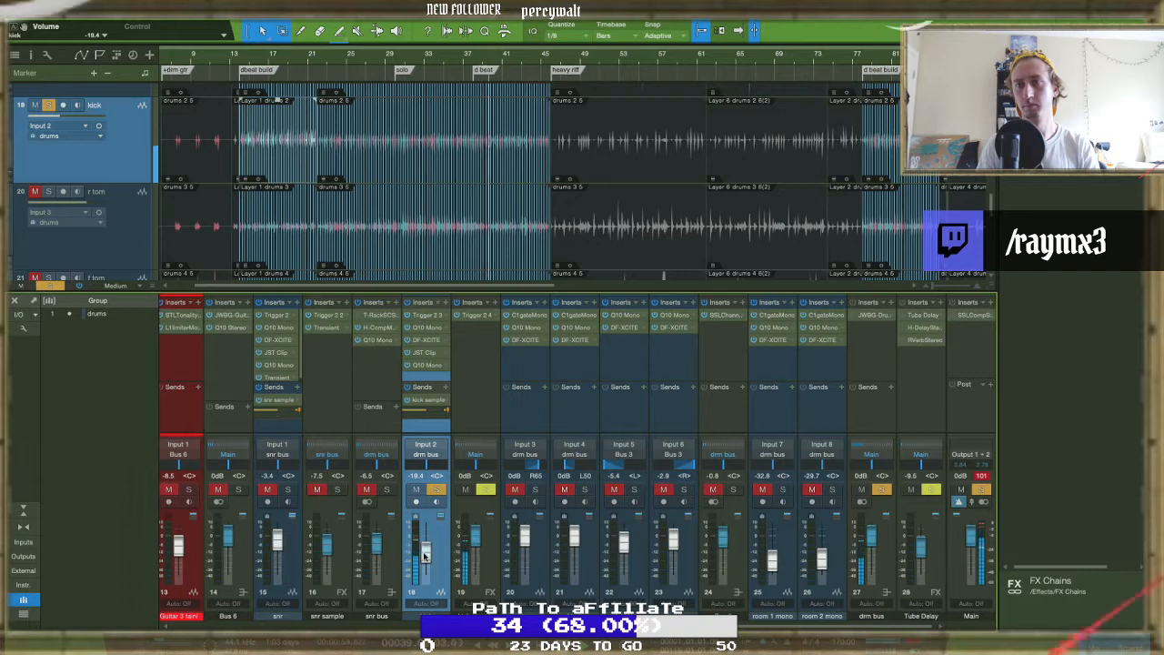
pyautogui.moveTo(423, 555); pyautogui.dragTo(423, 543)
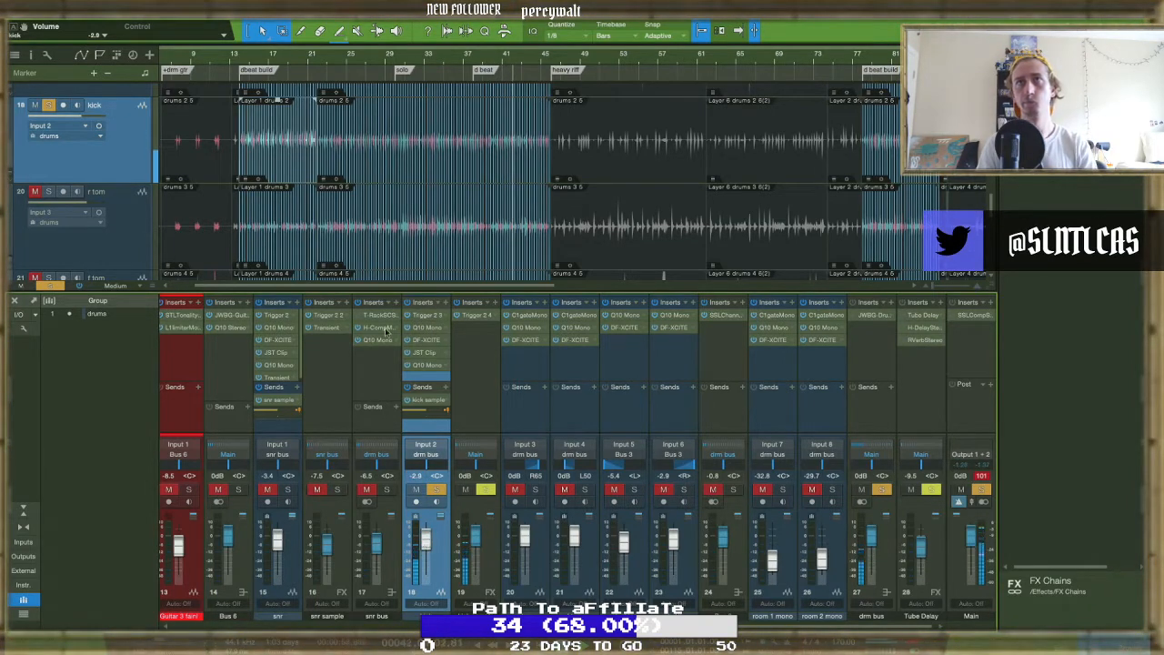
# Replay the kick from just before bar 22 to compare the two clips' levels across the join
pyautogui.scroll(10, 322, 141)
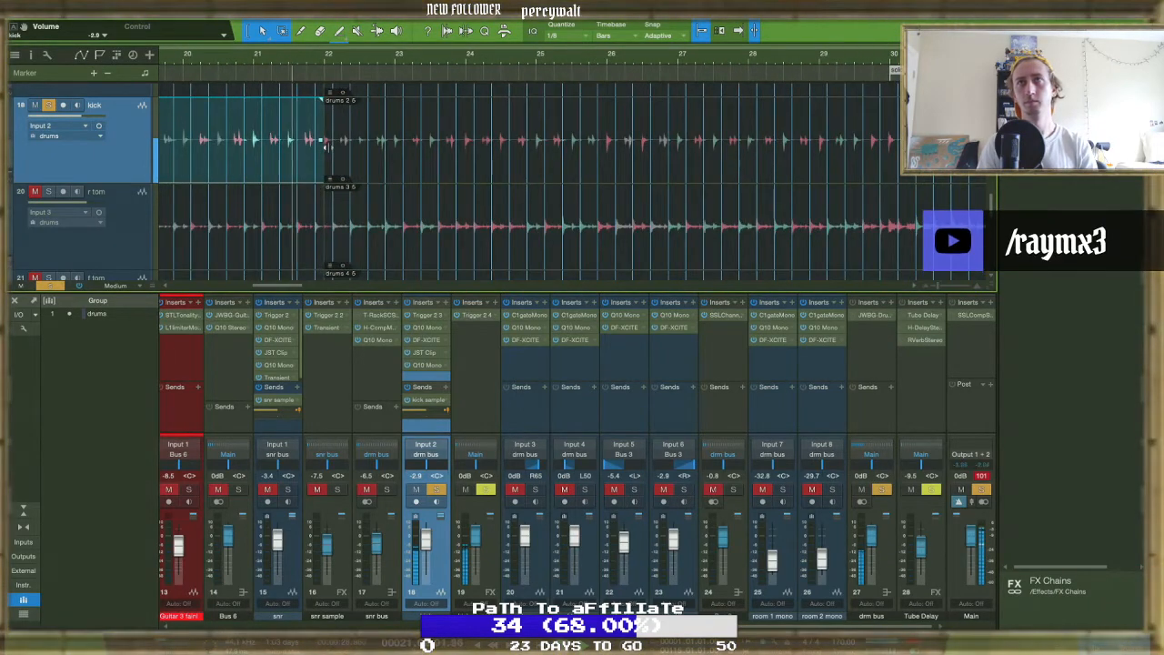
pyautogui.scroll(-6, 326, 143)
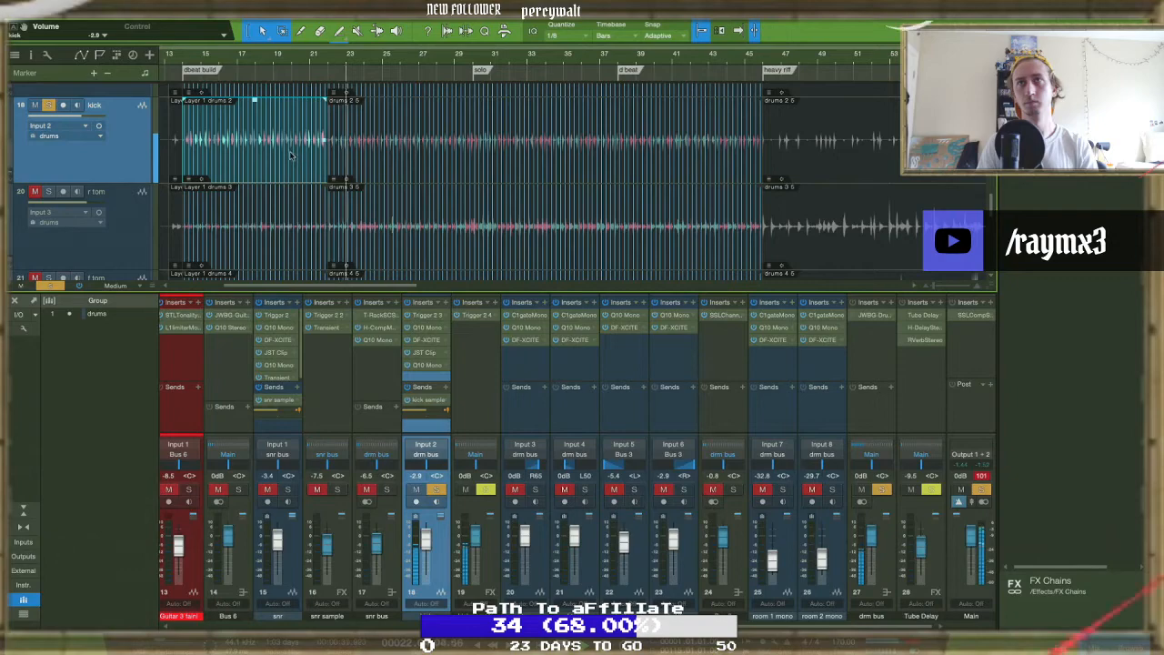
pyautogui.scroll(8, 346, 144)
pyautogui.click(208, 60)
pyautogui.click(297, 176)
pyautogui.scroll(-8, 299, 176)
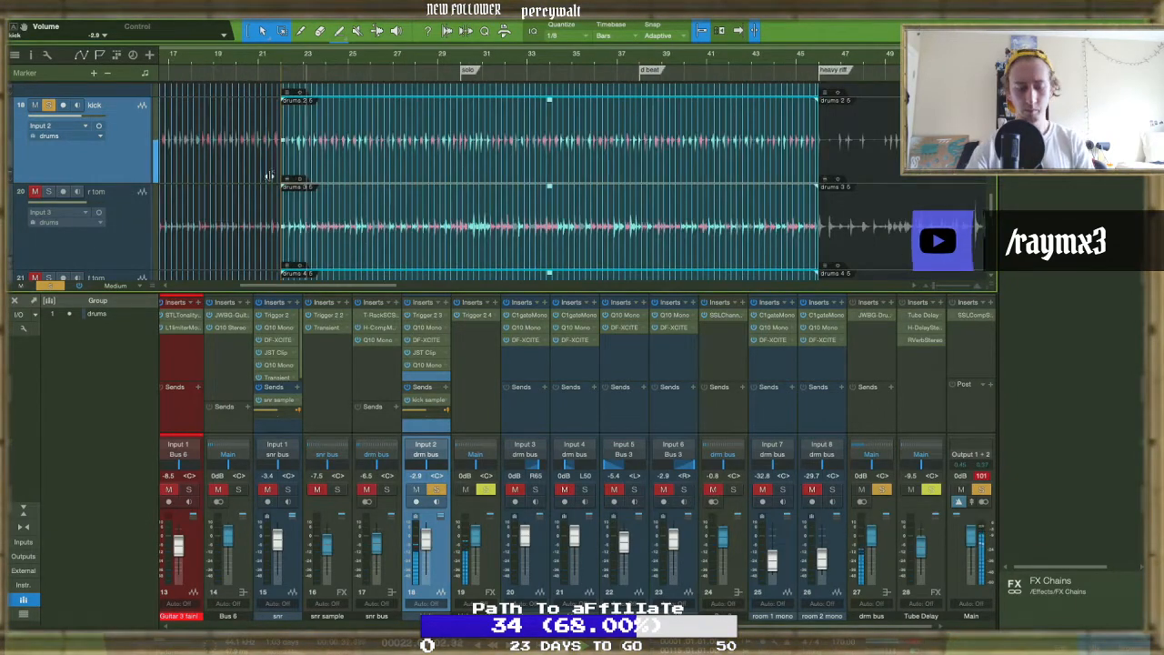
# Slightly lower the clip volume of the kick clip running from bar 22 to the heavy riff
pyautogui.click(249, 177)
pyautogui.click(292, 177)
pyautogui.moveTo(550, 101); pyautogui.dragTo(549, 104)
pyautogui.scroll(-4, 539, 169)
pyautogui.scroll(-4, 540, 168)
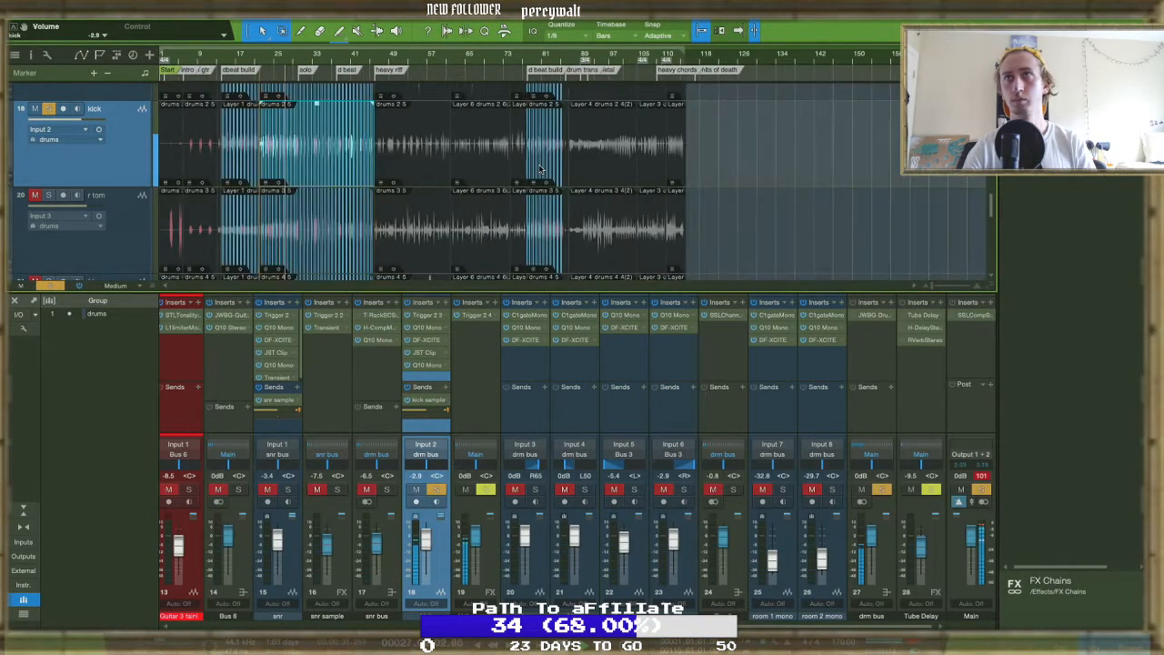
pyautogui.scroll(6, 539, 168)
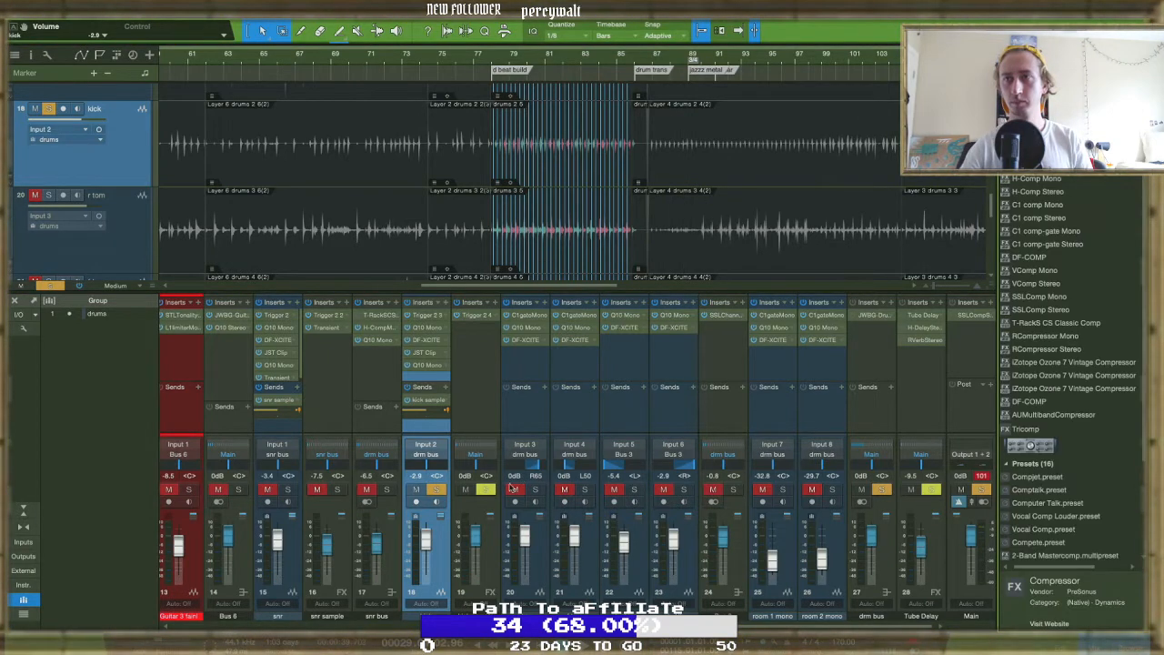
# Pull the kick sample channel's fader fully down, insert H-Comp Mono after Trigger on the kick channel, and start playback
pyautogui.moveTo(476, 539); pyautogui.dragTo(475, 573)
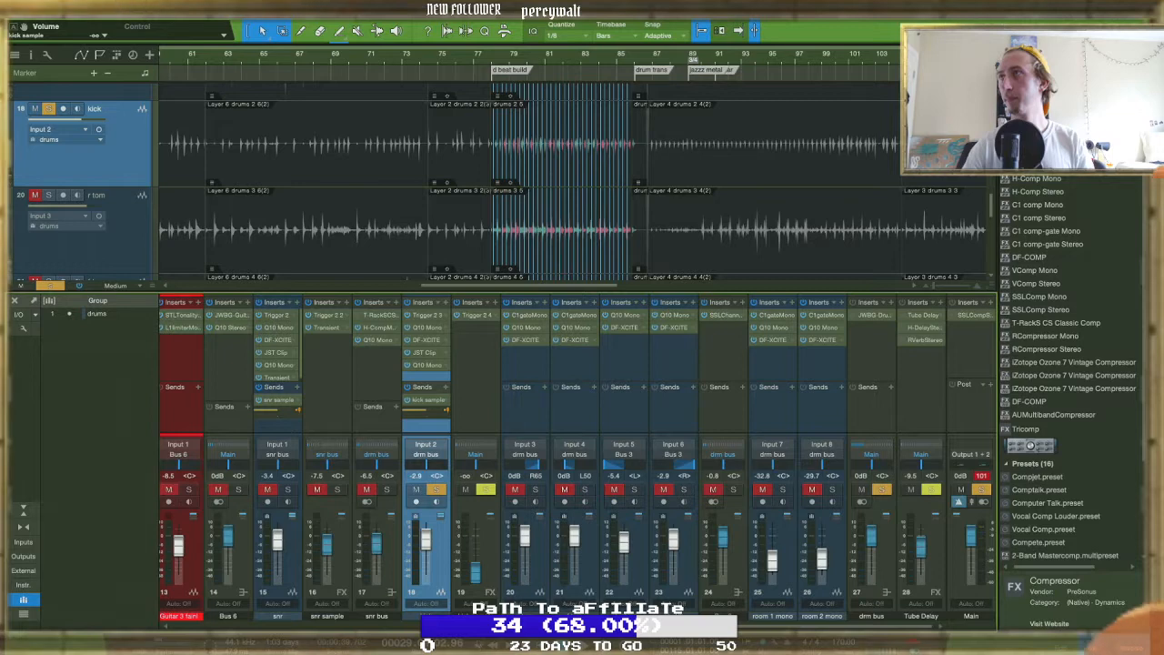
pyautogui.moveTo(1048, 185); pyautogui.dragTo(414, 333)
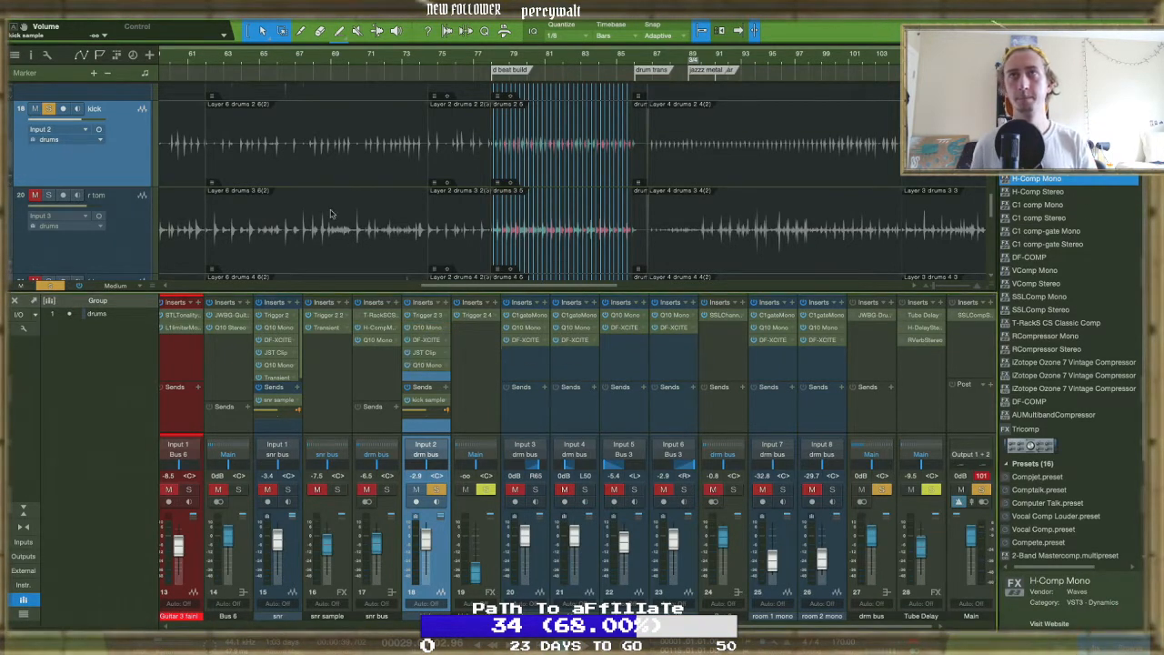
pyautogui.click(238, 57)
# In the kick's H-Comp, lower the threshold, set the attack to 2.74 ms, adjust the release, and switch analog off
pyautogui.moveTo(658, 381); pyautogui.dragTo(659, 360)
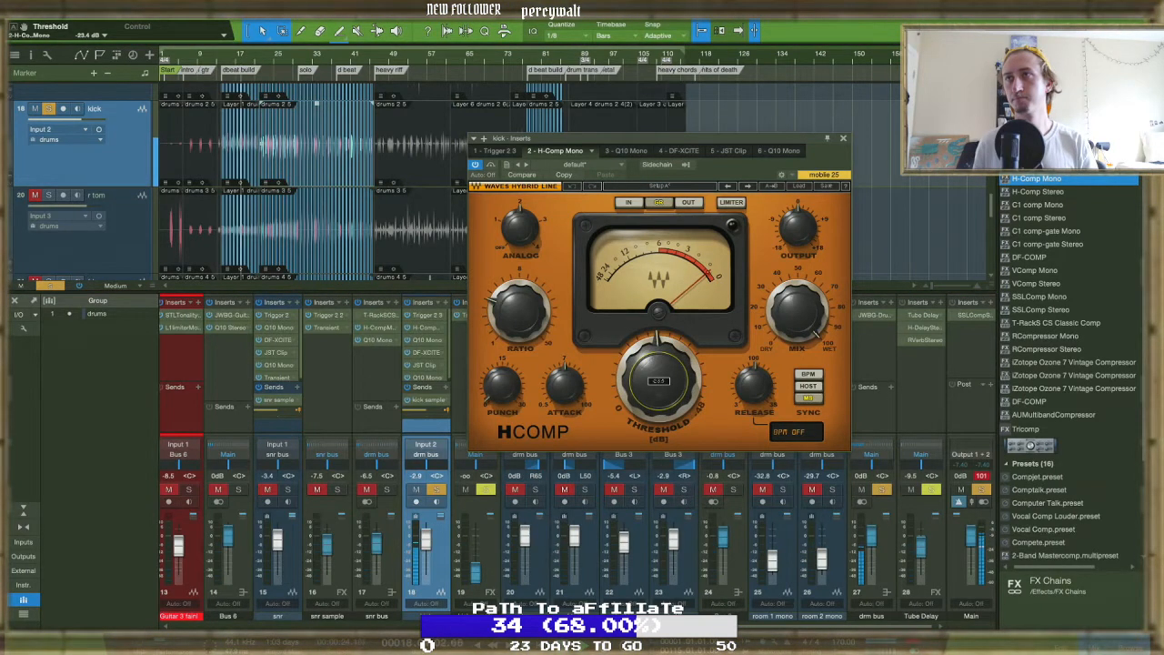
pyautogui.moveTo(564, 386); pyautogui.dragTo(552, 397)
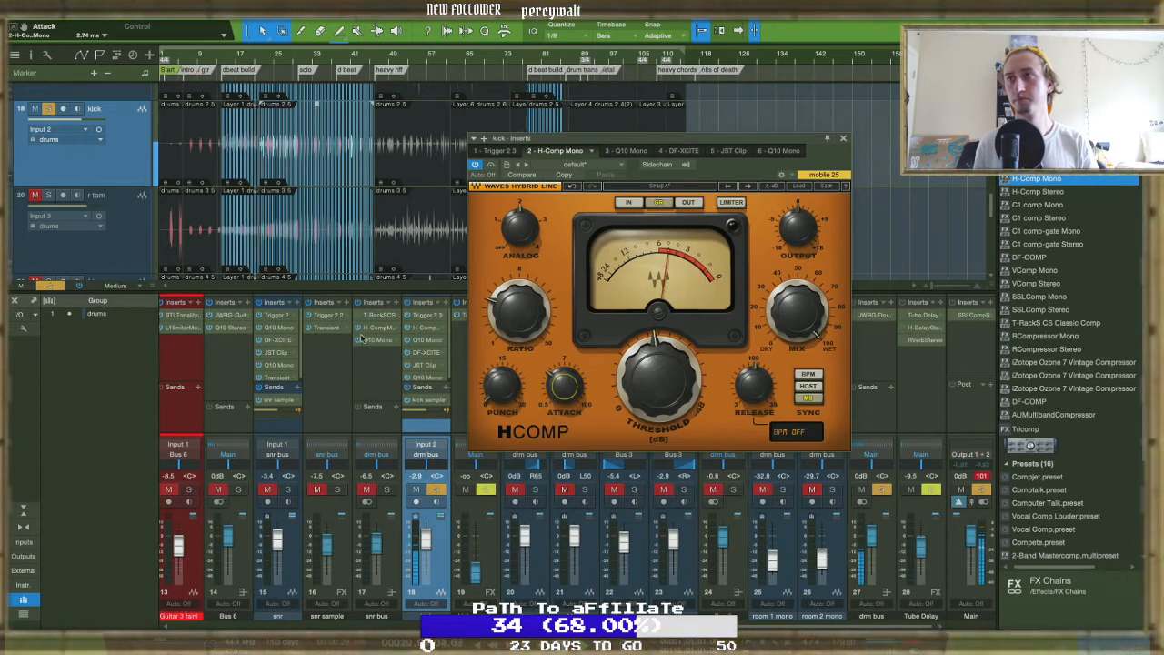
pyautogui.moveTo(753, 386); pyautogui.dragTo(753, 415)
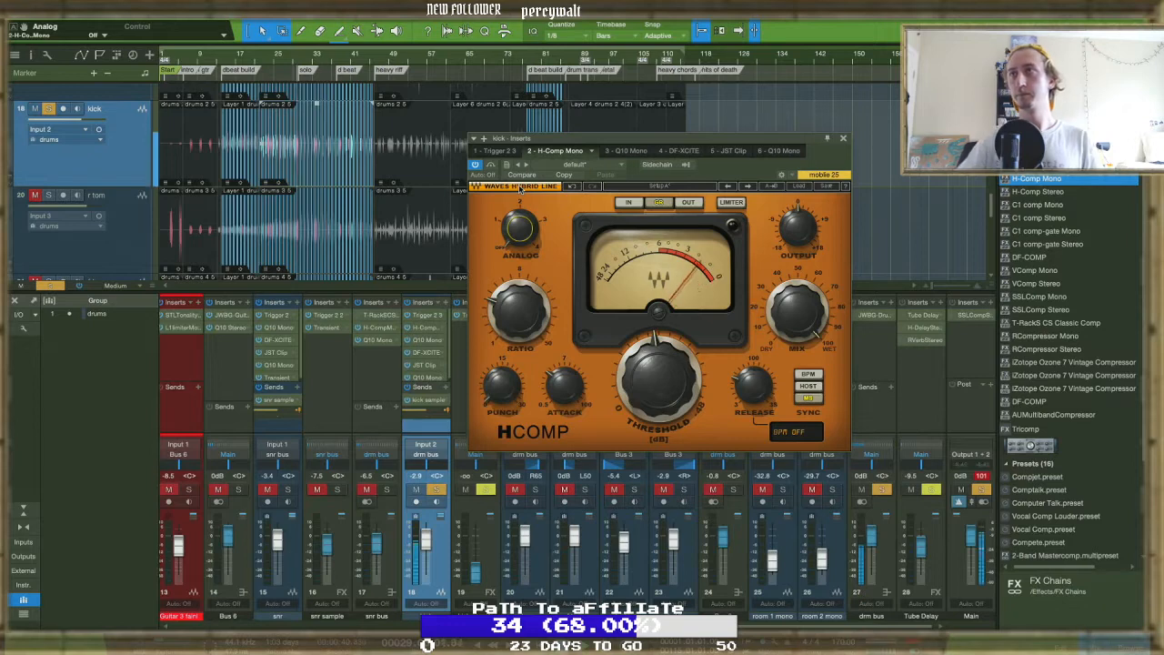
# Set the kick compressor's threshold to -16.8 dB and, after trying both ratio extremes, its ratio to 3.10
pyautogui.moveTo(648, 361); pyautogui.dragTo(646, 369)
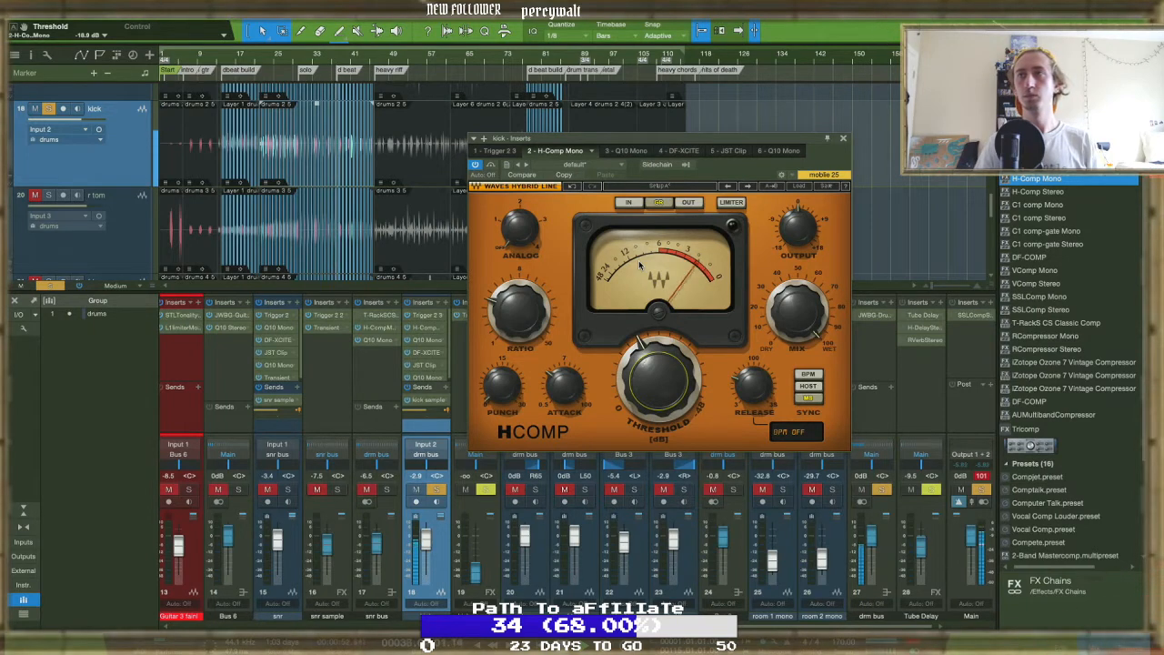
pyautogui.click(520, 312)
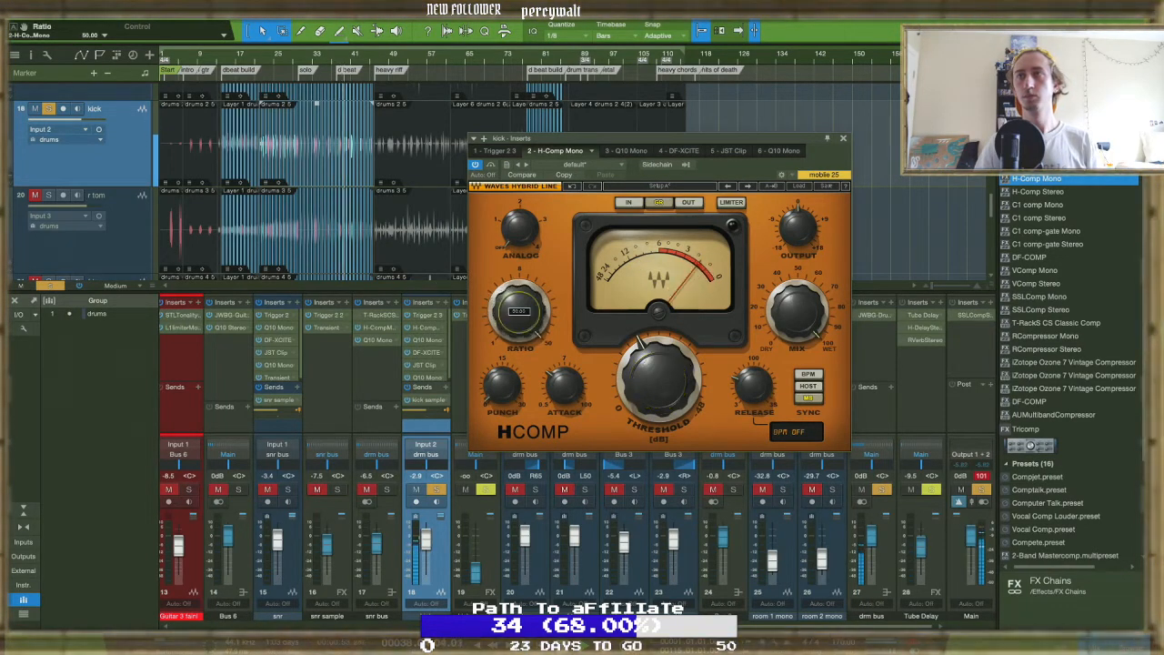
pyautogui.moveTo(520, 312); pyautogui.dragTo(520, 427)
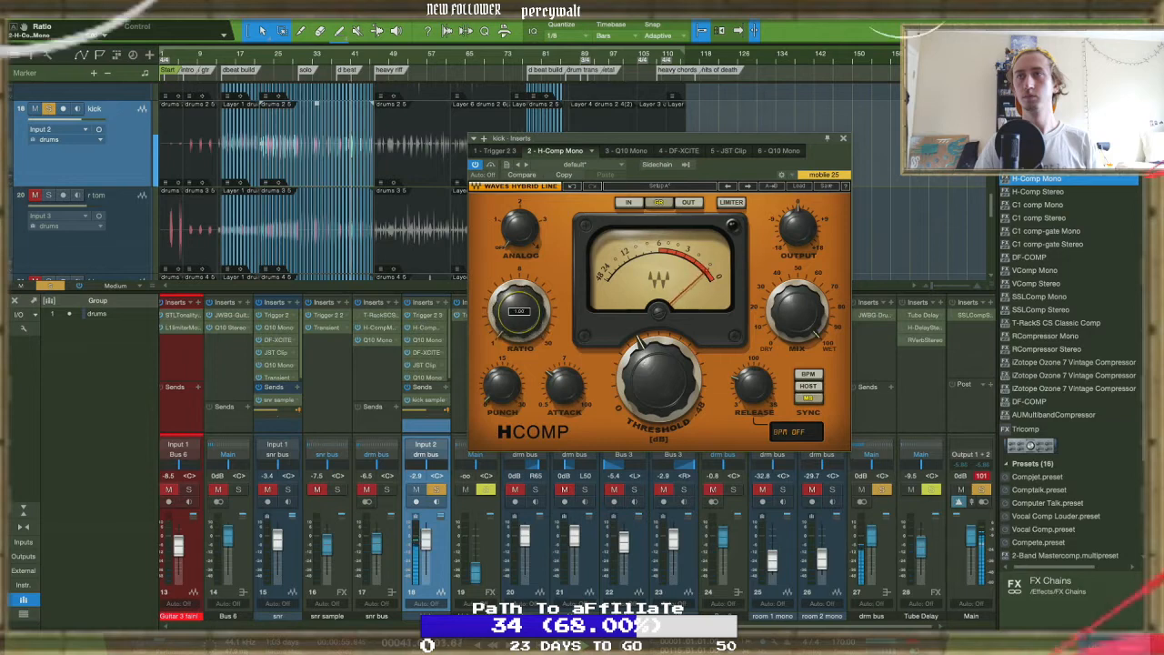
pyautogui.moveTo(519, 312); pyautogui.dragTo(519, 301)
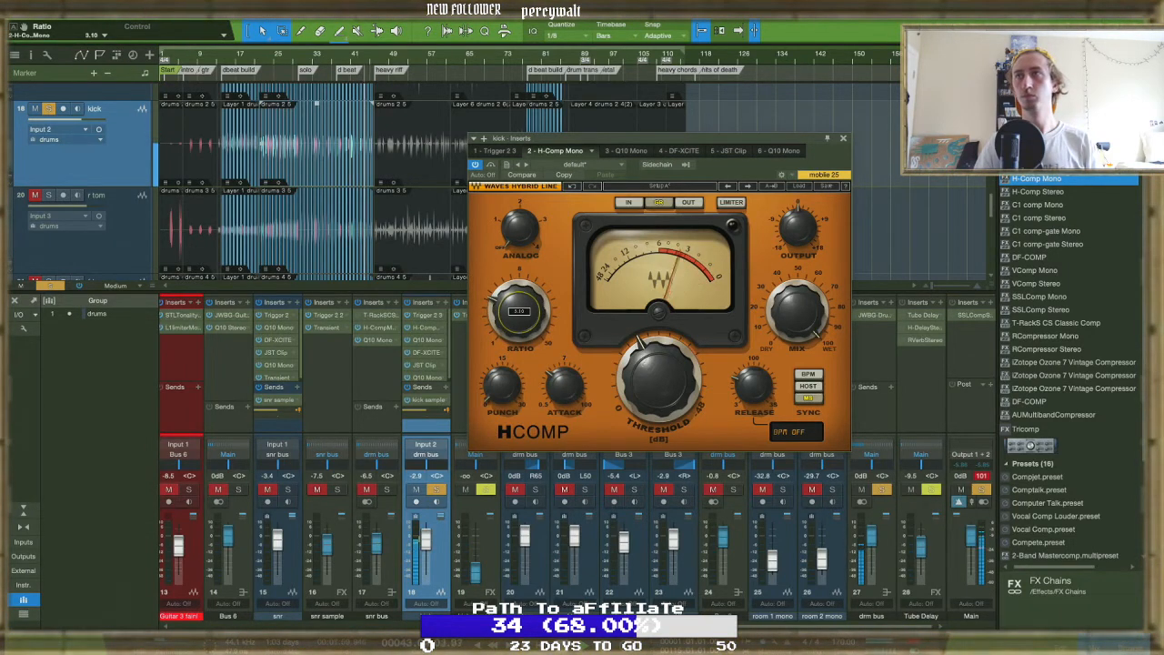
# Check the kick's Q10 Mono EQ curve and examine the kick hits around bar 45, just before the heavy riff
pyautogui.click(627, 151)
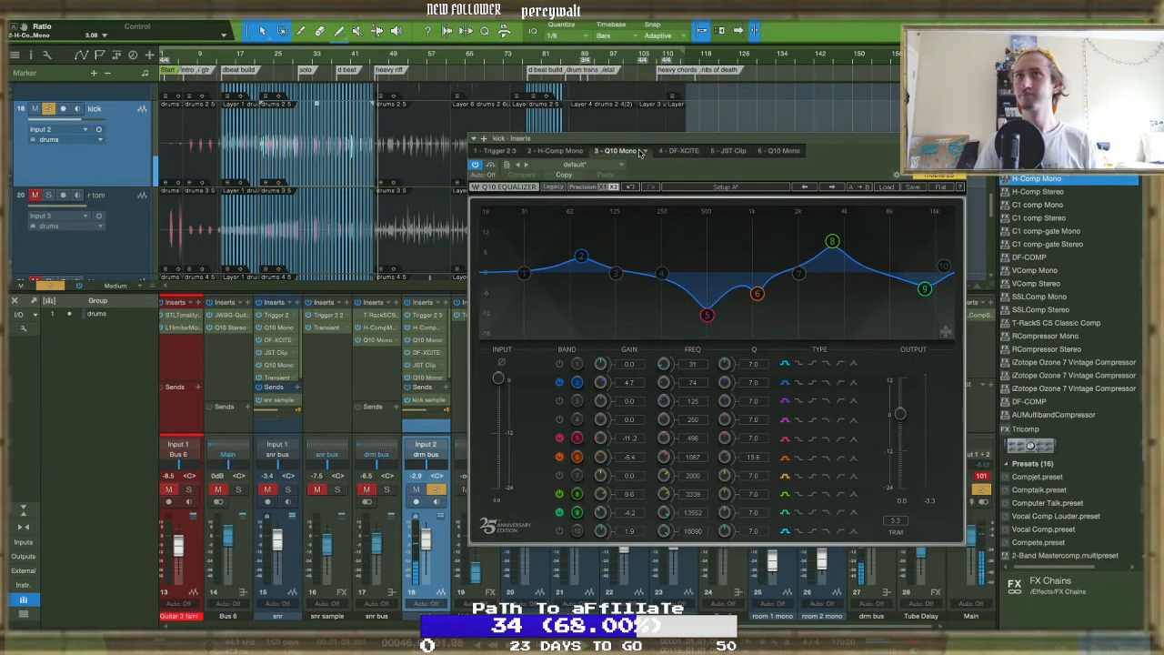
pyautogui.moveTo(362, 61); pyautogui.dragTo(382, 160)
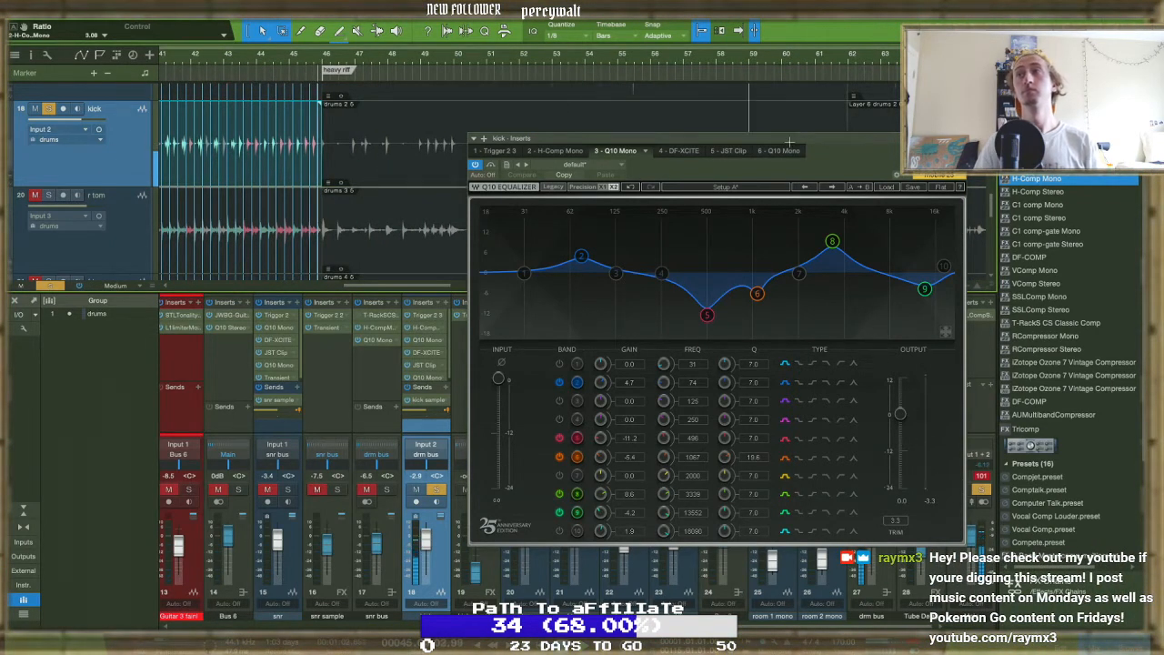
pyautogui.click(957, 138)
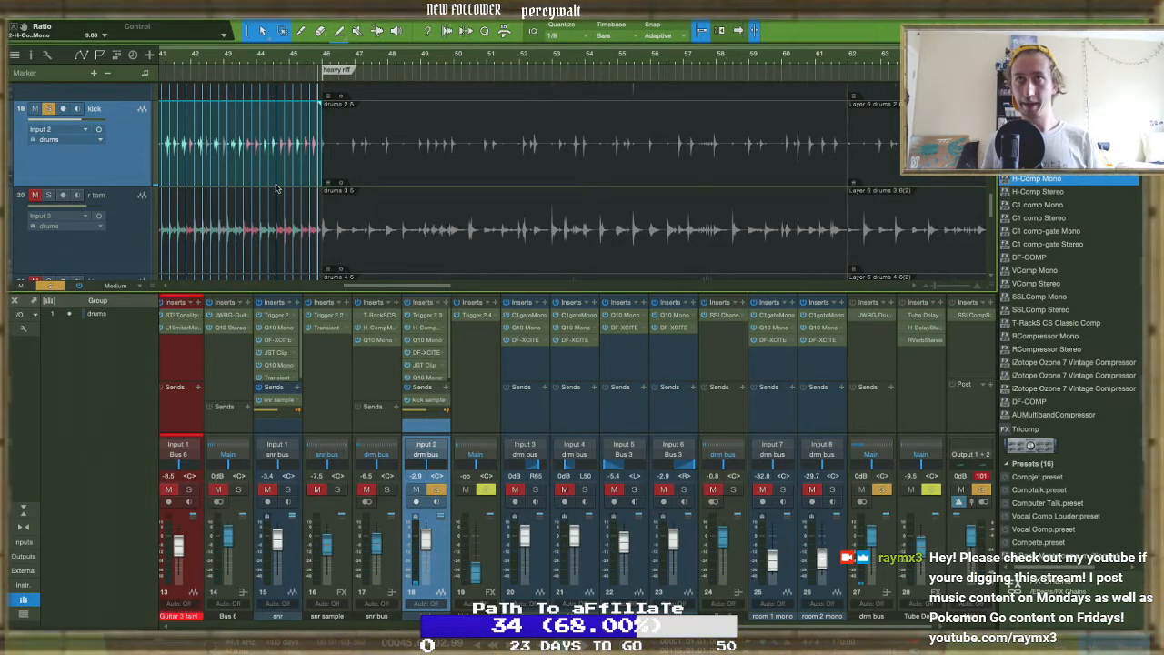
pyautogui.scroll(6, 277, 187)
pyautogui.hscroll(2, 277, 187)
pyautogui.scroll(3, 276, 186)
pyautogui.scroll(2, 276, 185)
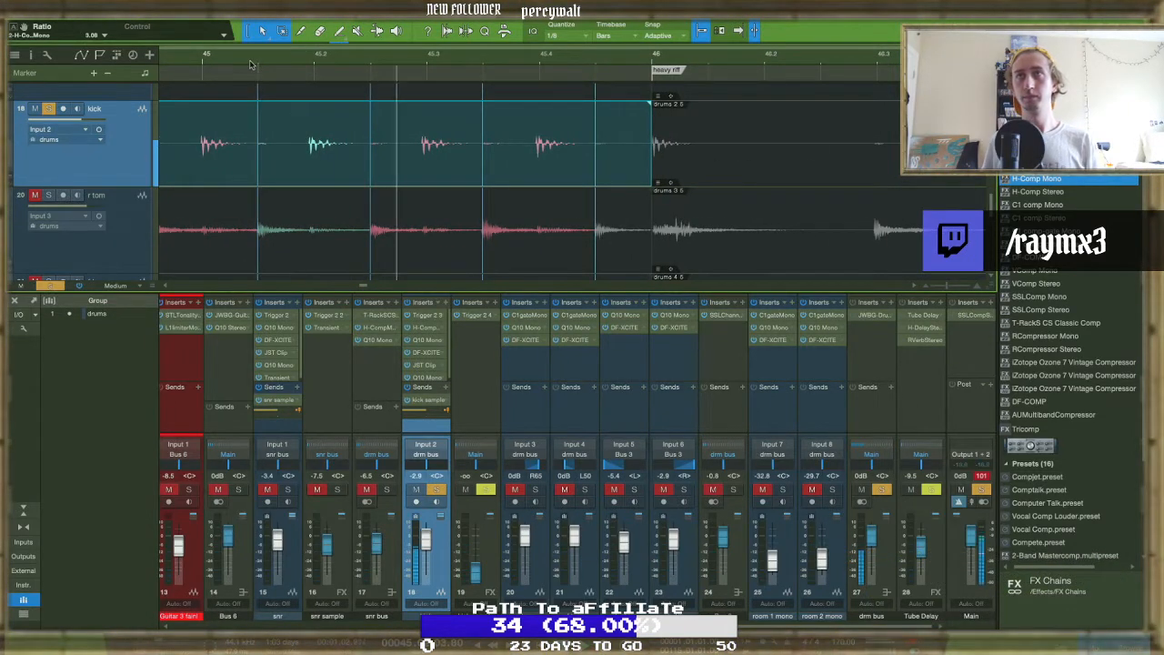
pyautogui.scroll(-3, 269, 136)
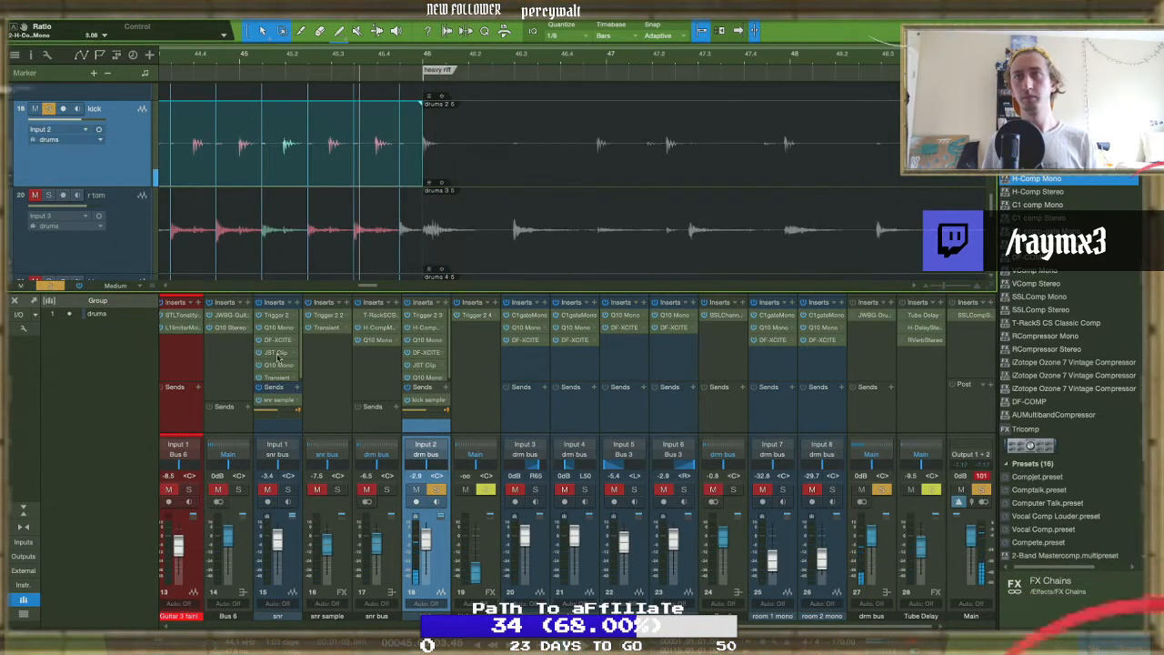
# Raise the detail in the kick channel's Trigger 2 to 37 and audition the hits just before the heavy riff
pyautogui.doubleClick(426, 316)
pyautogui.click(199, 63)
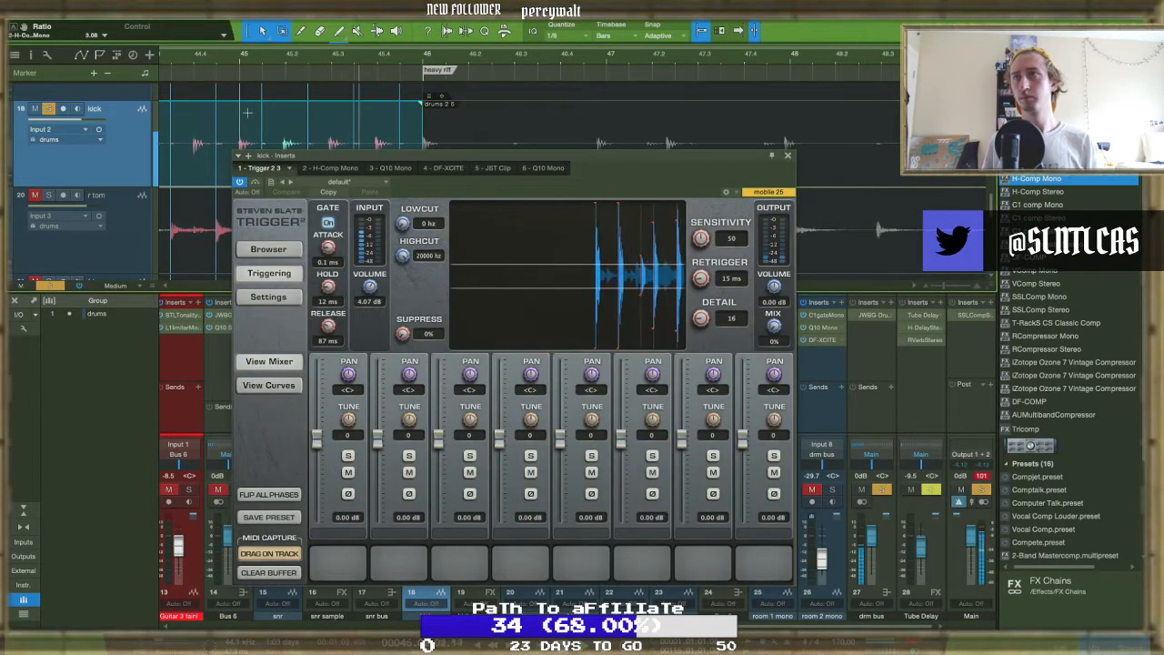
pyautogui.moveTo(686, 318); pyautogui.dragTo(691, 299)
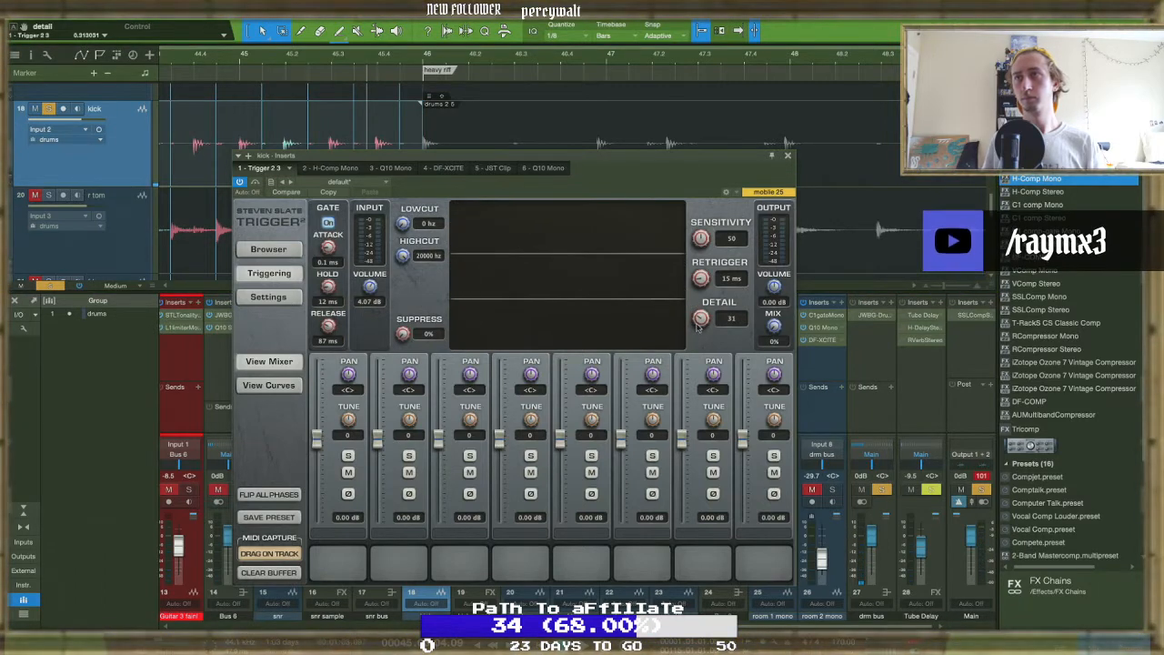
pyautogui.moveTo(701, 321); pyautogui.dragTo(700, 319)
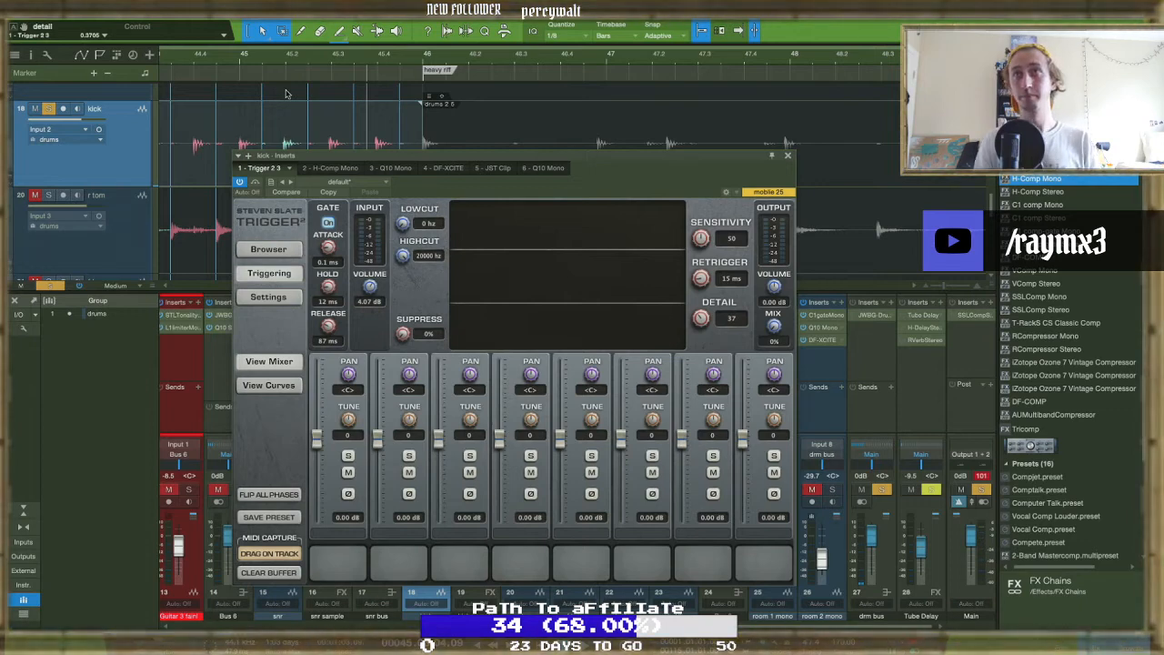
pyautogui.click(206, 68)
pyautogui.click(177, 63)
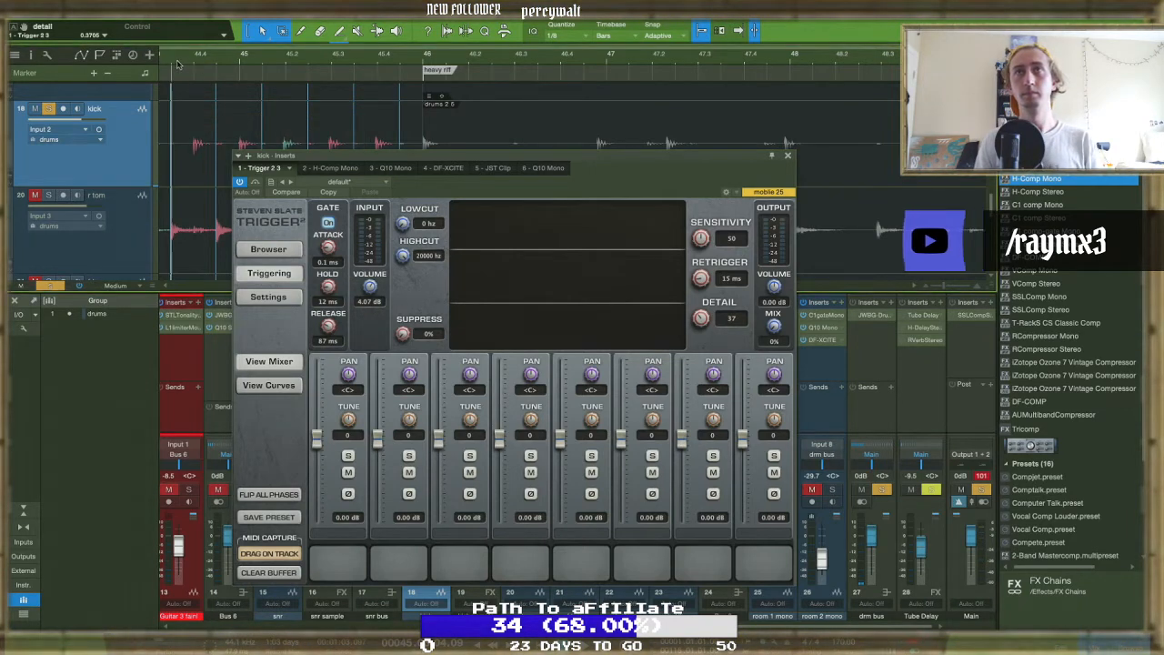
pyautogui.press('space')
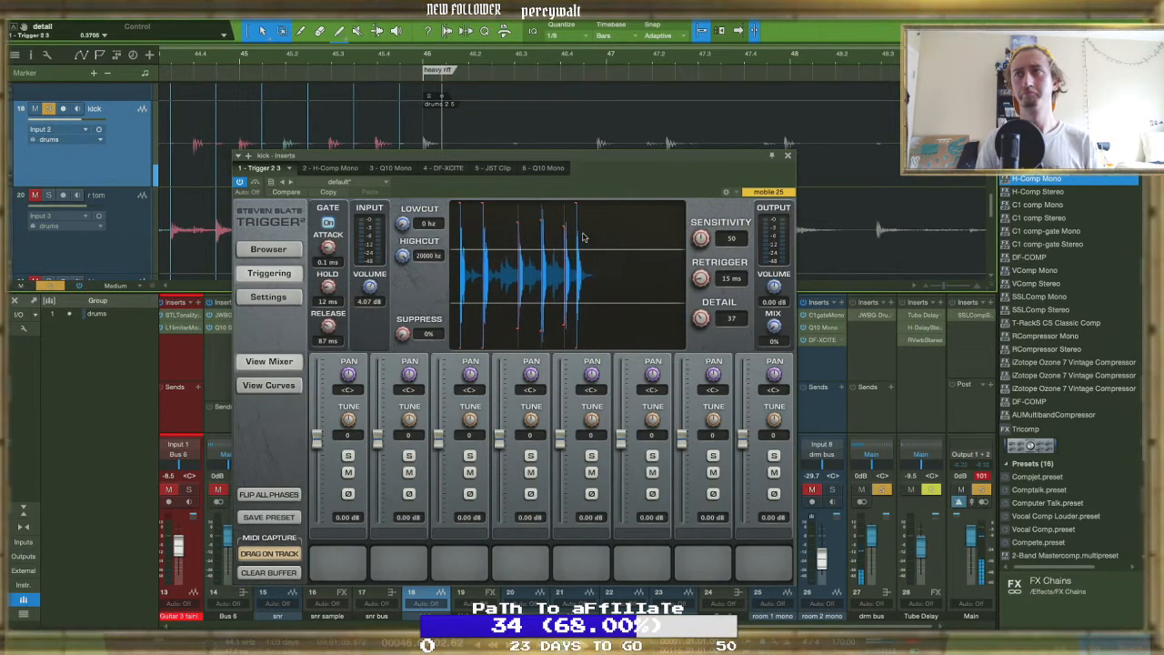
pyautogui.click(787, 156)
# Replay the kick hits leading into the heavy riff and compare them closely with the waveforms on the kick and tom tracks
pyautogui.scroll(1, 333, 112)
pyautogui.scroll(10, 334, 112)
pyautogui.scroll(-10, 334, 112)
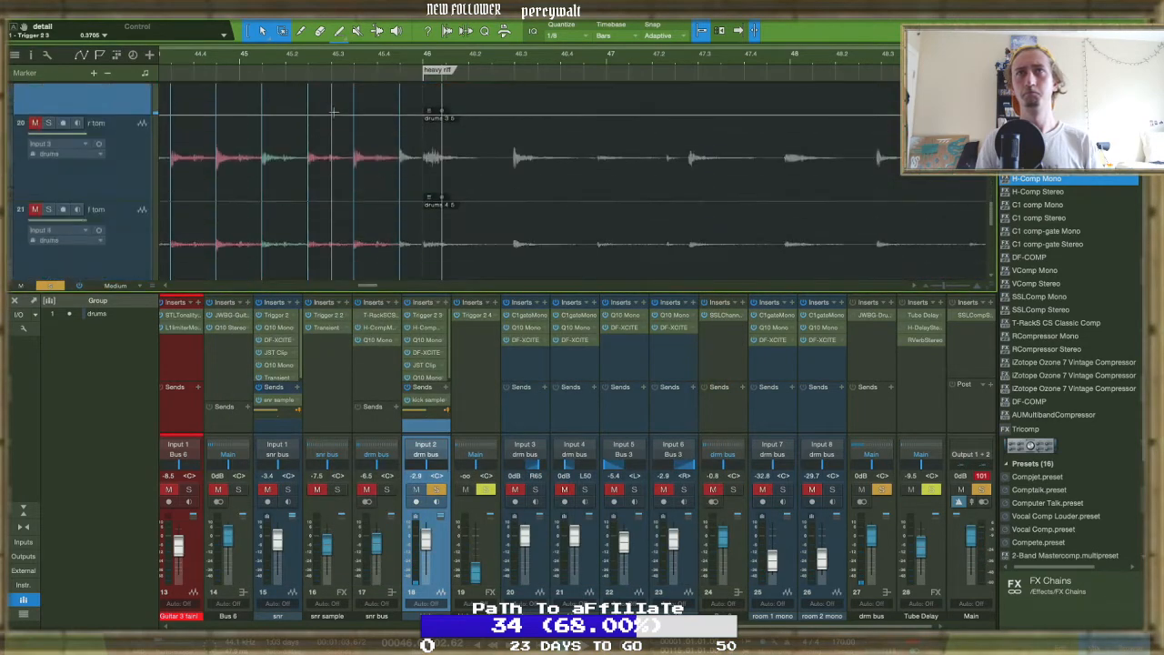
pyautogui.scroll(2, 334, 112)
pyautogui.click(200, 62)
pyautogui.press('space')
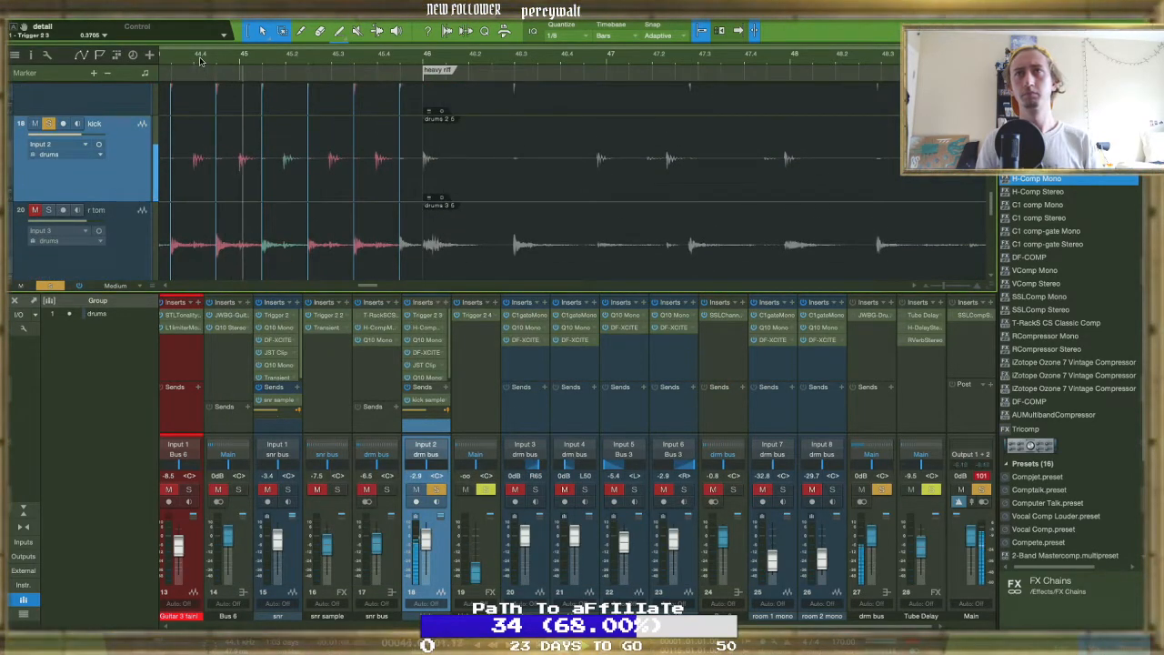
pyautogui.press('space')
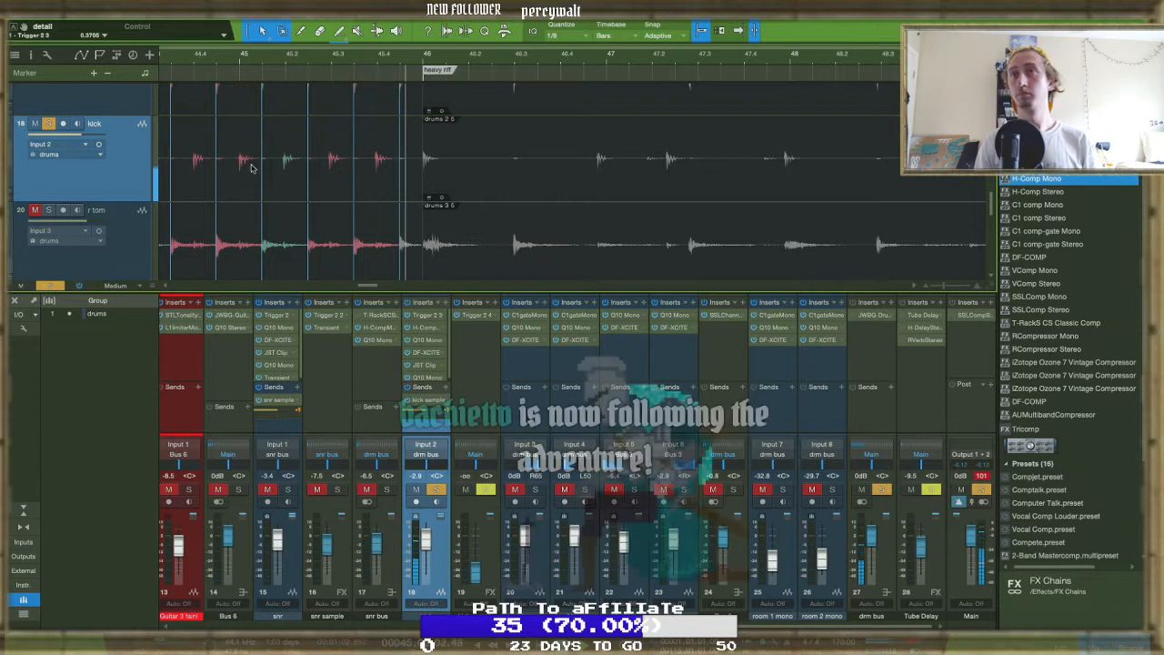
pyautogui.scroll(8, 252, 168)
pyautogui.hscroll(2, 252, 168)
pyautogui.click(333, 188)
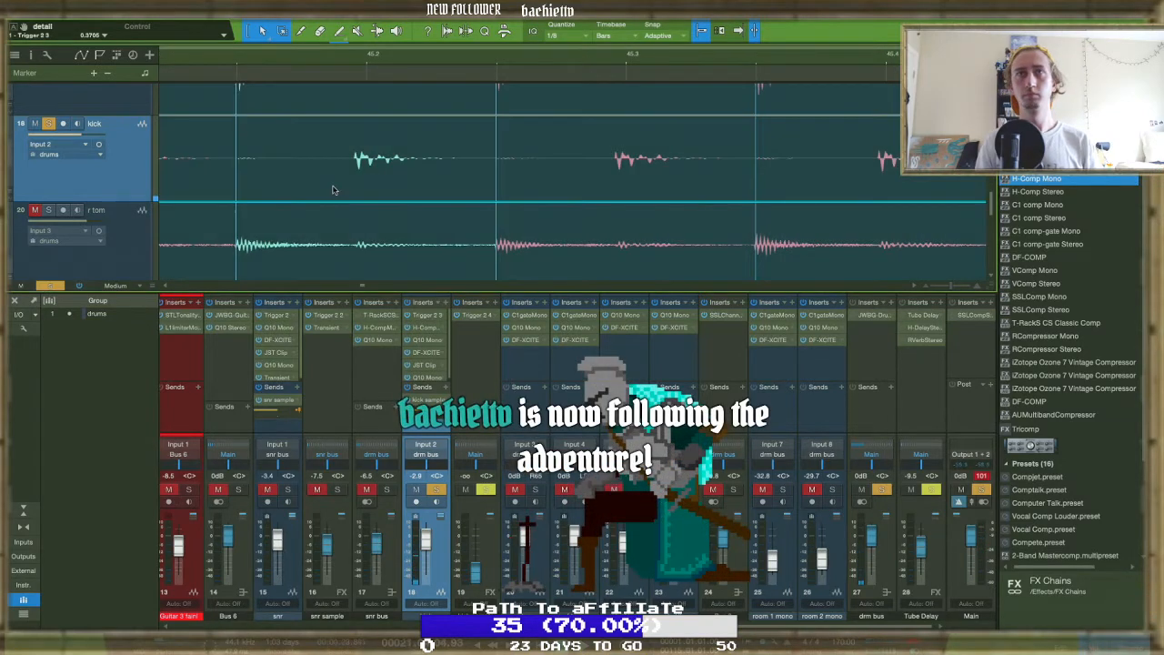
pyautogui.scroll(-7, 234, 178)
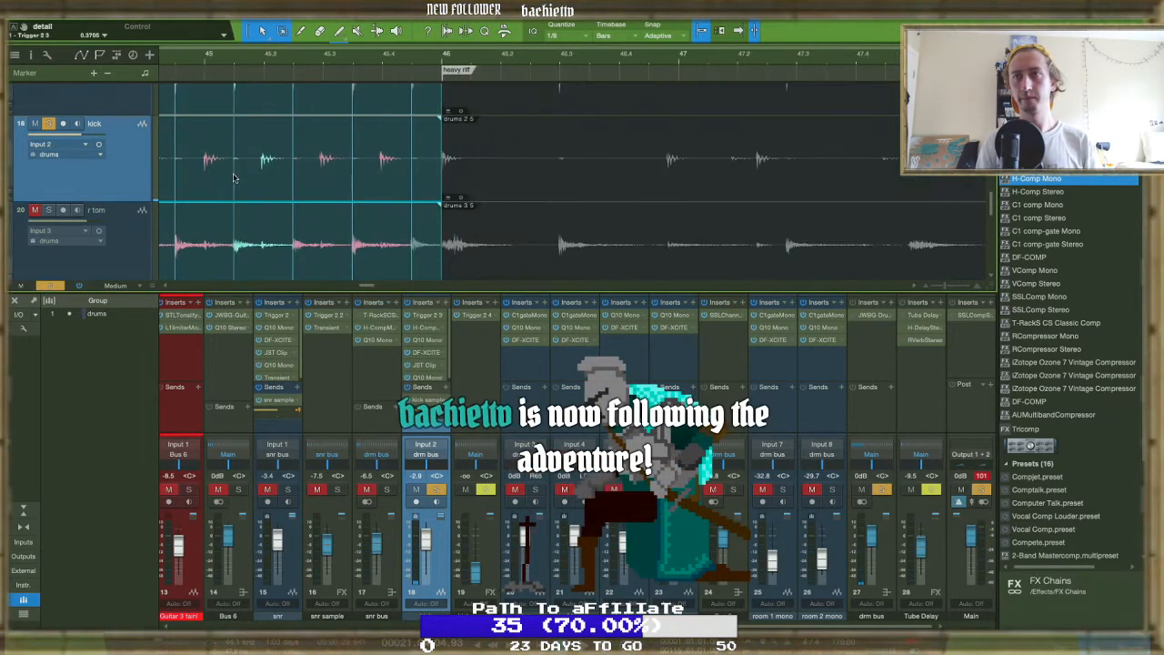
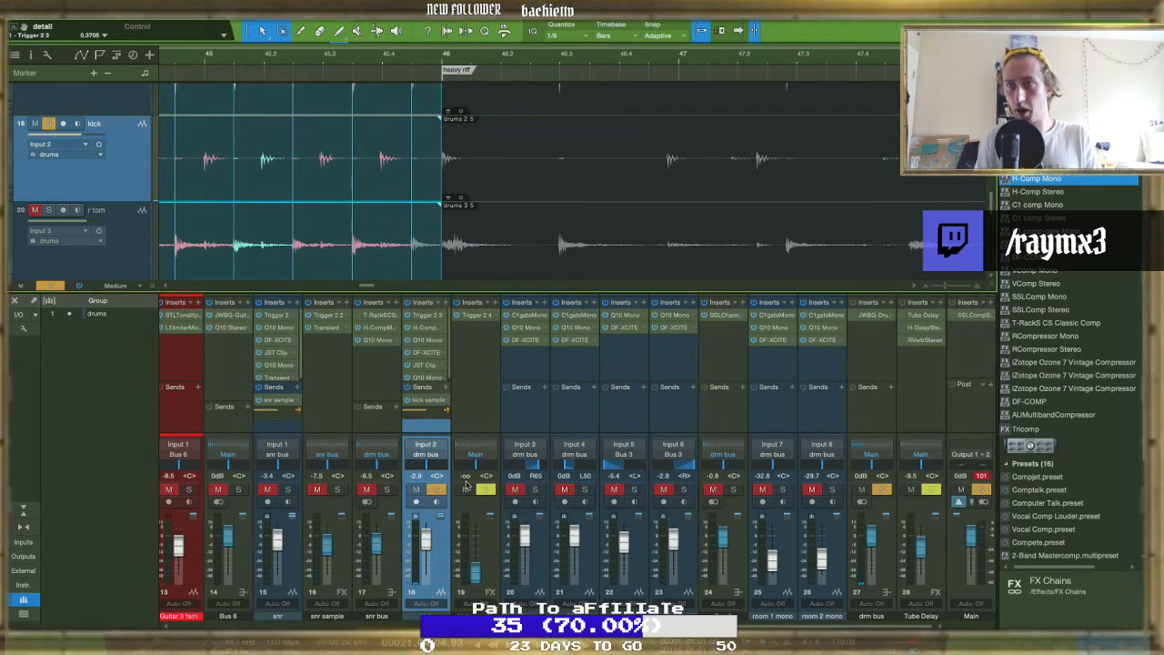
# Bring the kick sample channel's fader up to -14.2 dB
pyautogui.scroll(-15, 452, 244)
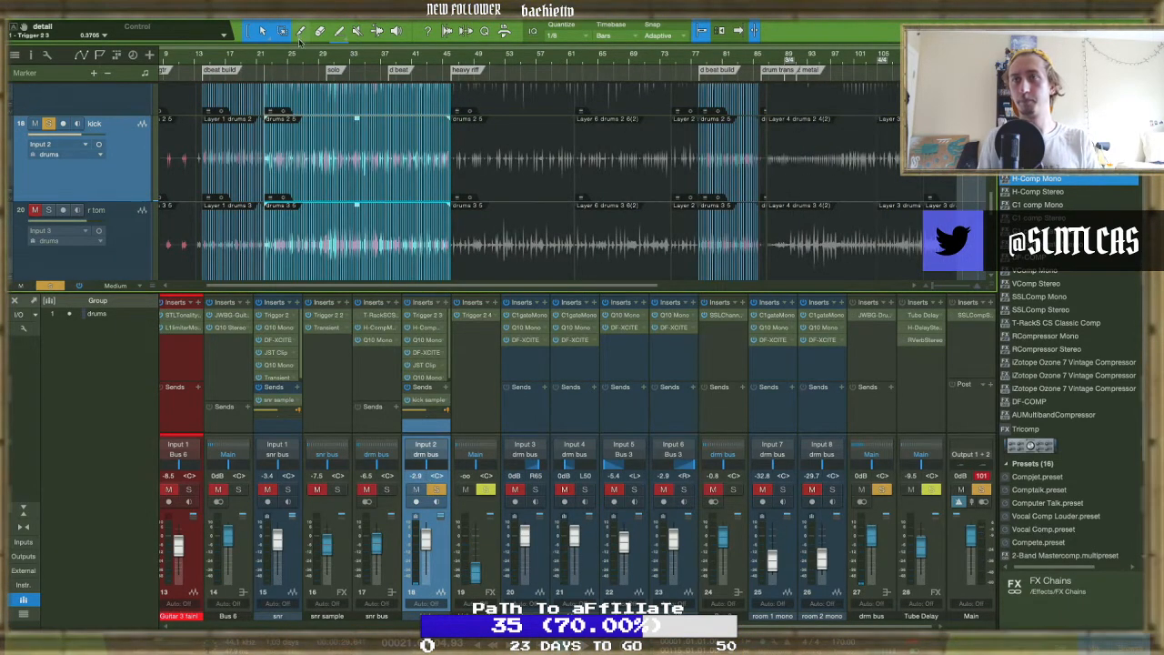
pyautogui.moveTo(475, 571); pyautogui.dragTo(474, 553)
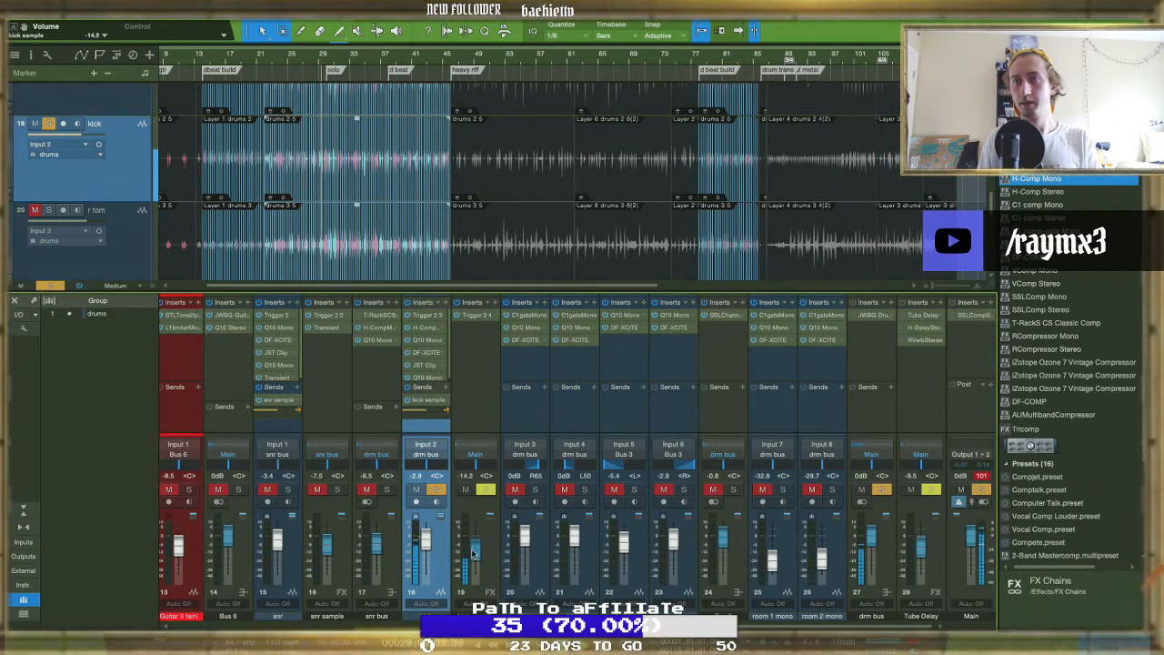
# Create a kick bus for the kick and kick sample channels and route its output to the drm bus
pyautogui.click(491, 571)
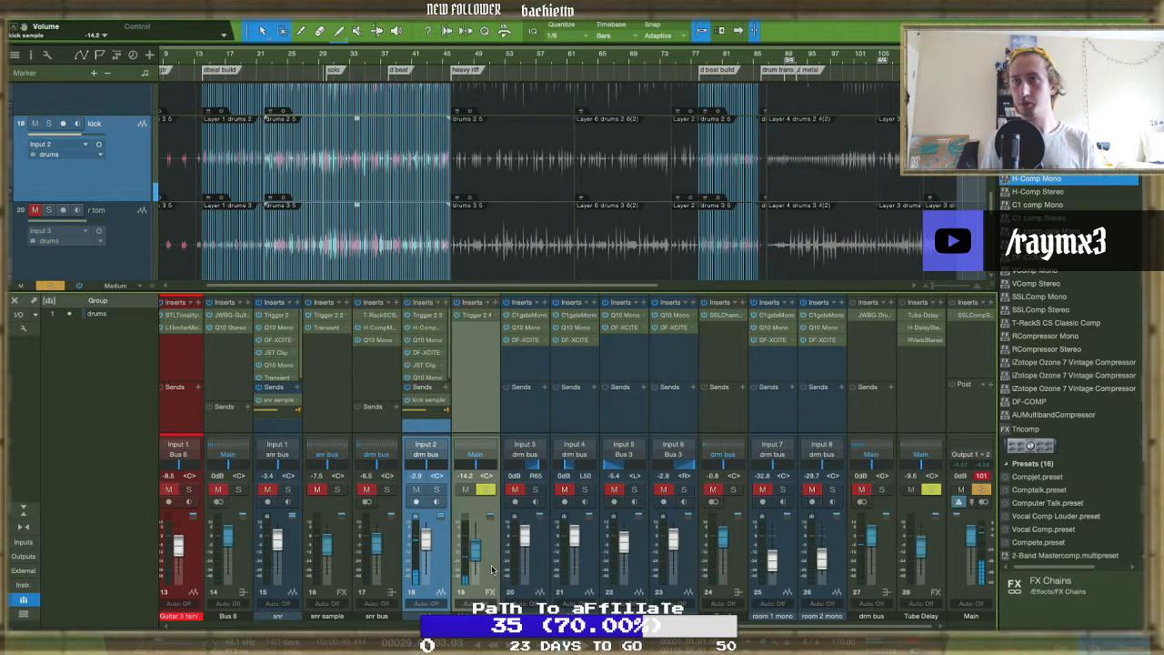
pyautogui.rightClick(493, 570)
pyautogui.click(512, 473)
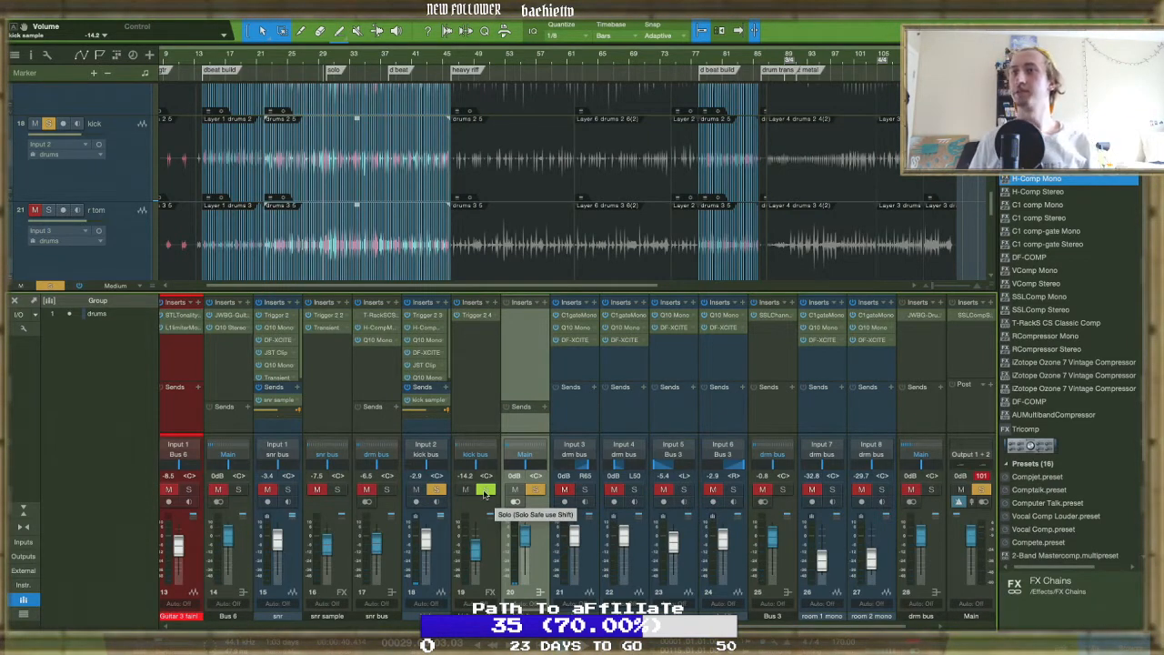
pyautogui.click(525, 454)
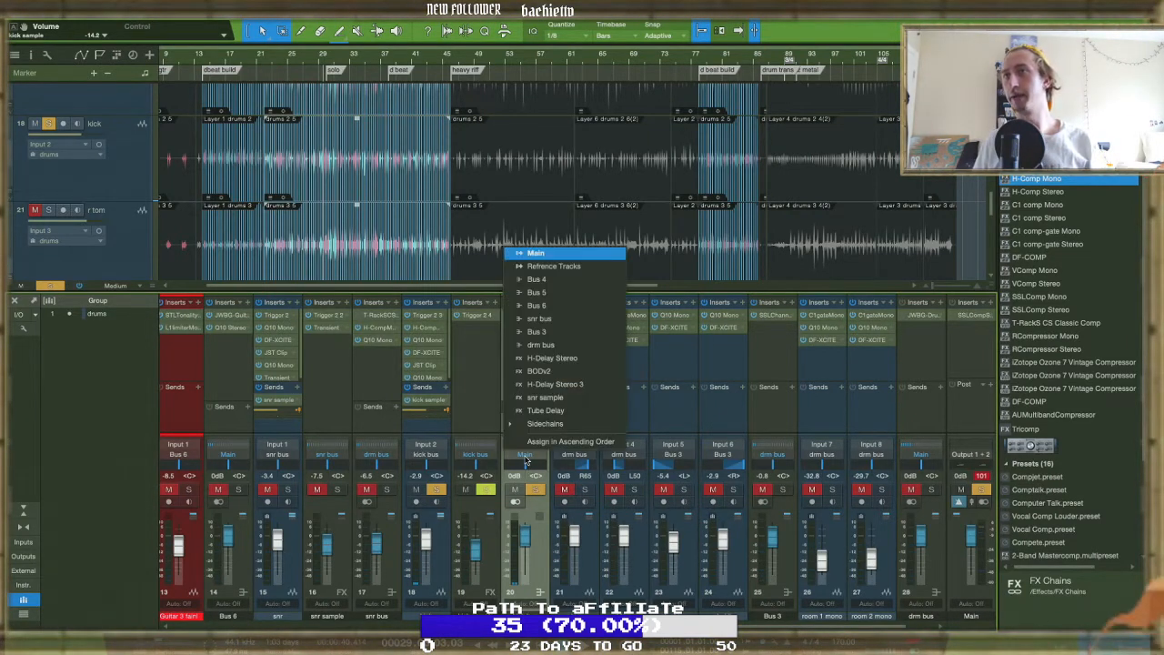
pyautogui.click(541, 346)
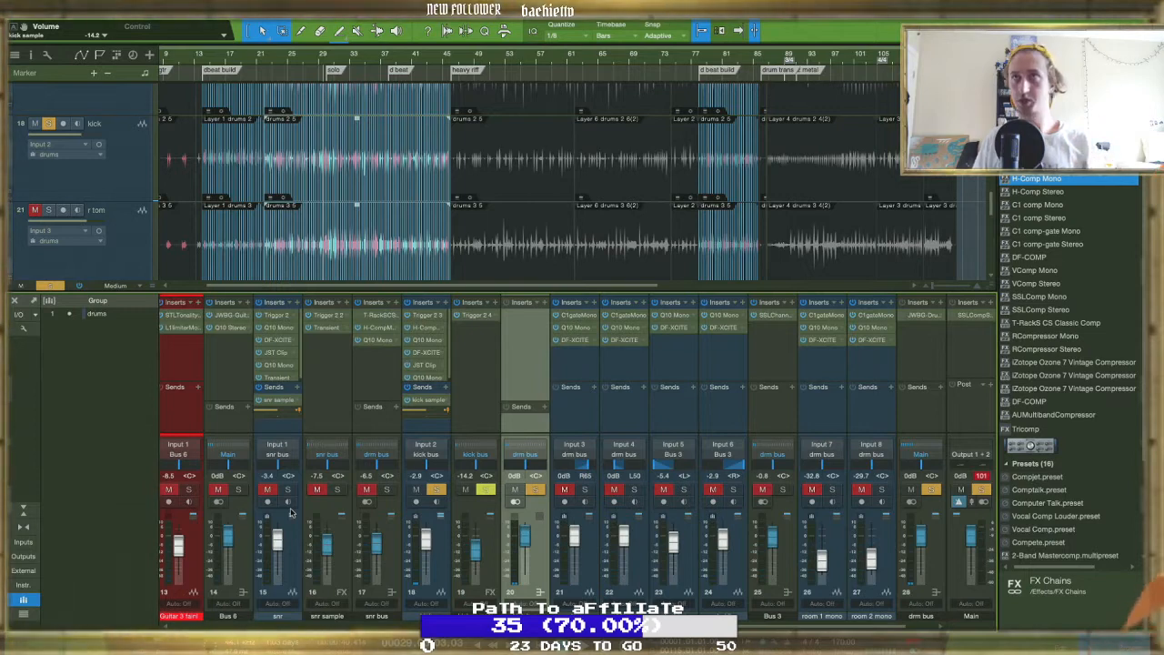
# Raise the kick sample fader to -13.2 dB during playback and insert H-Comp Mono on the kick bus
pyautogui.click(271, 60)
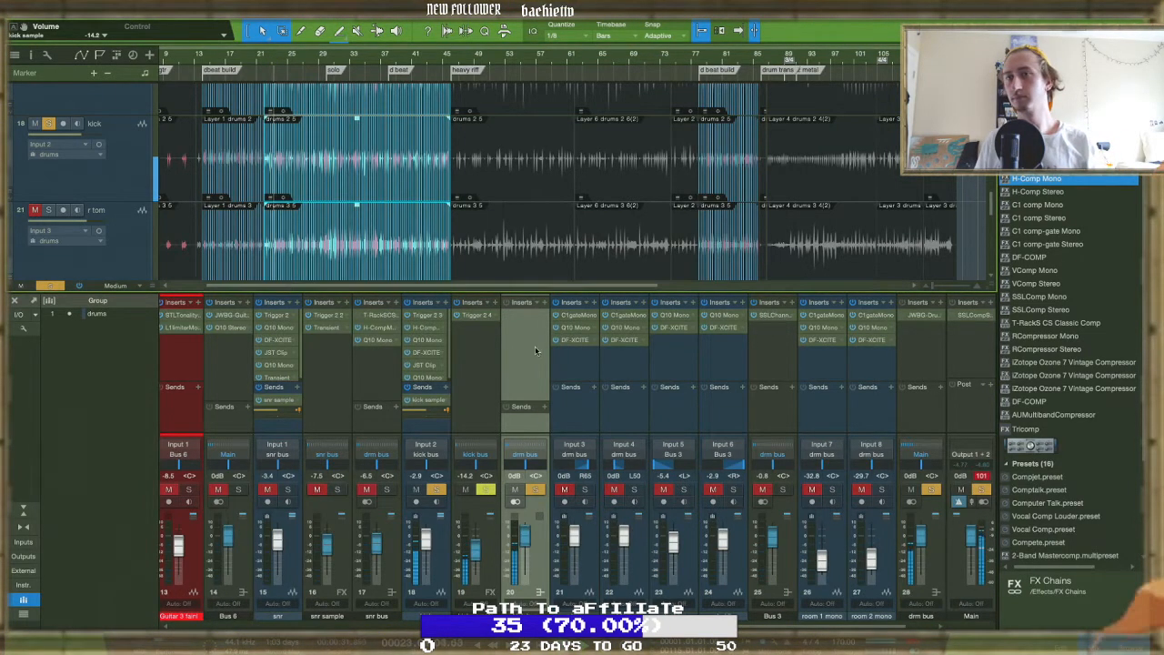
pyautogui.moveTo(474, 548); pyautogui.dragTo(474, 546)
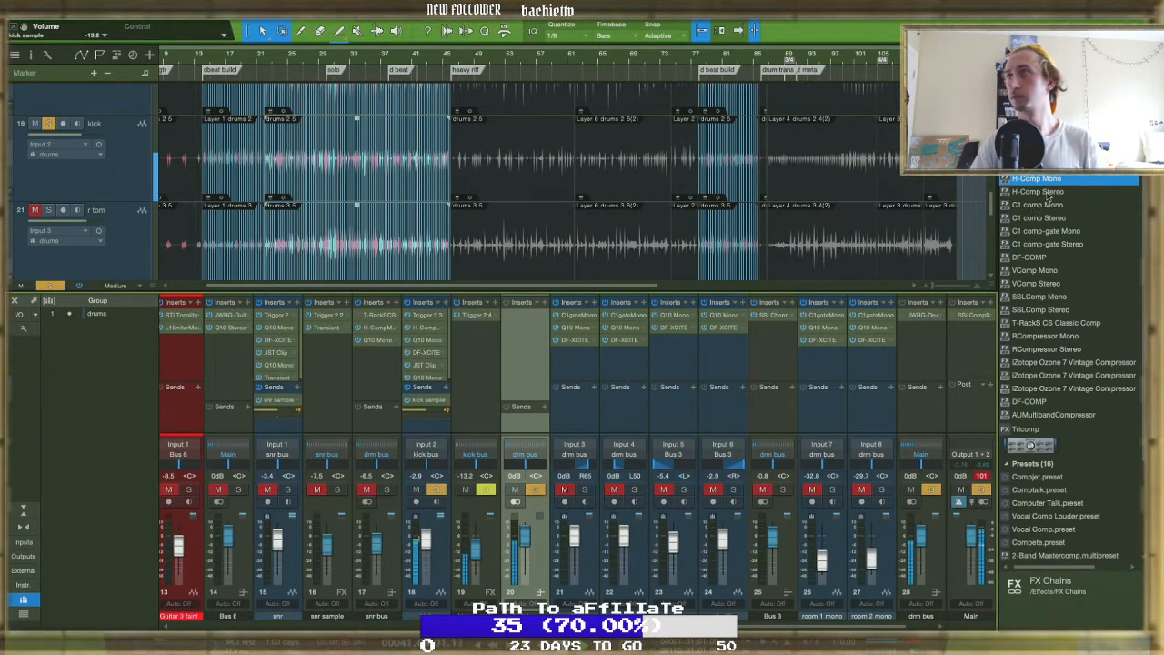
pyautogui.moveTo(1037, 179); pyautogui.dragTo(529, 348)
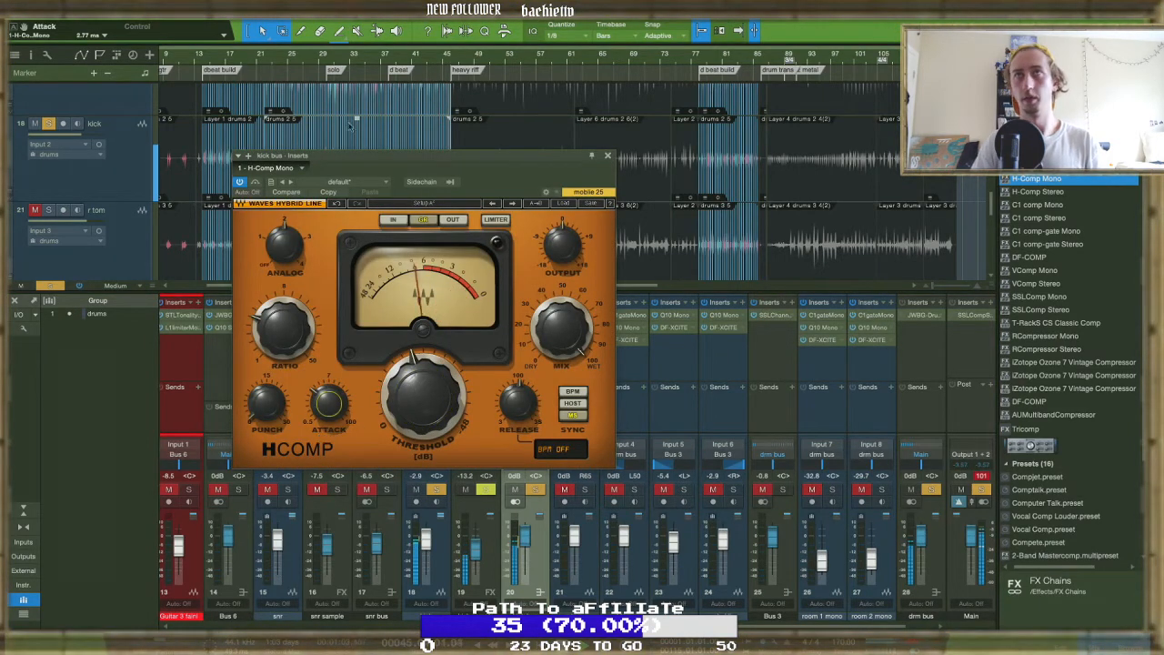
# Set the kick bus H-Comp's attack to 5.72 ms and release to 24.0 ms, and lower the kick channel's fader to -4.9 dB
pyautogui.moveTo(328, 403)
pyautogui.mouseDown()
pyautogui.moveTo(329, 369)
pyautogui.moveTo(320, 401)
pyautogui.mouseUp()
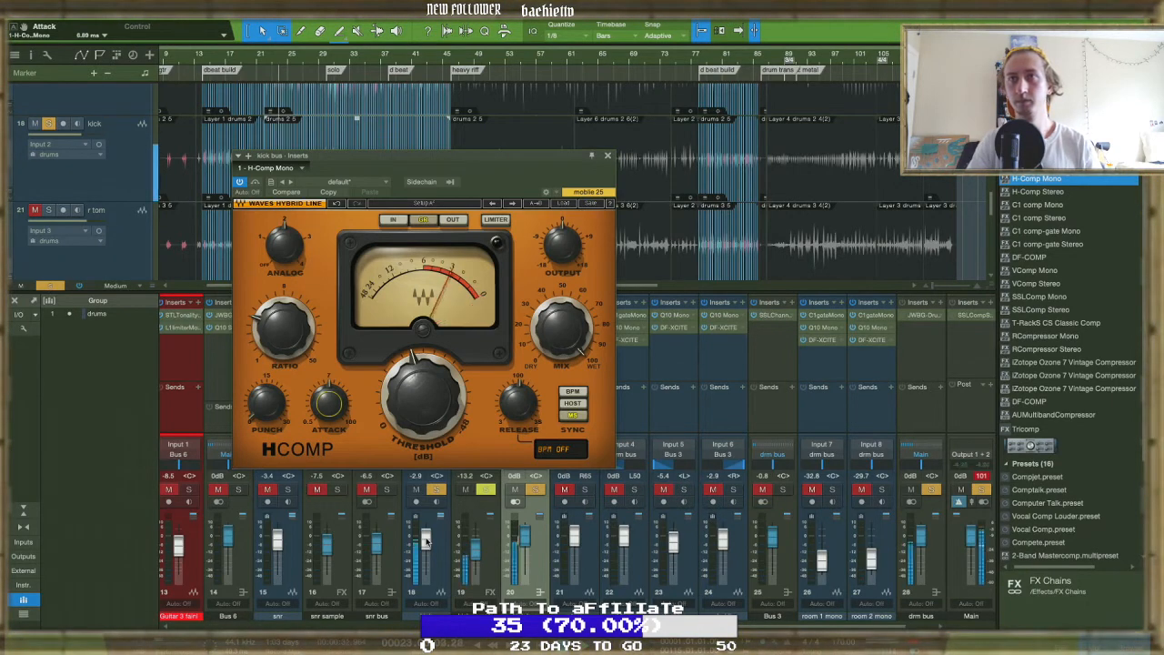
pyautogui.moveTo(329, 404); pyautogui.dragTo(329, 384)
pyautogui.moveTo(427, 542); pyautogui.dragTo(428, 546)
pyautogui.moveTo(338, 419); pyautogui.dragTo(340, 415)
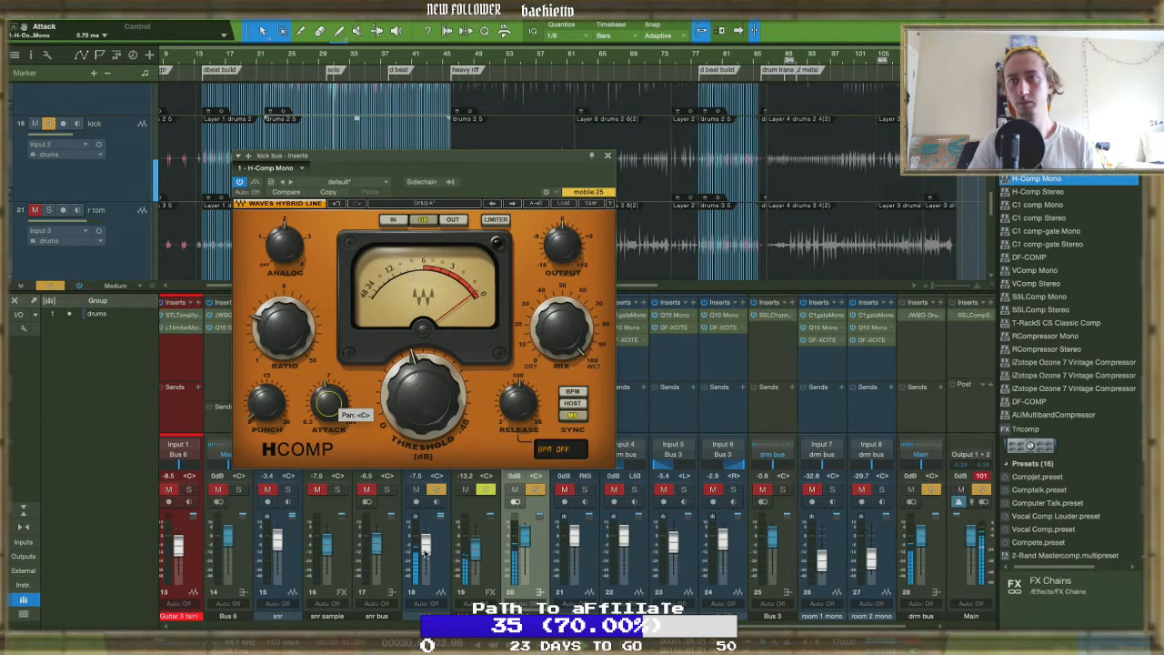
pyautogui.moveTo(423, 552); pyautogui.dragTo(424, 546)
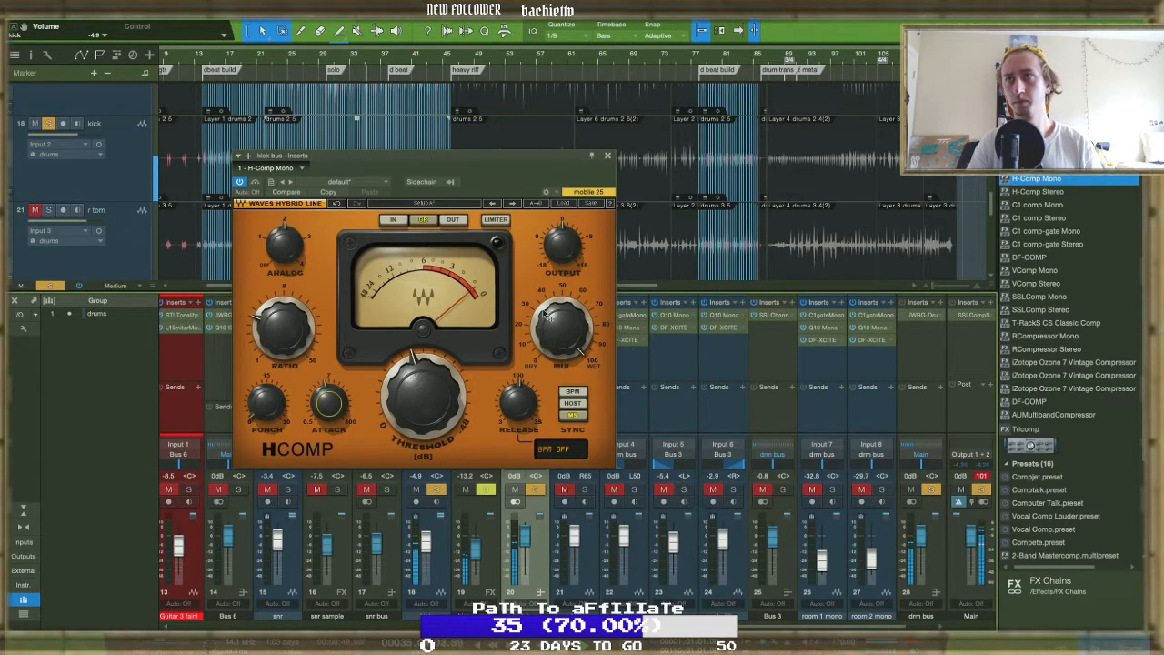
pyautogui.moveTo(518, 403); pyautogui.dragTo(519, 354)
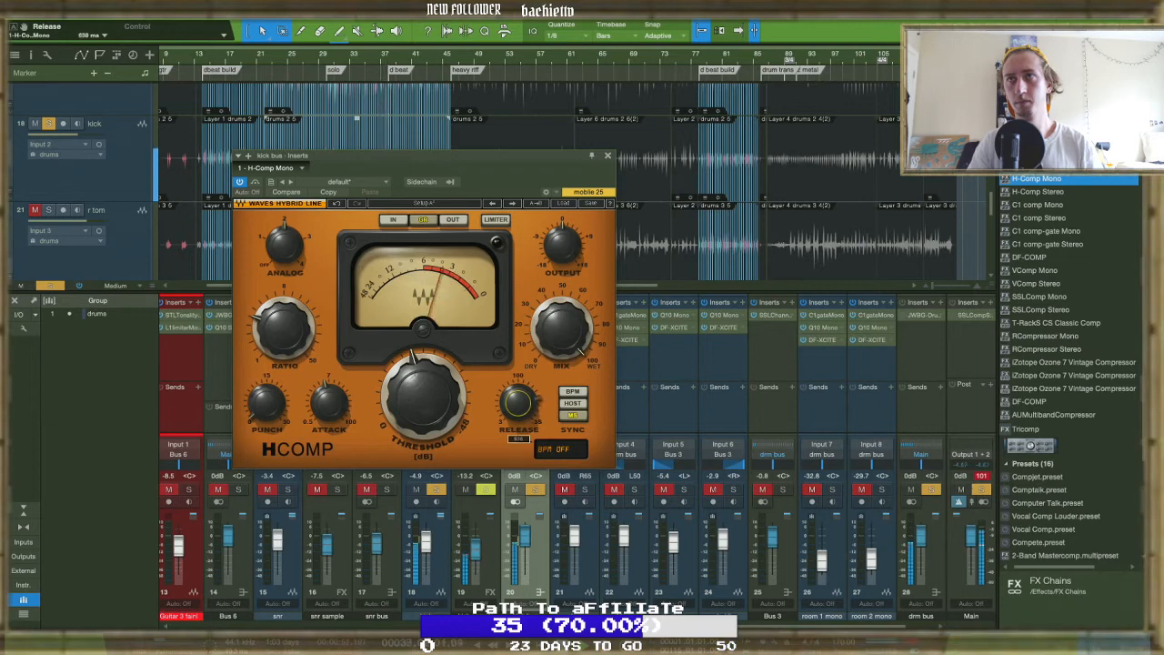
pyautogui.moveTo(519, 402); pyautogui.dragTo(518, 401)
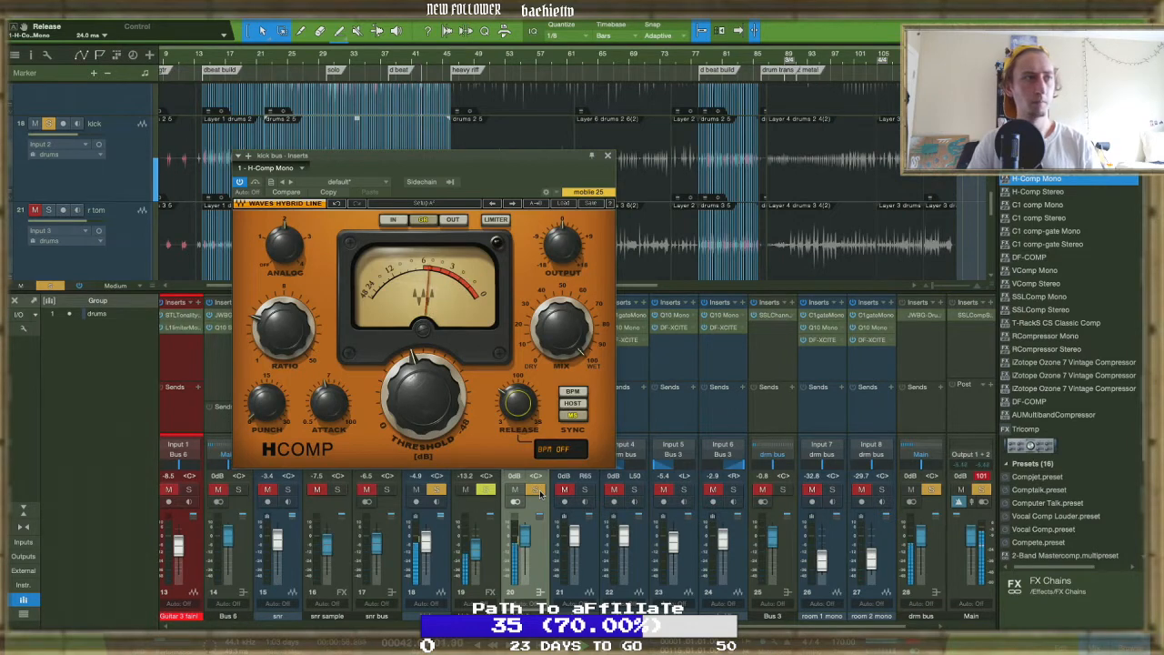
# Unsolo the kick bus to hear the full mix, and set its fader to -1.3 dB and its H-Comp threshold to -27.7 dB
pyautogui.click(537, 490)
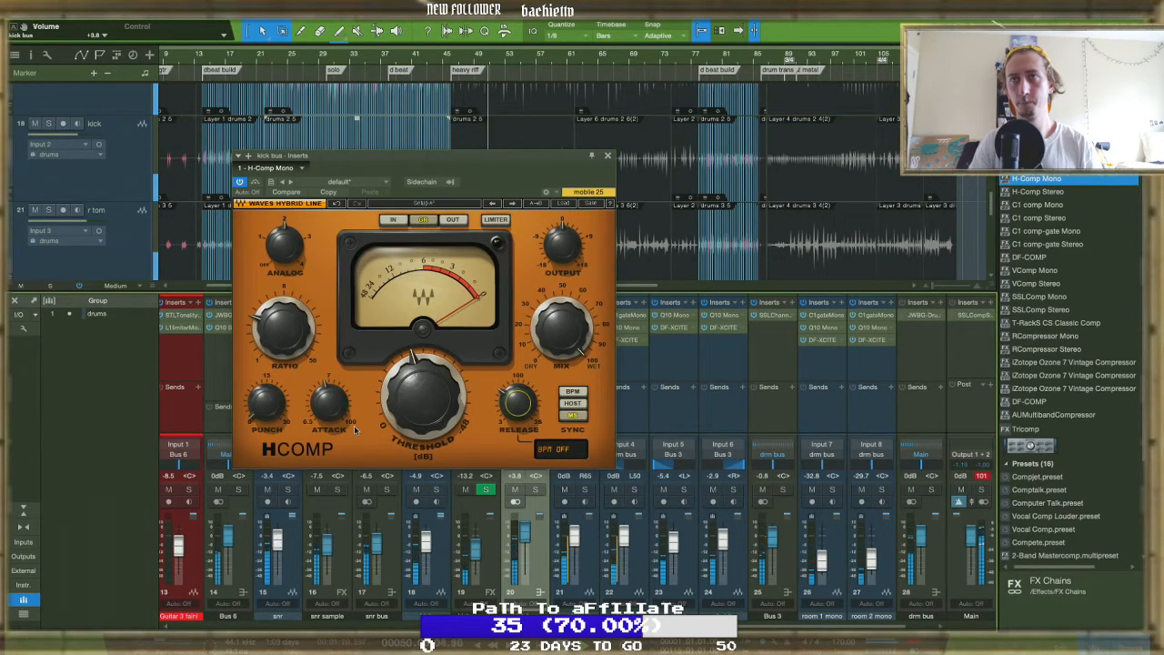
pyautogui.moveTo(418, 406); pyautogui.dragTo(419, 383)
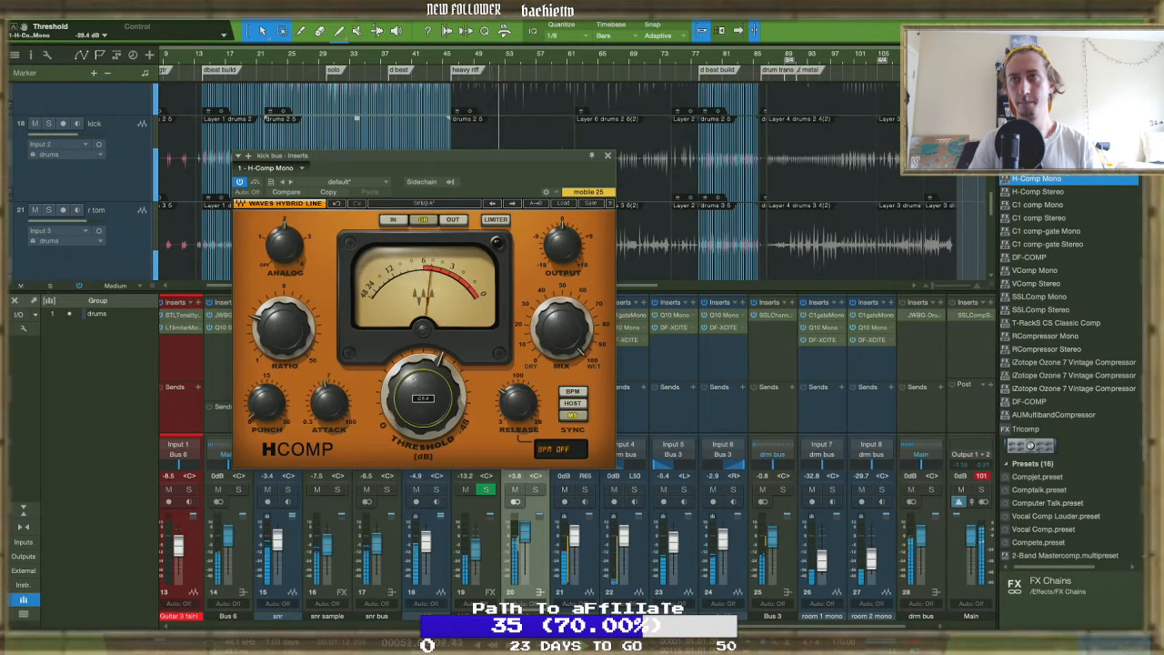
pyautogui.moveTo(524, 536); pyautogui.dragTo(525, 543)
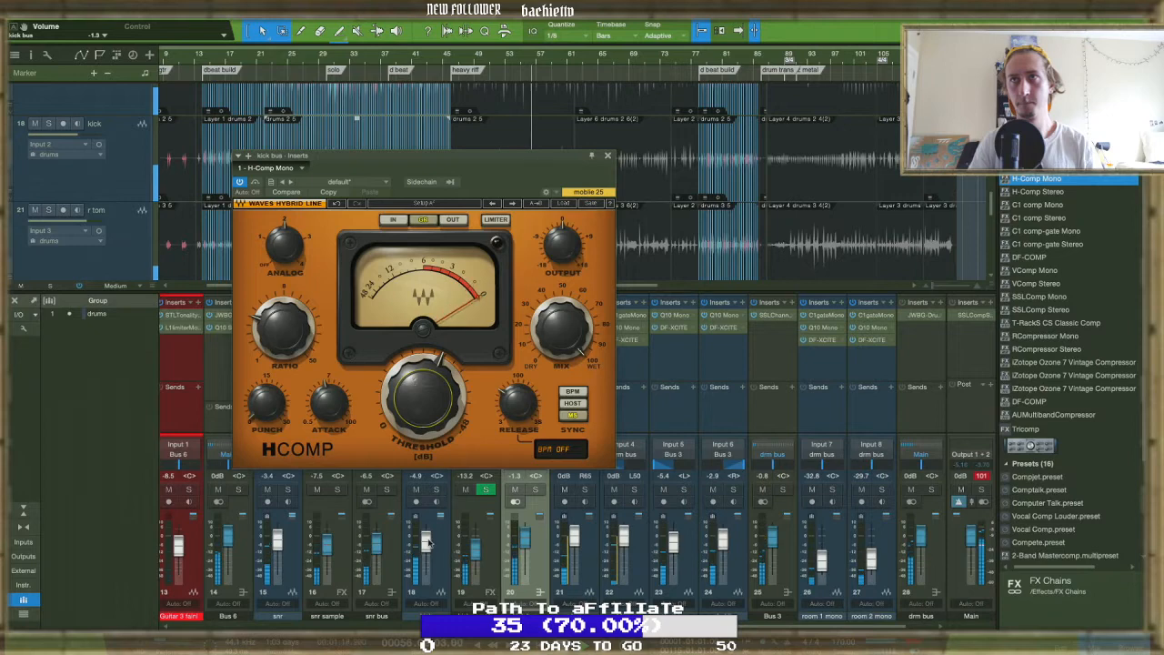
pyautogui.moveTo(423, 409); pyautogui.dragTo(423, 431)
# Lower the r tom channel's fader to -6.6 dB
pyautogui.click(576, 590)
pyautogui.click(577, 589)
pyautogui.click(576, 585)
pyautogui.click(614, 572)
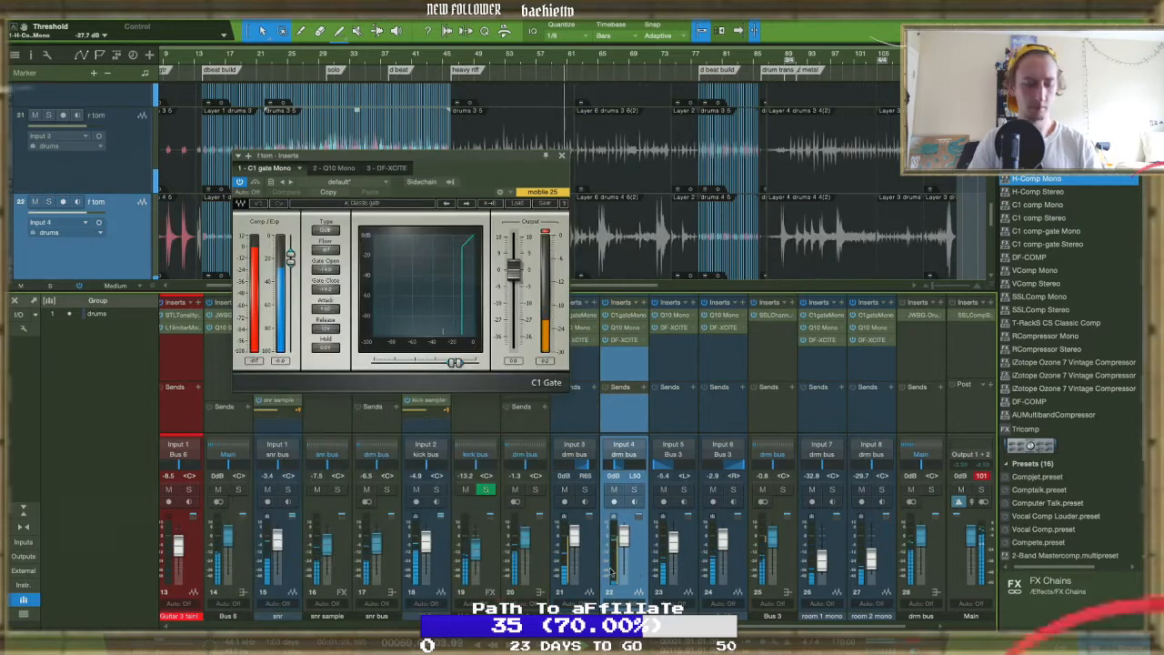
pyautogui.click(573, 545)
pyautogui.moveTo(573, 546); pyautogui.dragTo(574, 548)
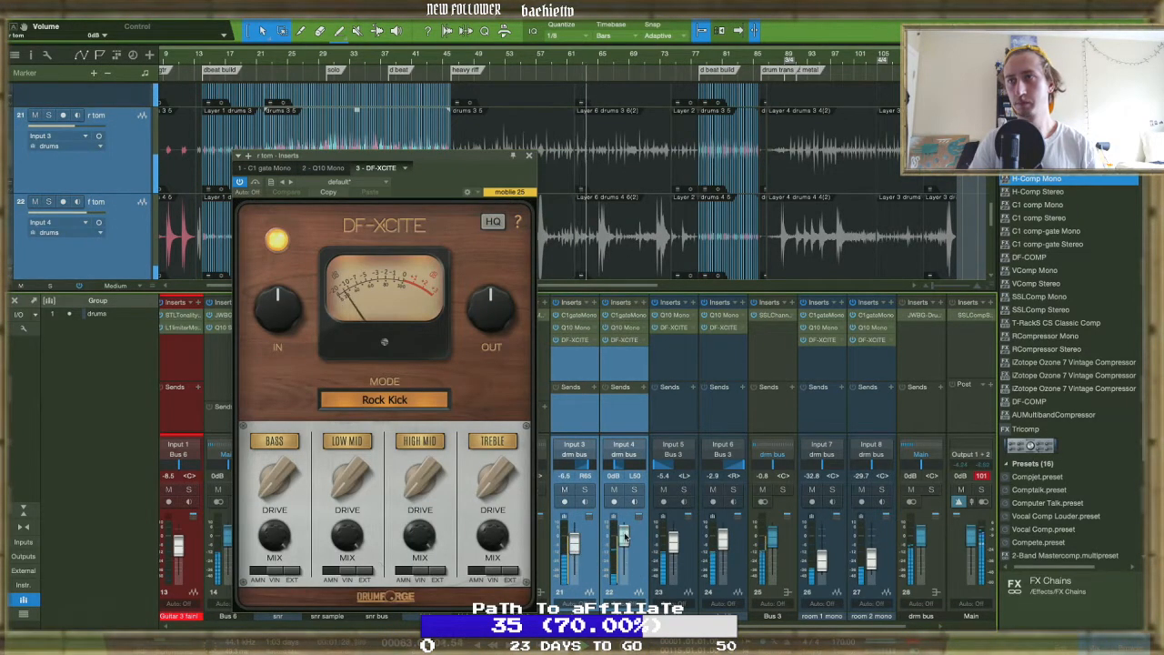
# Lower the f tom channel's fader to -4.9 dB and close the r tom's DF-XCITE window
pyautogui.moveTo(624, 539); pyautogui.dragTo(624, 543)
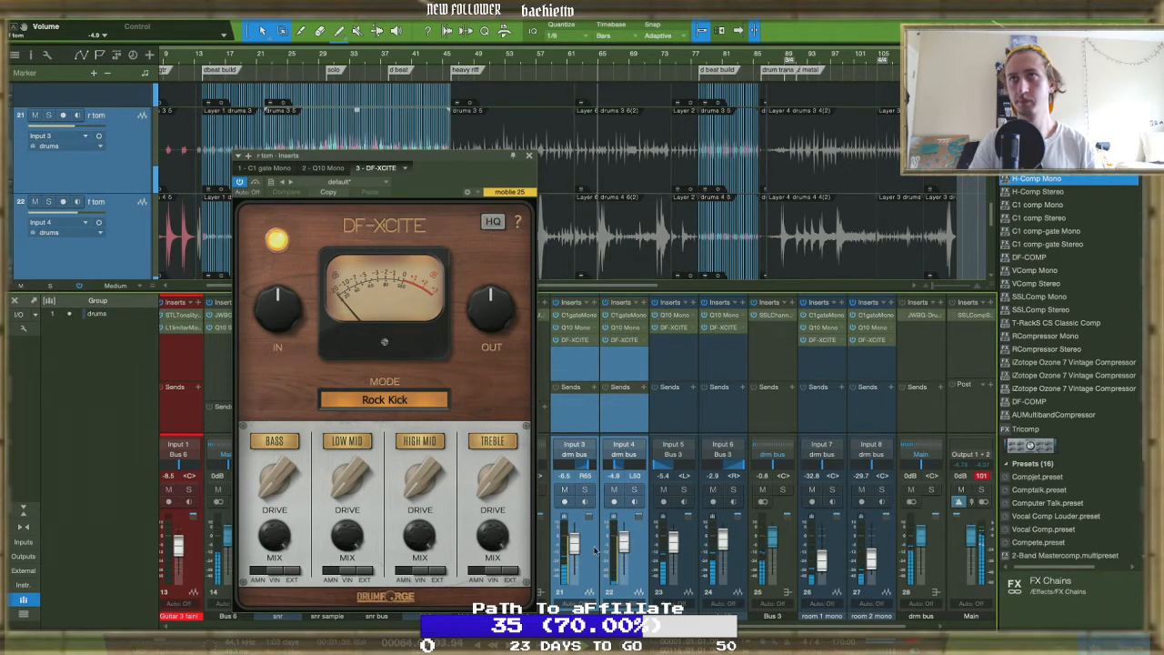
pyautogui.click(528, 156)
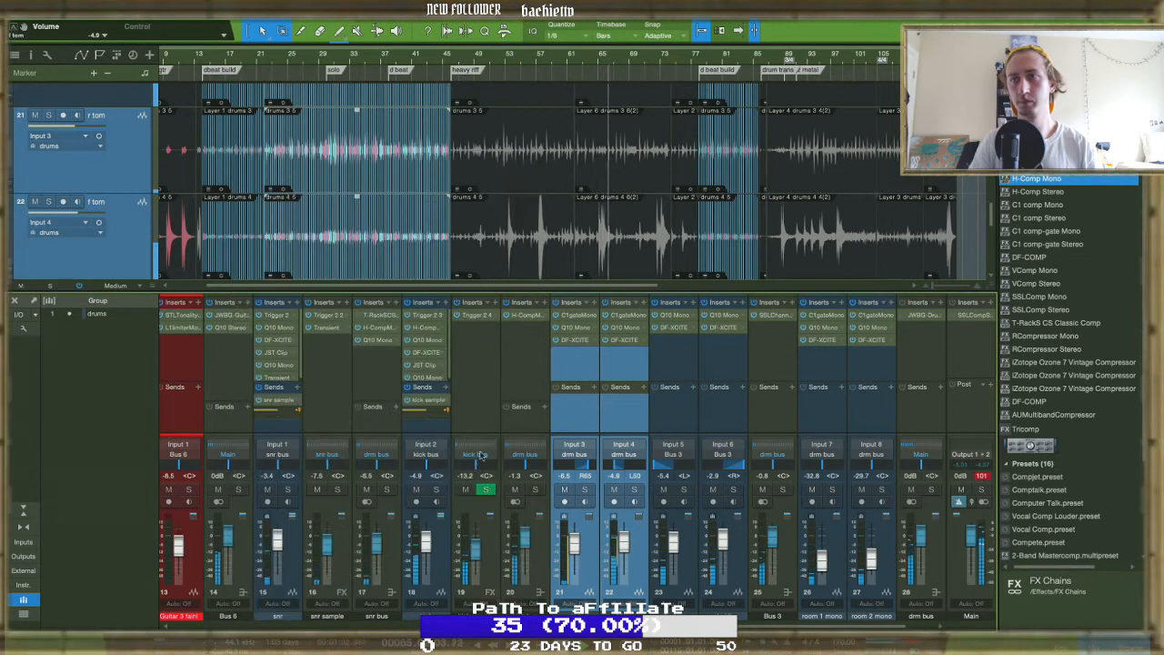
# Solo the kick bus, try other threshold and attack values on its H-Comp, and load the Full Reset preset
pyautogui.click(535, 490)
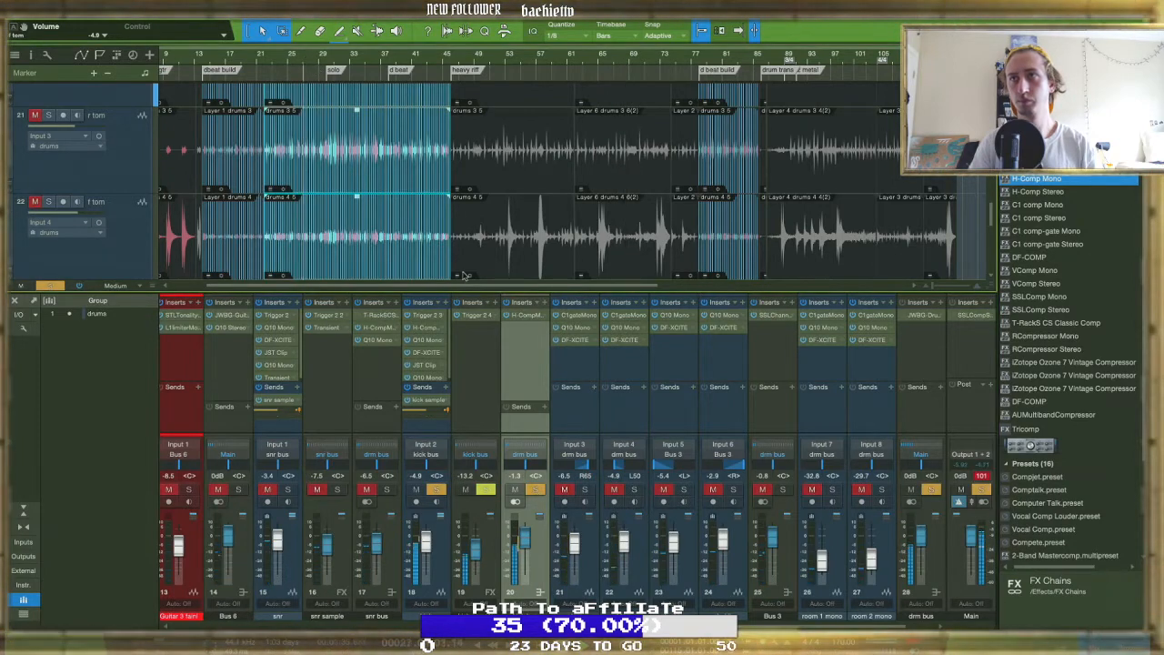
pyautogui.click(525, 315)
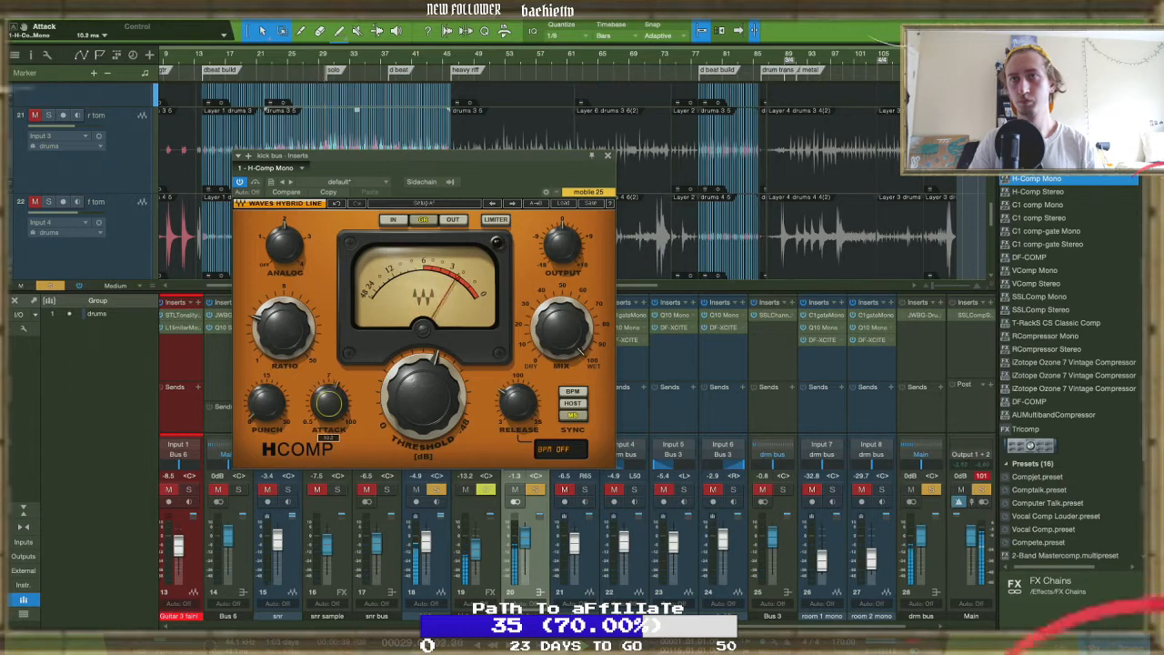
pyautogui.moveTo(423, 399); pyautogui.dragTo(422, 411)
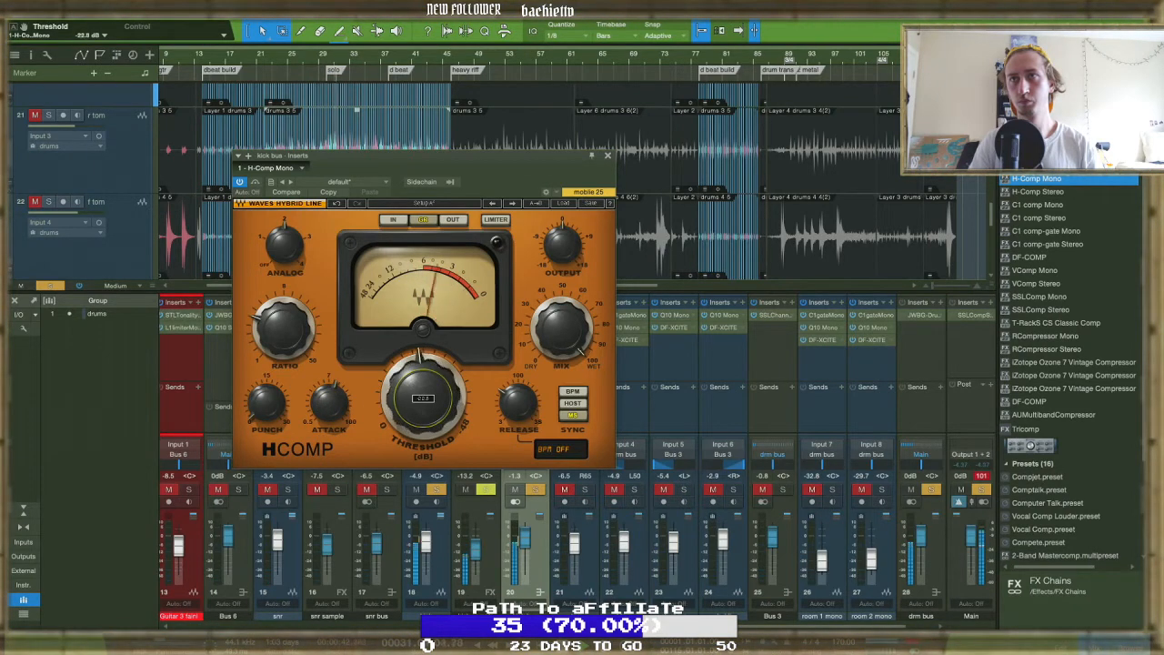
pyautogui.moveTo(423, 398); pyautogui.dragTo(423, 390)
pyautogui.moveTo(328, 401); pyautogui.dragTo(329, 391)
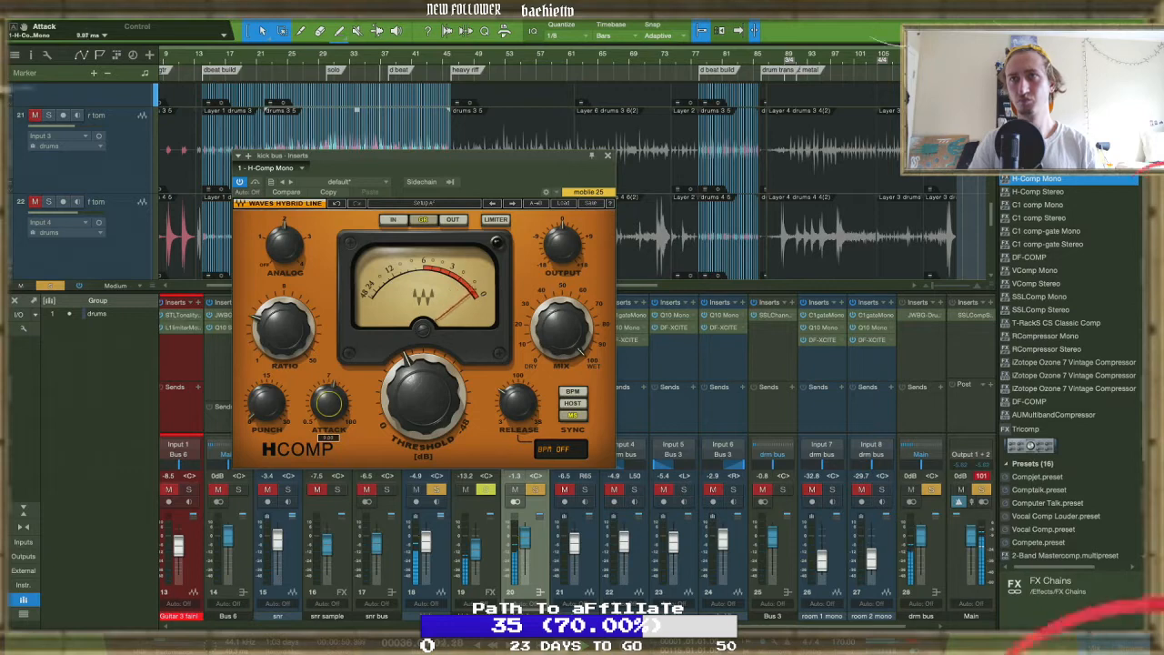
pyautogui.click(571, 203)
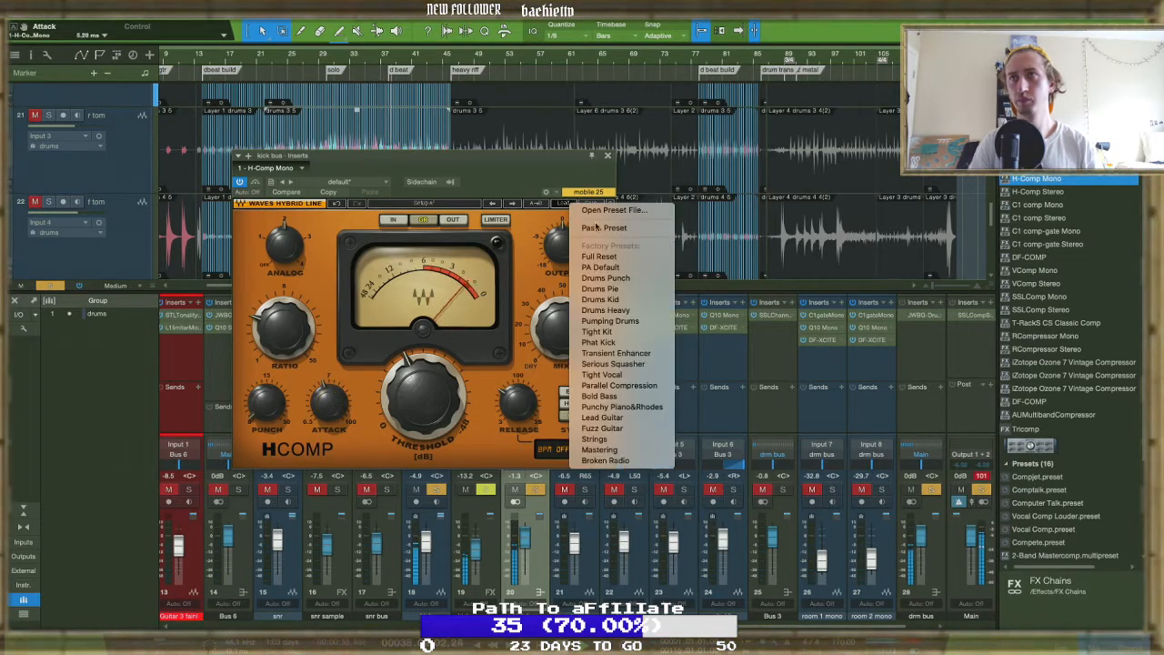
pyautogui.click(598, 257)
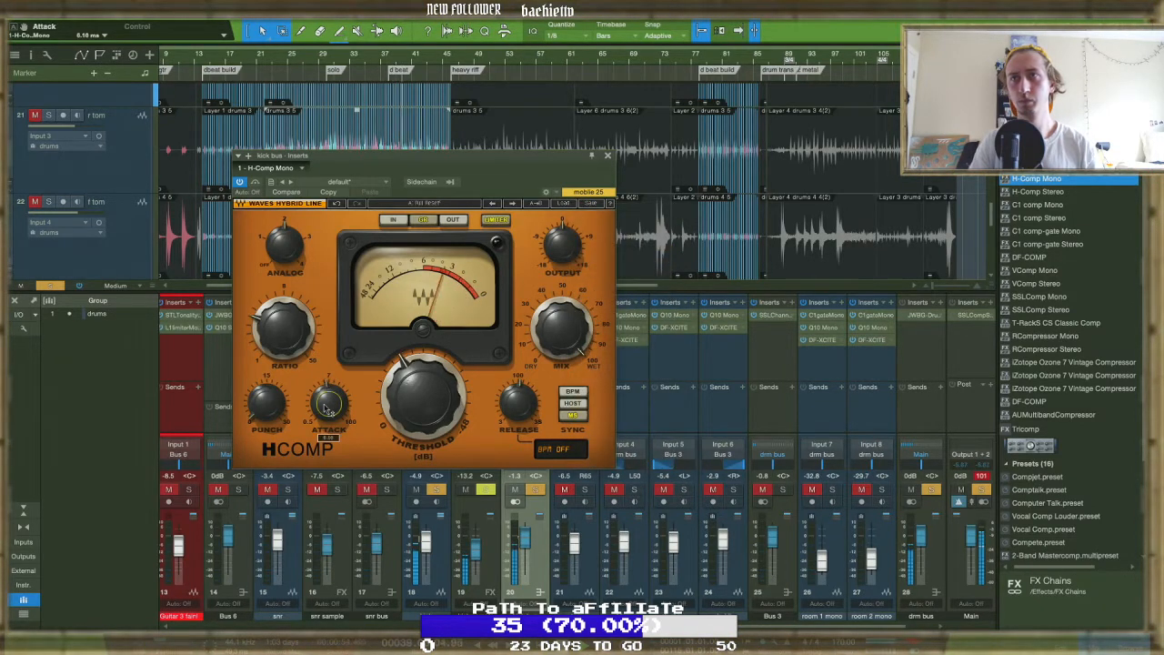
# Fine-tune the kick bus H-Comp's attack, set its threshold to -19.9 dB, and unsolo the kick bus
pyautogui.moveTo(423, 397); pyautogui.dragTo(423, 424)
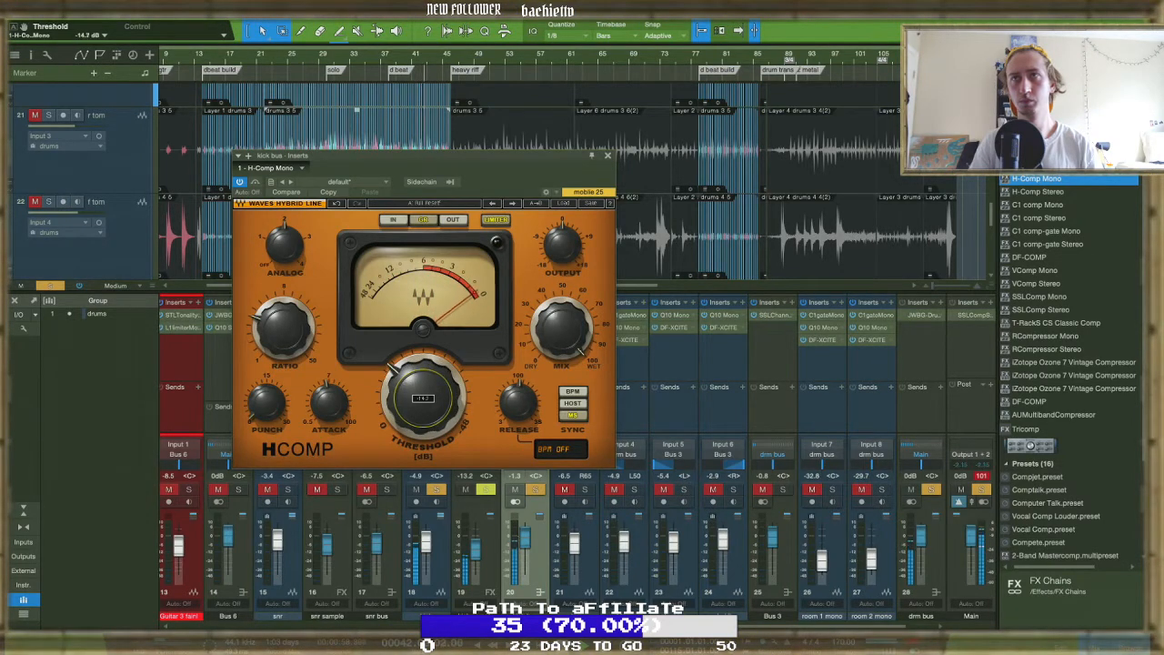
pyautogui.click(329, 402)
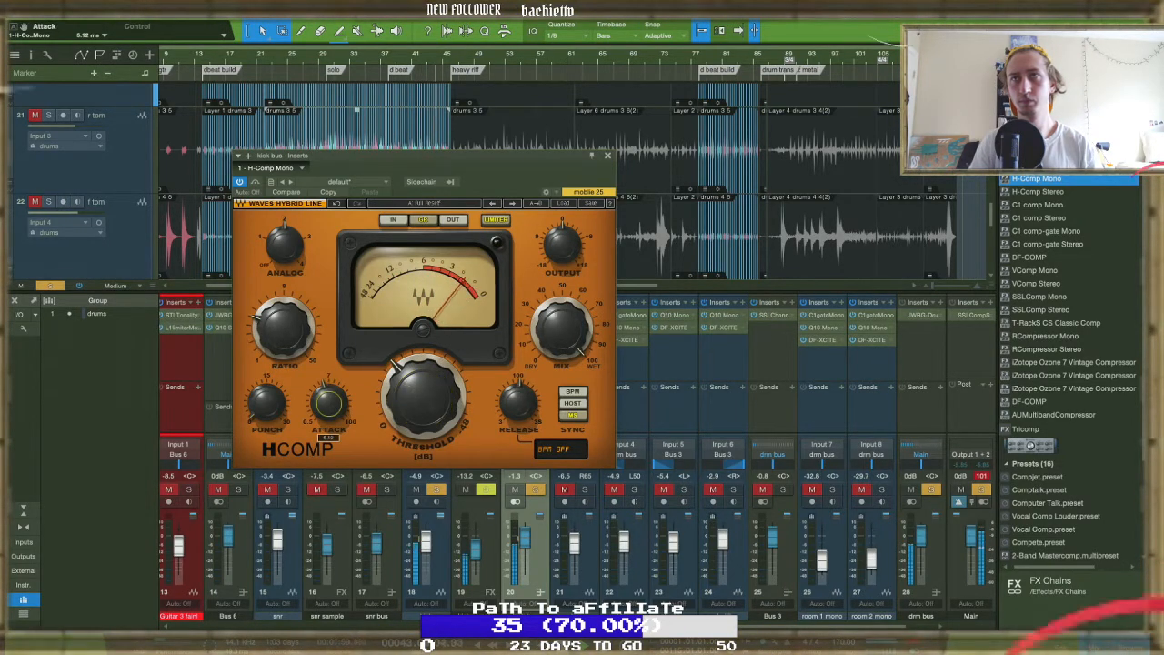
pyautogui.moveTo(329, 402); pyautogui.dragTo(328, 396)
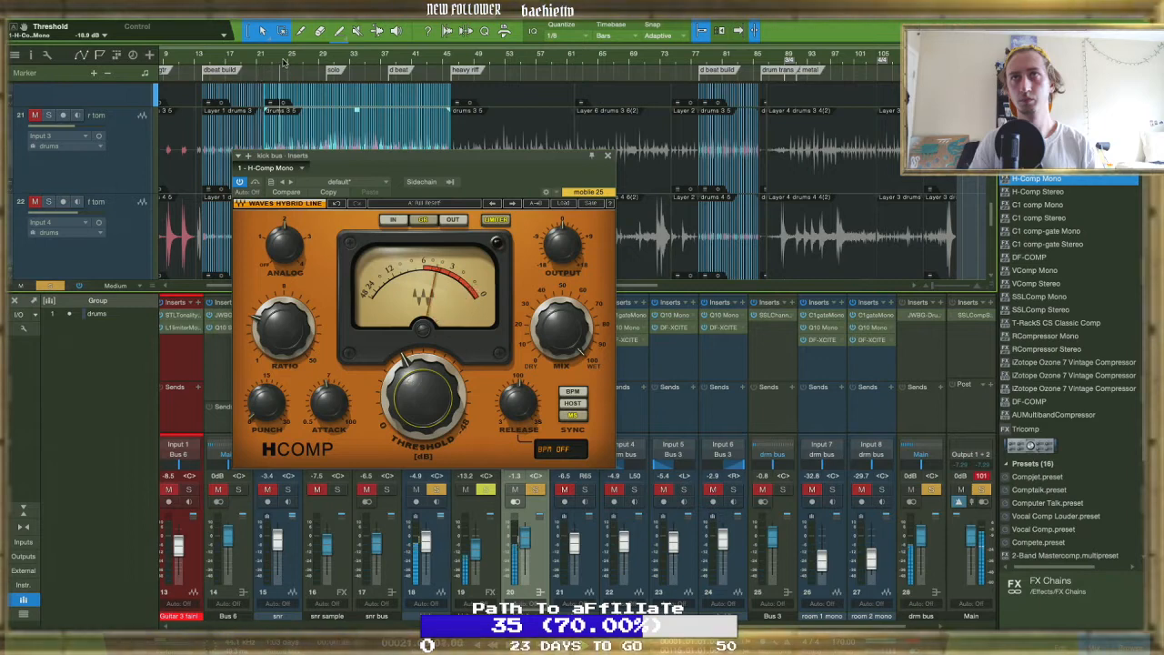
pyautogui.moveTo(423, 398); pyautogui.dragTo(423, 392)
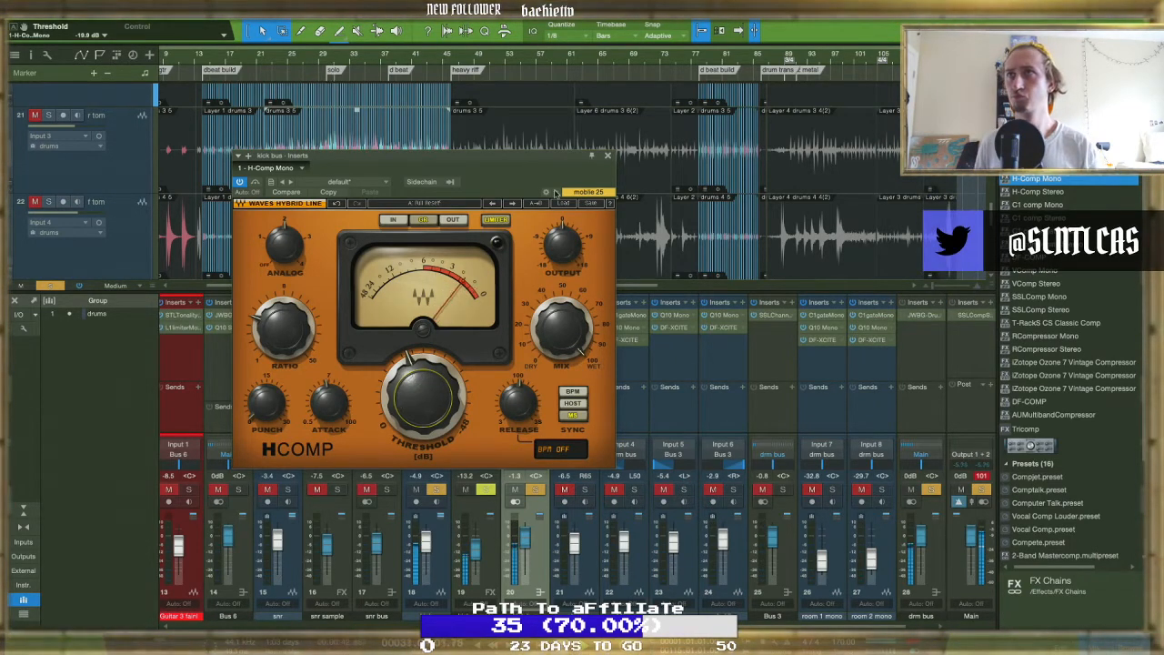
pyautogui.click(608, 155)
pyautogui.click(536, 489)
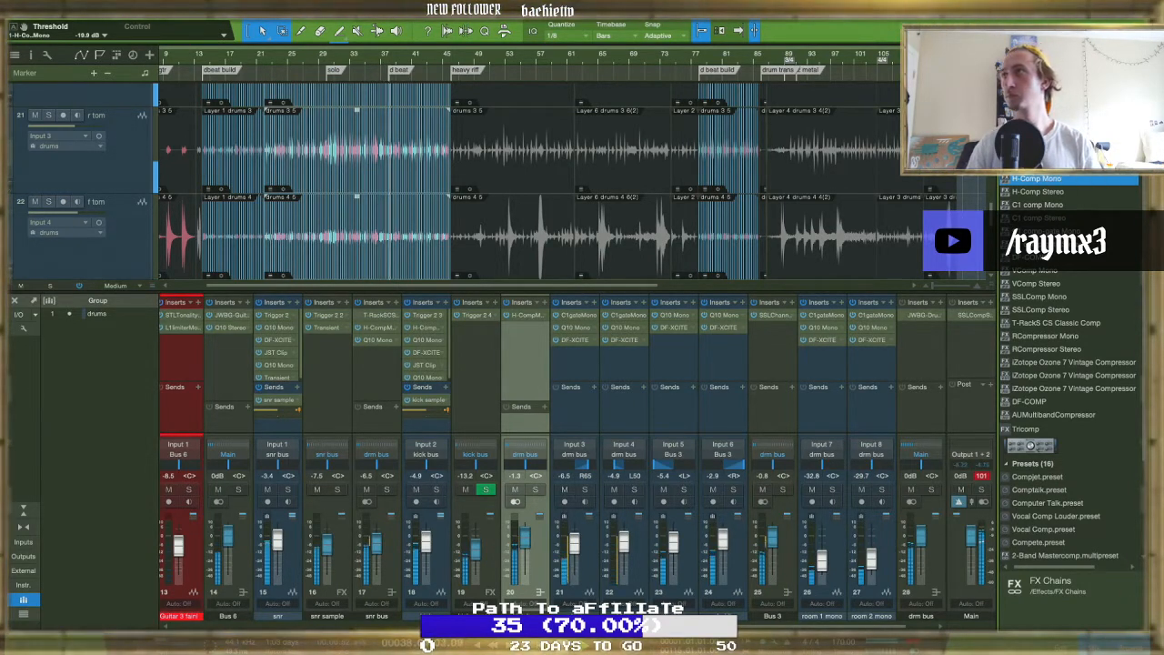
# Search the effects for an equalizer and insert FF Pro-Q 2 on the kick bus after H-Comp Mono
pyautogui.write('eq')
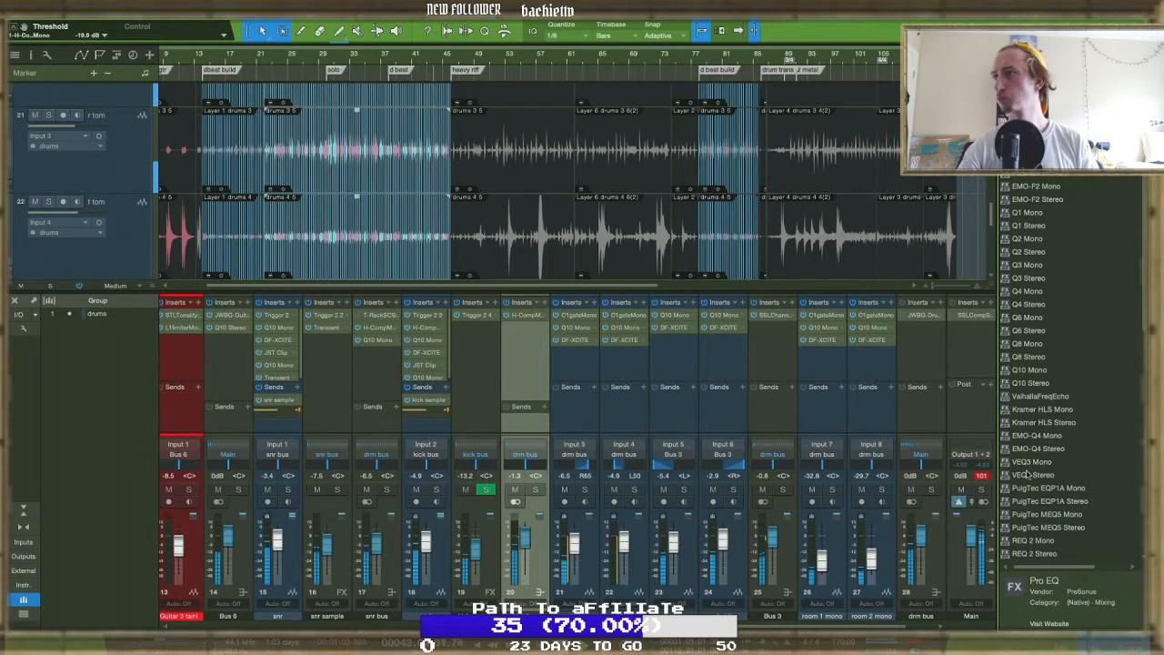
pyautogui.scroll(-4, 1041, 496)
pyautogui.scroll(-1, 1037, 505)
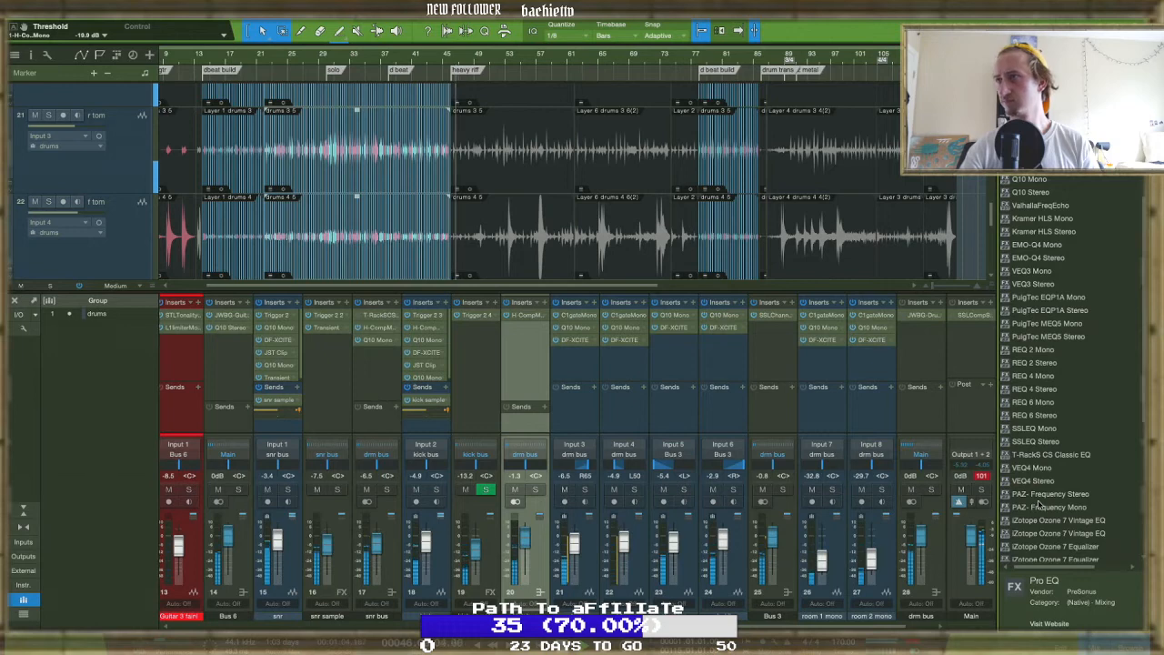
pyautogui.scroll(-4, 1039, 504)
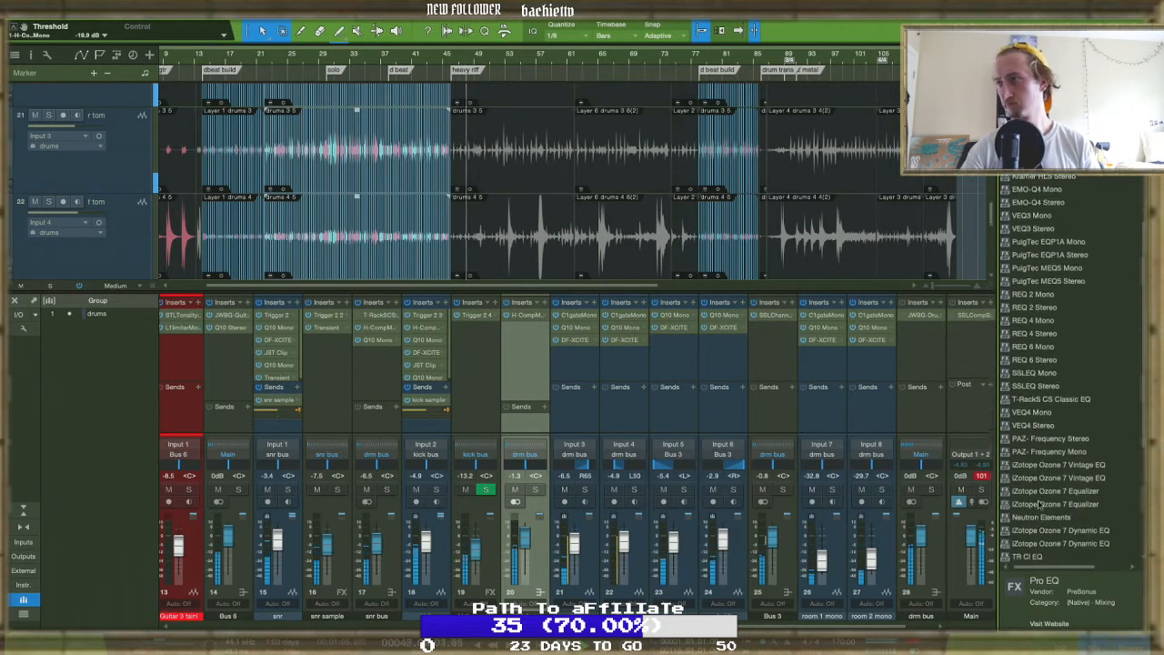
pyautogui.scroll(8, 1040, 505)
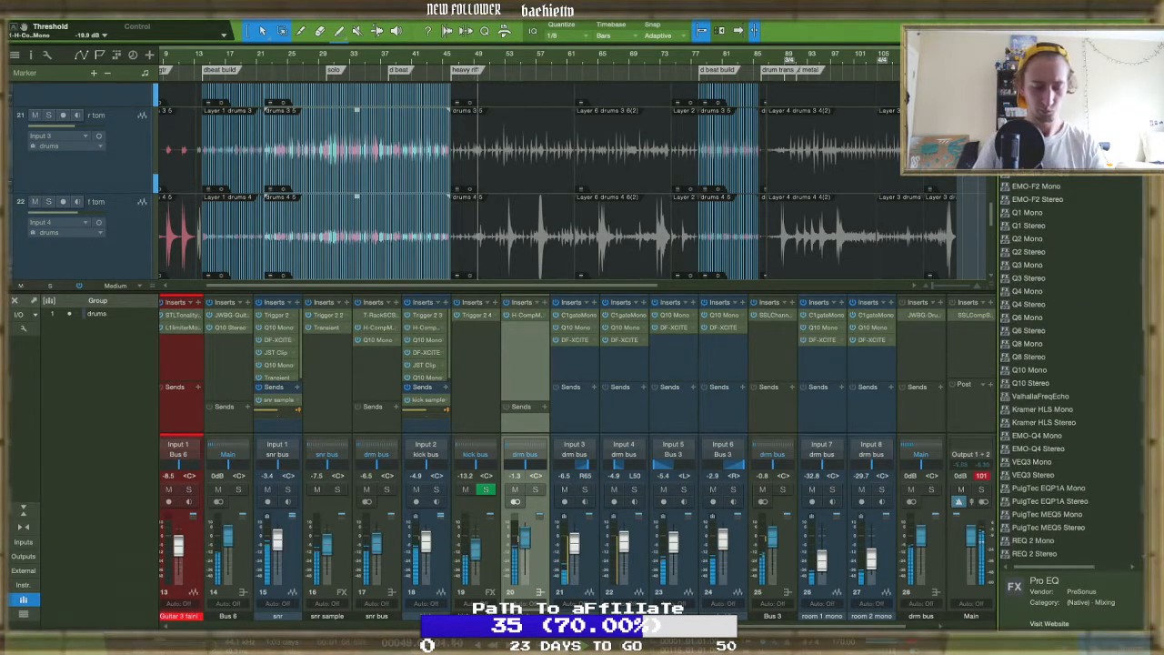
pyautogui.scroll(10, 1046, 364)
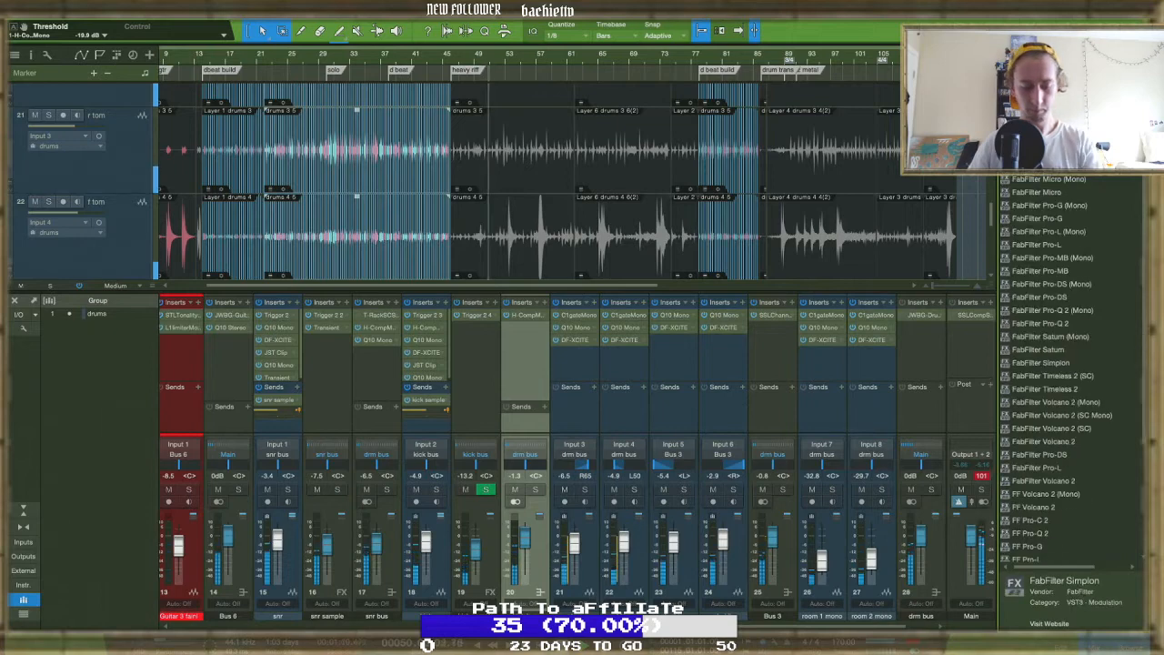
pyautogui.write('s')
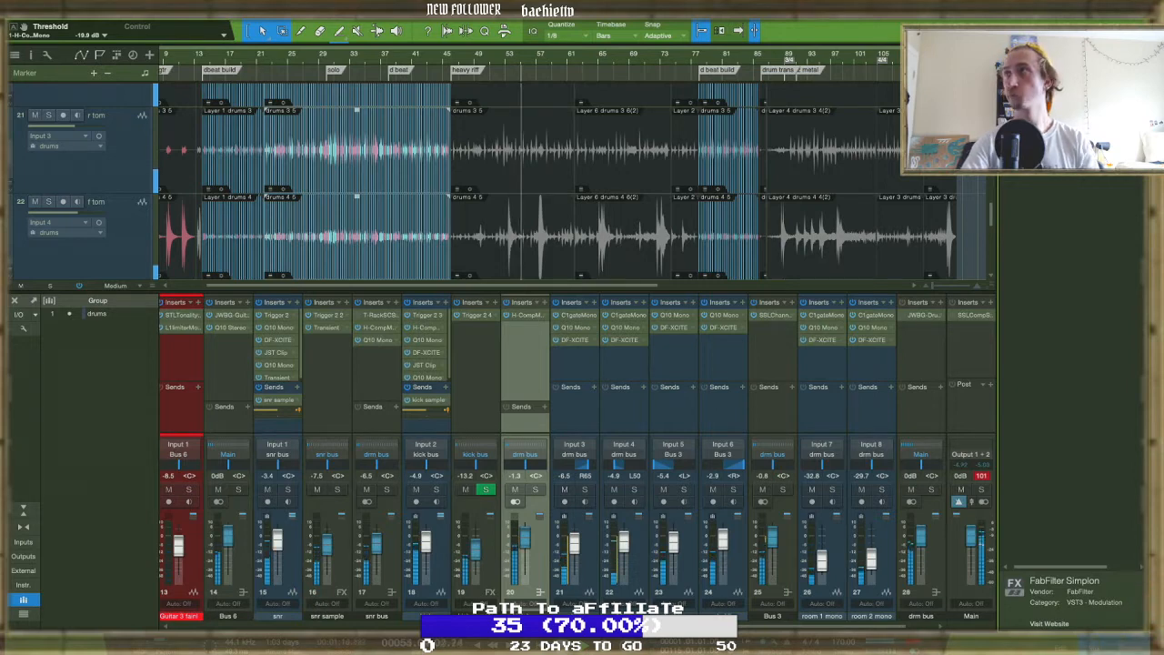
pyautogui.press('BackSpace')
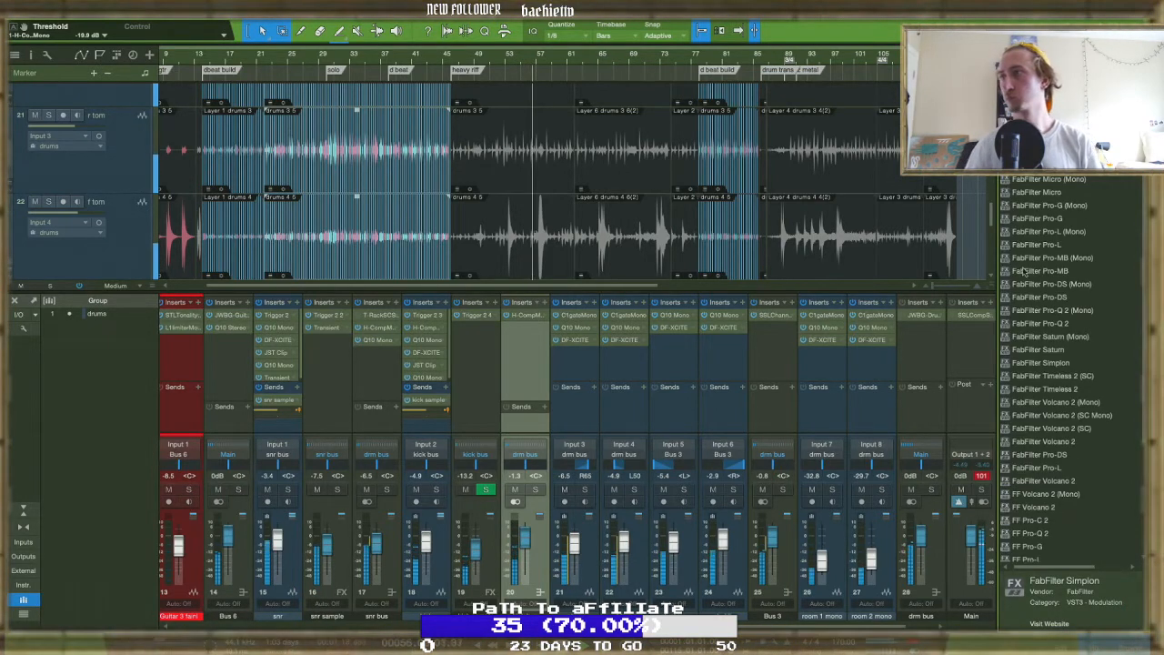
pyautogui.scroll(-4, 1037, 318)
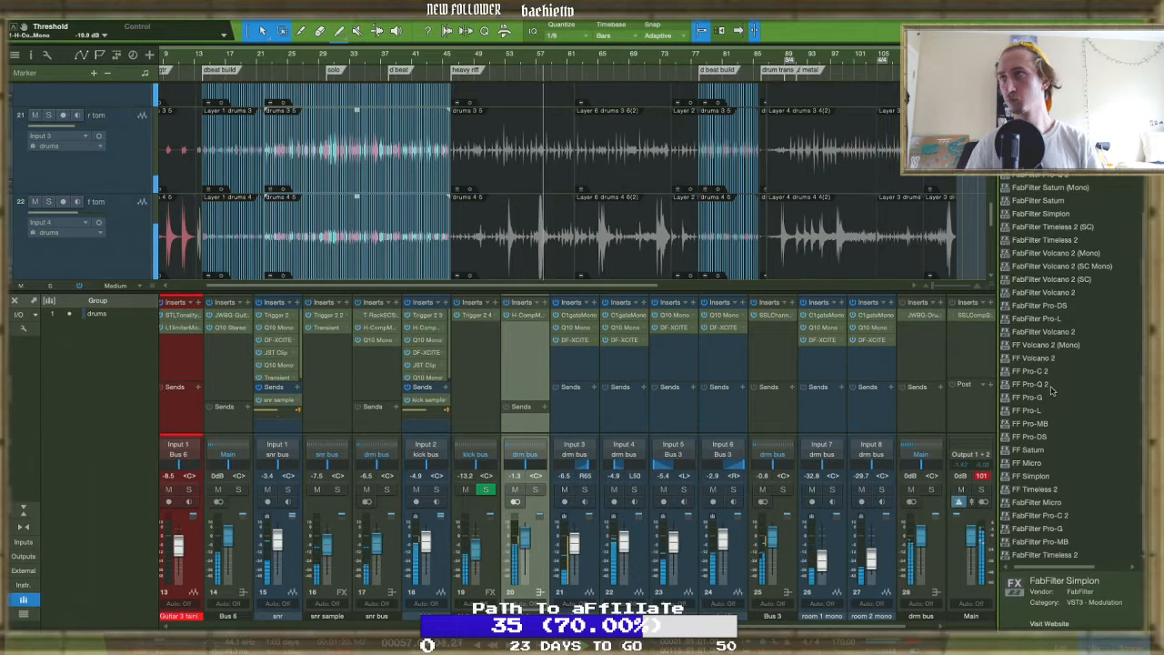
pyautogui.click(1032, 385)
pyautogui.moveTo(549, 348); pyautogui.dragTo(550, 349)
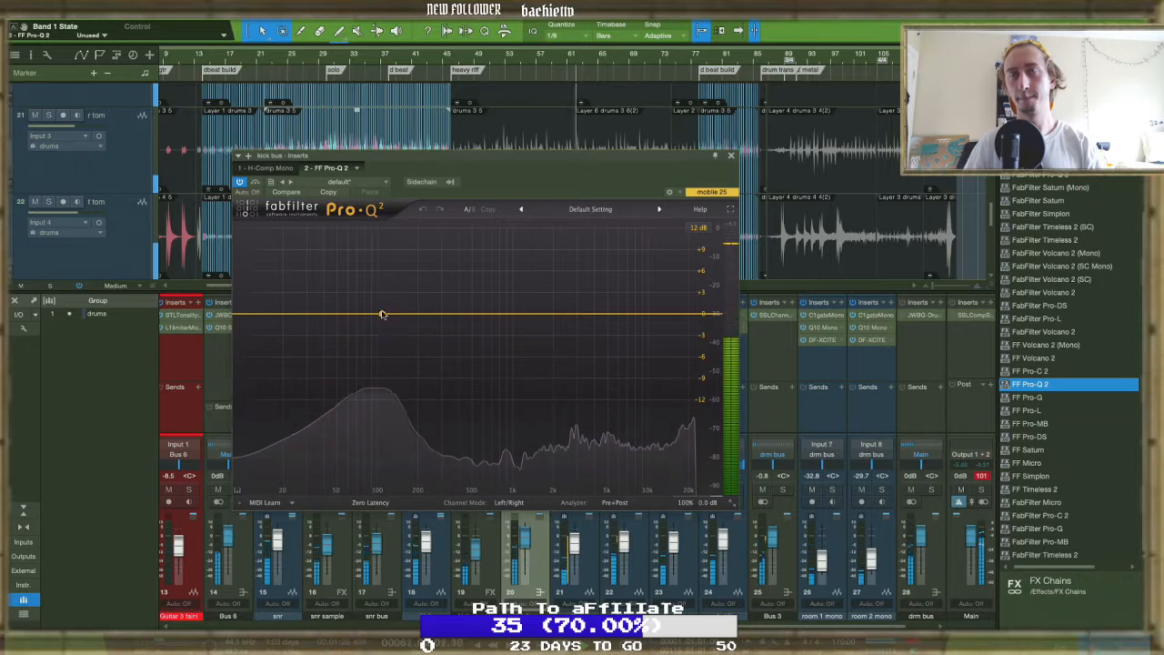
# Add three bell bands in the kick bus Pro-Q 2: +2.97 dB at 99.275 Hz, +3.64 dB at 8972.5 Hz and -1.39 dB at 898.93 Hz
pyautogui.moveTo(382, 313); pyautogui.dragTo(377, 296)
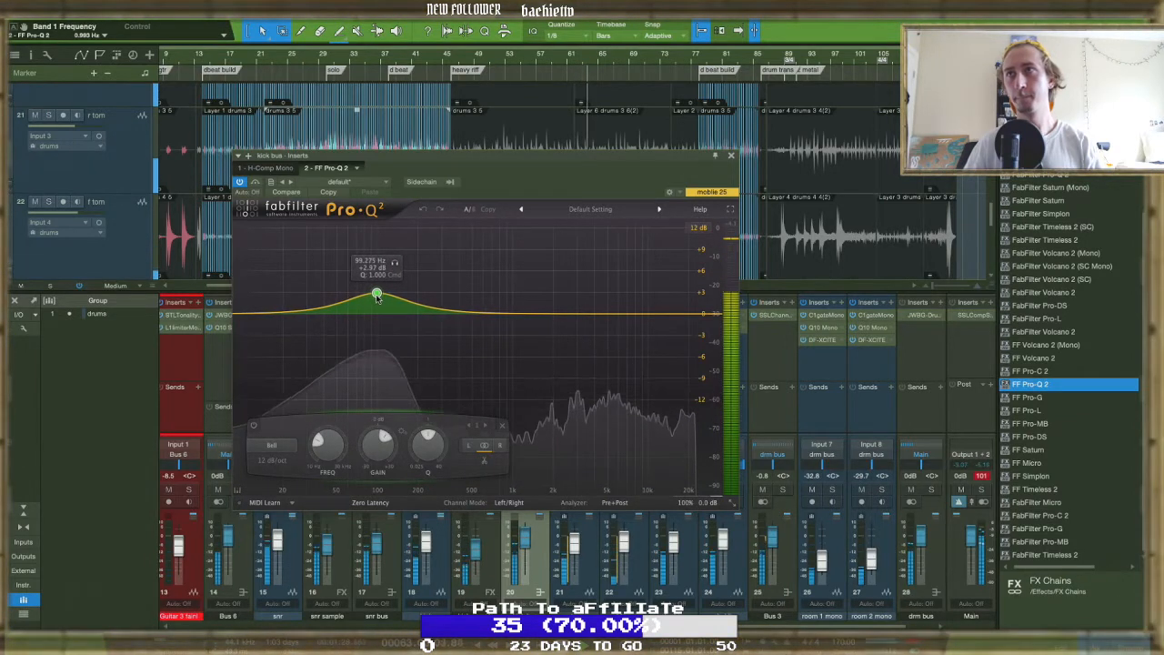
pyautogui.moveTo(636, 313); pyautogui.dragTo(641, 288)
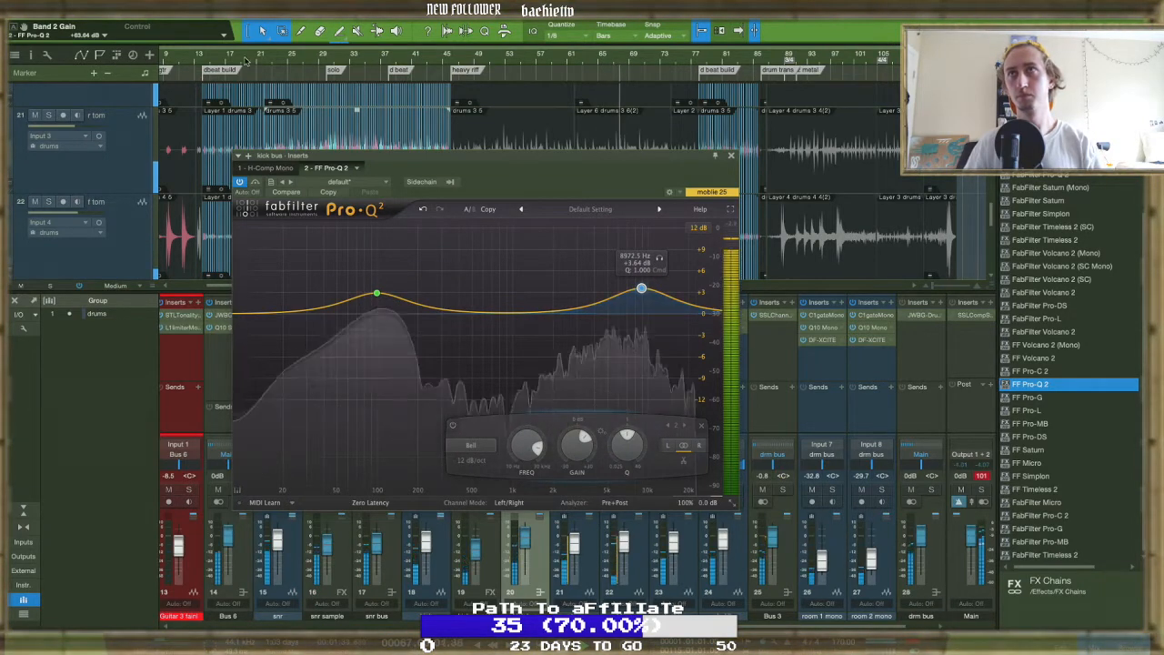
pyautogui.moveTo(492, 181); pyautogui.dragTo(605, 184)
pyautogui.click(621, 314)
pyautogui.moveTo(622, 314)
pyautogui.mouseDown()
pyautogui.moveTo(615, 247)
pyautogui.moveTo(604, 241)
pyautogui.moveTo(620, 348)
pyautogui.moveTo(619, 326)
pyautogui.mouseUp()
# With the kick bus soloed, add a small upper-mid bell boost and reduce the 8972.5 Hz band's gain to +0.08 dB
pyautogui.moveTo(589, 191); pyautogui.dragTo(855, 276)
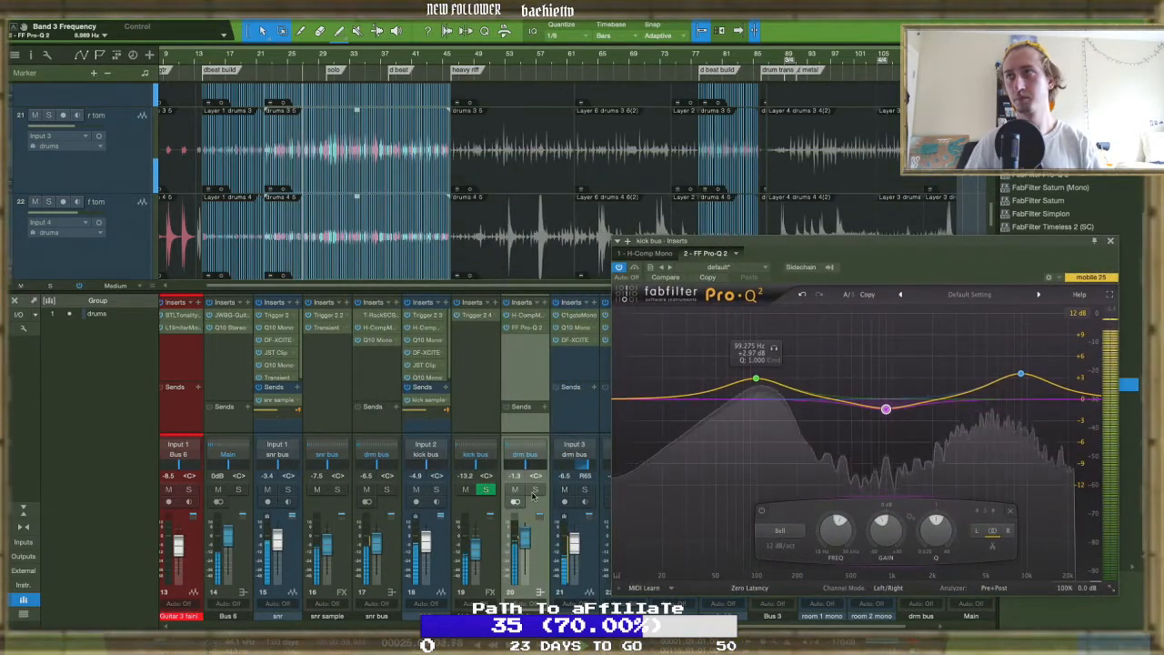
pyautogui.moveTo(691, 240); pyautogui.dragTo(361, 198)
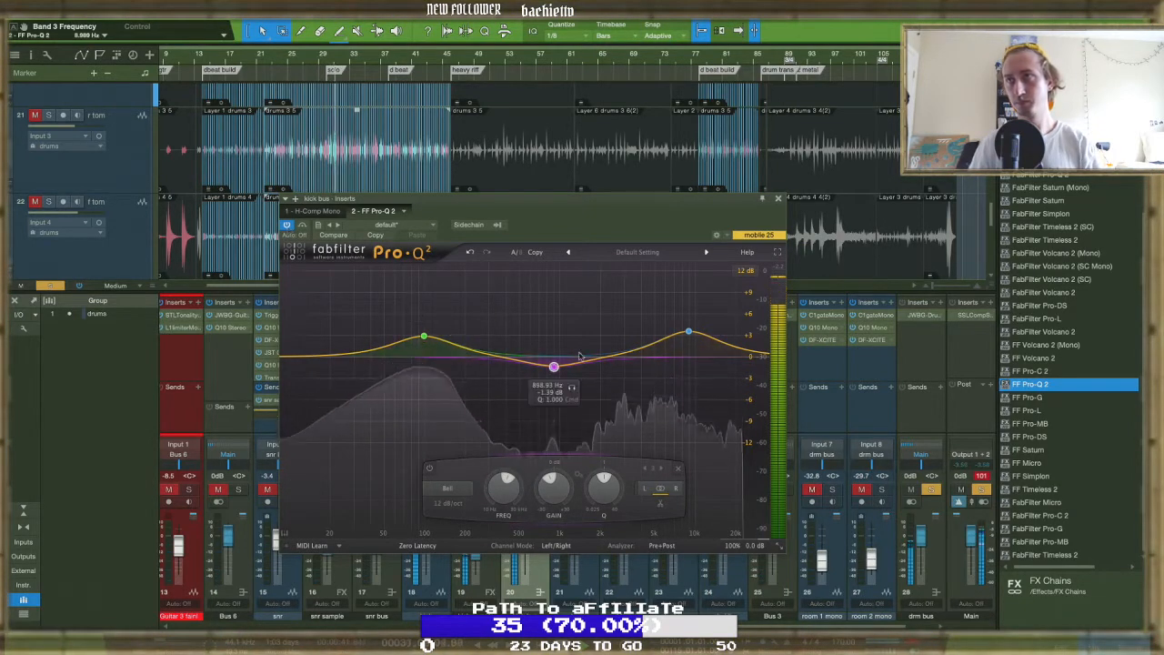
pyautogui.moveTo(640, 353); pyautogui.dragTo(633, 329)
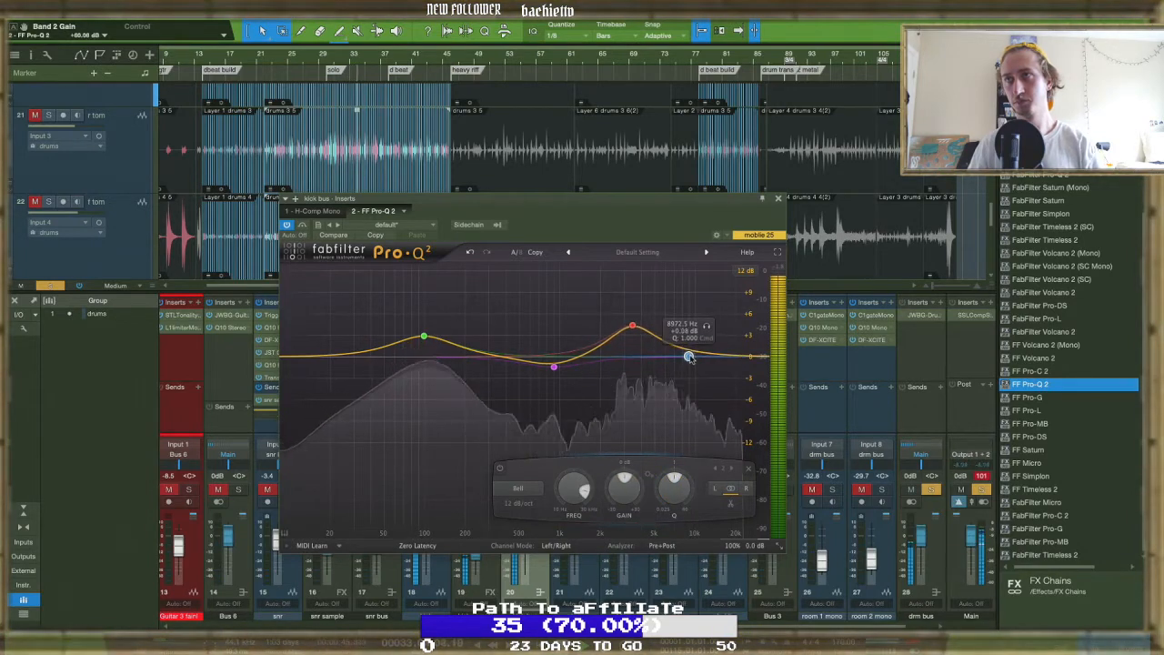
pyautogui.moveTo(634, 349)
pyautogui.mouseDown()
pyautogui.moveTo(697, 340)
pyautogui.moveTo(640, 340)
pyautogui.mouseUp()
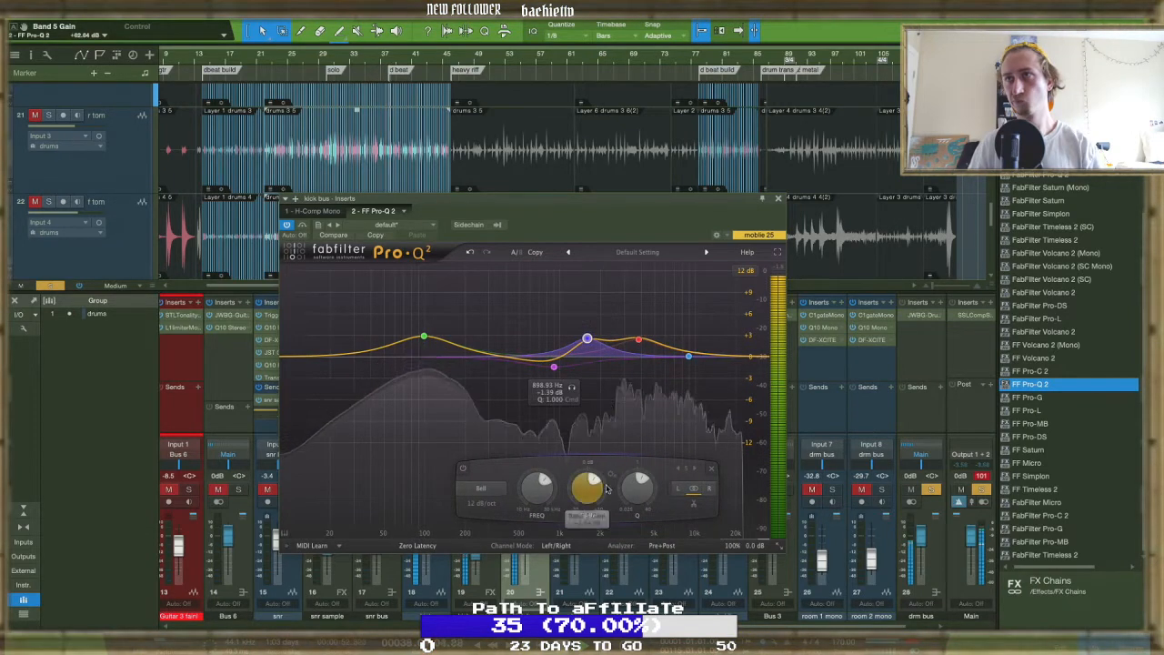
# Narrow the fifth bell band to Q 7.852, sweep it through the lows and mids, and set it to a -4.10 dB mid cut
pyautogui.moveTo(633, 491); pyautogui.dragTo(635, 468)
pyautogui.moveTo(588, 339); pyautogui.dragTo(551, 329)
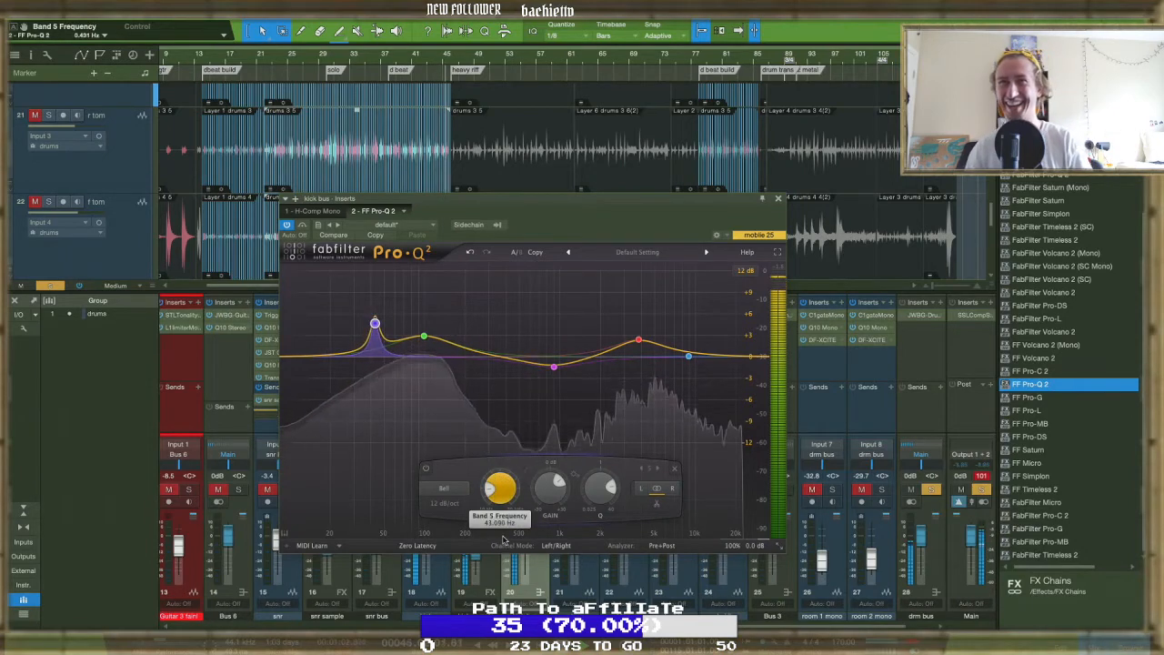
pyautogui.moveTo(374, 325); pyautogui.dragTo(529, 327)
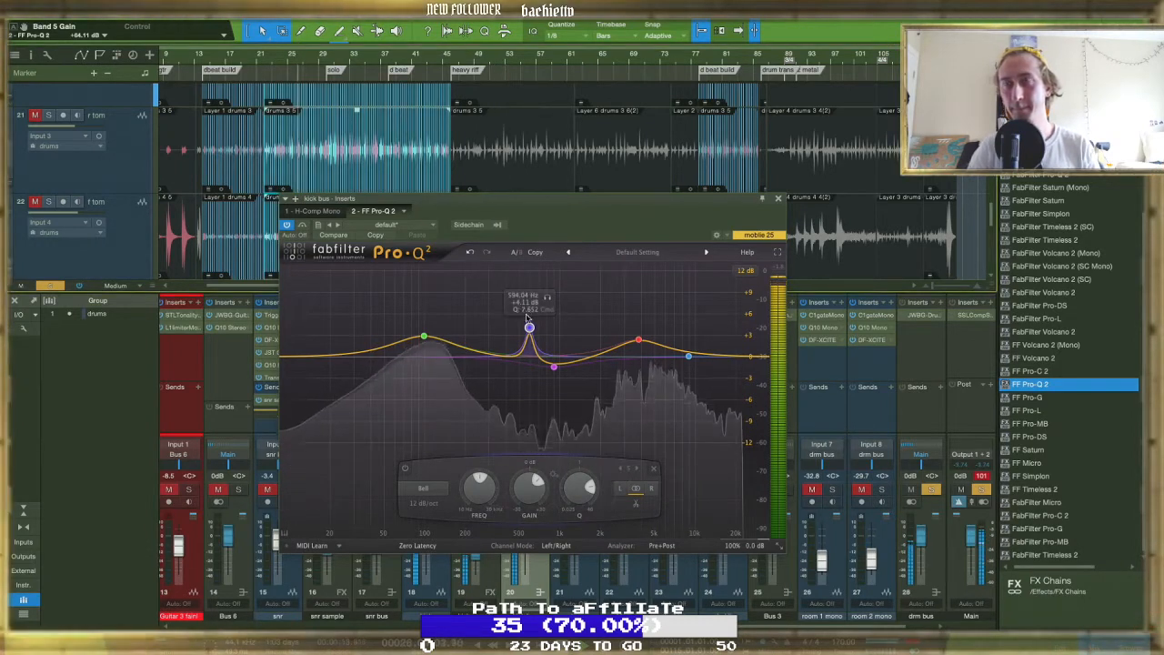
pyautogui.moveTo(529, 327); pyautogui.dragTo(547, 272)
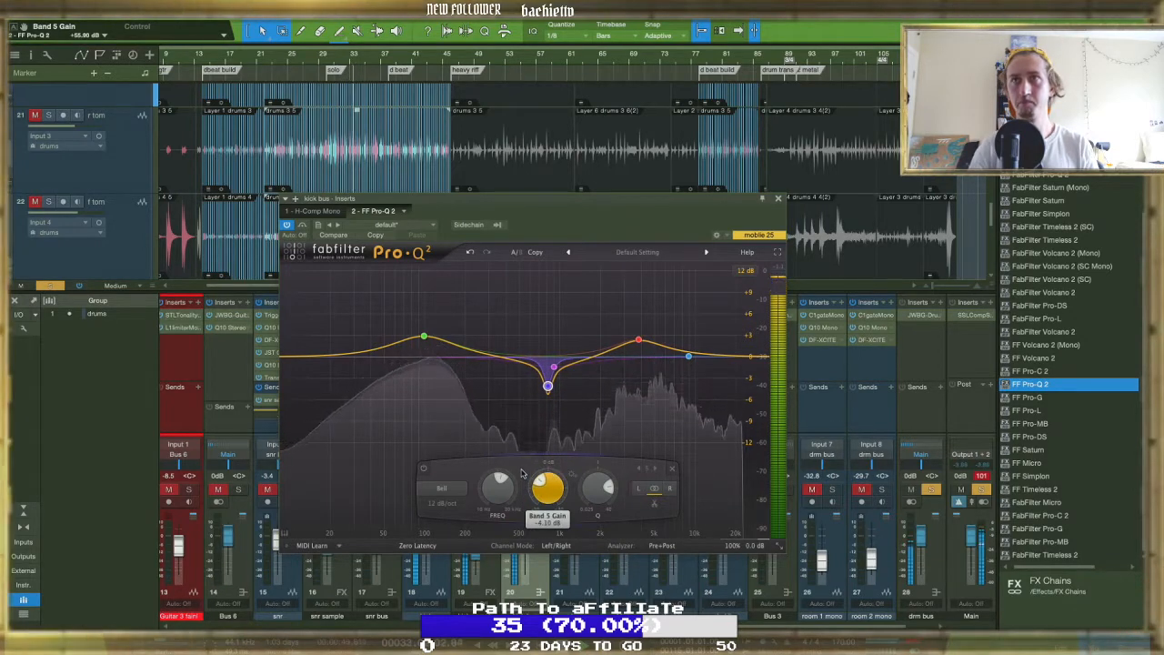
# Narrow the first bell band in the kick bus Pro-Q 2 to Q 3.931, sweep it, and set a cut of about -1 dB near 119 Hz
pyautogui.moveTo(429, 341); pyautogui.dragTo(470, 302)
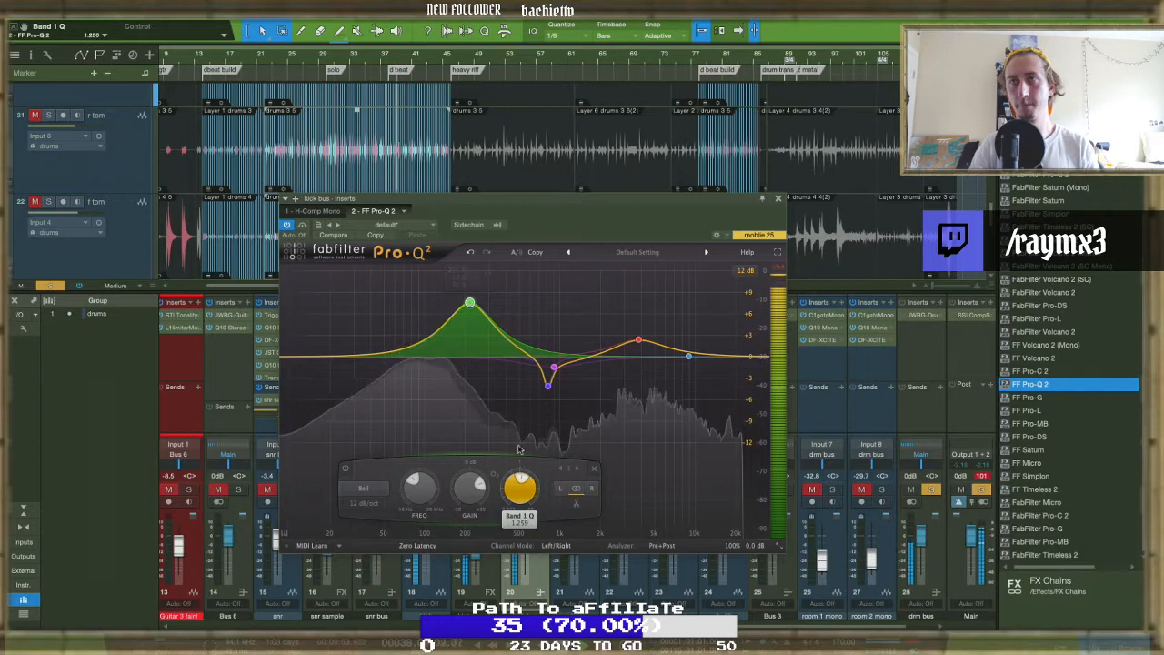
pyautogui.moveTo(469, 305); pyautogui.dragTo(461, 276)
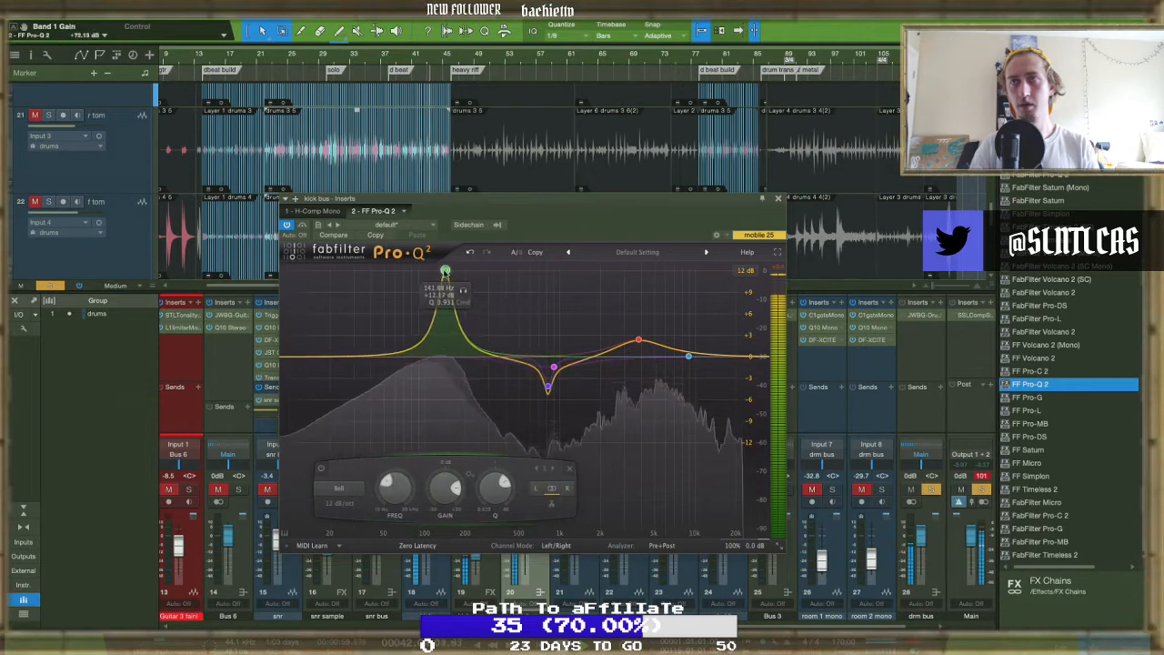
pyautogui.moveTo(502, 277); pyautogui.dragTo(503, 317)
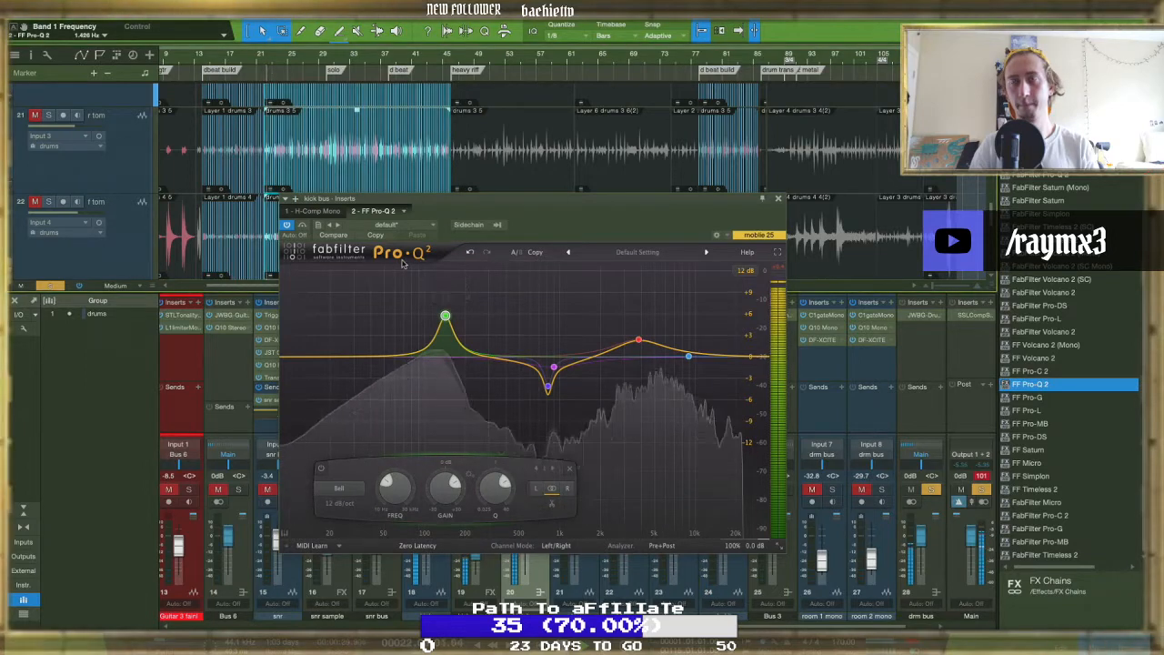
pyautogui.moveTo(445, 316); pyautogui.dragTo(468, 313)
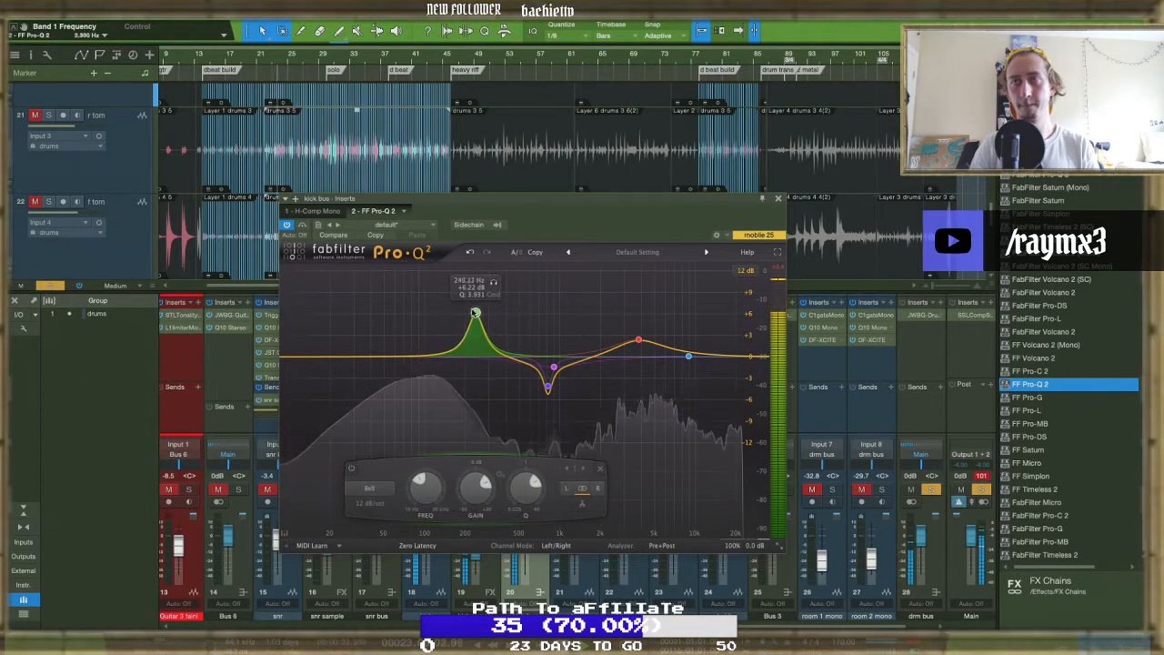
pyautogui.moveTo(471, 316); pyautogui.dragTo(435, 300)
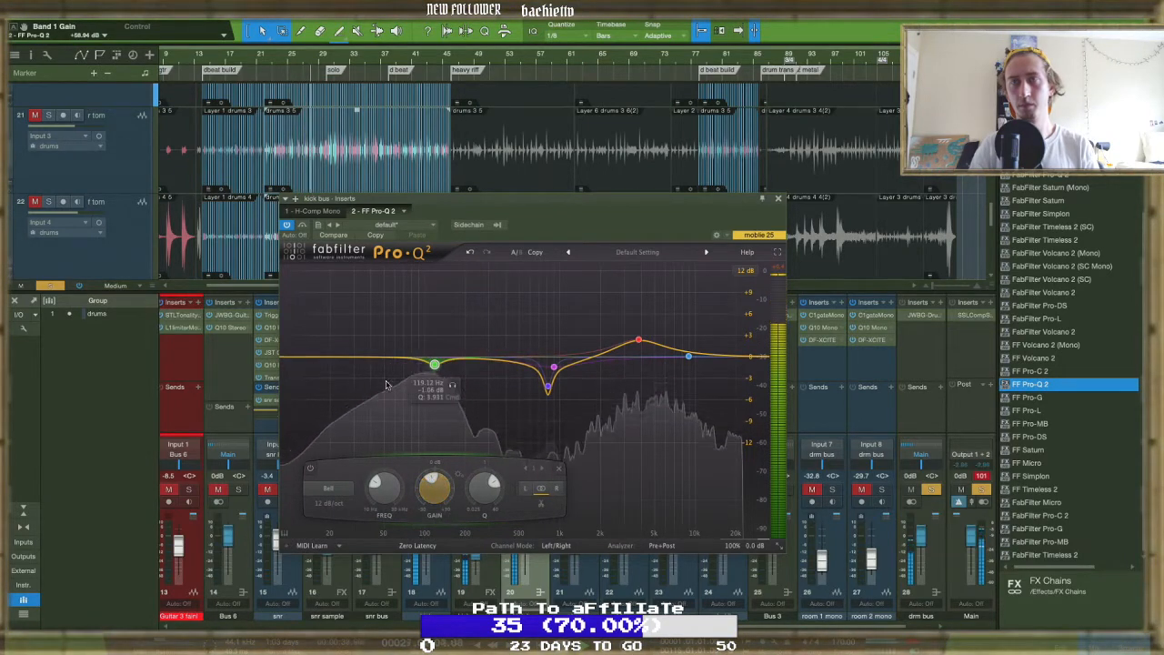
# Add a low bell boost of about +3 dB near 45 Hz, unsolo the kick bus, and set its volume to +0.7 dB
pyautogui.moveTo(381, 361); pyautogui.dragTo(376, 334)
pyautogui.press('s')
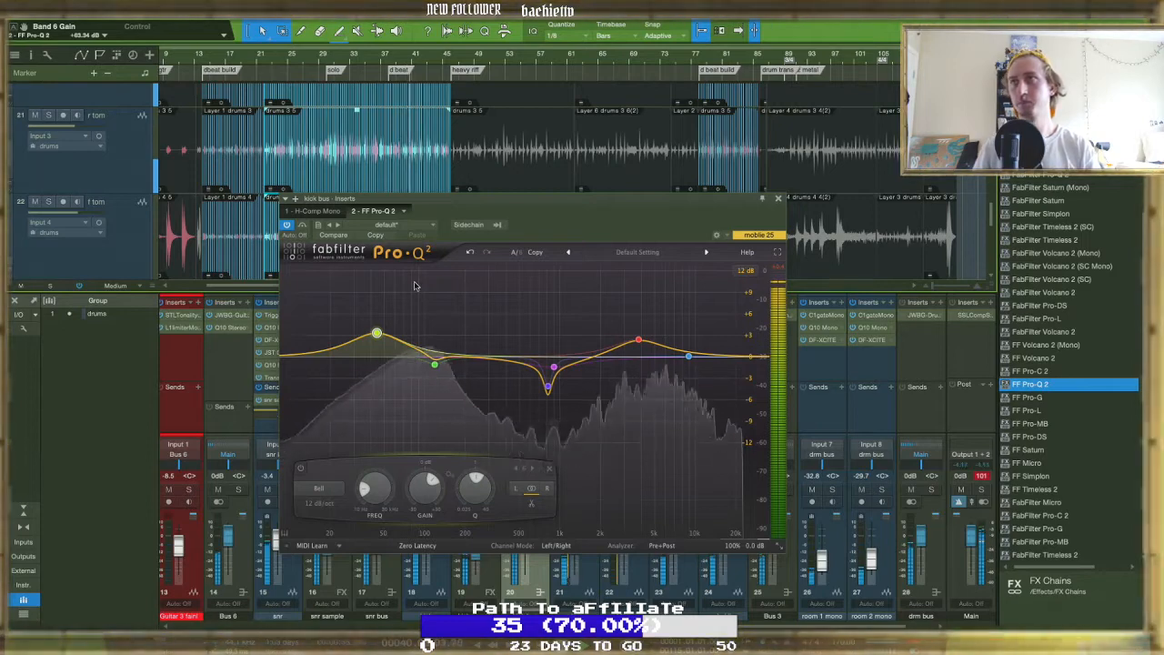
pyautogui.click(777, 199)
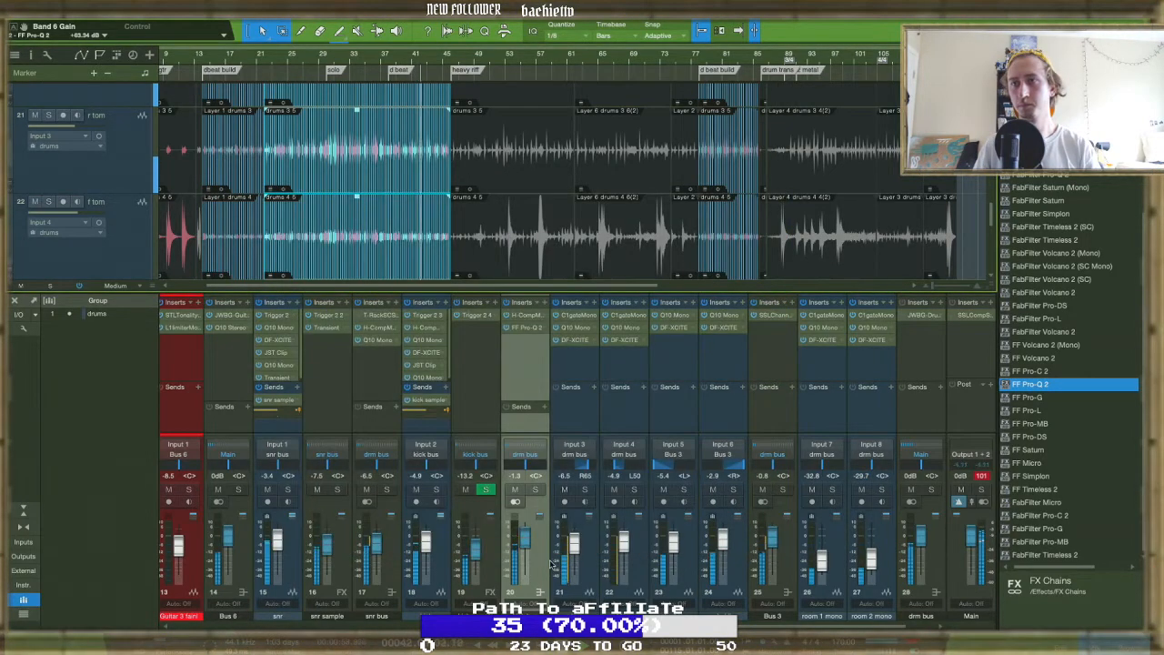
pyautogui.moveTo(522, 541); pyautogui.dragTo(522, 538)
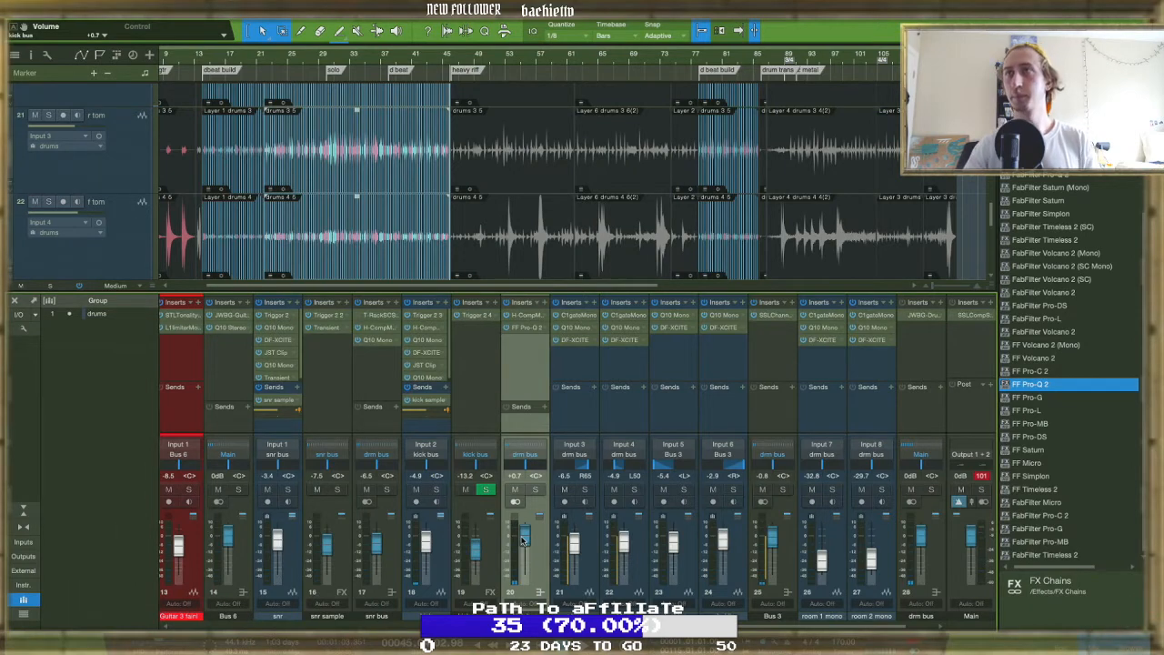
pyautogui.click(291, 101)
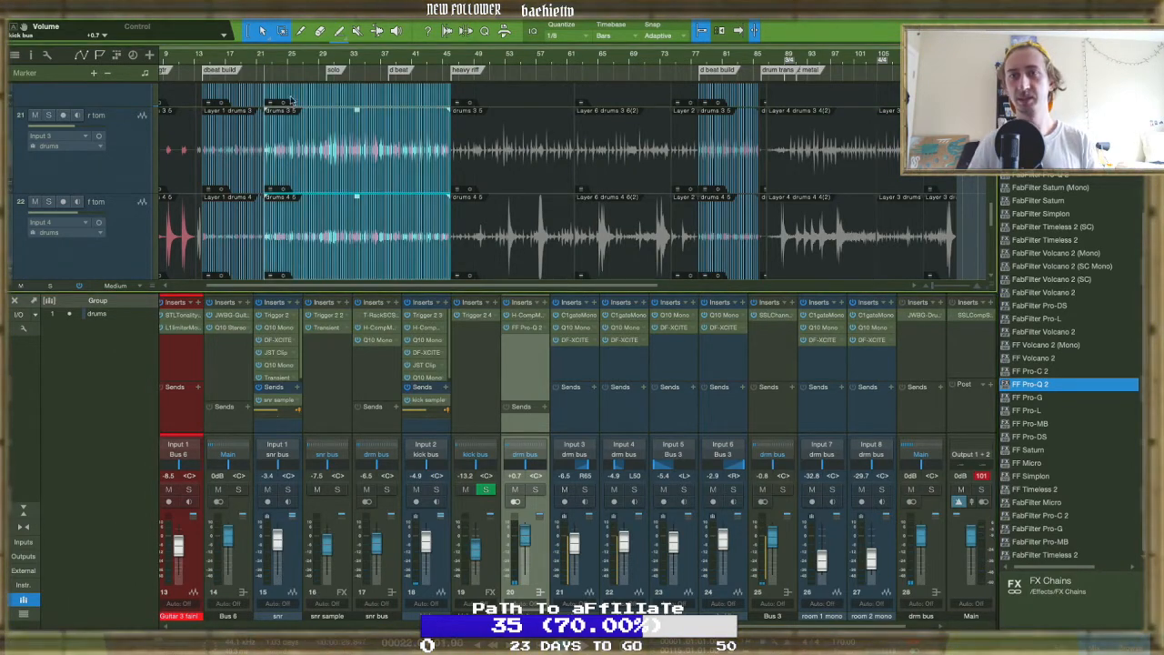
# Search the effects for "tru", add TrueVerb Stereo as a send effect on the snr bus, and solo that bus
pyautogui.click(386, 514)
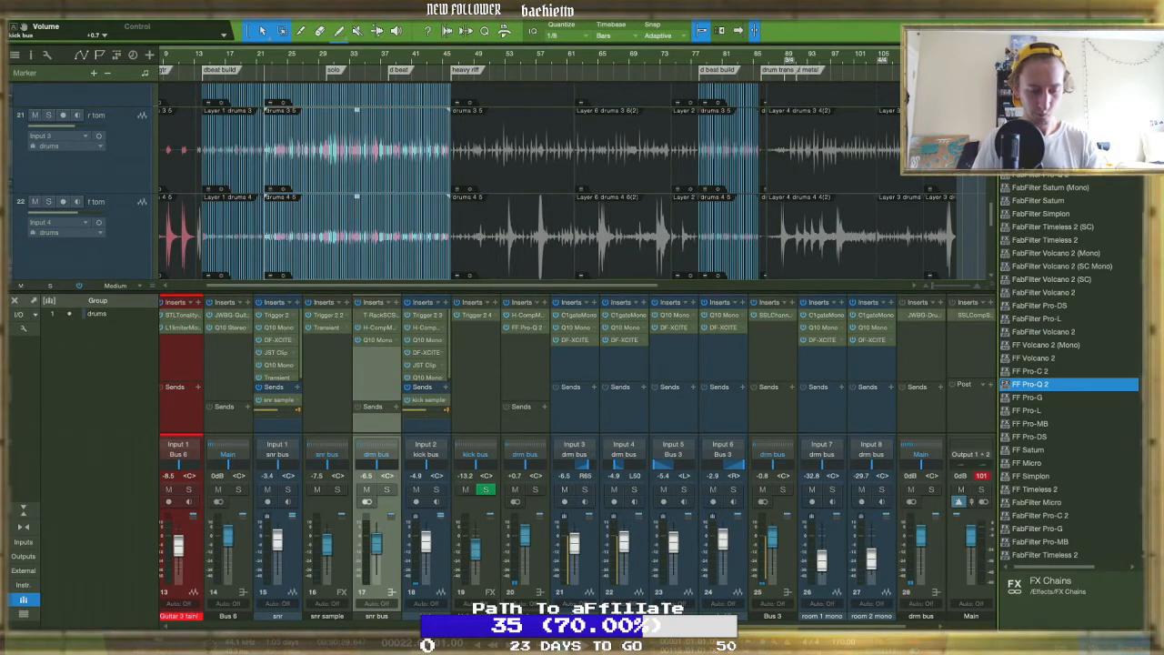
pyautogui.write('tru')
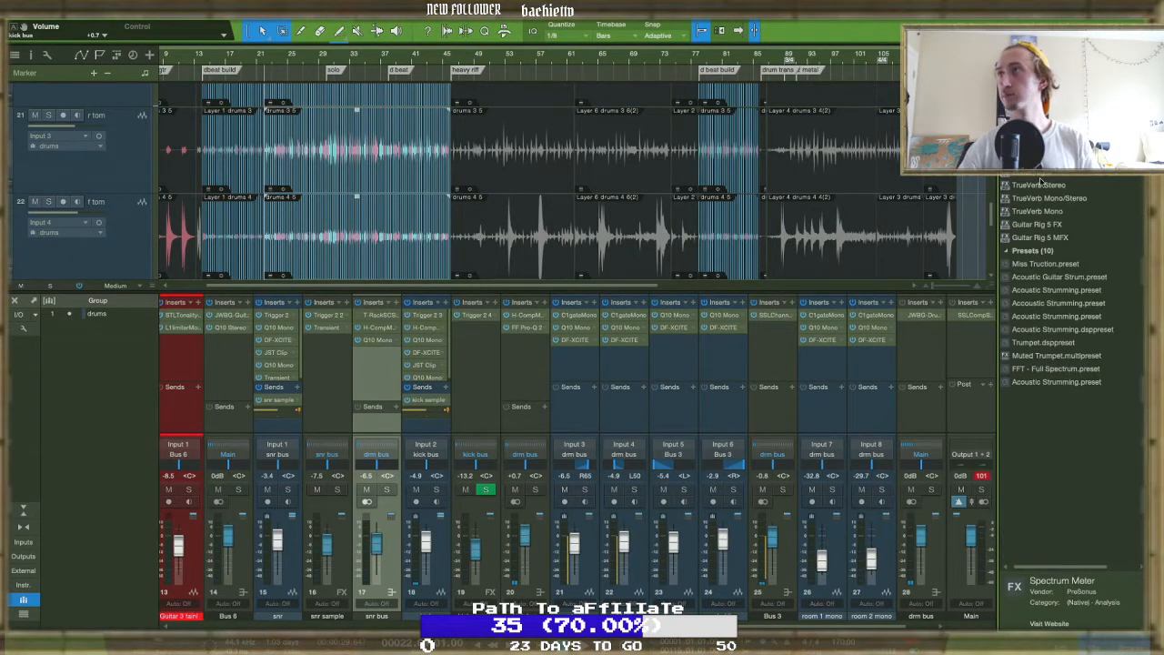
pyautogui.moveTo(1037, 185); pyautogui.dragTo(368, 427)
pyautogui.moveTo(535, 232); pyautogui.dragTo(661, 192)
pyautogui.click(386, 491)
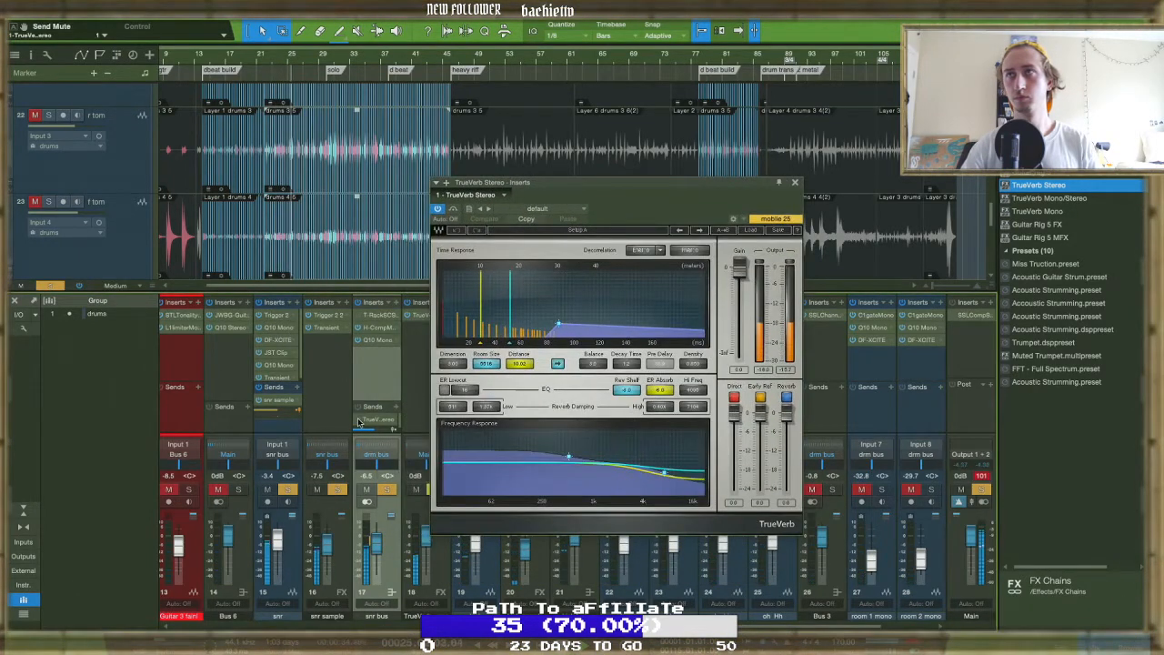
pyautogui.moveTo(604, 208); pyautogui.dragTo(687, 202)
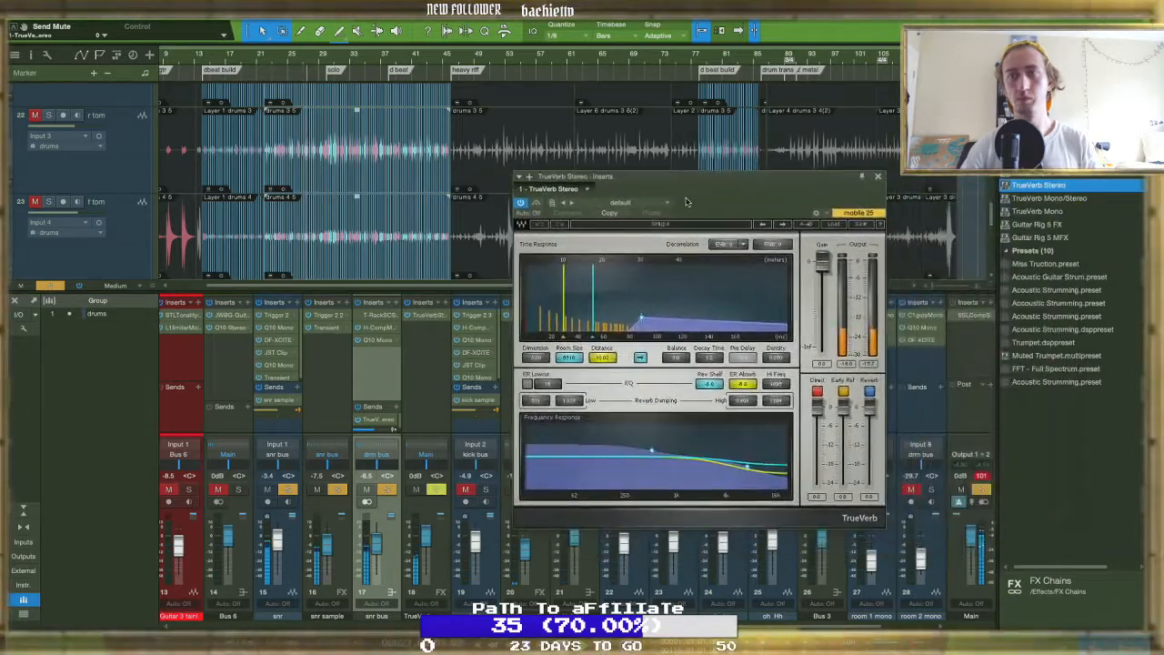
# Rename the new TrueVerb effect channel as snr verb
pyautogui.doubleClick(413, 617)
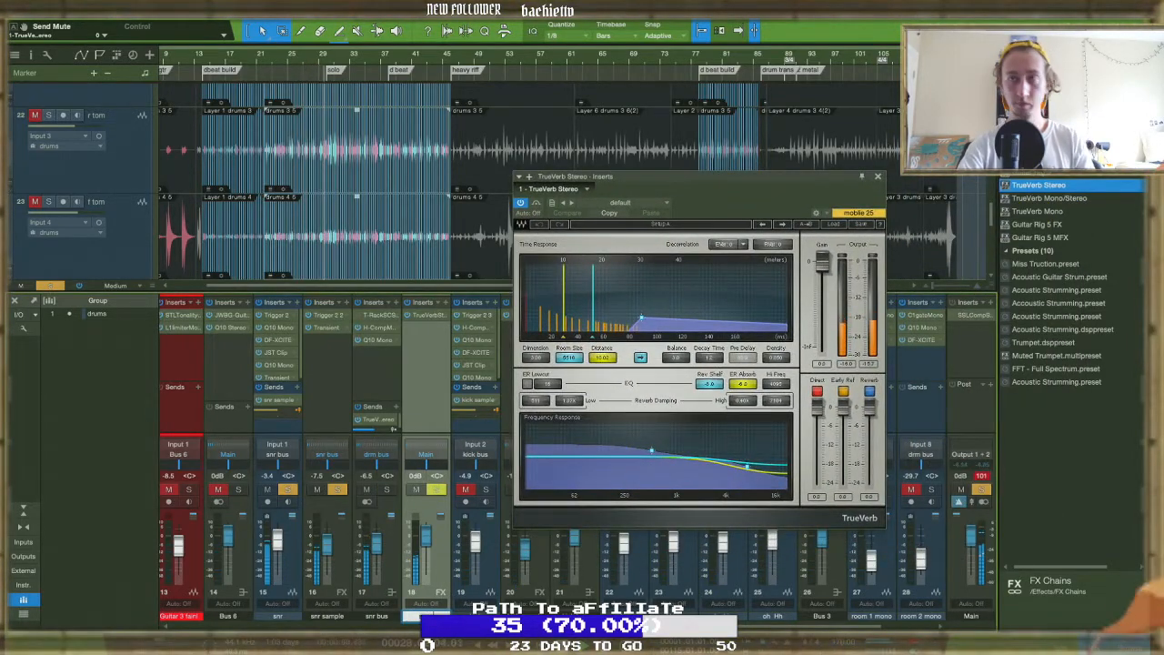
pyautogui.write('snr verb')
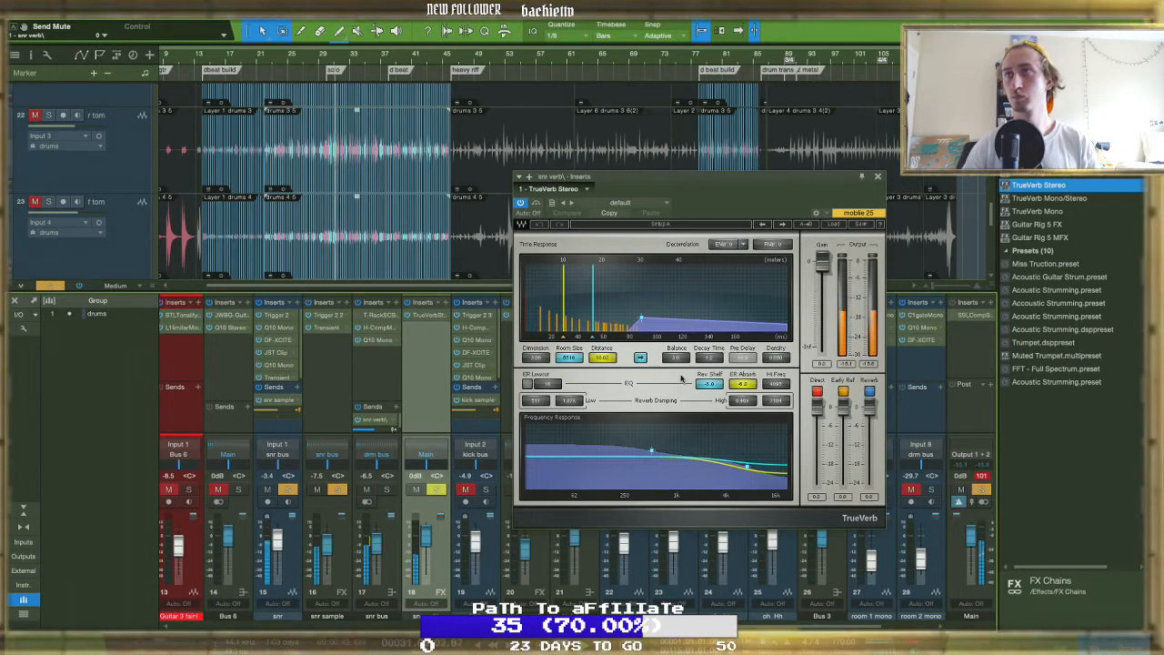
pyautogui.press('Return')
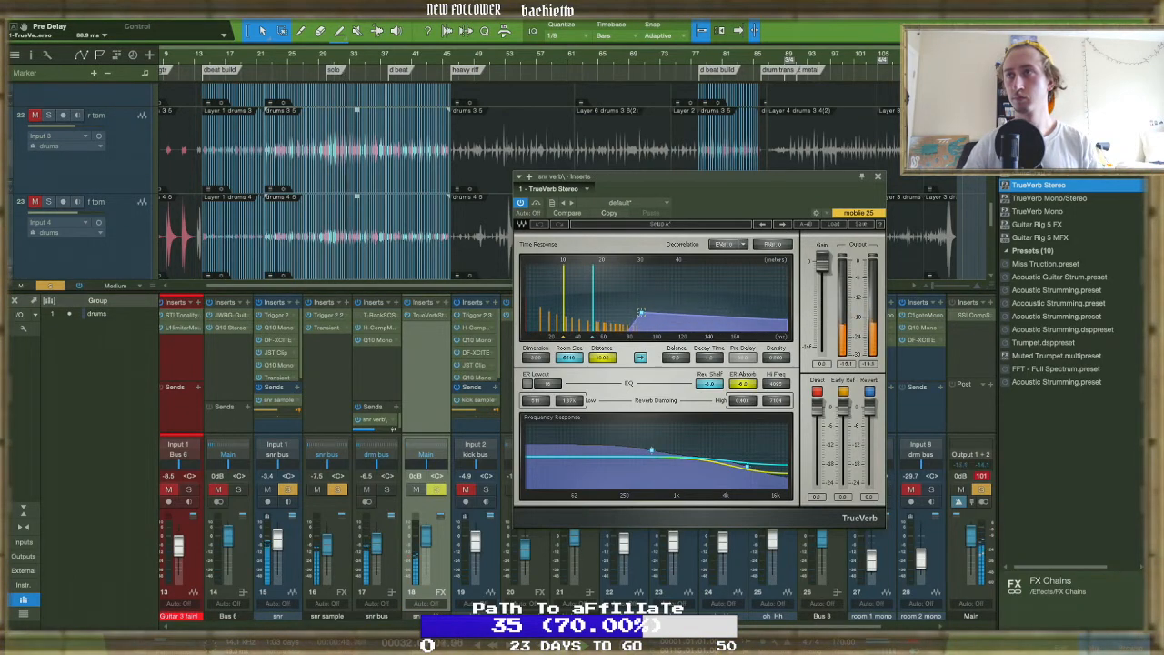
# Try TrueVerb with the direct signal off, early reflections toggled off and on, and the distance set to 4.41 m
pyautogui.moveTo(703, 356); pyautogui.dragTo(704, 357)
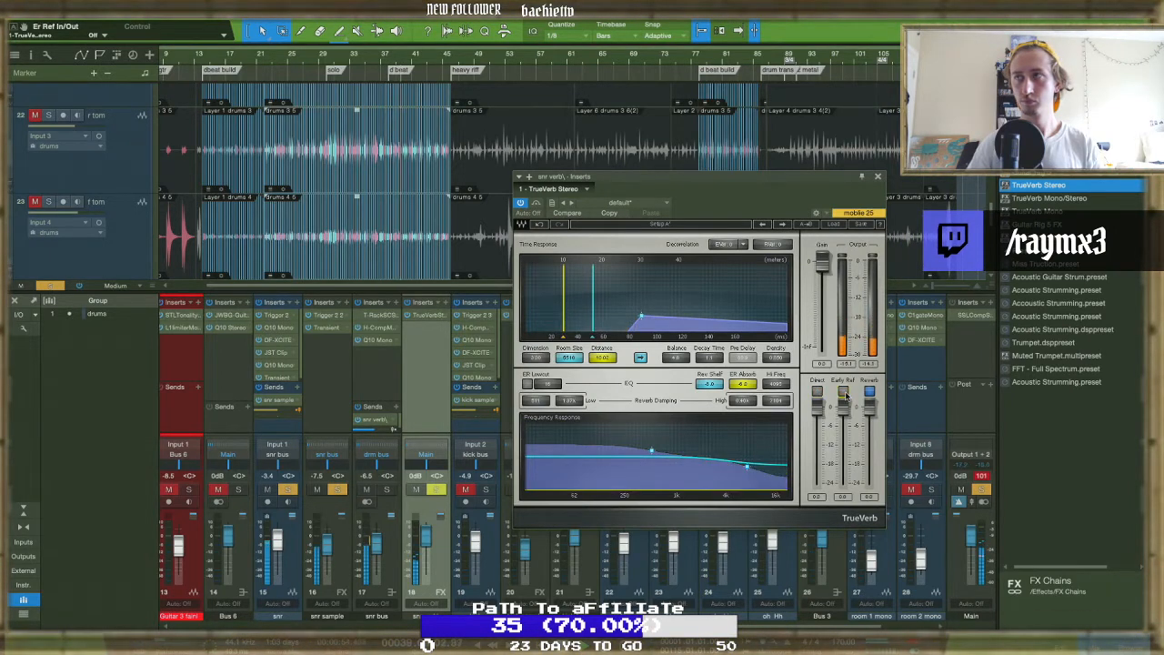
pyautogui.click(844, 393)
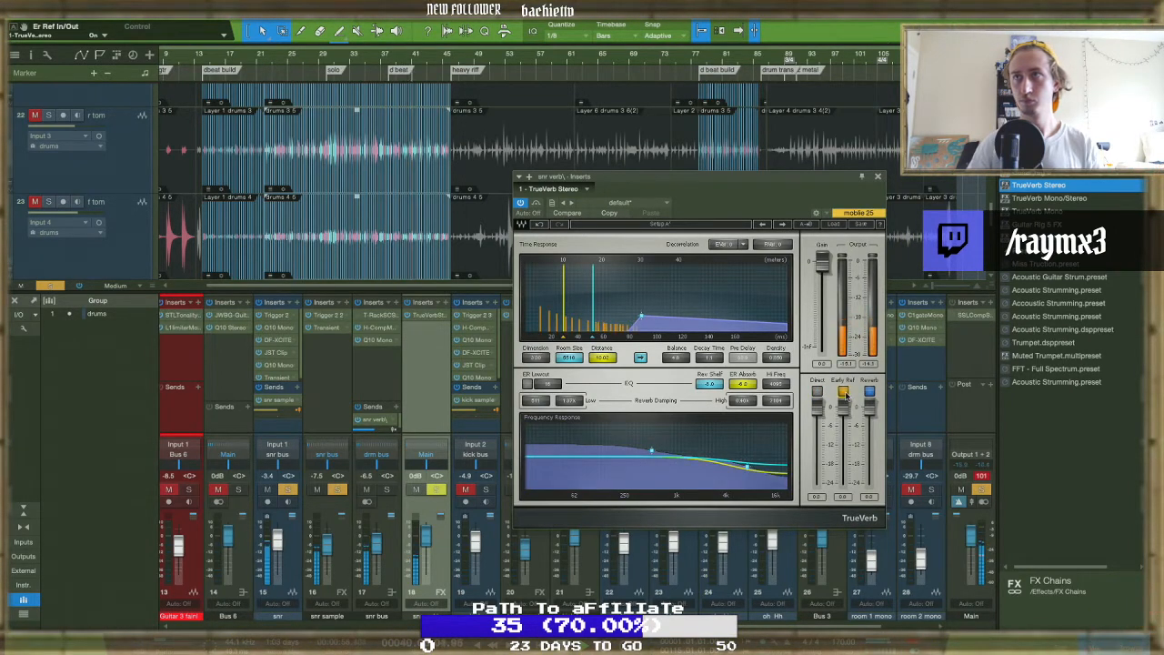
pyautogui.moveTo(562, 300)
pyautogui.mouseDown()
pyautogui.moveTo(681, 337)
pyautogui.moveTo(543, 339)
pyautogui.mouseUp()
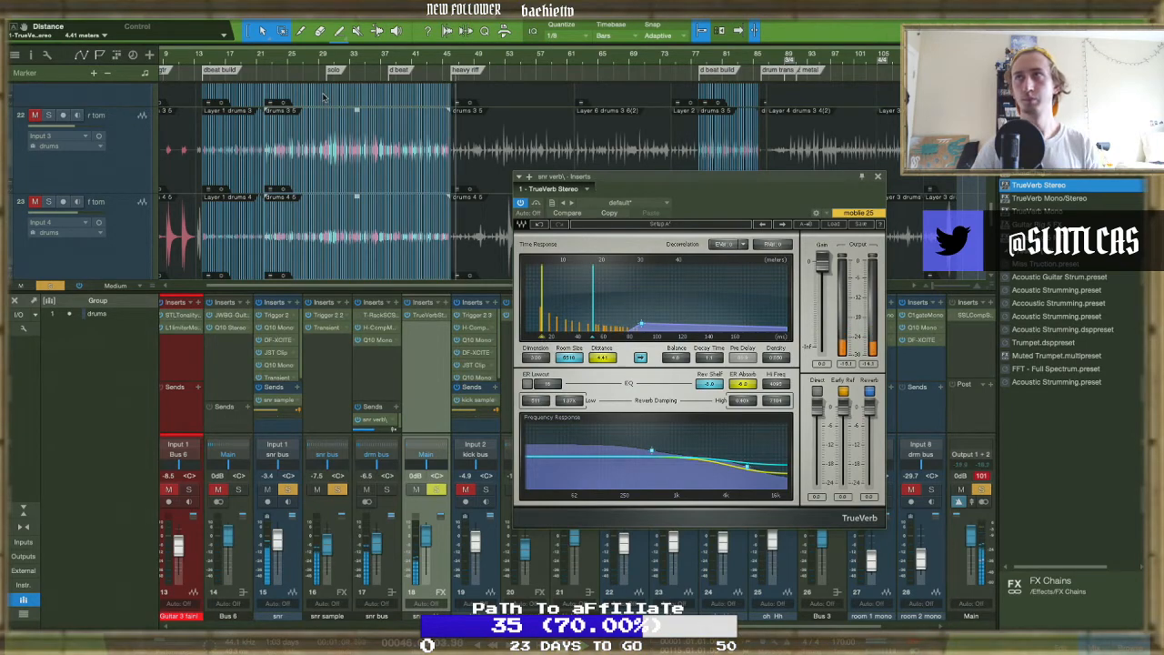
# Try TrueVerb's Medium plate preset with the direct signal off and a lower reverb onset in the time response
pyautogui.click(833, 224)
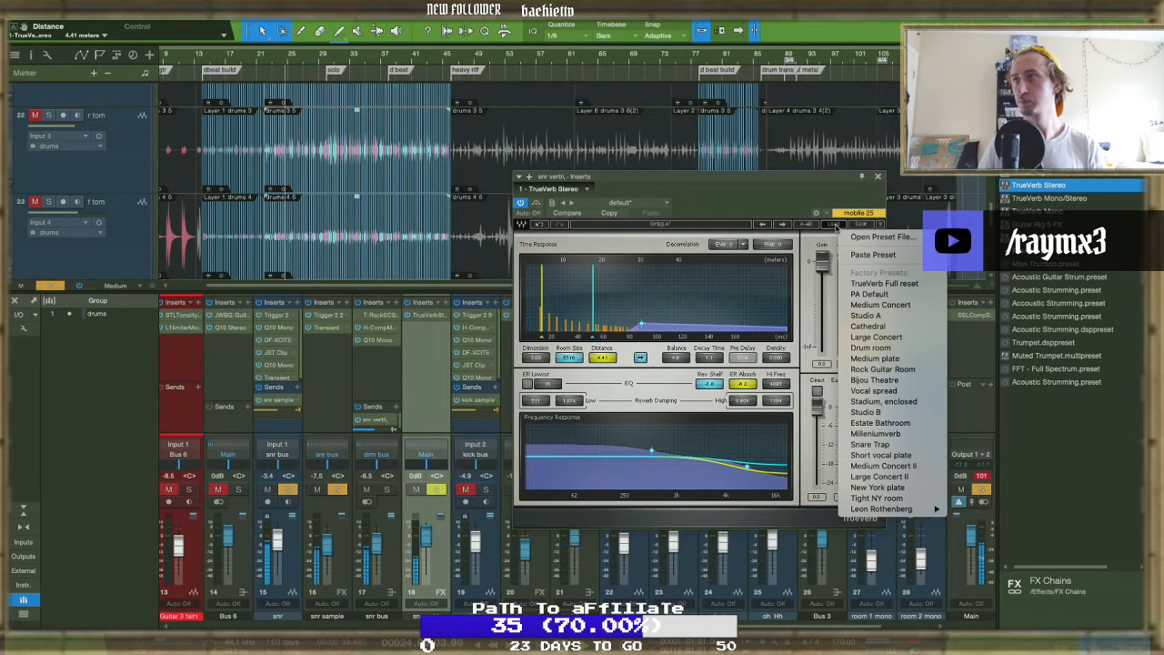
pyautogui.click(873, 358)
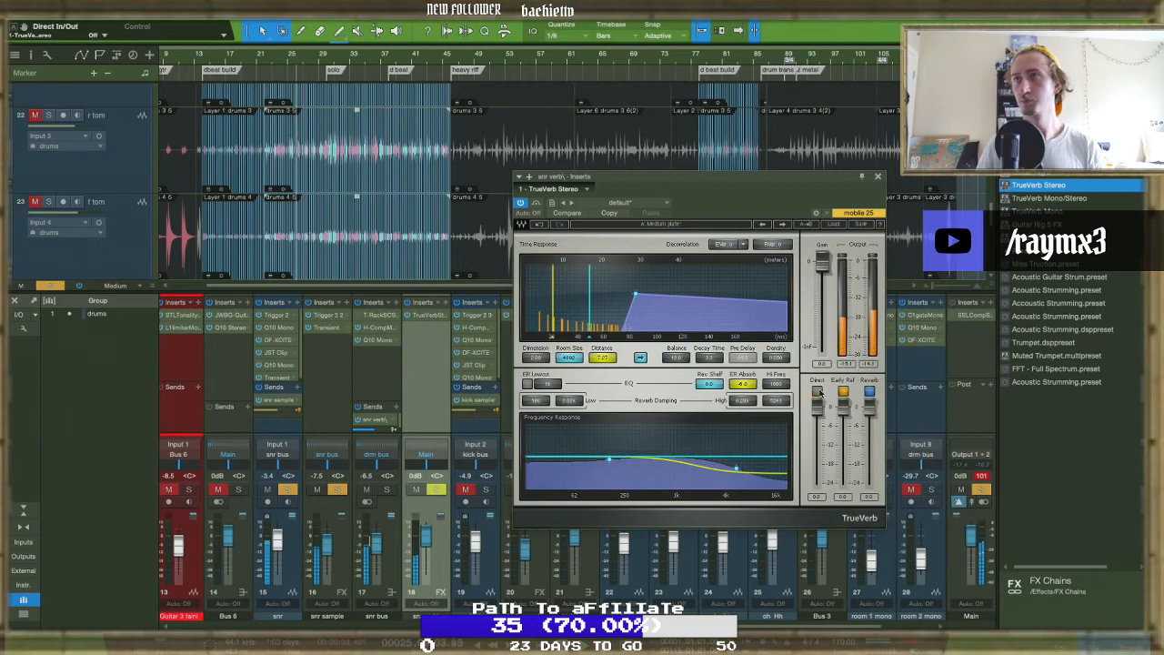
pyautogui.moveTo(636, 294); pyautogui.dragTo(635, 308)
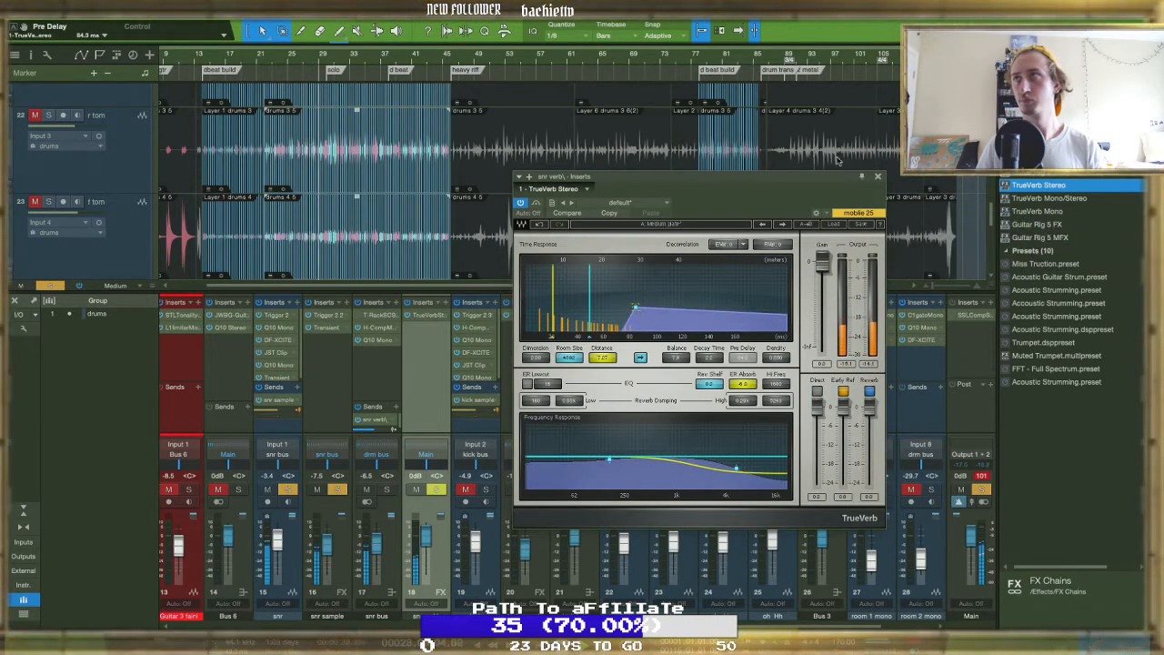
pyautogui.click(878, 176)
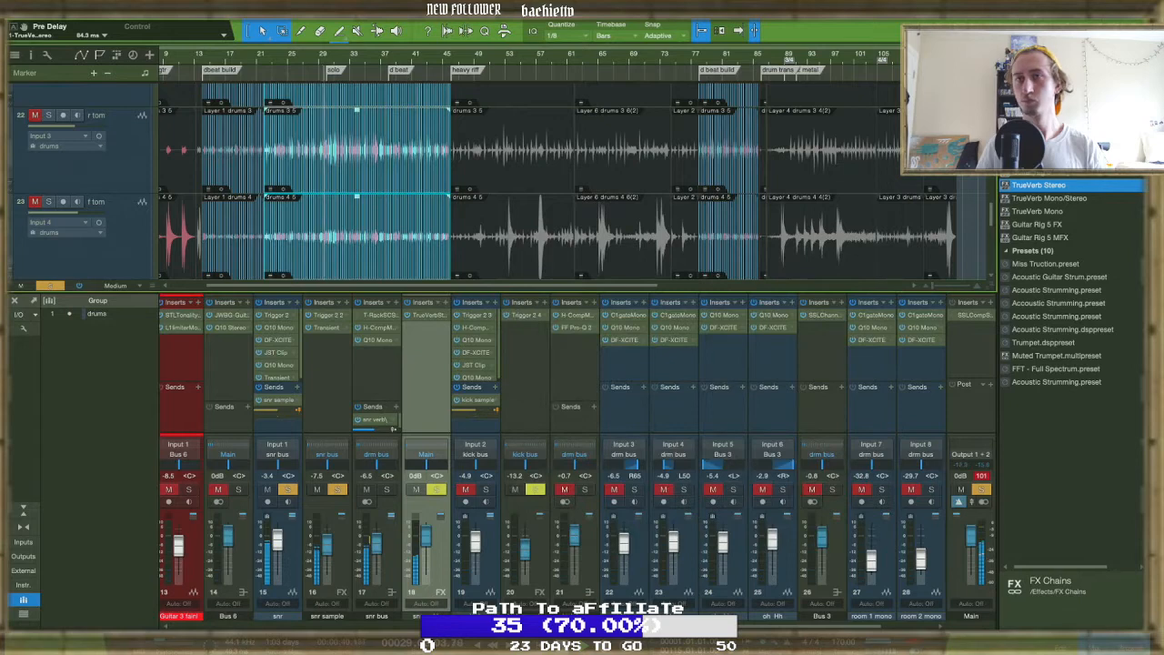
# Solo the snr bus, audition TrueVerb's Studio B preset on snr verb, and load the New York plate preset
pyautogui.click(390, 490)
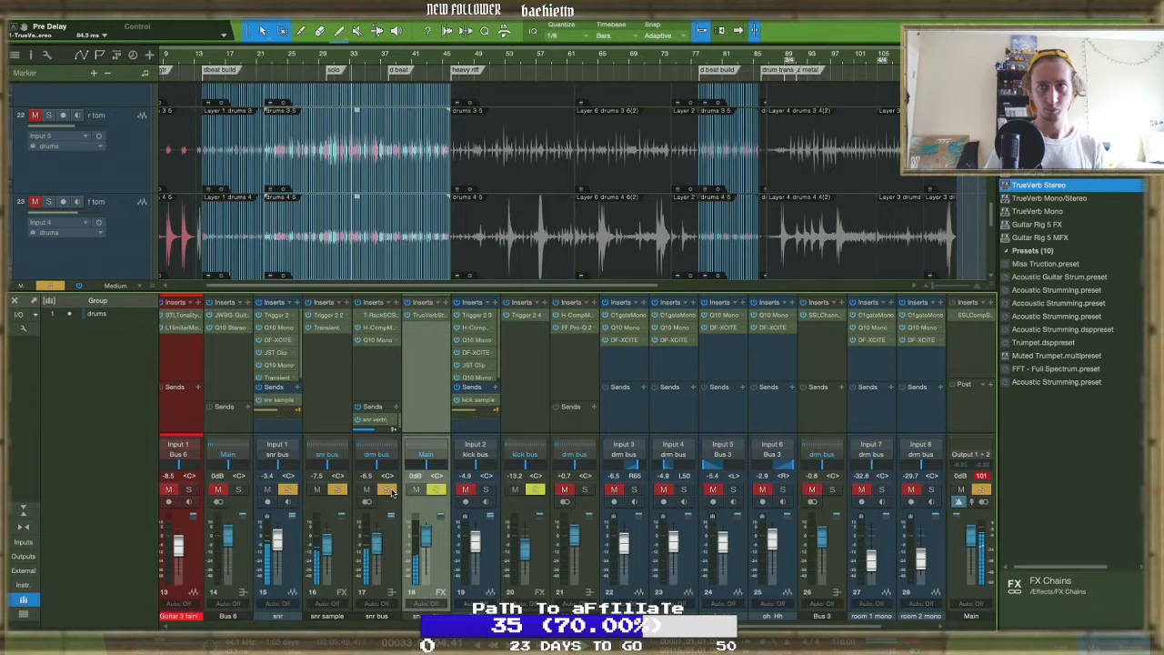
pyautogui.click(429, 315)
pyautogui.click(832, 224)
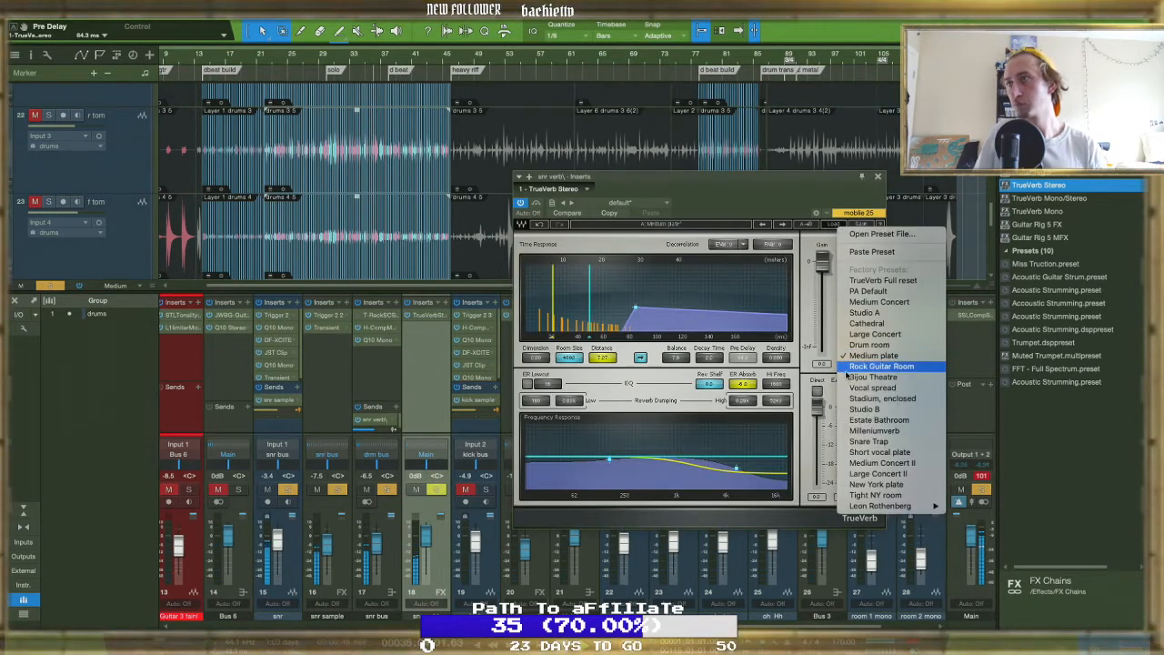
pyautogui.click(861, 410)
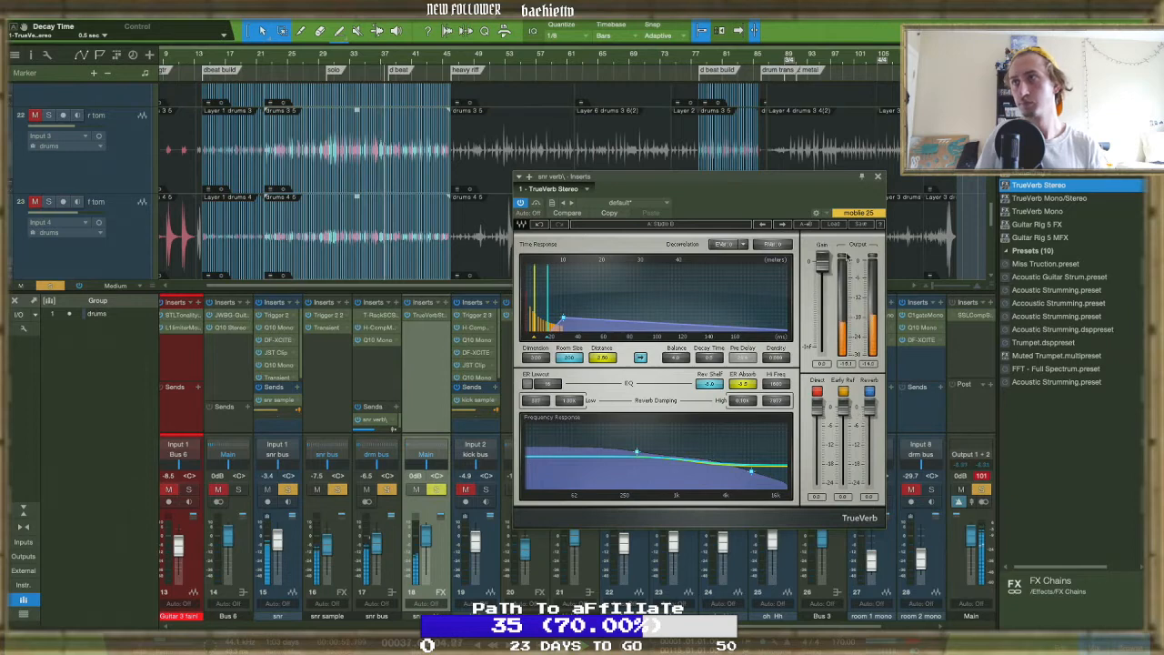
pyautogui.click(834, 224)
pyautogui.click(871, 494)
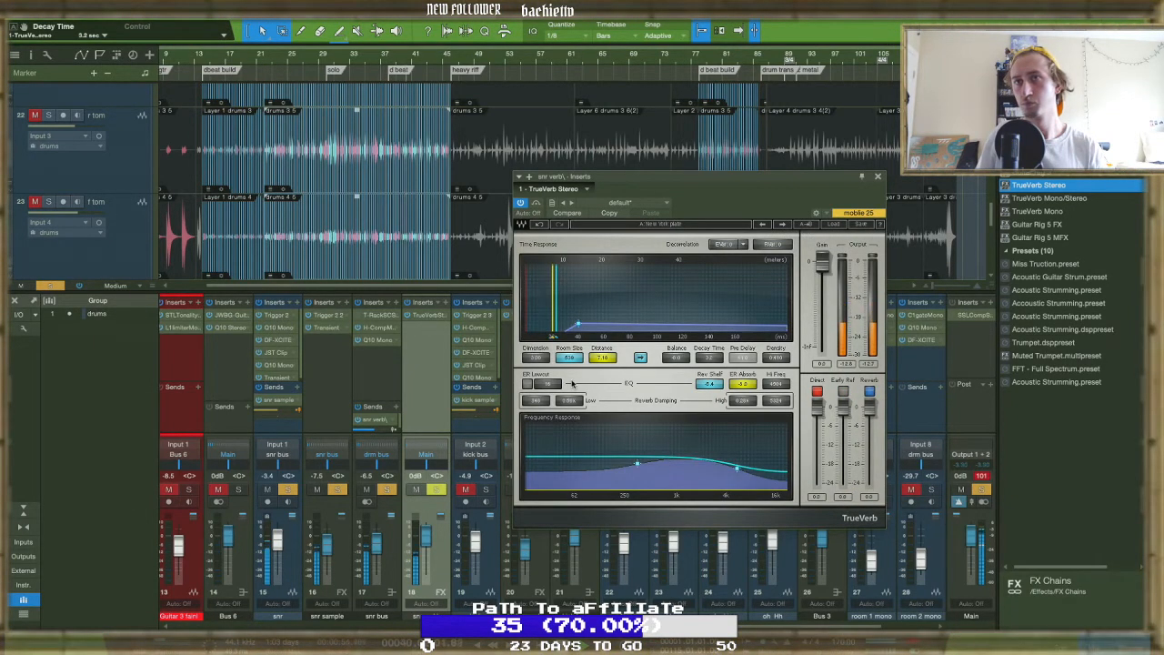
# Toggle the snr bus solo off and on, and lower the bus volume to -∞ to isolate the reverb
pyautogui.click(387, 492)
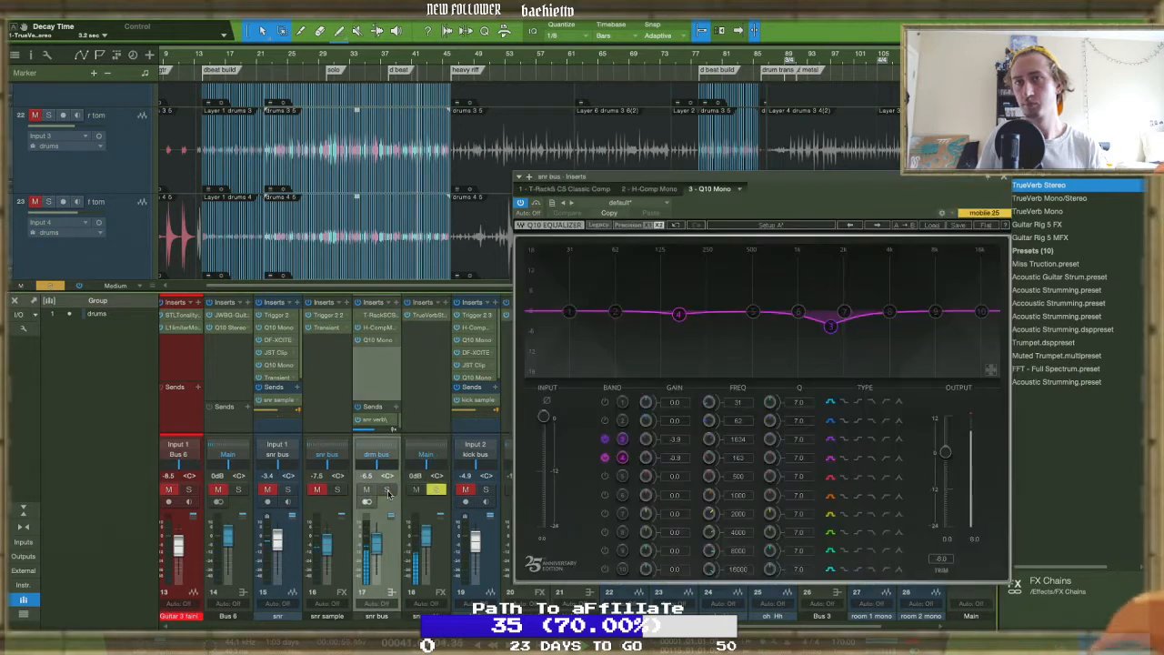
pyautogui.click(388, 492)
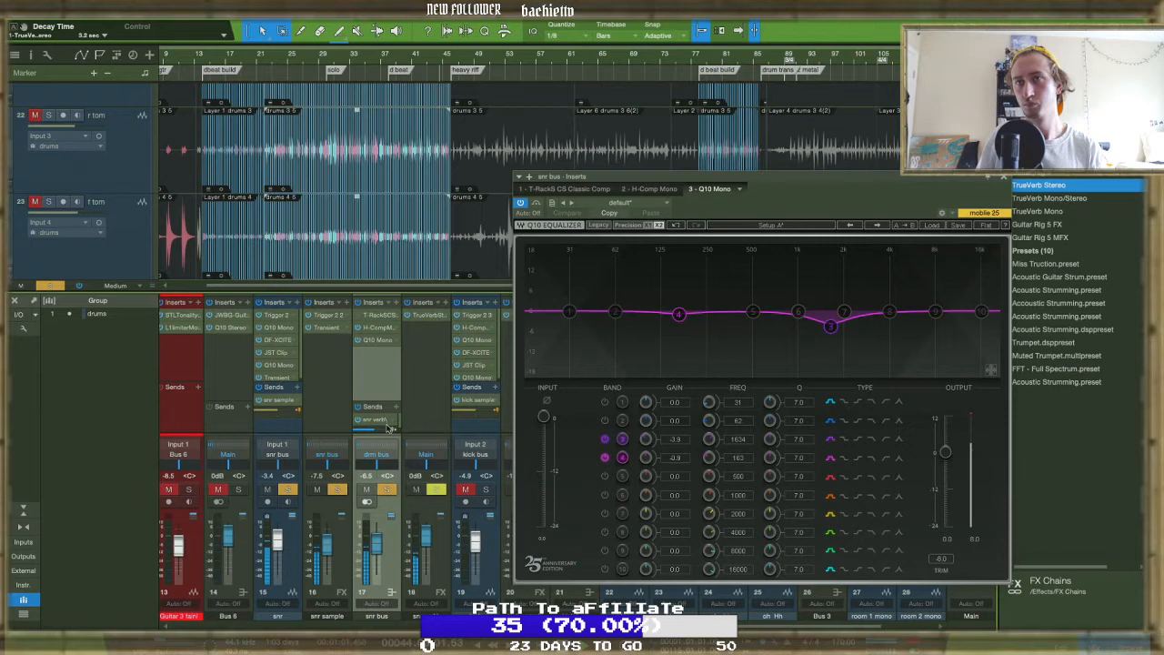
pyautogui.moveTo(369, 543); pyautogui.dragTo(369, 574)
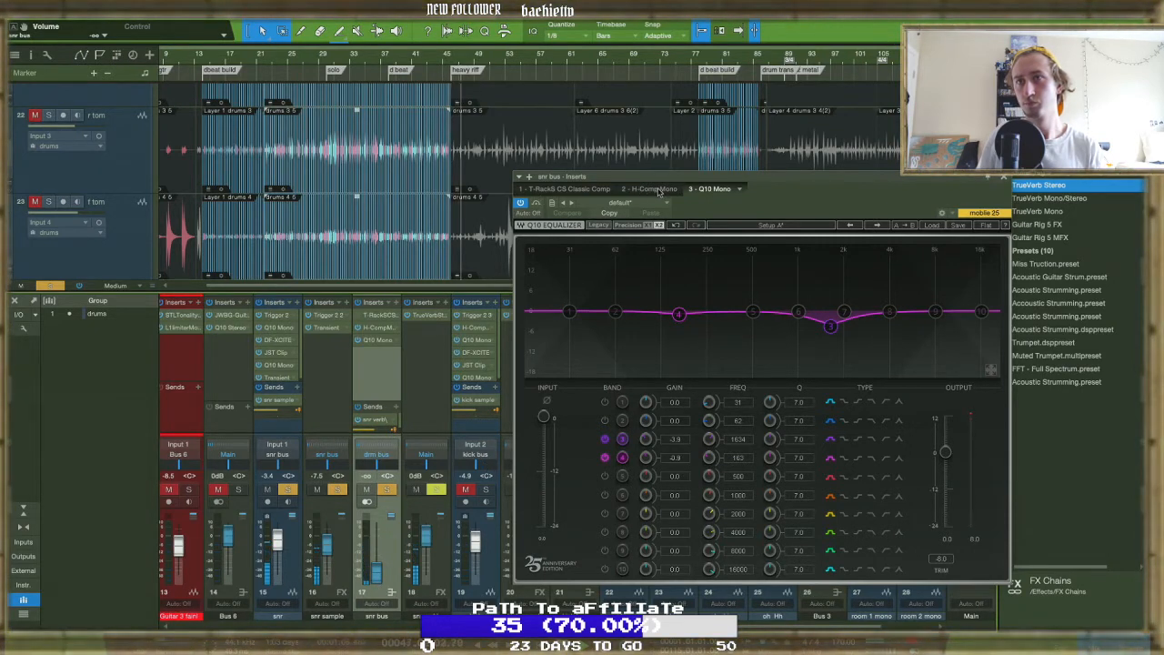
# Turn off the direct signal in snr verb's TrueVerb and replay the drum section with the snr bus fader at -∞
pyautogui.click(425, 319)
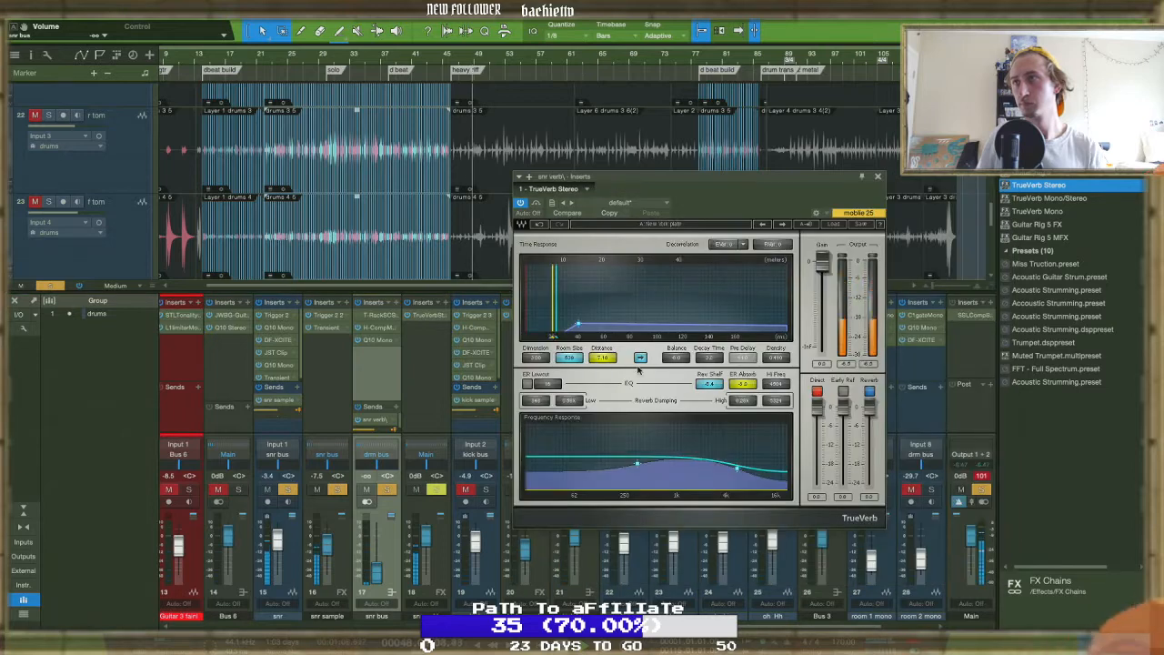
pyautogui.click(816, 391)
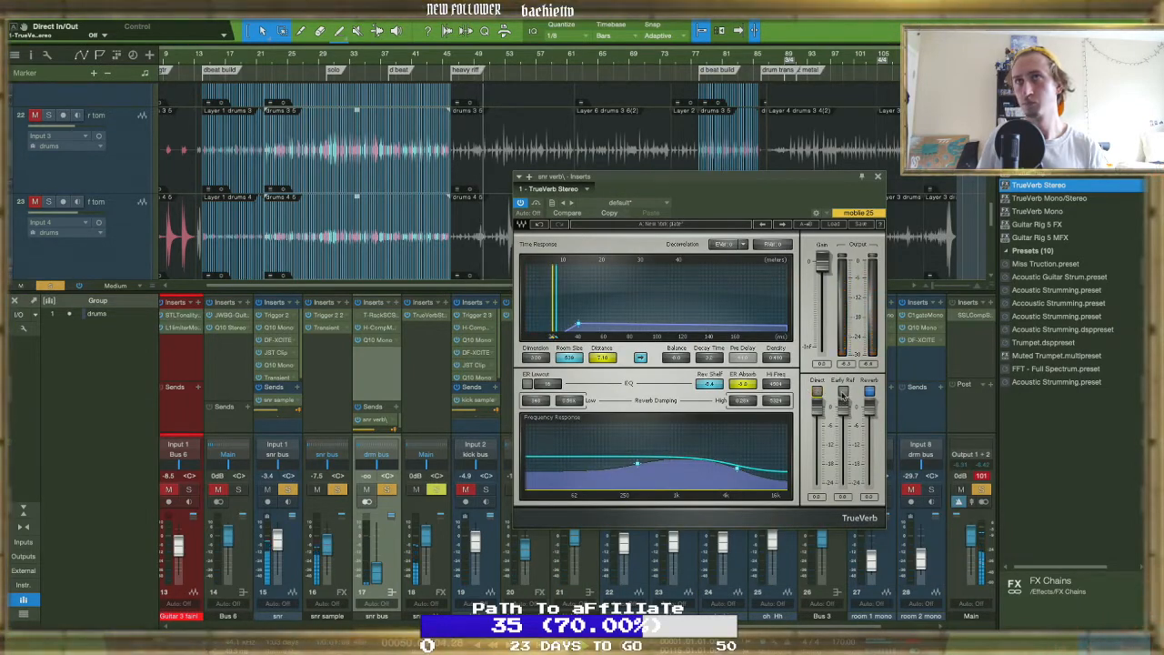
pyautogui.click(261, 64)
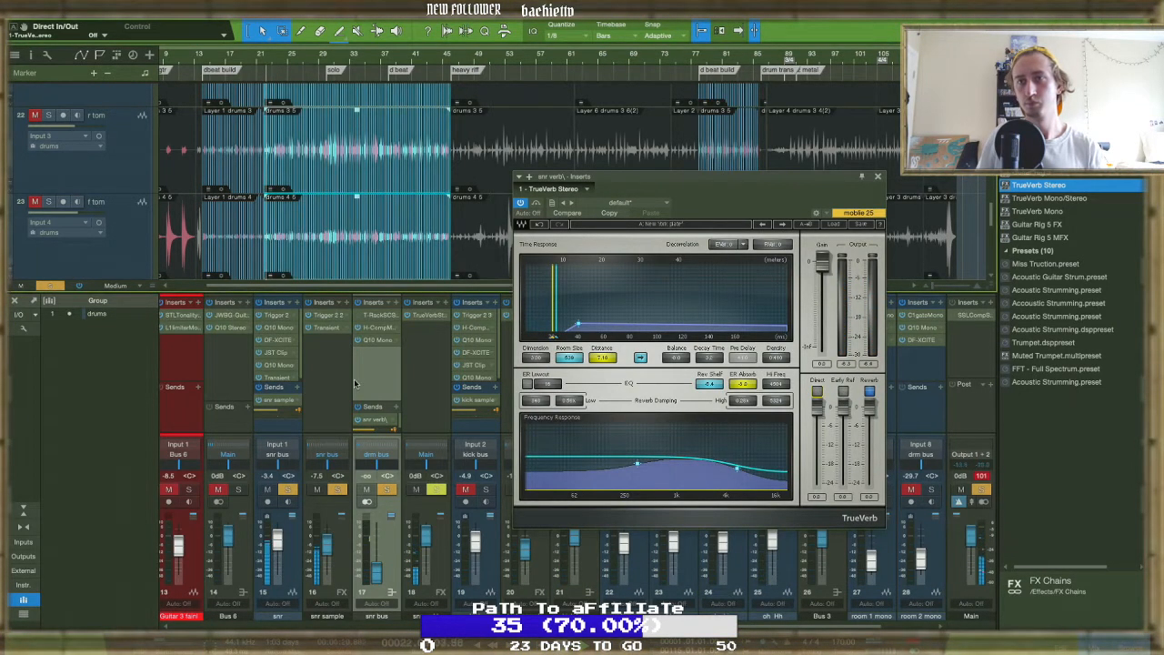
pyautogui.moveTo(377, 572)
pyautogui.mouseDown()
pyautogui.moveTo(372, 542)
pyautogui.moveTo(375, 582)
pyautogui.mouseUp()
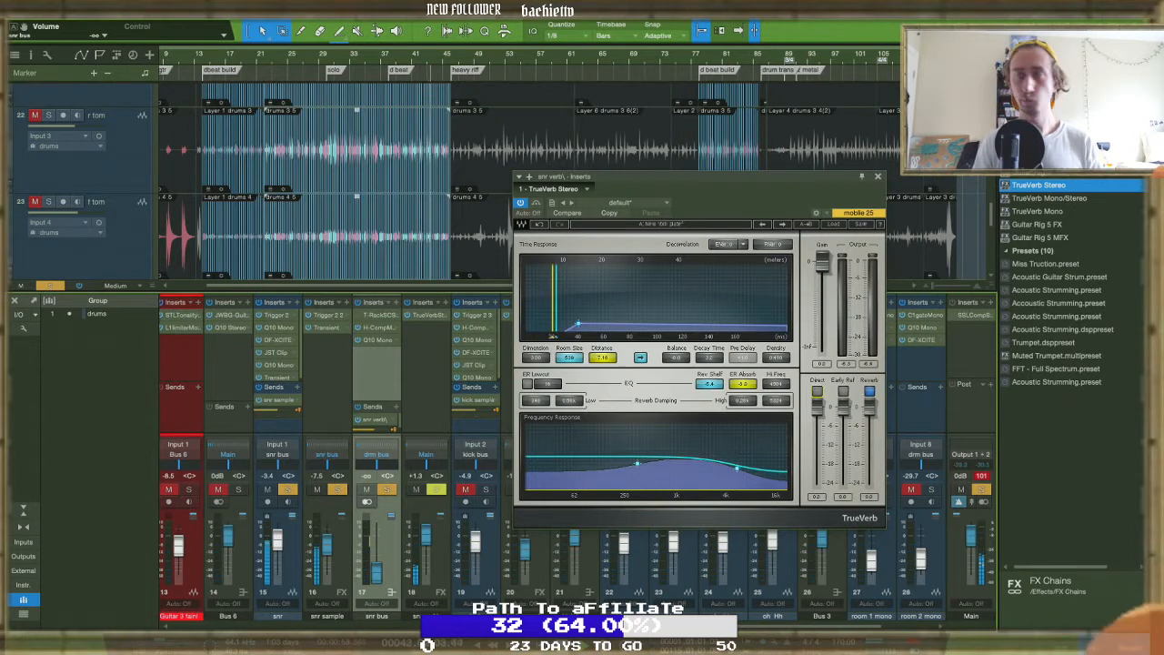
# Add Q10 Stereo after TrueVerb on the snr verb channel and switch the equalizer to its Legacy look
pyautogui.write('q1')
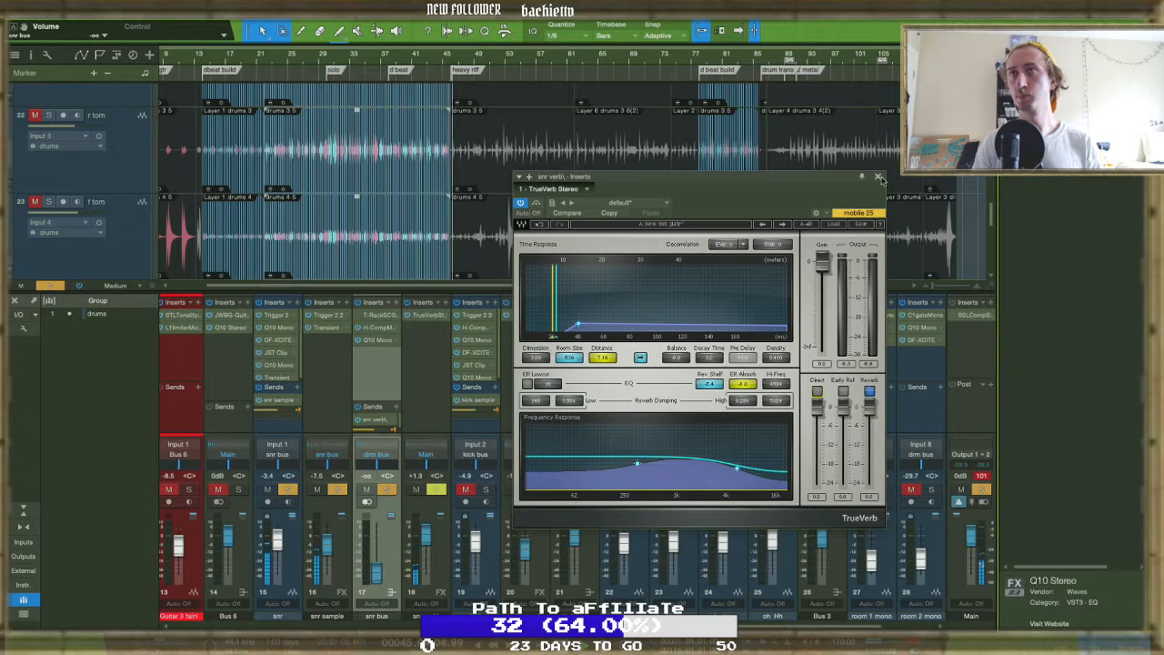
pyautogui.click(879, 177)
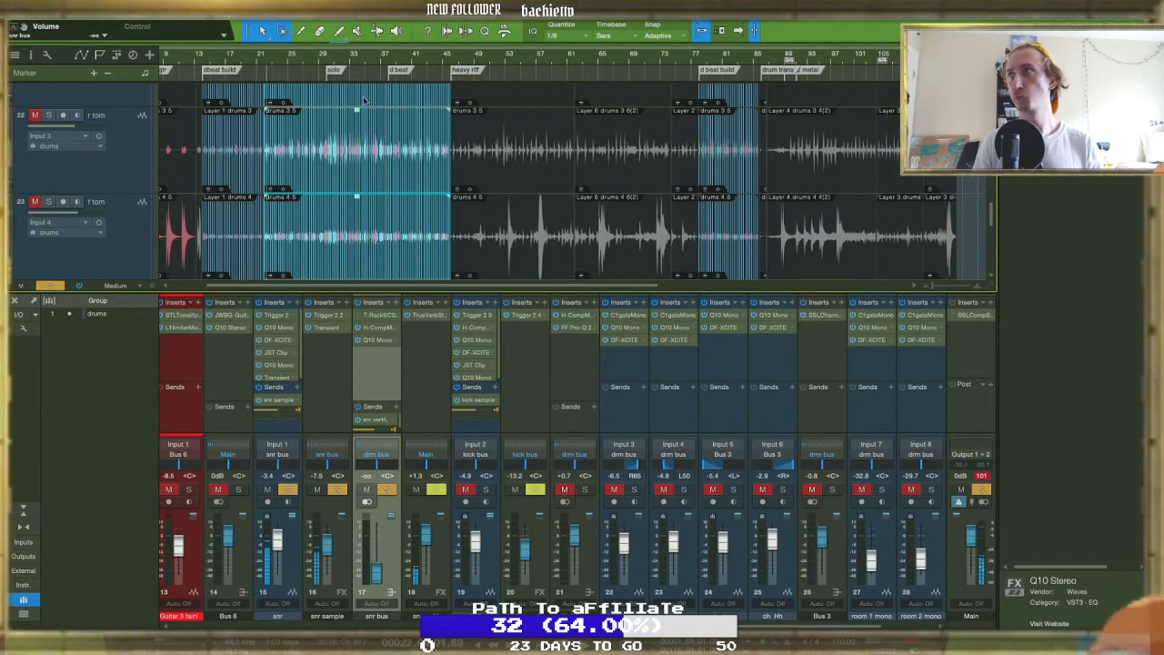
pyautogui.moveTo(1046, 150); pyautogui.dragTo(436, 347)
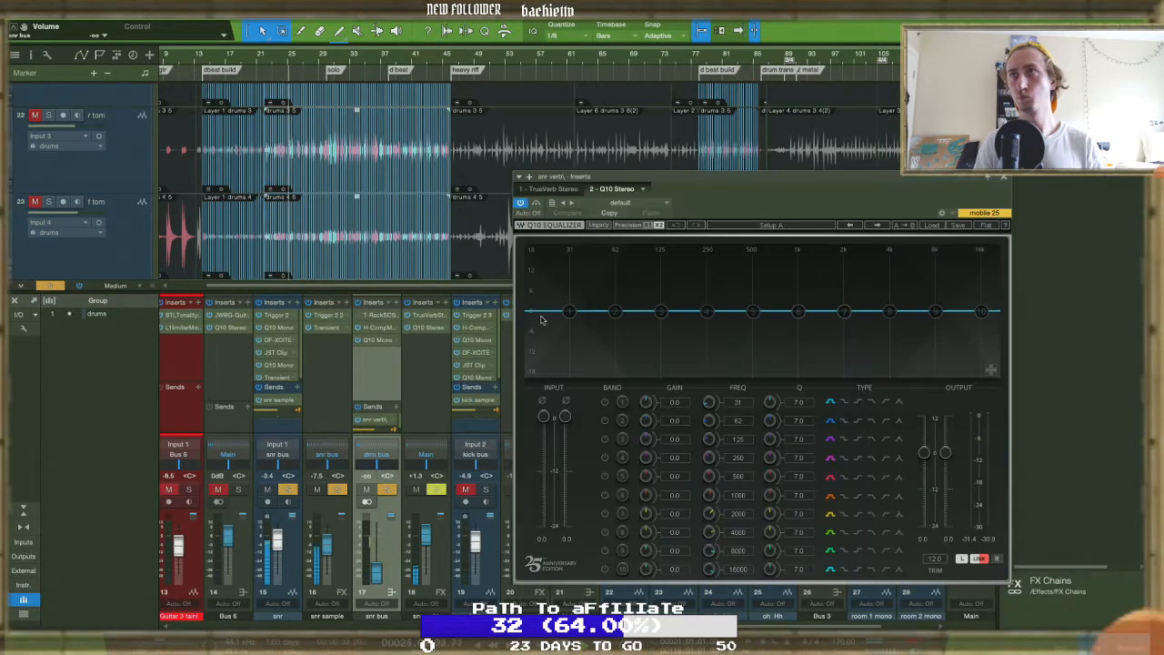
pyautogui.click(601, 225)
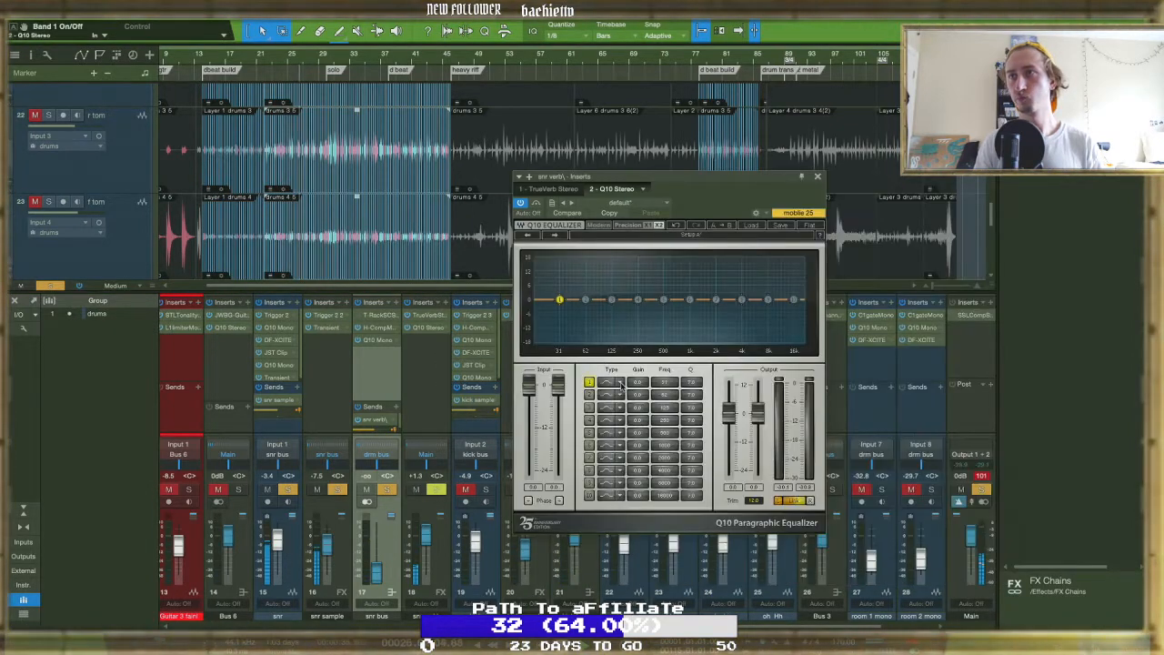
# On snr verb's Q10, set band 1 as a high-pass at about 160 Hz and cut band 4 by 3.7 dB near 2 kHz
pyautogui.click(622, 384)
pyautogui.click(637, 447)
pyautogui.moveTo(600, 299); pyautogui.dragTo(715, 281)
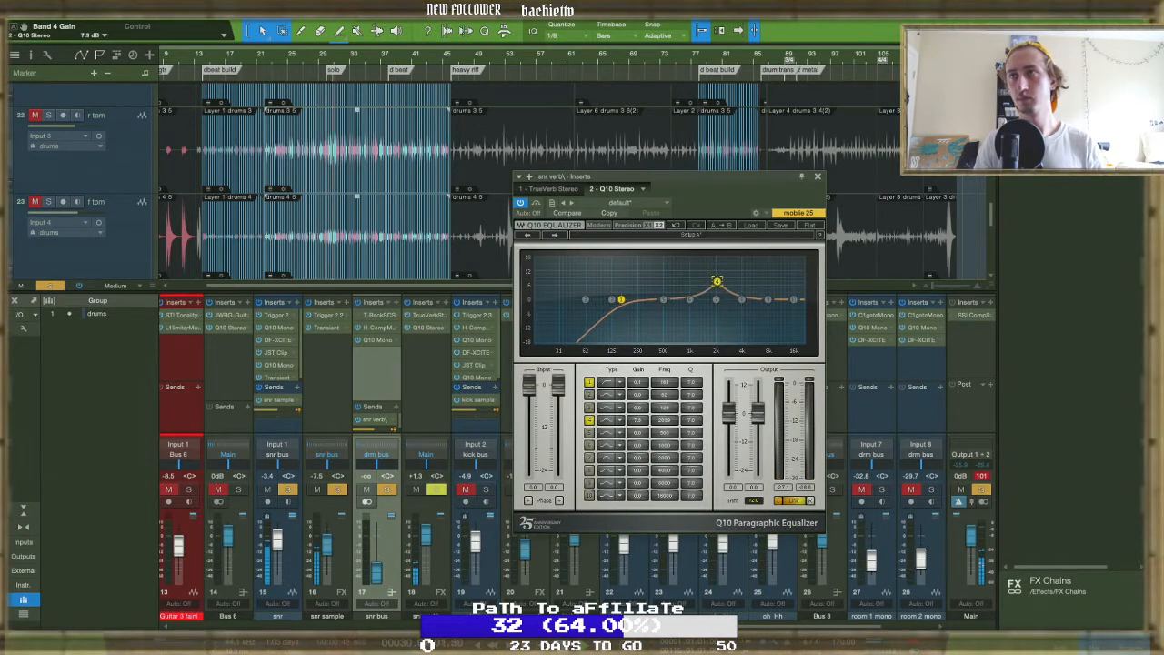
pyautogui.moveTo(717, 293); pyautogui.dragTo(717, 308)
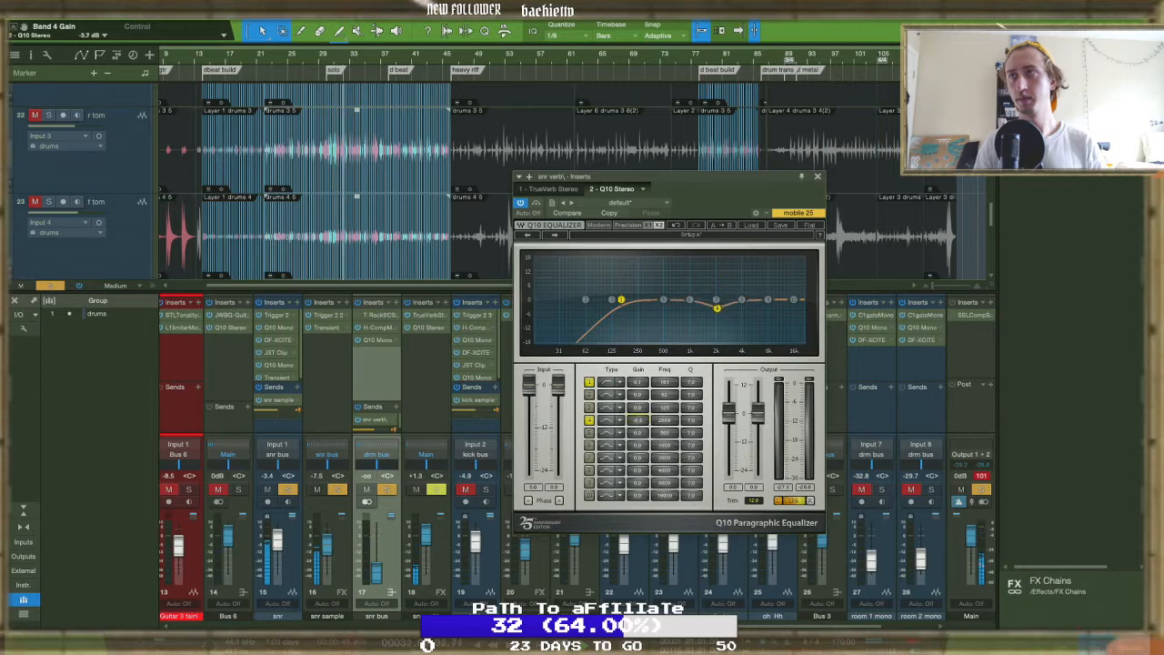
# Set band 10 as a low-pass near 9 kHz and cut band 6 by 2.8 dB at about 500 Hz on snr verb's Q10
pyautogui.click(612, 496)
pyautogui.click(640, 549)
pyautogui.moveTo(793, 299); pyautogui.dragTo(774, 299)
pyautogui.moveTo(690, 299); pyautogui.dragTo(653, 286)
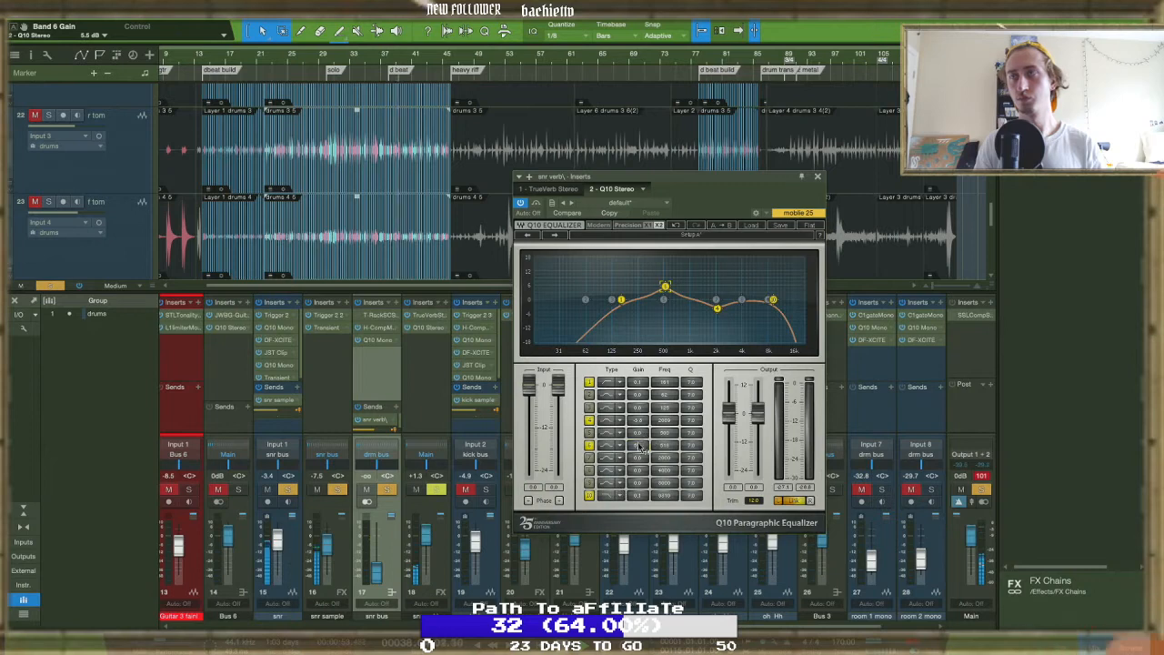
pyautogui.moveTo(665, 300); pyautogui.dragTo(664, 306)
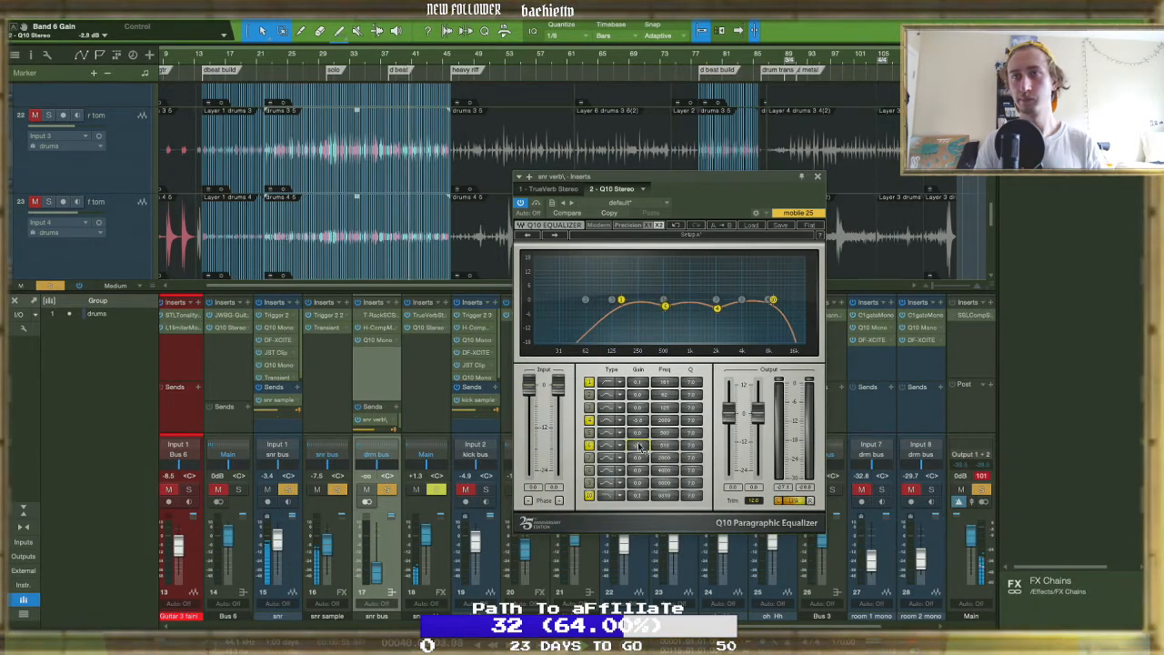
# Raise the snr bus fader to -1.3 dB, clear all solos, and close the snr bus effect window
pyautogui.click(374, 573)
pyautogui.moveTo(371, 570); pyautogui.dragTo(372, 532)
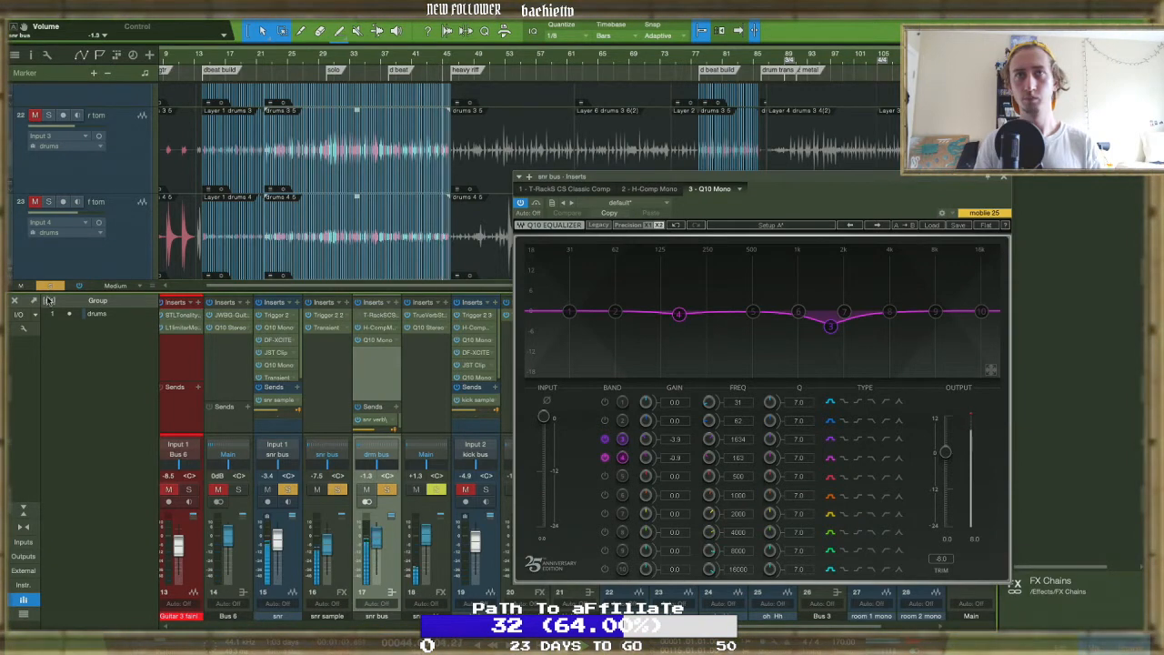
pyautogui.click(50, 287)
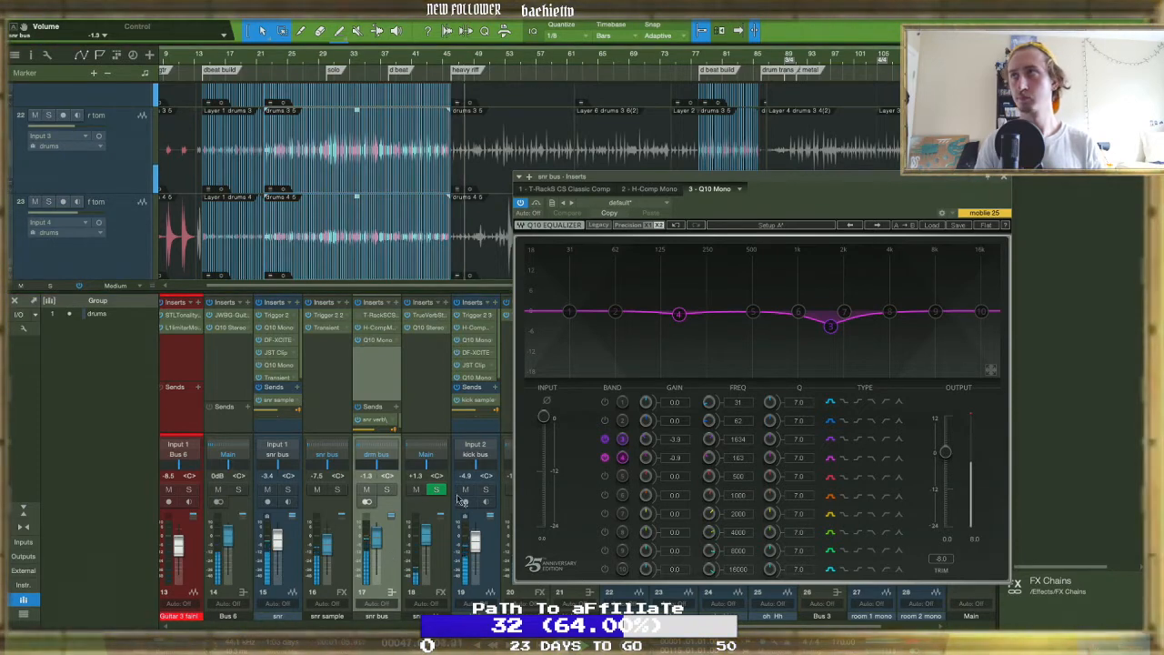
pyautogui.click(1004, 177)
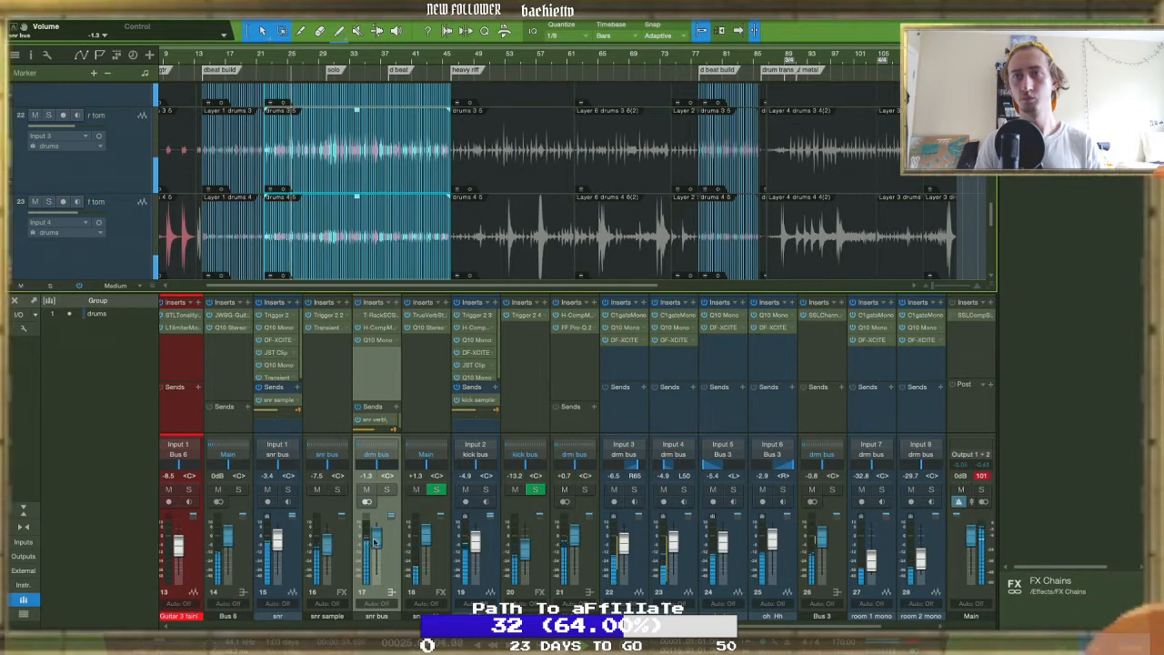
# Lower the snr bus to -6.5 dB and set the snr verb level to +2.8 dB during playback
pyautogui.moveTo(378, 533); pyautogui.dragTo(381, 542)
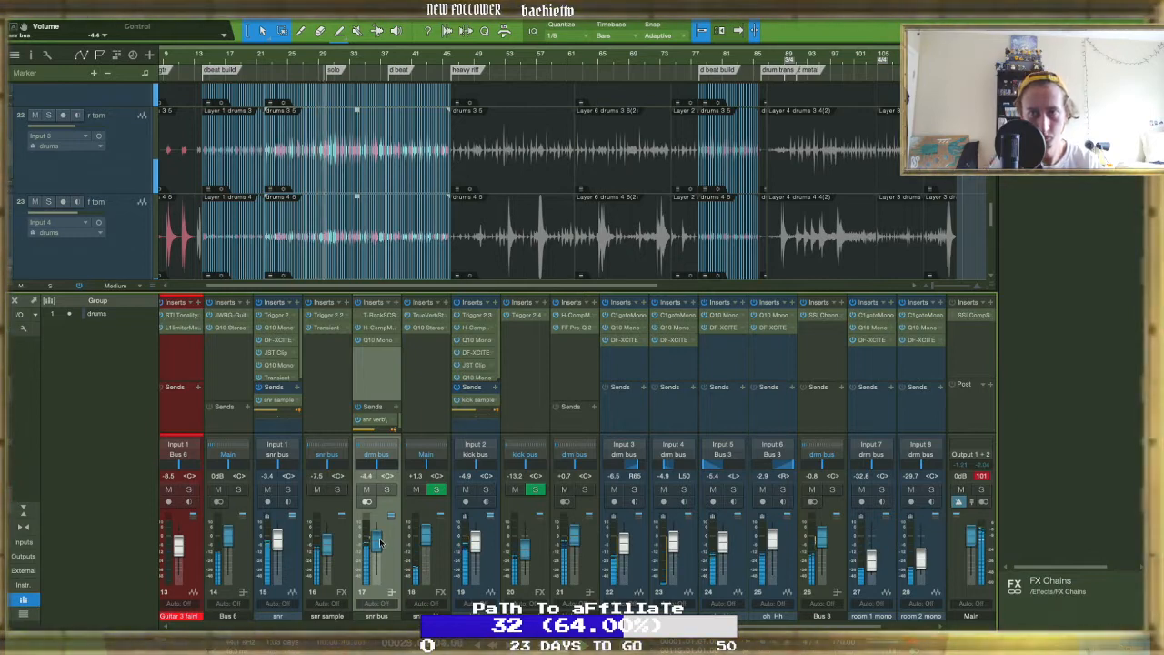
pyautogui.moveTo(380, 542); pyautogui.dragTo(380, 544)
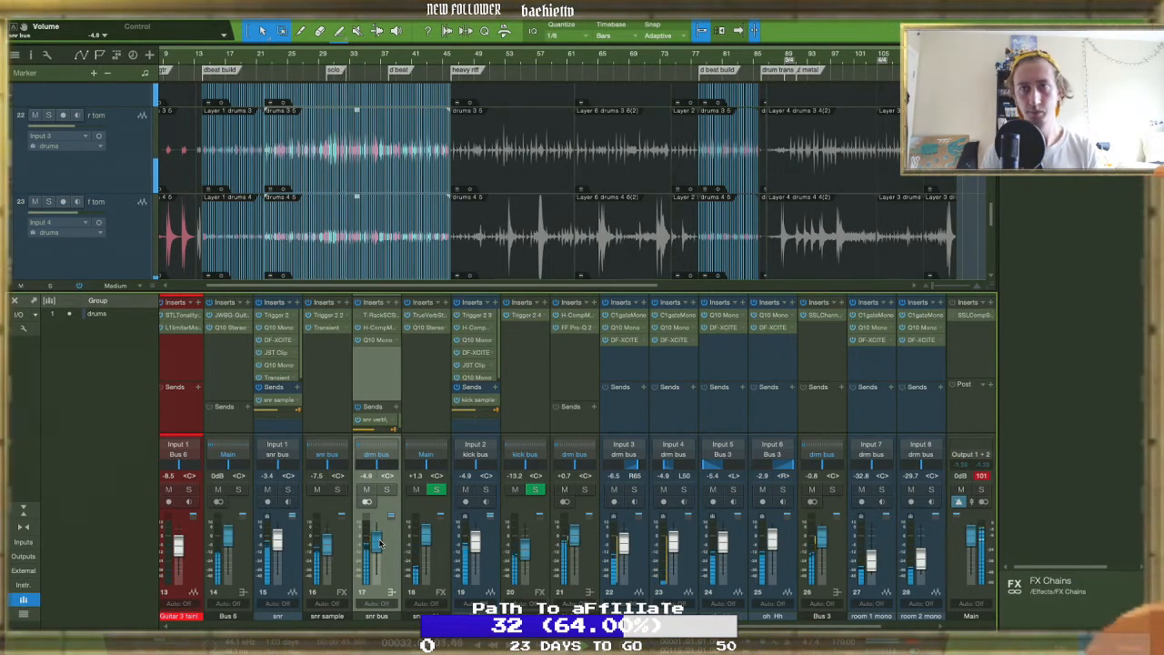
pyautogui.moveTo(381, 543); pyautogui.dragTo(379, 546)
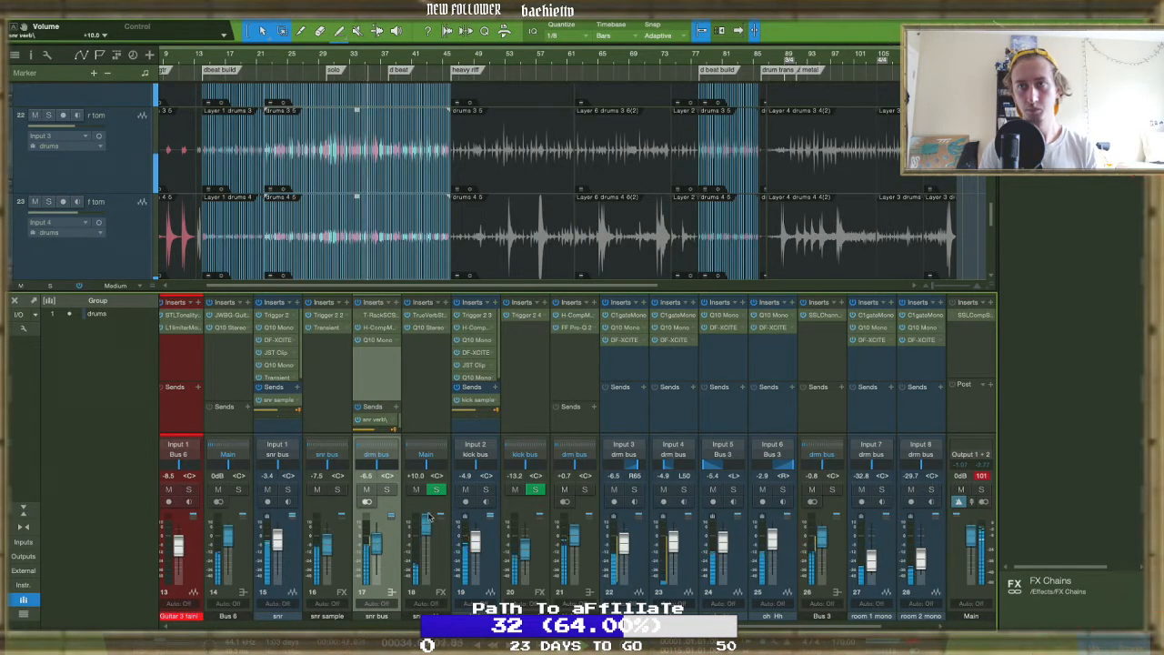
# Solo guitar Bus 6 and open its Q10 Stereo equalizer
pyautogui.hscroll(2, 826, 489)
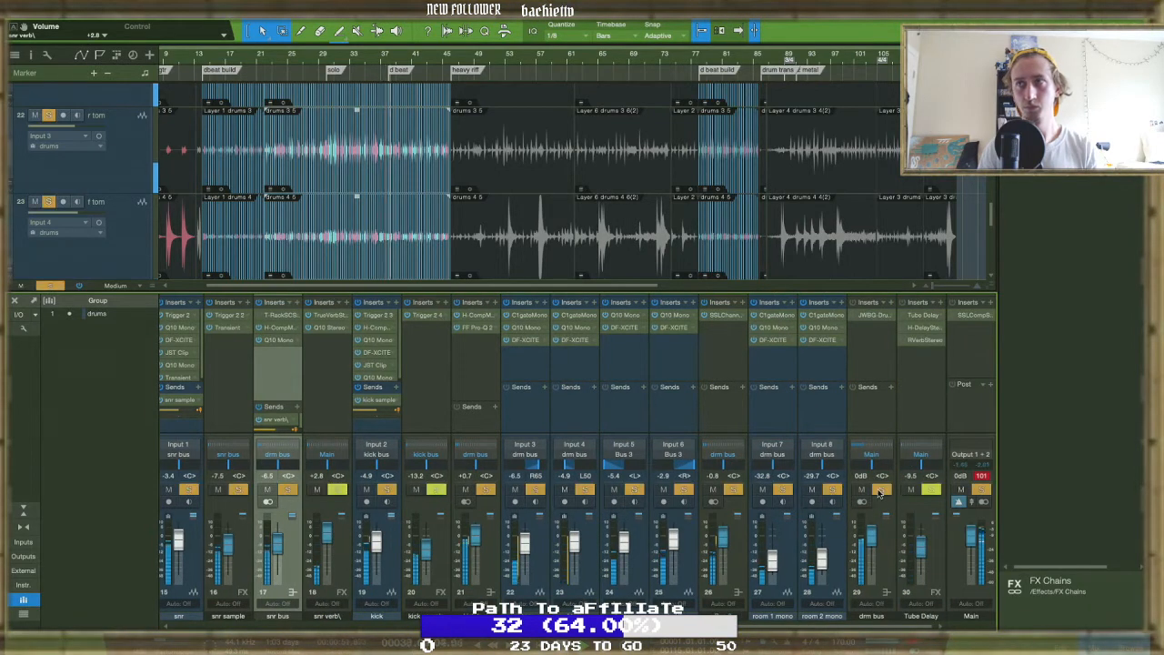
pyautogui.hscroll(-9, 852, 499)
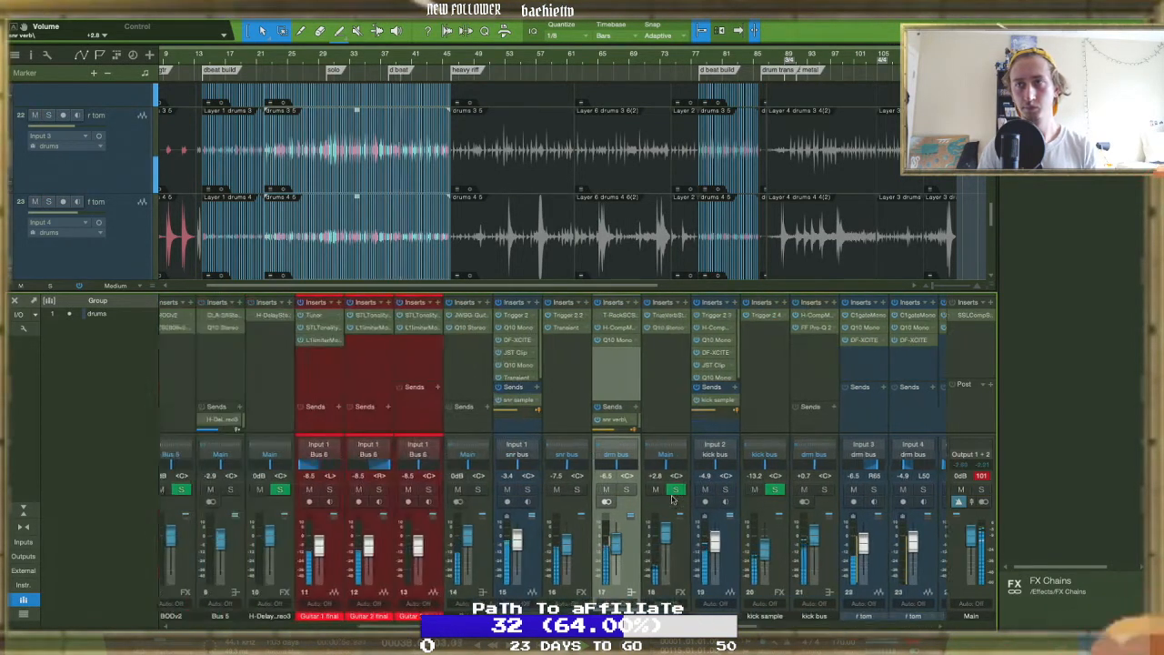
pyautogui.click(585, 492)
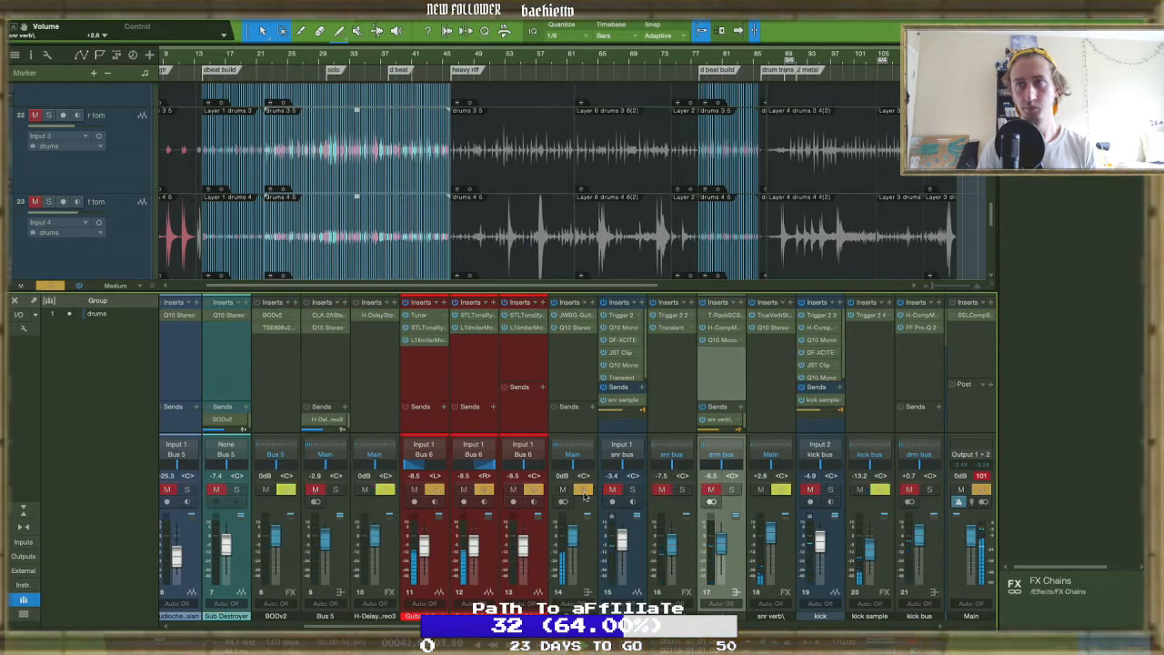
pyautogui.click(574, 328)
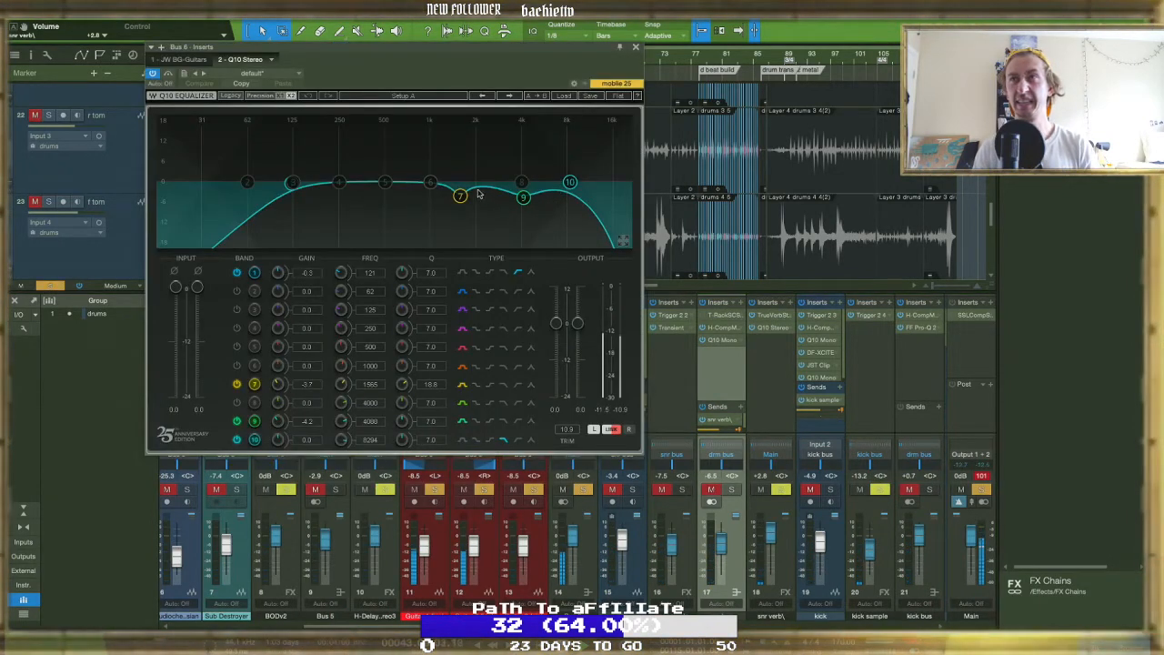
# Sweep band 8 of Bus 6's Q10, narrow it to Q 34.6, cut 8.8 dB near 6.6 kHz, and unsolo the bus
pyautogui.moveTo(511, 149); pyautogui.dragTo(535, 118)
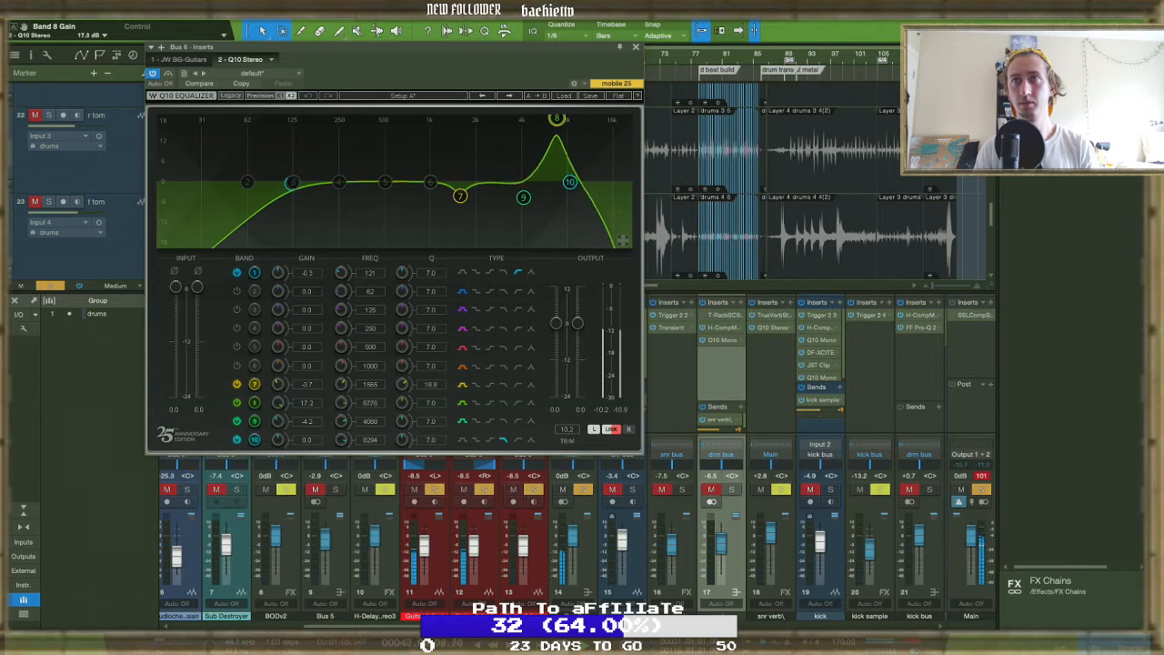
pyautogui.moveTo(402, 407); pyautogui.dragTo(403, 368)
pyautogui.scroll(-10, 289, 402)
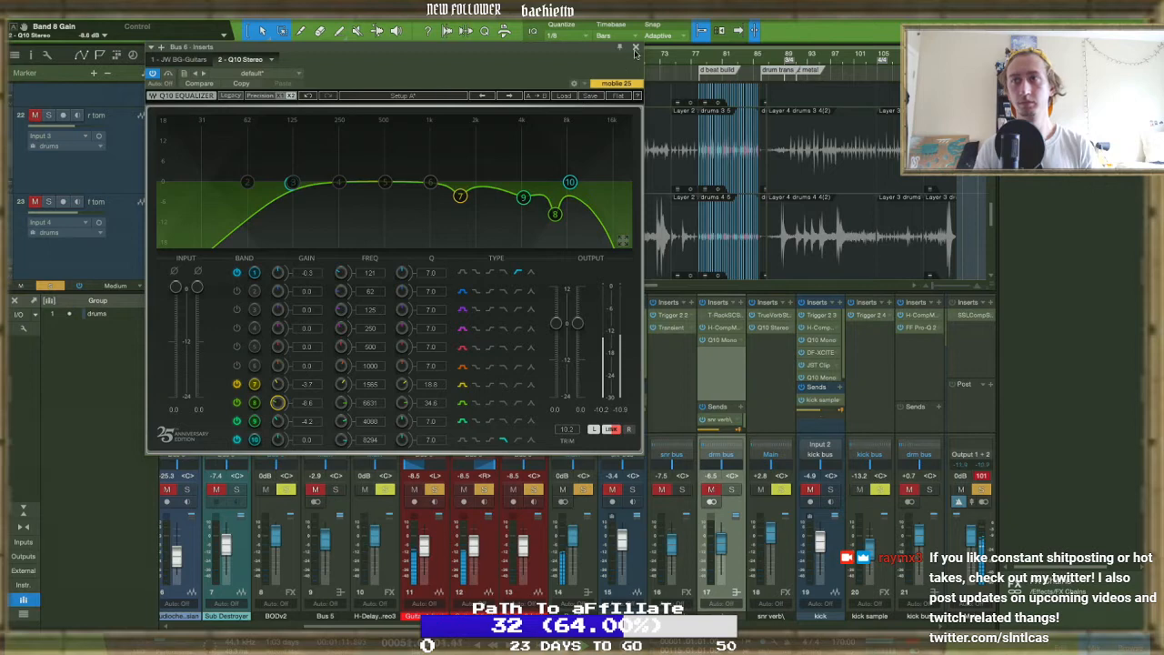
pyautogui.click(635, 48)
pyautogui.click(534, 489)
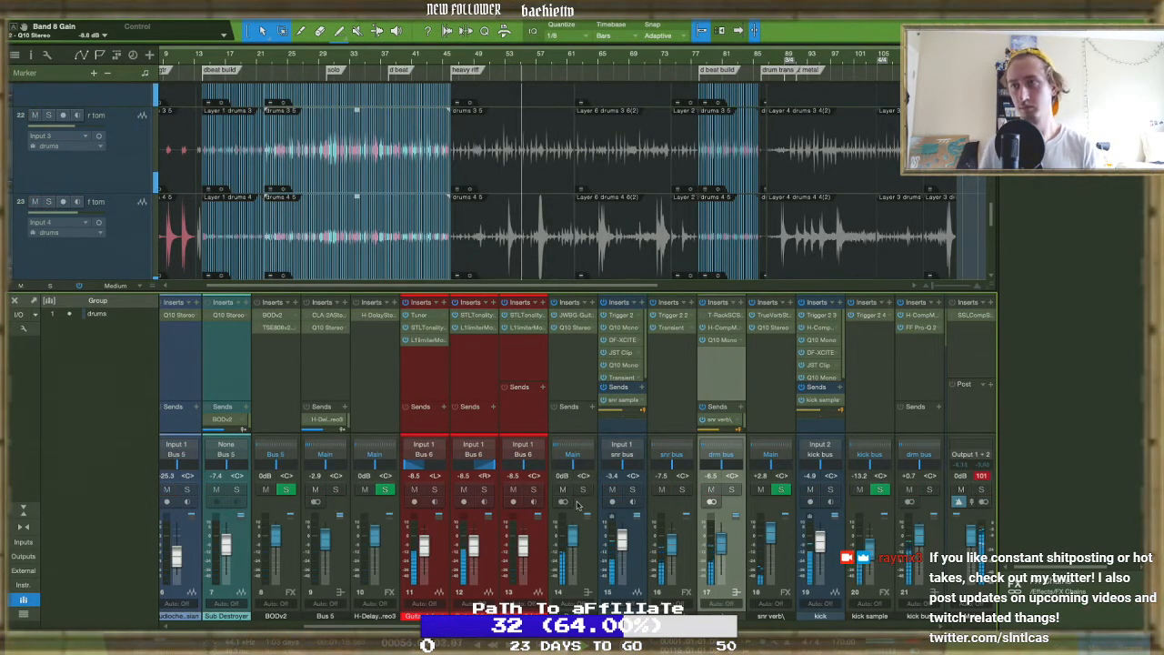
# Set the kick sample level to -17.3 dB and the snr sample level to -8.5 dB
pyautogui.hscroll(4, 593, 512)
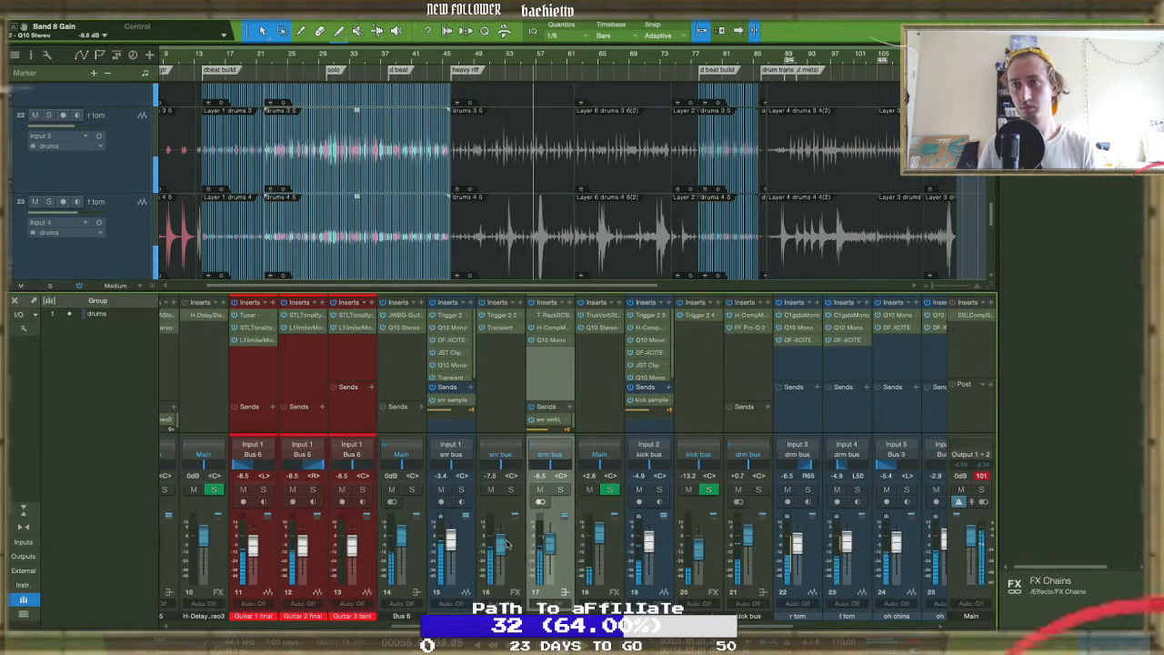
pyautogui.moveTo(499, 546); pyautogui.dragTo(499, 549)
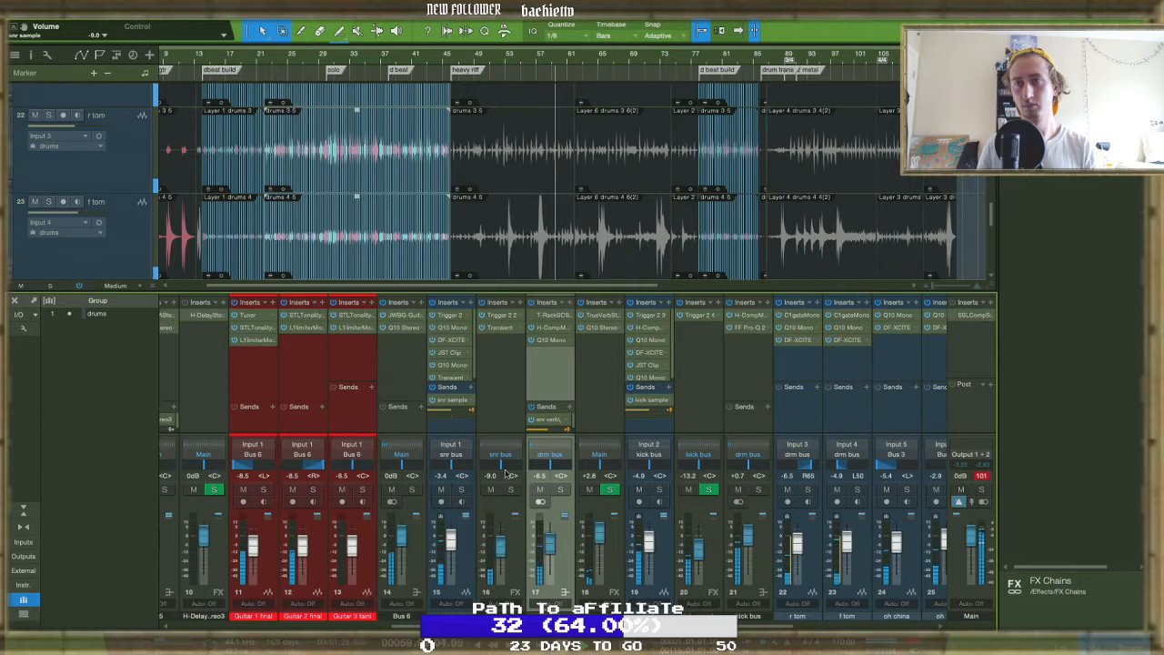
pyautogui.hscroll(6, 507, 473)
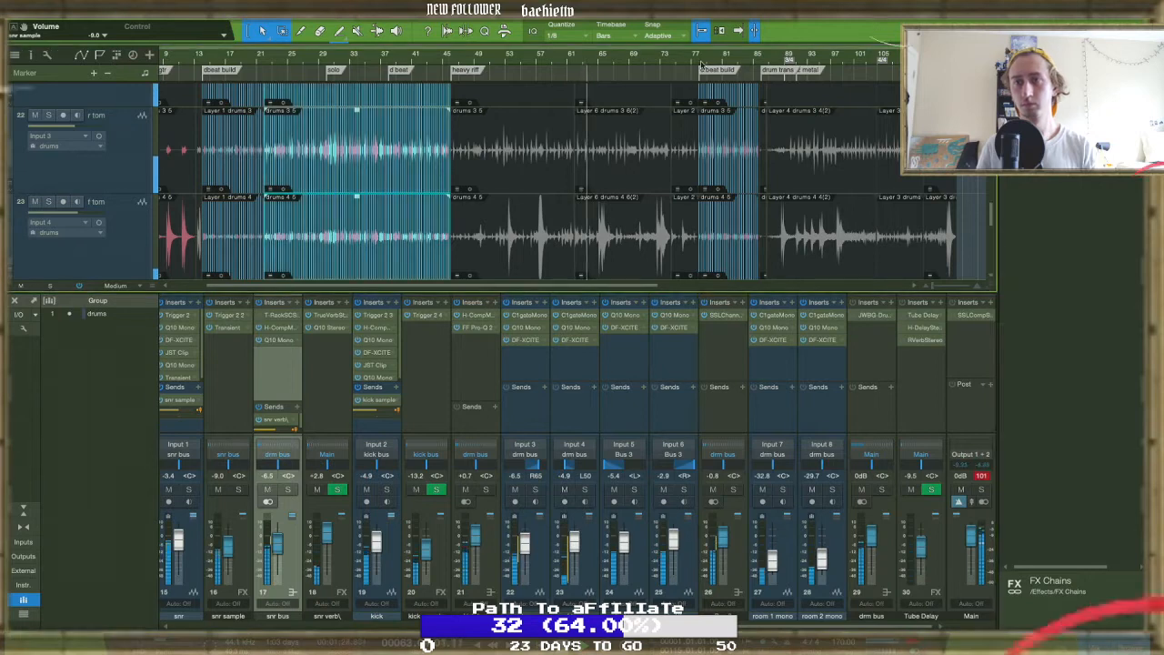
pyautogui.moveTo(424, 555); pyautogui.dragTo(425, 557)
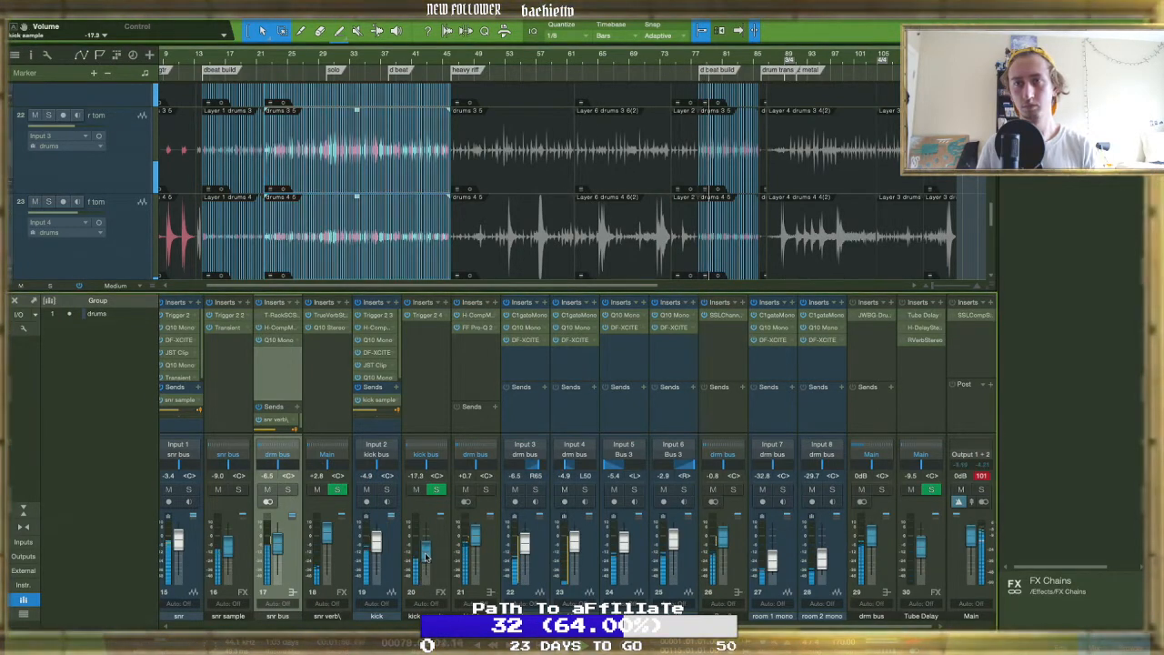
pyautogui.moveTo(220, 547); pyautogui.dragTo(229, 547)
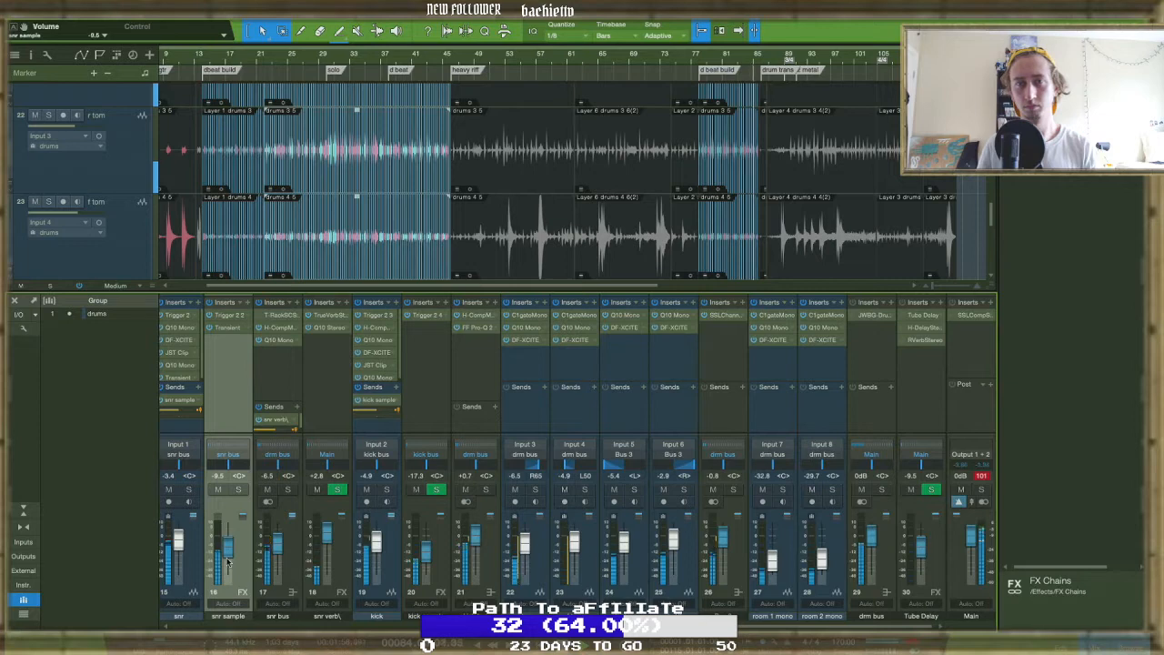
# Listen through the later song sections and replay from the drum transition marker
pyautogui.scroll(10, 673, 205)
pyautogui.scroll(5, 673, 205)
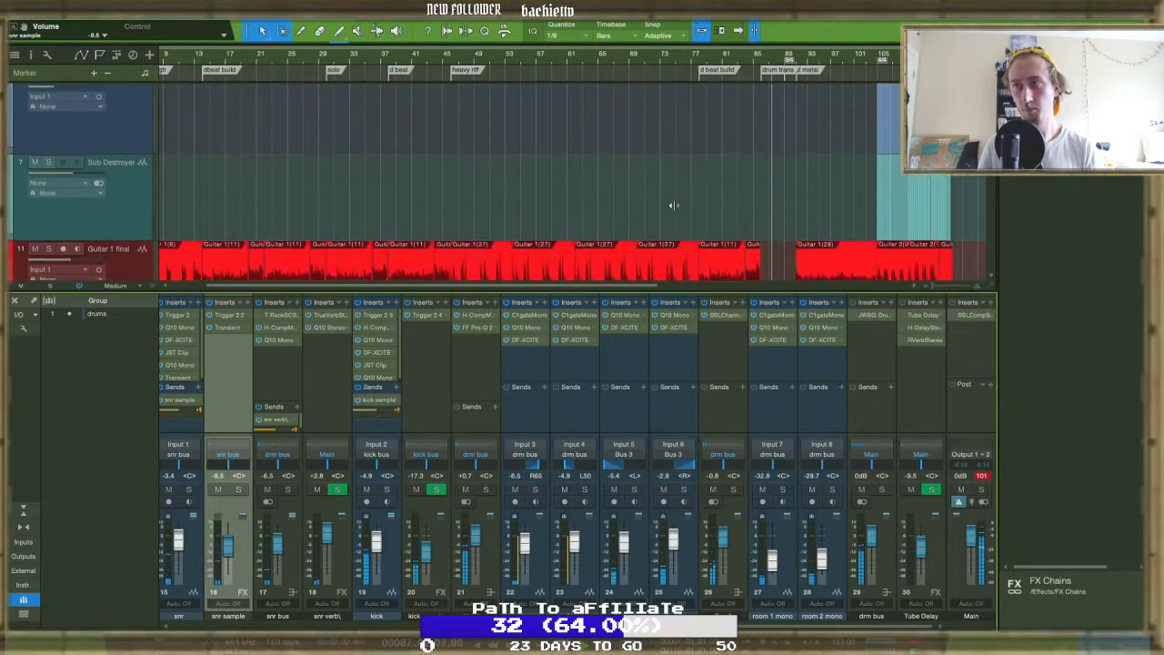
pyautogui.scroll(-8, 668, 262)
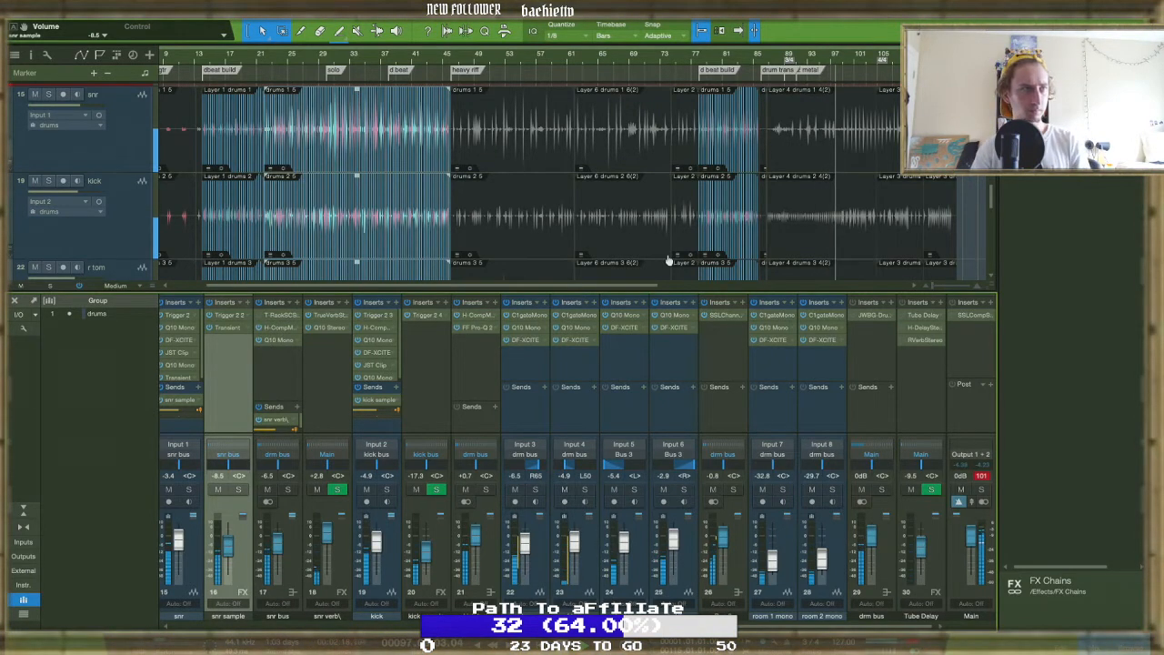
pyautogui.click(613, 371)
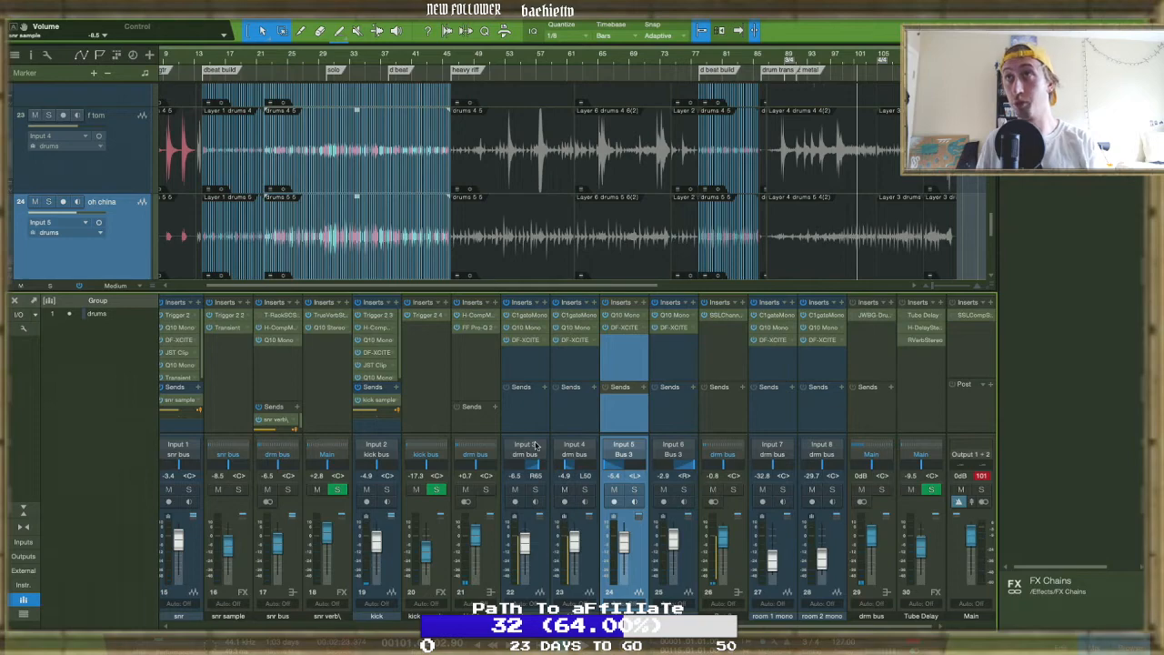
pyautogui.scroll(3, 694, 208)
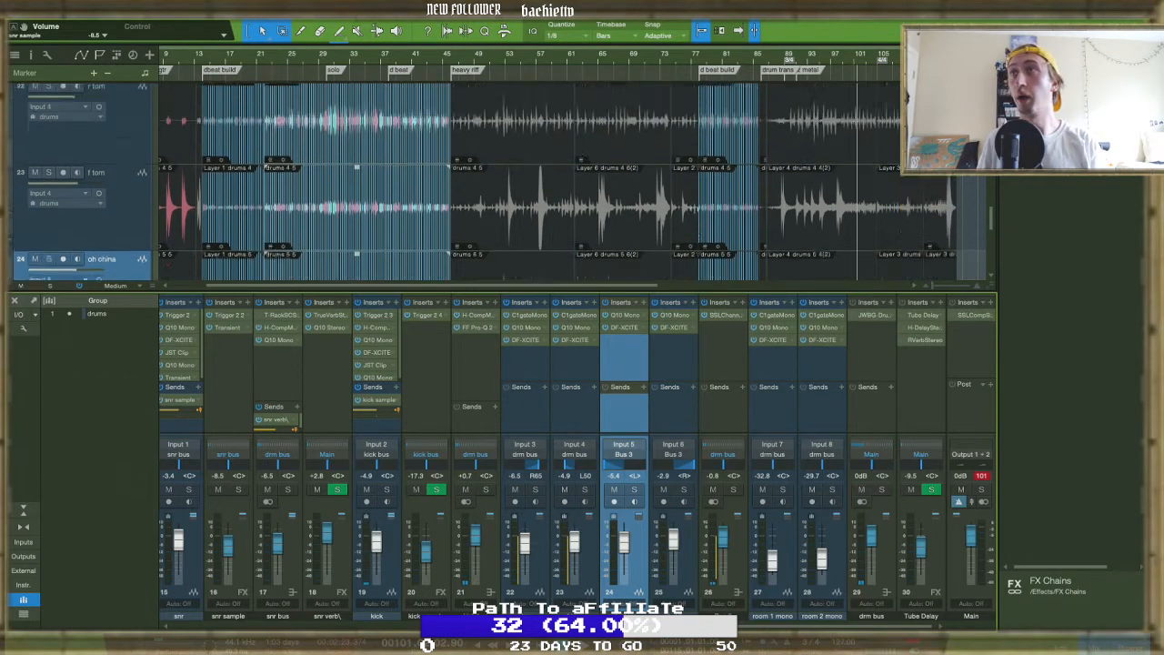
pyautogui.hscroll(5, 694, 209)
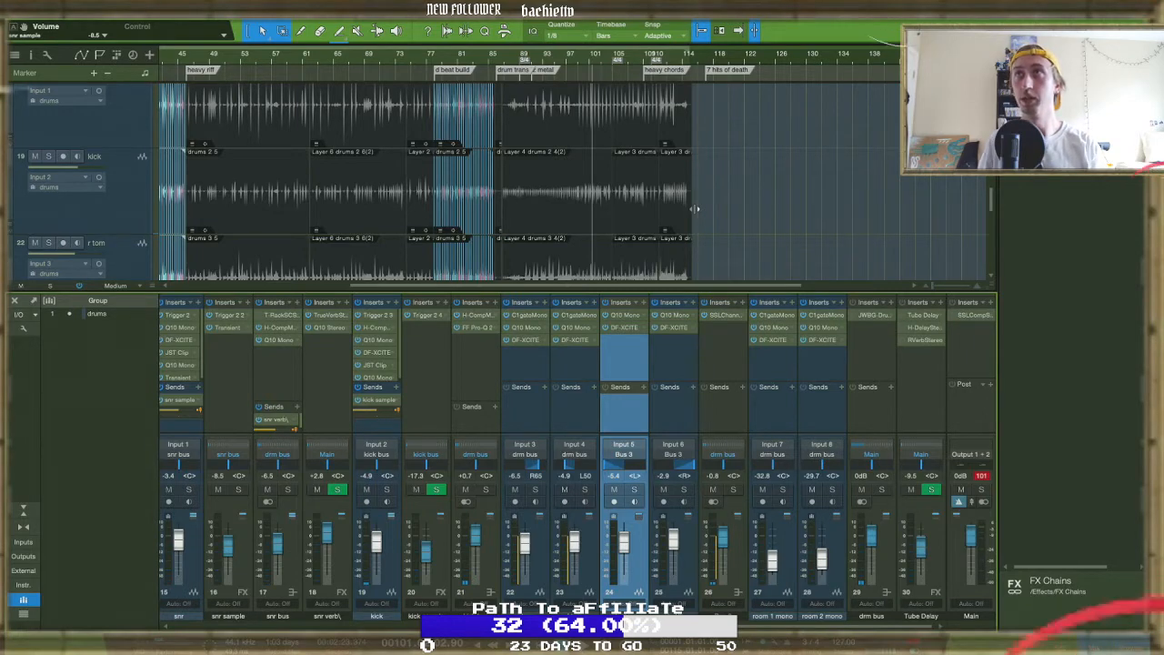
pyautogui.click(499, 57)
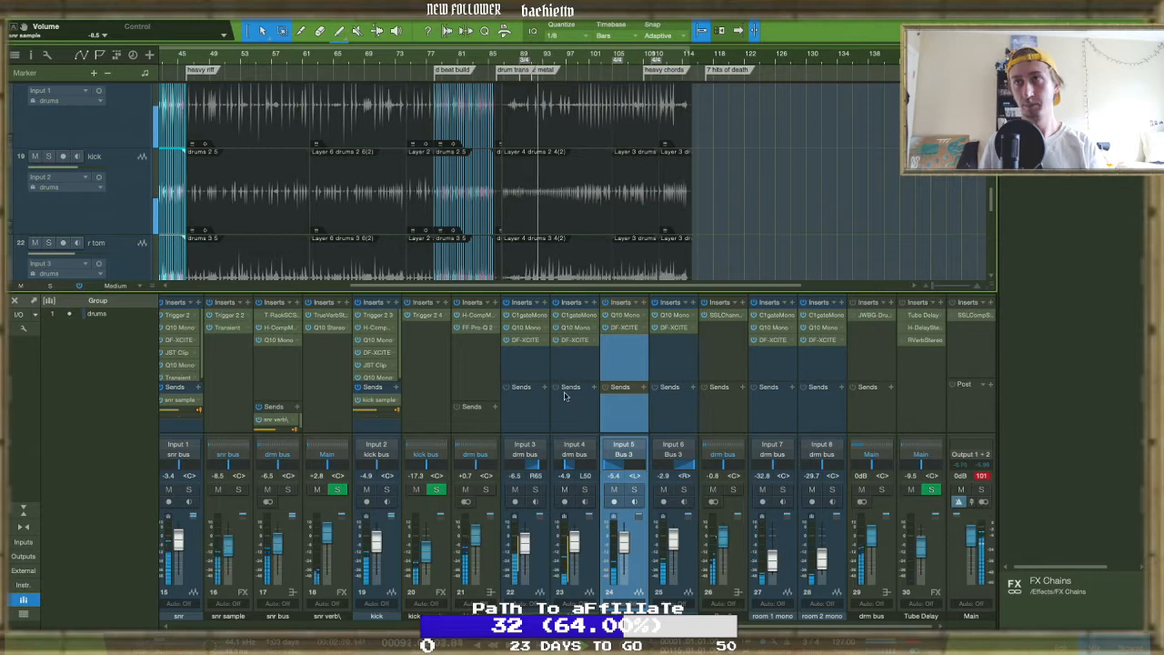
# Solo the r tom and f tom channels and replay the drum transition to check the toms alone
pyautogui.click(587, 490)
pyautogui.click(538, 490)
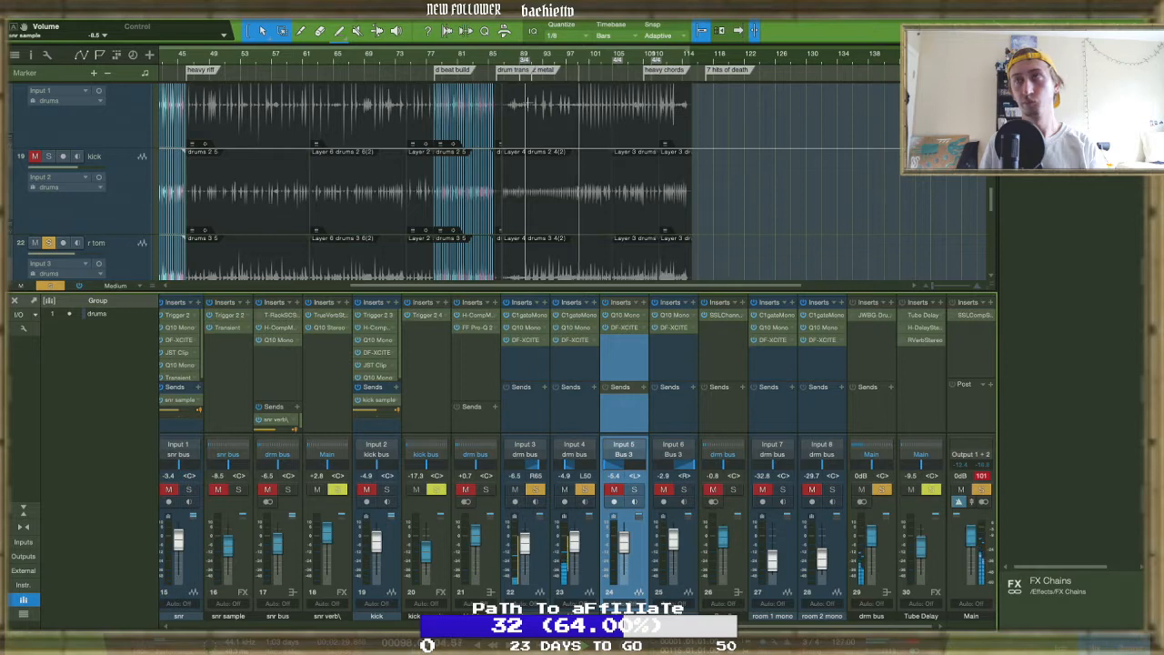
pyautogui.click(521, 64)
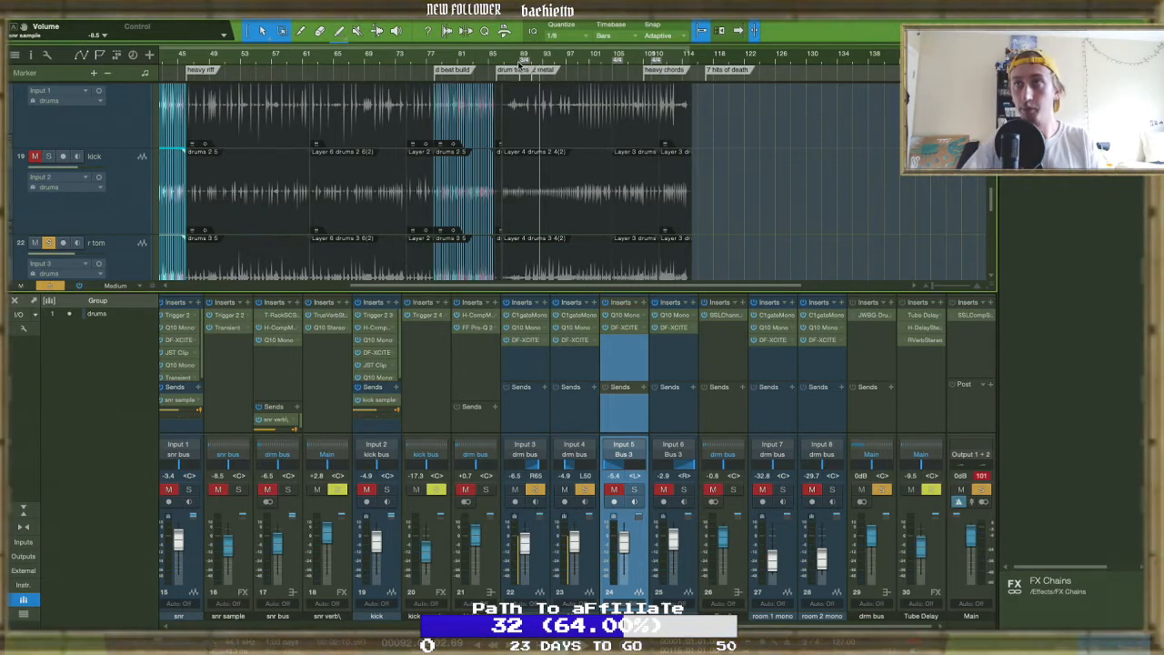
# Remove the C1 gate inserts from the r tom and f tom channels
pyautogui.rightClick(549, 325)
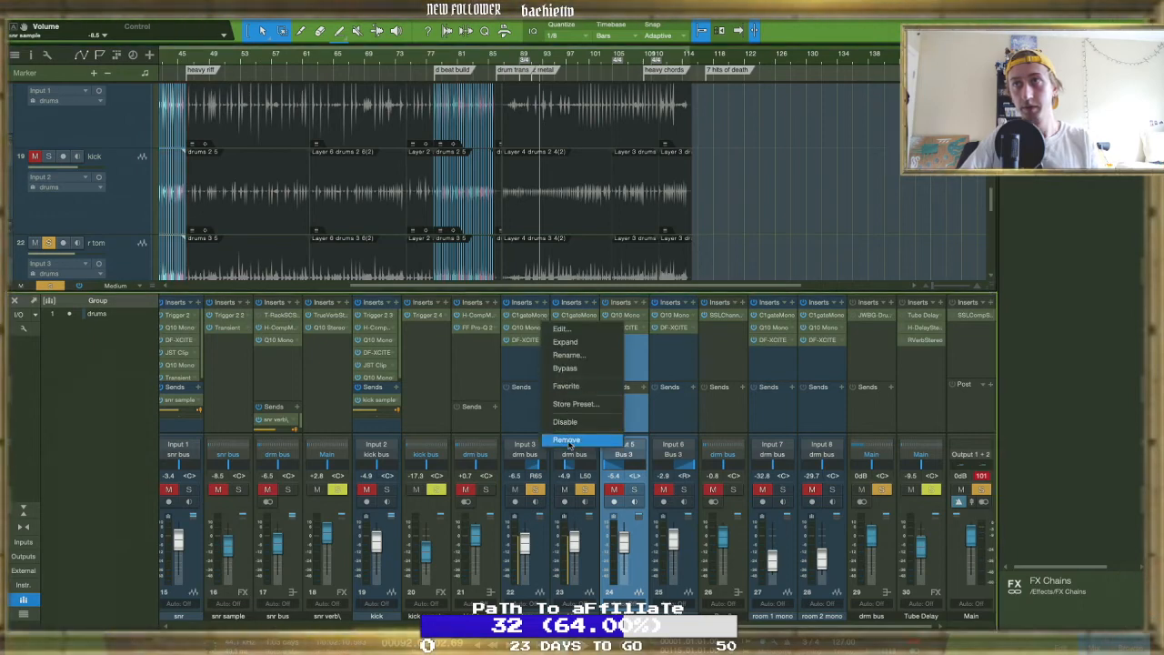
pyautogui.click(567, 441)
pyautogui.rightClick(596, 317)
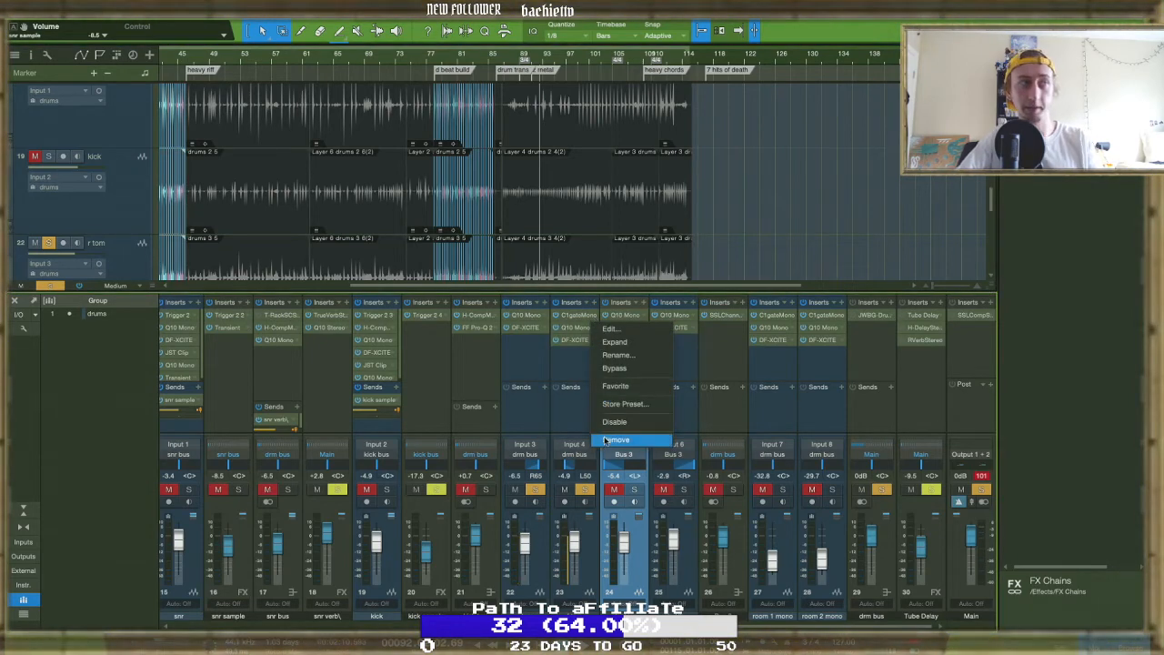
pyautogui.click(606, 440)
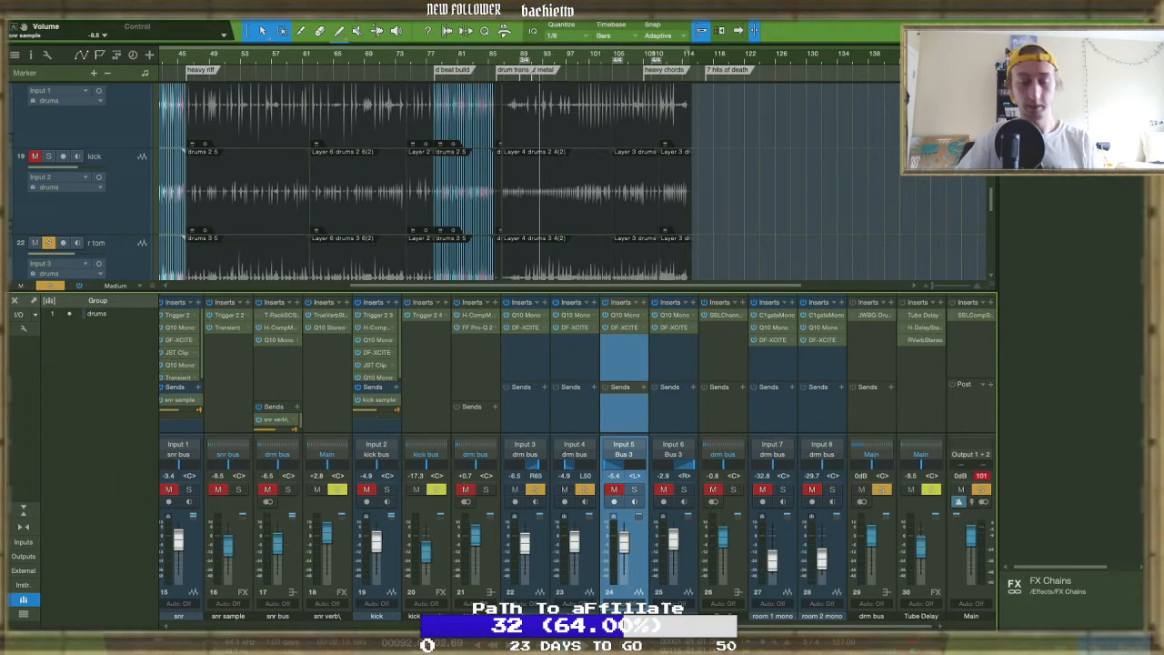
# Find Trigger 2 among the effects and add it as the first insert on the r tom channel
pyautogui.write('trigga')
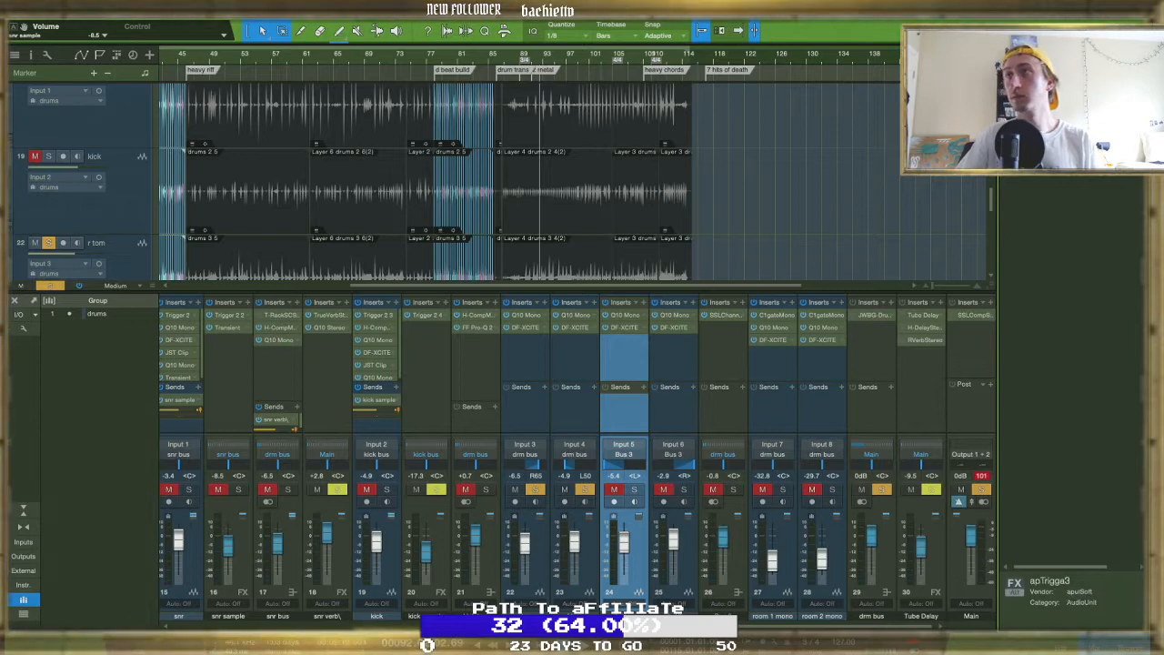
pyautogui.moveTo(983, 209); pyautogui.dragTo(557, 364)
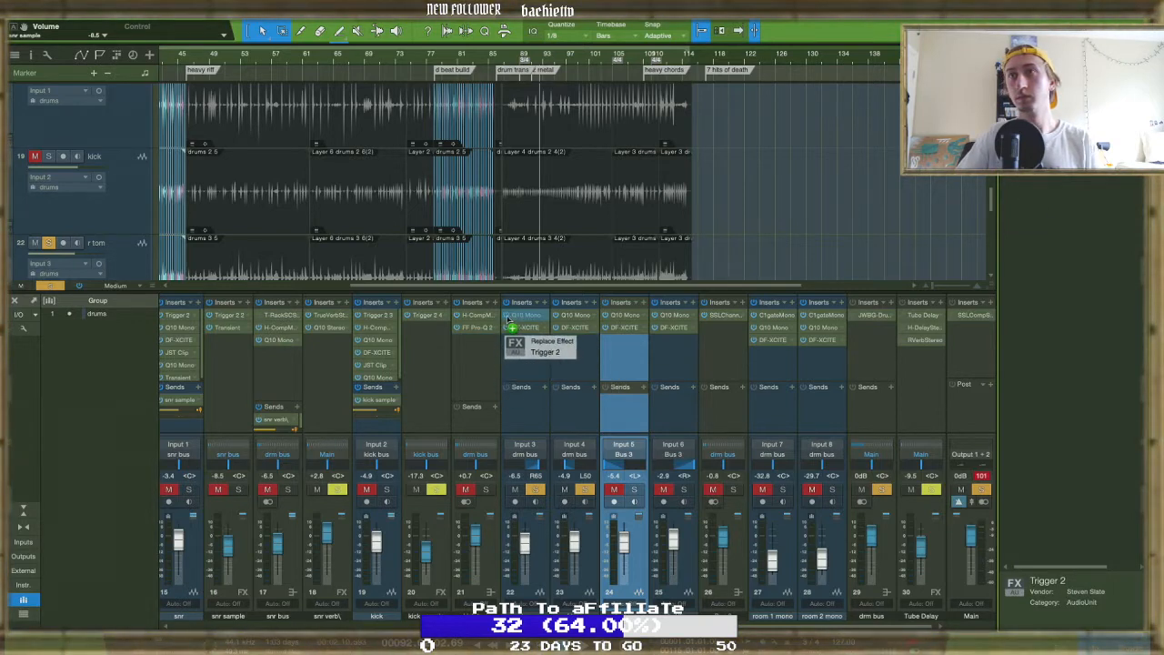
pyautogui.moveTo(521, 312); pyautogui.dragTo(522, 312)
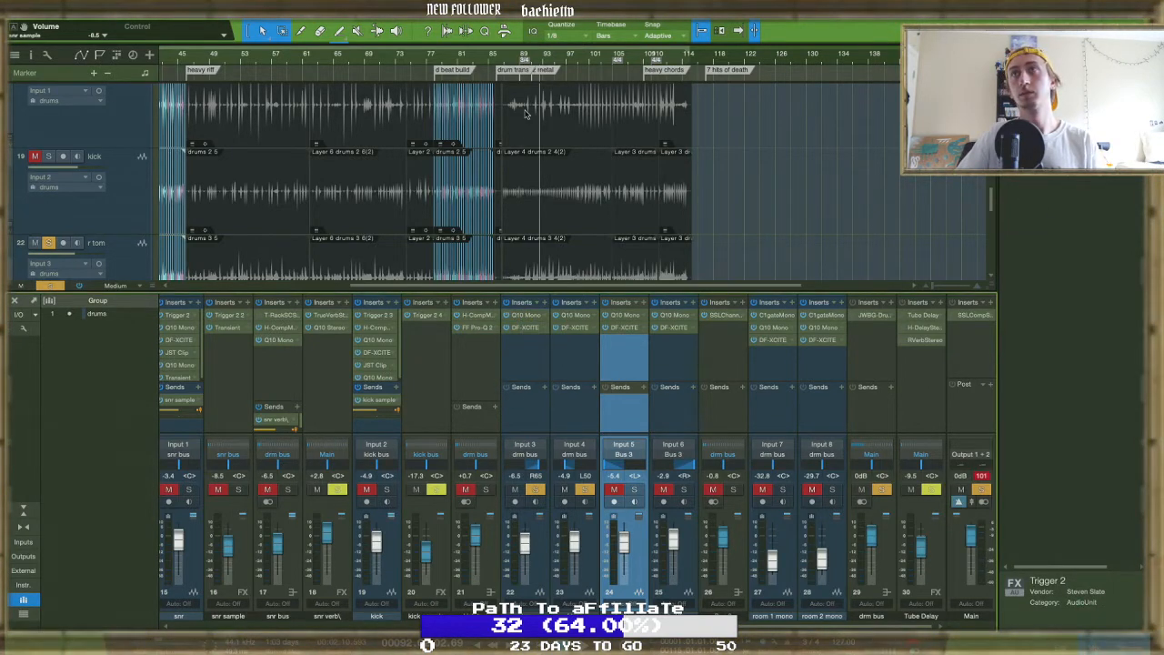
# Play from around the jazzz metal marker and set the r tom's Trigger 2 output mix to 0% and detail to 46
pyautogui.scroll(4, 550, 149)
pyautogui.scroll(-3, 550, 148)
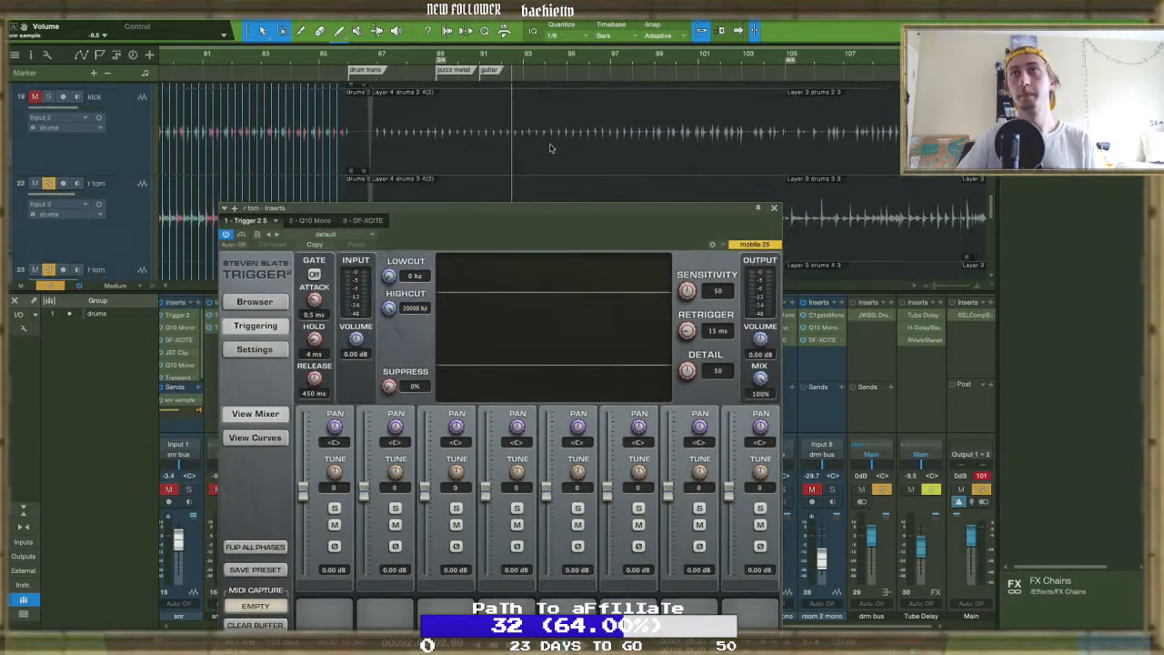
pyautogui.click(455, 61)
pyautogui.press('space')
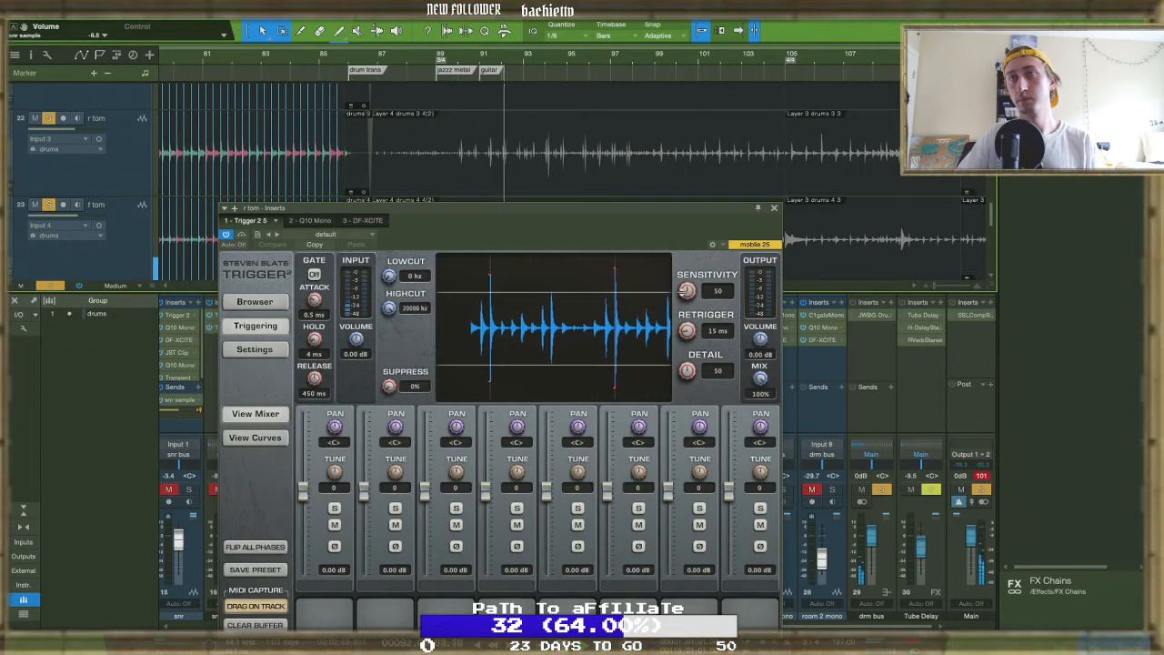
pyautogui.click(688, 371)
pyautogui.moveTo(761, 377); pyautogui.dragTo(761, 473)
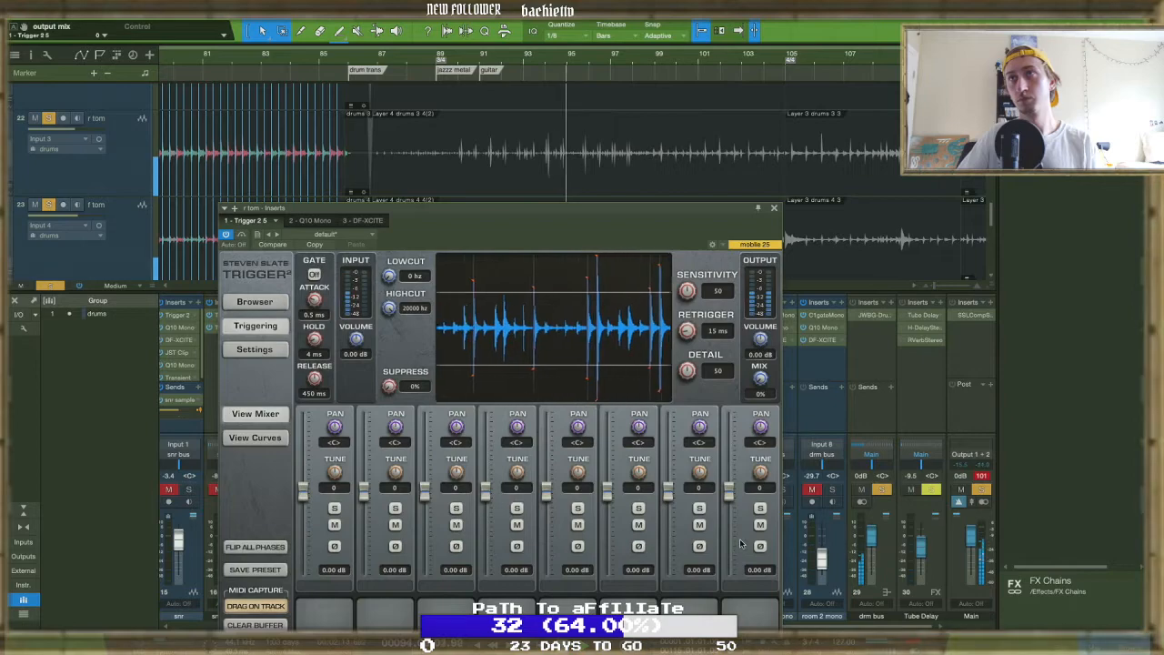
pyautogui.moveTo(550, 219); pyautogui.dragTo(561, 144)
pyautogui.moveTo(696, 294); pyautogui.dragTo(698, 298)
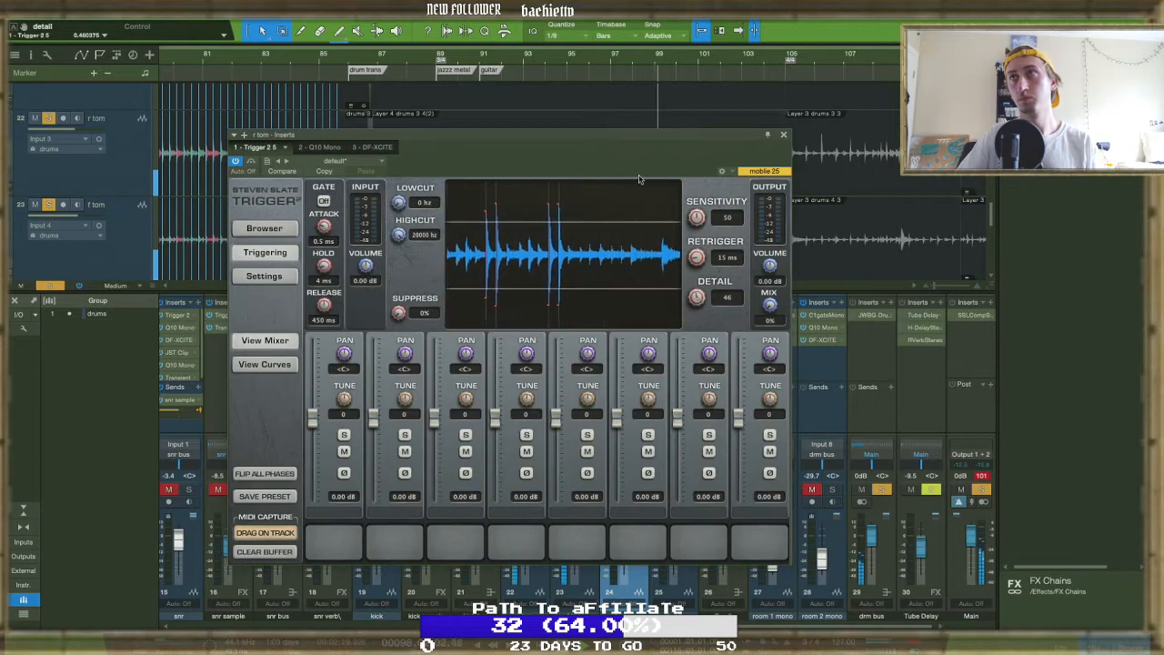
pyautogui.click(783, 135)
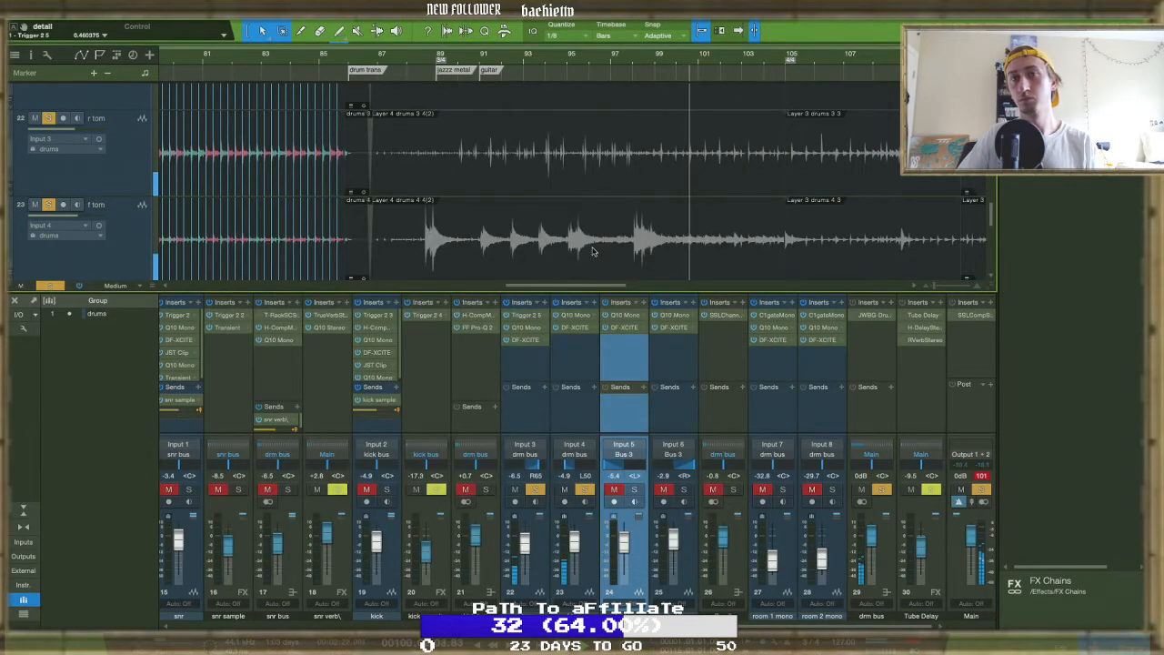
# Check the Trigger 2 settings on the kick and kick sample channels for reference
pyautogui.hscroll(-3, 421, 359)
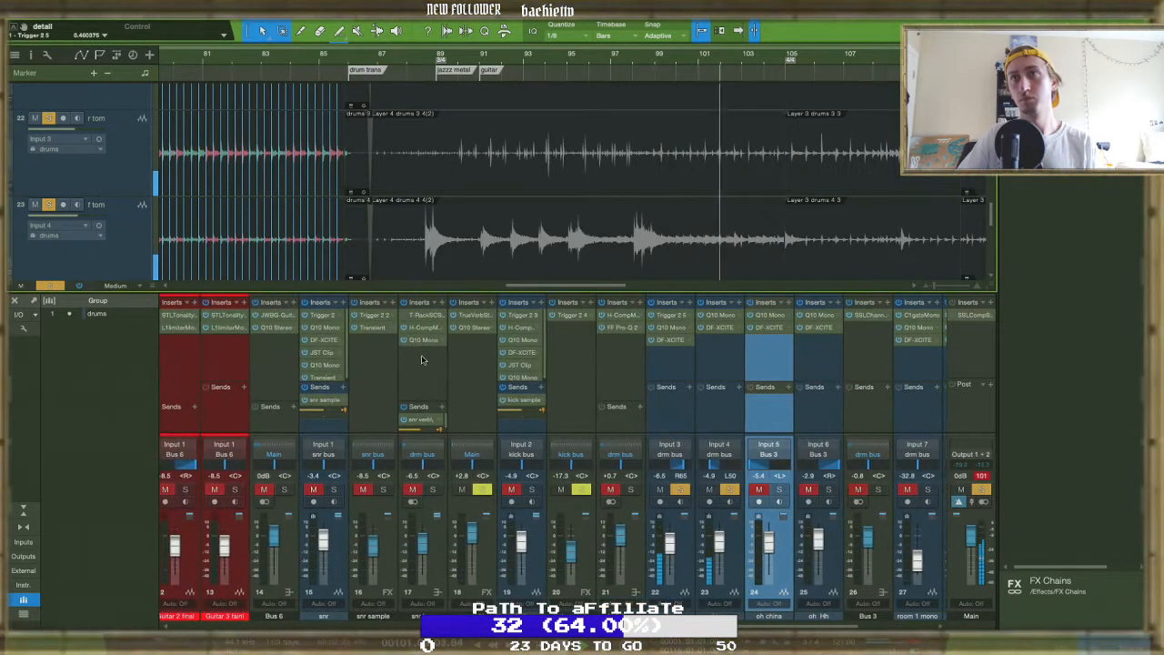
pyautogui.click(515, 315)
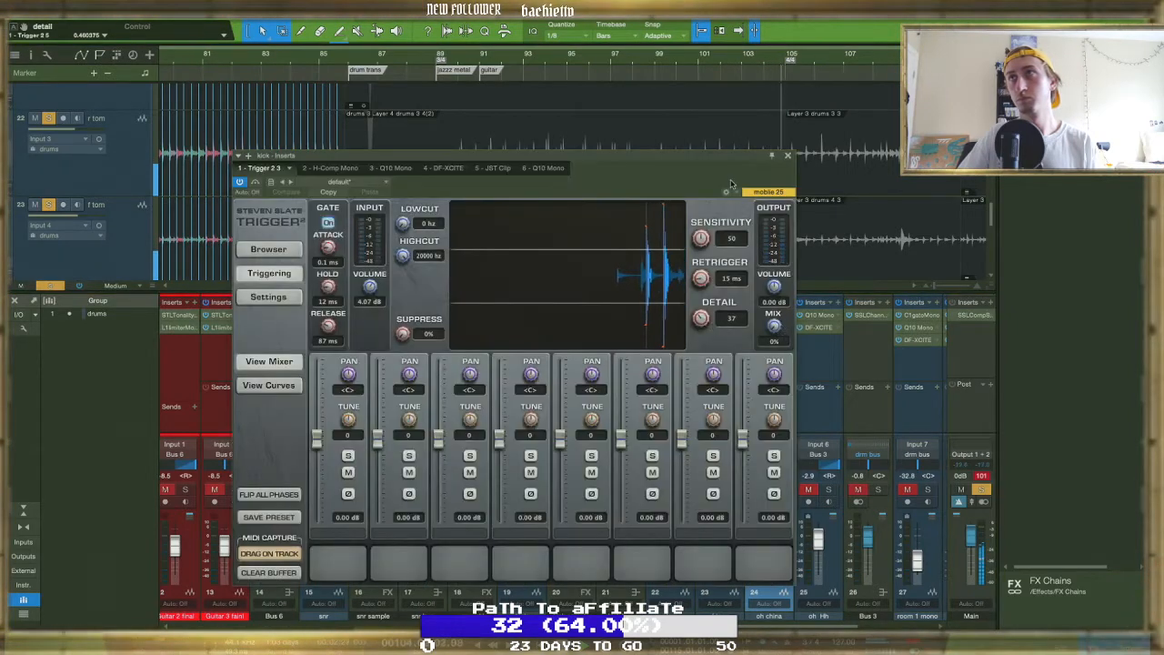
pyautogui.click(788, 156)
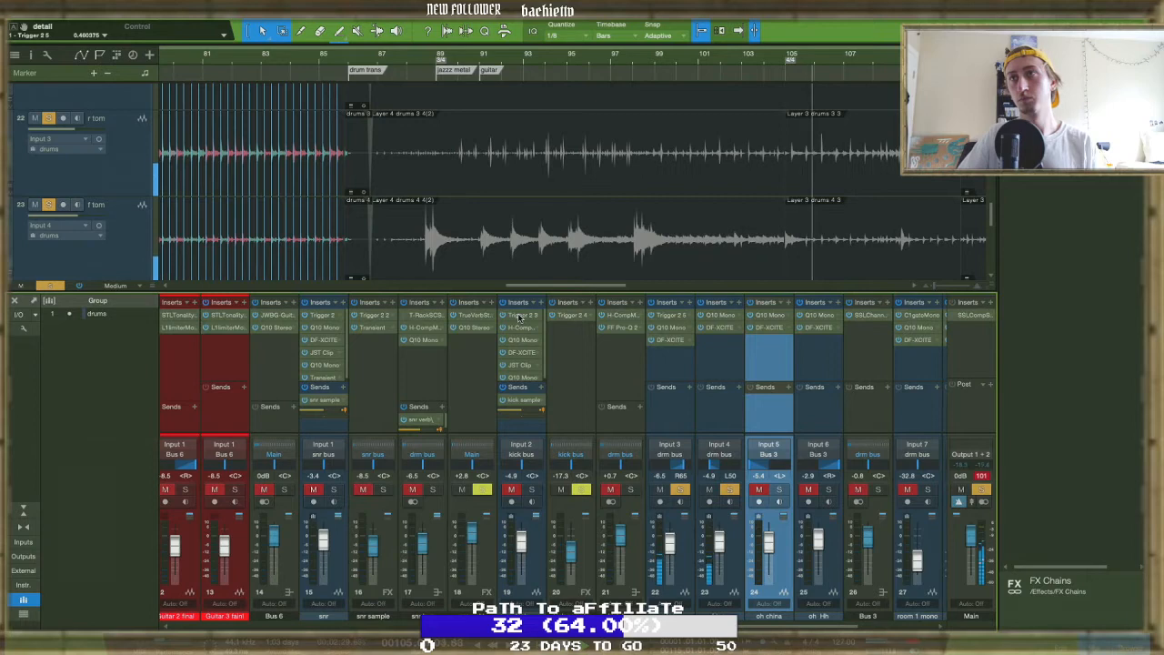
pyautogui.click(566, 314)
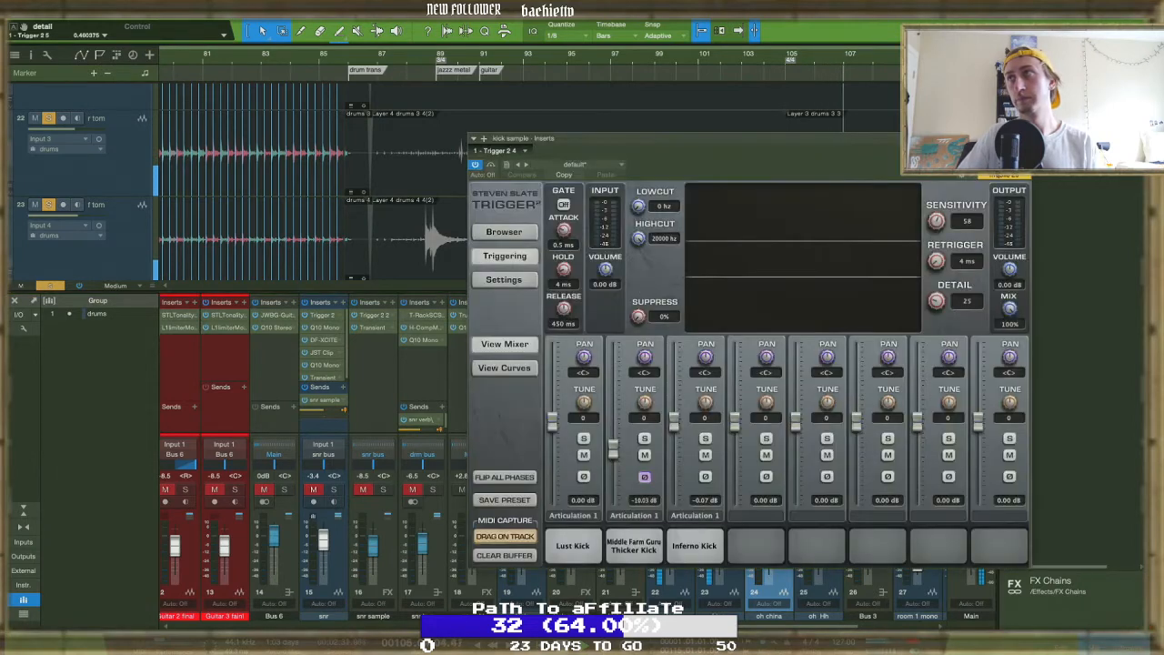
pyautogui.click(1024, 140)
pyautogui.hscroll(3, 728, 389)
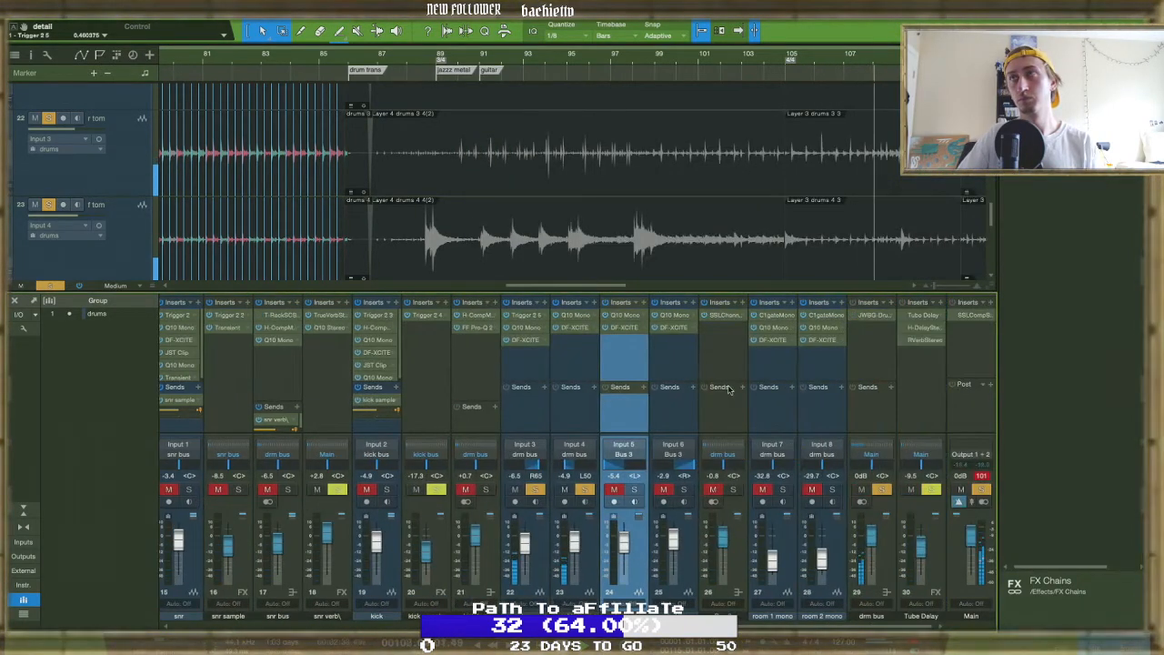
# Open Trigger 2 on the r tom channel, enable its gate, and move the plug-in window aside to expose the mixer
pyautogui.scroll(-4, 523, 211)
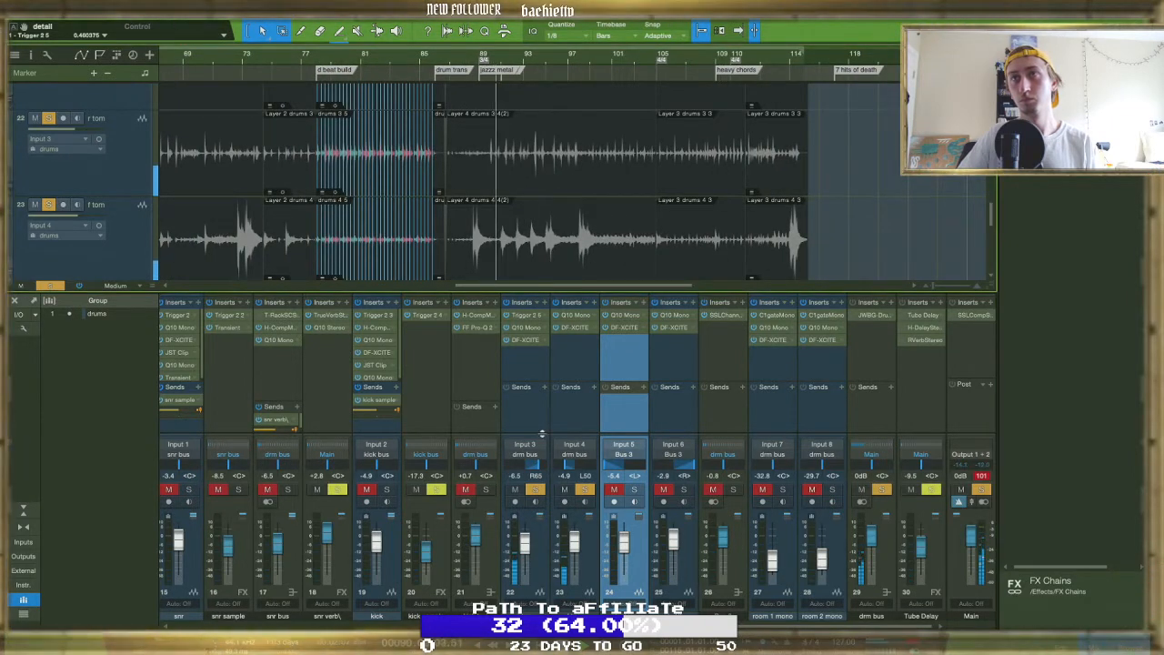
pyautogui.click(520, 316)
pyautogui.click(324, 201)
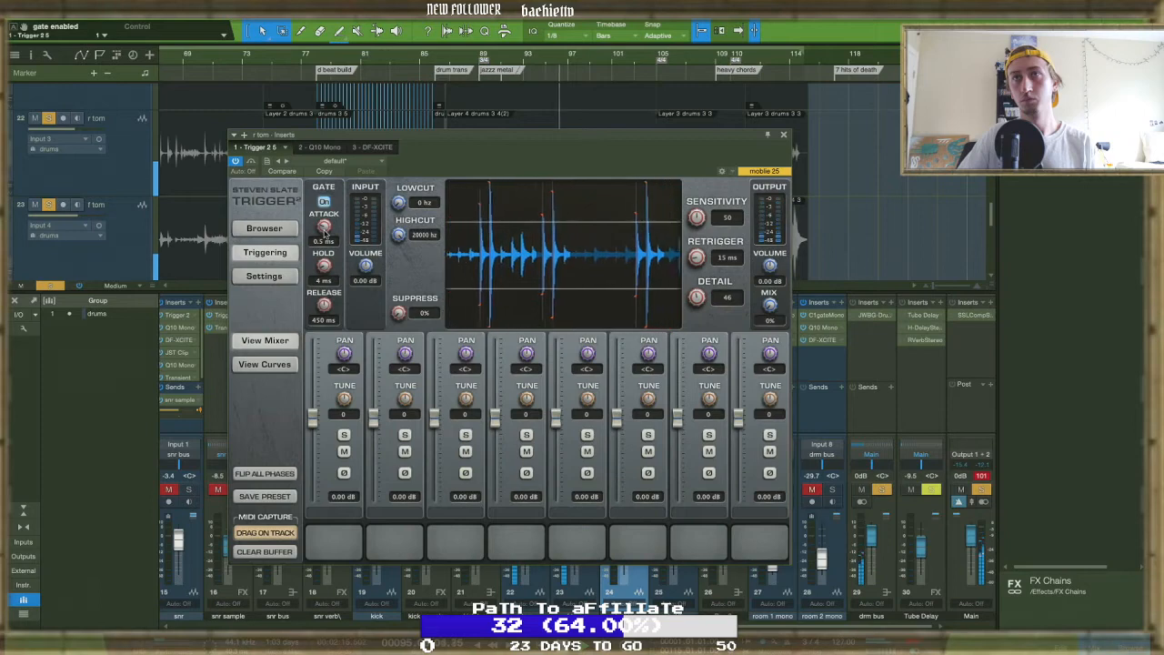
pyautogui.moveTo(375, 135); pyautogui.dragTo(663, 303)
# Take the f tom channel out of solo and bring the r tom Trigger window back into view
pyautogui.click(417, 490)
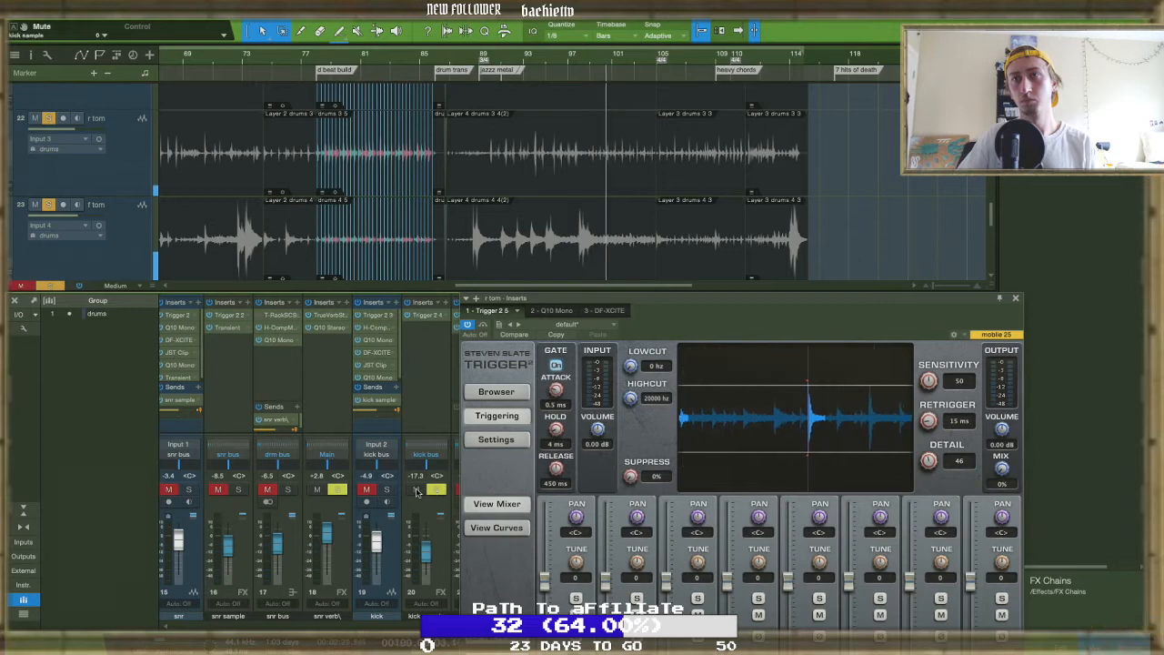
pyautogui.moveTo(732, 301); pyautogui.dragTo(779, 604)
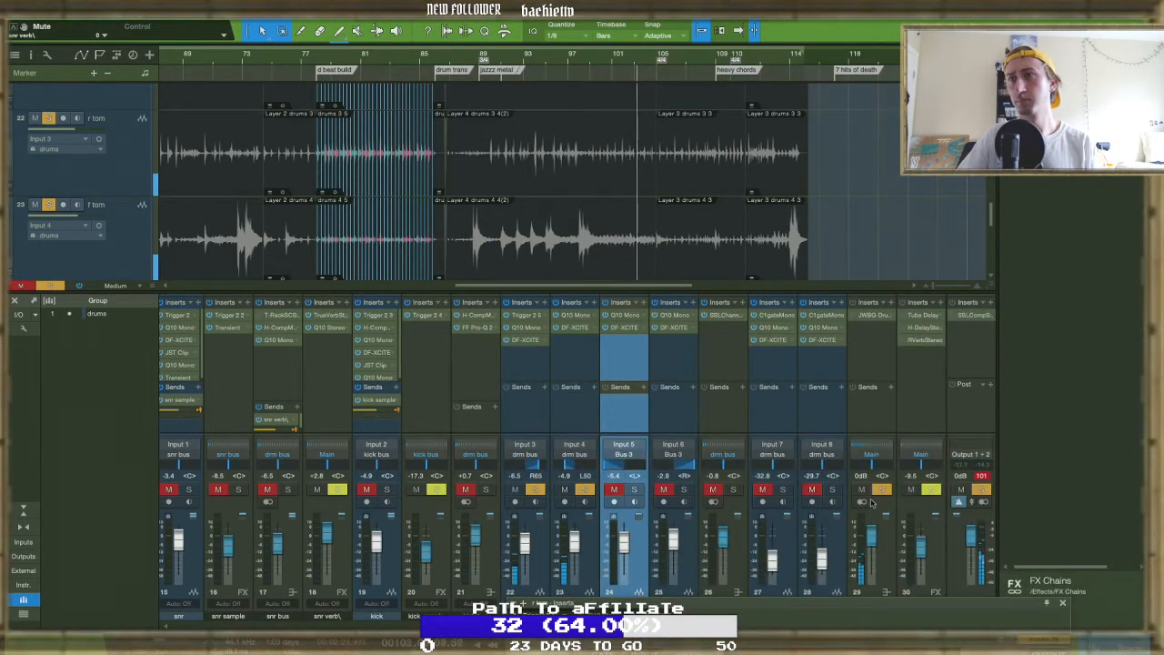
pyautogui.click(585, 489)
pyautogui.moveTo(715, 626); pyautogui.dragTo(510, 231)
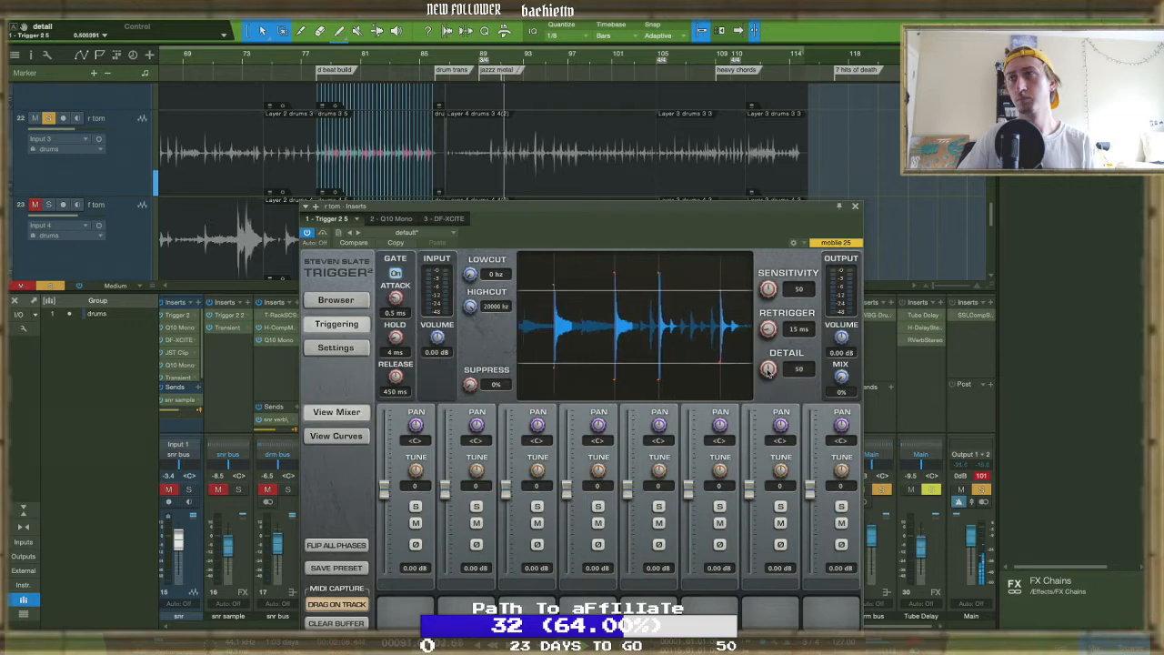
# Set Trigger's sensitivity to 32 and detail to 42 on r tom while auditioning the playback
pyautogui.moveTo(767, 380); pyautogui.dragTo(767, 382)
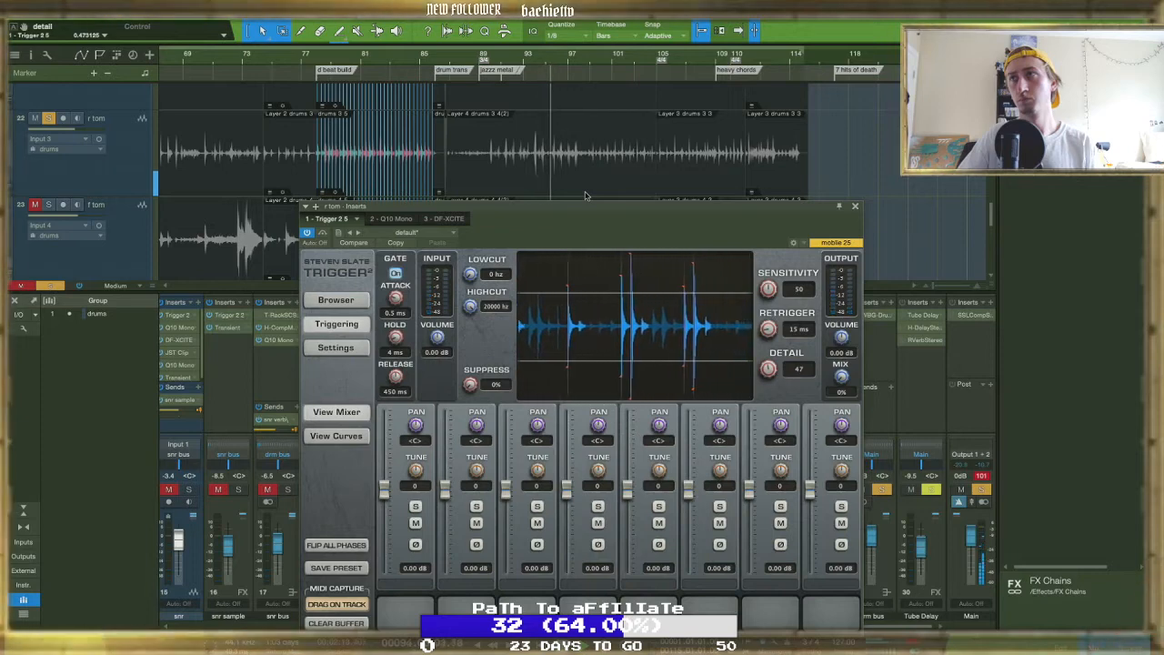
pyautogui.moveTo(768, 290); pyautogui.dragTo(767, 310)
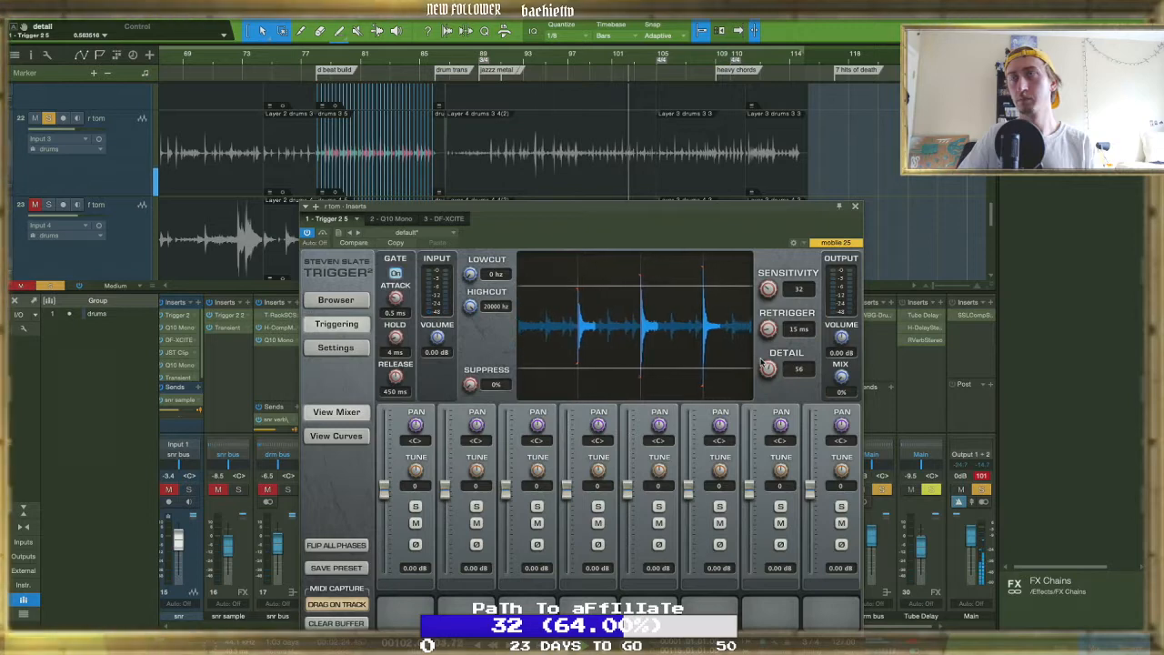
pyautogui.click(644, 179)
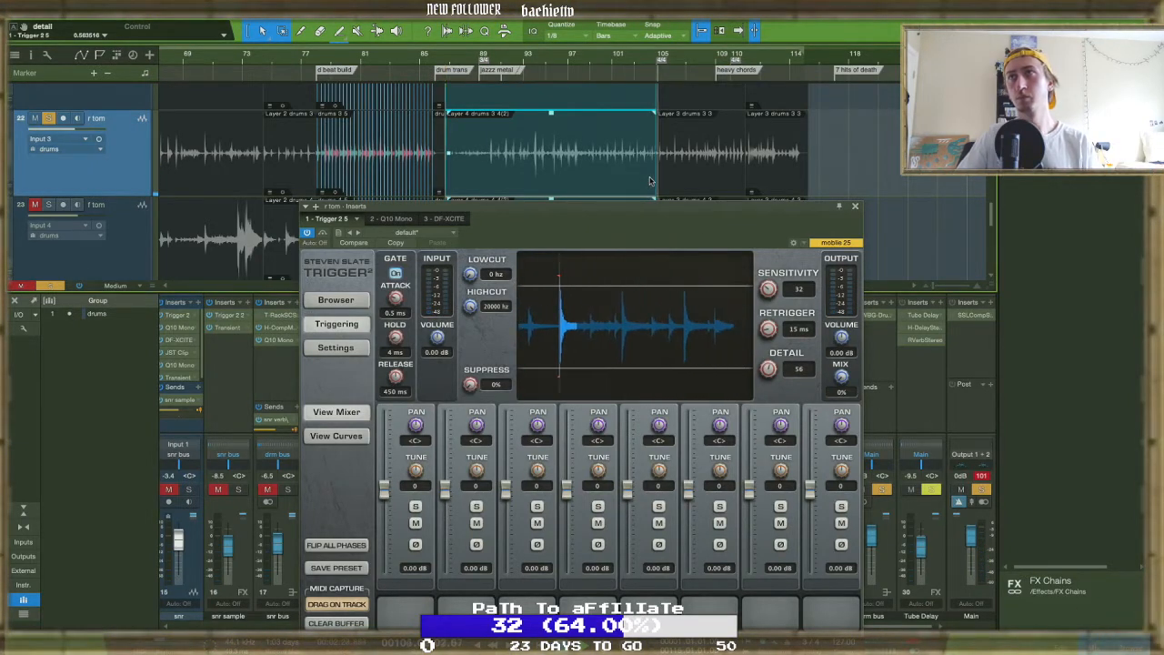
pyautogui.scroll(4, 649, 180)
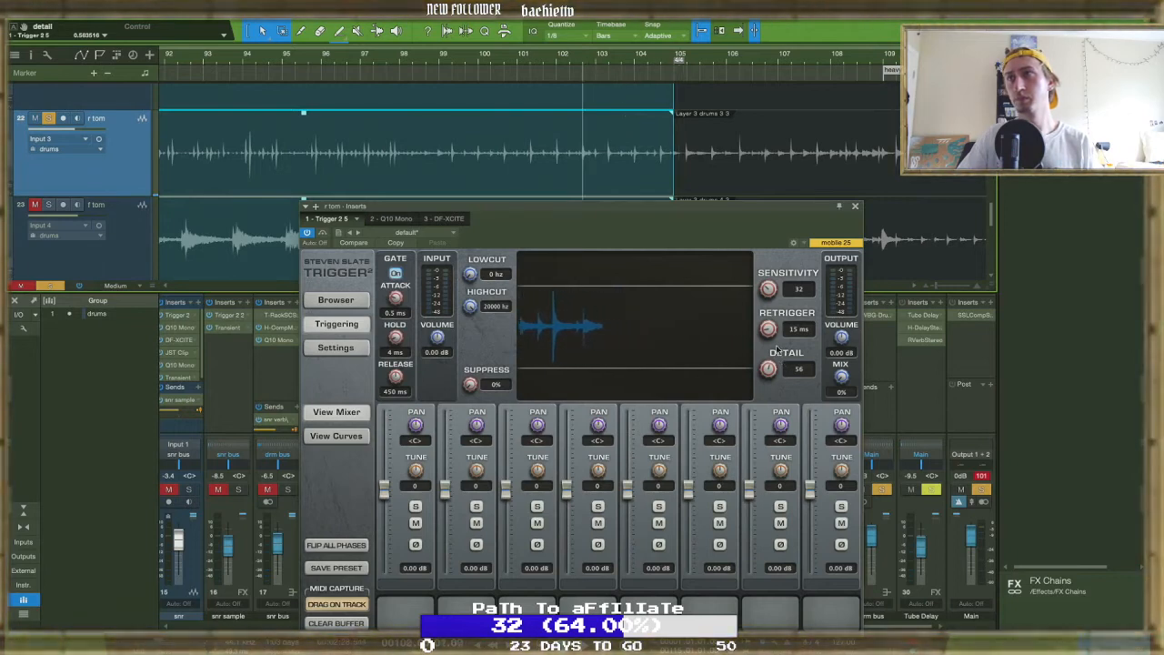
pyautogui.moveTo(772, 366); pyautogui.dragTo(771, 387)
pyautogui.click(512, 62)
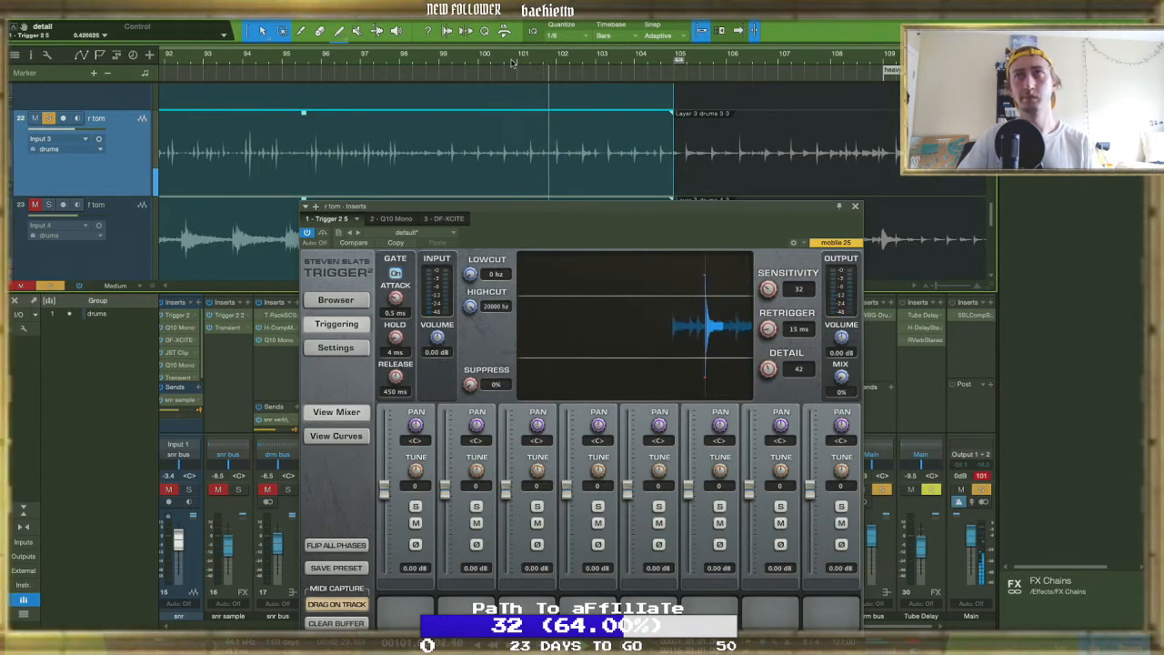
# Show the r tom track's volume automation and drop its level to -∞ from bar 98 onward
pyautogui.press('a')
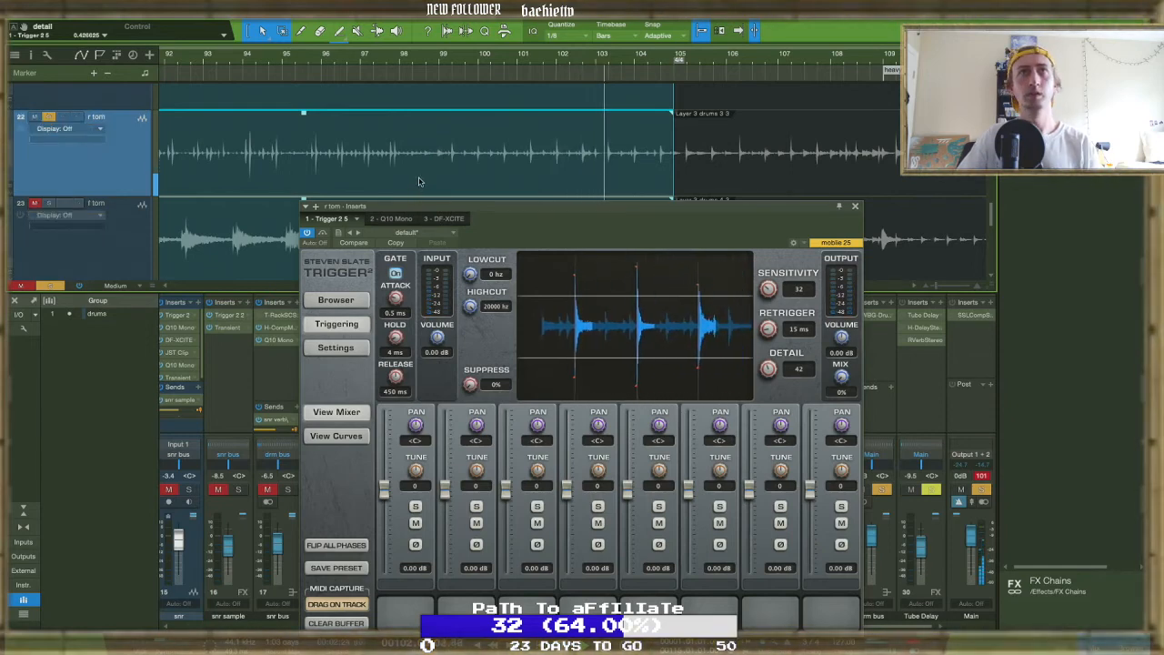
pyautogui.click(97, 133)
pyautogui.click(63, 144)
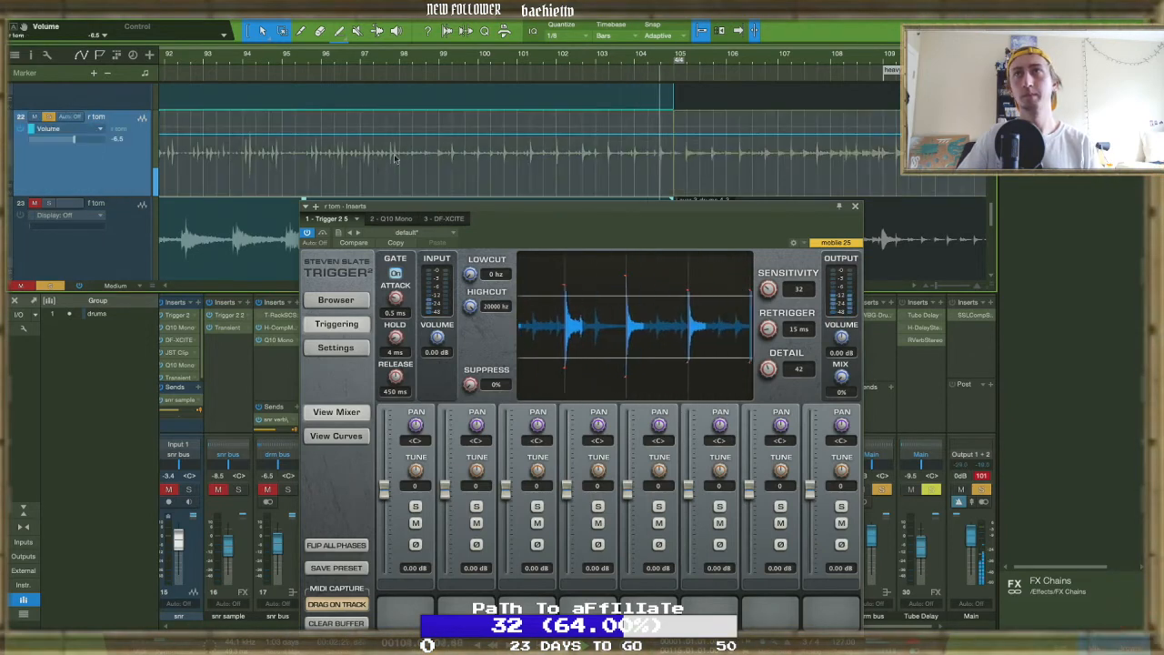
pyautogui.click(413, 136)
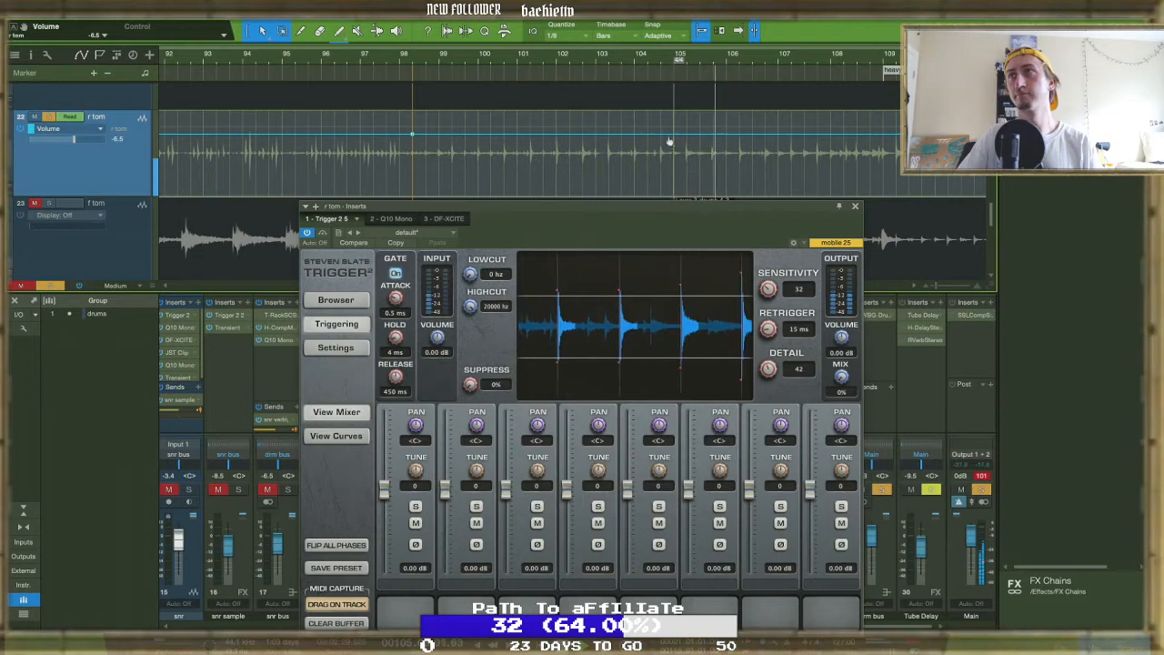
pyautogui.scroll(-3, 674, 139)
pyautogui.hscroll(1, 697, 148)
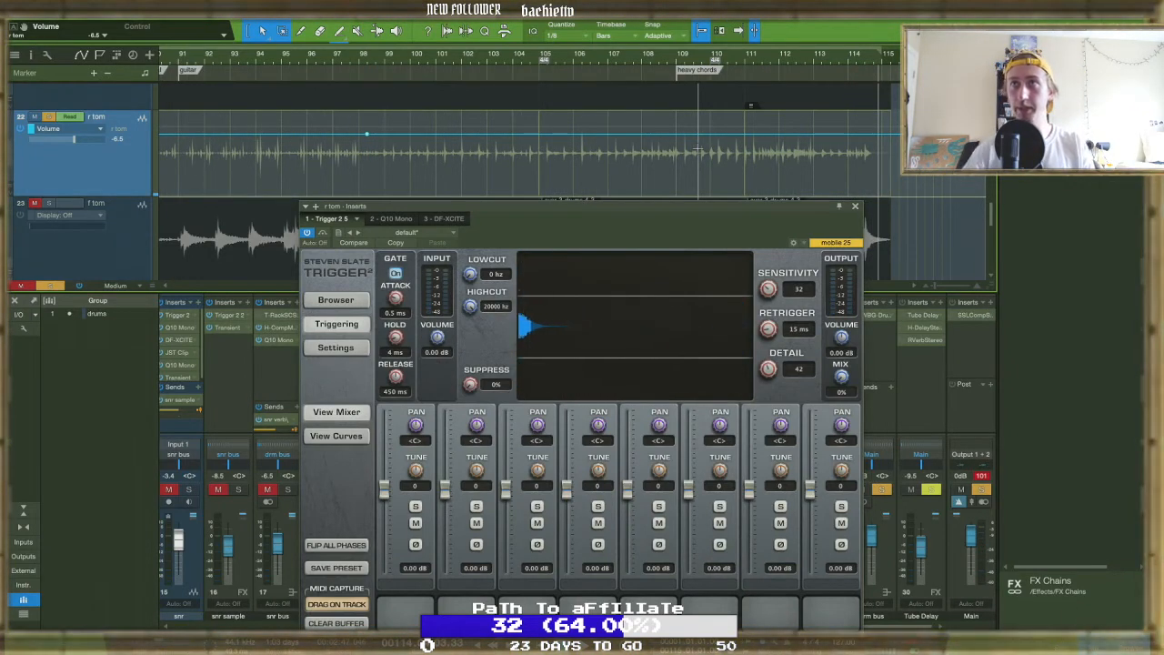
pyautogui.moveTo(386, 137); pyautogui.dragTo(367, 196)
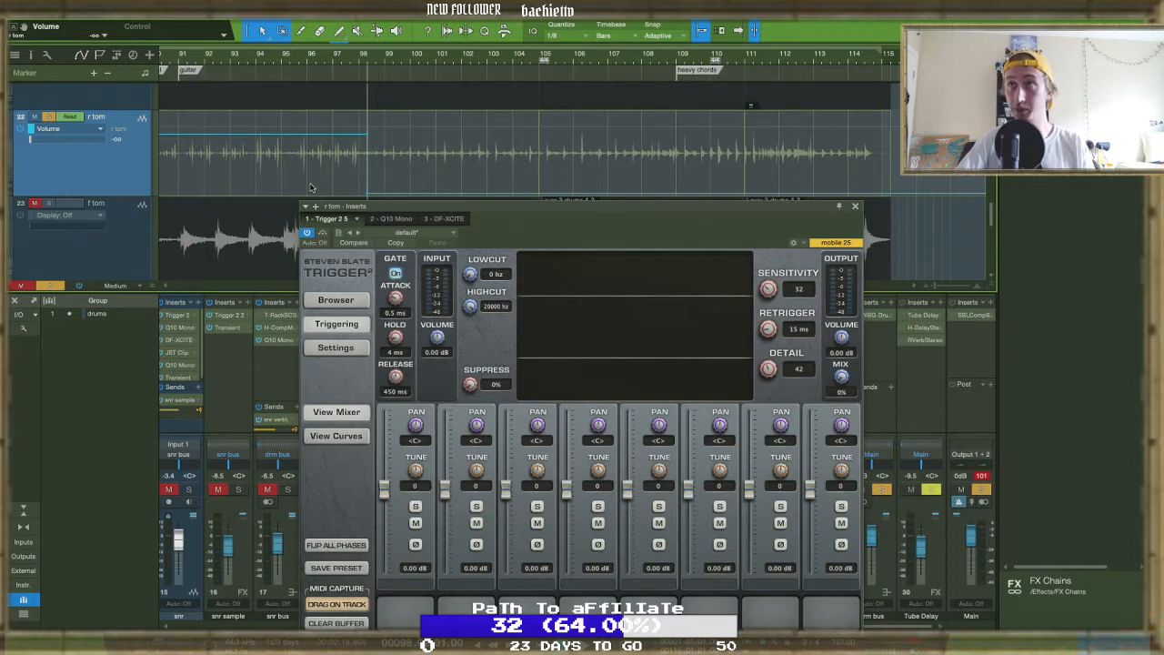
# Play from around bar 89 and set Trigger's detail to 22, gate hold to 1 ms and release to 126 ms
pyautogui.moveTo(534, 237); pyautogui.dragTo(570, 237)
pyautogui.hscroll(-5, 309, 155)
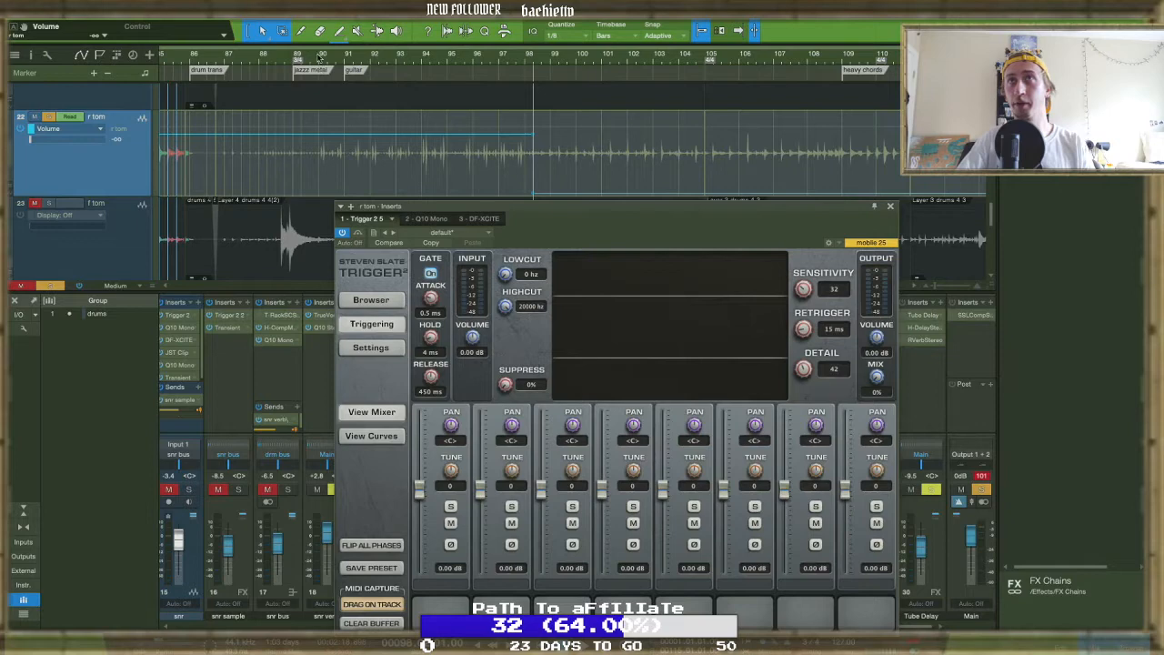
pyautogui.click(316, 62)
pyautogui.press('space')
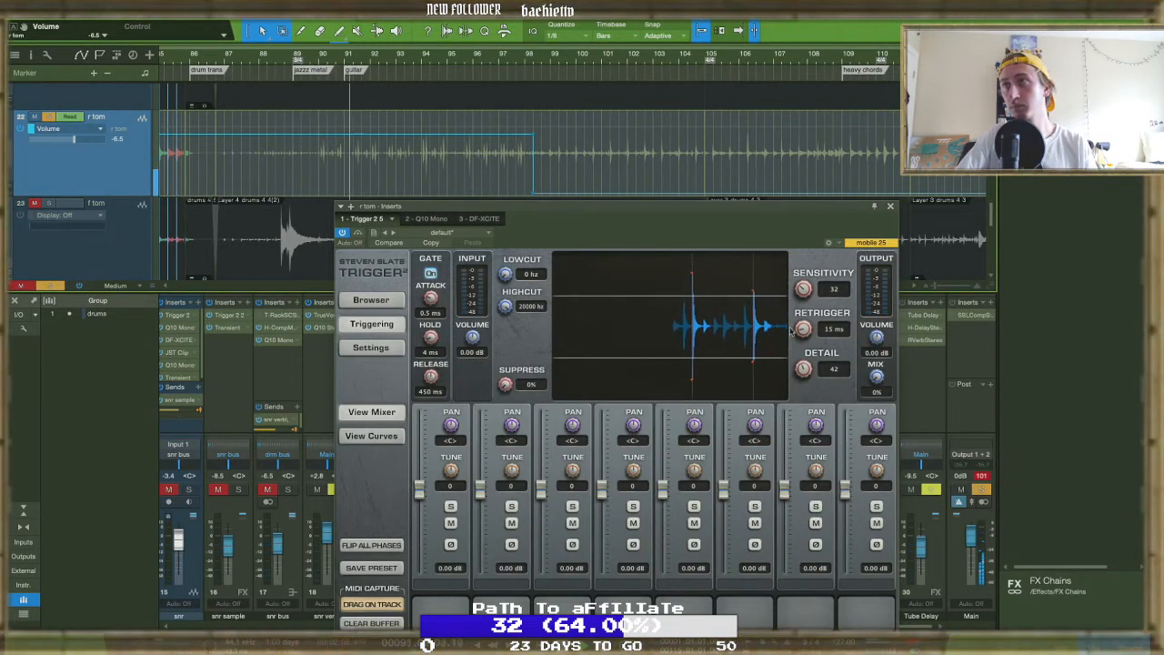
pyautogui.moveTo(804, 369); pyautogui.dragTo(801, 403)
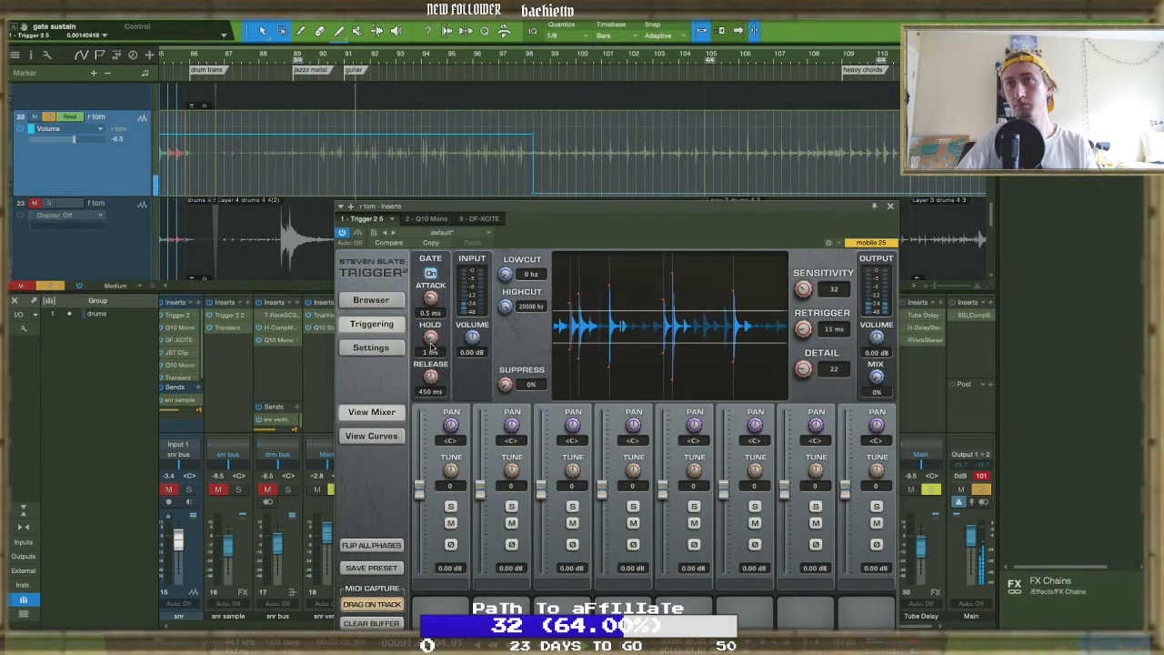
pyautogui.moveTo(432, 392); pyautogui.dragTo(432, 410)
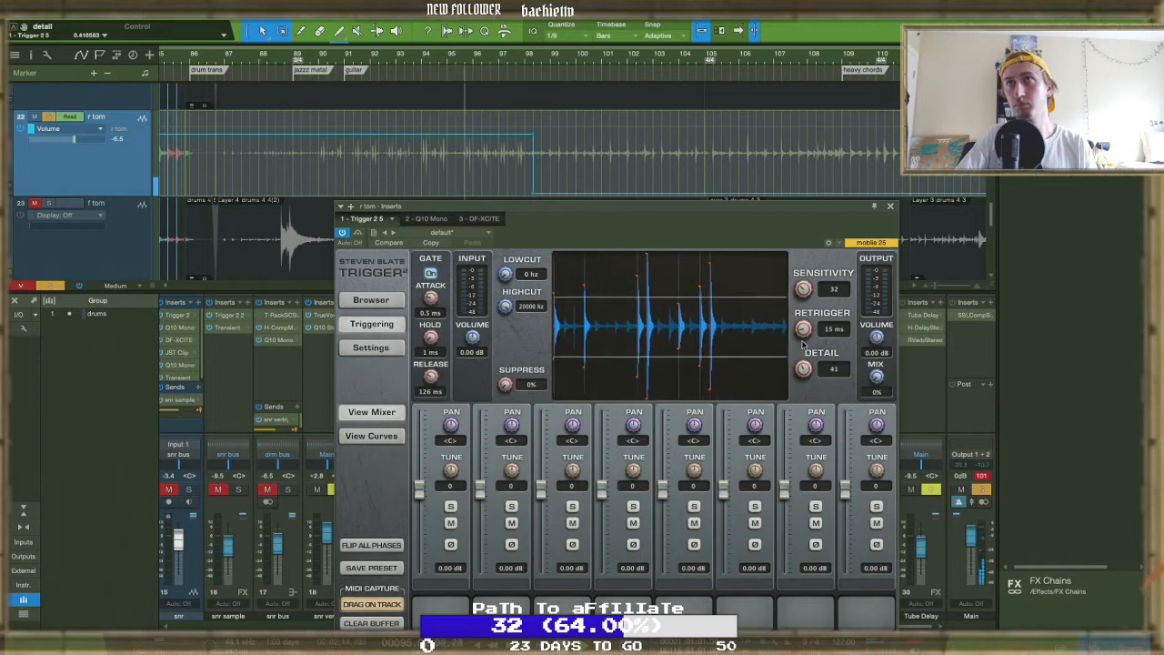
# Replay the section, set Trigger's detail to 25 and input volume to 2.93 dB, and close the plug-in window
pyautogui.click(311, 62)
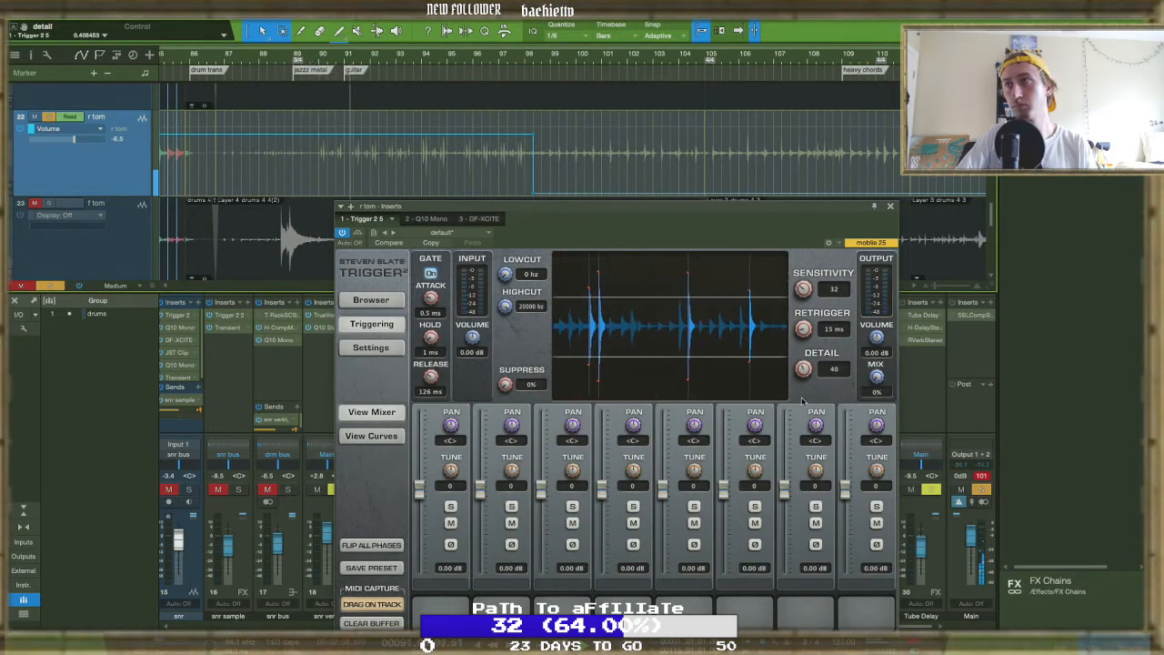
pyautogui.moveTo(801, 374); pyautogui.dragTo(797, 395)
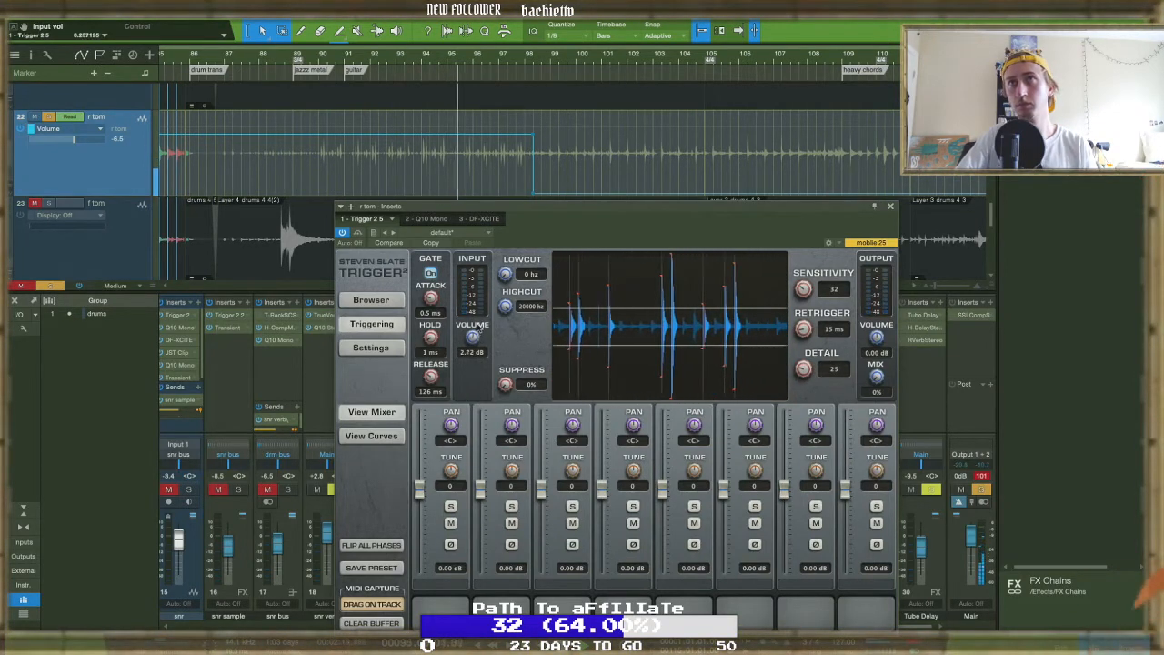
pyautogui.click(309, 62)
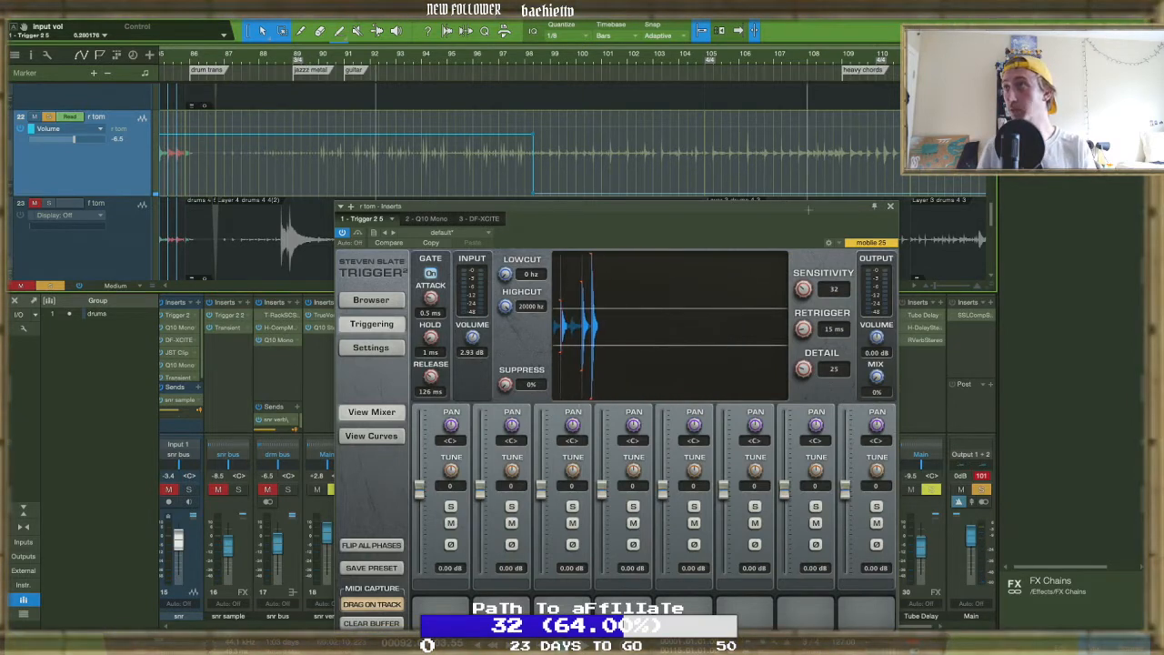
pyautogui.click(890, 207)
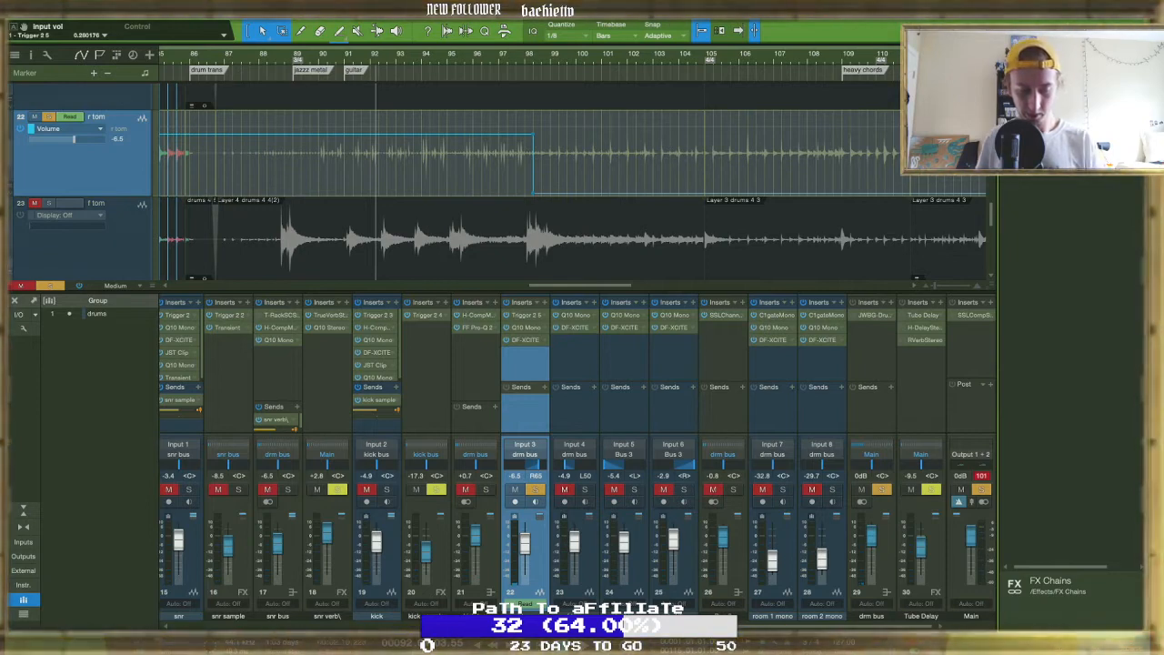
# Search the effects for "comp" and insert C1 comp Mono ahead of Trigger 2 on the r tom channel
pyautogui.click(1030, 459)
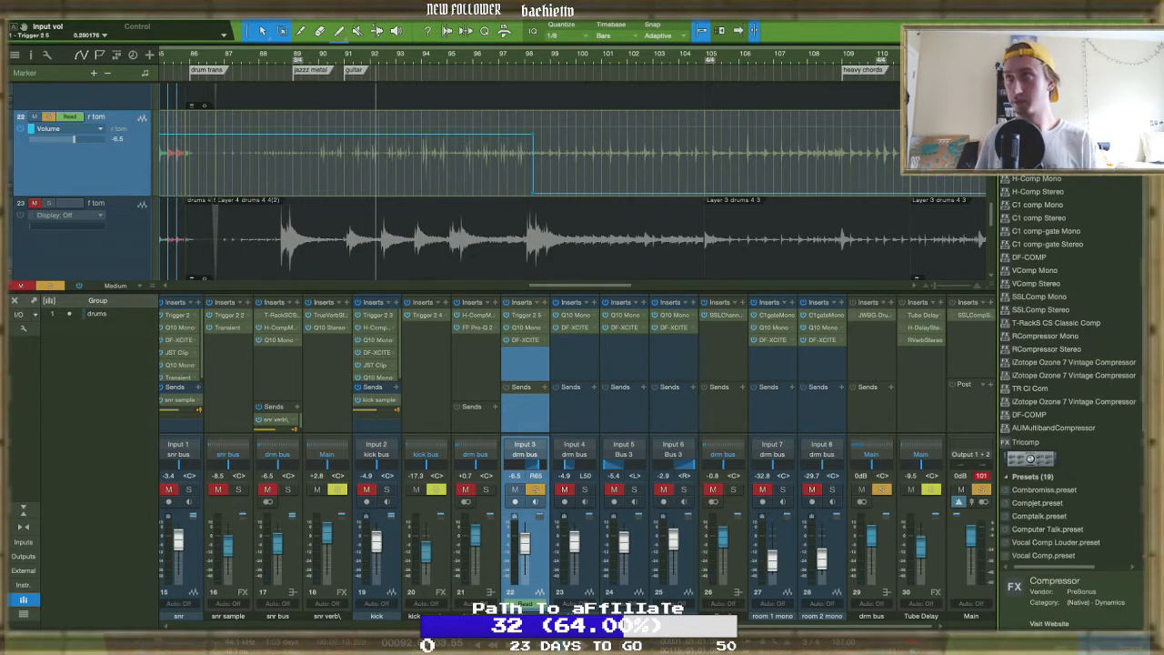
pyautogui.write('p')
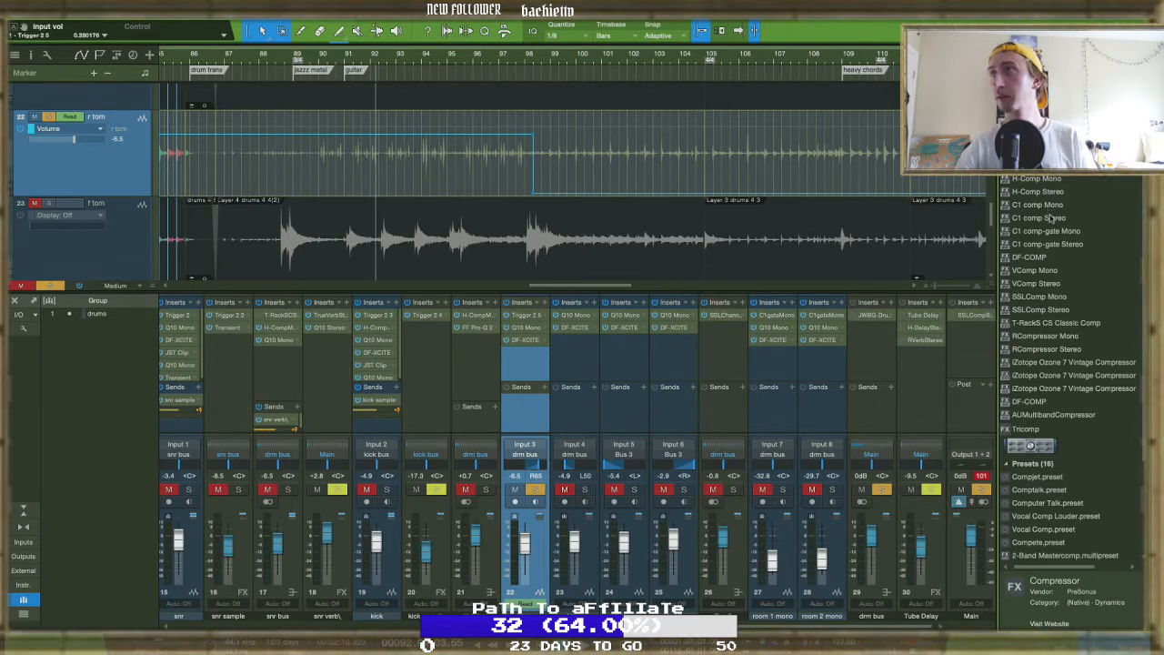
pyautogui.moveTo(1046, 209); pyautogui.dragTo(523, 321)
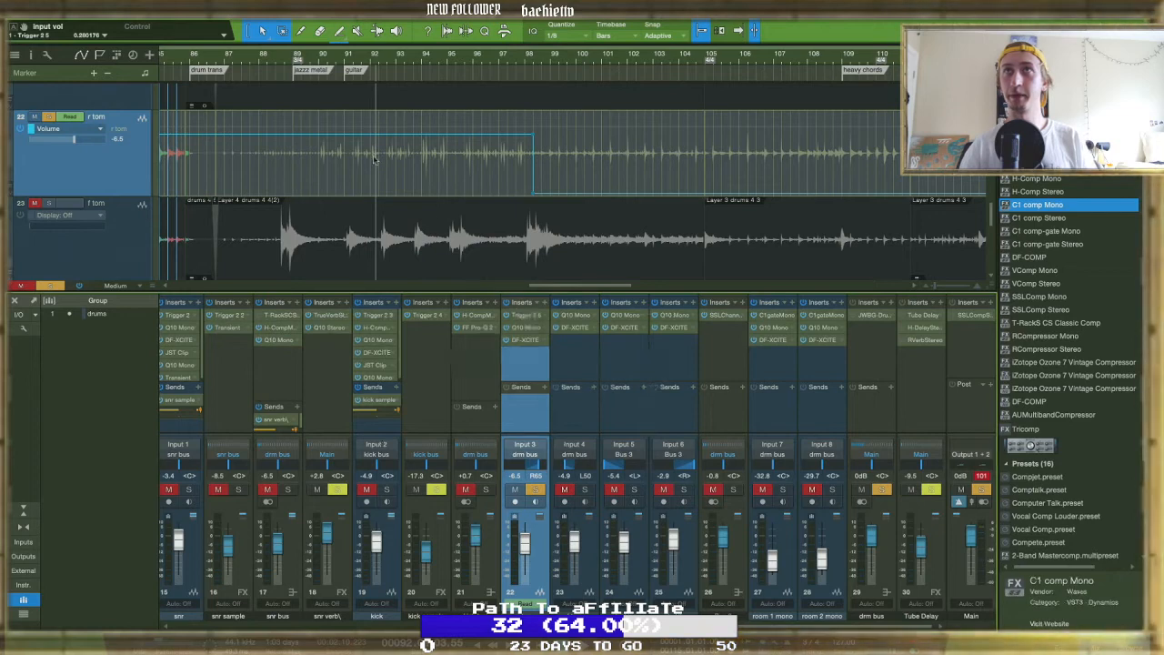
pyautogui.moveTo(427, 207); pyautogui.dragTo(229, 405)
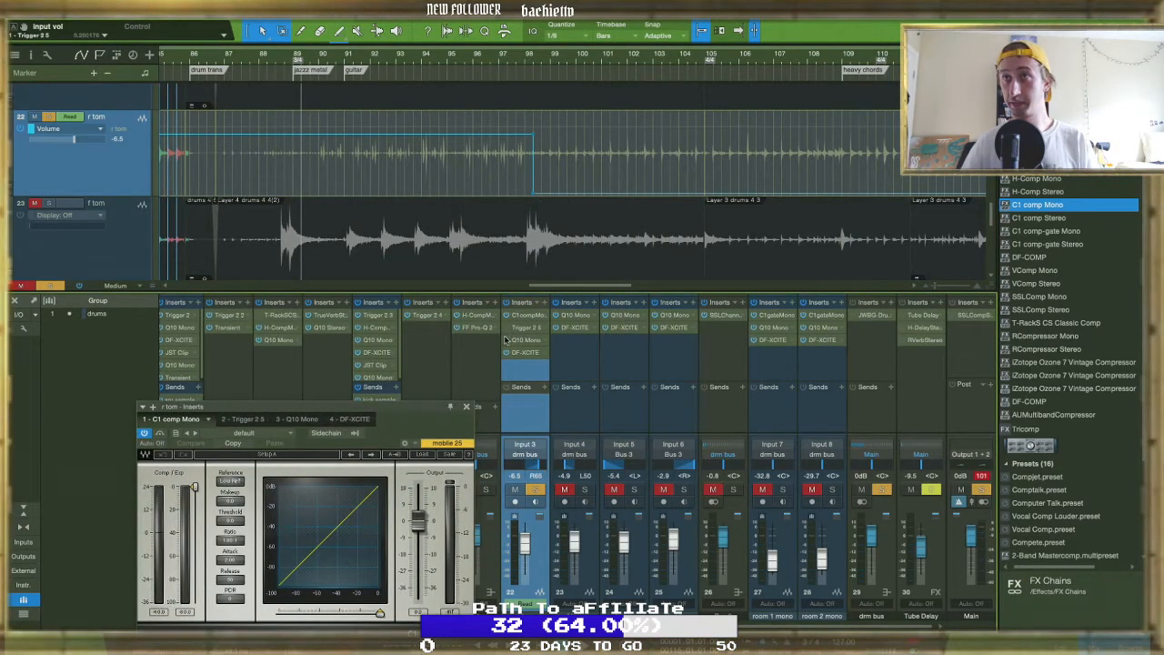
# Try the Peak Ref reference mode in the r tom channel's C1 compressor and close the plug-in window
pyautogui.moveTo(408, 424); pyautogui.dragTo(459, 285)
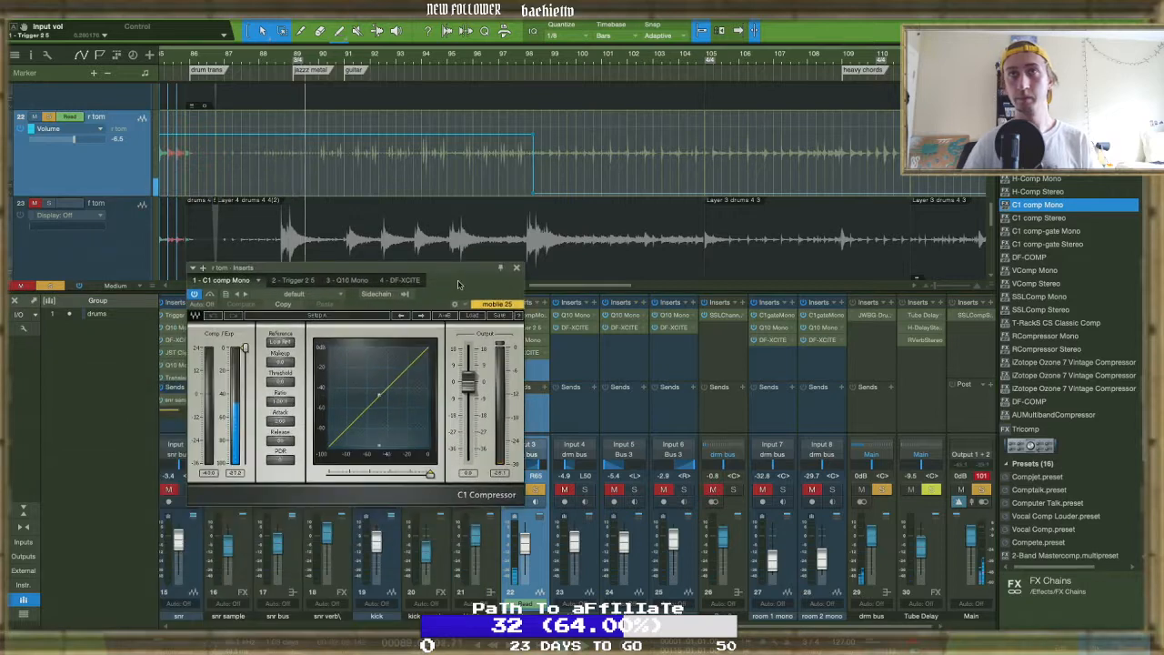
pyautogui.click(282, 343)
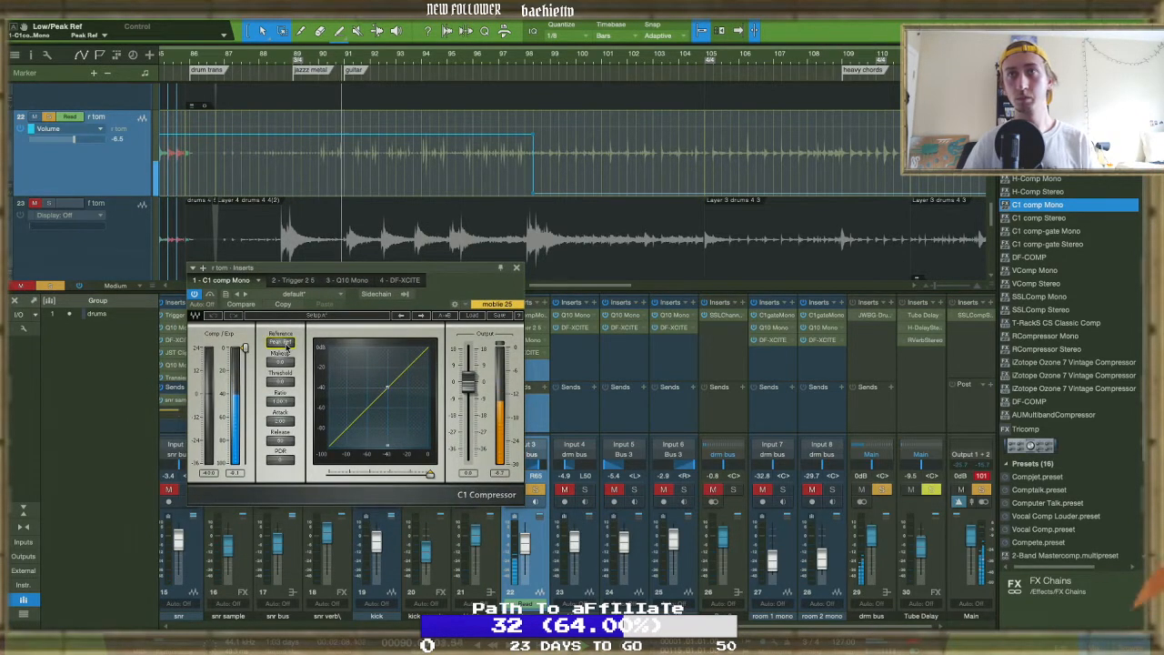
pyautogui.click(517, 269)
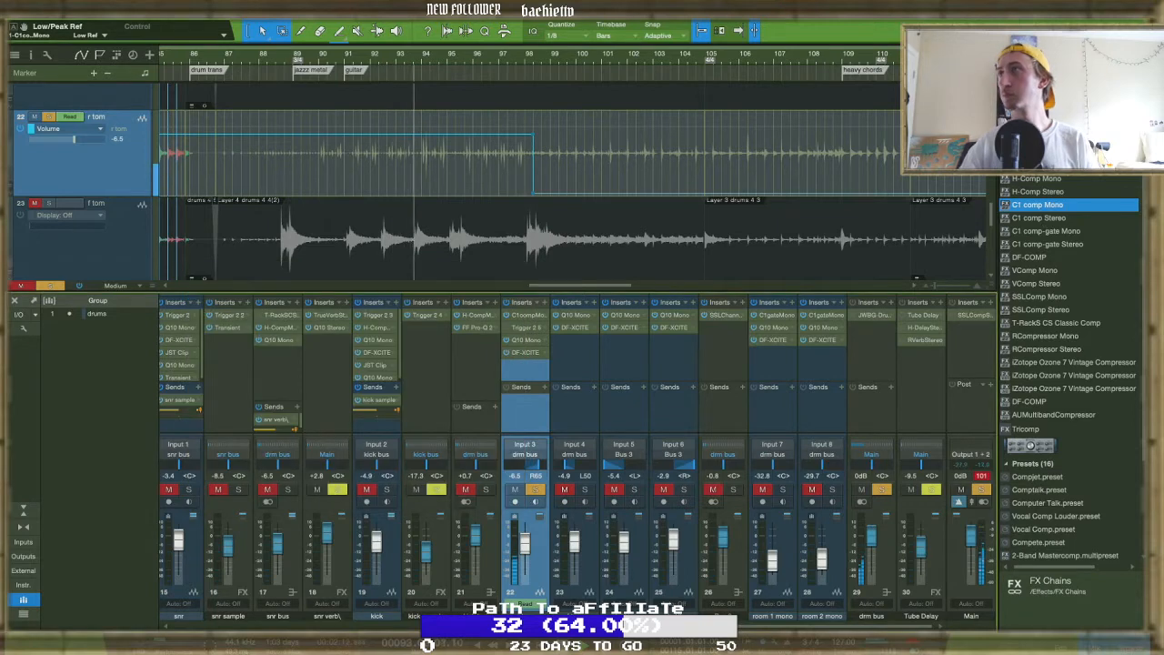
# Search the effects for "exp", put the Expander before Trigger 2 on r tom in place of C1 comp Mono, and set its threshold to about -17.7 dB
pyautogui.click(1050, 153)
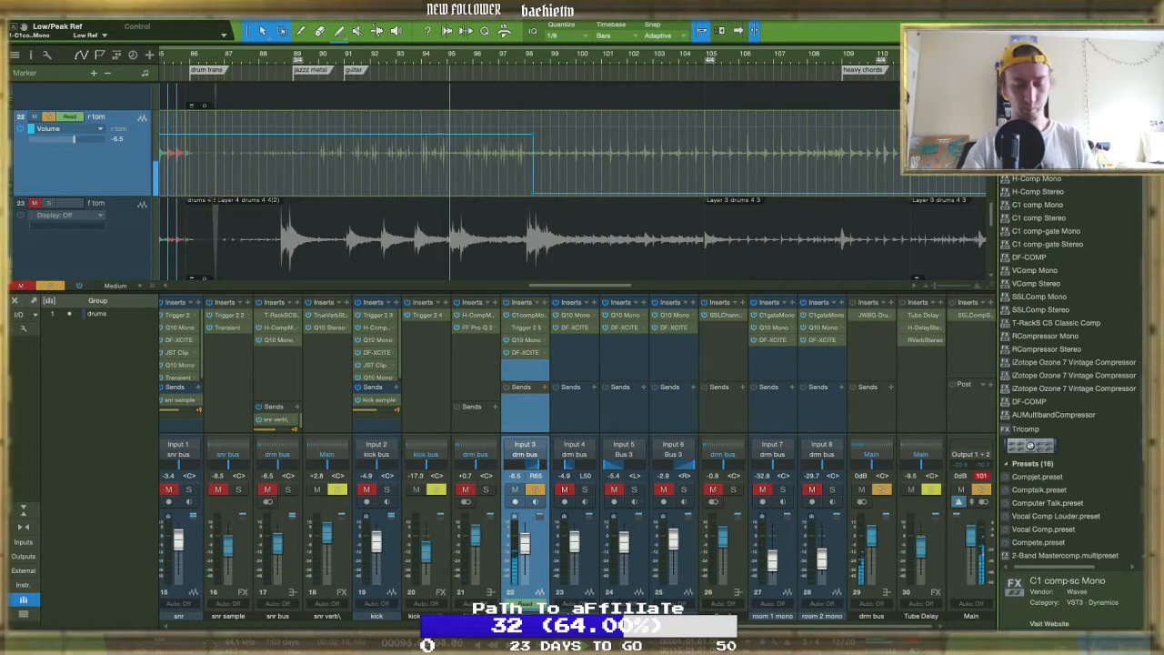
pyautogui.write('exp')
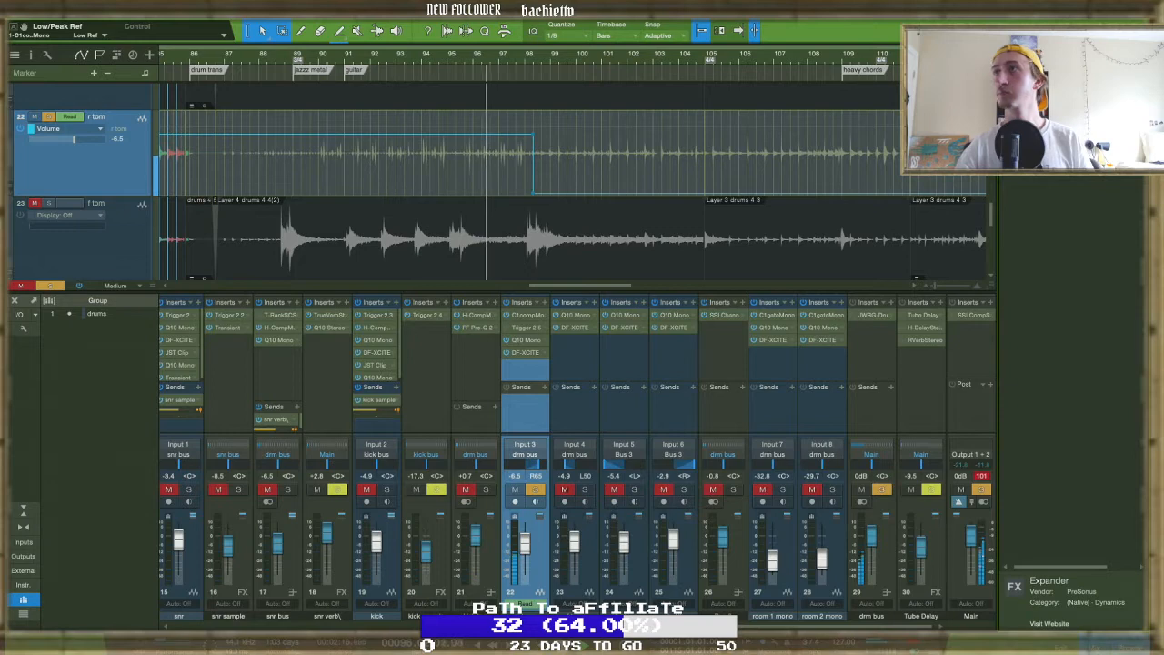
pyautogui.moveTo(971, 178); pyautogui.dragTo(537, 350)
pyautogui.click(315, 58)
pyautogui.moveTo(221, 341); pyautogui.dragTo(208, 316)
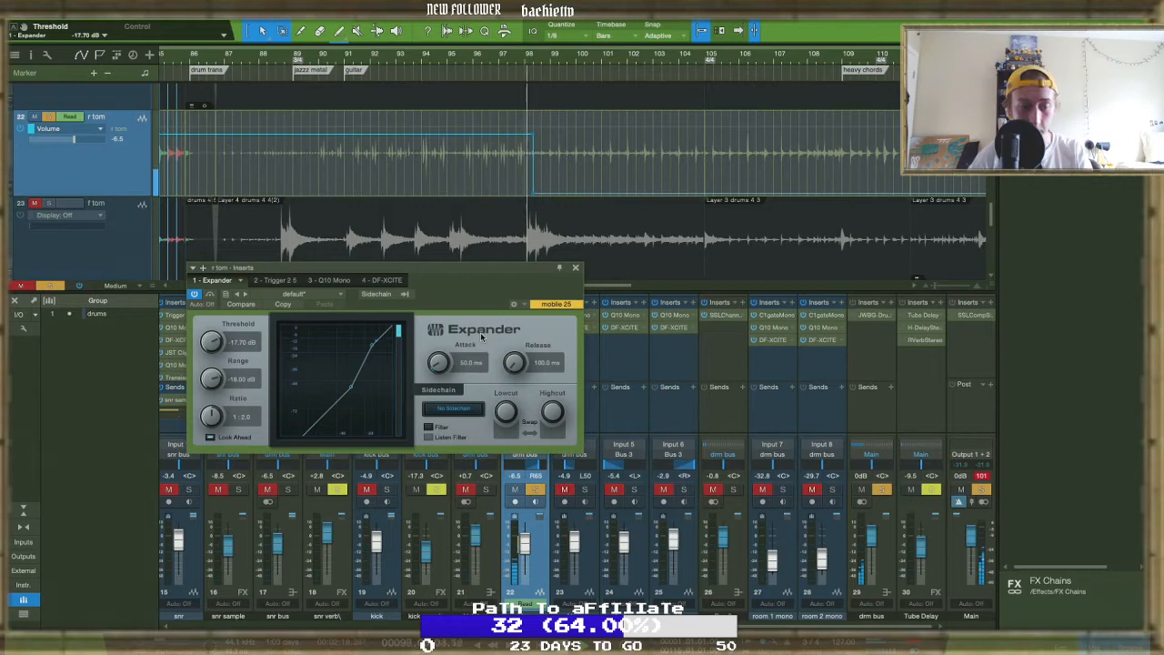
pyautogui.click(574, 268)
# Search the effects for "comp" and put C1 comp-sc Mono before Trigger 2 on r tom in place of the Expander
pyautogui.press('s')
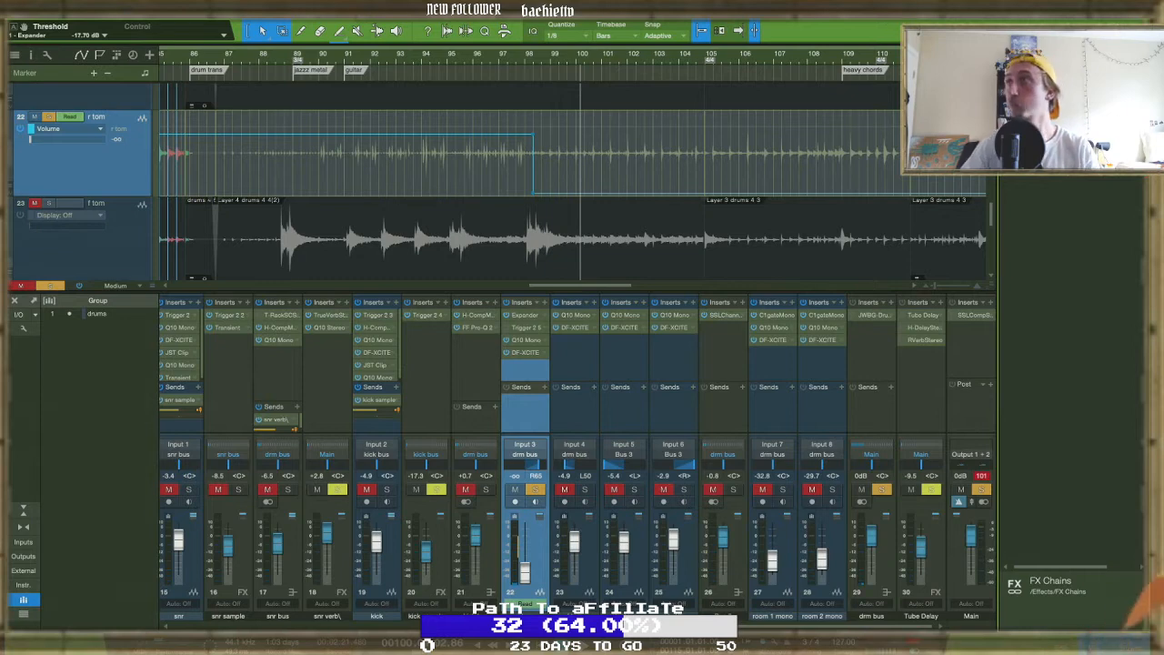
pyautogui.write('comp')
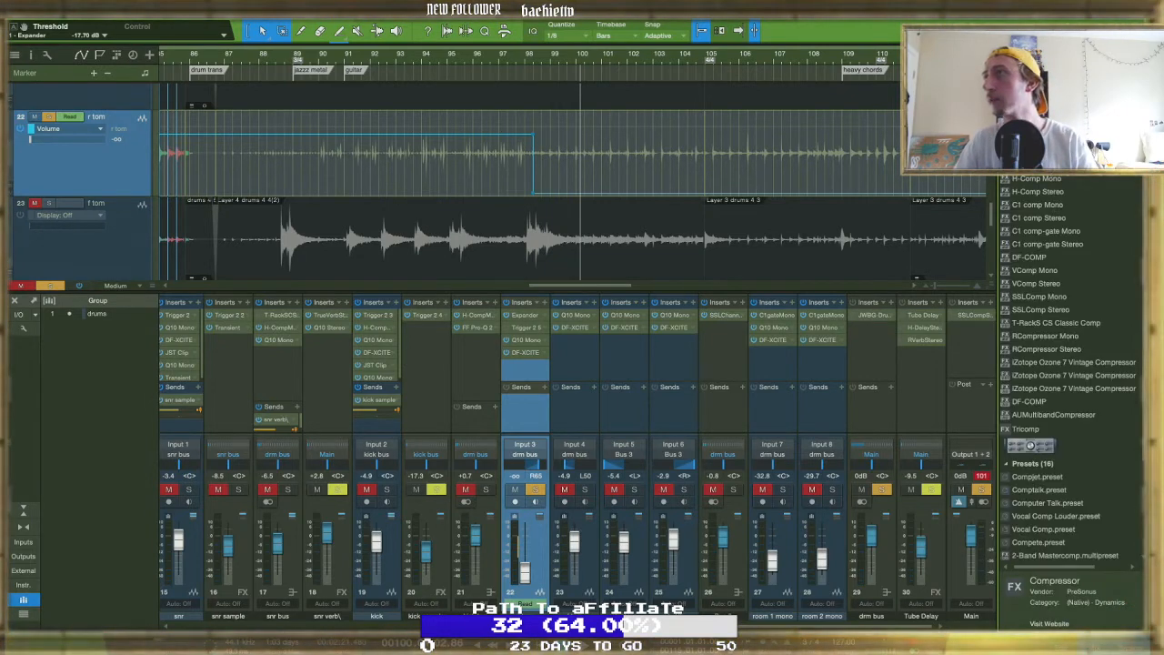
pyautogui.moveTo(1030, 445); pyautogui.dragTo(509, 320)
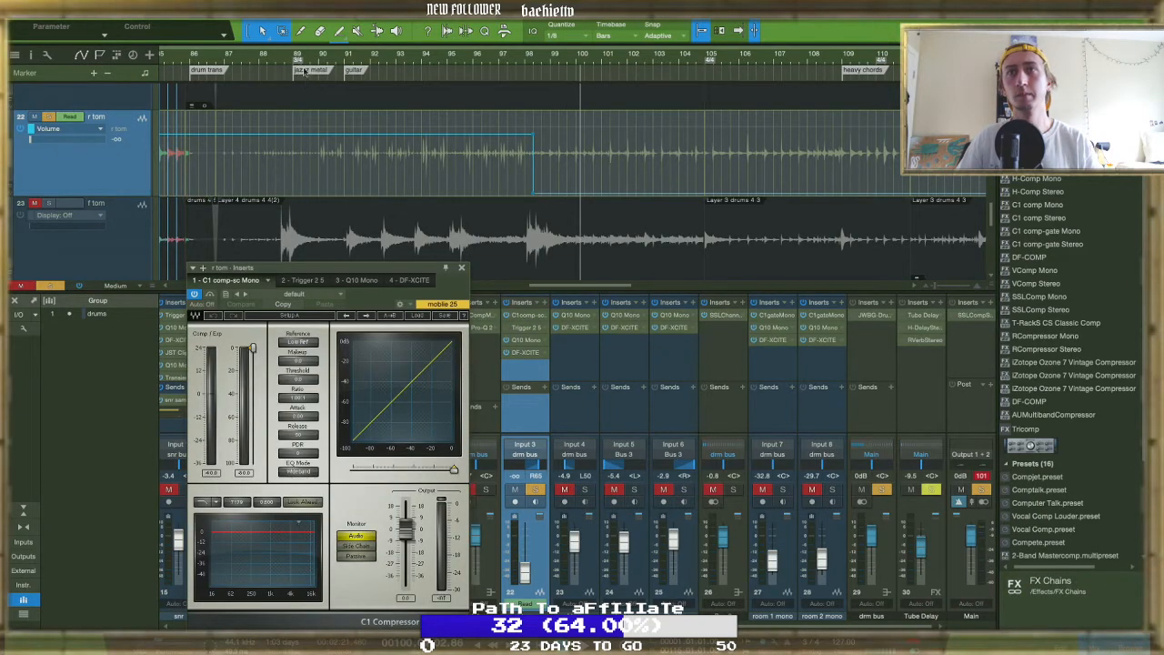
# Set the r tom C1 compressor up with the Peak Ref reference and the Uncompressor preset, and fine-tune its threshold during playback
pyautogui.click(300, 344)
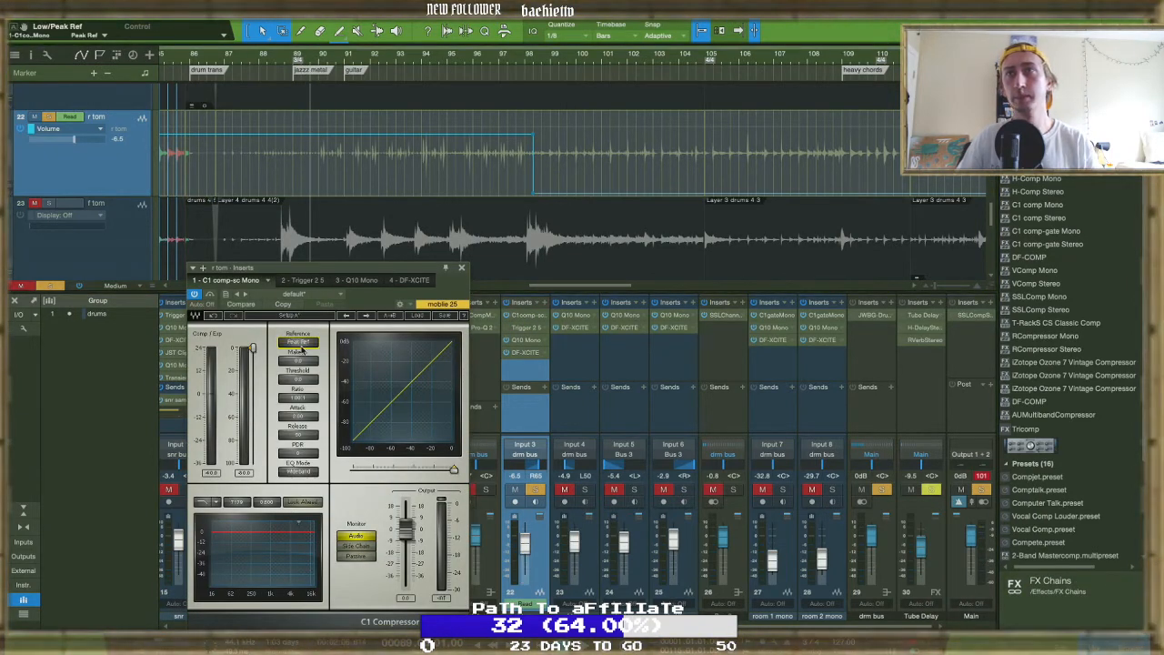
pyautogui.click(414, 315)
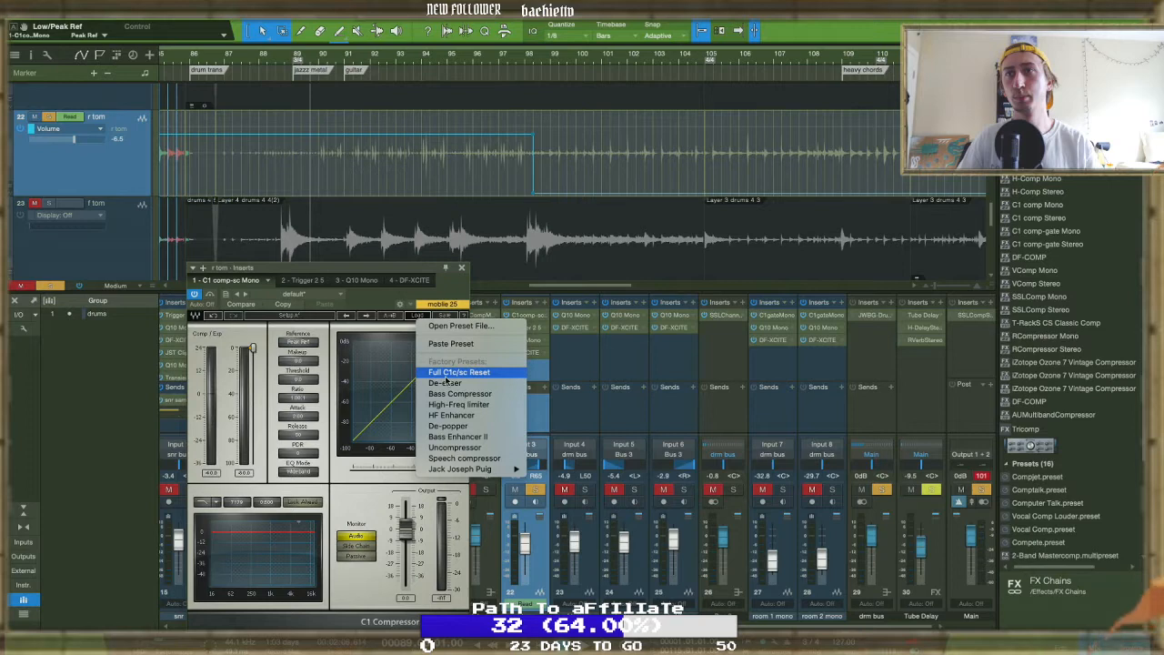
pyautogui.click(444, 449)
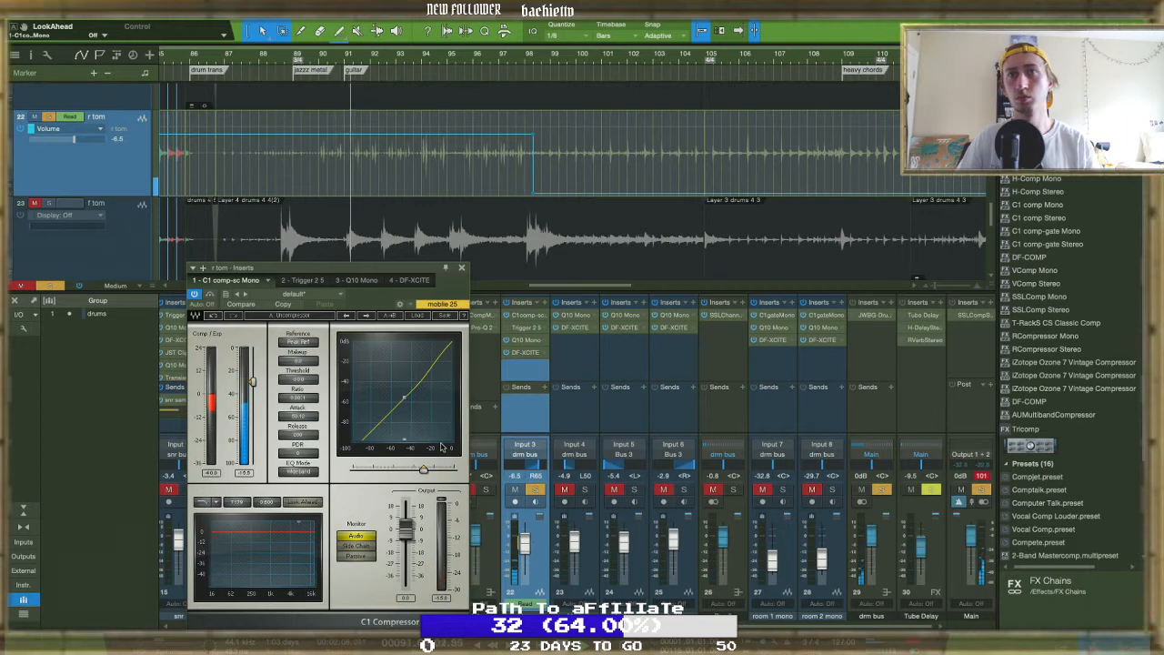
pyautogui.moveTo(252, 382); pyautogui.dragTo(253, 388)
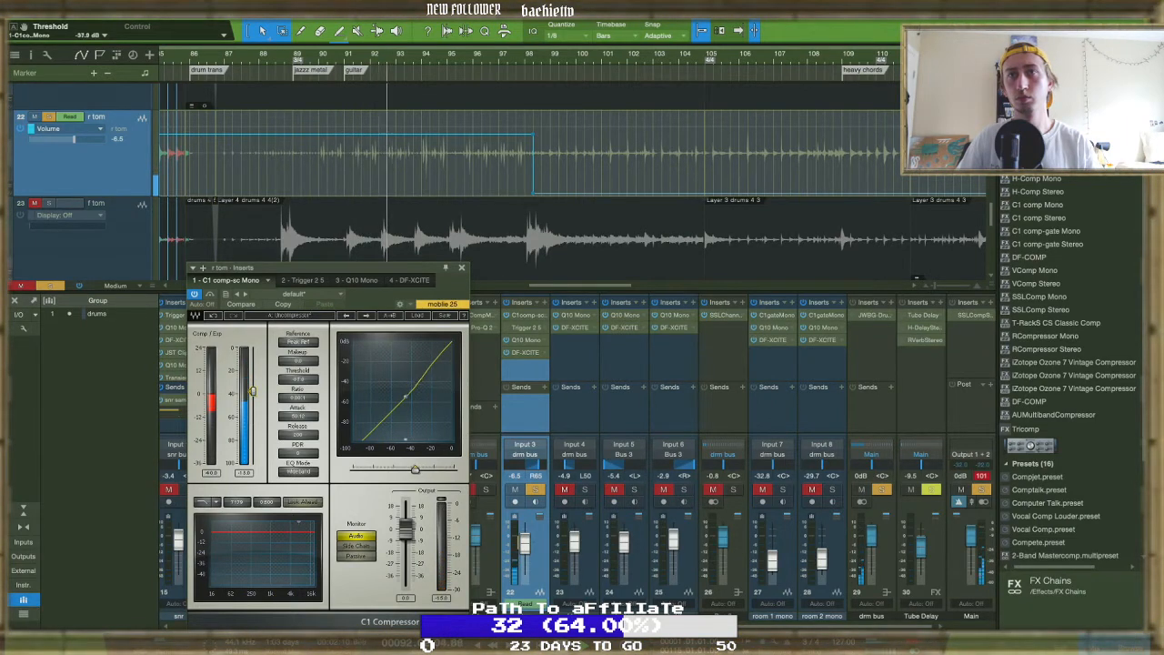
pyautogui.moveTo(253, 390); pyautogui.dragTo(252, 391)
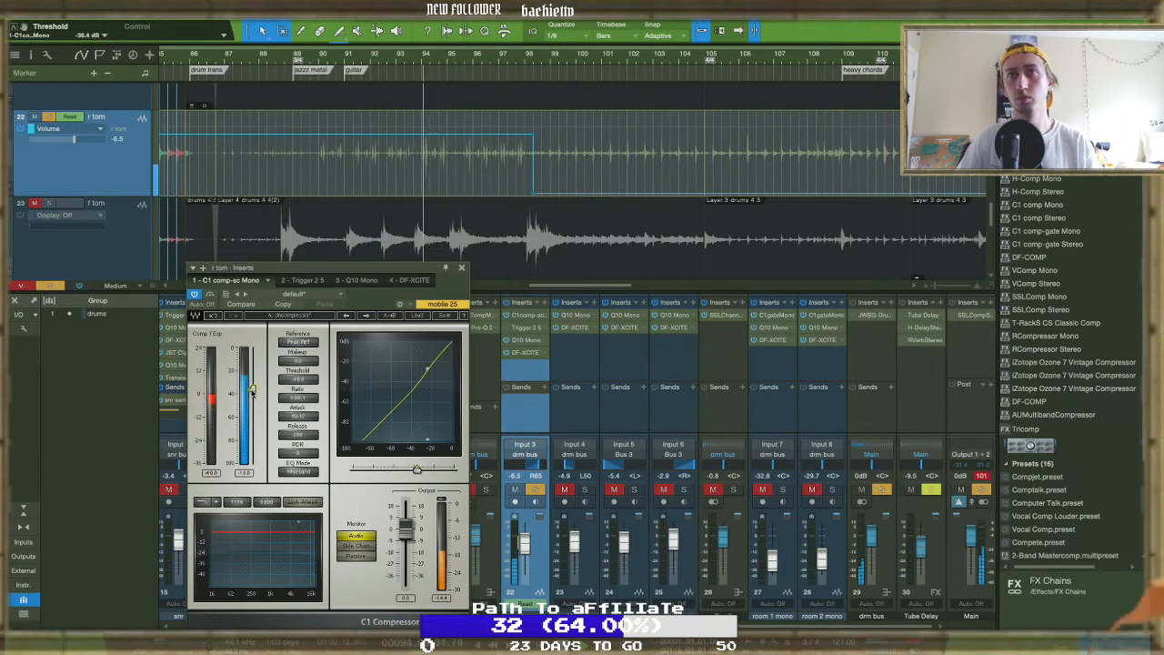
# Set Trigger's detail to 22 on r tom, replay from the jazz metal marker, and close the plug-in window
pyautogui.click(301, 279)
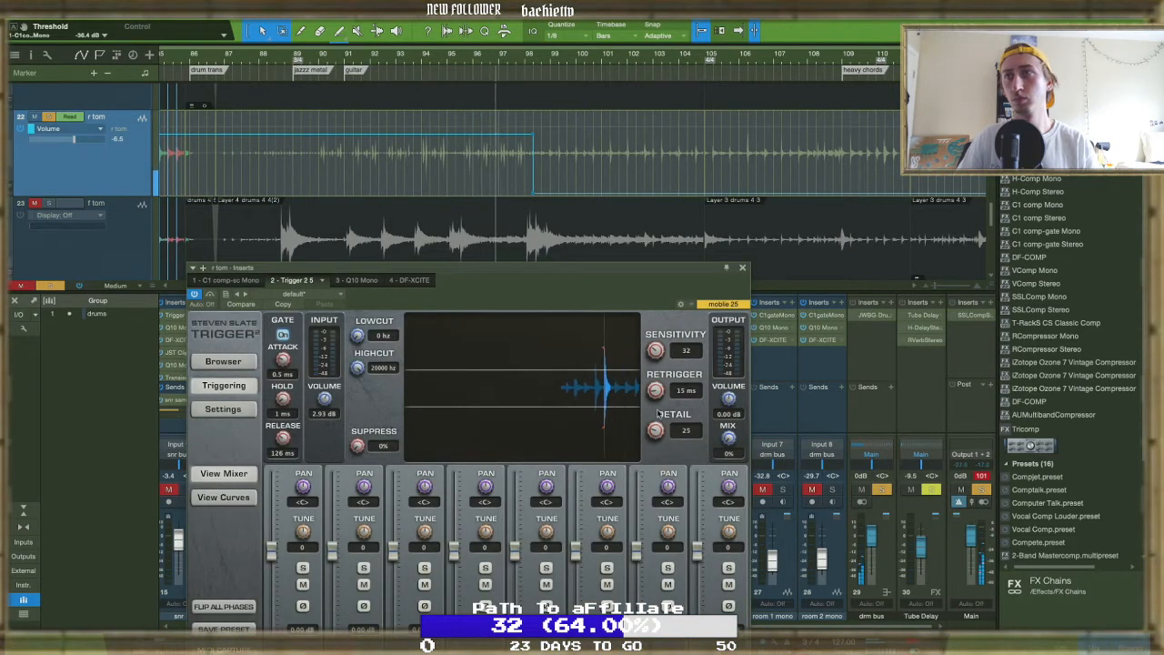
pyautogui.moveTo(661, 438); pyautogui.dragTo(661, 443)
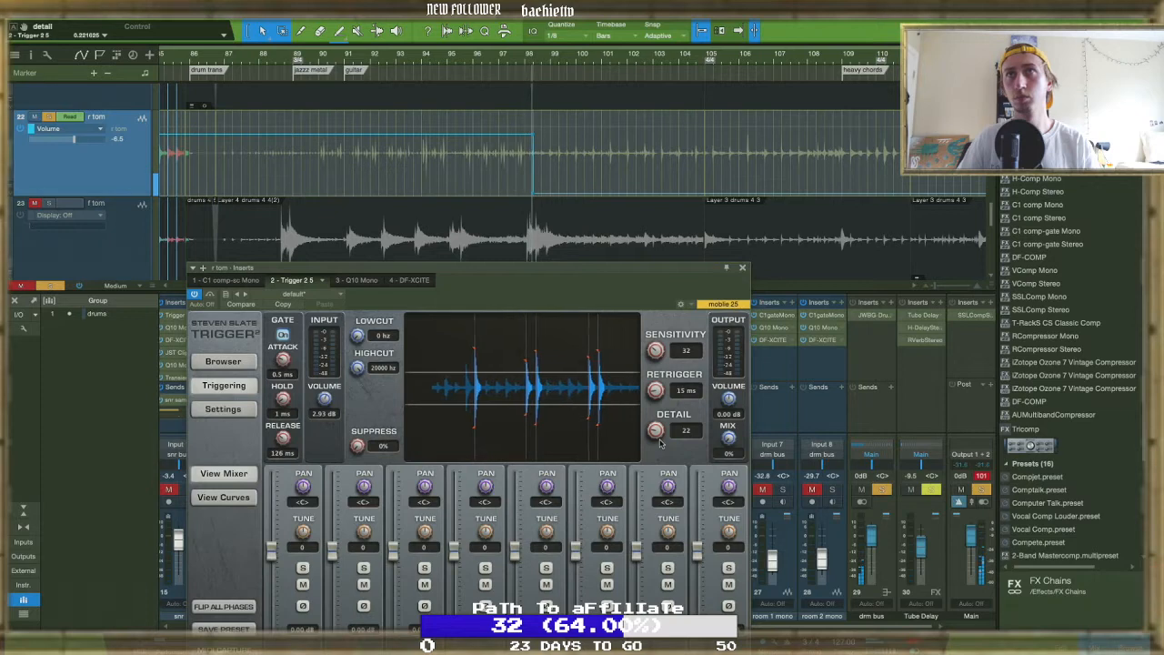
pyautogui.click(311, 62)
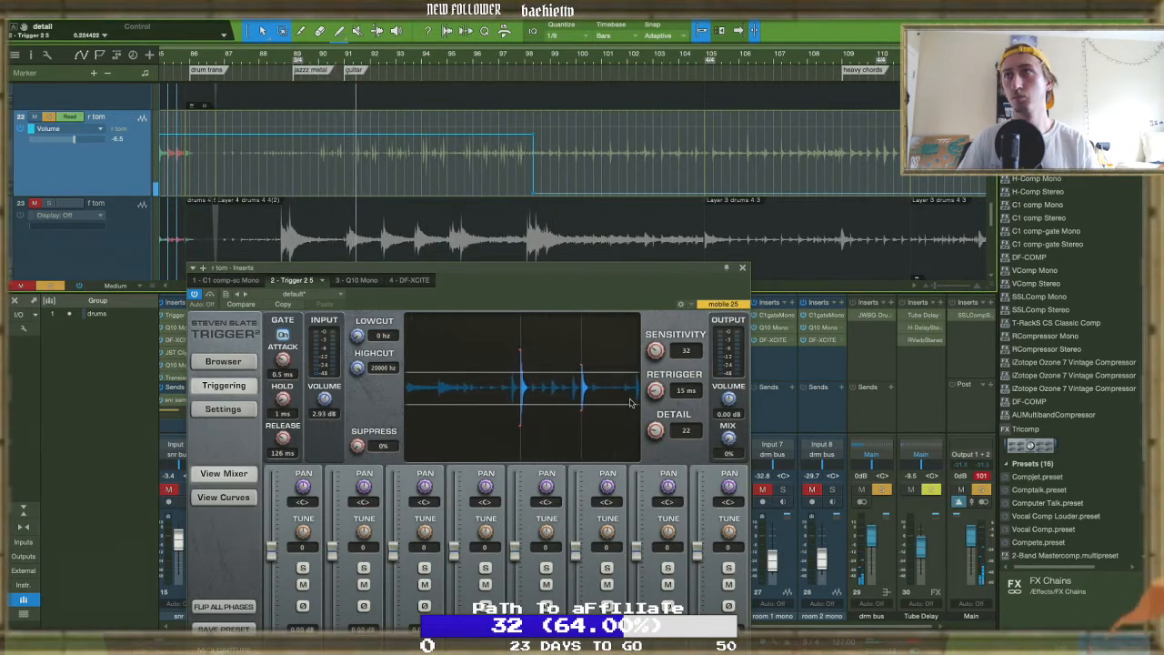
pyautogui.click(742, 268)
pyautogui.press('space')
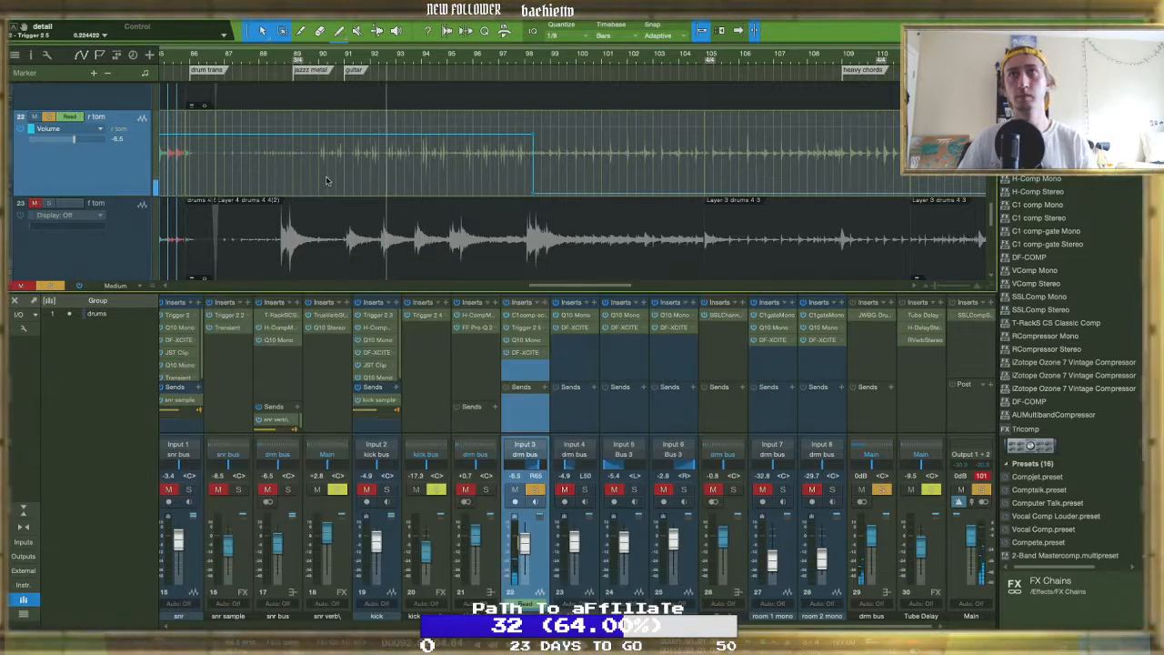
# Raise the r tom volume automation slightly over the two soft tom hits between bars 90 and 91
pyautogui.scroll(8, 325, 170)
pyautogui.scroll(5, 318, 142)
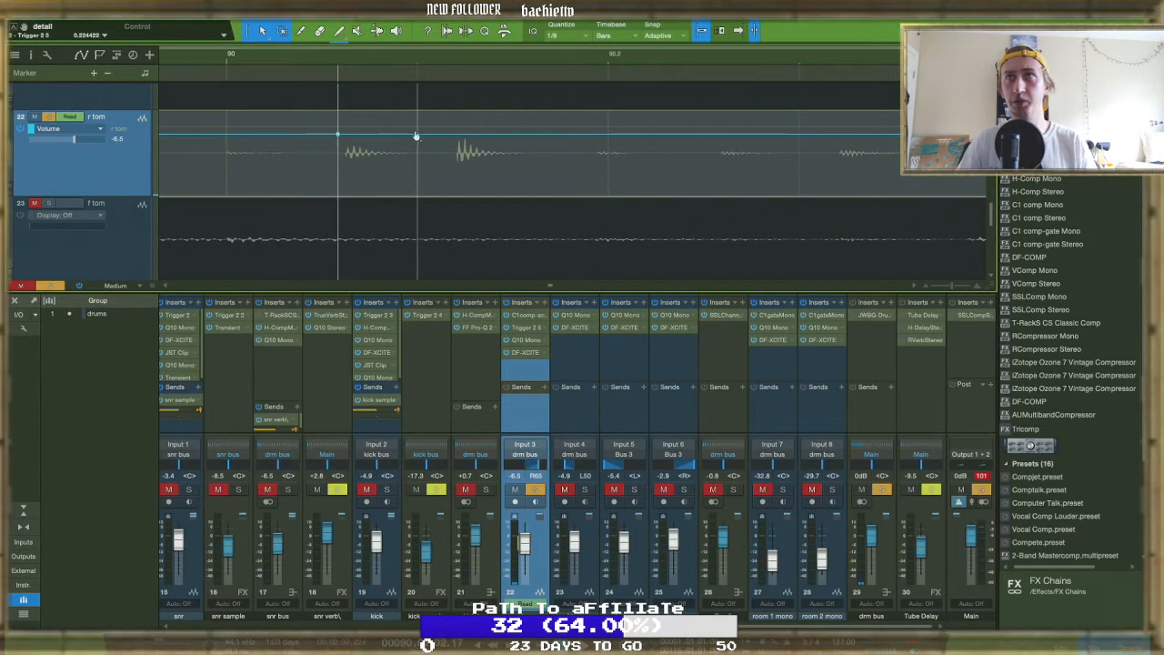
pyautogui.moveTo(379, 127); pyautogui.dragTo(380, 121)
pyautogui.scroll(-3, 379, 121)
pyautogui.scroll(-2, 379, 121)
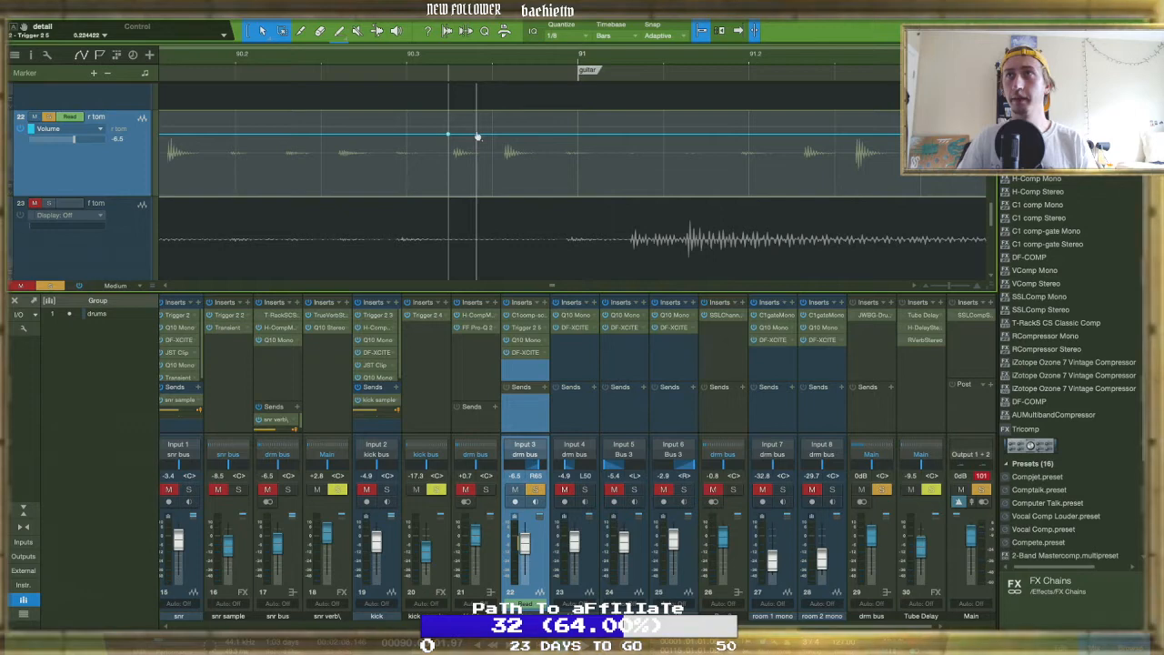
pyautogui.scroll(3, 483, 137)
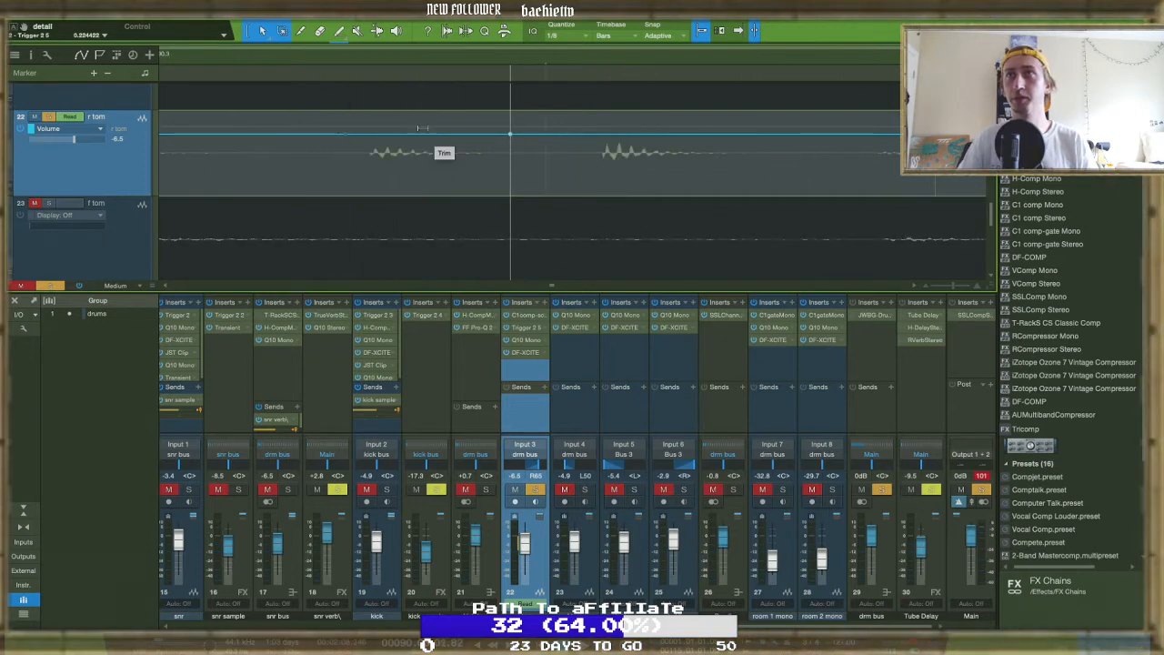
pyautogui.scroll(-4, 421, 122)
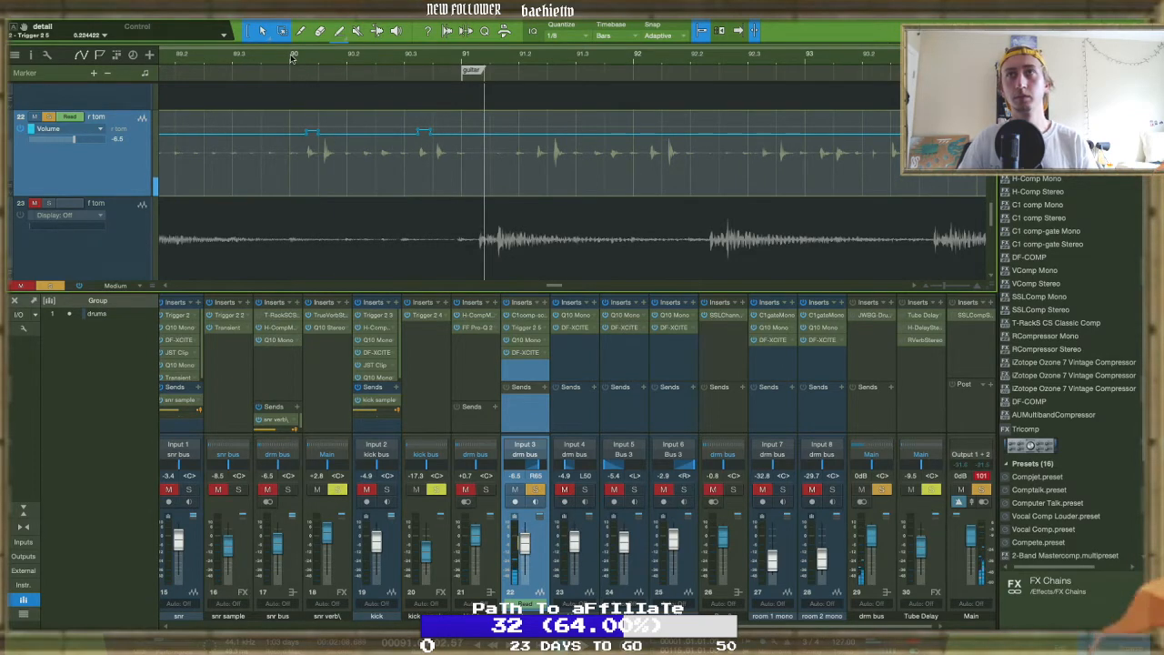
# Lift both r tom volume boosts between bars 90 and 91 further, bringing the second to -0.6 dB
pyautogui.scroll(3, 327, 141)
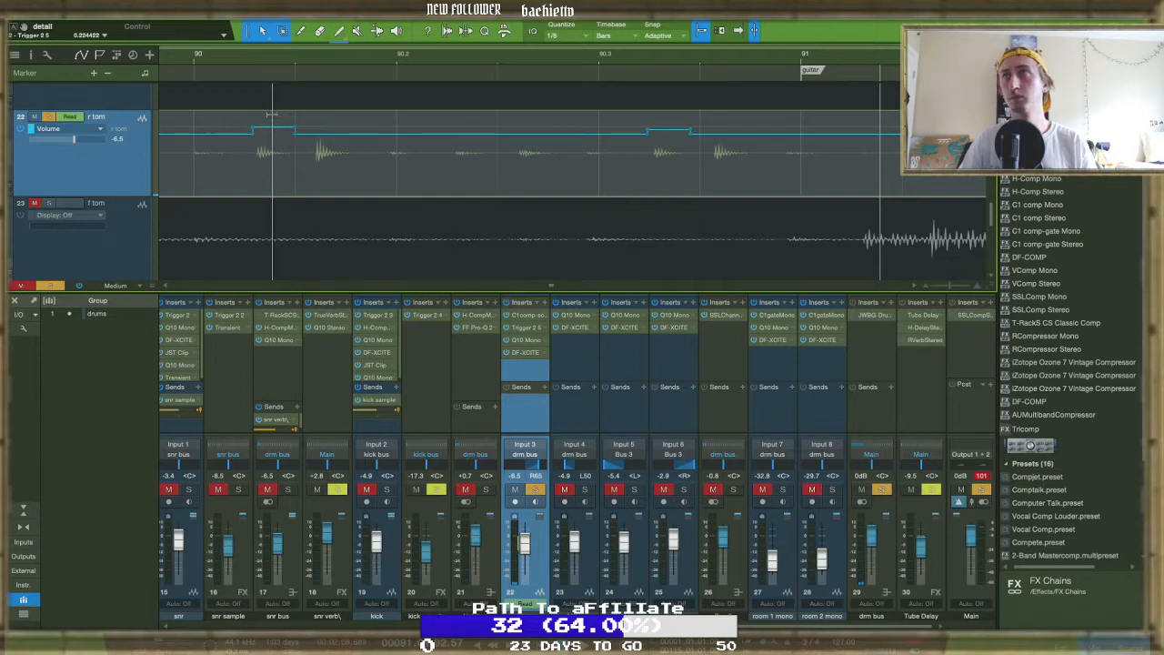
pyautogui.moveTo(666, 118); pyautogui.dragTo(666, 115)
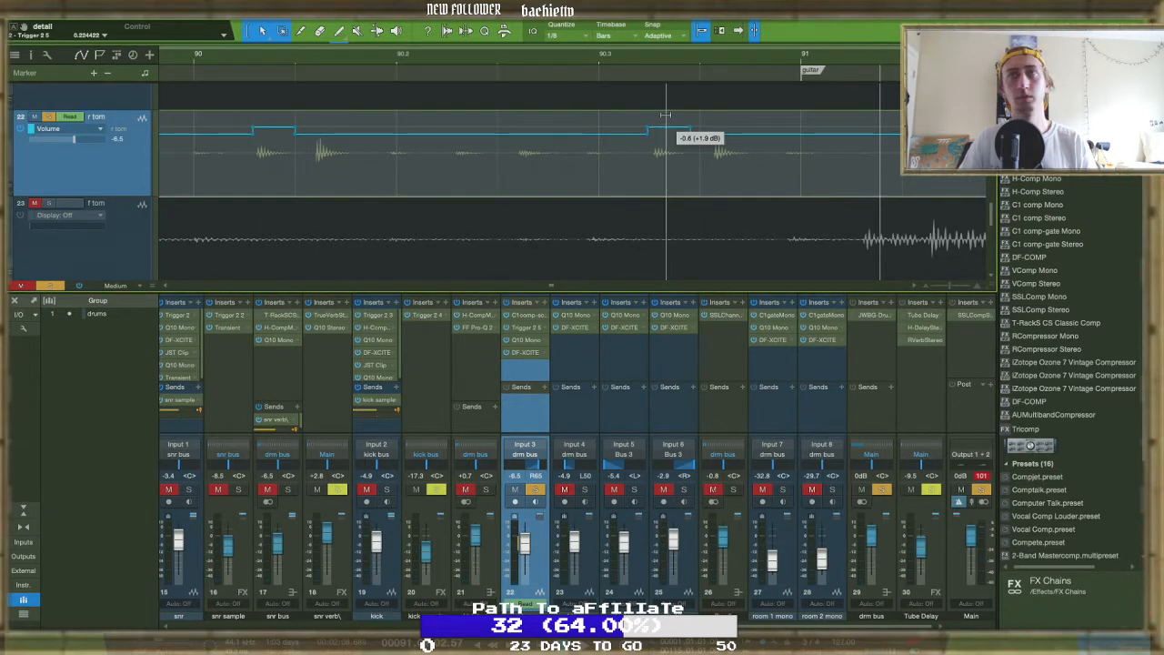
pyautogui.scroll(-3, 666, 116)
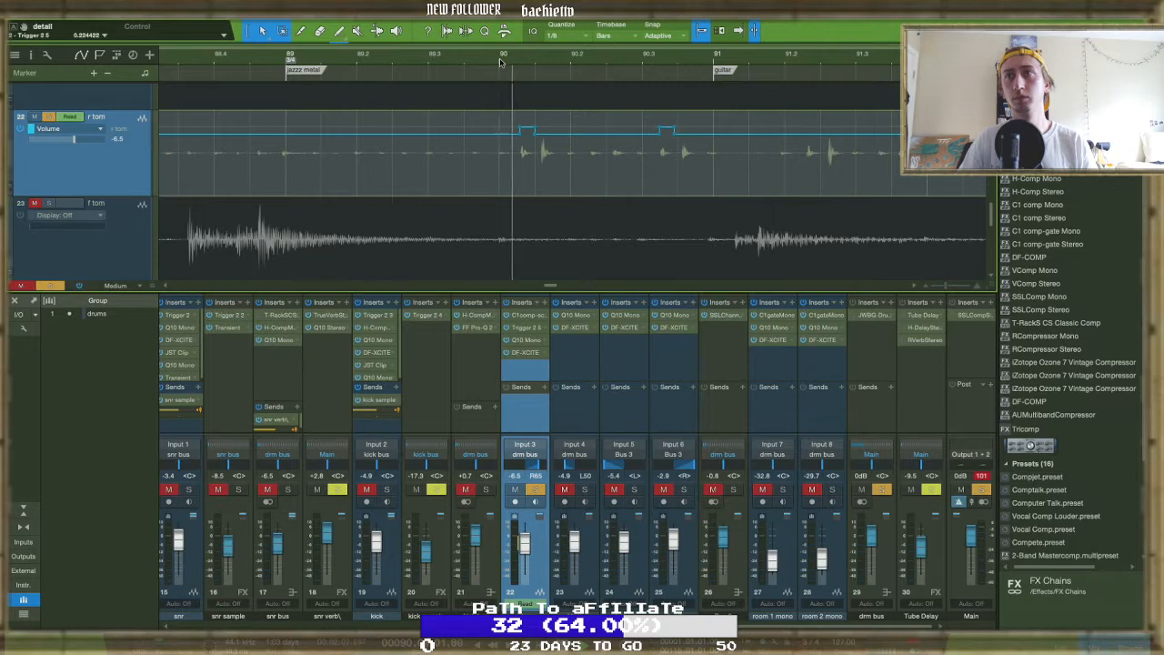
# Set r tom's Trigger detail to 13 and input volume to 7.41 dB while replaying the section, and close the plug-in window
pyautogui.doubleClick(526, 325)
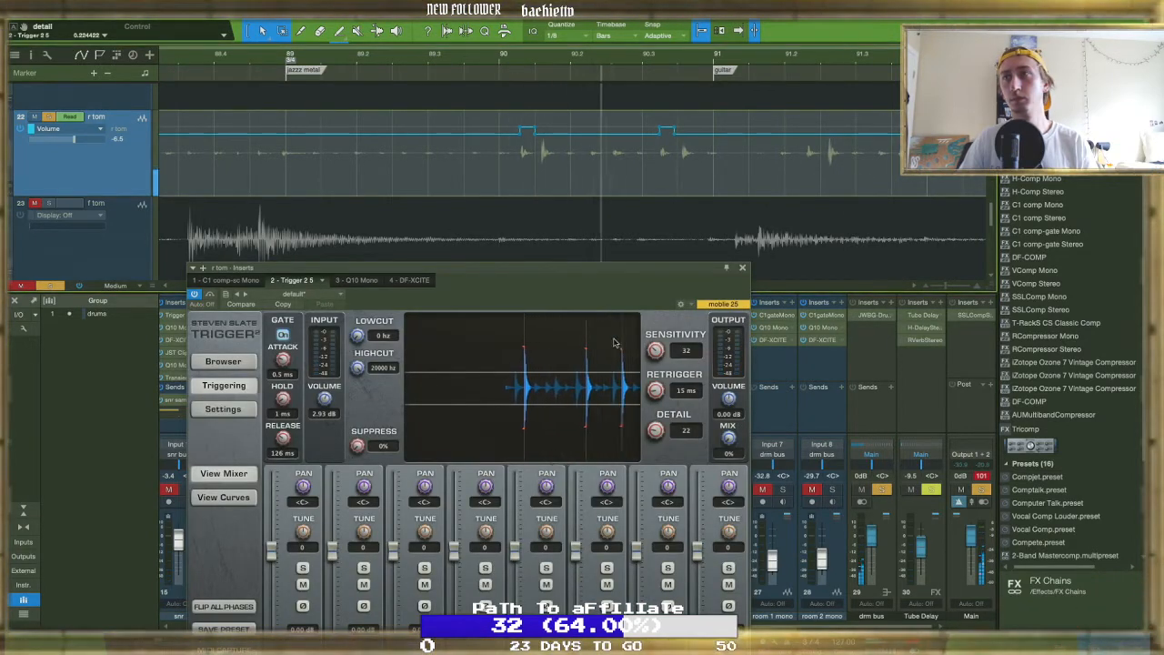
pyautogui.moveTo(655, 435); pyautogui.dragTo(655, 450)
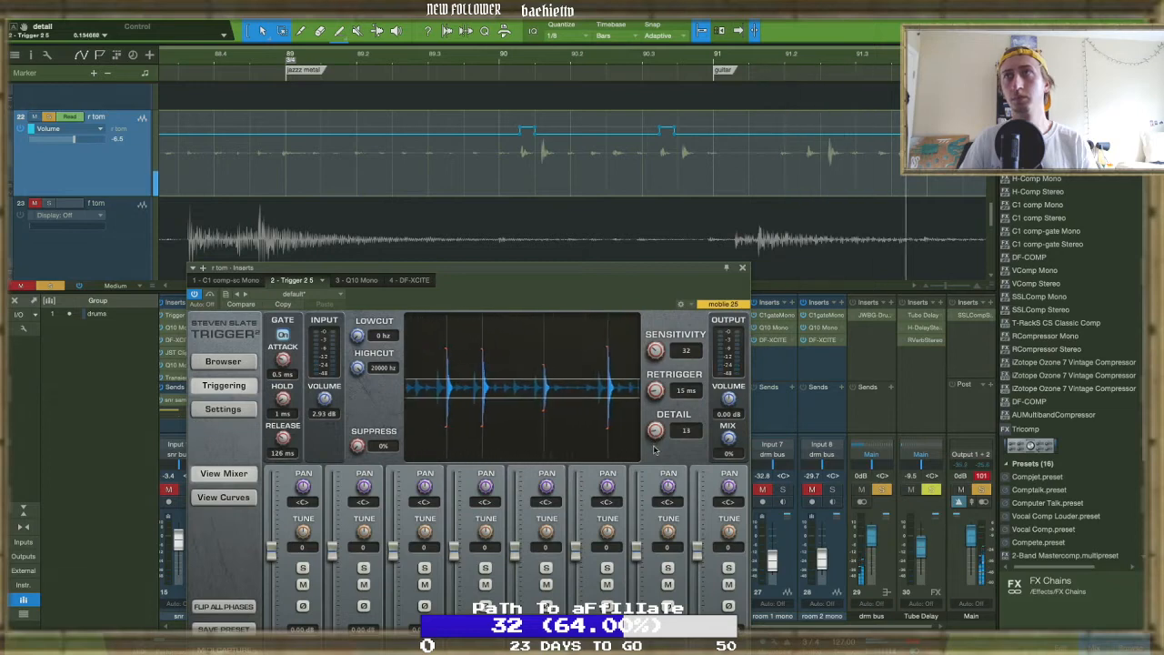
pyautogui.click(452, 58)
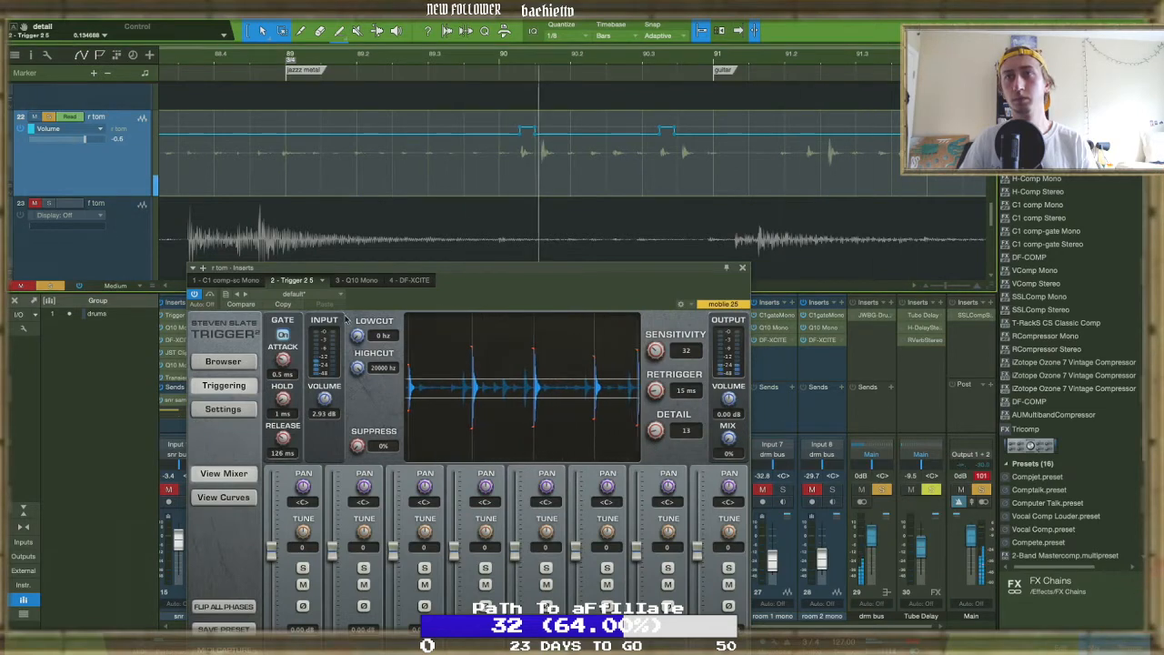
pyautogui.moveTo(325, 399); pyautogui.dragTo(336, 385)
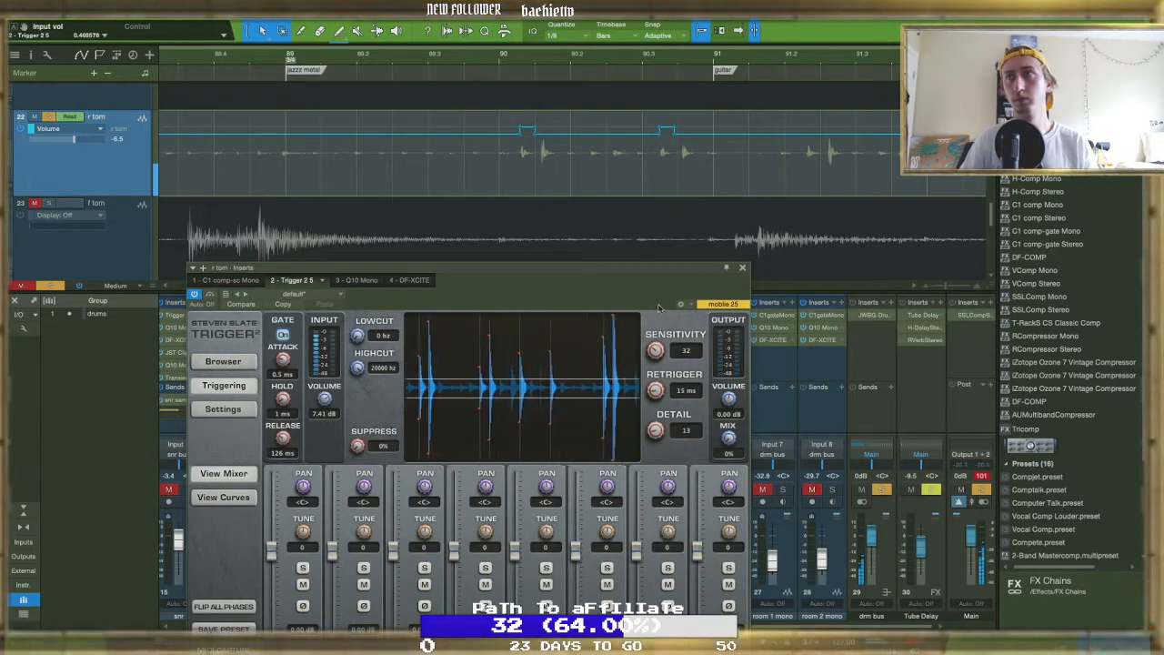
pyautogui.click(744, 269)
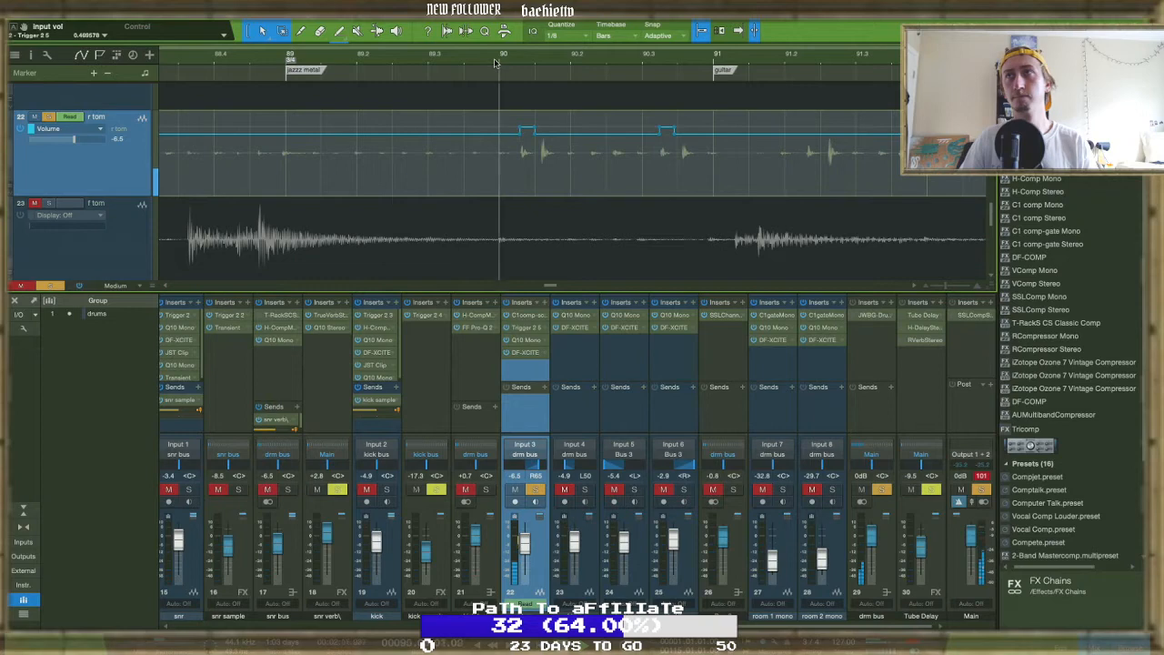
# Replay the section and pull the r tom volume automation down into a deep dip just after bar 93
pyautogui.moveTo(496, 64); pyautogui.dragTo(498, 189)
pyautogui.hscroll(5, 498, 189)
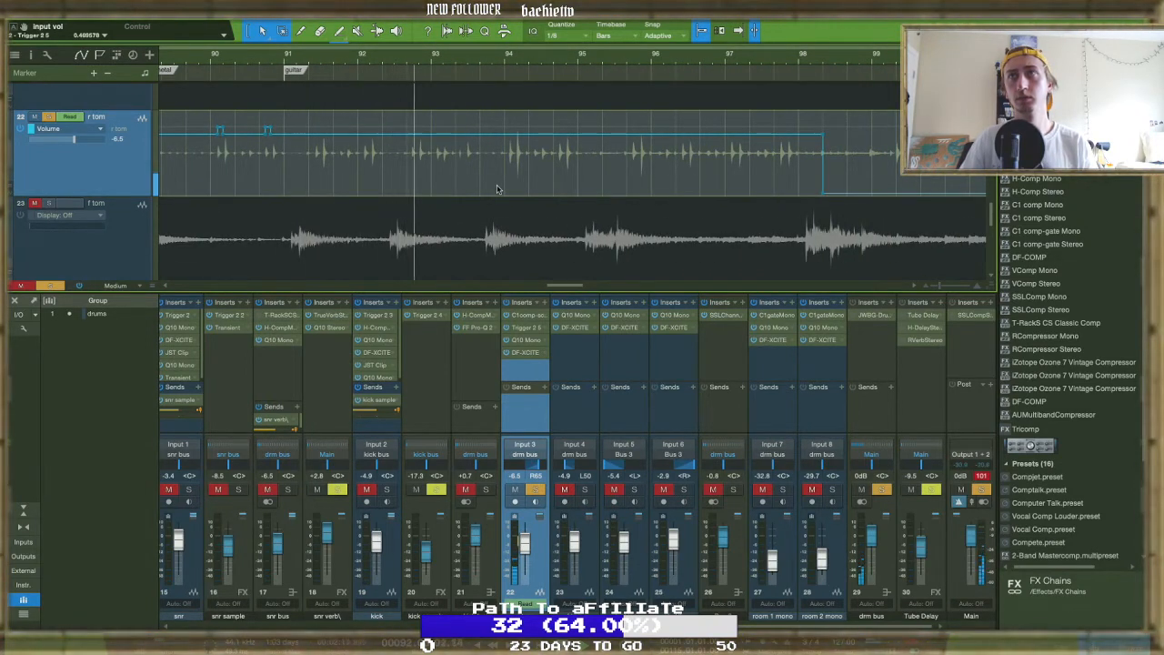
pyautogui.press('e')
pyautogui.press('e')
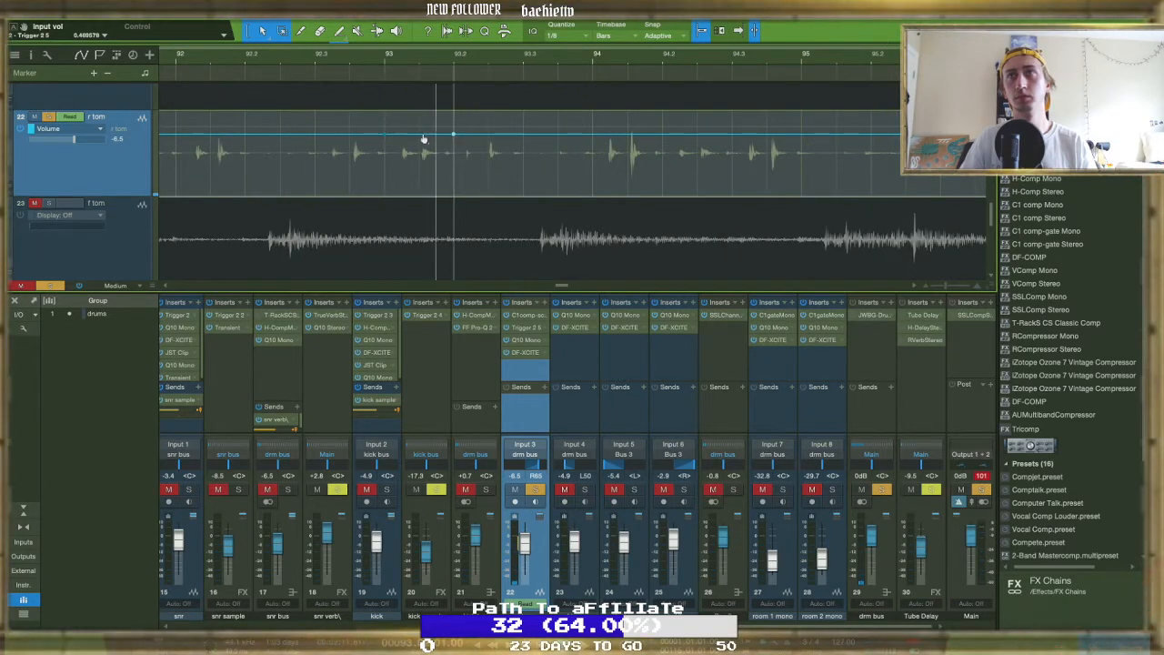
pyautogui.moveTo(421, 138); pyautogui.dragTo(419, 167)
pyautogui.press('w')
pyautogui.press('w')
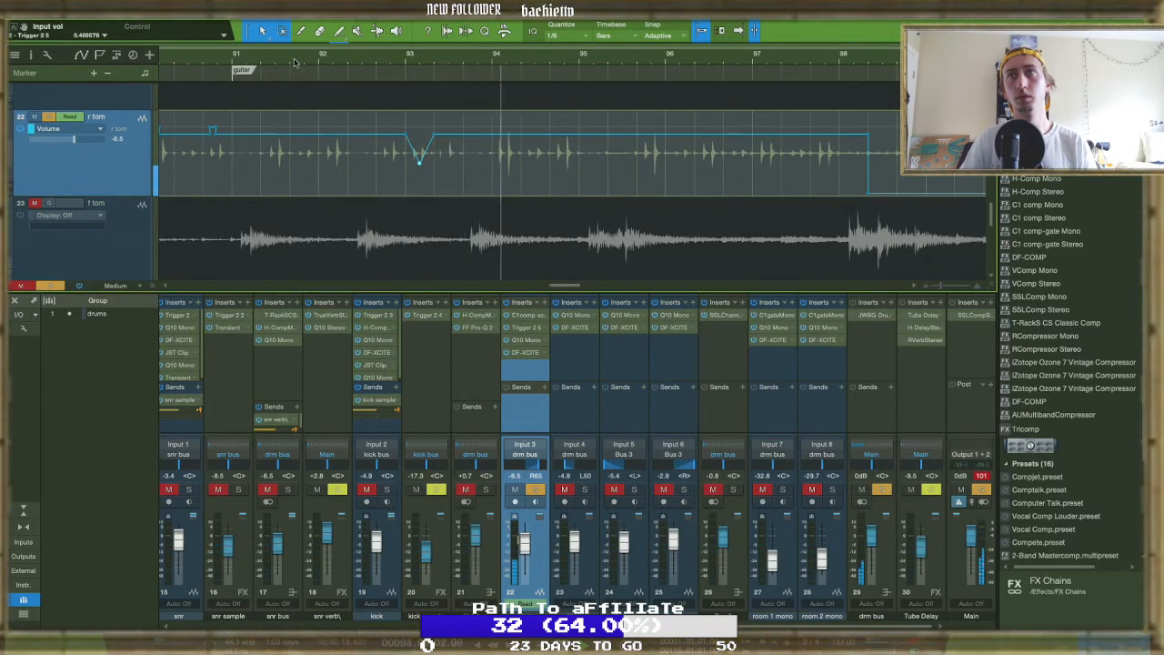
pyautogui.moveTo(420, 167); pyautogui.dragTo(423, 179)
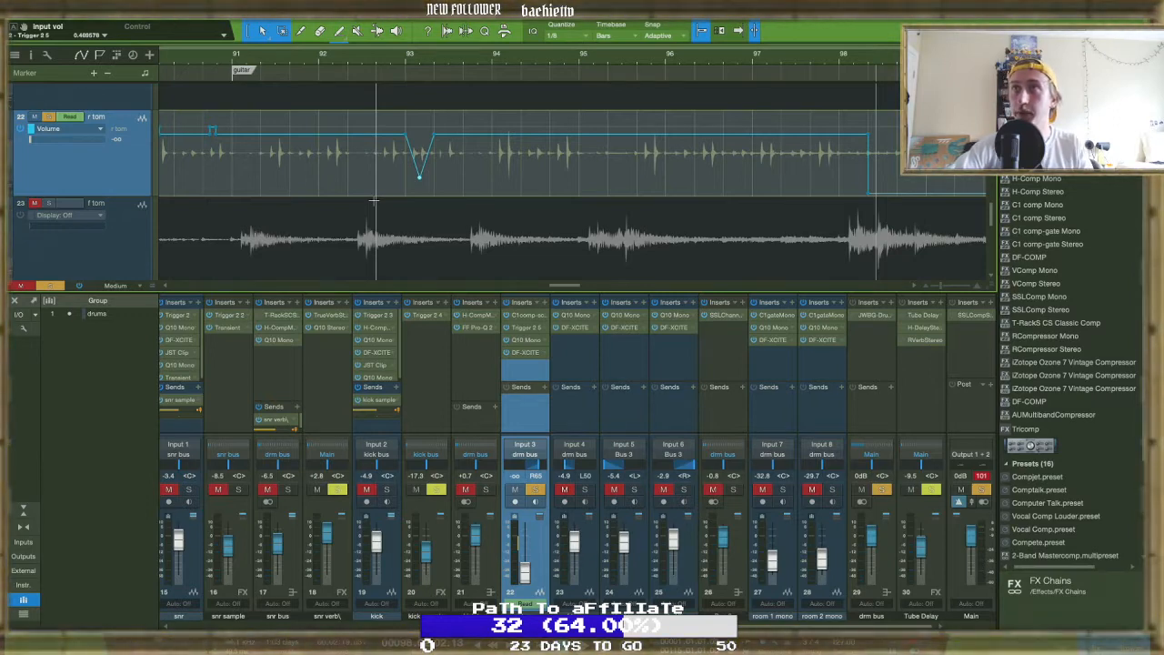
# Replay from bar 90 and cut band 8 of r tom's Q10 Mono equalizer at about 884 Hz
pyautogui.scroll(-5, 375, 232)
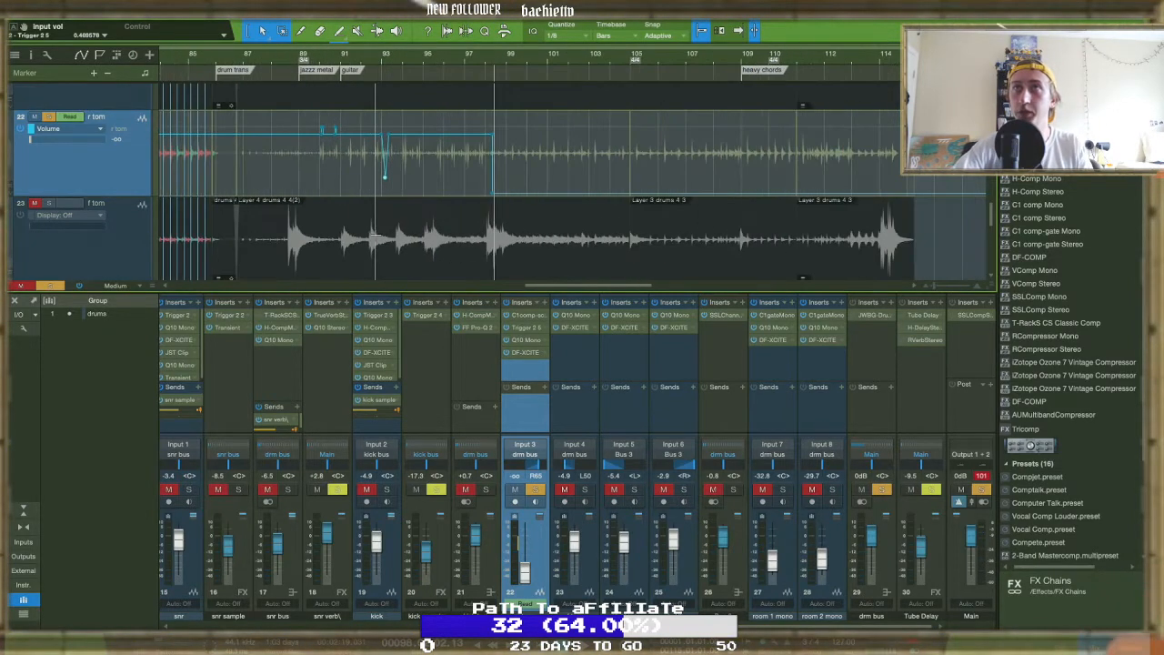
pyautogui.press('space')
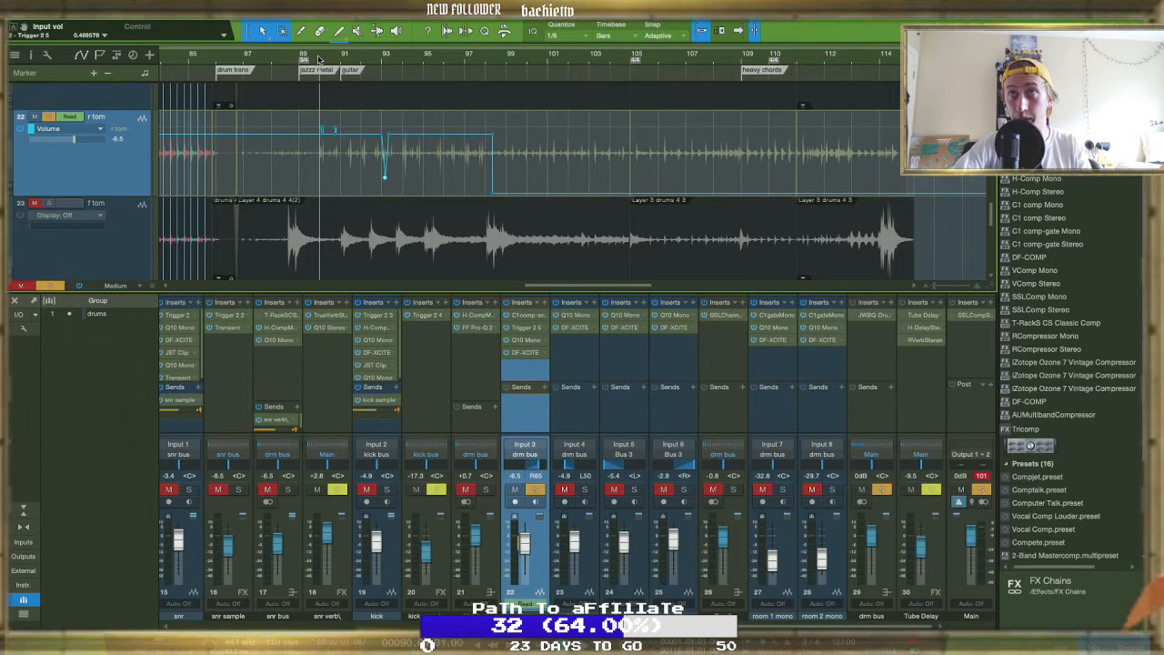
pyautogui.click(525, 329)
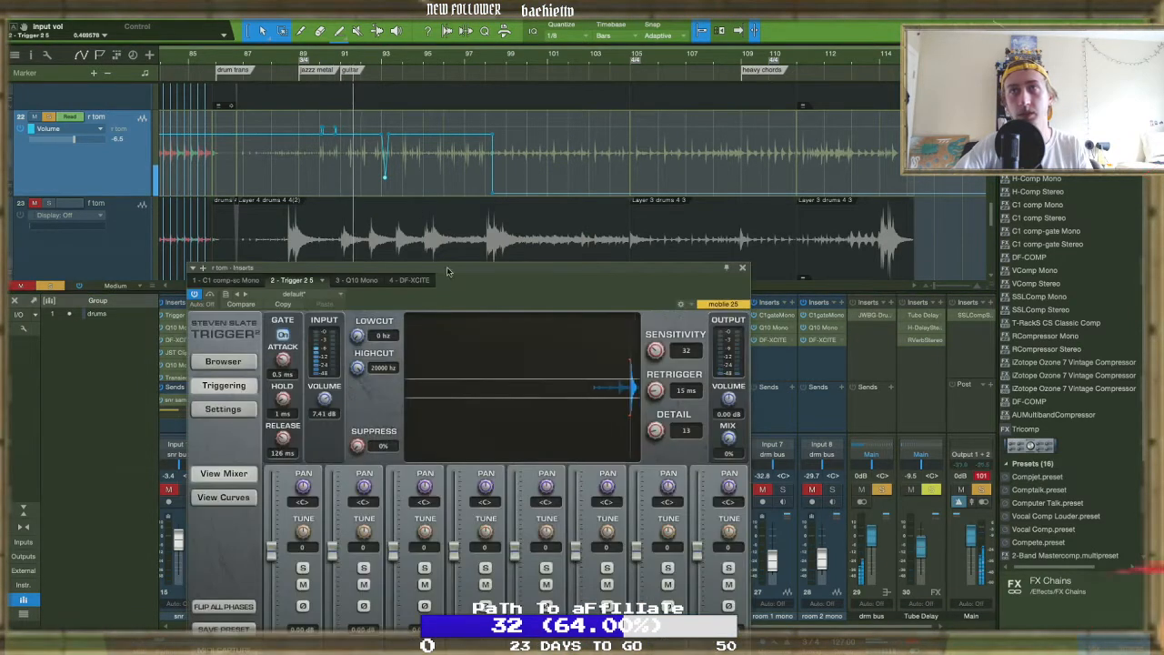
pyautogui.click(357, 279)
pyautogui.moveTo(560, 403); pyautogui.dragTo(464, 416)
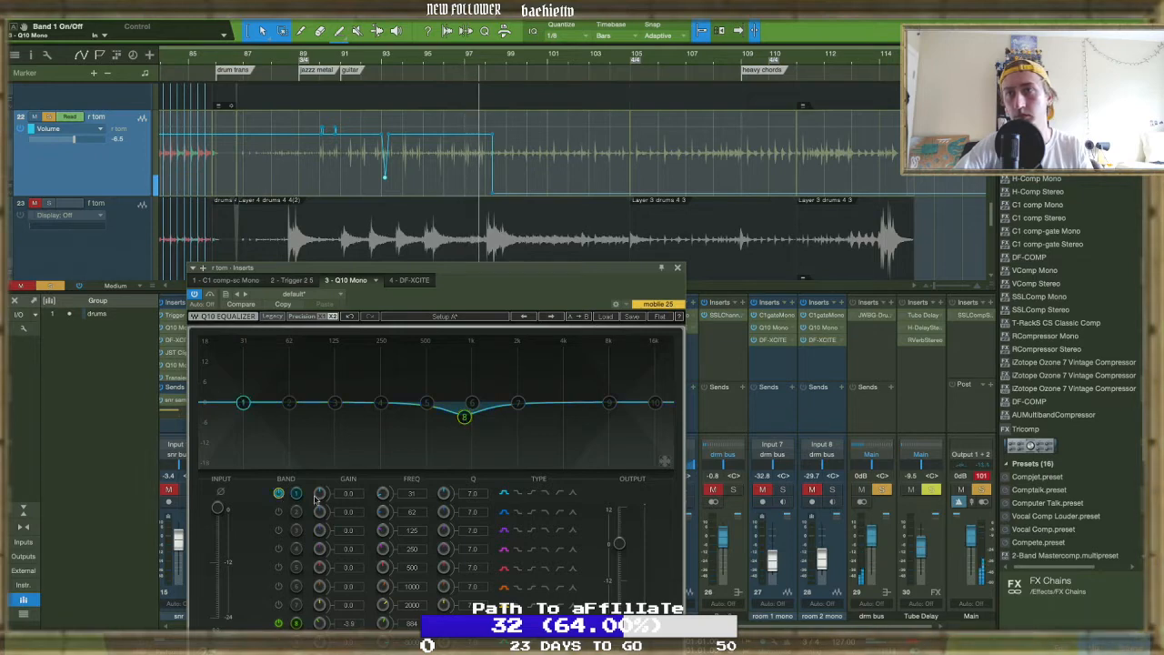
# Make band 1 of r tom's Q10 Mono equalizer a high-pass filter at about 85 Hz
pyautogui.click(559, 492)
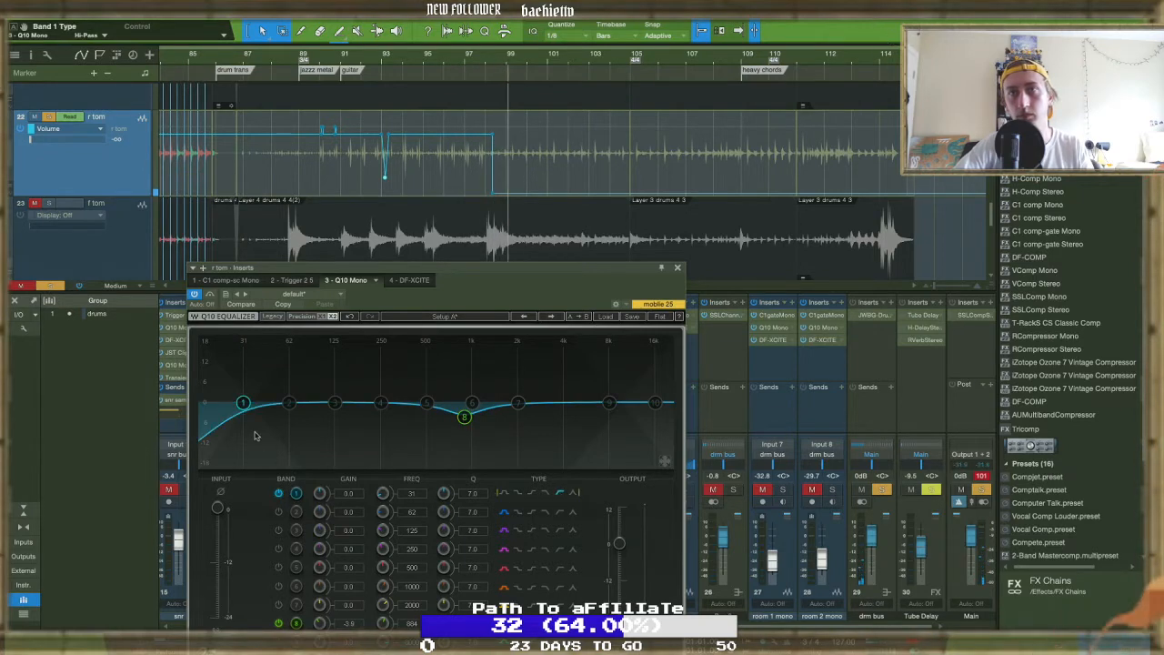
pyautogui.moveTo(243, 402); pyautogui.dragTo(309, 404)
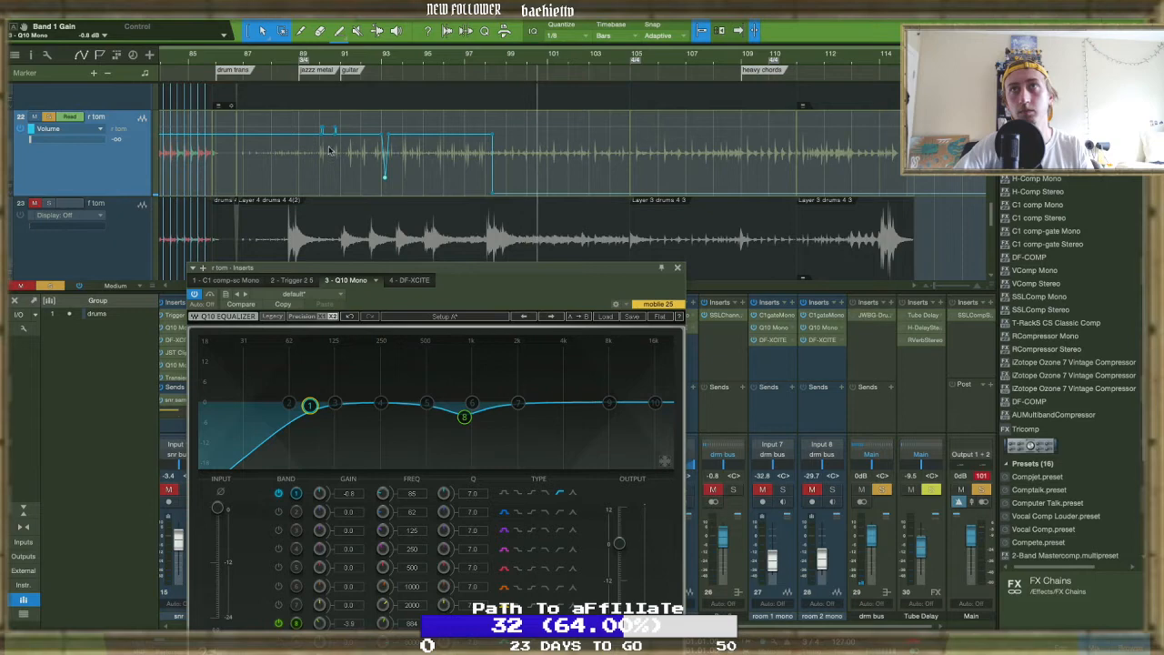
pyautogui.press('w')
pyautogui.press('w')
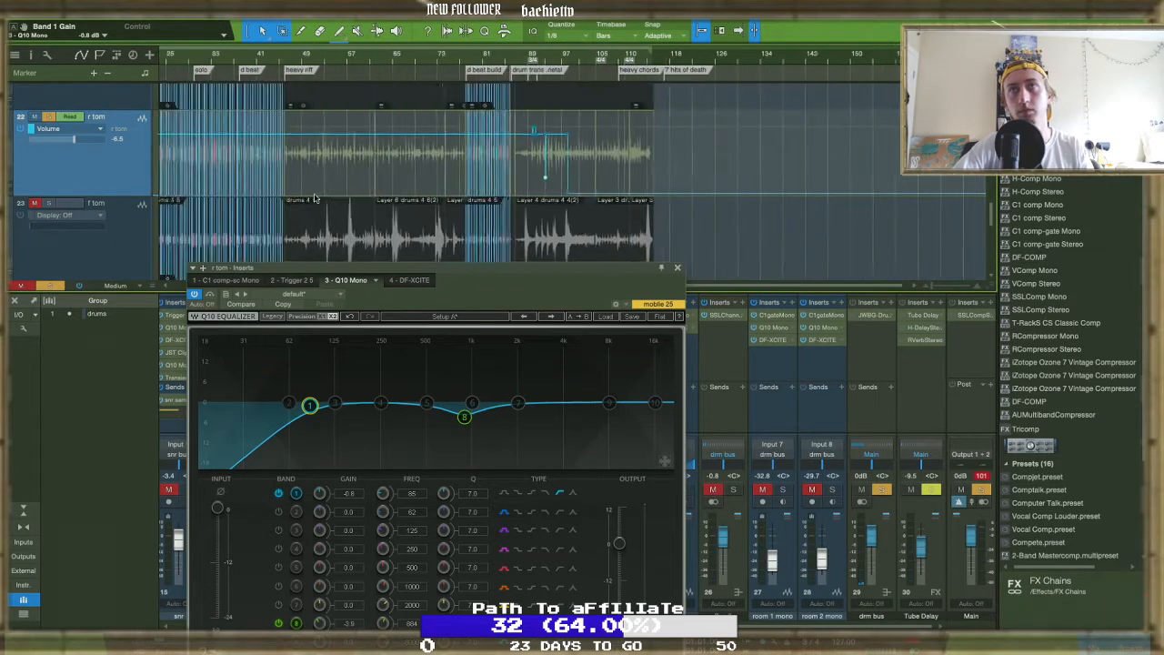
# Loop the section from about bar 5 to bar 6 and replay r tom from bar 5
pyautogui.hscroll(-3, 491, 169)
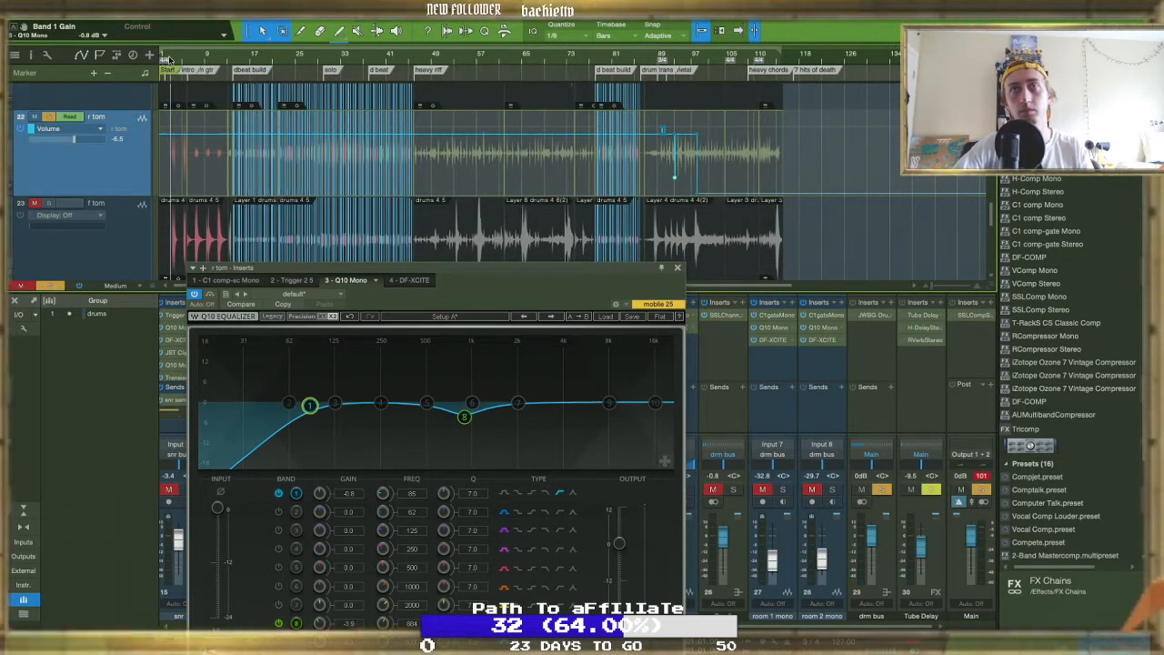
pyautogui.press('e')
pyautogui.press('e')
pyautogui.press('e')
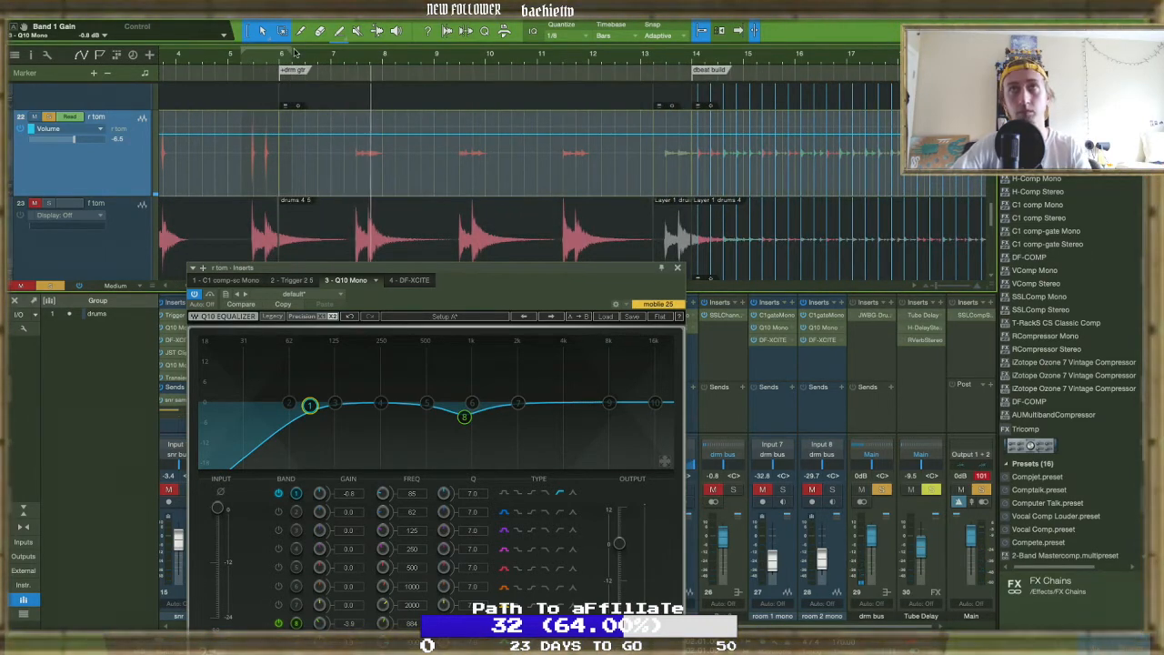
pyautogui.click(242, 61)
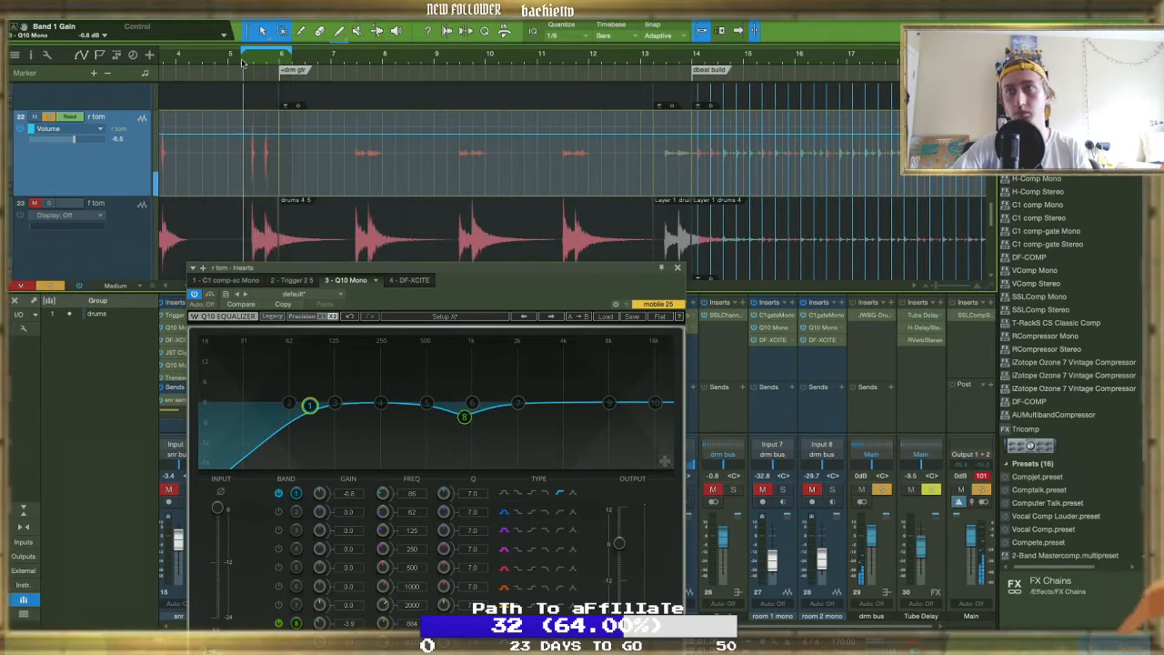
# Deepen the band 8 cut in r tom's Q10 Mono to about 5.8 dB and boost band 4 about 2.8 dB at 187 Hz
pyautogui.moveTo(464, 416); pyautogui.dragTo(464, 420)
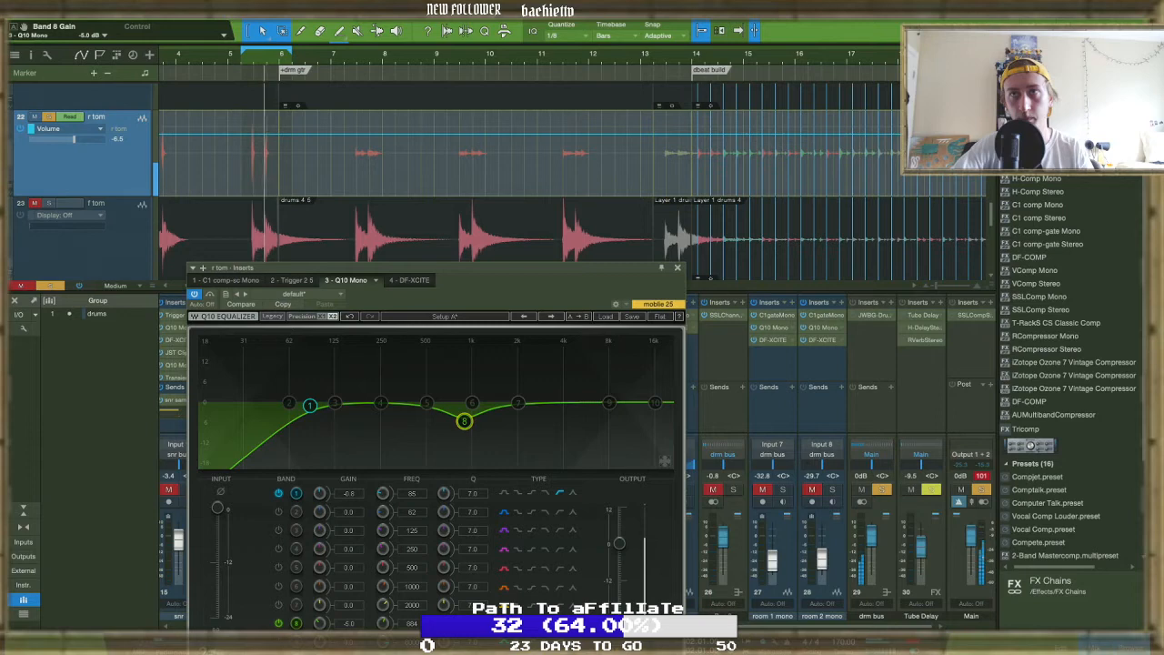
pyautogui.moveTo(381, 403)
pyautogui.mouseDown()
pyautogui.moveTo(338, 382)
pyautogui.moveTo(362, 392)
pyautogui.mouseUp()
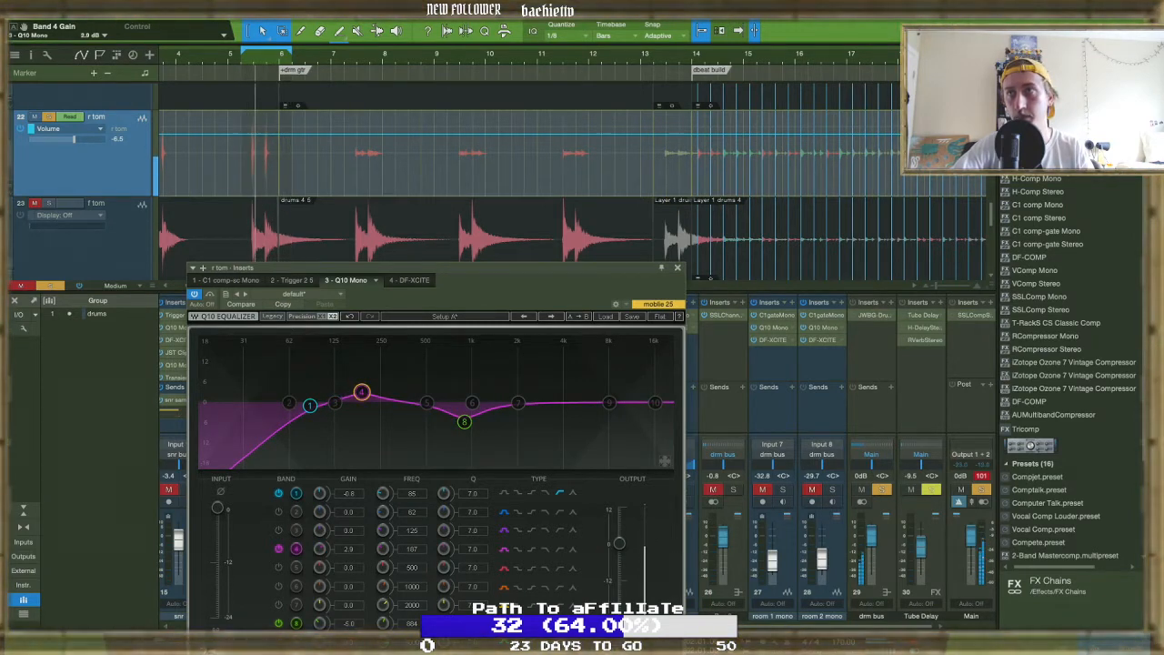
# Cut band 9 of r tom's Q10 Mono about 4.6 dB at 3971 Hz with Q 27.4, and boost band 10 by 2.4 dB near 8116 Hz
pyautogui.moveTo(608, 403); pyautogui.dragTo(561, 355)
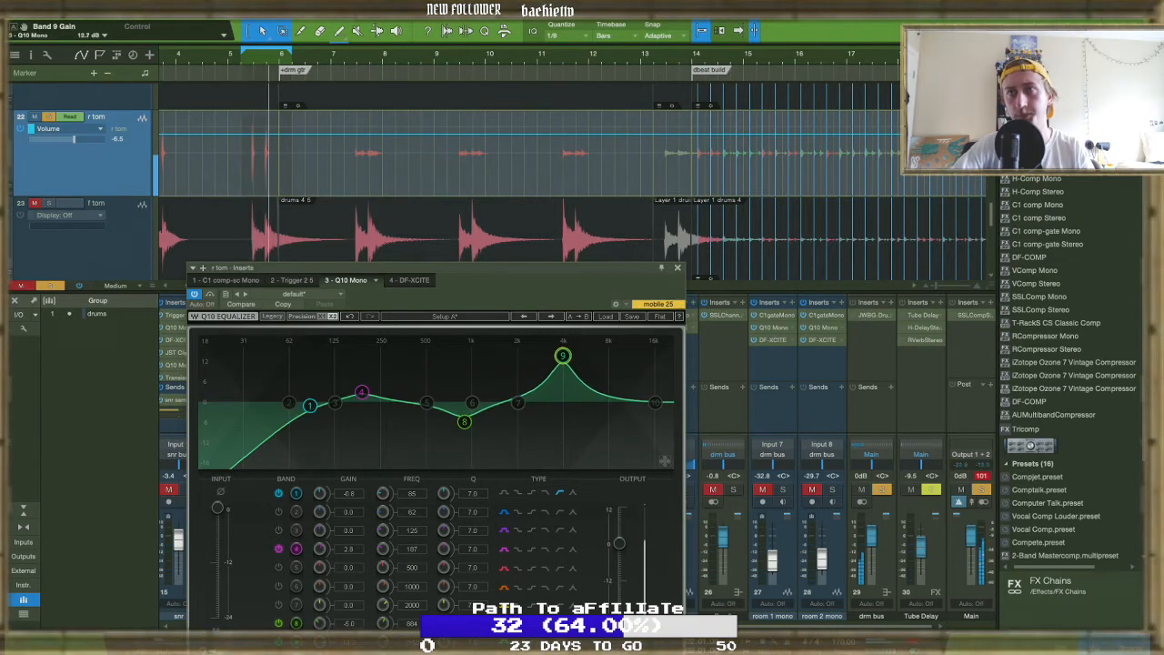
pyautogui.moveTo(469, 268); pyautogui.dragTo(465, 171)
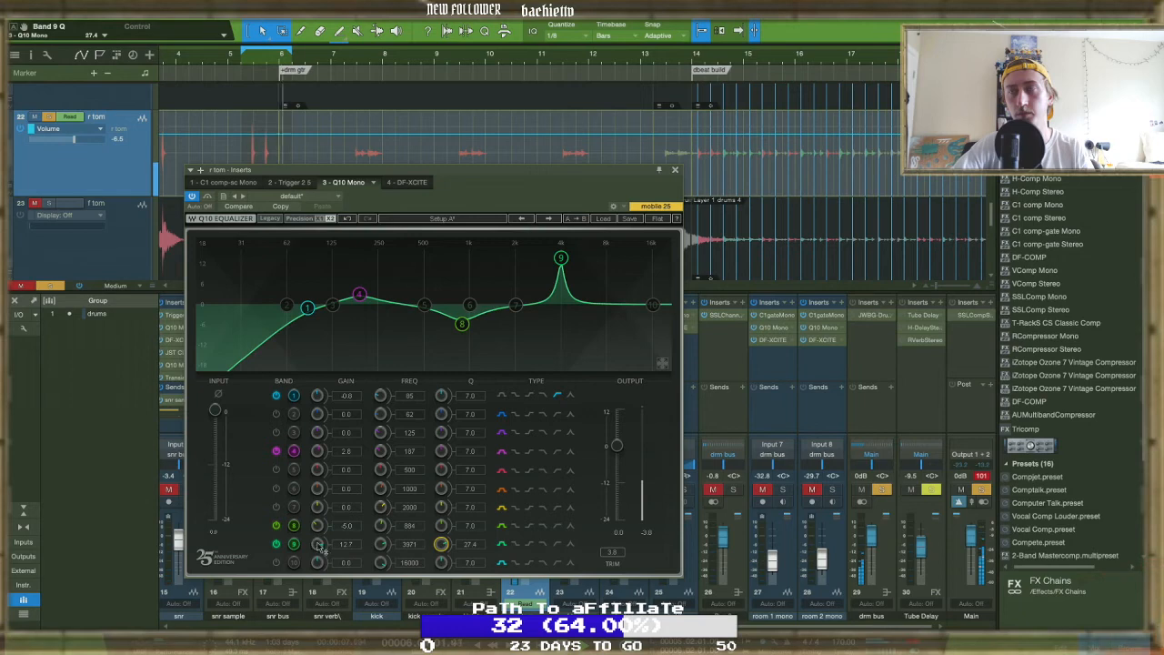
pyautogui.moveTo(319, 544); pyautogui.dragTo(319, 582)
pyautogui.moveTo(652, 304); pyautogui.dragTo(610, 297)
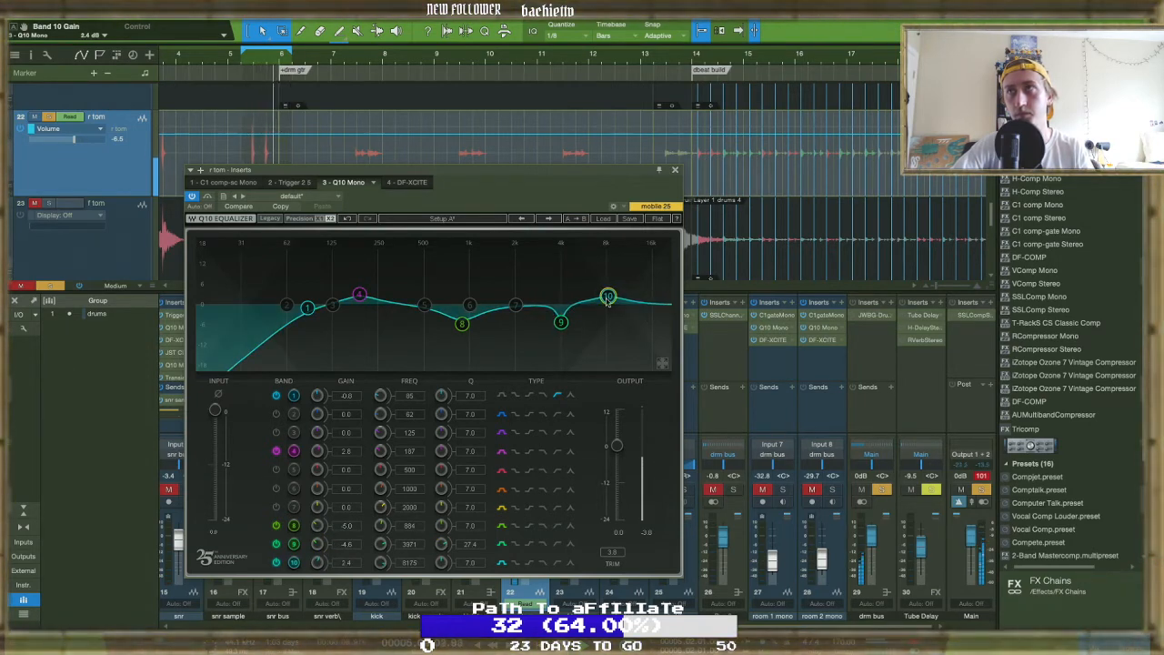
pyautogui.click(193, 198)
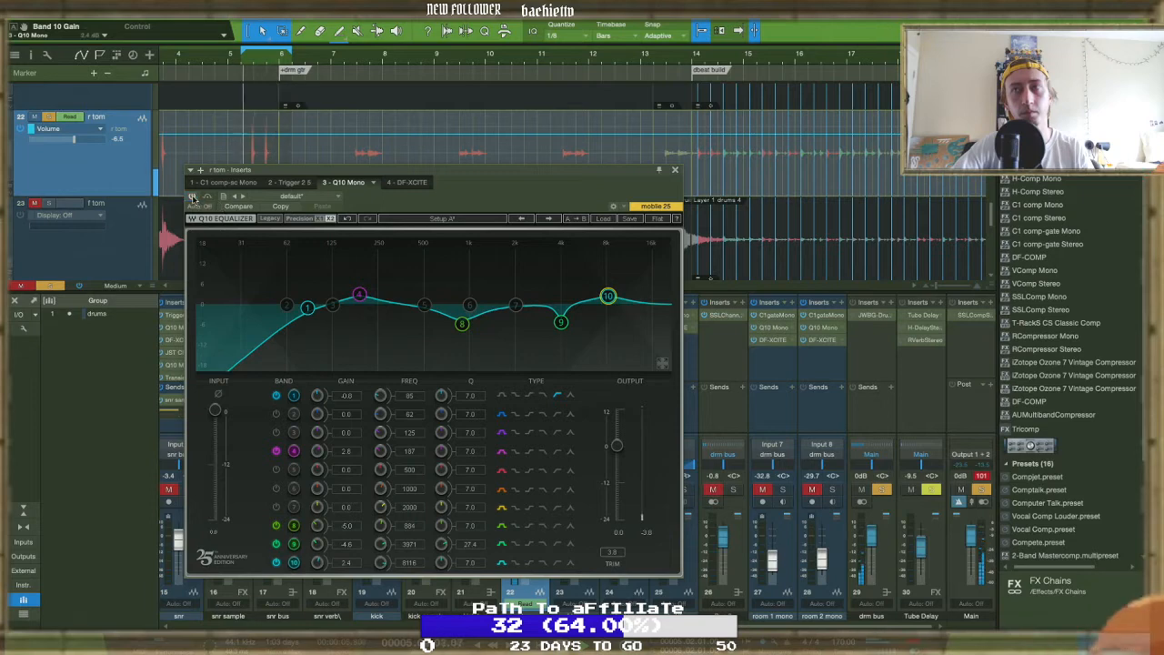
# Adjust the high mid and treble bands of r tom's DF-XCITE, setting the treble drive to 7.3%
pyautogui.click(406, 181)
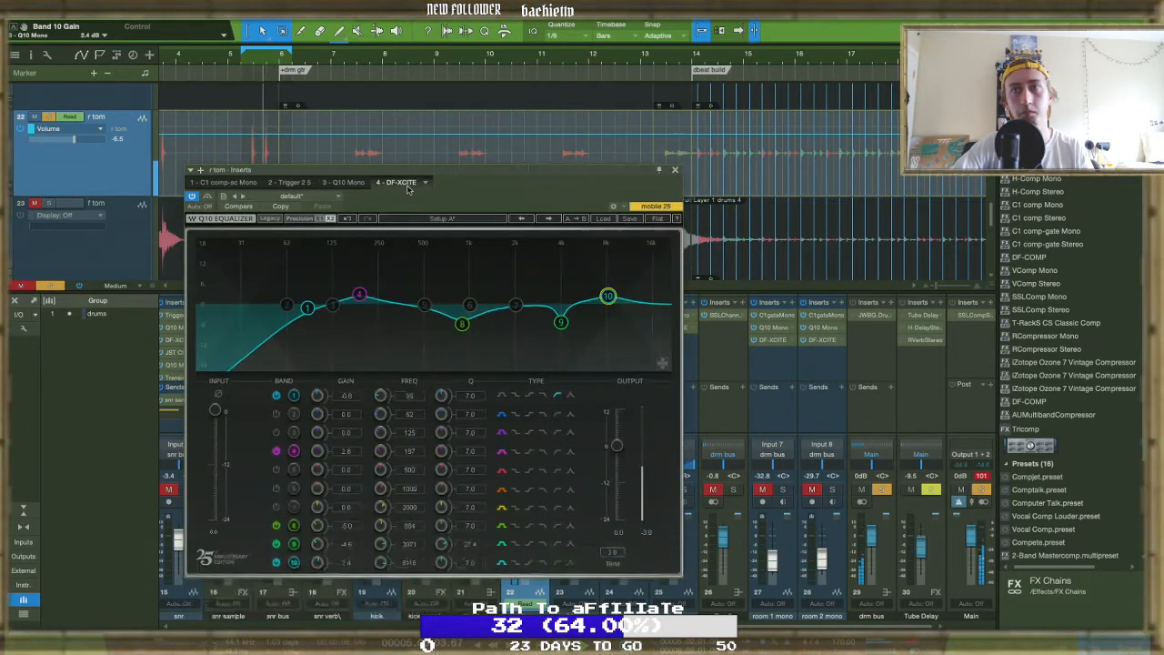
pyautogui.moveTo(440, 502); pyautogui.dragTo(432, 464)
pyautogui.moveTo(374, 496); pyautogui.dragTo(372, 473)
pyautogui.moveTo(444, 541); pyautogui.dragTo(445, 549)
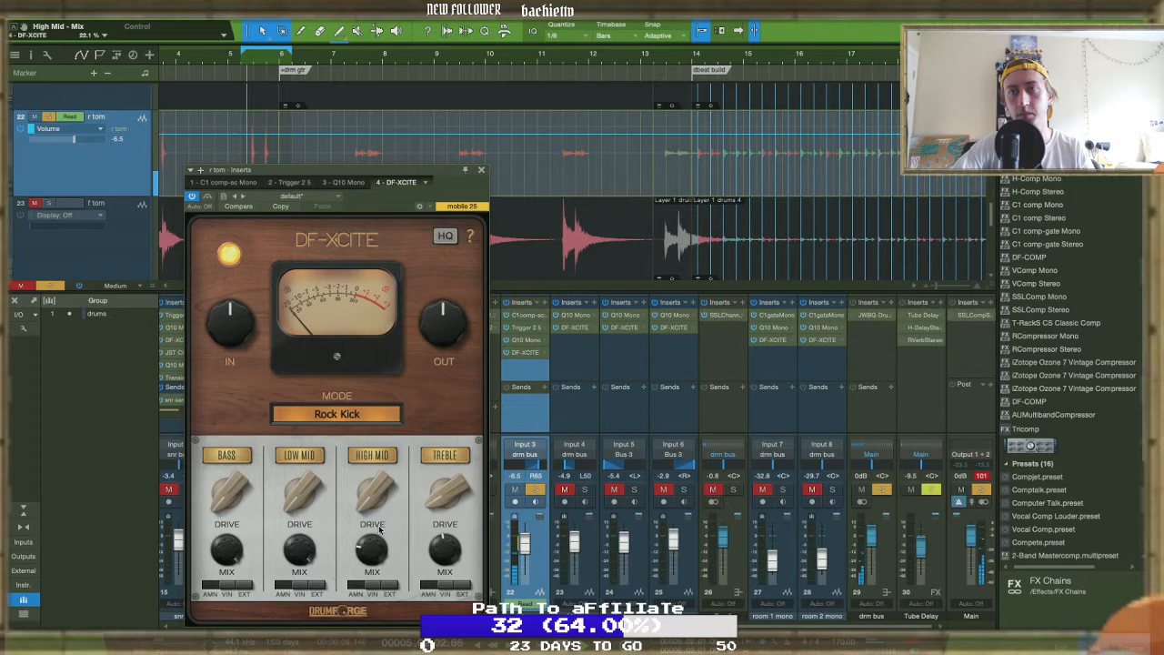
pyautogui.moveTo(445, 552); pyautogui.dragTo(446, 564)
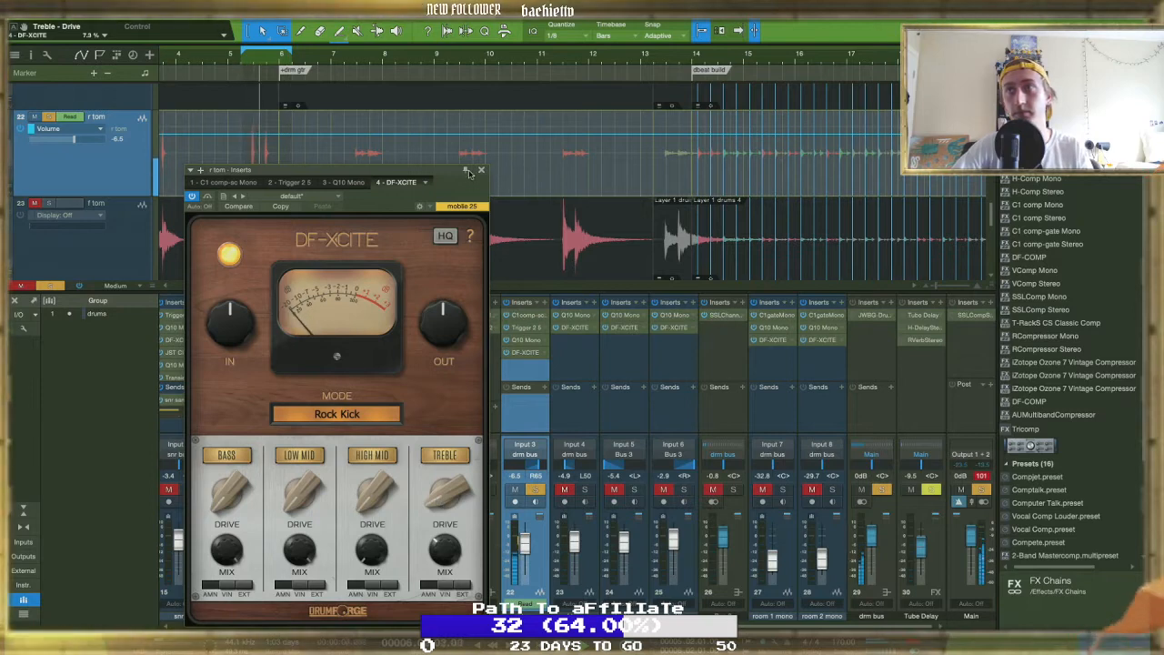
# Close the DF-XCITE window, unsolo r tom and unmute the snr verb channel
pyautogui.click(481, 170)
pyautogui.click(535, 489)
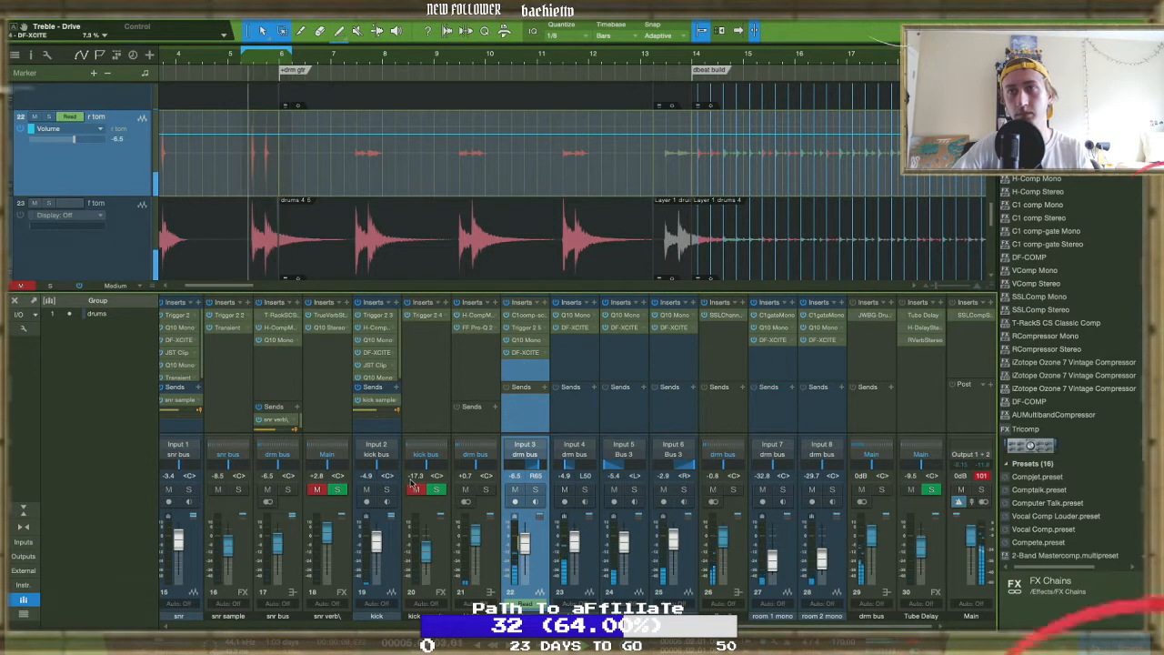
pyautogui.click(316, 489)
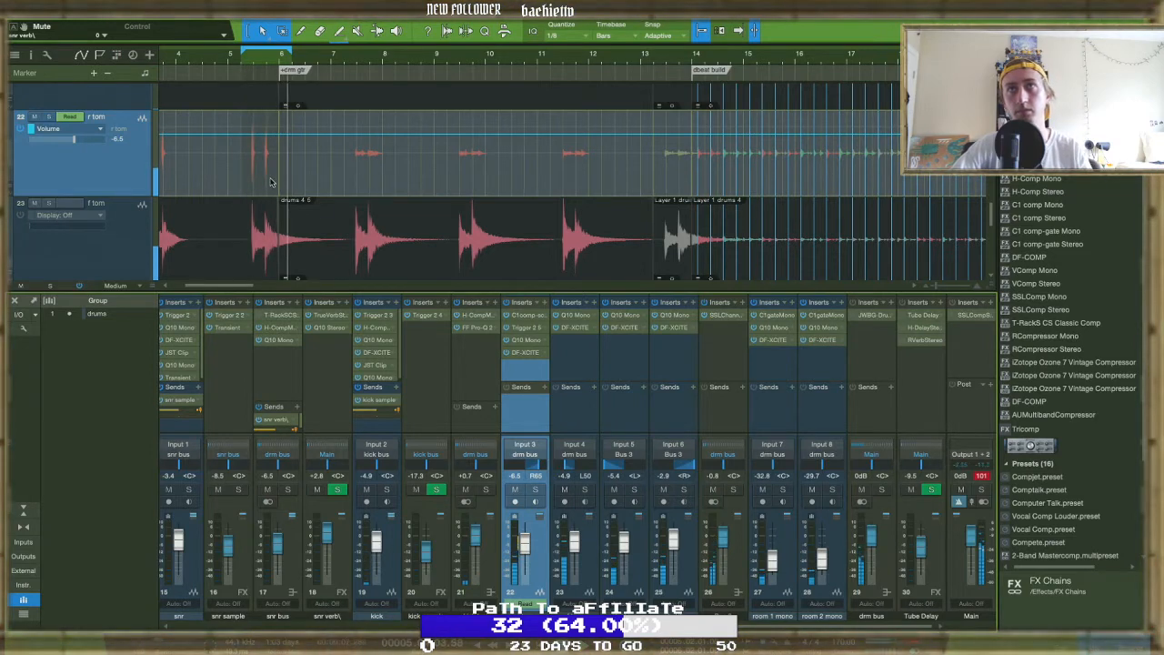
# Try a volume automation dip on r tom from bar 6 to just past 6.2, and undo it
pyautogui.scroll(5, 270, 182)
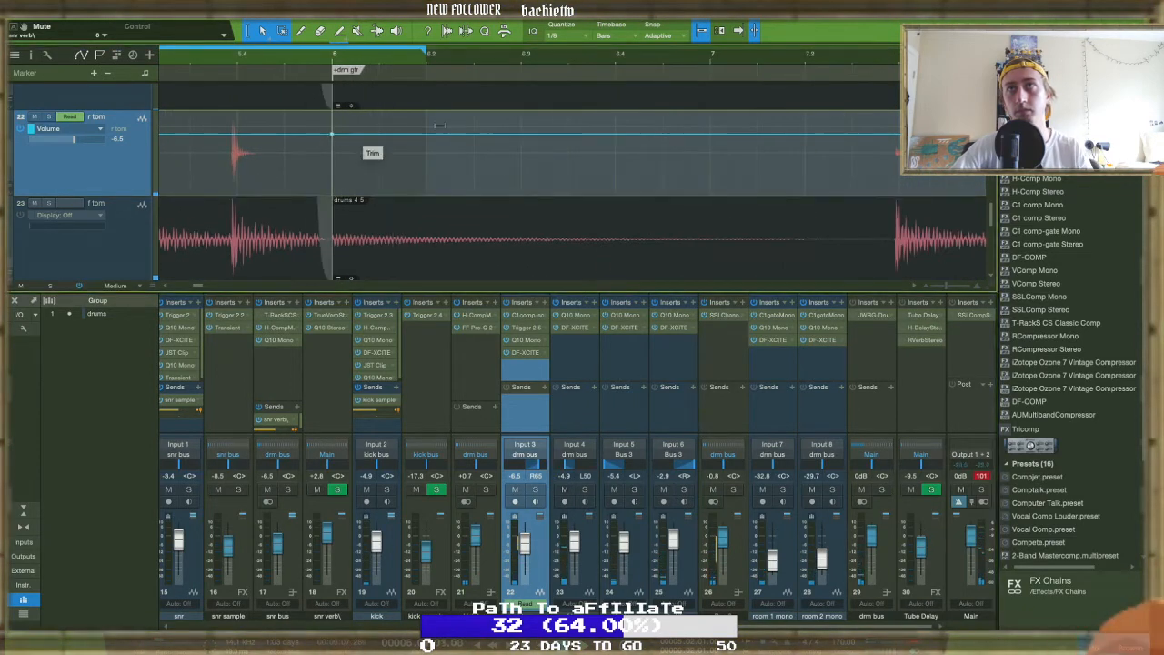
pyautogui.click(441, 132)
pyautogui.moveTo(386, 129); pyautogui.dragTo(377, 202)
pyautogui.scroll(-5, 378, 198)
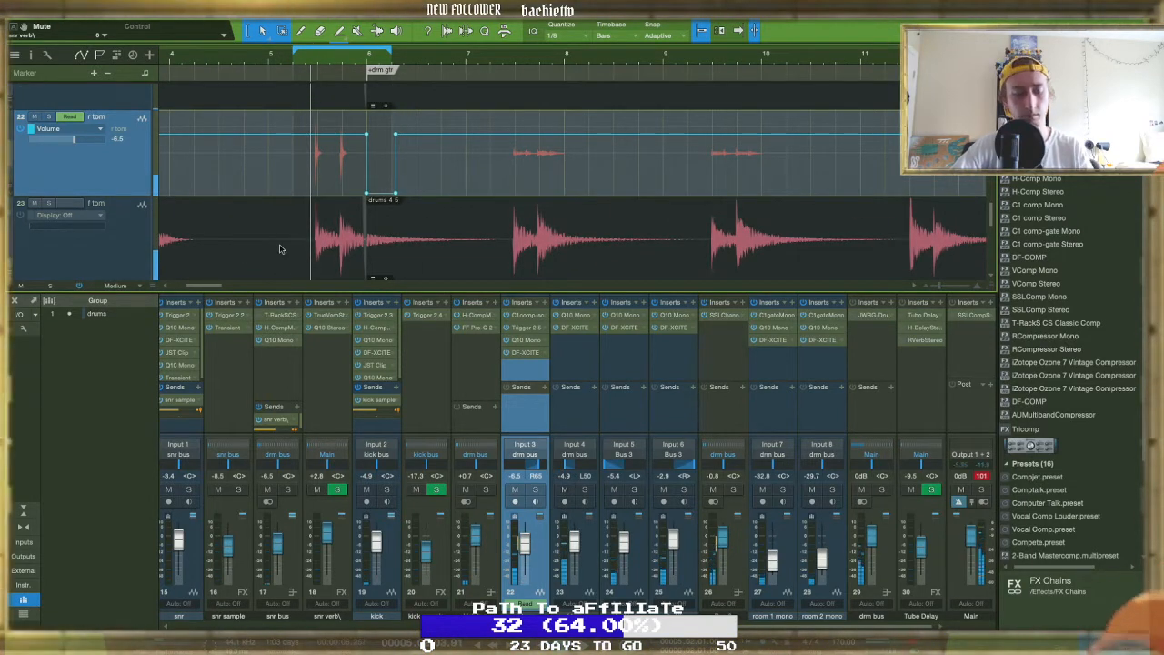
pyautogui.press('super+z')
pyautogui.press('super+z')
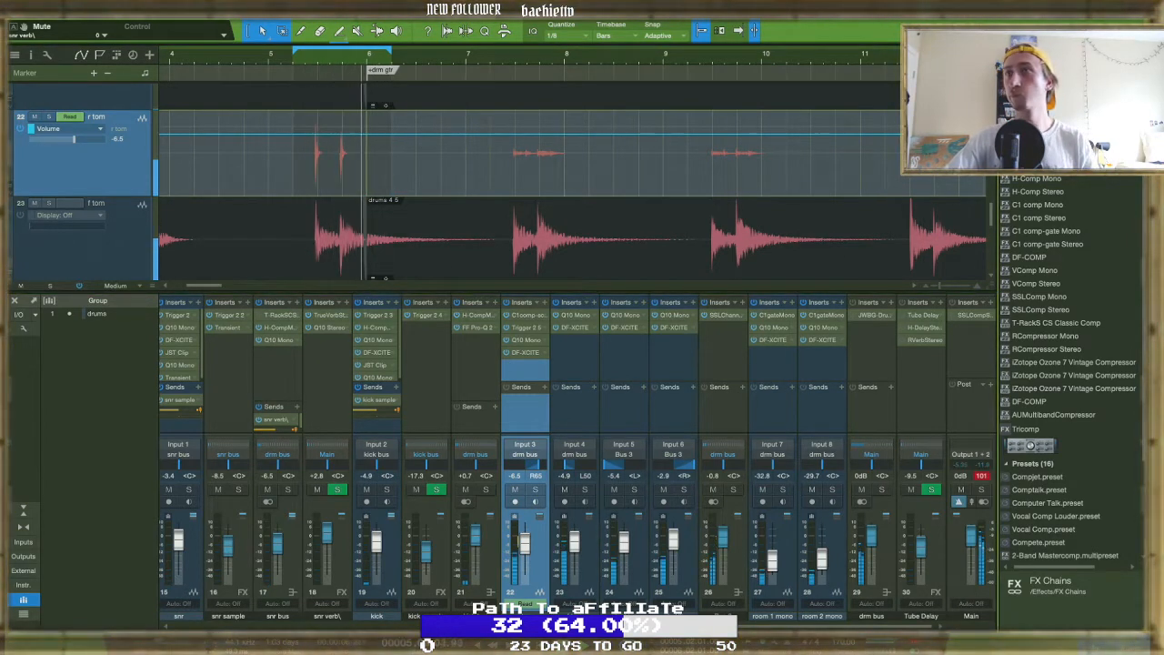
# Add an L1 limiter to r tom with threshold -11.3 dB and output ceiling -3.5 dB, and close its window
pyautogui.write('l1')
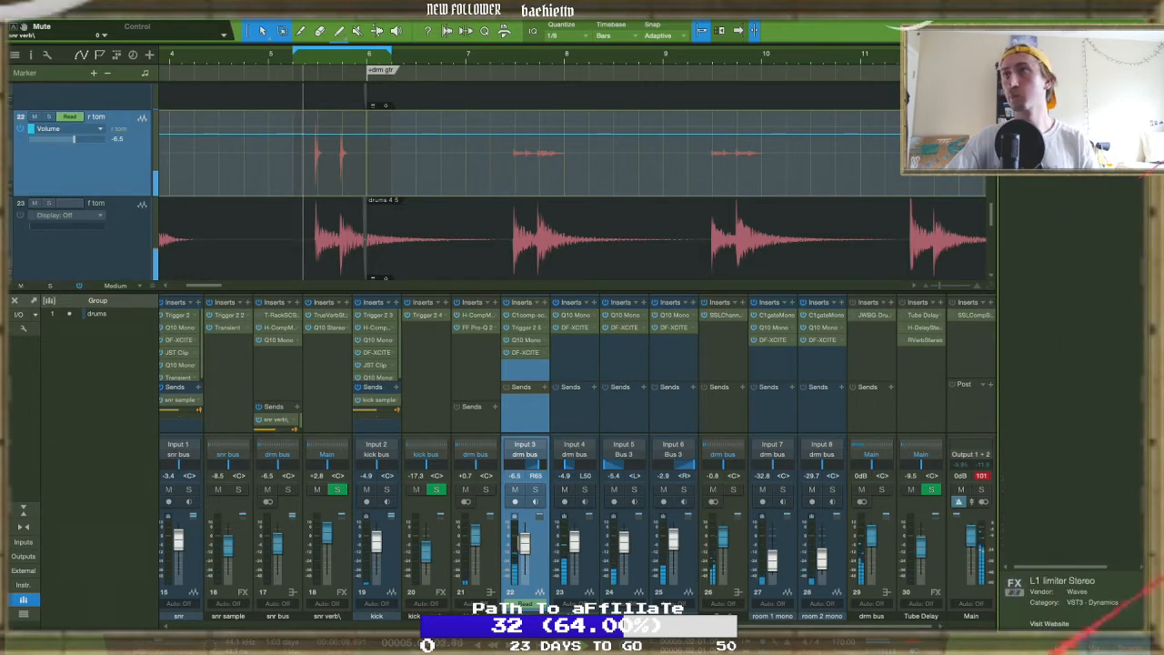
pyautogui.moveTo(1060, 580); pyautogui.dragTo(507, 372)
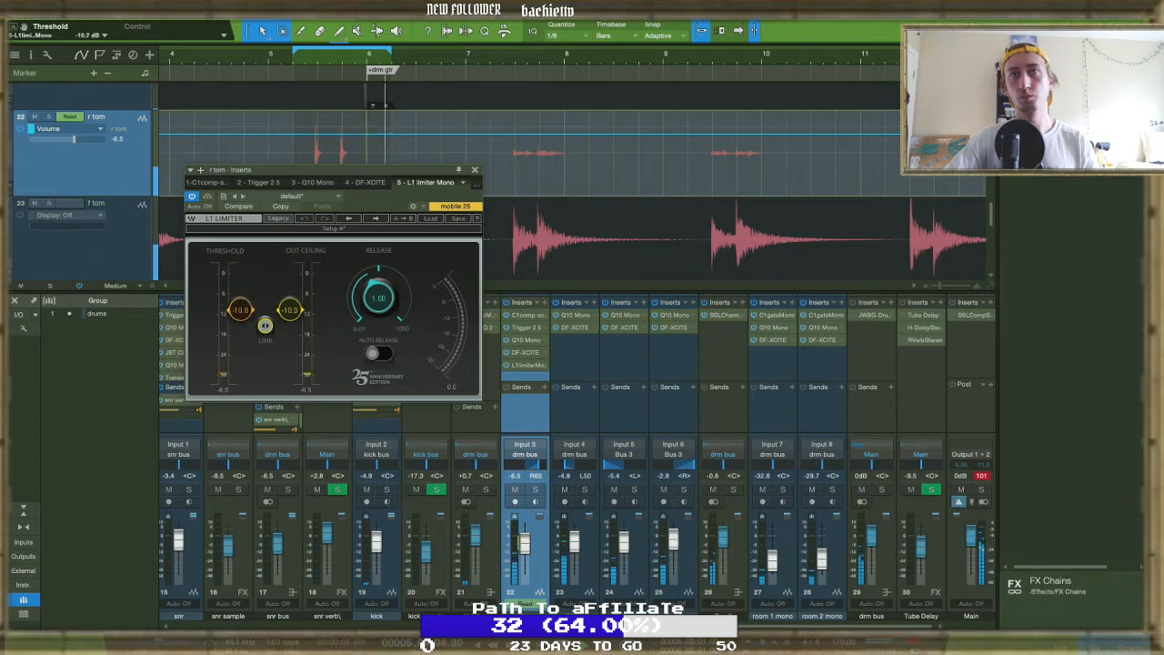
pyautogui.moveTo(289, 310); pyautogui.dragTo(290, 285)
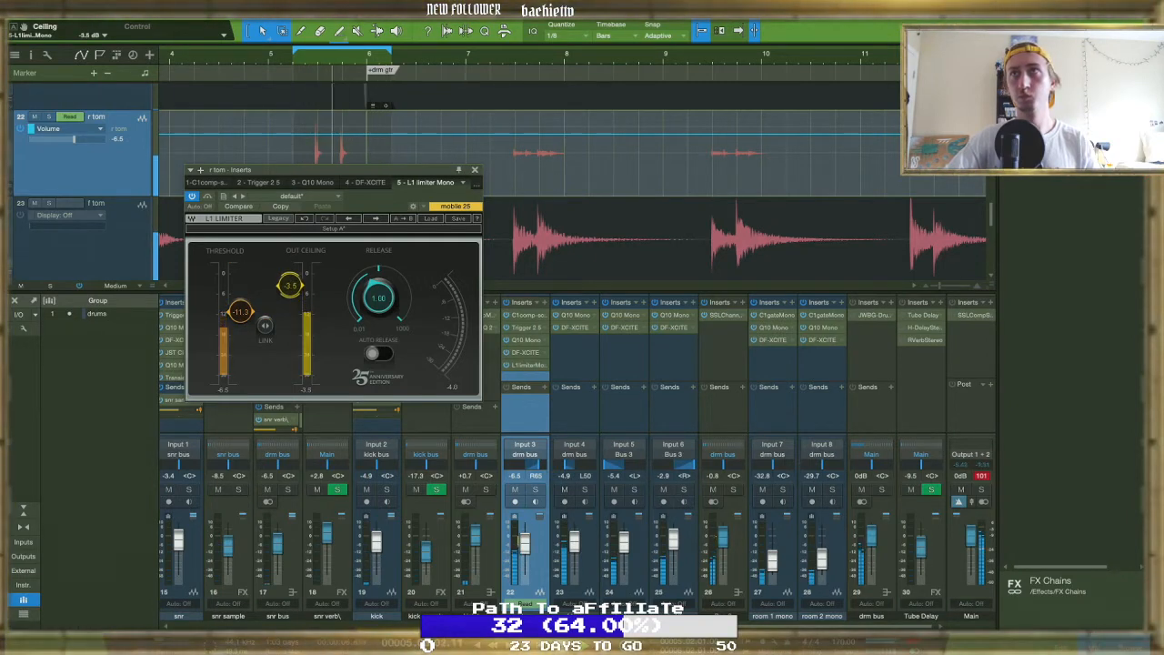
pyautogui.click(474, 170)
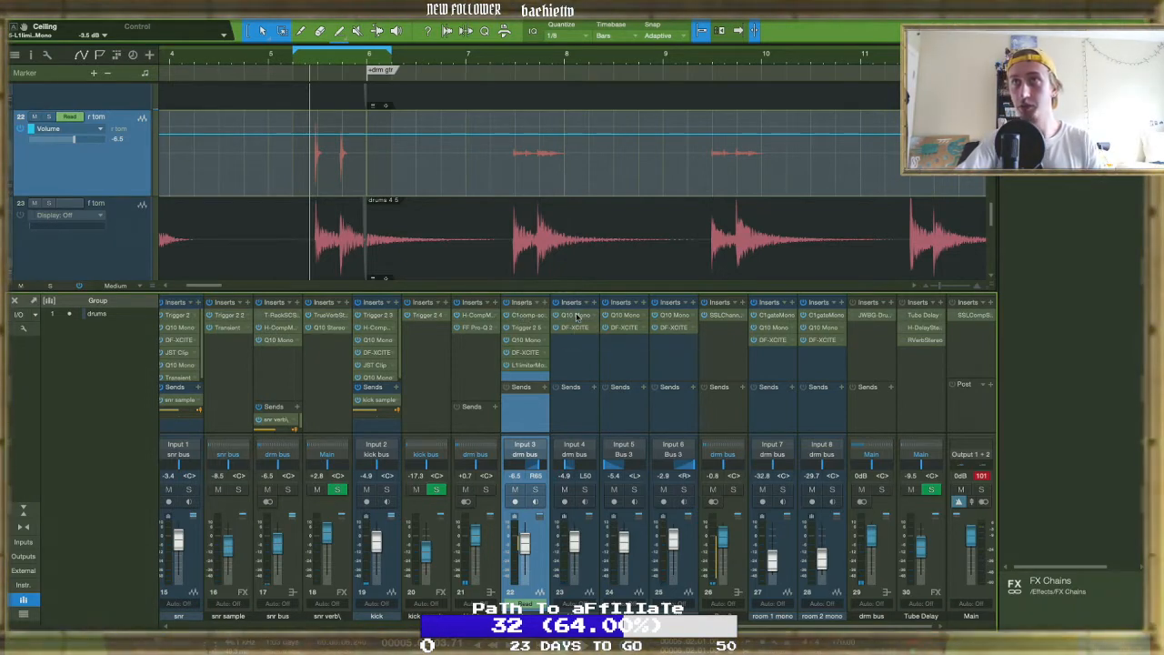
# Copy r tom's C1 comp-sc Mono and Trigger 2 inserts to f tom in place of its Q10 Mono and DF-XCITE
pyautogui.click(523, 315)
pyautogui.click(461, 170)
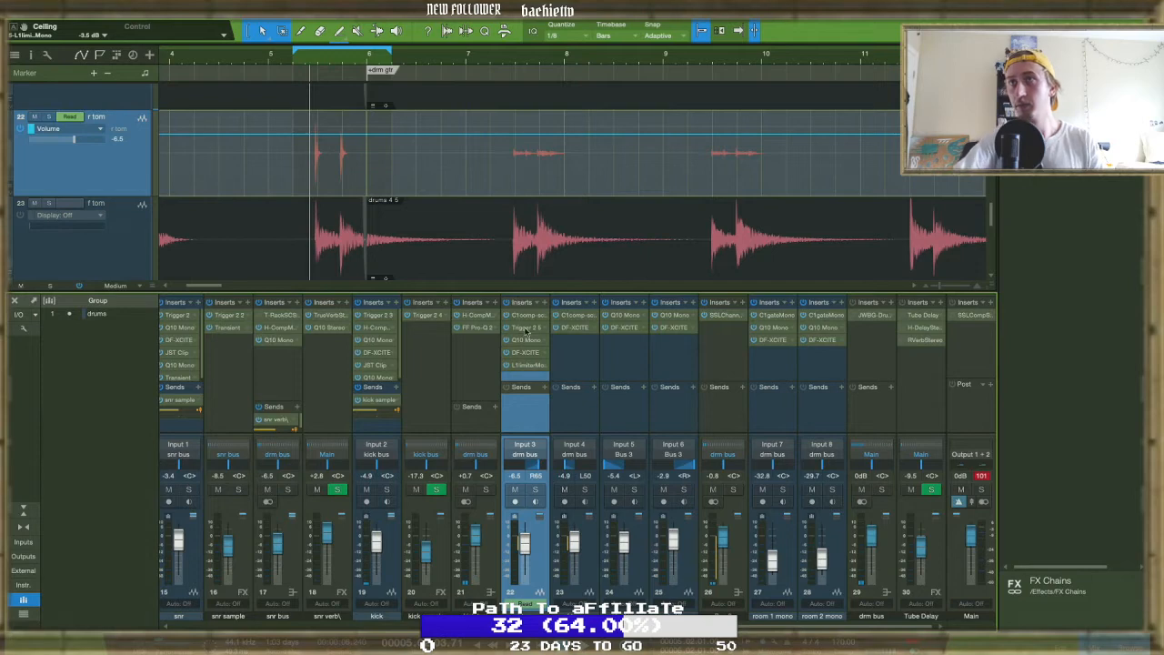
pyautogui.doubleClick(525, 327)
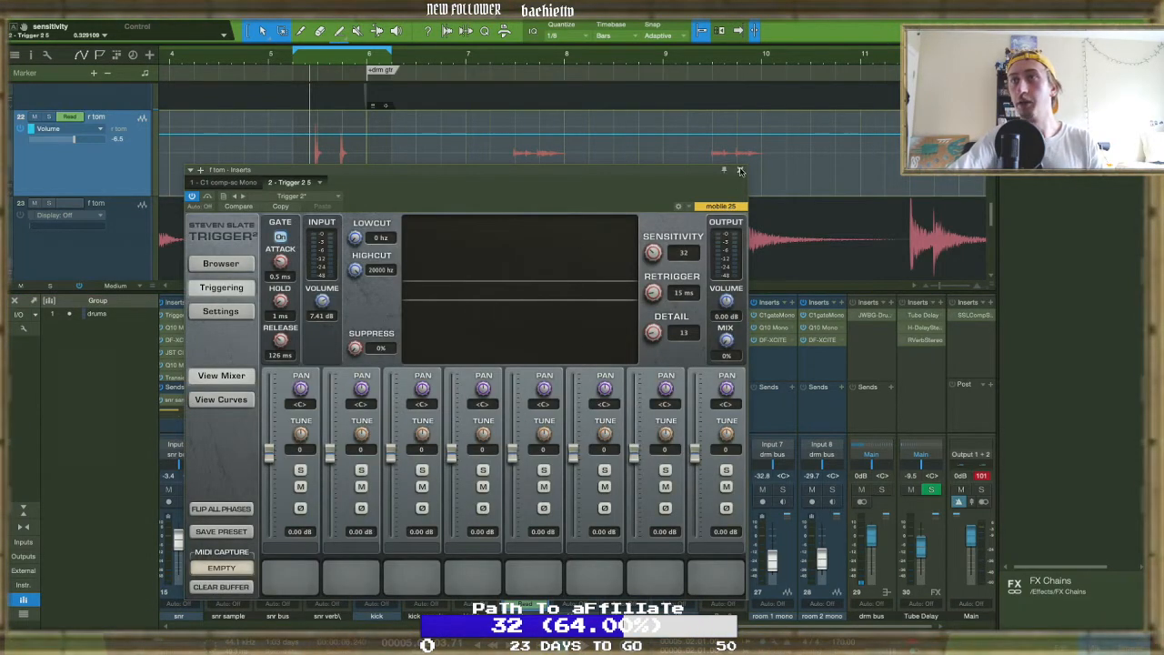
pyautogui.click(741, 171)
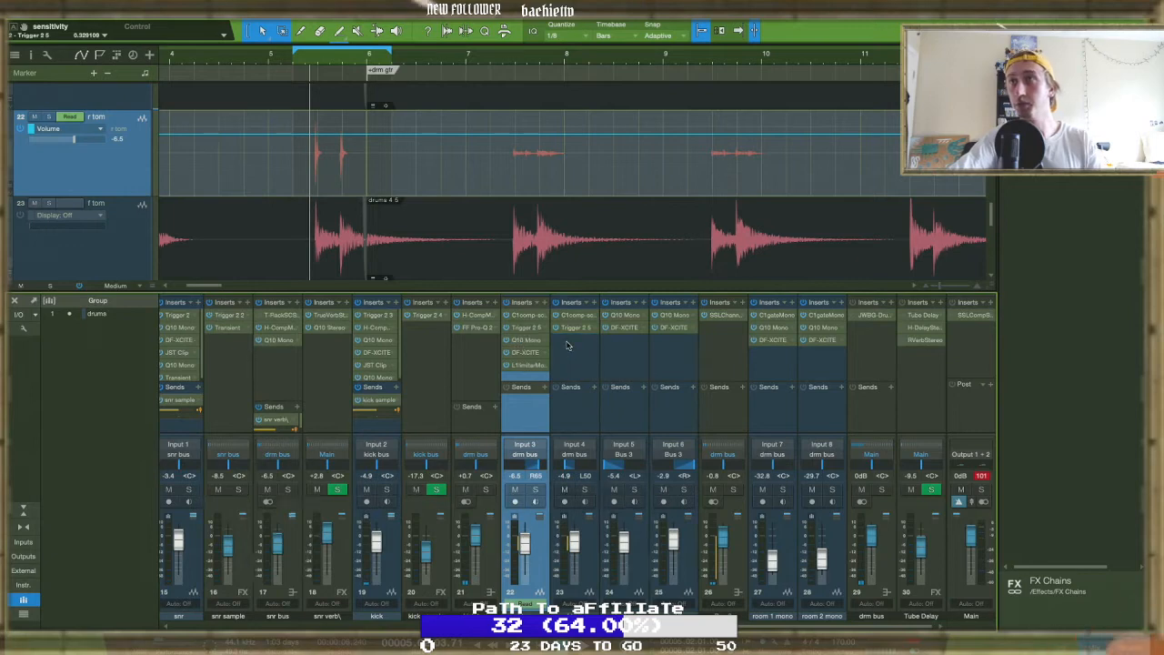
# Copy r tom's Q10 Mono to f tom and reset the copied equalizer to a flat curve
pyautogui.doubleClick(526, 339)
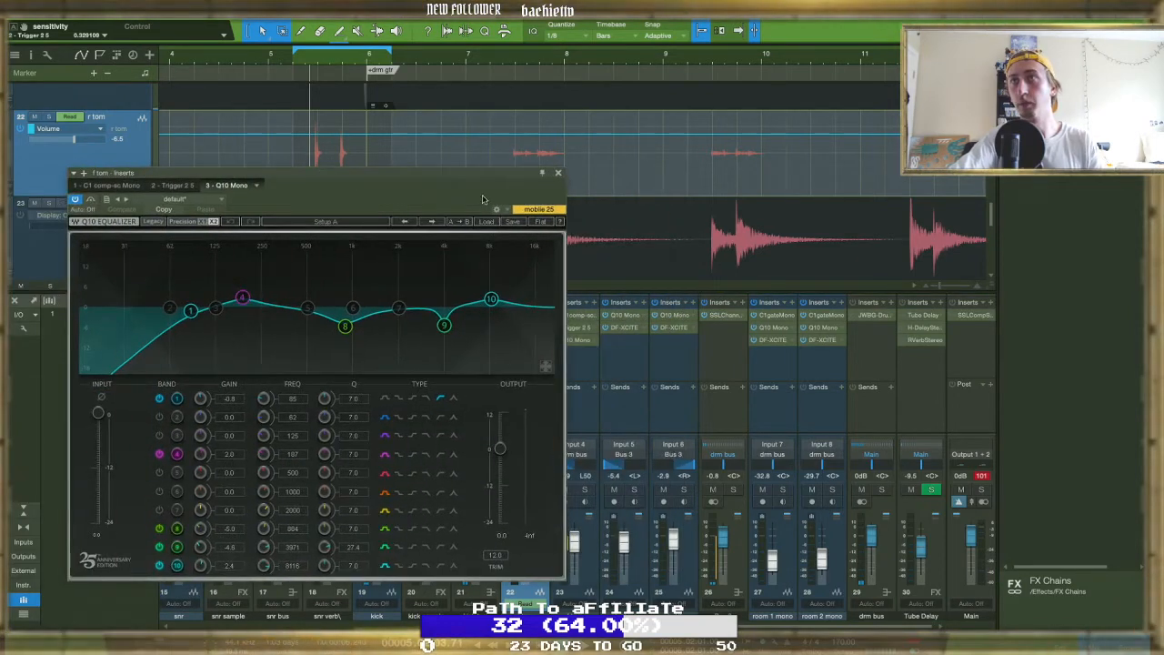
pyautogui.click(540, 222)
pyautogui.moveTo(520, 187); pyautogui.dragTo(273, 208)
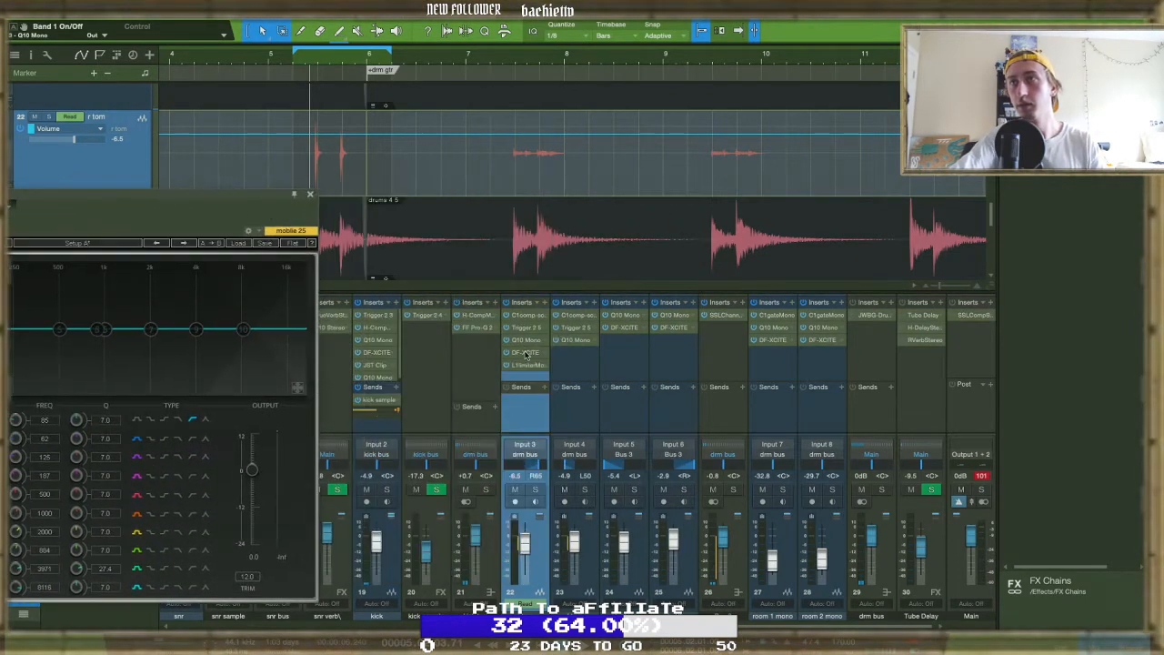
# Copy r tom's DF-XCITE and L1 limiter to f tom, and set the copied limiter's threshold and output ceiling to 0.0 dB
pyautogui.doubleClick(573, 353)
pyautogui.moveTo(108, 195); pyautogui.dragTo(315, 195)
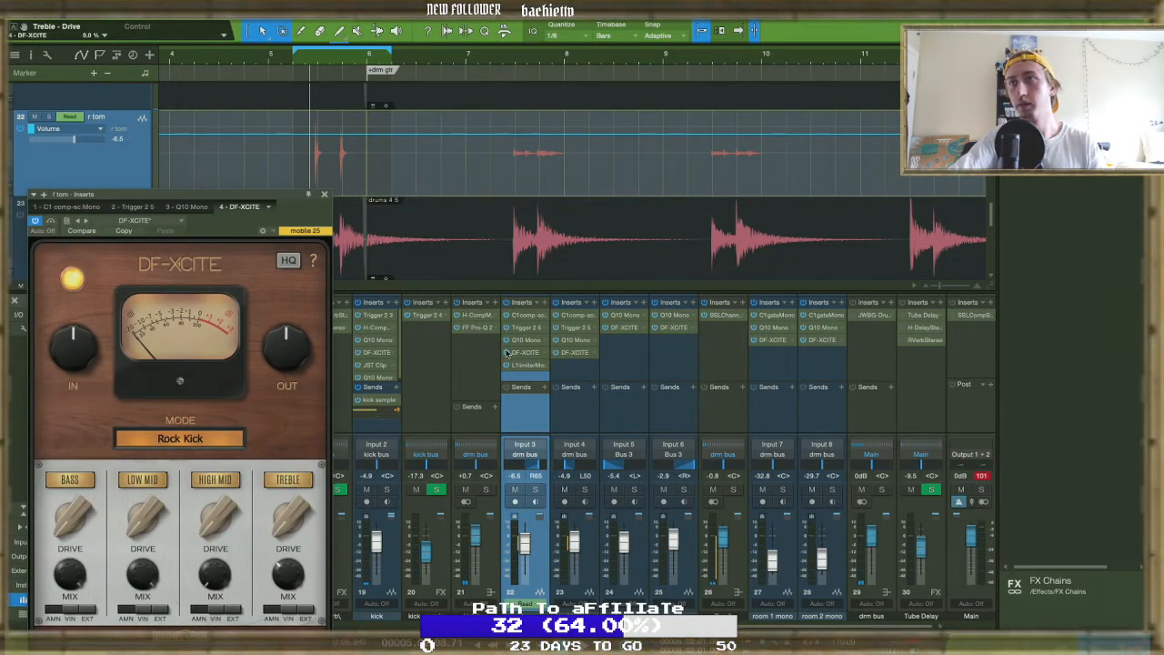
pyautogui.moveTo(534, 365); pyautogui.dragTo(565, 373)
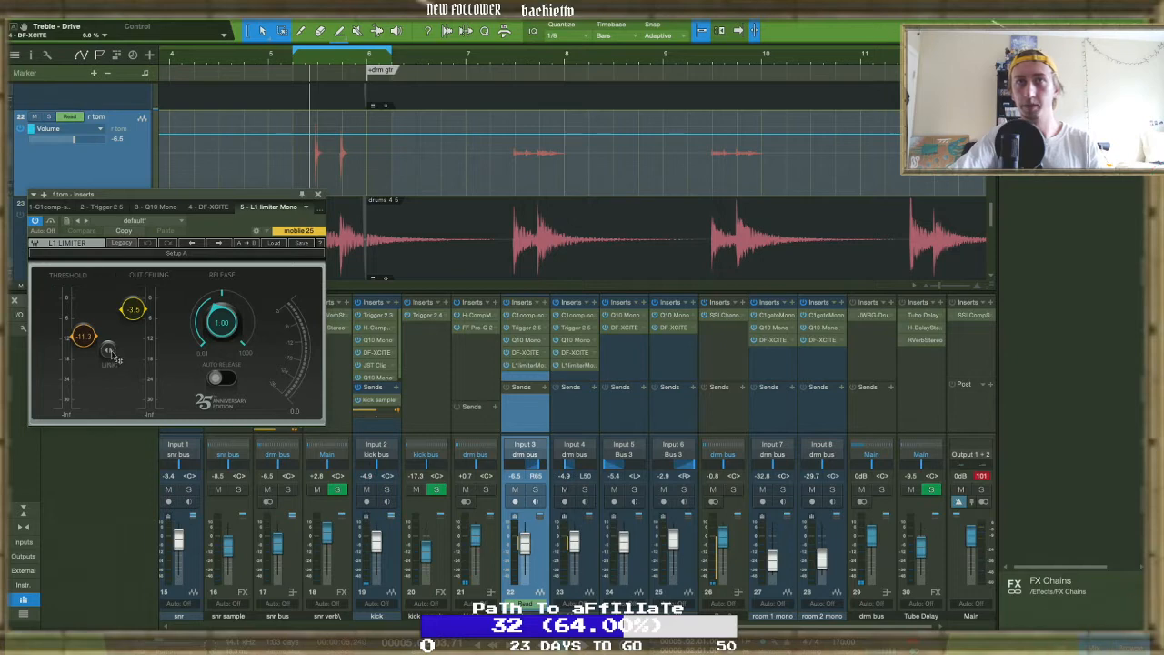
pyautogui.moveTo(109, 351); pyautogui.dragTo(84, 297)
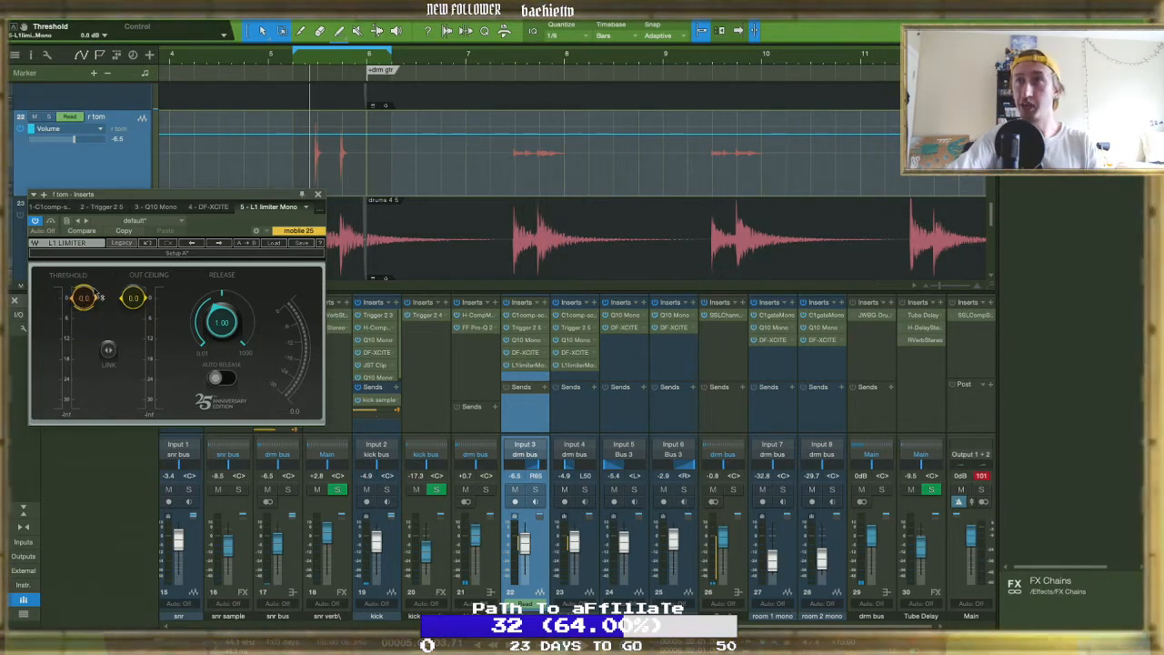
pyautogui.click(317, 196)
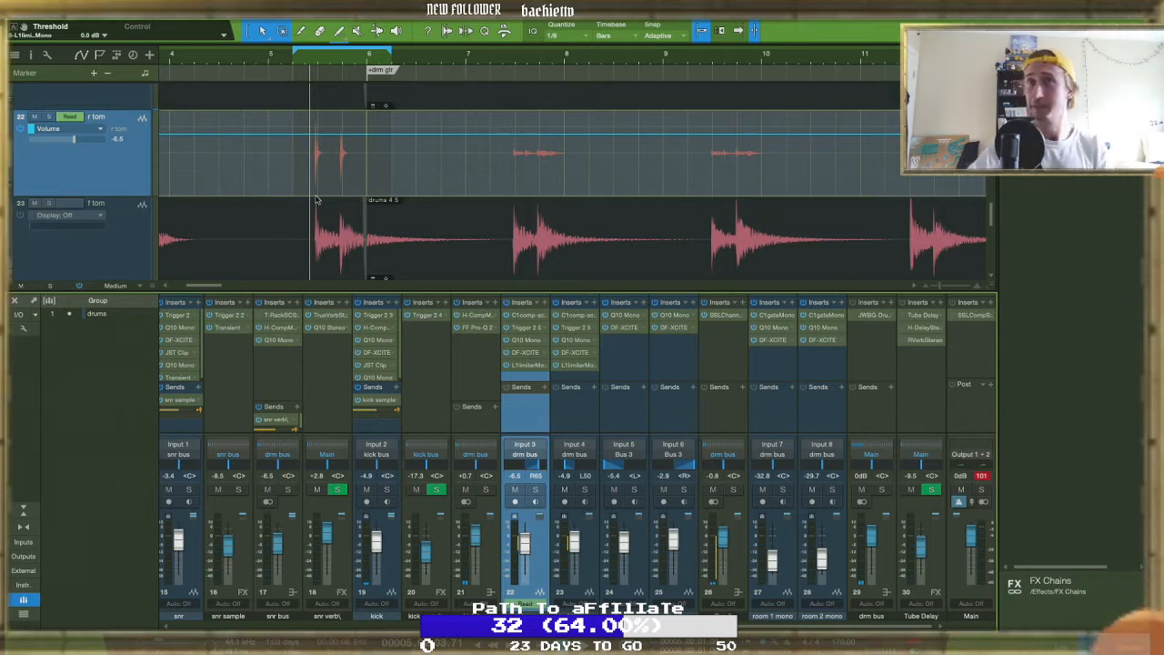
# Play the heavy riff section from about bar 53 and solo f tom
pyautogui.scroll(-2, 383, 225)
pyautogui.scroll(-6, 383, 225)
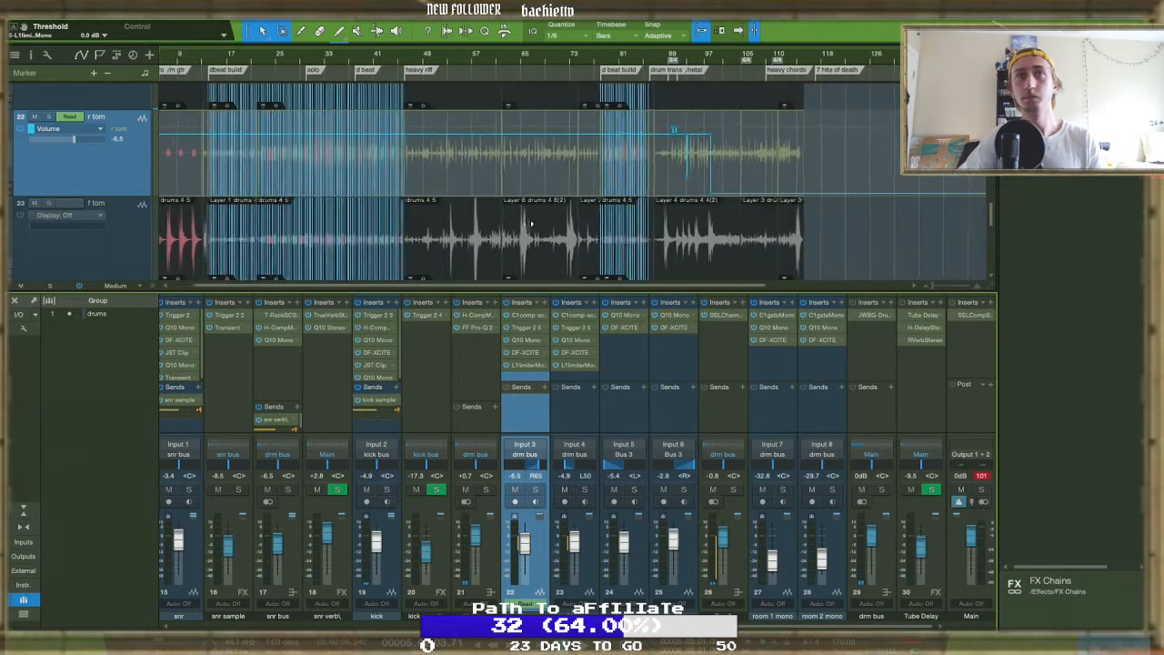
pyautogui.scroll(4, 532, 224)
pyautogui.scroll(-2, 436, 205)
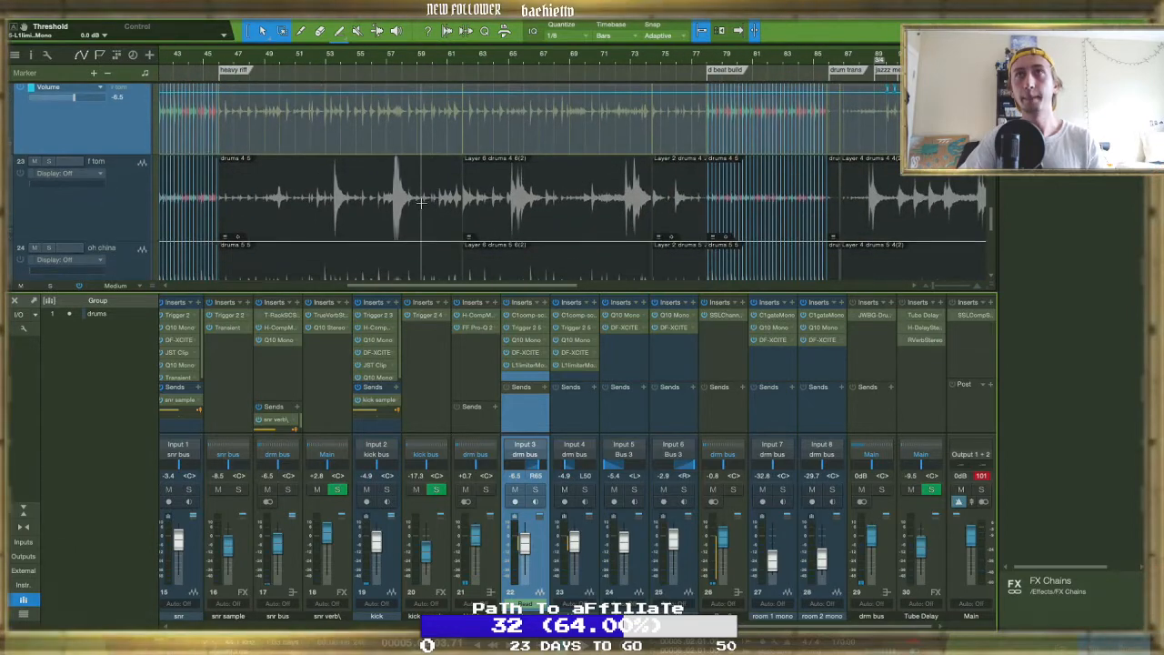
pyautogui.click(327, 62)
pyautogui.press('space')
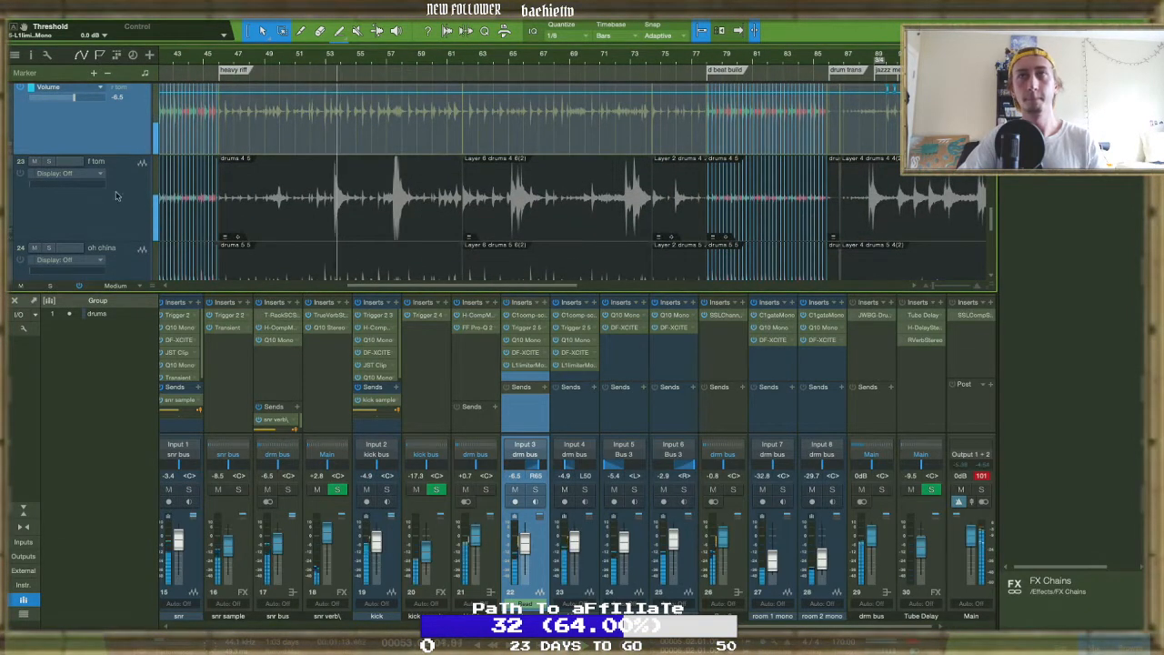
pyautogui.click(49, 161)
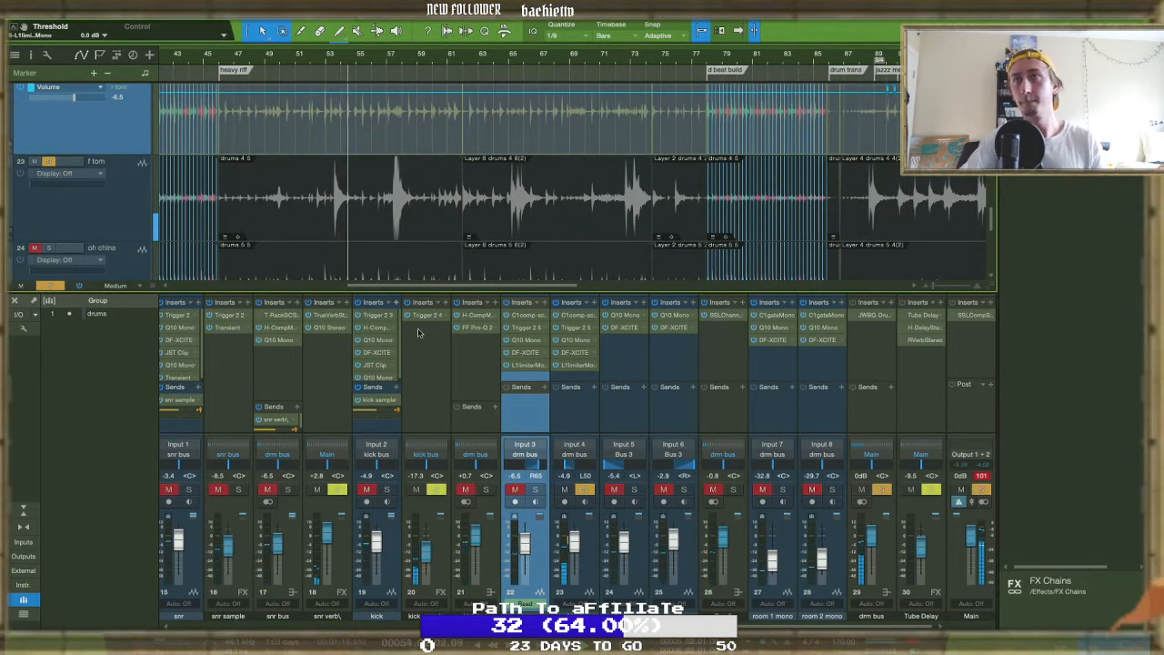
# Loop and play the f tom fill from about bar 57.2 to 58.2 and open r tom's Trigger 2 insert
pyautogui.doubleClick(528, 316)
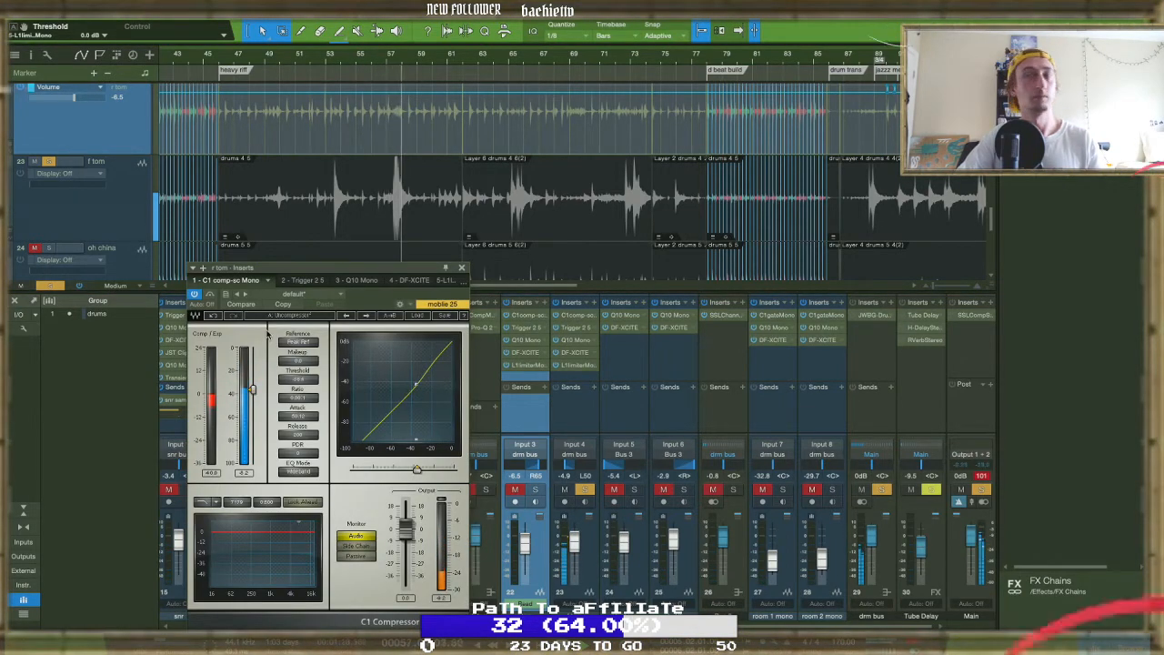
pyautogui.scroll(5, 393, 227)
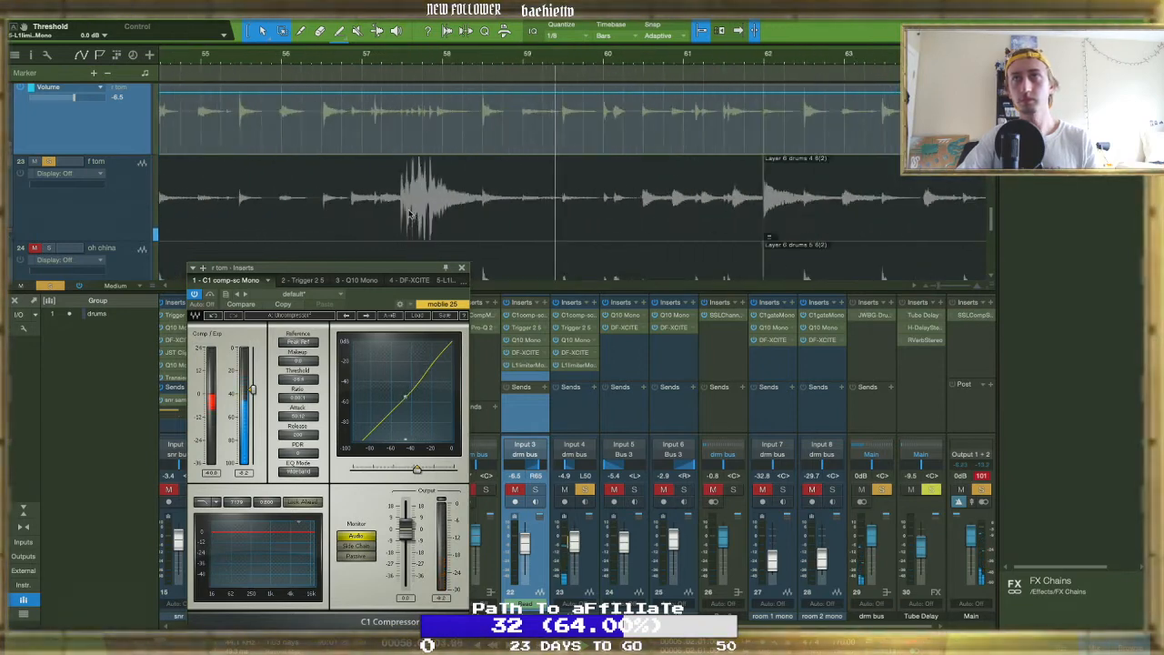
pyautogui.scroll(5, 407, 216)
pyautogui.click(369, 60)
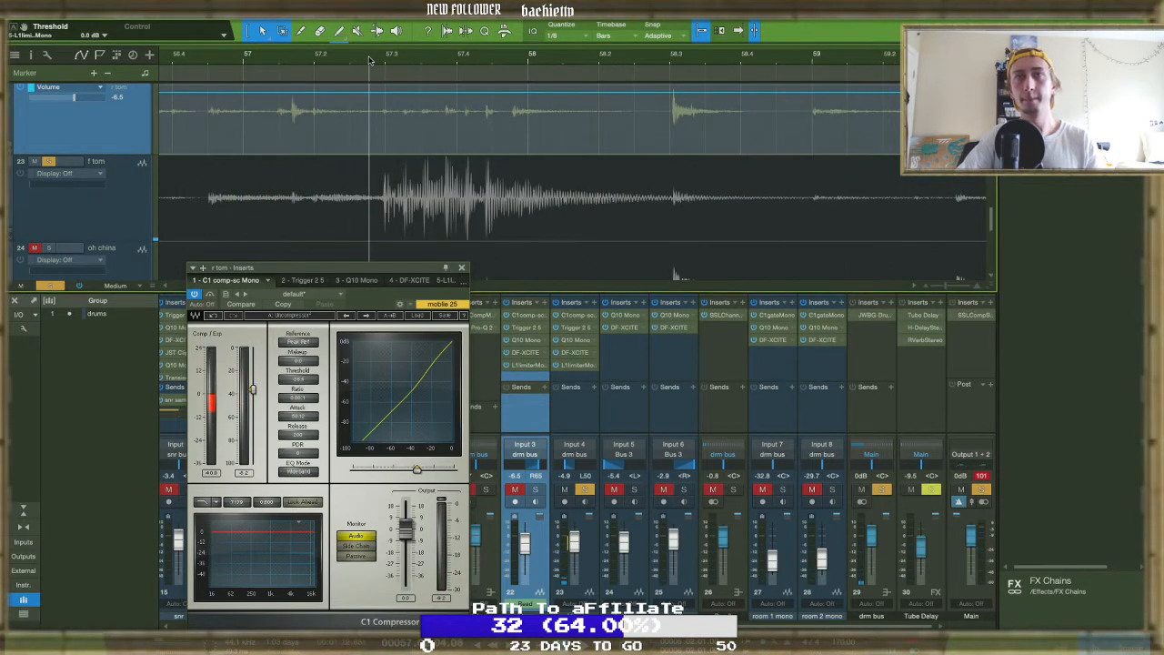
pyautogui.click(195, 294)
pyautogui.click(352, 66)
pyautogui.click(305, 279)
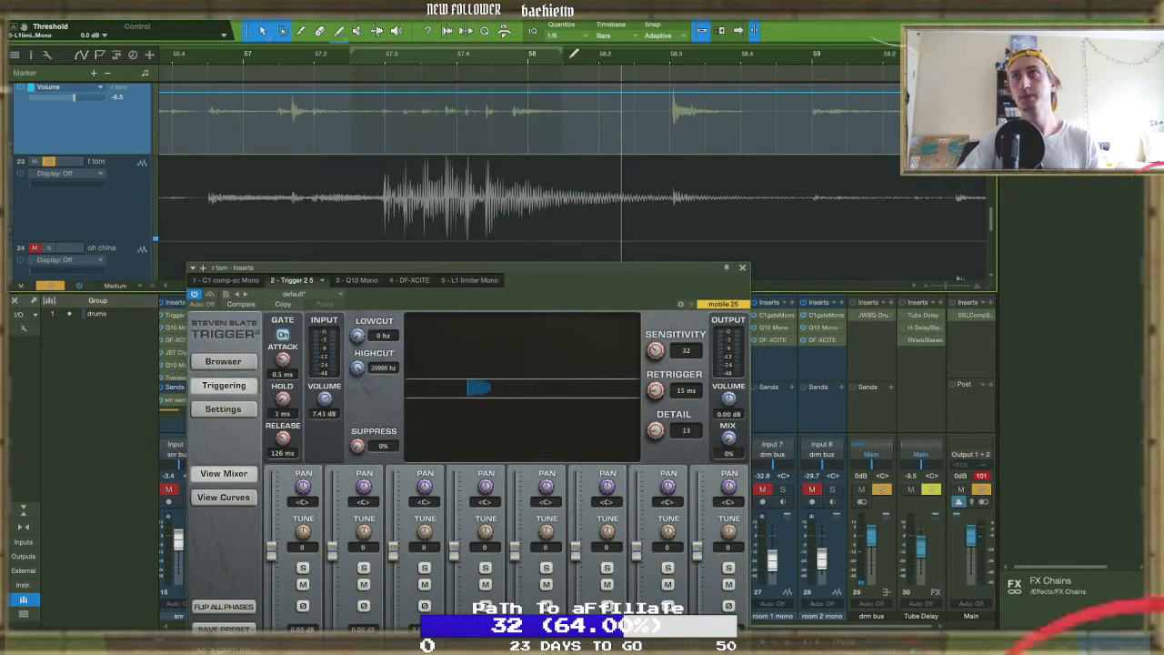
pyautogui.press('space')
pyautogui.press('space')
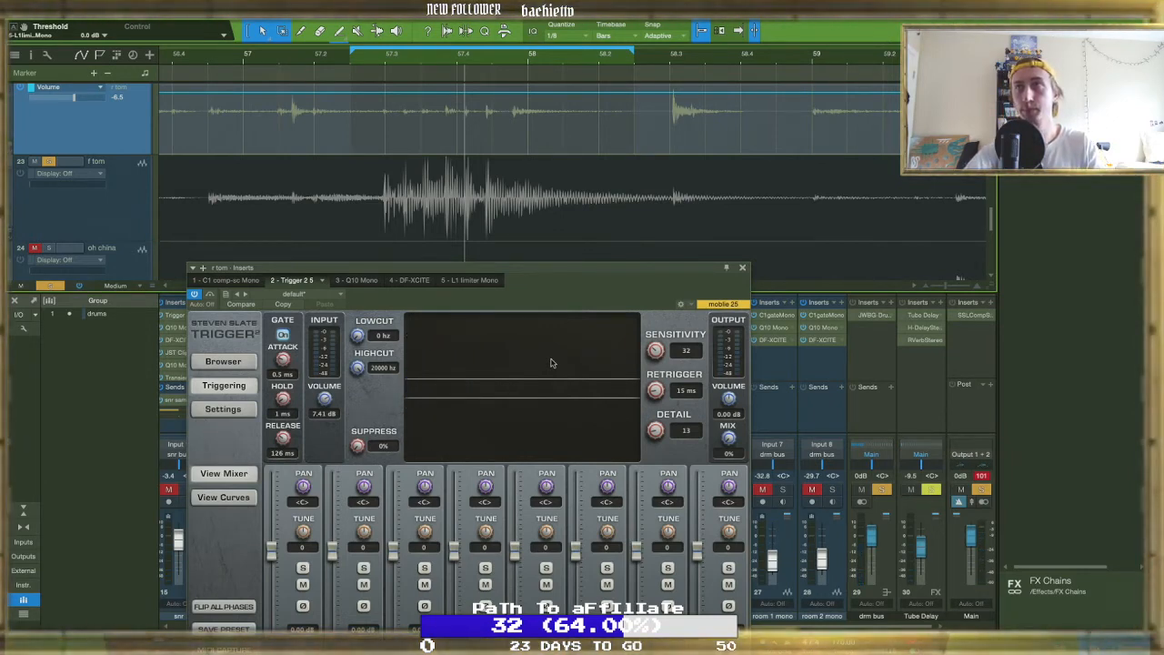
# Set the gate in r tom's Trigger 2 to 0.1 ms attack, 20 ms hold and 12 ms release
pyautogui.moveTo(572, 268); pyautogui.dragTo(557, 186)
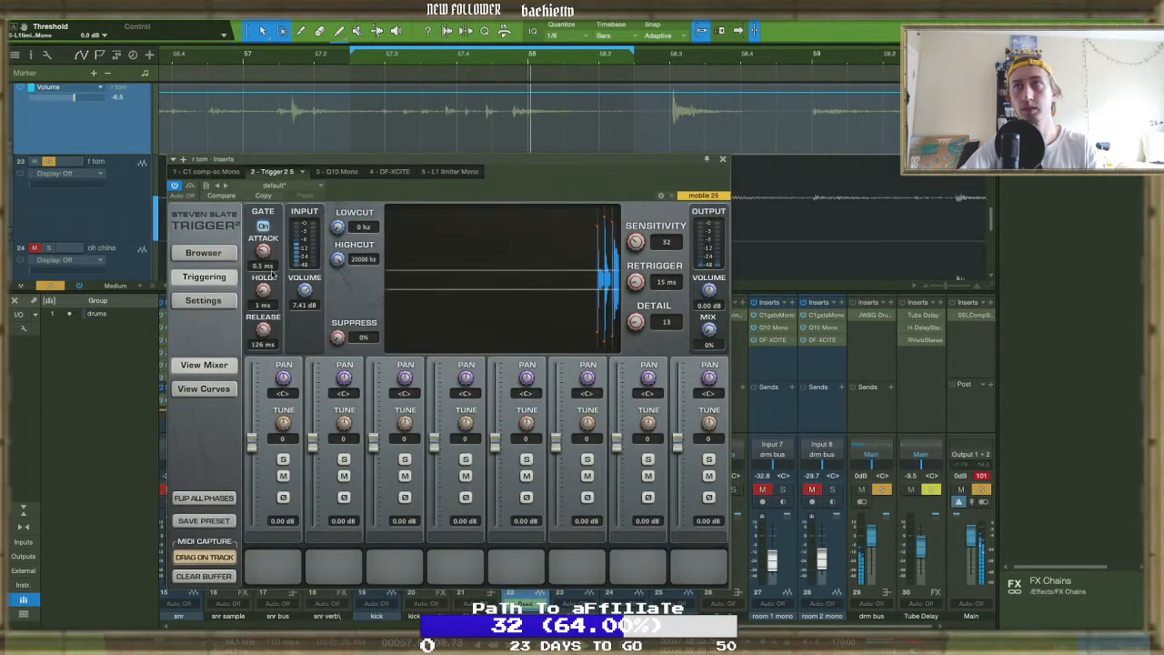
pyautogui.moveTo(262, 254); pyautogui.dragTo(261, 251)
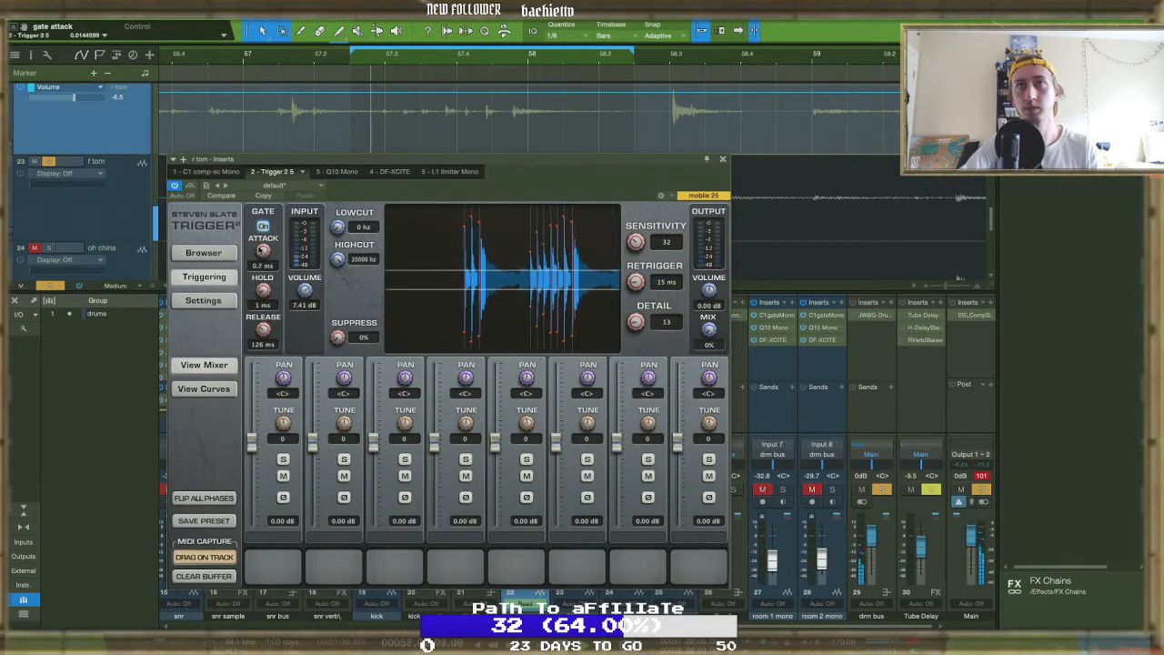
pyautogui.moveTo(262, 291); pyautogui.dragTo(262, 283)
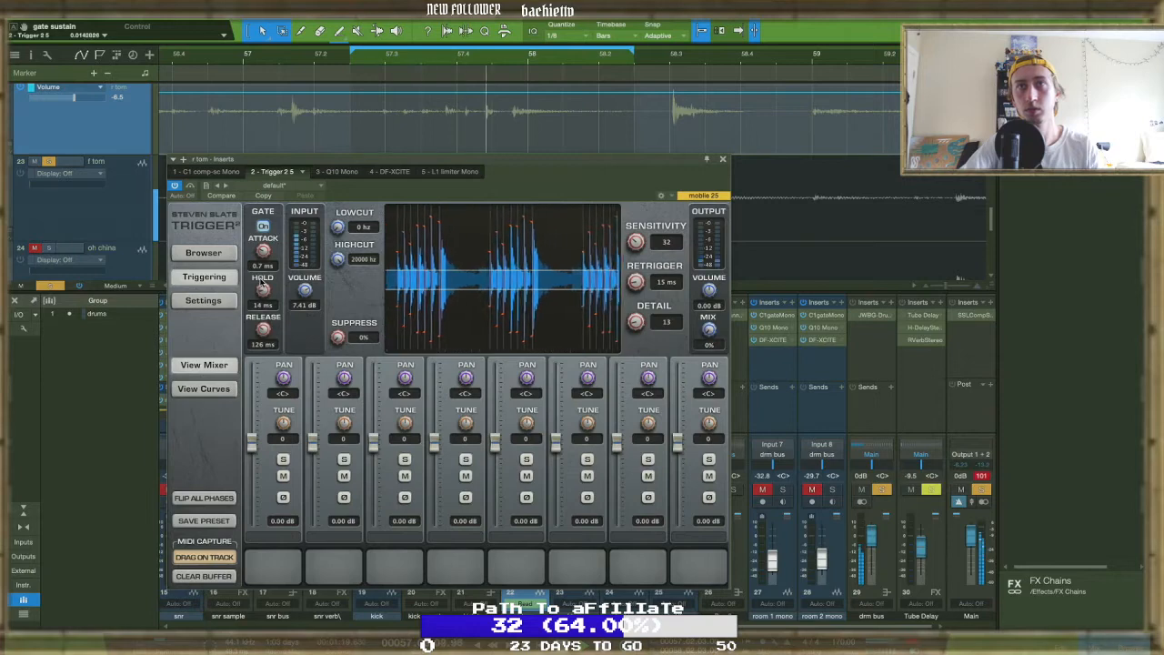
pyautogui.moveTo(261, 331); pyautogui.dragTo(261, 337)
pyautogui.moveTo(262, 290); pyautogui.dragTo(262, 341)
pyautogui.moveTo(262, 251); pyautogui.dragTo(263, 256)
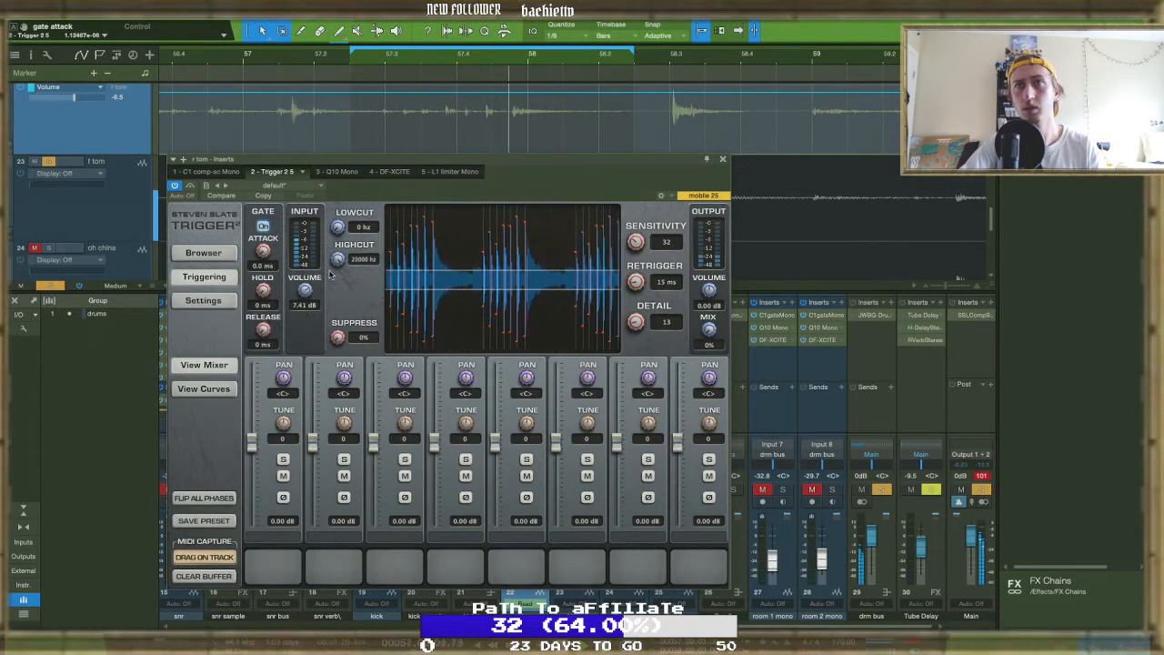
pyautogui.moveTo(468, 191); pyautogui.dragTo(478, 298)
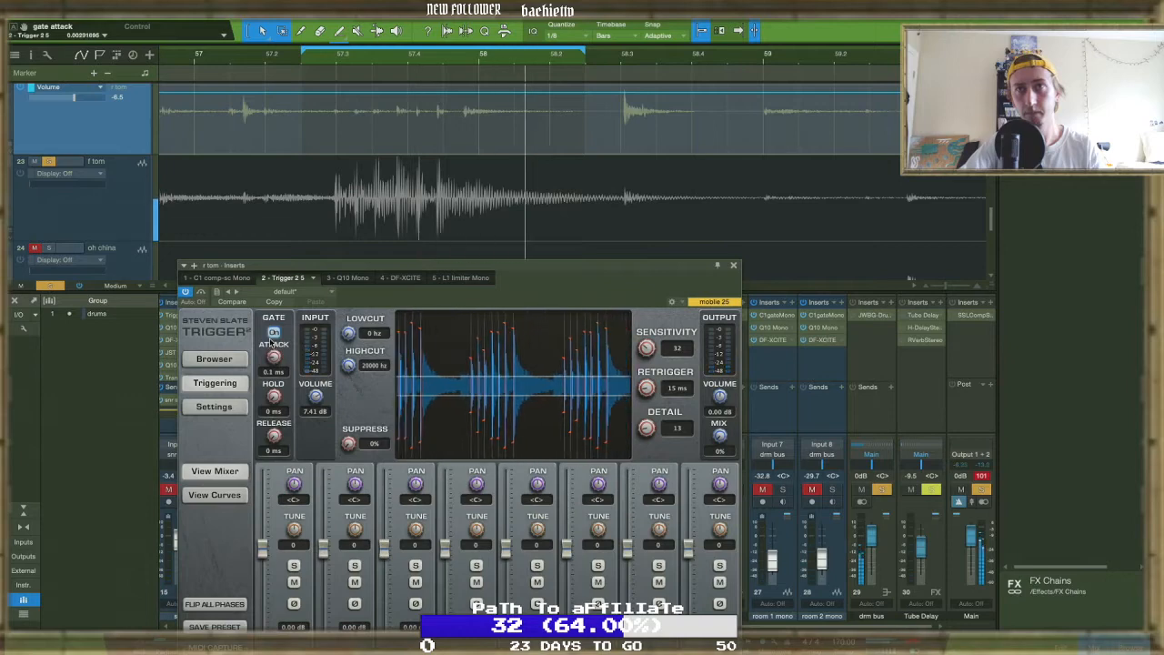
pyautogui.moveTo(274, 396); pyautogui.dragTo(275, 382)
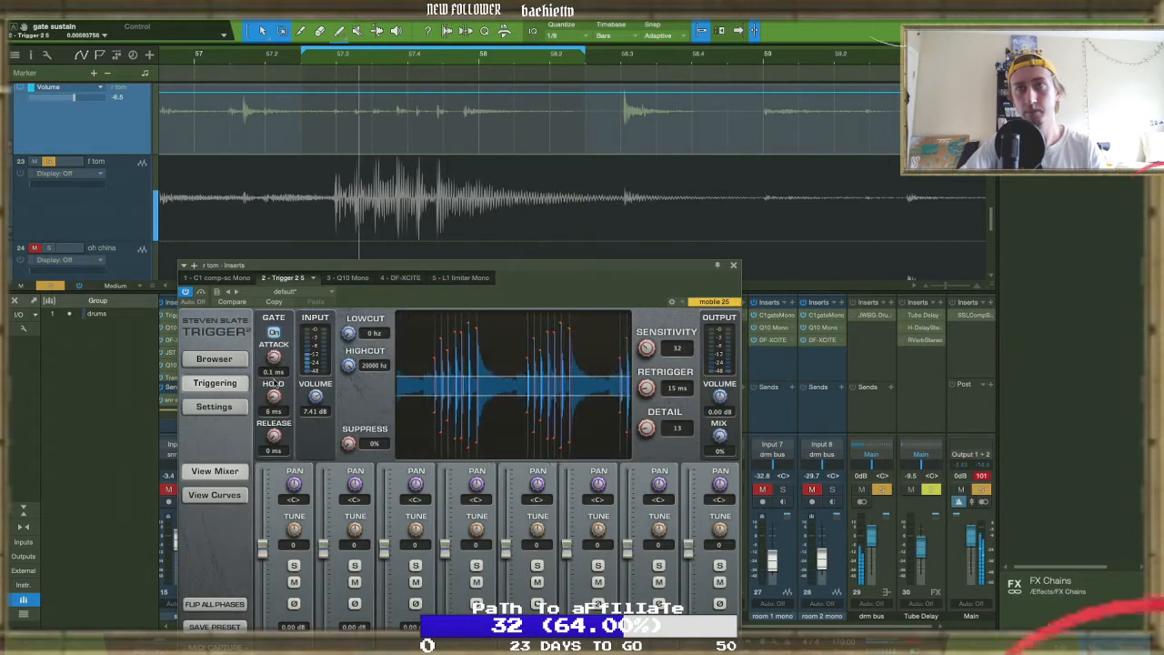
pyautogui.moveTo(273, 436); pyautogui.dragTo(273, 410)
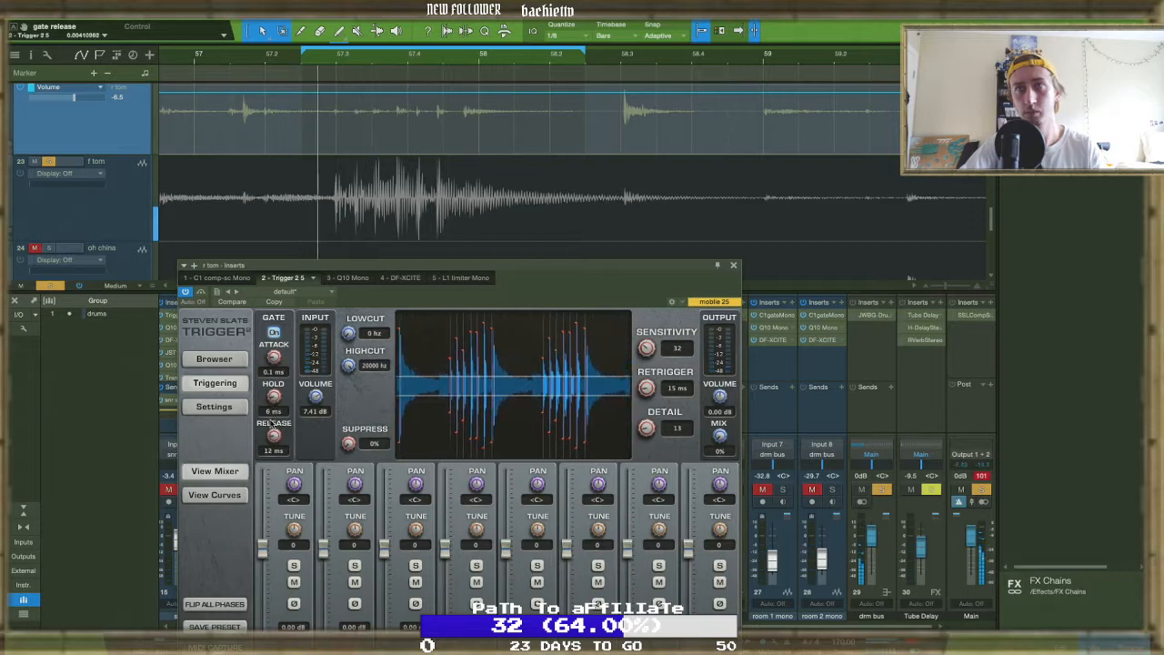
pyautogui.moveTo(273, 398); pyautogui.dragTo(275, 384)
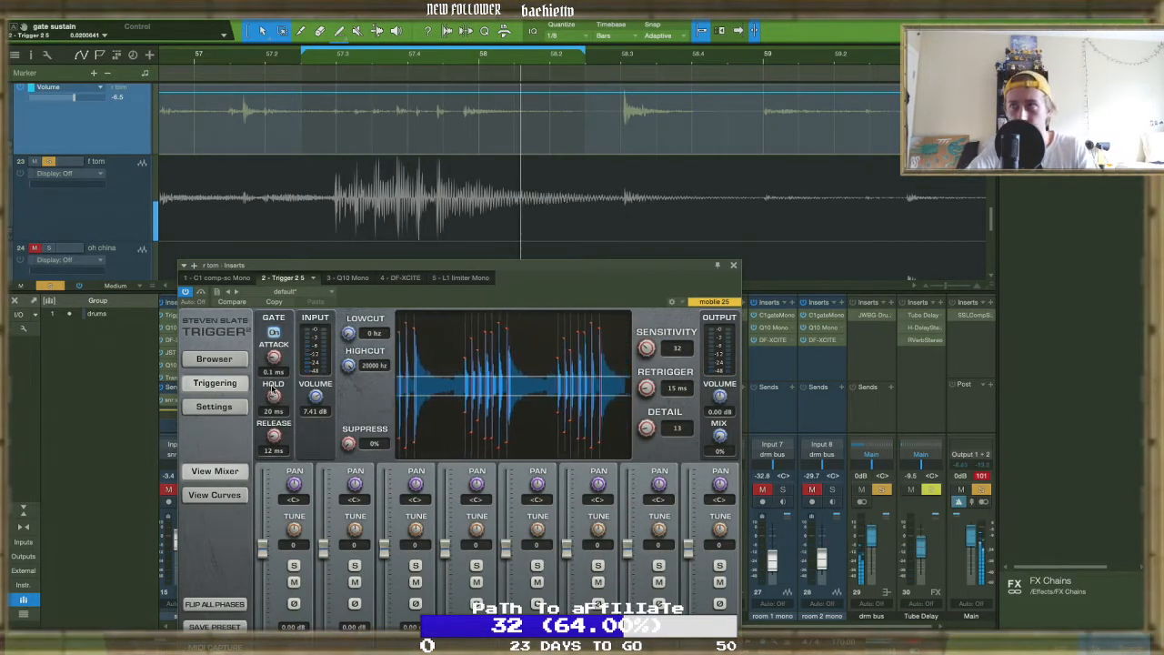
# Open f tom's Trigger 2 insert and loop the tom fill from about bar 65 to 67
pyautogui.click(735, 267)
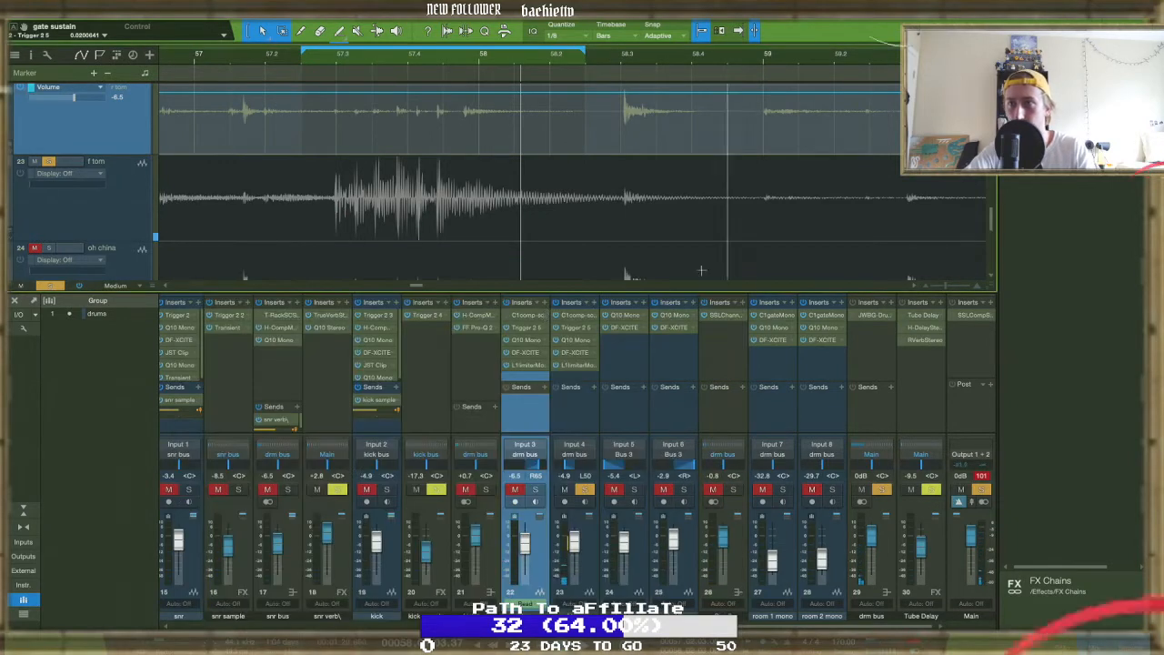
pyautogui.click(574, 425)
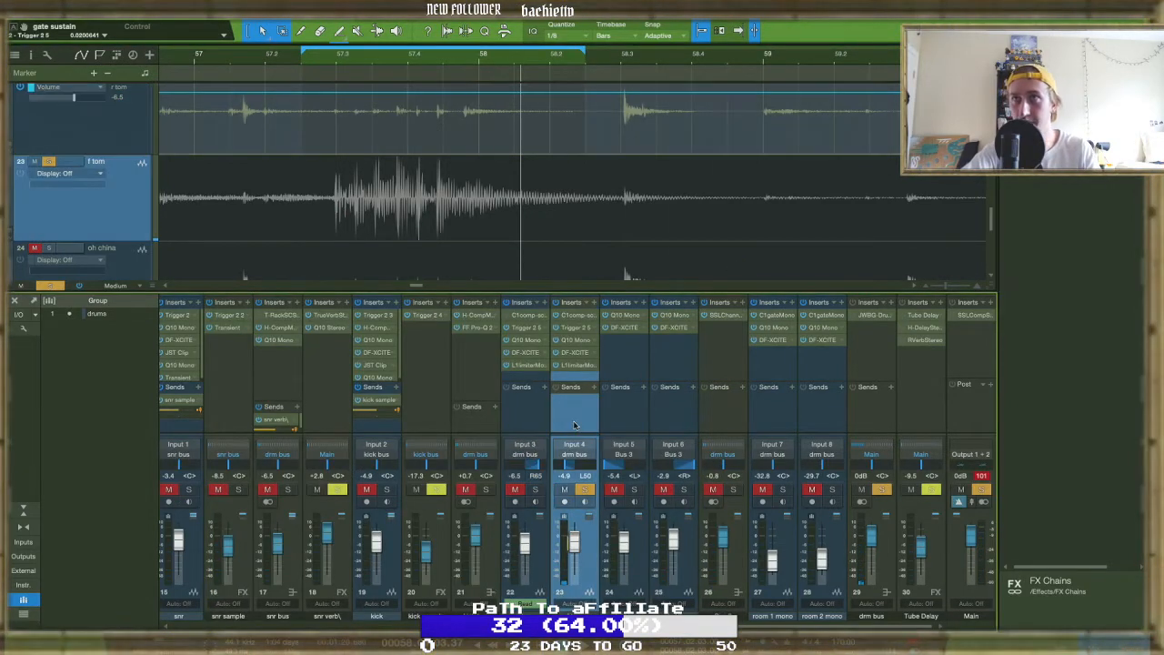
pyautogui.scroll(-10, 371, 196)
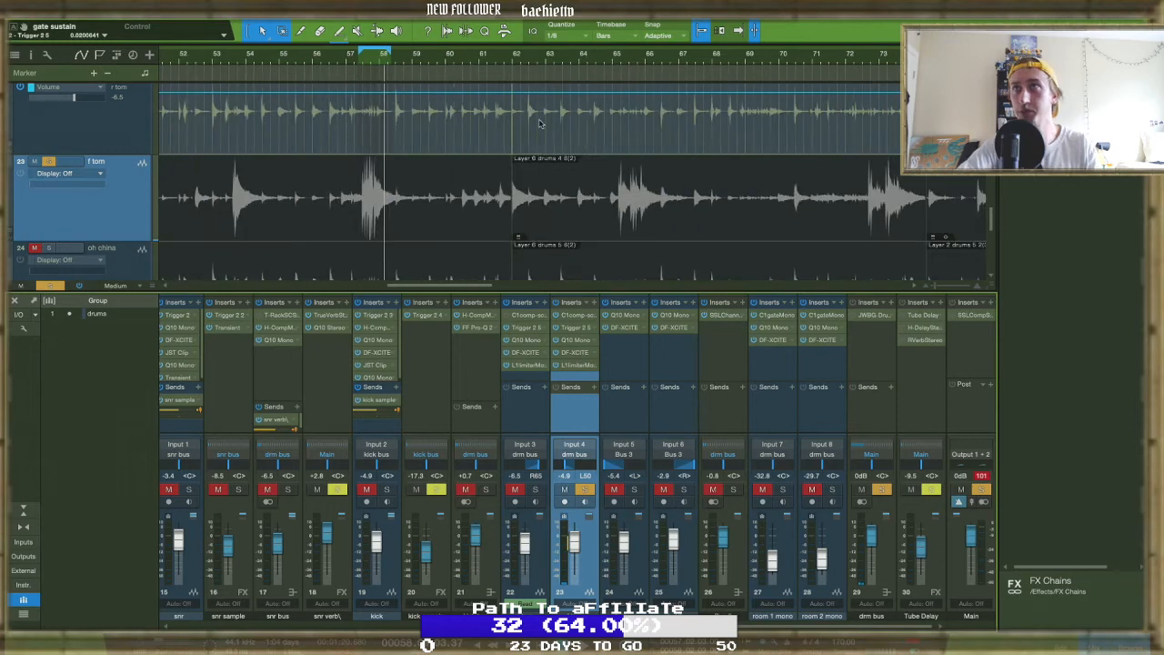
pyautogui.click(604, 66)
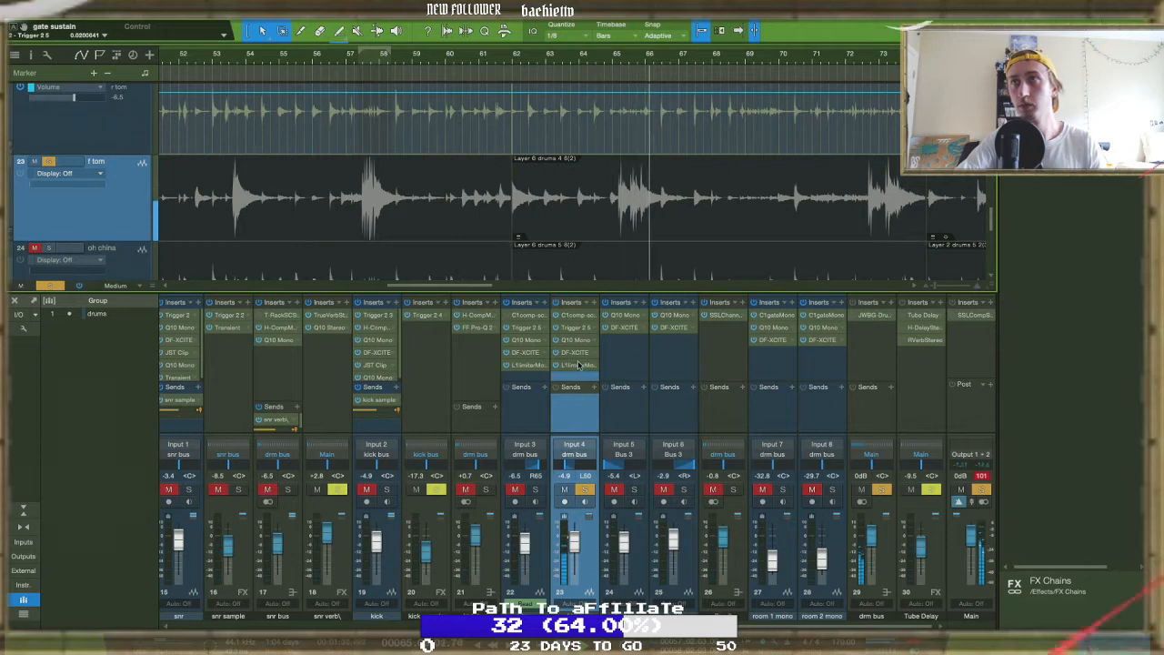
pyautogui.click(573, 327)
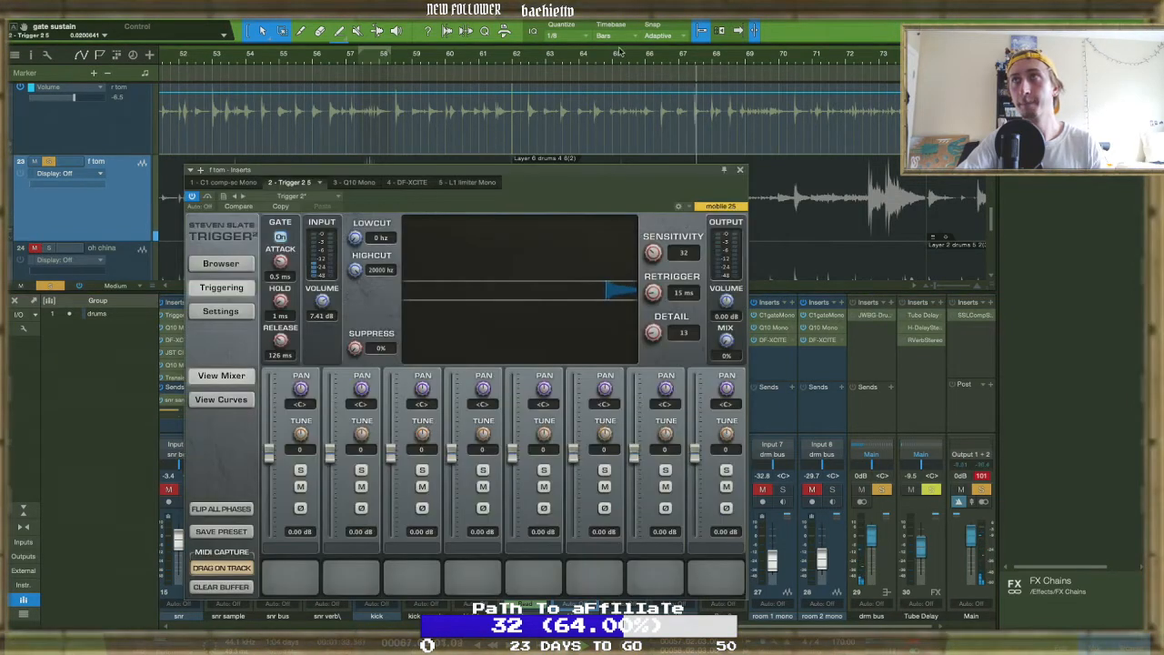
pyautogui.moveTo(646, 170); pyautogui.dragTo(459, 168)
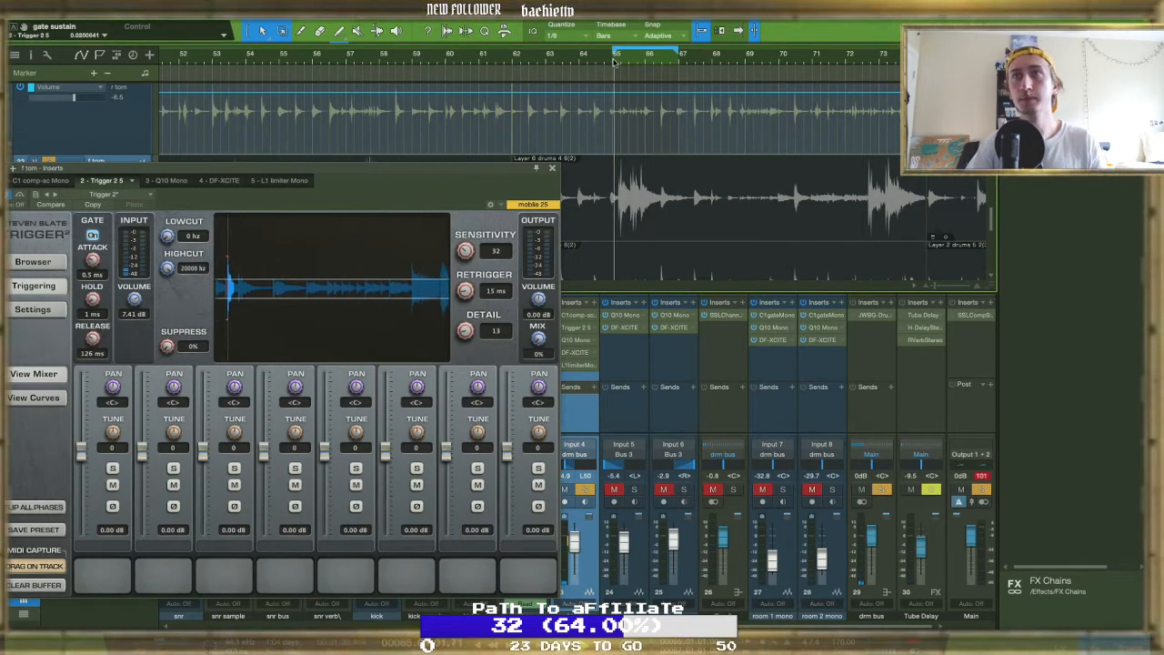
# Set the input volume of f tom's Trigger 2 to -5.58 dB
pyautogui.moveTo(133, 298); pyautogui.dragTo(141, 341)
pyautogui.moveTo(134, 302); pyautogui.dragTo(136, 316)
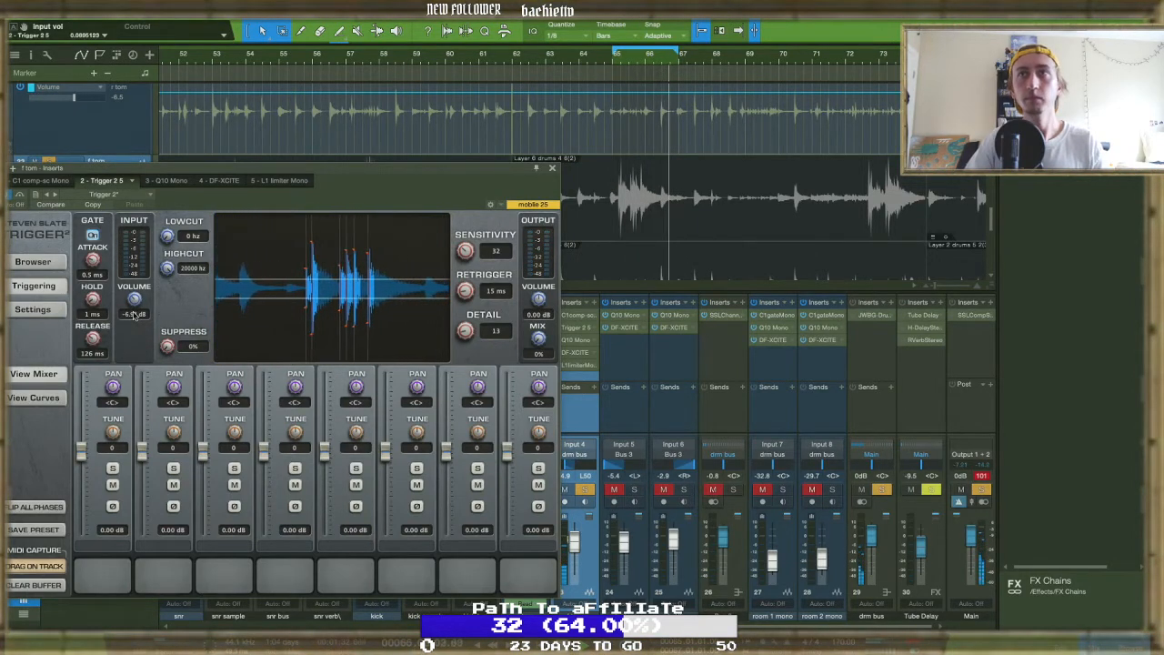
pyautogui.moveTo(134, 314); pyautogui.dragTo(129, 304)
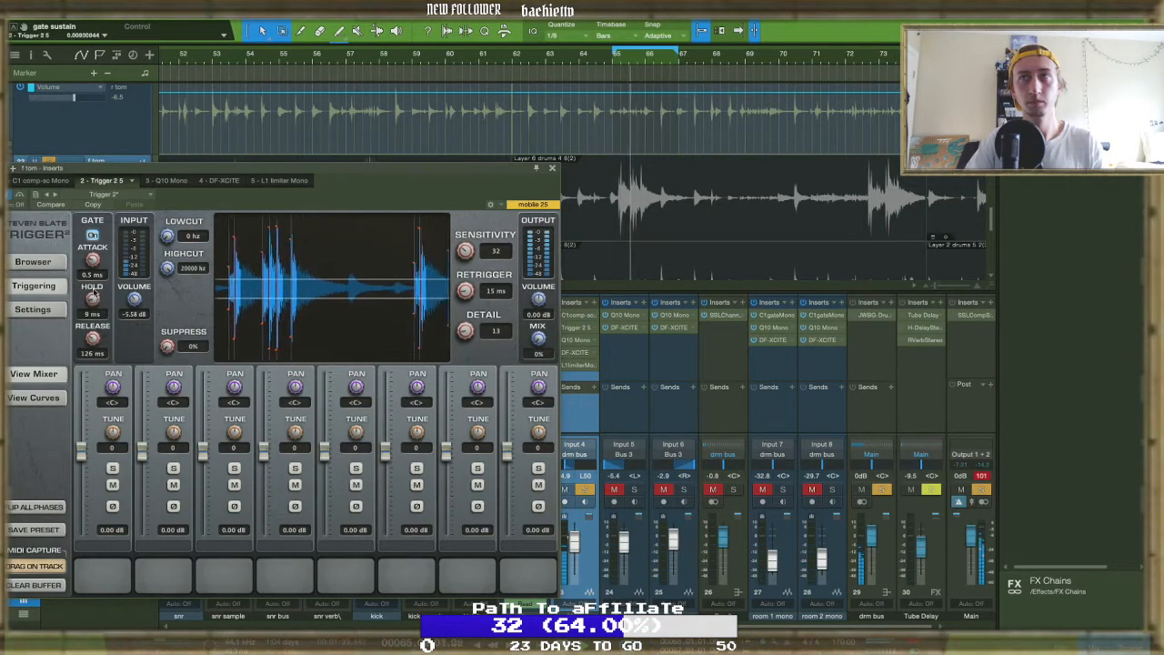
# Set the gate in f tom's Trigger 2 to 0.3 ms attack, 27 ms hold and 149 ms release
pyautogui.moveTo(92, 338); pyautogui.dragTo(92, 337)
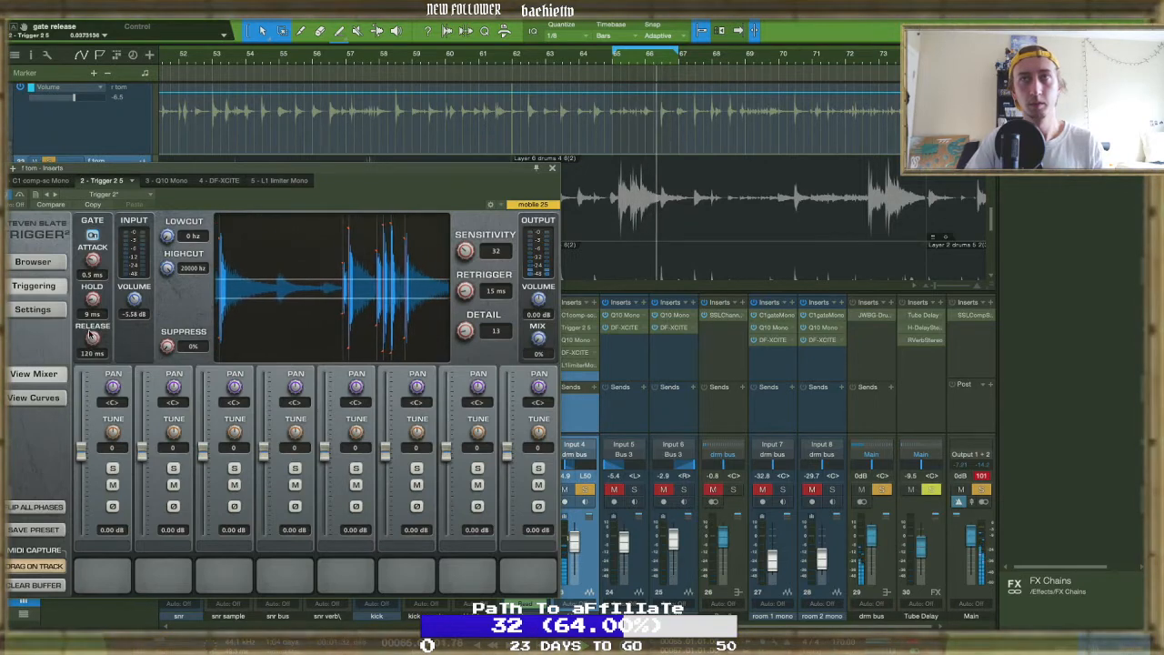
pyautogui.moveTo(92, 336); pyautogui.dragTo(92, 352)
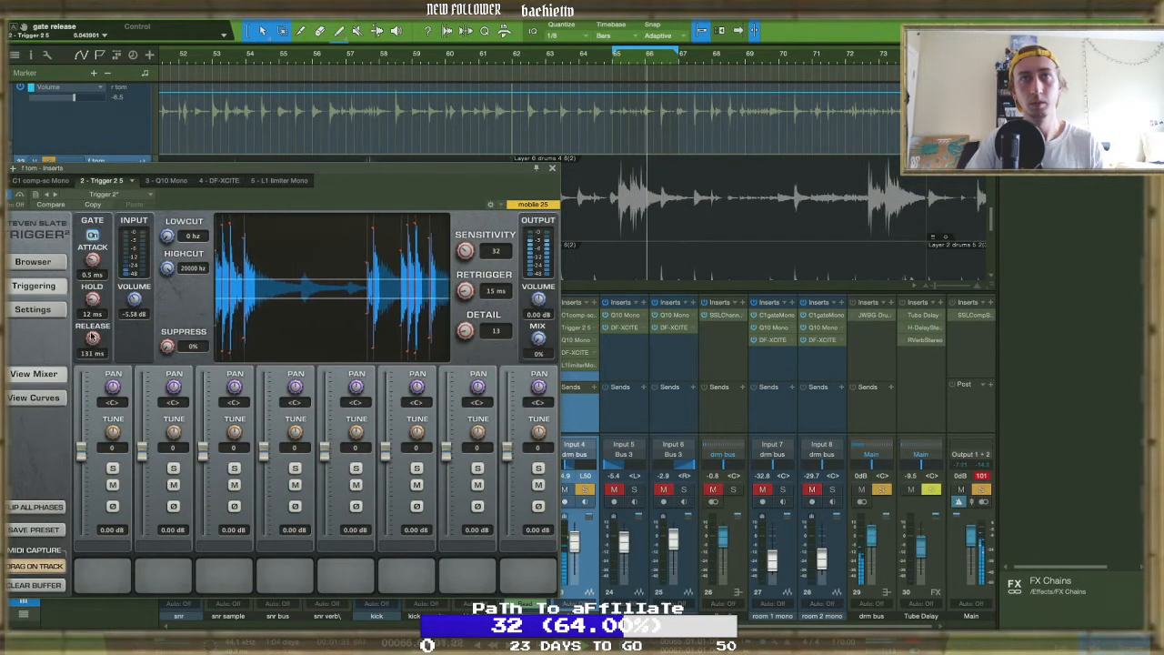
pyautogui.moveTo(91, 299); pyautogui.dragTo(89, 304)
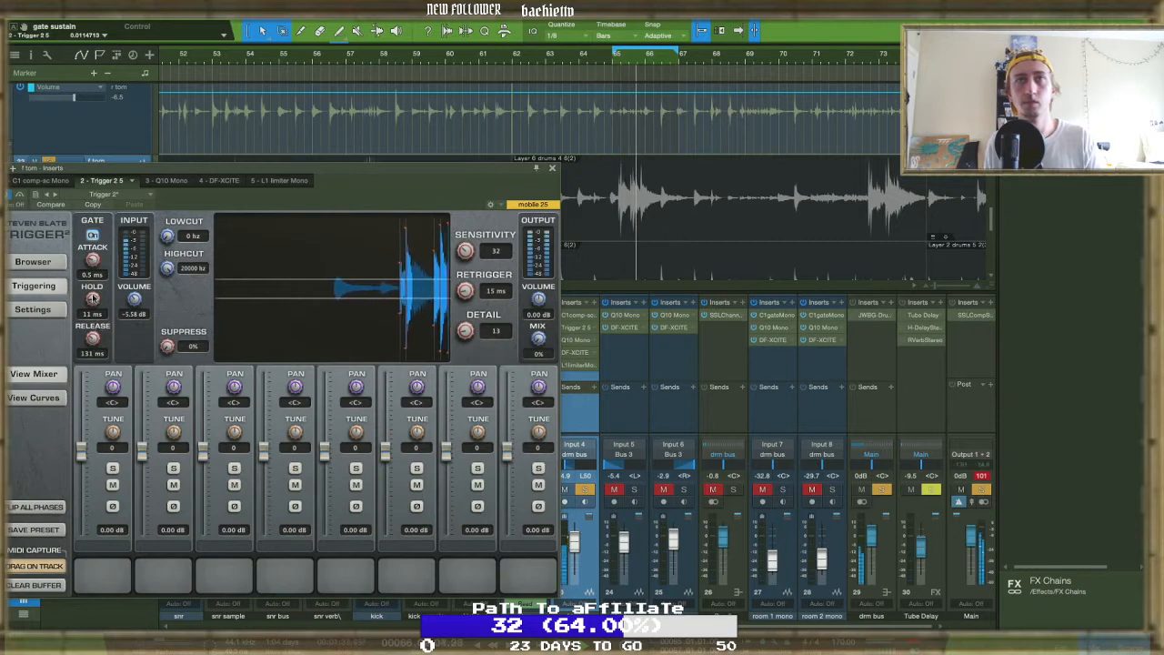
pyautogui.moveTo(92, 259); pyautogui.dragTo(91, 266)
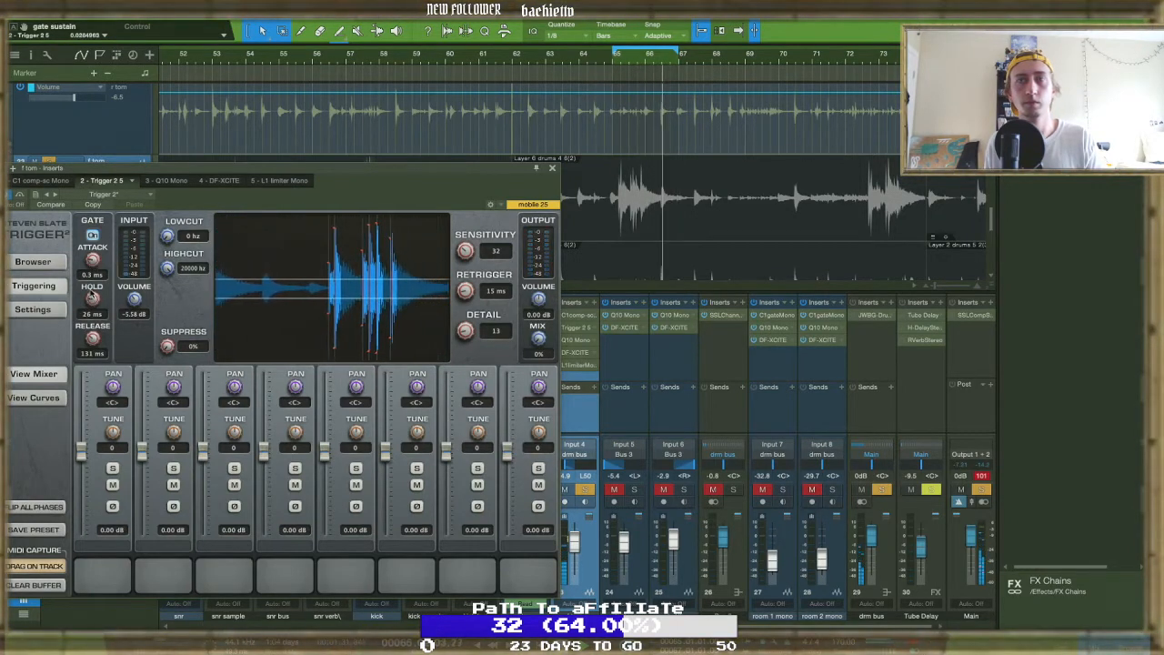
pyautogui.moveTo(90, 292); pyautogui.dragTo(90, 285)
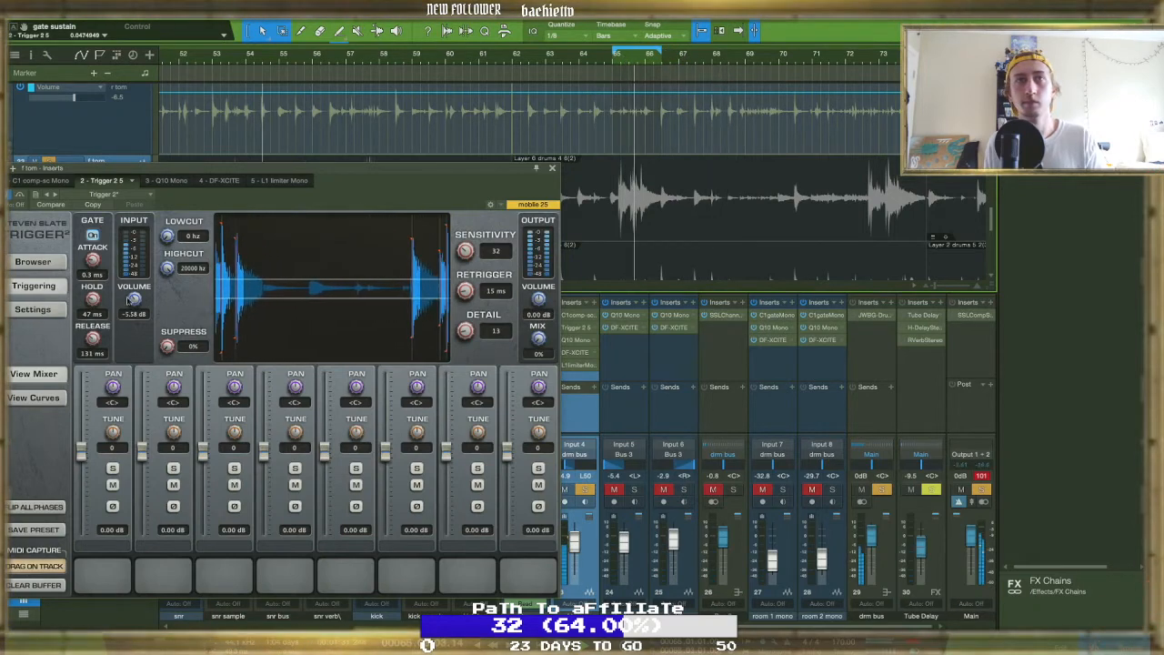
pyautogui.moveTo(93, 304); pyautogui.dragTo(92, 340)
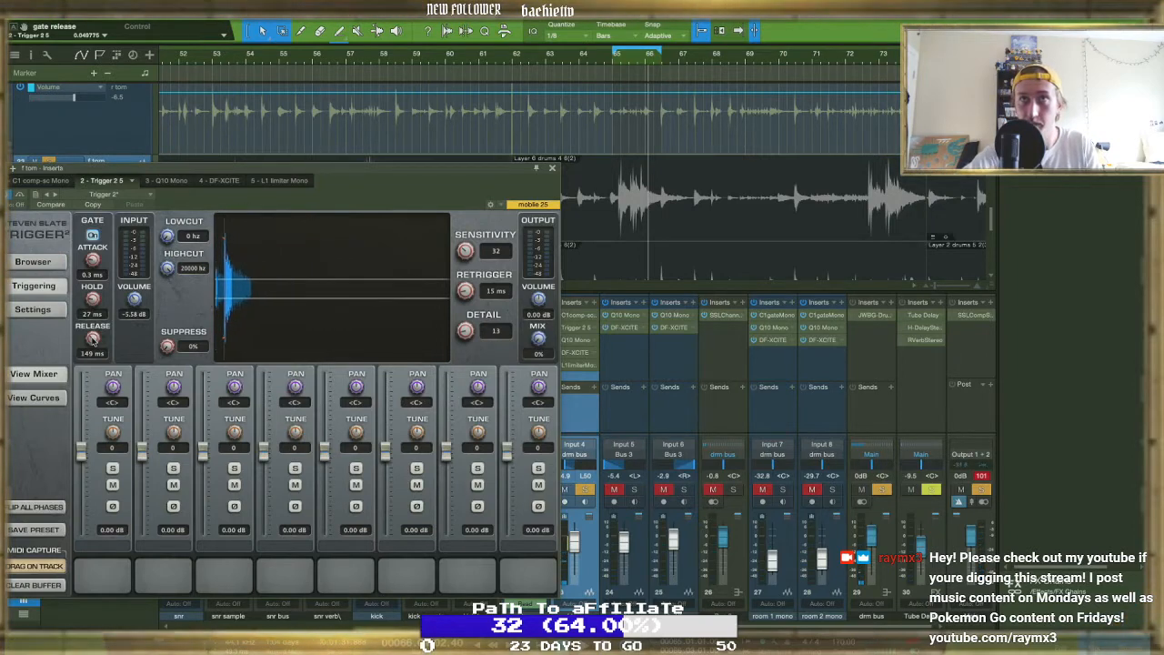
# Cut band 10 of f tom's Q10 equalizer by 7.7 dB at 3291 Hz with a Q of 18.1
pyautogui.moveTo(362, 200); pyautogui.dragTo(508, 196)
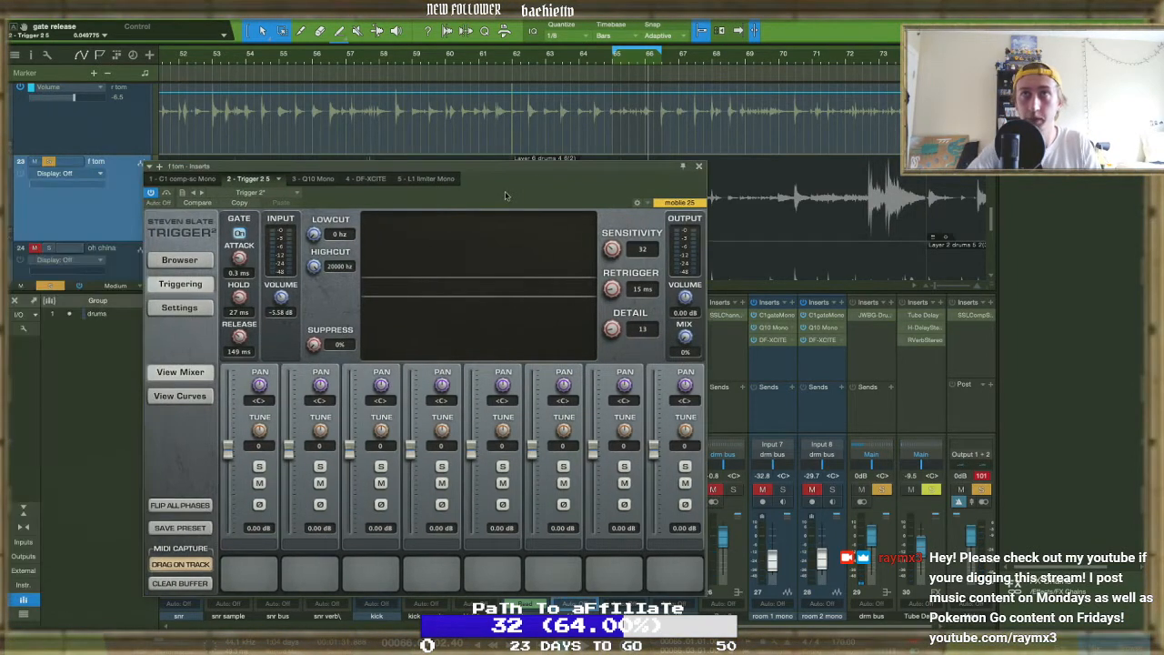
pyautogui.click(310, 179)
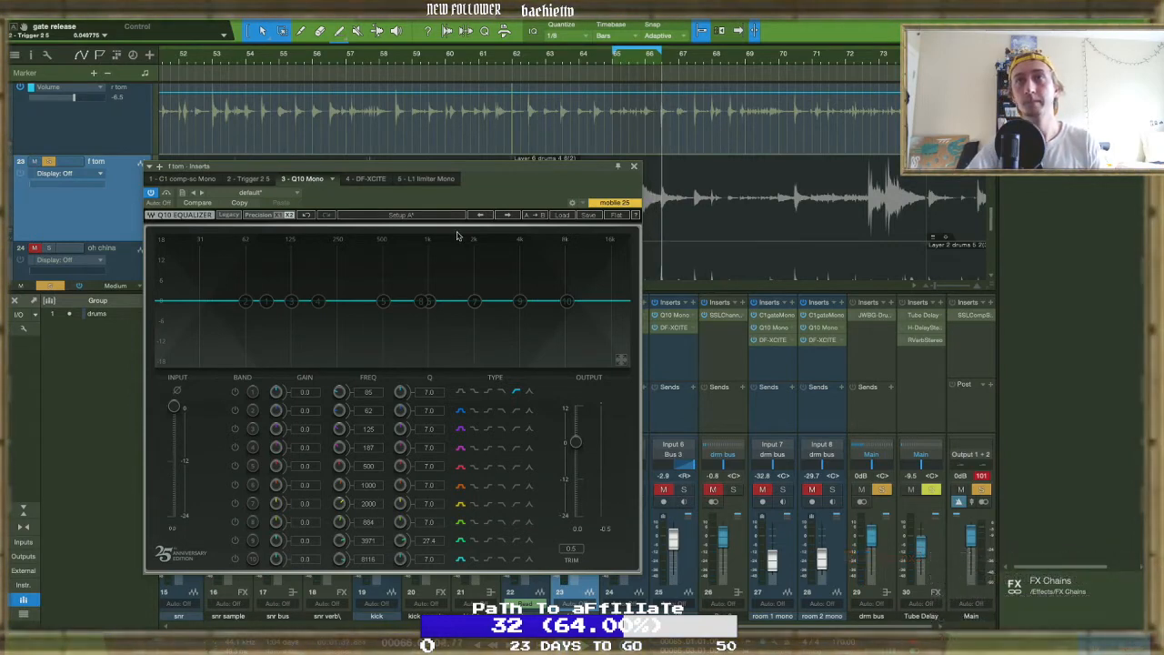
pyautogui.moveTo(562, 305); pyautogui.dragTo(508, 260)
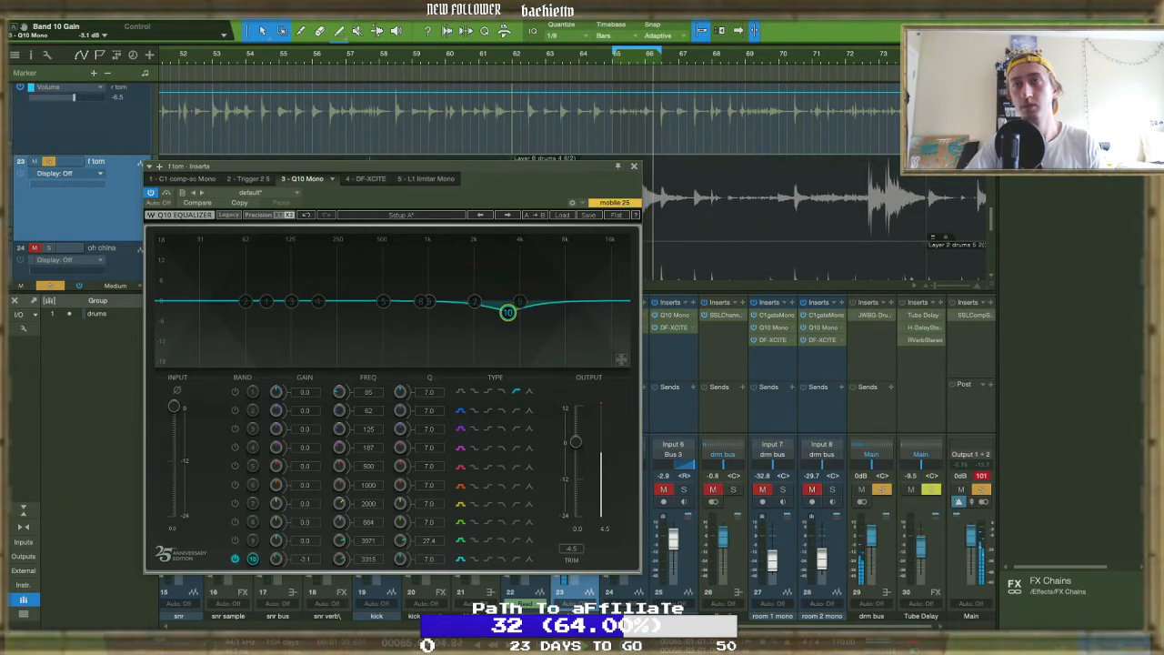
pyautogui.moveTo(400, 558); pyautogui.dragTo(400, 548)
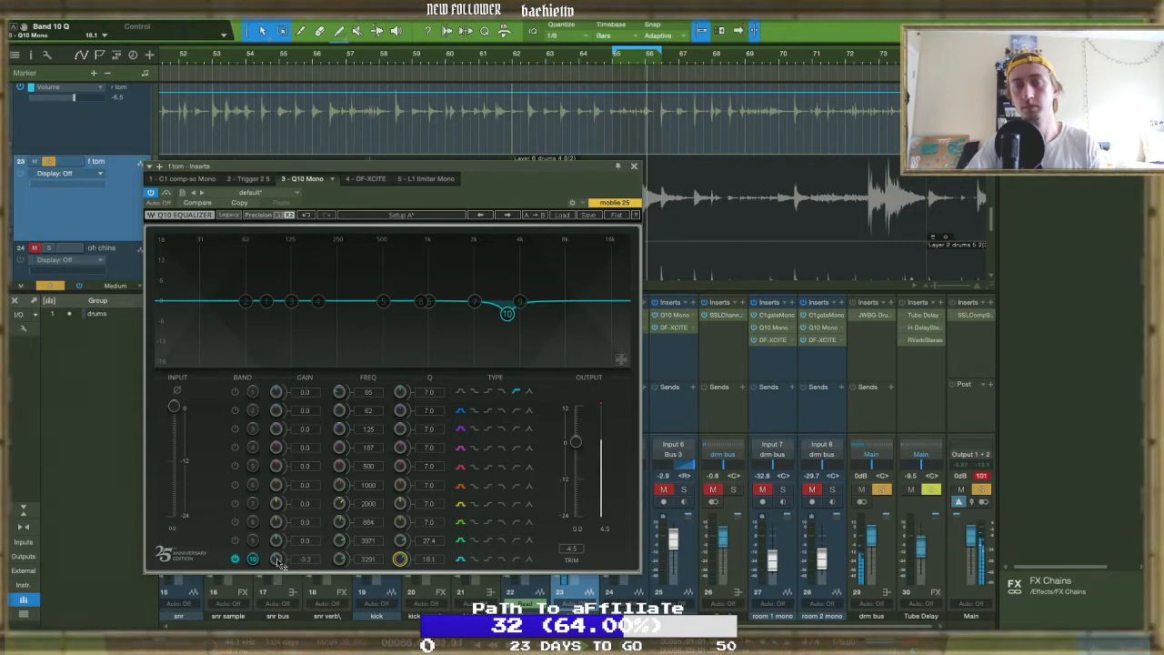
# Enable a 97 Hz high-pass on band 1 of f tom's Q10 and boost band 4 by 2.0 dB at 243 Hz
pyautogui.click(235, 392)
pyautogui.moveTo(266, 301); pyautogui.dragTo(331, 284)
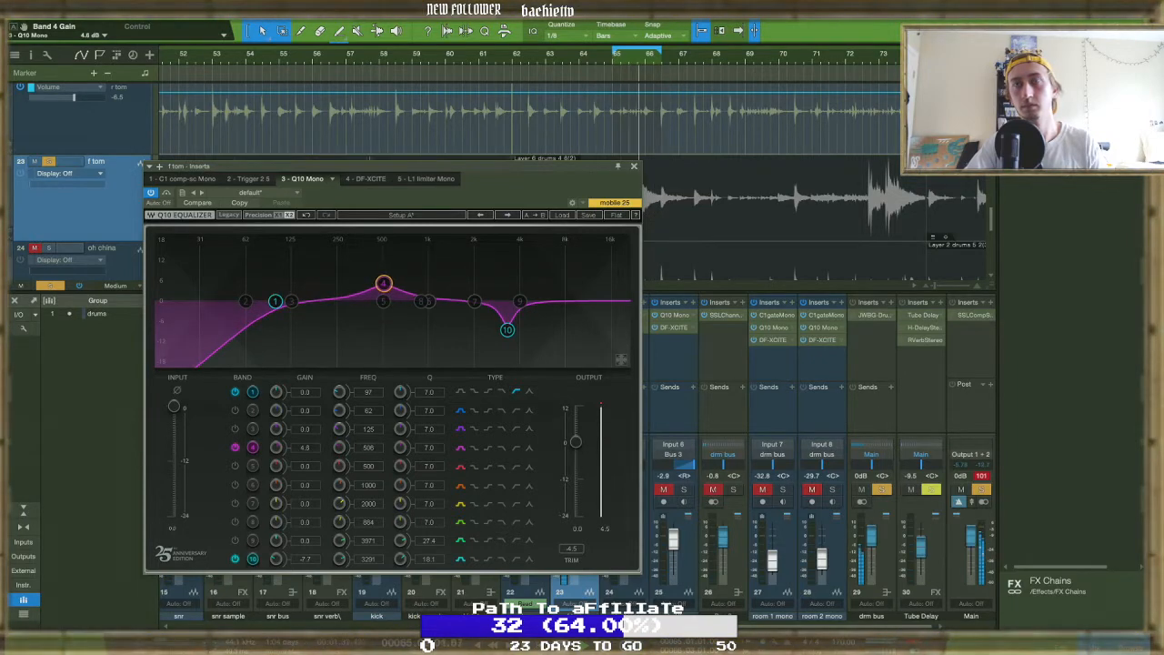
pyautogui.moveTo(339, 289); pyautogui.dragTo(335, 295)
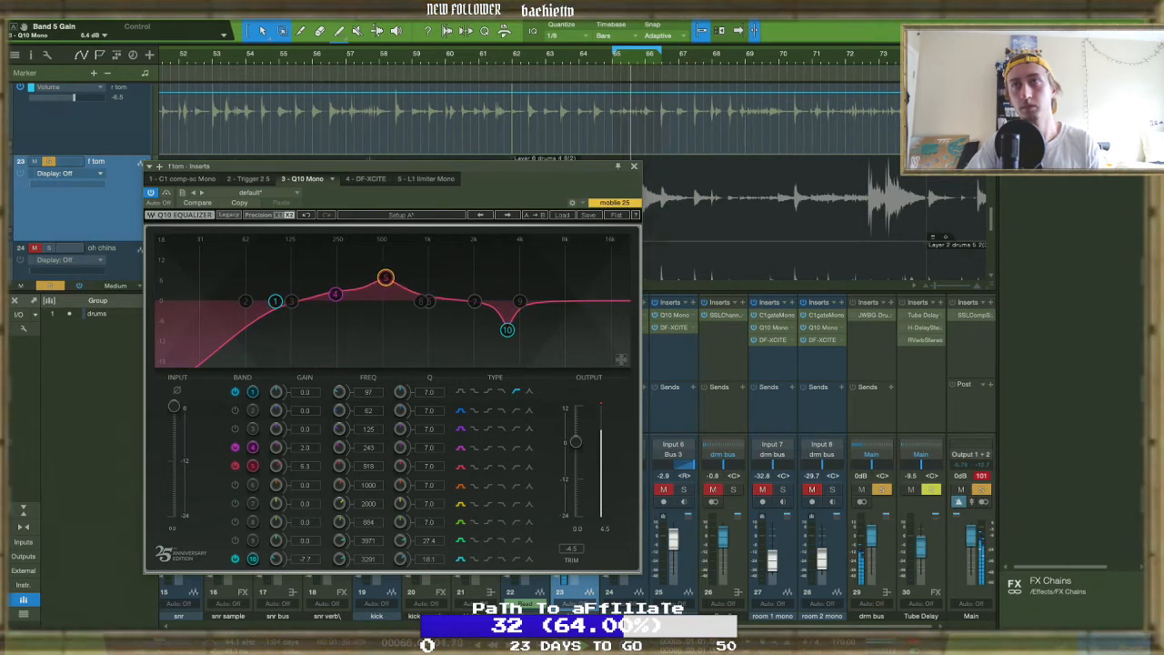
# Cut band 5 of f tom's Q10 by 3.8 dB near 590 Hz and band 6 by 3.2 dB at 1297 Hz
pyautogui.moveTo(394, 278); pyautogui.dragTo(393, 279)
pyautogui.moveTo(400, 465); pyautogui.dragTo(400, 450)
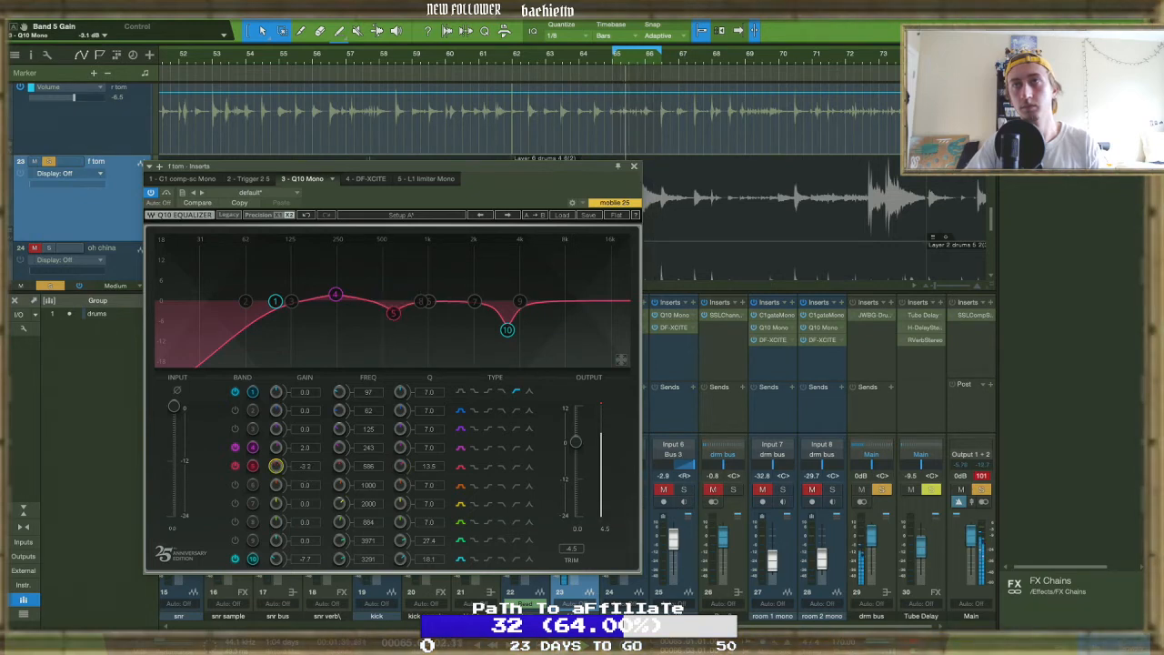
pyautogui.moveTo(430, 301); pyautogui.dragTo(457, 281)
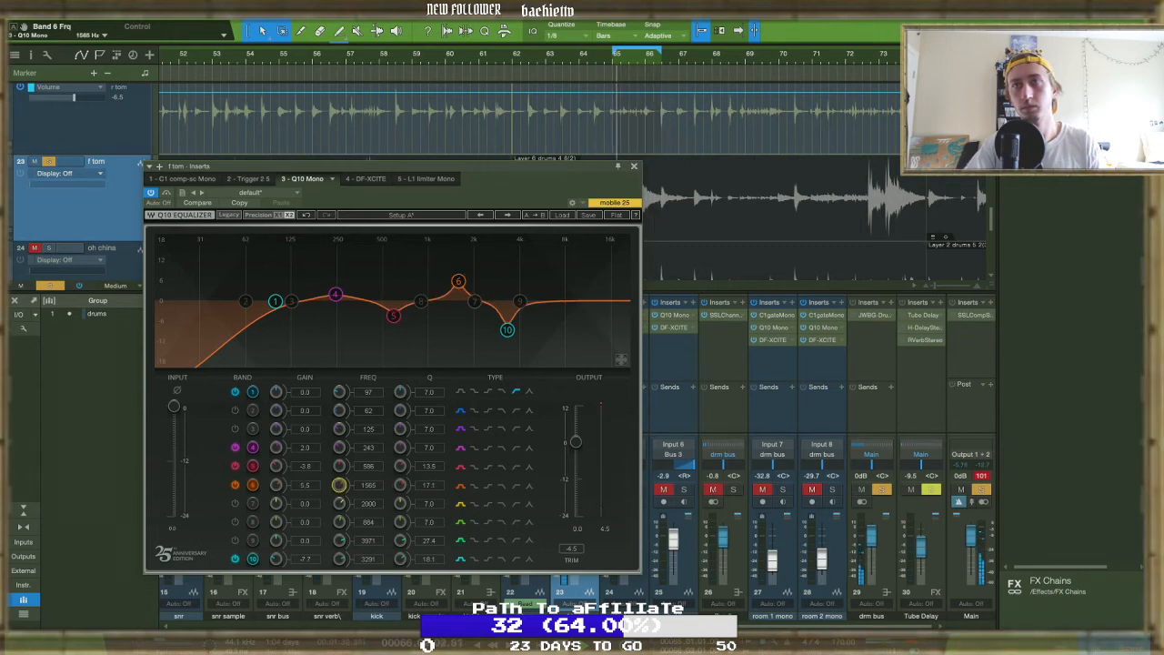
pyautogui.moveTo(339, 485); pyautogui.dragTo(339, 479)
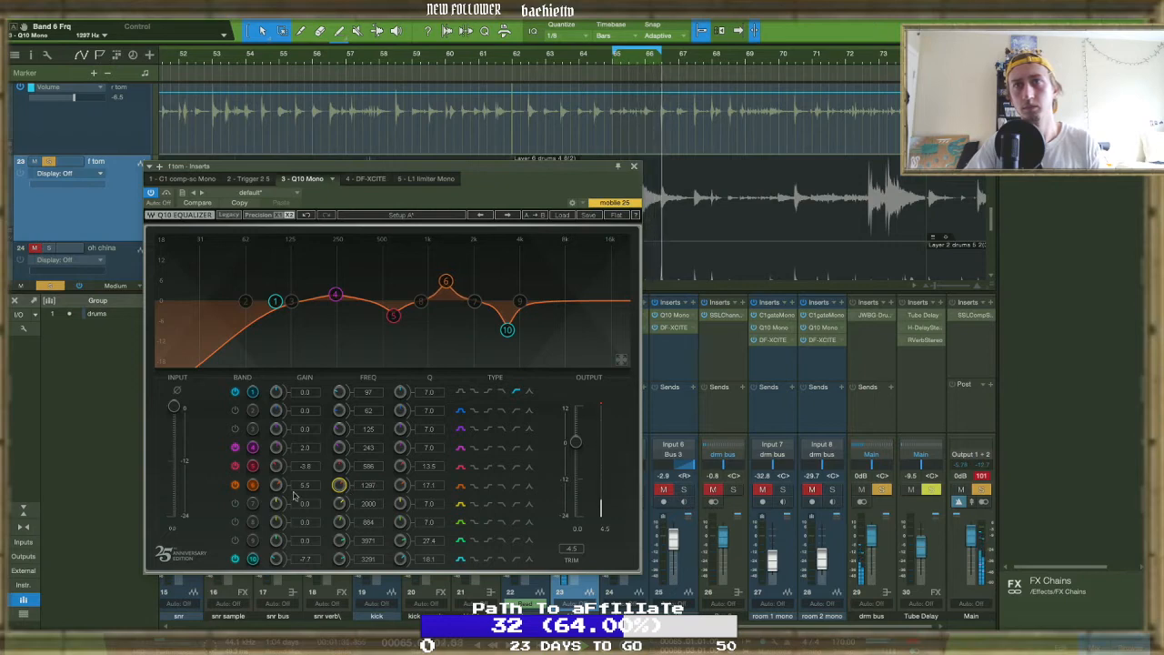
pyautogui.moveTo(276, 485); pyautogui.dragTo(275, 489)
# Boost band 9 of f tom's Q10 by 2.9 dB at 7076 Hz with a Q of 8.0 and close the equalizer
pyautogui.moveTo(521, 305); pyautogui.dragTo(558, 278)
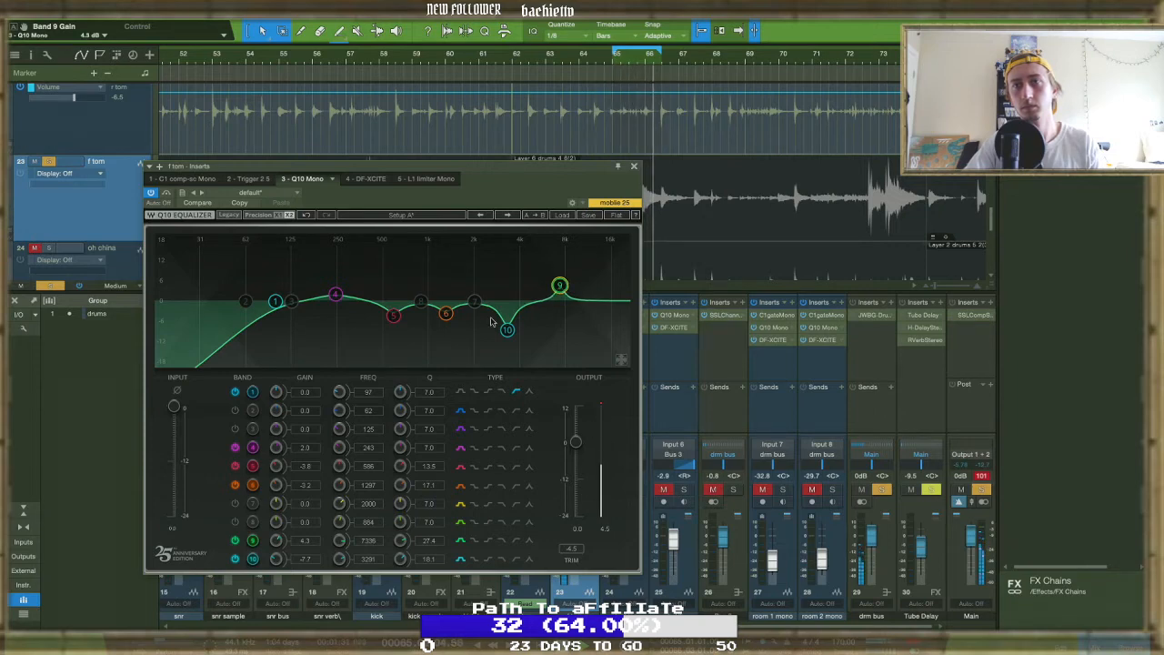
pyautogui.moveTo(400, 540); pyautogui.dragTo(400, 558)
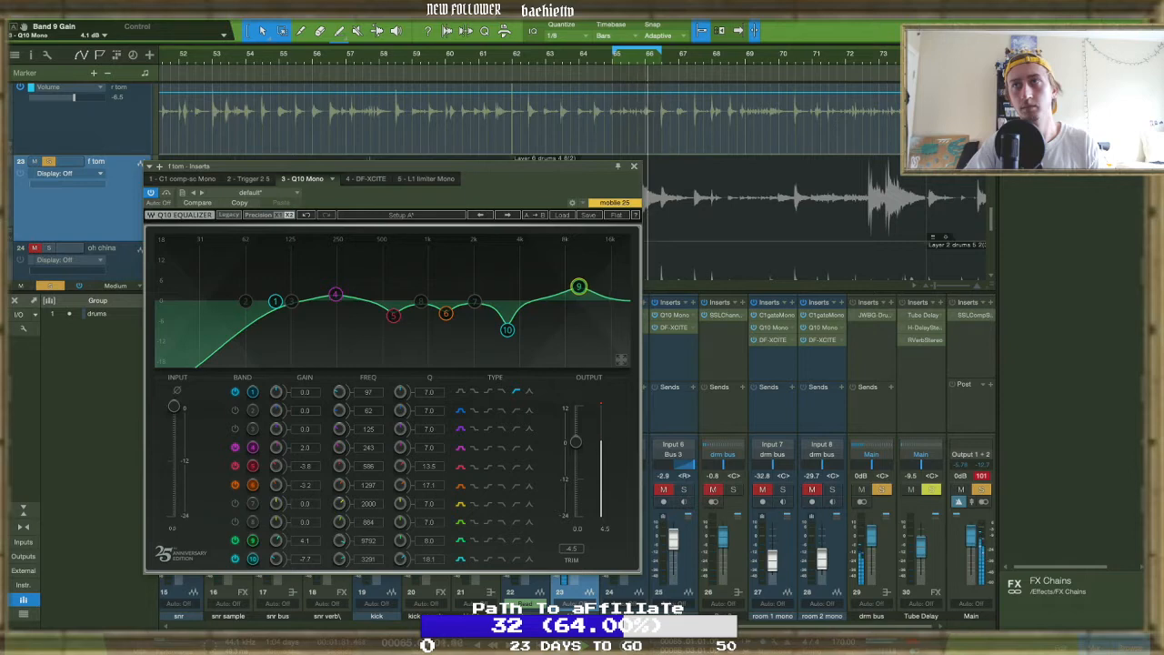
pyautogui.moveTo(558, 292); pyautogui.dragTo(557, 291)
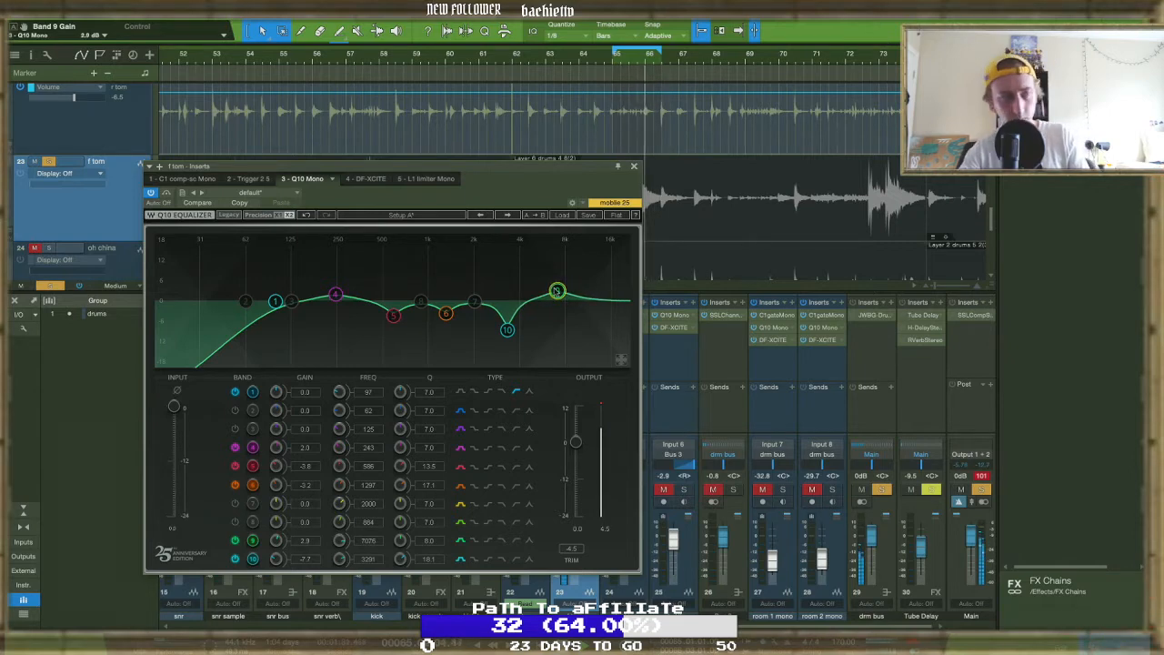
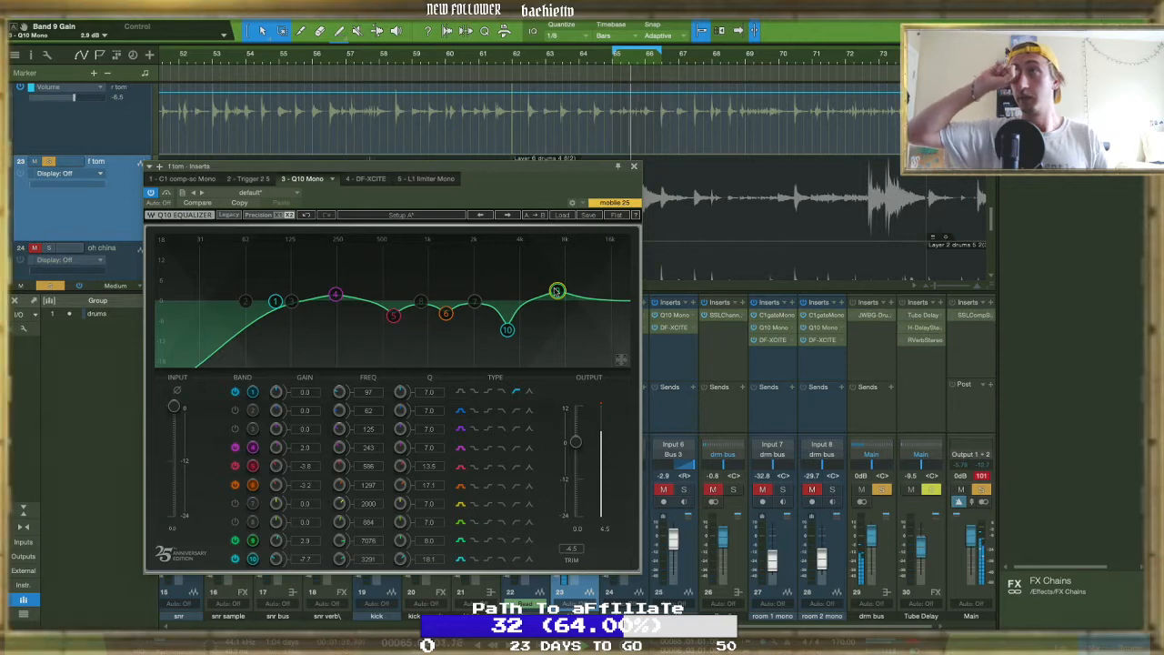
pyautogui.click(634, 166)
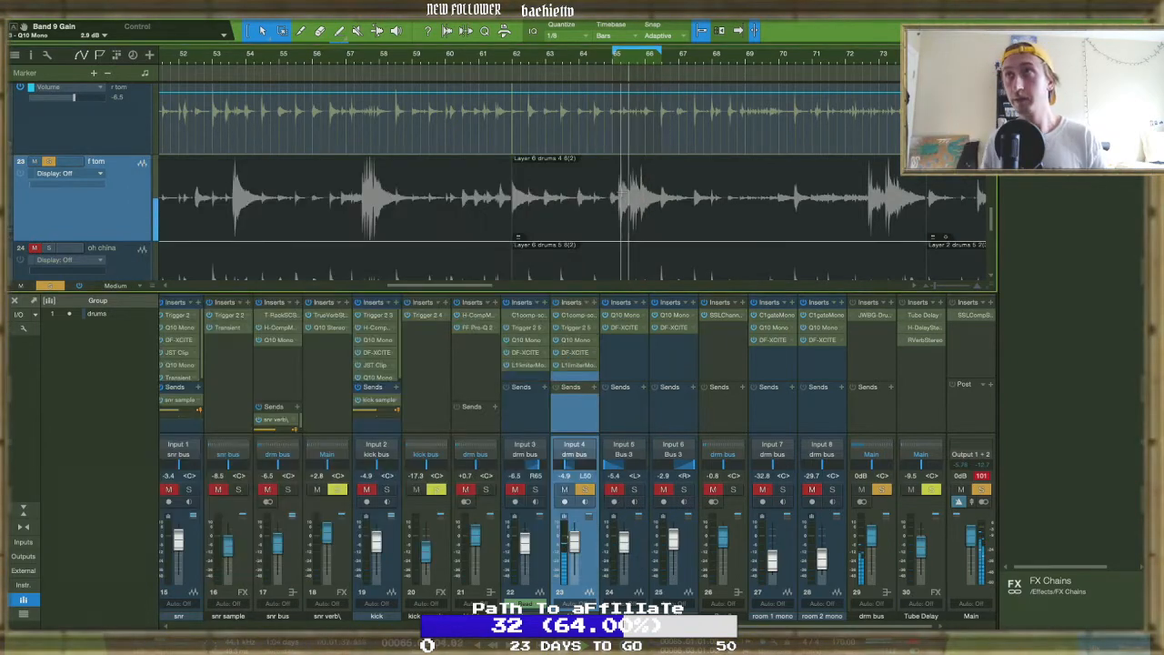
# Set the mode of f tom's DF-XCITE to Toms
pyautogui.click(574, 342)
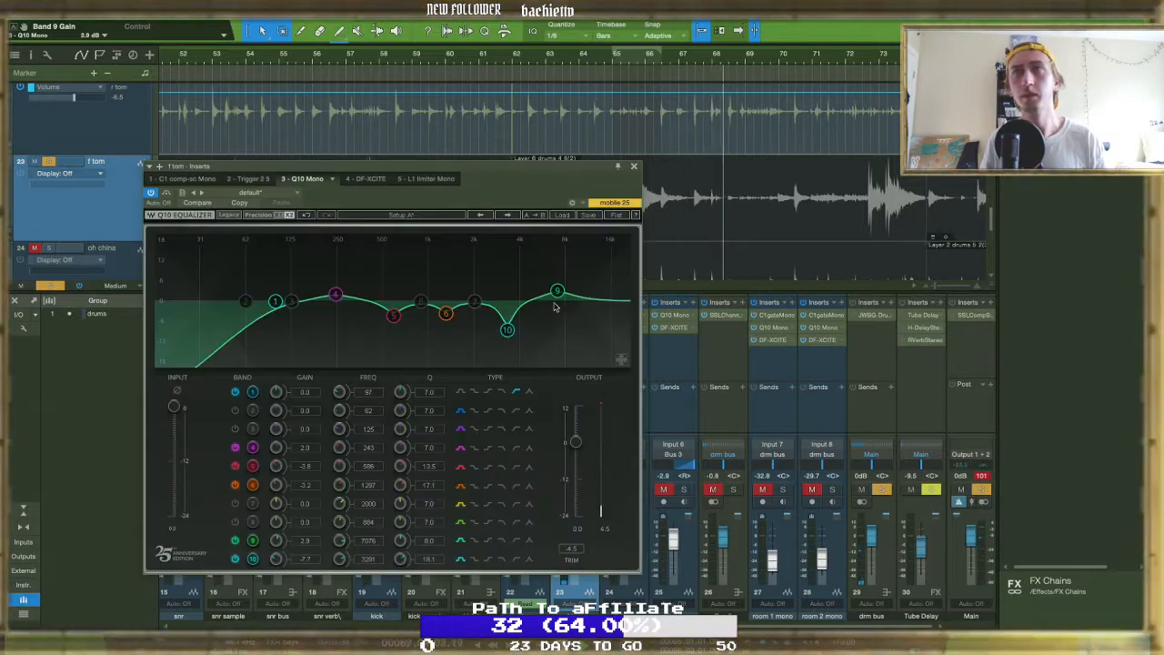
pyautogui.click(368, 178)
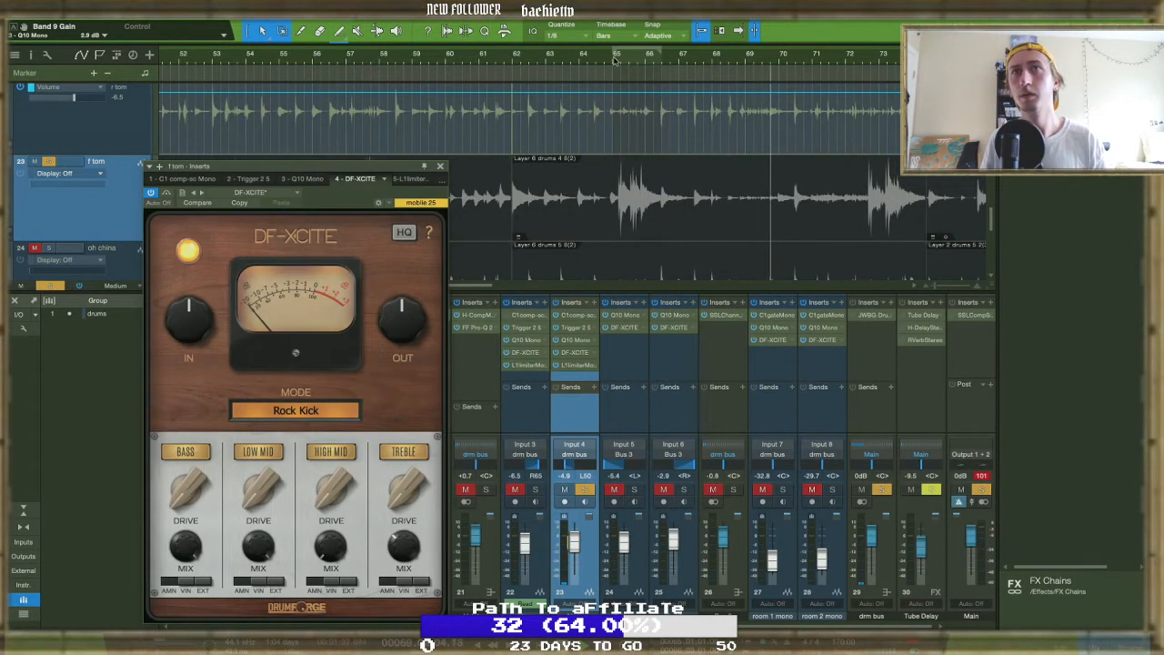
pyautogui.click(298, 412)
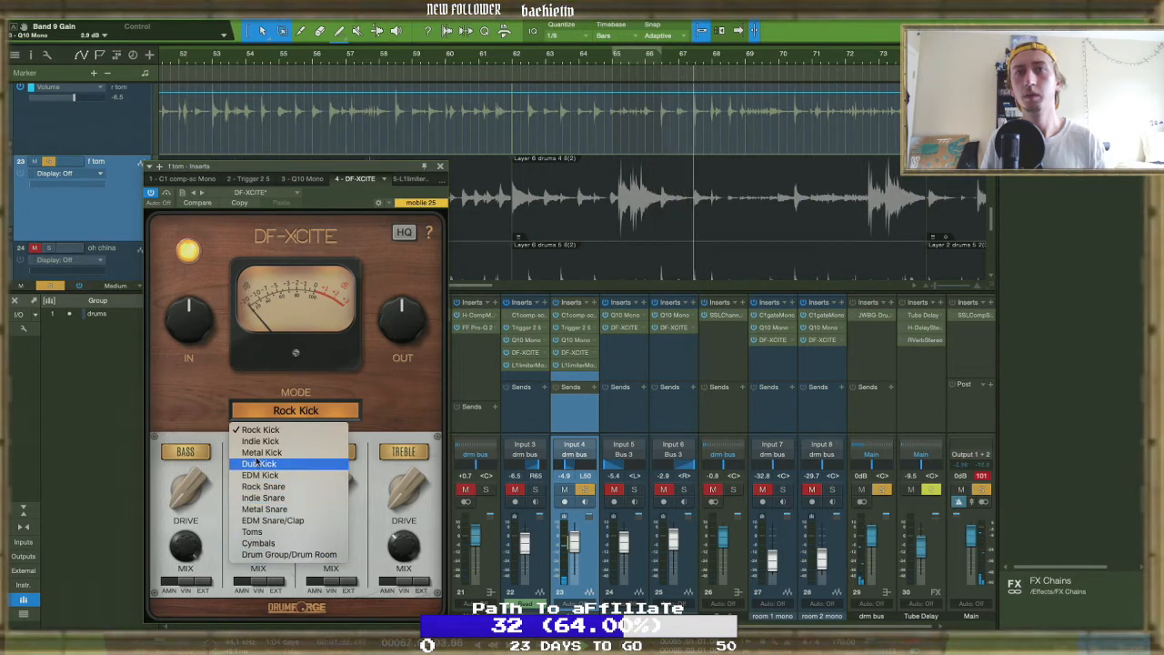
pyautogui.click(257, 532)
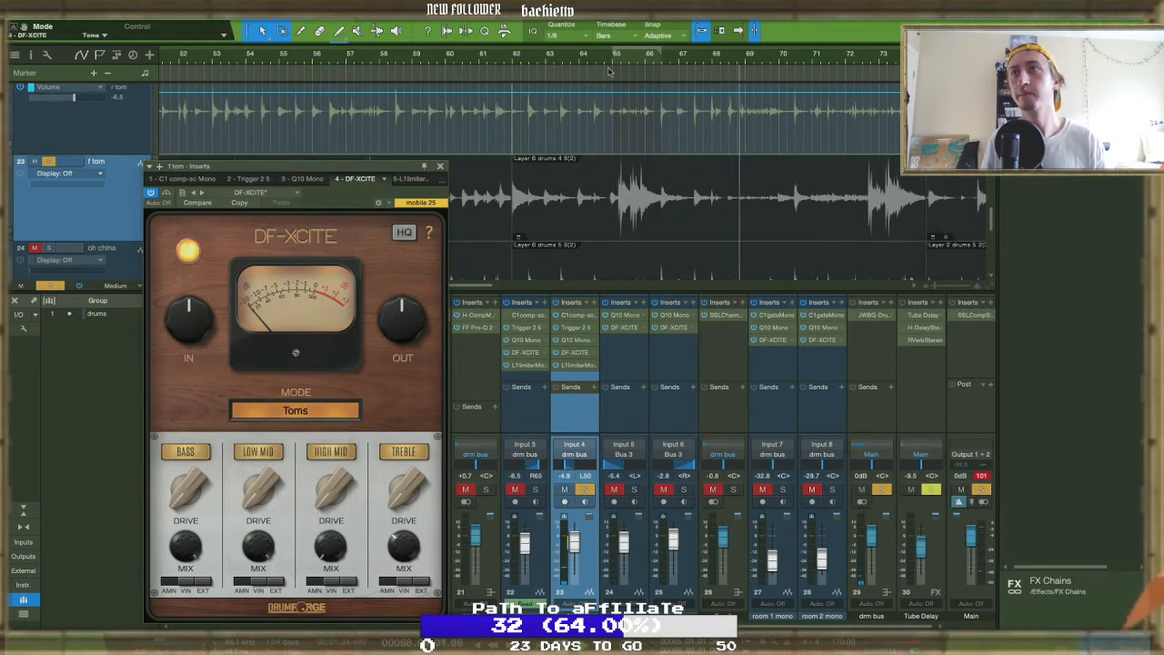
# Check r tom's Trigger 2 and audition the soloed r tom track through the heavy riff section for real hits
pyautogui.click(523, 357)
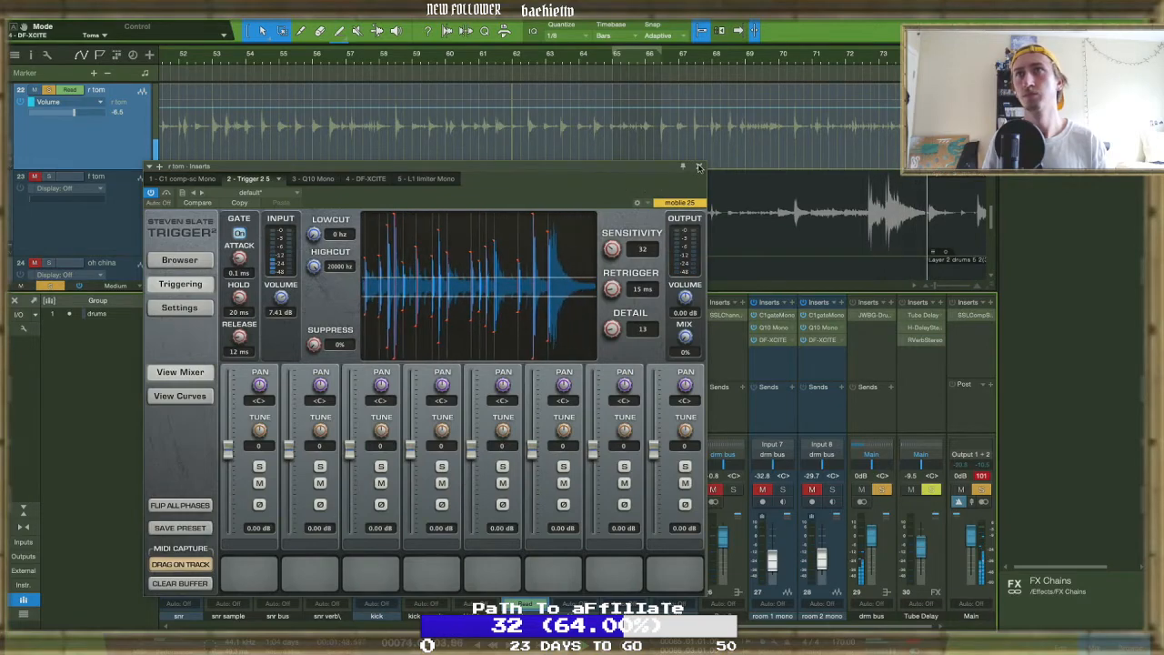
pyautogui.click(699, 166)
pyautogui.scroll(-5, 615, 153)
pyautogui.scroll(-2, 616, 152)
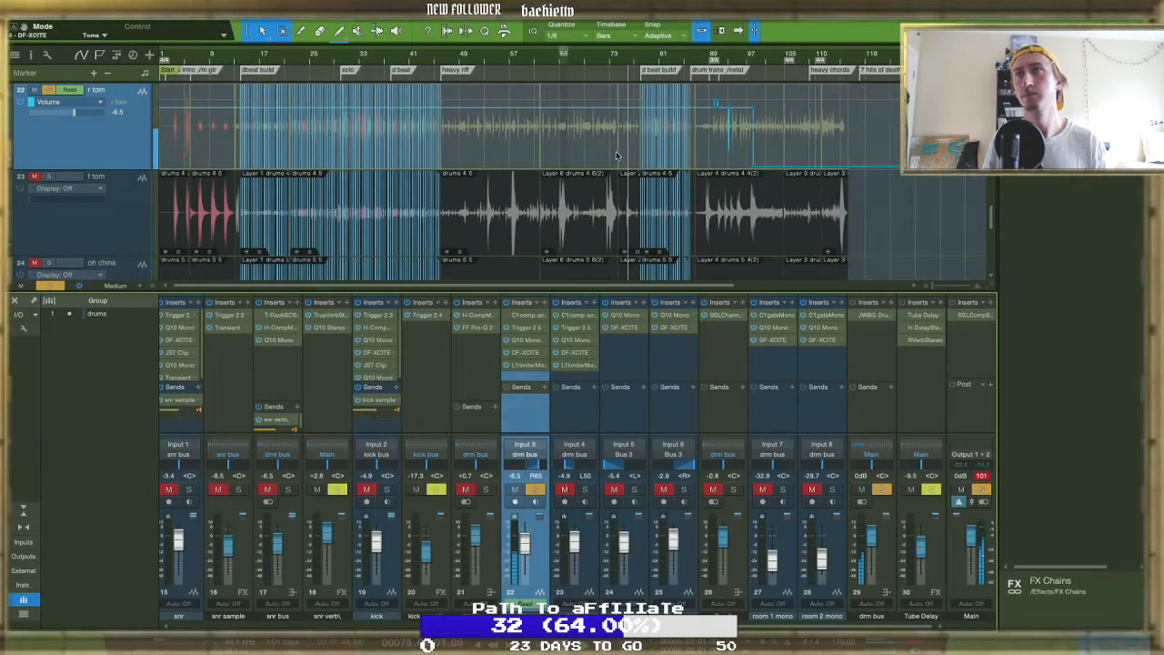
pyautogui.scroll(3, 616, 153)
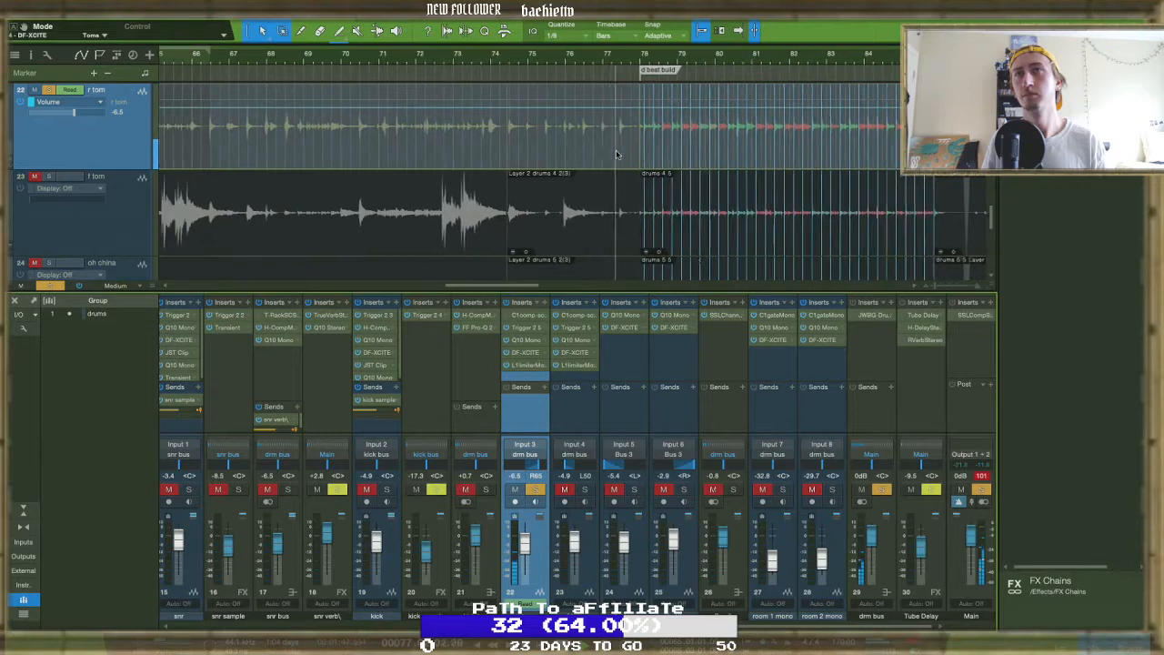
pyautogui.scroll(-1, 615, 151)
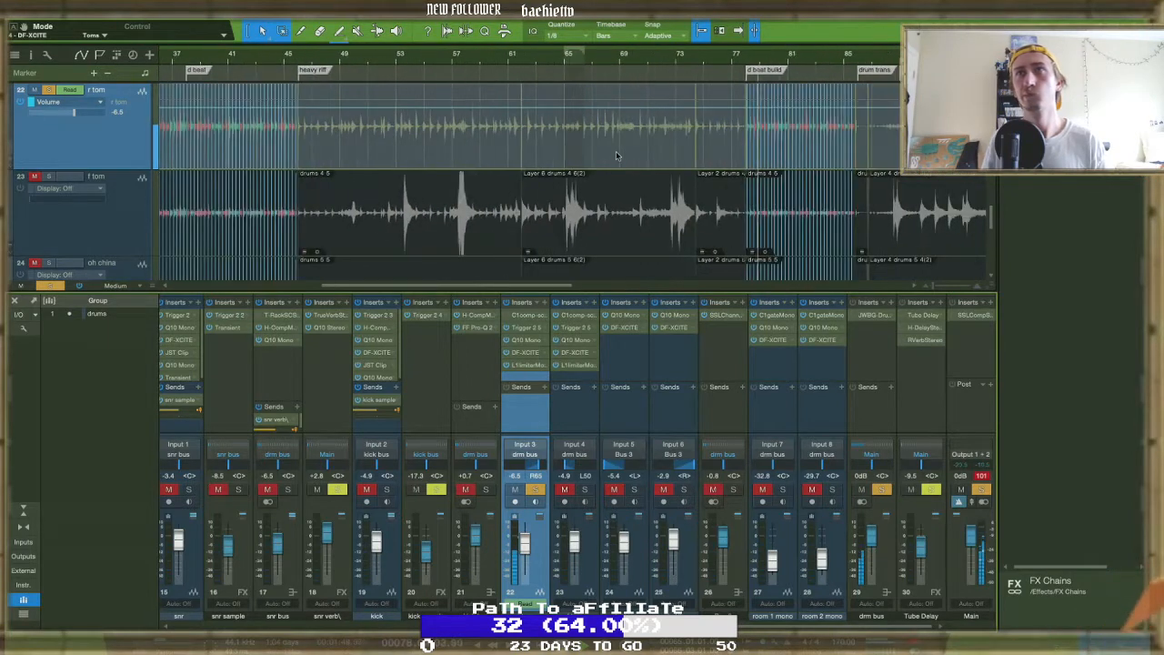
pyautogui.click(296, 60)
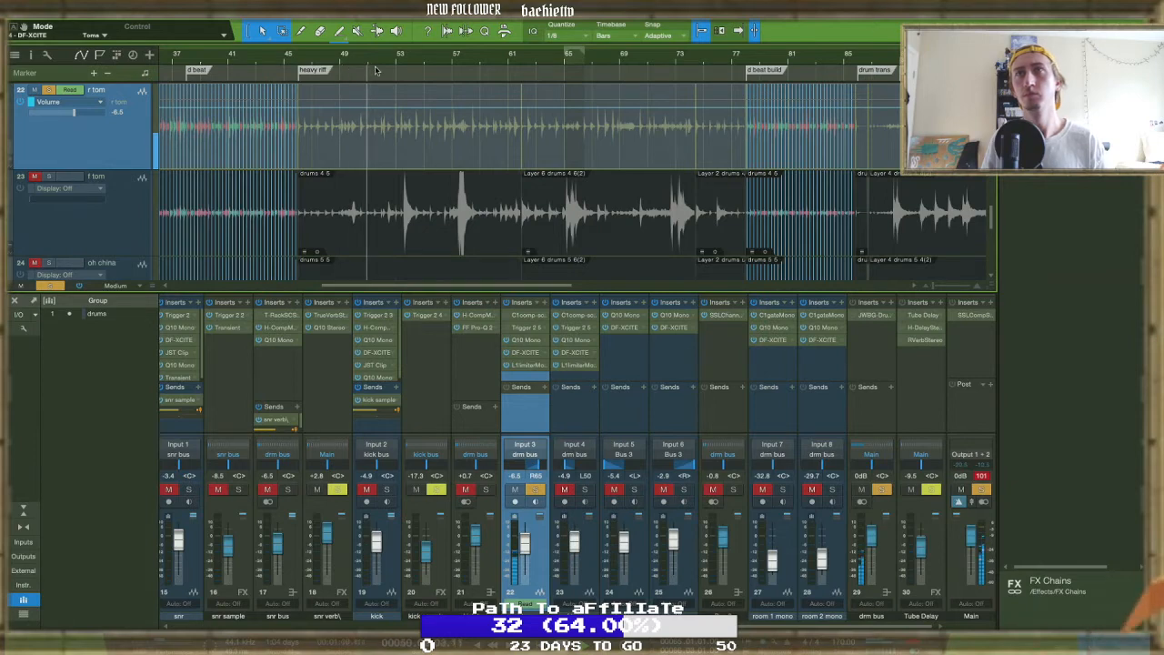
pyautogui.scroll(5, 376, 71)
pyautogui.hscroll(3, 375, 71)
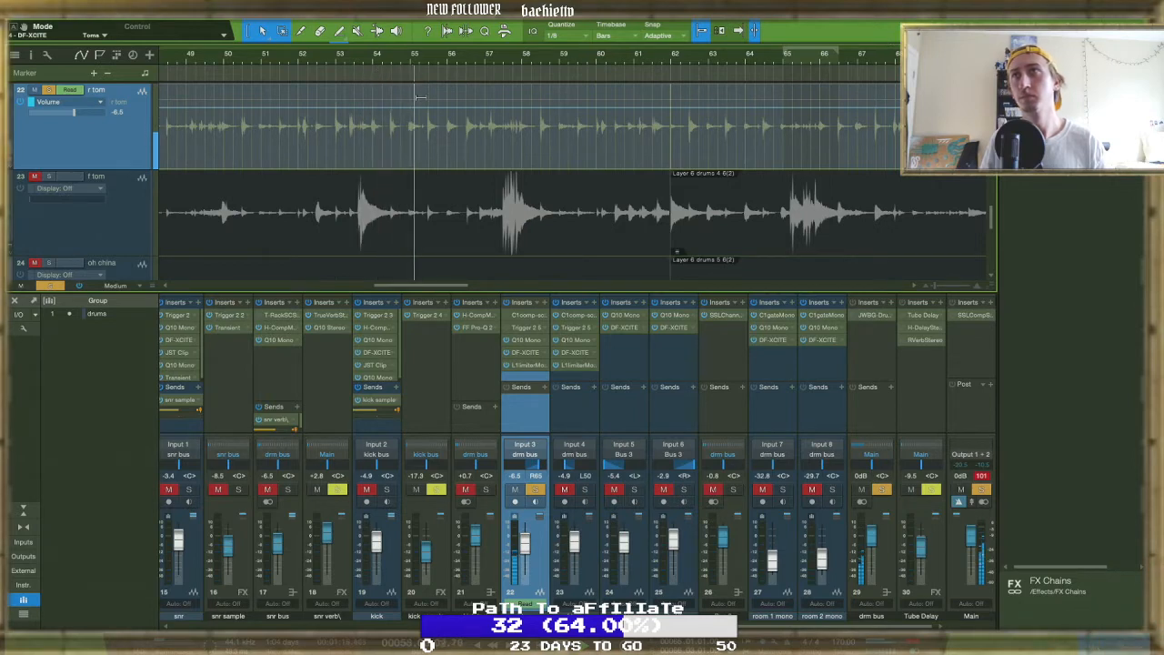
pyautogui.scroll(-5, 421, 97)
pyautogui.scroll(1, 530, 121)
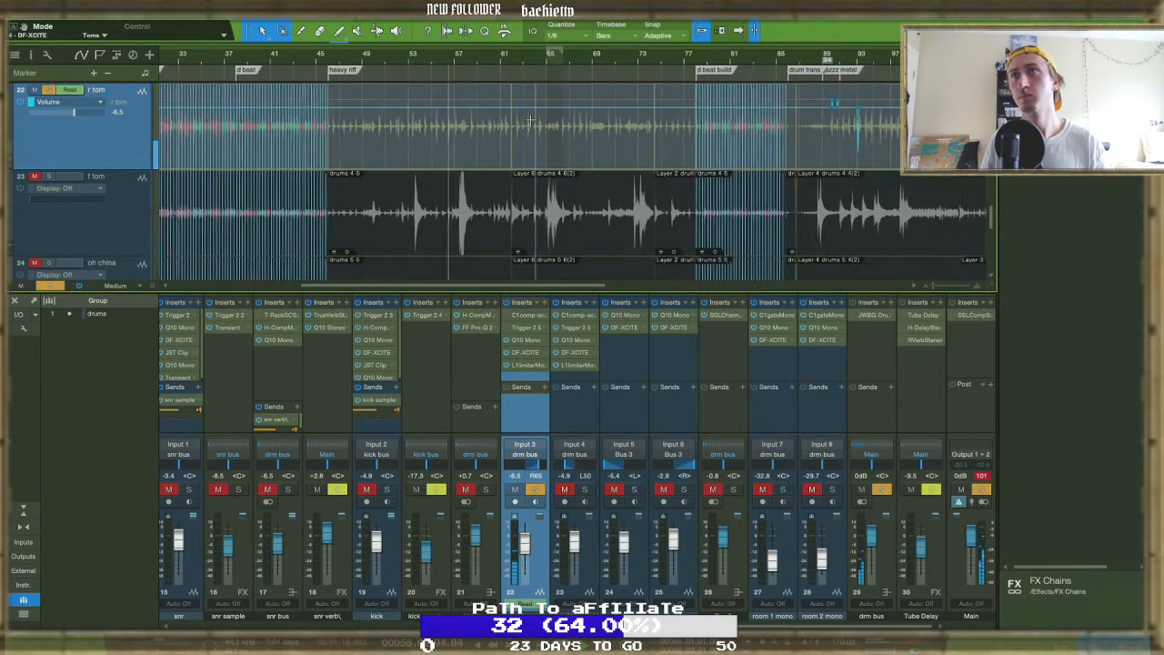
pyautogui.scroll(3, 530, 121)
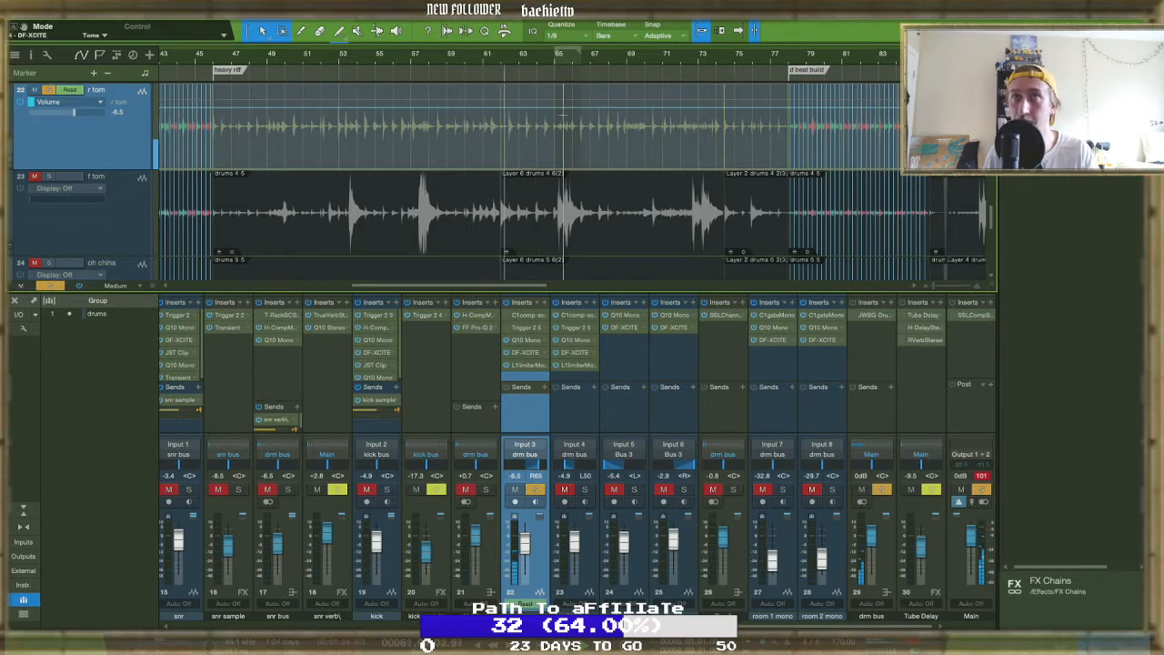
# Lower r tom's volume automation to silence from the dbeat build marker to the drum trans section
pyautogui.scroll(-10, 553, 115)
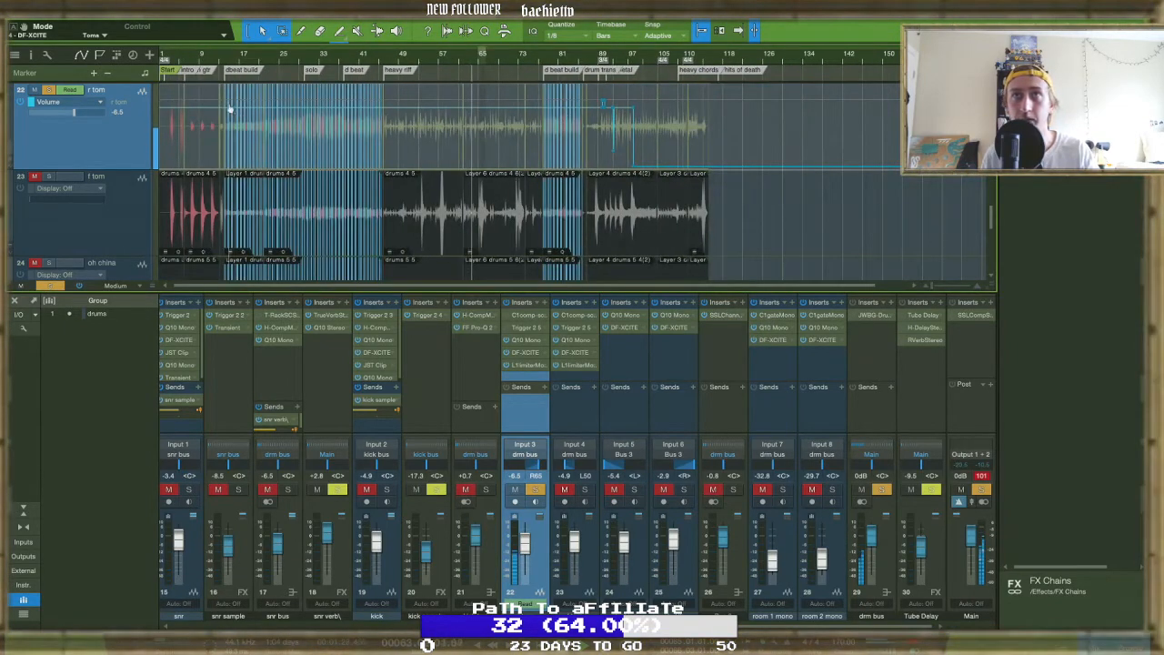
pyautogui.scroll(10, 227, 111)
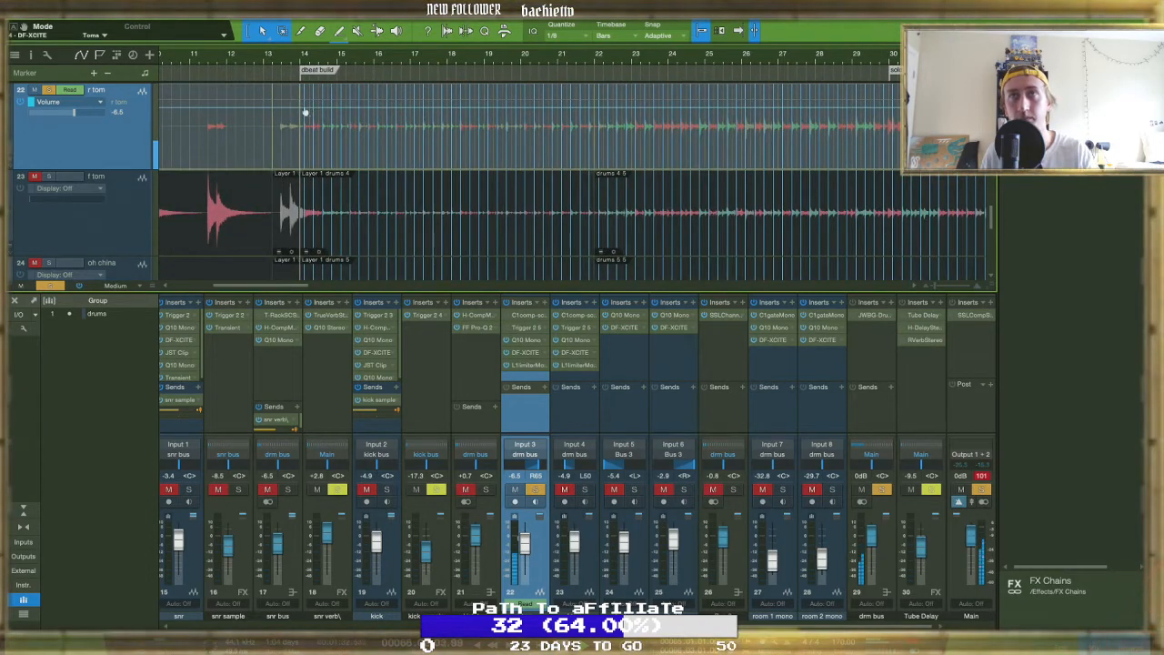
pyautogui.scroll(8, 302, 111)
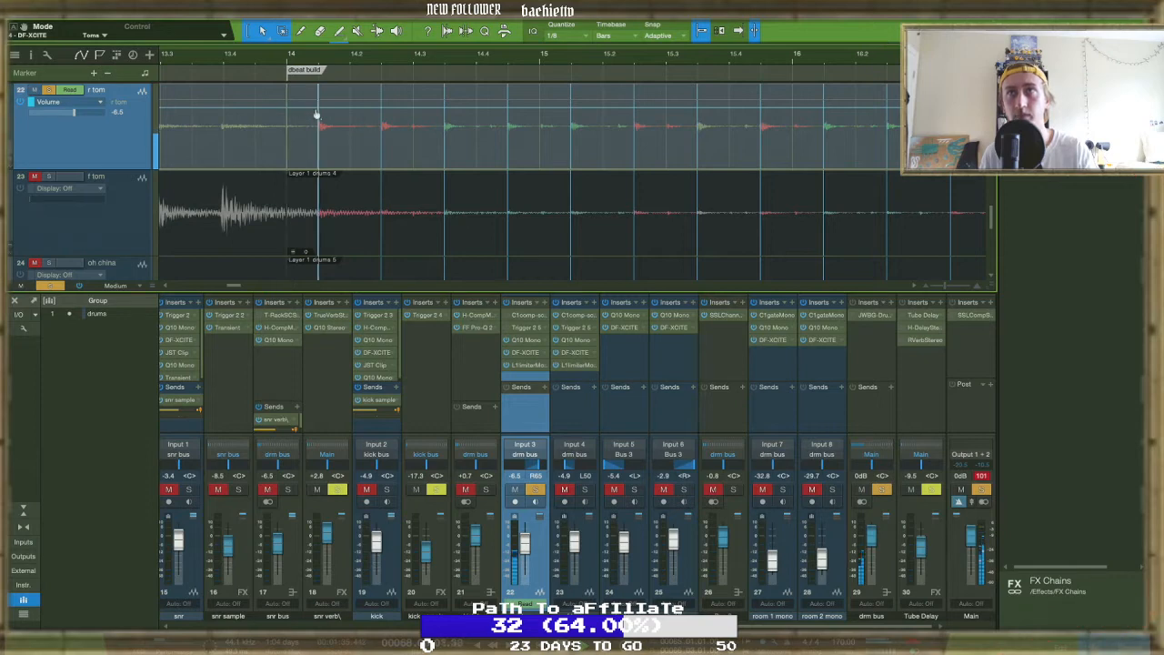
pyautogui.scroll(-10, 316, 111)
pyautogui.hscroll(6, 318, 114)
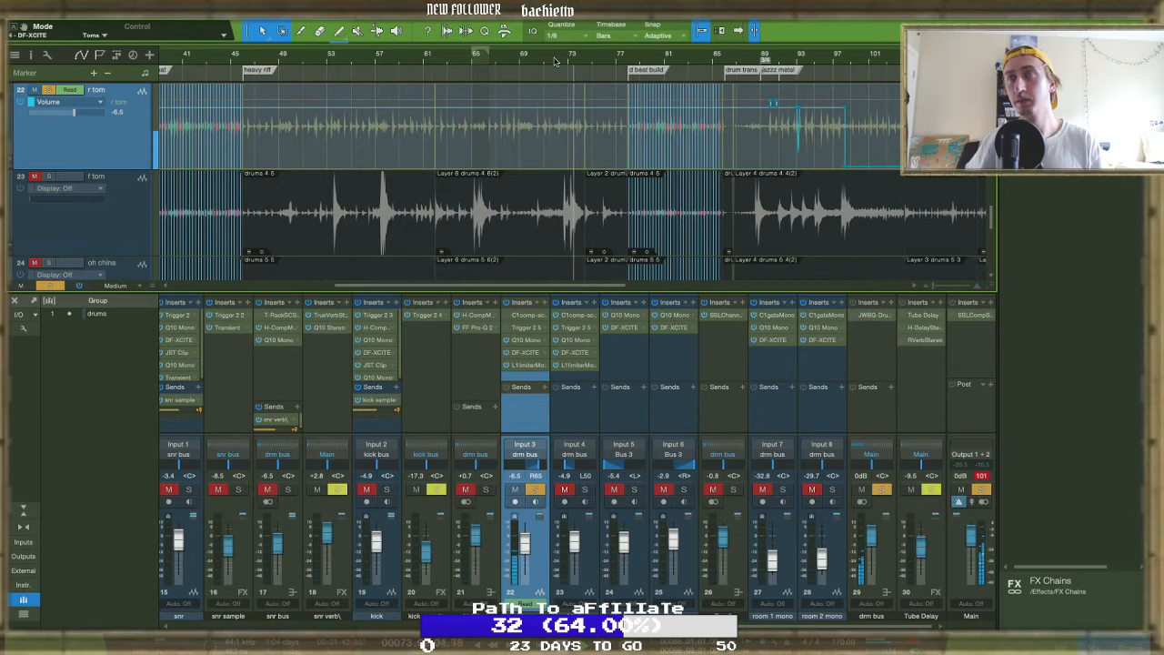
pyautogui.scroll(5, 554, 60)
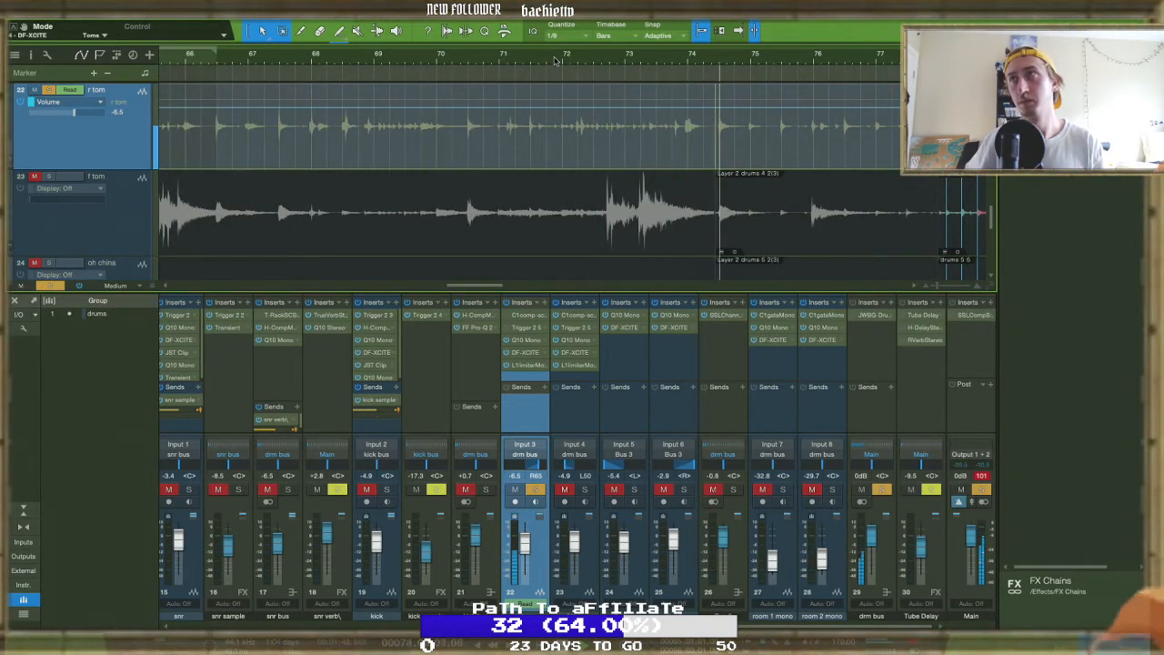
pyautogui.scroll(-4, 554, 60)
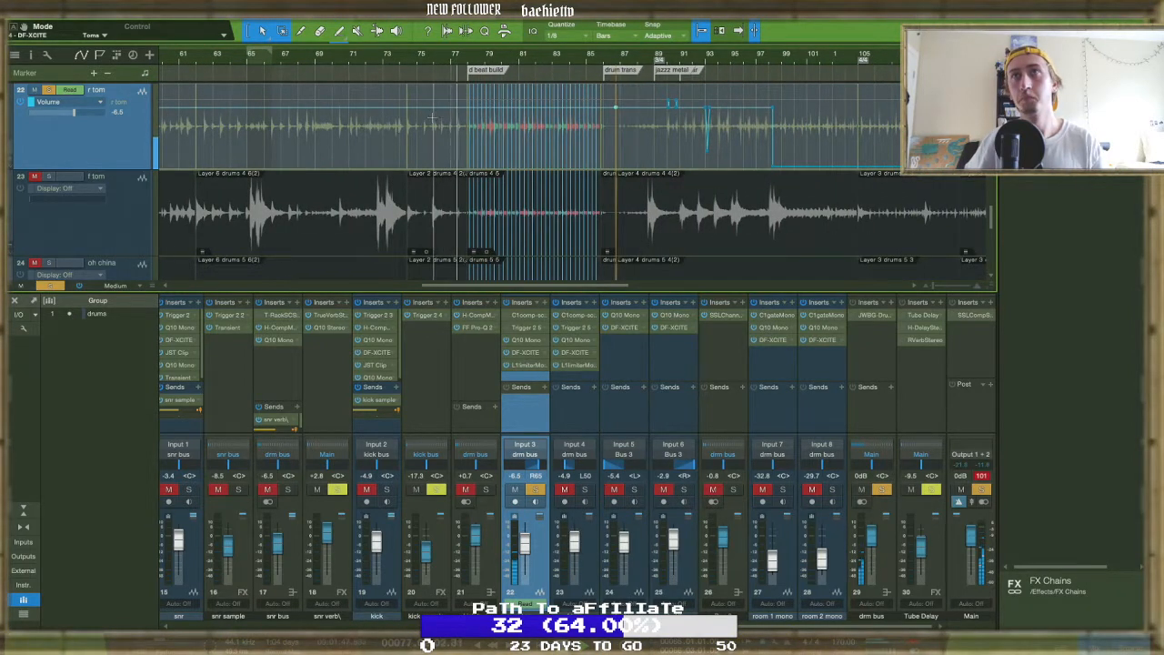
pyautogui.scroll(-3, 432, 119)
pyautogui.moveTo(382, 98); pyautogui.dragTo(382, 177)
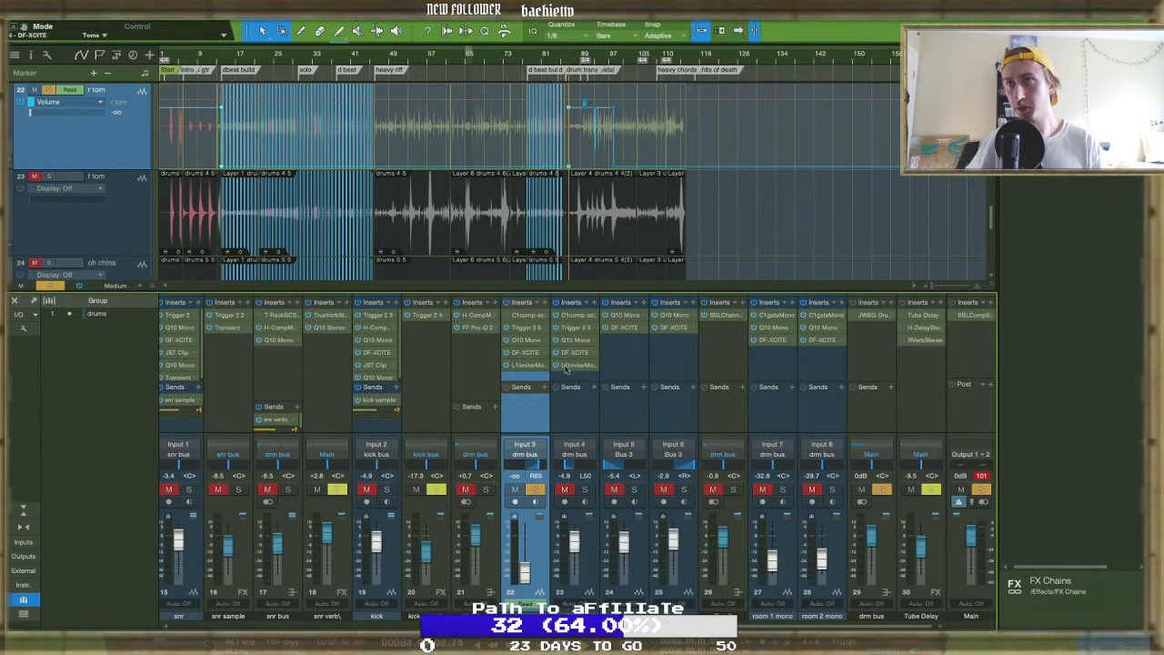
# Set r tom's DF-XCITE to Toms mode with a High Mid mix of 23.4%
pyautogui.click(523, 352)
pyautogui.click(335, 414)
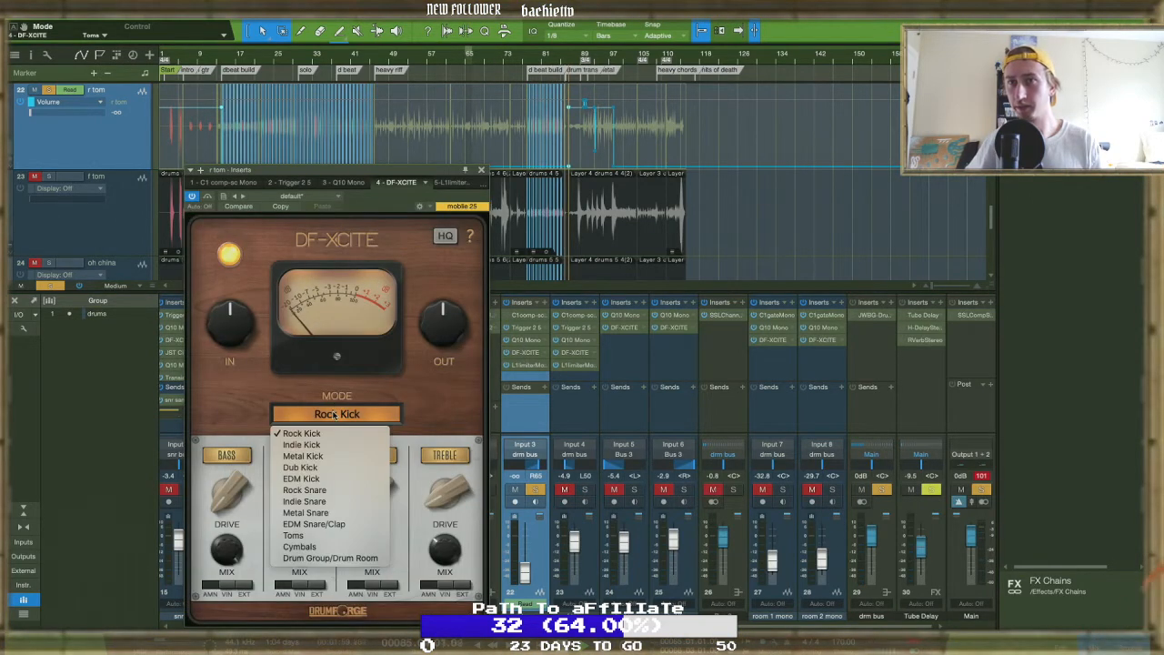
pyautogui.click(314, 533)
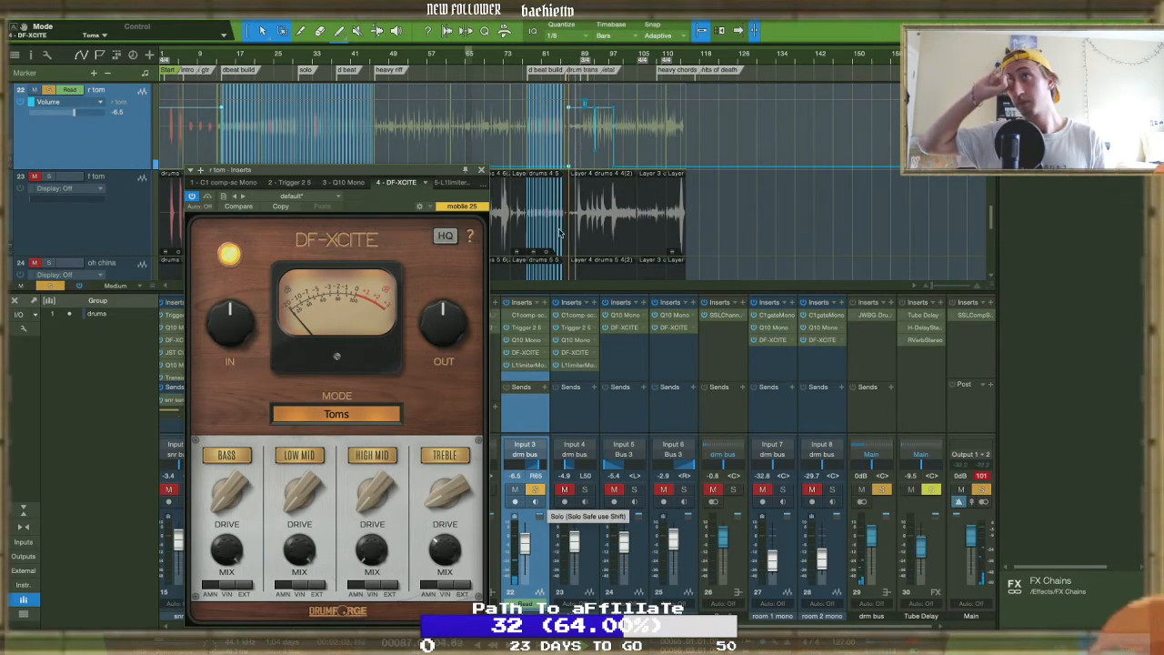
pyautogui.scroll(8, 598, 93)
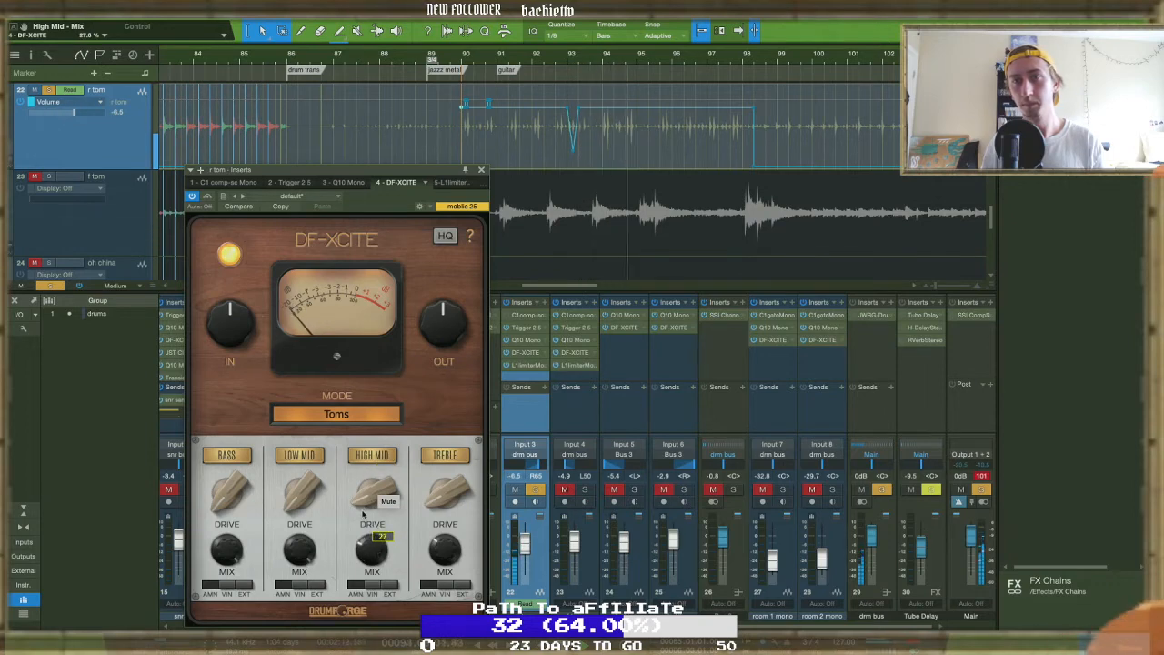
pyautogui.click(482, 172)
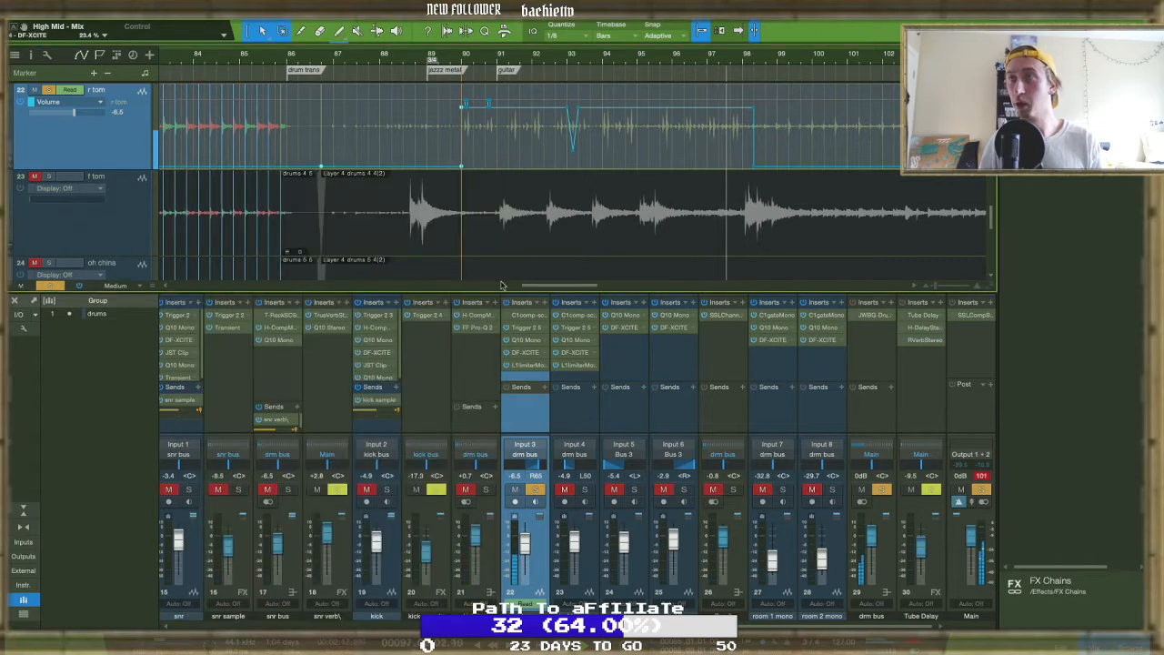
# Solo f tom instead of r tom and play from bar 88, just before the jazzz metal marker
pyautogui.click(535, 490)
pyautogui.click(585, 490)
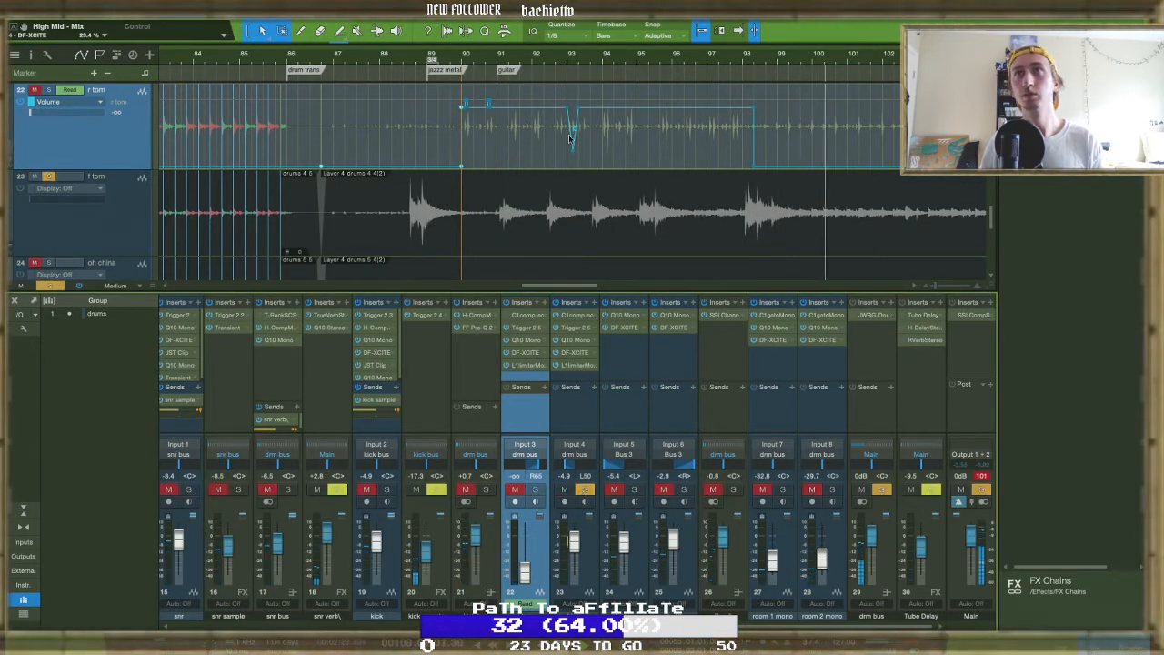
pyautogui.click(410, 61)
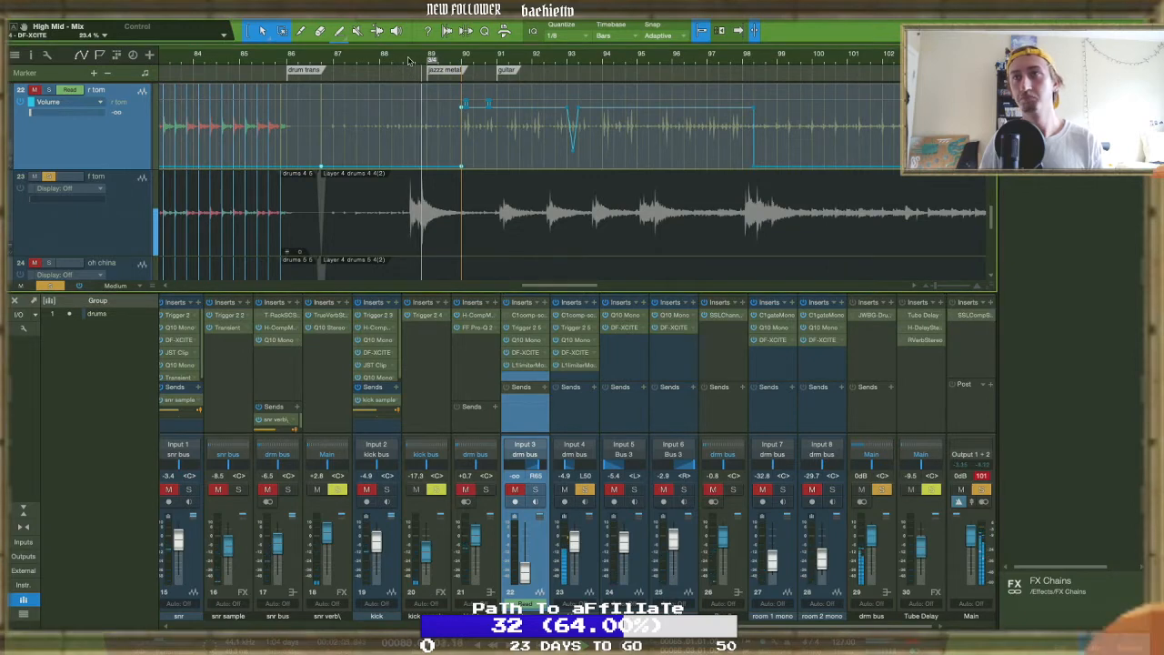
# Inspect r tom's DF-XCITE and Trigger 2 during playback past the jazzz metal marker, comparing with Trigger 2 bypassed
pyautogui.click(526, 353)
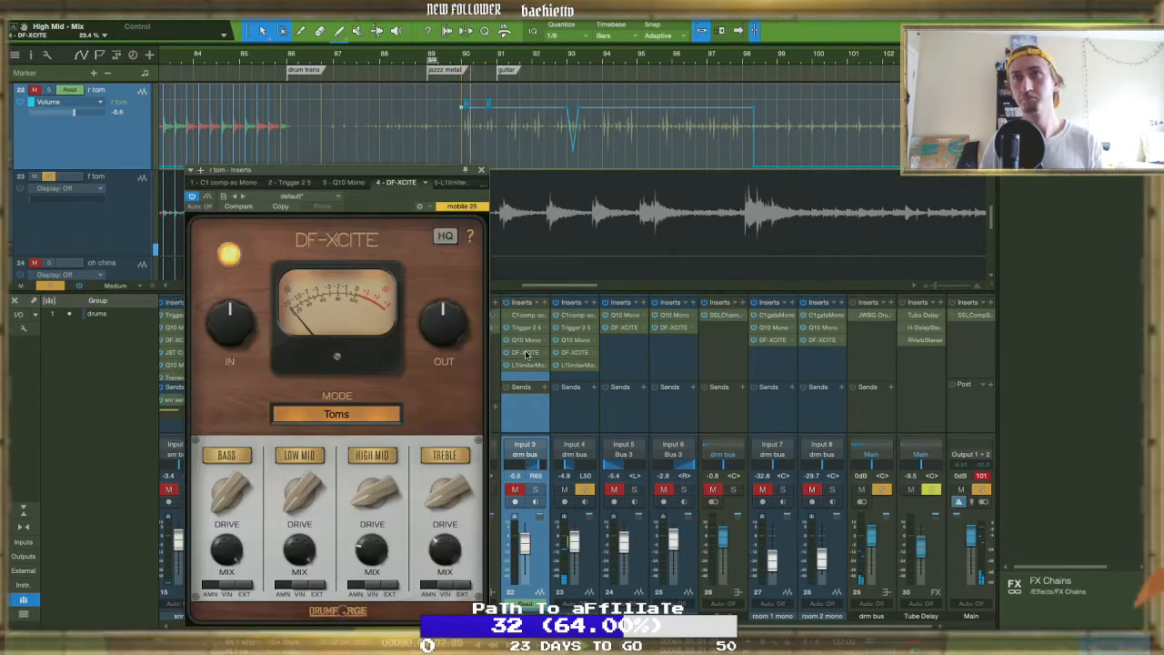
pyautogui.scroll(-3, 541, 247)
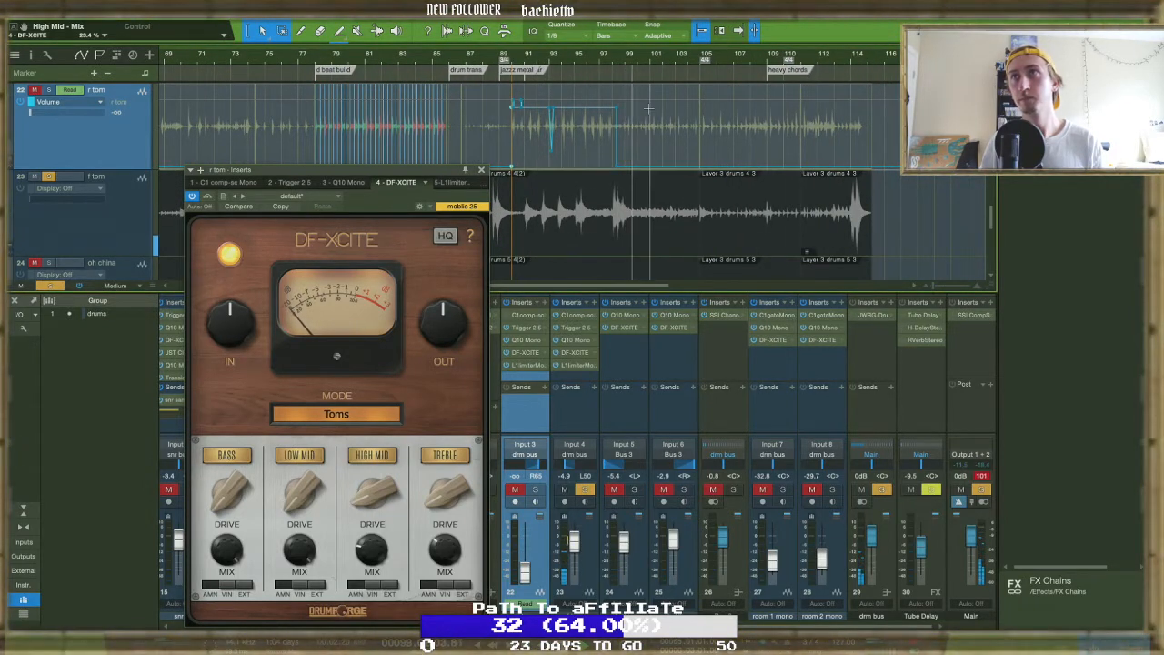
pyautogui.click(286, 182)
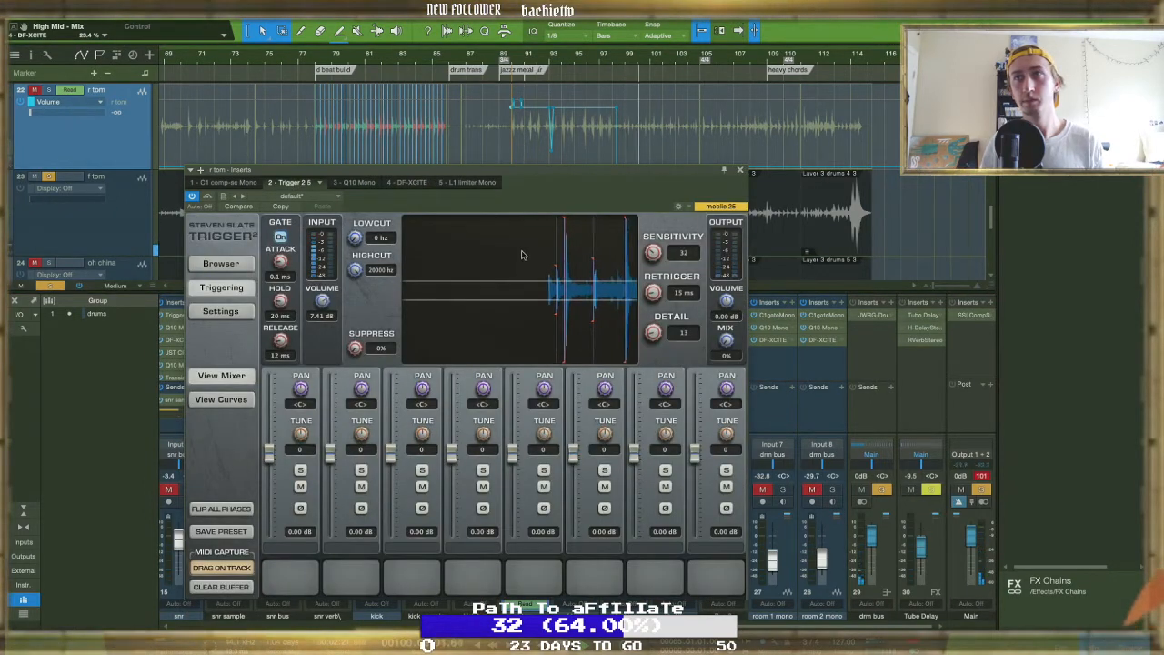
pyautogui.moveTo(609, 180); pyautogui.dragTo(655, 315)
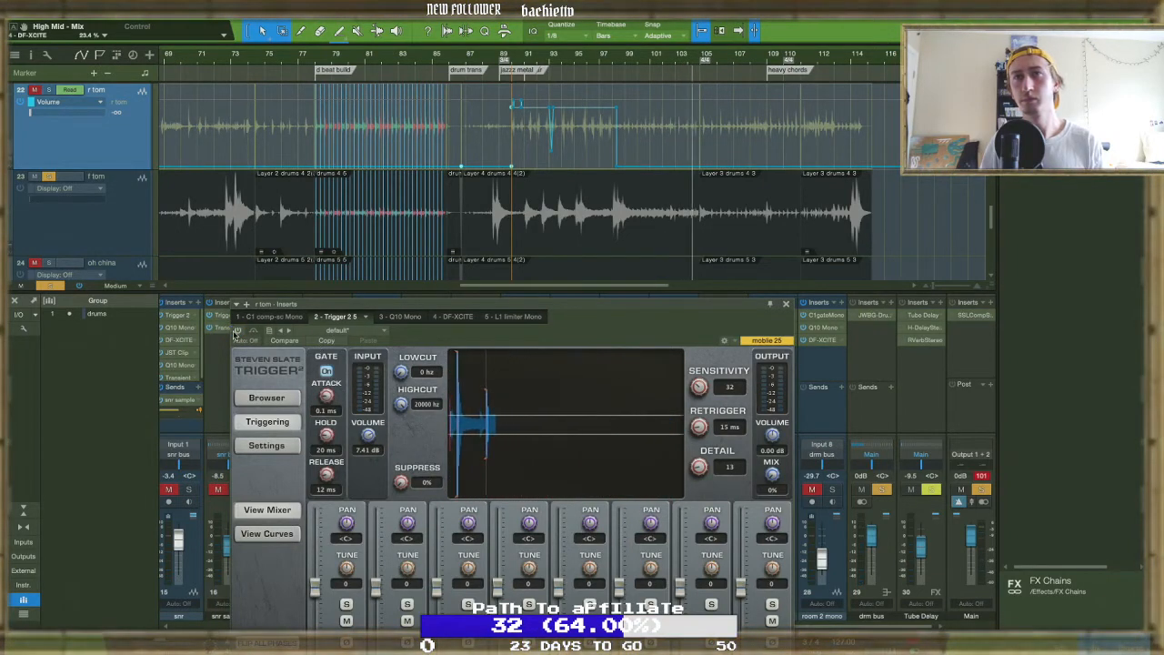
pyautogui.click(608, 58)
pyautogui.moveTo(641, 309); pyautogui.dragTo(568, 221)
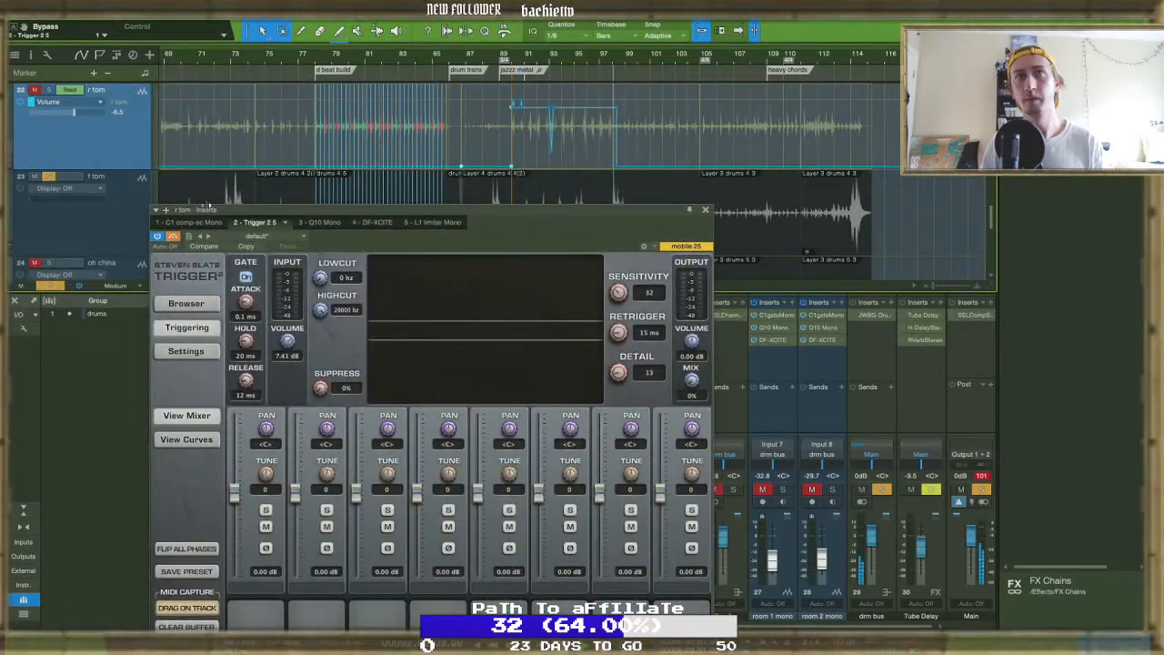
# Remove the C1 comp-sc Mono from r tom's inserts and replay the jazzz metal section with Trigger 2 active
pyautogui.click(189, 222)
pyautogui.click(233, 225)
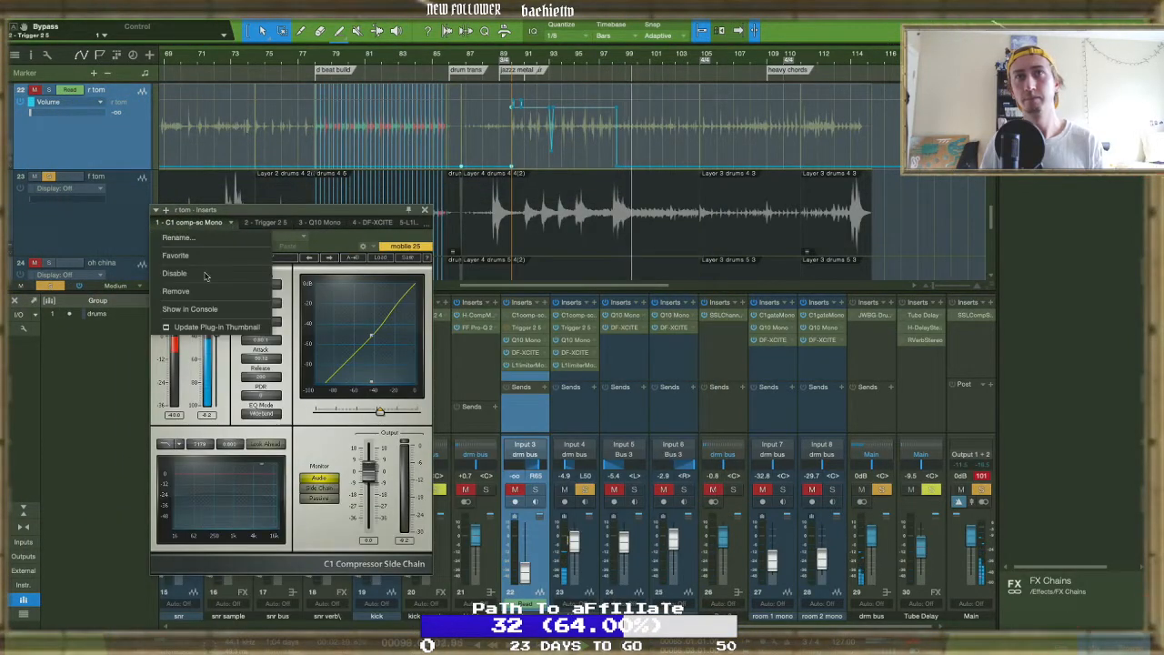
pyautogui.click(169, 296)
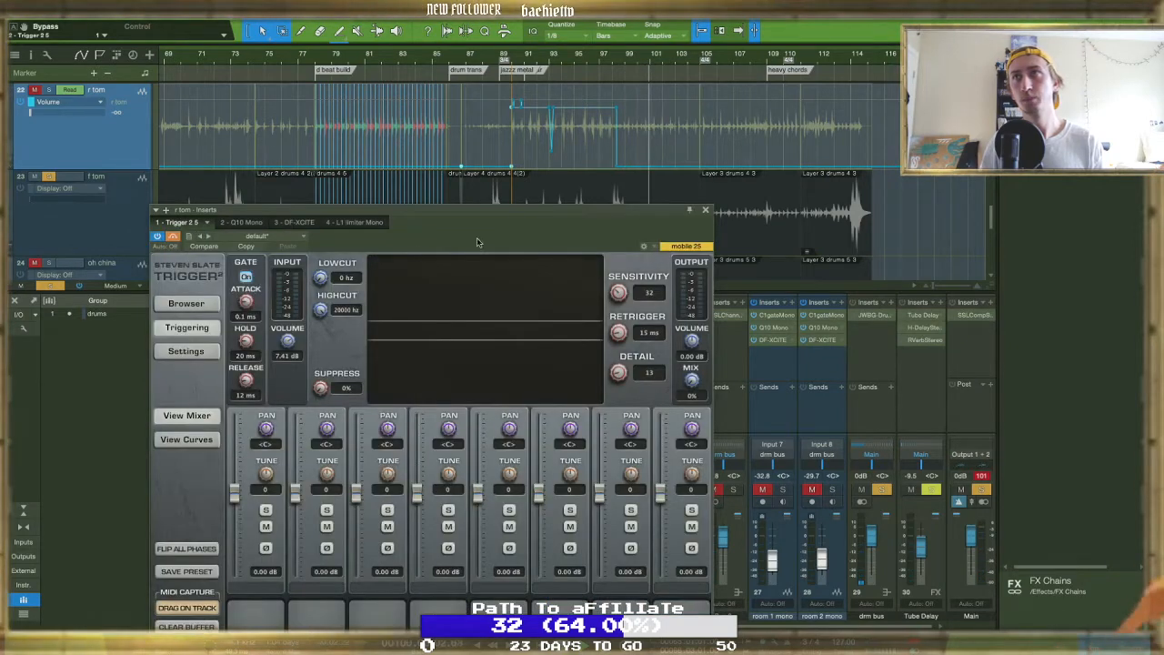
pyautogui.moveTo(315, 211); pyautogui.dragTo(429, 291)
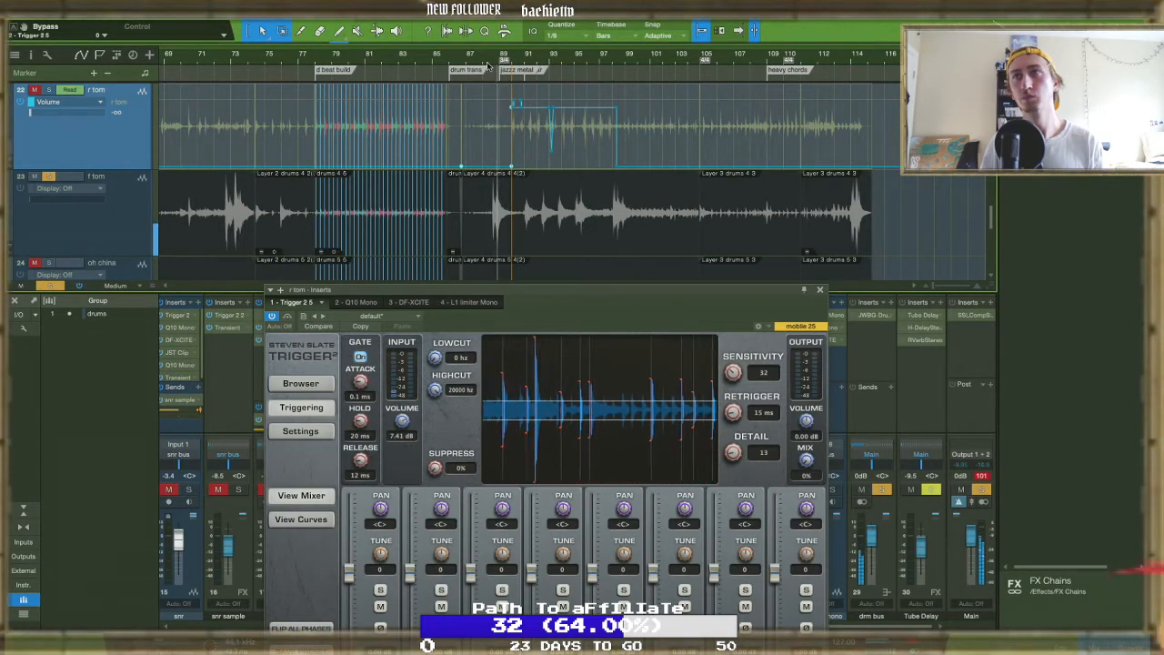
pyautogui.scroll(5, 555, 209)
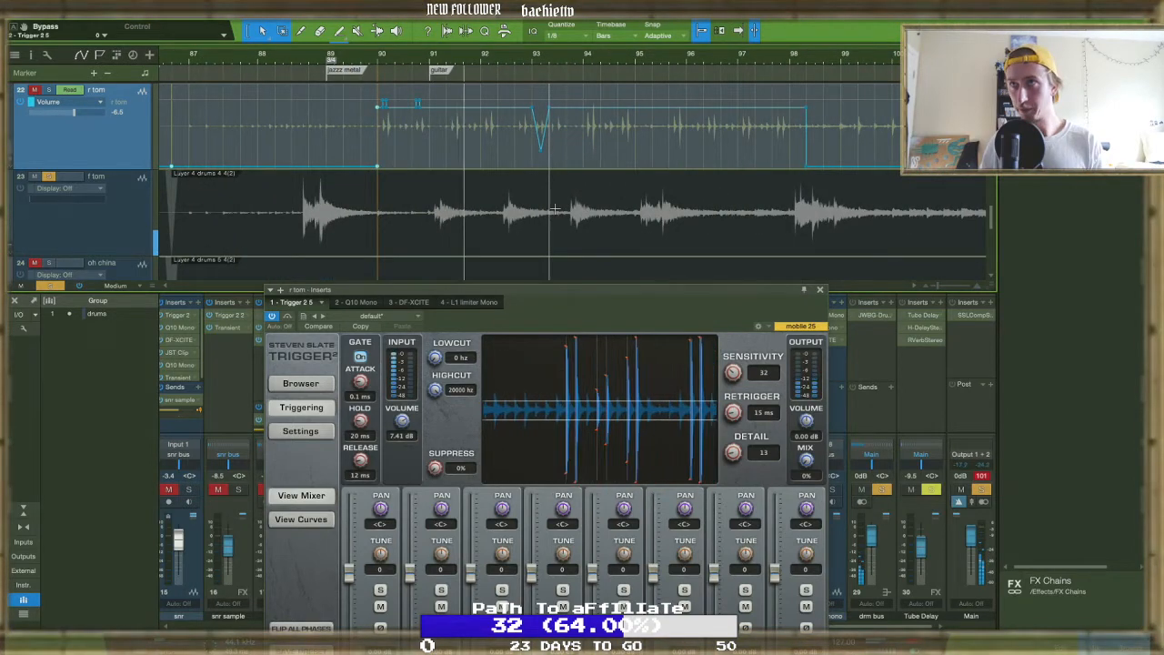
pyautogui.click(820, 290)
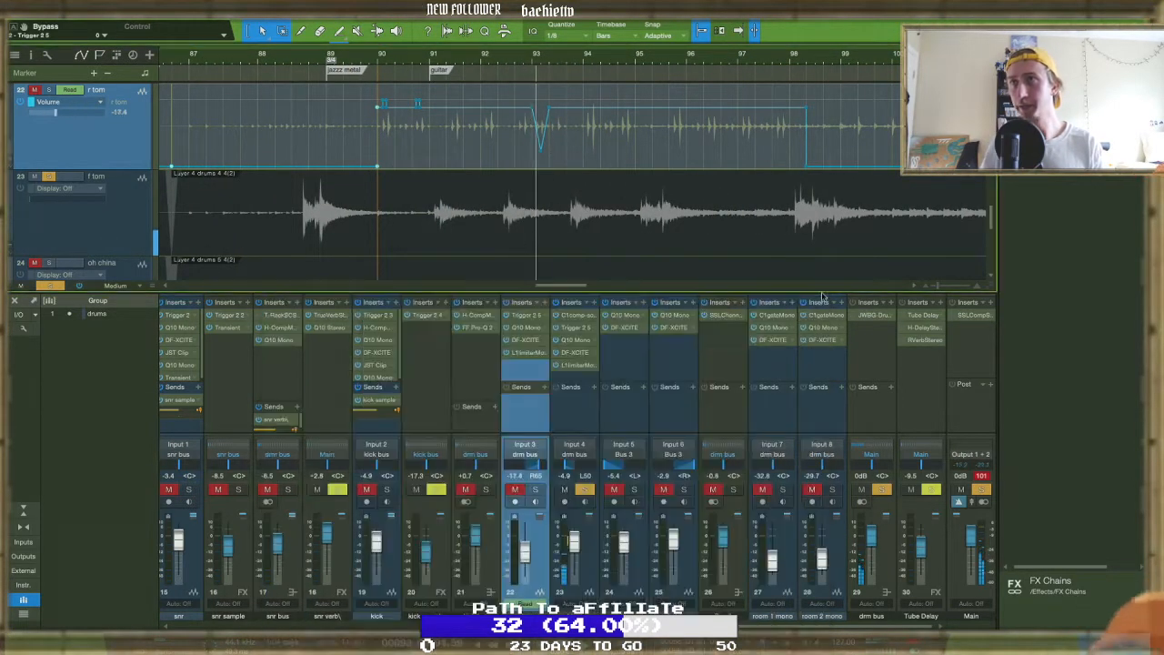
# Set f tom's L1 limiter threshold to -9.9 dB and its output ceiling to -4.1 dB while replaying the hit
pyautogui.click(580, 364)
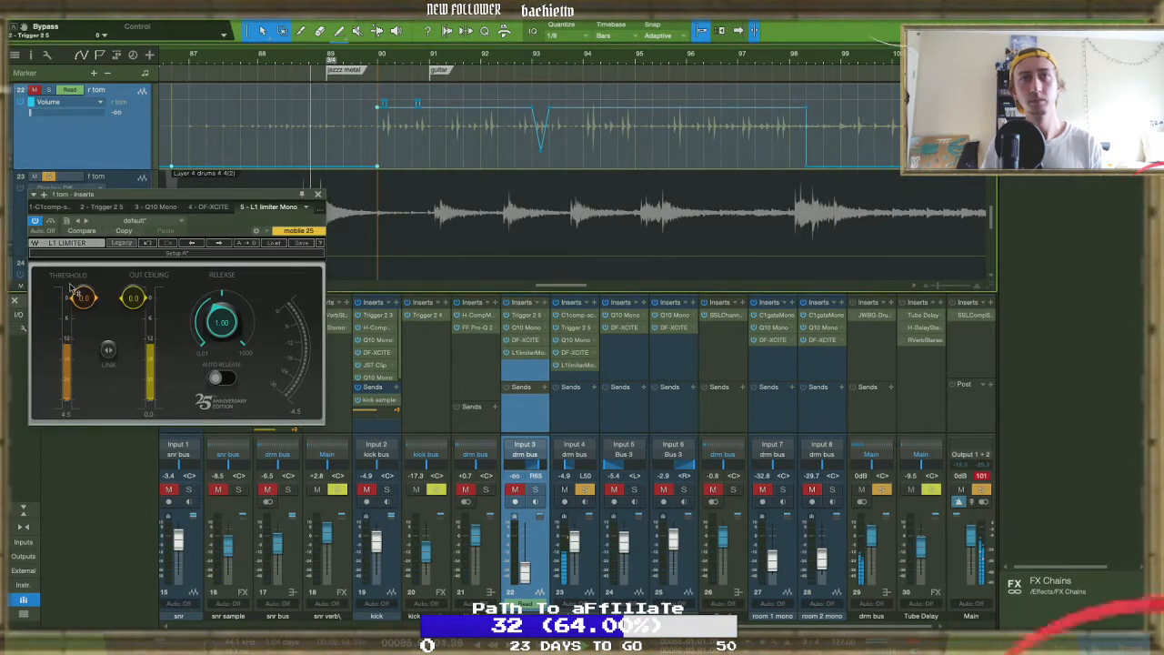
pyautogui.moveTo(83, 299); pyautogui.dragTo(83, 327)
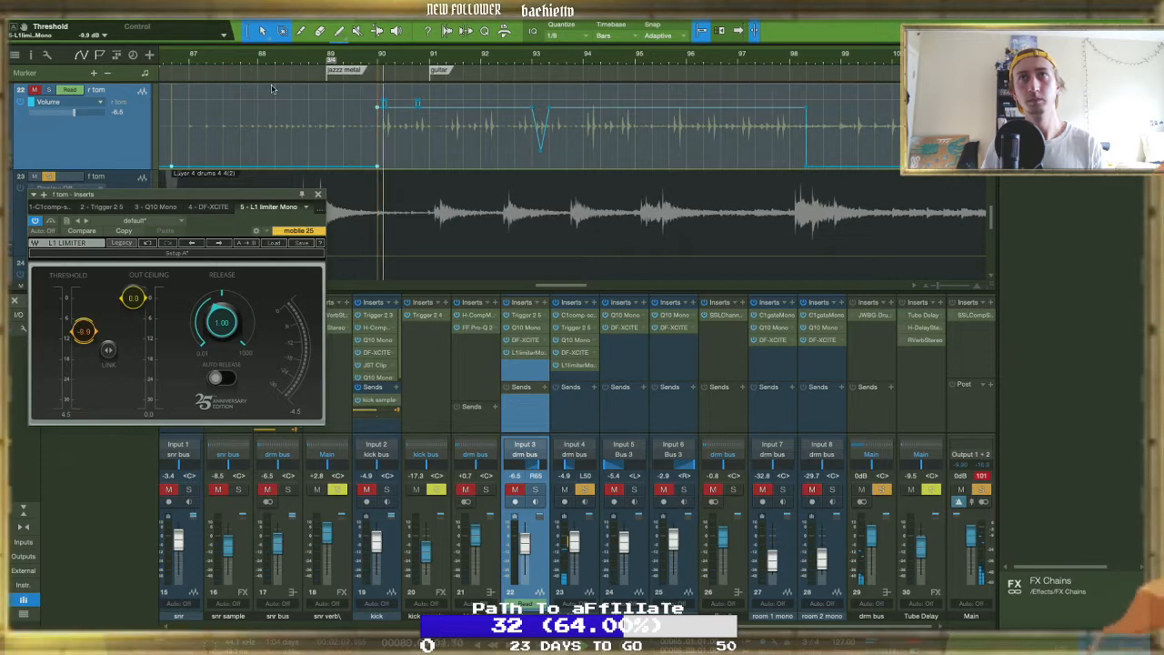
pyautogui.click(295, 62)
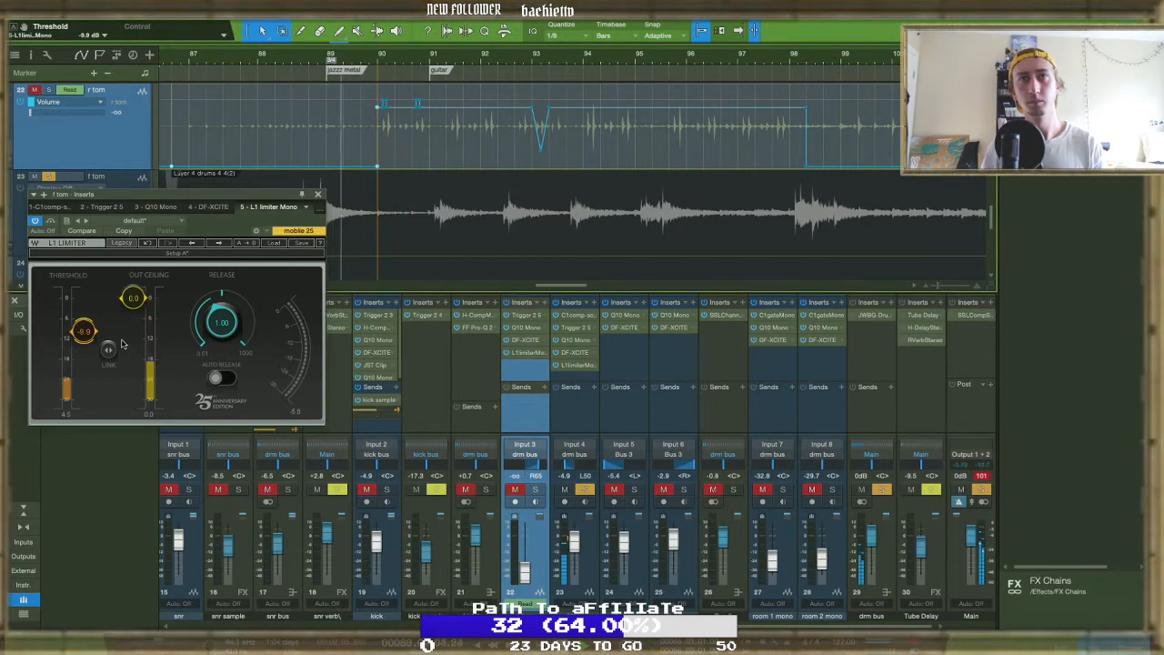
pyautogui.click(298, 61)
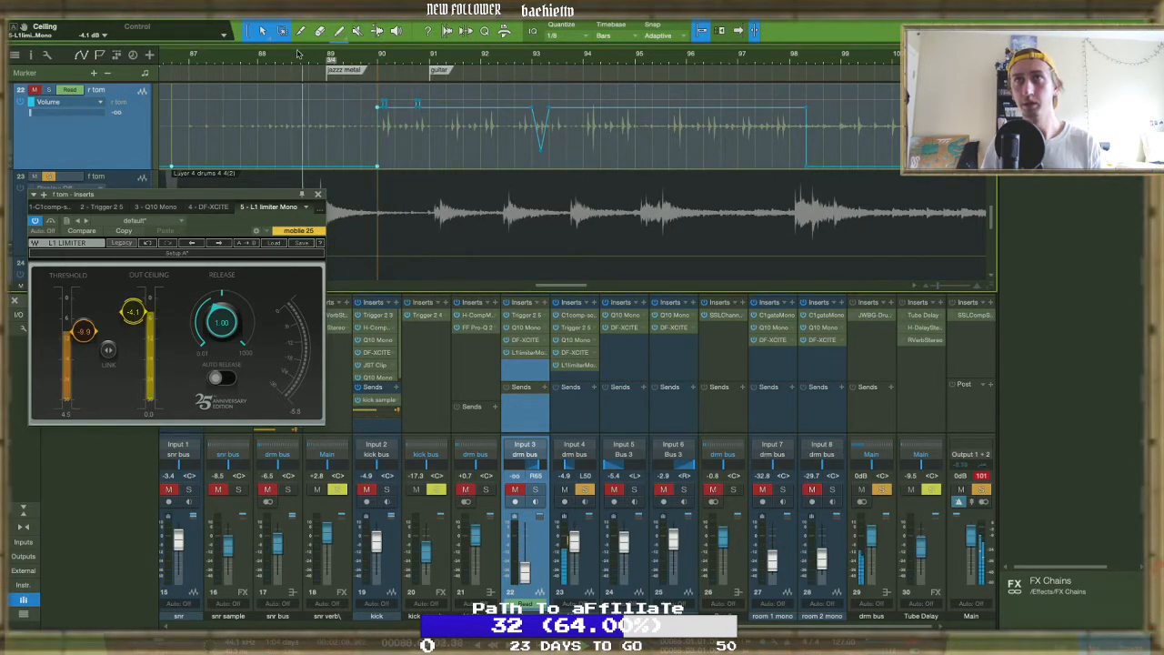
pyautogui.click(317, 193)
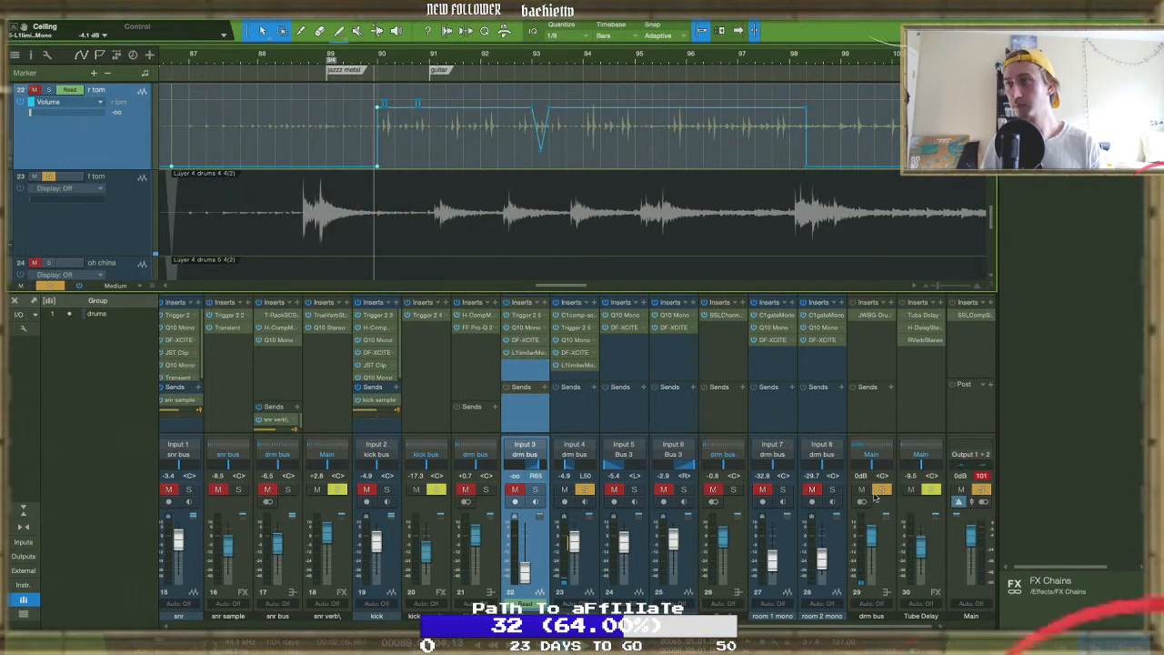
# Solo the whole drum bus with all its drum tracks and audition the drums through to the end
pyautogui.click(880, 491)
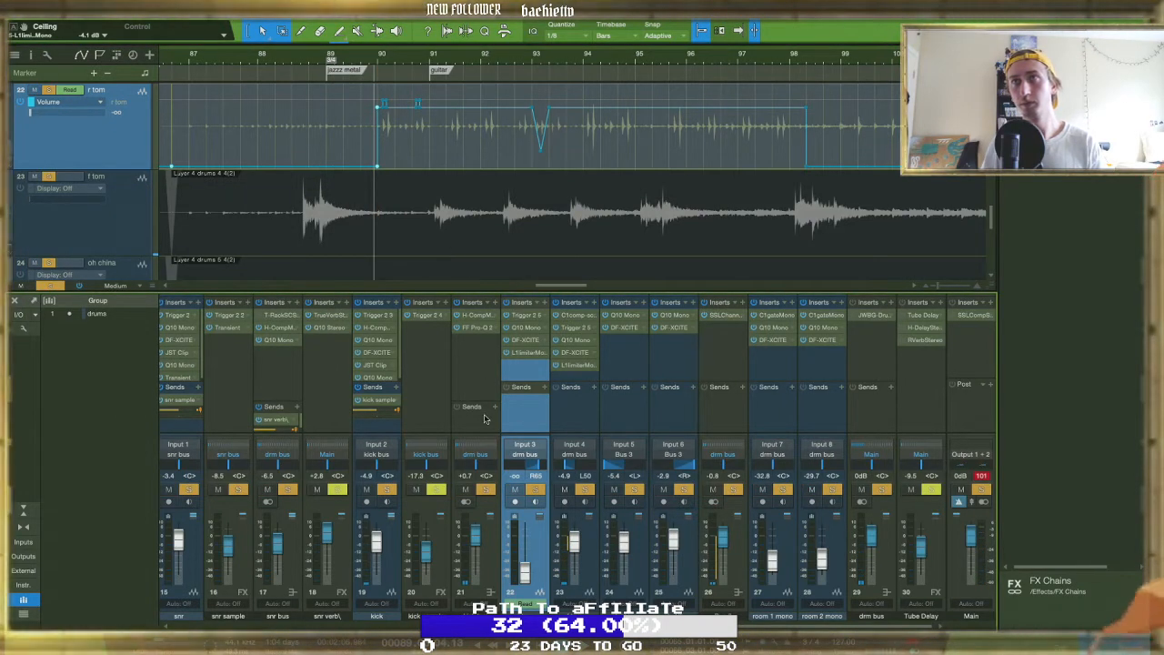
pyautogui.scroll(-5, 403, 218)
pyautogui.click(332, 60)
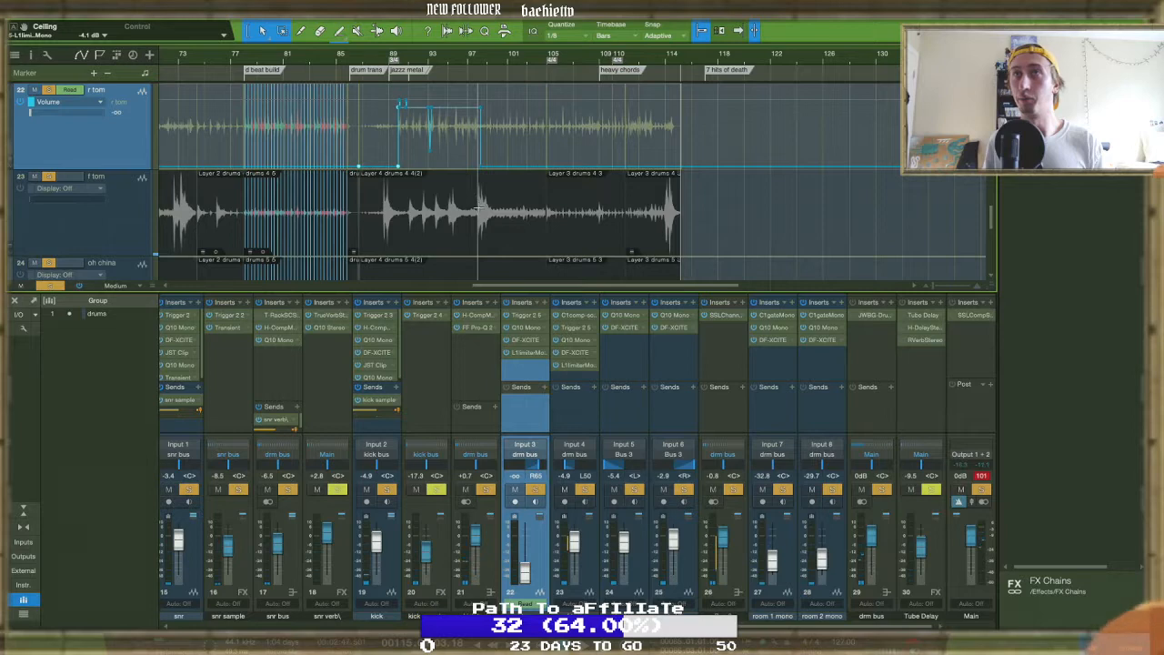
pyautogui.scroll(-4, 477, 206)
pyautogui.scroll(-6, 477, 207)
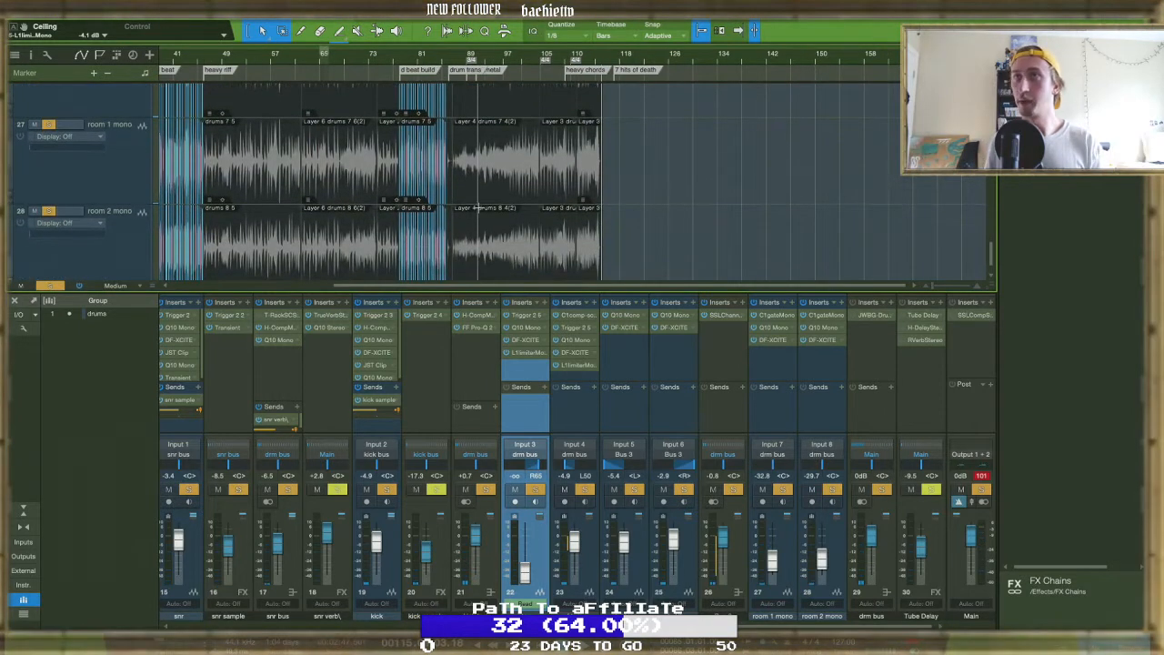
pyautogui.scroll(5, 477, 207)
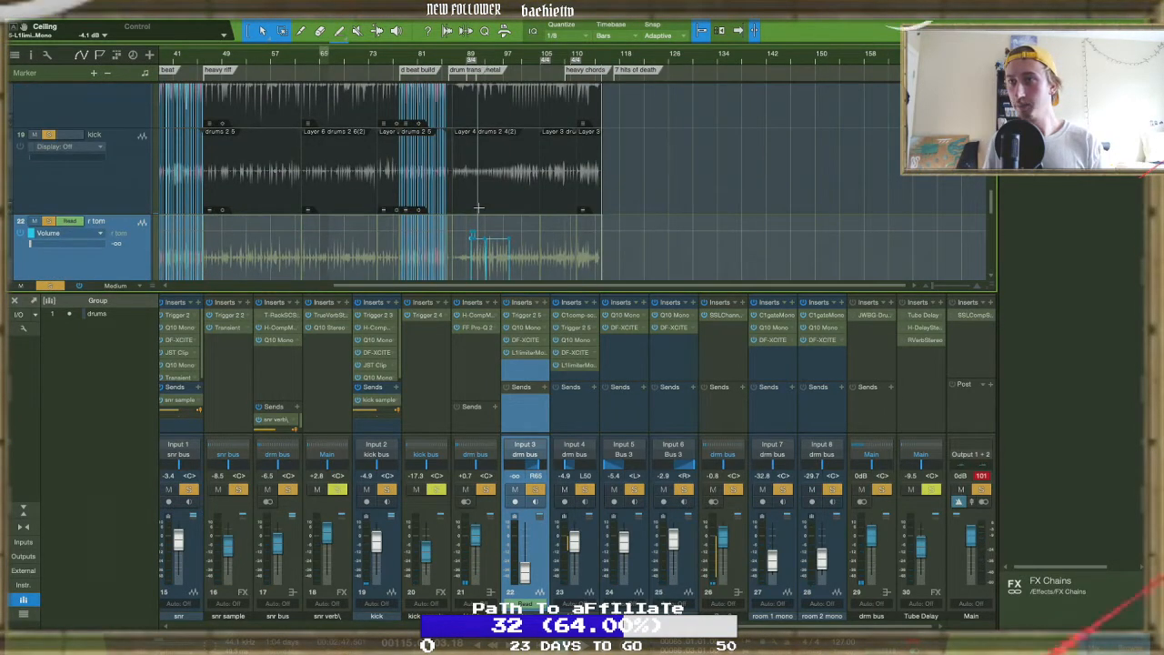
# Select the r tom and f tom channels and add a new bus channel beside them
pyautogui.keyDown('shift'); pyautogui.rightClick(579, 571); pyautogui.keyUp('shift')
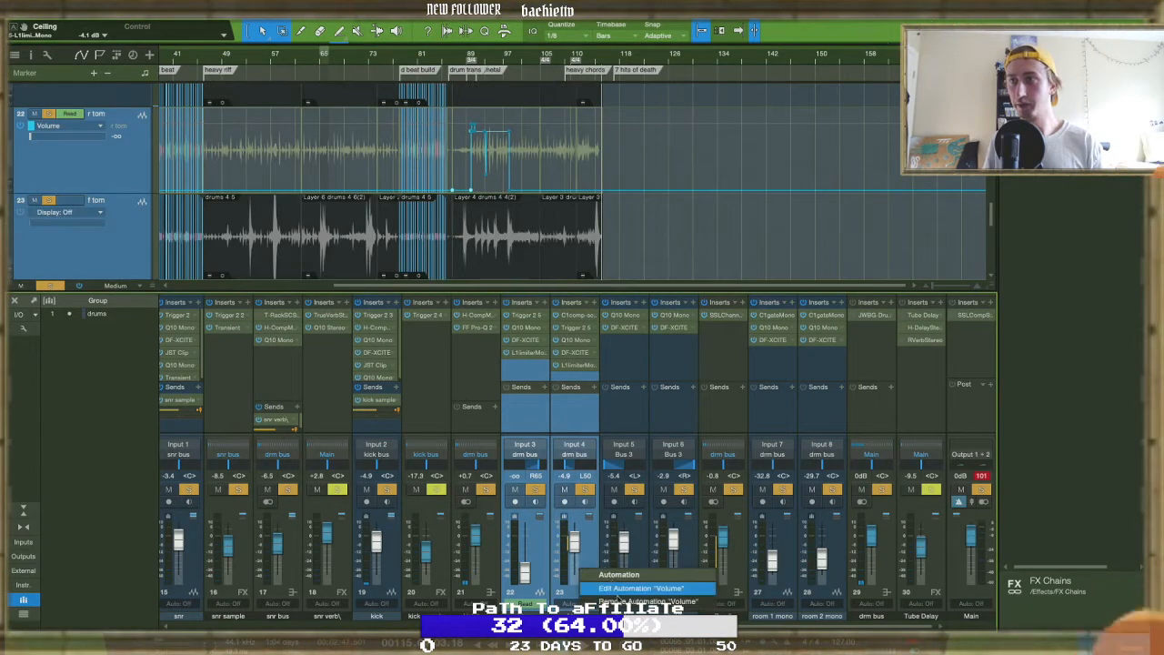
pyautogui.rightClick(585, 529)
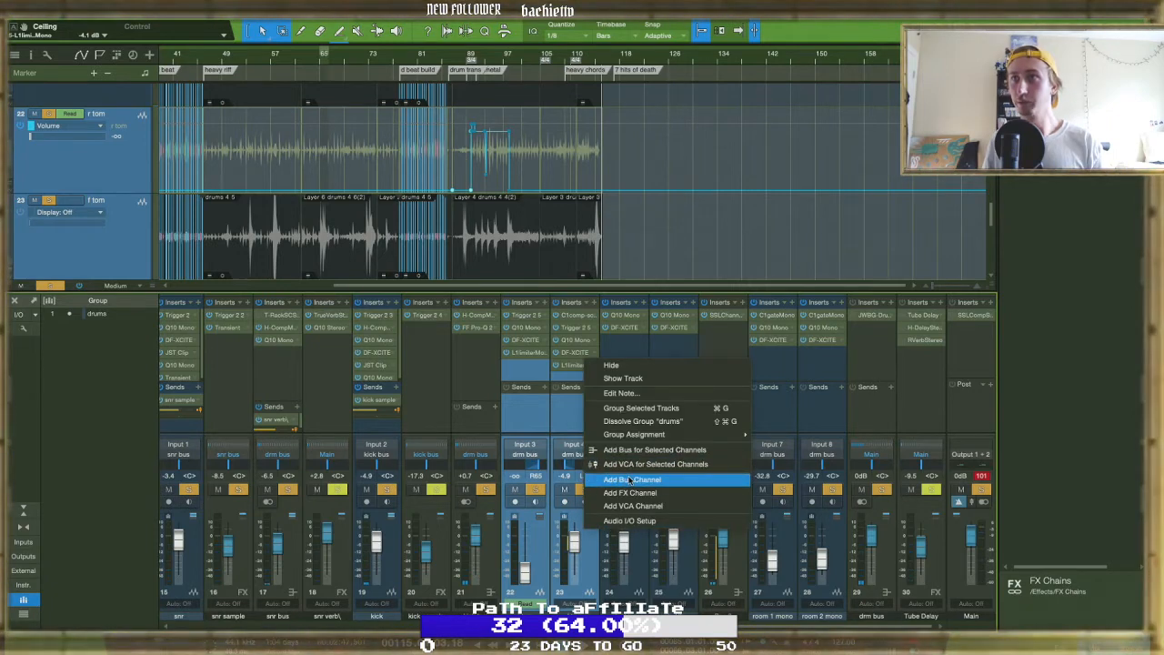
pyautogui.click(627, 479)
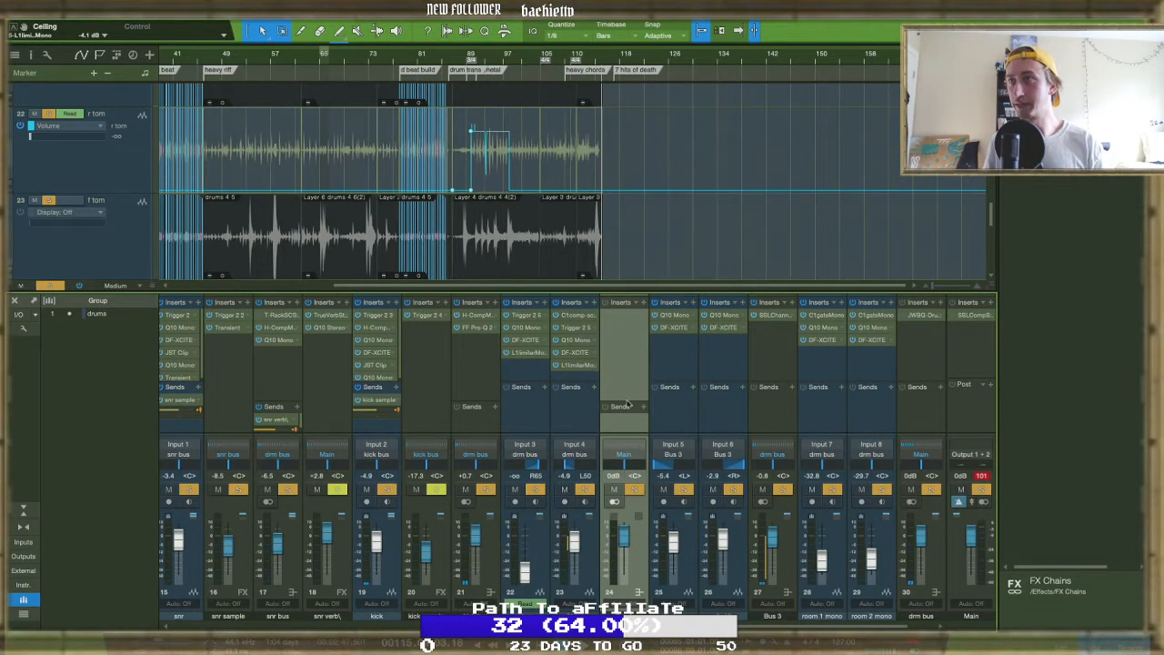
pyautogui.moveTo(681, 383); pyautogui.dragTo(657, 398)
# Show f tom's volume automation and drop it to silence from about bar 90.5 to just before bar 98
pyautogui.scroll(5, 510, 173)
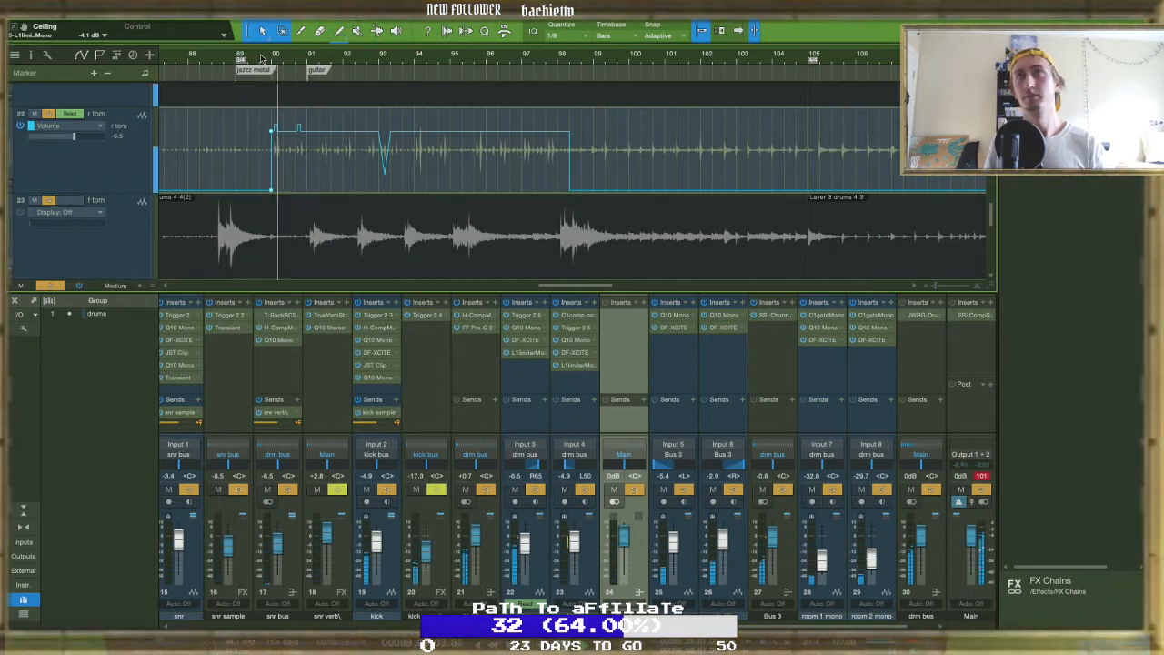
pyautogui.press('space')
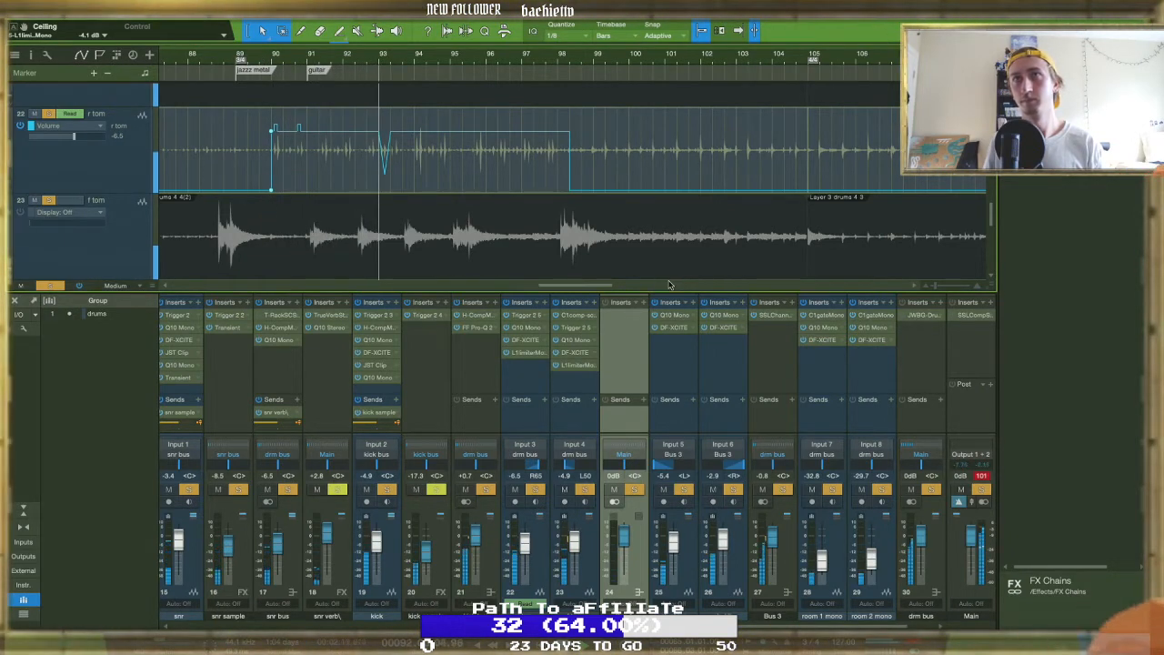
pyautogui.click(77, 219)
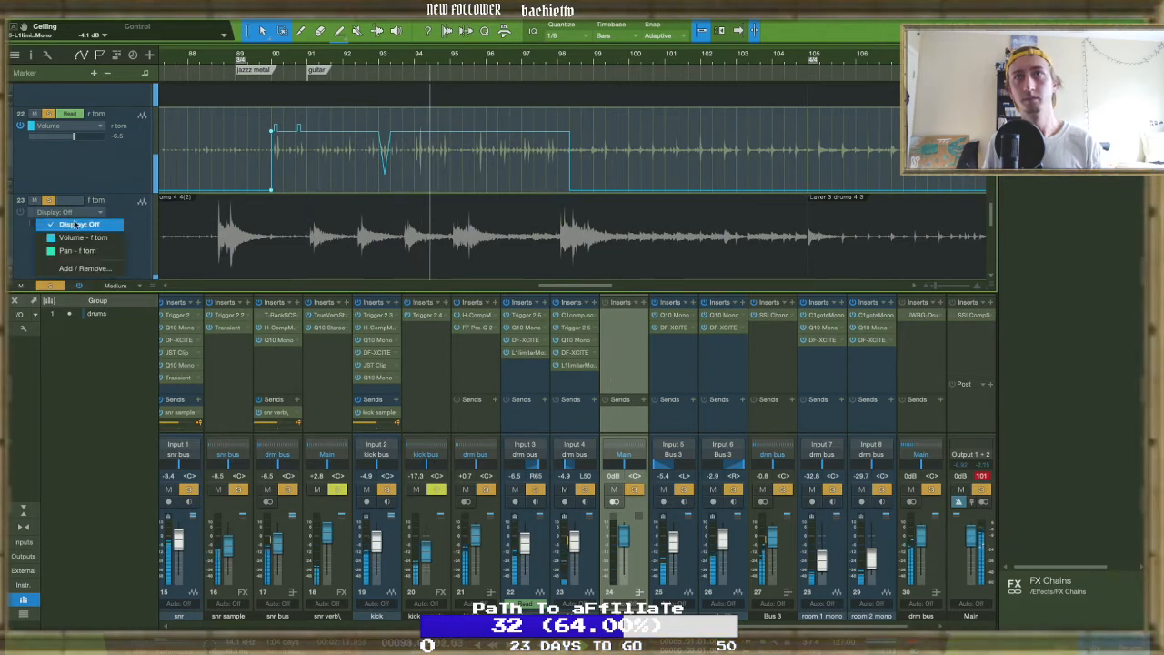
pyautogui.click(76, 242)
pyautogui.click(292, 223)
pyautogui.click(545, 216)
pyautogui.moveTo(414, 205); pyautogui.dragTo(418, 284)
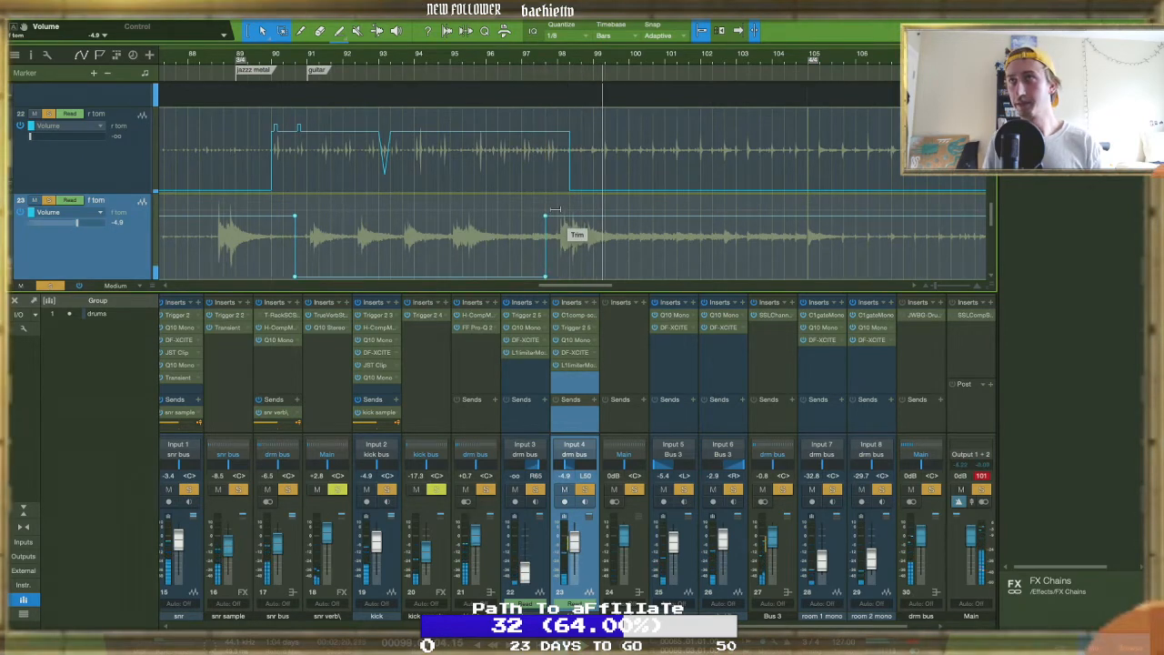
# Raise f tom's volume automation slightly over each of the three hits just after bar 98 and audition them
pyautogui.scroll(6, 557, 211)
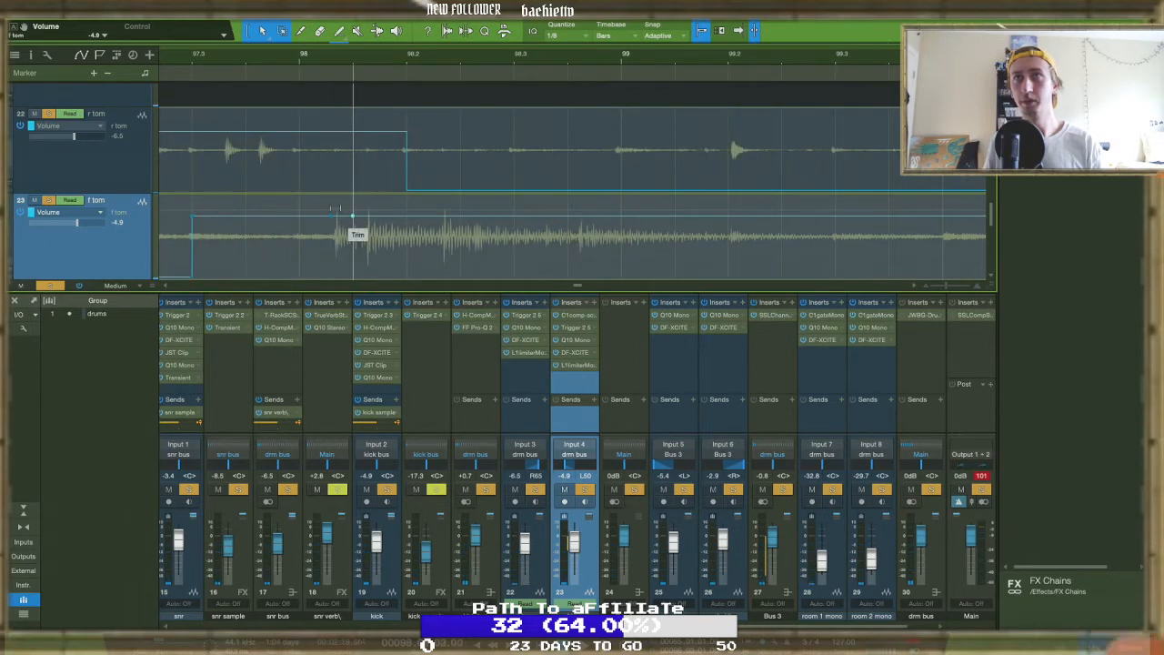
pyautogui.moveTo(332, 218); pyautogui.dragTo(331, 211)
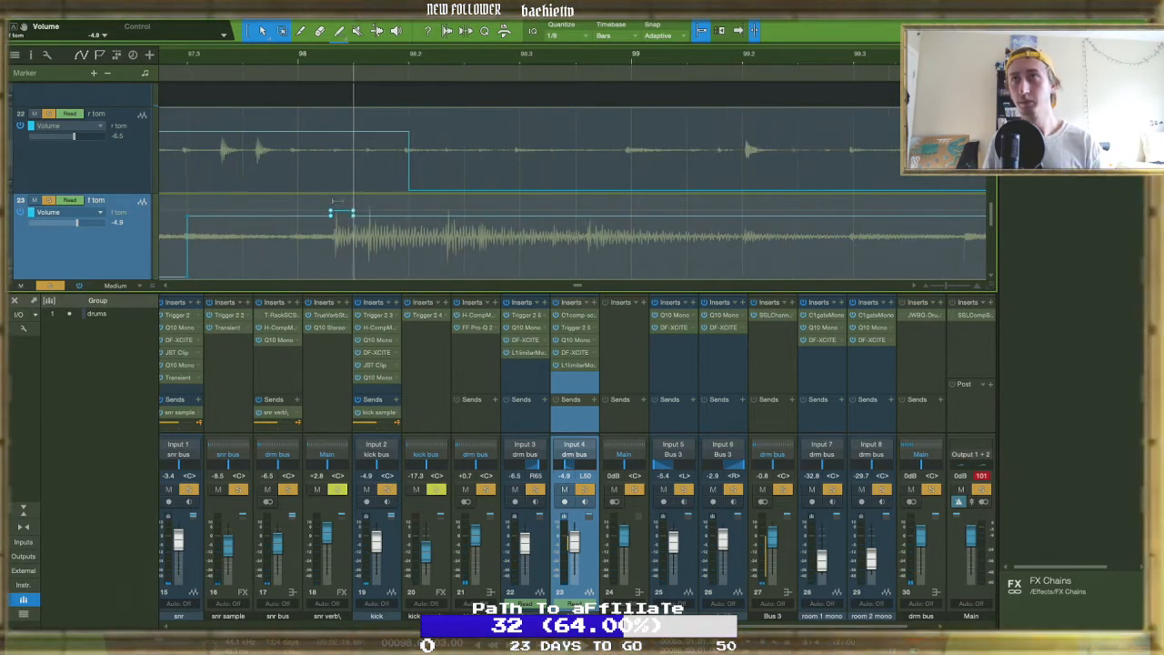
pyautogui.scroll(3, 458, 228)
pyautogui.click(552, 214)
pyautogui.hscroll(5, 512, 195)
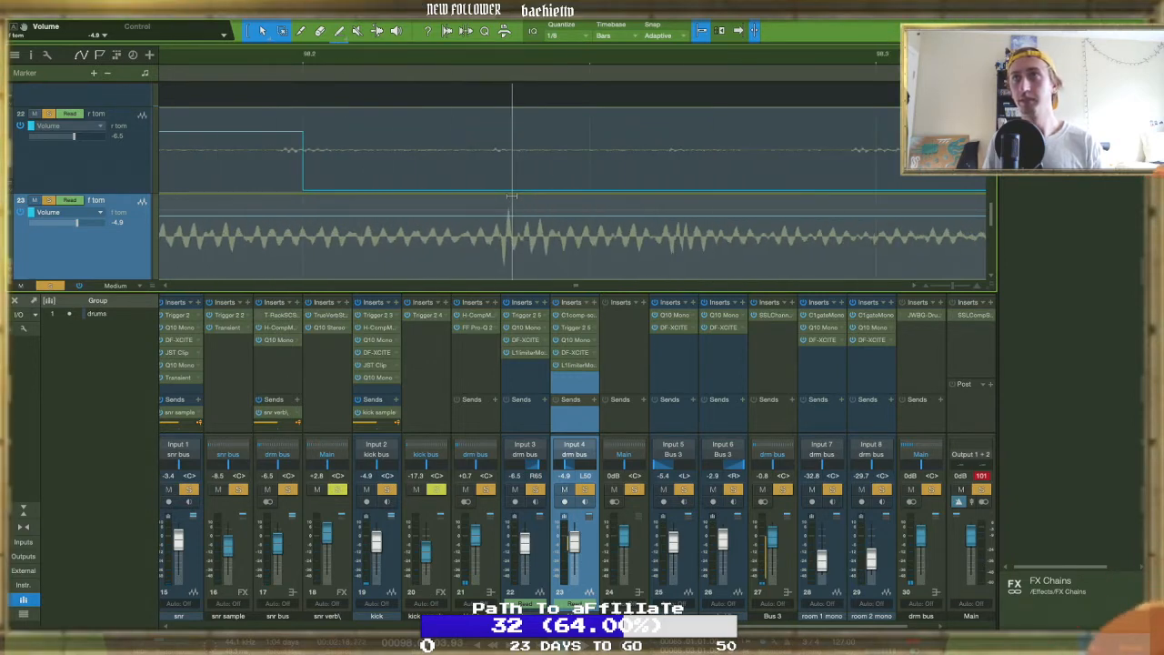
pyautogui.click(495, 216)
pyautogui.click(538, 215)
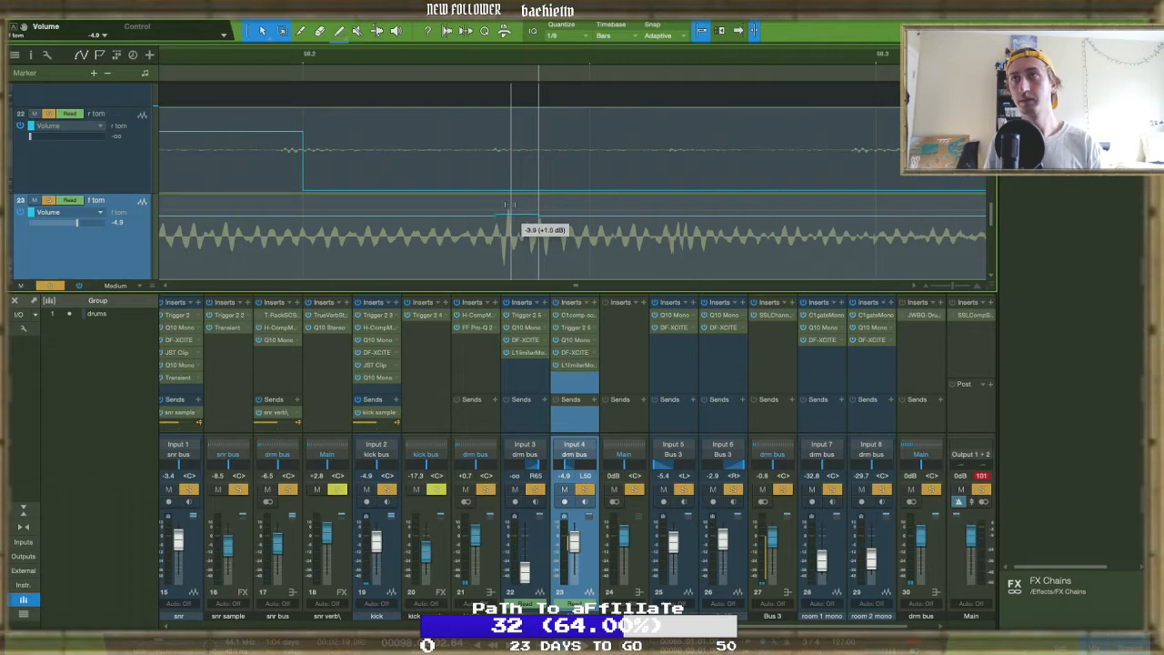
pyautogui.scroll(-5, 509, 200)
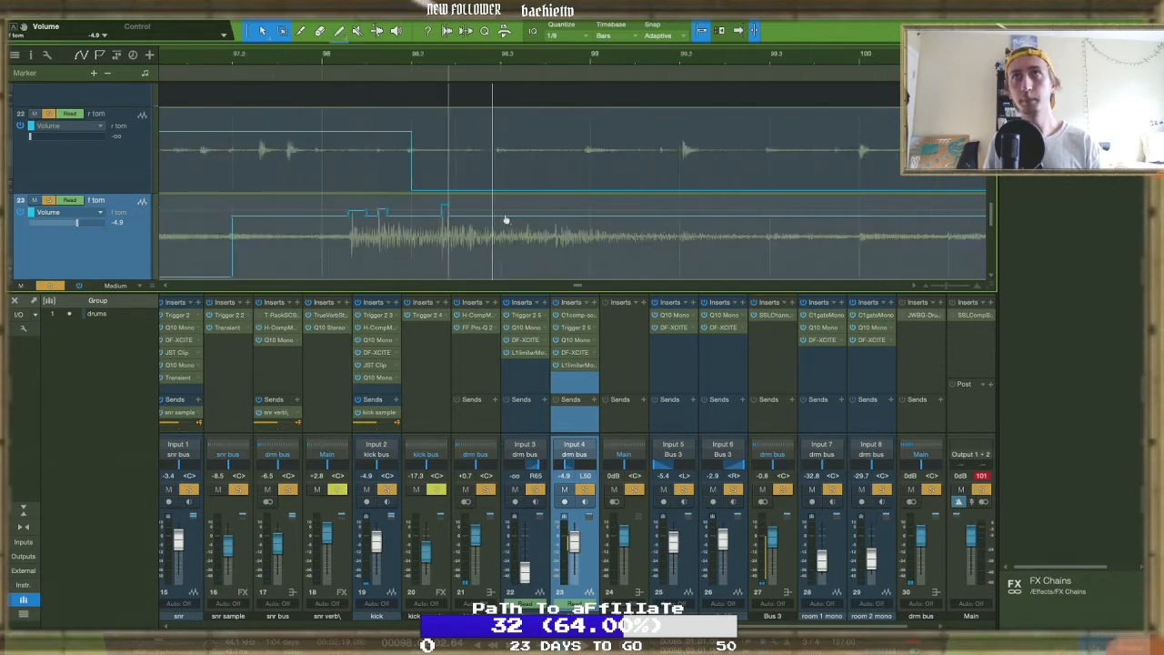
pyautogui.press('space')
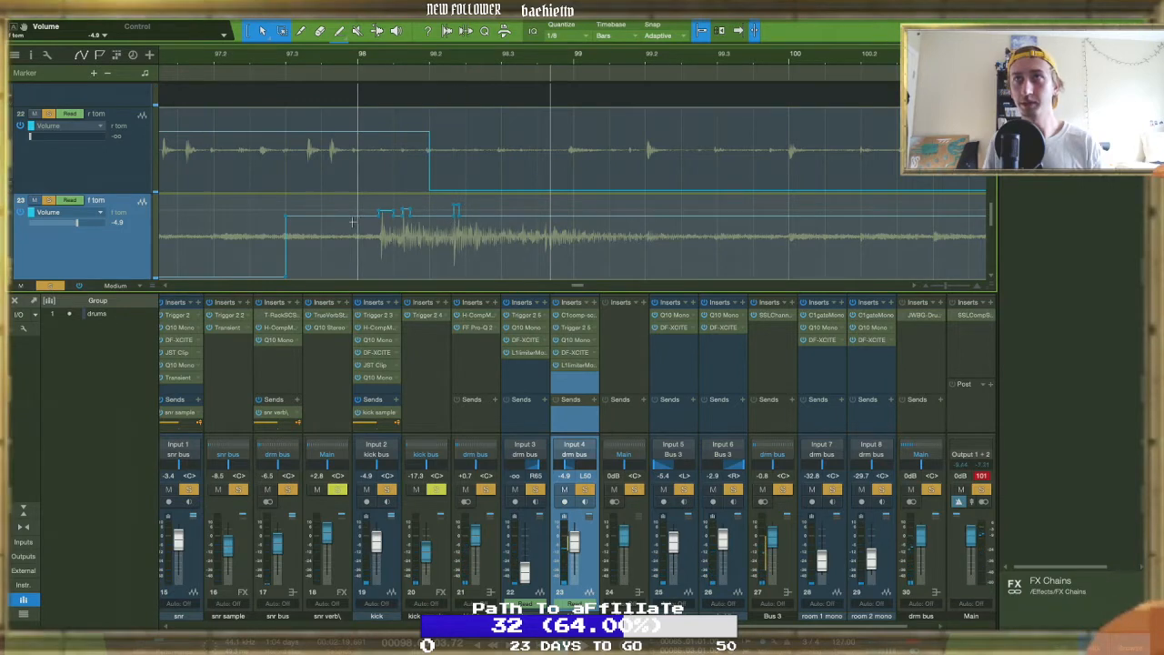
# Remove the raised points from f tom's volume automation around bar 98 so the line stays silent through those hits
pyautogui.moveTo(306, 221); pyautogui.dragTo(306, 273)
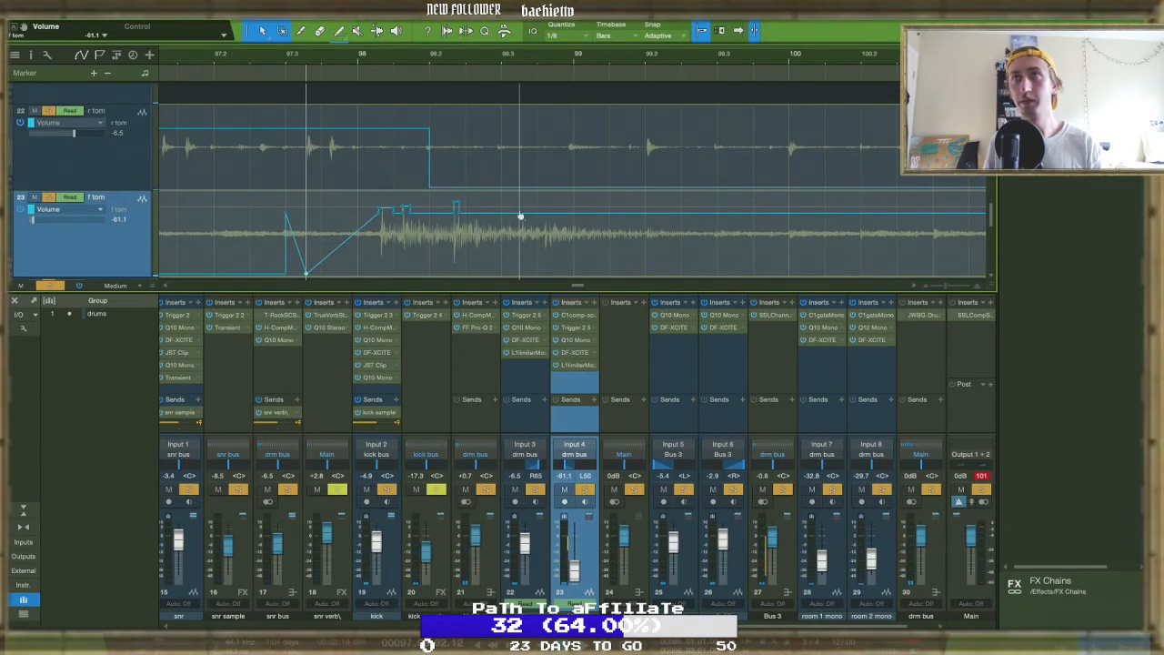
pyautogui.moveTo(519, 215); pyautogui.dragTo(520, 324)
pyautogui.moveTo(495, 215); pyautogui.dragTo(386, 209)
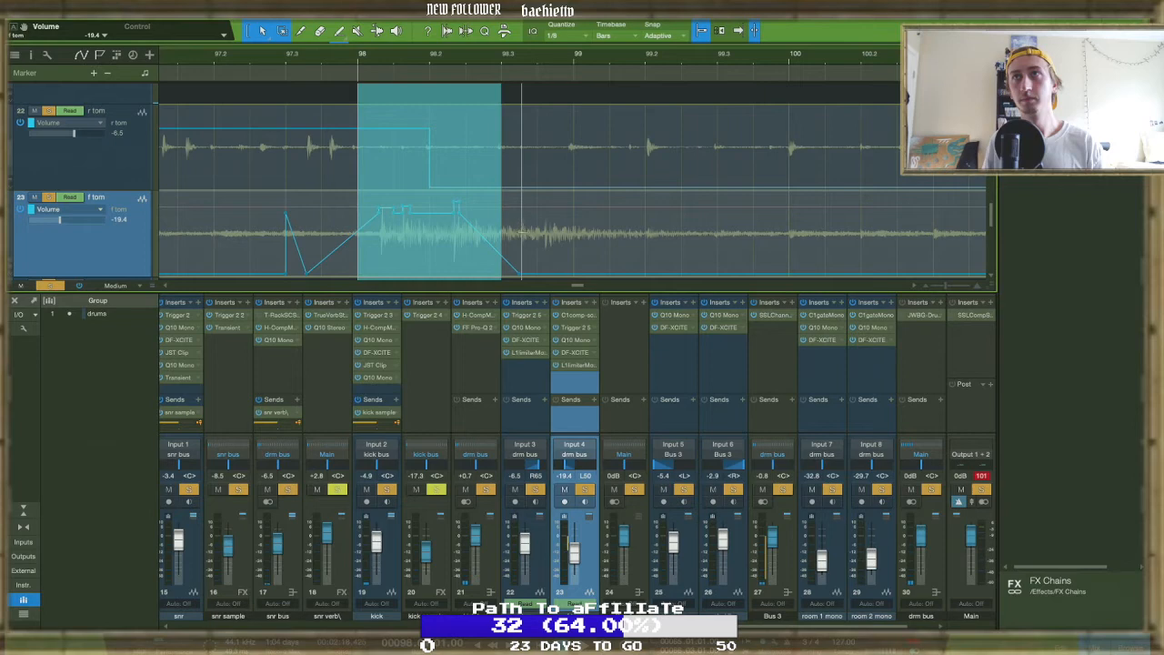
pyautogui.click(521, 220)
pyautogui.moveTo(435, 206); pyautogui.dragTo(437, 271)
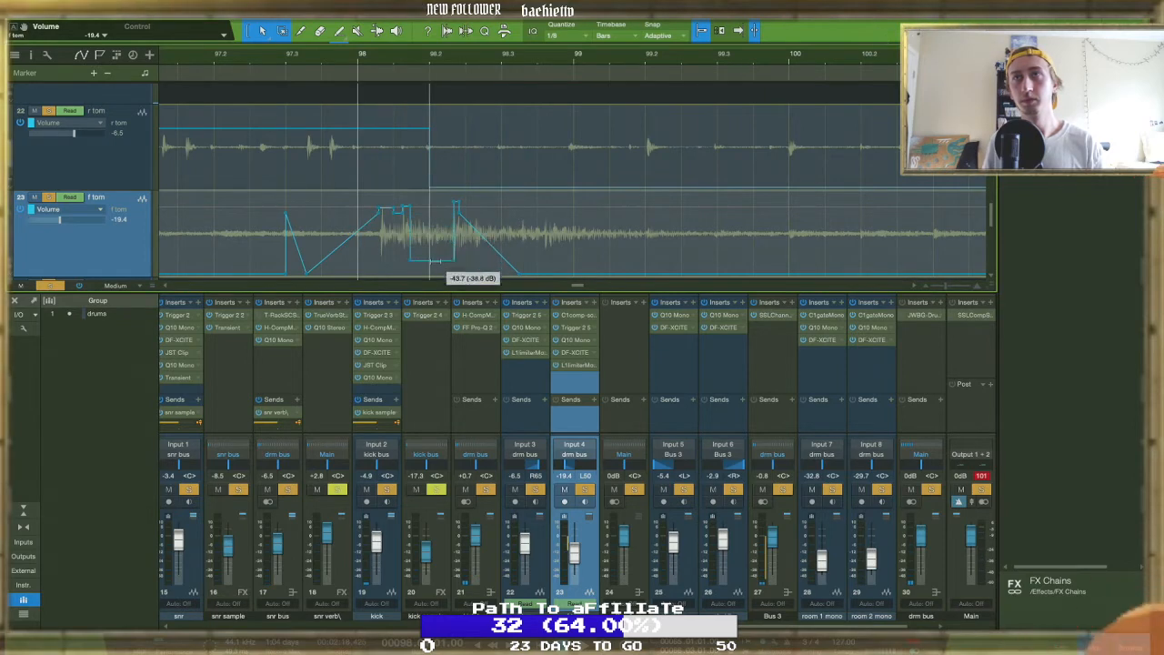
pyautogui.moveTo(472, 262); pyautogui.dragTo(367, 261)
pyautogui.press('Delete')
pyautogui.click(286, 221)
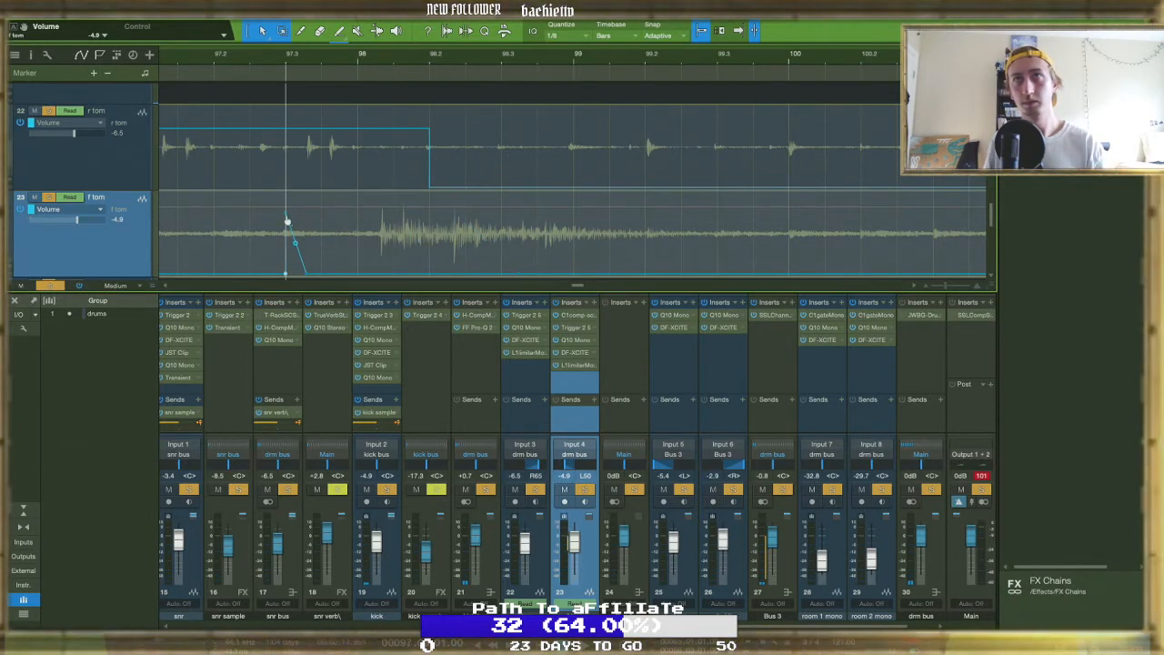
# Raise f tom's volume automation to about -5.0 dB from bar 112 onward and clear the drum tracks' solo
pyautogui.scroll(-10, 298, 229)
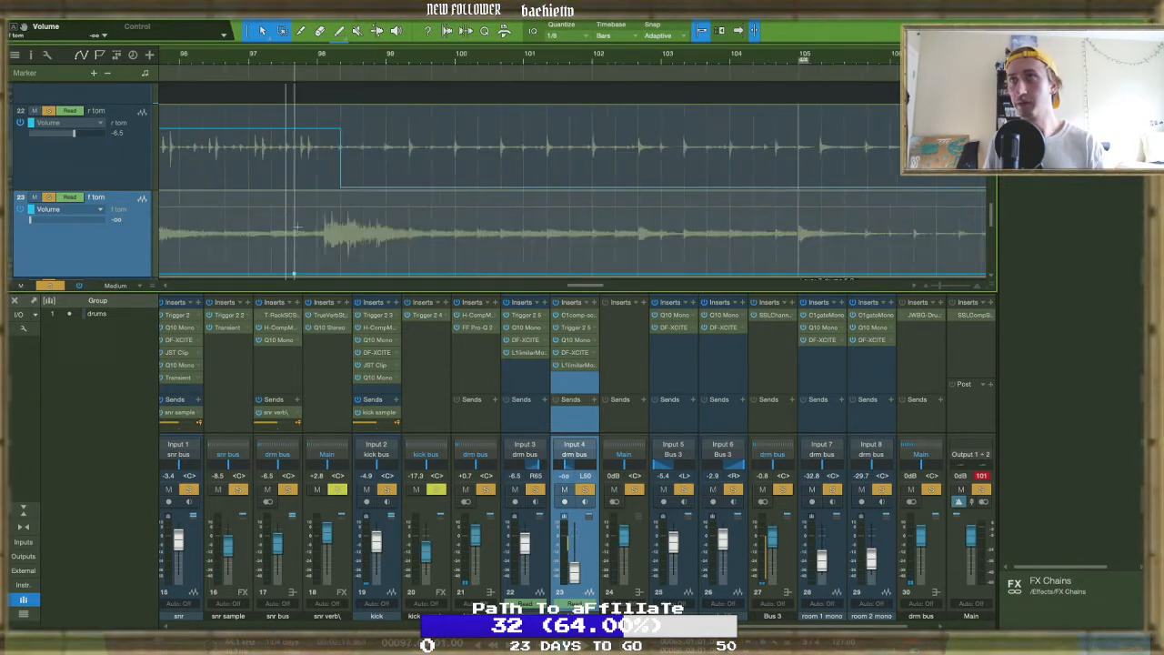
pyautogui.hscroll(3, 487, 255)
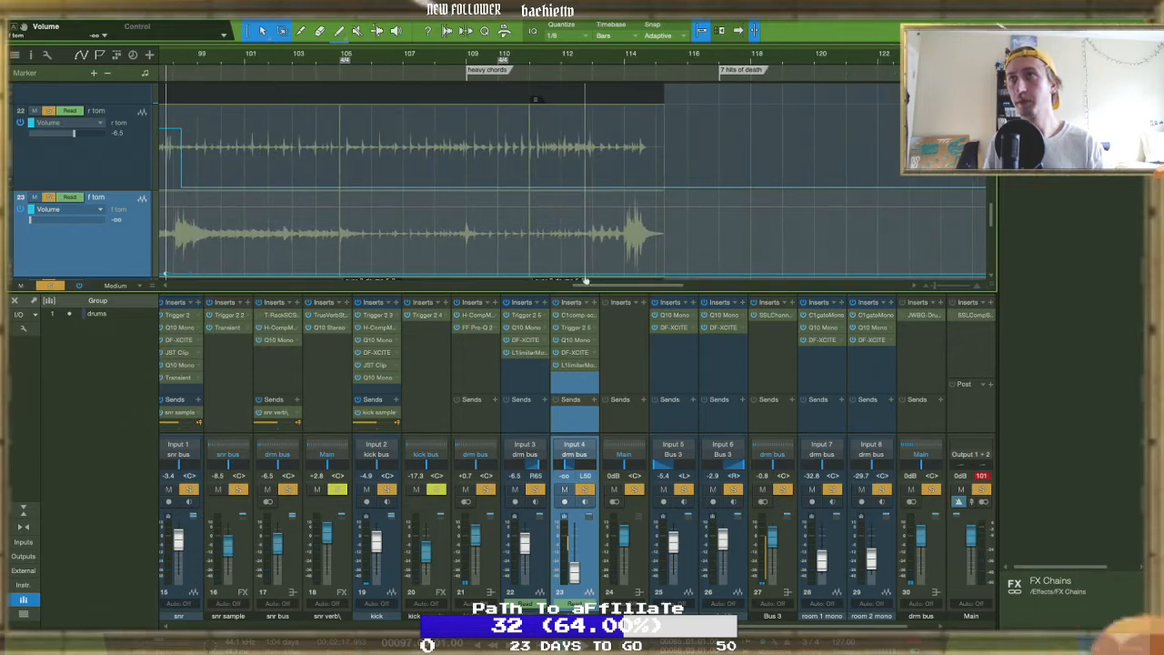
pyautogui.click(593, 274)
pyautogui.moveTo(599, 273); pyautogui.dragTo(599, 235)
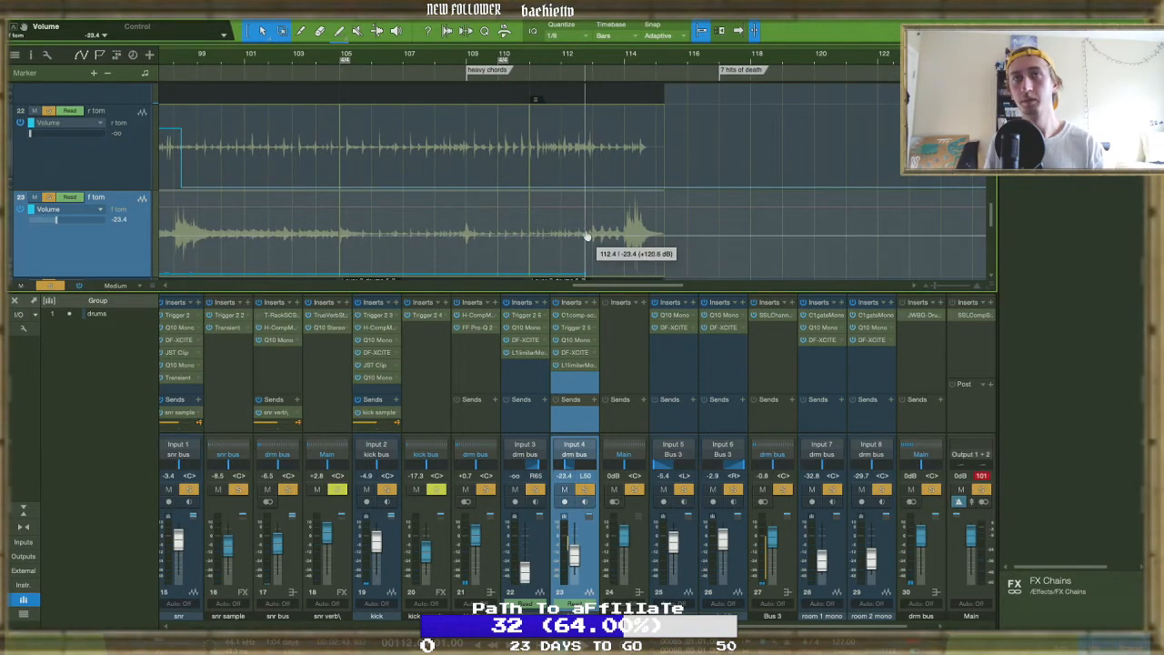
pyautogui.scroll(-3, 587, 235)
pyautogui.moveTo(587, 239); pyautogui.dragTo(582, 212)
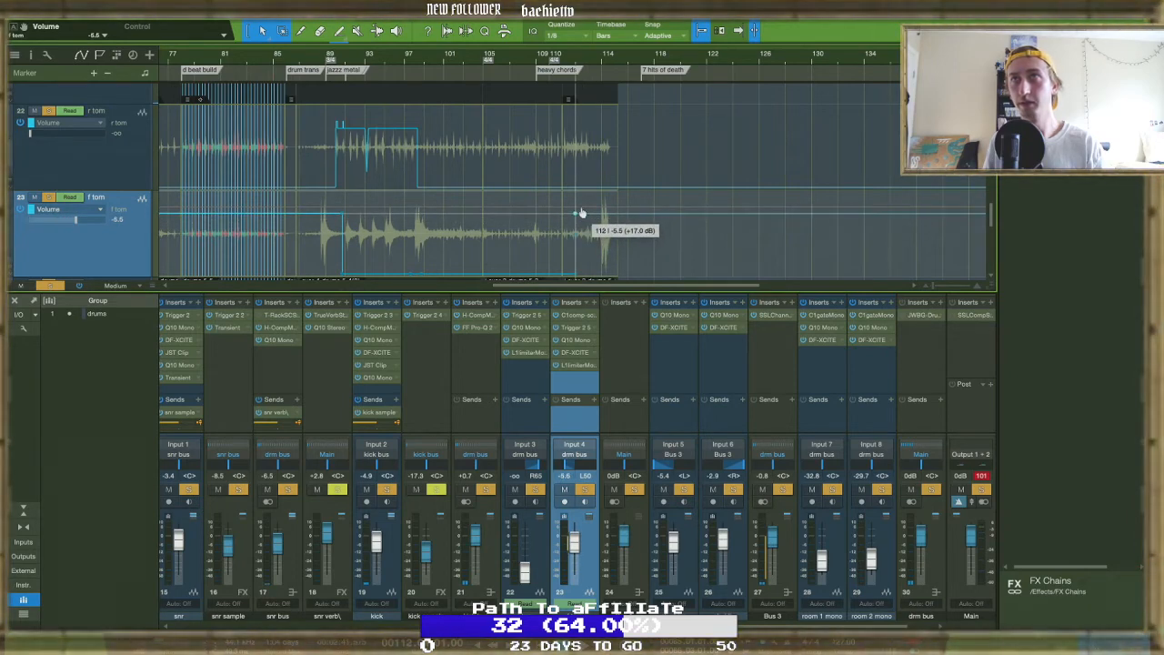
pyautogui.click(983, 491)
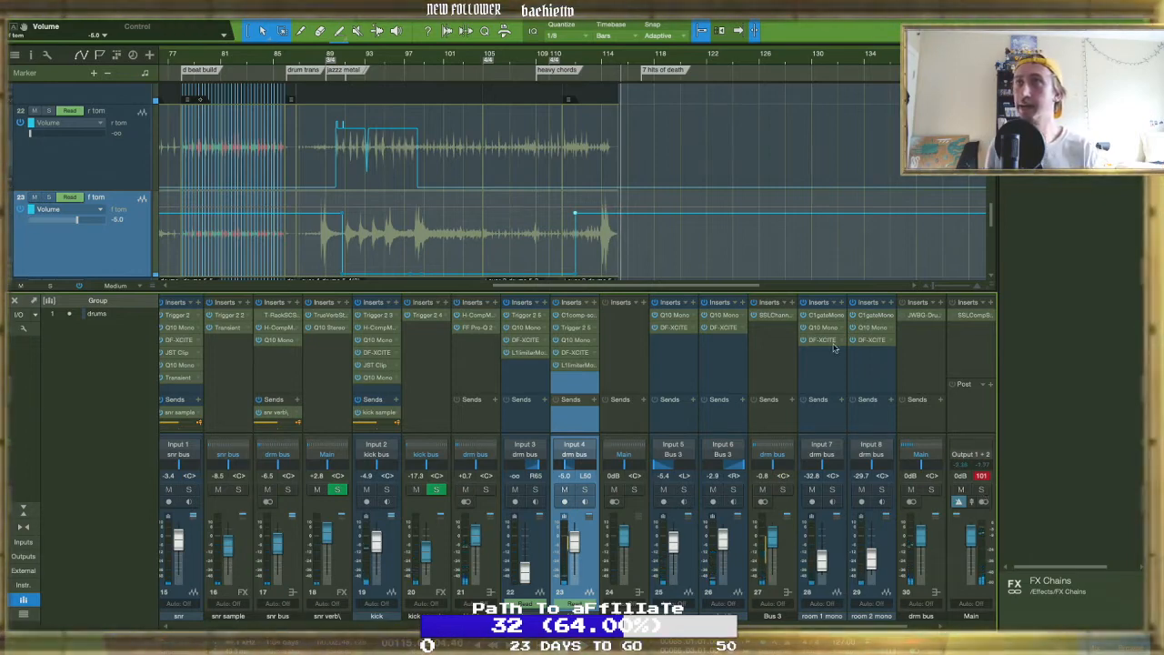
# Look over the other tracks, room mics and cymbals, and the tom automation across the whole song
pyautogui.scroll(10, 603, 213)
pyautogui.scroll(-5, 600, 208)
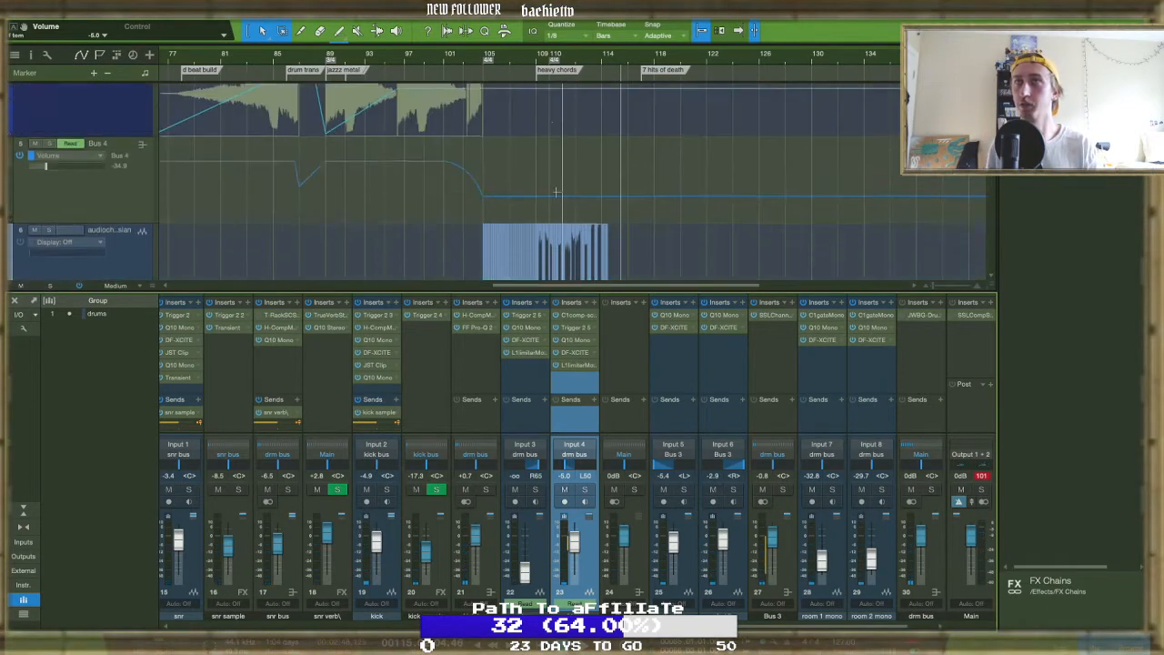
pyautogui.scroll(-8, 344, 150)
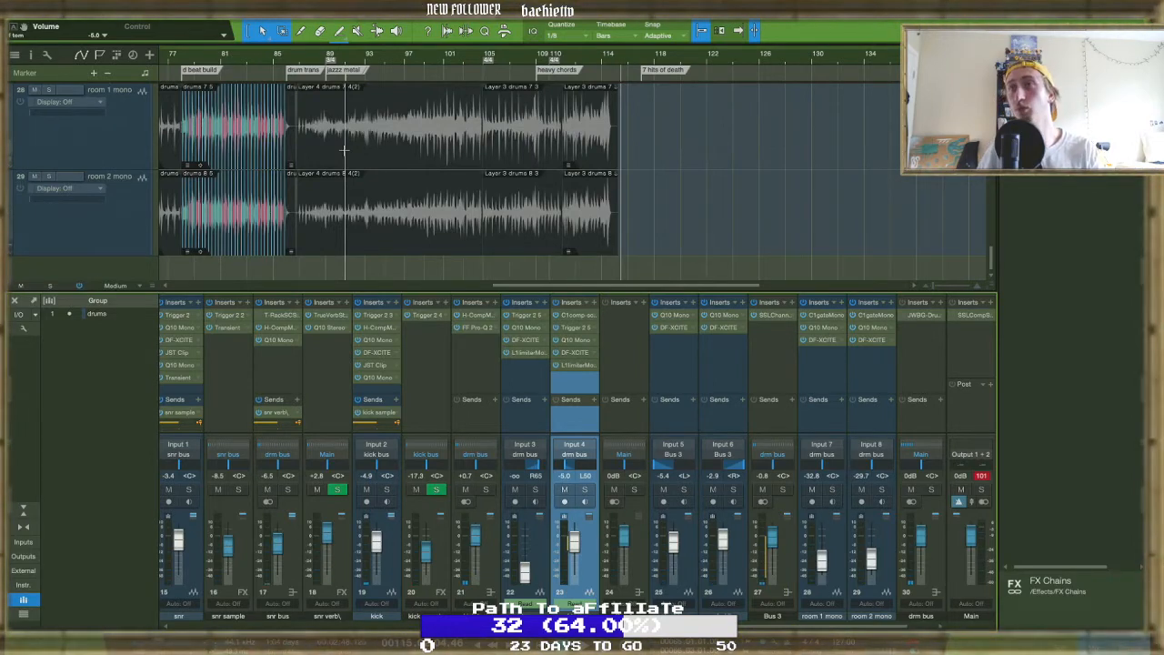
pyautogui.scroll(3, 468, 153)
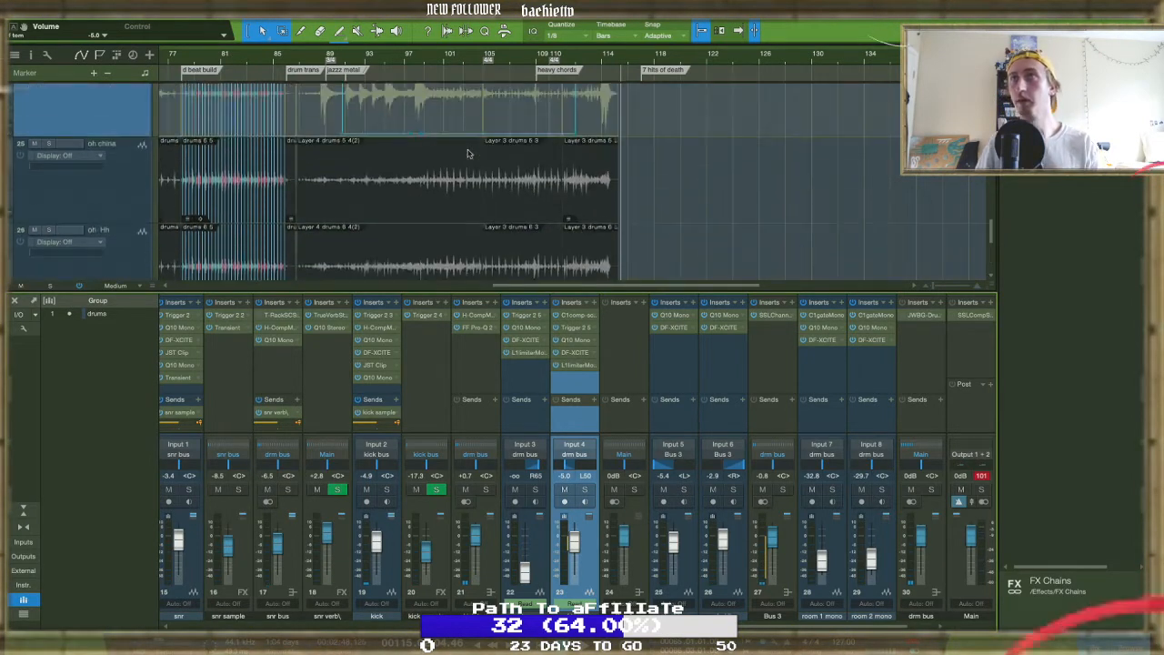
pyautogui.scroll(5, 458, 188)
pyautogui.hscroll(-3, 458, 188)
pyautogui.scroll(-4, 458, 189)
pyautogui.scroll(-5, 457, 189)
pyautogui.hscroll(-3, 458, 189)
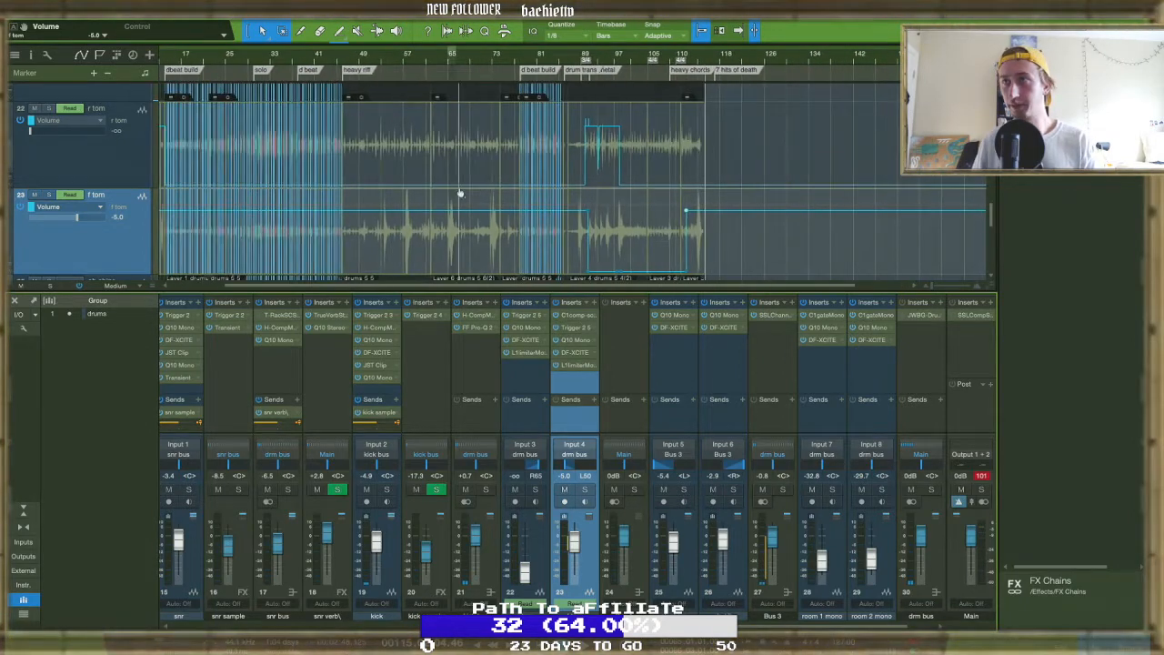
# Add a send to the snr verb on the new tom bus channel and start playback
pyautogui.click(617, 415)
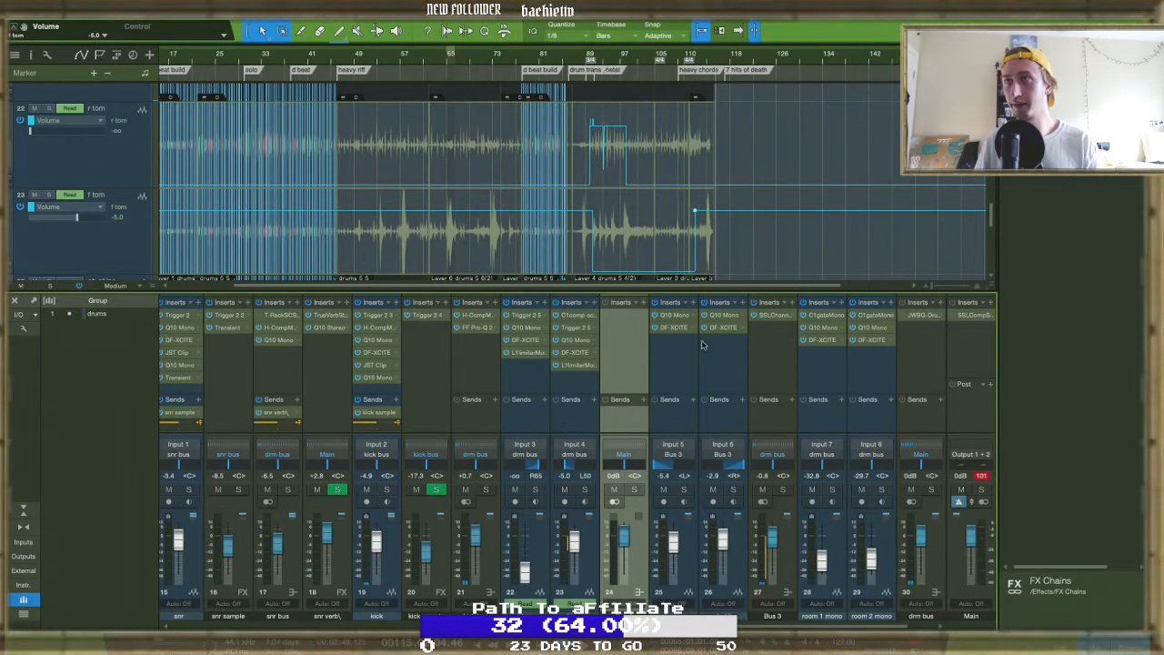
pyautogui.click(643, 401)
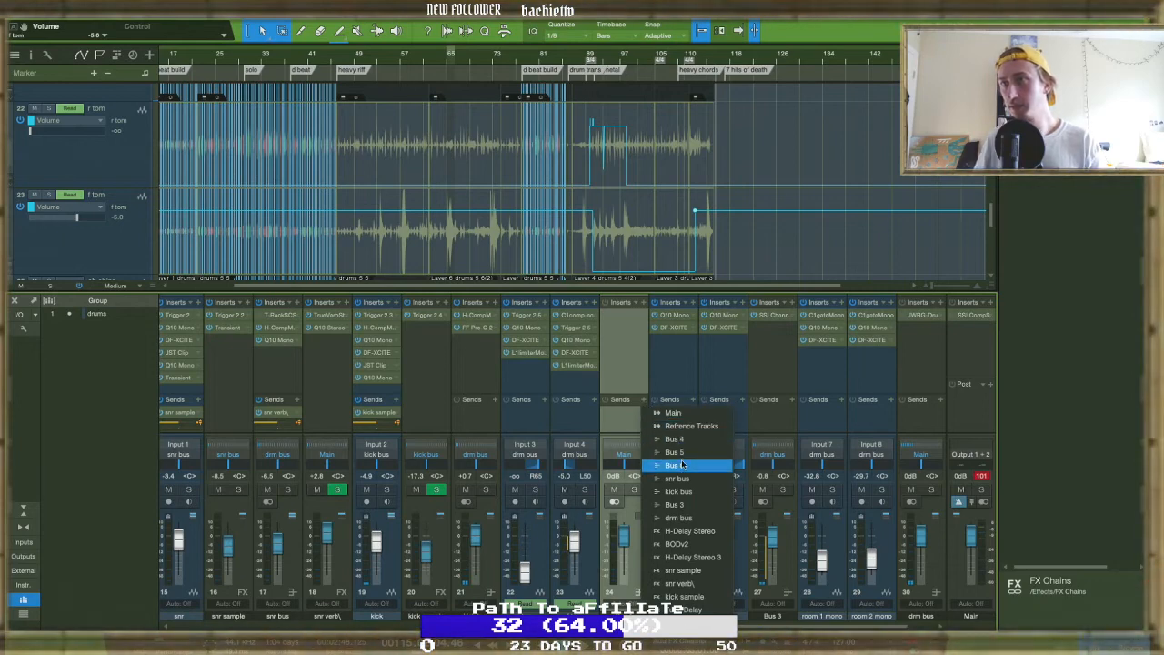
pyautogui.click(677, 583)
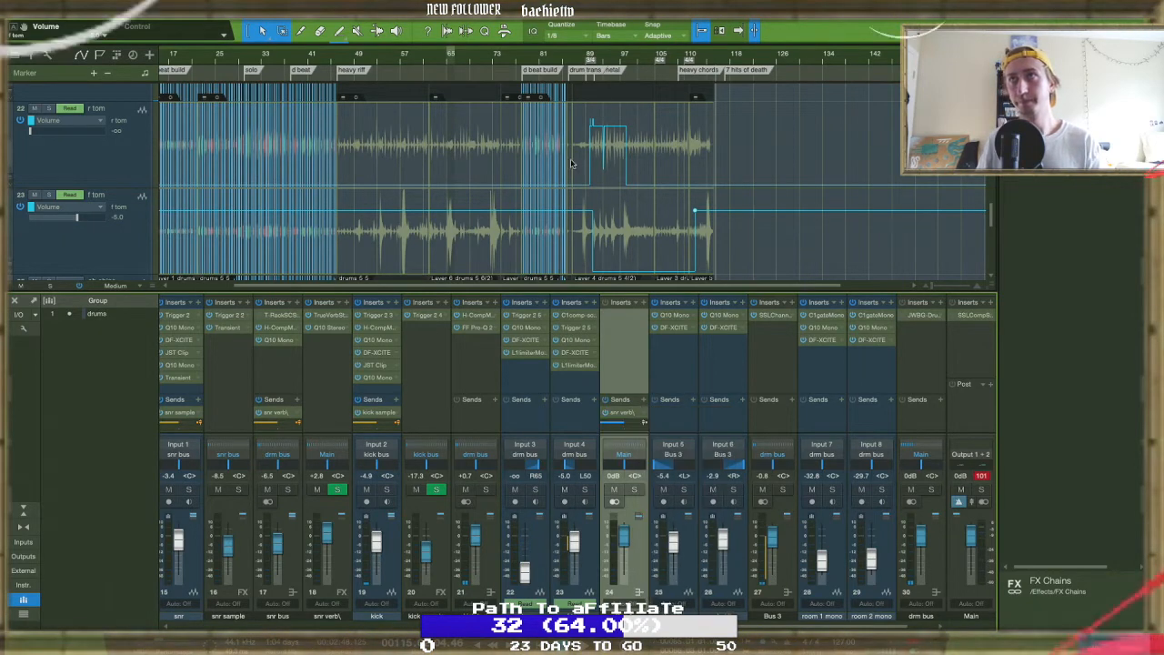
pyautogui.press('space')
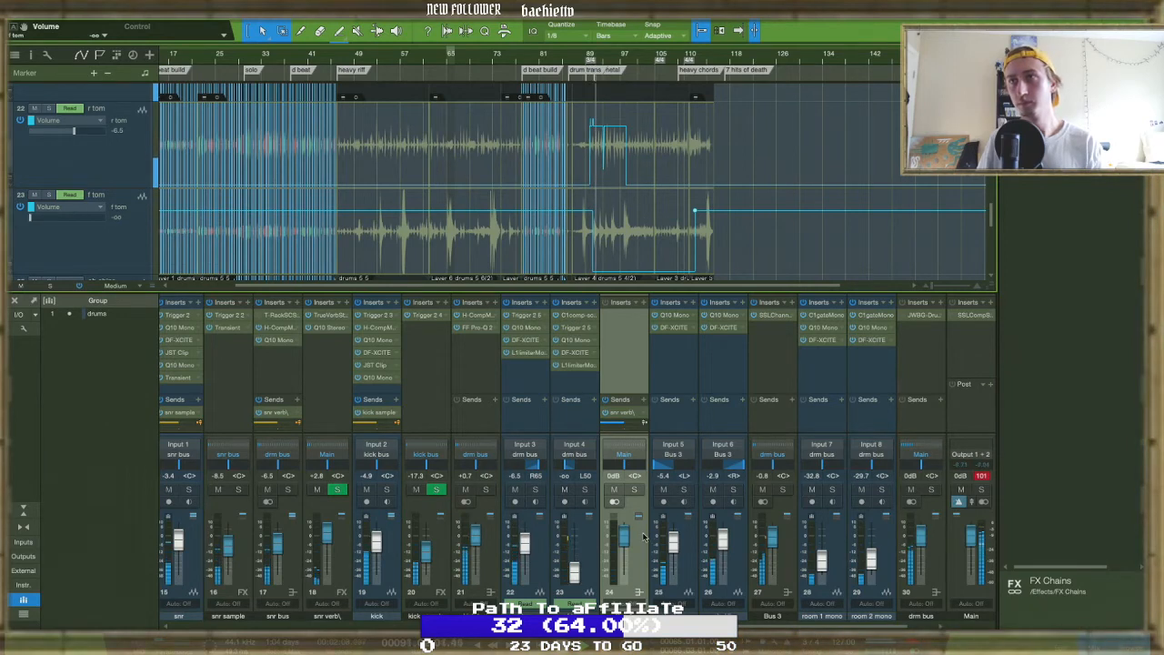
# Route the outputs of the f tom and r tom channels to the tom bus
pyautogui.click(574, 450)
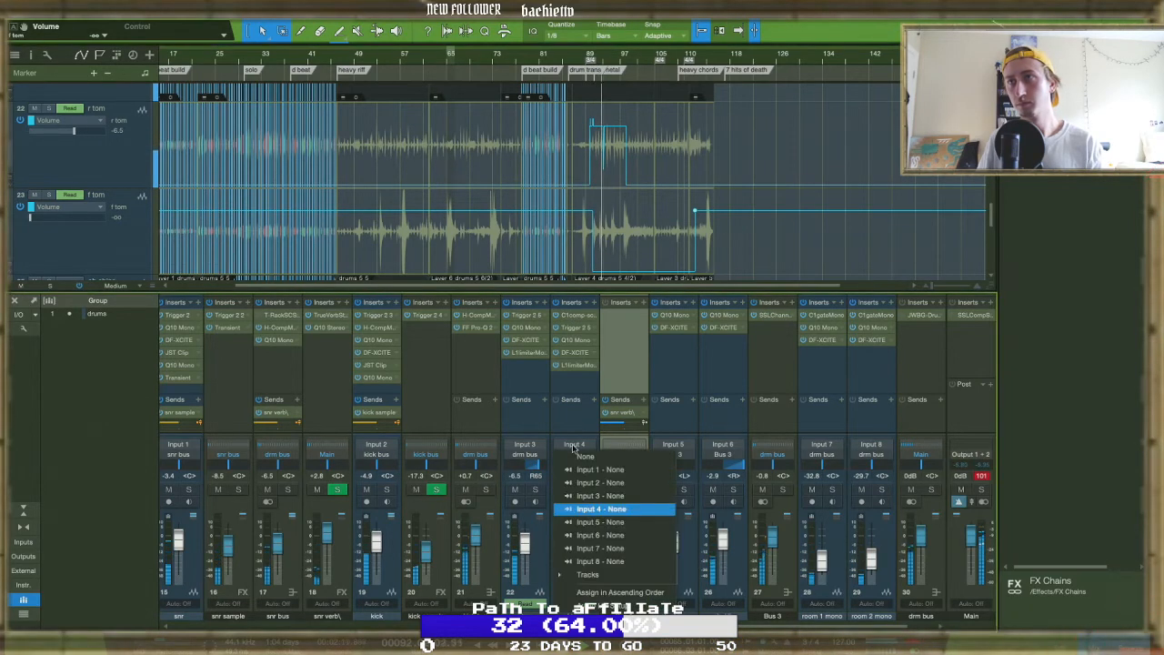
pyautogui.click(624, 376)
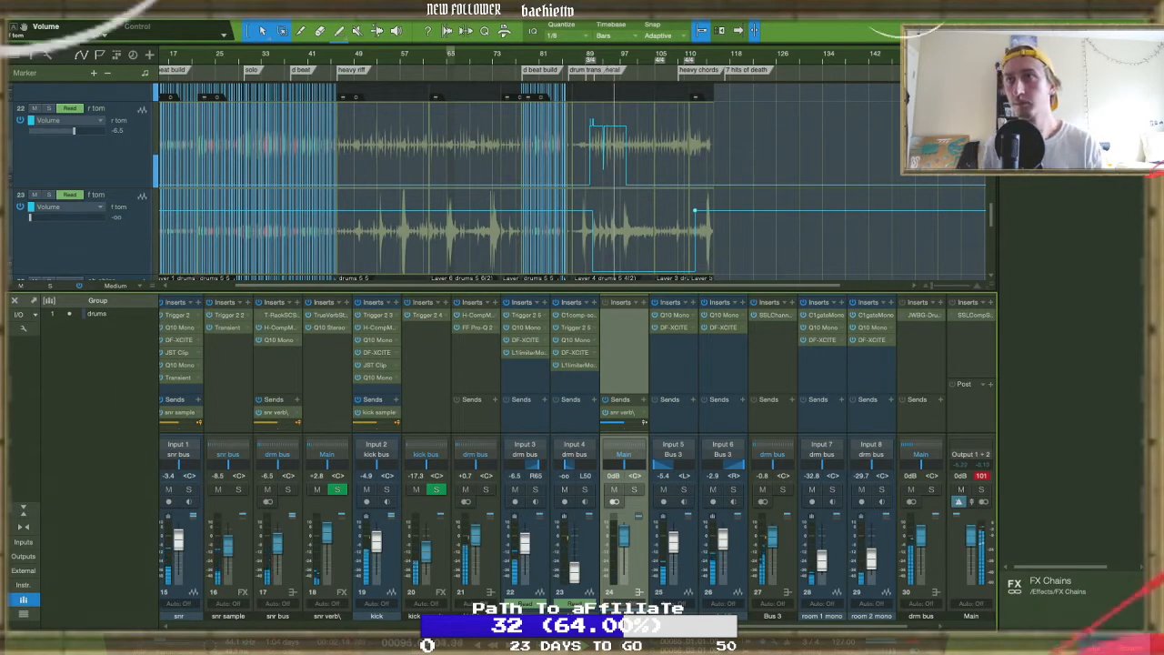
pyautogui.click(574, 454)
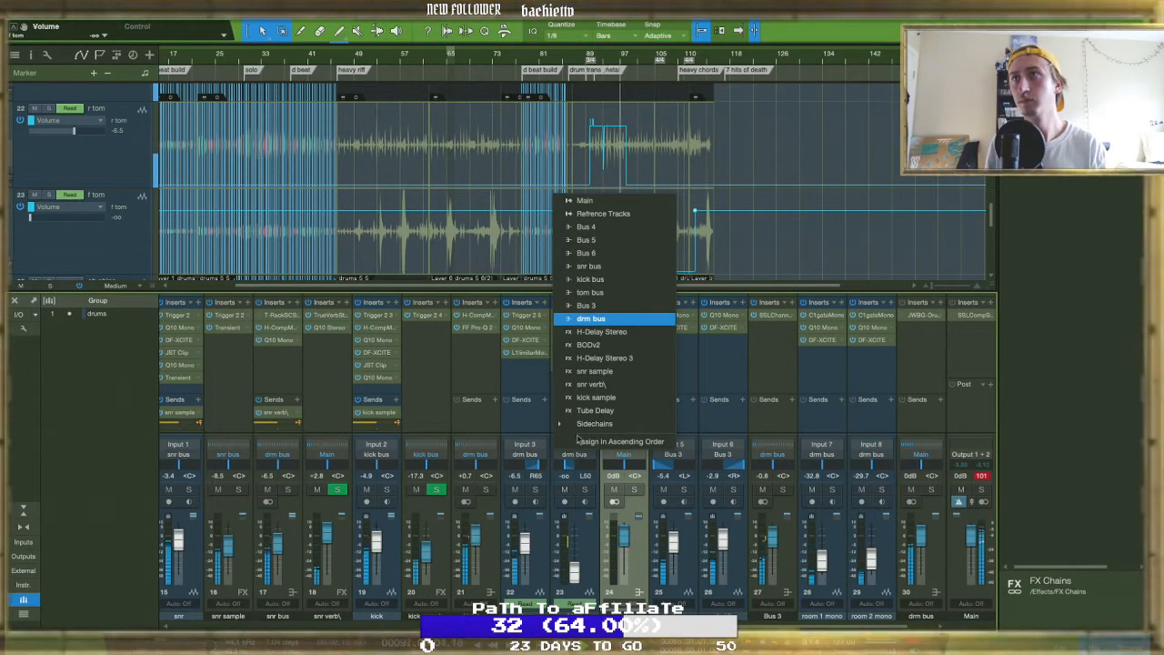
pyautogui.click(595, 411)
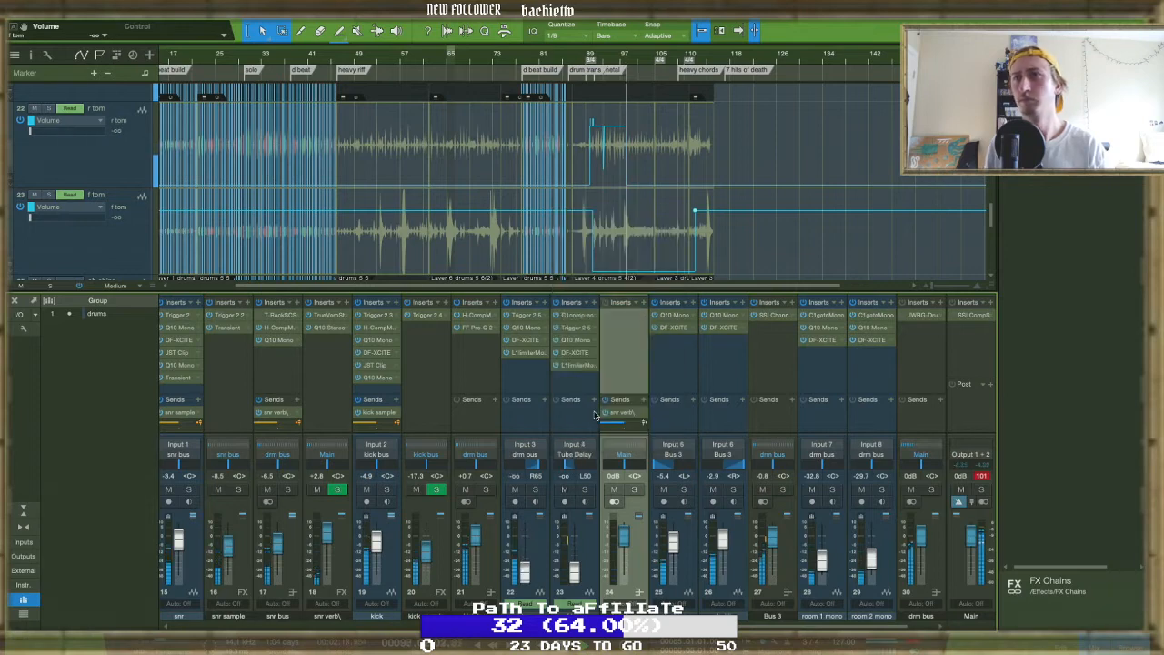
pyautogui.click(574, 455)
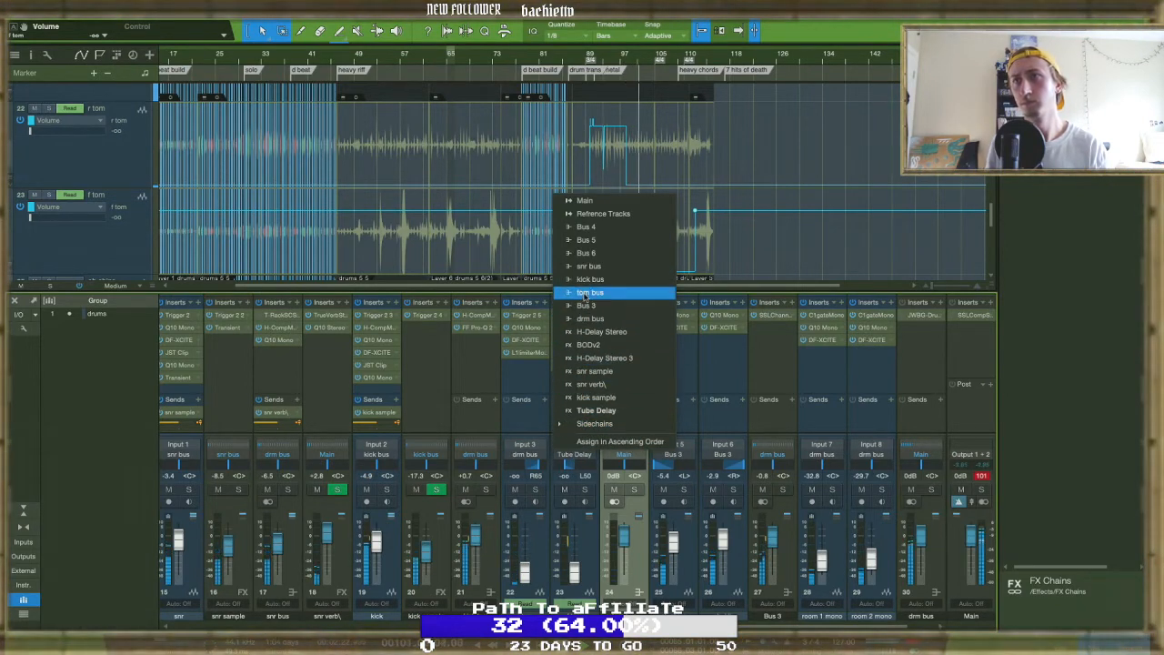
pyautogui.click(585, 293)
pyautogui.click(523, 456)
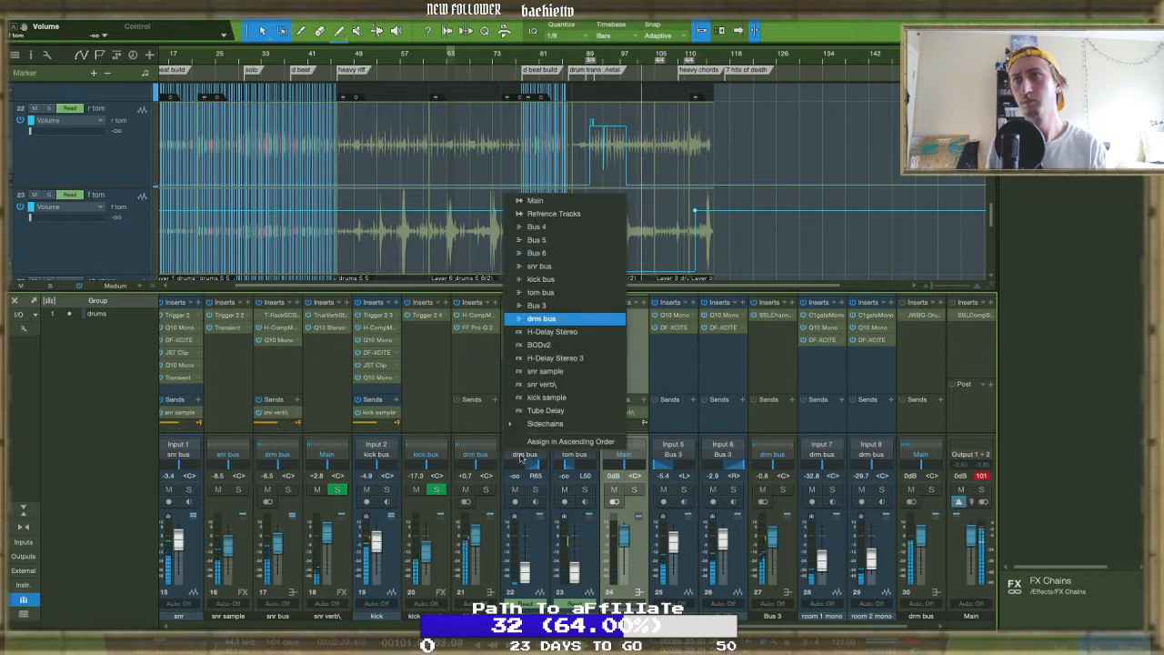
pyautogui.click(536, 293)
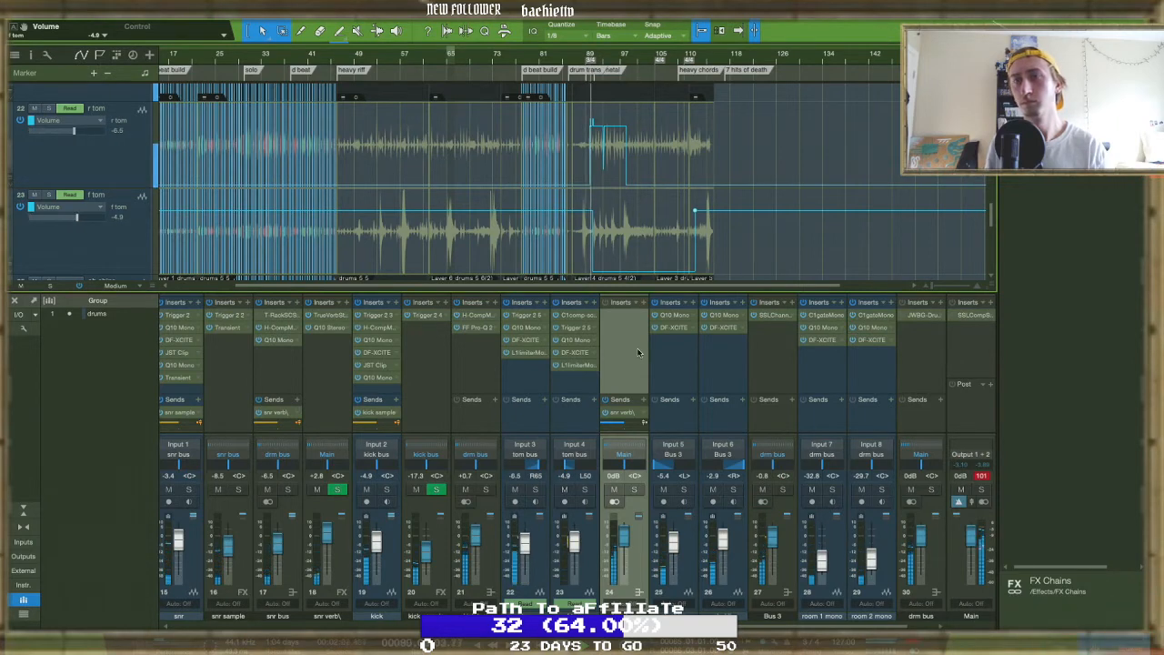
# Raise the tom bus's snr verb send level to +3.1 dB and solo the tom bus
pyautogui.moveTo(629, 425); pyautogui.dragTo(637, 425)
pyautogui.click(634, 489)
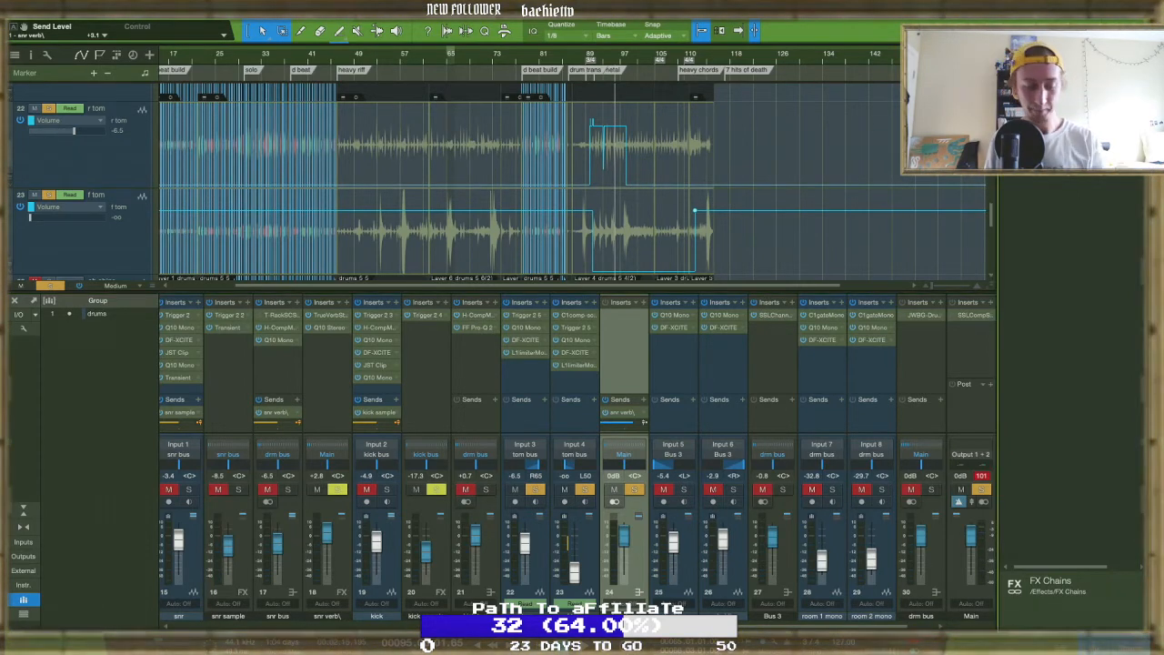
# Find Trigger 2 among the effects, add it as a send effect from the r tom channel and open its sample browser
pyautogui.write('trig')
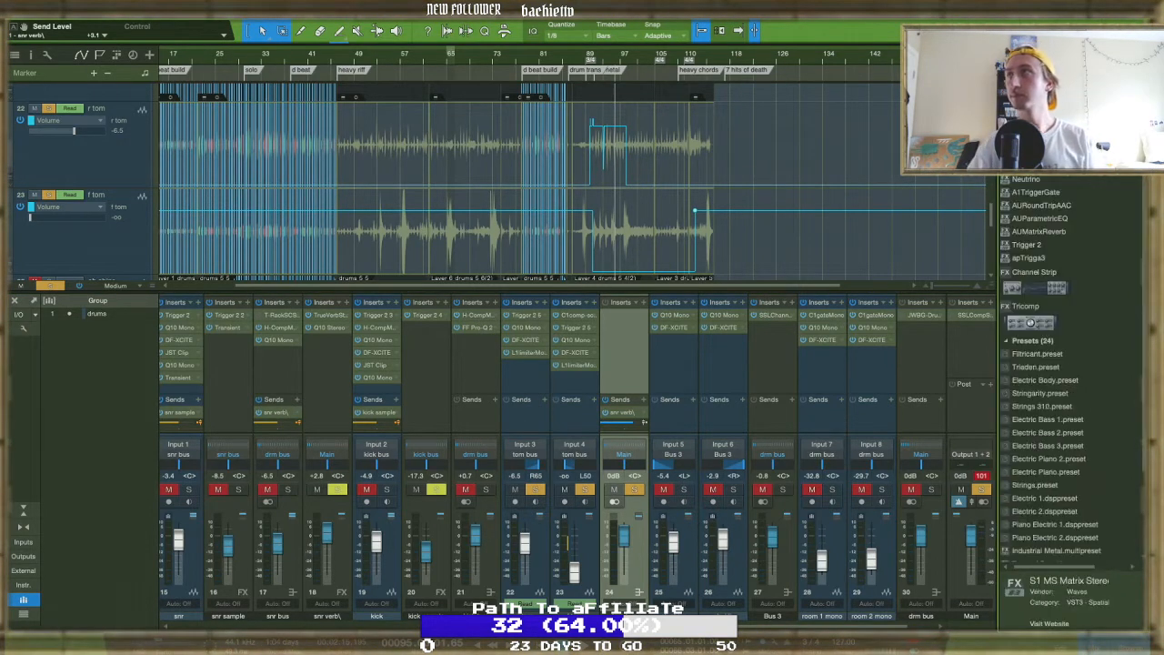
pyautogui.moveTo(1046, 582); pyautogui.dragTo(539, 340)
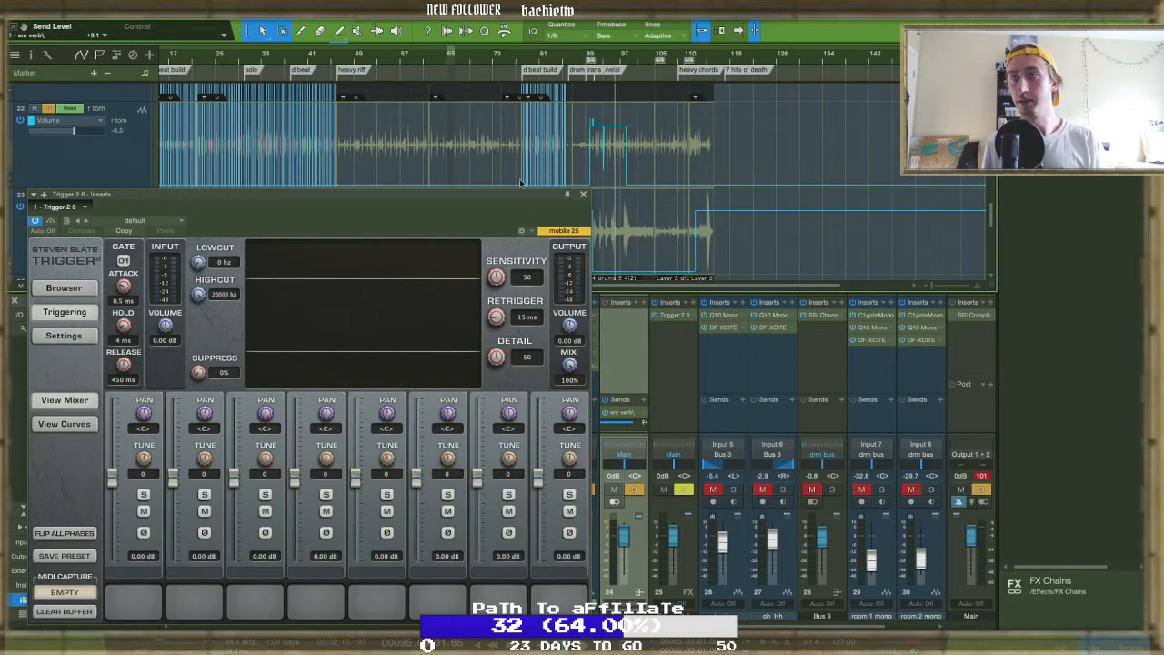
pyautogui.moveTo(520, 194); pyautogui.dragTo(544, 184)
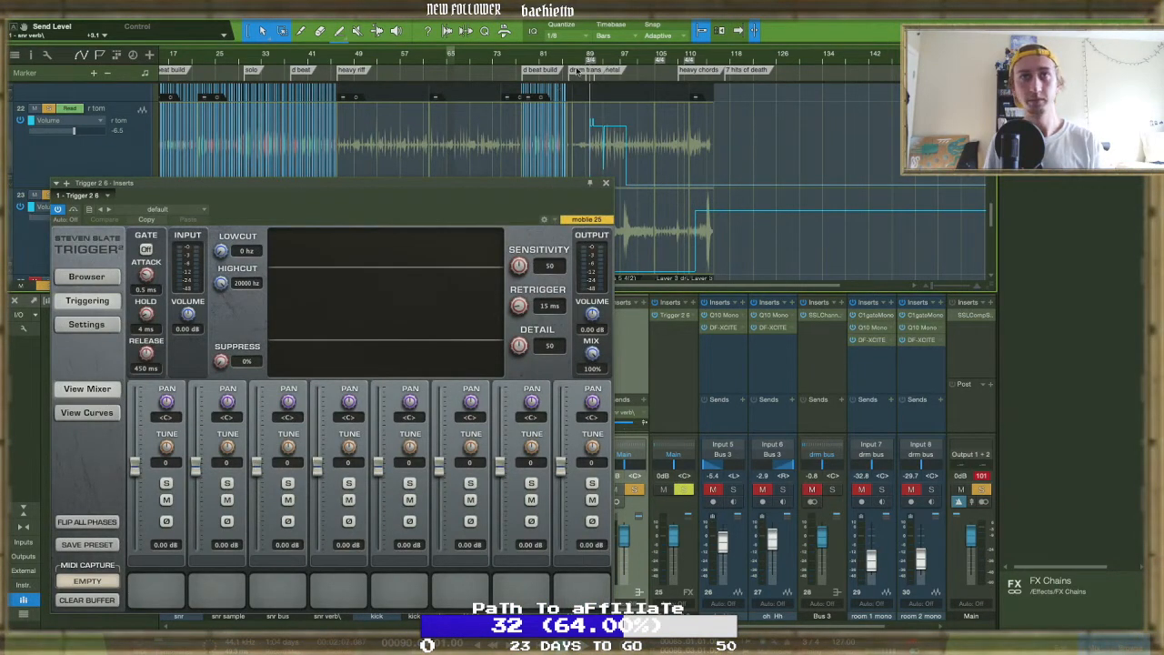
pyautogui.click(87, 276)
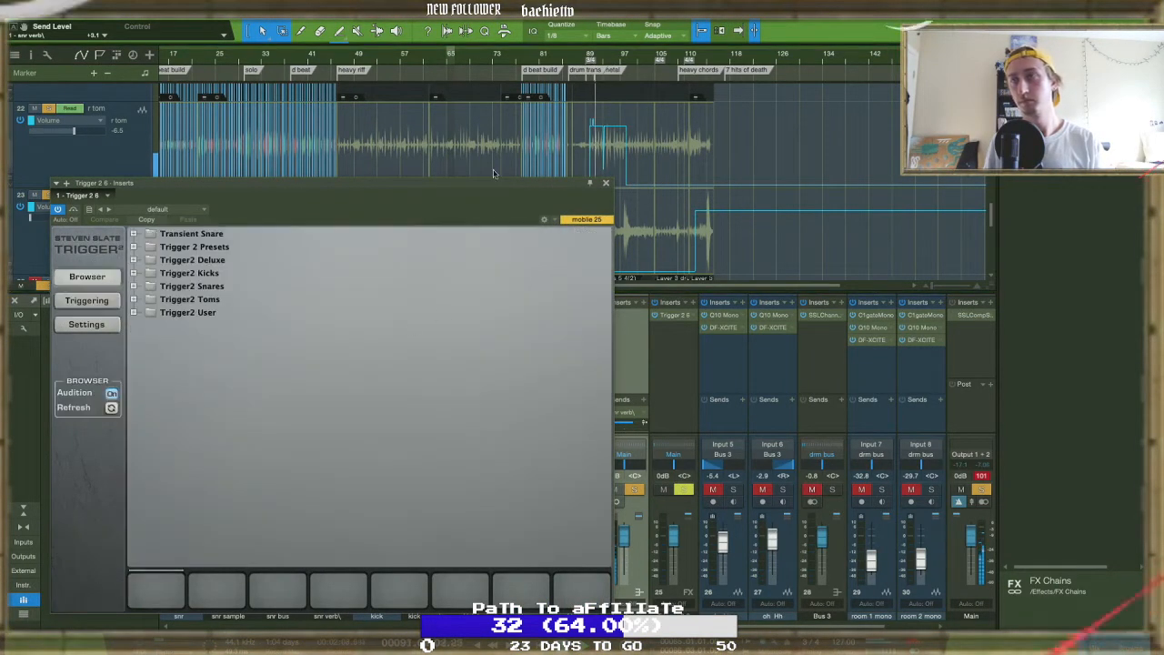
# Adjust the tom bus volume and lower its snr verb send level to -11.4 dB
pyautogui.moveTo(493, 182); pyautogui.dragTo(365, 181)
pyautogui.moveTo(625, 535); pyautogui.dragTo(624, 552)
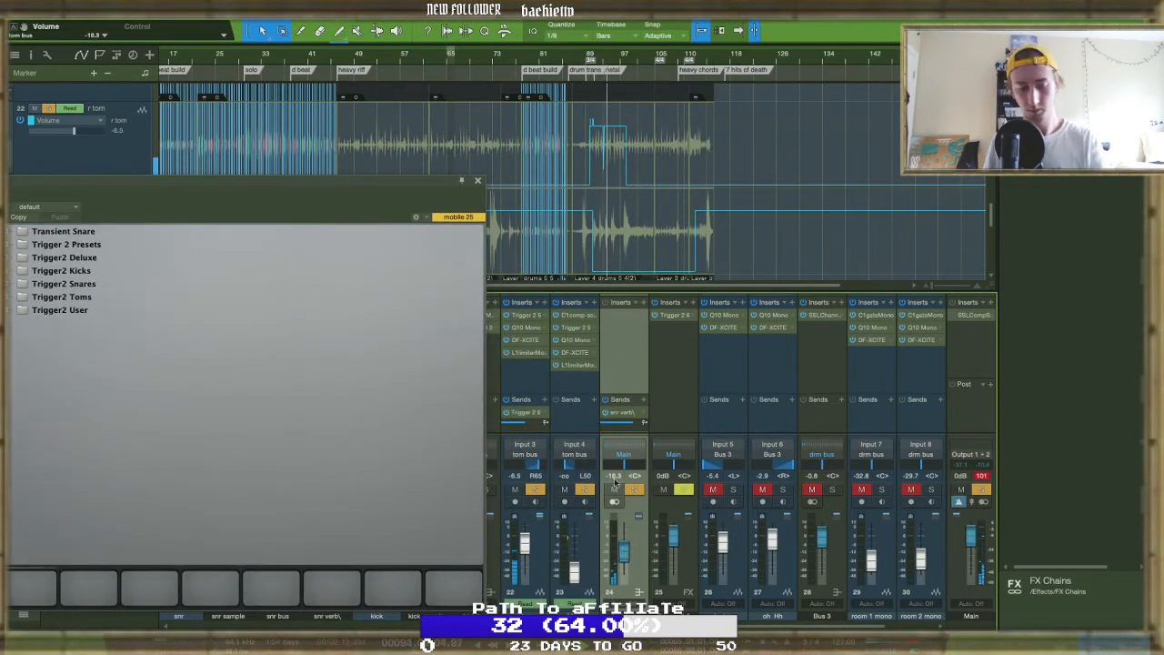
pyautogui.press('Return')
pyautogui.moveTo(622, 422); pyautogui.dragTo(612, 425)
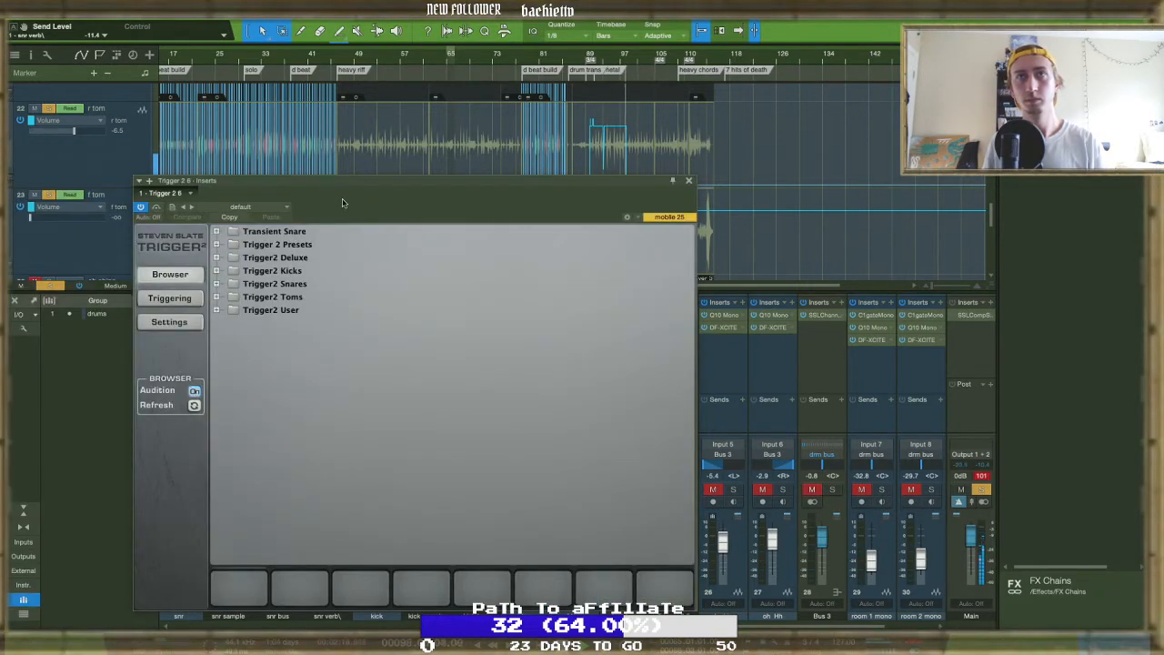
# Set Trigger 2's detail to 35 and input volume to 6.66 dB for the r tom hits, and open its sample browser
pyautogui.click(169, 298)
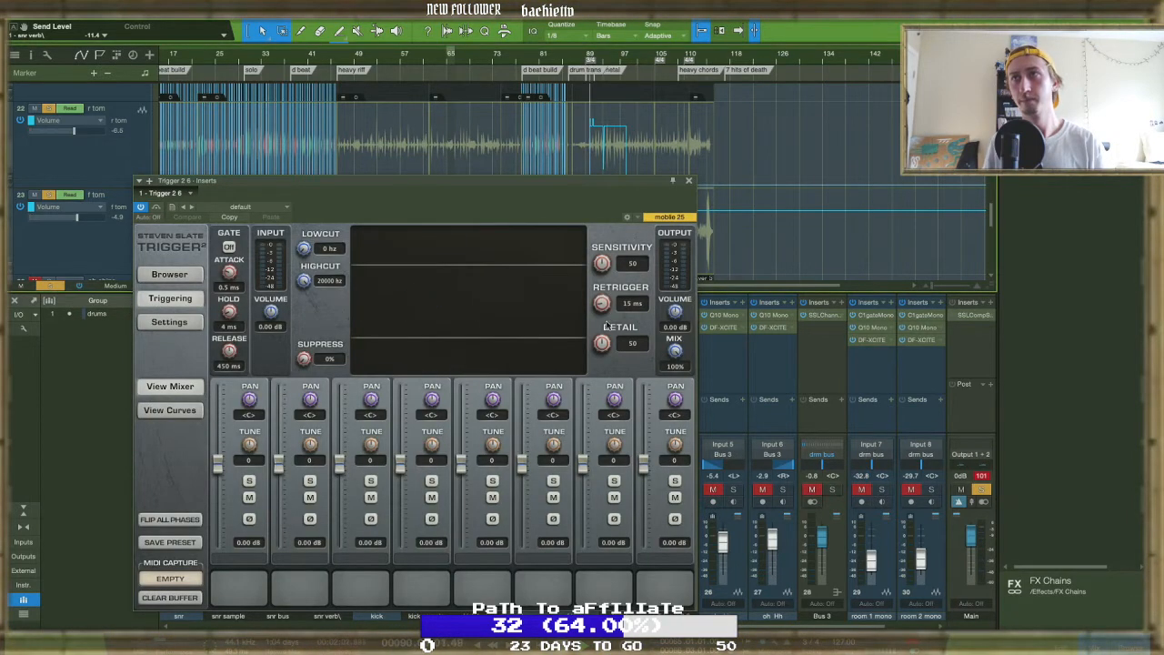
pyautogui.moveTo(602, 343); pyautogui.dragTo(596, 392)
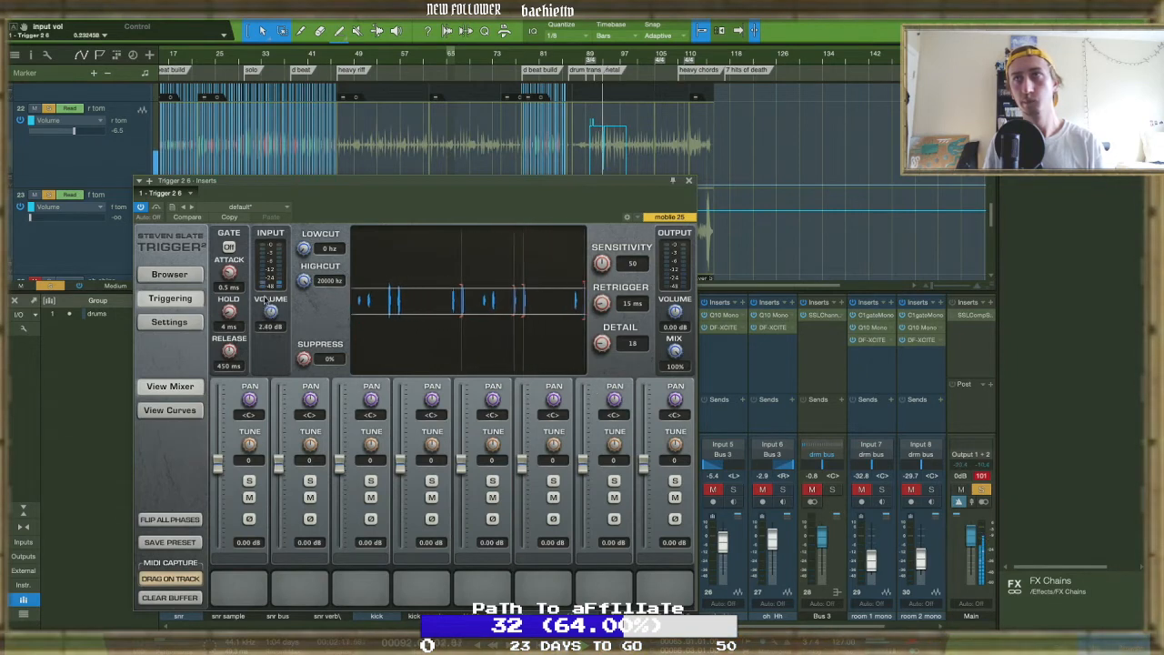
pyautogui.moveTo(266, 289); pyautogui.dragTo(266, 284)
pyautogui.moveTo(601, 343); pyautogui.dragTo(597, 318)
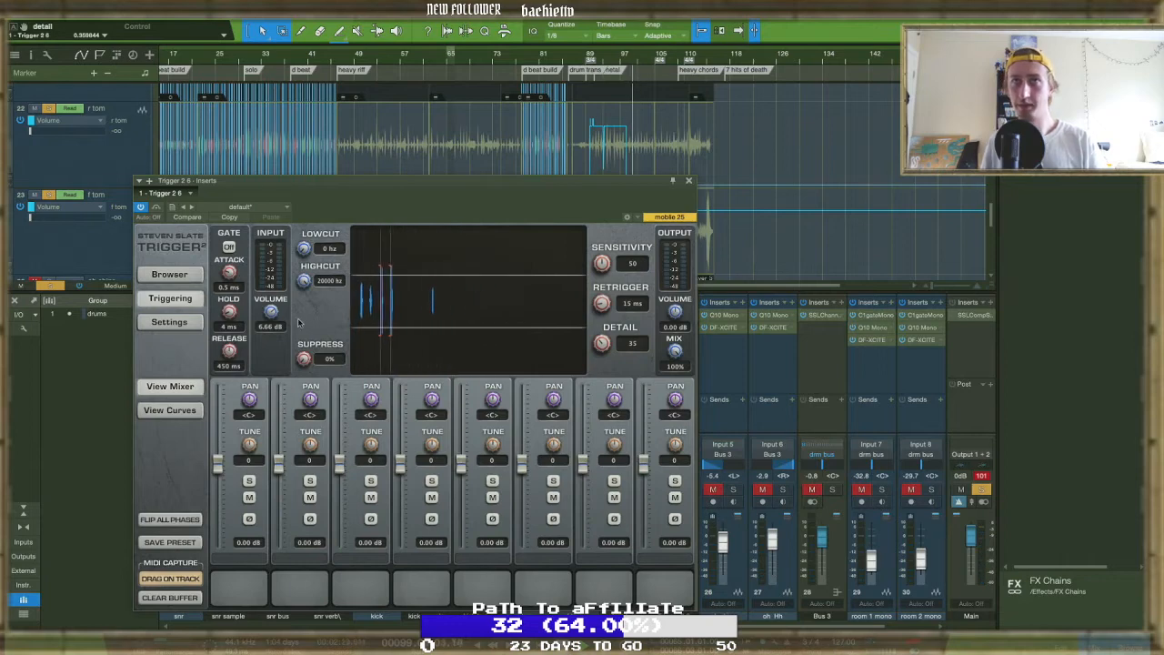
pyautogui.click(167, 275)
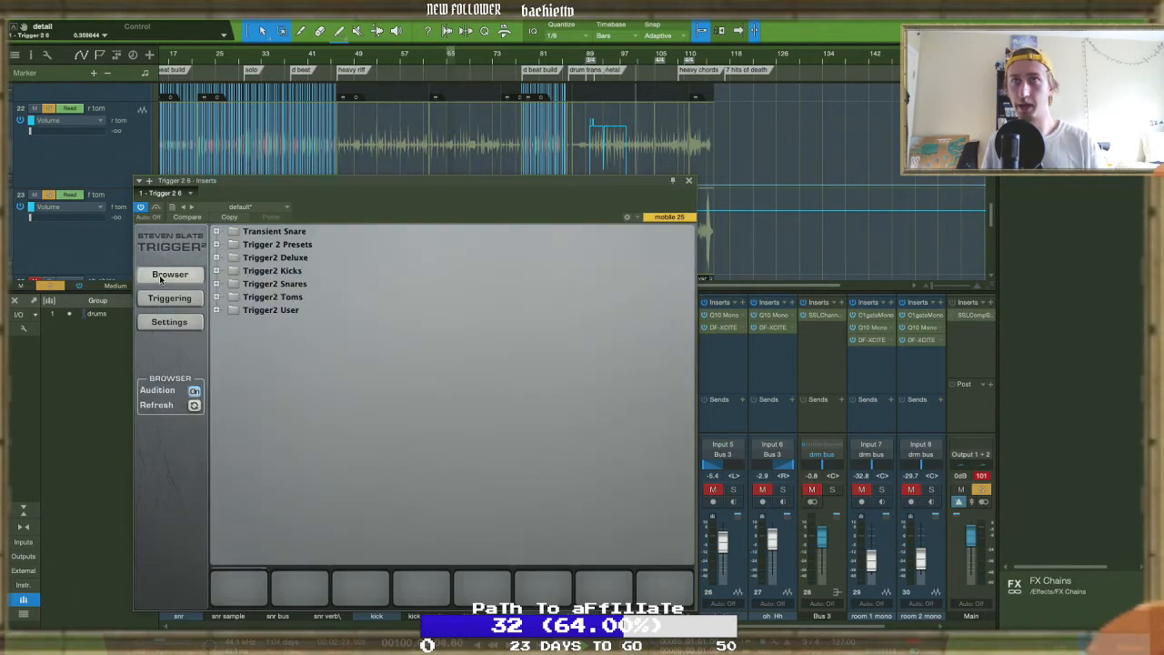
# Audition the Z1 and Z3 tom samples in the Metal Tom1 and Metal Tom2 folders of the Trigger2 Toms library
pyautogui.click(216, 297)
pyautogui.scroll(-1, 272, 351)
pyautogui.scroll(-3, 272, 351)
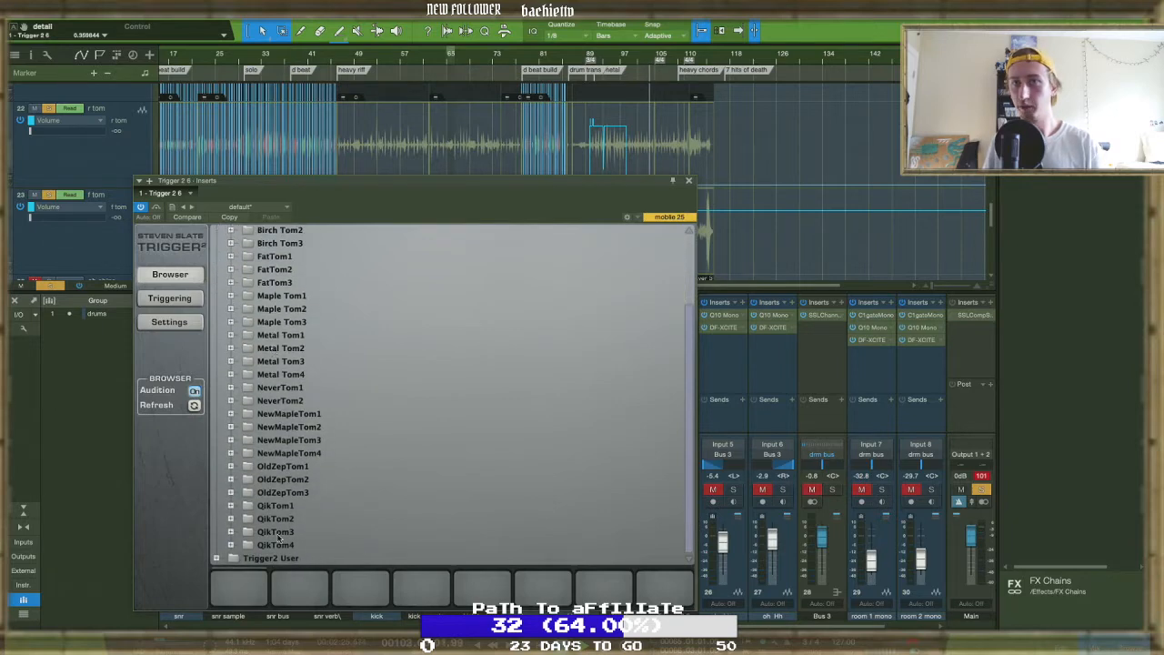
pyautogui.scroll(1, 243, 499)
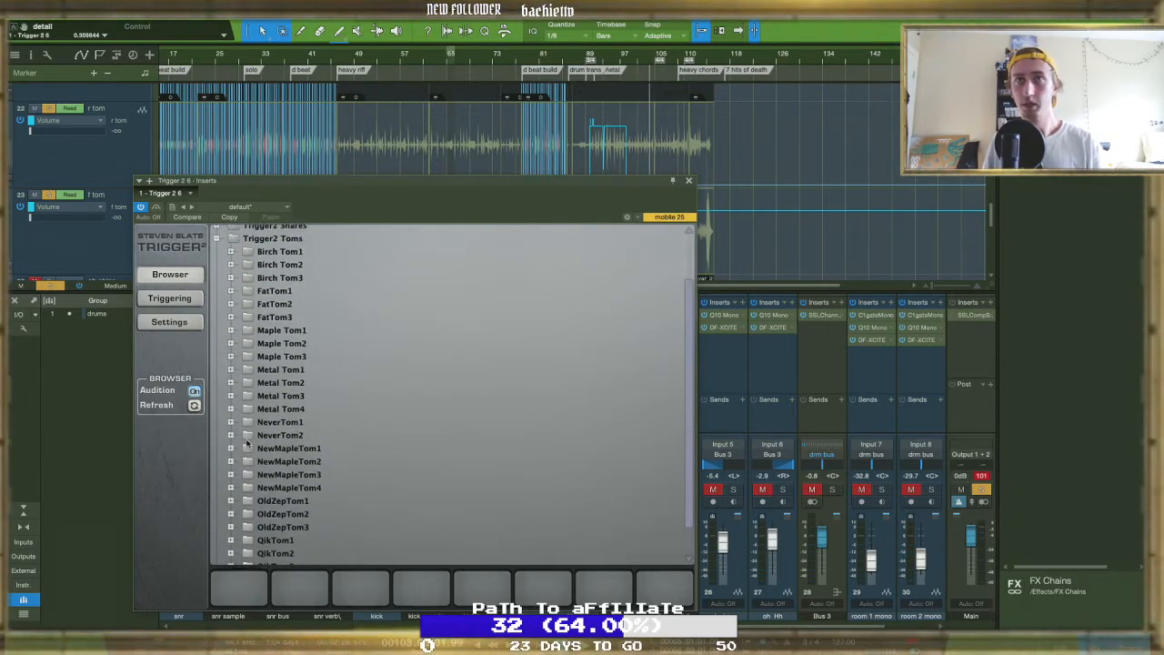
pyautogui.click(230, 370)
pyautogui.click(282, 409)
pyautogui.click(303, 422)
pyautogui.click(230, 435)
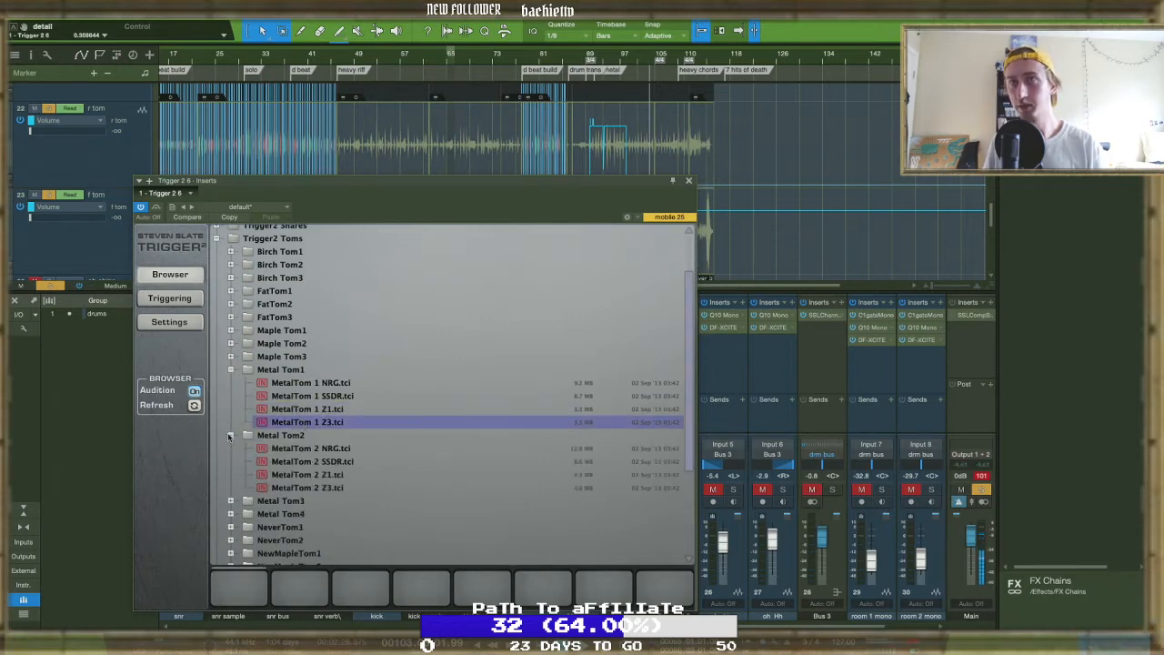
pyautogui.click(306, 474)
pyautogui.click(306, 488)
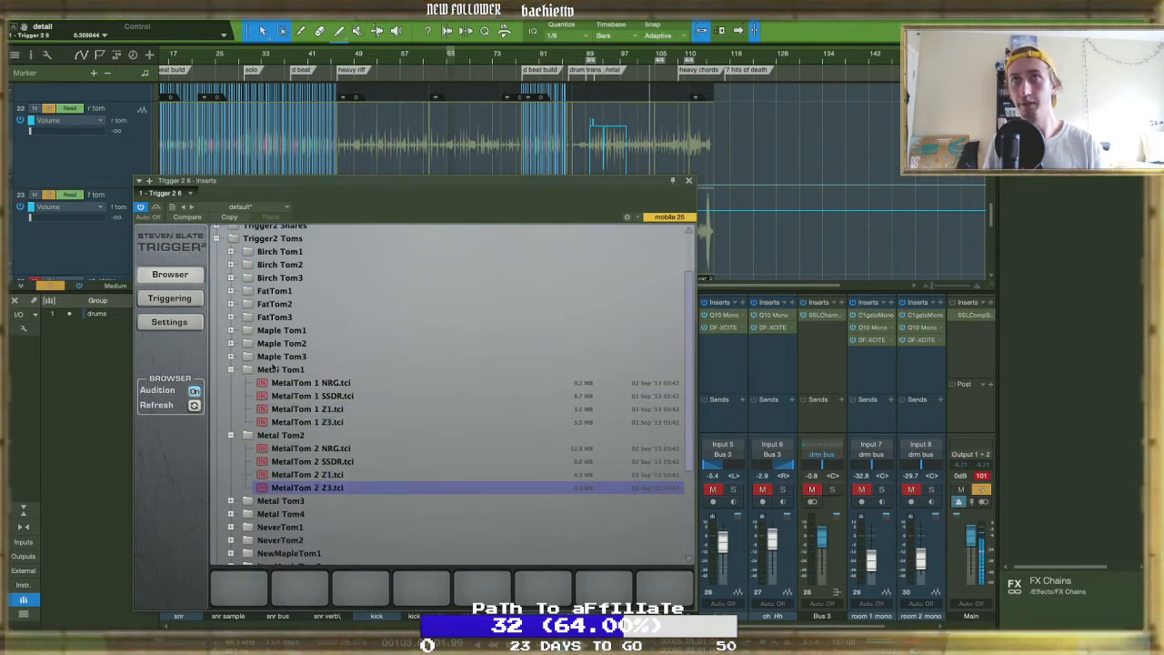
# Audition the BirchTom 1 Z1 and Z3 samples and the FatTom 1 Z1 sample
pyautogui.click(230, 252)
pyautogui.click(291, 291)
pyautogui.click(295, 304)
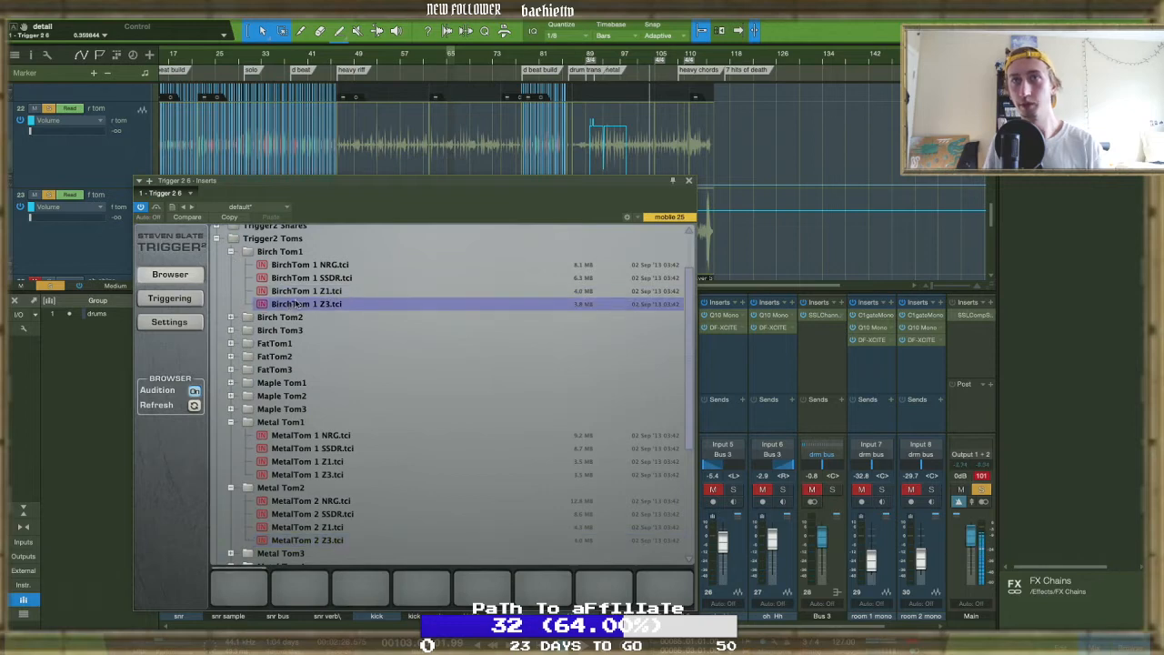
pyautogui.click(231, 343)
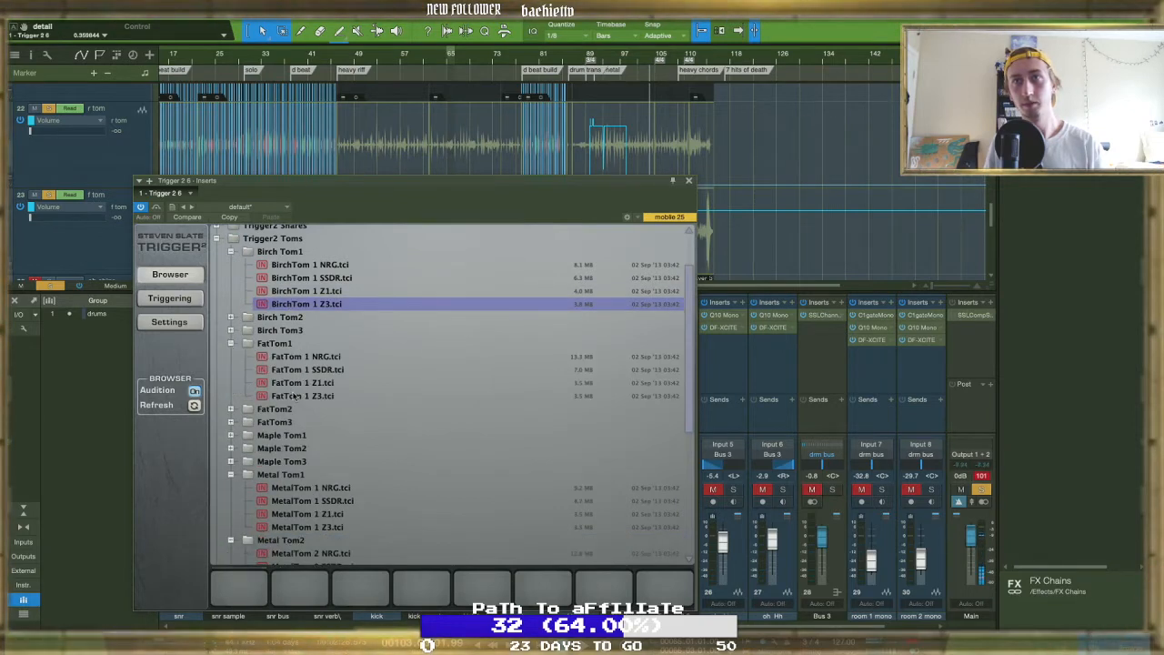
pyautogui.click(302, 382)
pyautogui.scroll(-6, 250, 454)
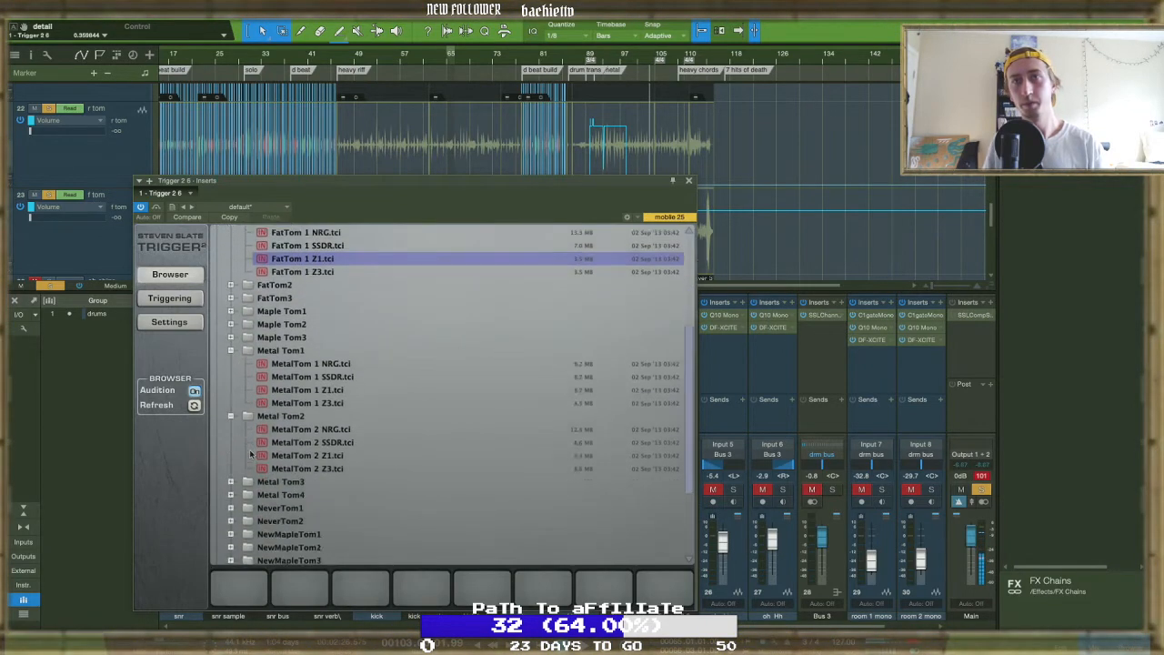
# Audition samples in the NewMapleTom1 folder and the OldZepTom 1 Z1 sample
pyautogui.click(230, 414)
pyautogui.click(311, 480)
pyautogui.click(311, 468)
pyautogui.click(309, 453)
pyautogui.click(230, 518)
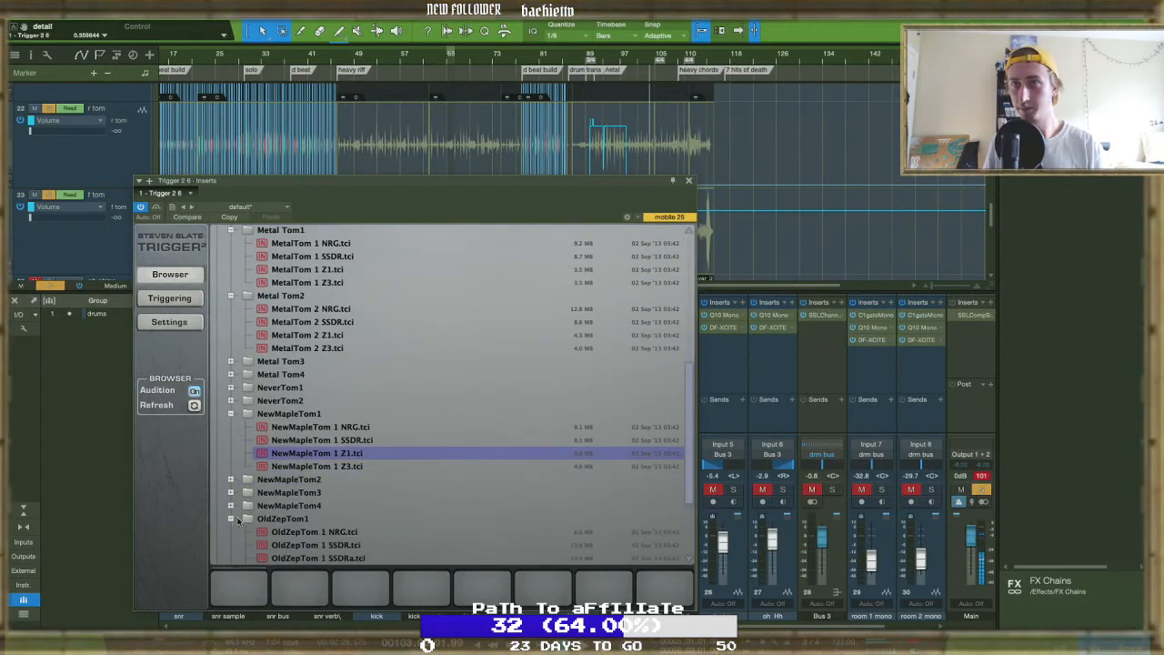
pyautogui.scroll(-2, 297, 555)
pyautogui.click(289, 483)
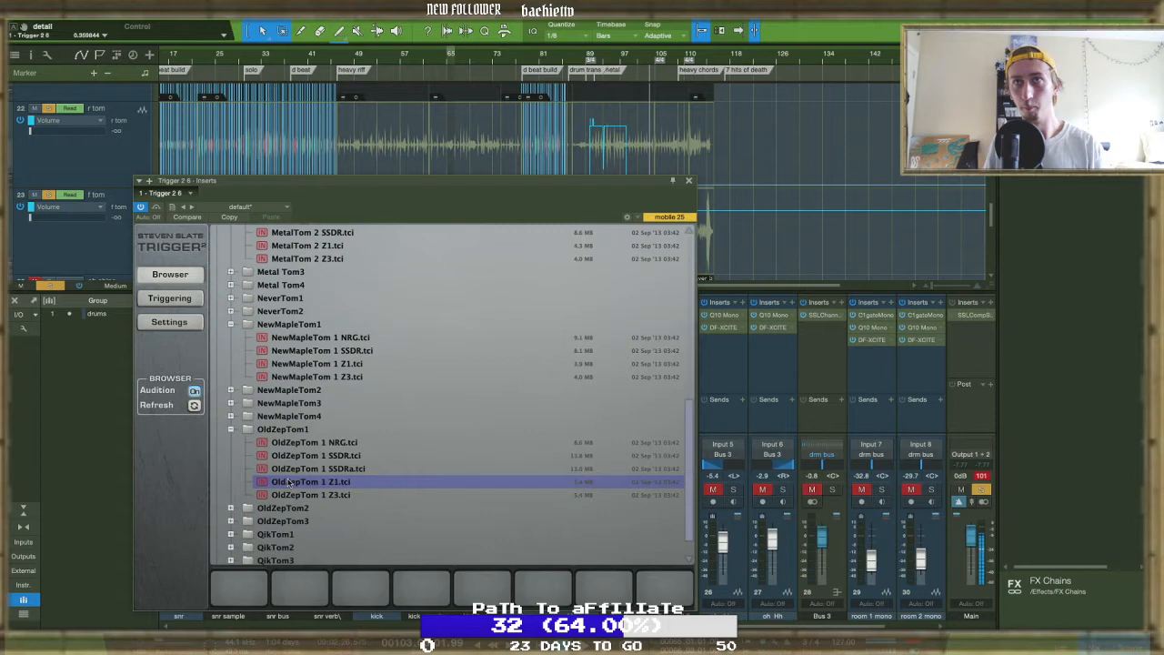
# Load the NewMapleTom 1 Z1 sample into Trigger 2's first sample slot and close the plug-in window
pyautogui.click(298, 363)
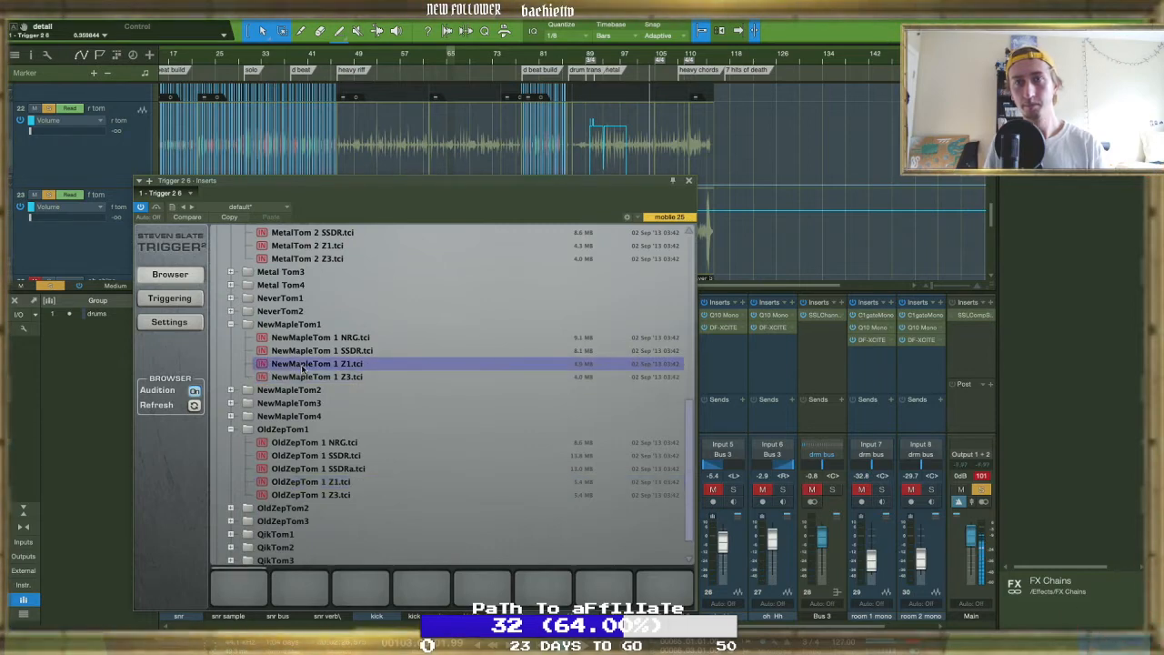
pyautogui.moveTo(300, 373); pyautogui.dragTo(241, 583)
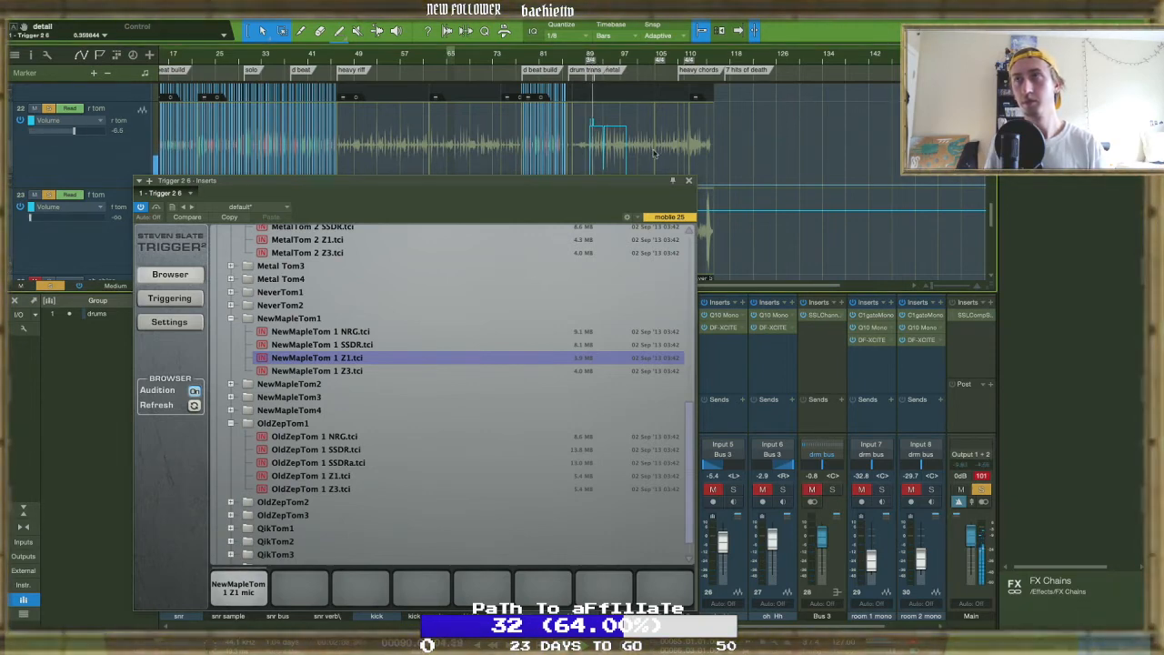
pyautogui.click(688, 182)
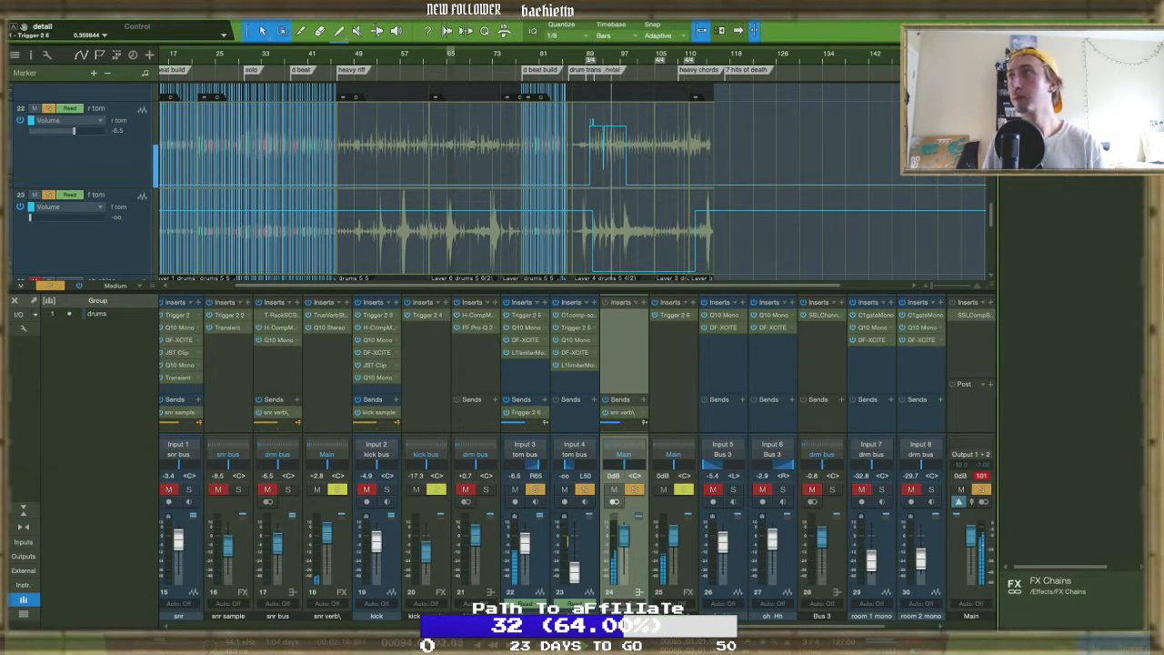
pyautogui.moveTo(1036, 192); pyautogui.dragTo(623, 361)
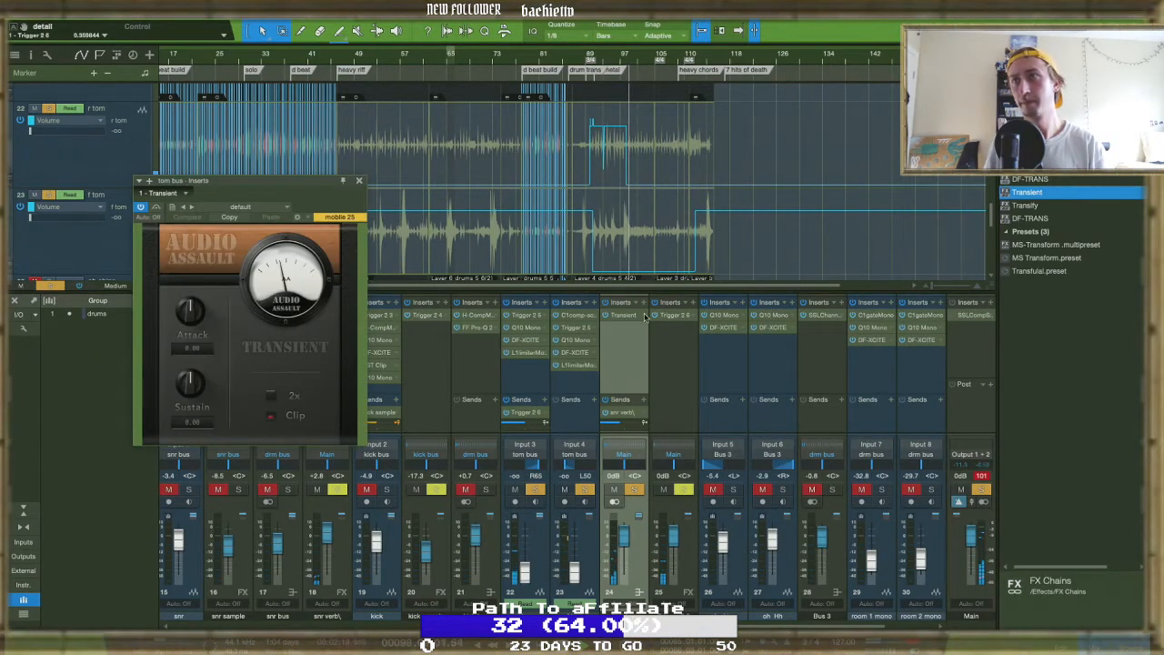
pyautogui.click(645, 315)
pyautogui.click(666, 440)
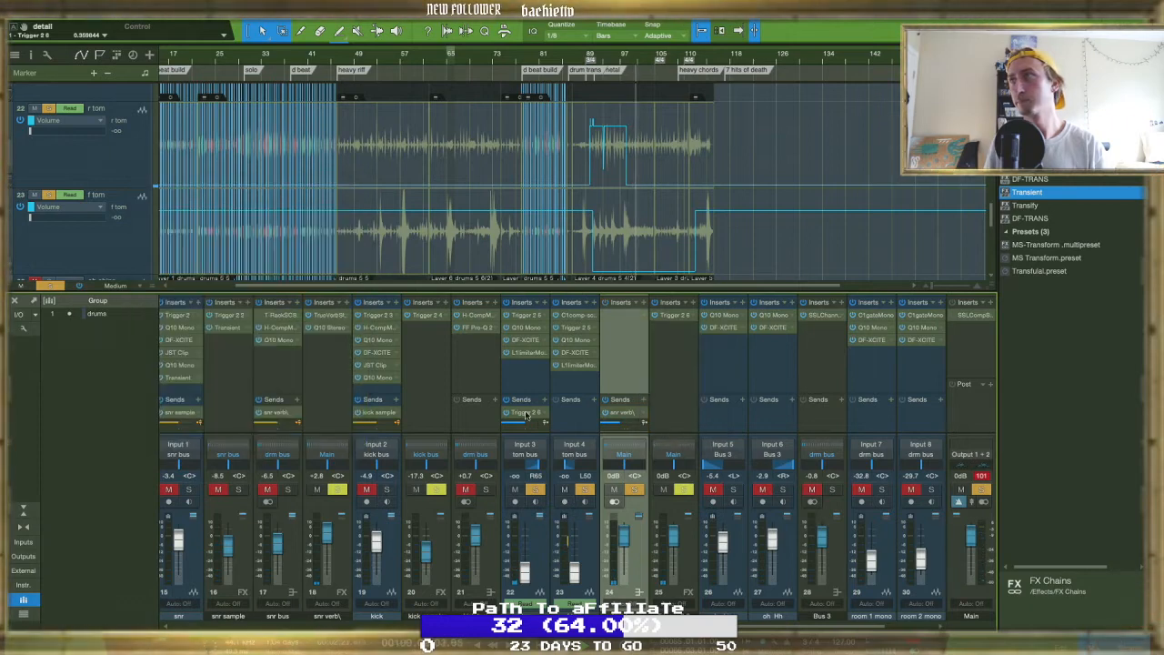
# Insert Transient after Trigger 2 on the tom sample channel, set attack to 11.26 and sustain to -81.14, and close the plug-in window
pyautogui.moveTo(718, 393); pyautogui.dragTo(671, 362)
pyautogui.moveTo(189, 382); pyautogui.dragTo(196, 490)
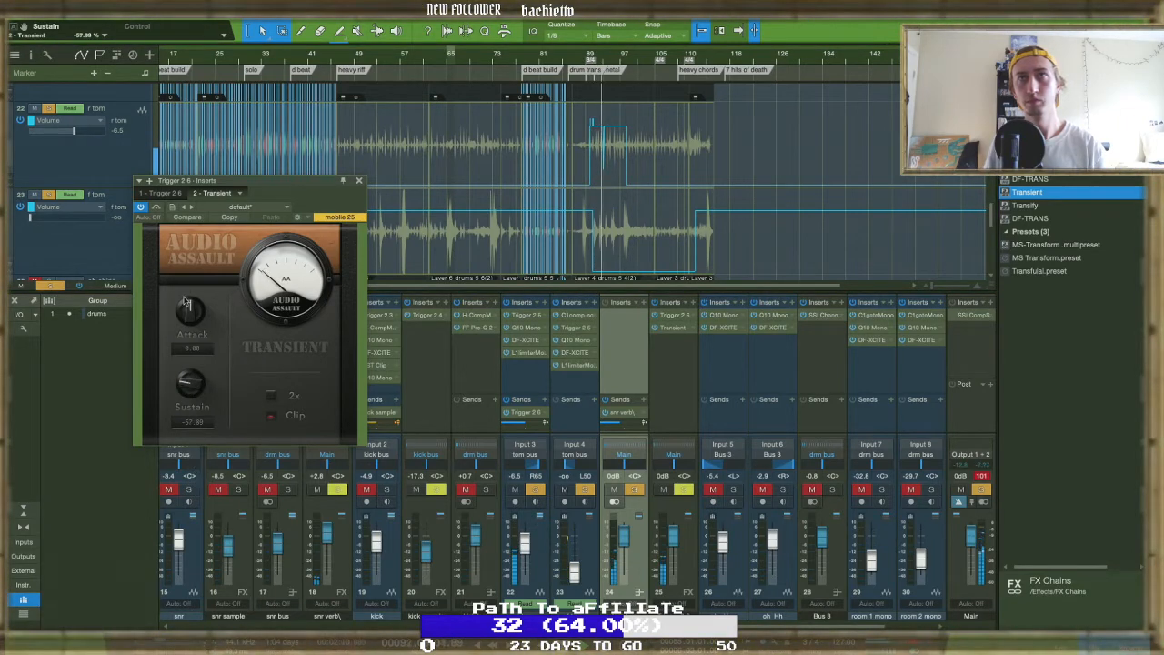
pyautogui.moveTo(190, 307); pyautogui.dragTo(191, 290)
pyautogui.moveTo(189, 382); pyautogui.dragTo(179, 415)
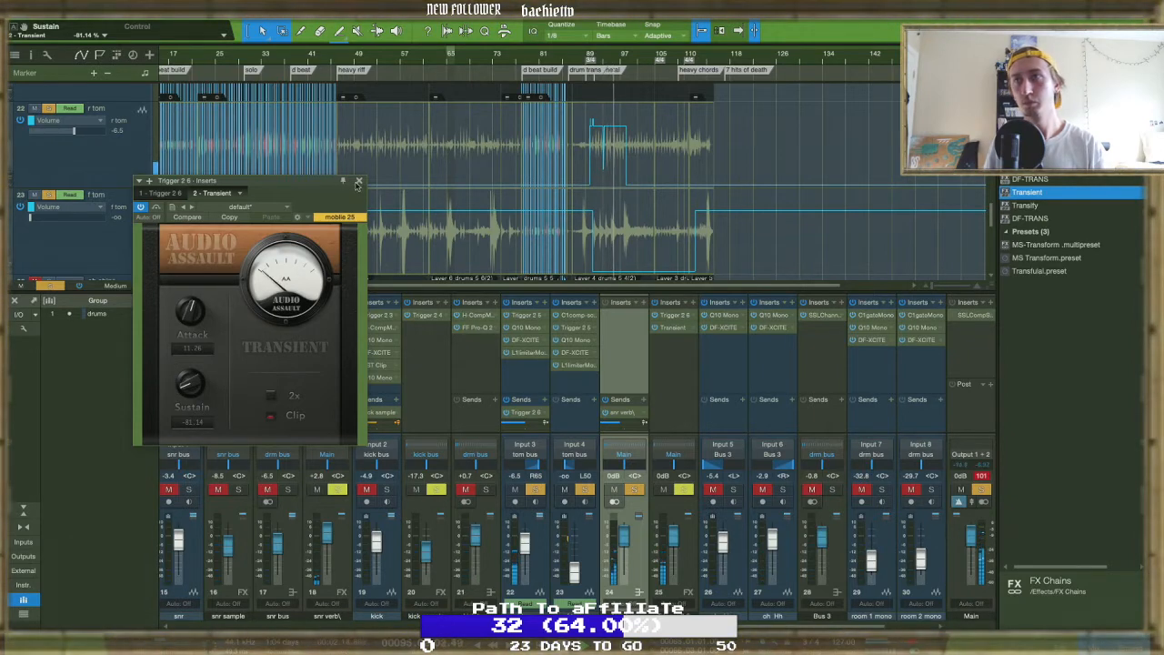
pyautogui.click(359, 182)
# Drop the r tom volume automation to silence in the gaps between the tom hits from bar 90 to 91.2
pyautogui.scroll(10, 628, 191)
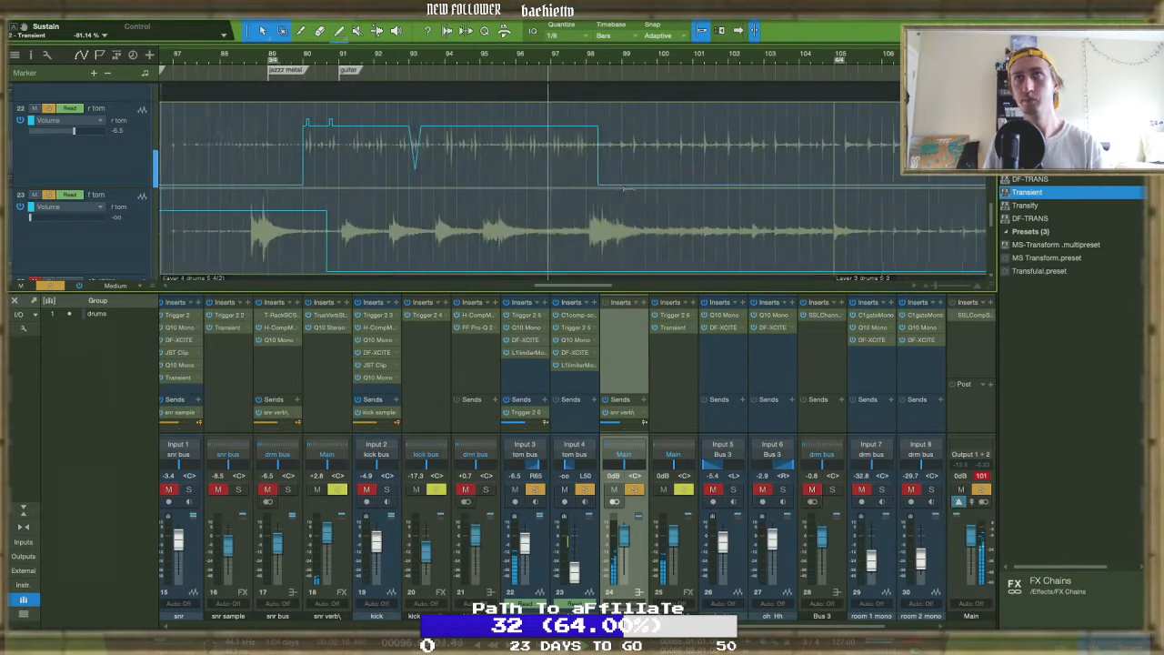
pyautogui.hscroll(-1, 245, 129)
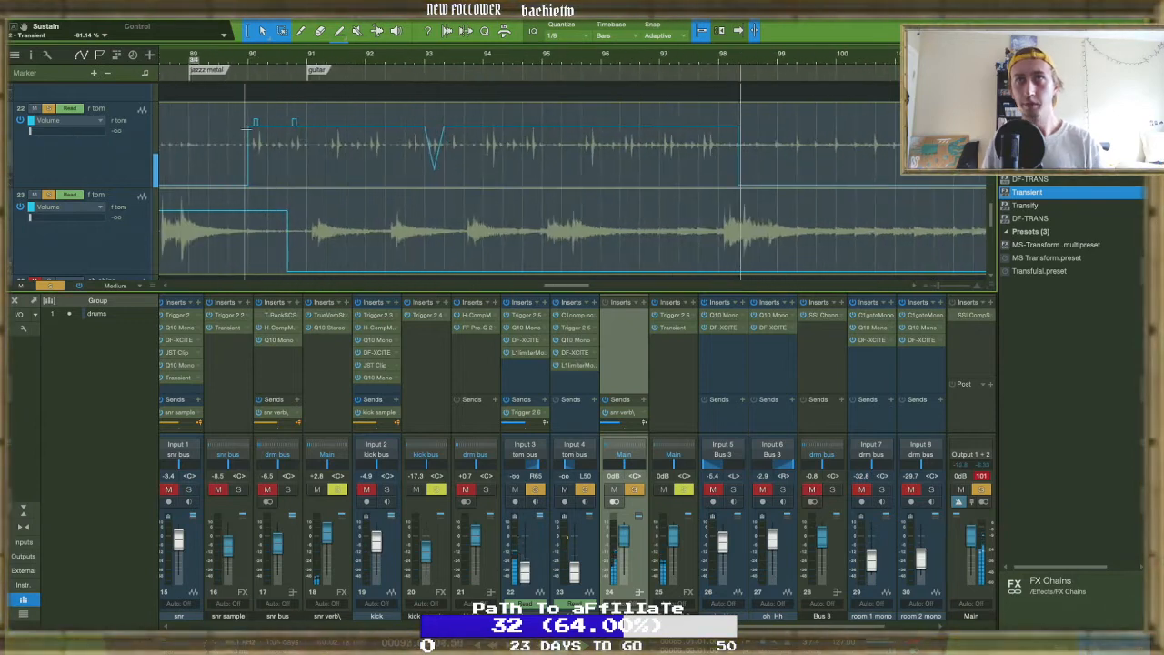
pyautogui.scroll(8, 264, 131)
pyautogui.click(273, 129)
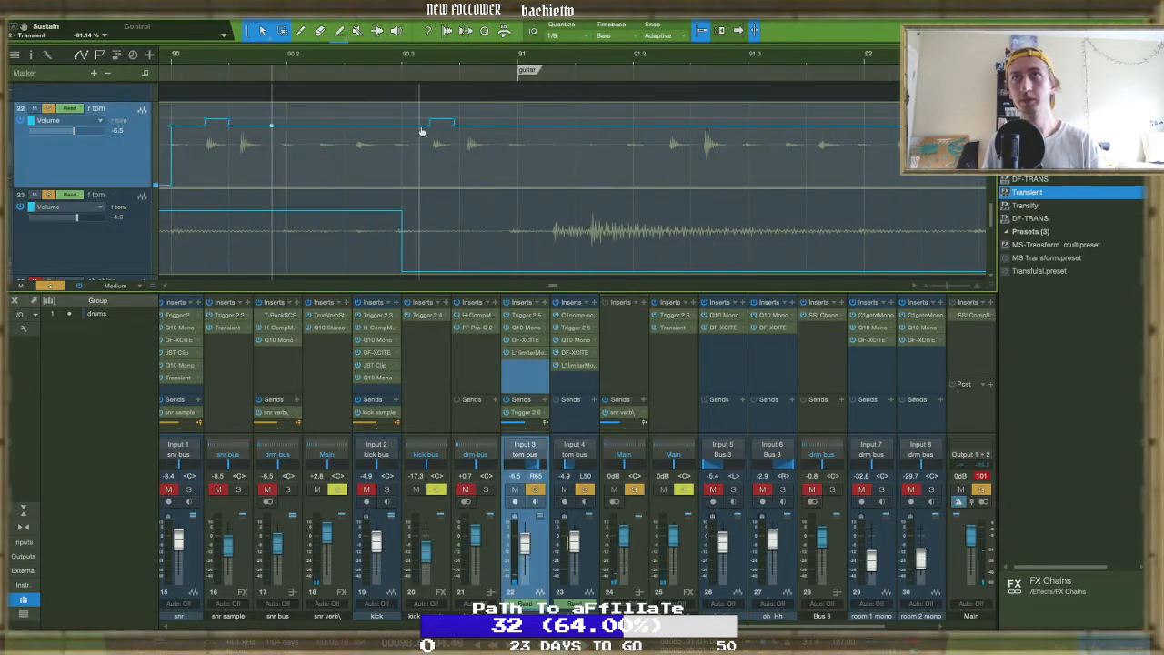
pyautogui.moveTo(414, 127); pyautogui.dragTo(414, 187)
pyautogui.click(494, 128)
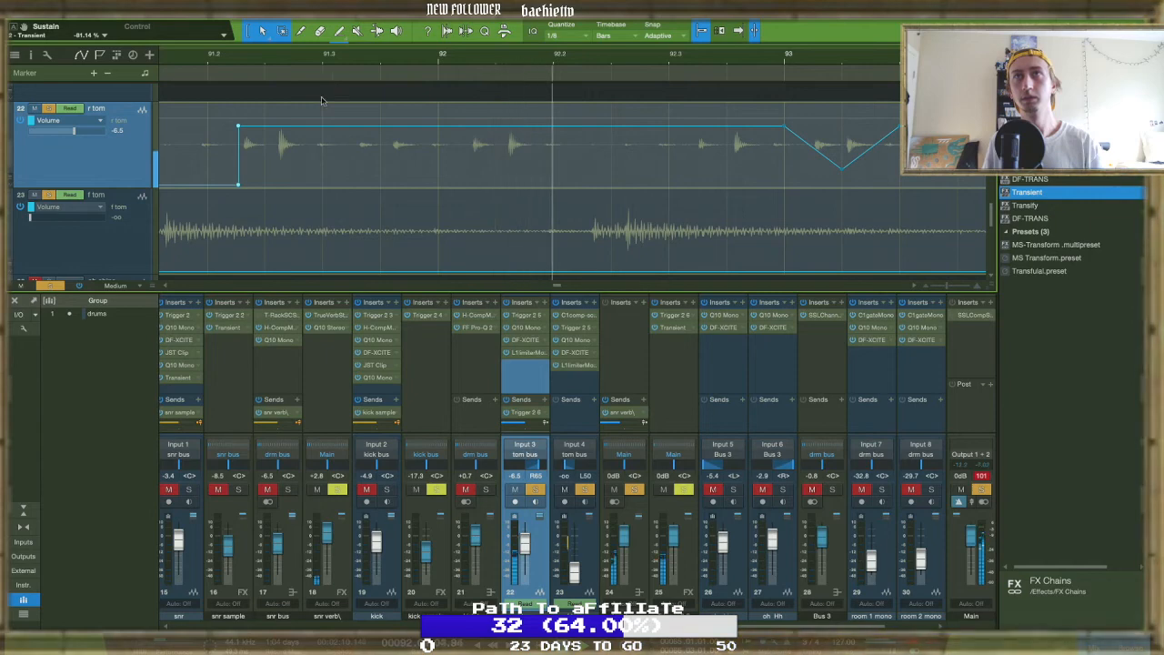
# Drop the r tom volume automation to silence in the gaps before bar 92 and before 92.3, and check the breakpoint near 91.2
pyautogui.moveTo(442, 127); pyautogui.dragTo(426, 326)
pyautogui.click(551, 127)
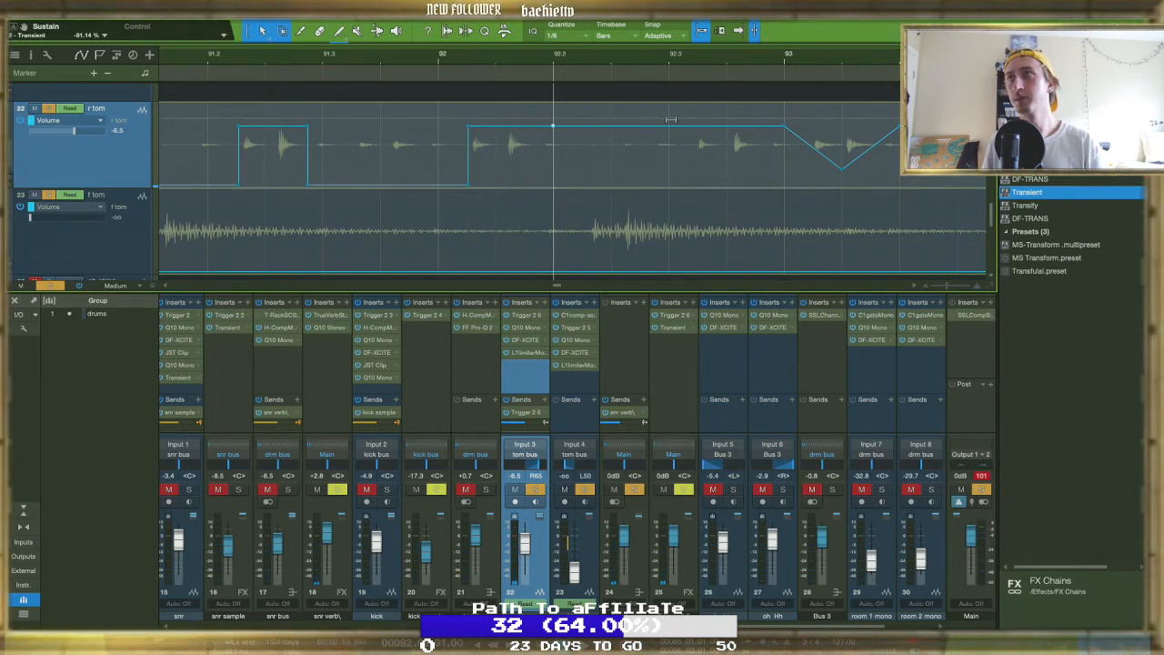
pyautogui.click(677, 129)
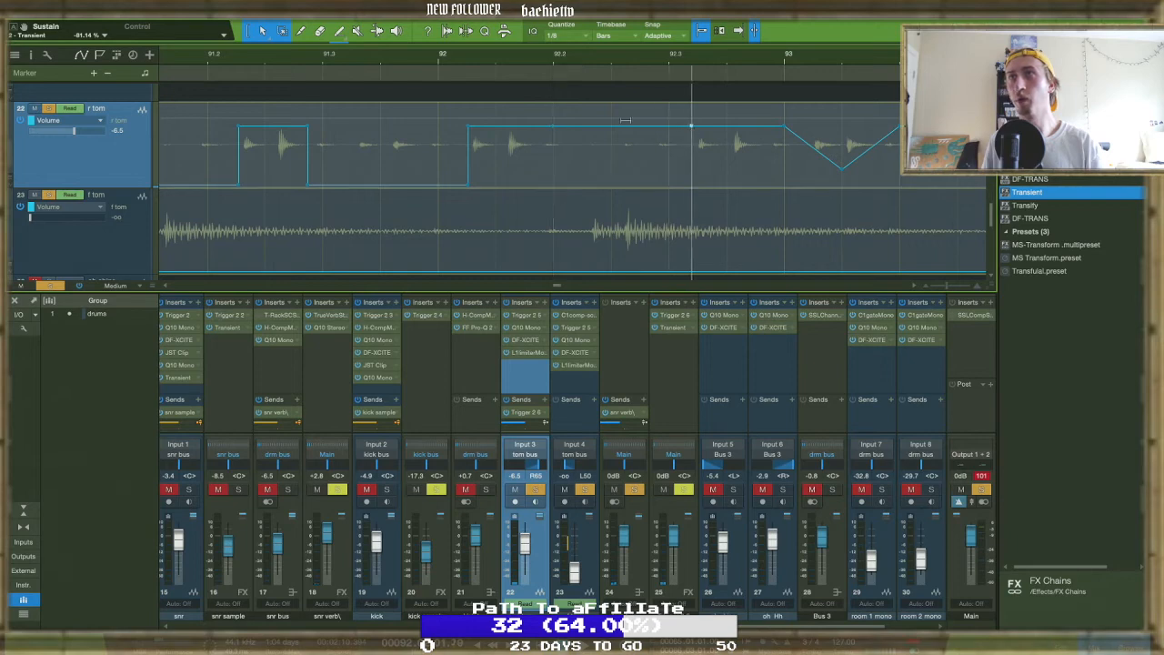
pyautogui.moveTo(552, 128); pyautogui.dragTo(535, 130)
pyautogui.click(675, 134)
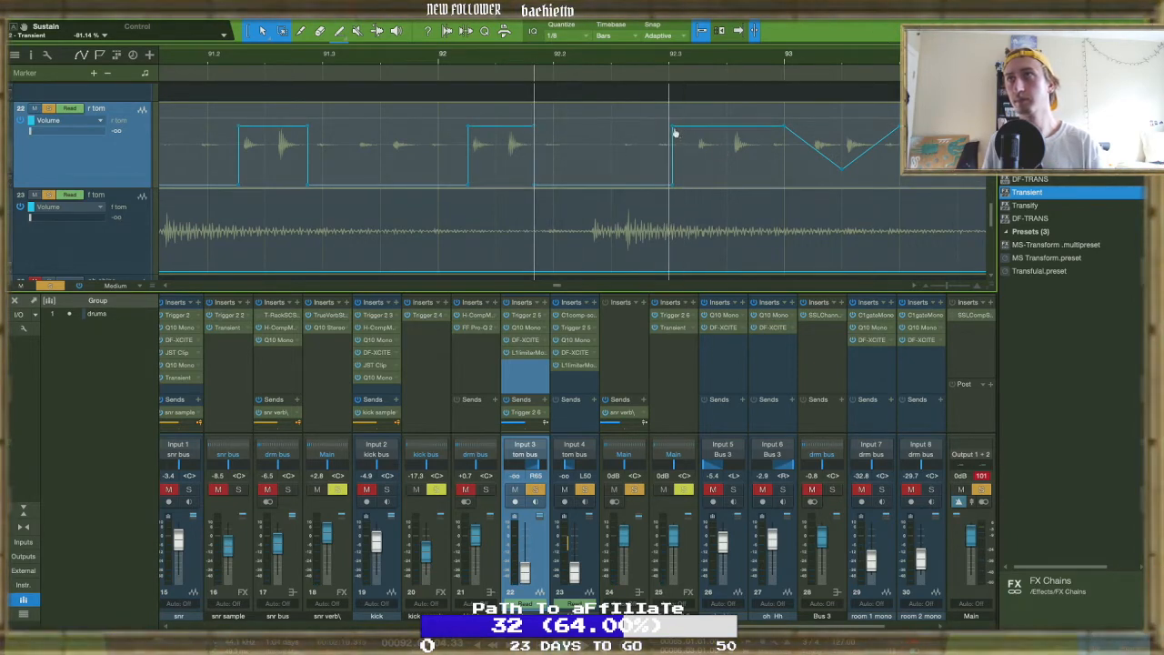
pyautogui.scroll(-5, 693, 132)
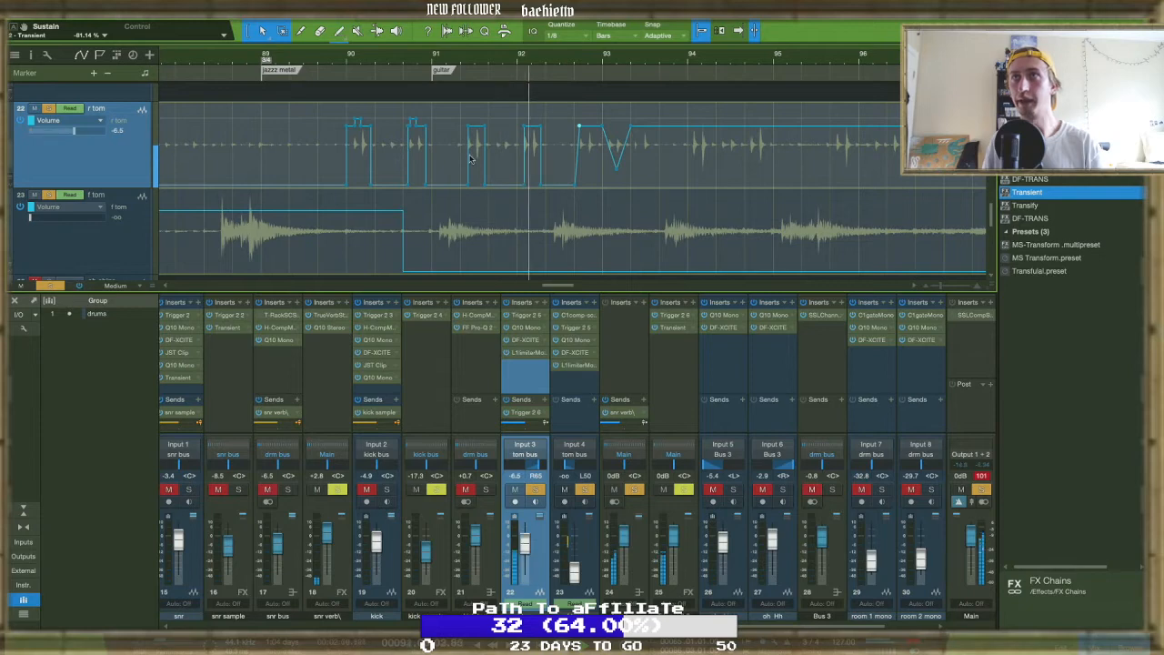
pyautogui.scroll(10, 470, 158)
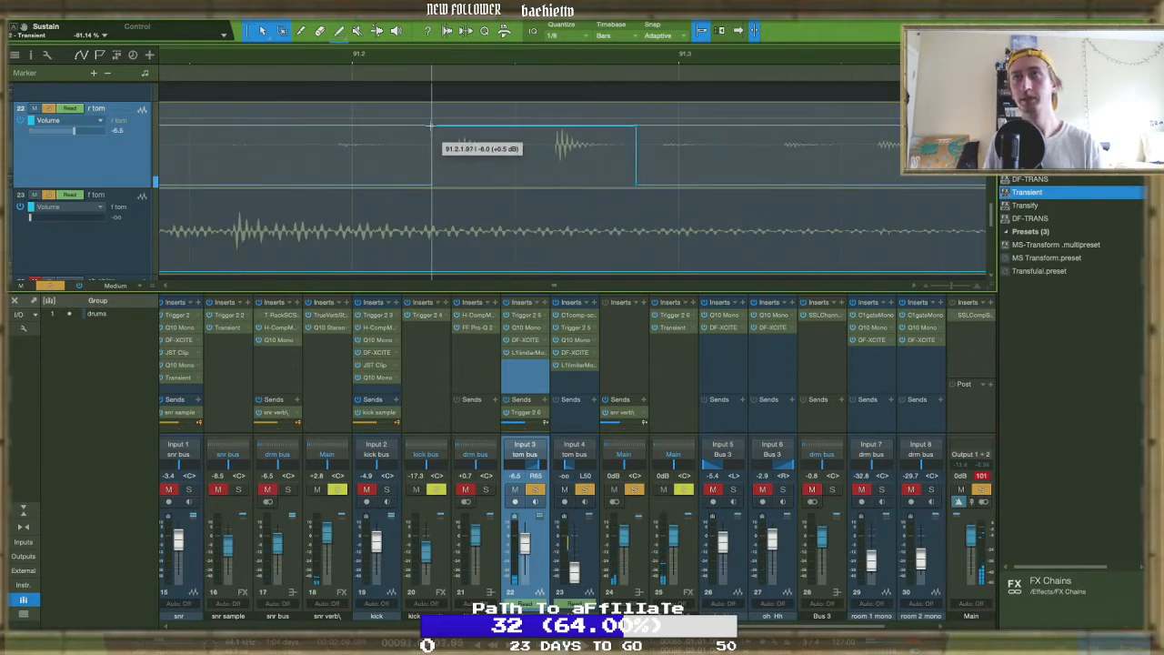
pyautogui.scroll(-8, 427, 132)
pyautogui.scroll(-3, 442, 136)
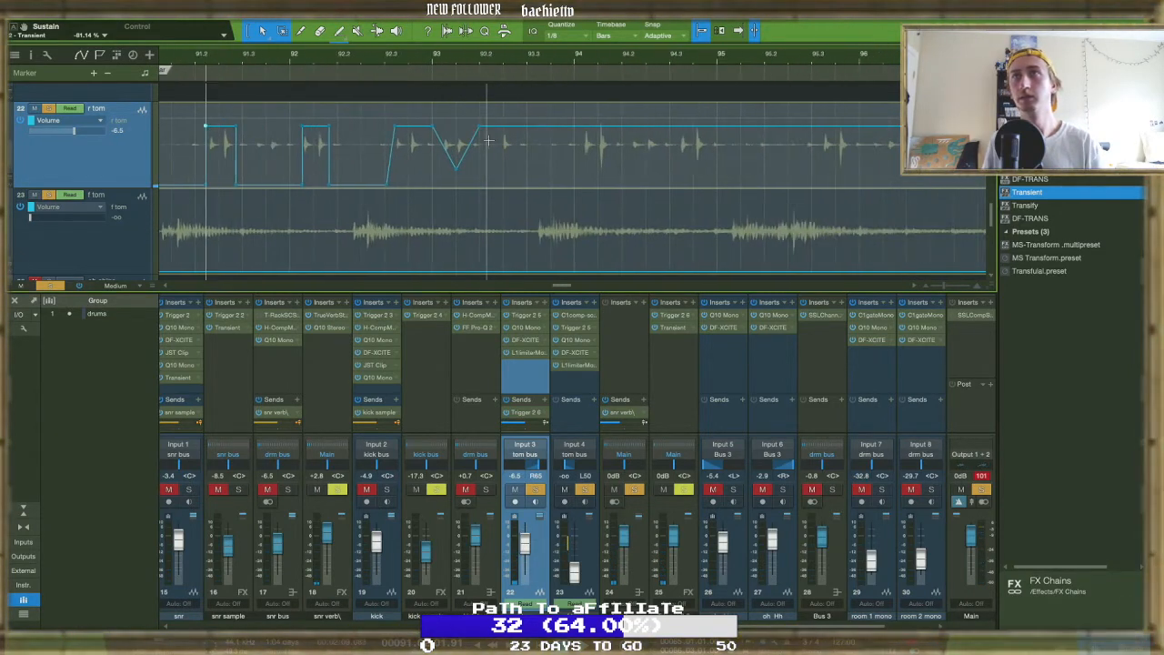
# Silence the r tom volume automation around bar 93 up to 93.2 and delete the leftover breakpoint of the old dip
pyautogui.moveTo(435, 136); pyautogui.dragTo(436, 169)
pyautogui.scroll(4, 436, 168)
pyautogui.moveTo(403, 125); pyautogui.dragTo(404, 197)
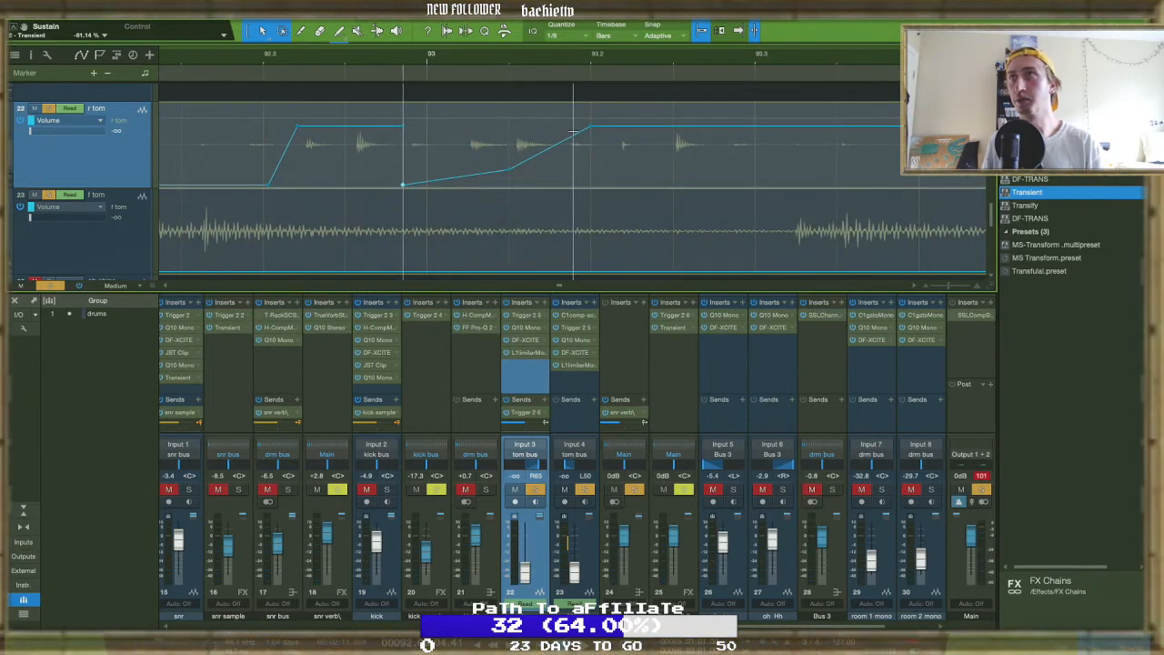
pyautogui.moveTo(590, 128); pyautogui.dragTo(585, 215)
pyautogui.hotkey('ctrl', 'z')
pyautogui.click(511, 171)
pyautogui.press('Delete')
pyautogui.scroll(-5, 511, 171)
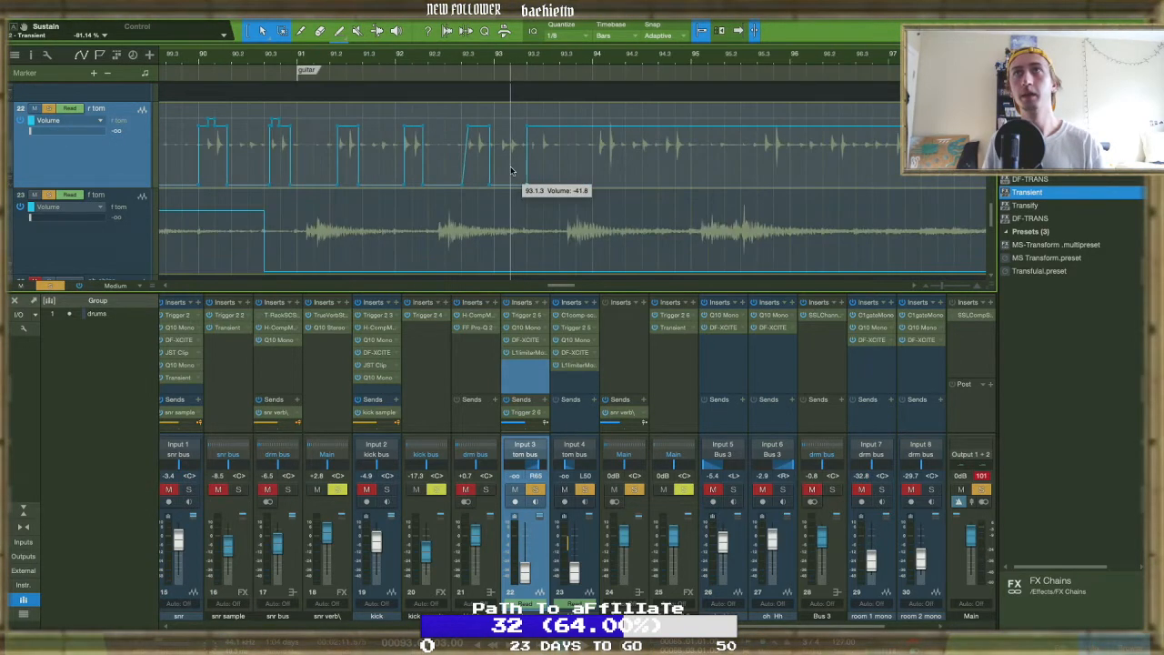
# Play back the edited r tom passage and reshape the sloped volume rise just after 92.3
pyautogui.press('space')
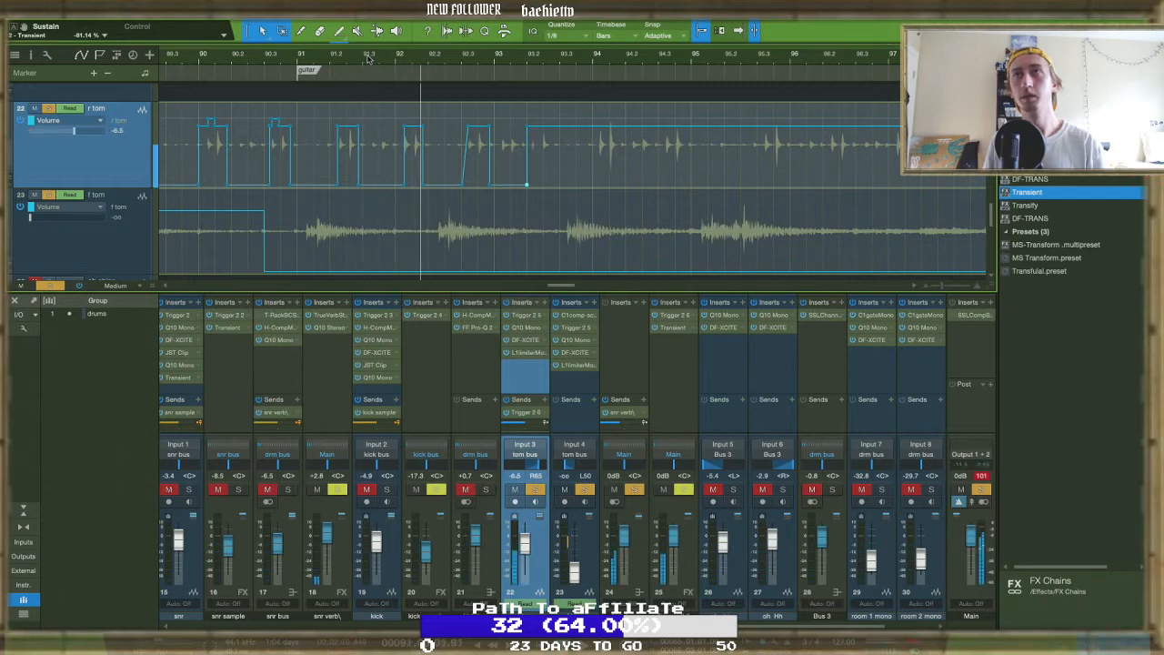
pyautogui.press('space')
pyautogui.scroll(6, 458, 120)
pyautogui.hscroll(2, 457, 124)
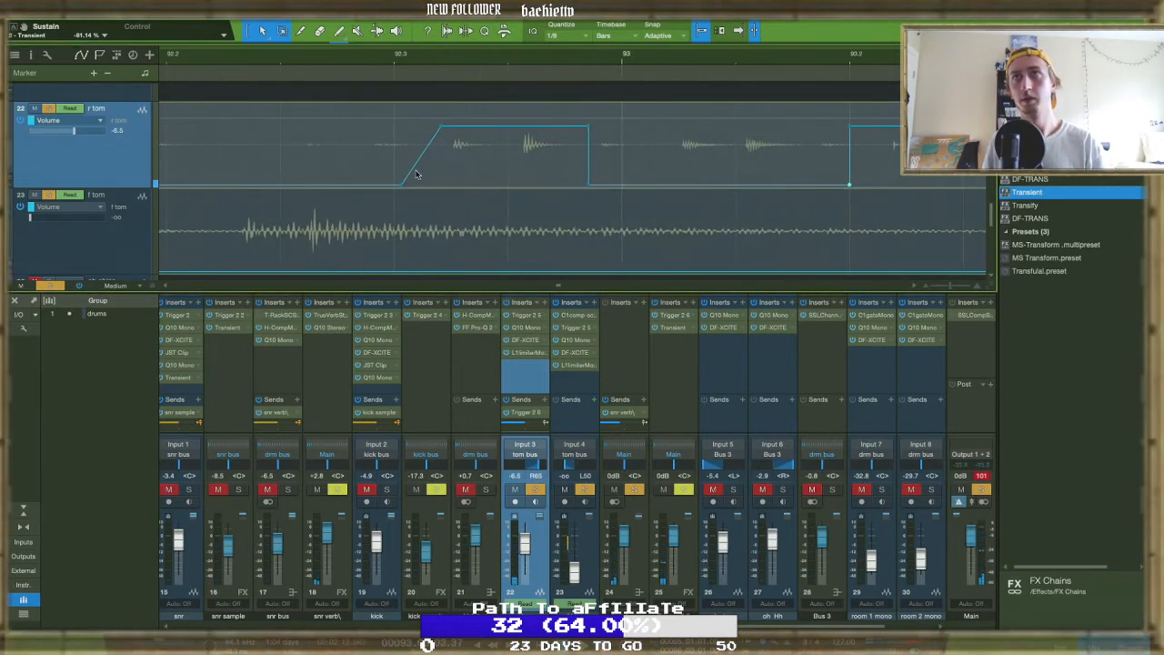
pyautogui.moveTo(421, 160); pyautogui.dragTo(437, 168)
pyautogui.scroll(-5, 441, 170)
pyautogui.click(329, 58)
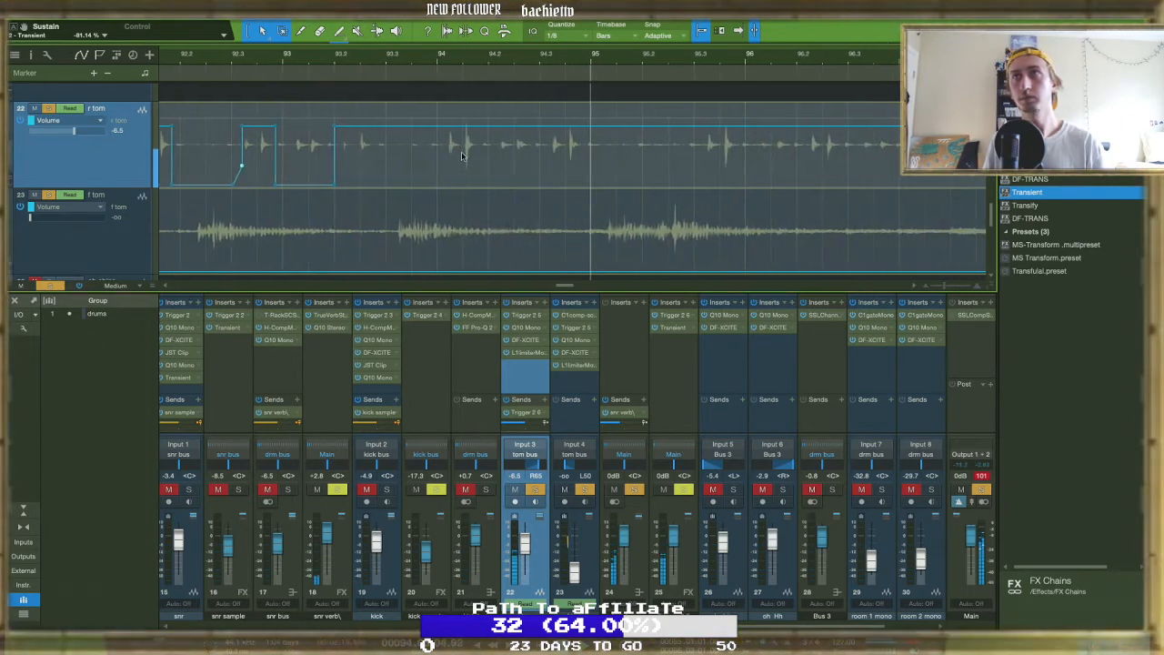
# Silence the r tom volume automation between the hits from 94.2 to just after 94.3, and move the start of the drop earlier
pyautogui.click(482, 128)
pyautogui.scroll(5, 546, 120)
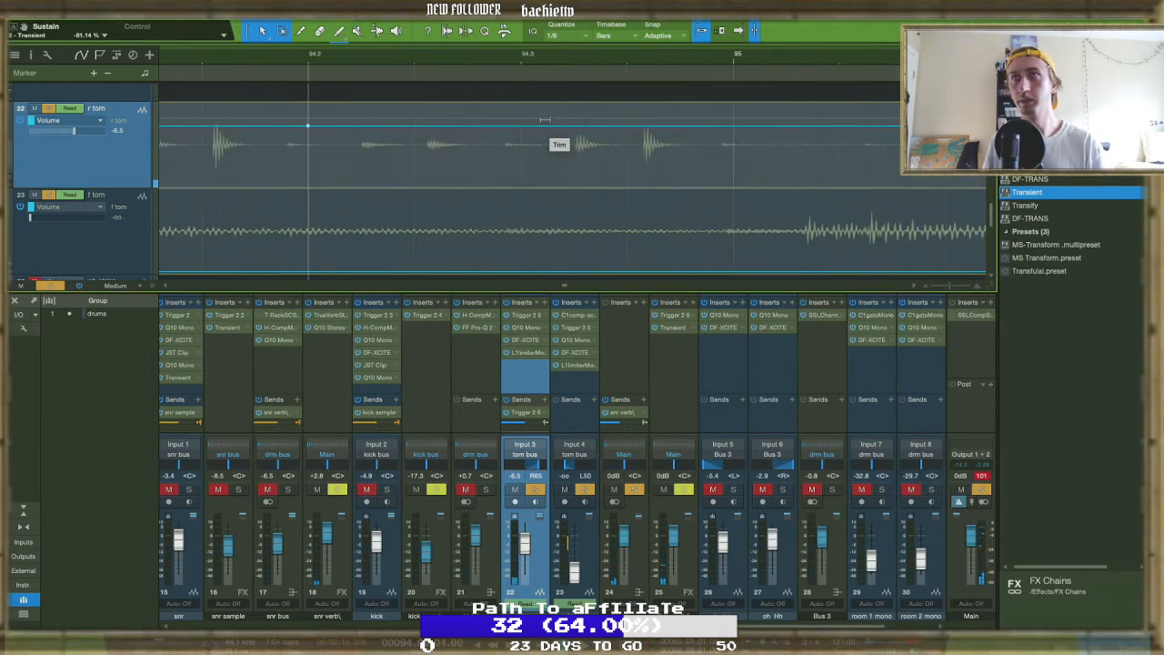
pyautogui.click(556, 129)
pyautogui.moveTo(446, 123); pyautogui.dragTo(434, 284)
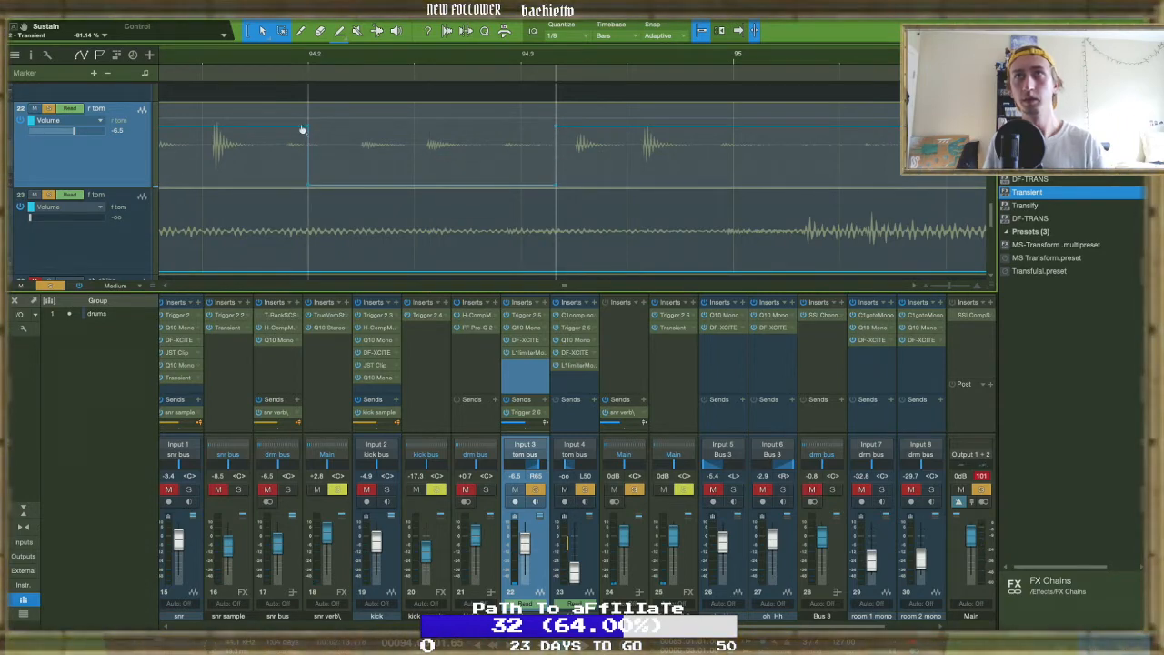
pyautogui.moveTo(307, 130); pyautogui.dragTo(263, 130)
# Silence the r tom volume automation between the hits around 95.3 and again in the short gap just before 96.2
pyautogui.scroll(-5, 259, 123)
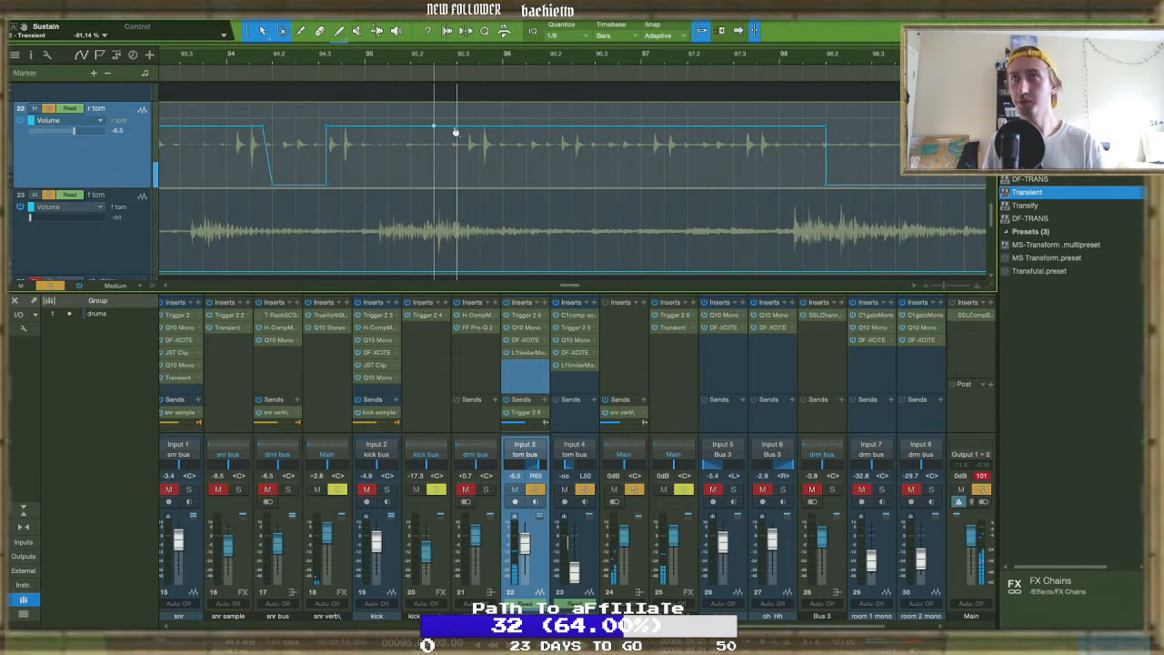
pyautogui.scroll(5, 461, 132)
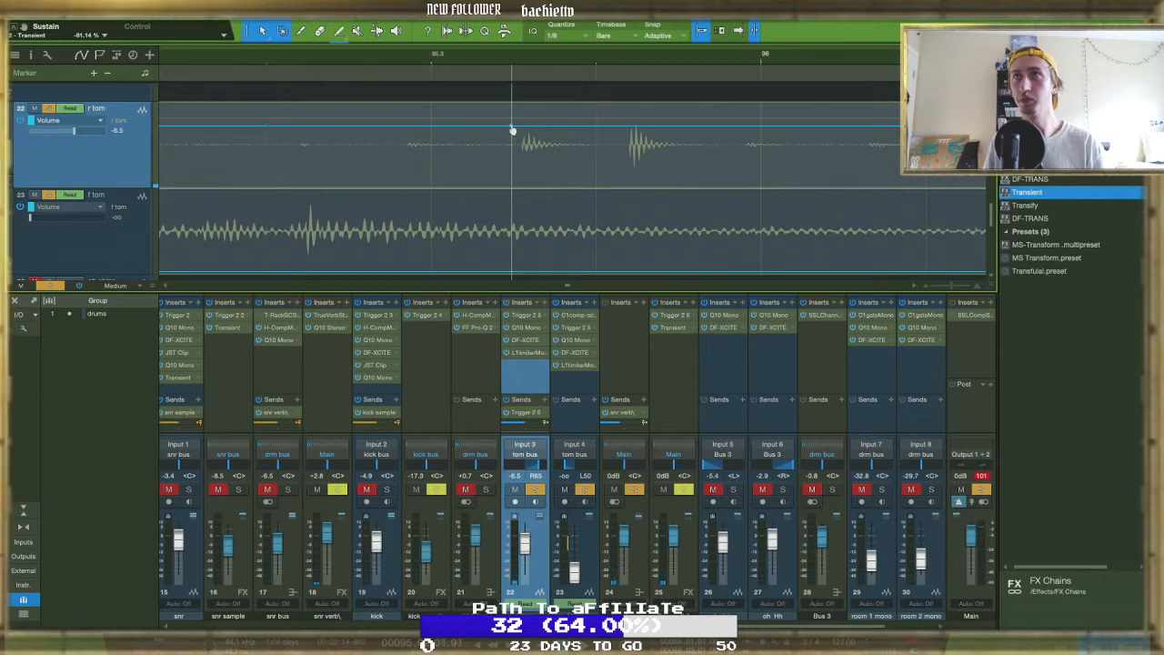
pyautogui.moveTo(451, 110); pyautogui.dragTo(450, 173)
pyautogui.scroll(-5, 451, 173)
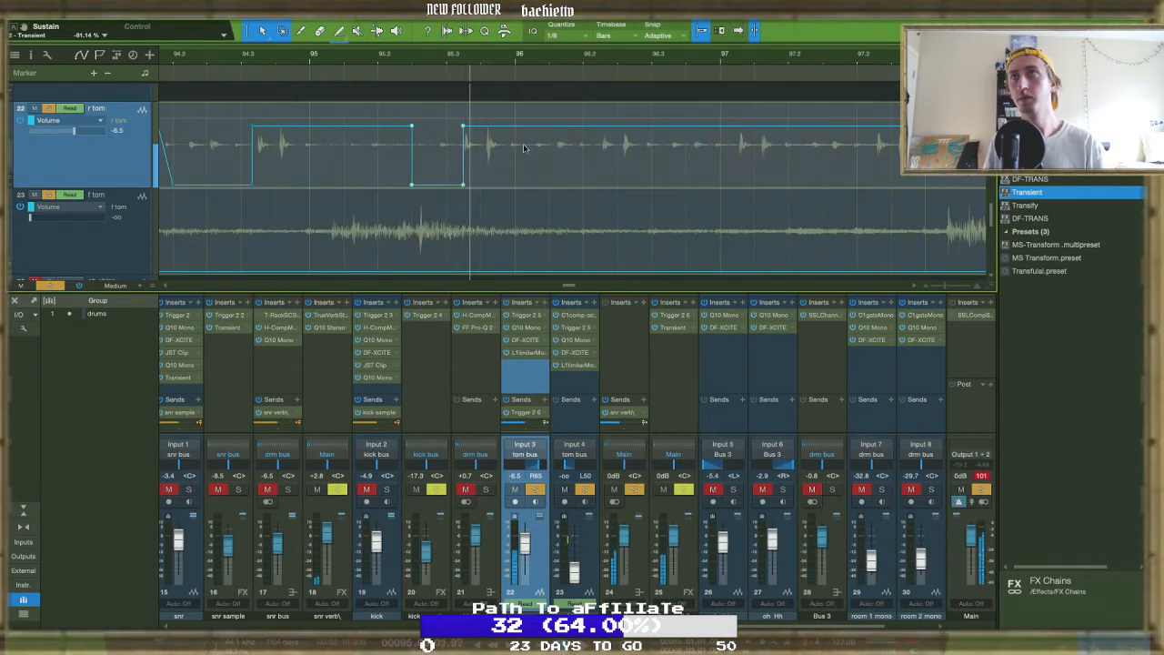
pyautogui.click(546, 126)
pyautogui.click(584, 127)
pyautogui.moveTo(572, 115); pyautogui.dragTo(571, 184)
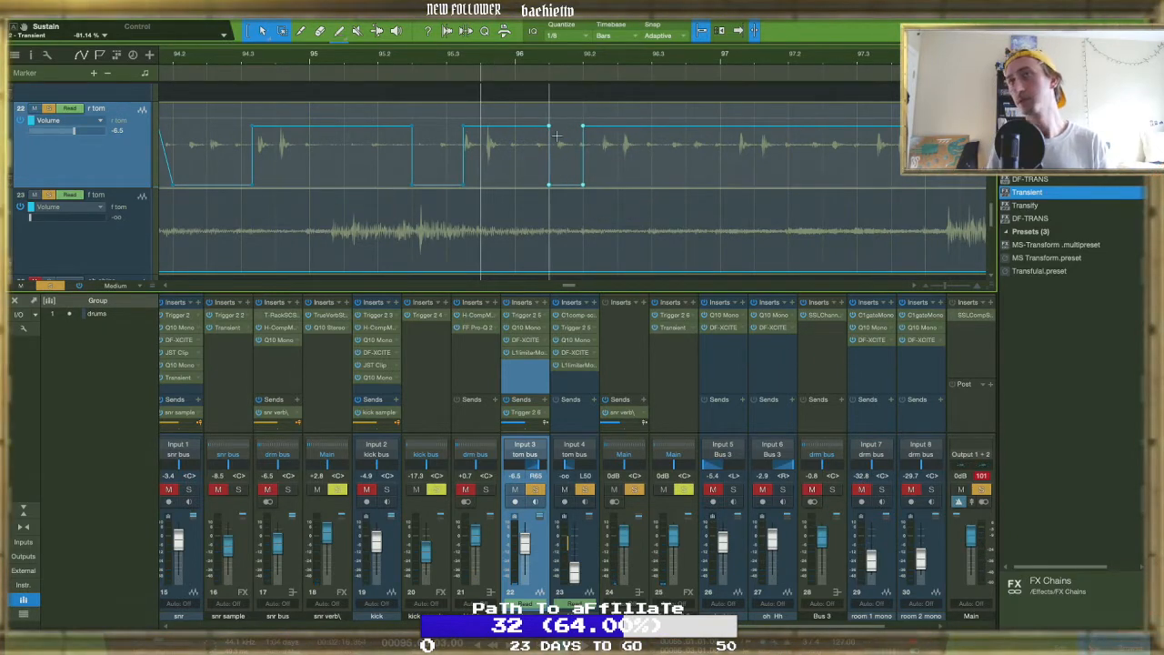
# Play back the r tom passage and silence its volume automation from 96.3 to just after bar 97
pyautogui.press('space')
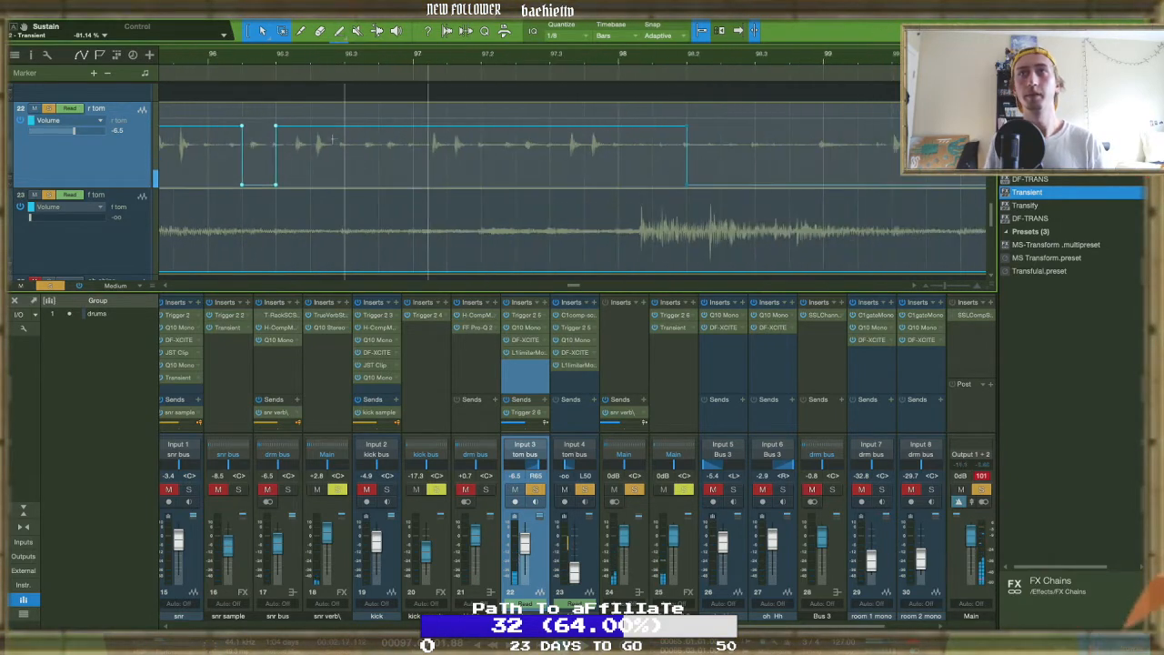
pyautogui.press('space')
pyautogui.click(343, 128)
pyautogui.moveTo(433, 58); pyautogui.dragTo(429, 117)
pyautogui.hscroll(-3, 415, 132)
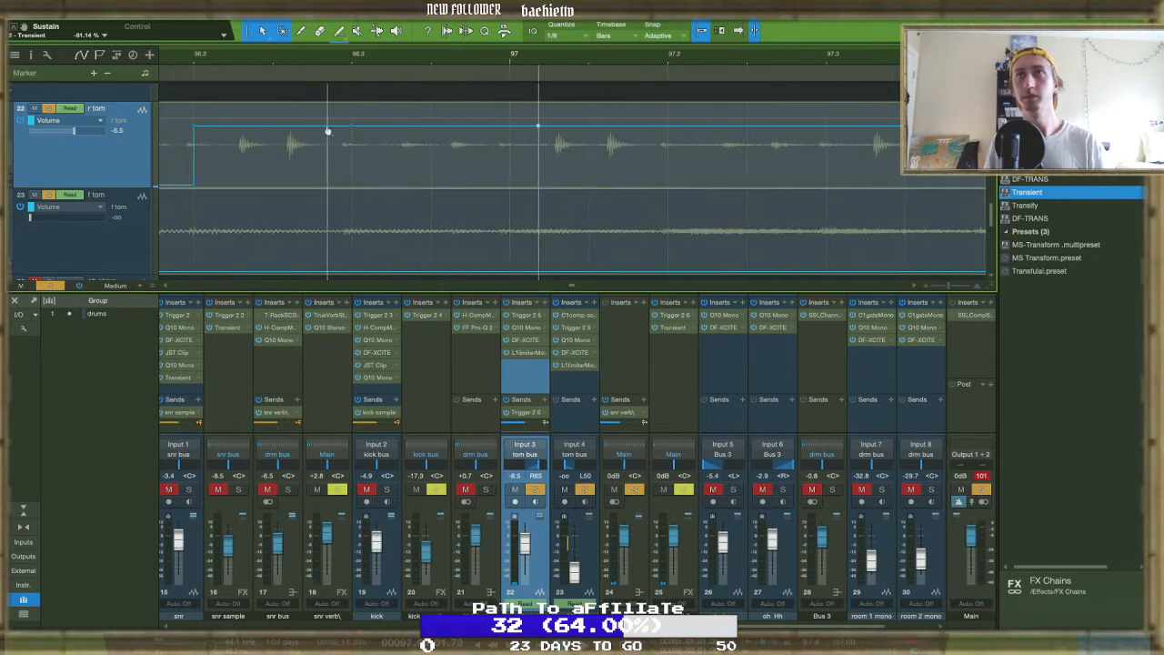
pyautogui.press('Delete')
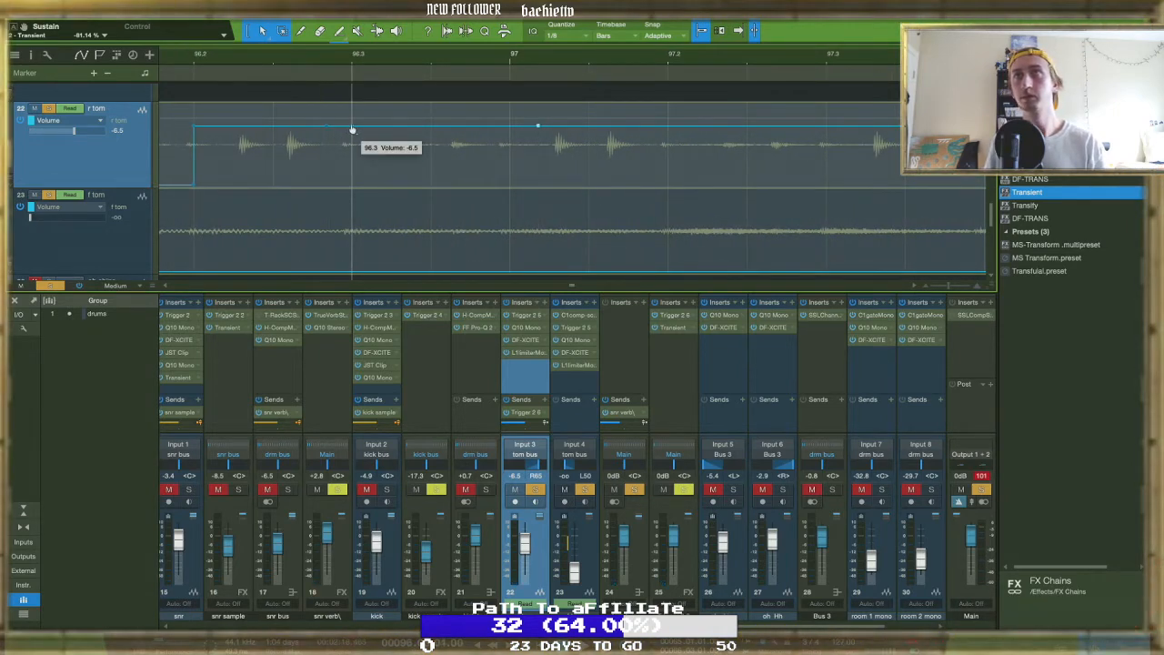
pyautogui.moveTo(424, 129); pyautogui.dragTo(424, 246)
pyautogui.scroll(-4, 397, 134)
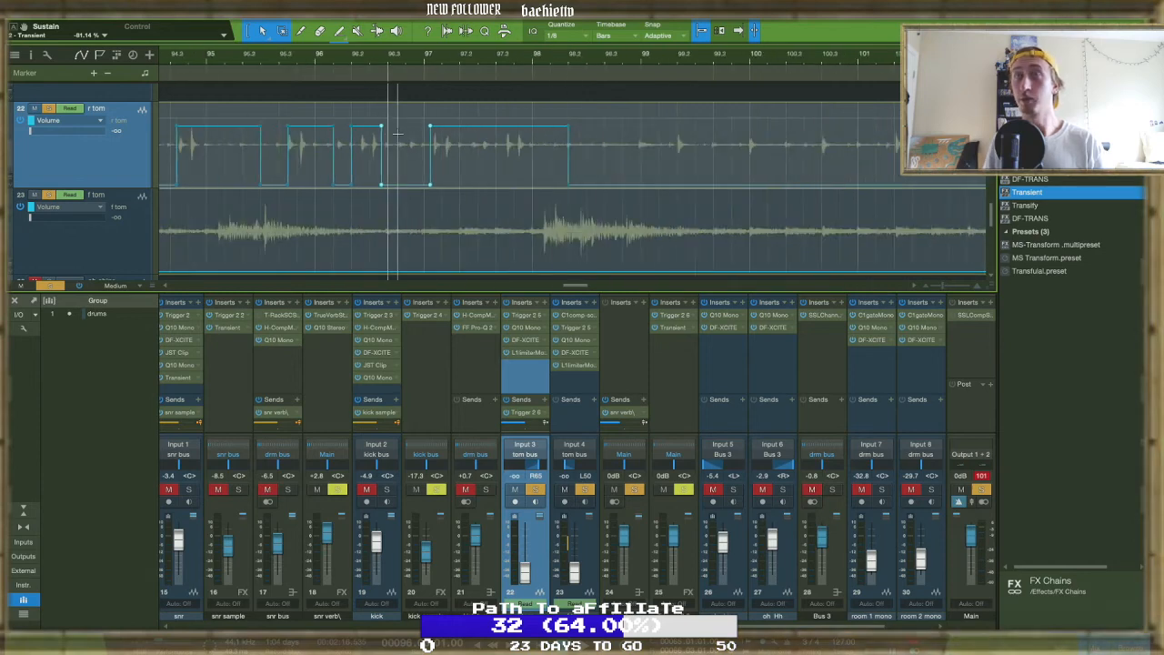
# Play back the new gap and silence the r tom volume automation from just before 97.2 to after 97.3
pyautogui.click(354, 64)
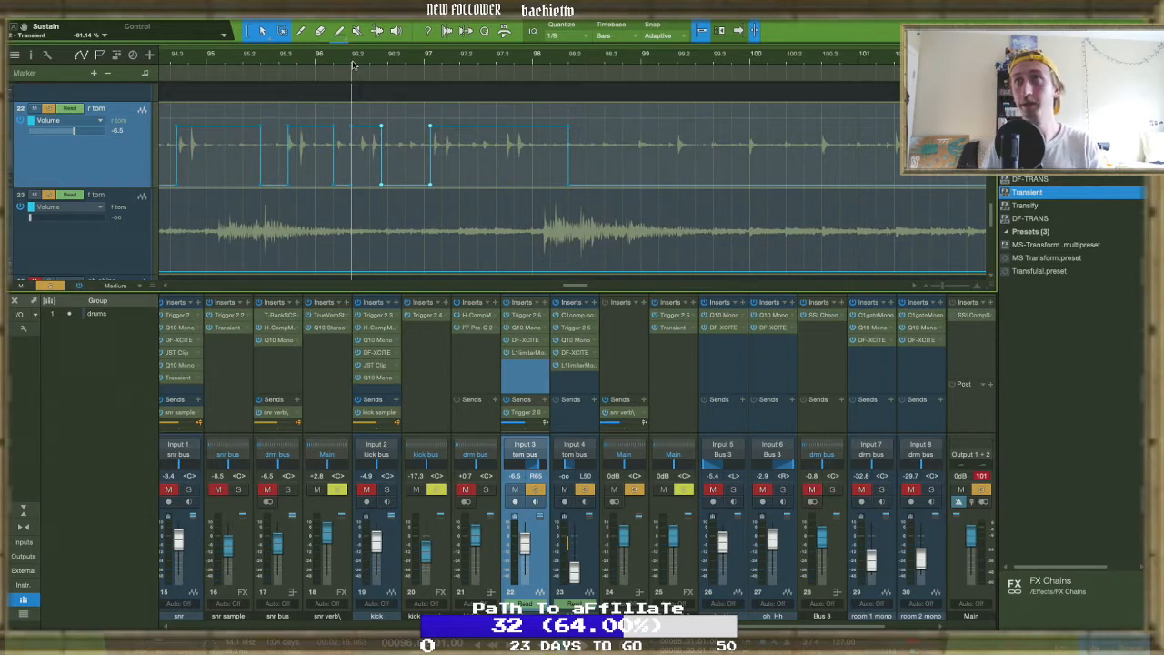
pyautogui.press('space')
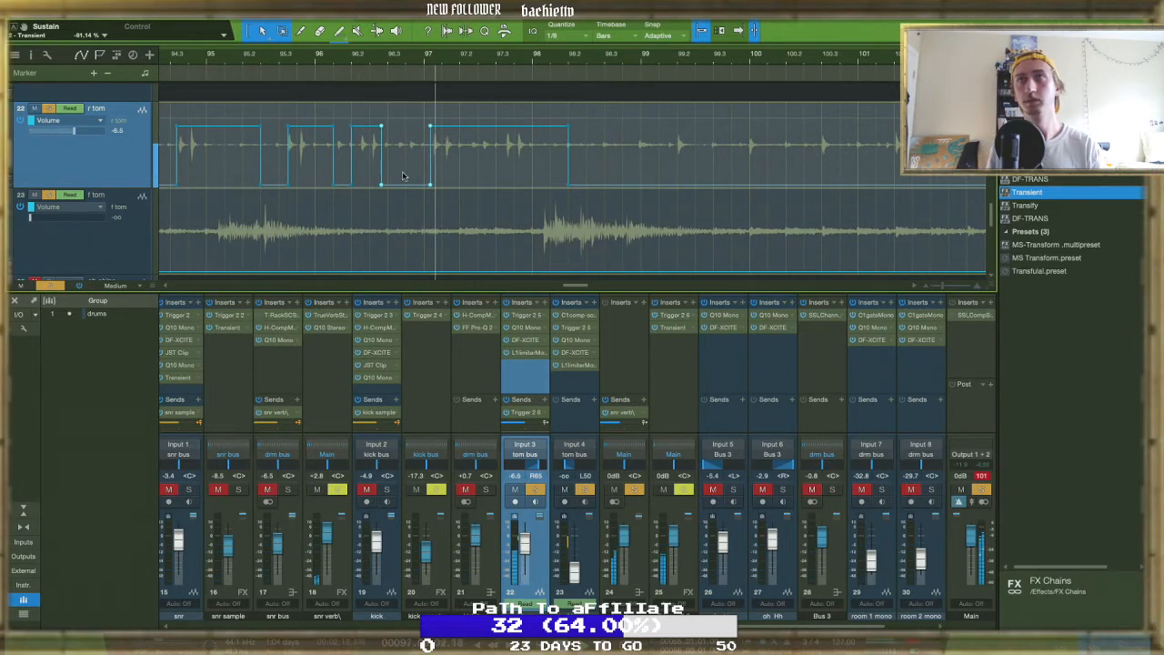
pyautogui.scroll(4, 367, 156)
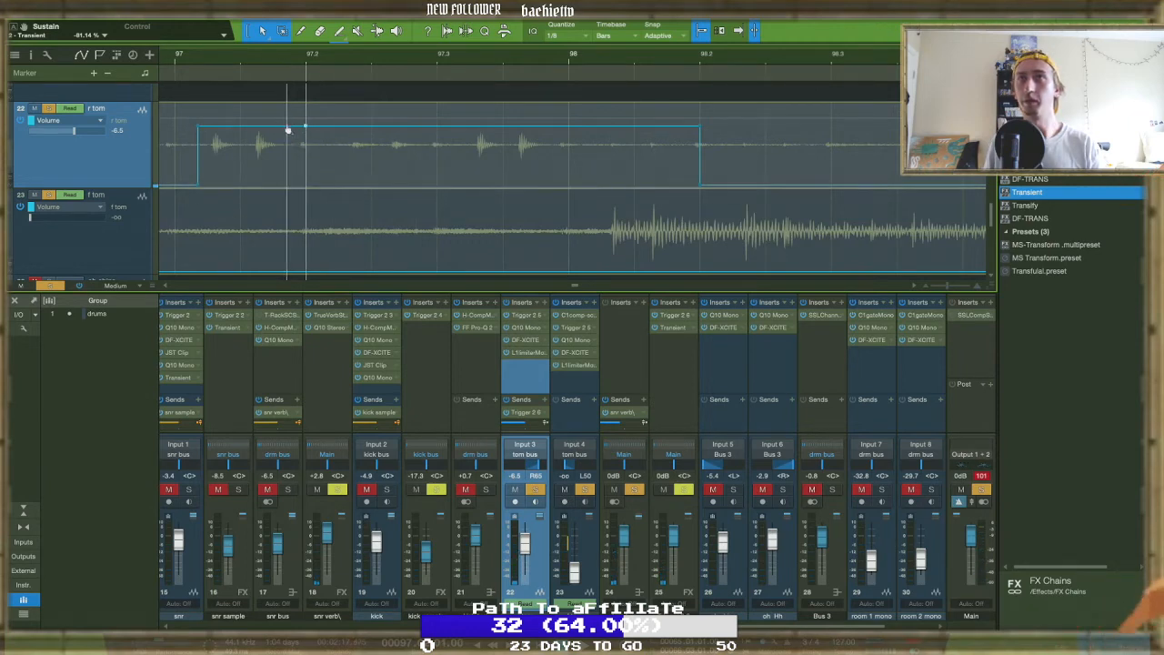
pyautogui.moveTo(302, 130); pyautogui.dragTo(294, 208)
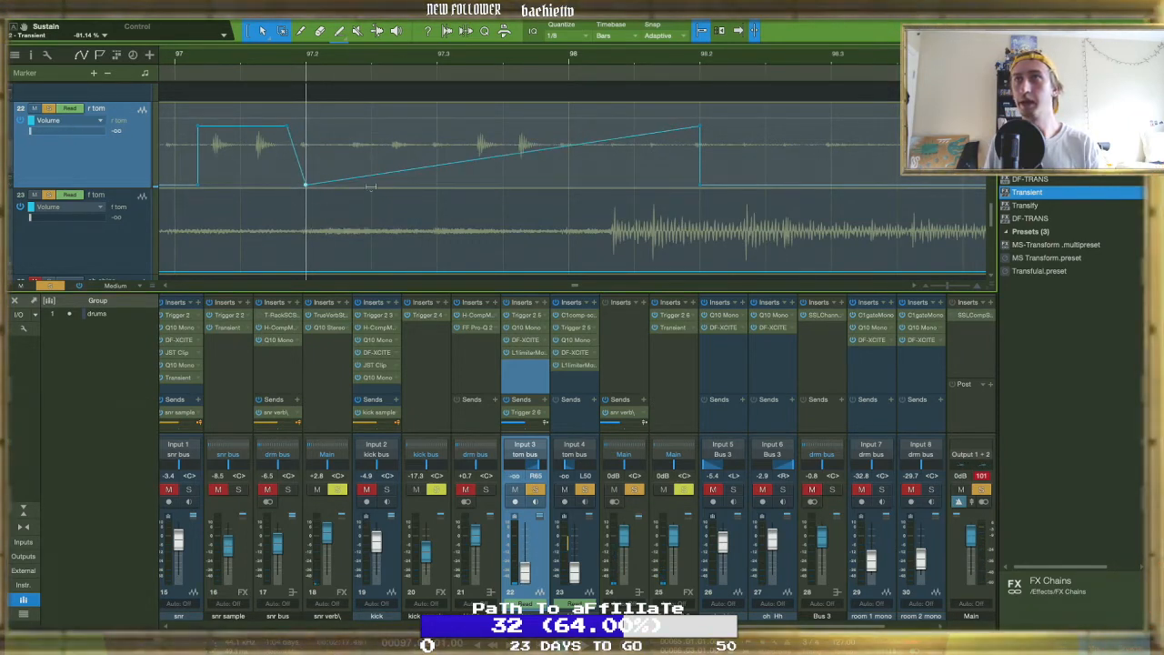
pyautogui.moveTo(469, 163); pyautogui.dragTo(476, 208)
pyautogui.scroll(-5, 508, 162)
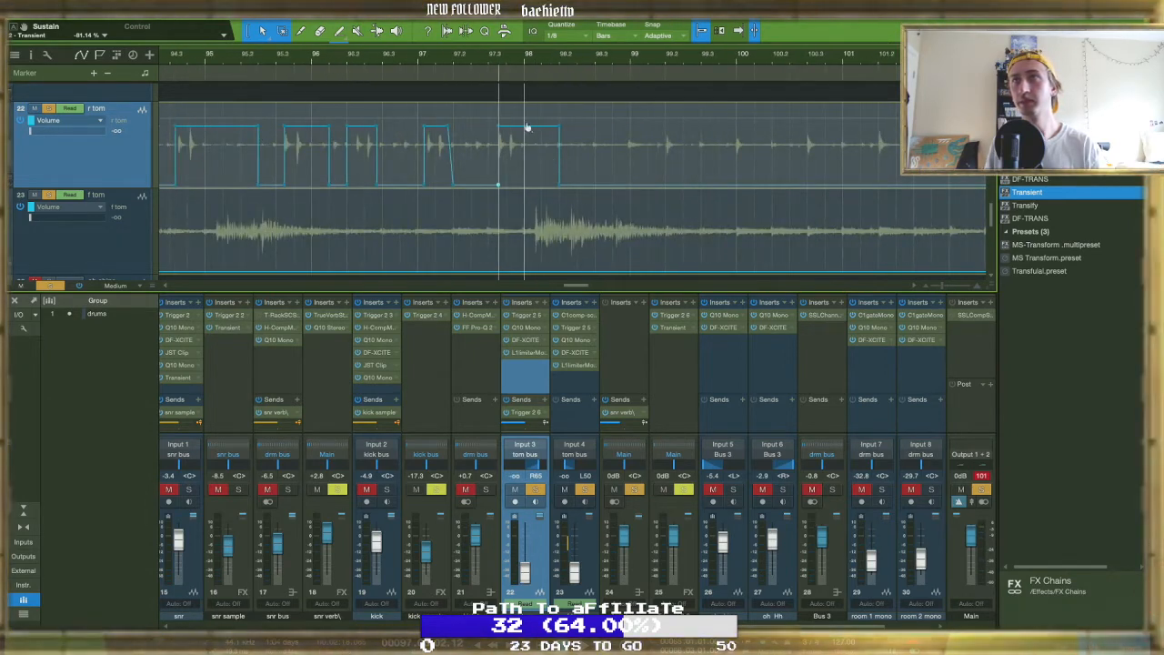
# Drop the r tom volume automation to silence from just before bar 98 up to 98.2
pyautogui.scroll(5, 521, 122)
pyautogui.scroll(3, 521, 121)
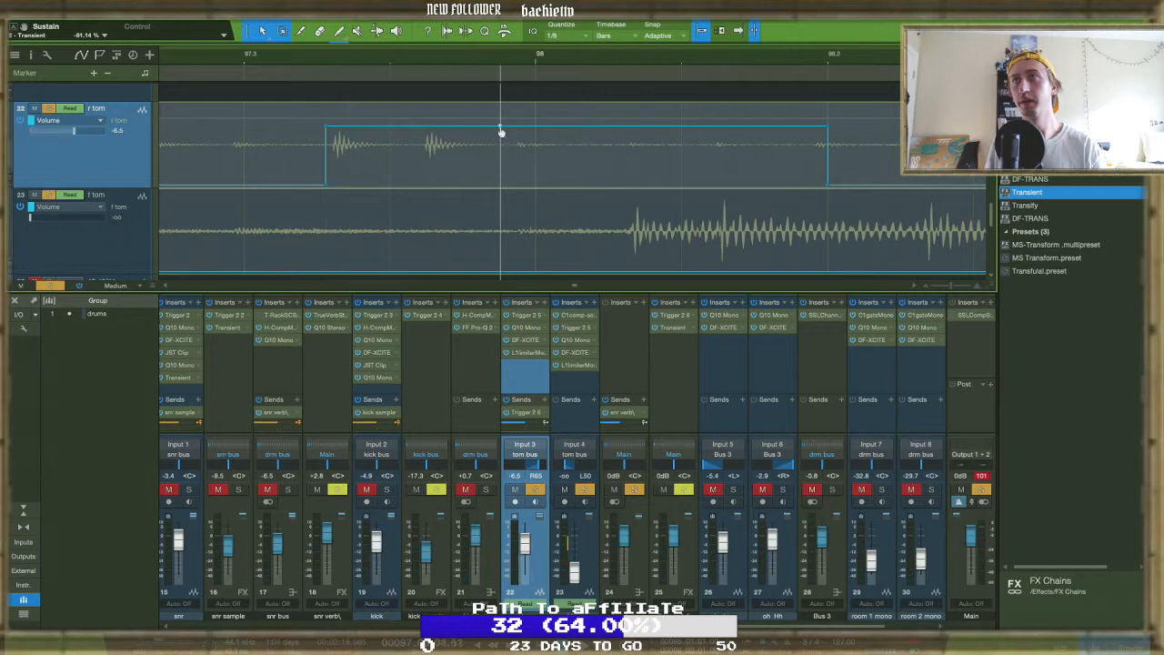
pyautogui.scroll(-3, 651, 219)
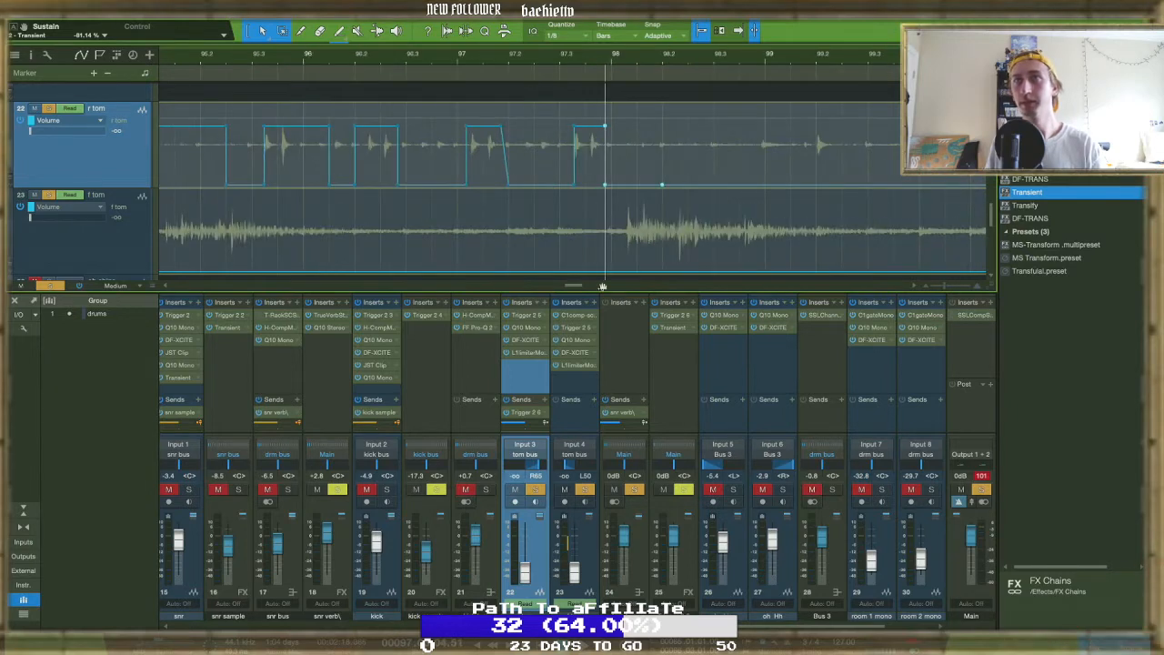
# Play back the whole edited tom passage from bar 89, at the start of the jazzz metal section
pyautogui.scroll(-6, 367, 204)
pyautogui.scroll(-1, 367, 205)
pyautogui.hscroll(-3, 366, 205)
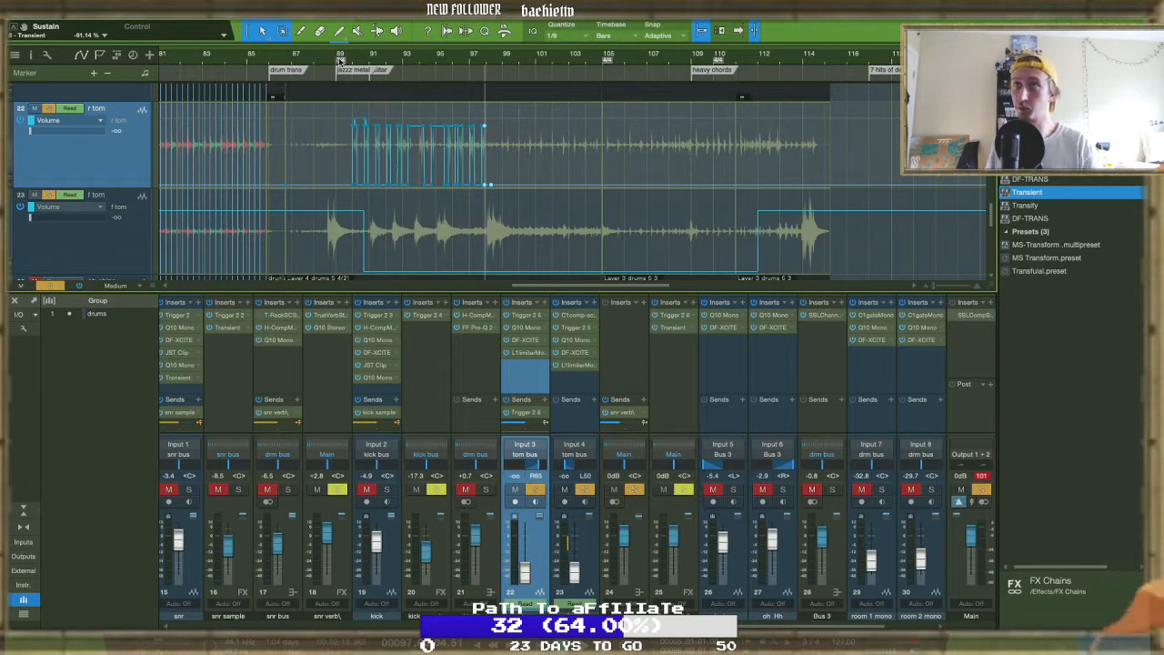
pyautogui.click(342, 58)
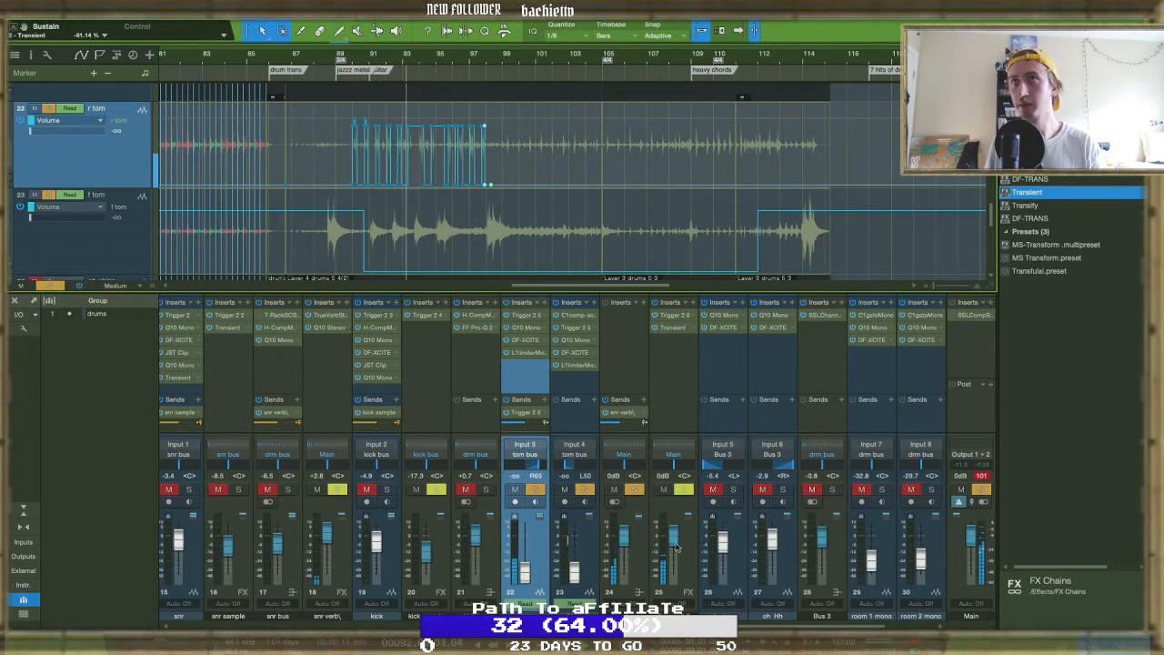
pyautogui.scroll(4, 449, 219)
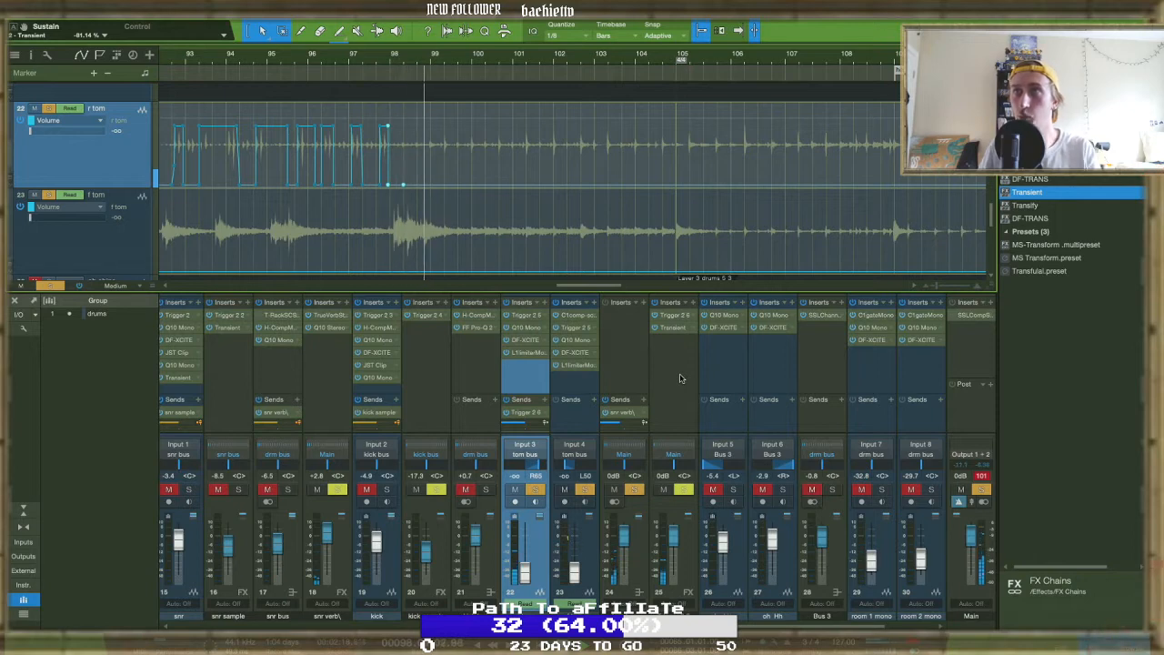
# Search the effects for "q1" and insert Q10 Stereo after Transient on the Trigger 2 6 tom sample channel
pyautogui.click(679, 378)
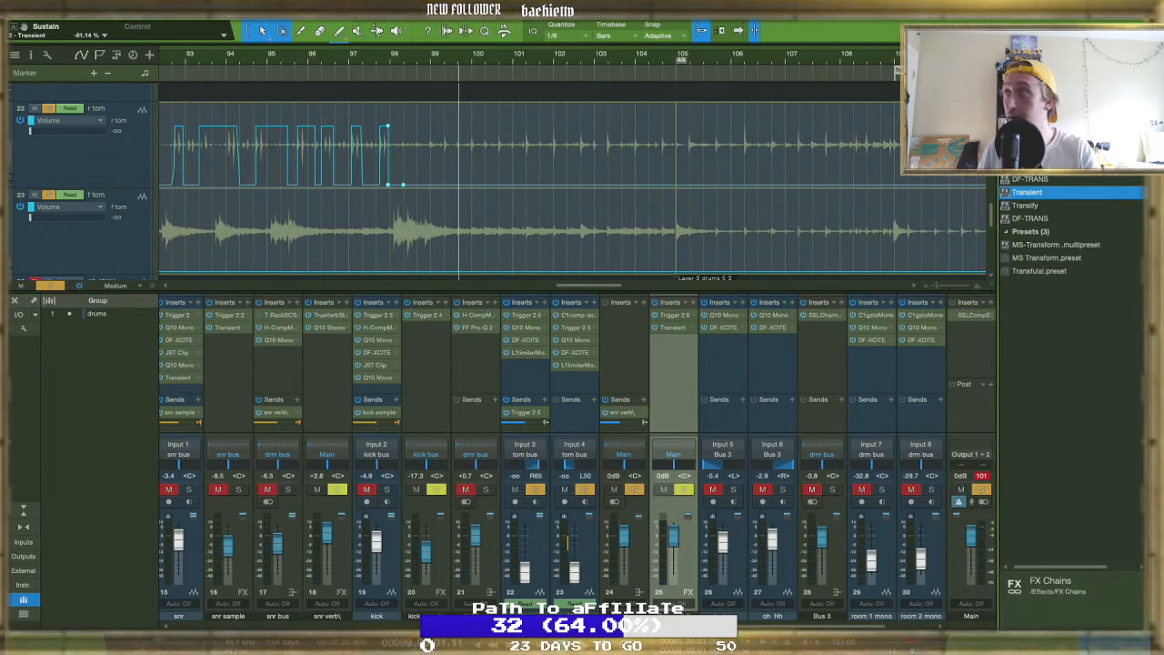
pyautogui.write('q1')
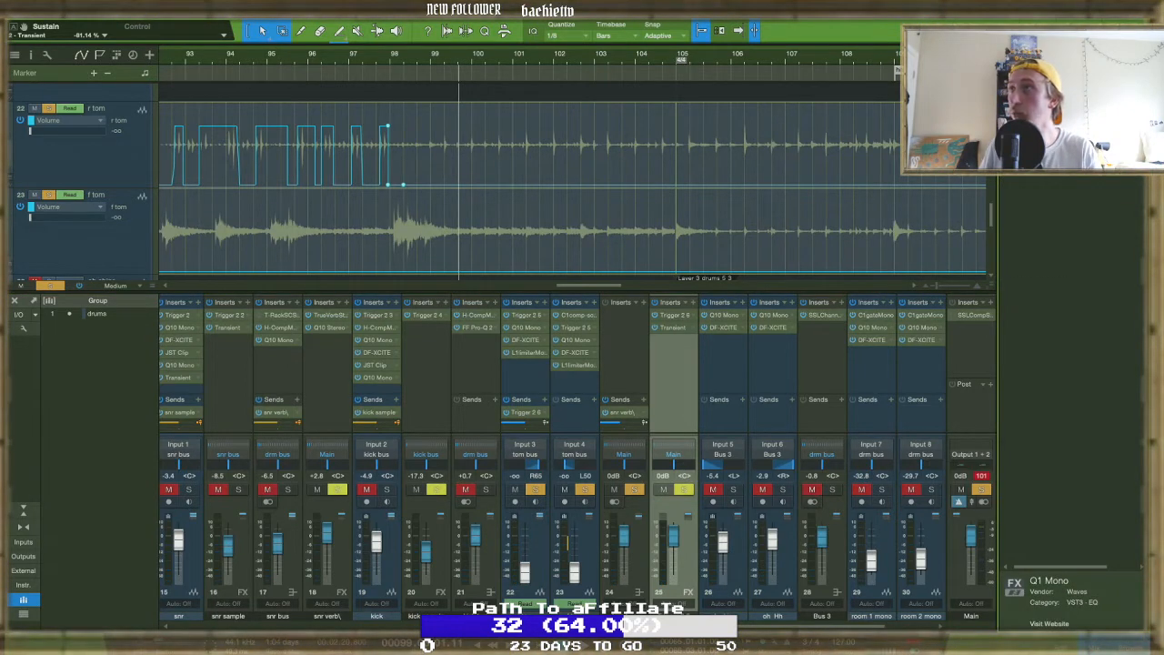
pyautogui.moveTo(719, 349); pyautogui.dragTo(673, 341)
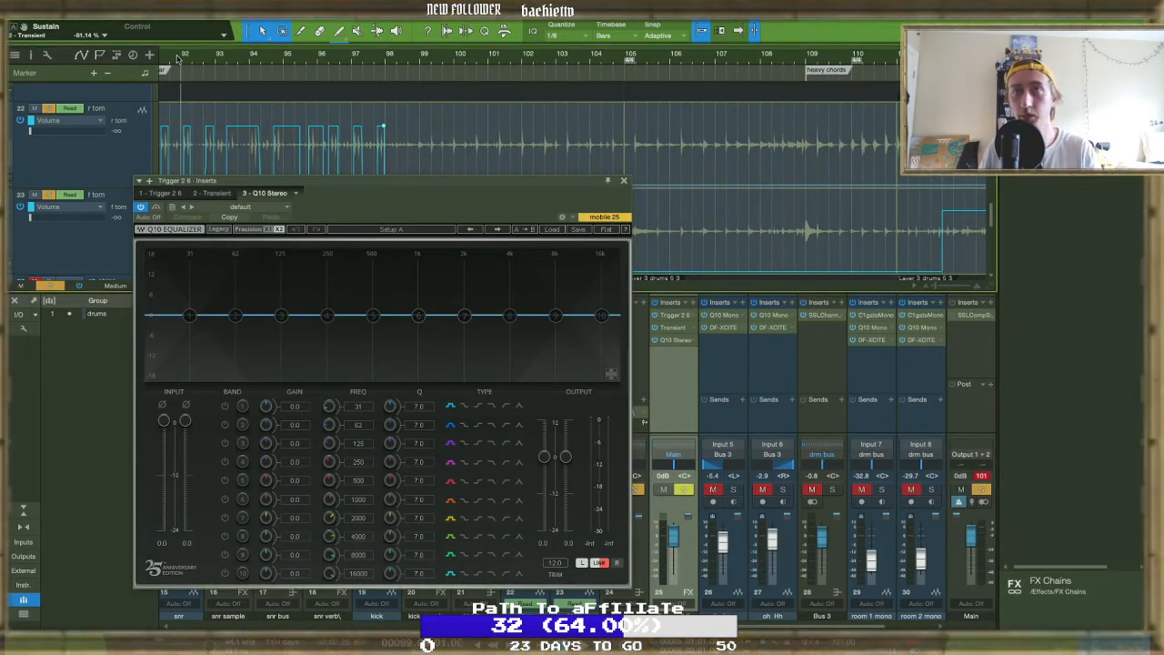
# Sweep Q10 band 3, set it to a -7.4 dB cut at 150 Hz with Q 21.6, audition it and close the EQ
pyautogui.moveTo(281, 315); pyautogui.dragTo(293, 259)
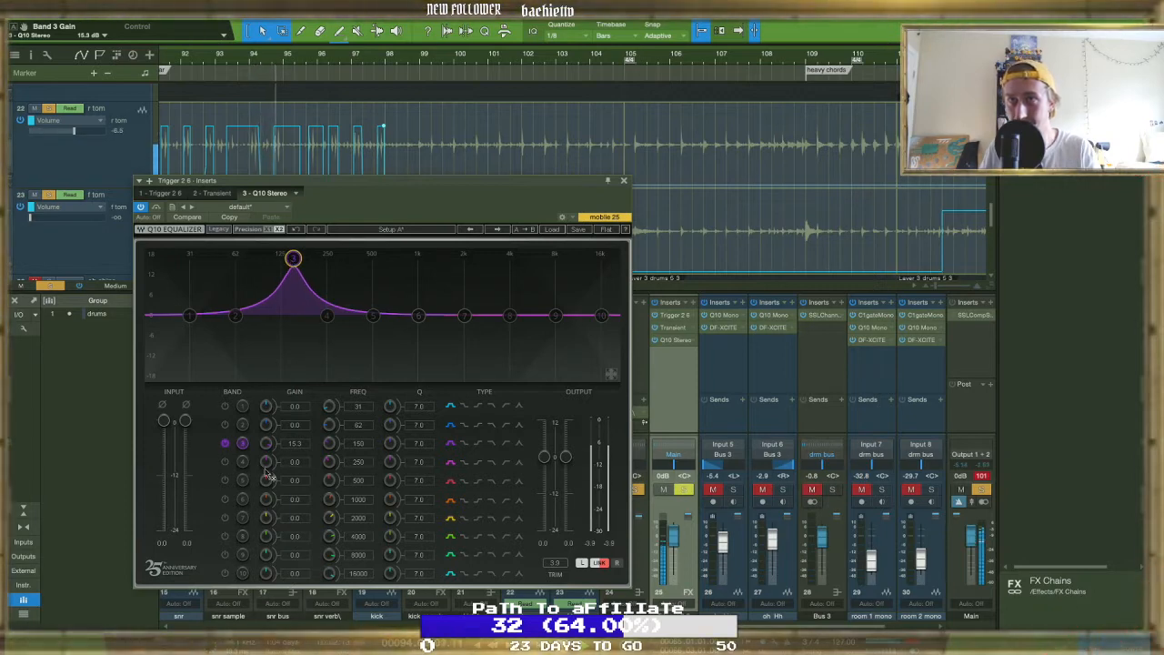
pyautogui.moveTo(391, 443); pyautogui.dragTo(391, 414)
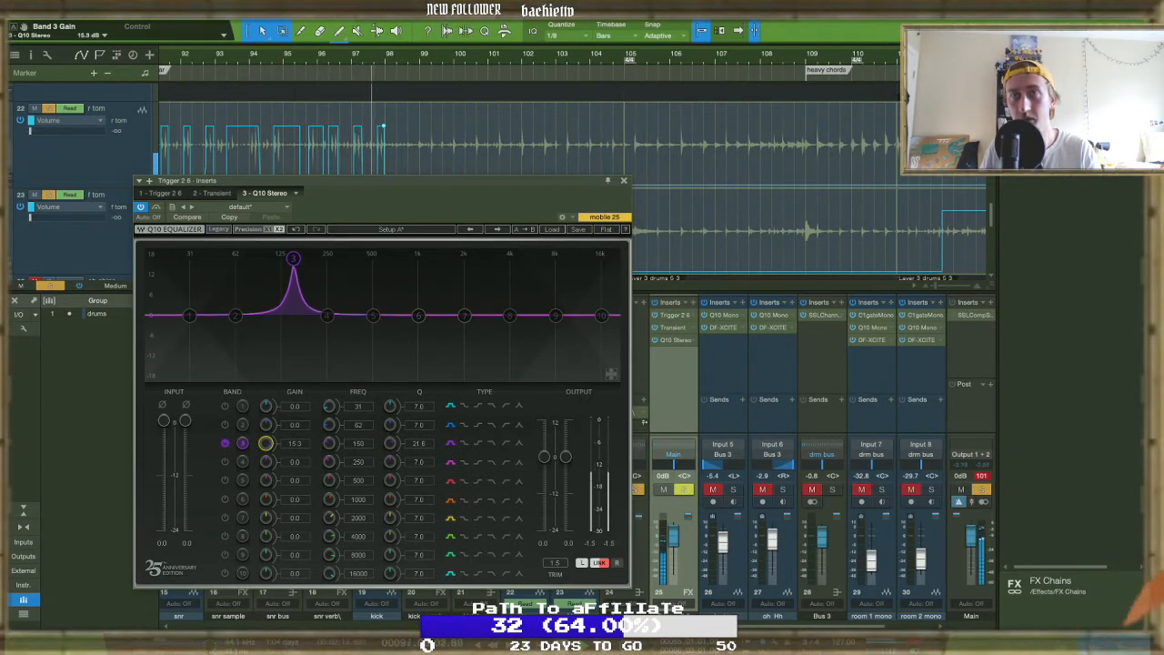
pyautogui.moveTo(285, 443); pyautogui.dragTo(285, 482)
pyautogui.moveTo(266, 444); pyautogui.dragTo(267, 445)
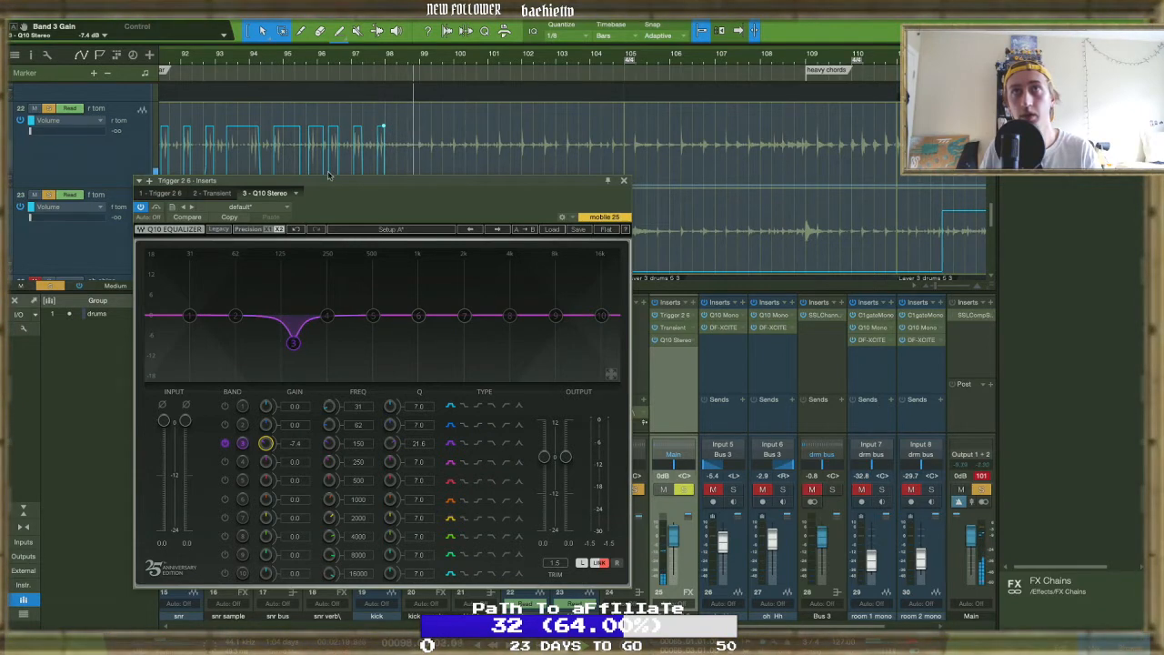
pyautogui.click(191, 56)
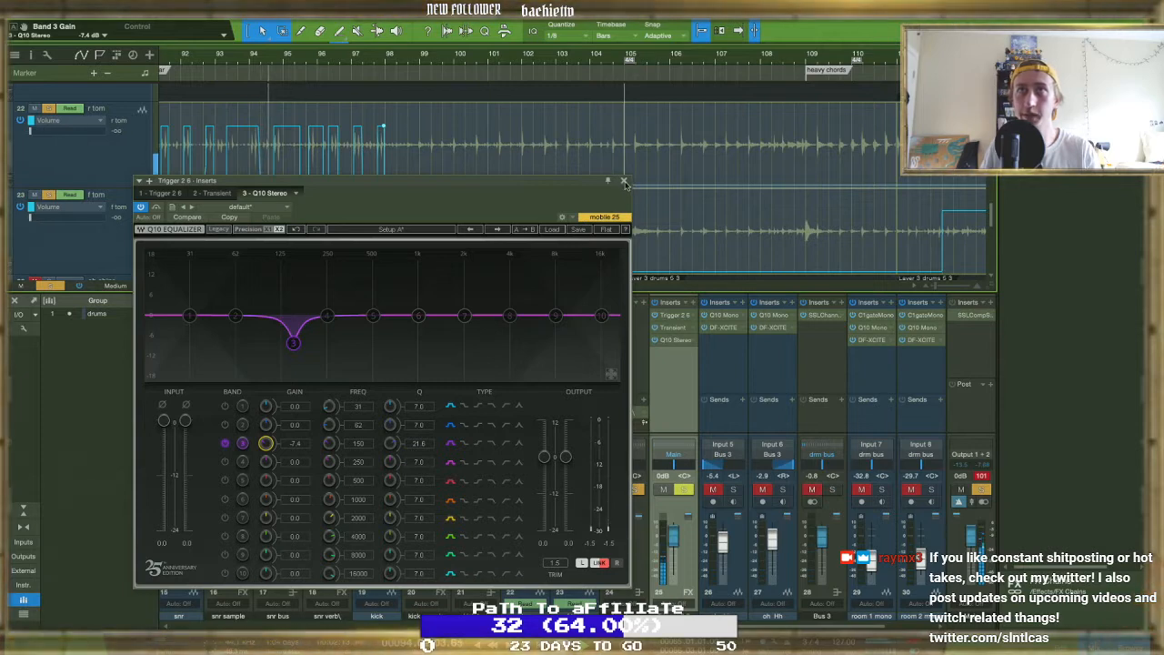
pyautogui.click(623, 182)
# Turn the sloped r tom volume rise after 92.3 into a vertical jump right before the hit, and play back the passage
pyautogui.scroll(2, 318, 165)
pyautogui.scroll(3, 318, 164)
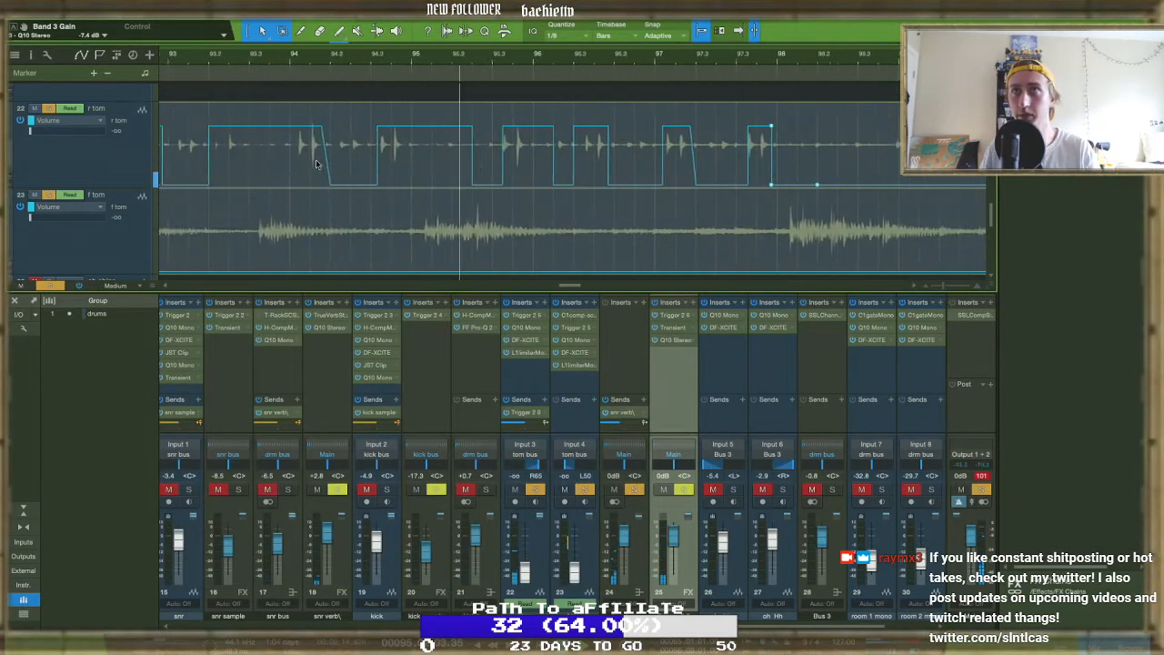
pyautogui.scroll(6, 341, 138)
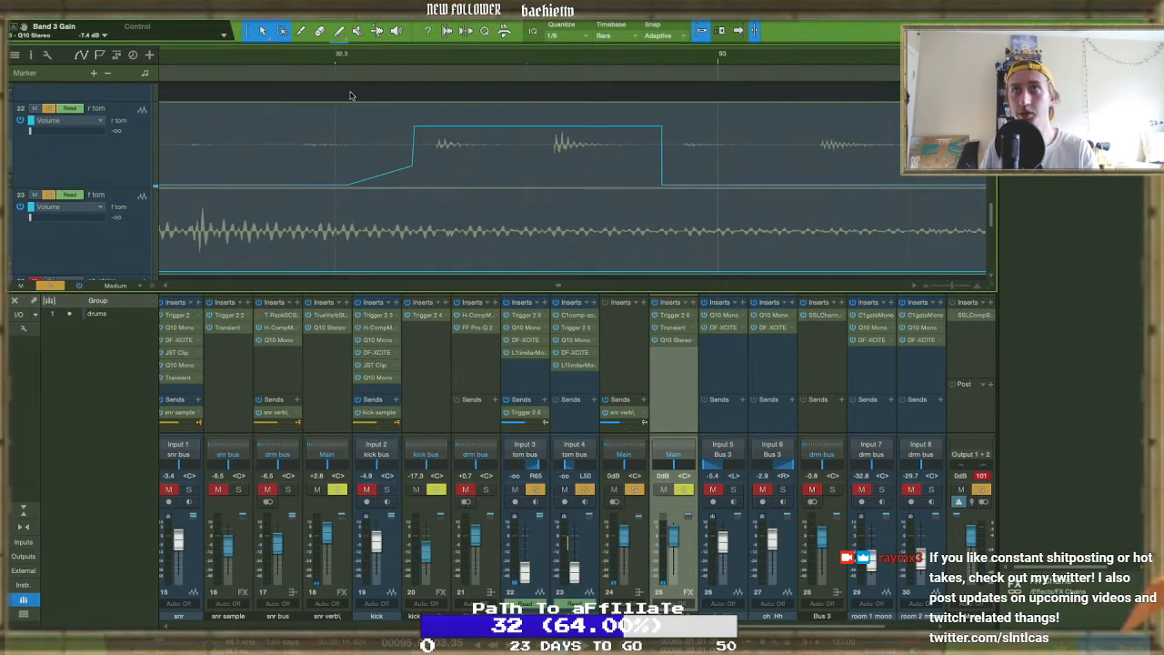
pyautogui.click(282, 58)
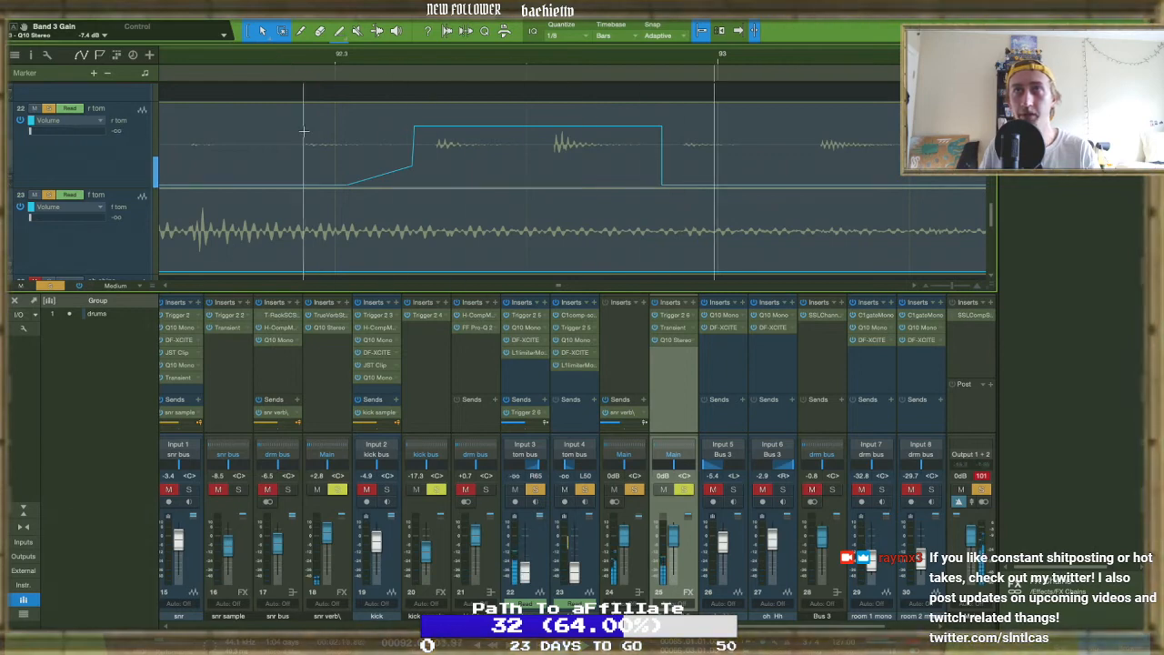
pyautogui.click(188, 59)
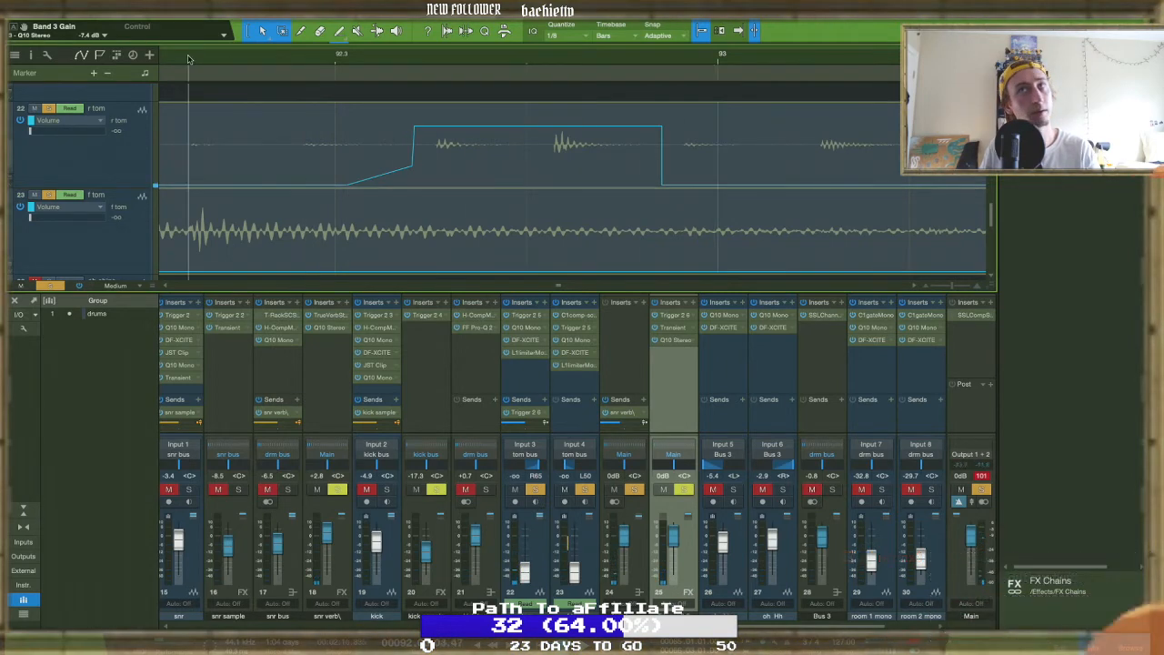
pyautogui.moveTo(412, 169); pyautogui.dragTo(433, 193)
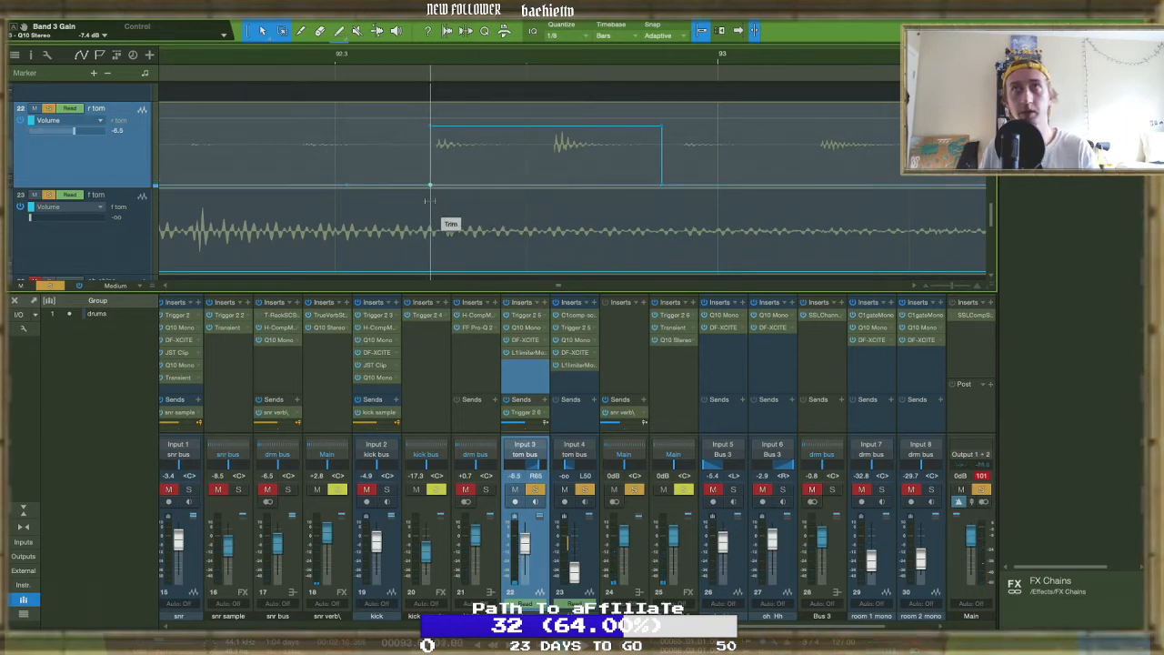
pyautogui.scroll(-5, 430, 201)
pyautogui.press('space')
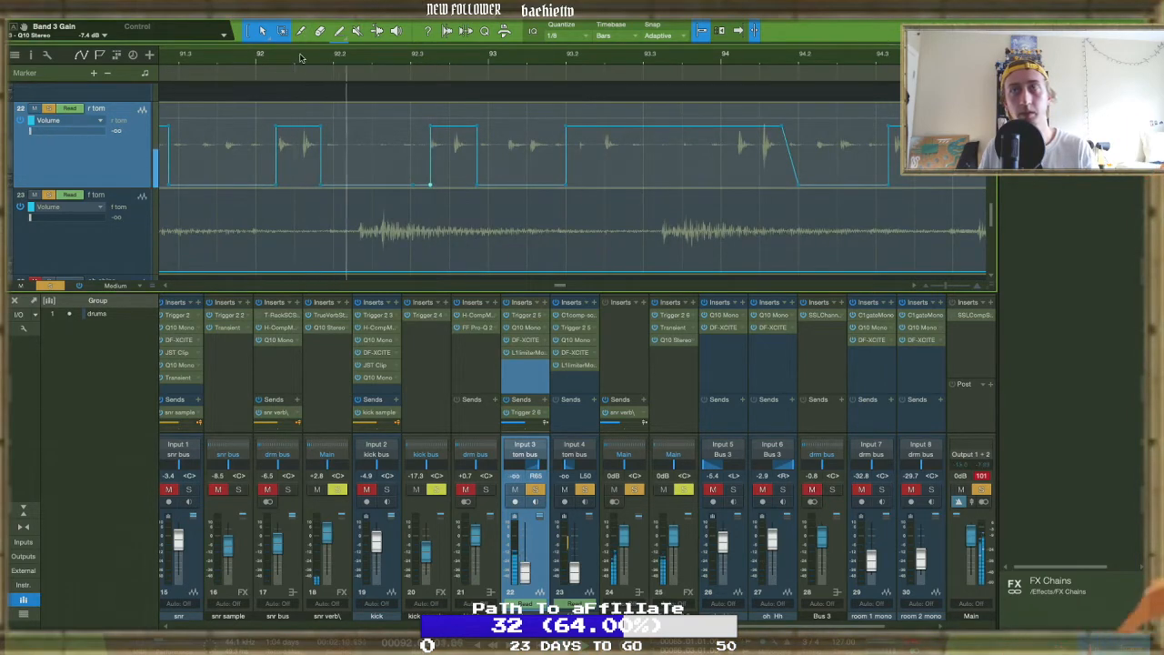
pyautogui.scroll(-8, 366, 113)
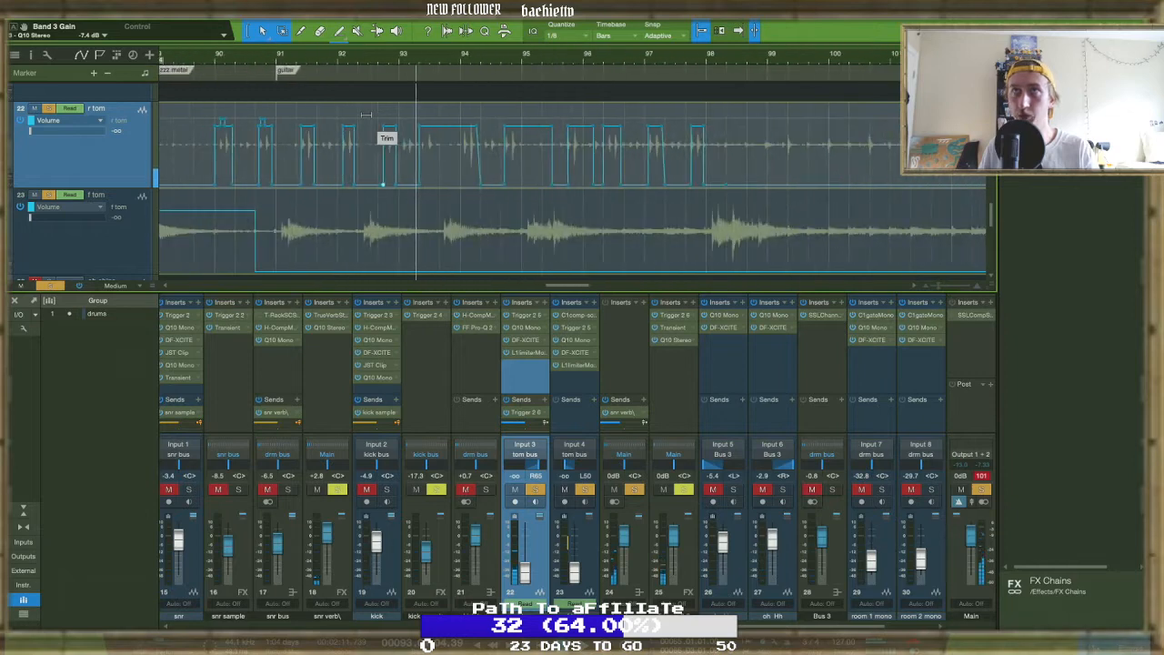
# Turn off the track solos and play the full mix from bar 89
pyautogui.click(315, 56)
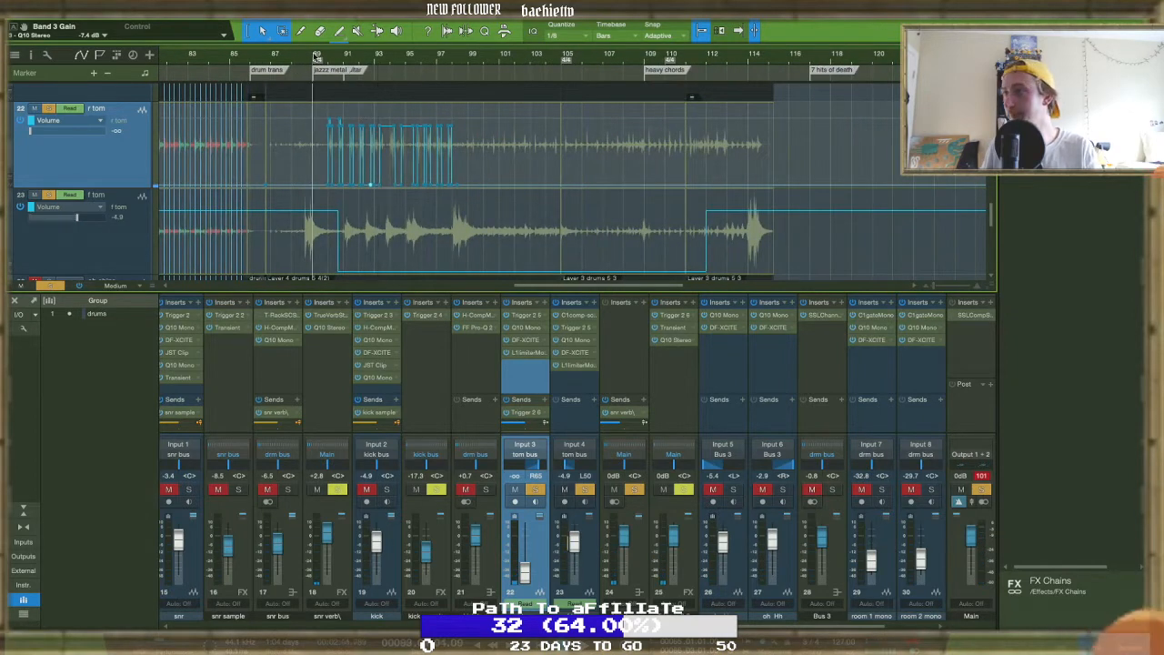
pyautogui.click(982, 489)
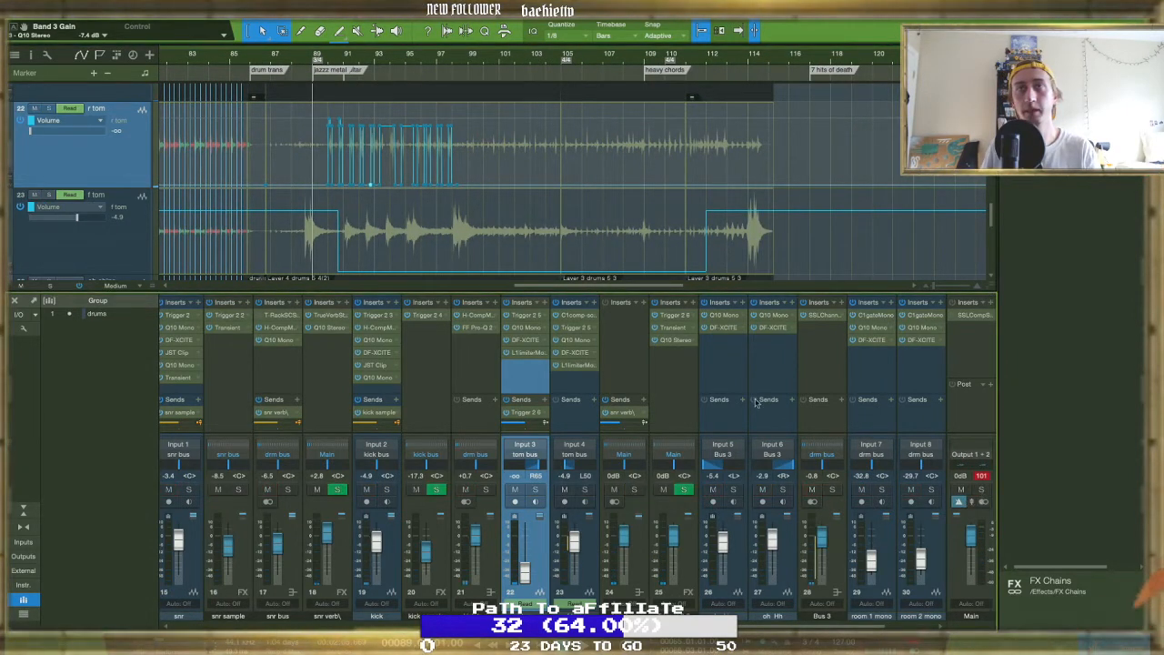
pyautogui.press('space')
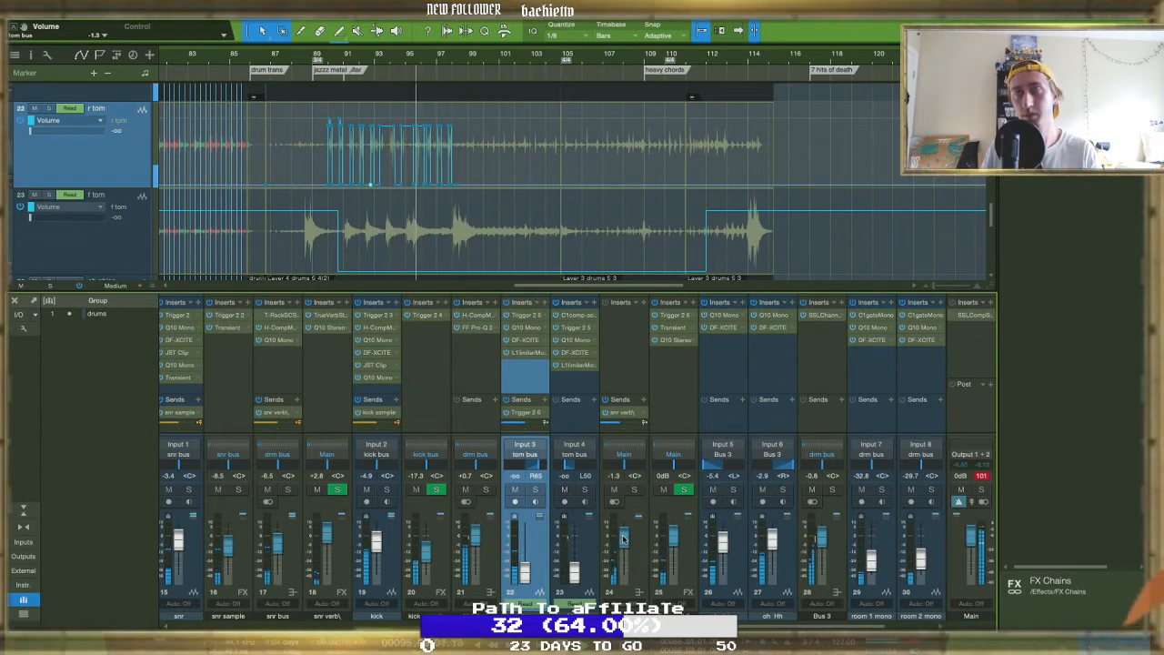
# Replay the mix from the section around bar 89 and route the Trigger 2 6 tom sample channel's output to the tom bus
pyautogui.scroll(5, 478, 243)
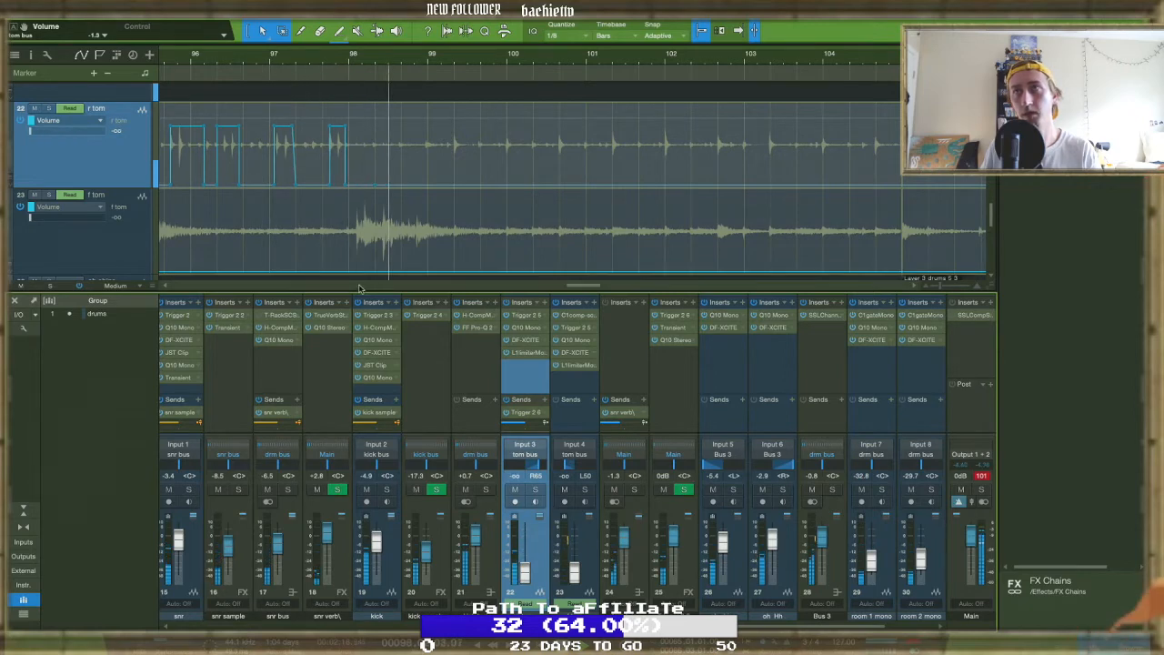
pyautogui.scroll(-5, 348, 274)
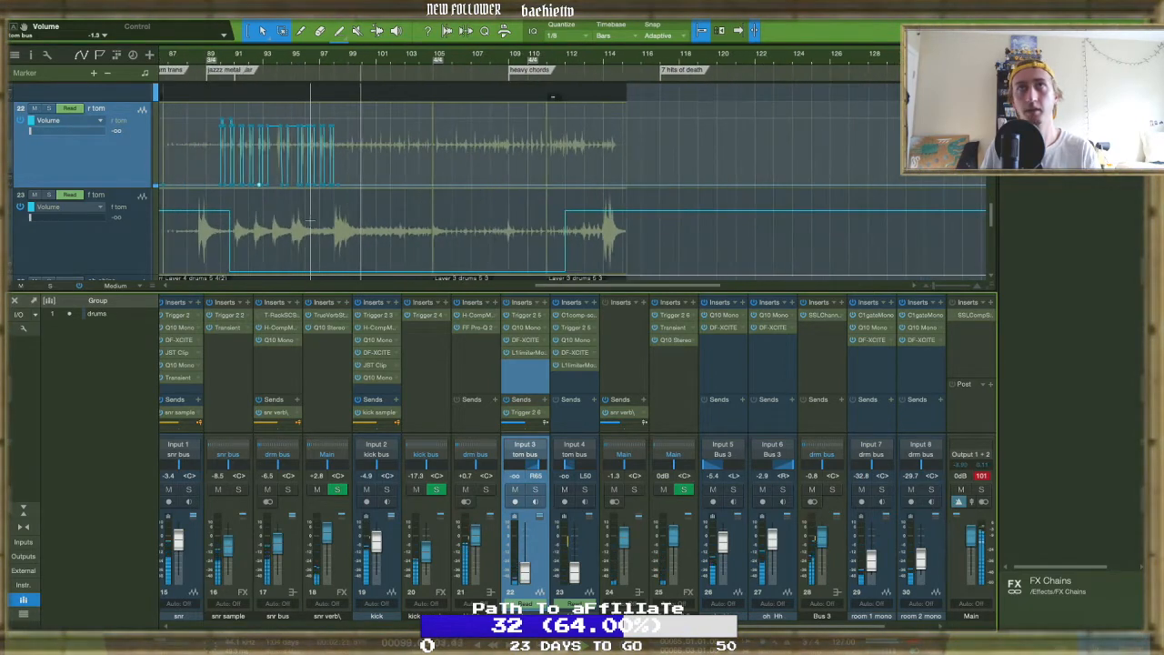
pyautogui.scroll(-3, 225, 80)
pyautogui.click(224, 66)
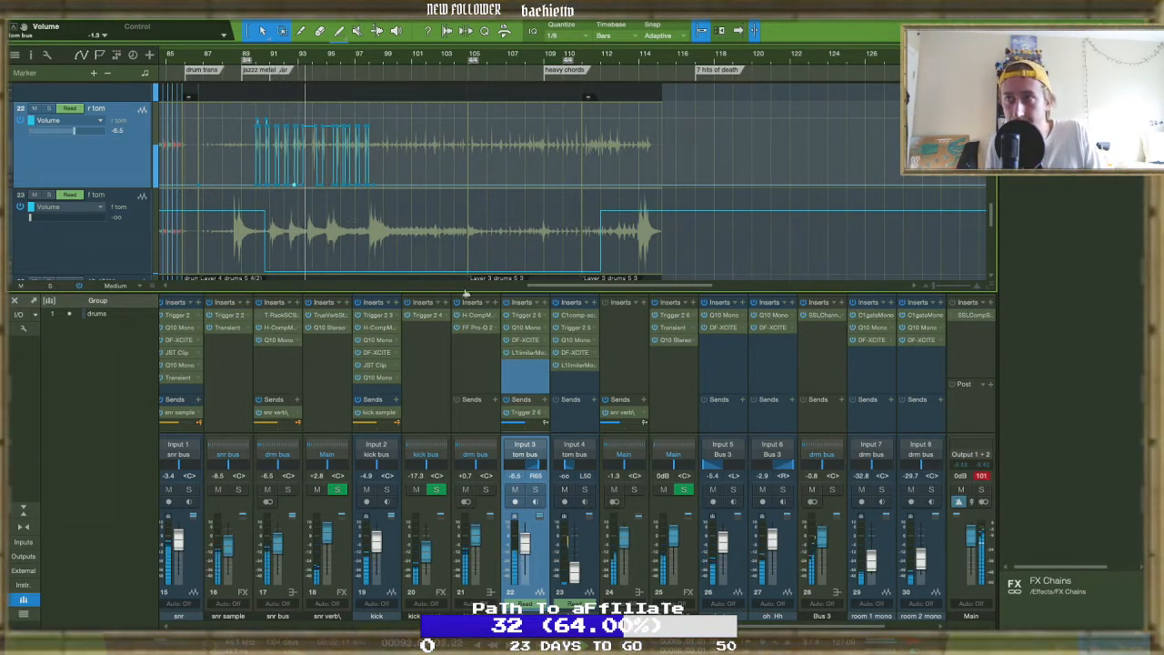
pyautogui.click(673, 457)
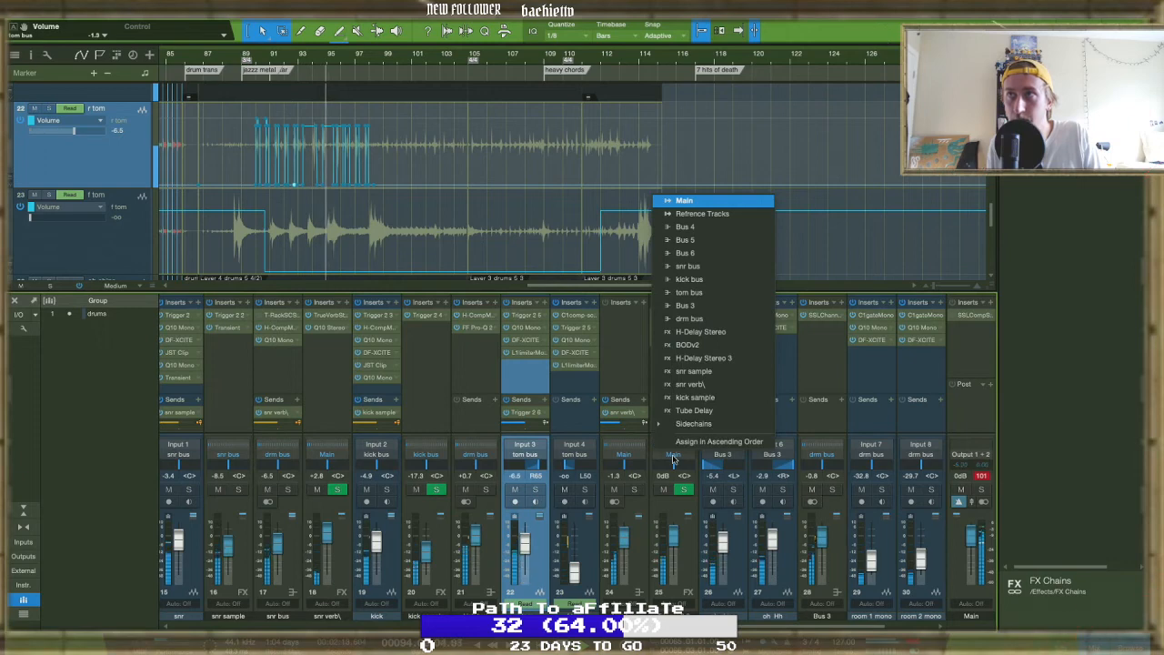
pyautogui.click(688, 291)
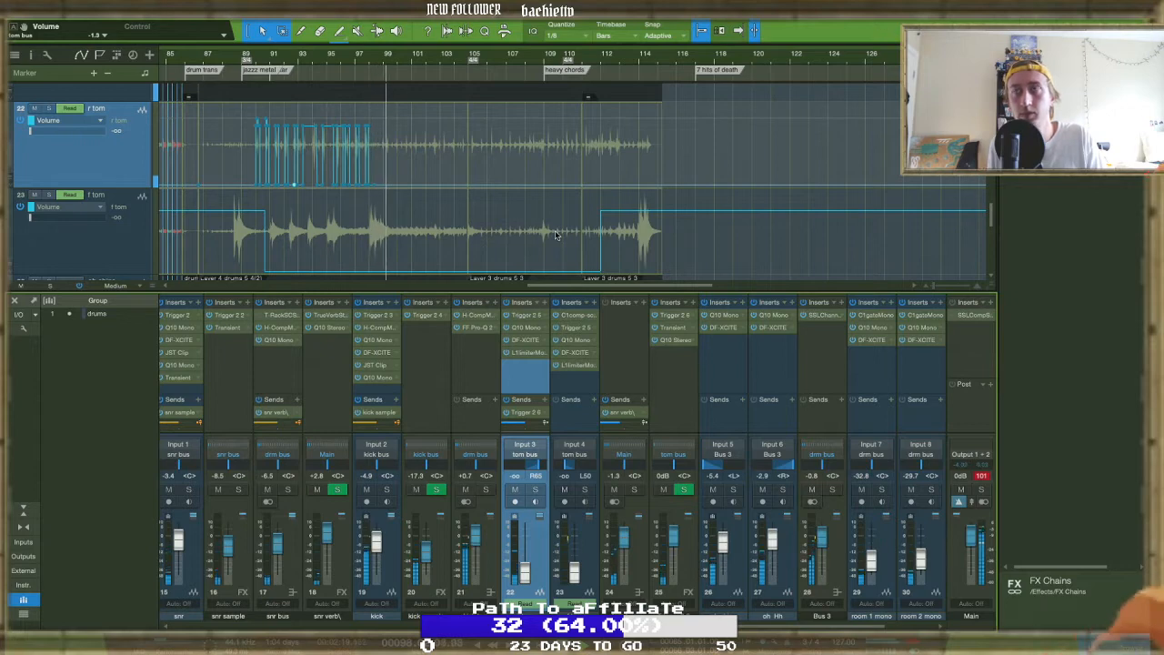
# Select the tracks from Sub Destroyer up to System...1713, including Bass 2, and mute them together
pyautogui.scroll(-5, 459, 218)
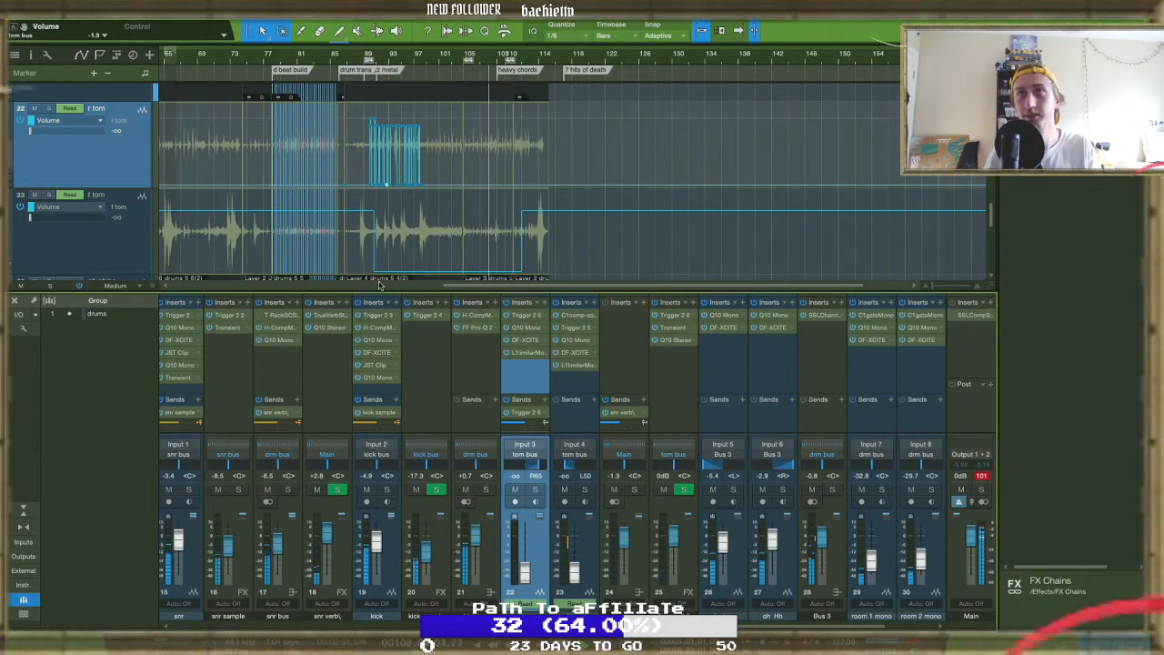
pyautogui.scroll(5, 368, 225)
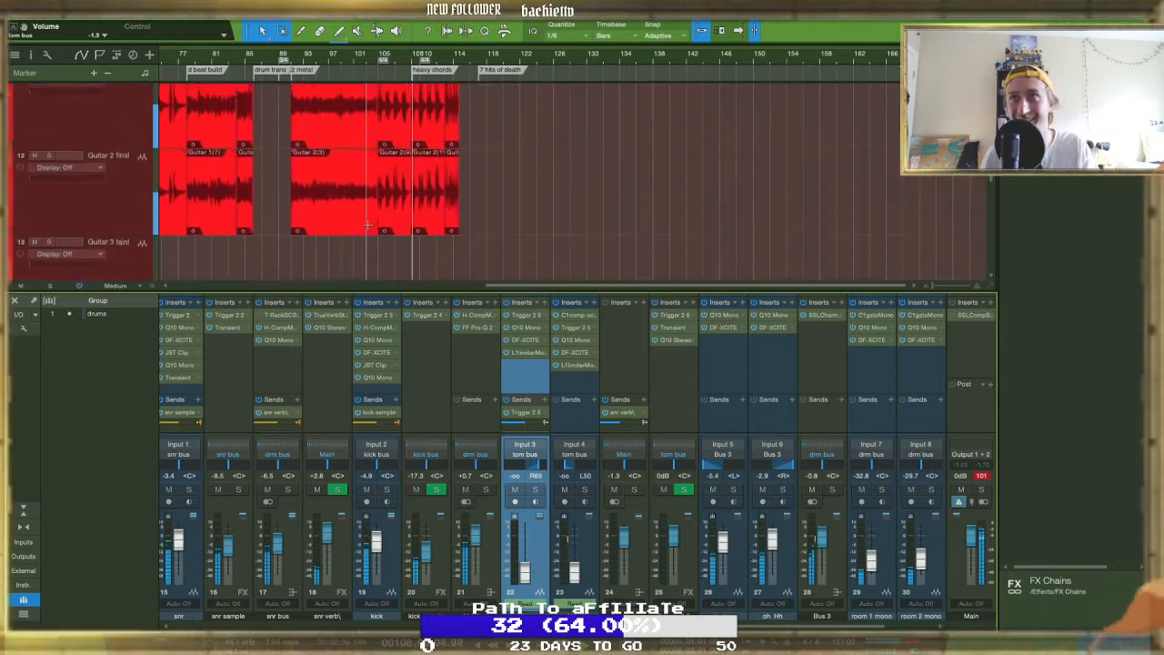
pyautogui.scroll(6, 368, 225)
pyautogui.scroll(-5, 227, 232)
pyautogui.scroll(4, 91, 235)
pyautogui.click(125, 228)
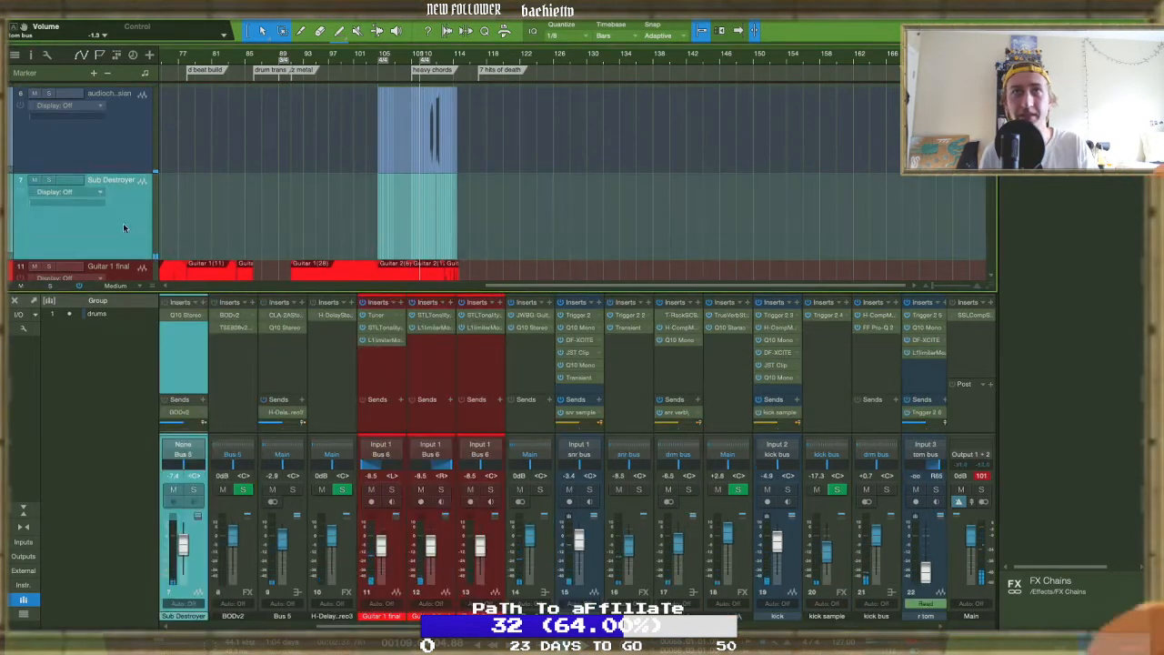
pyautogui.scroll(4, 123, 223)
pyautogui.click(121, 215)
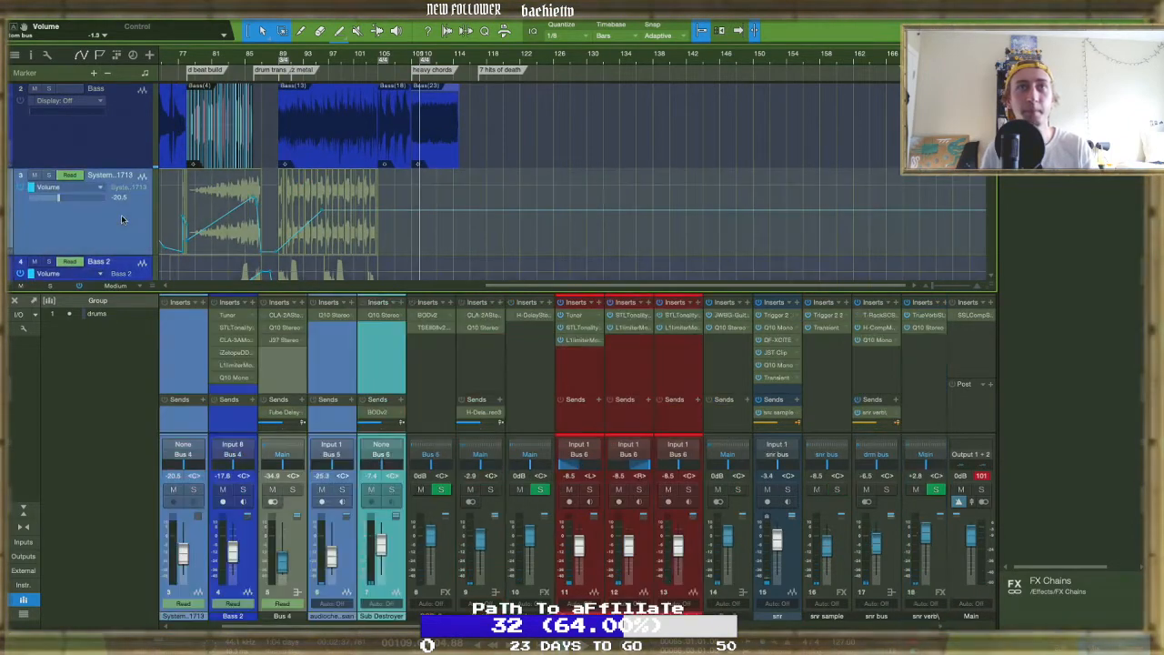
pyautogui.click(34, 174)
# Remove the DF-XCITE and Q10 Mono inserts from both the oh china and oh Hh overhead channels
pyautogui.scroll(-15, 393, 249)
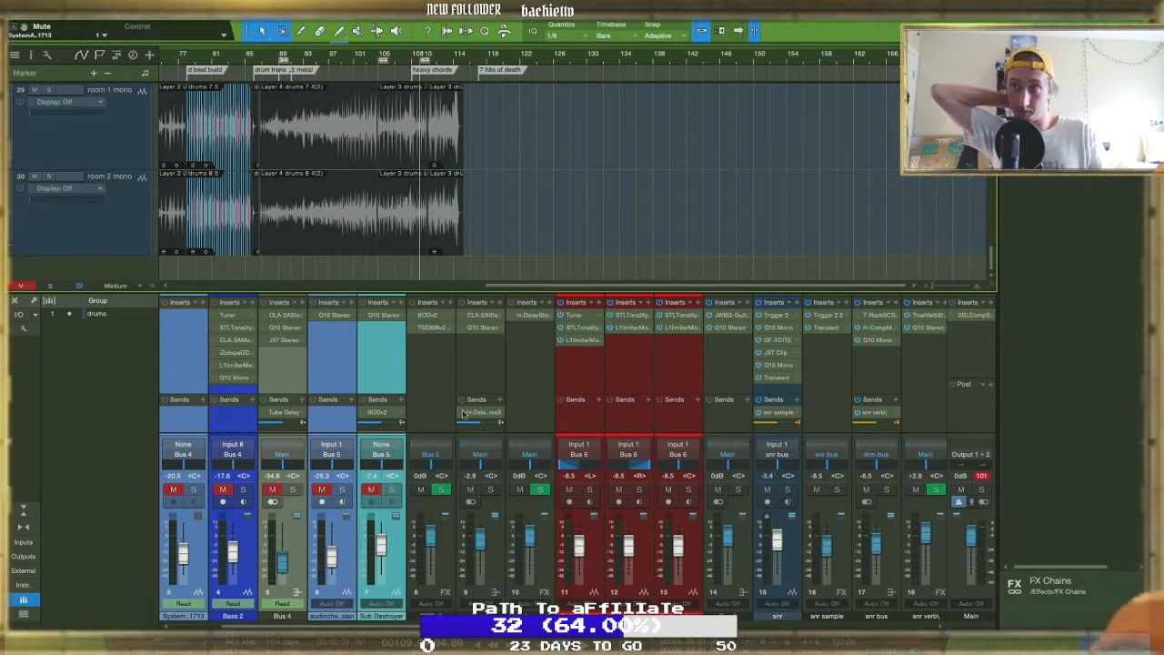
pyautogui.hscroll(5, 458, 413)
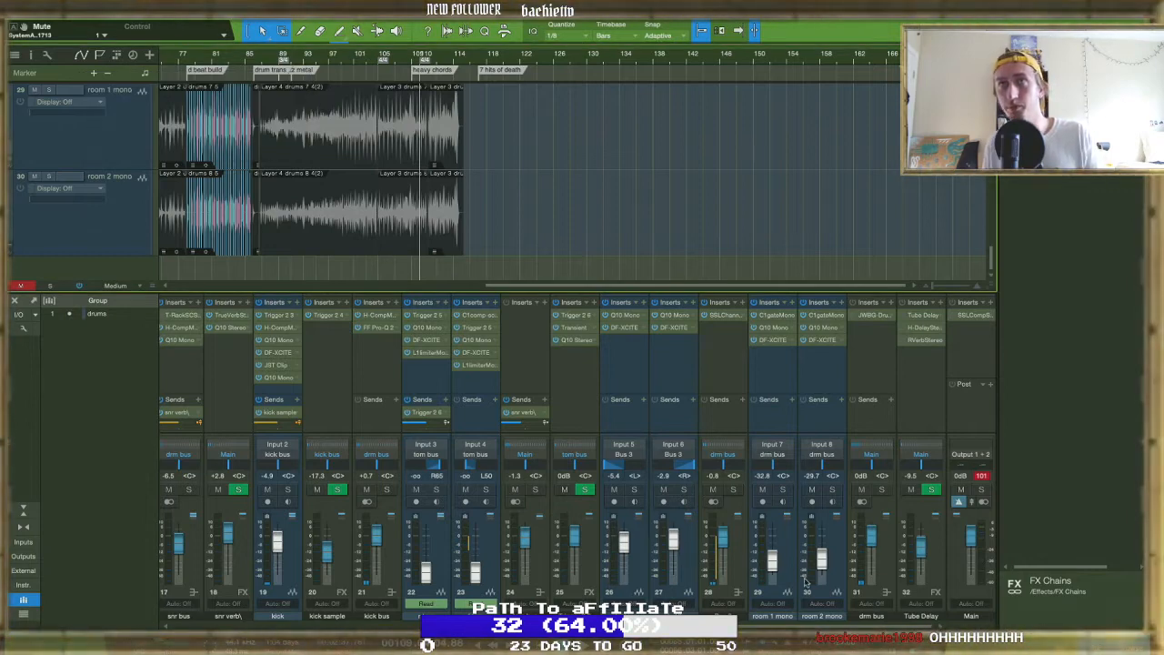
pyautogui.hscroll(-10, 278, 155)
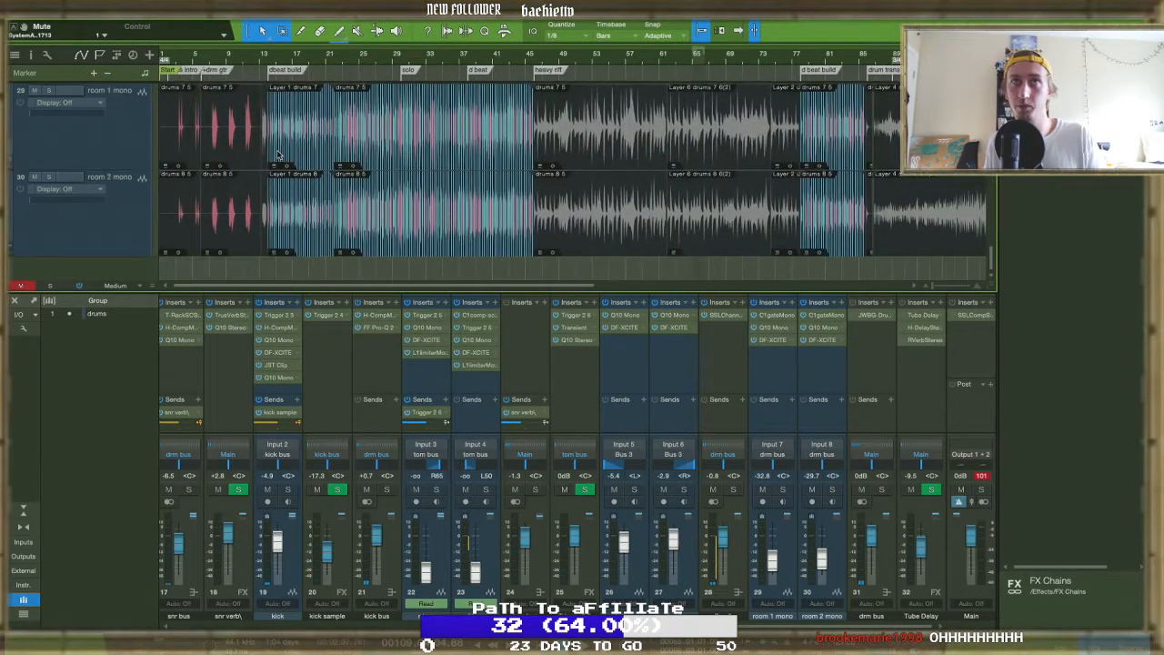
pyautogui.scroll(3, 278, 154)
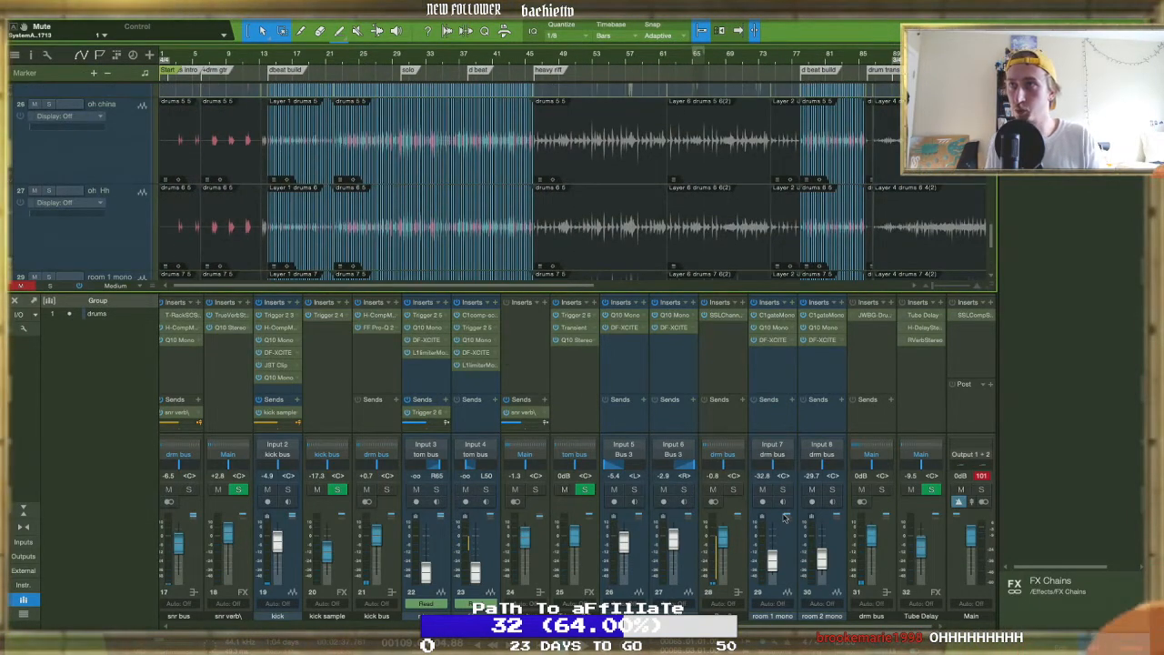
pyautogui.rightClick(691, 332)
pyautogui.click(705, 452)
pyautogui.rightClick(642, 332)
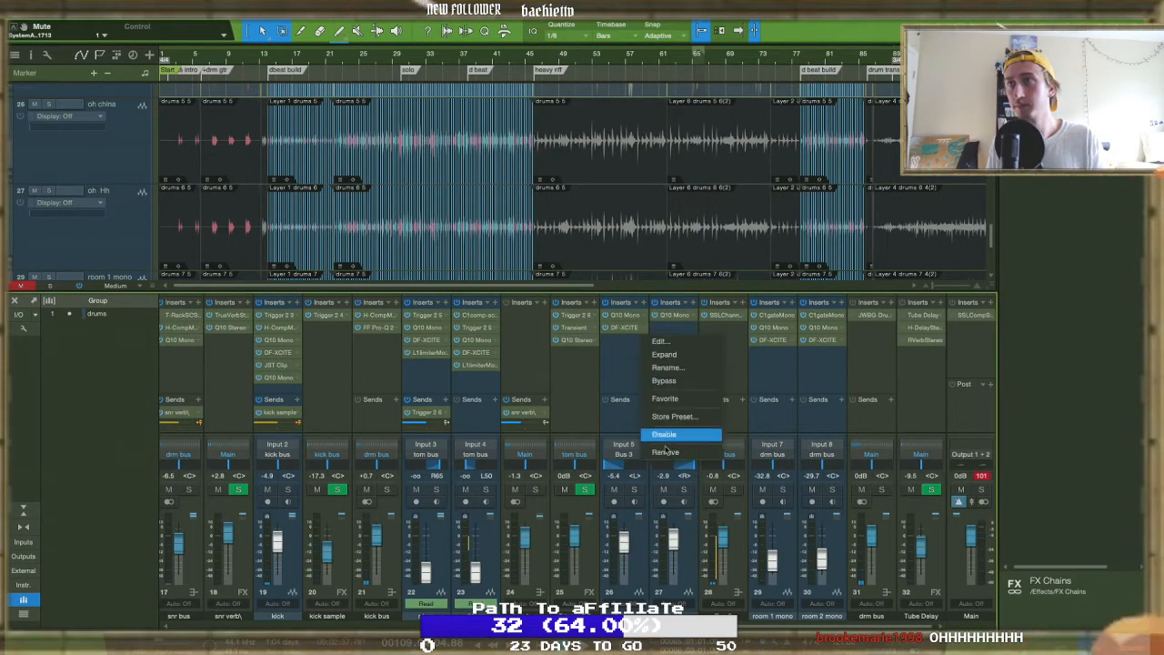
pyautogui.click(673, 452)
pyautogui.click(639, 308)
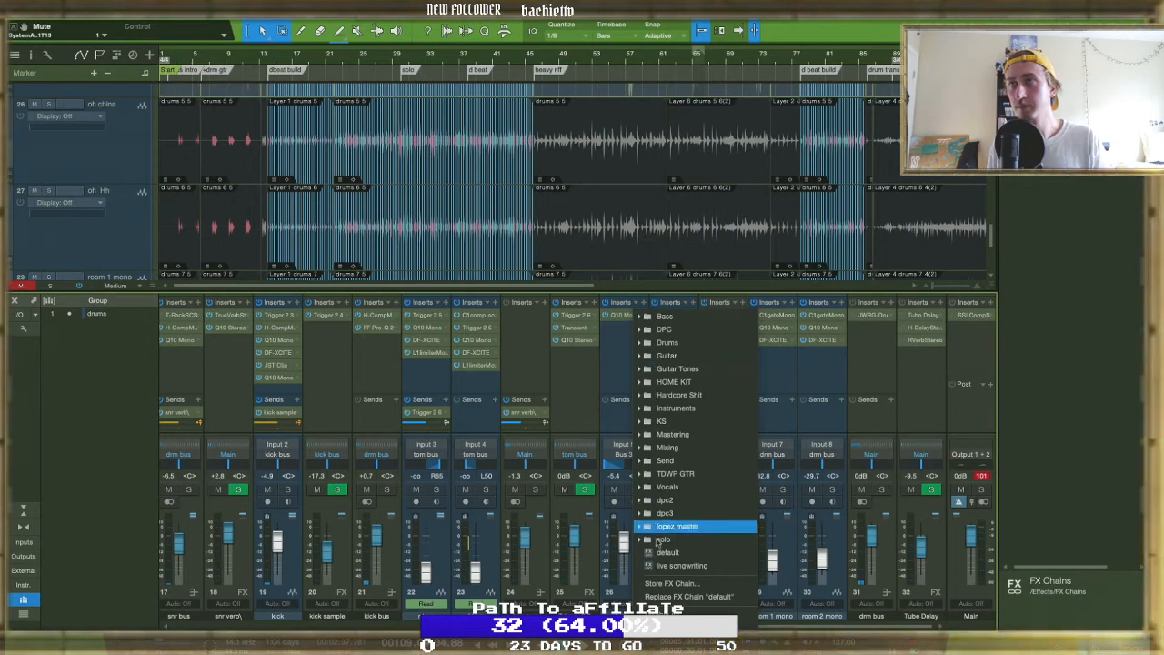
pyautogui.click(673, 579)
pyautogui.rightClick(691, 317)
pyautogui.click(719, 443)
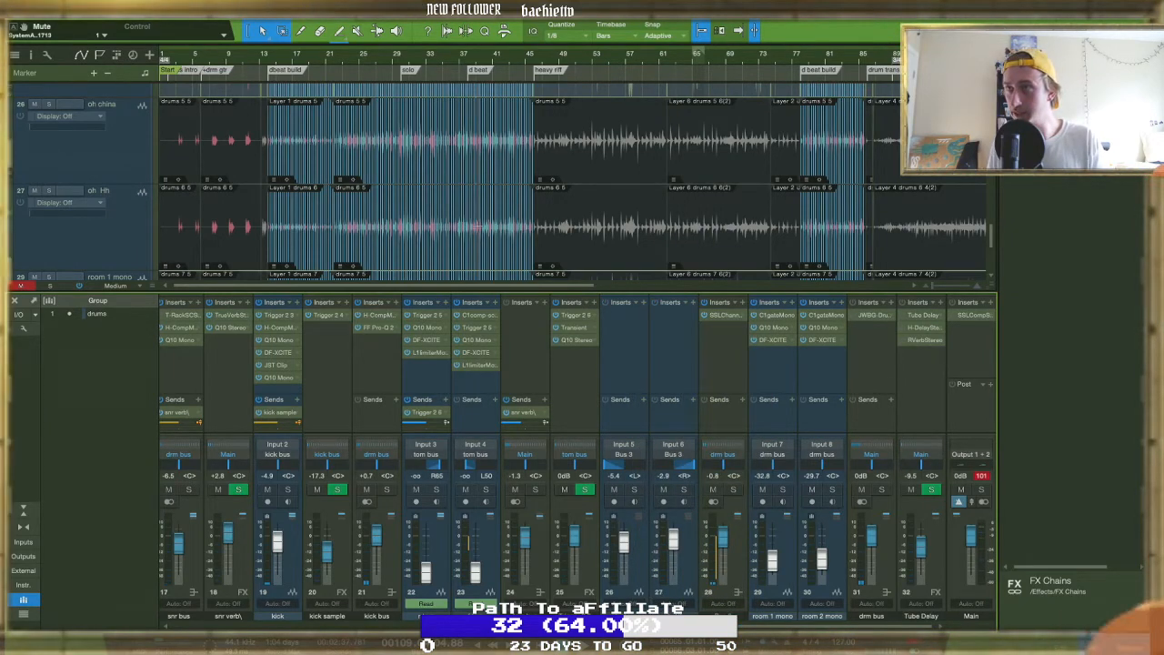
# Solo the Bus 3 channel and rename it "OH bus"
pyautogui.click(733, 489)
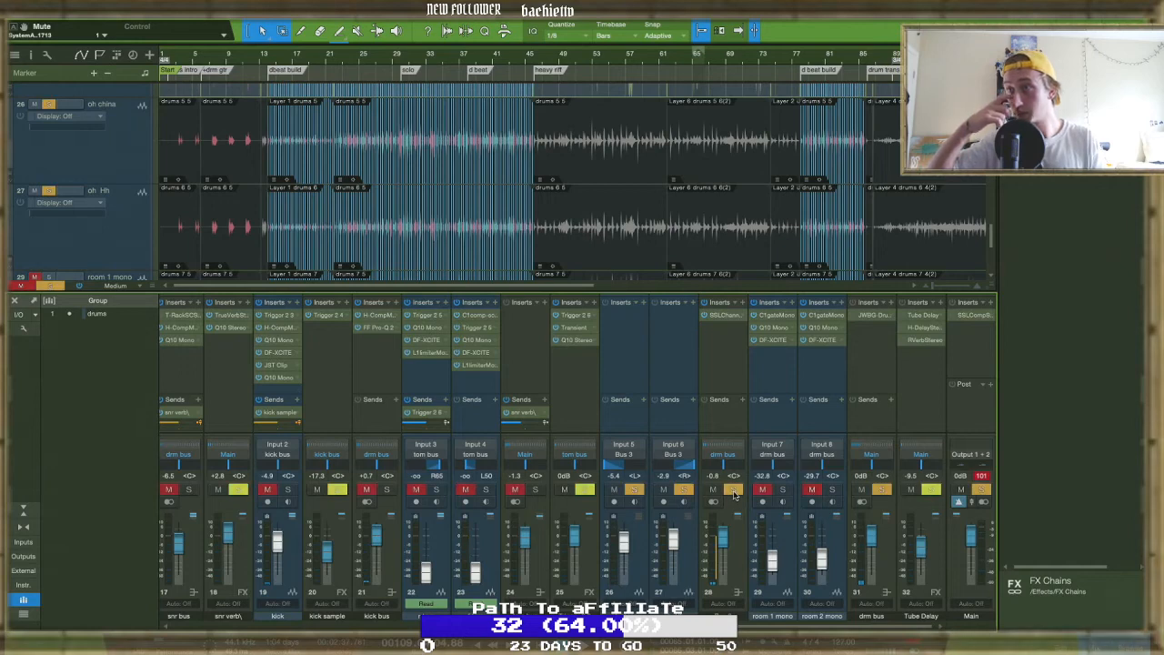
pyautogui.click(727, 544)
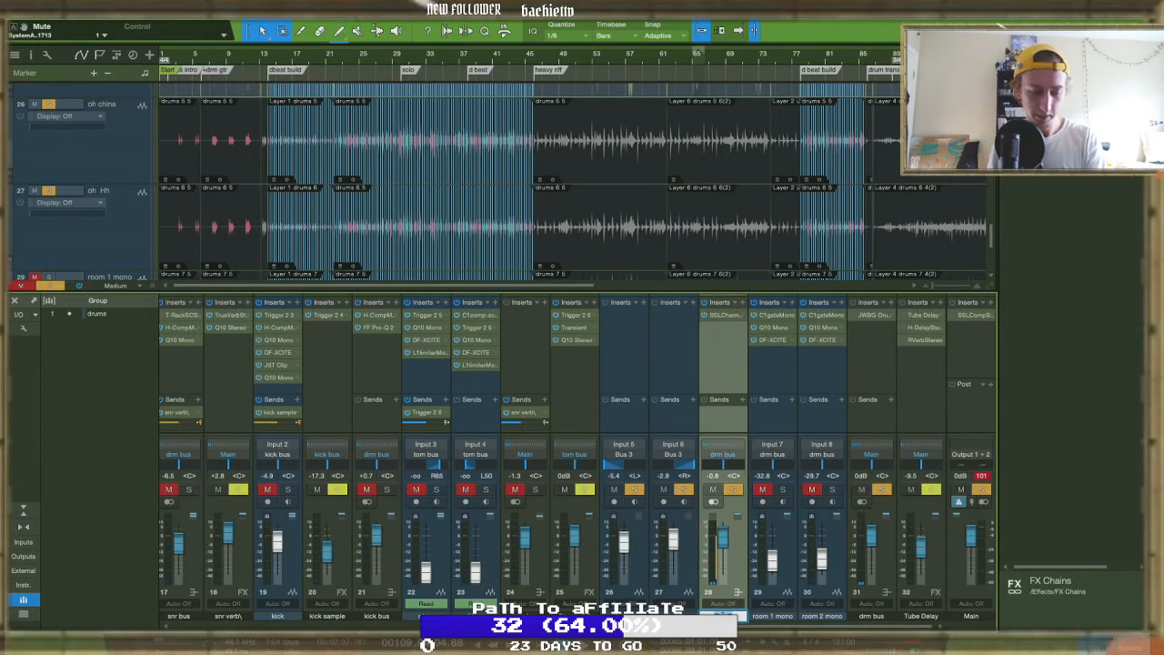
pyautogui.write('OH bus')
pyautogui.press('Return')
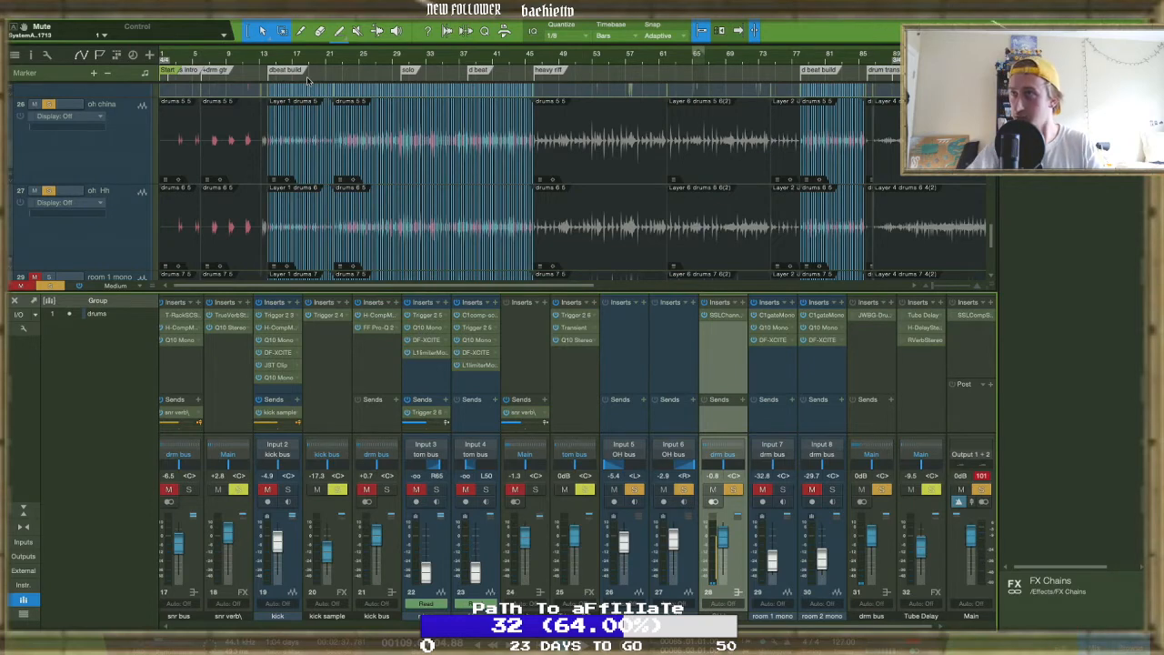
# Open SSLChannel Stereo on the OH bus, audition its settings during playback and close it
pyautogui.click(721, 316)
pyautogui.moveTo(532, 55); pyautogui.dragTo(571, 163)
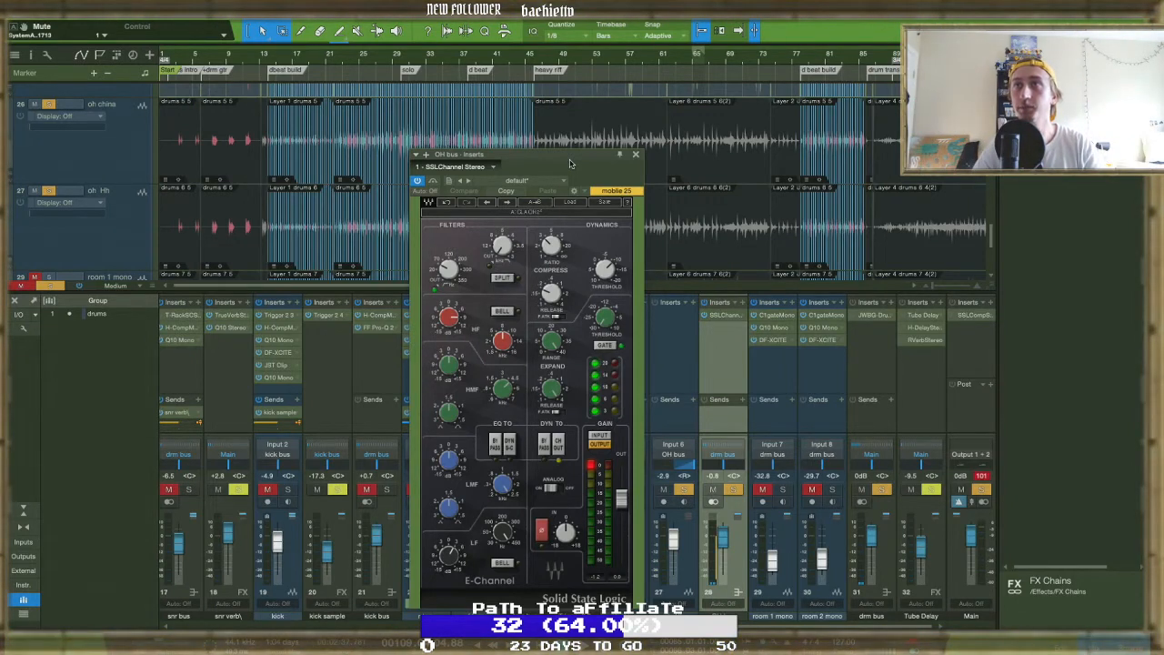
pyautogui.click(532, 69)
pyautogui.press('space')
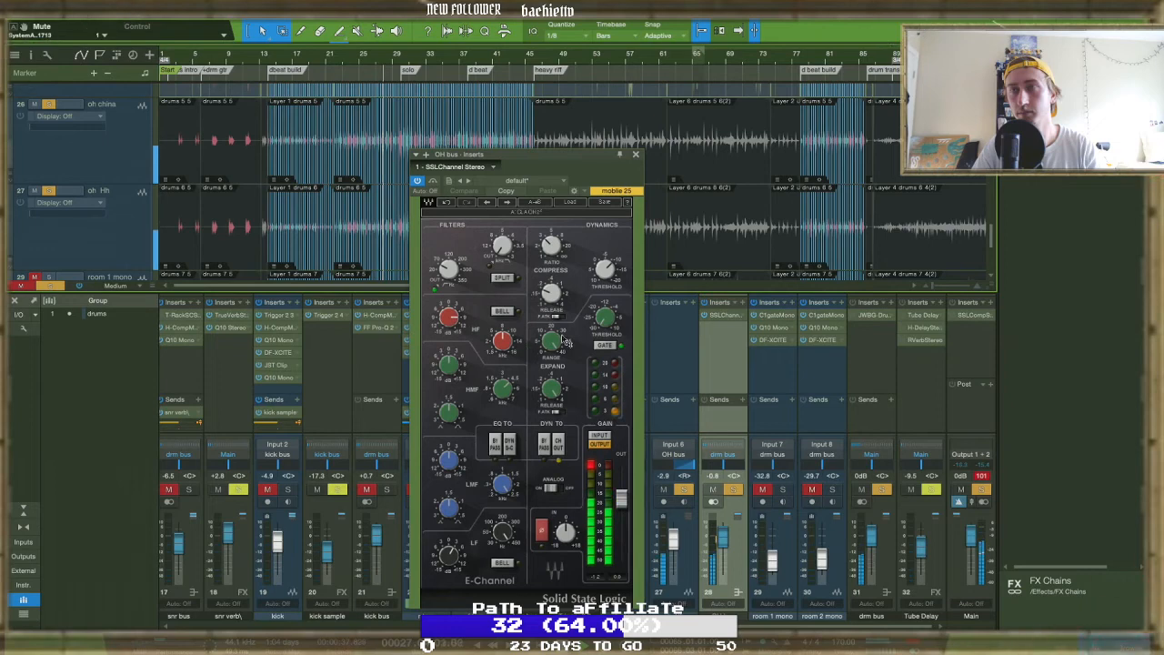
pyautogui.click(637, 156)
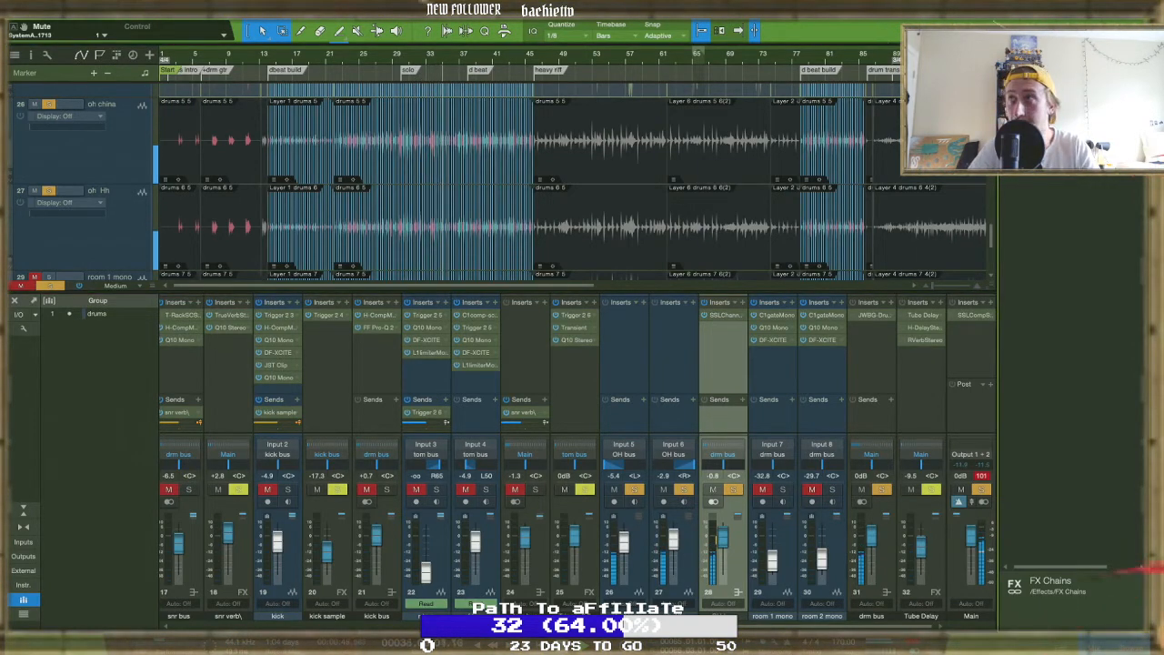
# Insert Q10 Stereo after SSLChannel on the OH bus and set band 5 to a -5.5 dB cut at 496 Hz with Q 21.3
pyautogui.click(1045, 150)
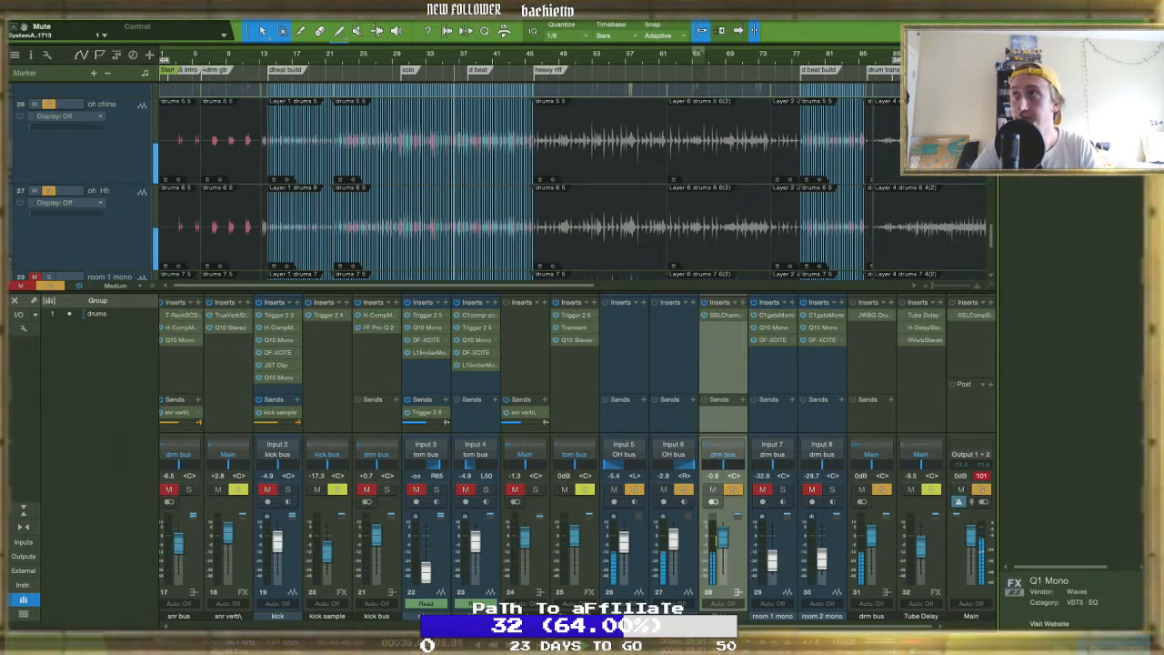
pyautogui.moveTo(829, 373); pyautogui.dragTo(728, 350)
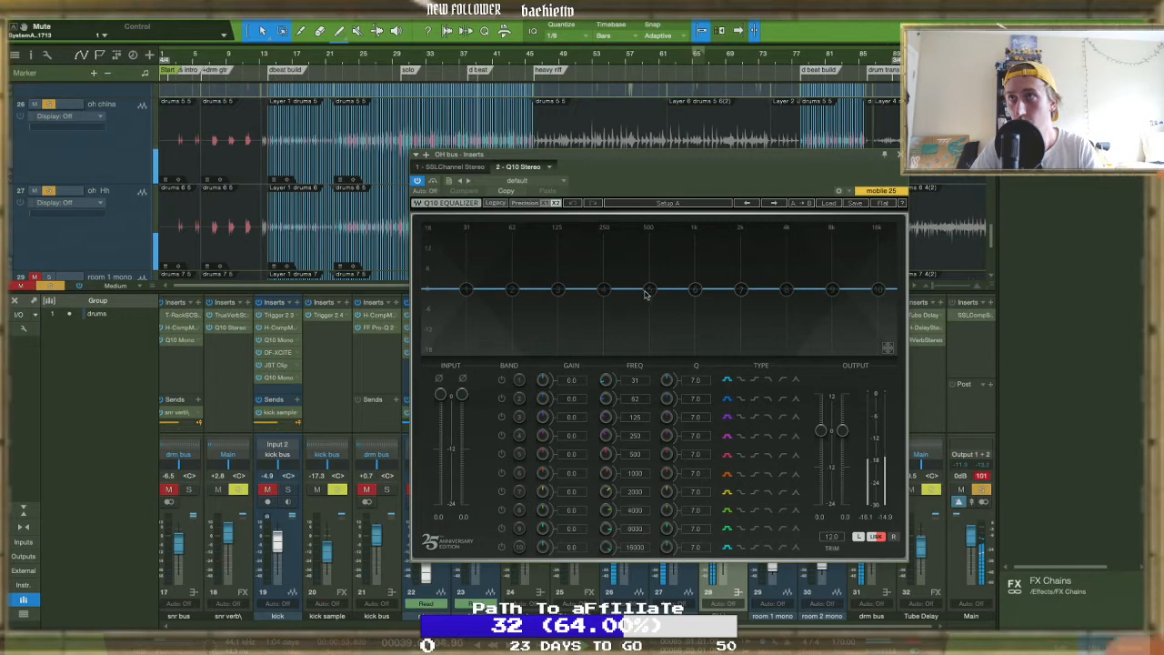
pyautogui.moveTo(647, 289); pyautogui.dragTo(650, 233)
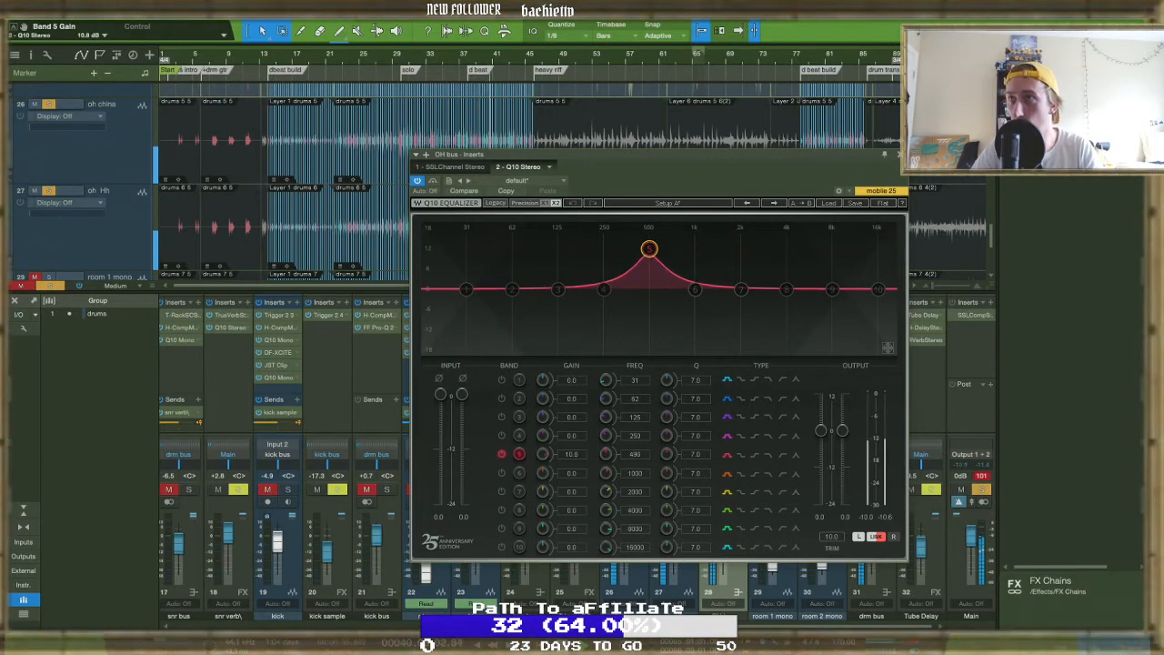
pyautogui.moveTo(666, 454); pyautogui.dragTo(666, 428)
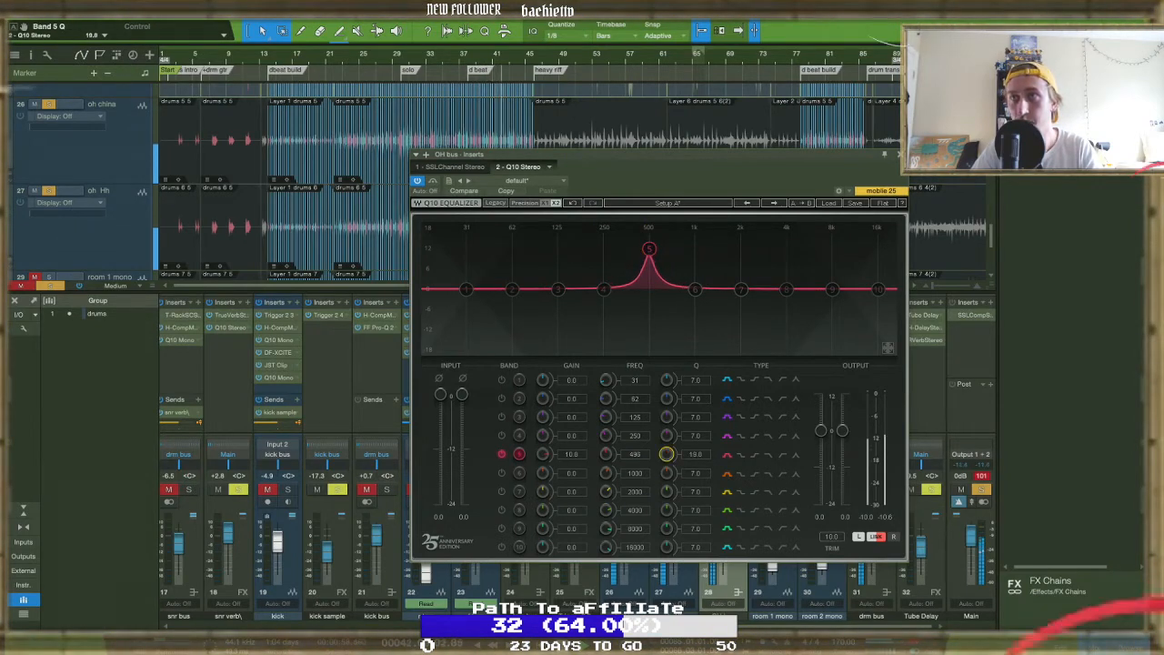
pyautogui.moveTo(546, 454); pyautogui.dragTo(542, 491)
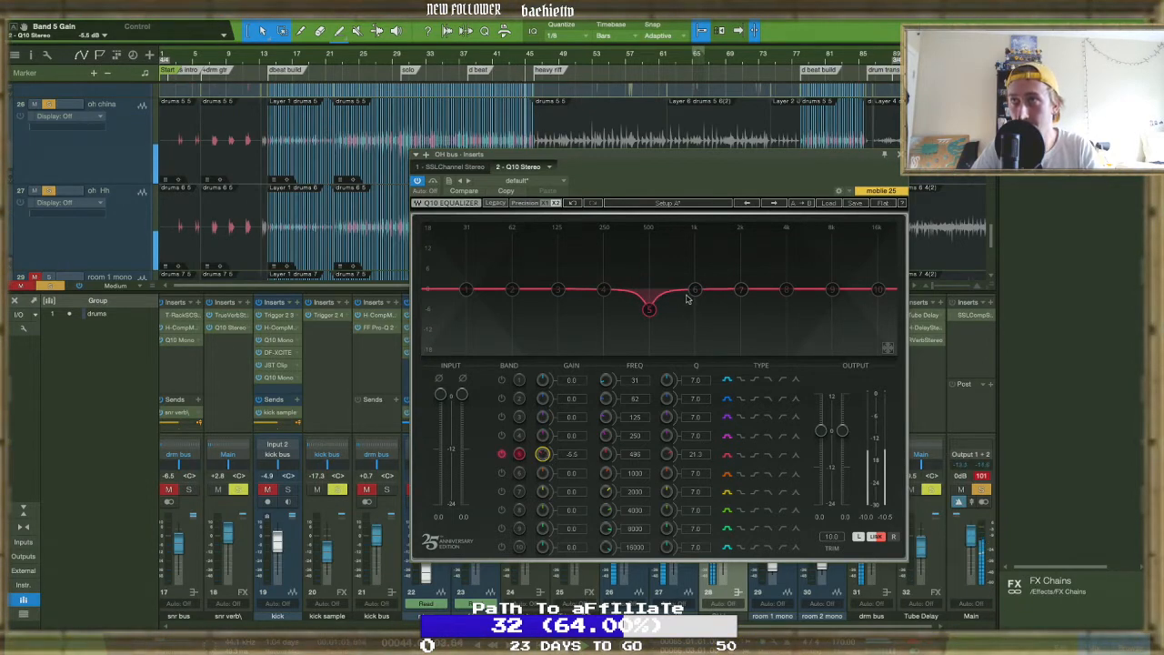
# Set Q10 band 6 to a -5.4 dB cut at 1000 Hz with Q 32.2, and deepen the band 5 cut to -11.0 dB
pyautogui.moveTo(694, 289); pyautogui.dragTo(695, 271)
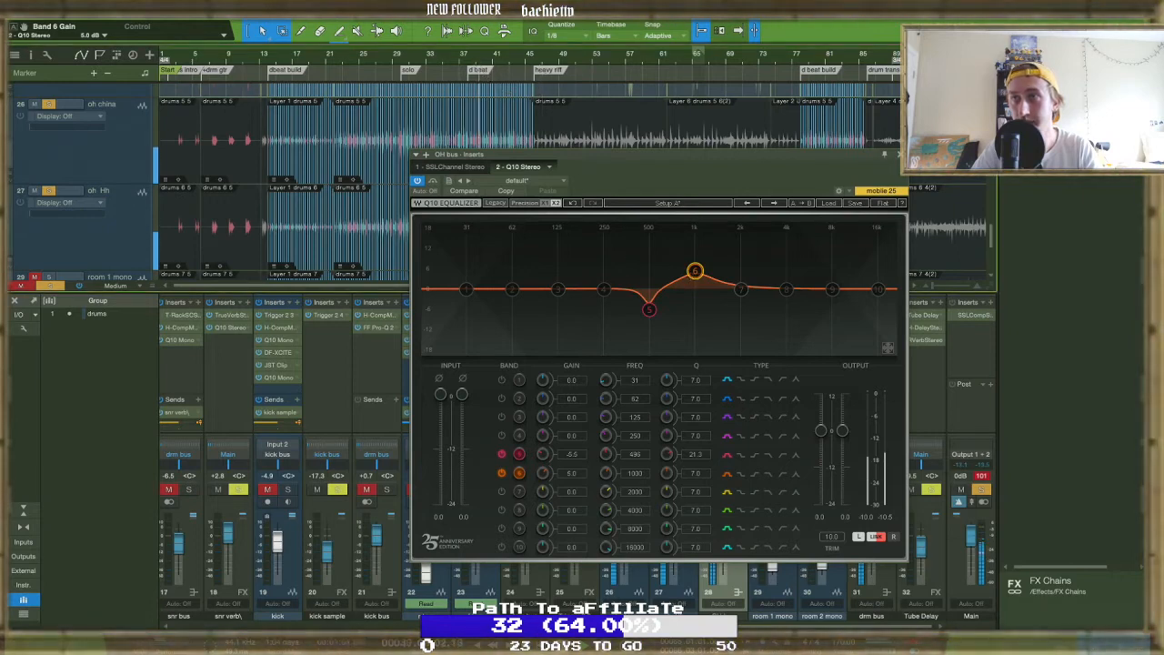
pyautogui.moveTo(695, 271); pyautogui.dragTo(695, 245)
pyautogui.moveTo(662, 483); pyautogui.dragTo(612, 473)
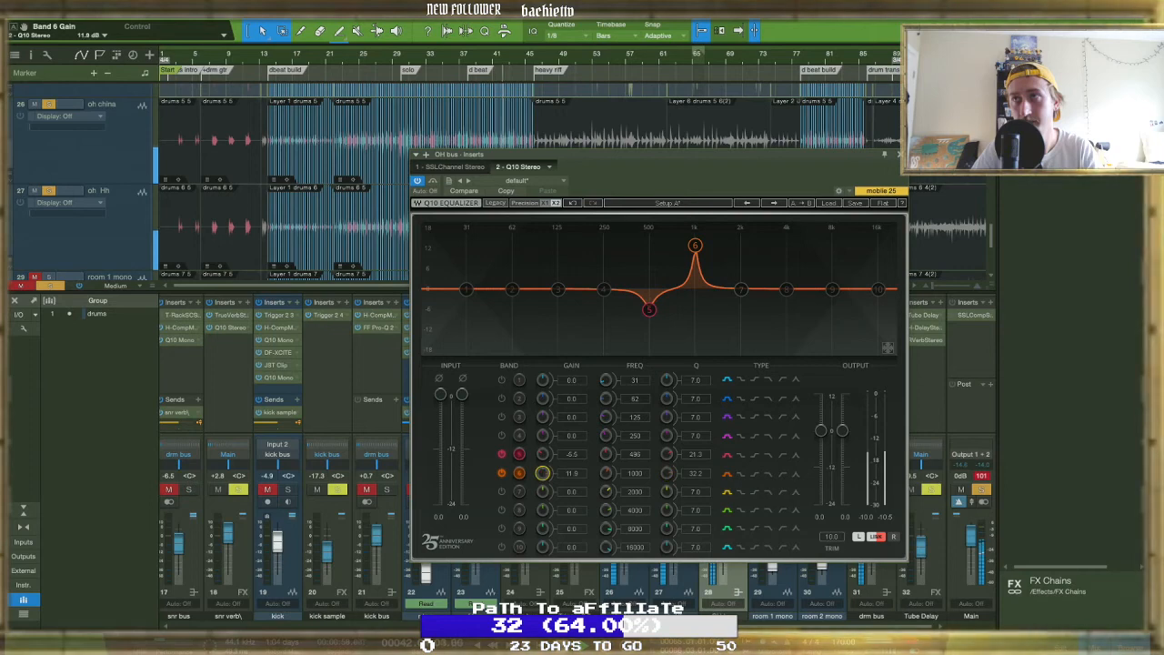
pyautogui.moveTo(542, 473); pyautogui.dragTo(542, 509)
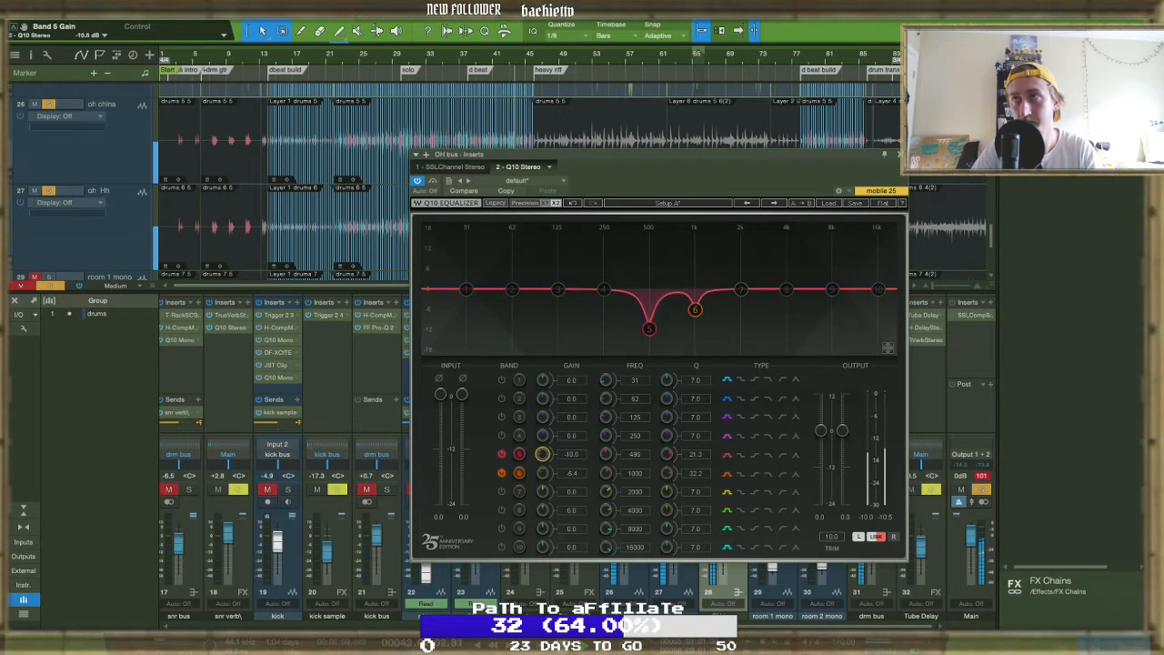
pyautogui.moveTo(542, 454); pyautogui.dragTo(542, 455)
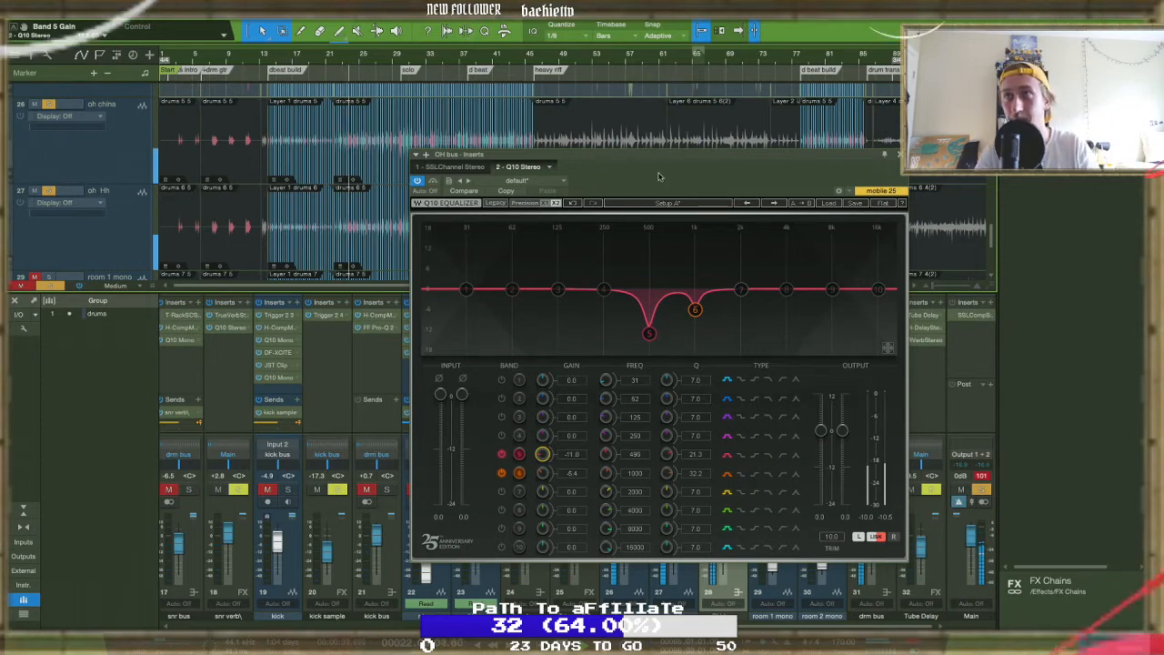
# Boost and sweep Q10 band 4, then set it to a -2.7 dB cut at 131 Hz with Q 23.7
pyautogui.moveTo(602, 290); pyautogui.dragTo(588, 238)
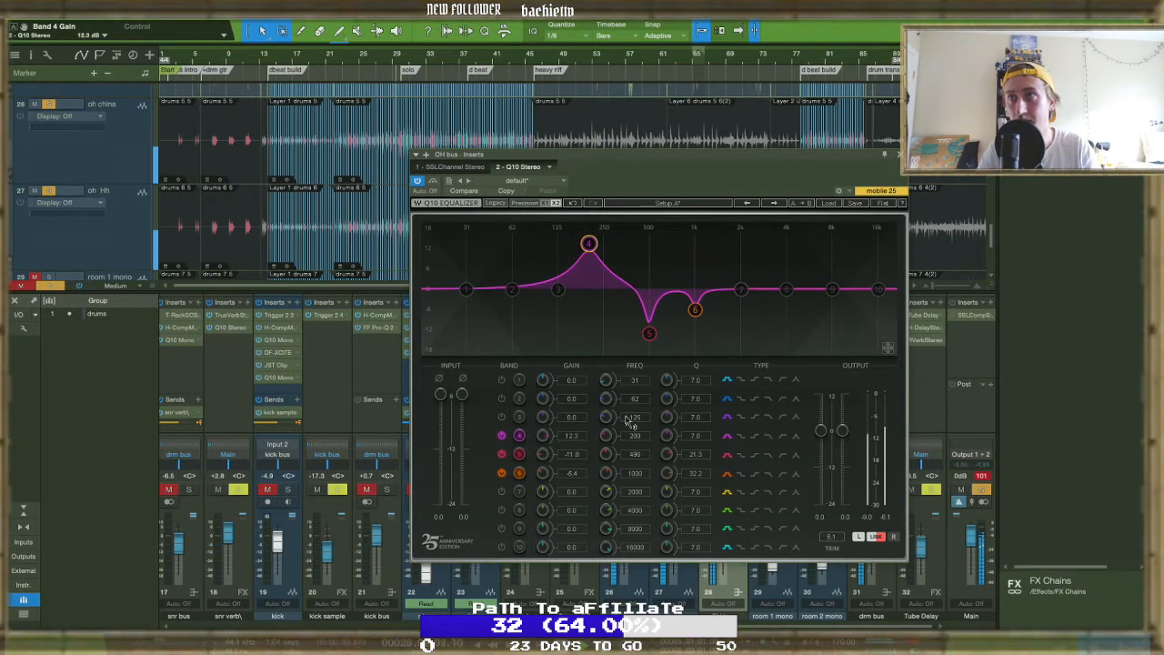
pyautogui.moveTo(544, 437)
pyautogui.mouseDown()
pyautogui.moveTo(607, 434)
pyautogui.moveTo(606, 459)
pyautogui.moveTo(550, 443)
pyautogui.mouseUp()
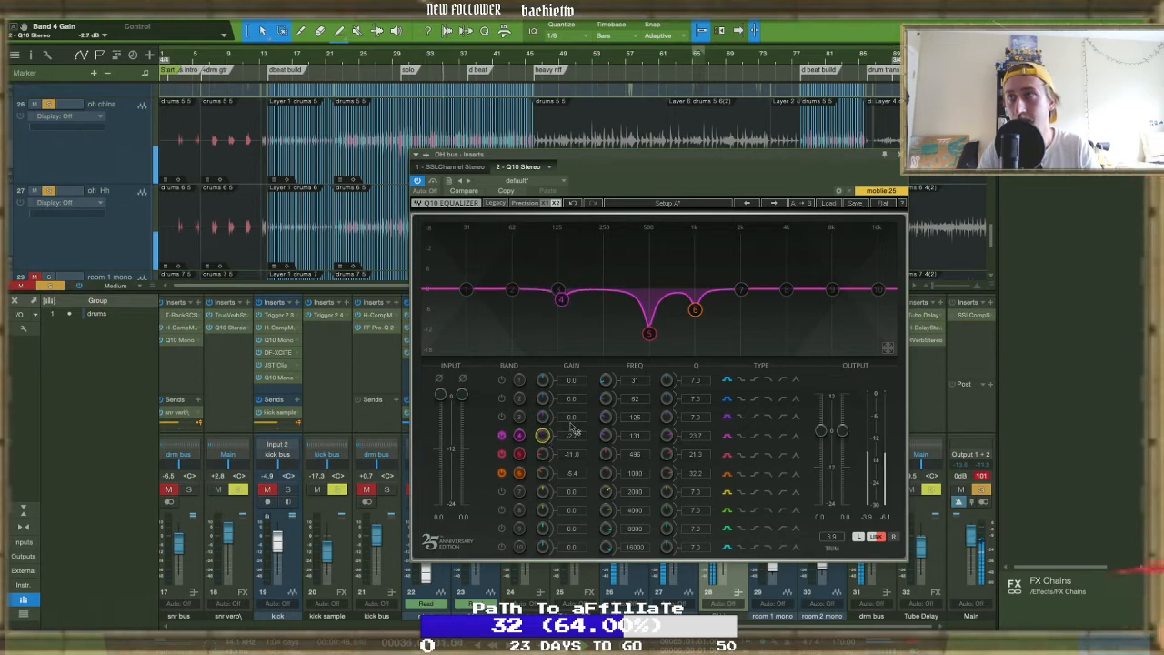
# Boost and sweep Q10 band 7, then set it to a -4.9 dB cut at 2197 Hz with Q 43.9
pyautogui.moveTo(740, 289); pyautogui.dragTo(793, 249)
pyautogui.moveTo(721, 276); pyautogui.dragTo(839, 275)
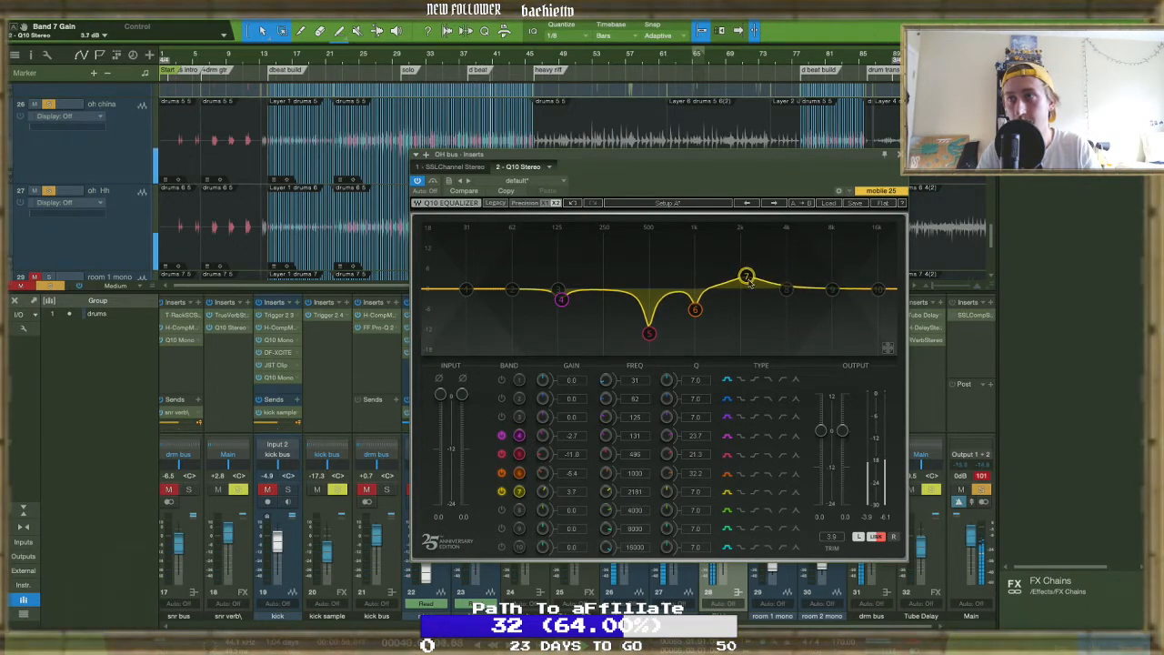
pyautogui.moveTo(669, 492); pyautogui.dragTo(668, 449)
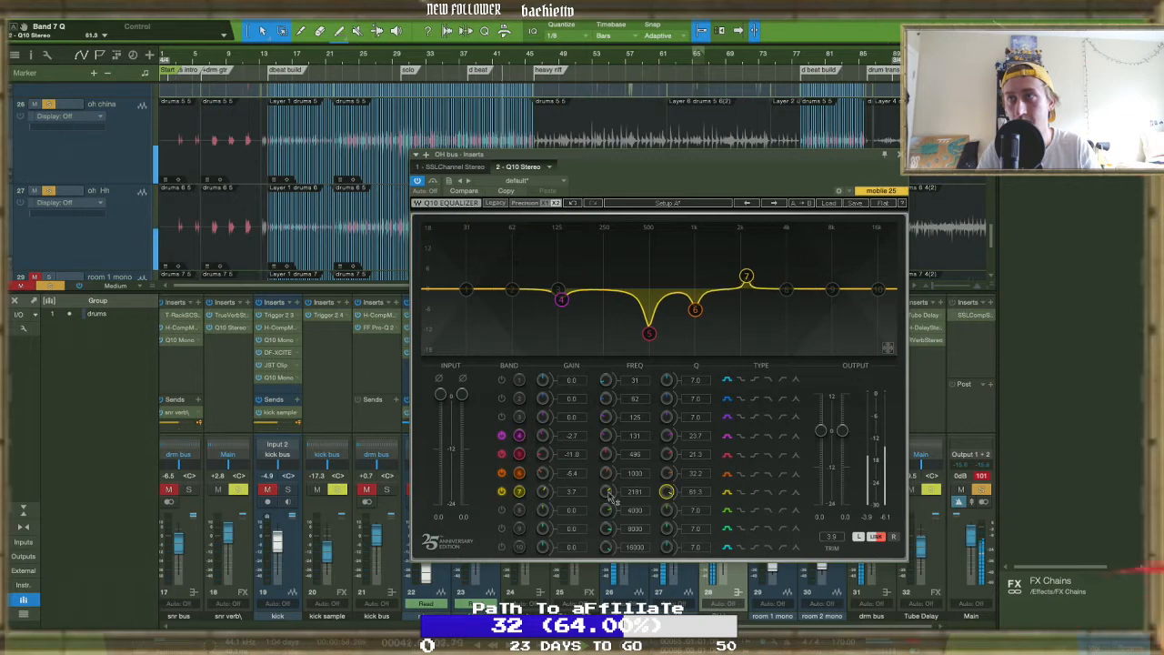
pyautogui.moveTo(544, 492); pyautogui.dragTo(544, 469)
pyautogui.moveTo(607, 492); pyautogui.dragTo(607, 490)
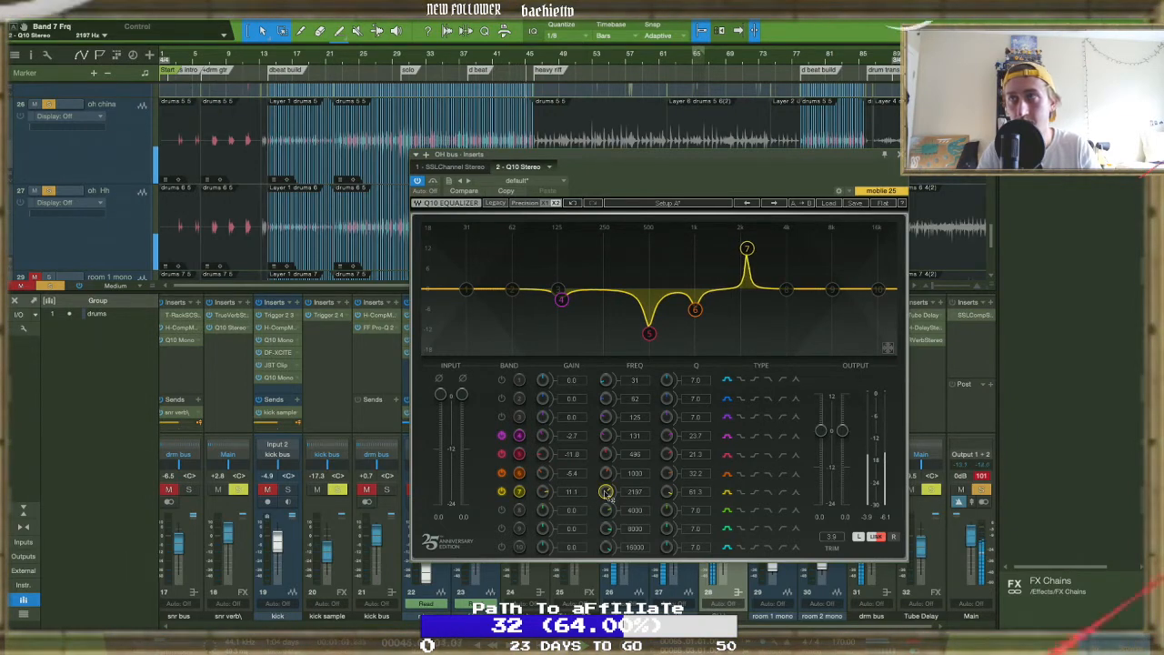
pyautogui.moveTo(543, 492); pyautogui.dragTo(543, 503)
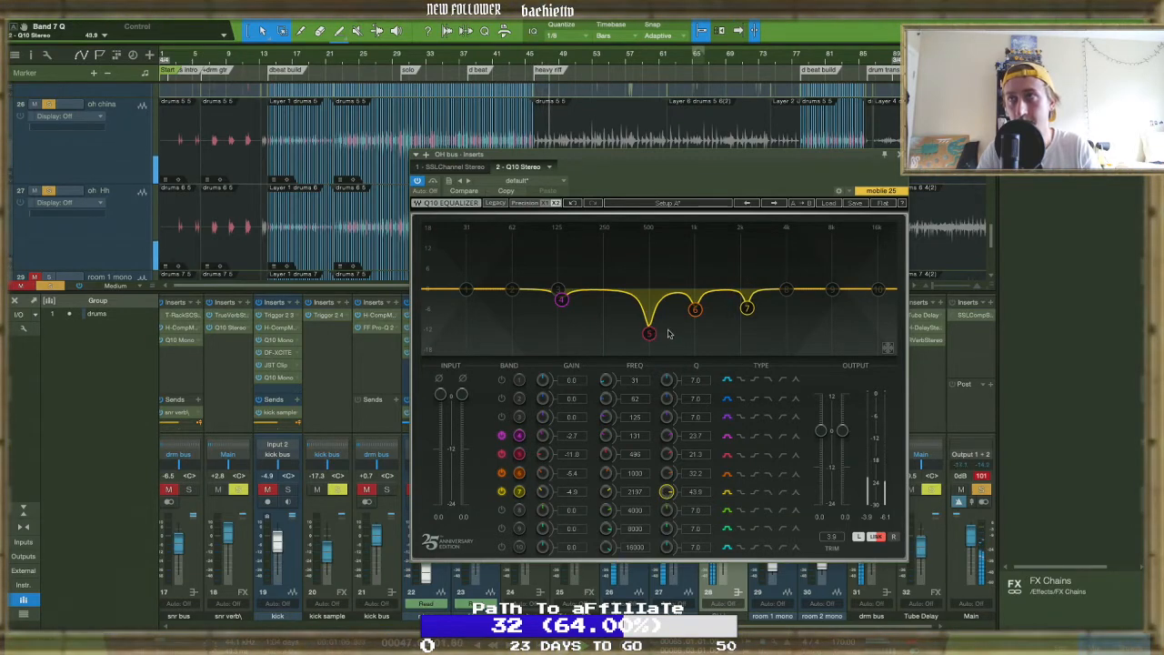
# Deepen the Q10 cuts to -8.6 dB on band 6 and -14.0 dB on band 5, clear the solos and close the plug-in
pyautogui.moveTo(694, 309); pyautogui.dragTo(694, 224)
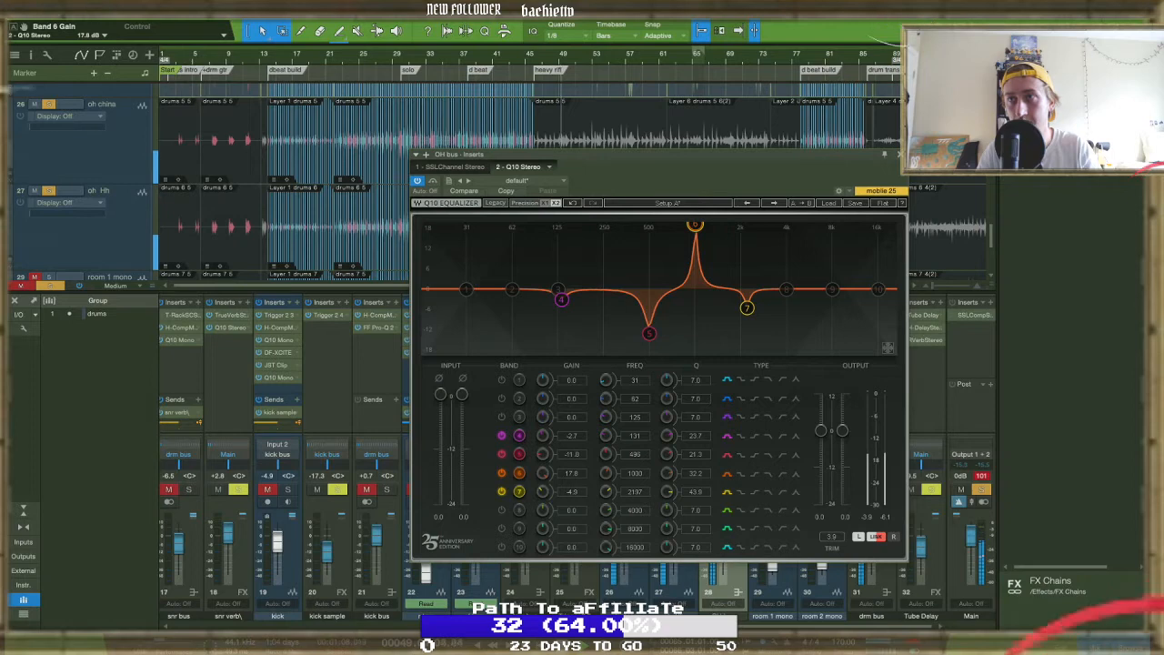
pyautogui.moveTo(542, 472); pyautogui.dragTo(542, 505)
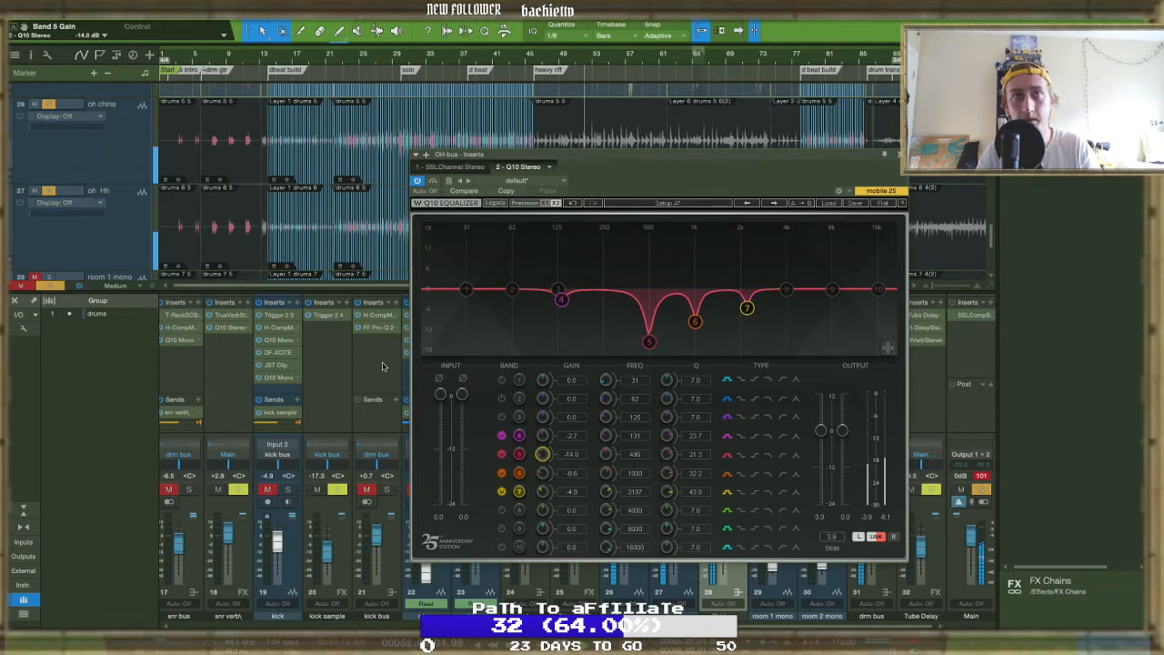
pyautogui.click(51, 286)
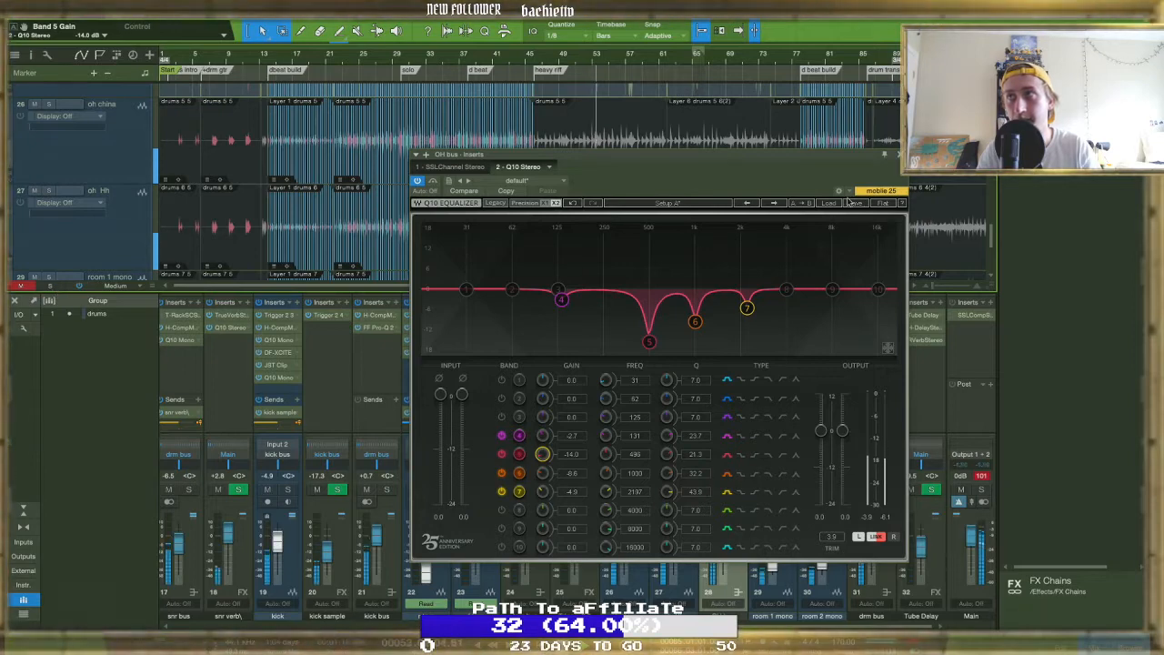
pyautogui.click(898, 154)
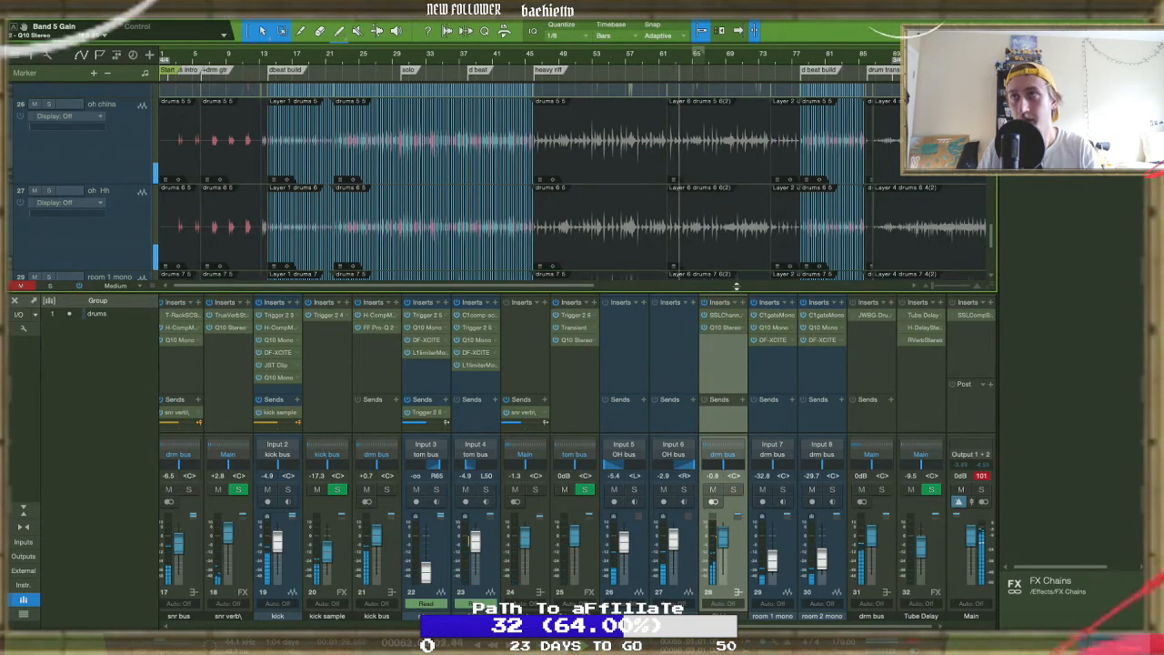
# Split the drum events just after bar 62 and delete the short slice at bar 62 on the kick track
pyautogui.scroll(10, 693, 226)
pyautogui.scroll(3, 474, 195)
pyautogui.scroll(6, 501, 179)
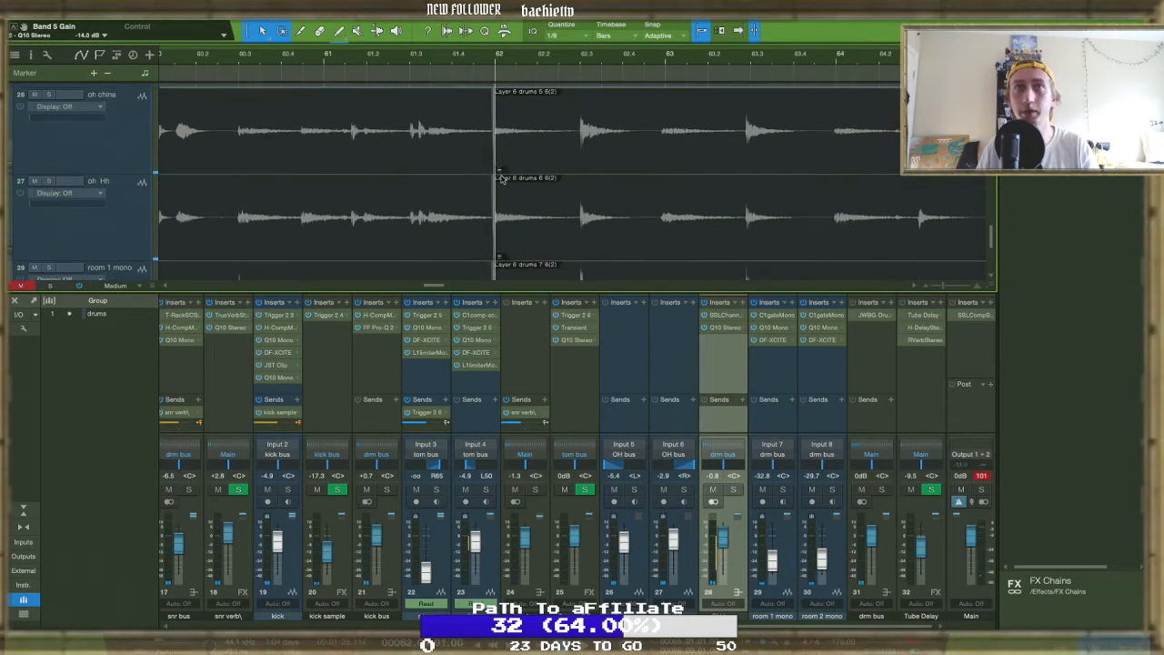
pyautogui.press('a')
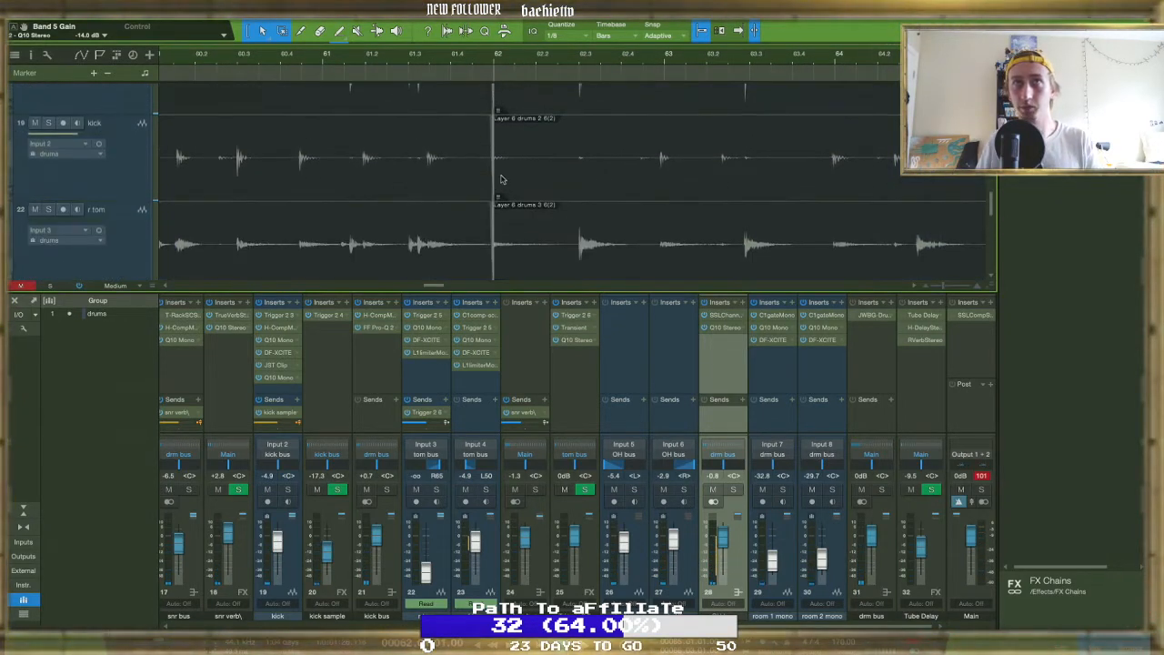
pyautogui.scroll(1, 501, 179)
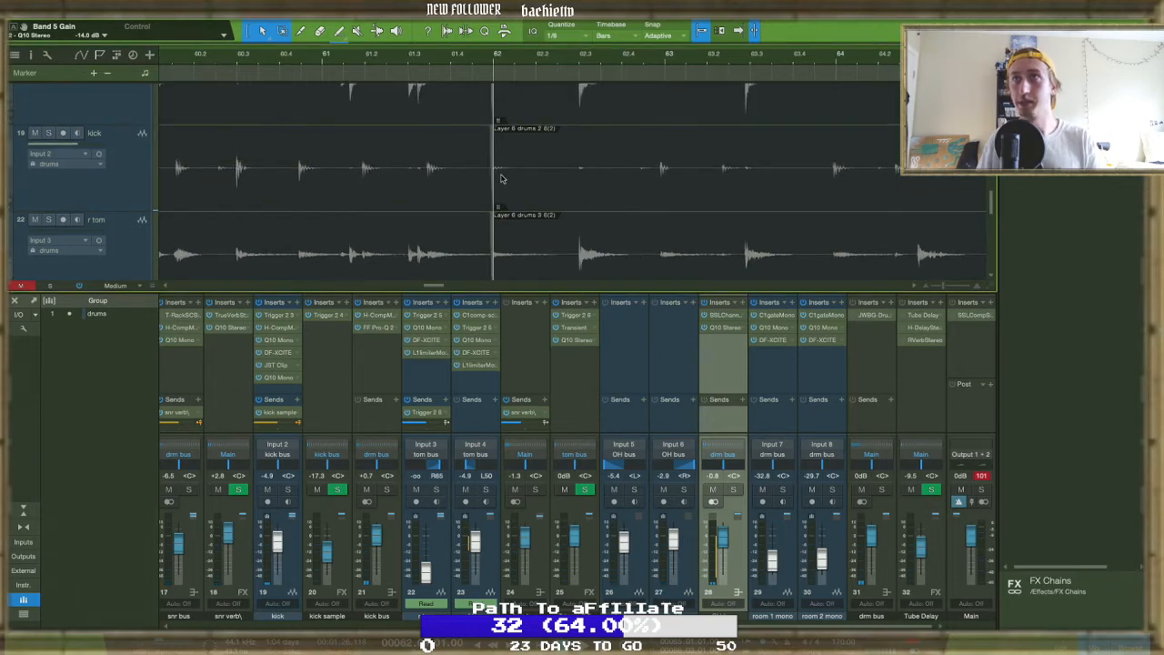
pyautogui.click(470, 192)
pyautogui.scroll(-10, 472, 194)
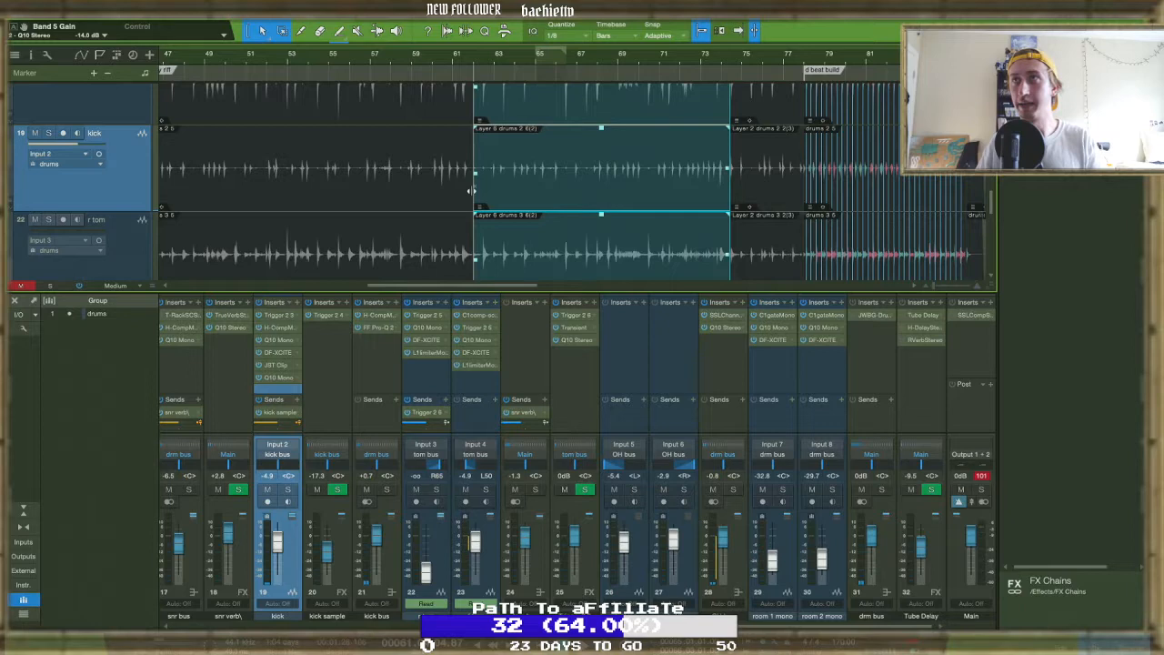
pyautogui.scroll(12, 470, 192)
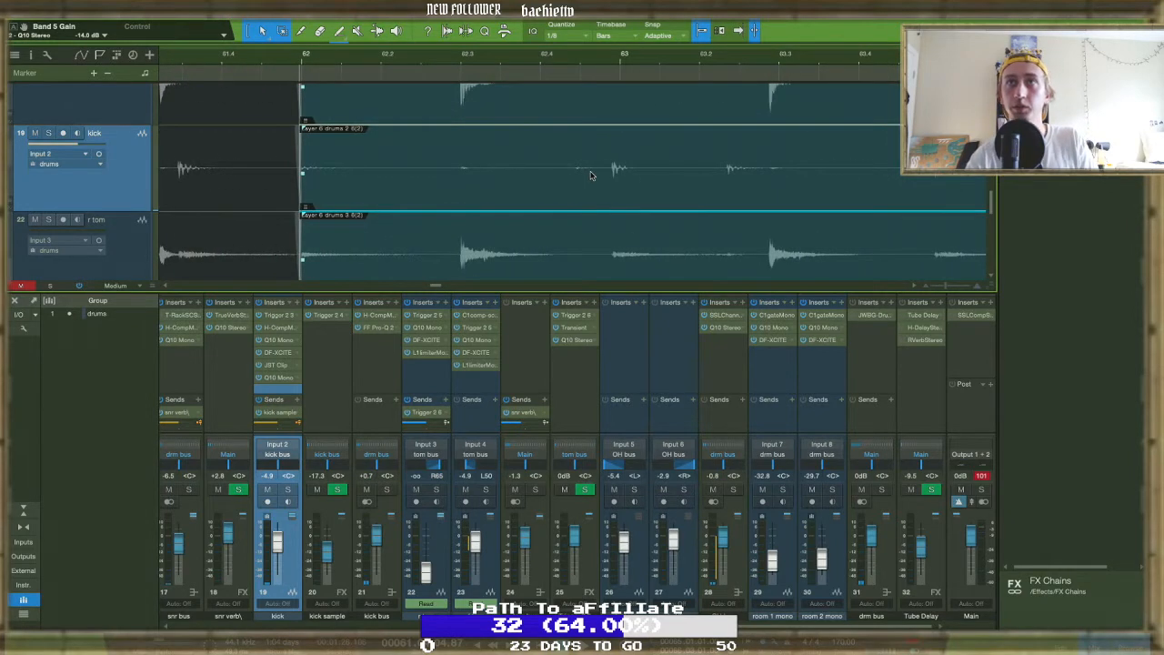
pyautogui.keyDown('alt'); pyautogui.click(357, 195); pyautogui.keyUp('alt')
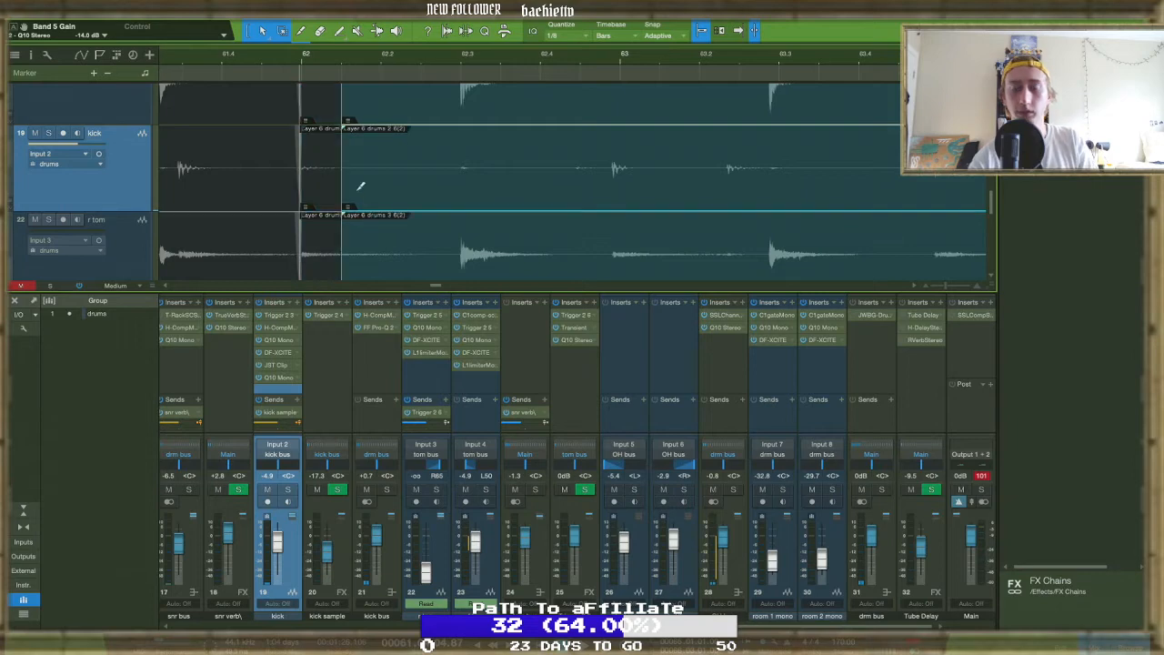
pyautogui.click(316, 194)
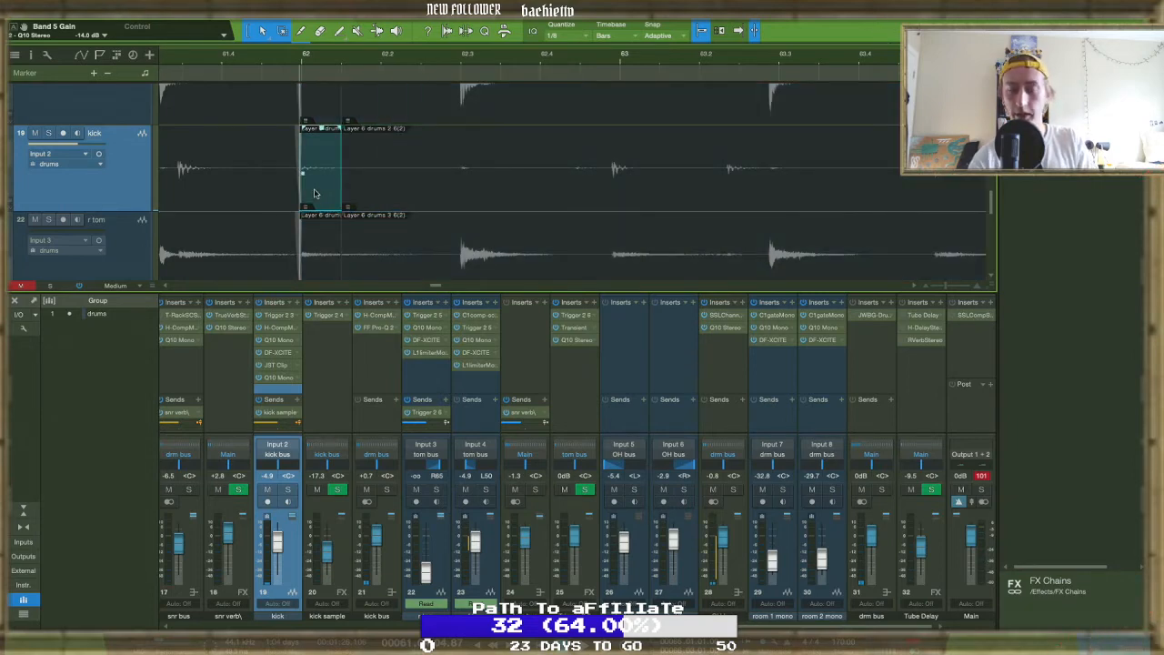
# Split the kick hit at bar 63 into its own short event and open that event's options
pyautogui.click(564, 204)
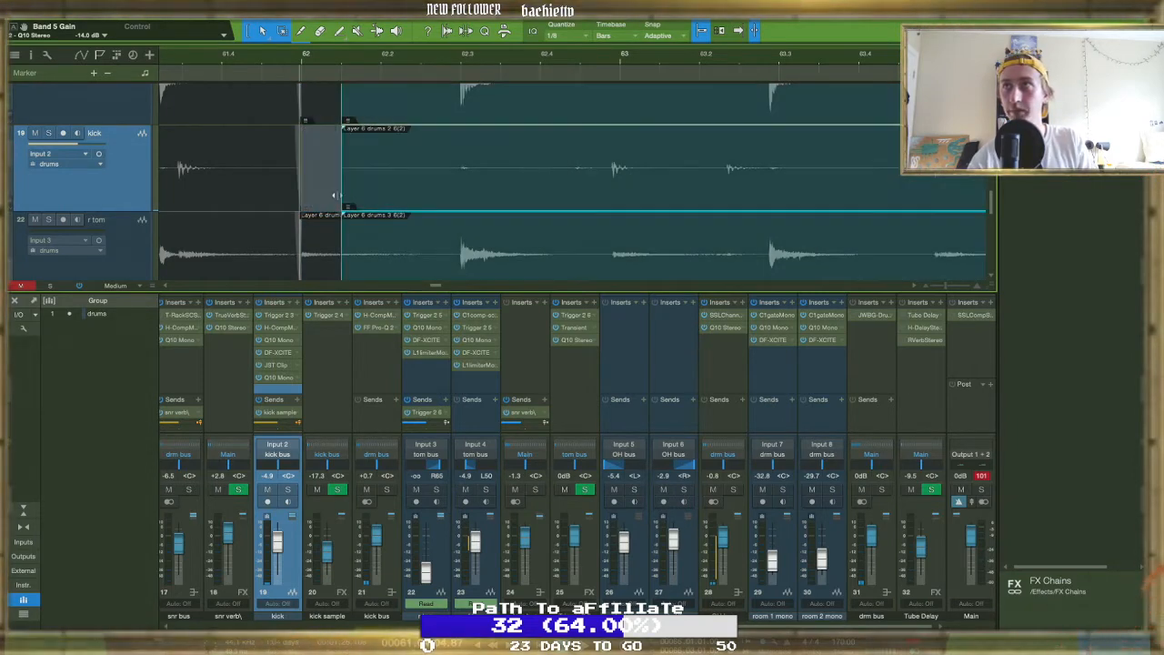
pyautogui.press('e')
pyautogui.click(611, 185)
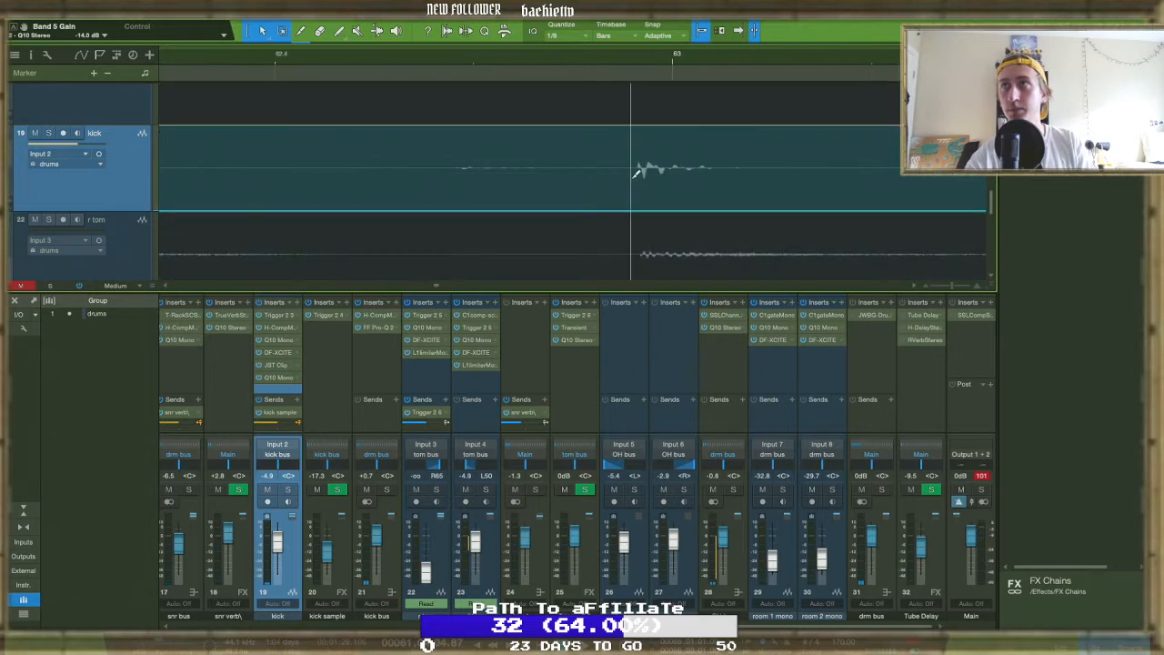
pyautogui.keyDown('alt'); pyautogui.click(643, 175); pyautogui.keyUp('alt')
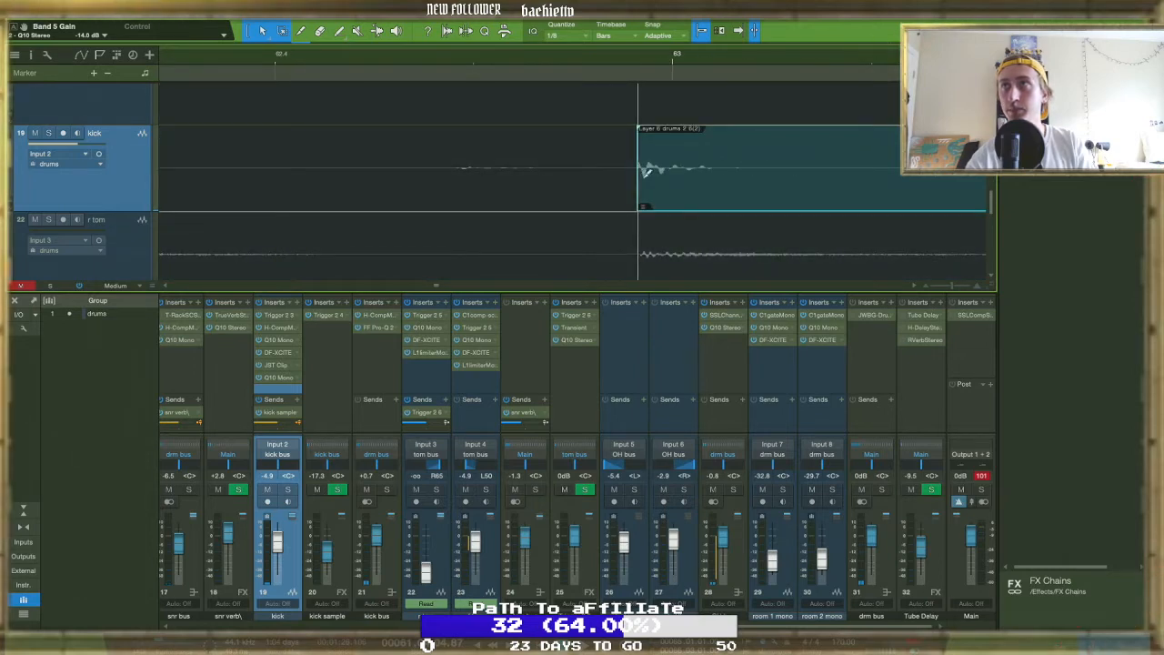
pyautogui.keyDown('alt'); pyautogui.click(714, 173); pyautogui.keyUp('alt')
pyautogui.rightClick(690, 198)
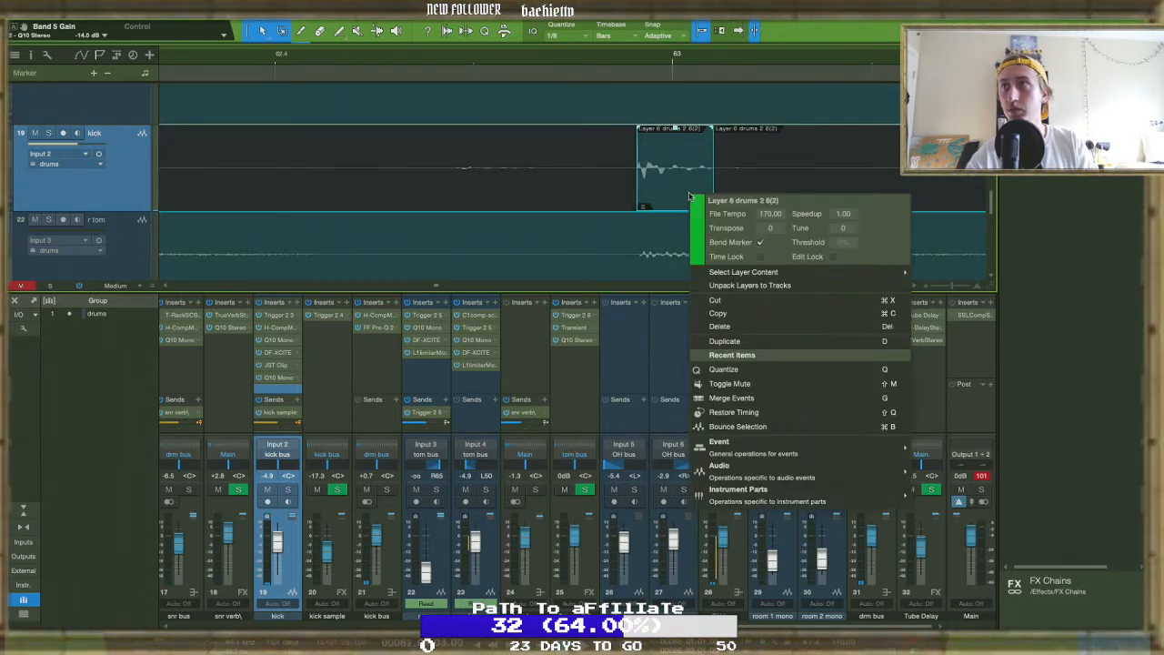
# Copy the short kick event at bar 63 on the kick track
pyautogui.click(718, 313)
pyautogui.press('w')
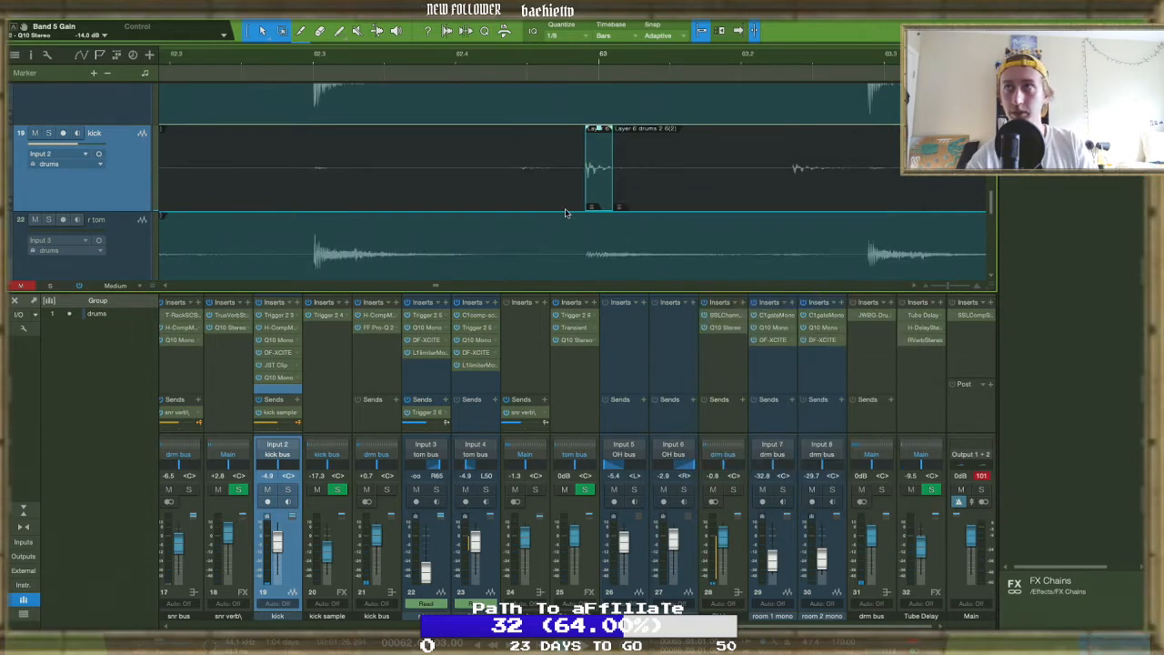
pyautogui.keyDown('alt'); pyautogui.click(594, 191); pyautogui.keyUp('alt')
pyautogui.hotkey('ctrl', 'z')
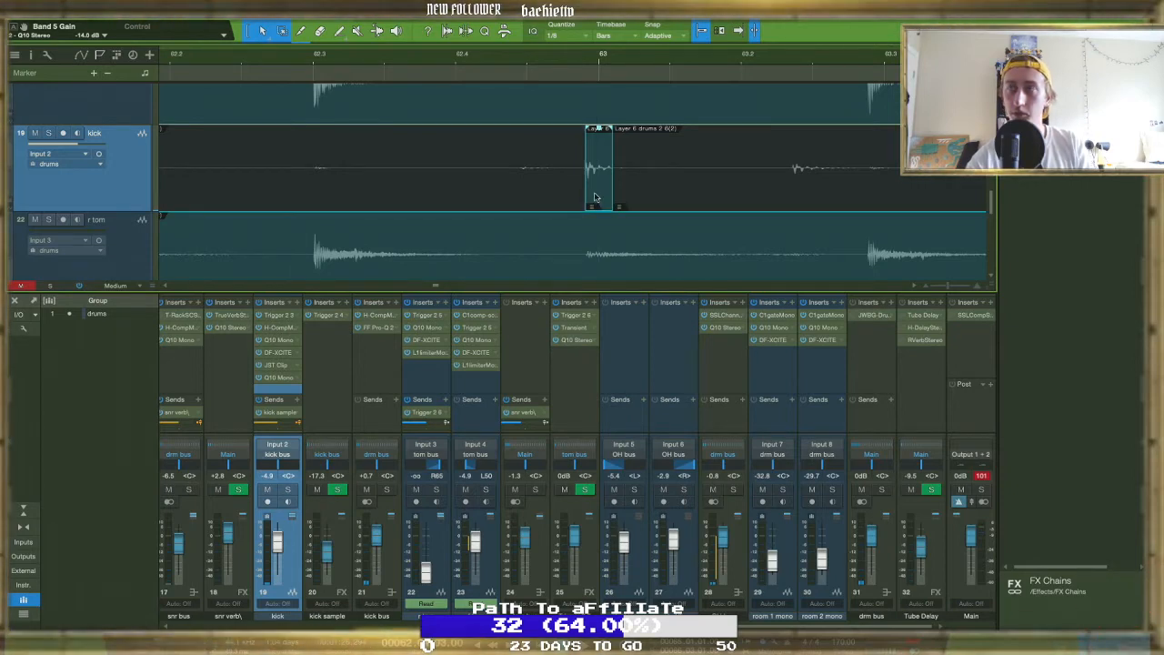
pyautogui.click(595, 197)
pyautogui.rightClick(595, 198)
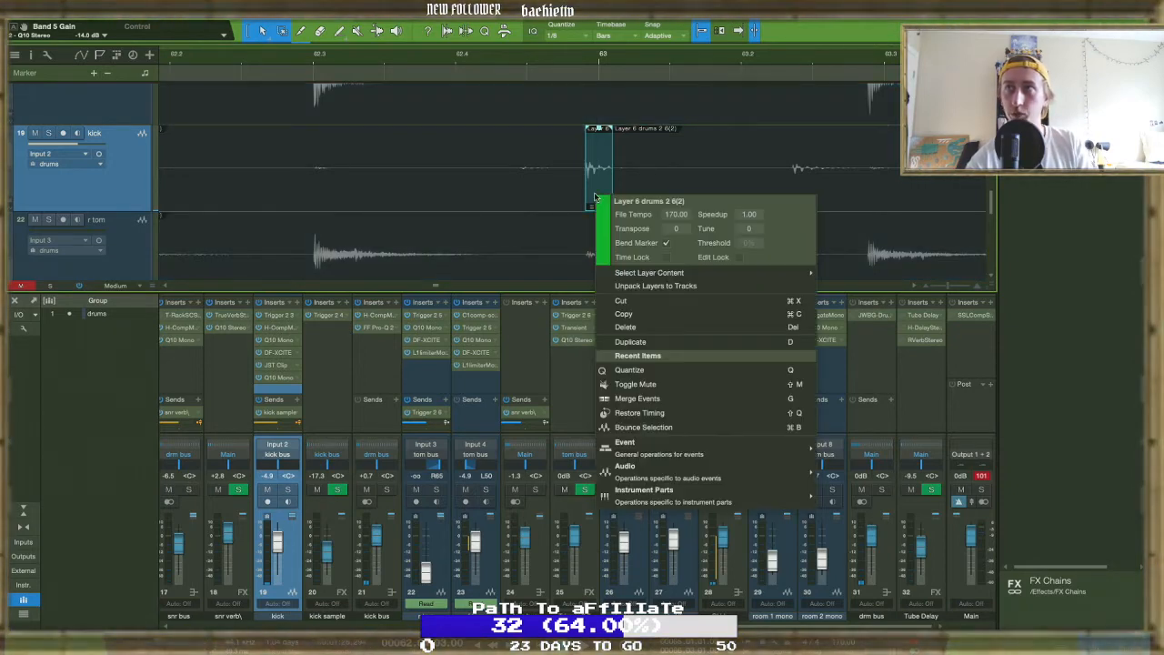
pyautogui.click(644, 316)
# Paste the copied kick hit at bar 62 and extend its end to meet the following kick event
pyautogui.hscroll(-10, 476, 138)
pyautogui.hscroll(3, 476, 138)
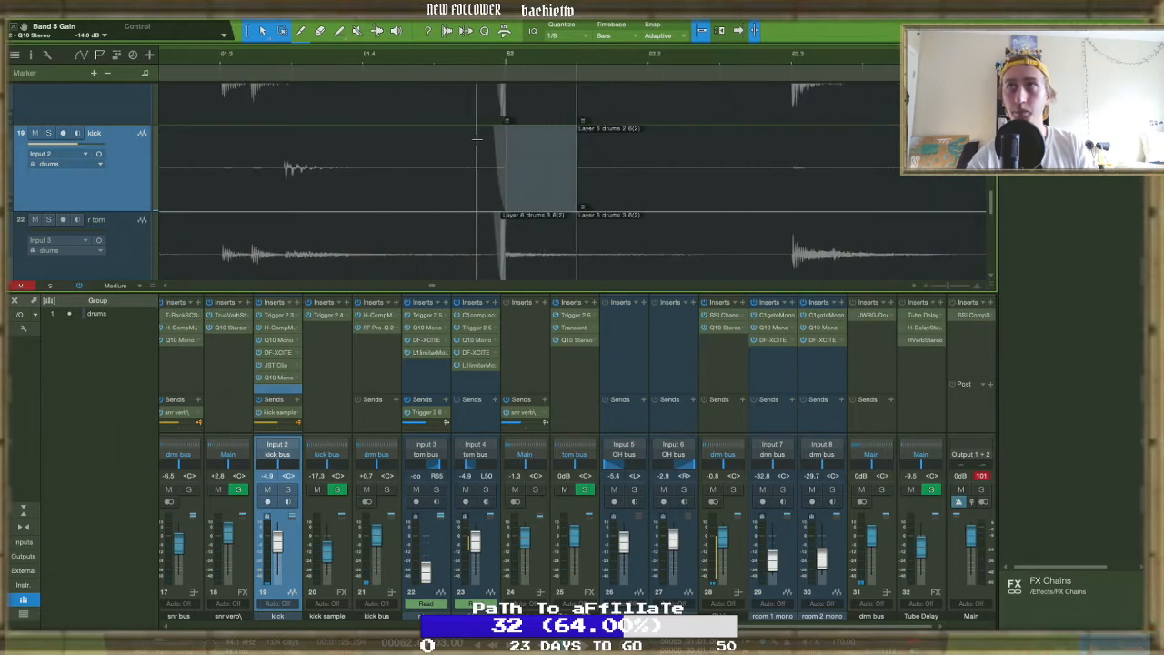
pyautogui.hotkey('ctrl', 'v')
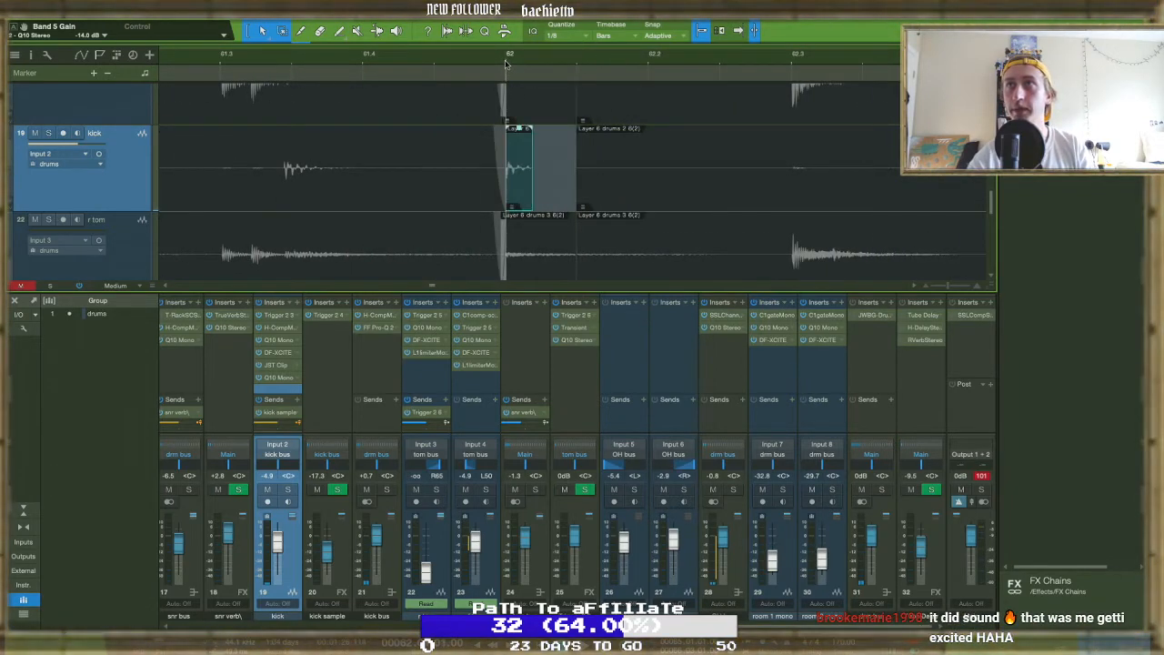
pyautogui.moveTo(537, 184); pyautogui.dragTo(575, 188)
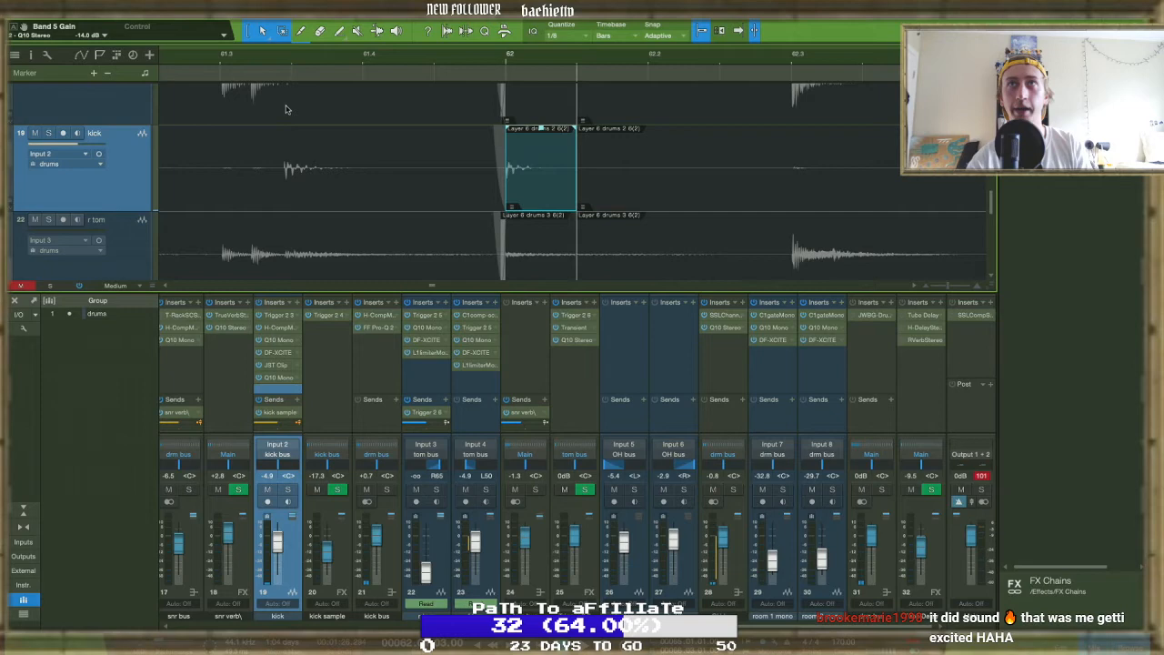
# Play back the drums around bar 62 to check the pasted kick hit in context
pyautogui.scroll(-5, 286, 109)
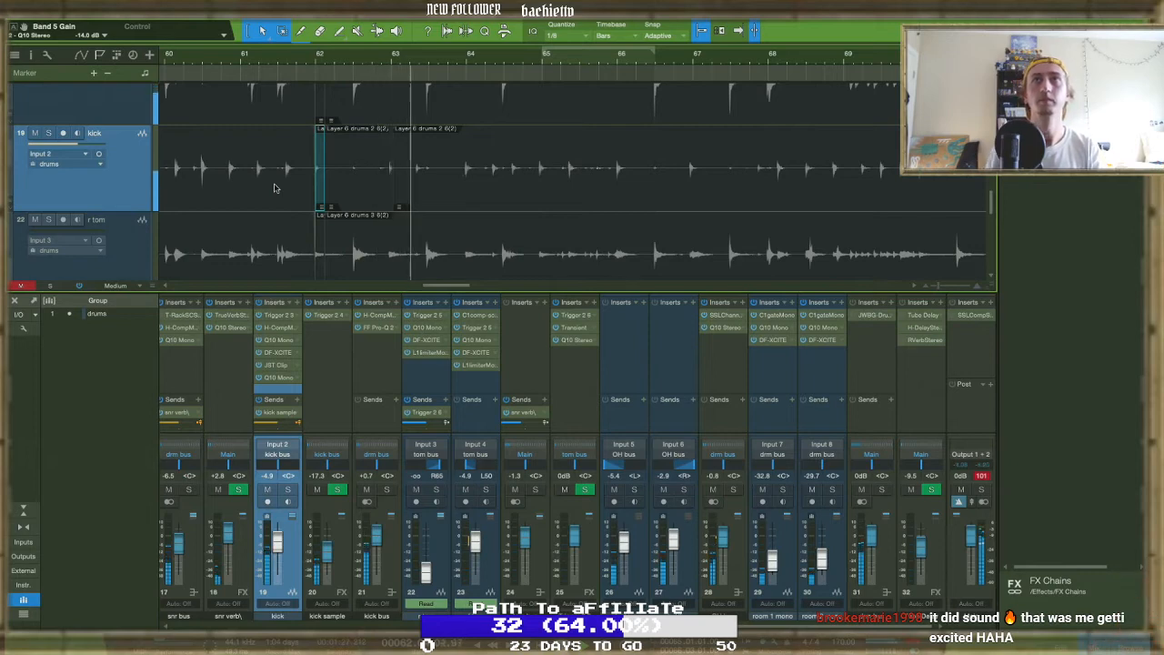
pyautogui.scroll(2, 311, 182)
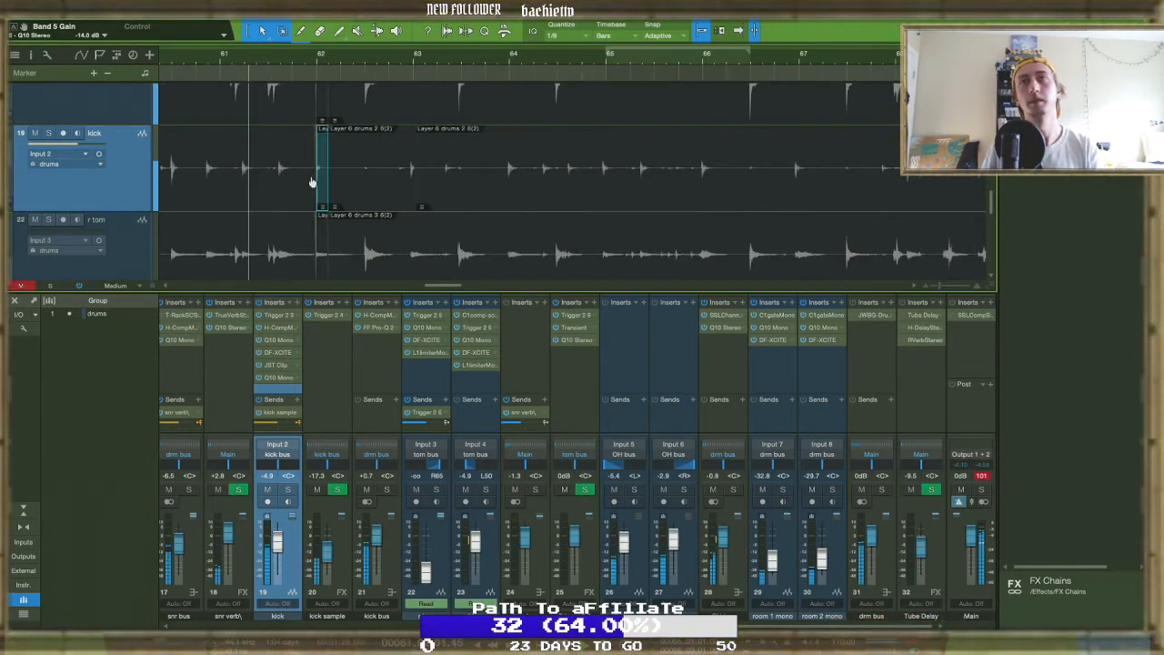
pyautogui.scroll(3, 311, 182)
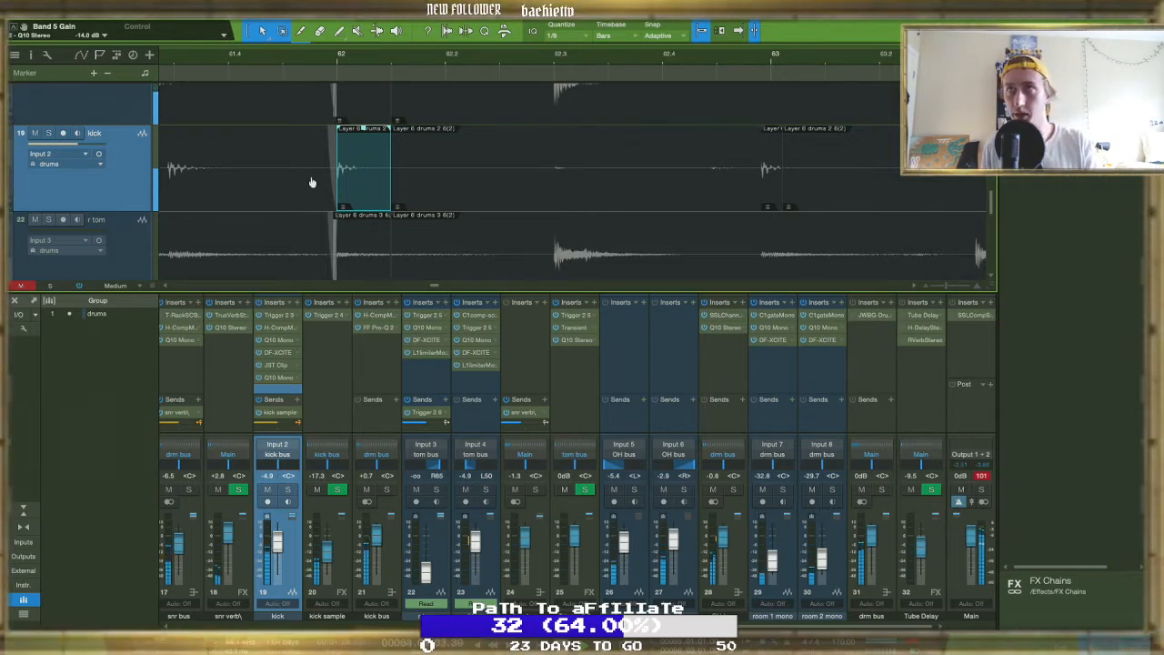
pyautogui.scroll(-3, 311, 182)
pyautogui.scroll(-7, 311, 181)
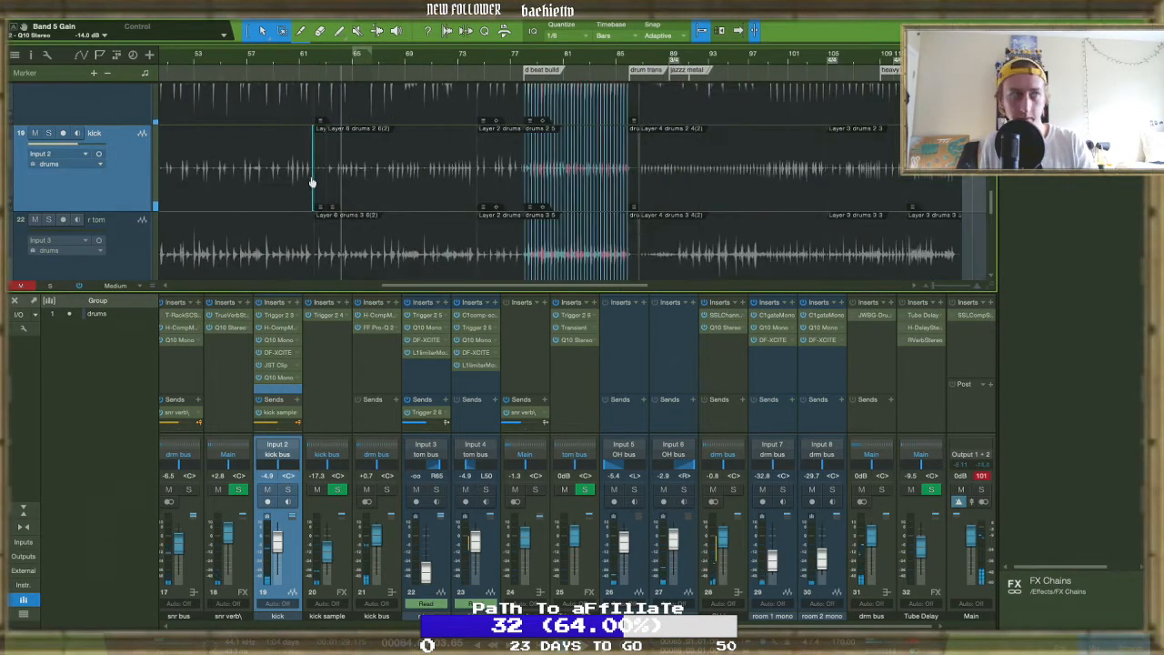
pyautogui.scroll(-3, 311, 182)
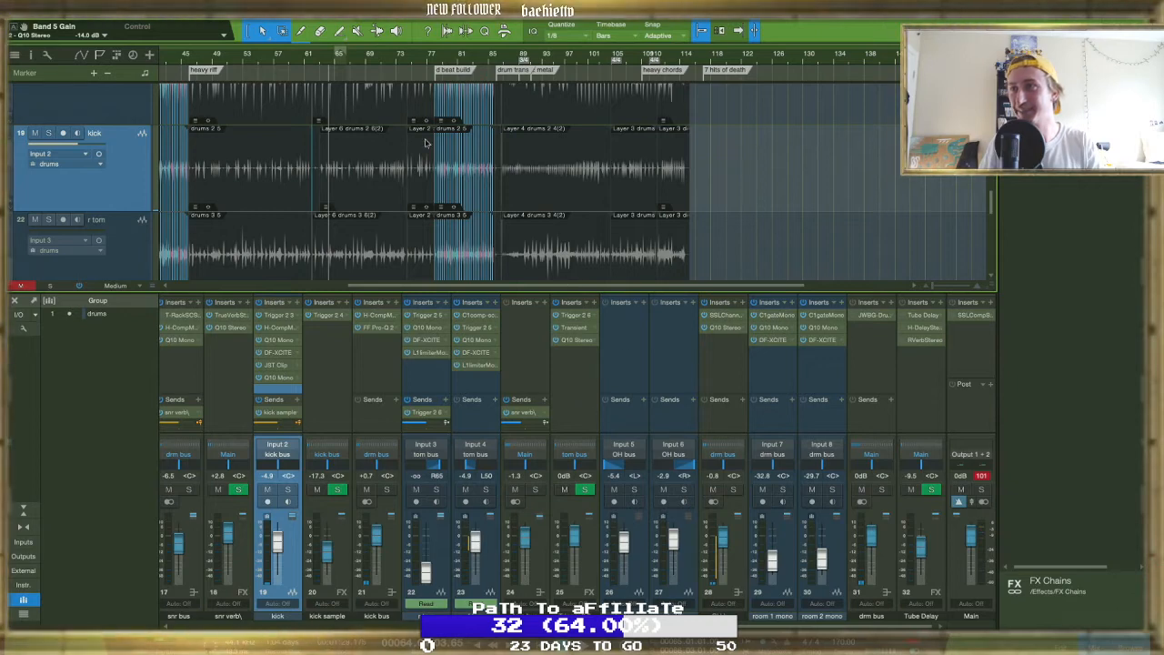
# Solo the two room mic channels and set room 1 mono to -16.3 dB and room 2 mono to -24.5 dB
pyautogui.click(735, 489)
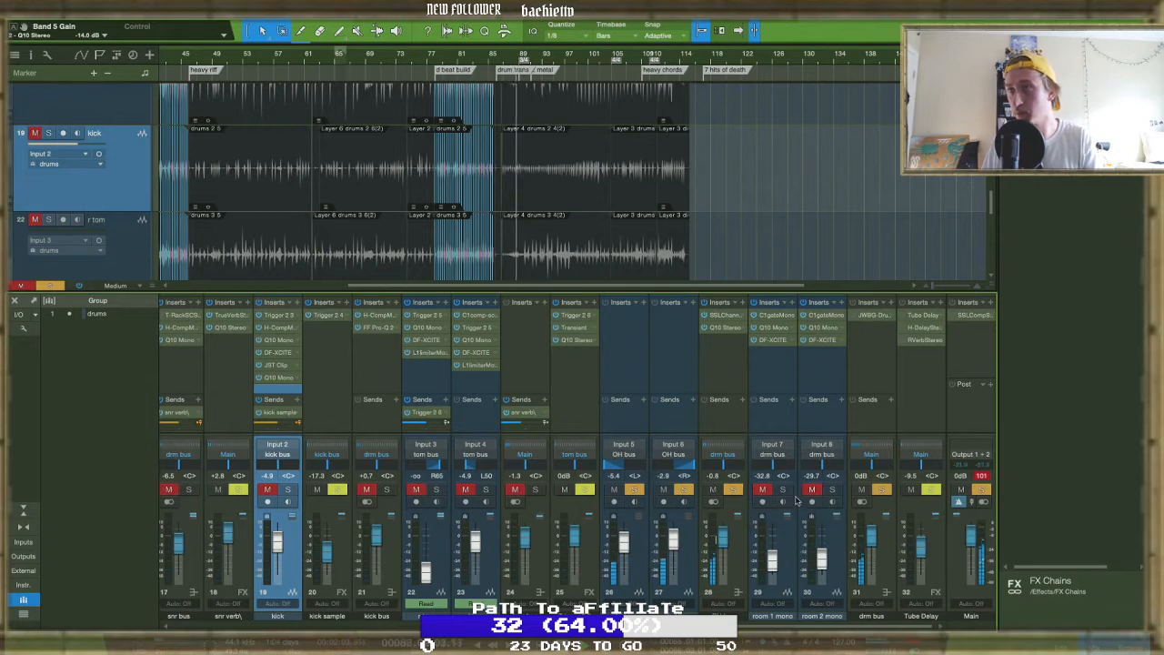
pyautogui.click(733, 489)
pyautogui.click(782, 490)
pyautogui.moveTo(770, 567); pyautogui.dragTo(823, 541)
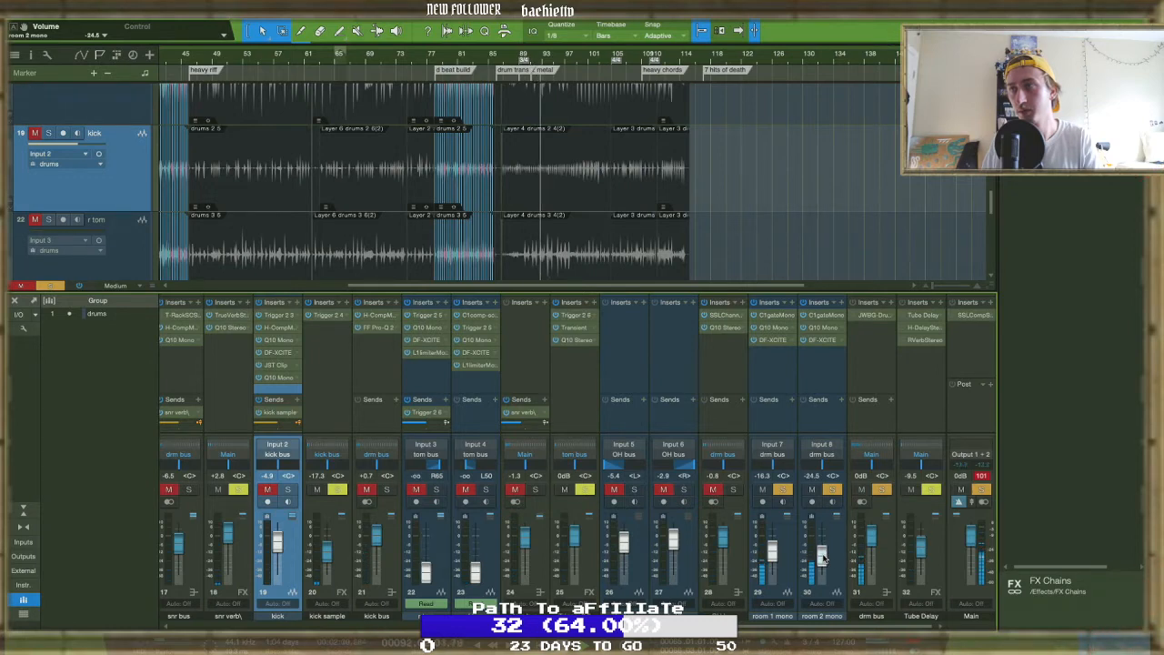
# Solo only room 2 mono and raise its volume to -12.2 dB
pyautogui.click(832, 490)
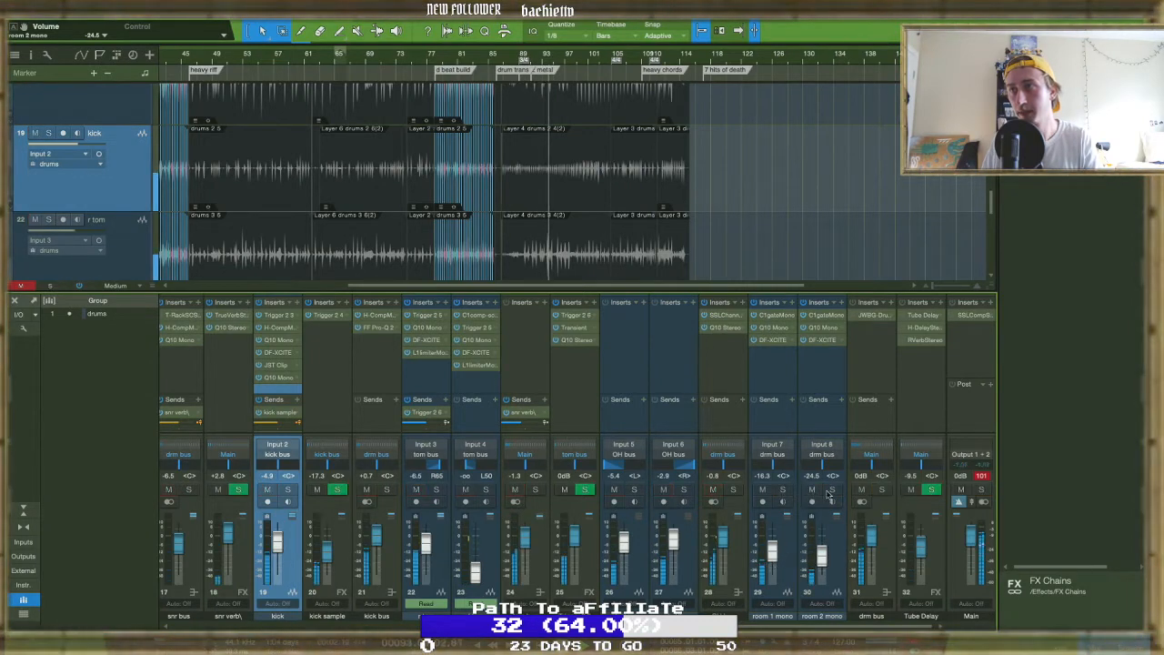
pyautogui.moveTo(820, 545); pyautogui.dragTo(821, 549)
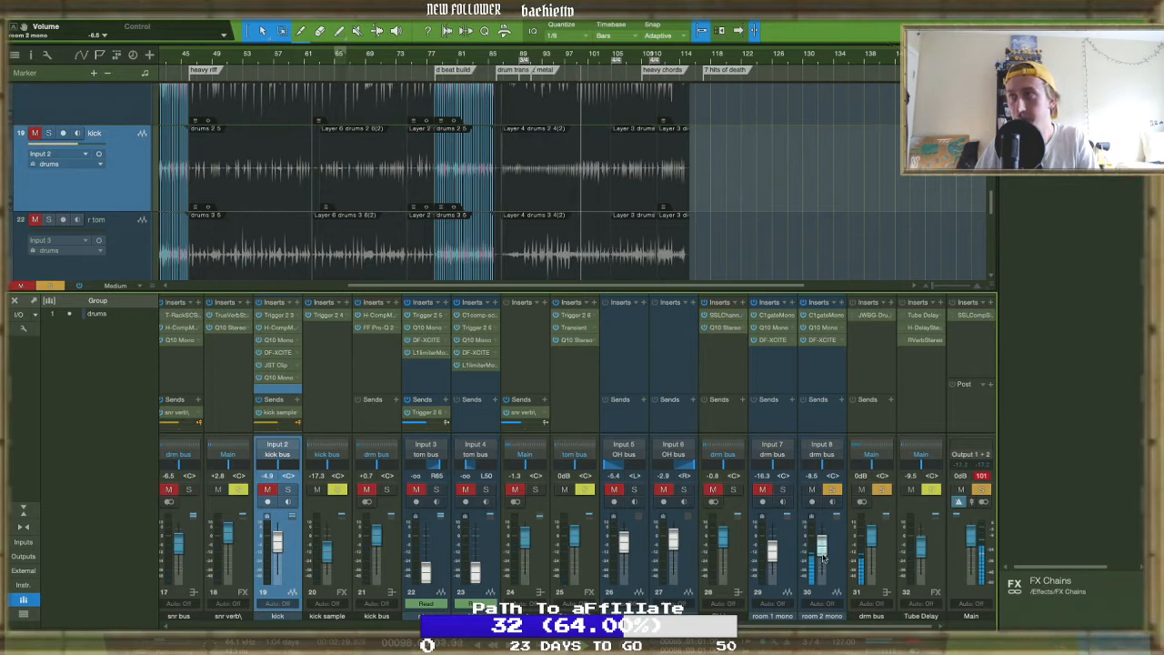
pyautogui.moveTo(823, 558); pyautogui.dragTo(823, 562)
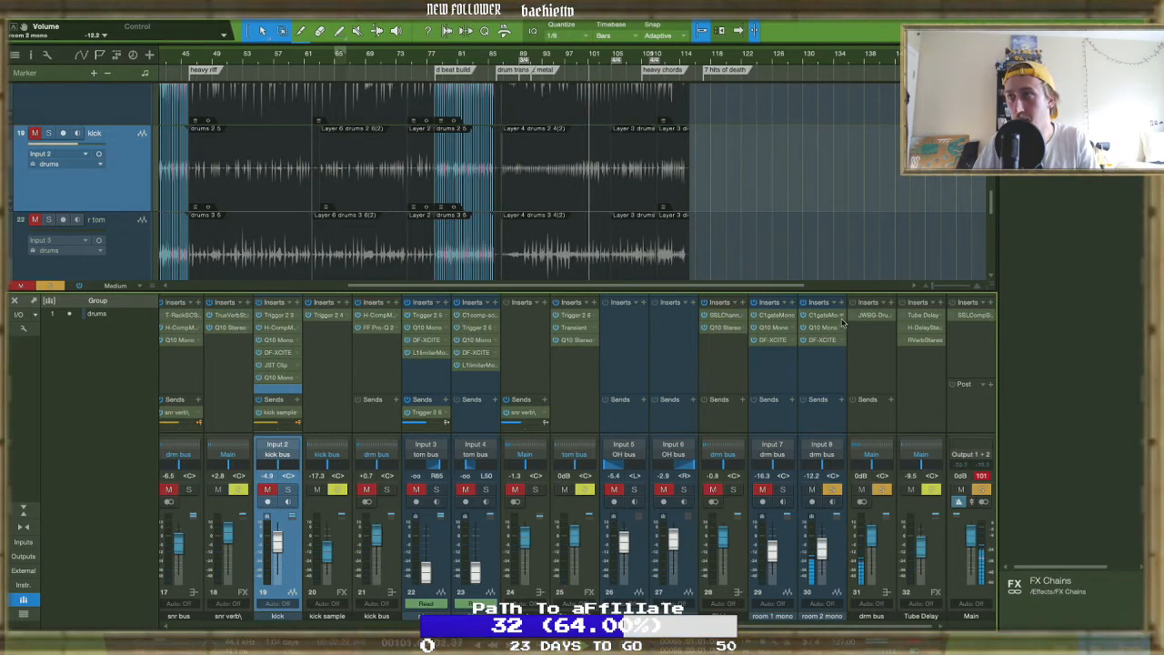
# Remove the C1 gate, Q10 Mono and DF-XCITE inserts from room 2 mono
pyautogui.click(841, 316)
pyautogui.click(860, 440)
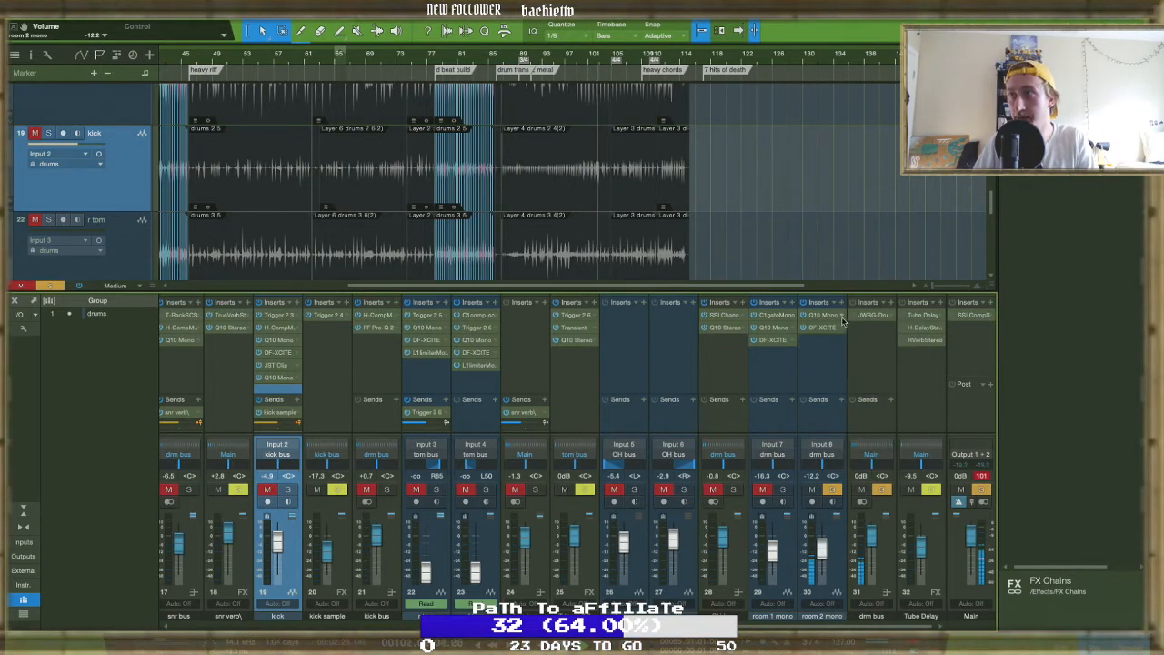
pyautogui.click(844, 321)
pyautogui.click(860, 440)
pyautogui.click(843, 321)
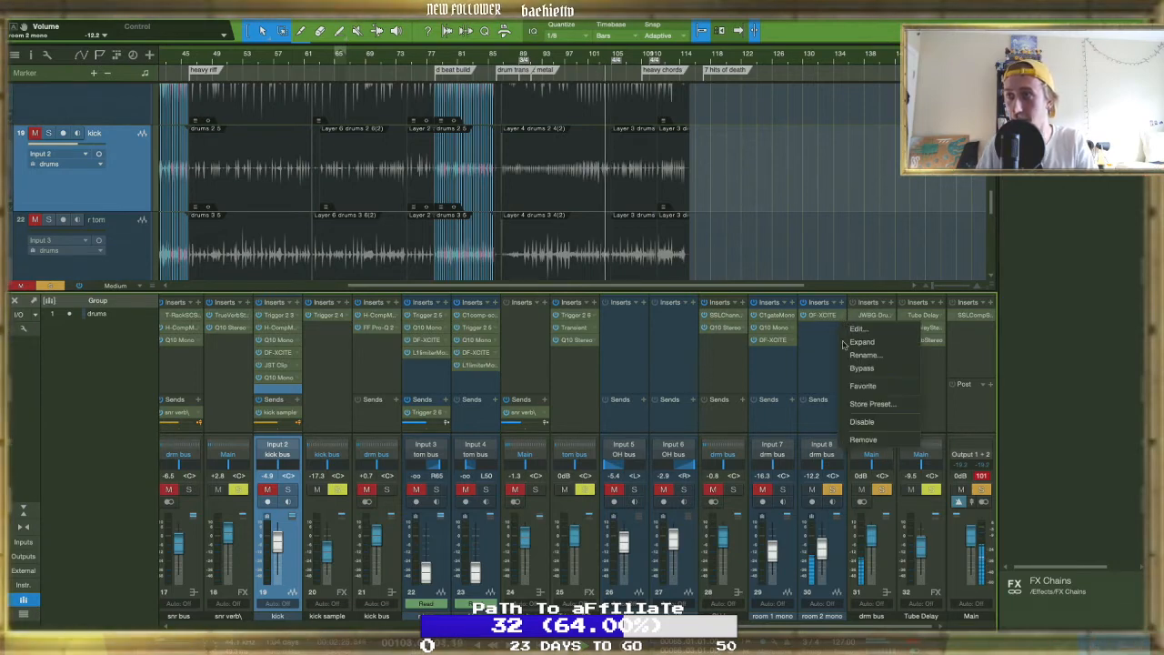
pyautogui.click(862, 440)
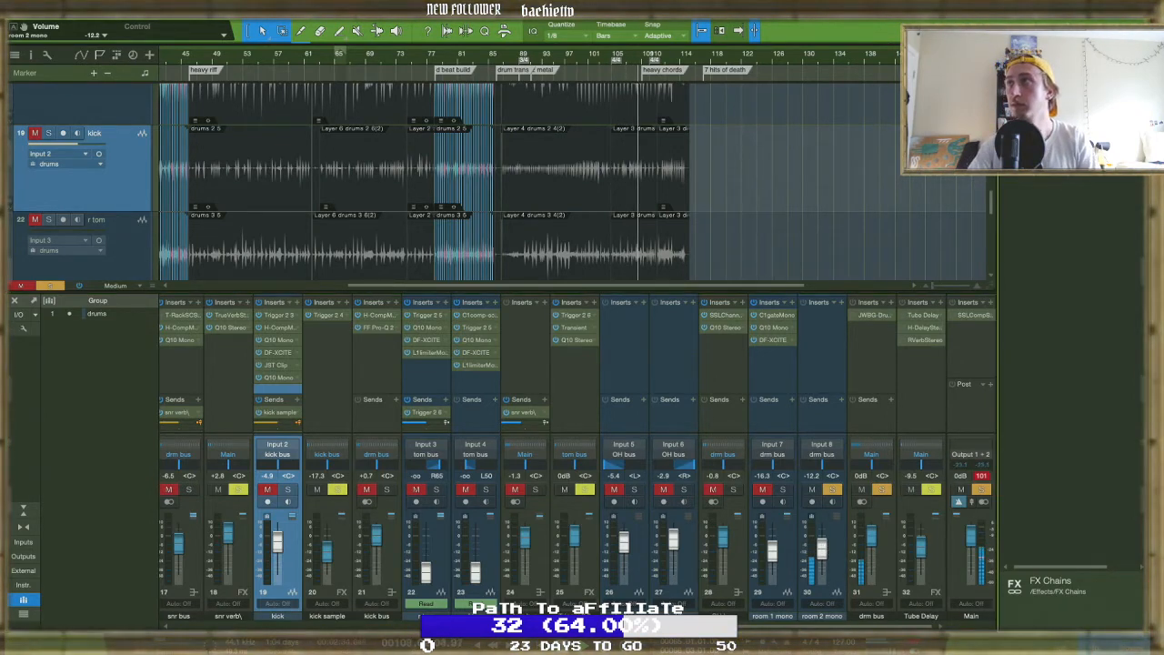
# Insert L1 limiter Mono on room 2 mono with the threshold at -17.7 and the output ceiling at -9.1 dB
pyautogui.moveTo(1046, 391); pyautogui.dragTo(827, 366)
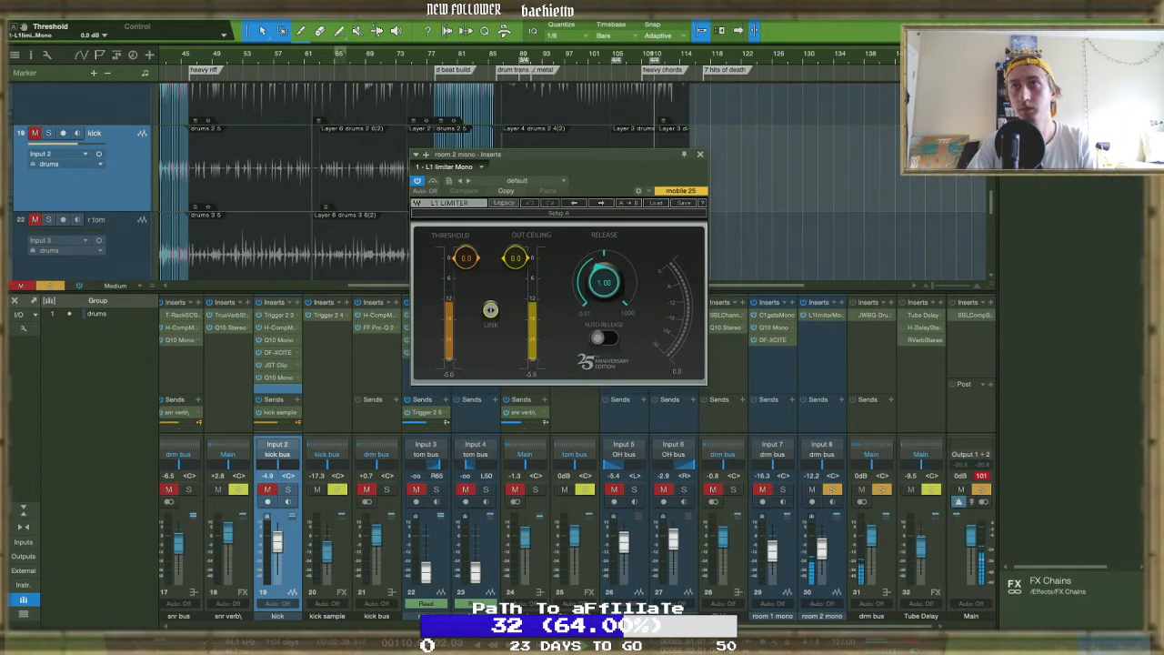
pyautogui.moveTo(514, 293); pyautogui.dragTo(512, 305)
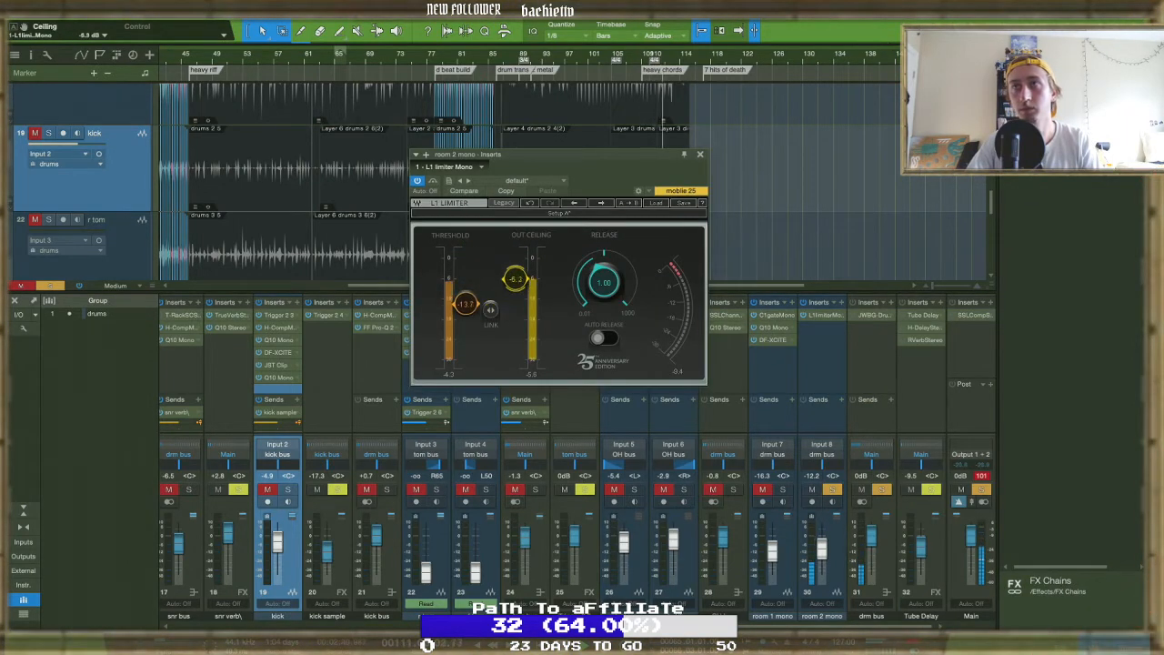
pyautogui.moveTo(465, 304); pyautogui.dragTo(465, 319)
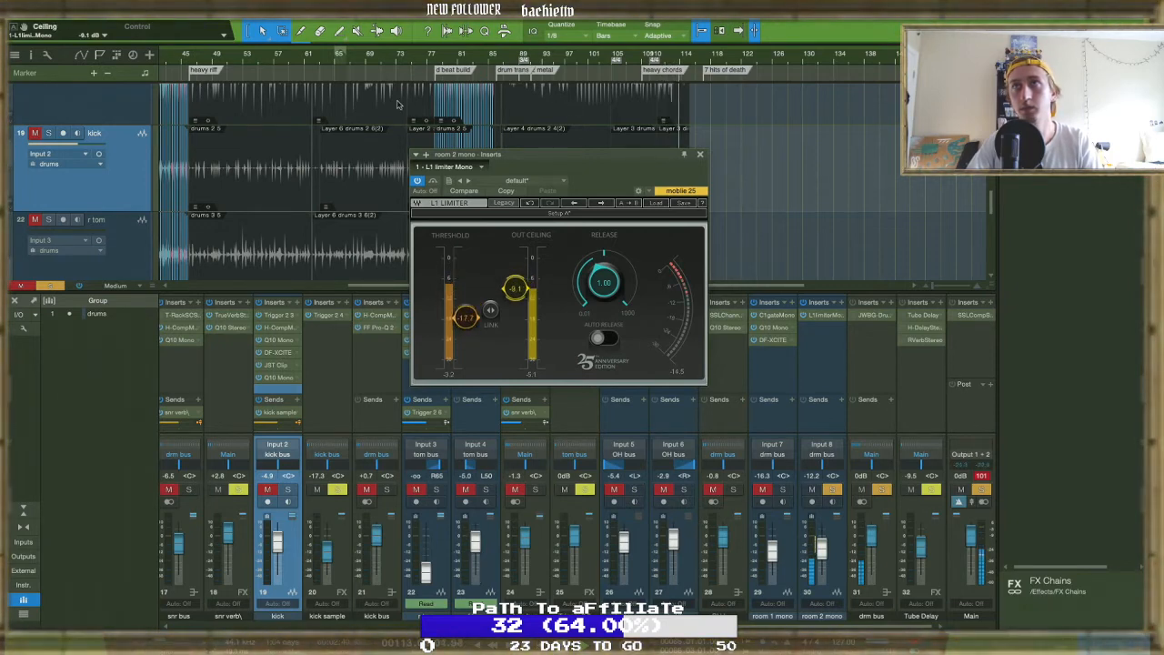
pyautogui.click(360, 63)
pyautogui.click(700, 155)
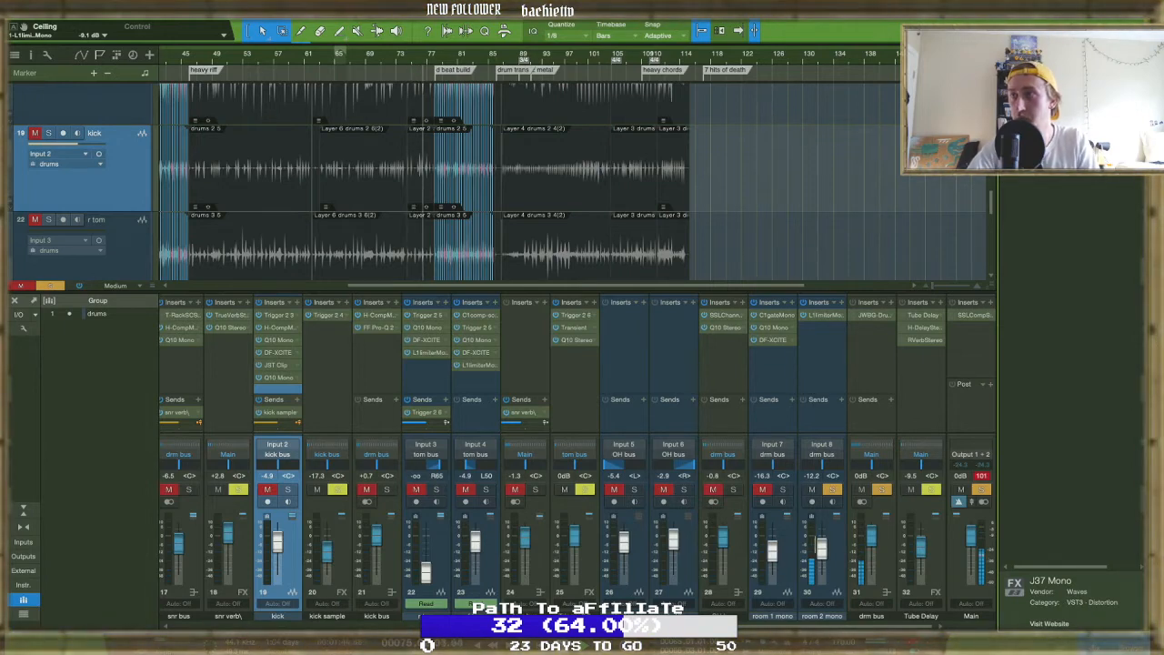
# Insert J37 Mono after the limiter on room 2 mono and set its input level to 2.5 dB
pyautogui.moveTo(1046, 214); pyautogui.dragTo(813, 356)
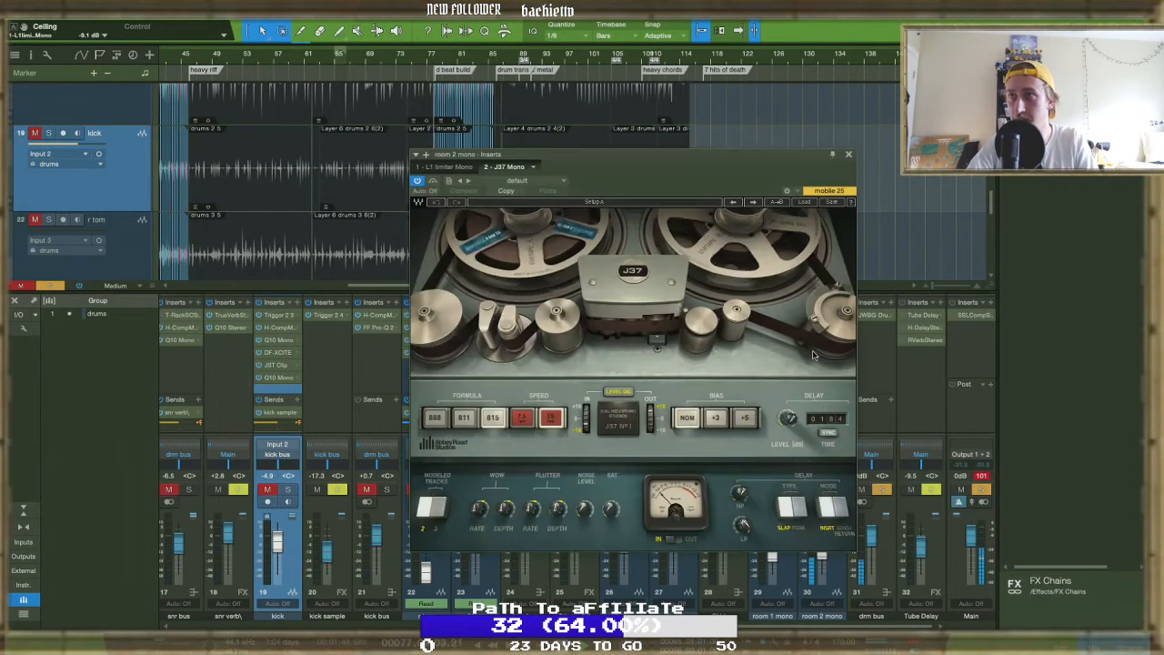
pyautogui.moveTo(586, 417); pyautogui.dragTo(587, 431)
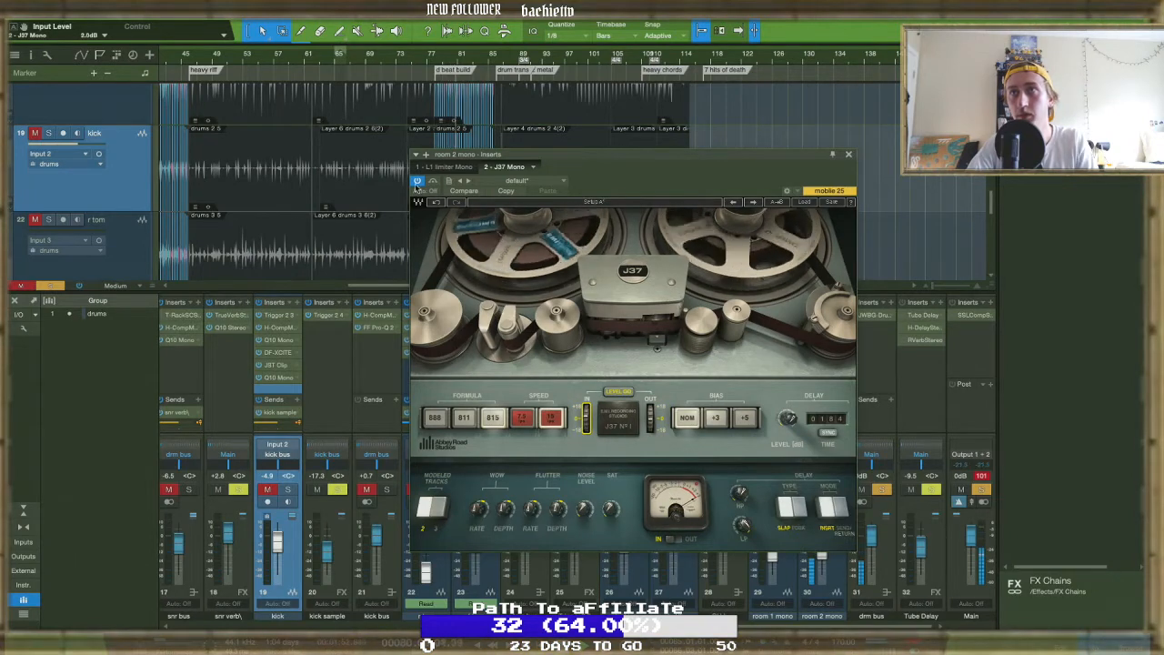
# Set the L1 limiter's threshold to -14.6 and ceiling to 0.0 dB, and the J37 tape speed to 7.5
pyautogui.click(446, 166)
pyautogui.moveTo(466, 296); pyautogui.dragTo(512, 262)
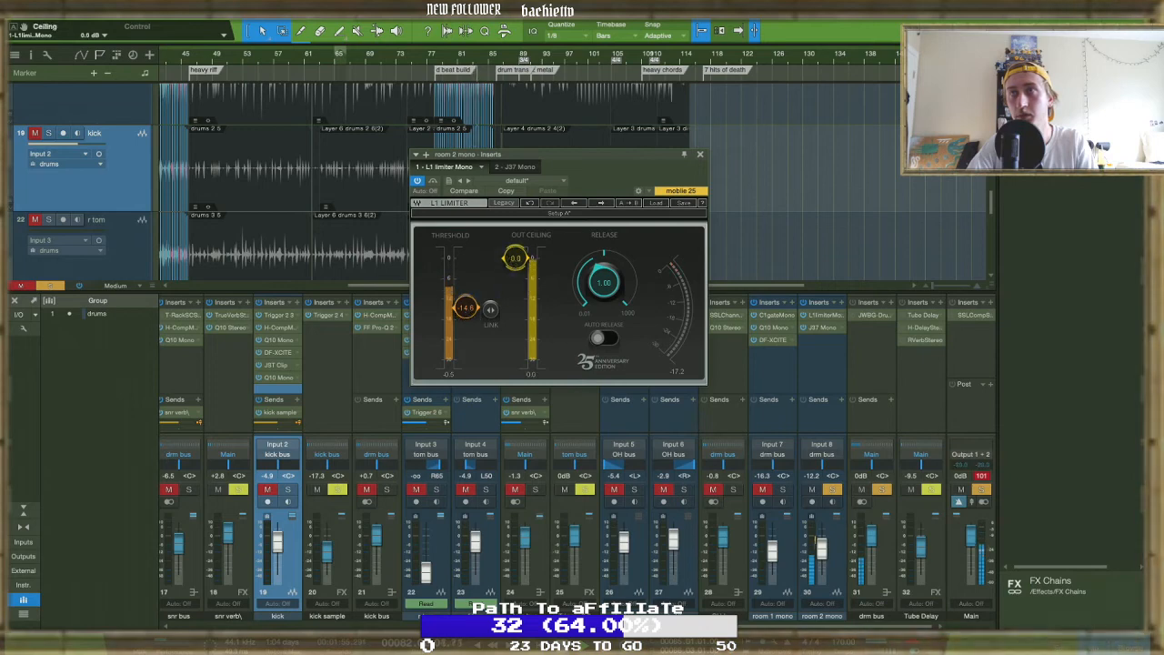
pyautogui.click(514, 166)
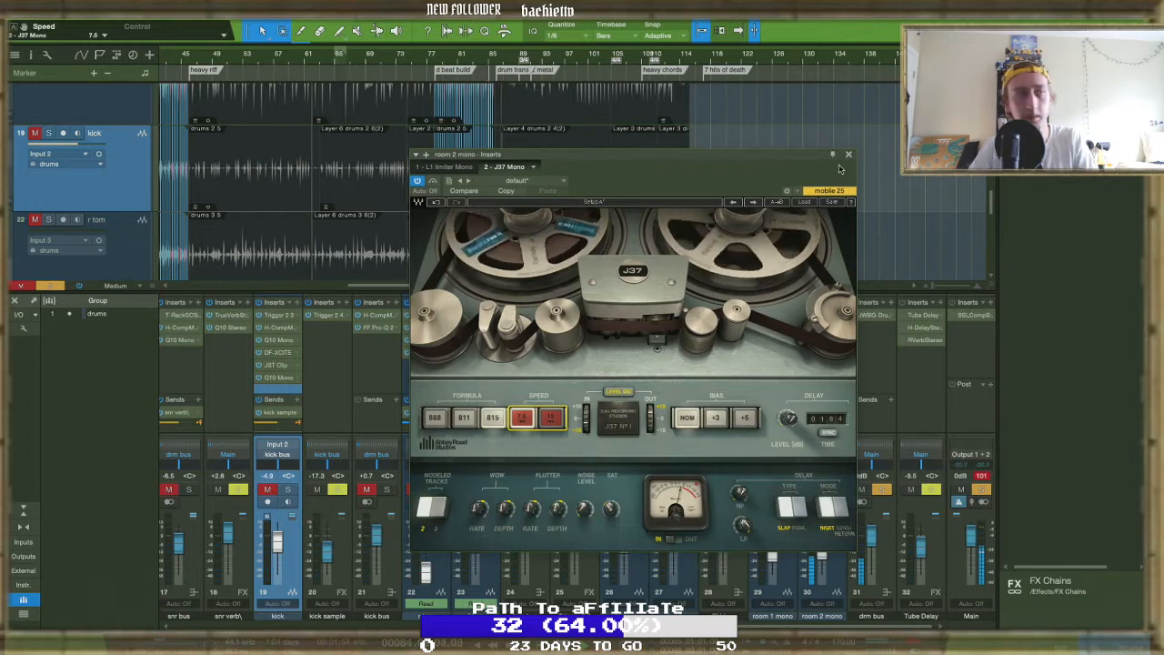
pyautogui.click(849, 154)
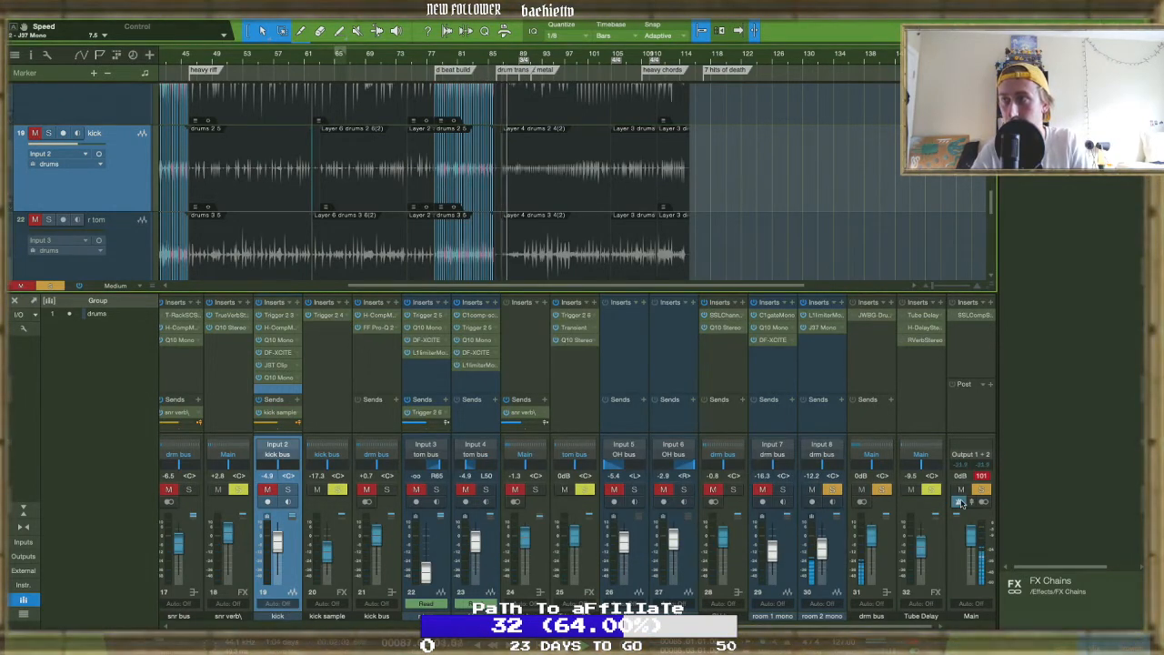
# Clear the solos and set the room 2 mono volume to -17.3 dB against the full mix
pyautogui.click(979, 490)
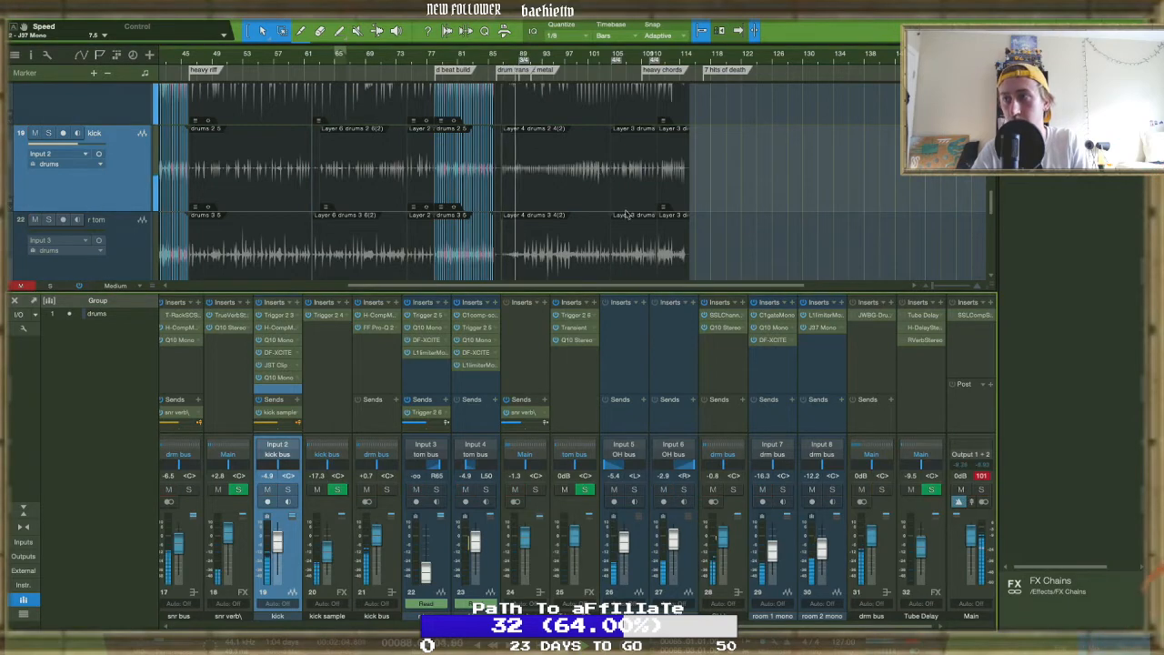
pyautogui.moveTo(822, 554); pyautogui.dragTo(823, 551)
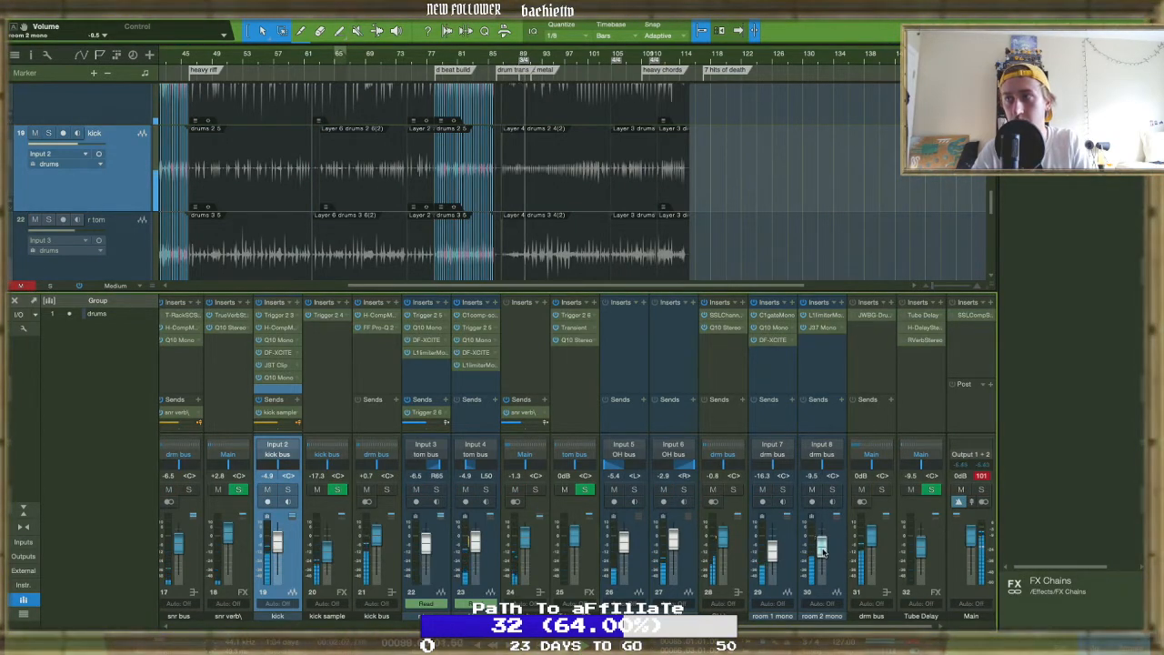
pyautogui.click(810, 491)
pyautogui.moveTo(822, 553); pyautogui.dragTo(823, 554)
# Solo room 2 mono, search the effects for "q1" and insert Q10 Mono after J37 Mono
pyautogui.click(833, 491)
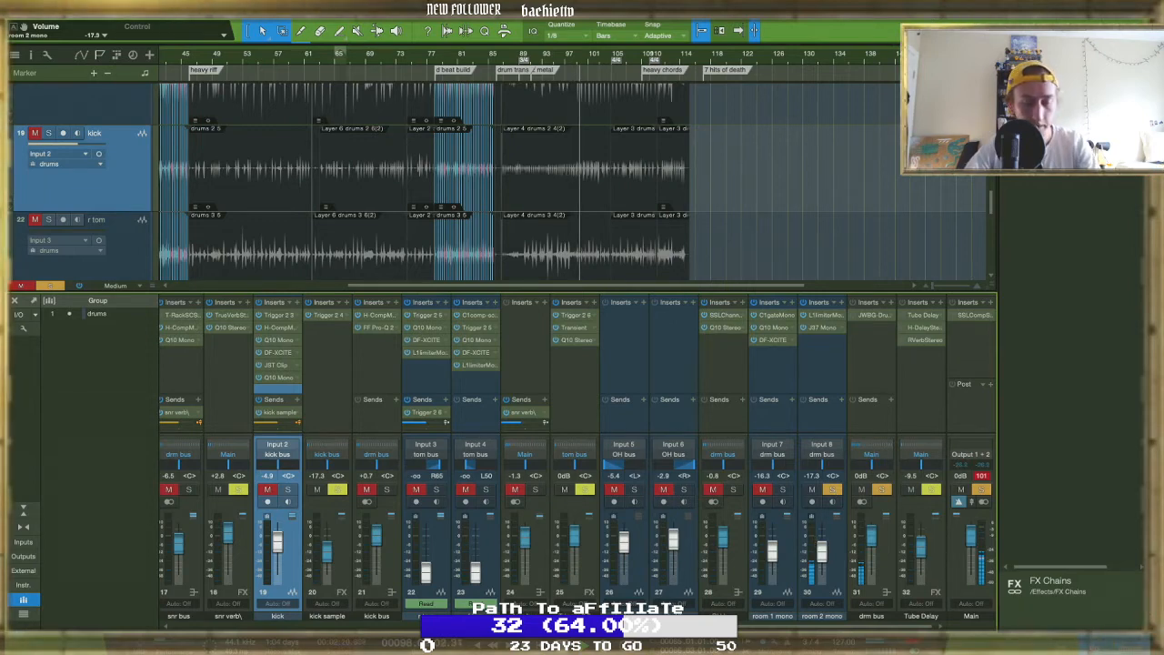
pyautogui.write('q1')
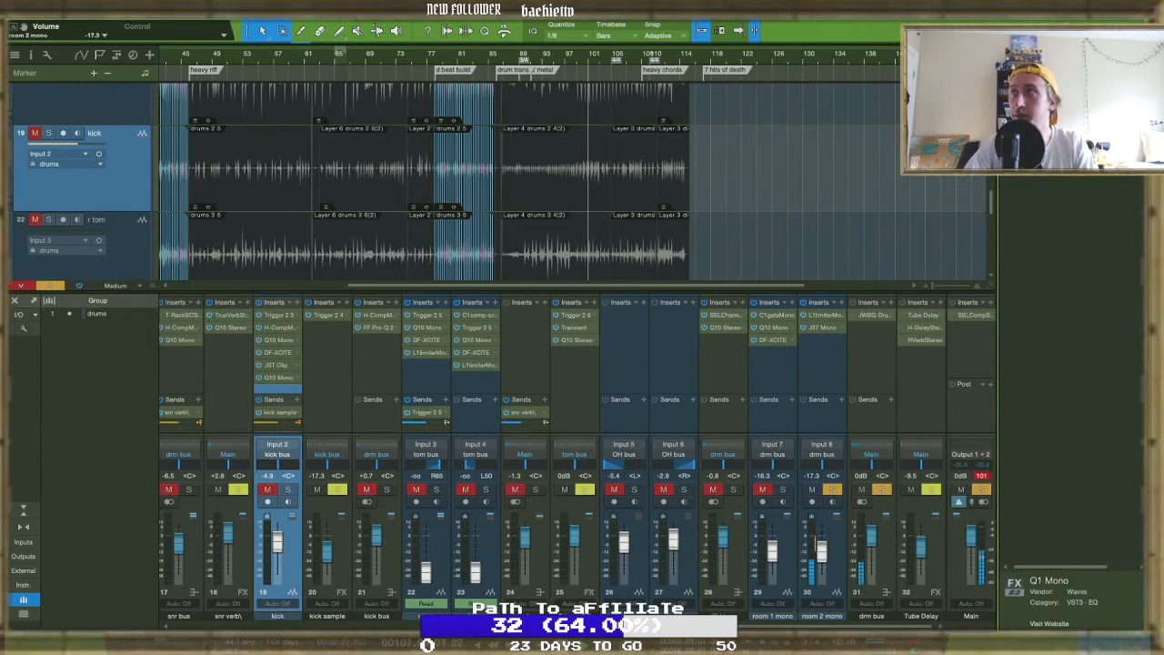
pyautogui.moveTo(1026, 153); pyautogui.dragTo(817, 381)
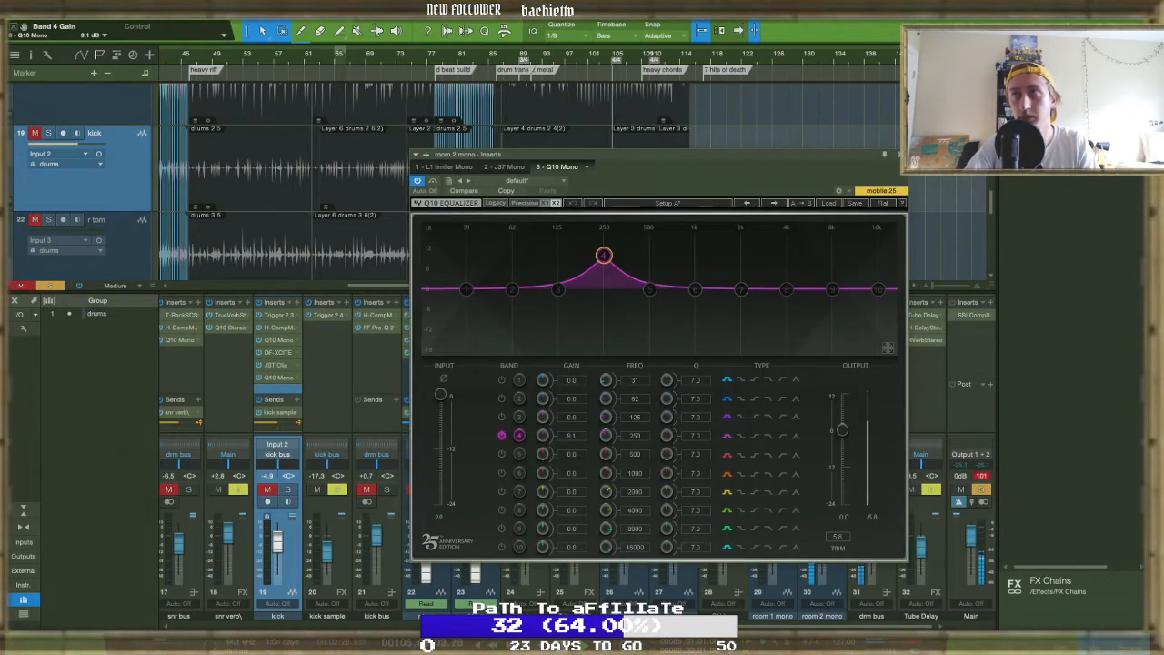
# Set Q10 band 4 on room 2 mono to a -4.7 dB cut at 847 Hz with a Q of 22.6
pyautogui.moveTo(655, 255); pyautogui.dragTo(683, 256)
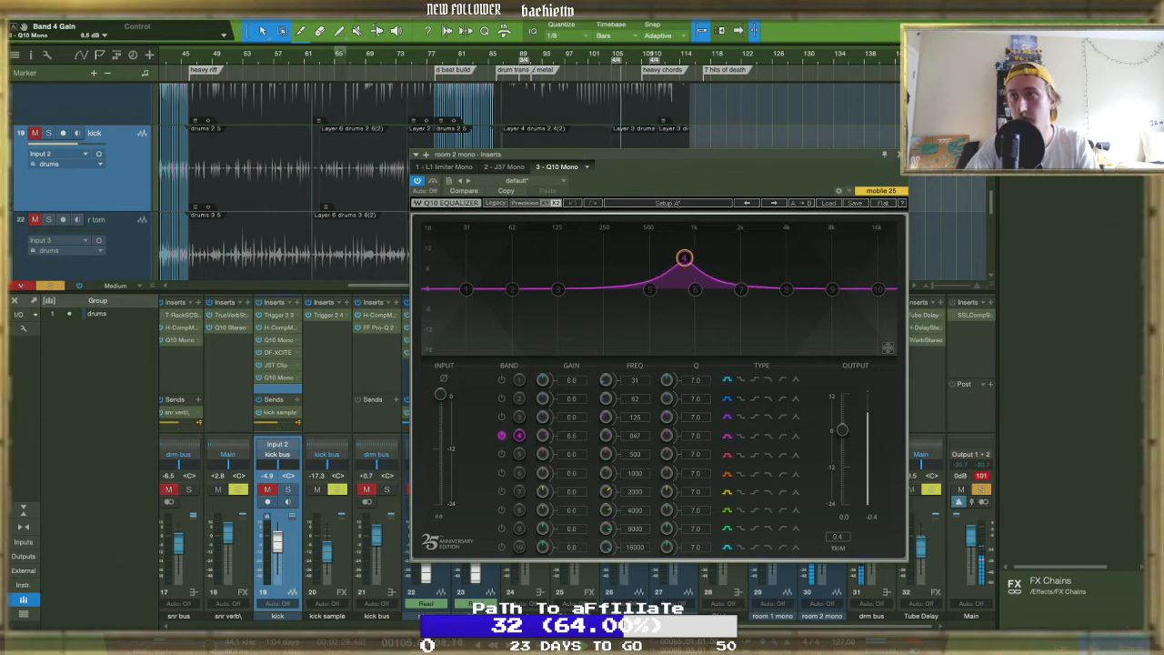
pyautogui.moveTo(666, 436); pyautogui.dragTo(667, 417)
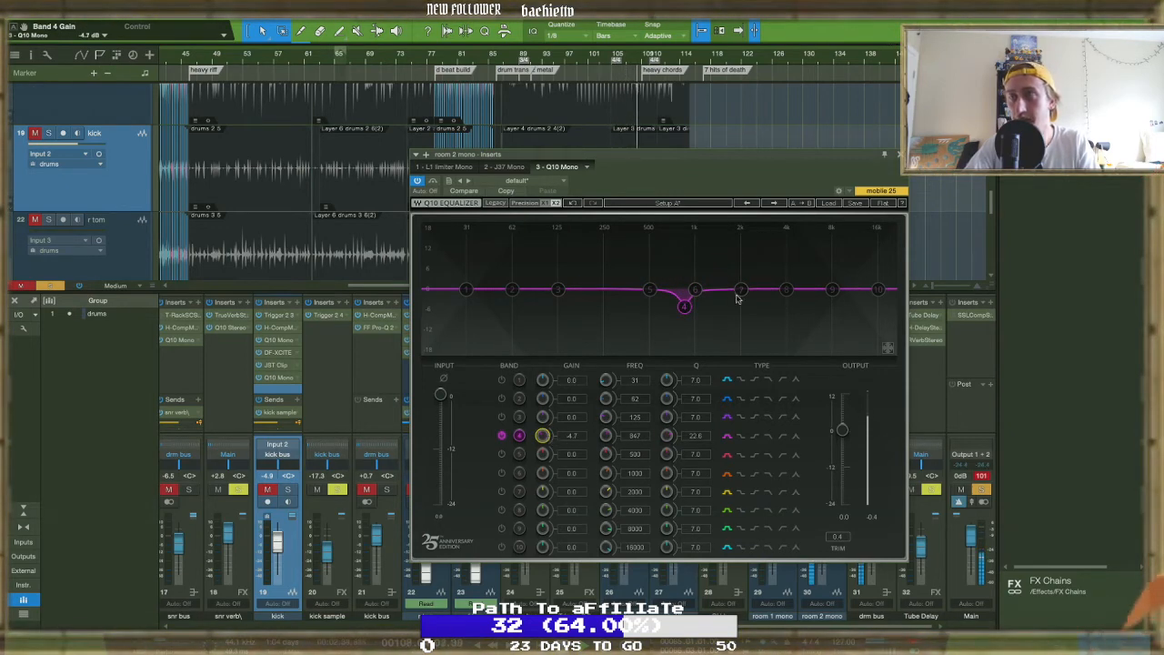
# Set Q10 band 7 on room 2 mono to a -4.0 dB cut at 2631 Hz with a narrow Q of 41.8
pyautogui.moveTo(732, 284); pyautogui.dragTo(756, 271)
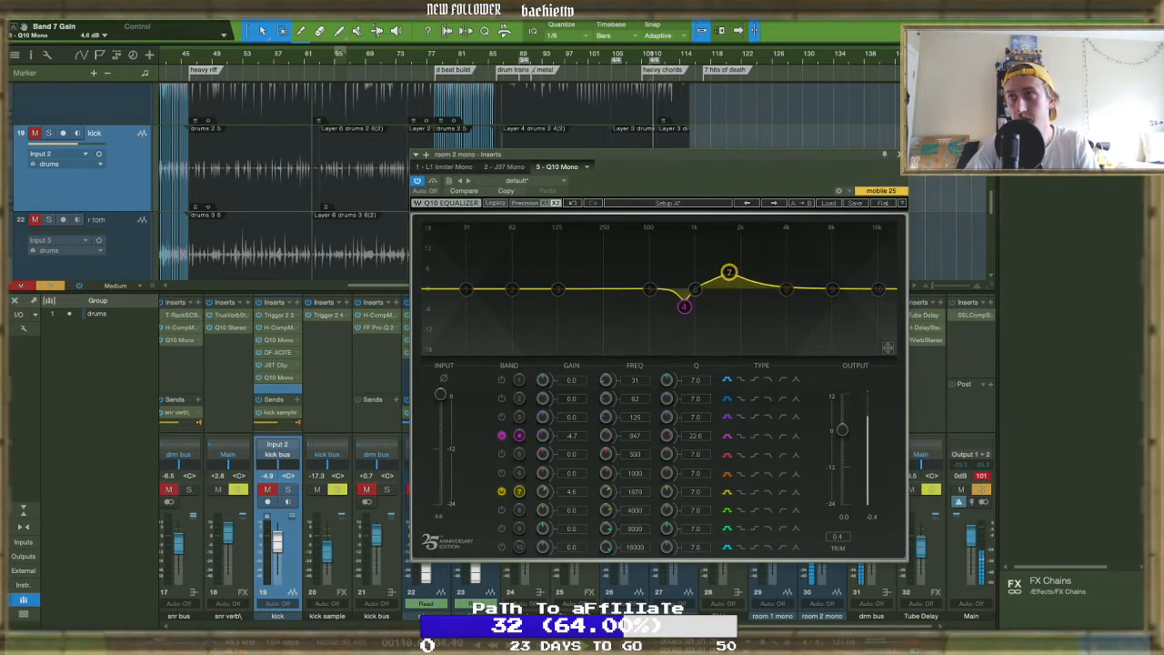
pyautogui.moveTo(756, 273); pyautogui.dragTo(764, 247)
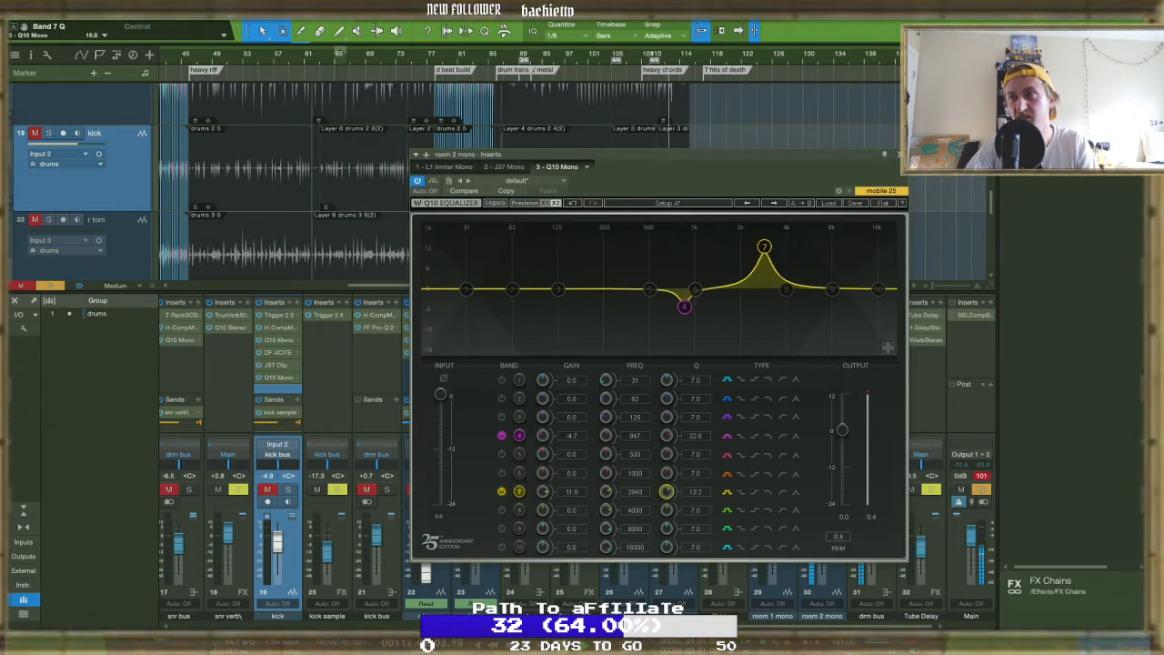
pyautogui.moveTo(543, 491); pyautogui.dragTo(606, 496)
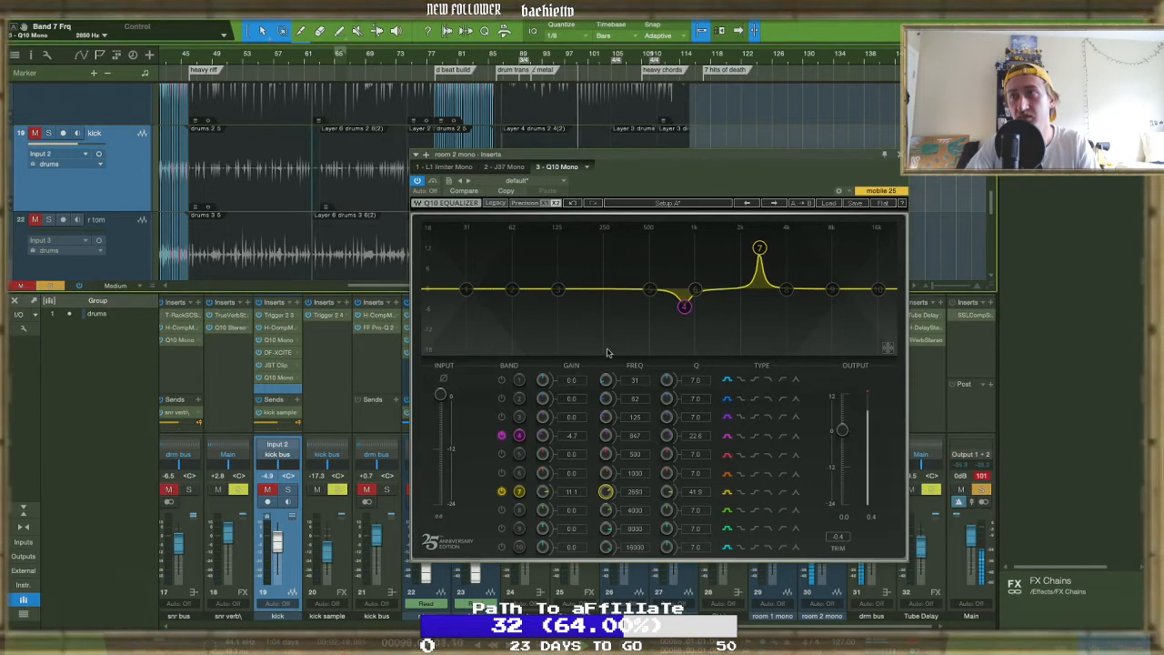
pyautogui.moveTo(606, 491); pyautogui.dragTo(606, 492)
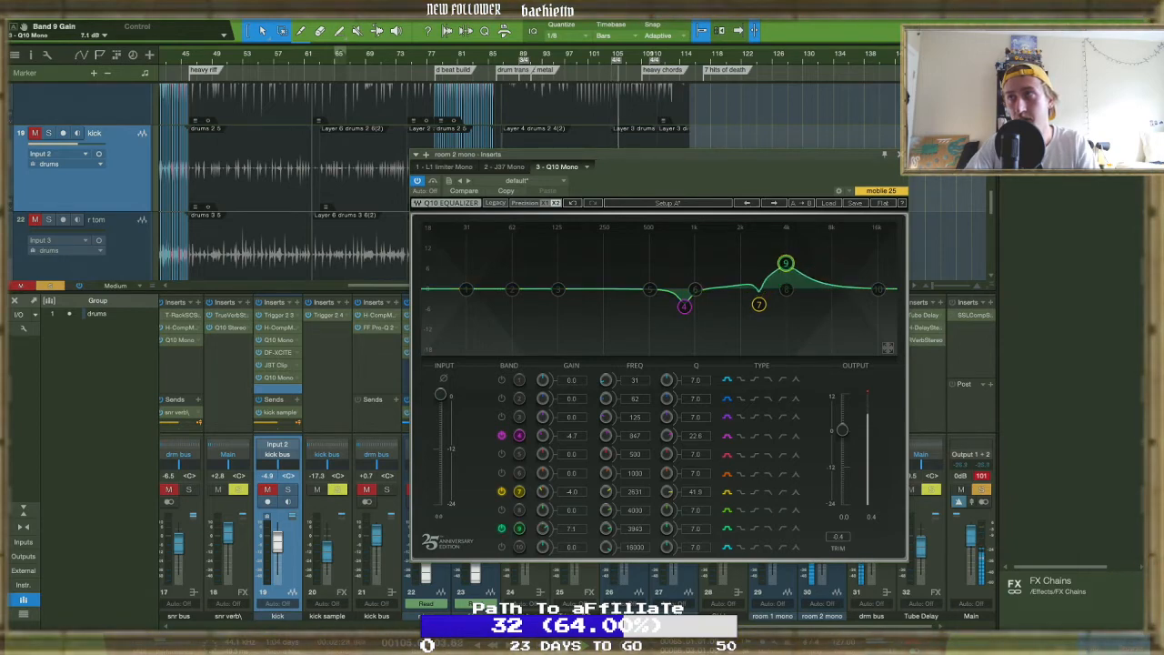
# Set Q10 band 9 to a -3.5 dB cut at 7443 Hz with a Q of 22.7, save the song and close the effect window
pyautogui.moveTo(823, 263); pyautogui.dragTo(828, 263)
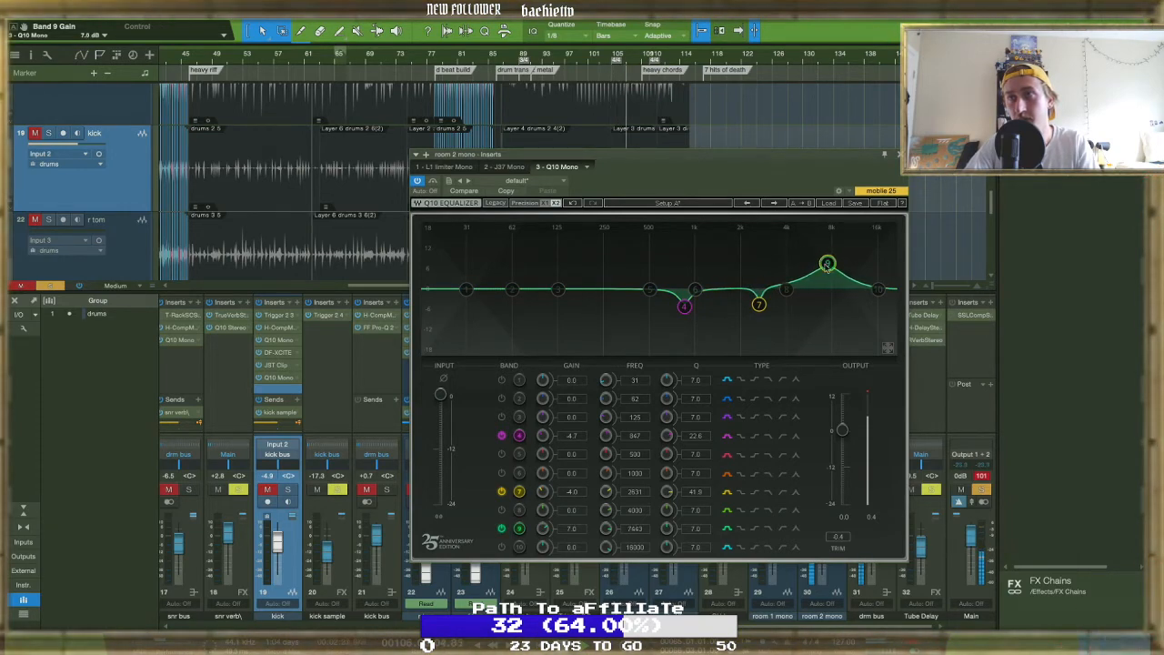
pyautogui.moveTo(667, 533); pyautogui.dragTo(668, 509)
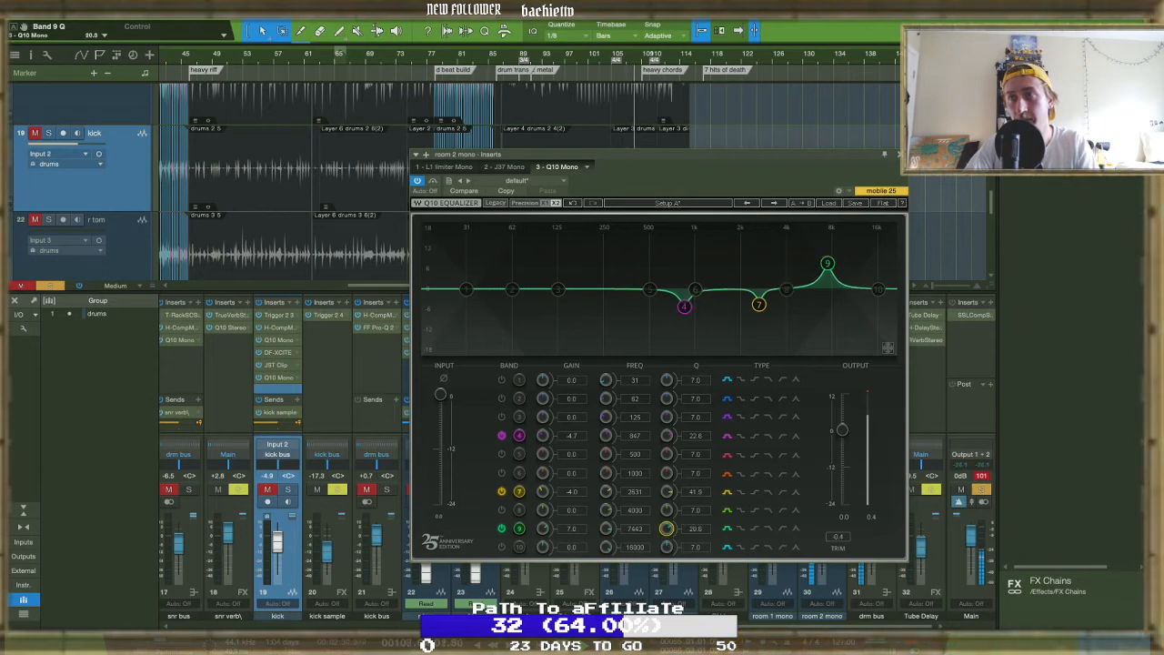
pyautogui.moveTo(543, 530); pyautogui.dragTo(542, 548)
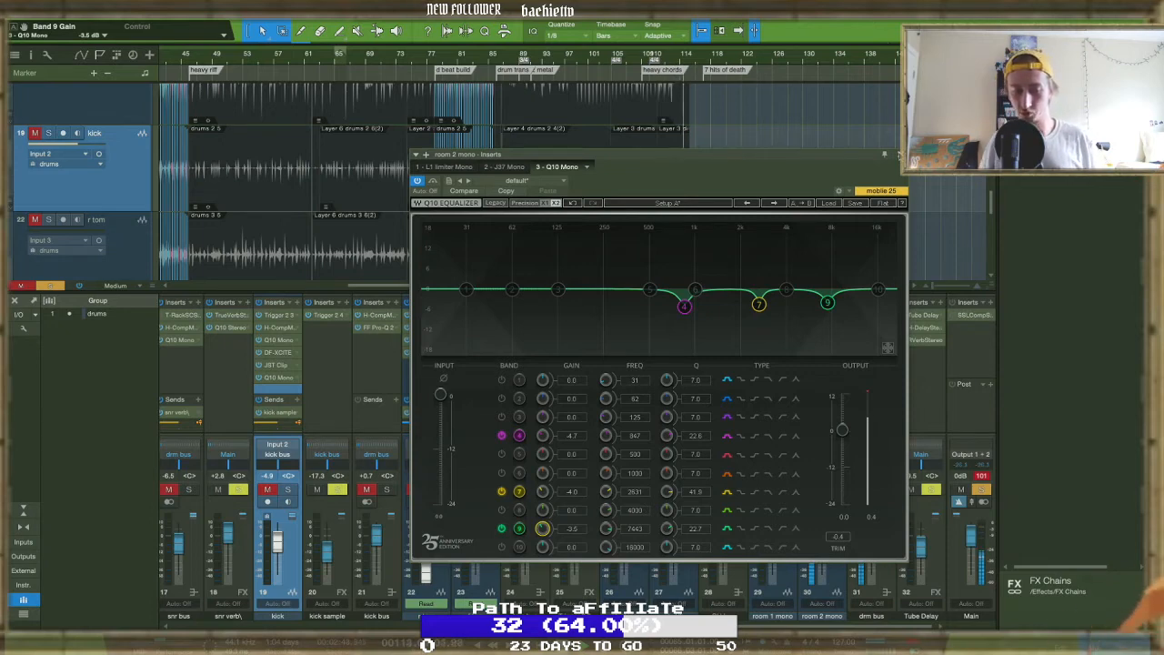
pyautogui.hotkey('ctrl', 's')
pyautogui.click(898, 156)
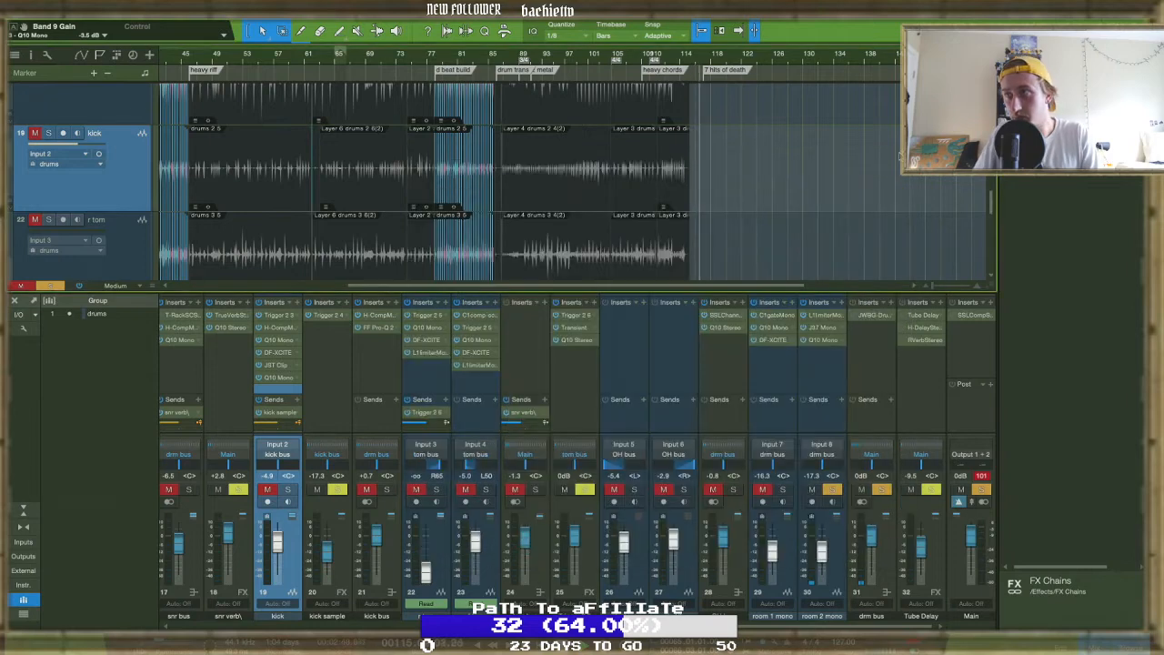
# Re-solo the drum bus with all its source channels and play from shortly before the d beat build
pyautogui.click(883, 491)
pyautogui.click(883, 491)
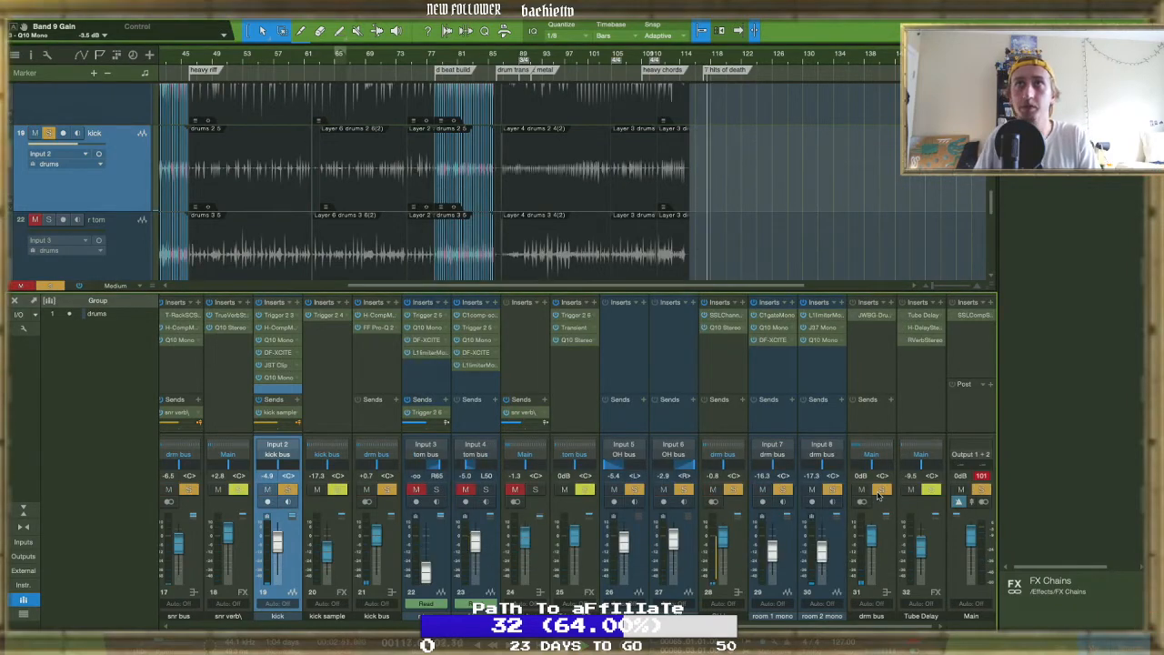
pyautogui.click(411, 60)
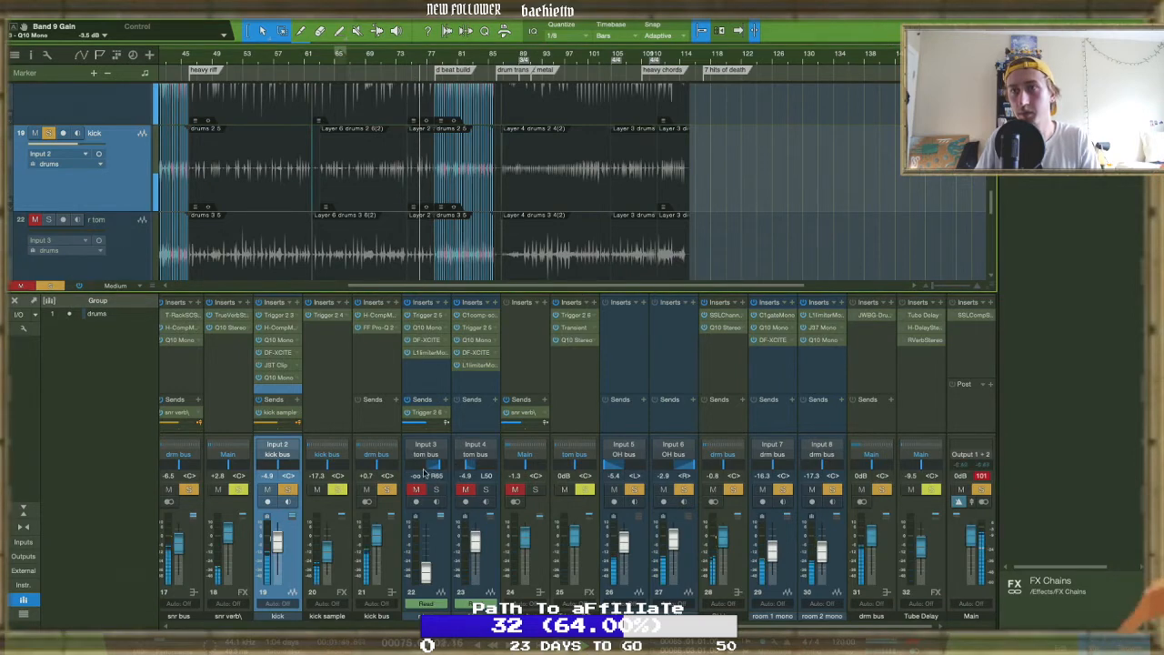
# Unmute the tom channels and route the tom bus output to drm bus instead of Main
pyautogui.click(463, 491)
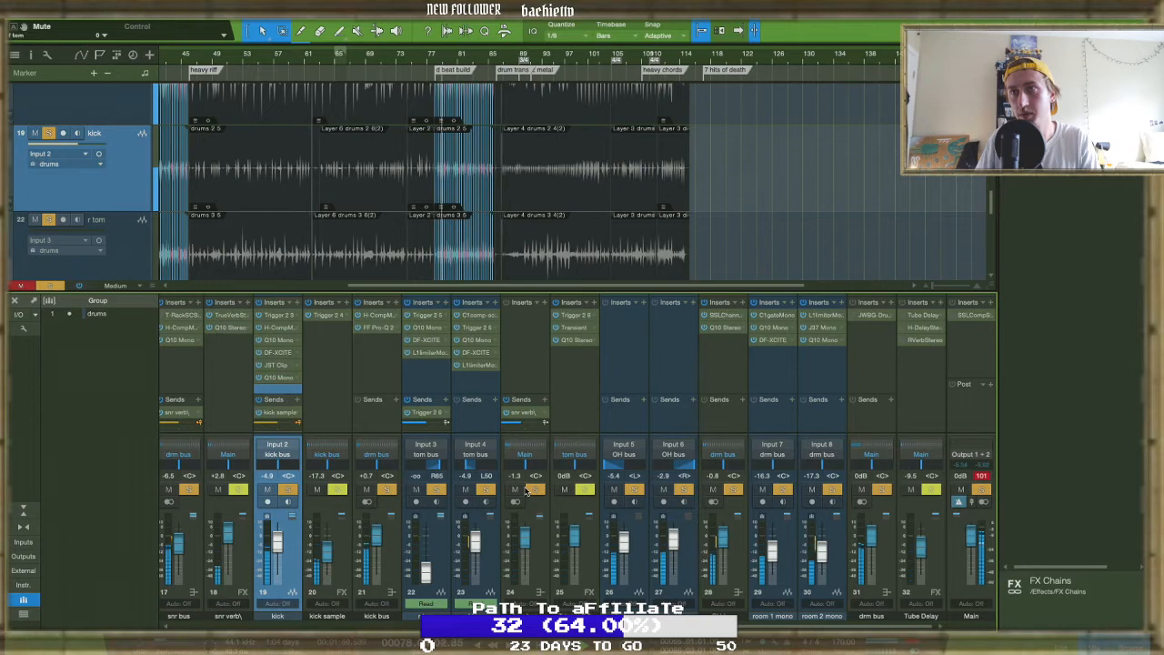
pyautogui.click(525, 454)
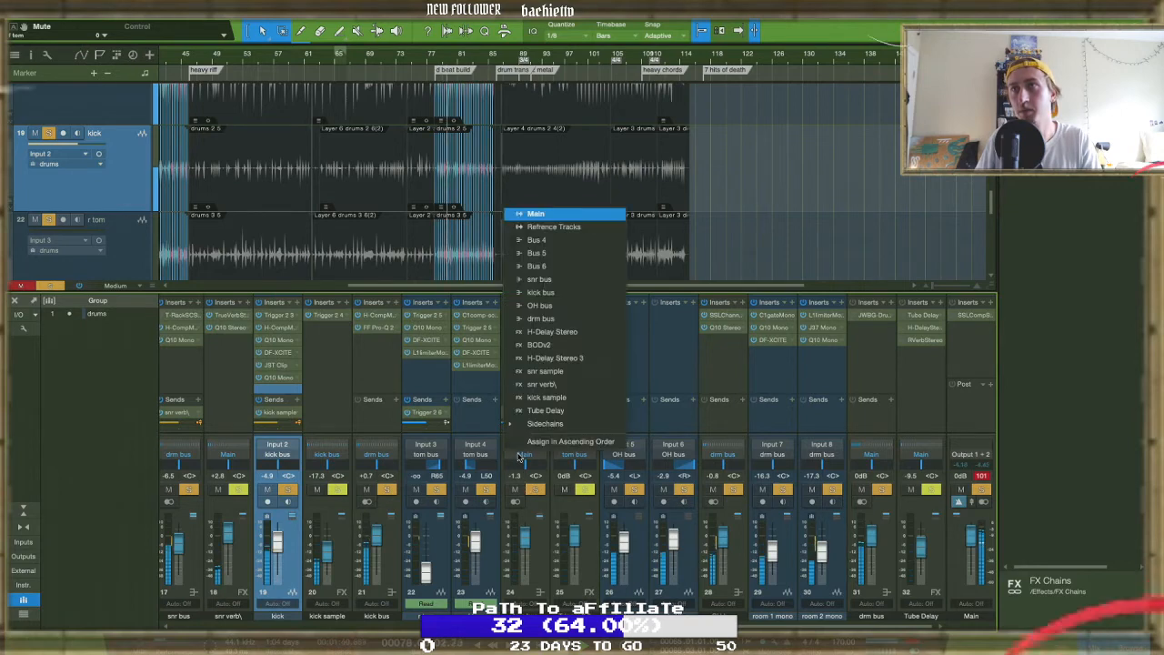
pyautogui.click(543, 319)
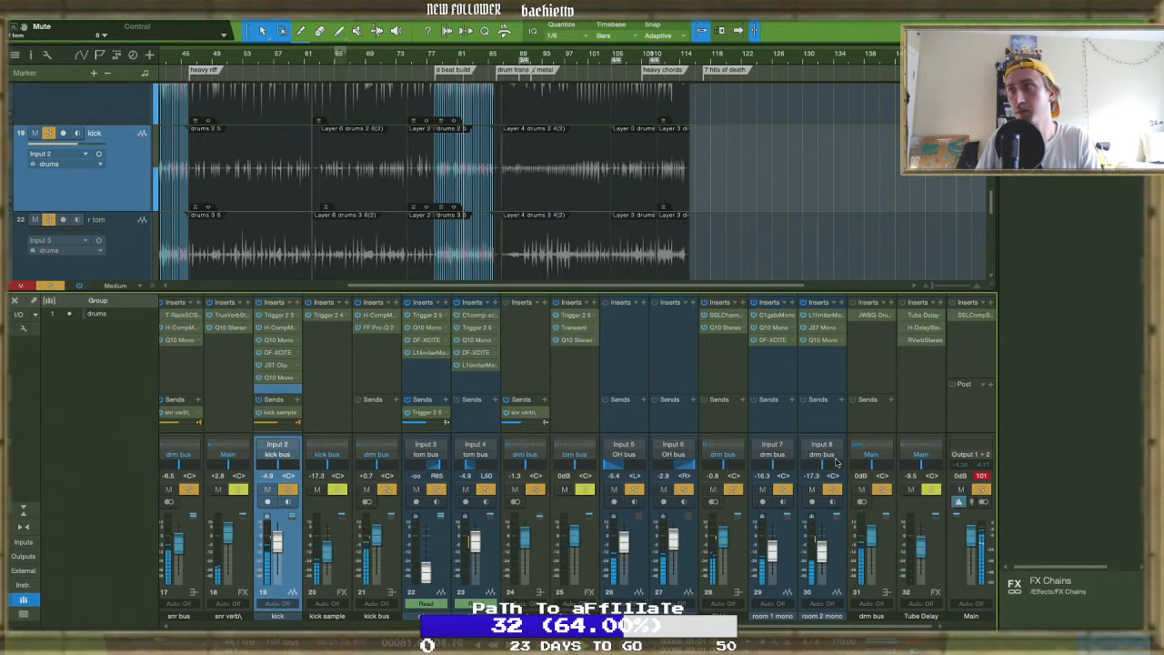
# In JW BG-Drums on the drum bus, use the Pumpin mode and set Crush to -12.30
pyautogui.click(857, 315)
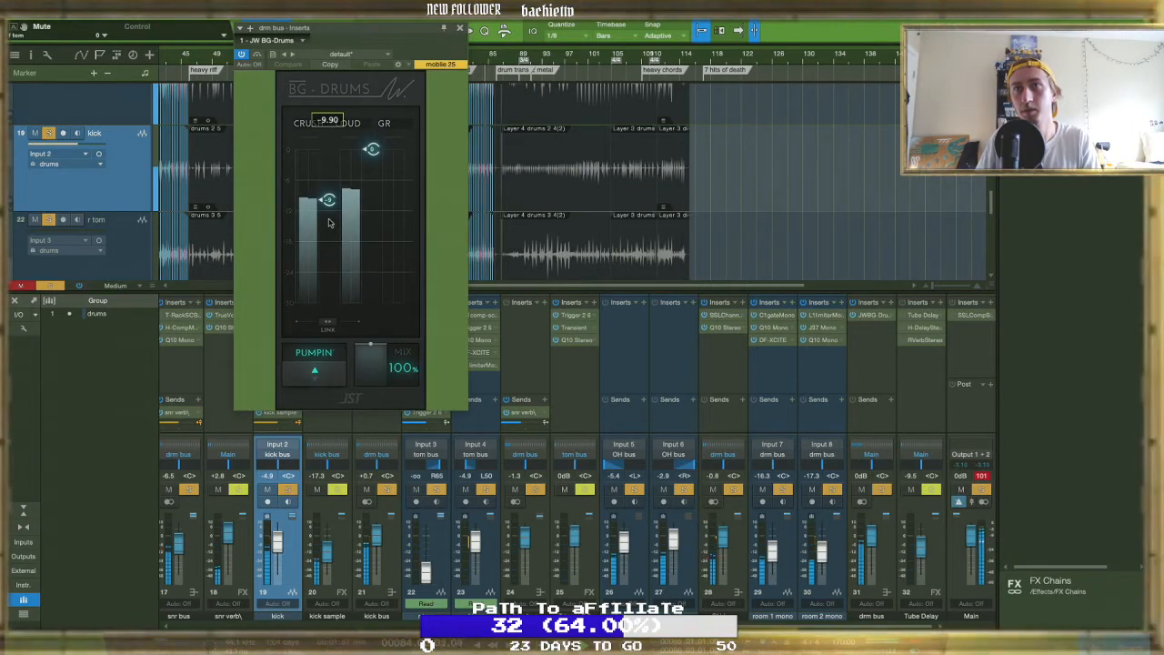
pyautogui.click(314, 375)
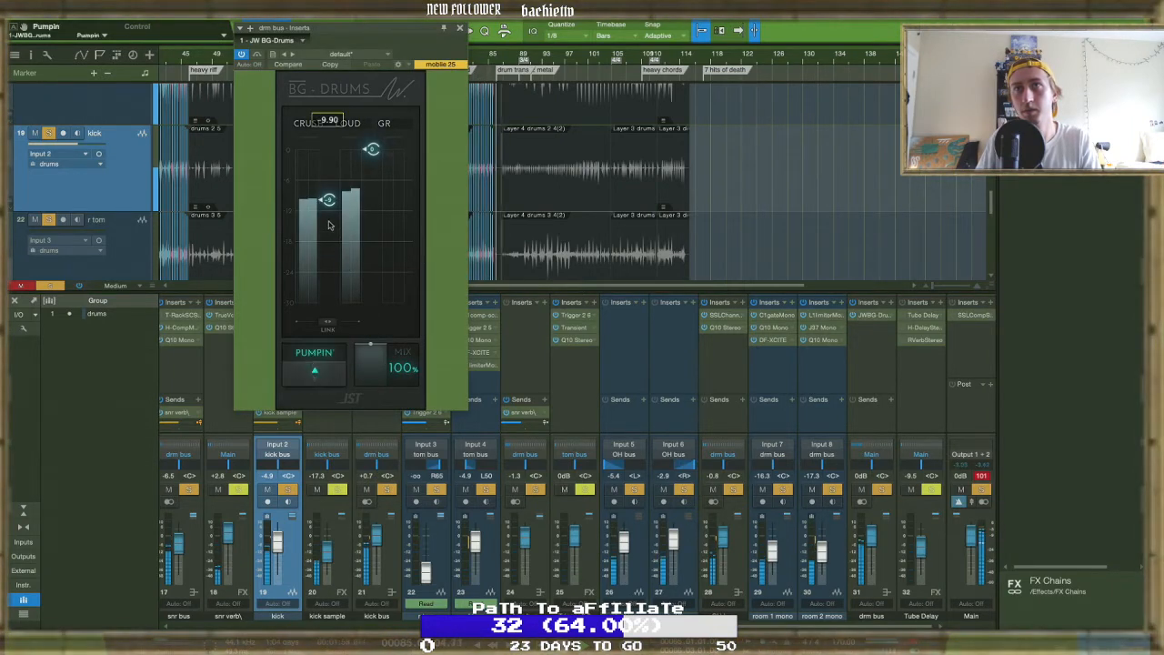
pyautogui.moveTo(328, 214); pyautogui.dragTo(328, 218)
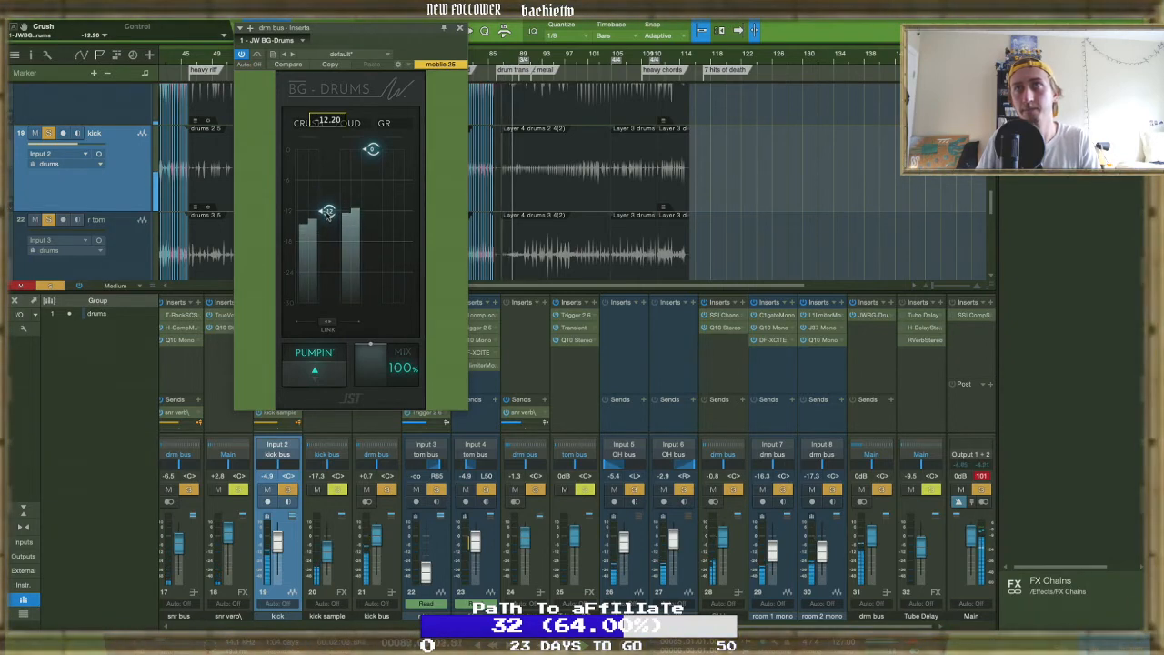
pyautogui.click(461, 30)
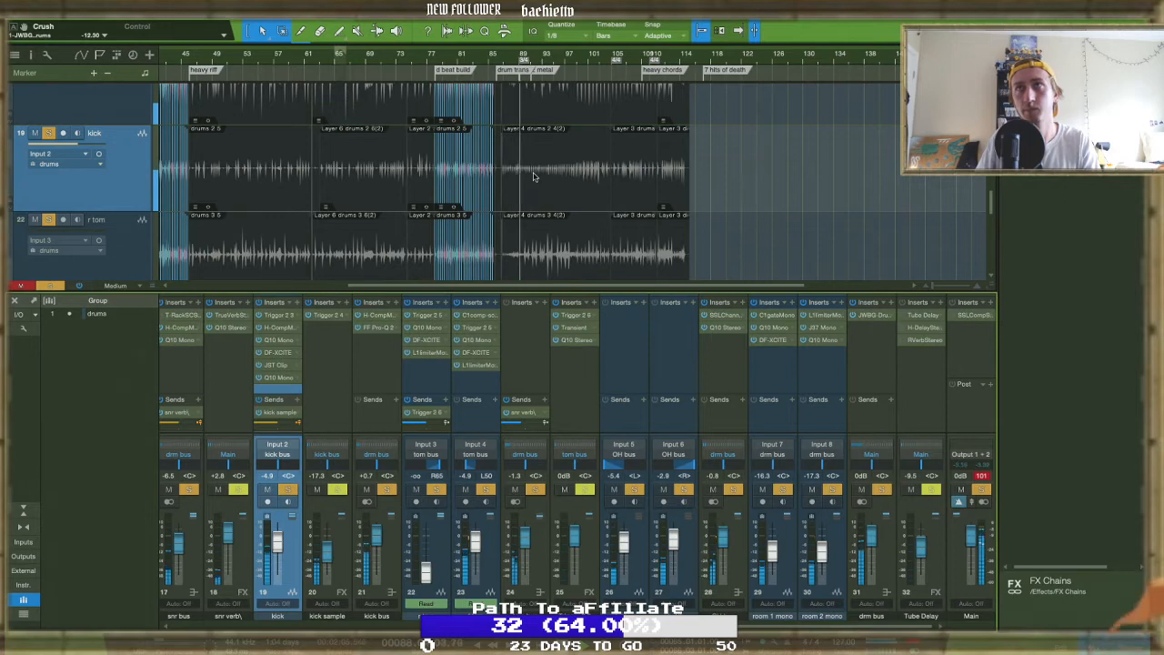
# Lengthen and reshape the fade-in at the start of the Layer 4 drum clips, just before bar 87 in the drum transition
pyautogui.scroll(5, 521, 170)
pyautogui.click(344, 56)
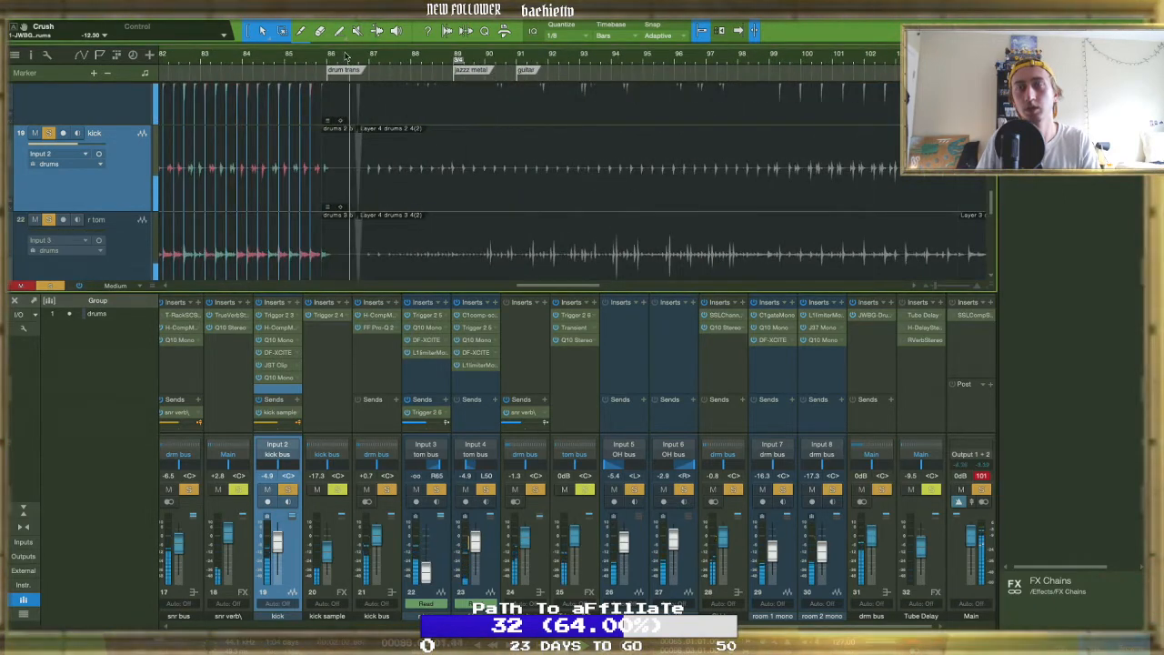
pyautogui.scroll(-1, 370, 160)
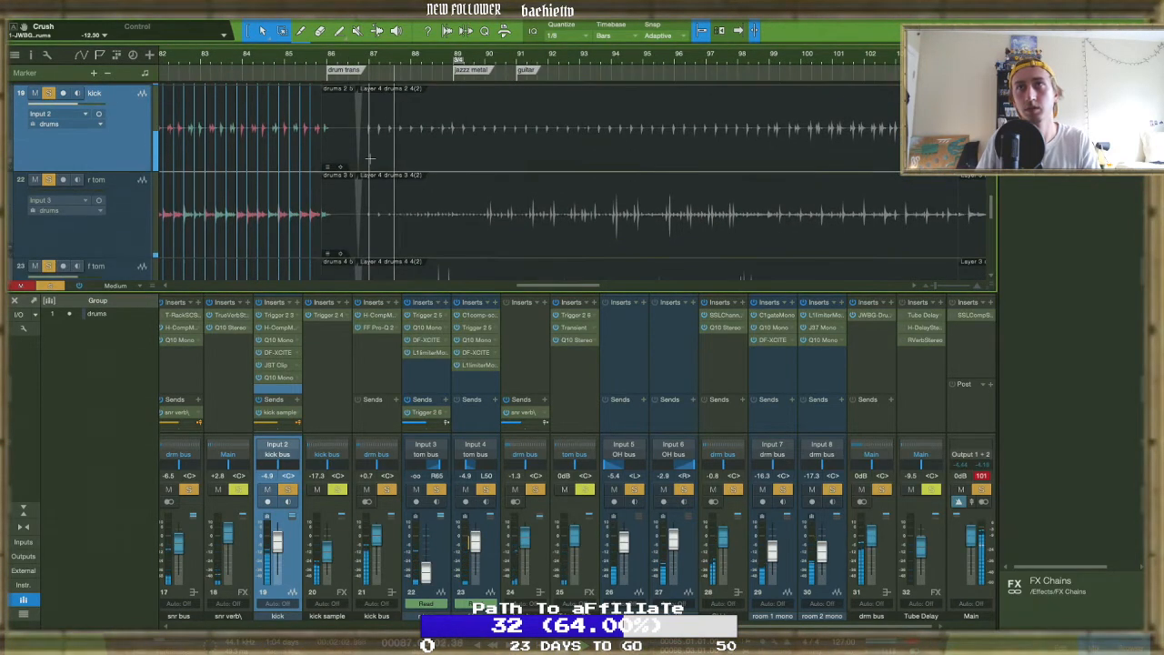
pyautogui.scroll(6, 369, 159)
pyautogui.scroll(2, 369, 157)
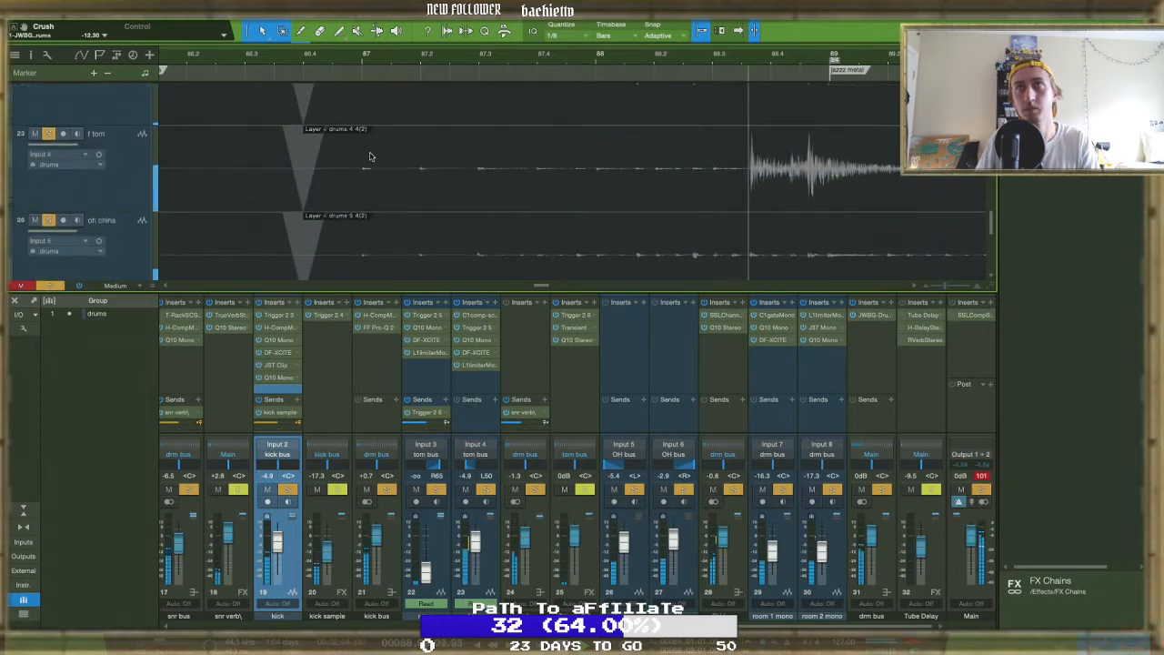
pyautogui.scroll(-1, 369, 156)
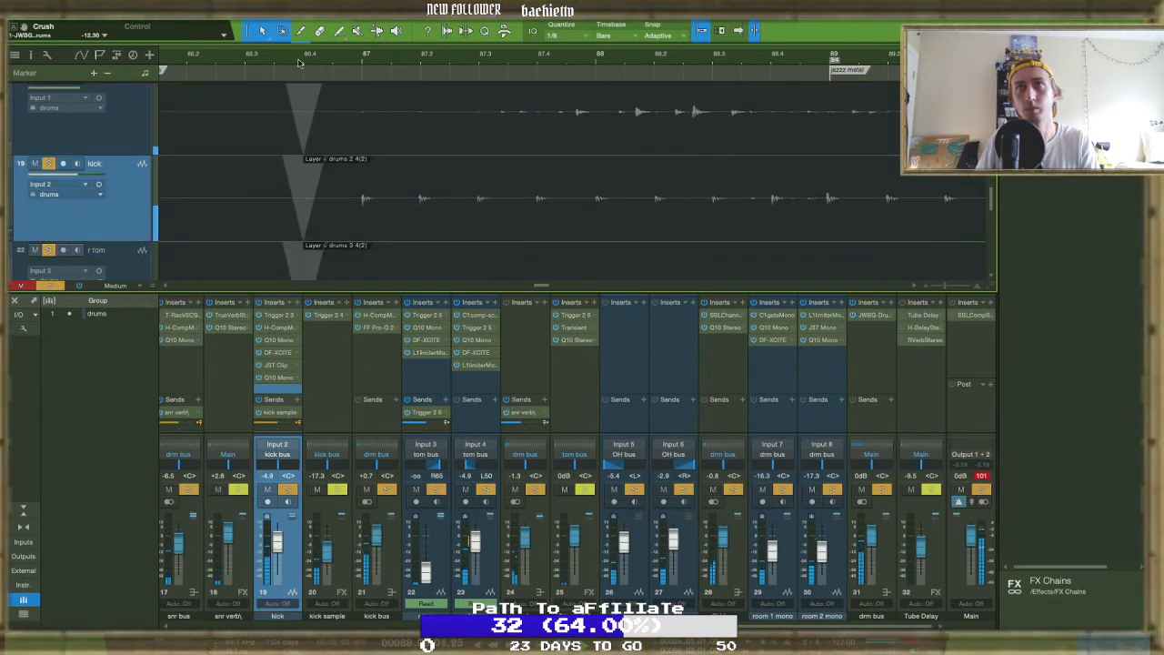
pyautogui.scroll(-2, 302, 105)
pyautogui.click(210, 58)
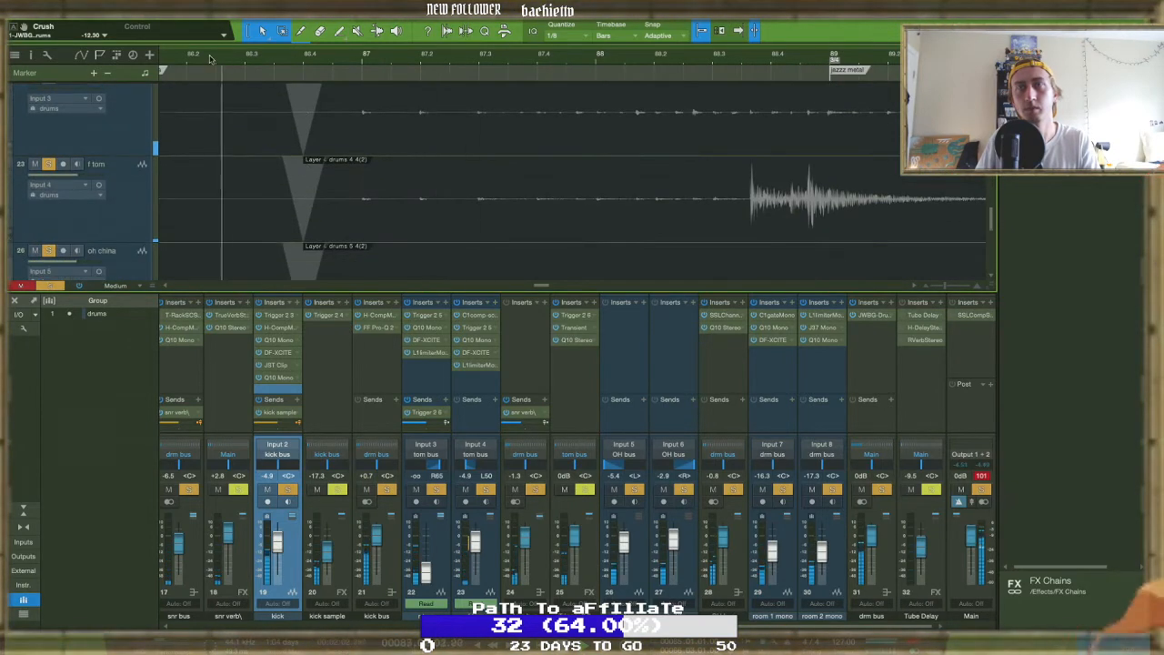
pyautogui.scroll(-3, 334, 196)
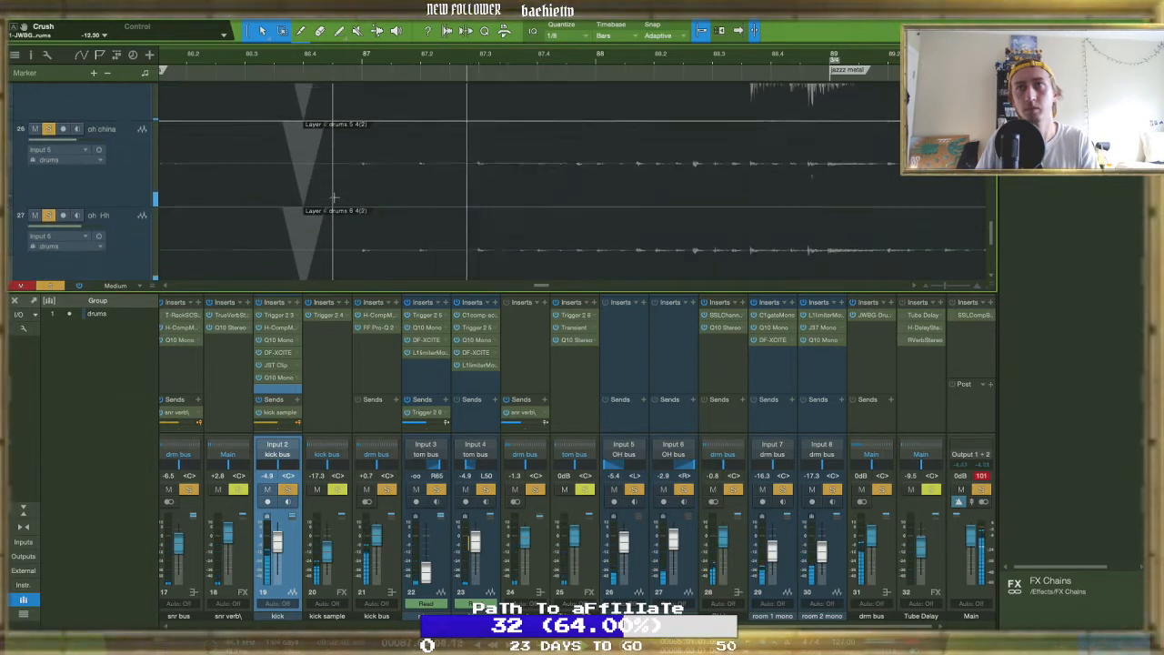
pyautogui.scroll(-2, 334, 196)
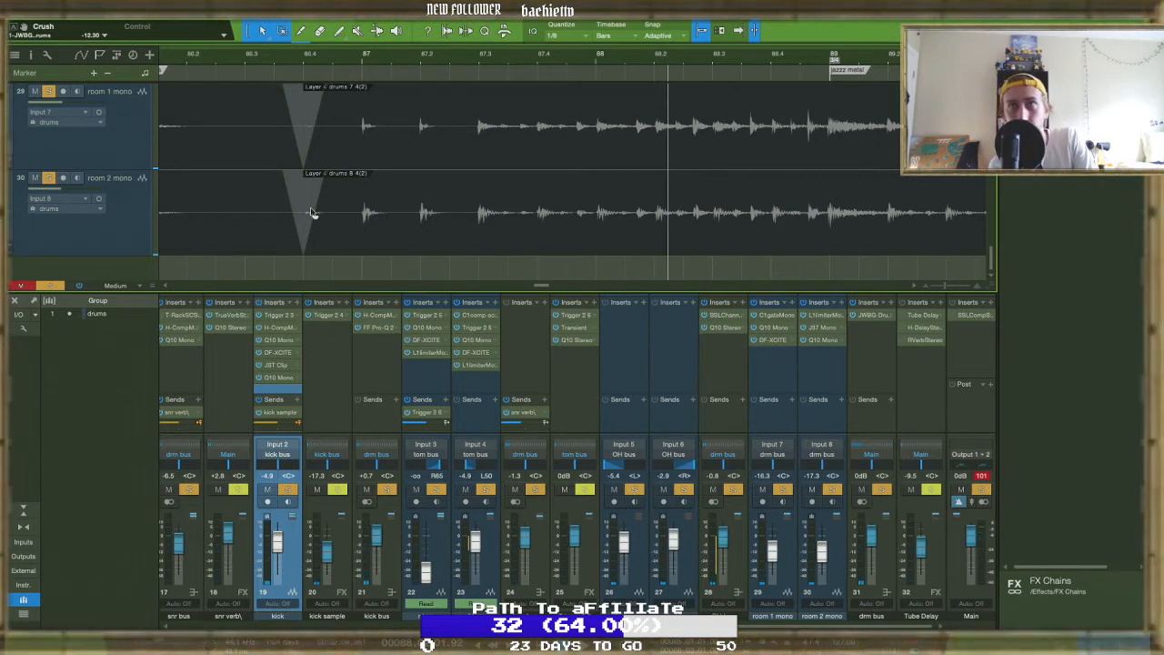
pyautogui.click(330, 241)
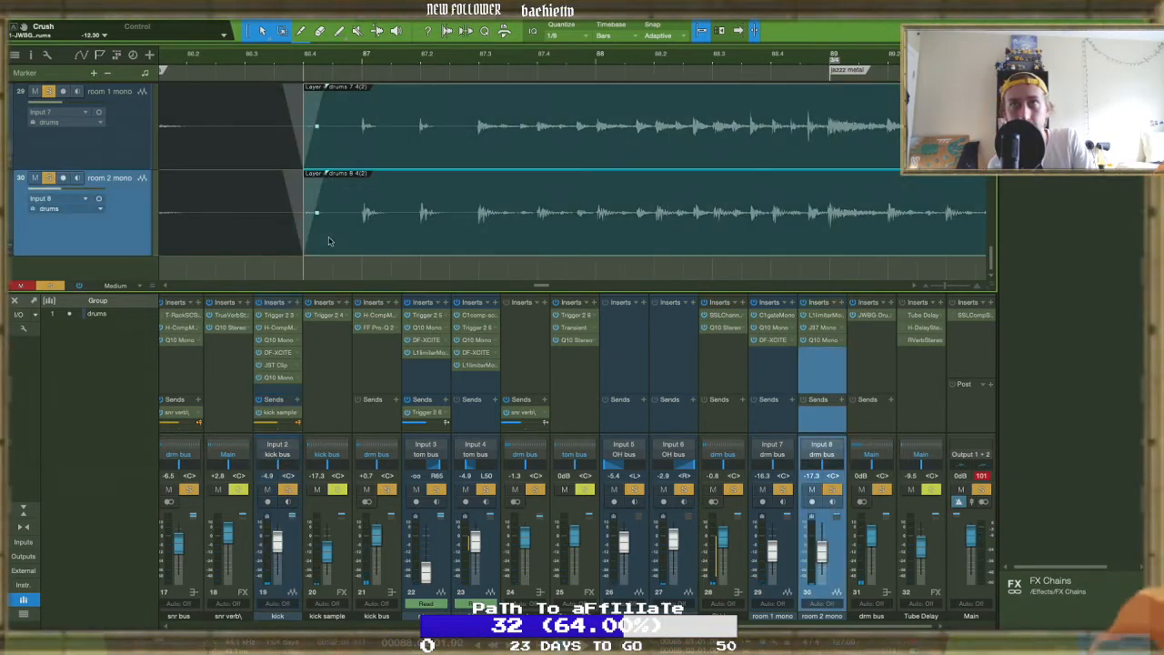
pyautogui.moveTo(317, 172); pyautogui.dragTo(336, 177)
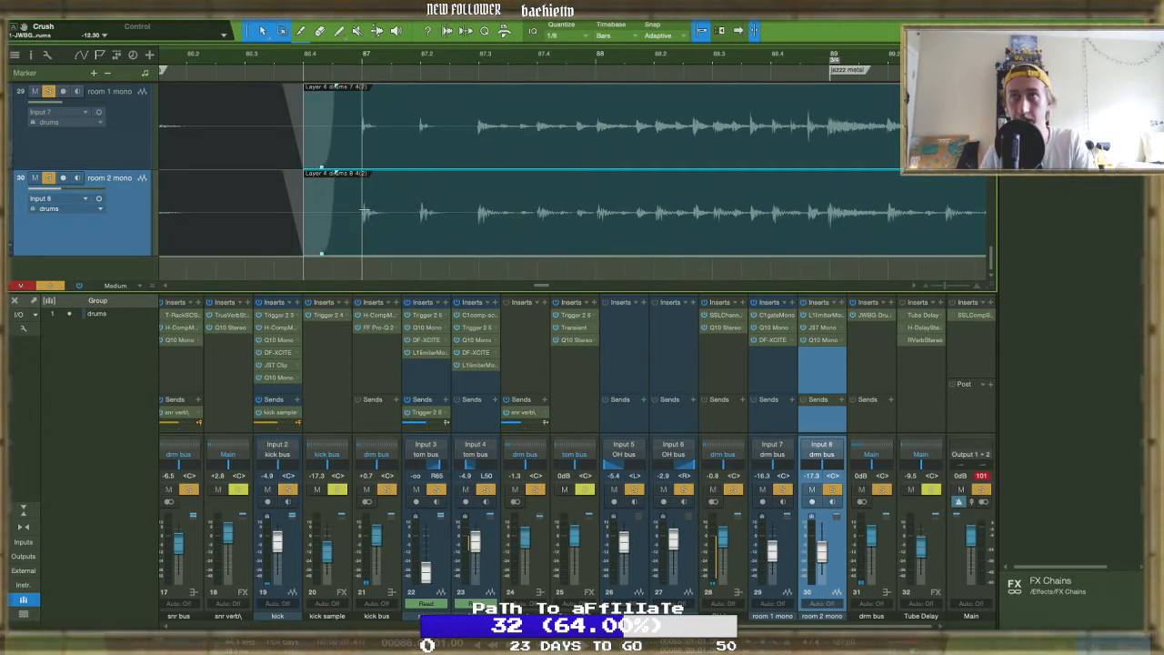
# Rebalance the room mics against the playing drums, setting room 2 mono to -22.5 and room 1 mono to -30.7, using mute to compare
pyautogui.scroll(-6, 365, 221)
pyautogui.scroll(5, 366, 221)
pyautogui.scroll(1, 364, 221)
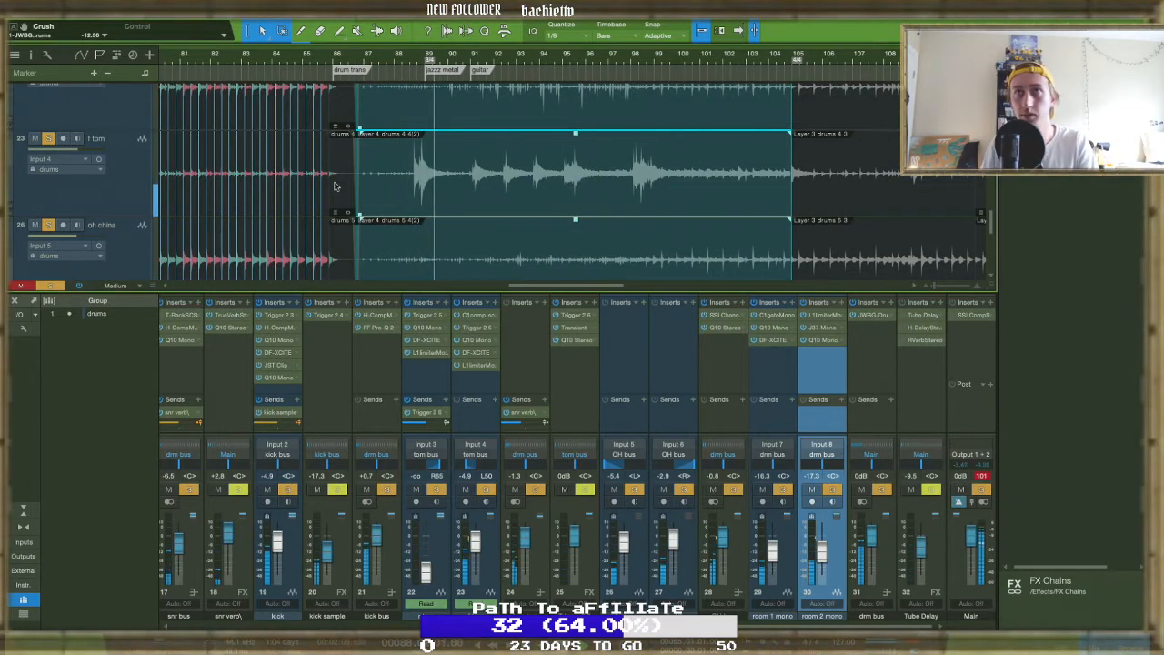
pyautogui.scroll(-3, 334, 186)
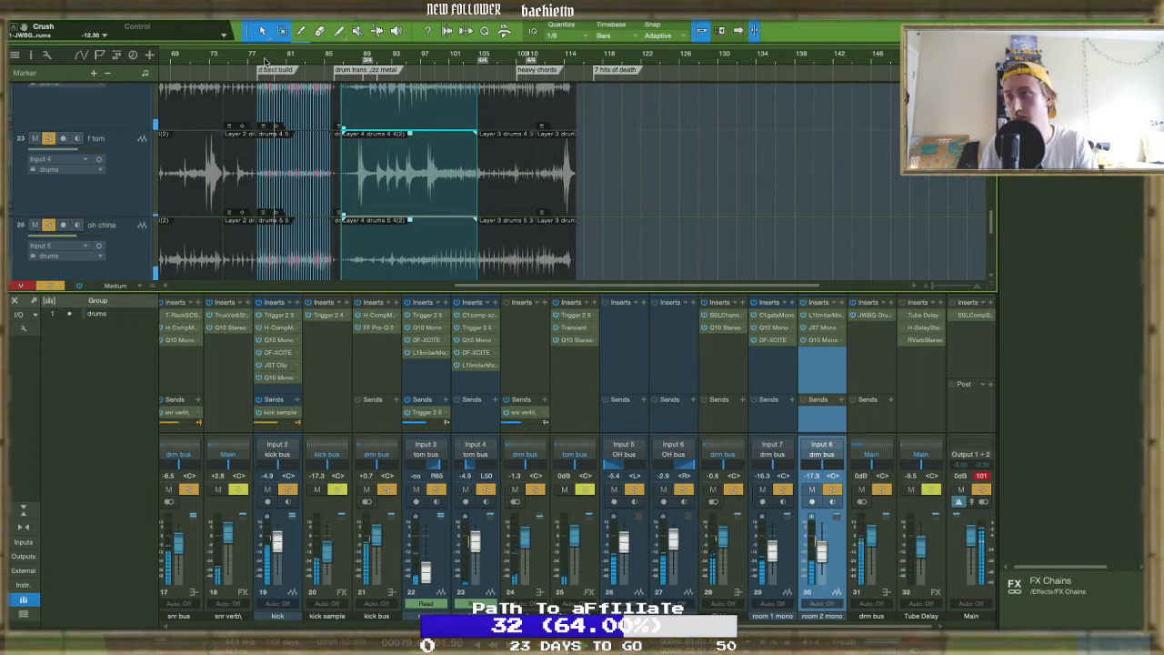
pyautogui.click(813, 490)
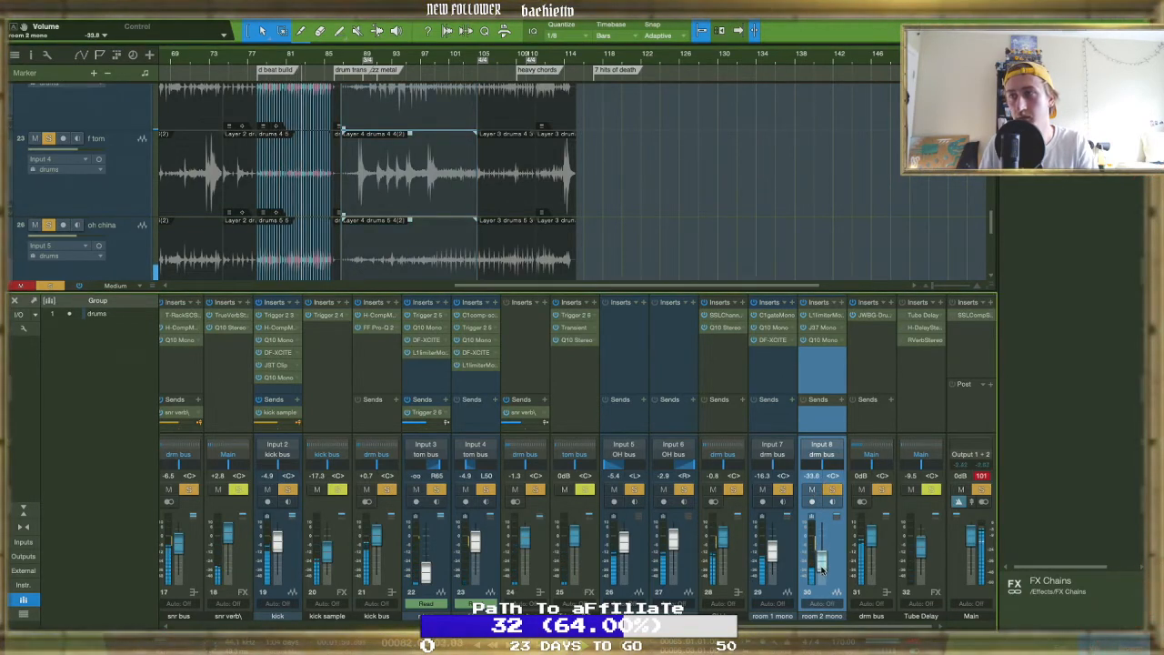
pyautogui.moveTo(821, 551); pyautogui.dragTo(820, 558)
pyautogui.click(767, 488)
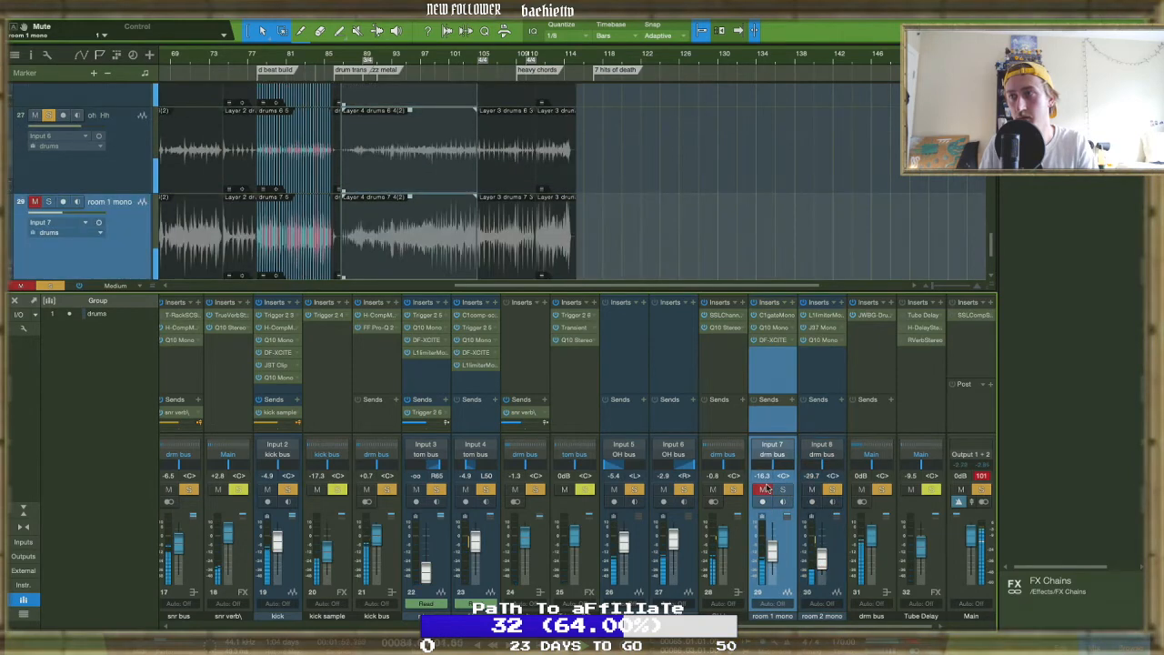
pyautogui.moveTo(823, 561); pyautogui.dragTo(824, 563)
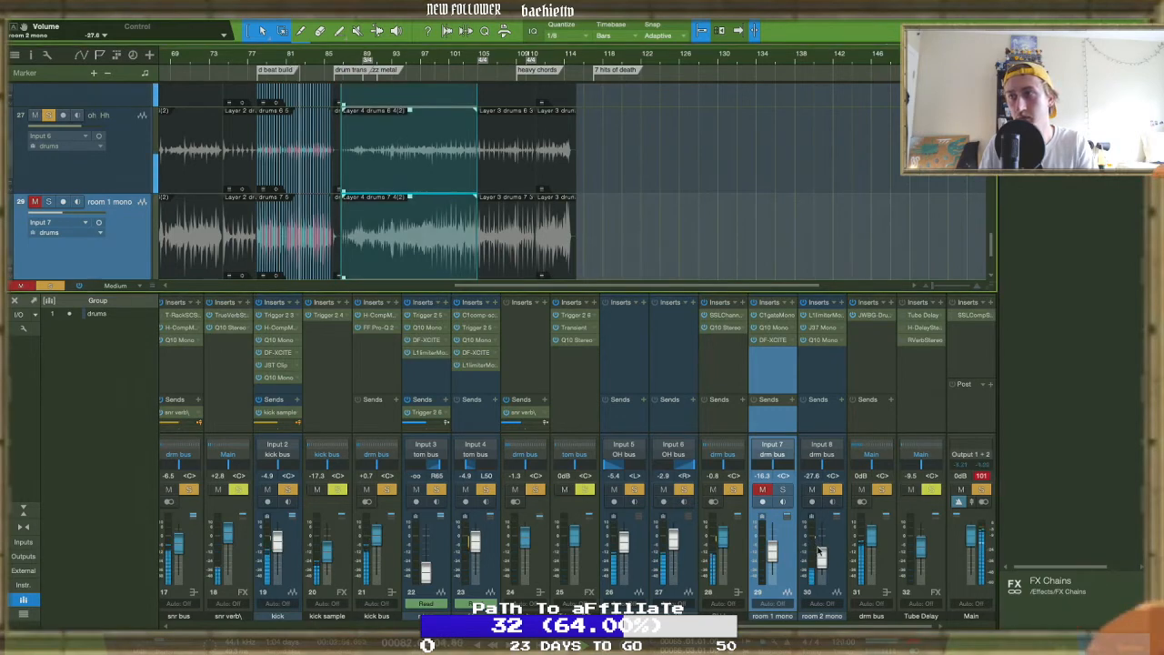
pyautogui.click(762, 490)
pyautogui.moveTo(772, 553); pyautogui.dragTo(772, 567)
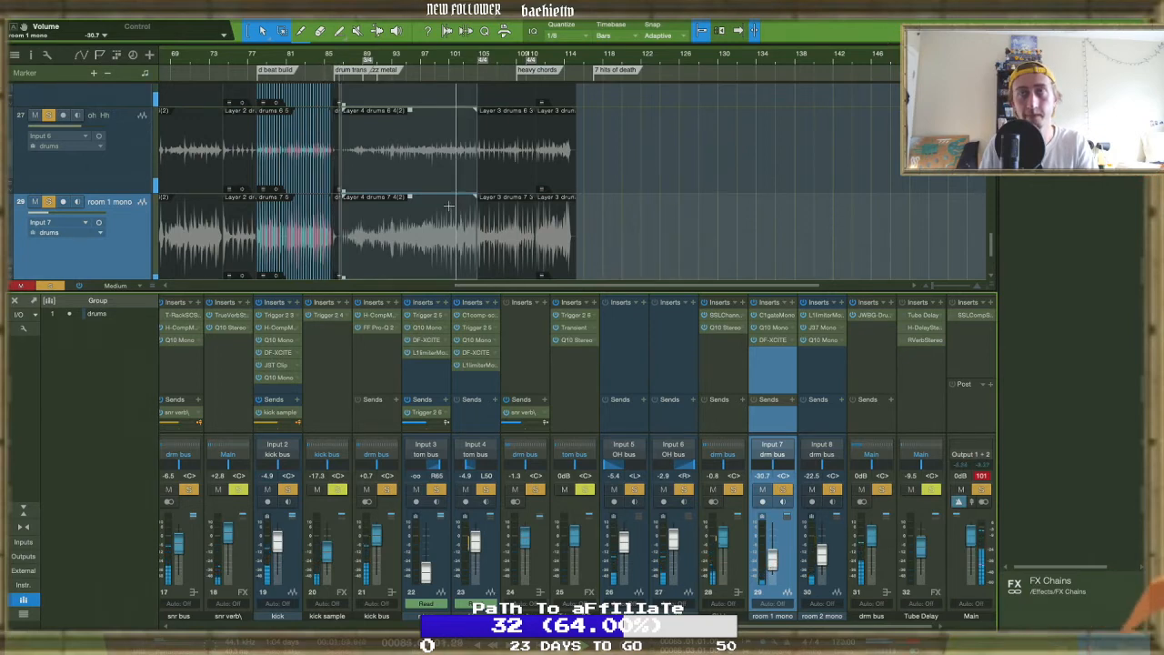
# Locate Bus 4 among the earlier channels and solo it in place of the drums
pyautogui.scroll(-5, 444, 208)
pyautogui.scroll(4, 318, 188)
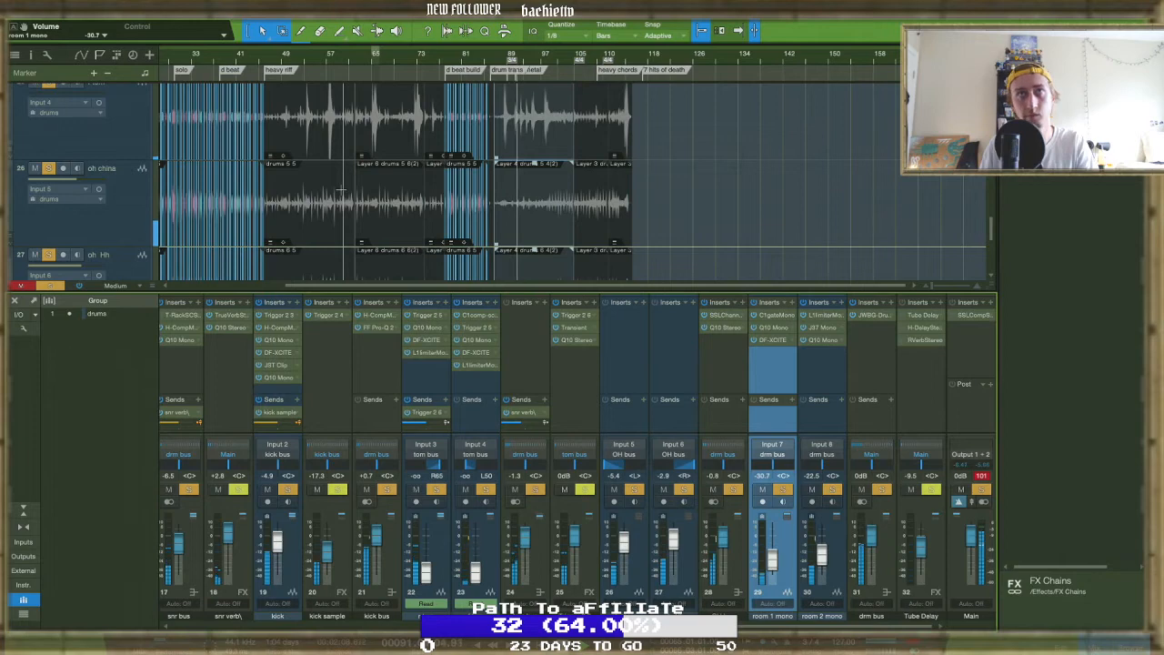
pyautogui.hscroll(-4, 341, 190)
pyautogui.scroll(5, 344, 201)
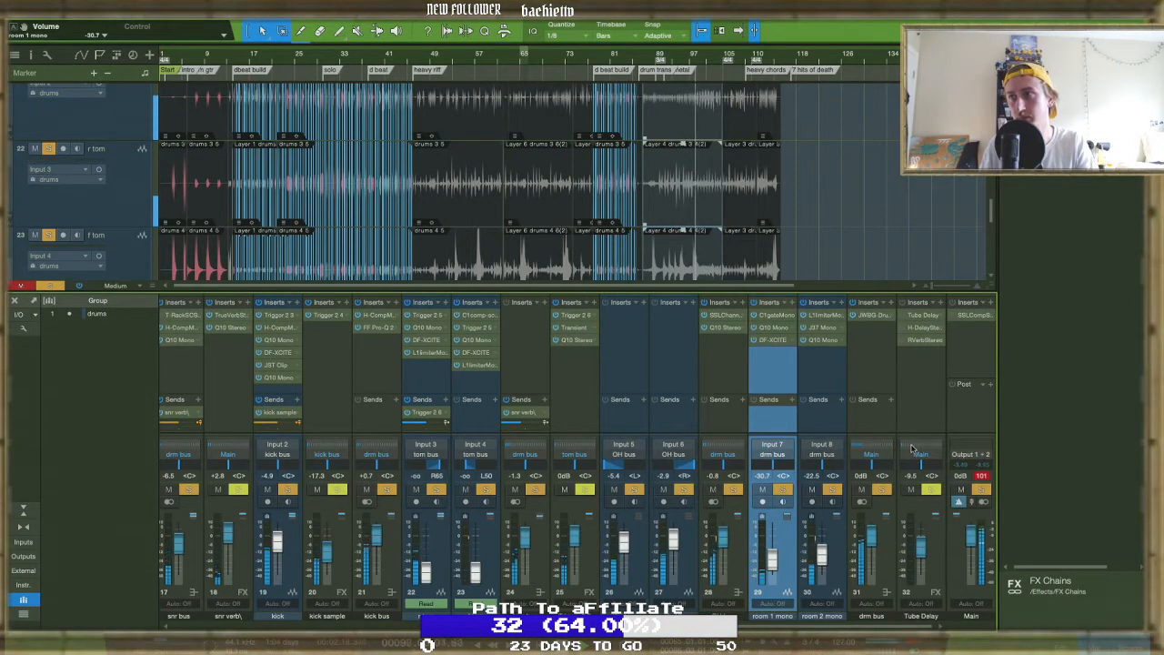
pyautogui.scroll(6, 916, 461)
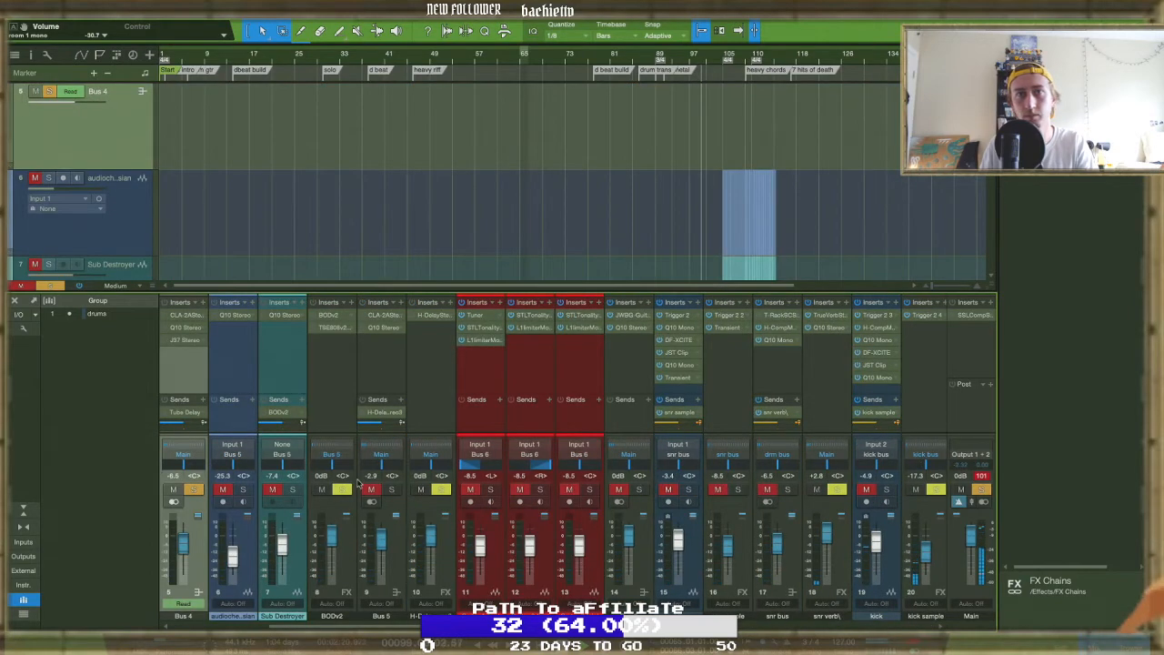
# Take Bus 4 out of solo and go back down the arrangement to the guitar tracks
pyautogui.click(167, 445)
pyautogui.click(192, 434)
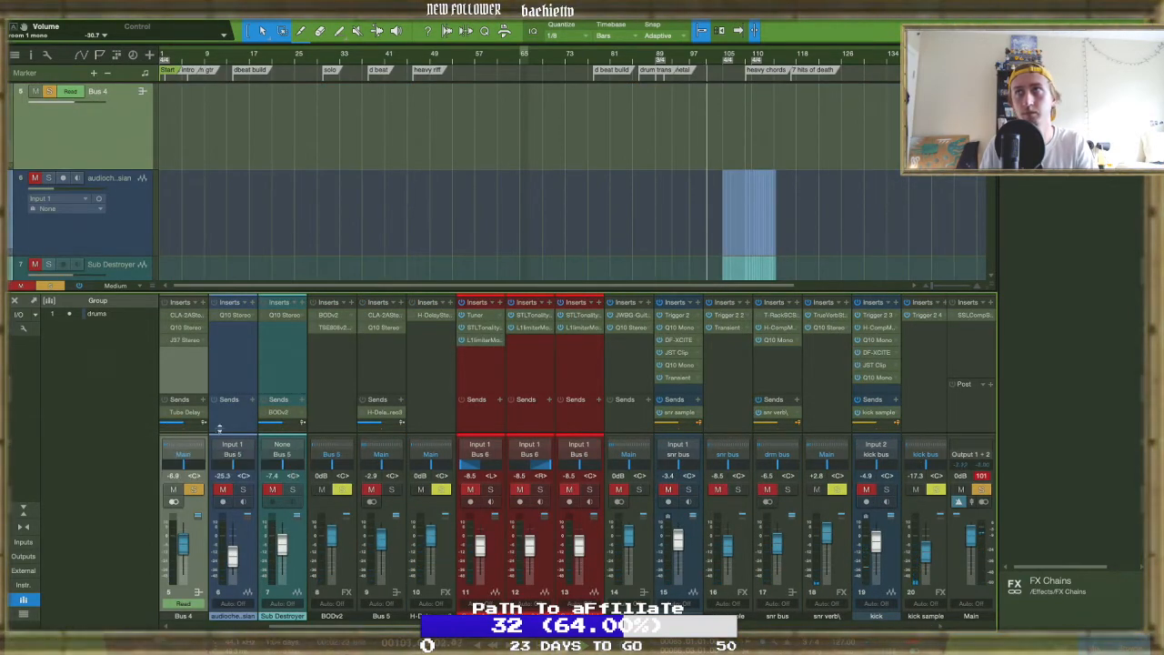
pyautogui.rightClick(391, 204)
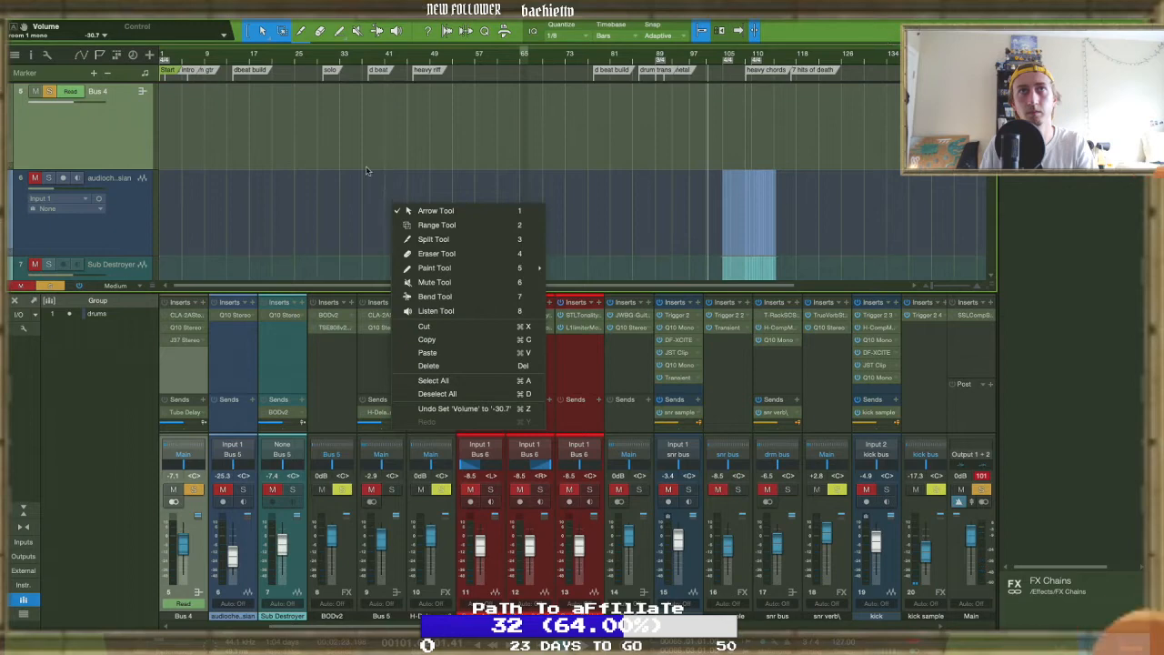
pyautogui.click(76, 143)
pyautogui.click(51, 93)
pyautogui.scroll(-5, 54, 227)
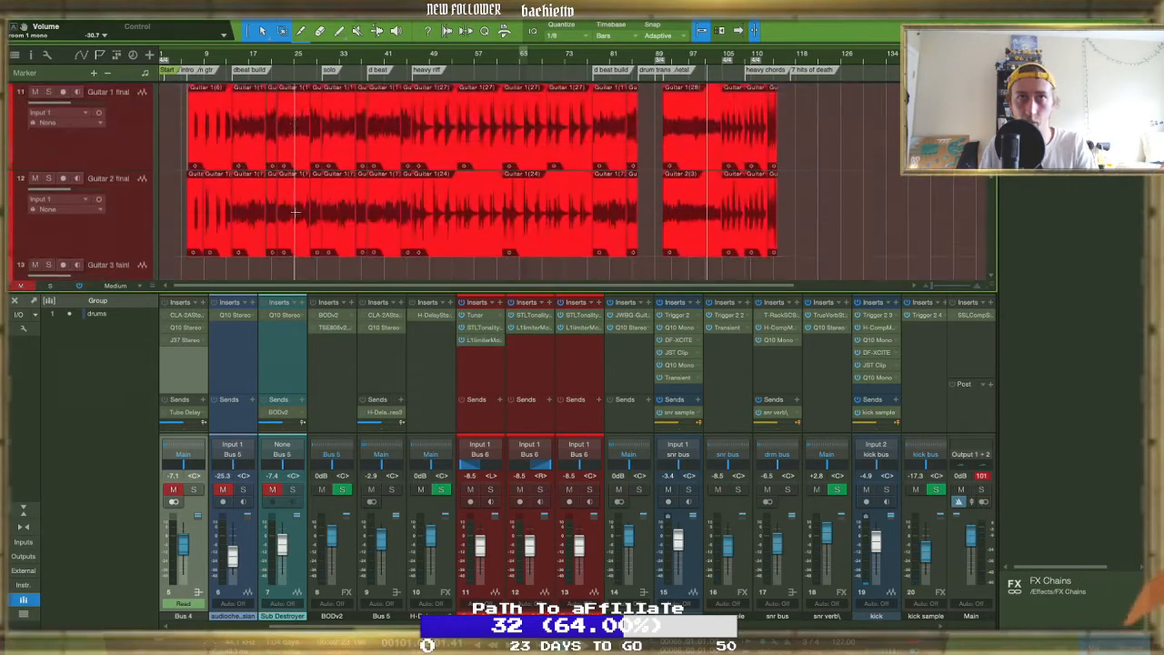
# Bring the drum channels back into view in the mixer and save the song
pyautogui.hscroll(3, 221, 268)
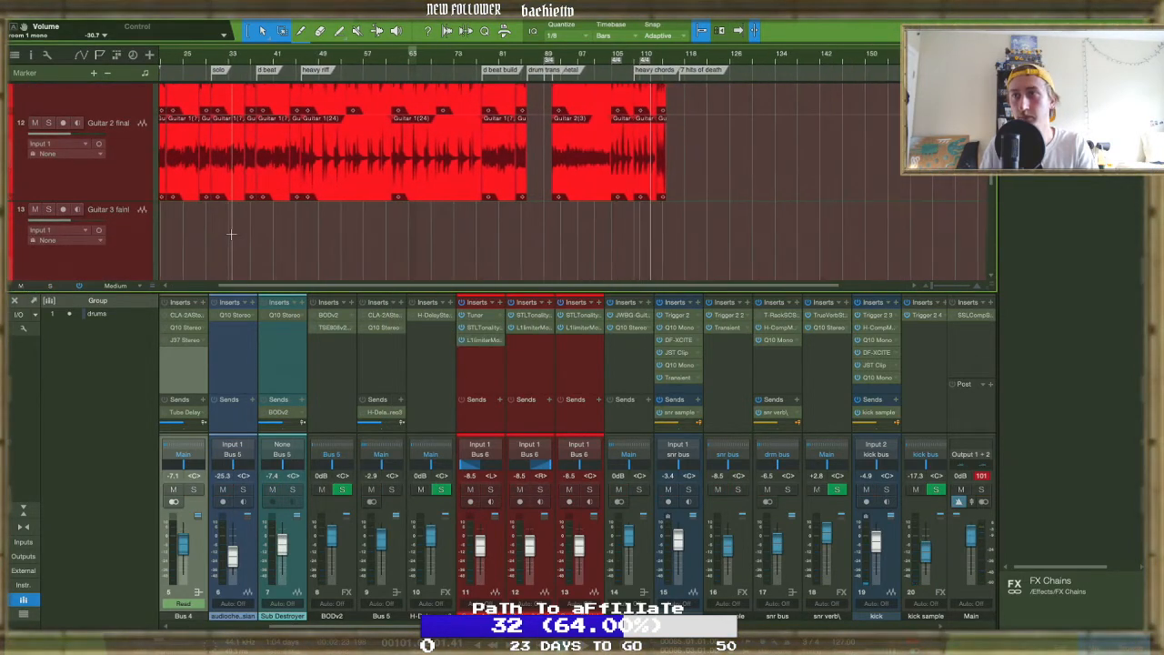
pyautogui.hscroll(4, 480, 455)
pyautogui.hscroll(8, 480, 455)
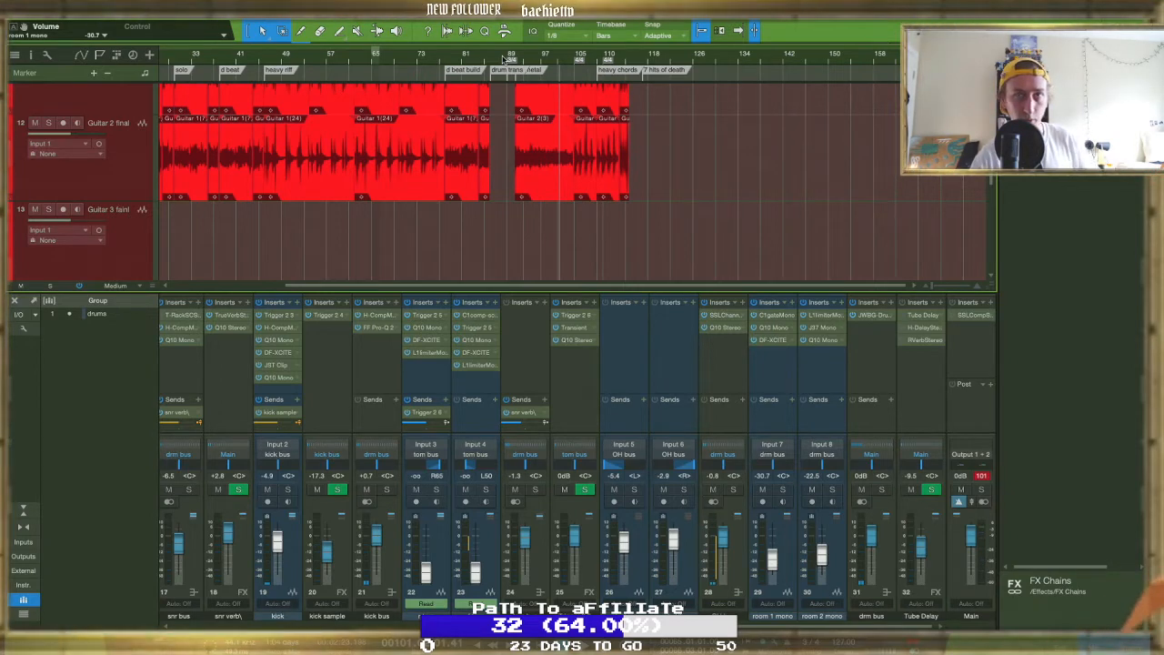
pyautogui.hotkey('ctrl', 's')
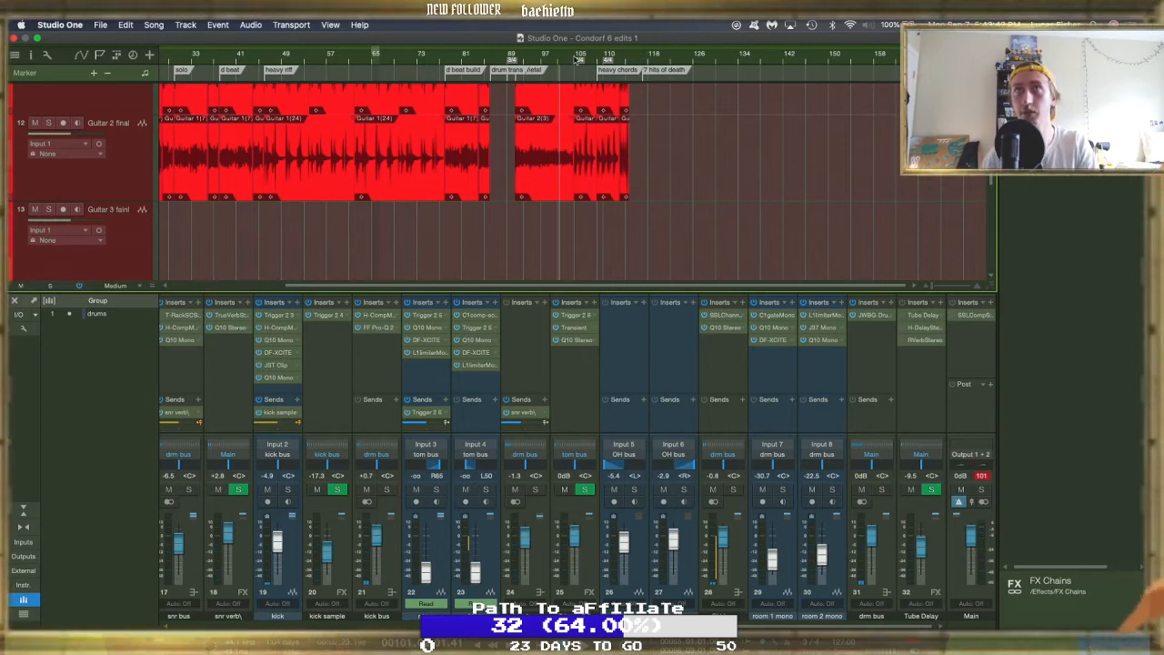
# Set the loop range from about bar 114 back to the song's start and return playback to the beginning
pyautogui.scroll(-2, 588, 136)
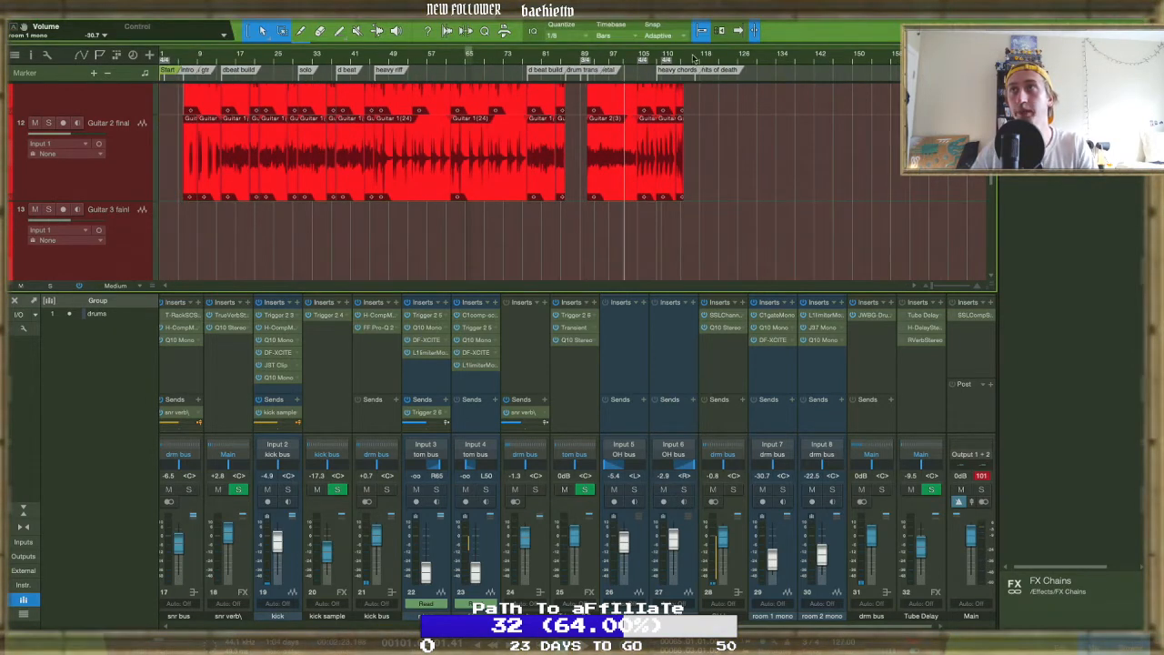
pyautogui.moveTo(693, 47); pyautogui.dragTo(134, 55)
pyautogui.press(',')
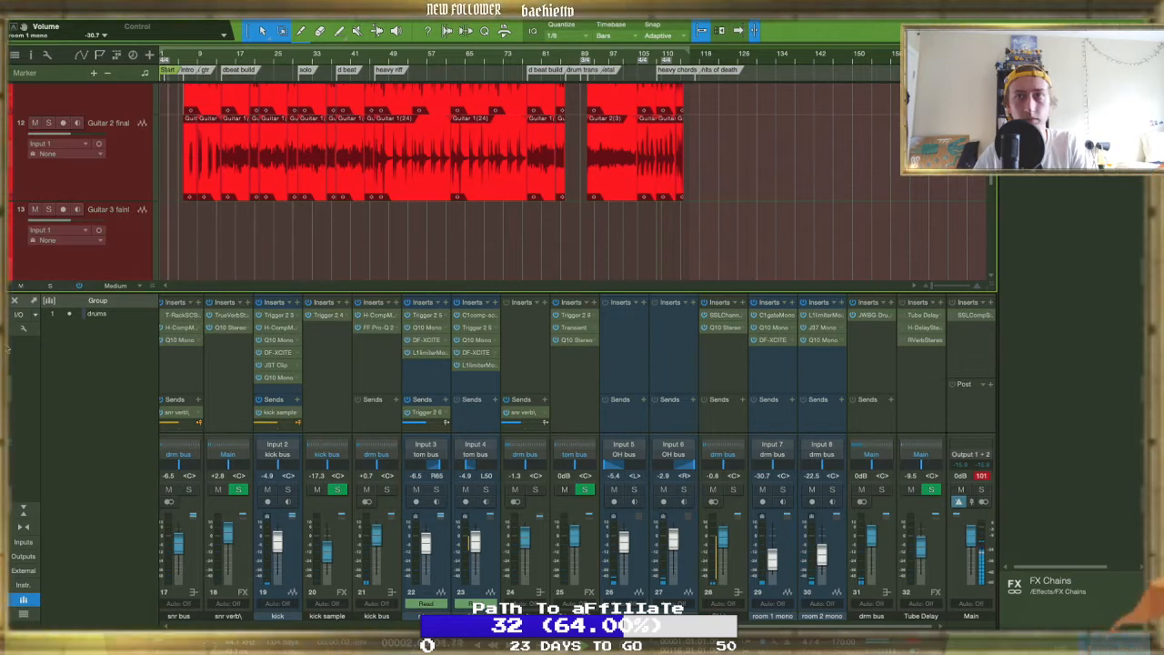
# Remove the Tuner insert from the Bass channel and save the song
pyautogui.hscroll(-5, 239, 456)
pyautogui.hscroll(-2, 239, 456)
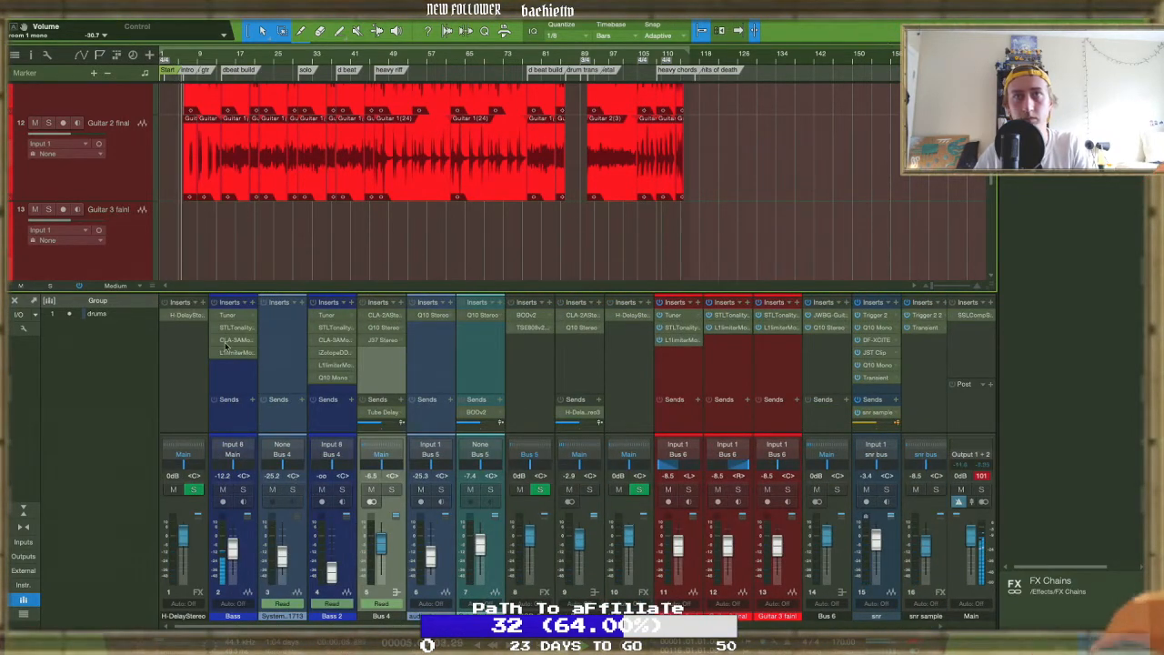
pyautogui.rightClick(254, 318)
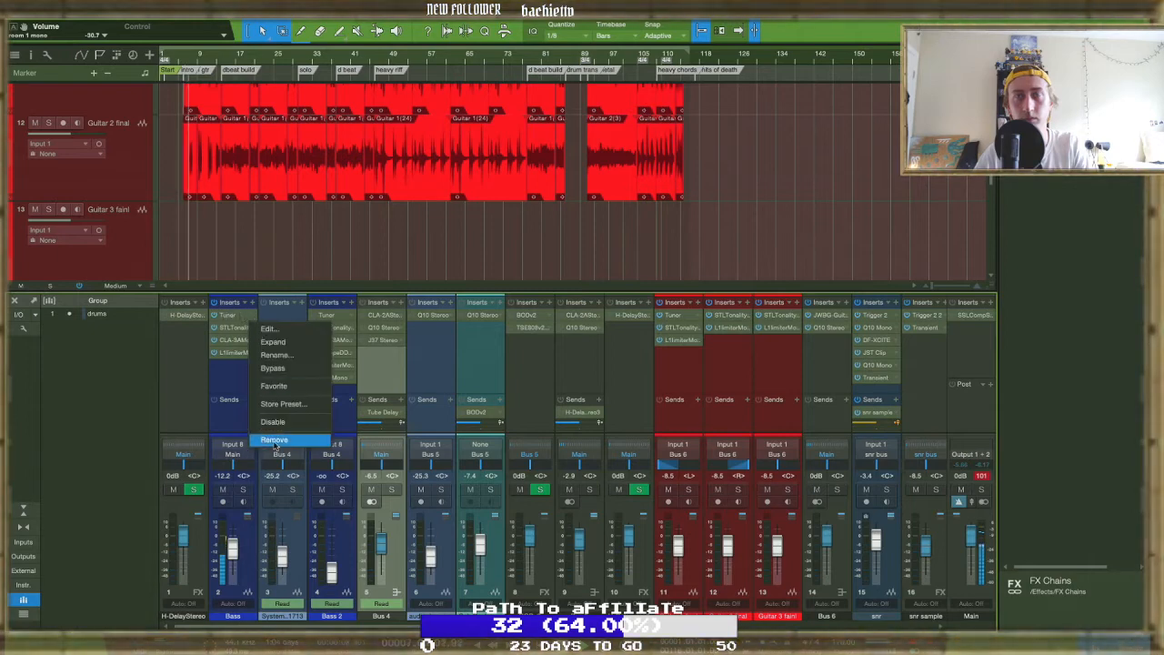
pyautogui.click(273, 440)
pyautogui.hotkey('ctrl', 's')
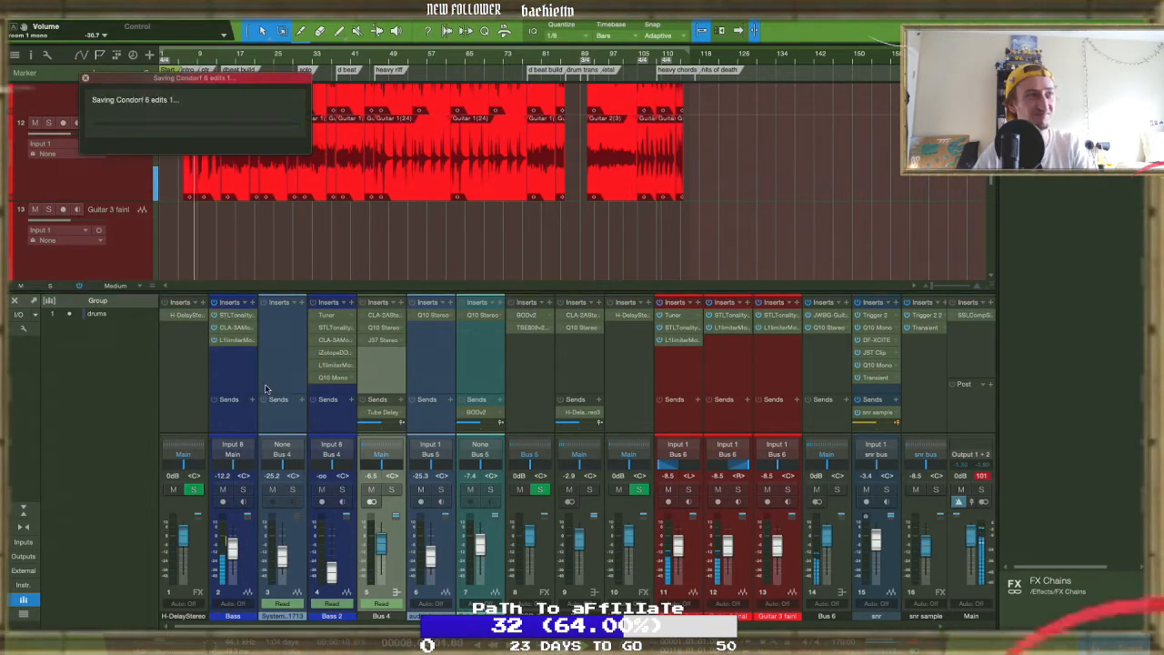
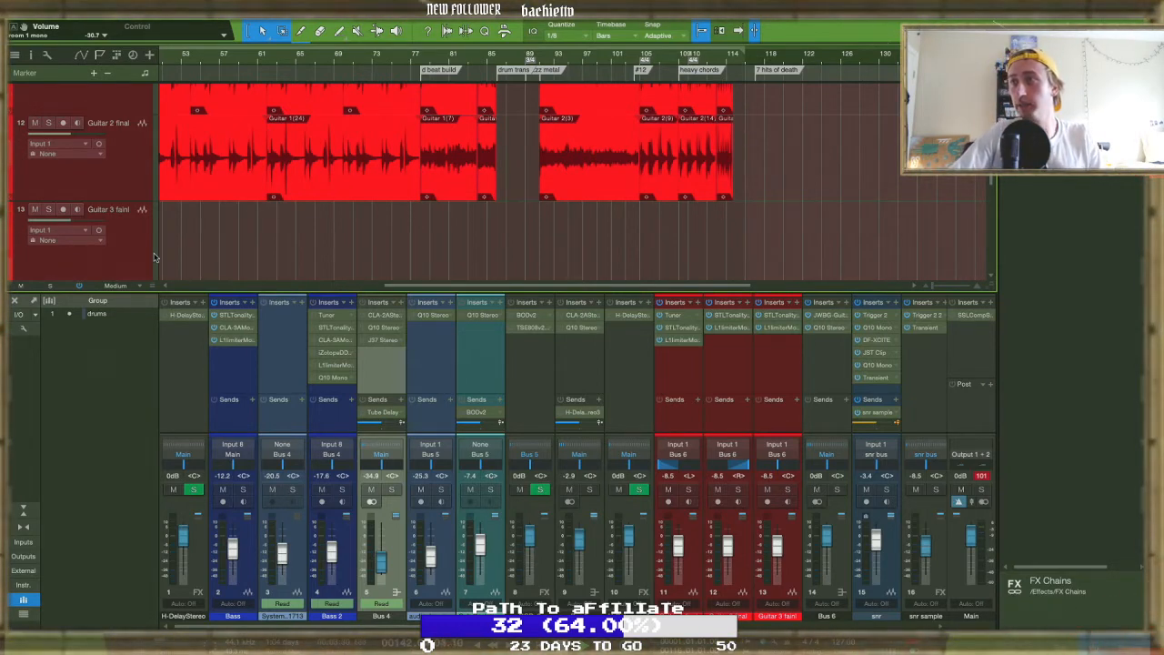
# Play from about bar 69 in the heavy riff, mute room 1 mono and lower room 2 mono to -24.5
pyautogui.hscroll(10, 591, 412)
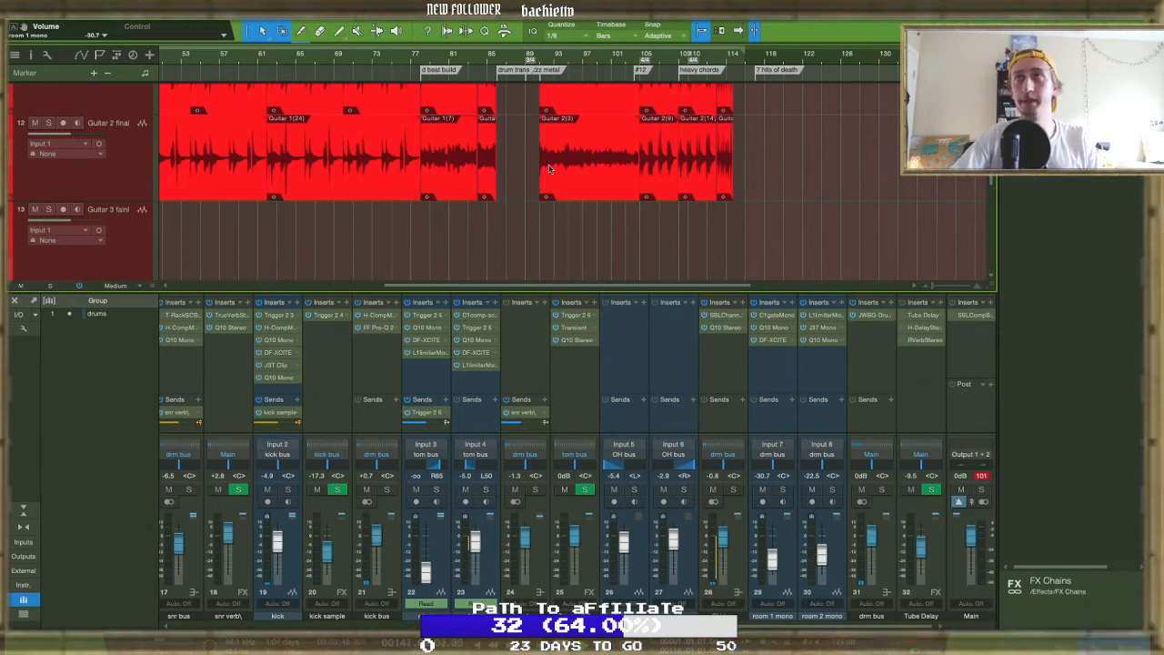
pyautogui.scroll(-15, 549, 169)
pyautogui.hscroll(-2, 549, 169)
pyautogui.click(438, 59)
pyautogui.press('space')
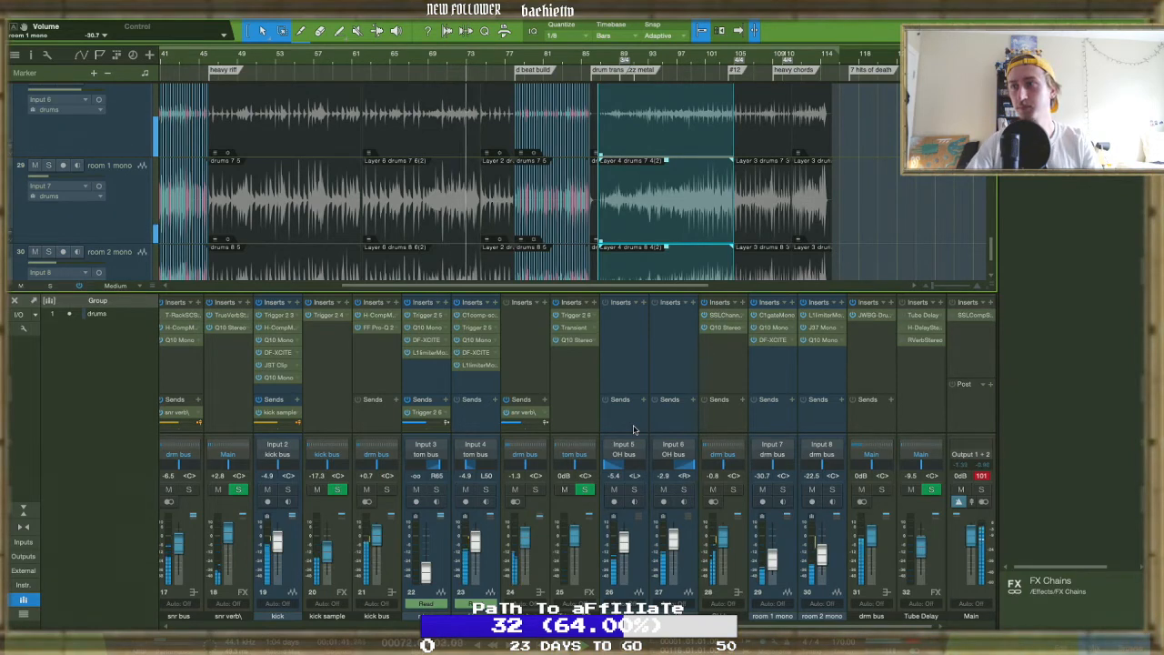
pyautogui.moveTo(821, 553); pyautogui.dragTo(822, 556)
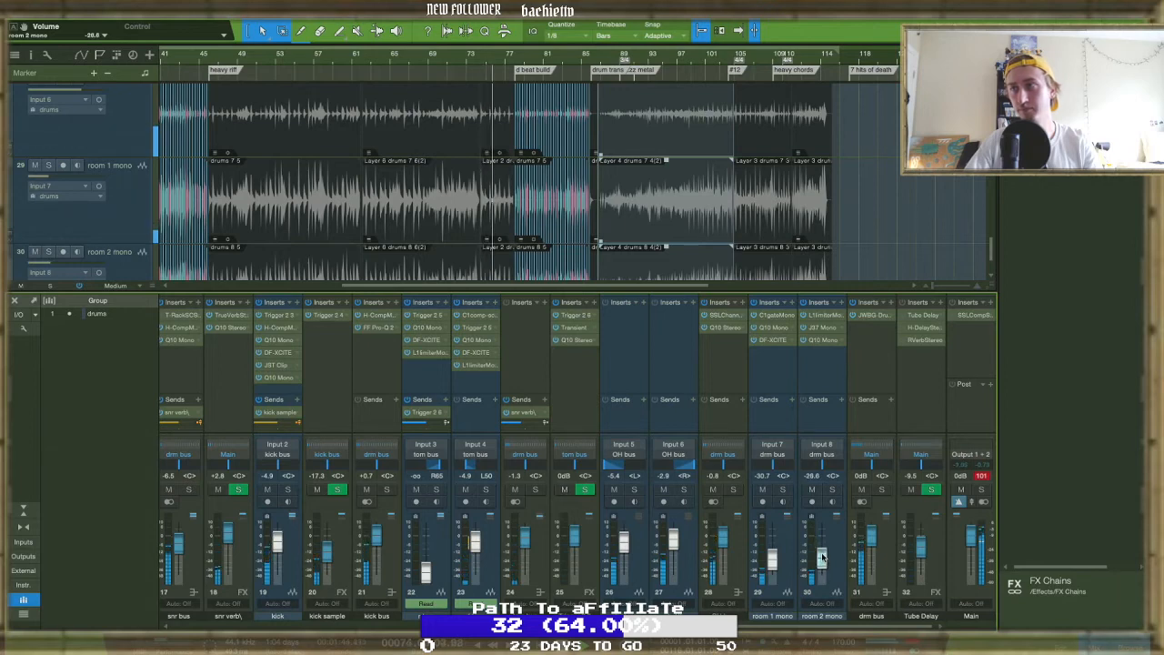
pyautogui.click(812, 489)
pyautogui.click(812, 489)
pyautogui.moveTo(822, 563); pyautogui.dragTo(821, 558)
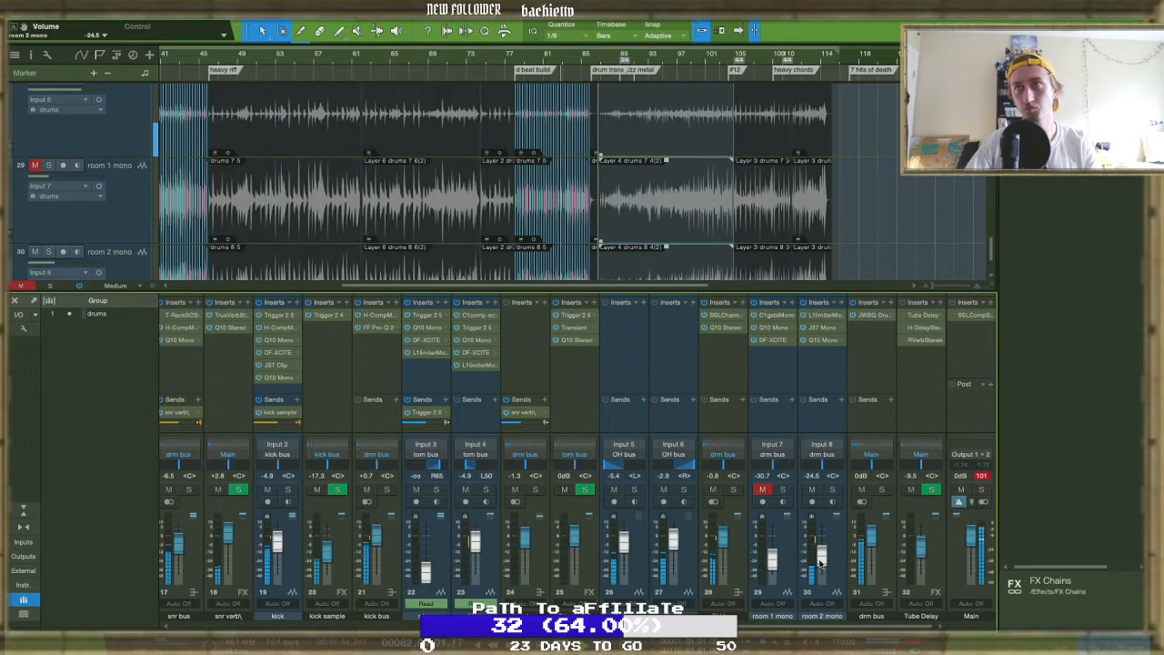
# Remove the Tuner insert from the Guitar 1 final channel and save the song
pyautogui.scroll(10, 487, 221)
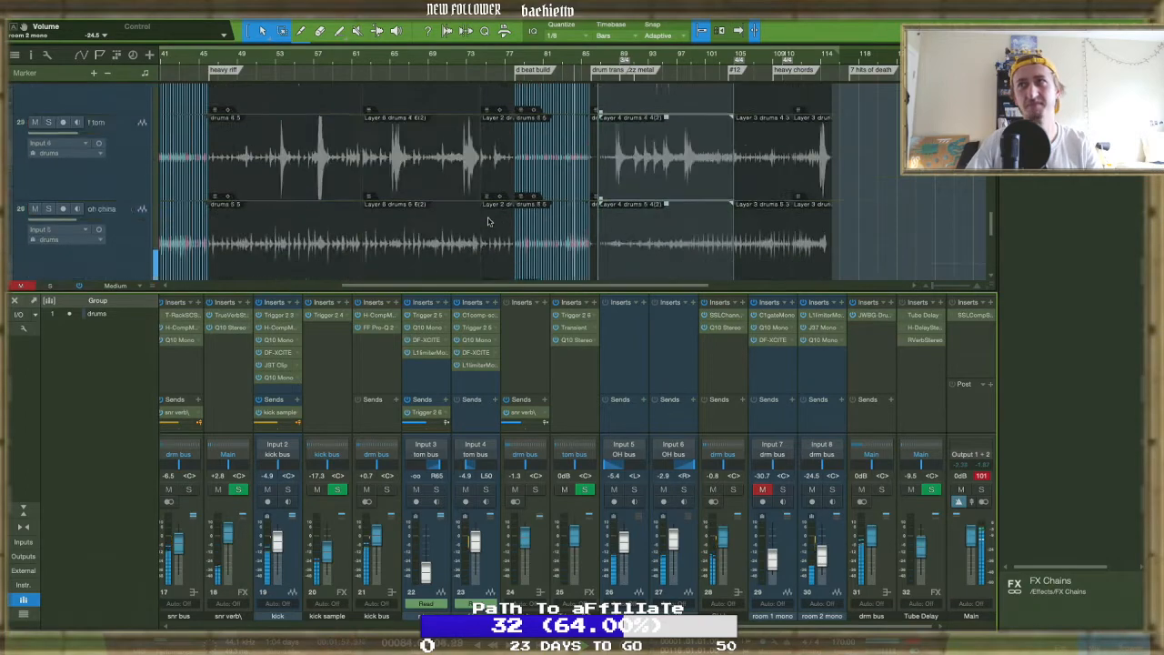
pyautogui.scroll(2, 488, 222)
pyautogui.scroll(-3, 489, 222)
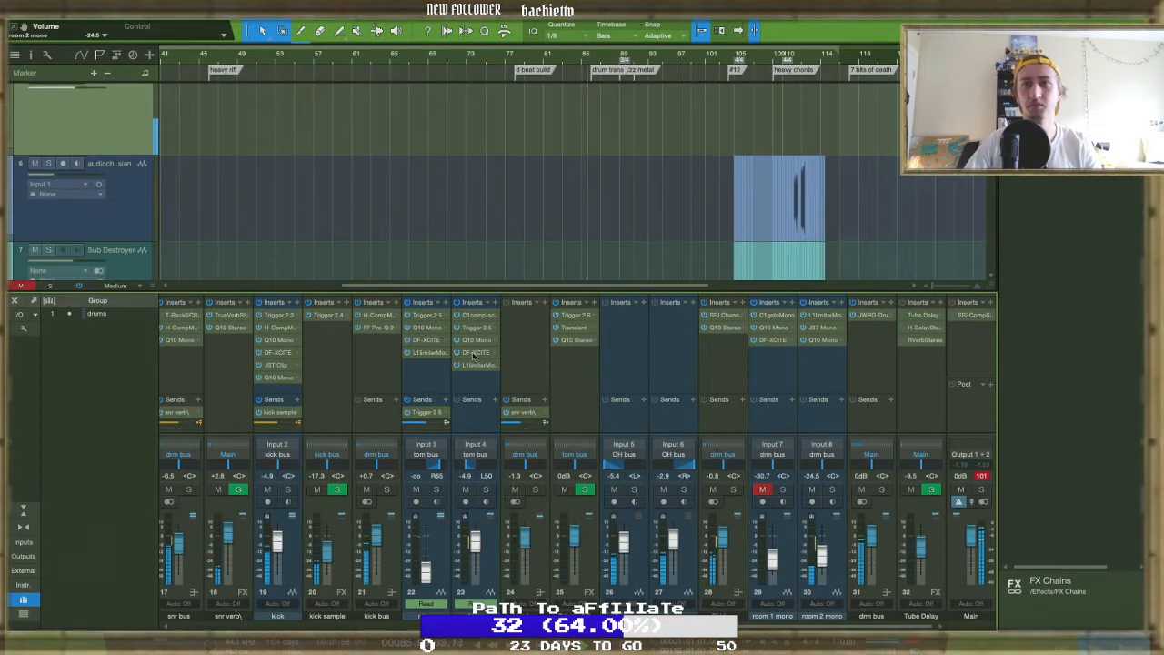
pyautogui.hscroll(-10, 473, 356)
pyautogui.hscroll(-5, 473, 356)
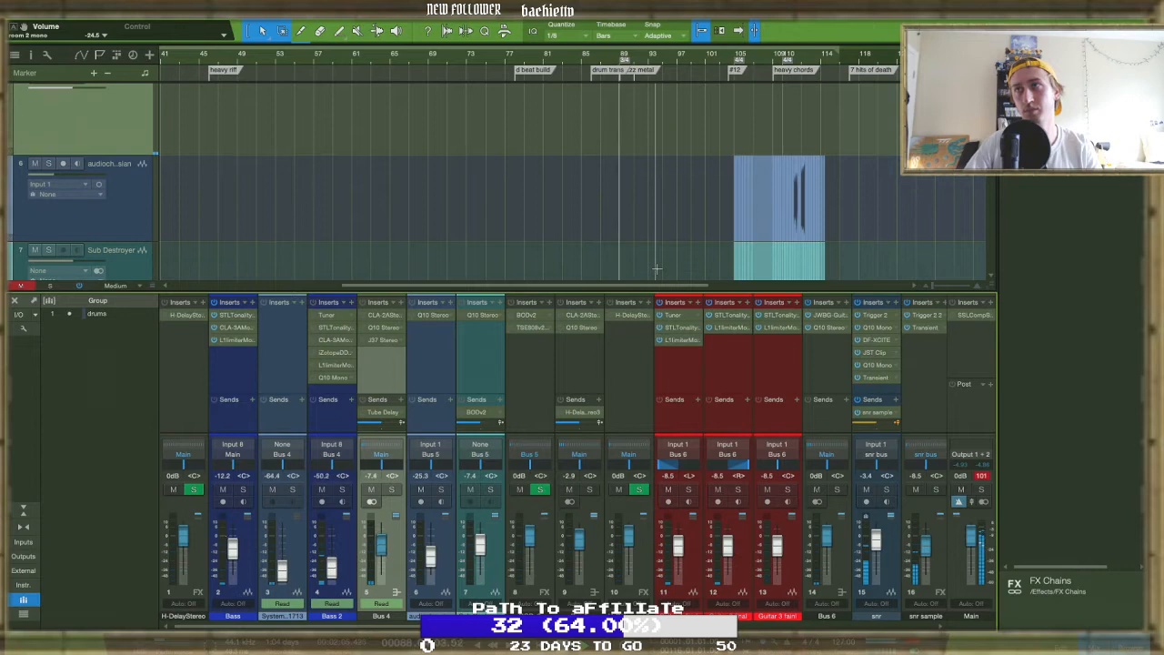
pyautogui.rightClick(706, 325)
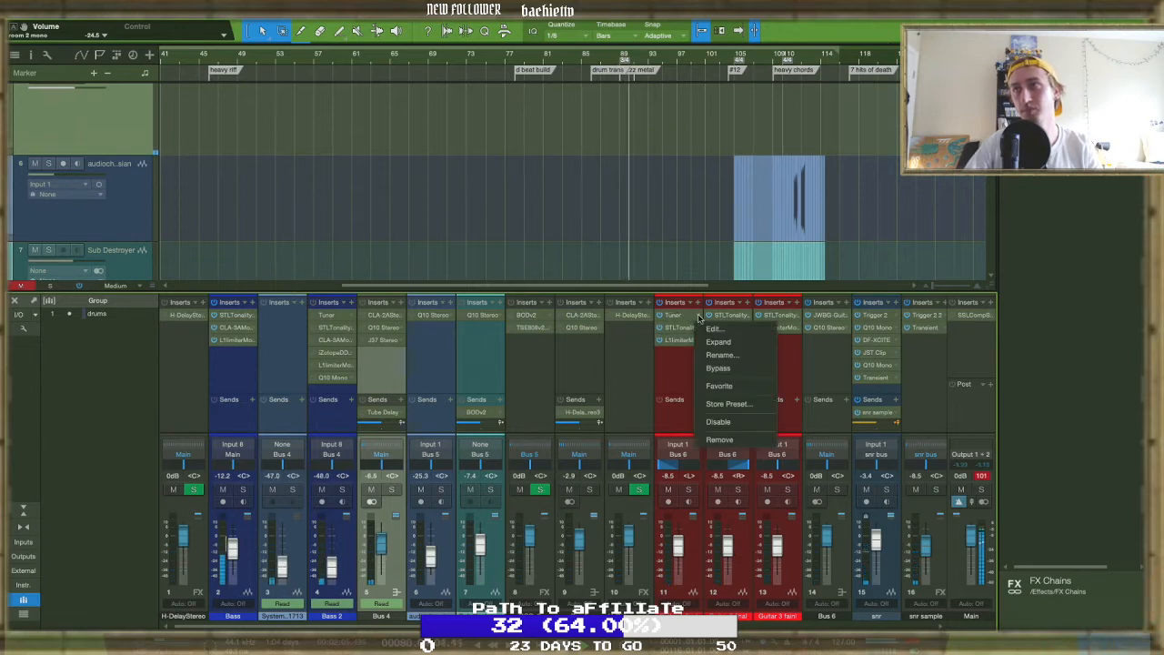
pyautogui.click(719, 439)
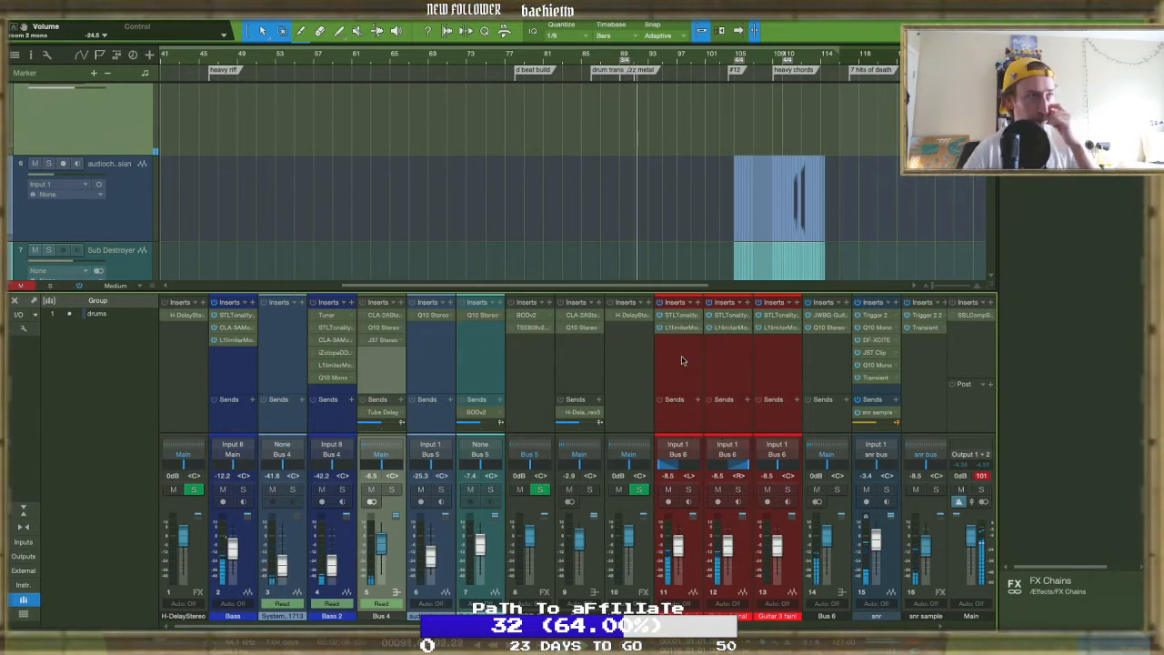
pyautogui.hotkey('ctrl', 's')
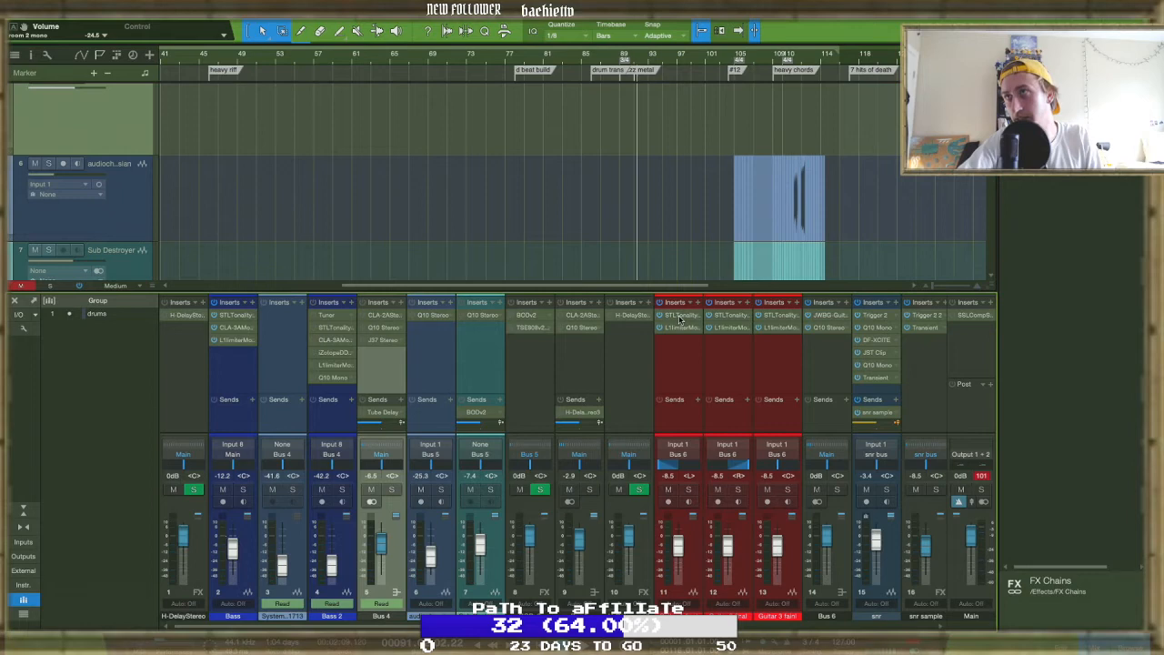
# Inspect the STL Tonality amp and L1 limiter settings on Guitar 1 final, playing from the dbeat build marker
pyautogui.click(679, 318)
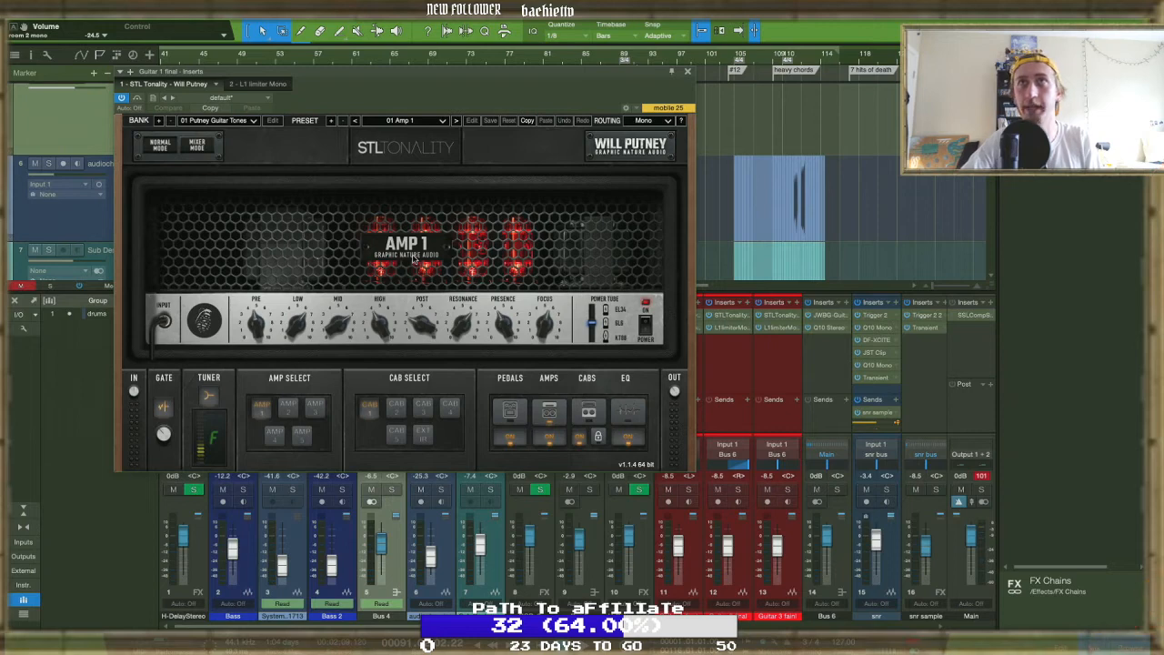
pyautogui.click(259, 84)
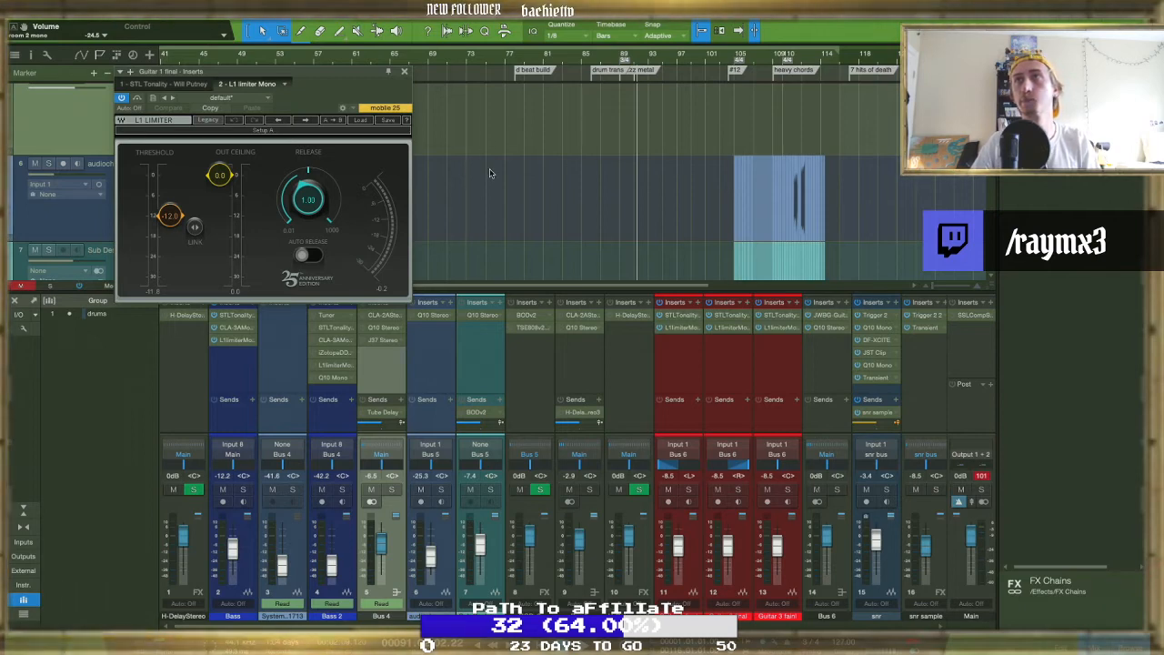
pyautogui.scroll(-2, 497, 187)
pyautogui.scroll(3, 496, 187)
pyautogui.scroll(-6, 497, 188)
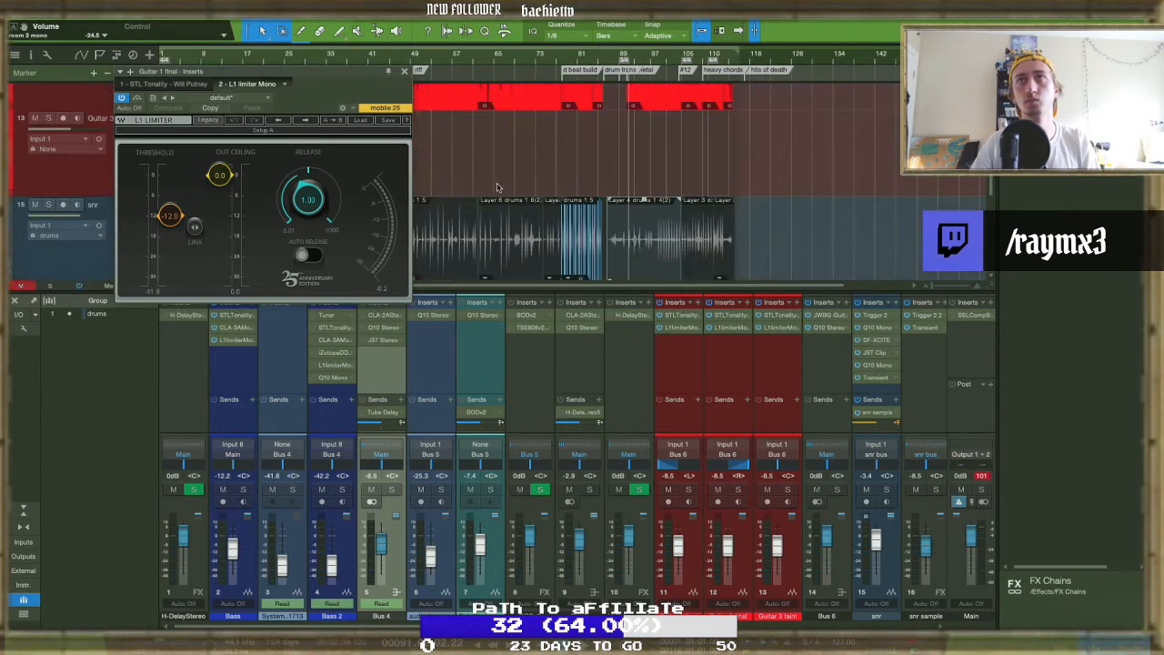
pyautogui.moveTo(325, 86); pyautogui.dragTo(607, 148)
pyautogui.scroll(2, 245, 82)
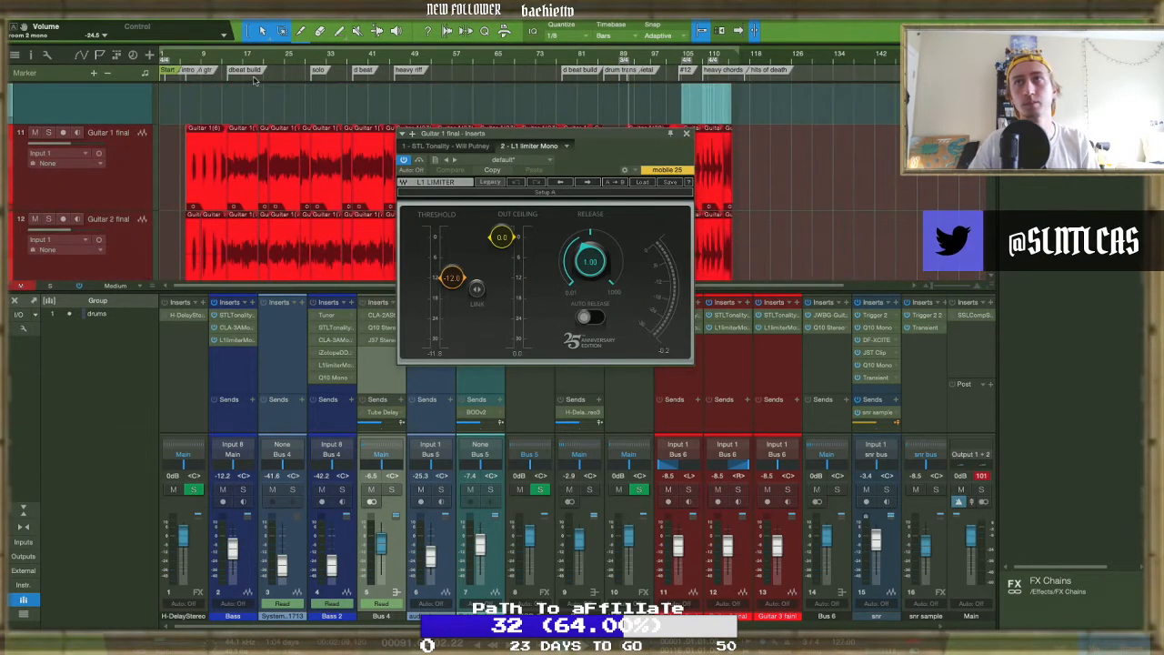
pyautogui.click(234, 62)
pyautogui.press('space')
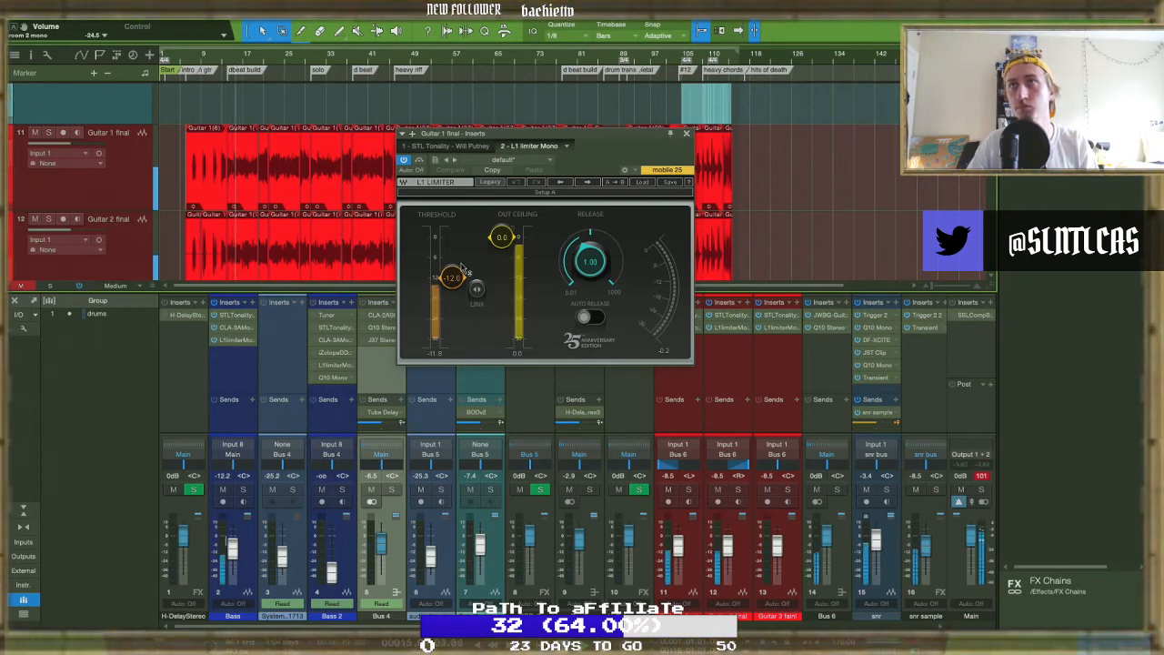
pyautogui.click(685, 134)
# Compare Amps 1, 2 and 3 in Guitar 1 final's STL Tonality, settling on Amp 2 with Cab 4 after trying Cab 2
pyautogui.doubleClick(678, 314)
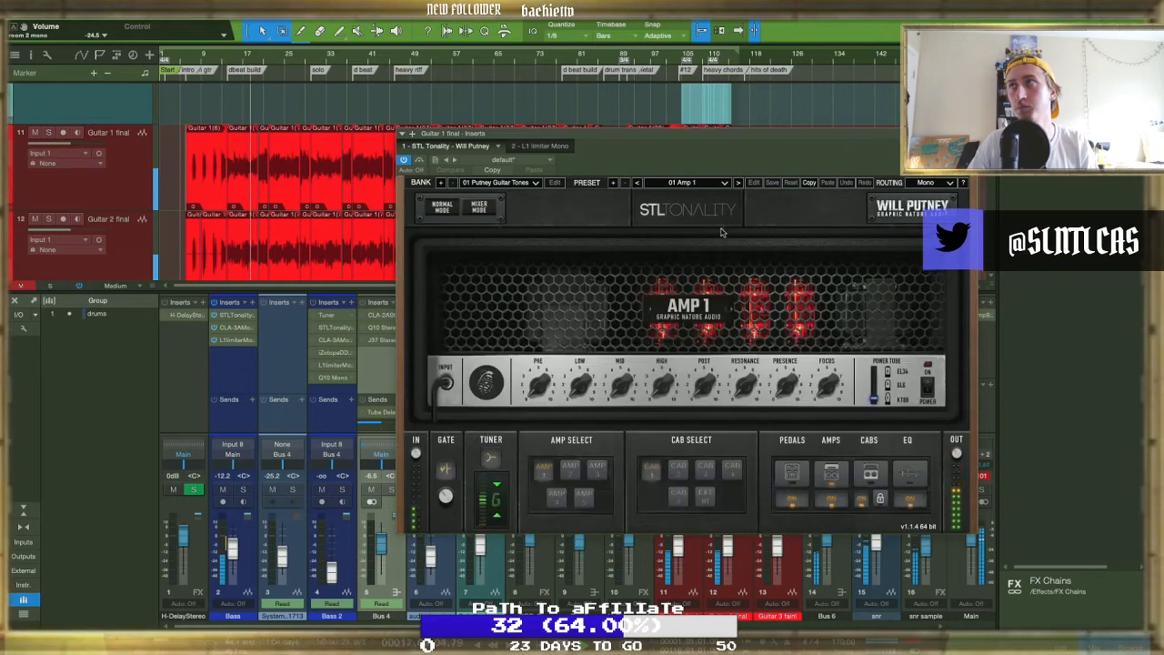
pyautogui.click(570, 469)
pyautogui.click(596, 470)
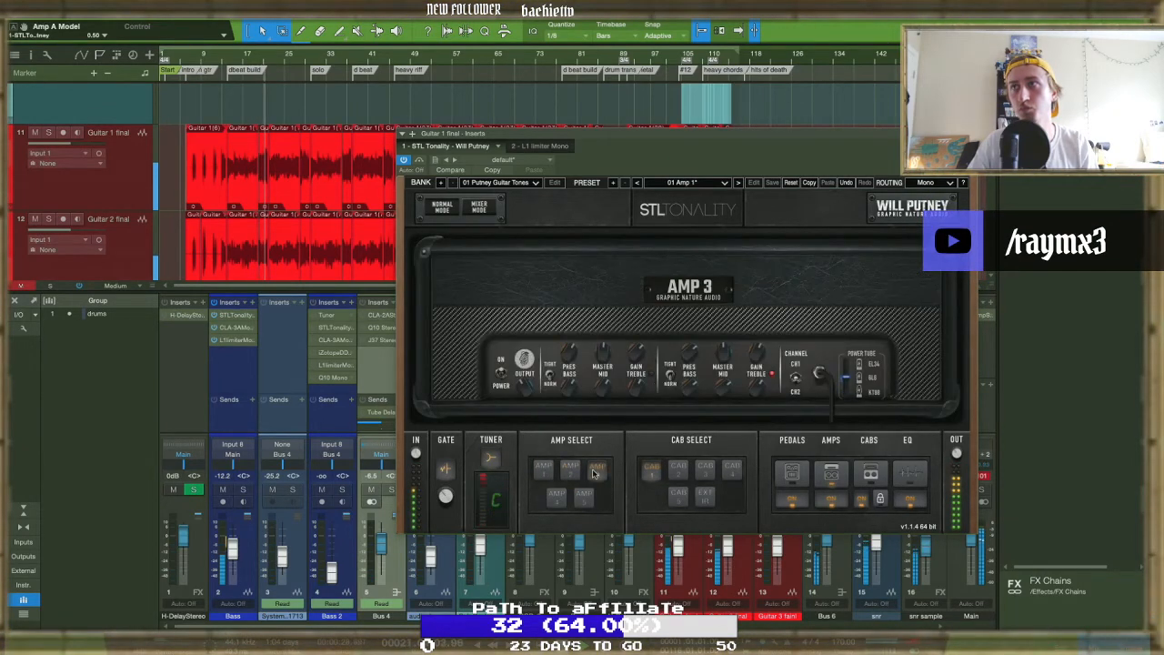
pyautogui.moveTo(734, 173); pyautogui.dragTo(506, 393)
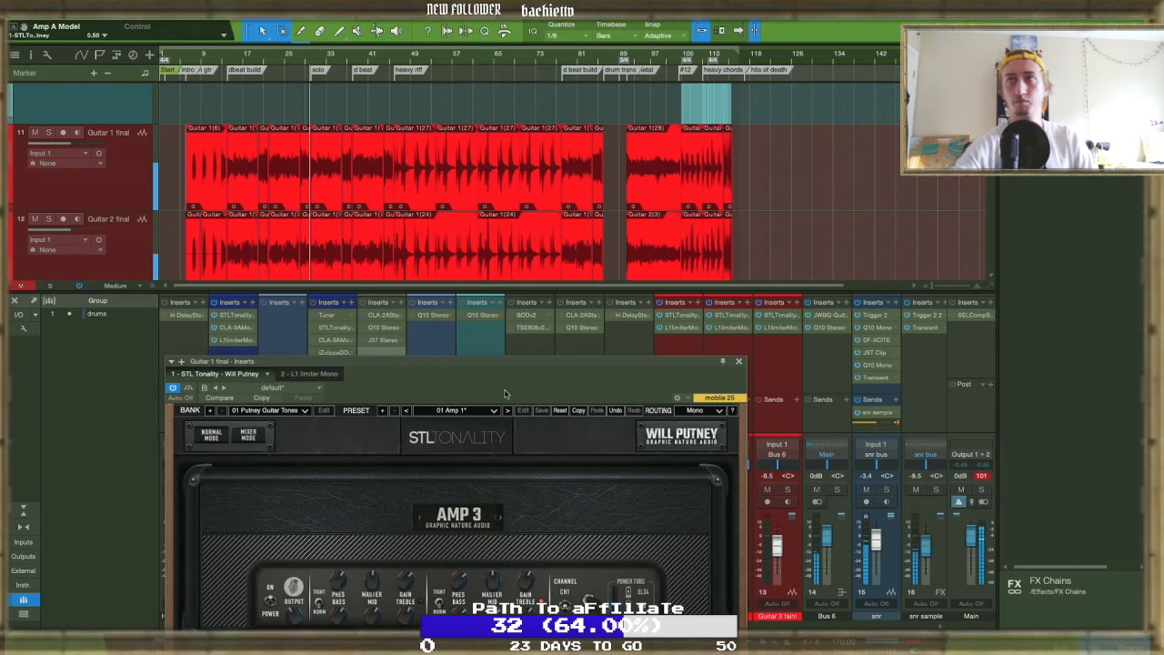
pyautogui.moveTo(506, 393); pyautogui.dragTo(489, 370)
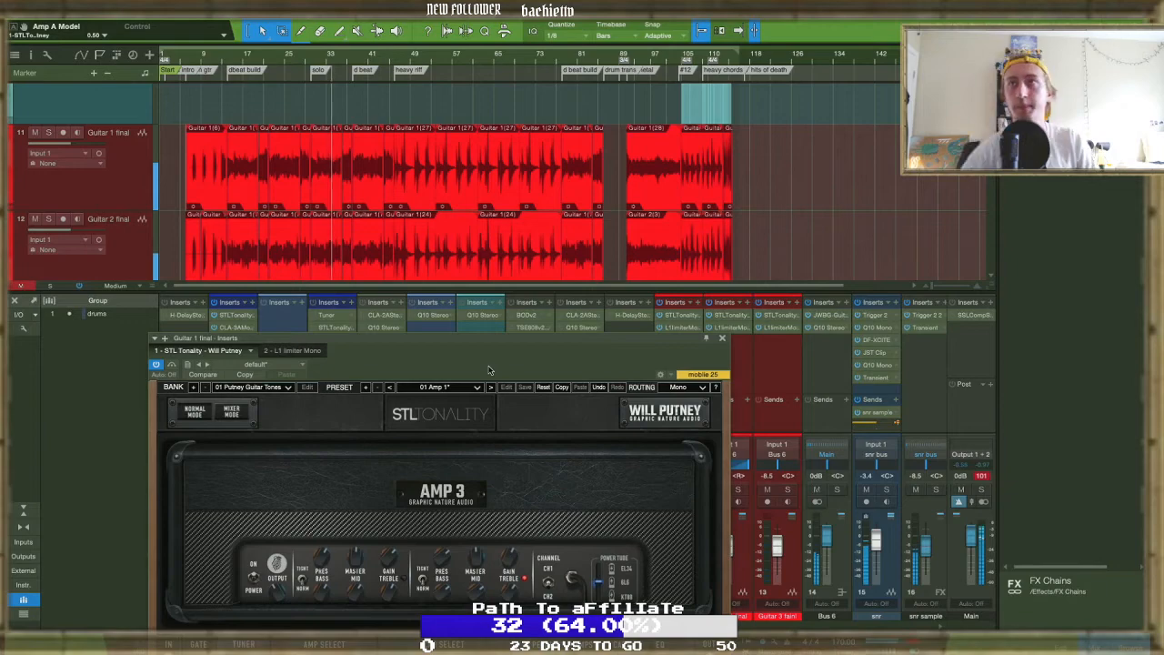
pyautogui.moveTo(490, 370); pyautogui.dragTo(474, 489)
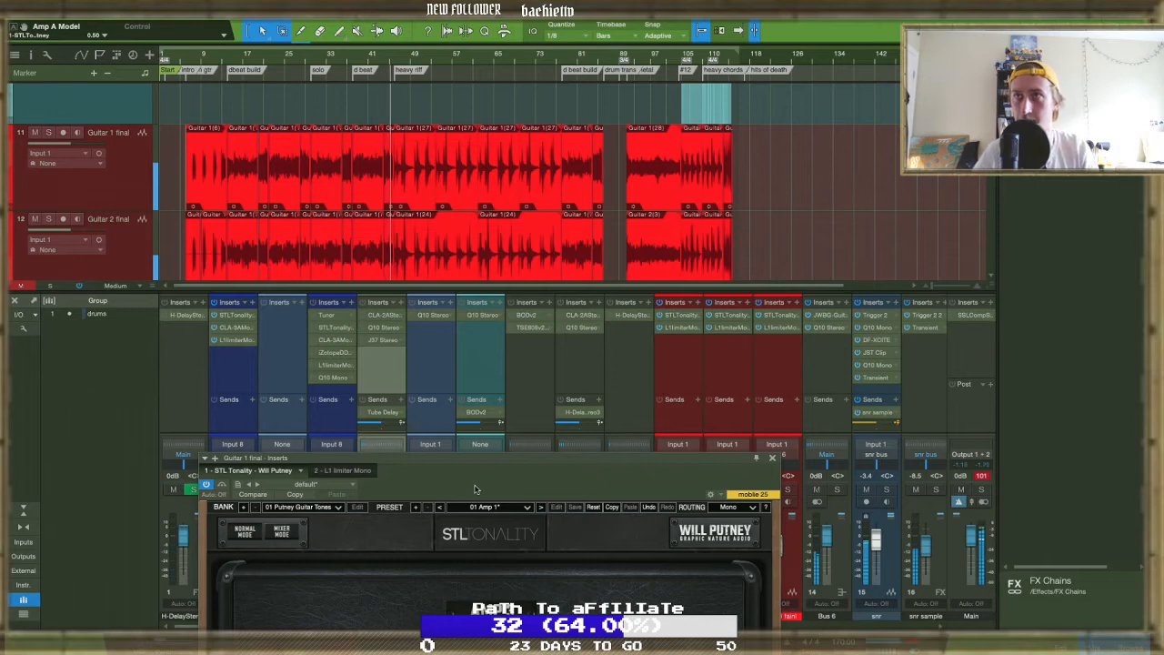
pyautogui.moveTo(474, 489); pyautogui.dragTo(453, 214)
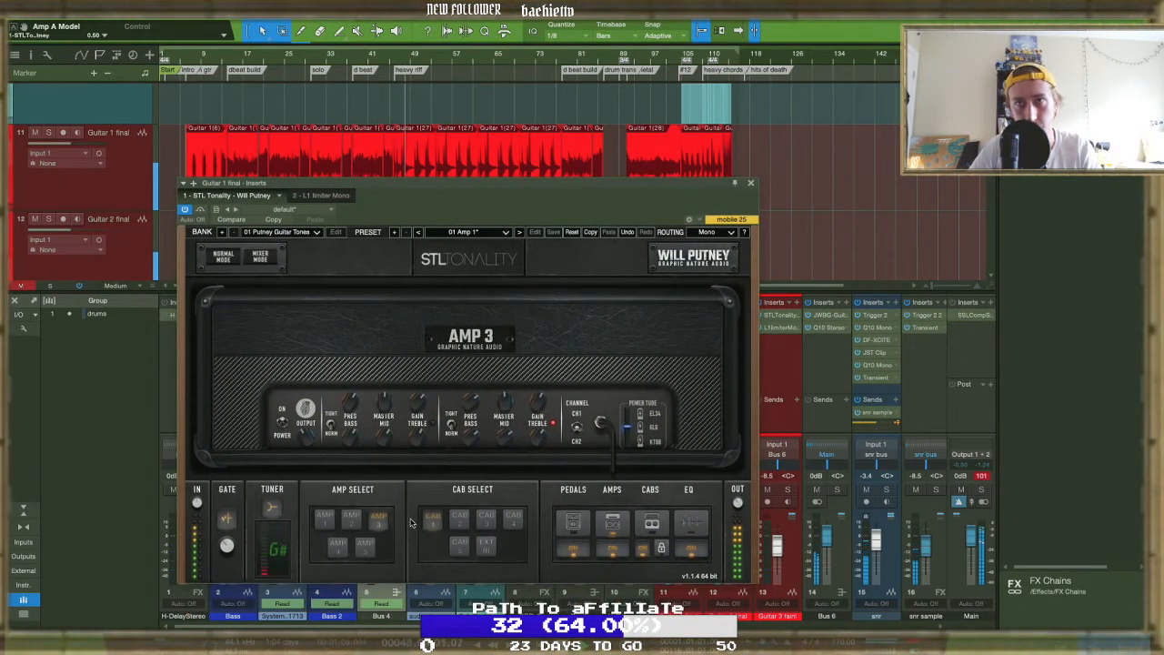
pyautogui.click(324, 517)
pyautogui.click(351, 517)
pyautogui.click(461, 518)
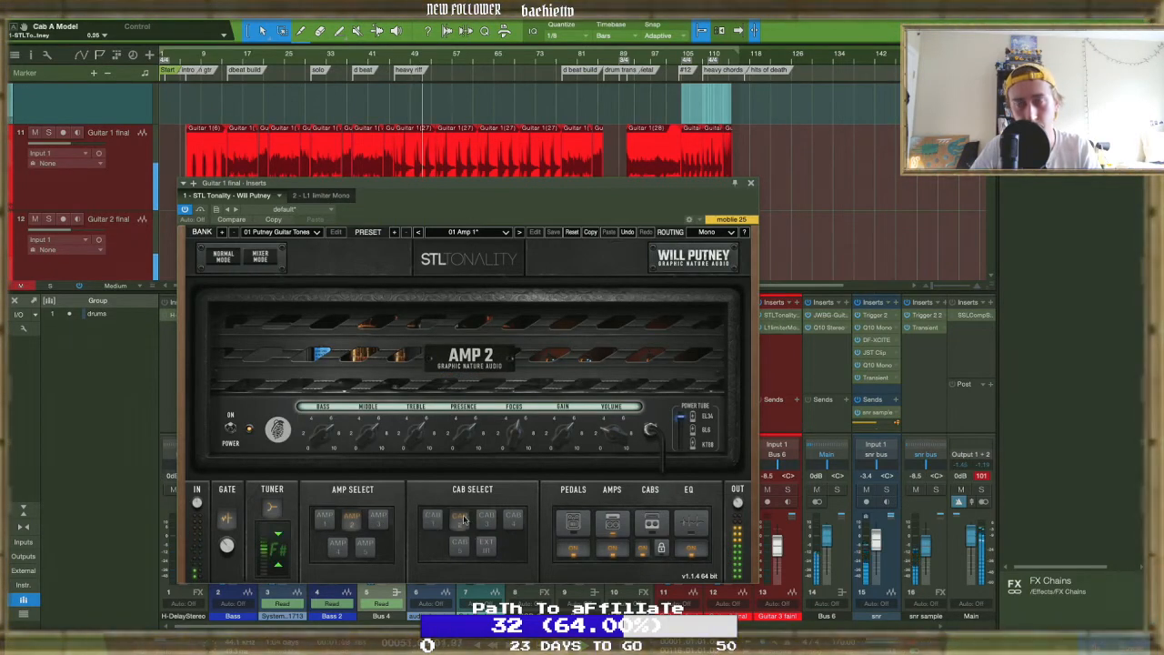
pyautogui.click(512, 520)
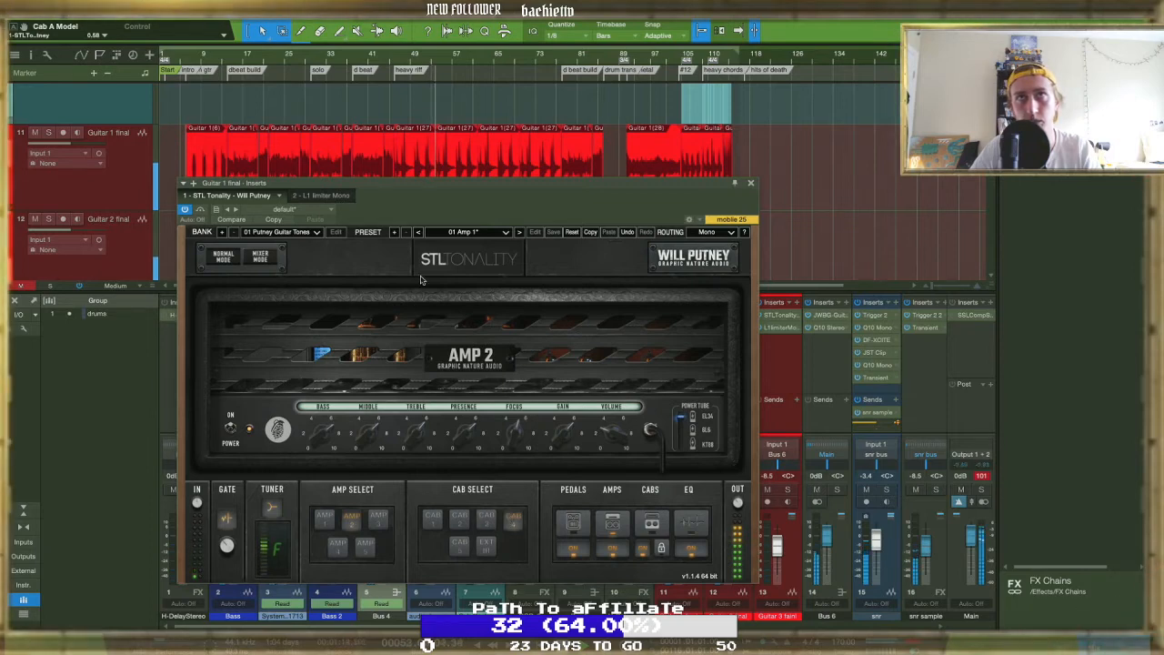
# Solo Guitar 1 final and compare Amps 1, 2 and 3 in its STL Tonality, settling on Amp 1 with Cab 1
pyautogui.moveTo(420, 218); pyautogui.dragTo(527, 256)
pyautogui.click(48, 219)
pyautogui.click(48, 133)
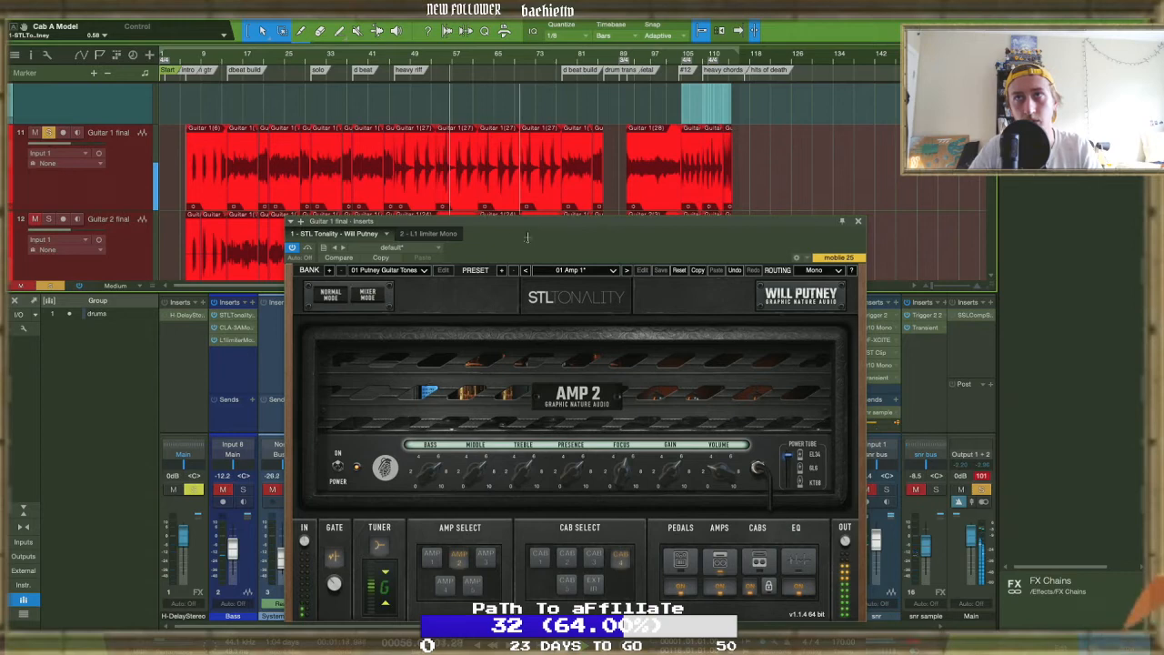
pyautogui.moveTo(536, 221); pyautogui.dragTo(414, 115)
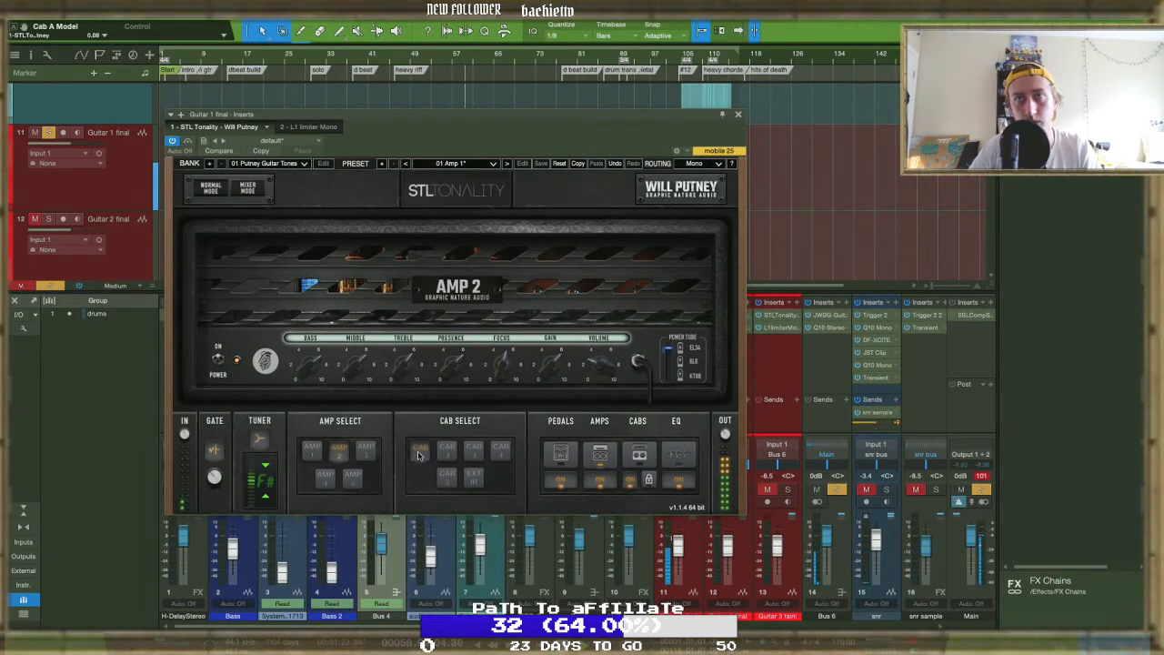
pyautogui.click(311, 452)
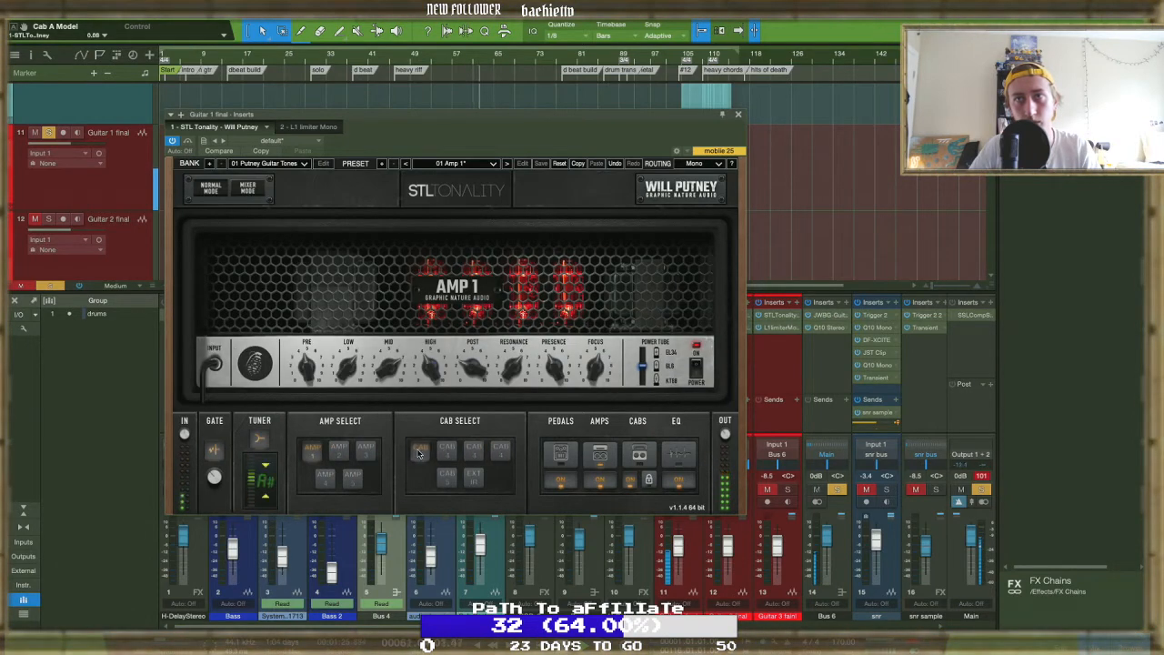
pyautogui.click(337, 452)
pyautogui.click(366, 448)
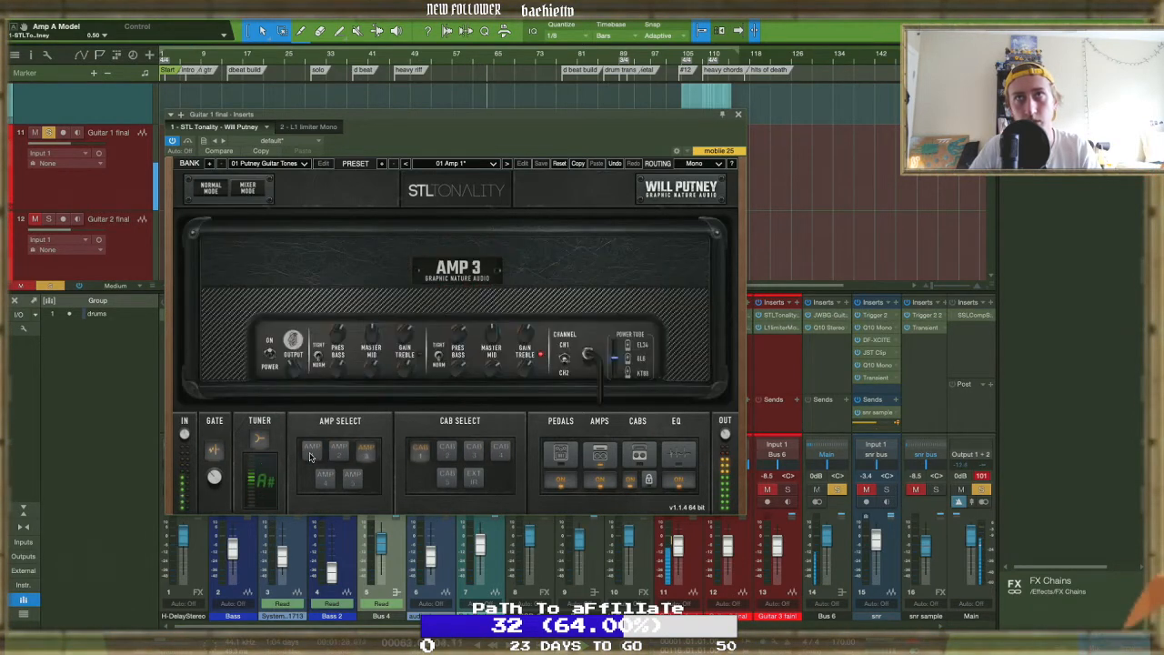
pyautogui.click(310, 450)
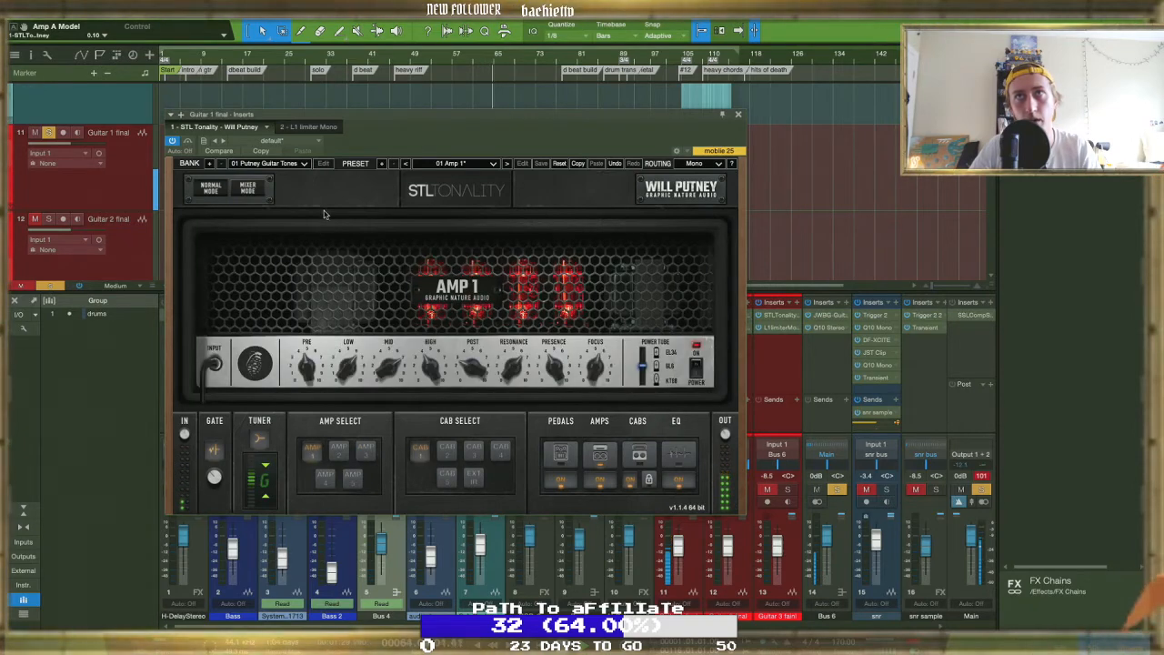
# Inspect the L1 limiters on Guitars 1 and 3, the BG-Guitars plugin on Bus 6 and Guitar 1's STL Tonality
pyautogui.click(306, 127)
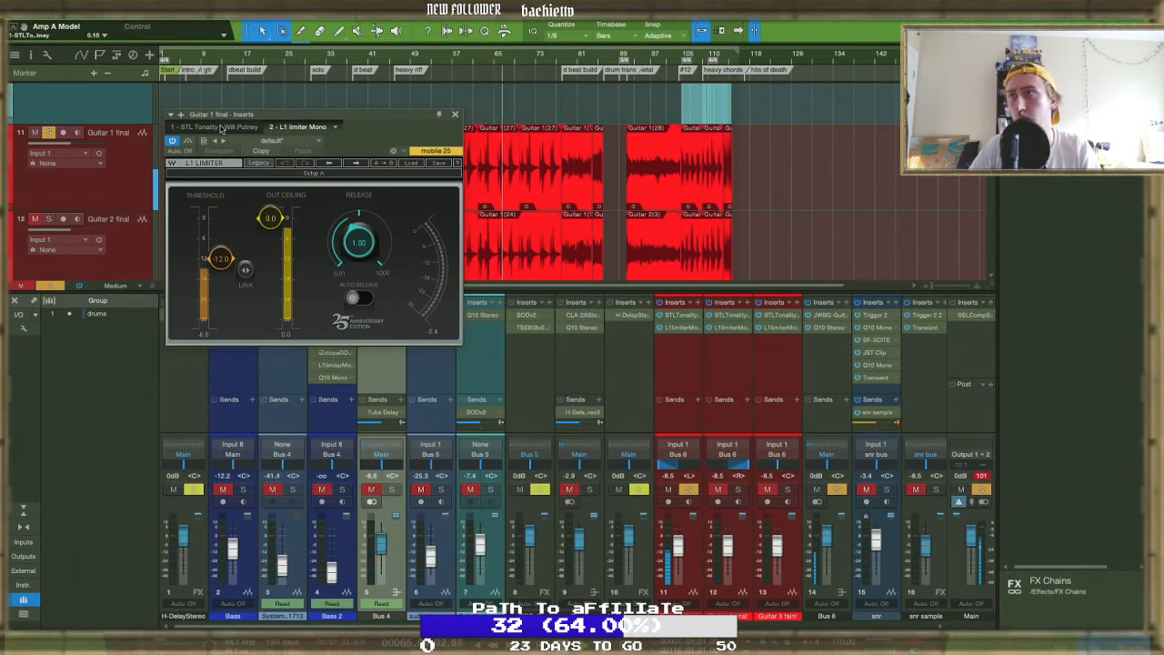
pyautogui.click(774, 328)
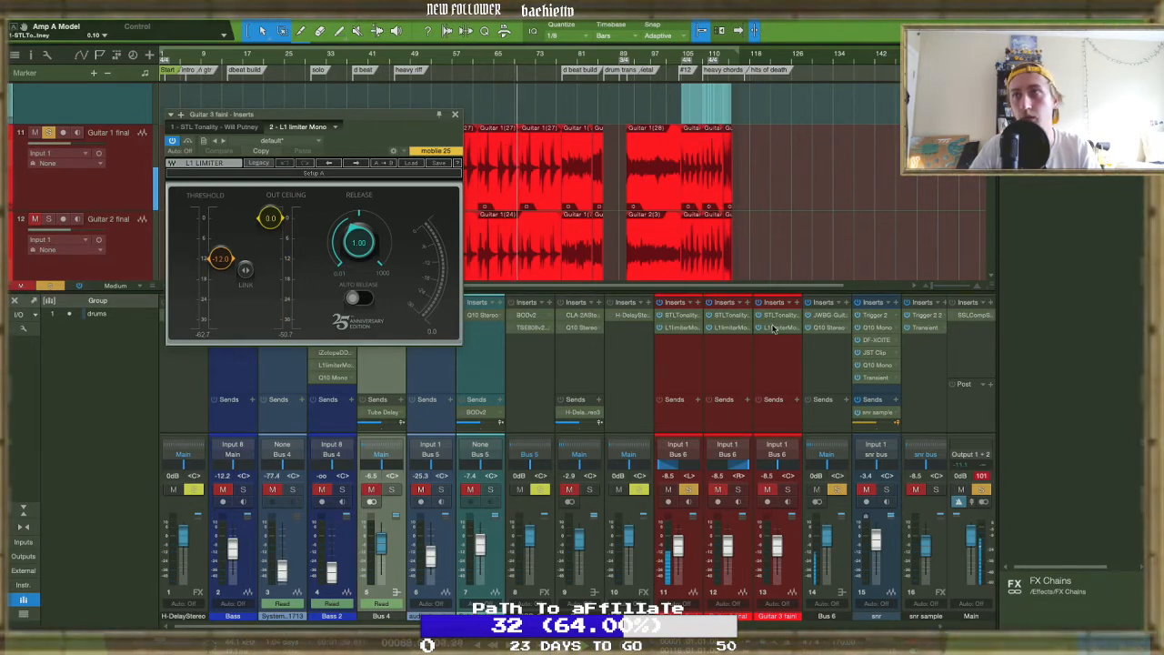
pyautogui.click(827, 316)
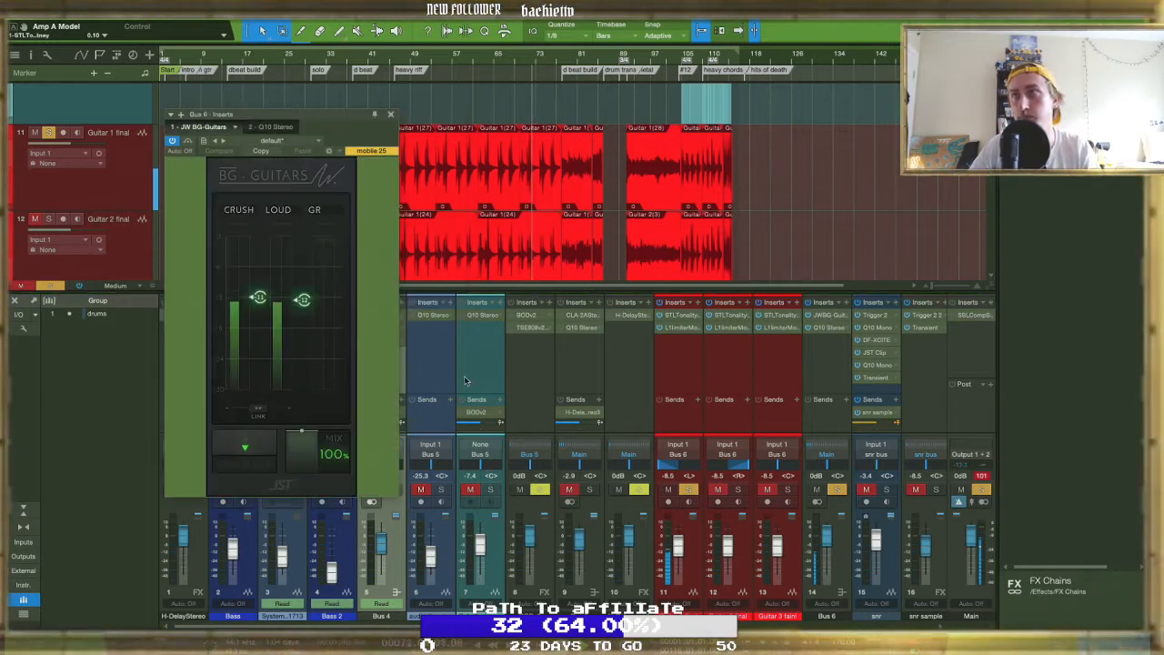
pyautogui.click(677, 316)
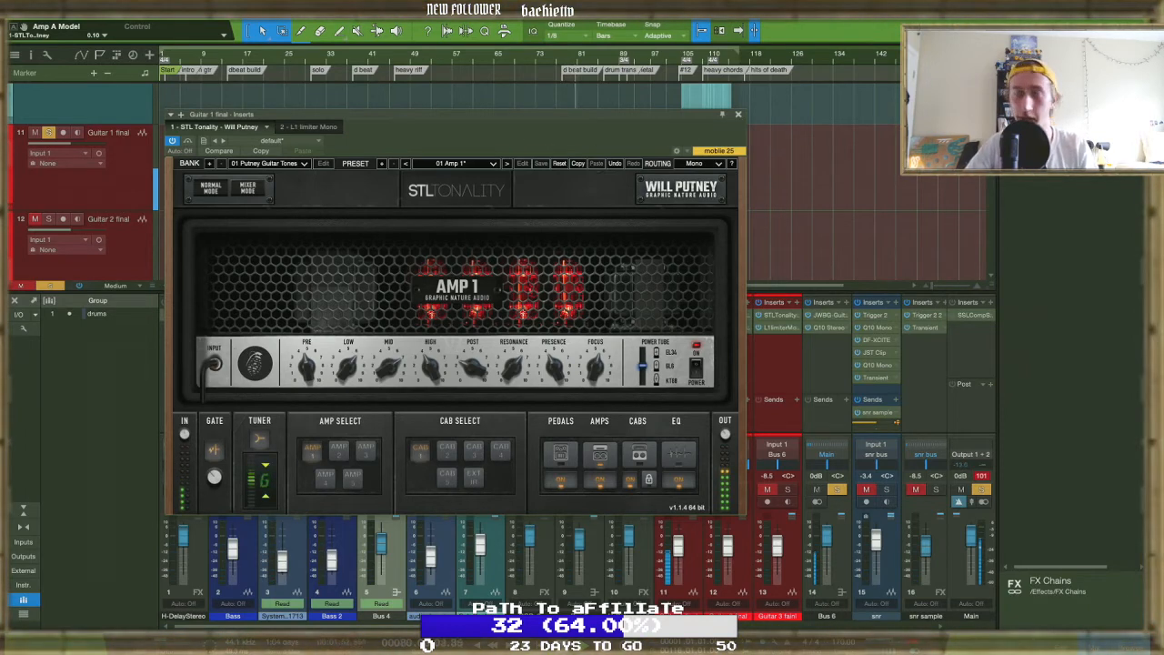
pyautogui.click(738, 113)
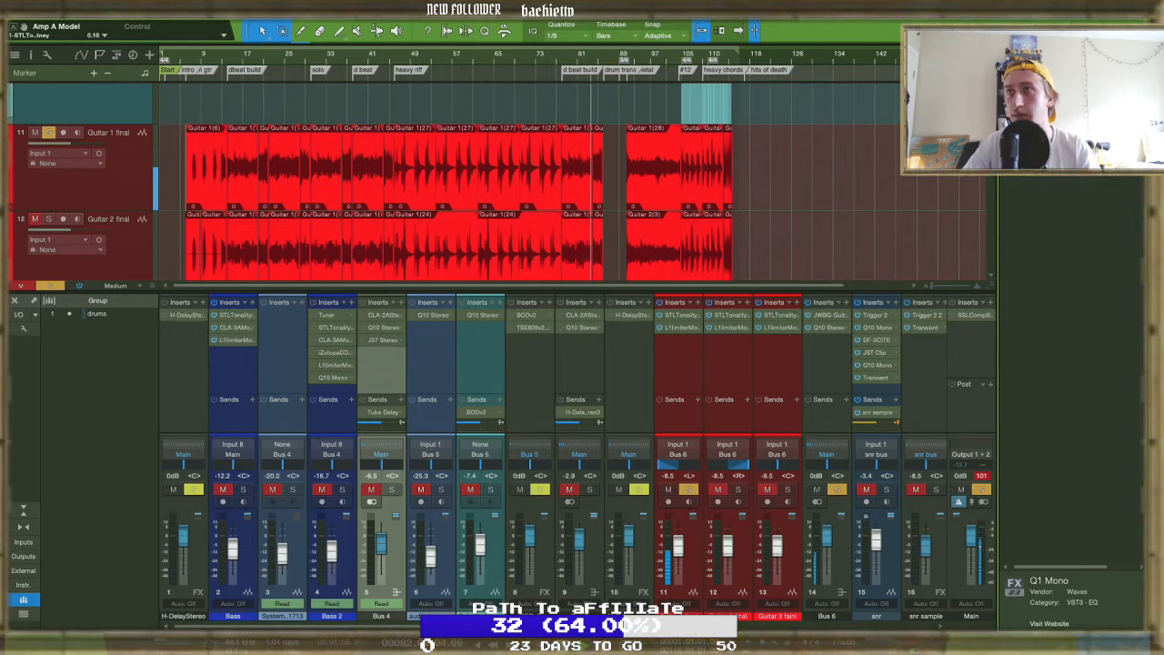
# Add a Q10 Mono EQ to Guitar 1 final, switch it to the legacy interface and cut band 8 by about 3 dB near 4 kHz
pyautogui.moveTo(1045, 214); pyautogui.dragTo(686, 343)
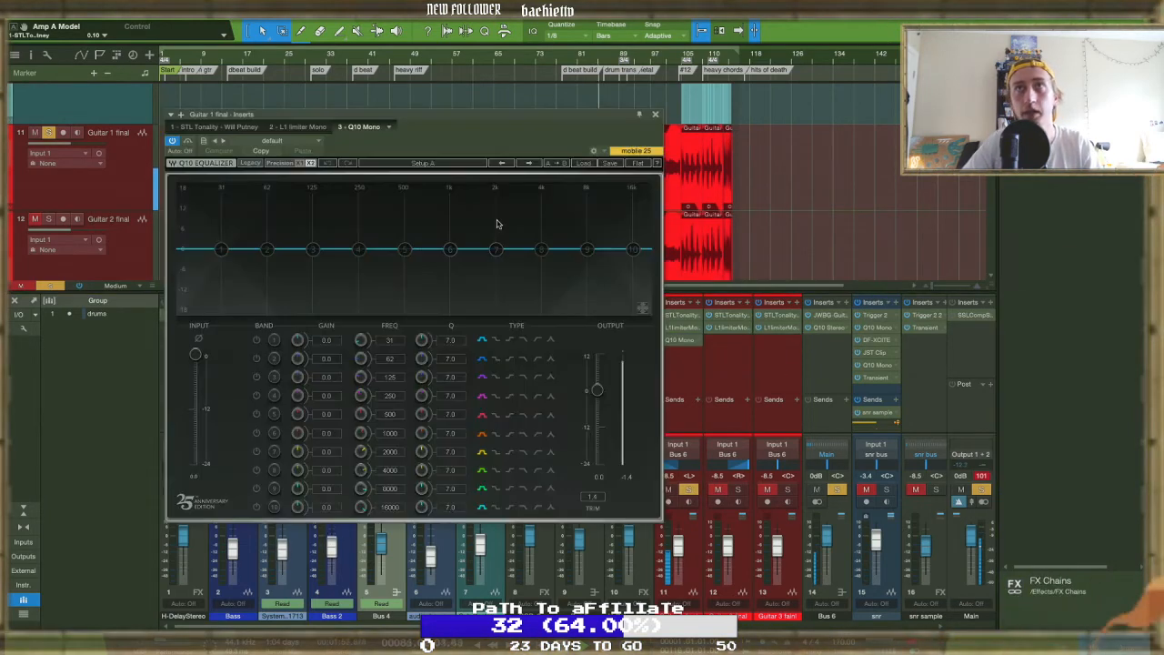
pyautogui.moveTo(436, 155); pyautogui.dragTo(456, 134)
pyautogui.click(270, 141)
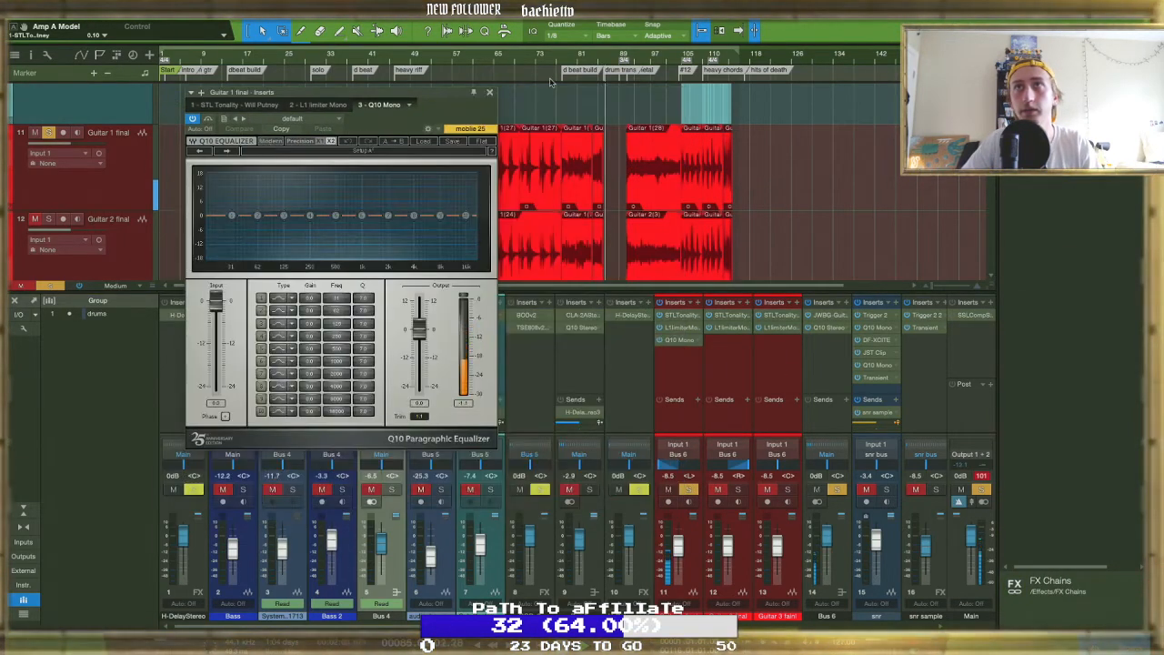
pyautogui.moveTo(414, 217); pyautogui.dragTo(415, 224)
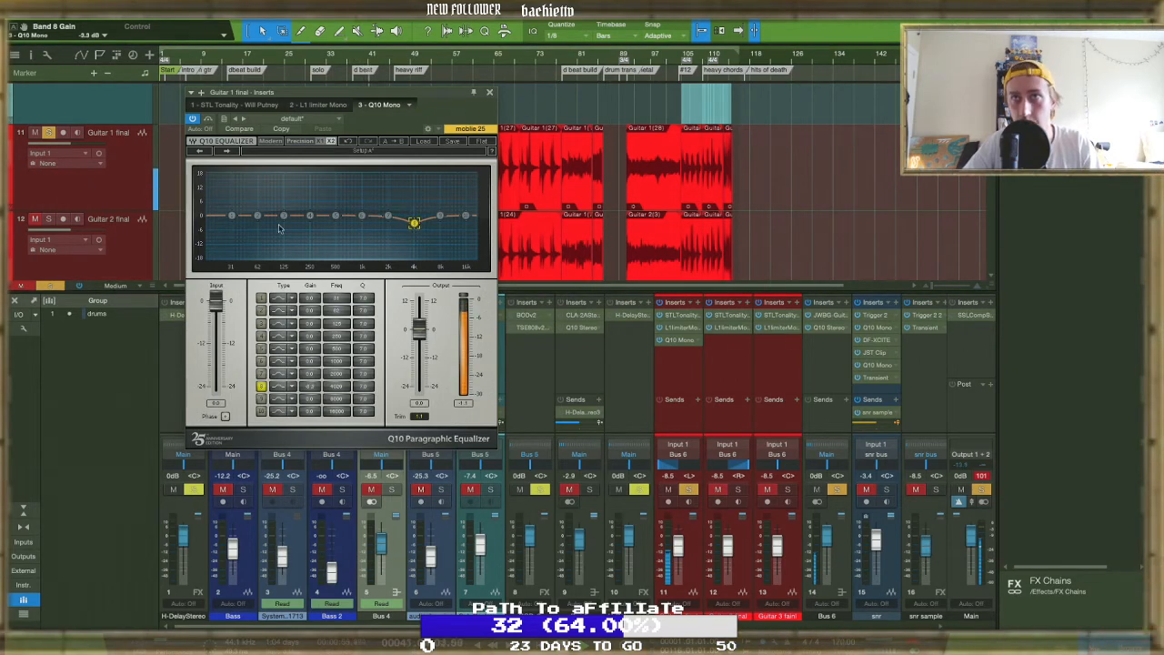
# Change Q10 band 1 to Hi Pass and set its cutoff just above 125 Hz, checking against the soloed Bass
pyautogui.click(282, 298)
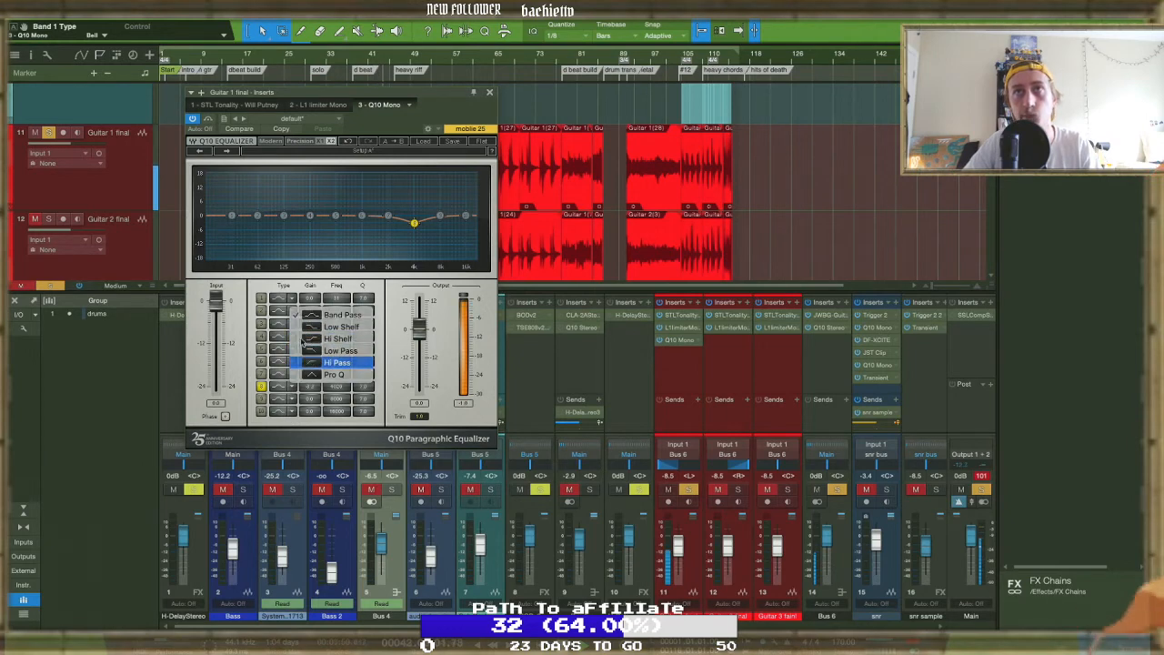
pyautogui.click(314, 362)
pyautogui.moveTo(258, 216); pyautogui.dragTo(289, 215)
pyautogui.click(243, 489)
pyautogui.moveTo(291, 220); pyautogui.dragTo(294, 220)
pyautogui.click(244, 489)
# Sweep Q10 band 4 with a boost, cut it by about 2.8 dB between 500 Hz and 1 kHz, and slightly cut band 5 just above 250 Hz
pyautogui.moveTo(309, 207); pyautogui.dragTo(347, 196)
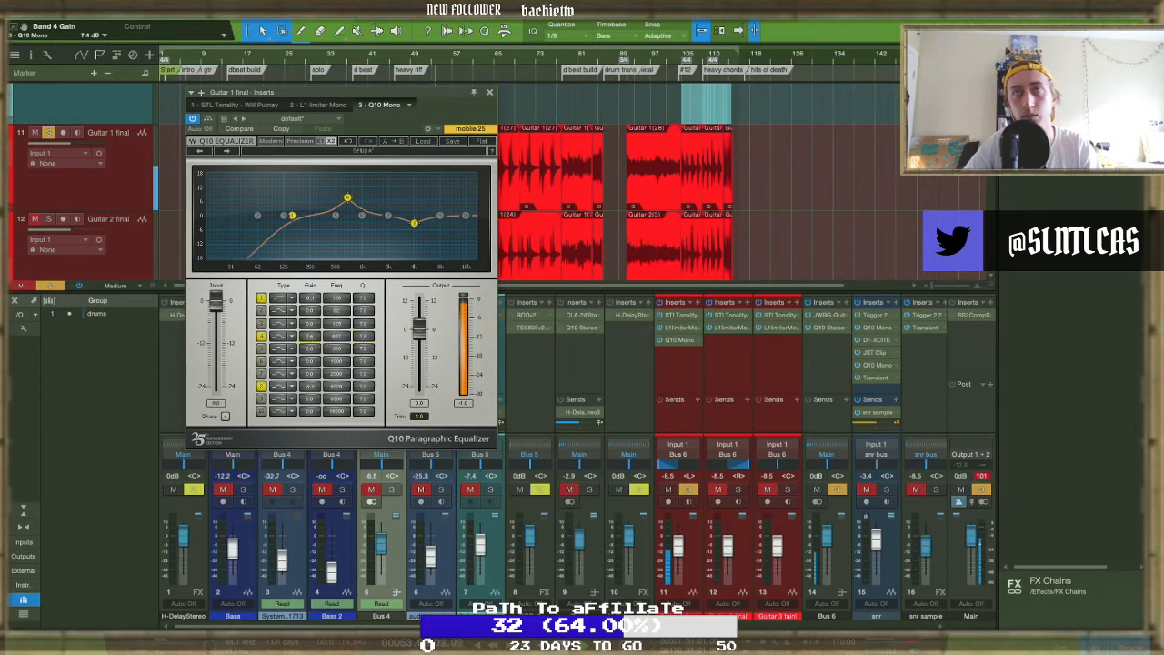
pyautogui.moveTo(347, 226); pyautogui.dragTo(347, 222)
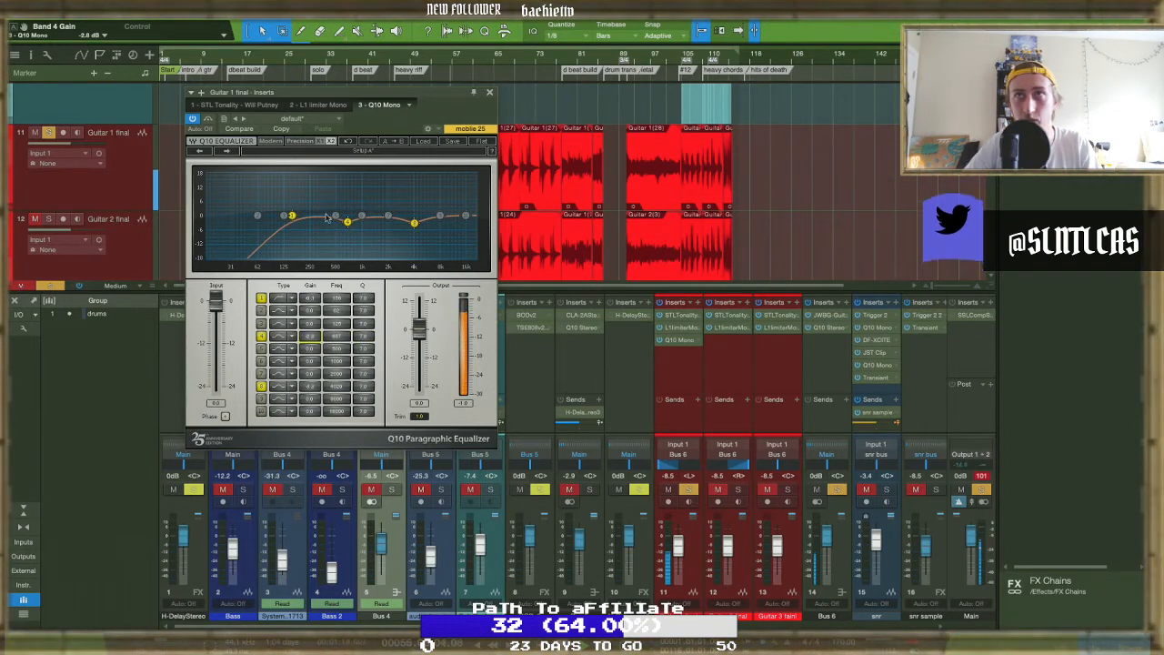
pyautogui.moveTo(335, 215)
pyautogui.mouseDown()
pyautogui.moveTo(317, 205)
pyautogui.moveTo(316, 185)
pyautogui.moveTo(317, 220)
pyautogui.mouseUp()
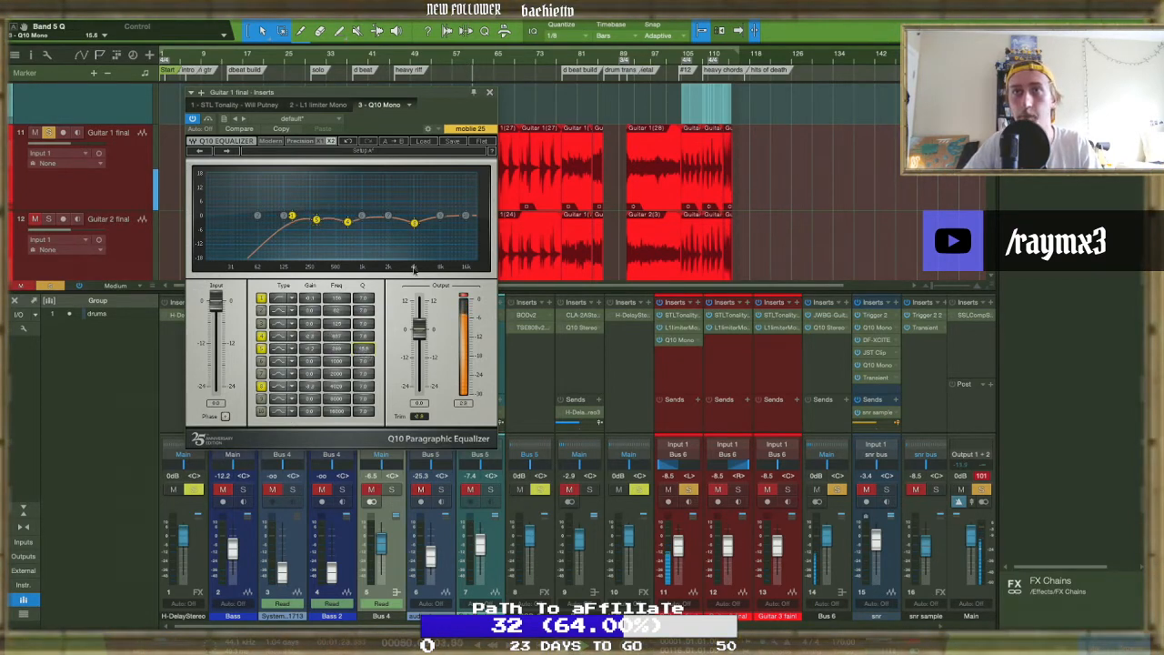
# Change Q10 band 10 to Low Pass and lower its cutoff to just above 8 kHz
pyautogui.click(289, 411)
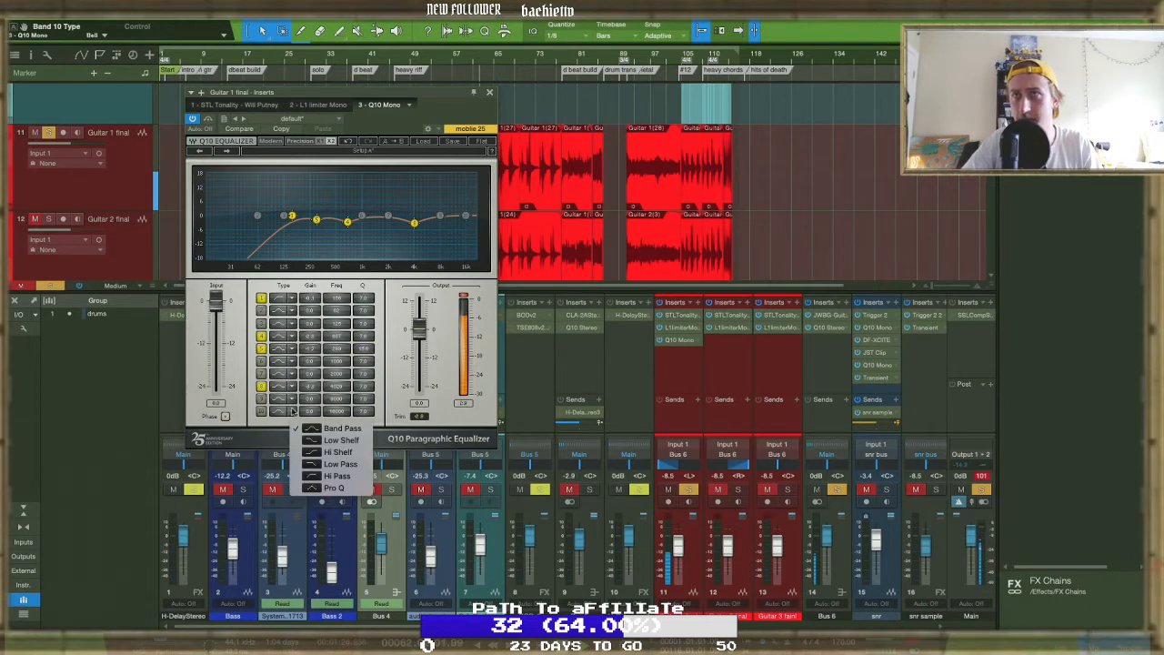
pyautogui.click(318, 464)
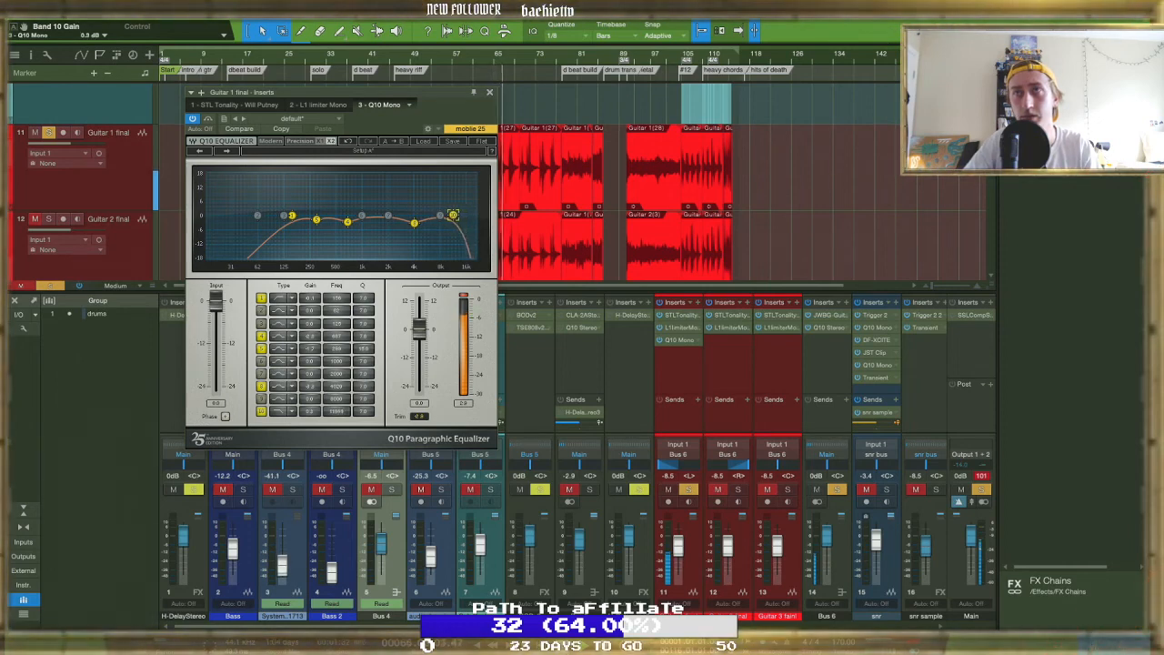
pyautogui.moveTo(463, 215); pyautogui.dragTo(424, 215)
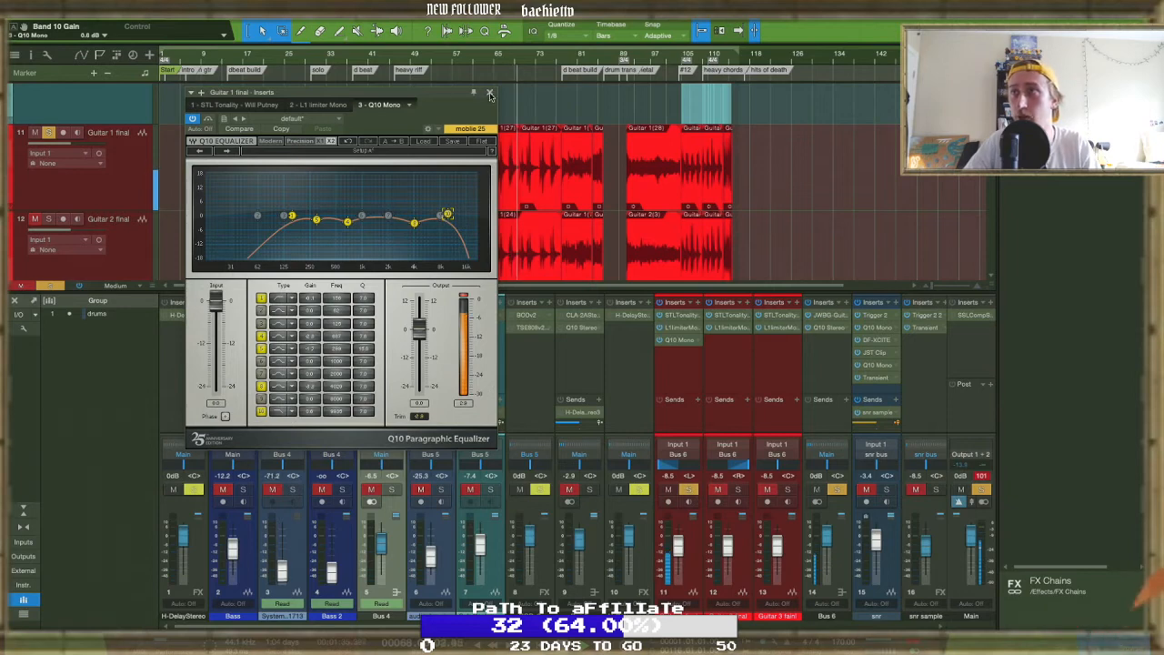
# Check Guitar 2 final's STL Tonality and L1 limiter, and copy the Q10 Mono EQ from Guitar 1 final onto its channel
pyautogui.click(681, 342)
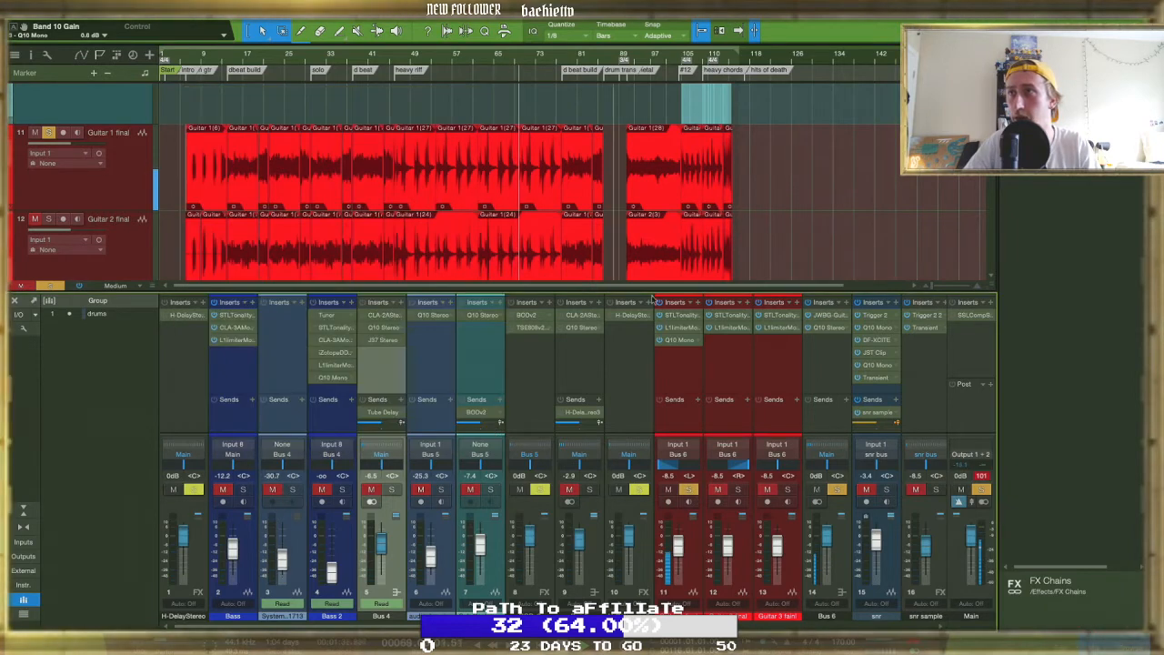
pyautogui.click(717, 320)
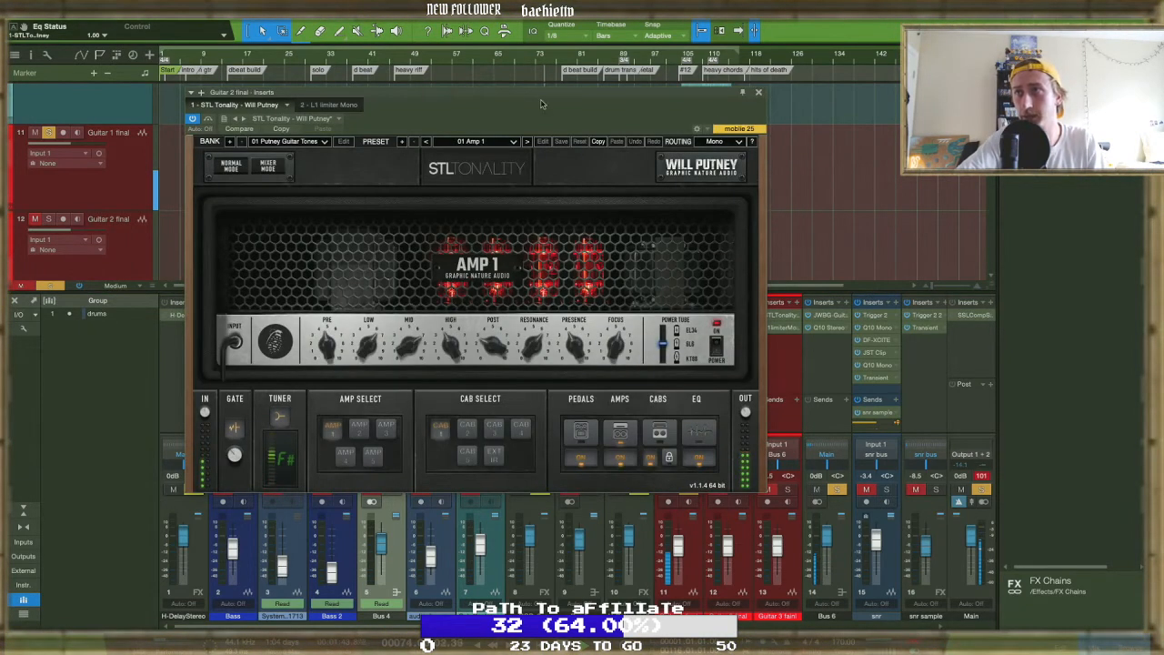
pyautogui.moveTo(712, 113); pyautogui.dragTo(533, 100)
pyautogui.click(679, 340)
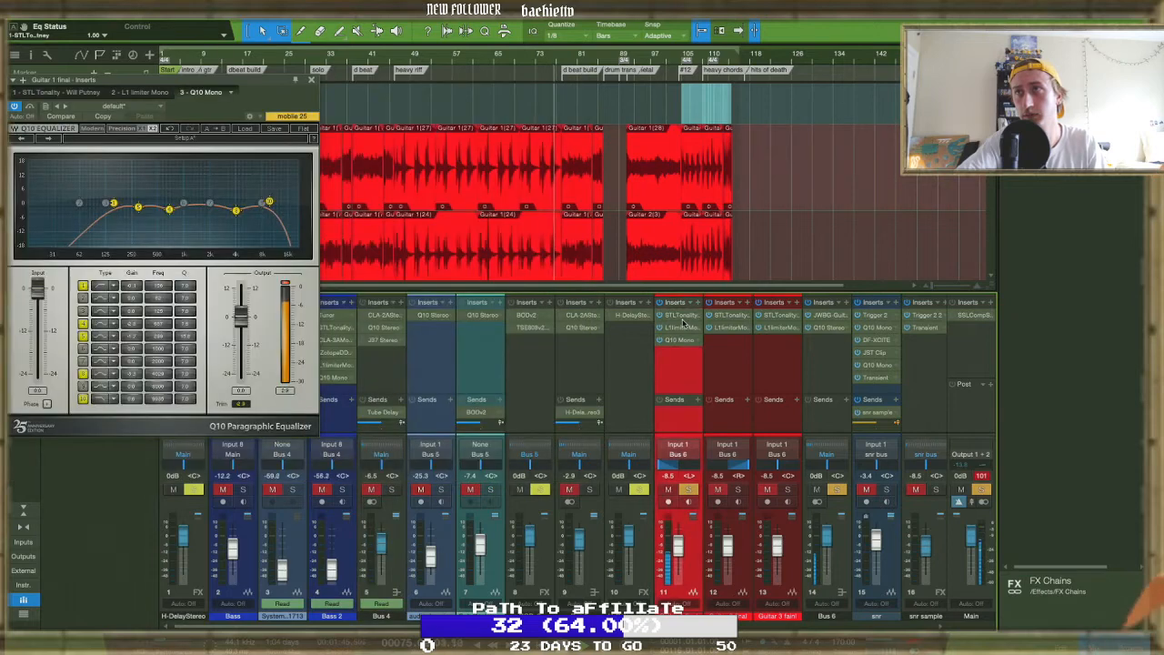
pyautogui.click(727, 329)
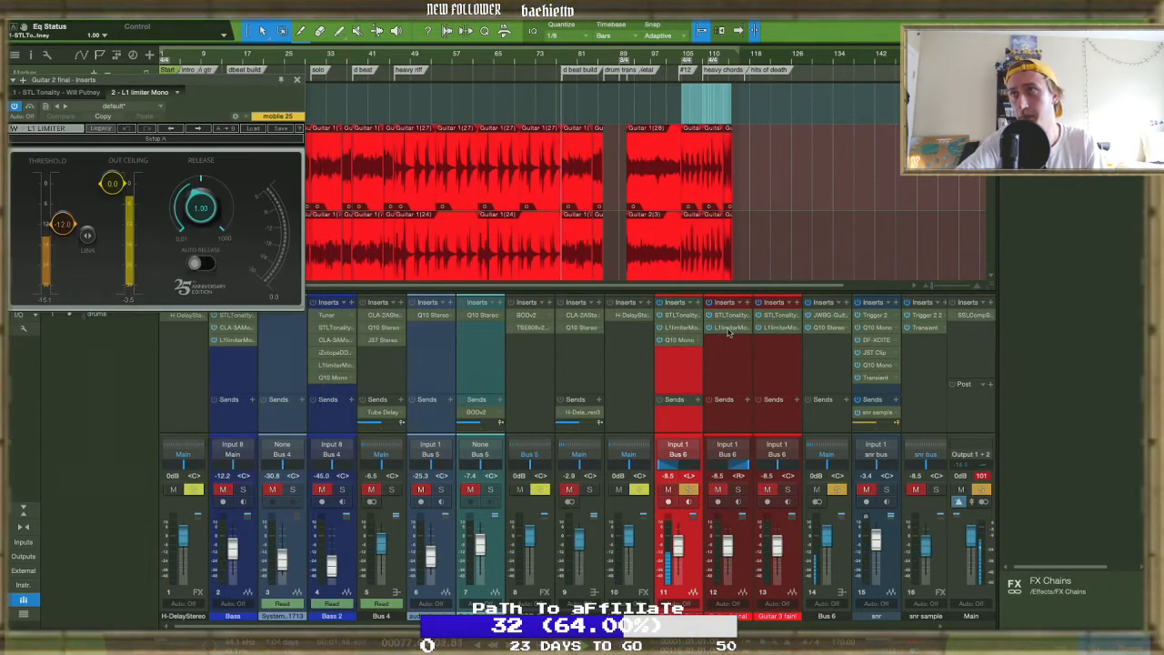
pyautogui.moveTo(721, 347); pyautogui.dragTo(724, 345)
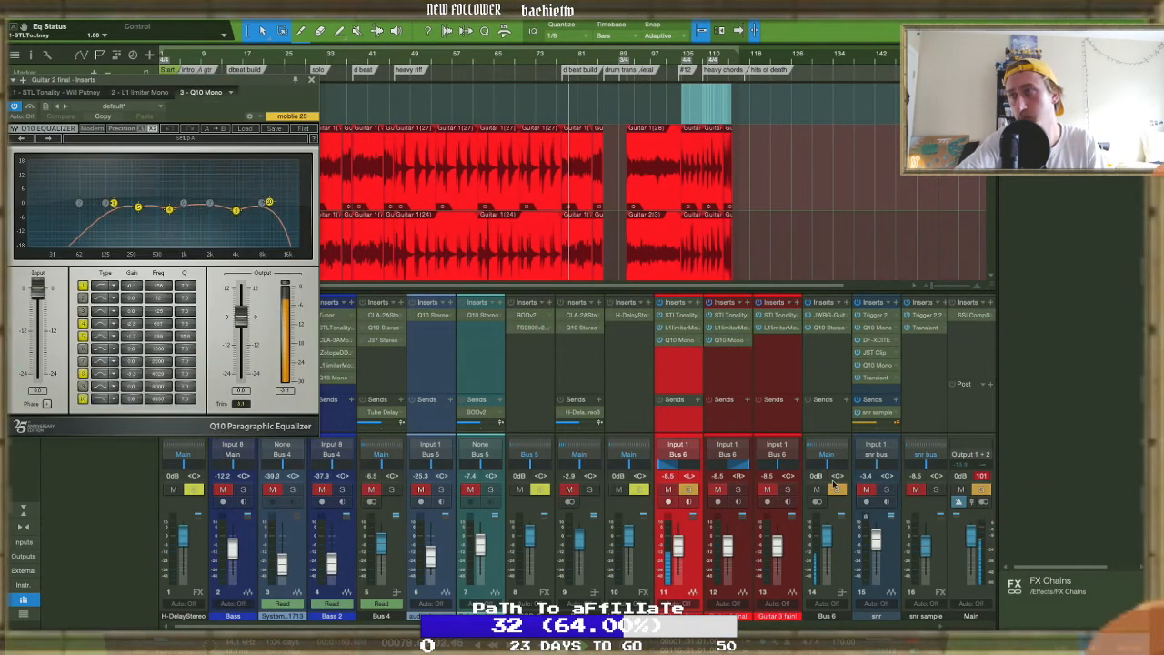
# Open BG-Guitars on Bus 6 and balance the two main guitars during playback, setting the Guitar 1 final and Guitar 2 final faders to -10.1
pyautogui.click(829, 315)
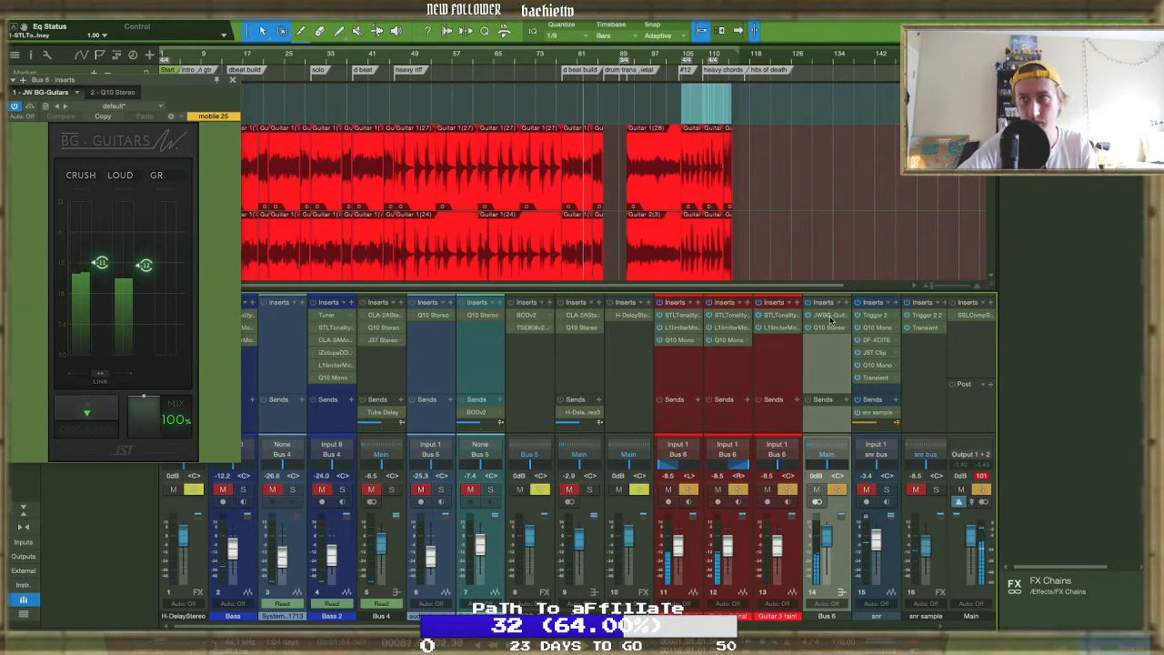
pyautogui.moveTo(726, 545); pyautogui.dragTo(728, 547)
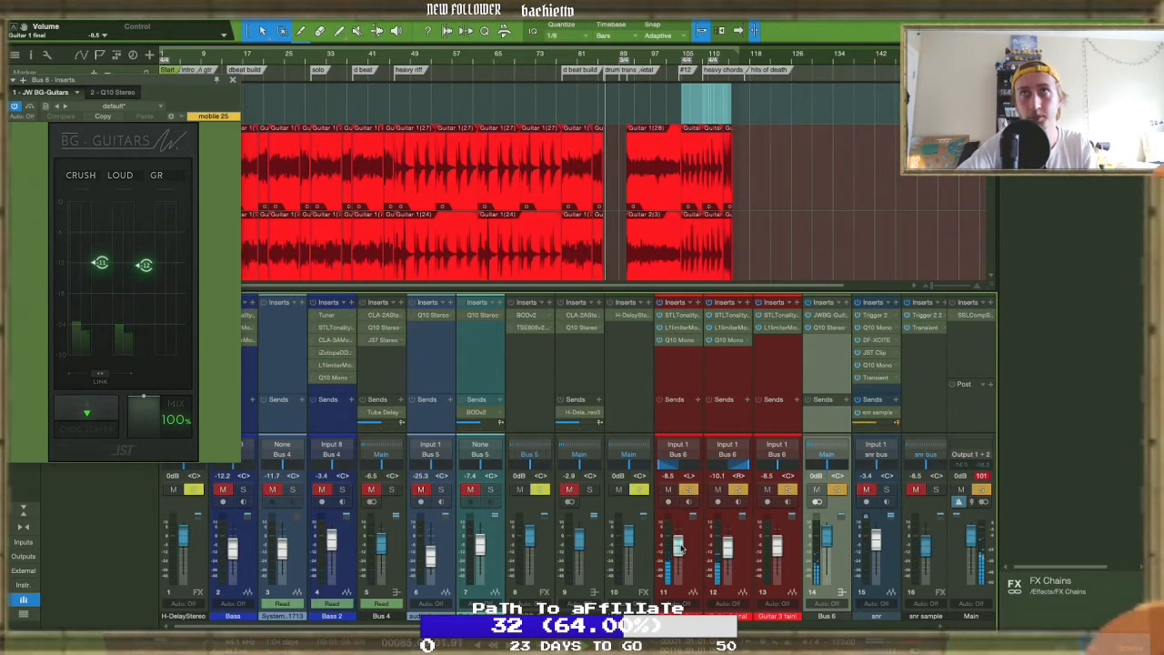
pyautogui.moveTo(679, 547); pyautogui.dragTo(679, 546)
pyautogui.press('space')
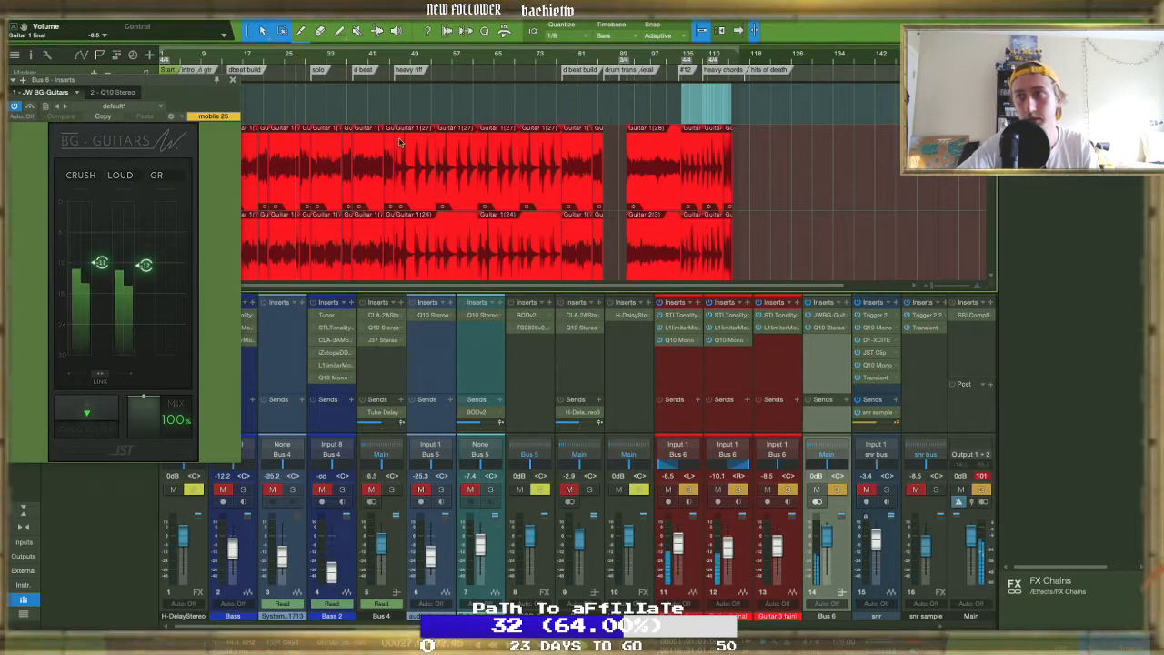
pyautogui.moveTo(676, 546); pyautogui.dragTo(677, 547)
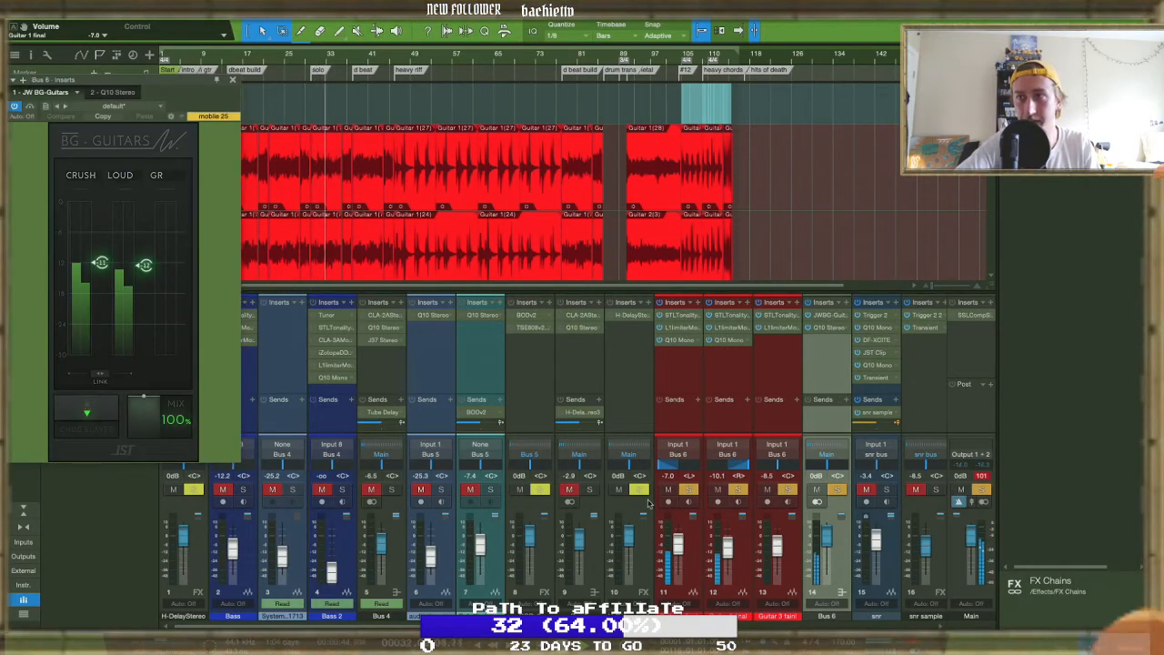
pyautogui.moveTo(678, 547); pyautogui.dragTo(677, 556)
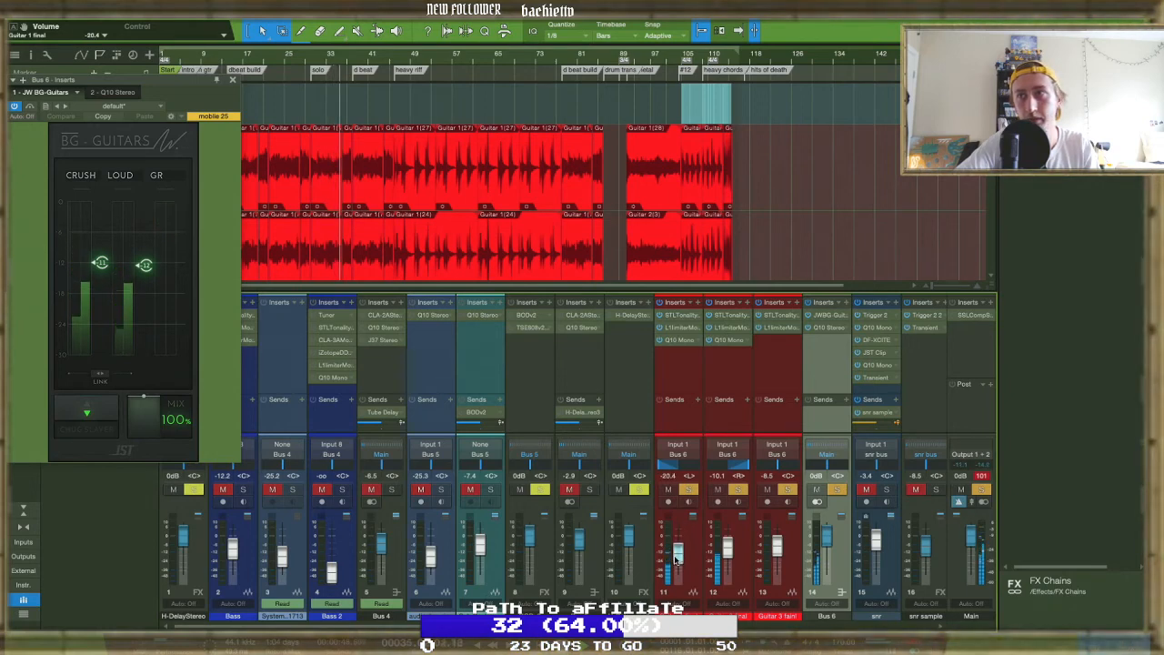
pyautogui.moveTo(676, 555); pyautogui.dragTo(677, 552)
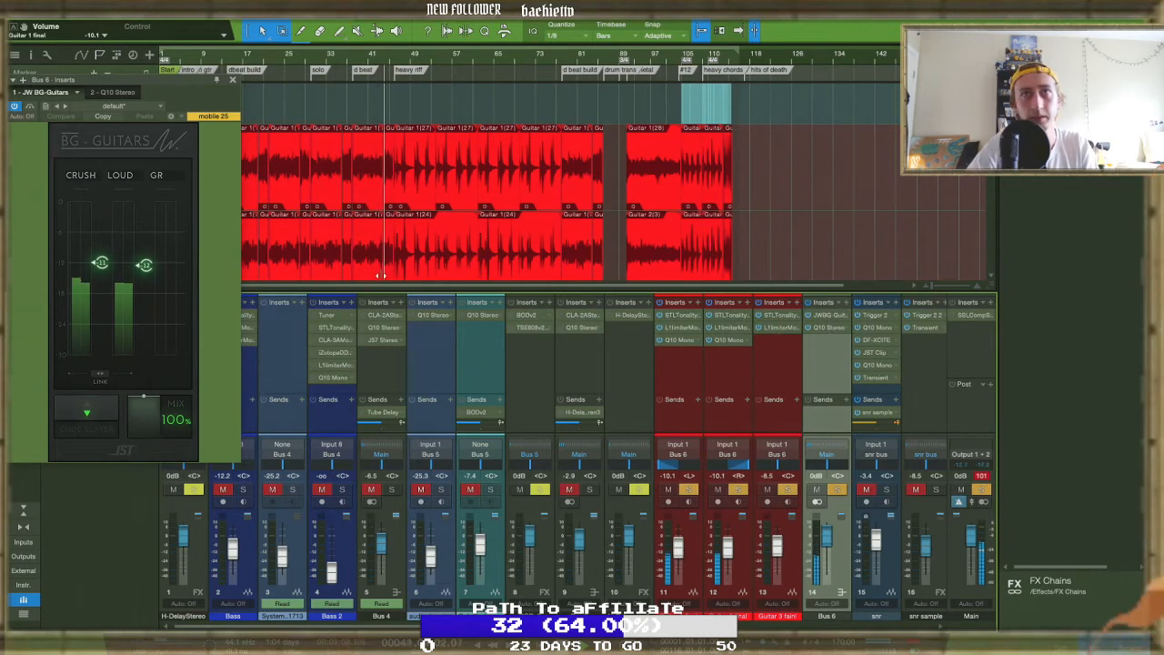
# Set Bus 6's BG-Guitars Crush to about -16 dB and Loud to about -13.8 dB, unsoloing the bus to hear it in the mix
pyautogui.moveTo(97, 264)
pyautogui.moveTo(97, 265); pyautogui.dragTo(98, 275)
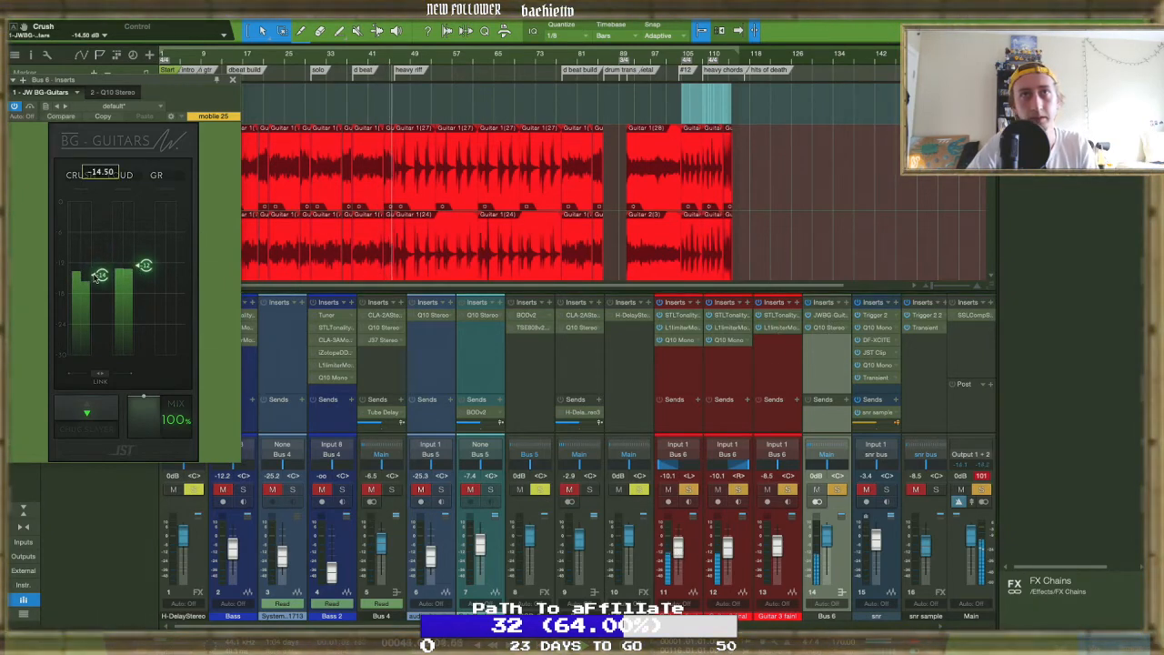
pyautogui.moveTo(146, 266); pyautogui.dragTo(145, 254)
pyautogui.click(837, 489)
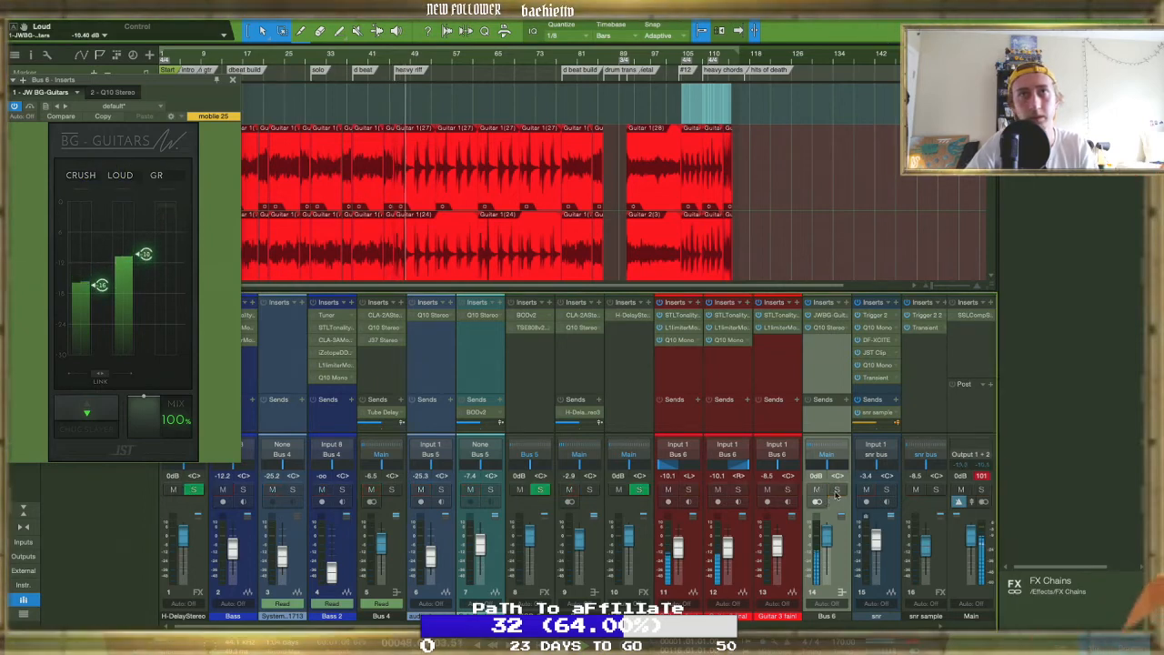
pyautogui.moveTo(146, 254); pyautogui.dragTo(146, 273)
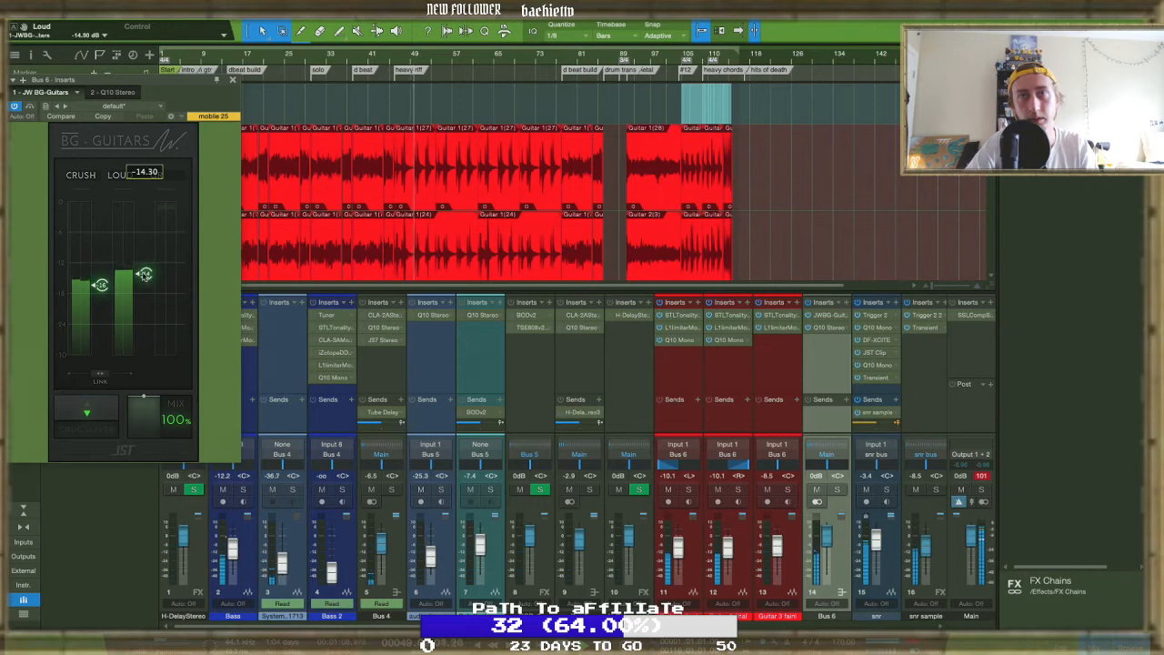
pyautogui.moveTo(143, 272); pyautogui.dragTo(144, 272)
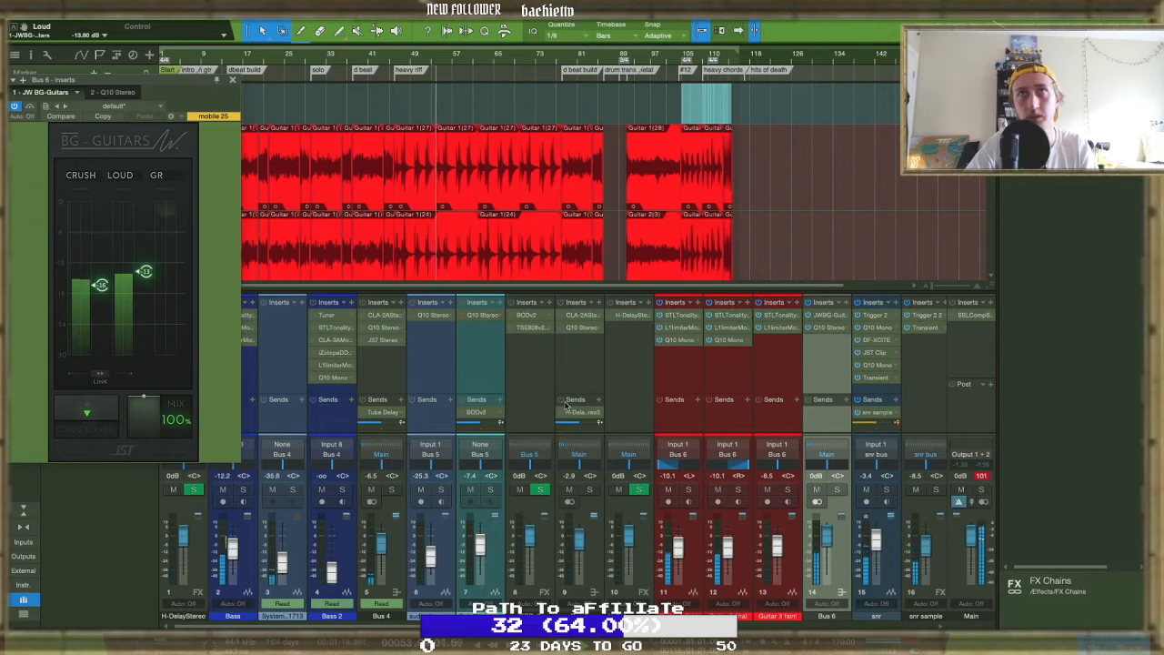
# Close the Bus 6 inserts, lower the Bass fader to -14.2 dB, and check the balance from the d beat build marker
pyautogui.click(233, 80)
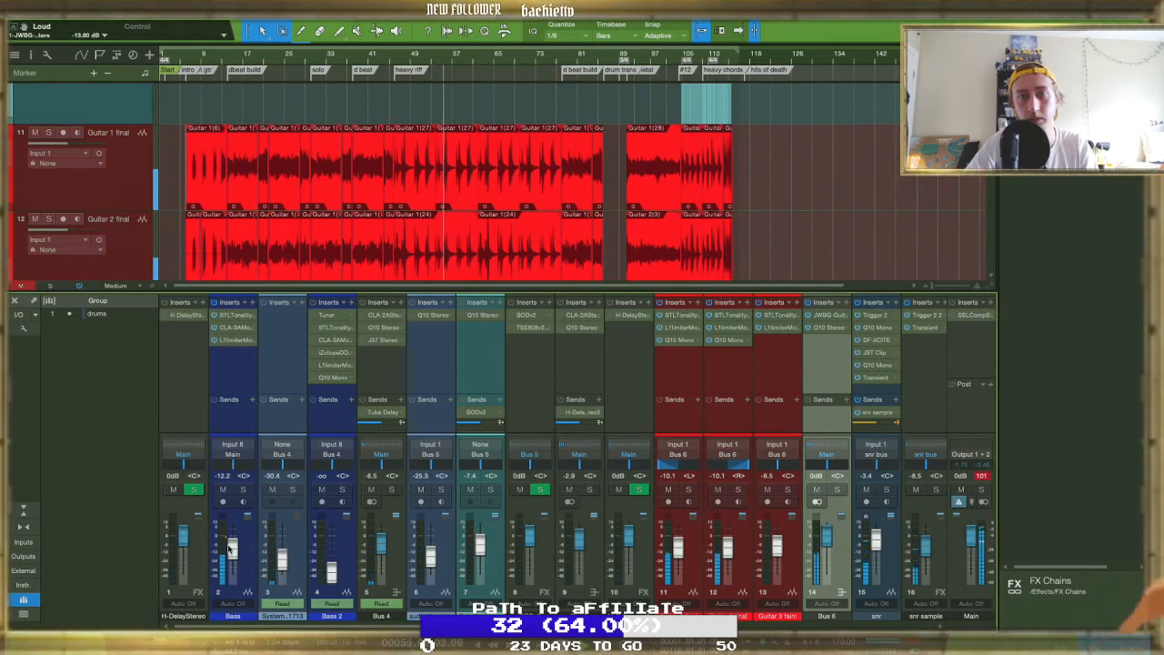
pyautogui.moveTo(233, 551); pyautogui.dragTo(235, 545)
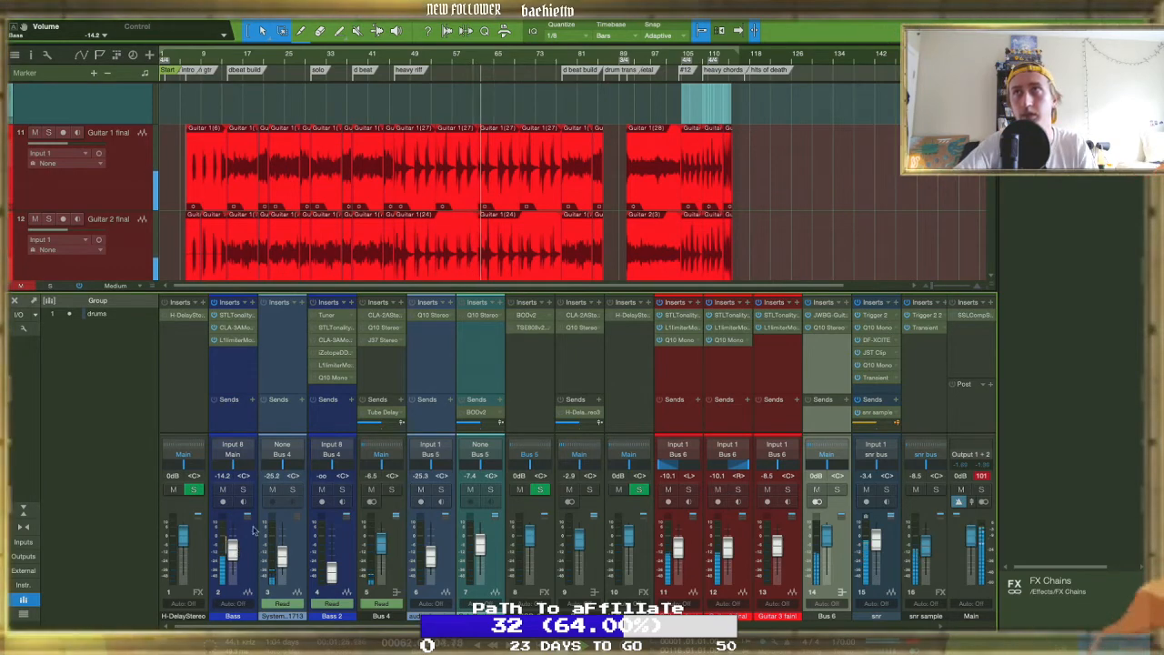
pyautogui.click(564, 69)
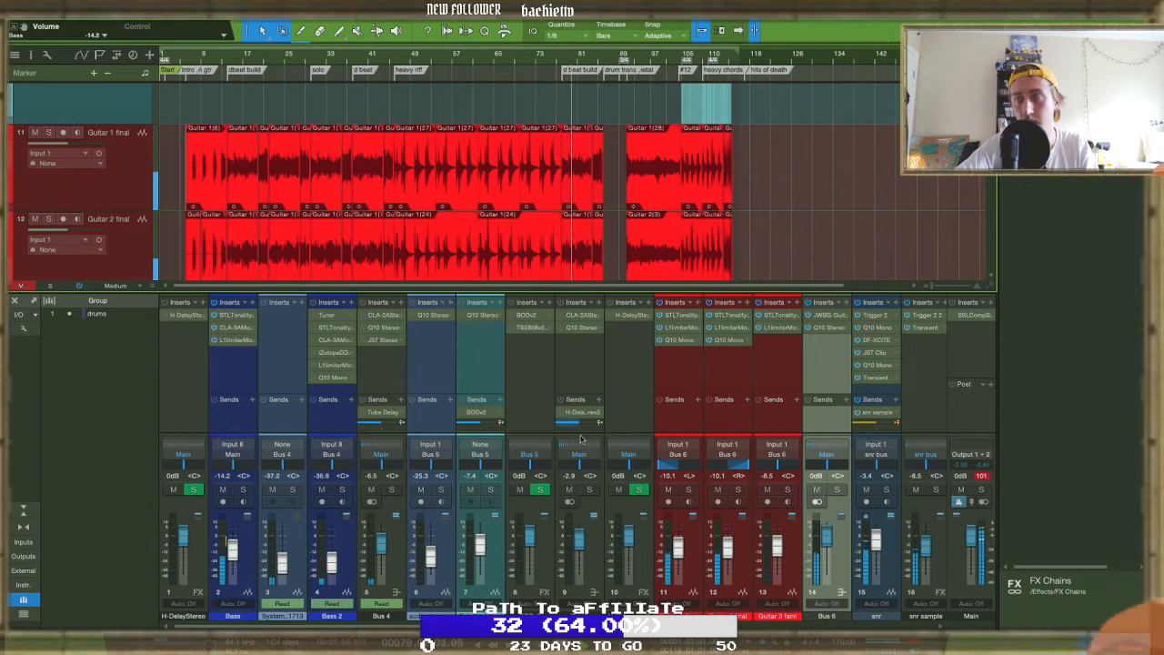
pyautogui.click(836, 490)
pyautogui.click(837, 489)
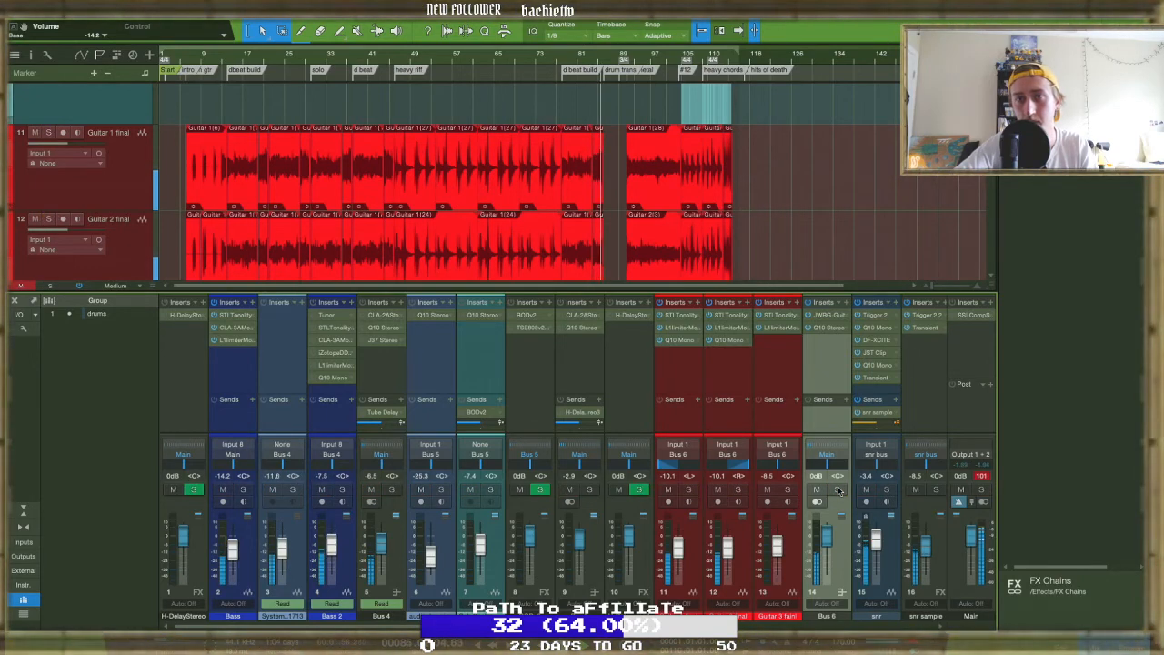
# Look over the drum channels and the bass, System Audio and guitar tracks while listening to the ending sections
pyautogui.hscroll(3, 218, 555)
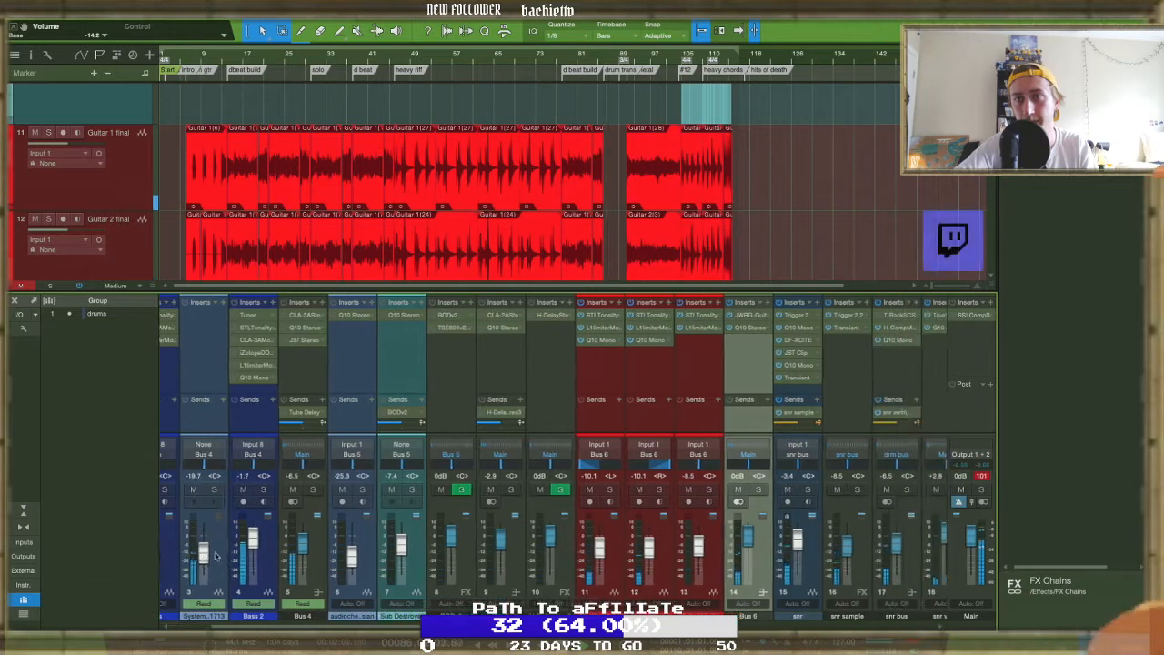
pyautogui.hscroll(12, 410, 569)
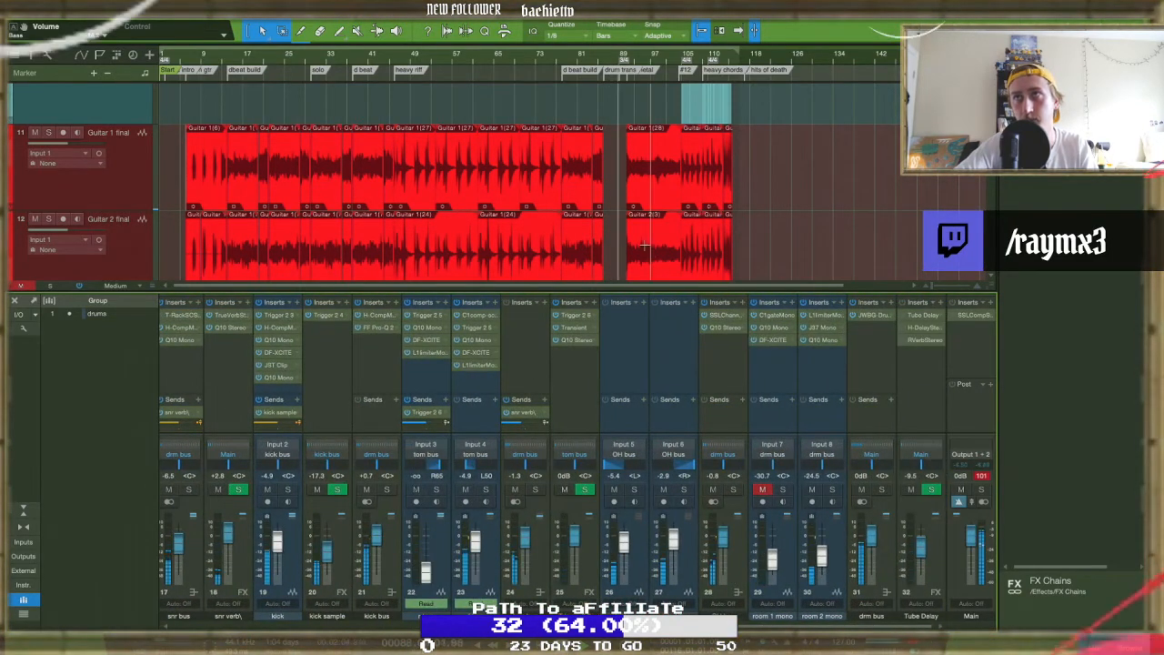
pyautogui.scroll(9, 650, 255)
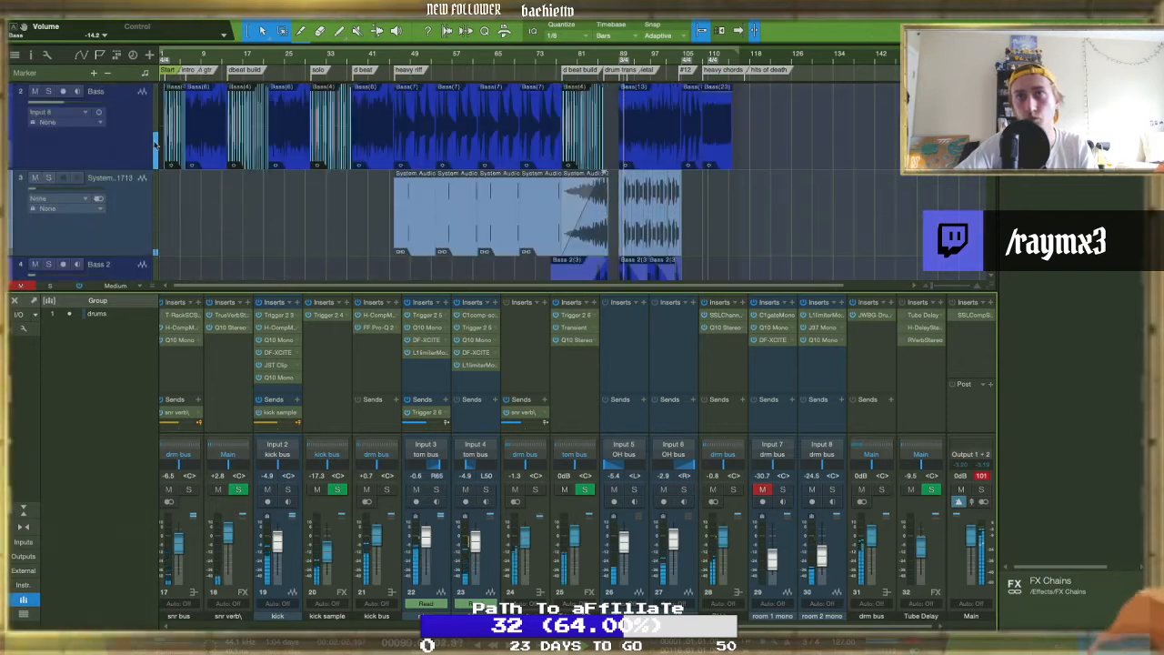
pyautogui.click(130, 223)
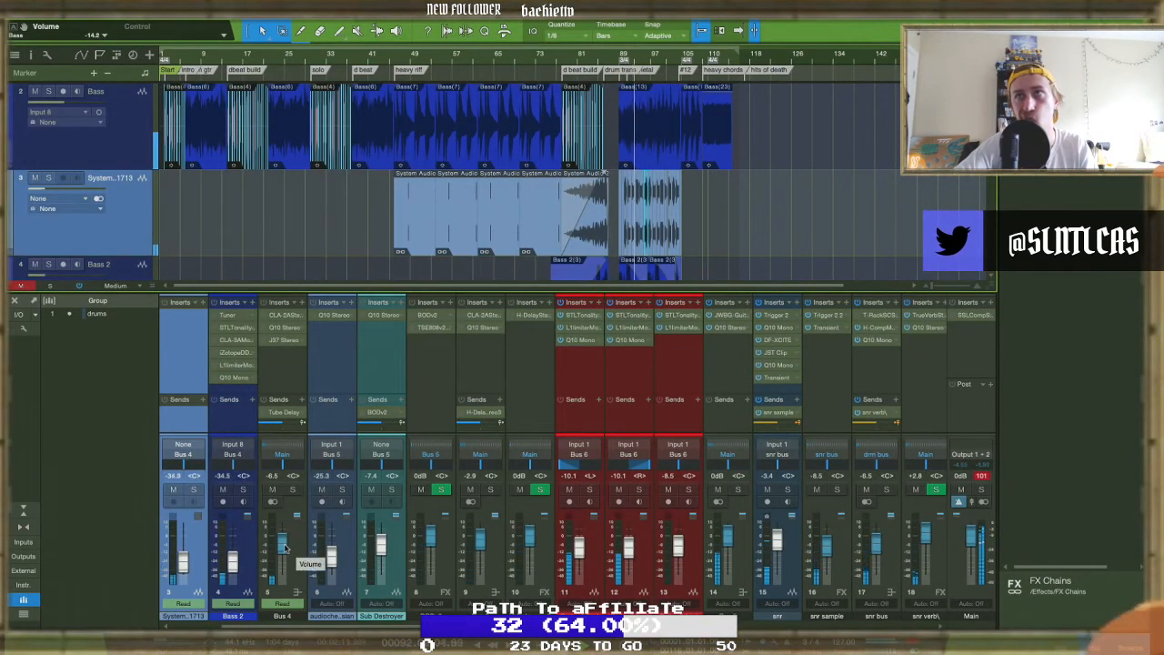
pyautogui.scroll(-2, 202, 197)
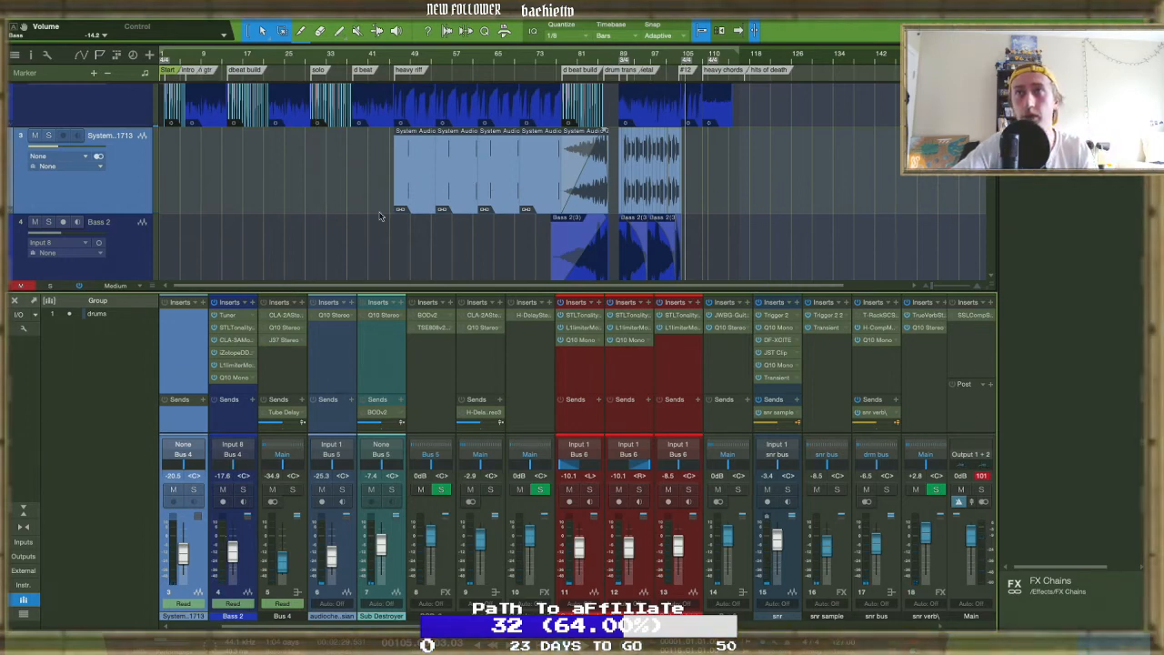
pyautogui.scroll(-8, 357, 204)
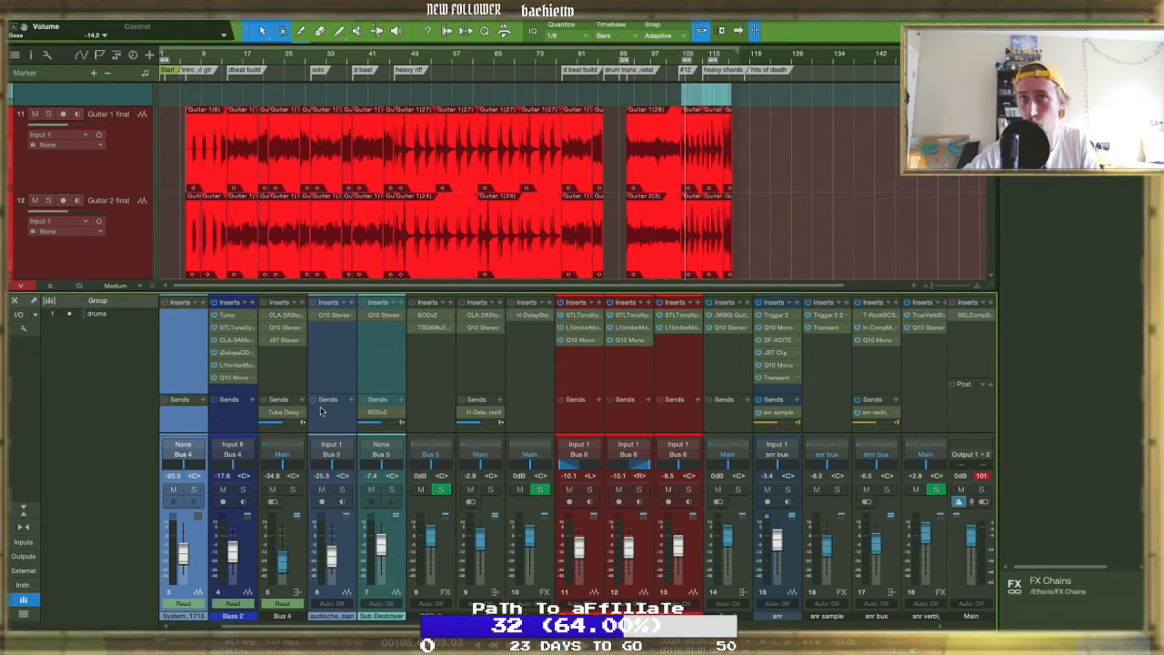
pyautogui.hscroll(-2, 320, 411)
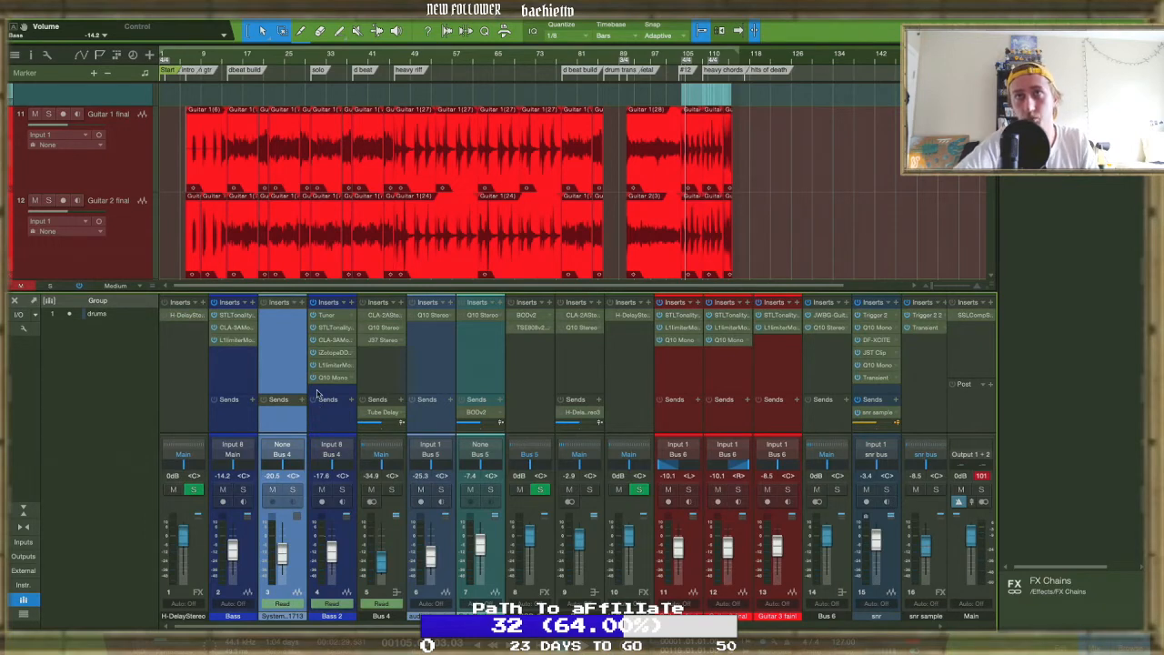
# Solo the Bass track during playback from around bar 24 and raise its fader to -8.0 dB
pyautogui.scroll(10, 312, 118)
pyautogui.click(280, 54)
pyautogui.press('space')
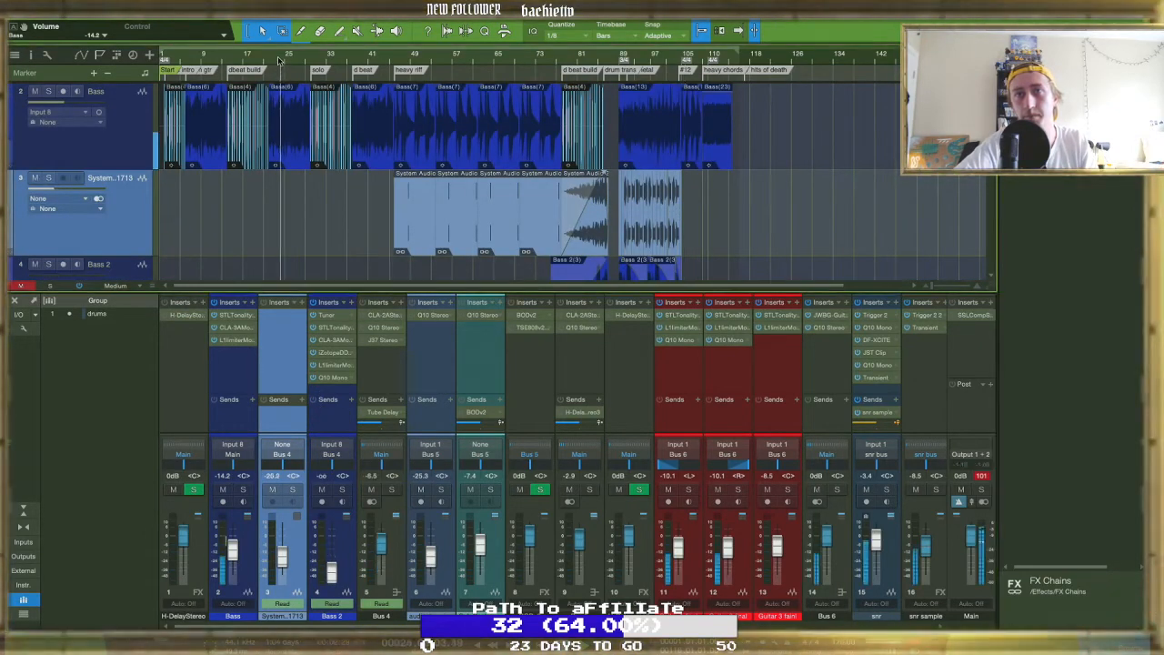
pyautogui.click(244, 489)
pyautogui.moveTo(230, 546); pyautogui.dragTo(230, 550)
# Raise the threshold of the Bass channel's L1 limiter to -3.5 dB
pyautogui.click(236, 355)
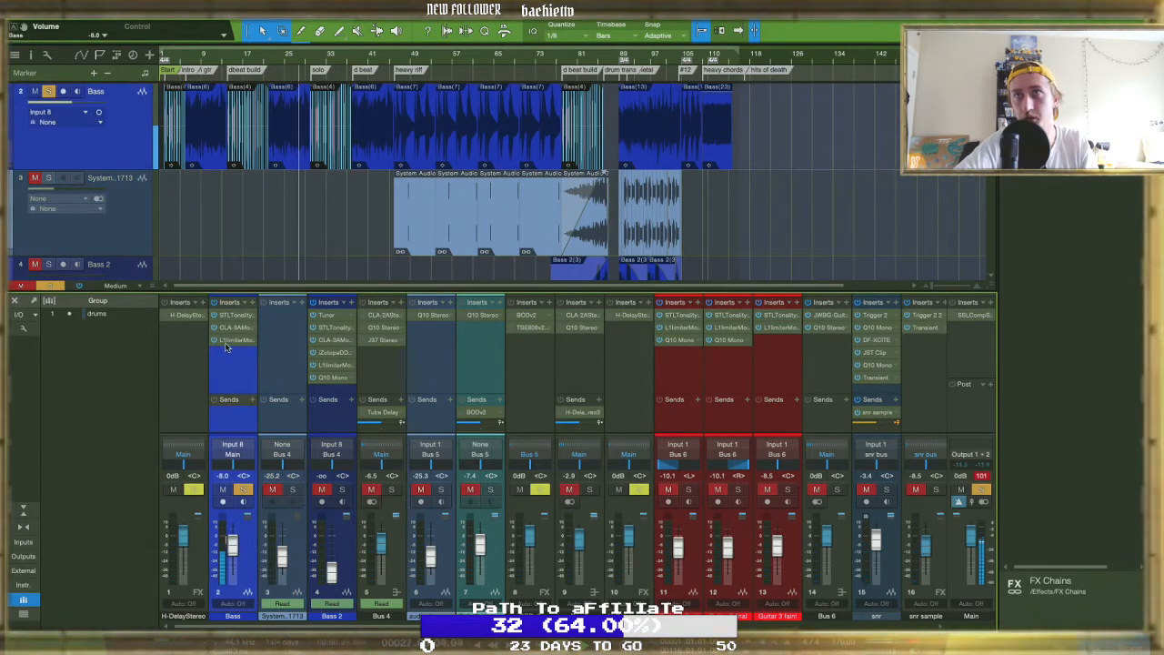
pyautogui.doubleClick(227, 342)
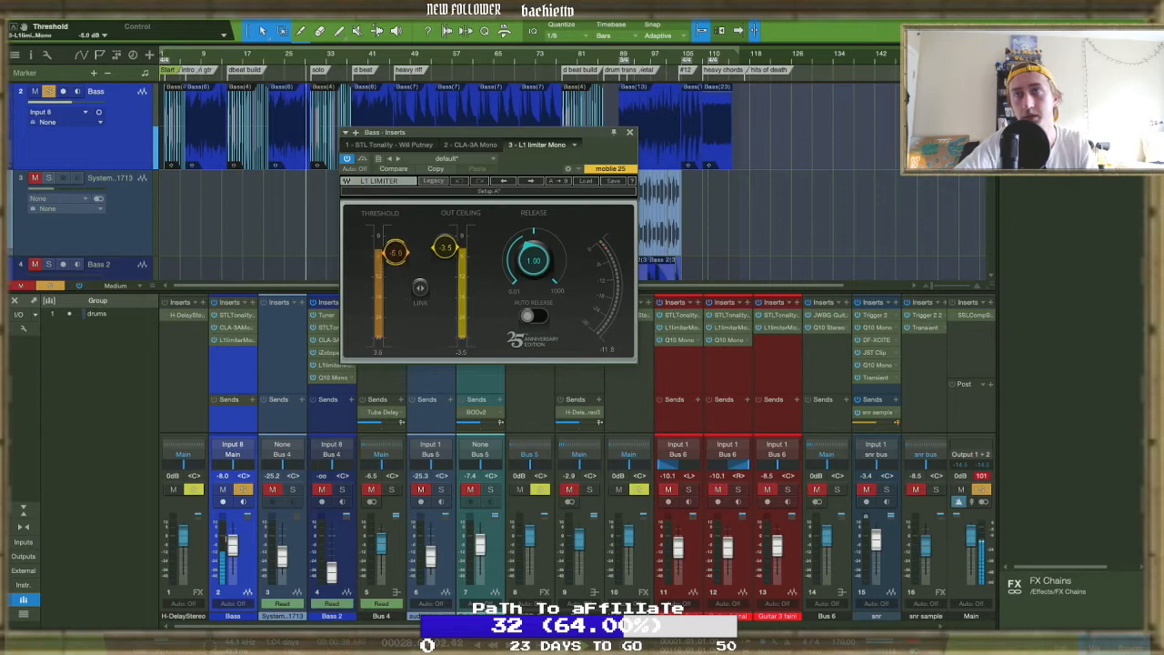
pyautogui.moveTo(396, 249); pyautogui.dragTo(396, 250)
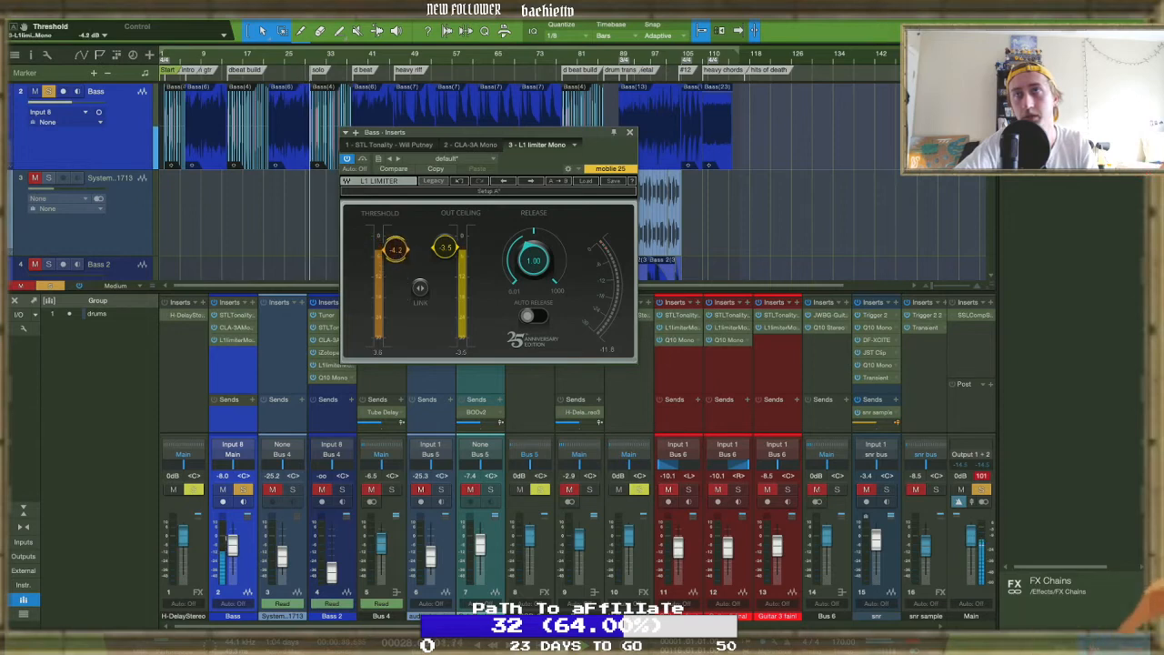
# Review the Bass channel's STL Tonality amp, CLA-3A compressor and L1 limiter, replaying the section around bar 24
pyautogui.doubleClick(240, 316)
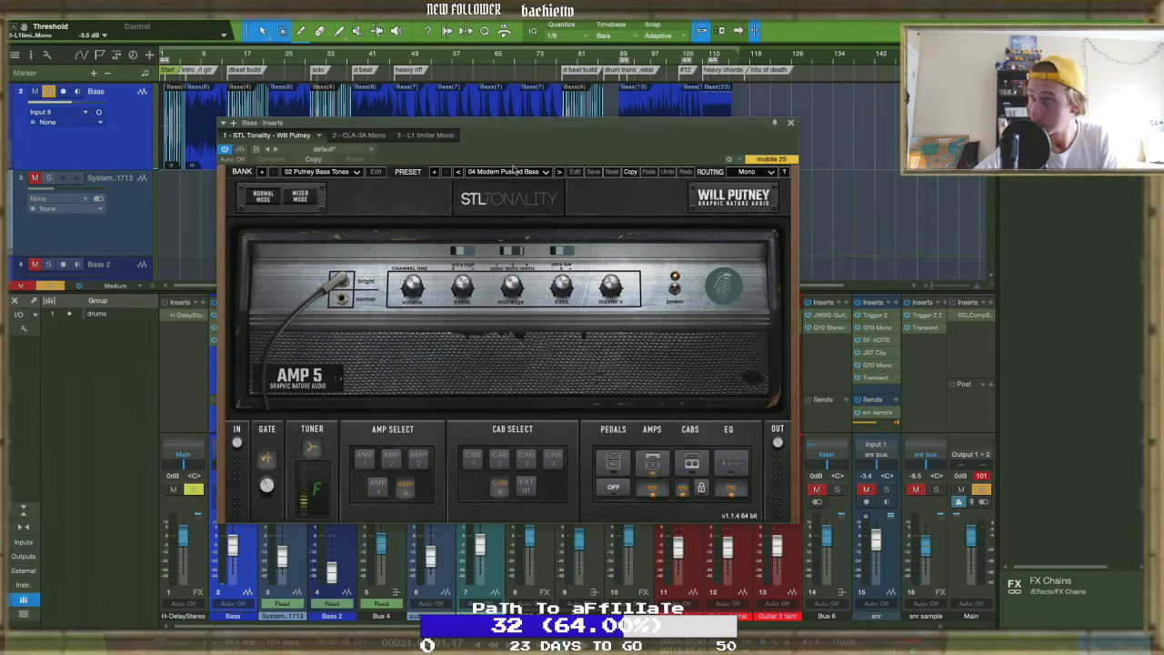
pyautogui.click(358, 134)
pyautogui.click(427, 135)
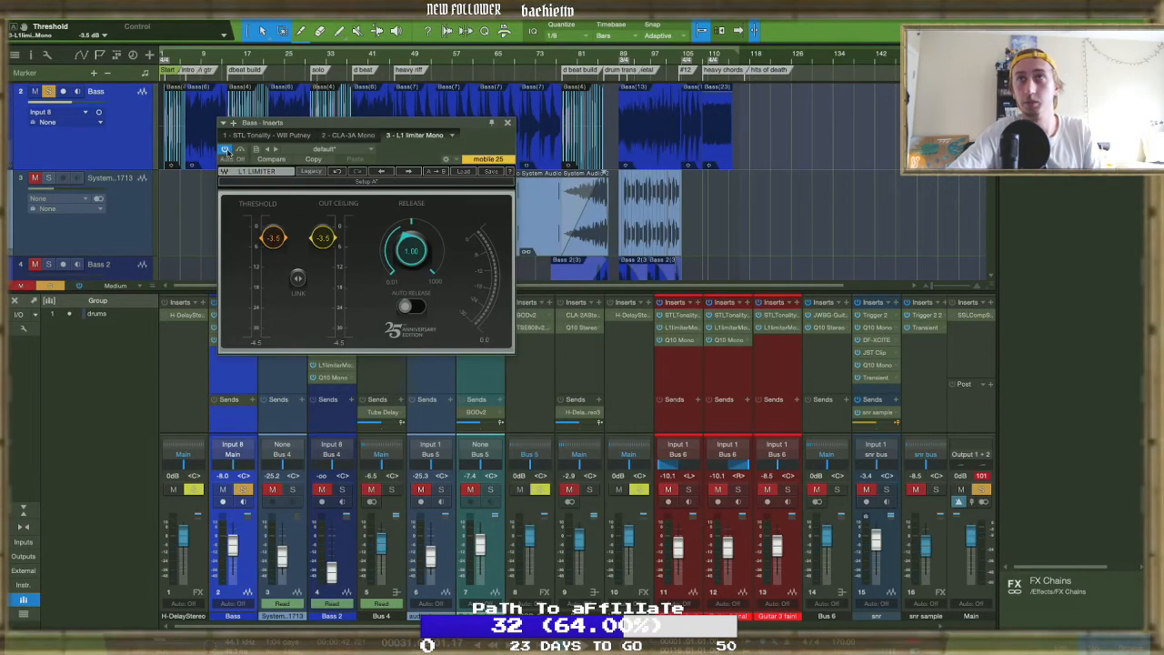
pyautogui.click(350, 134)
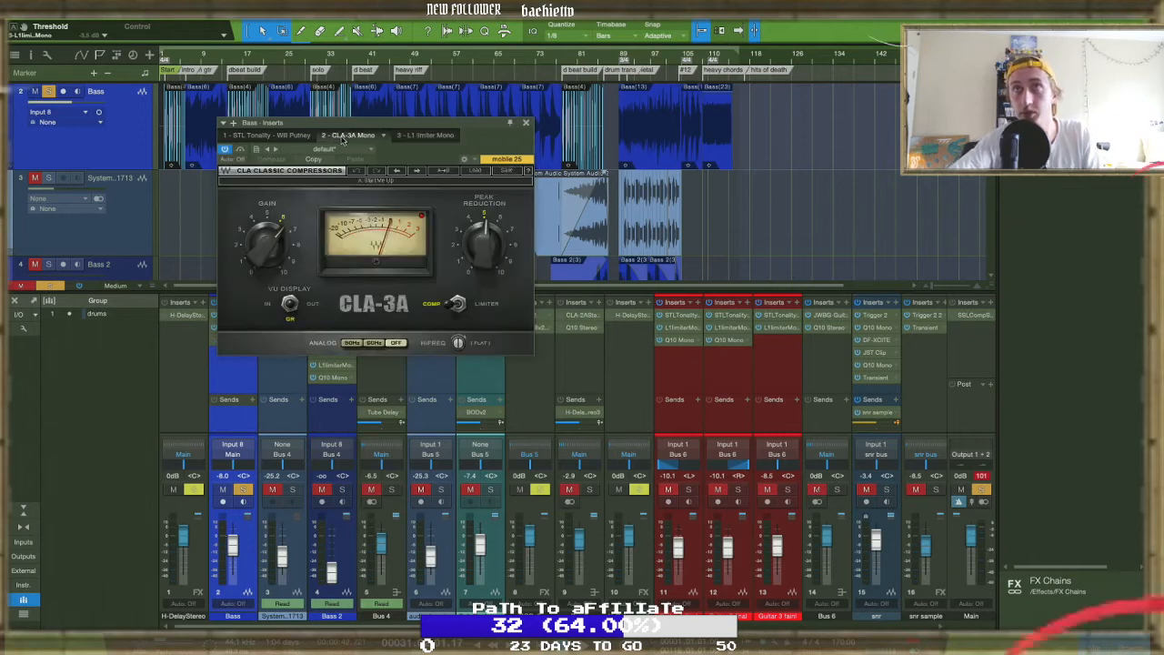
pyautogui.click(280, 64)
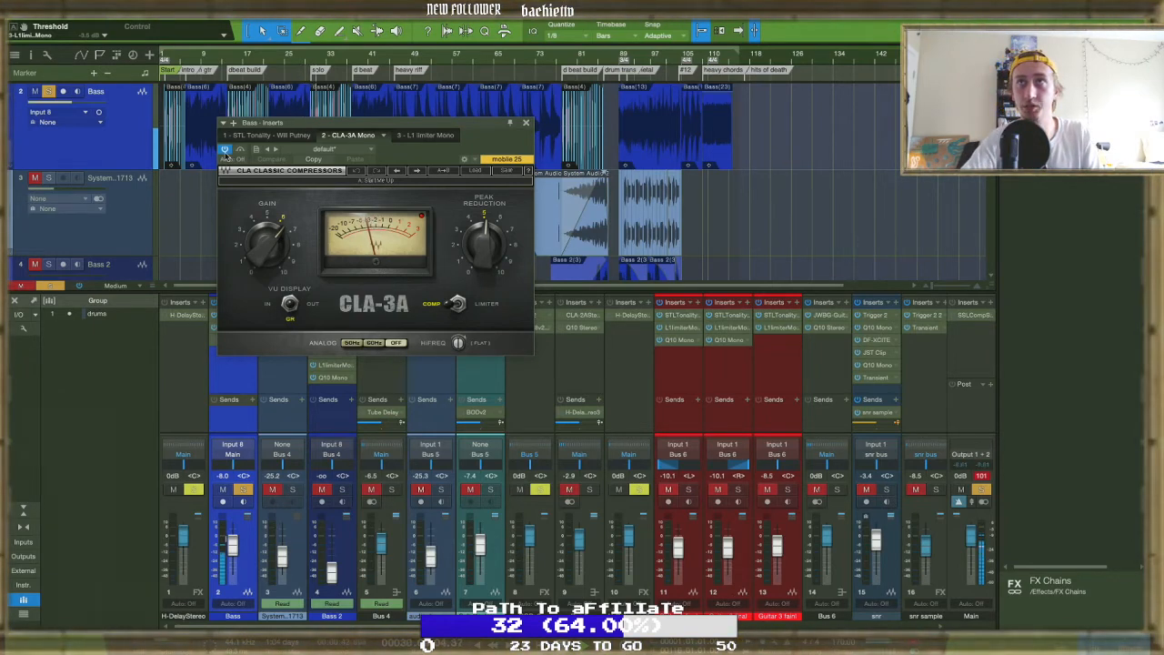
# Unsolo Bass and set its L1 limiter's threshold to -5.1 dB and out ceiling to about -3.1 dB
pyautogui.click(418, 135)
pyautogui.click(225, 149)
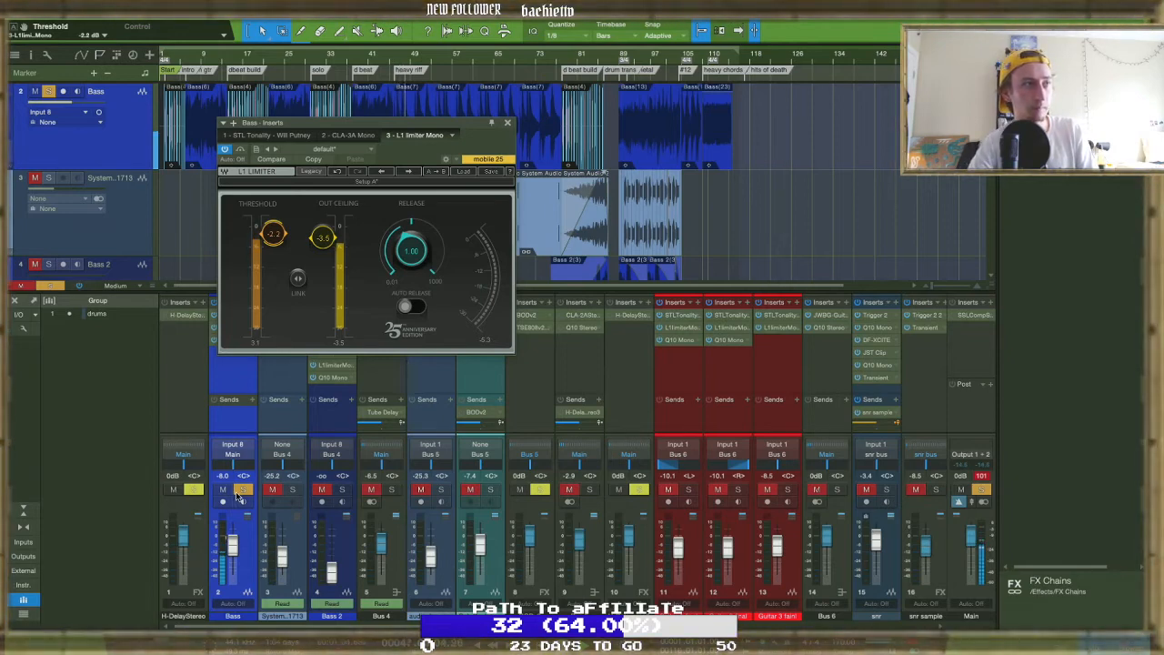
pyautogui.click(238, 491)
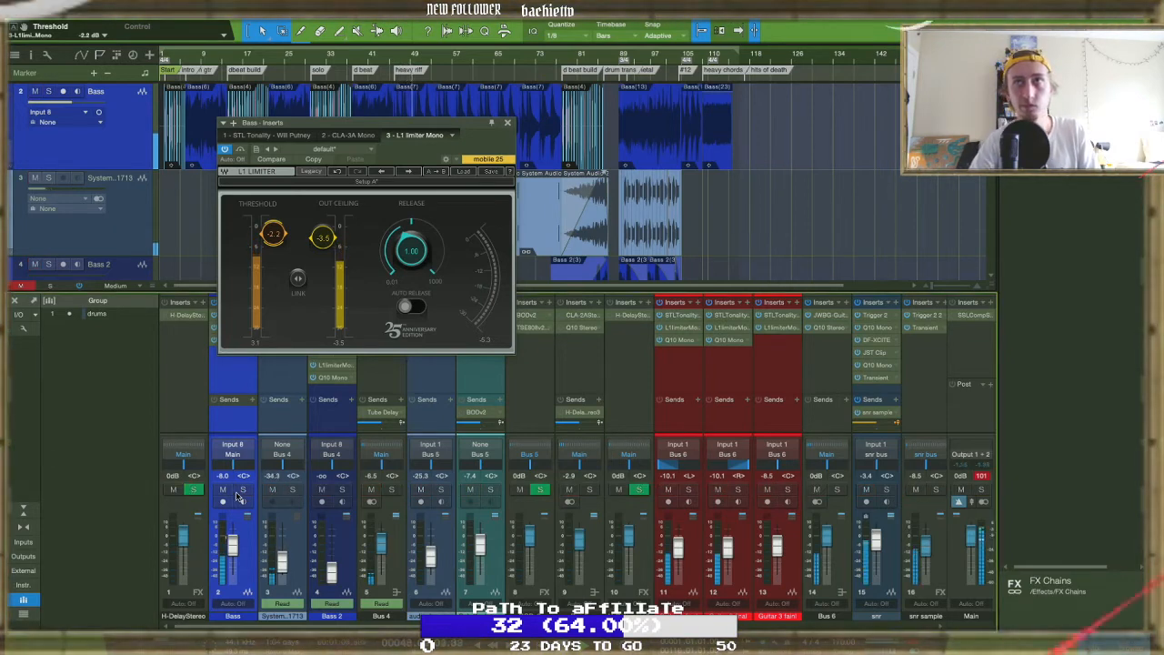
pyautogui.moveTo(272, 235); pyautogui.dragTo(272, 247)
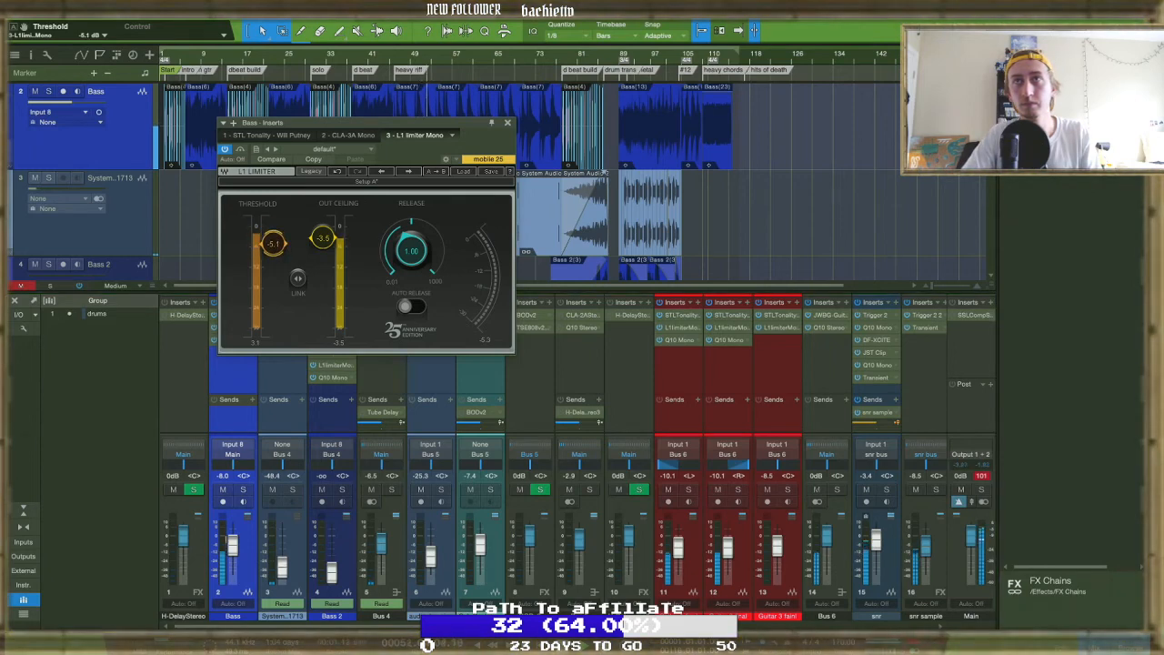
pyautogui.moveTo(318, 241); pyautogui.dragTo(320, 236)
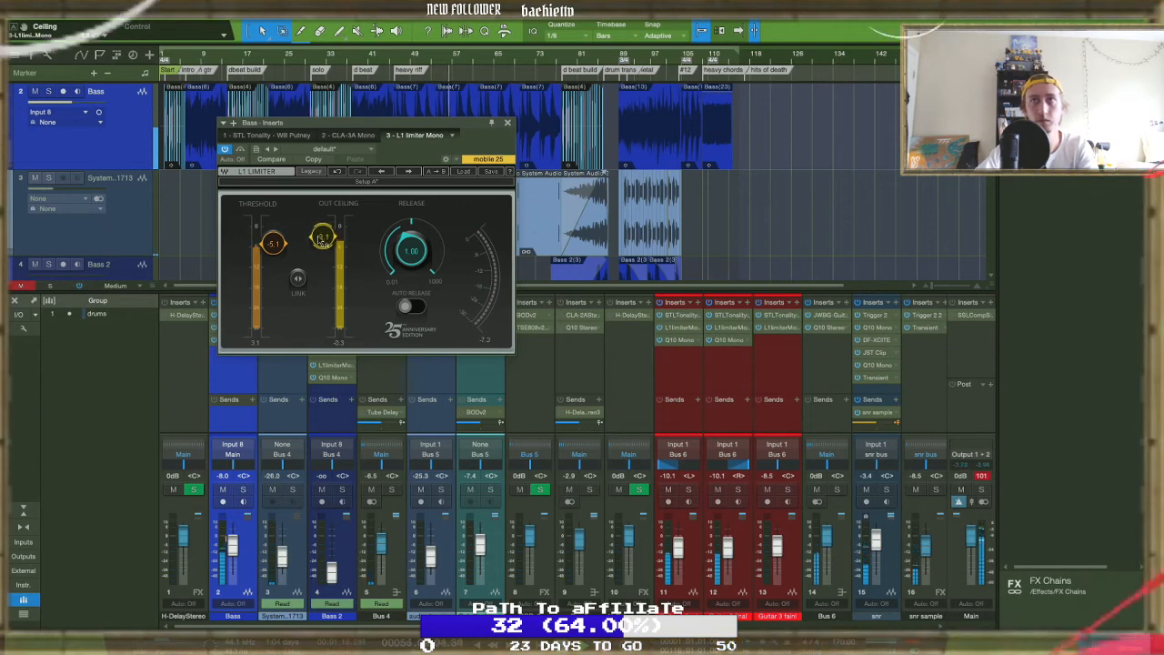
# Set the Bass CLA-3A compressor's peak reduction to 5.28 and close the plug-in window
pyautogui.click(348, 135)
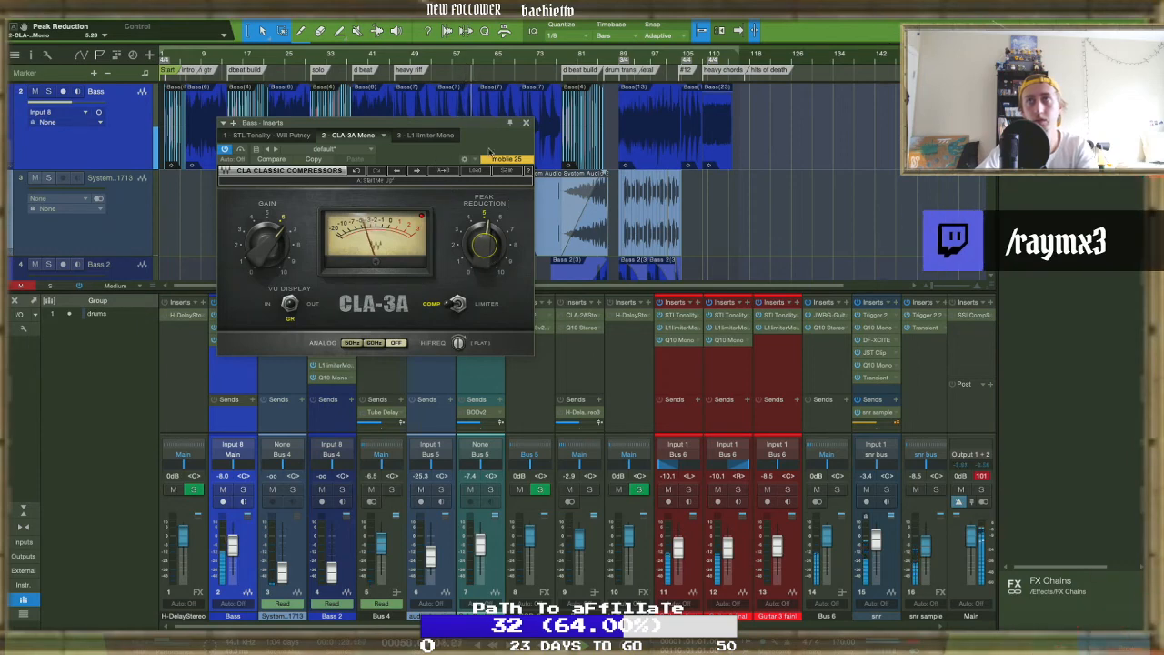
pyautogui.click(526, 122)
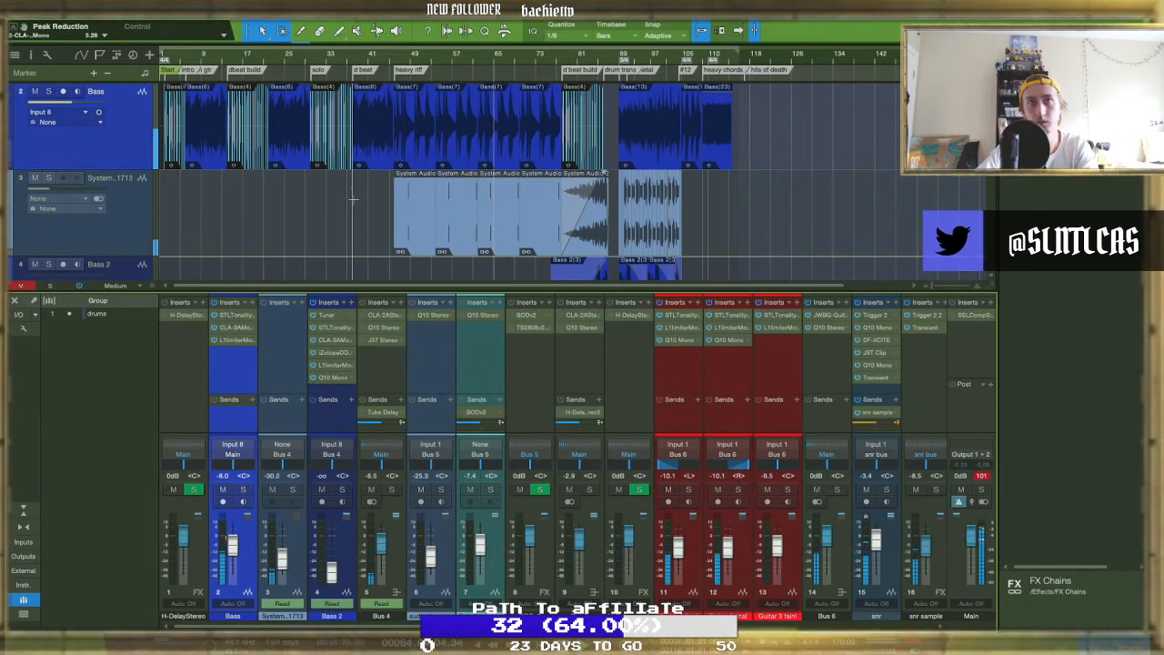
# Select the System Audio track and hide the mixer to give the arrangement the full height
pyautogui.click(130, 214)
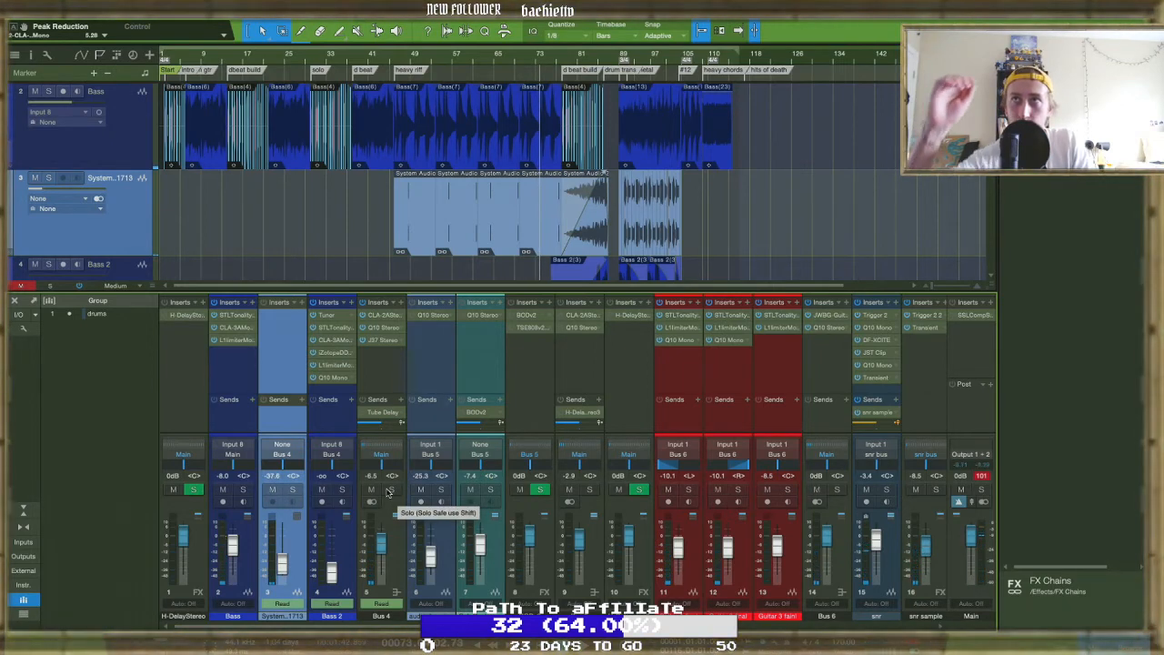
pyautogui.scroll(-5, 569, 225)
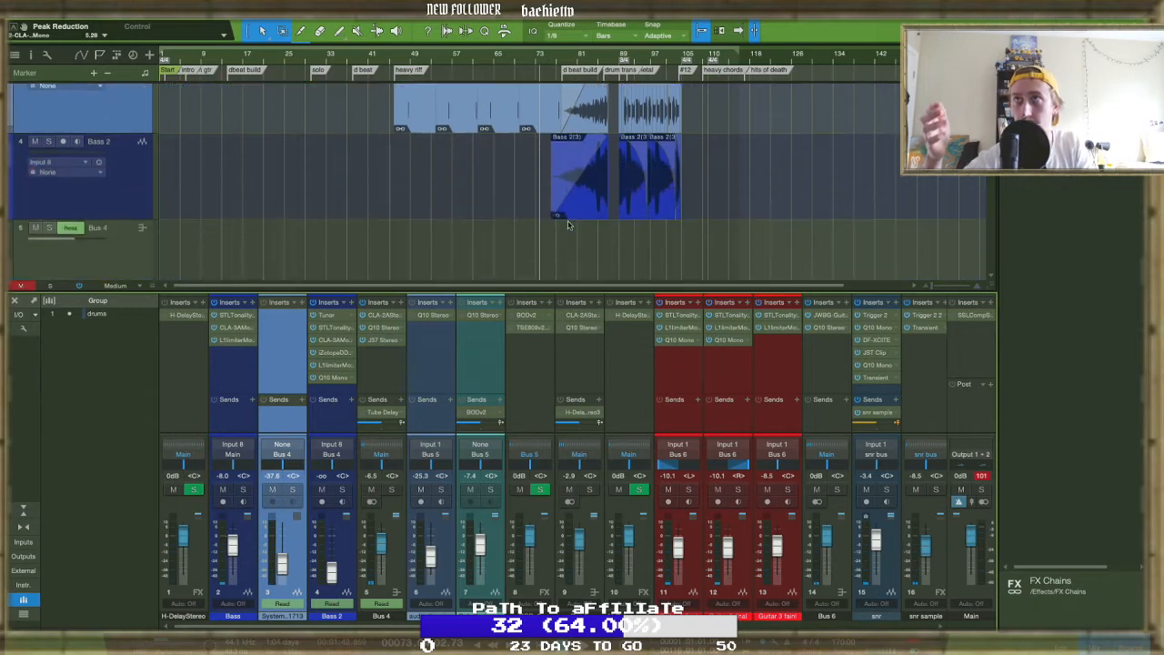
pyautogui.scroll(3, 569, 224)
pyautogui.scroll(-3, 569, 225)
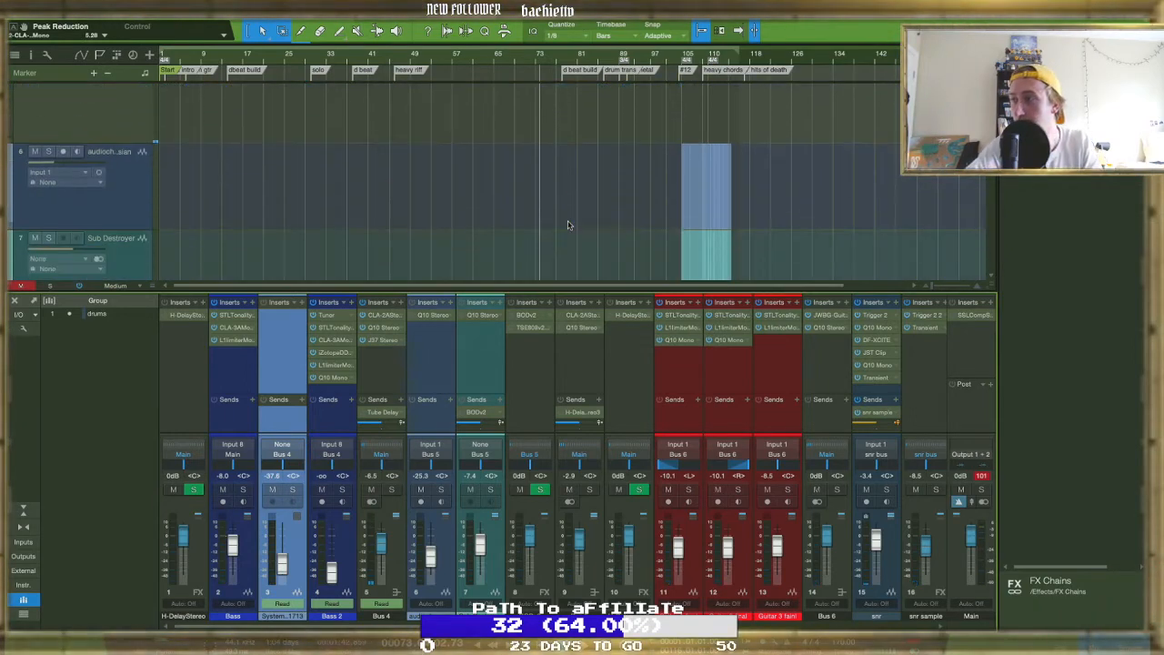
pyautogui.press('F3')
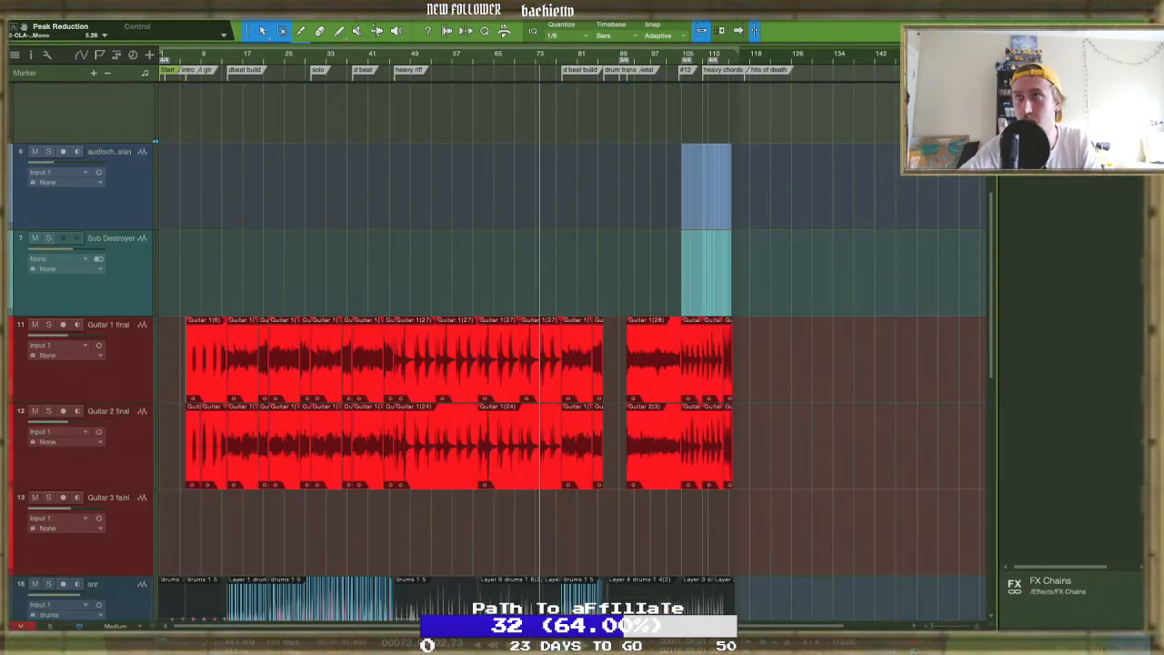
# Examine the System Audio, Bass 2, audiocheck and Sub Destroyer clips from the d beat build through the heavy chords section
pyautogui.scroll(4, 798, 393)
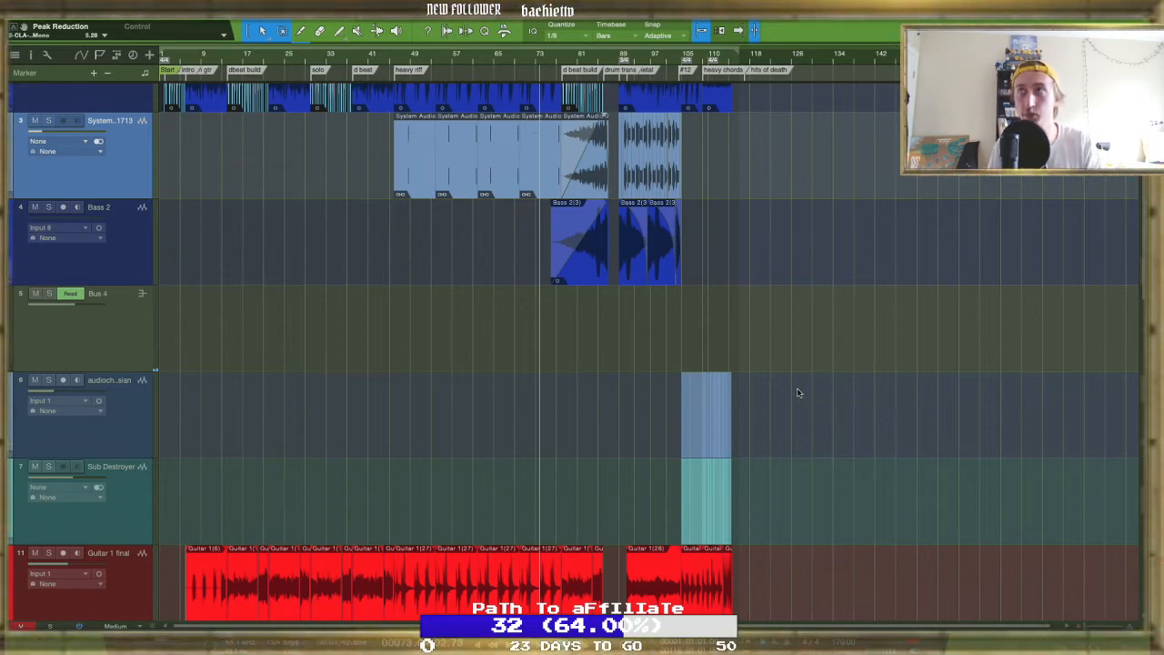
pyautogui.scroll(9, 651, 164)
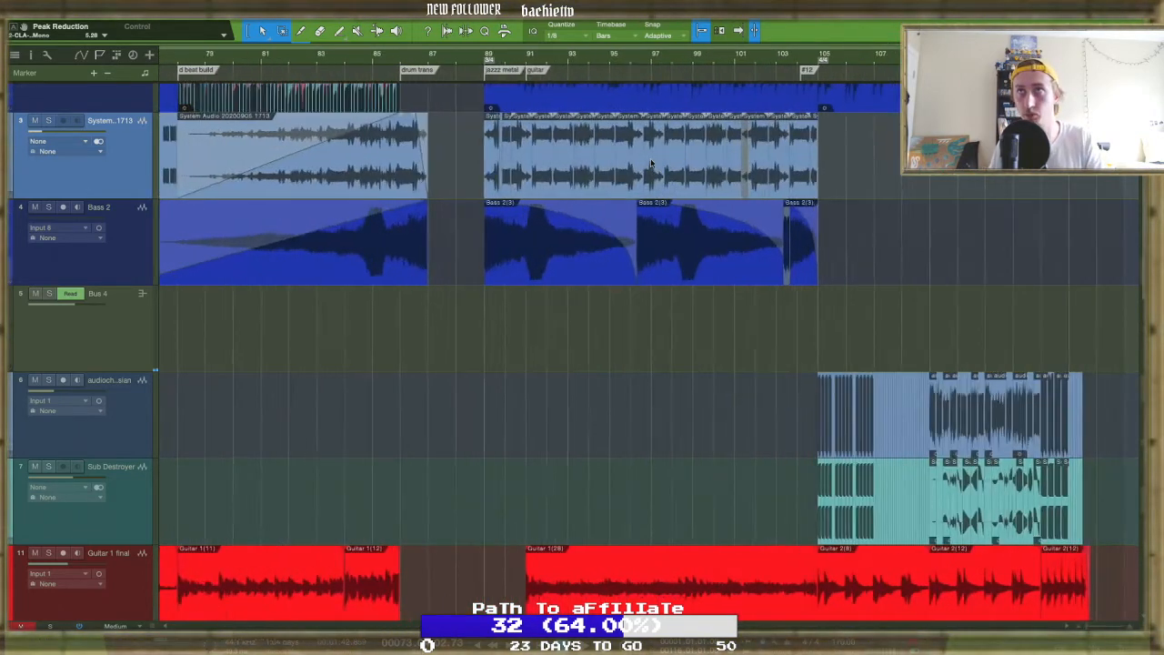
pyautogui.hscroll(-5, 651, 164)
pyautogui.hscroll(-1, 651, 164)
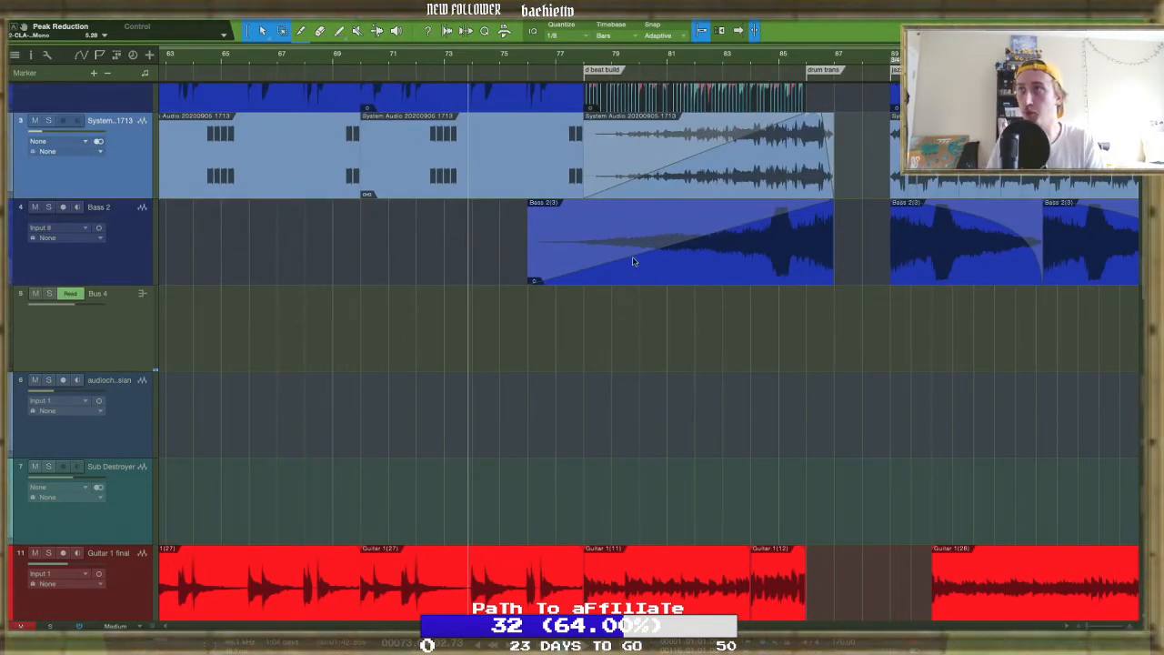
pyautogui.hscroll(3, 847, 266)
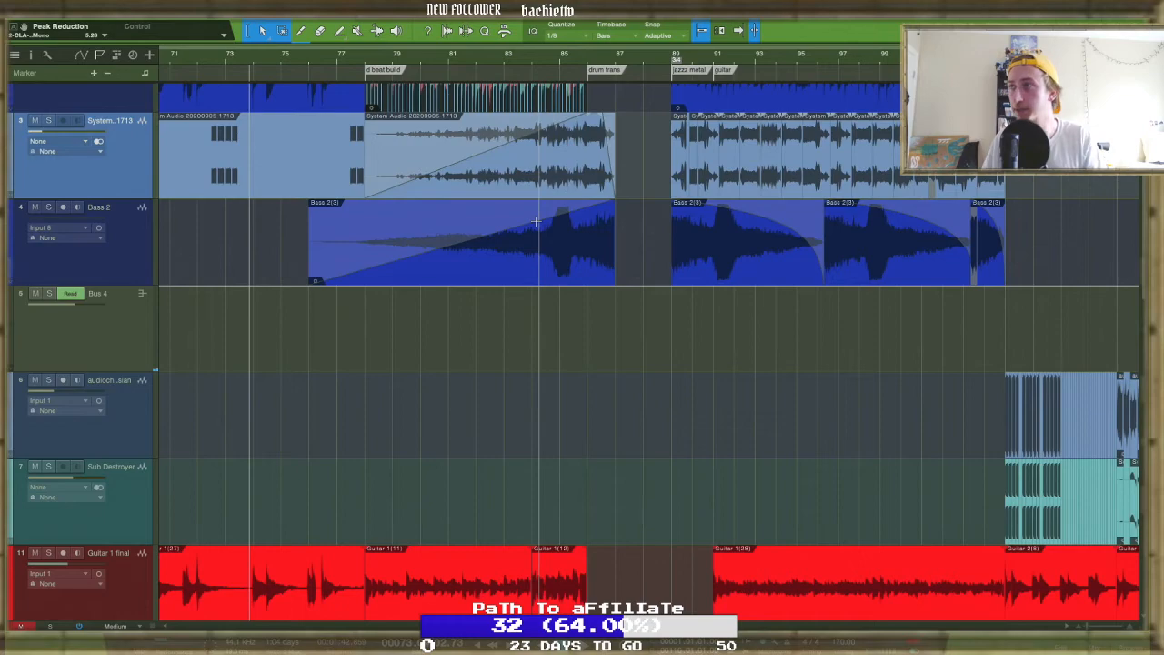
pyautogui.hscroll(10, 732, 223)
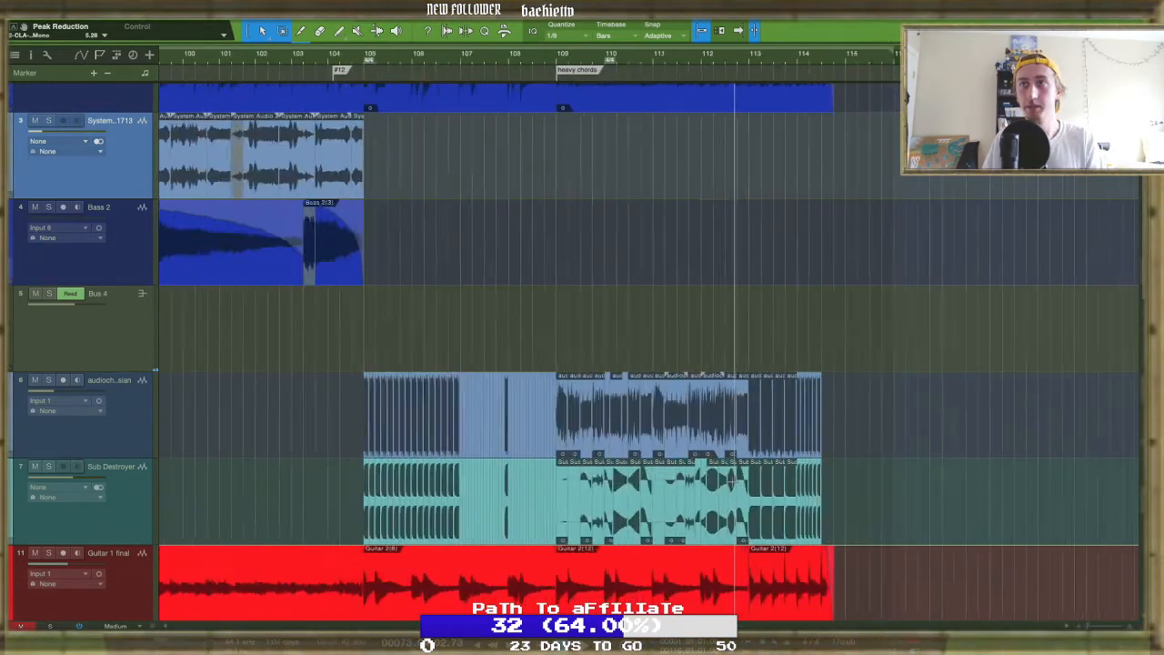
pyautogui.scroll(5, 735, 222)
pyautogui.hscroll(-10, 509, 439)
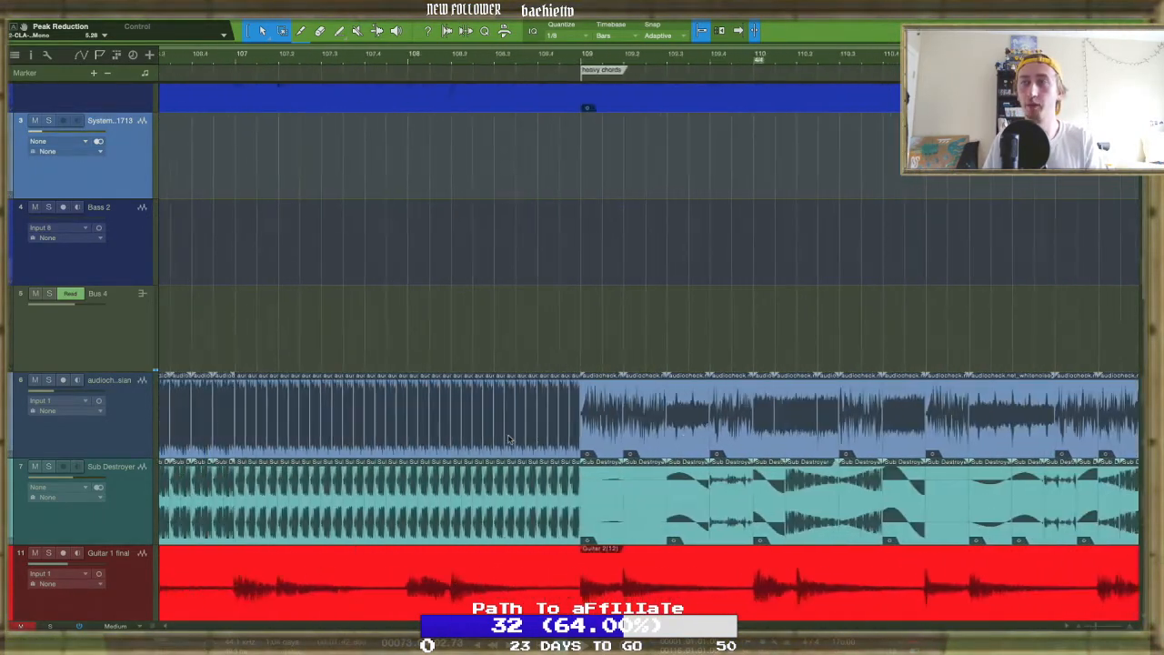
# Review the audiocheck and Sub Destroyer clips from bar 105 to the heavy chords, and the earlier clips back to the d beat build
pyautogui.hscroll(8, 510, 440)
pyautogui.hscroll(4, 509, 439)
pyautogui.hscroll(-5, 509, 439)
pyautogui.hscroll(-6, 509, 439)
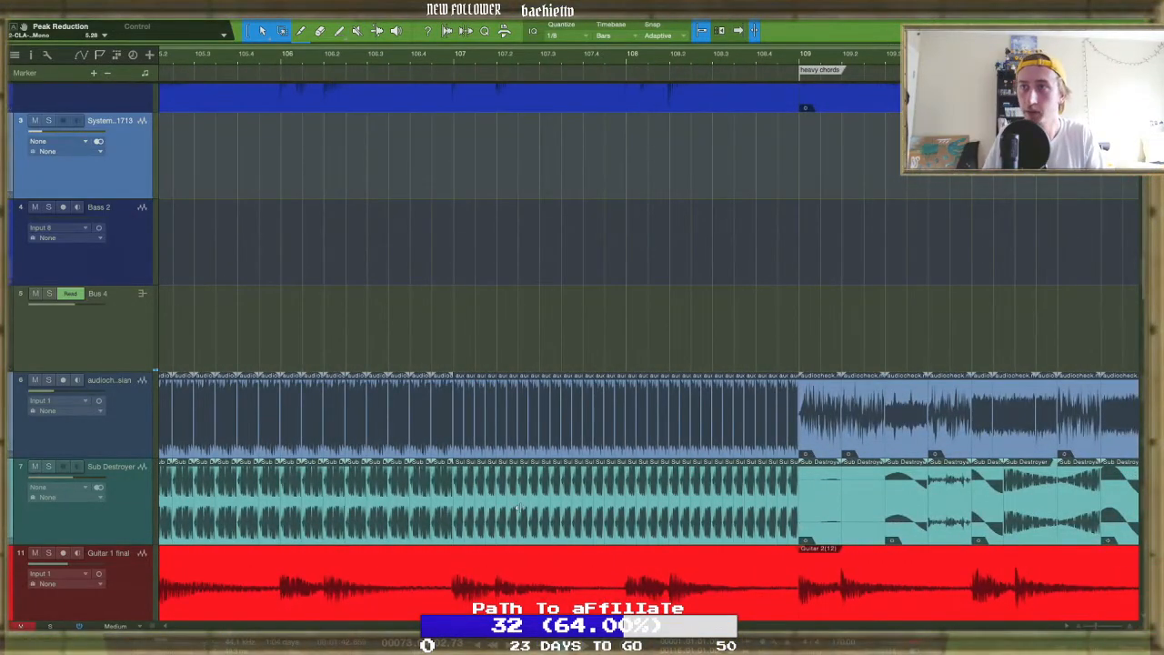
pyautogui.hscroll(-6, 519, 506)
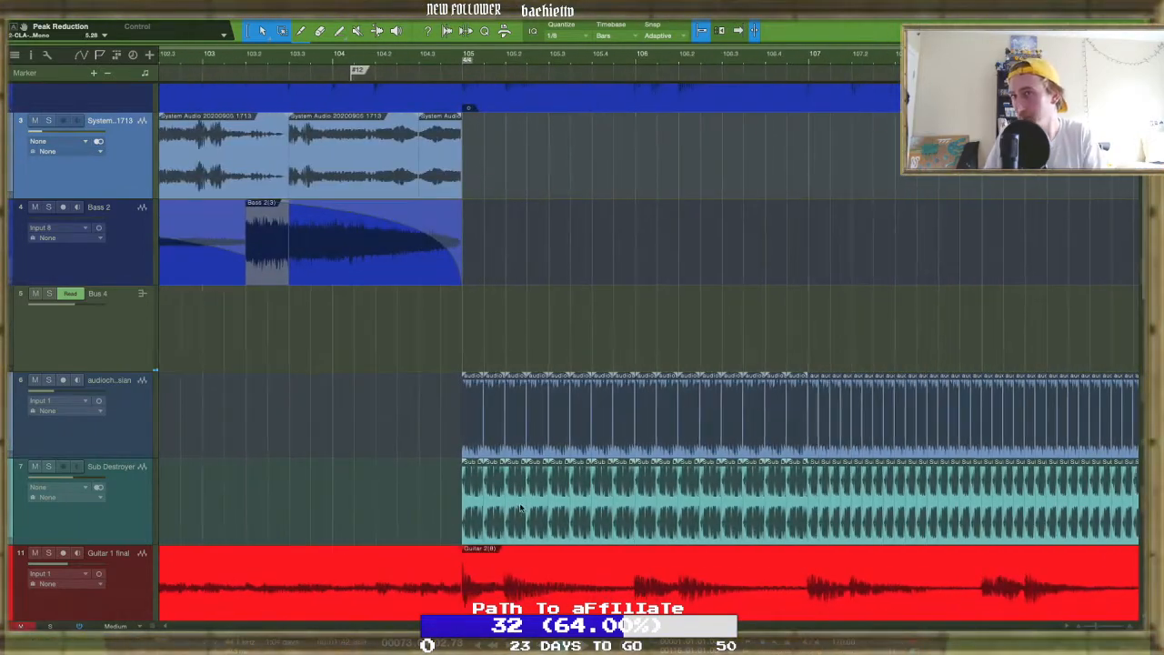
pyautogui.scroll(5, 520, 507)
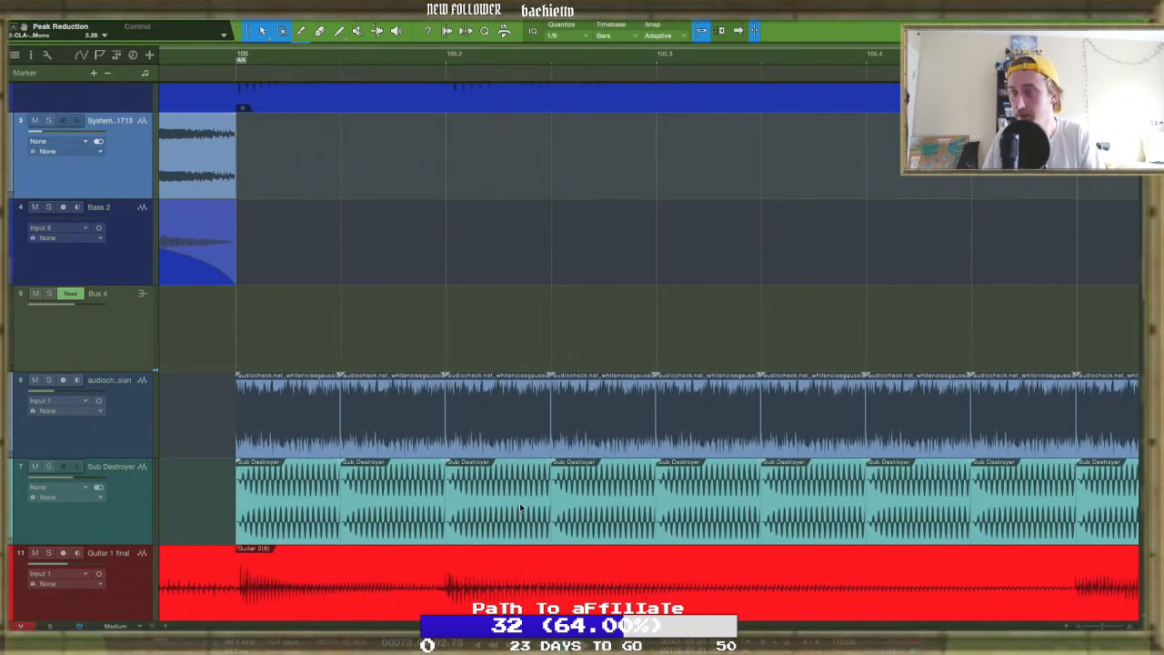
pyautogui.scroll(-5, 522, 508)
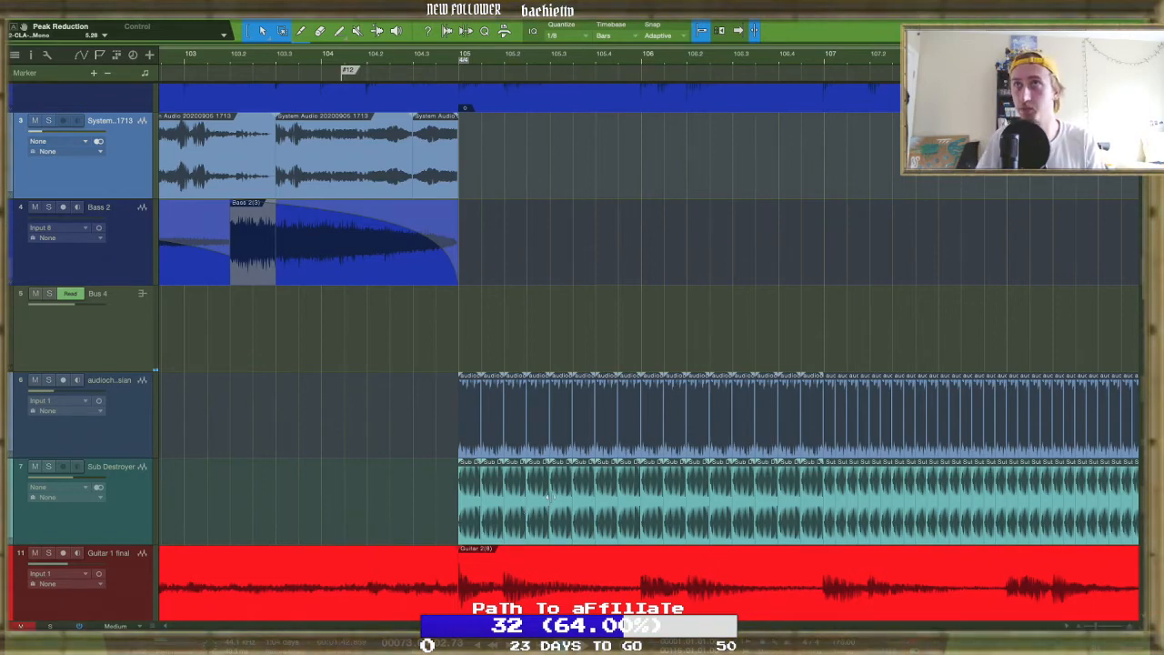
pyautogui.scroll(-5, 549, 497)
pyautogui.hscroll(-2, 356, 365)
pyautogui.hscroll(-4, 356, 365)
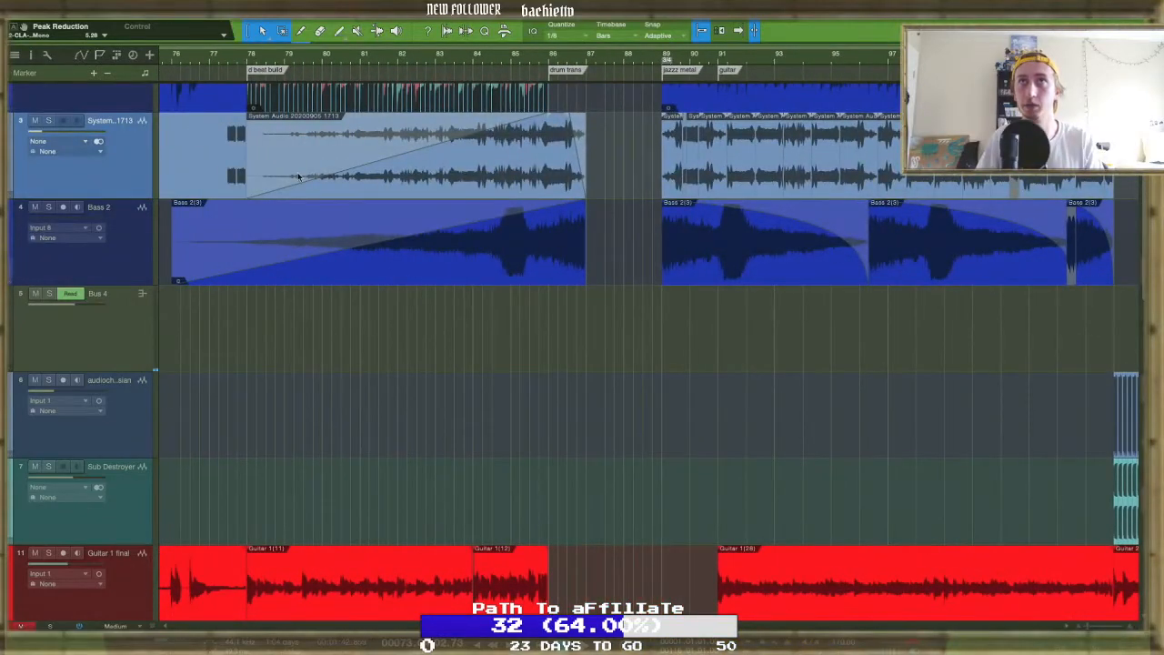
# Play from the d beat build marker, show the mixer and solo Bus 4
pyautogui.press('space')
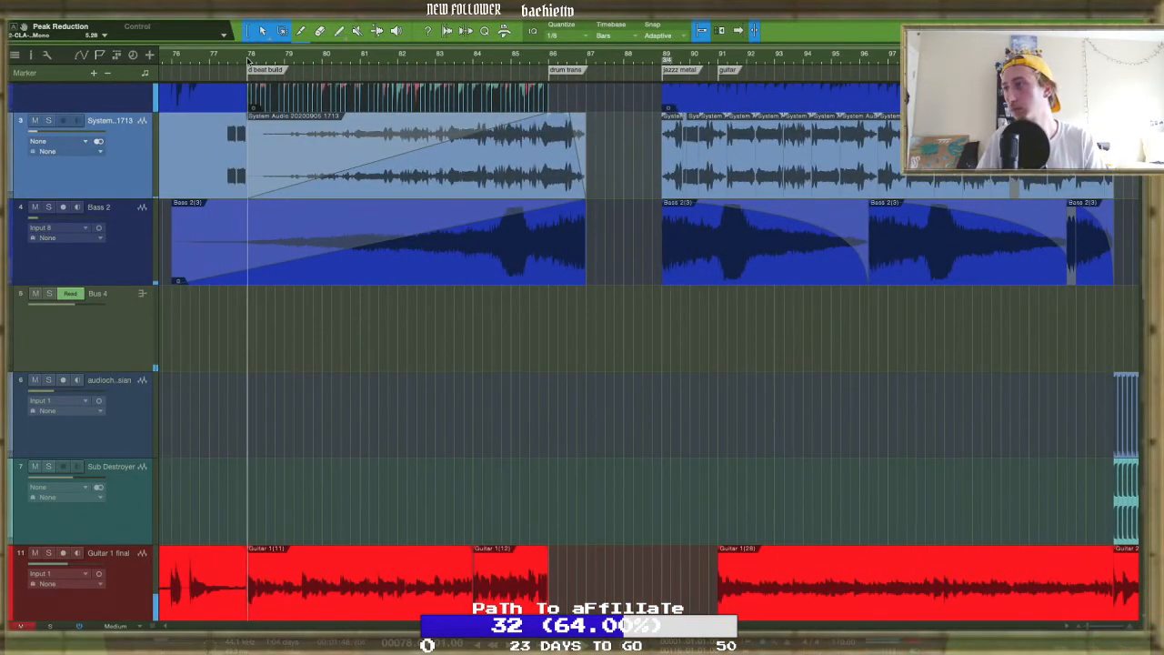
pyautogui.press('F3')
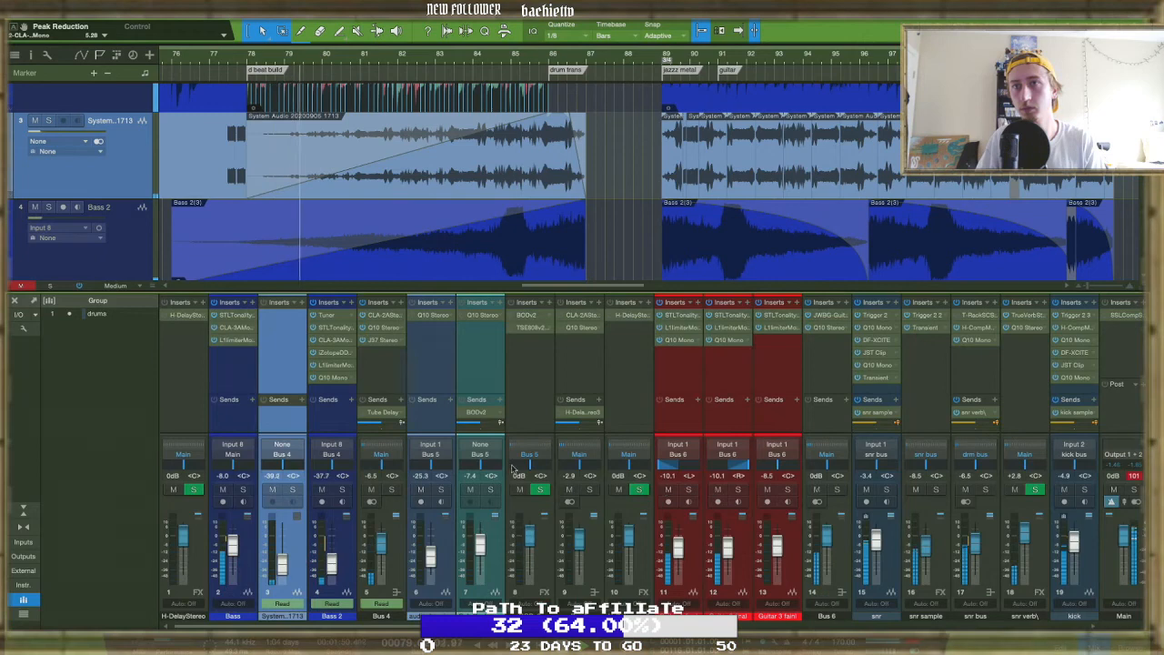
pyautogui.click(393, 489)
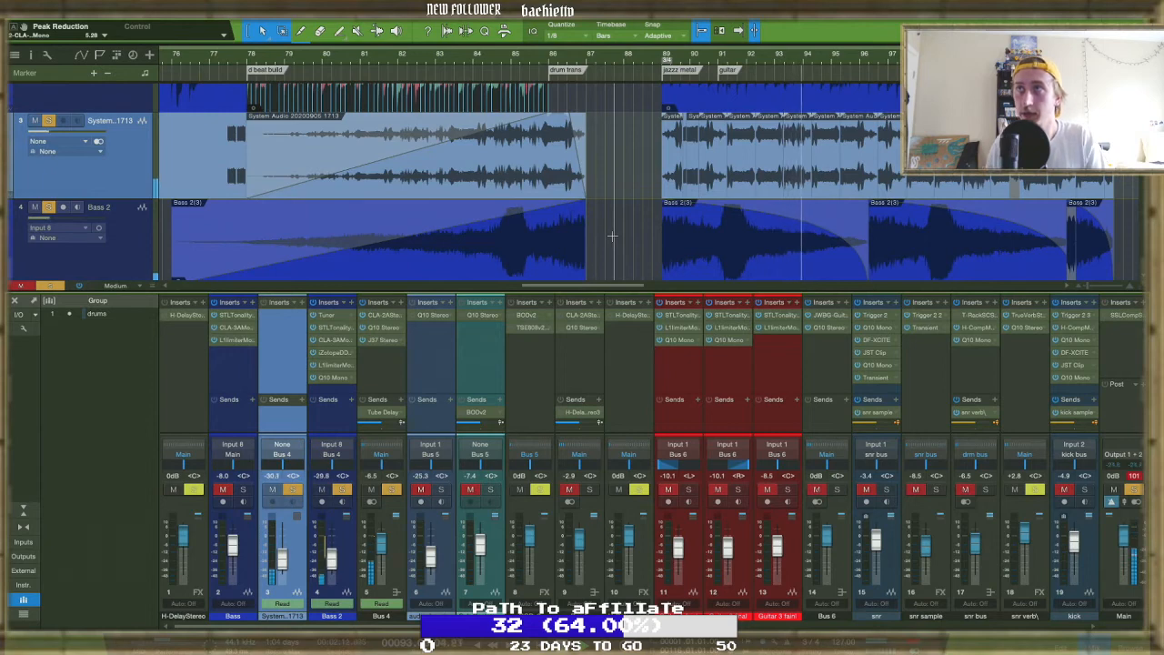
# Select Bass 2 and try to lower its automated volume while playing the jazzz metal section
pyautogui.click(118, 244)
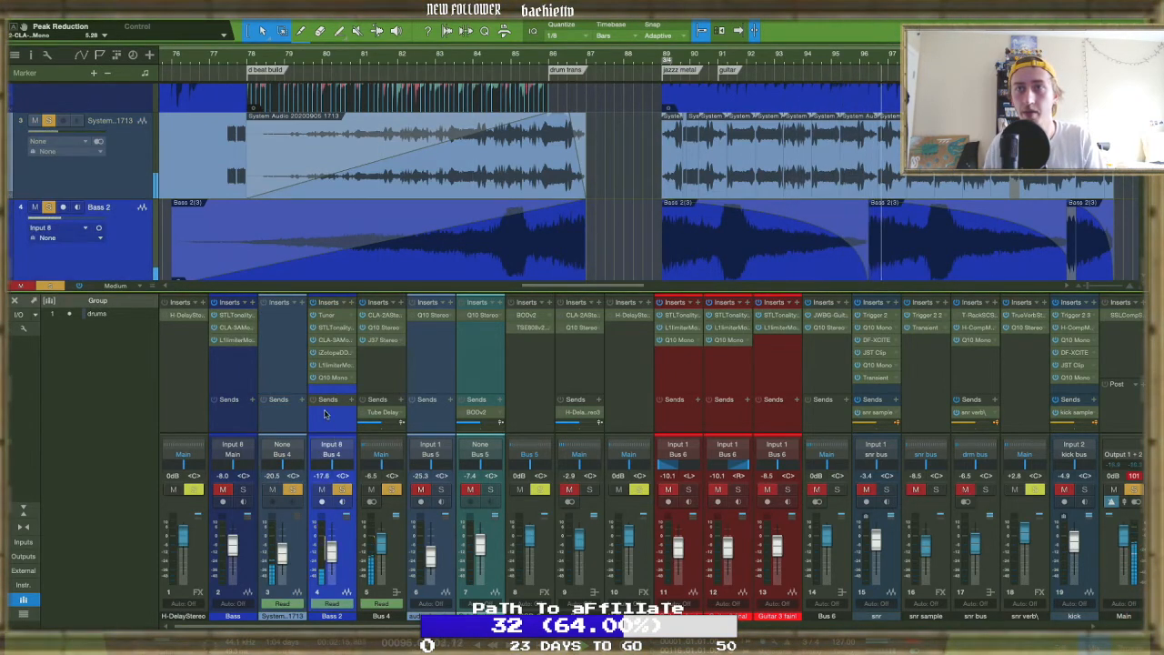
pyautogui.moveTo(331, 551); pyautogui.dragTo(332, 559)
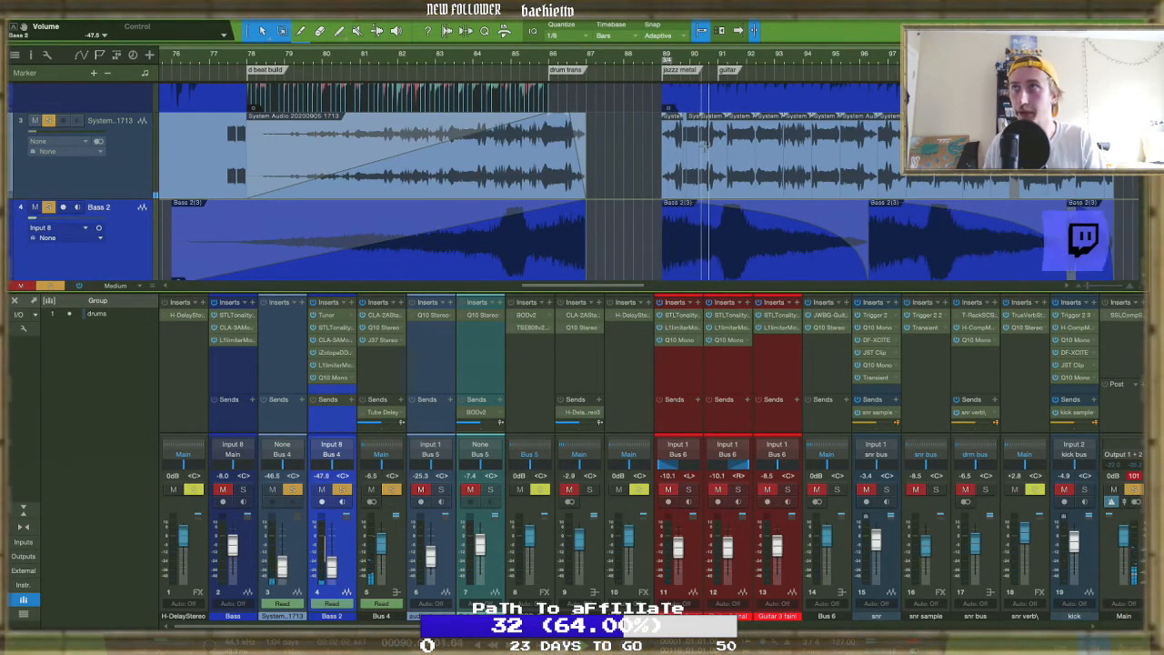
pyautogui.hscroll(5, 705, 147)
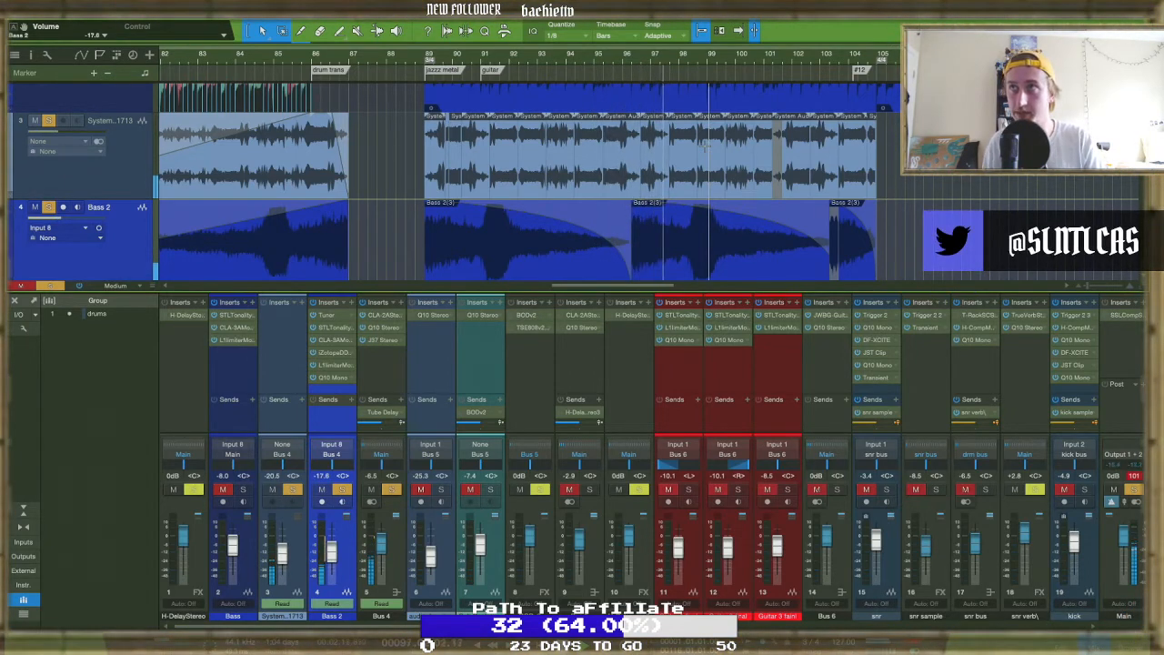
pyautogui.press('space')
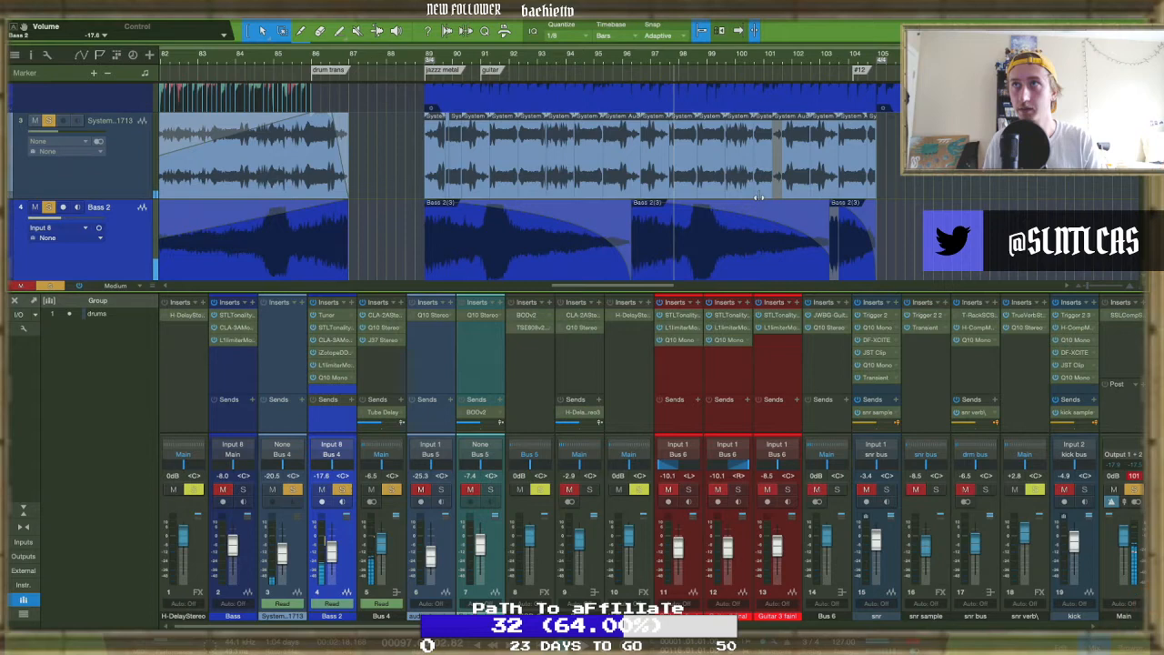
# Play from bar 105 and solo the audiocheck and Sub Destroyer tracks together
pyautogui.click(895, 58)
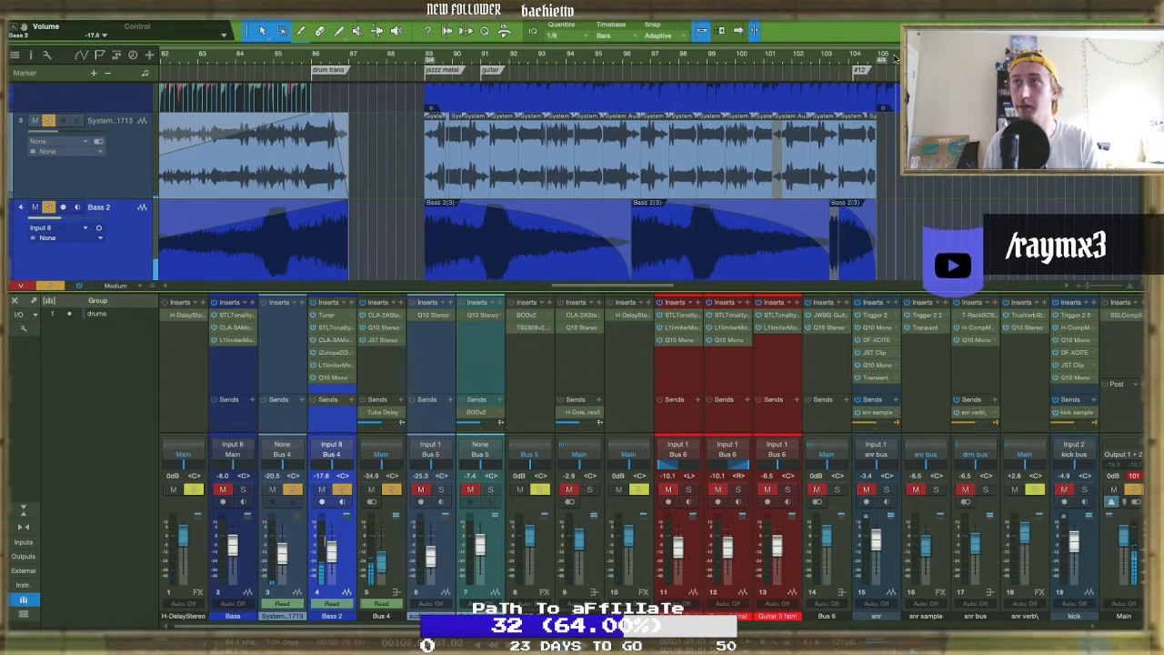
pyautogui.scroll(-5, 761, 145)
pyautogui.hscroll(4, 761, 144)
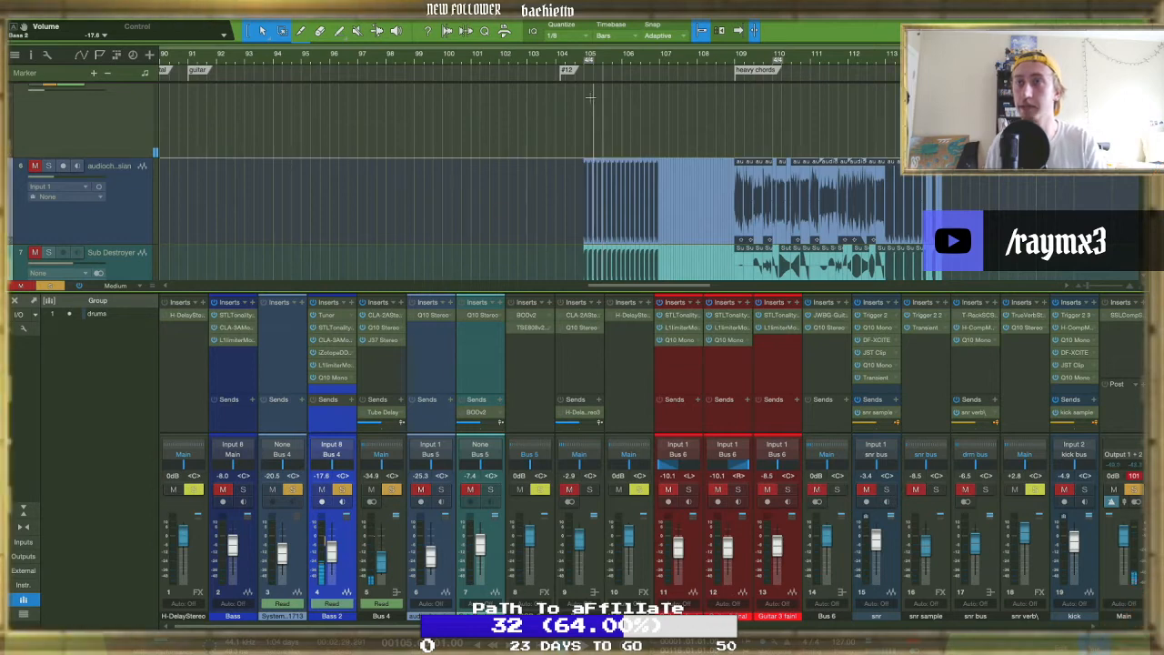
pyautogui.click(103, 222)
pyautogui.click(120, 262)
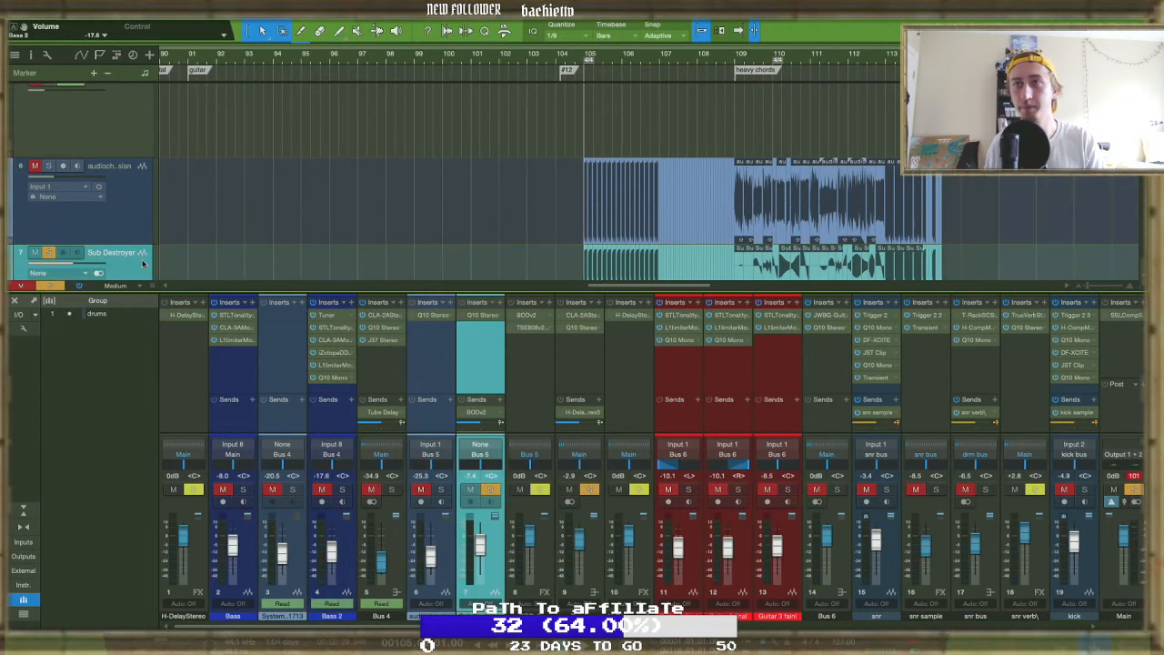
pyautogui.click(490, 492)
pyautogui.click(442, 490)
pyautogui.click(492, 491)
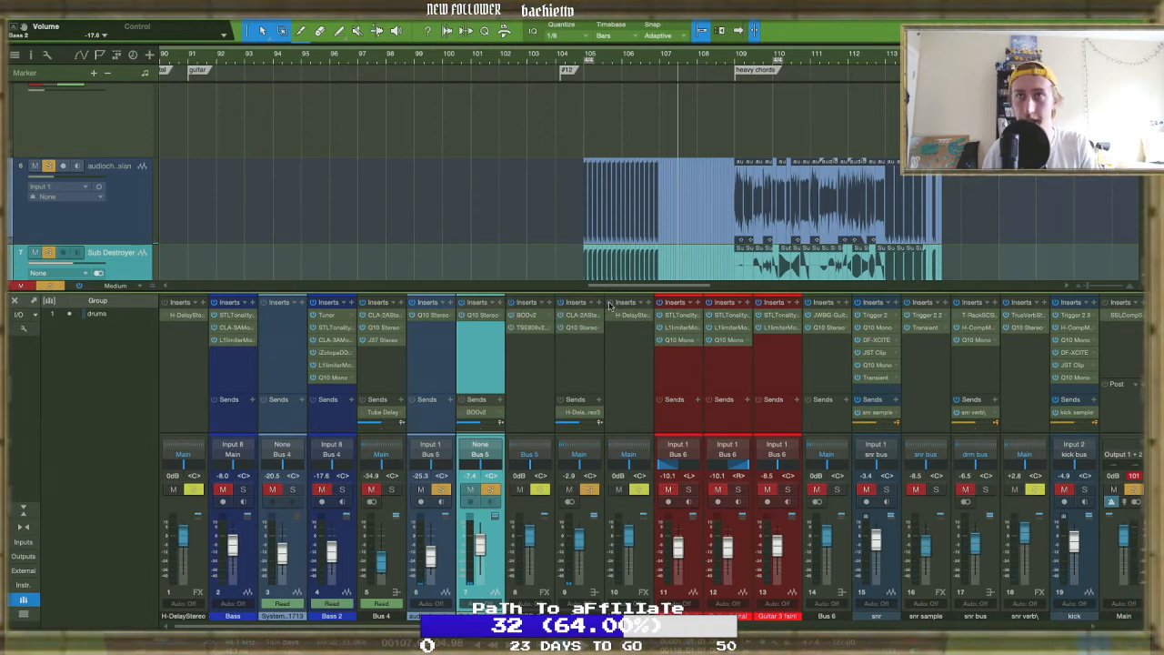
# Solo only the System Audio track and look over the clips between the d beat build and the heavy chords
pyautogui.keyDown('alt'); pyautogui.click(292, 489); pyautogui.keyUp('alt')
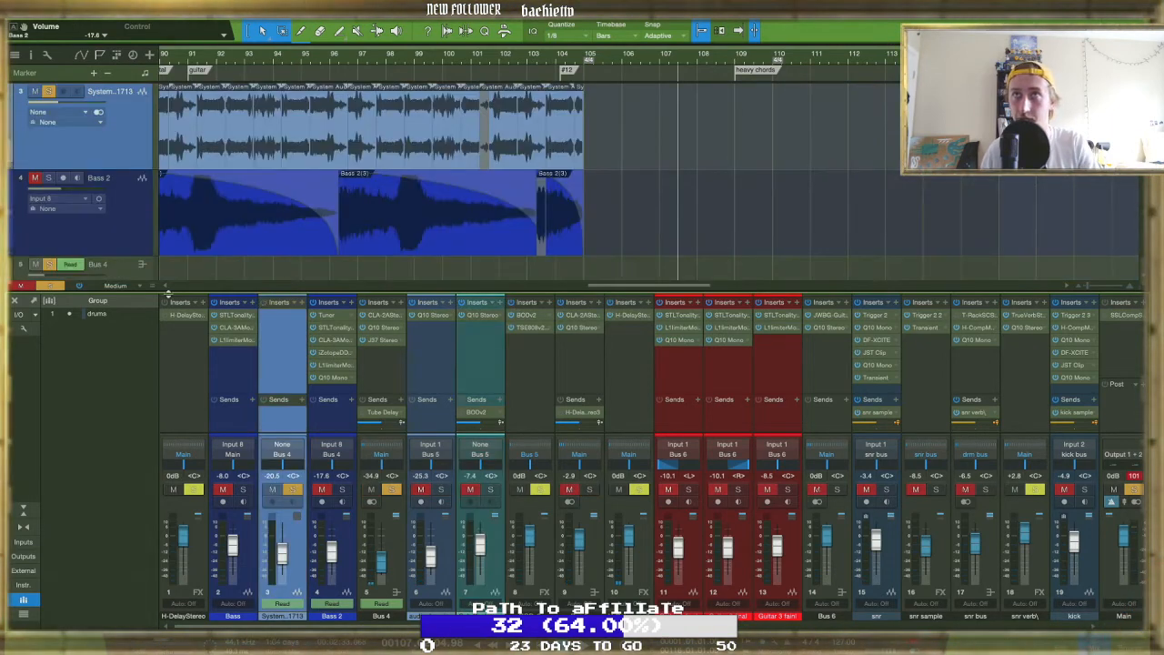
pyautogui.hscroll(5, 323, 247)
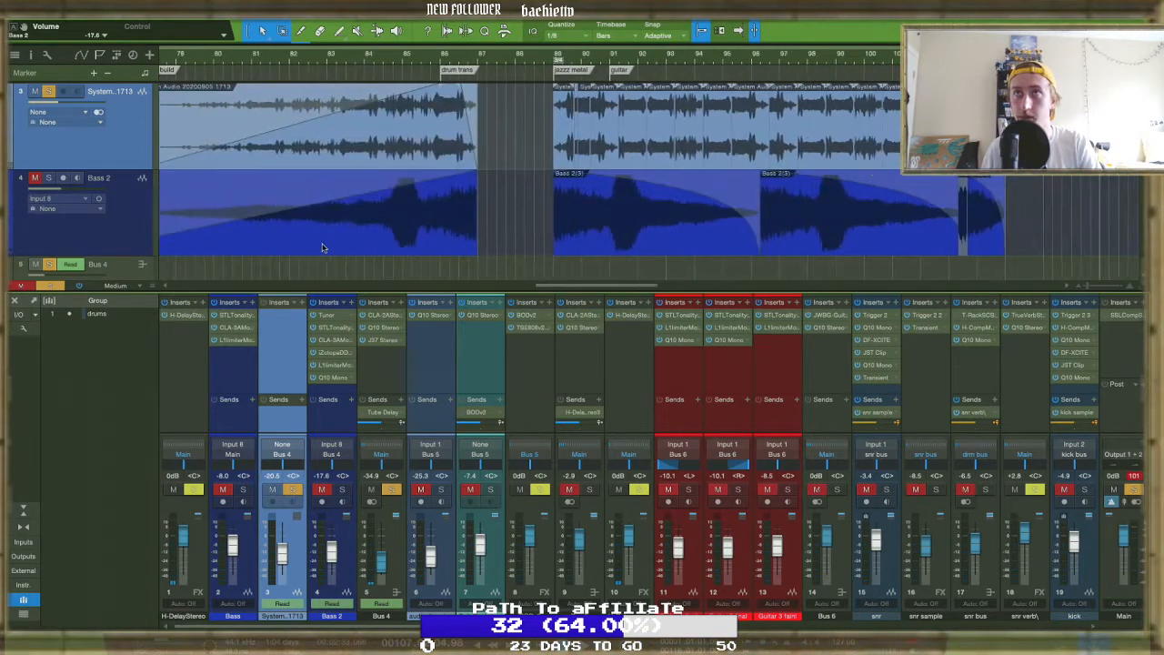
pyautogui.scroll(-3, 323, 248)
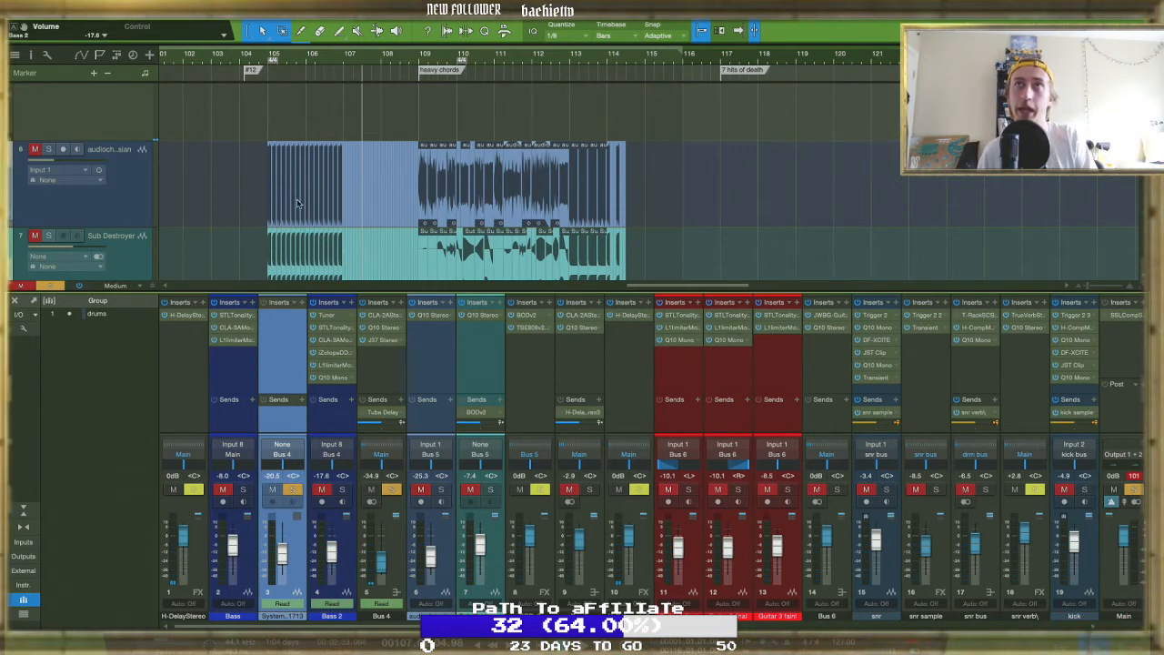
# Play from bar 105 and bring the audiocheck and Sub Destroyer tracks back in, soloed and unmuted
pyautogui.click(269, 62)
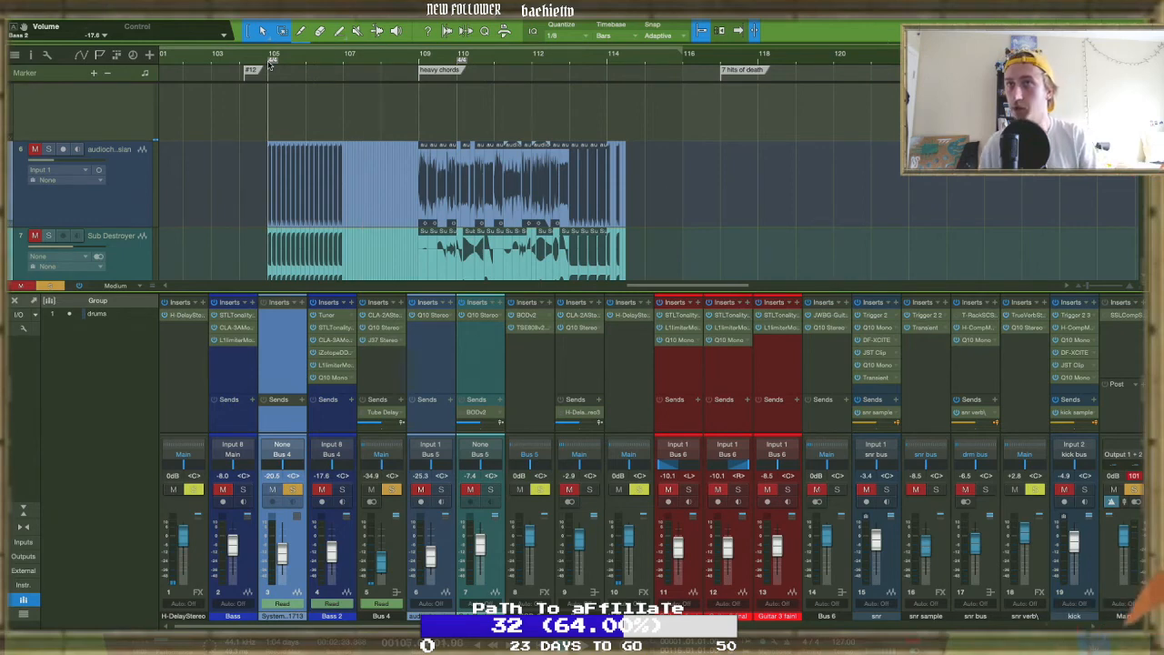
pyautogui.press('space')
pyautogui.moveTo(426, 492); pyautogui.dragTo(471, 491)
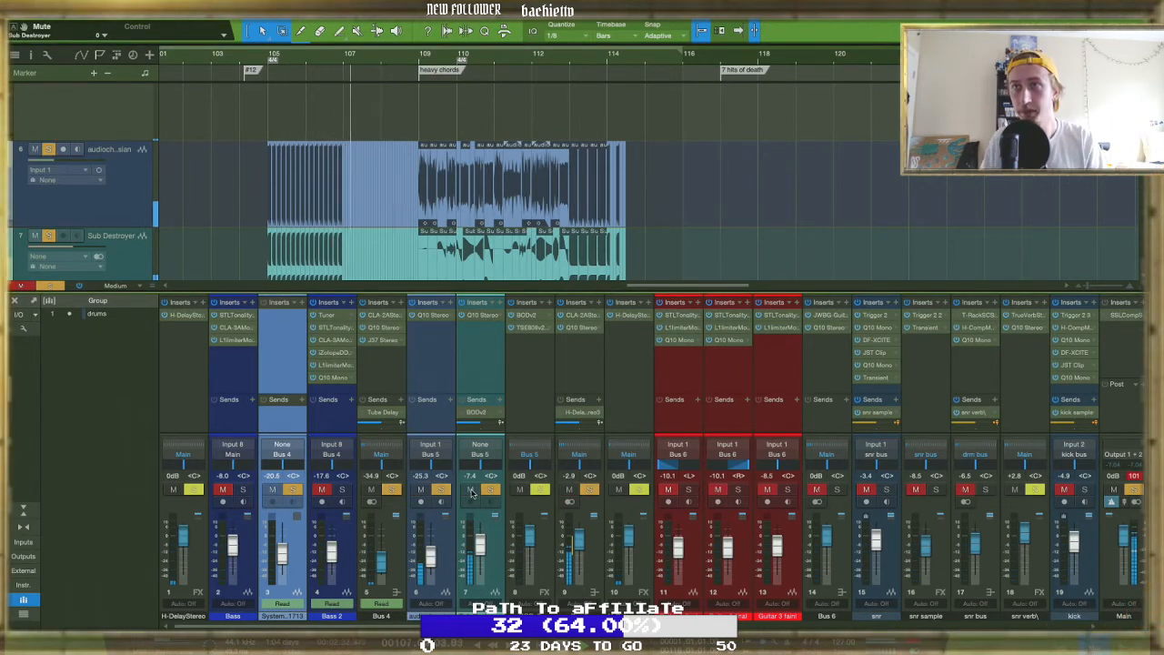
pyautogui.press('space')
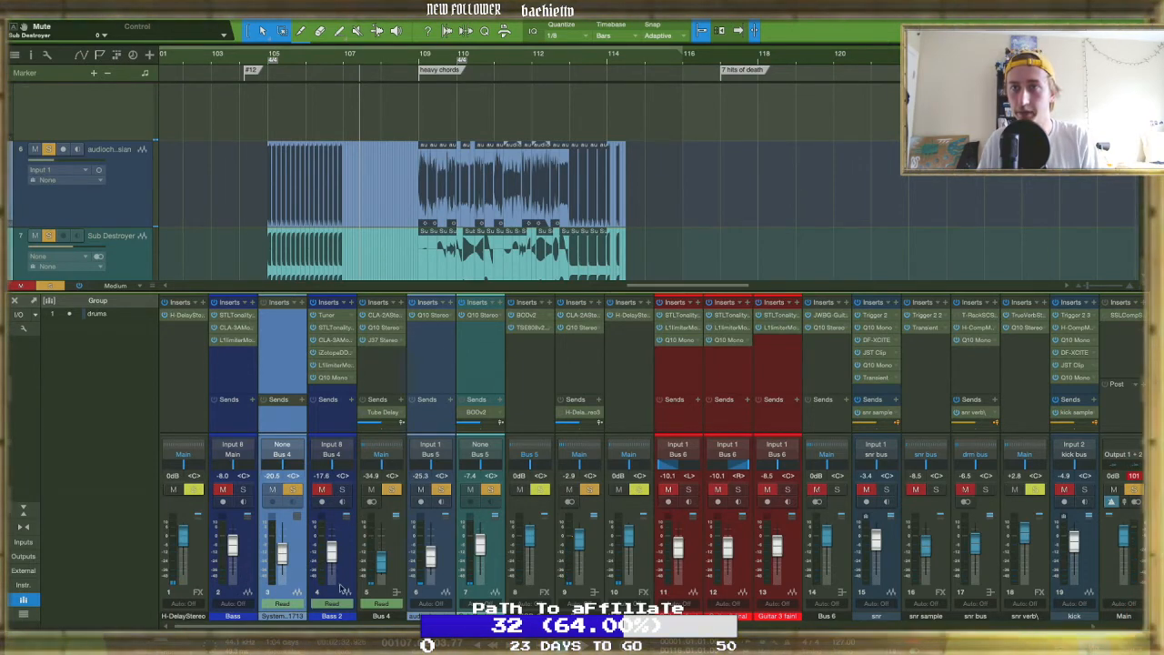
# Rename the Bass 2 track as noise 2 and give it the same light blue colour as the System Audio track
pyautogui.click(333, 617)
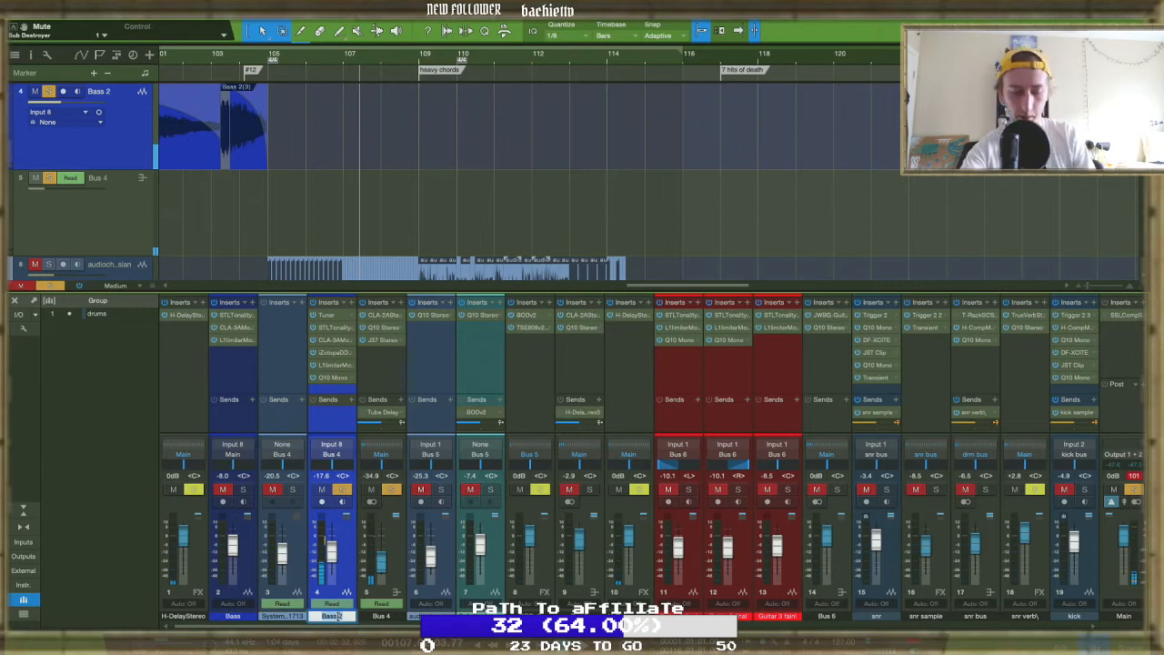
pyautogui.write('noise 2')
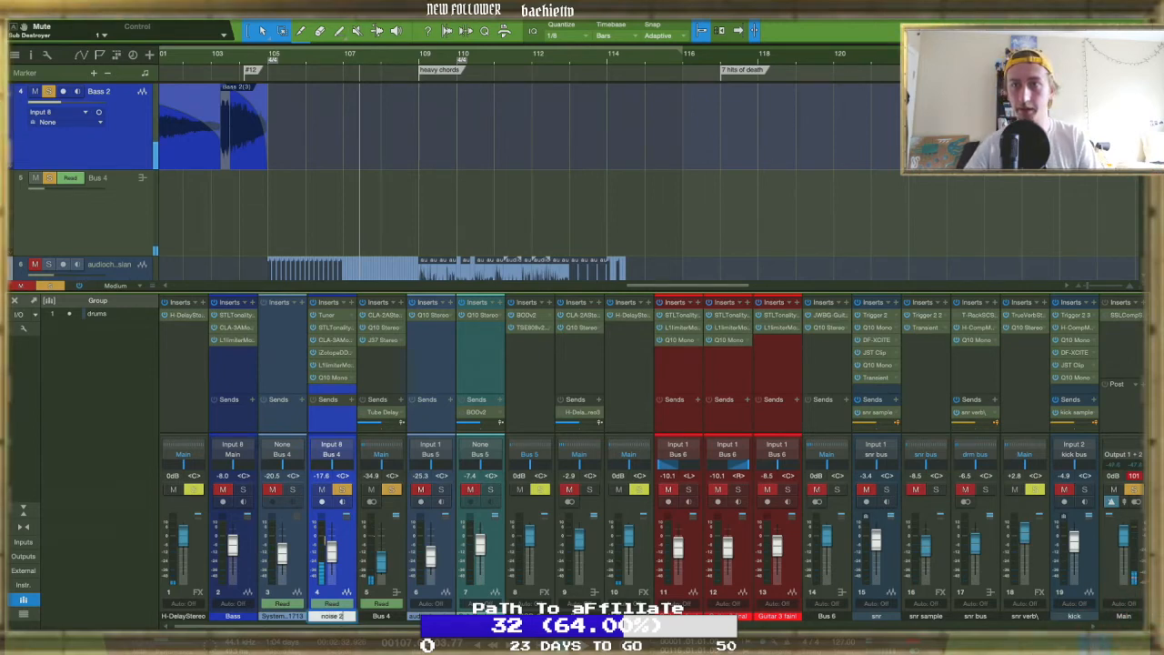
pyautogui.press('Return')
pyautogui.rightClick(330, 617)
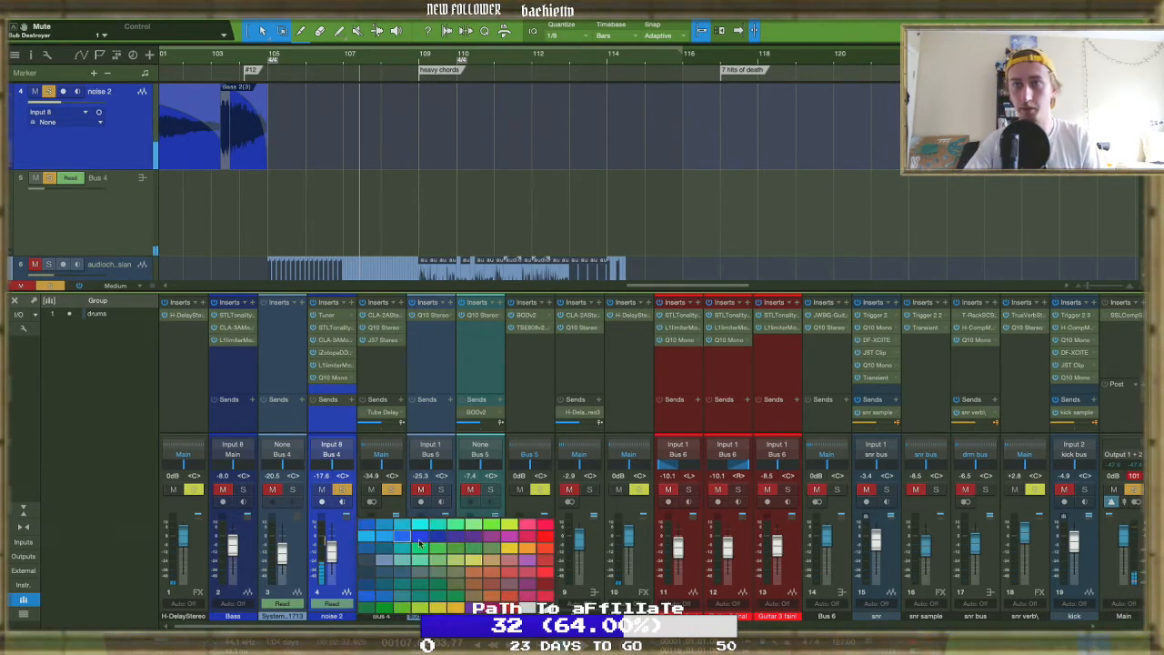
pyautogui.click(410, 537)
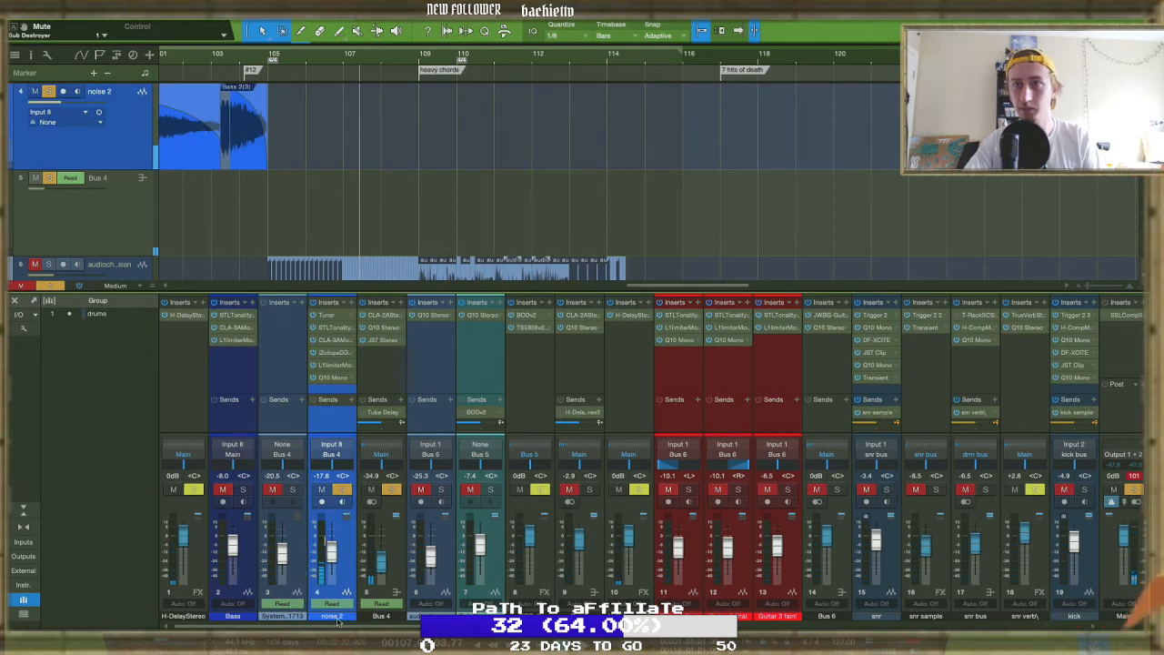
pyautogui.rightClick(336, 619)
pyautogui.click(365, 573)
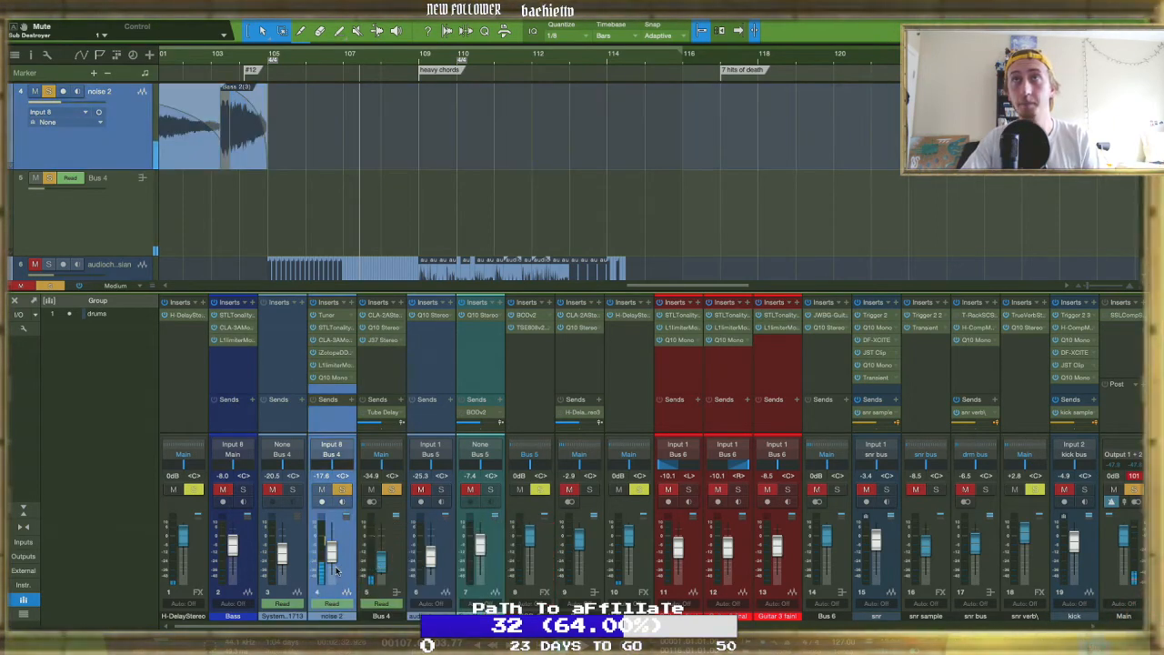
# Check the iZotope DDLY Dynamic Delay on noise 2 and the noise clips in the jazzz metal section
pyautogui.hscroll(-5, 318, 237)
pyautogui.scroll(3, 328, 221)
pyautogui.hscroll(-2, 327, 221)
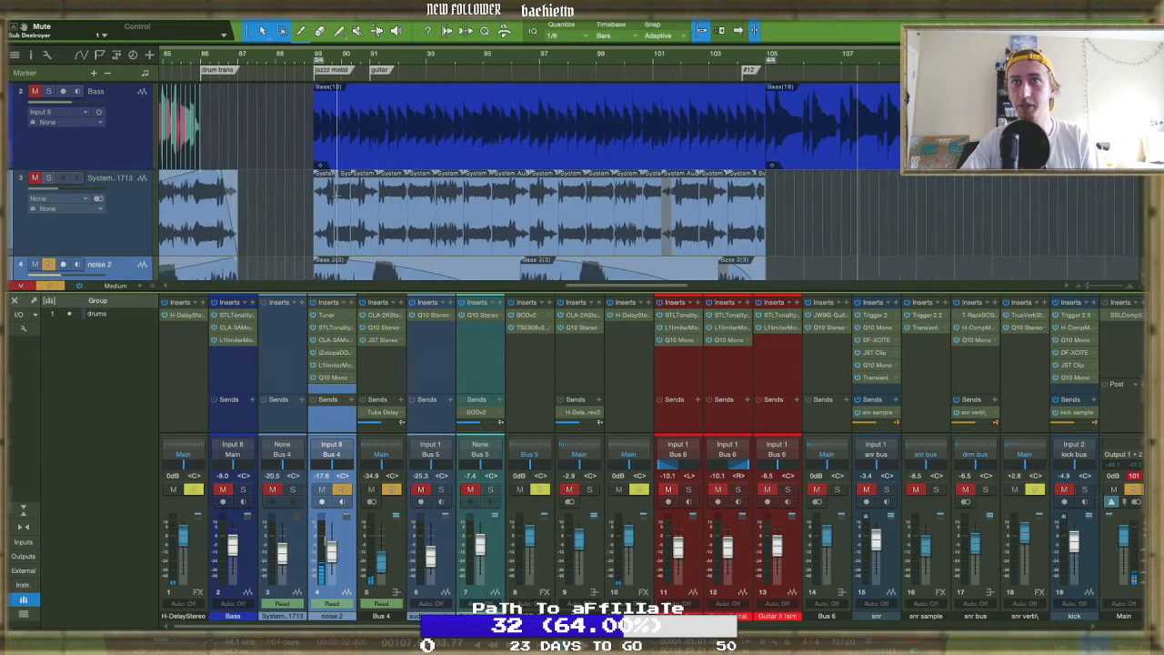
pyautogui.click(334, 353)
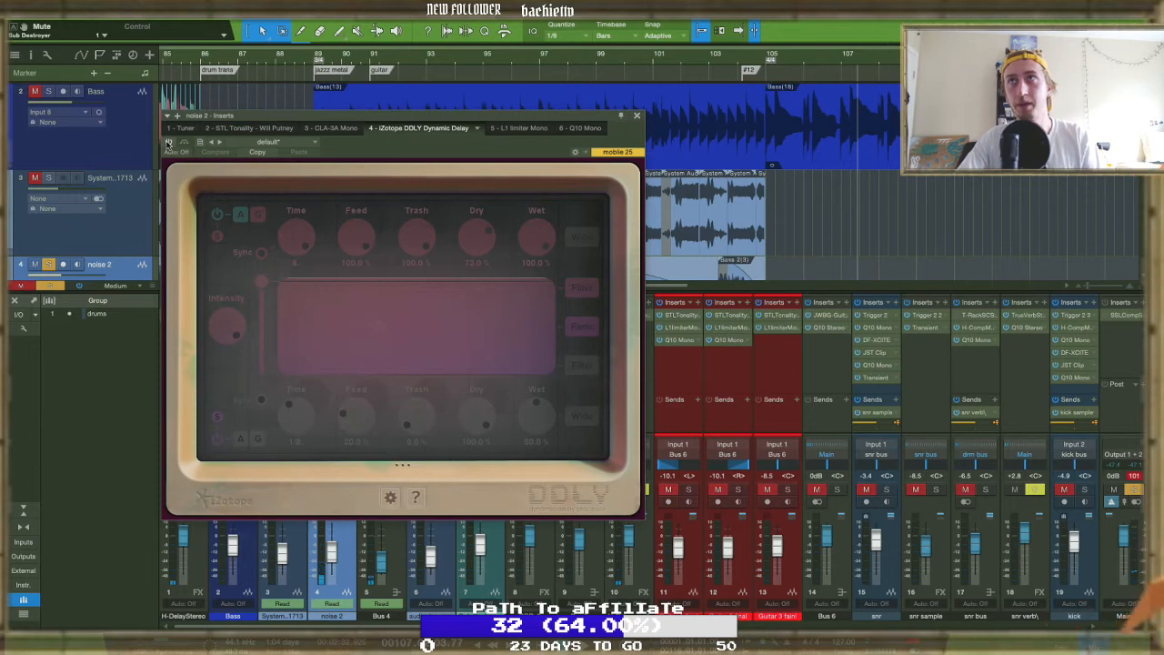
pyautogui.click(637, 116)
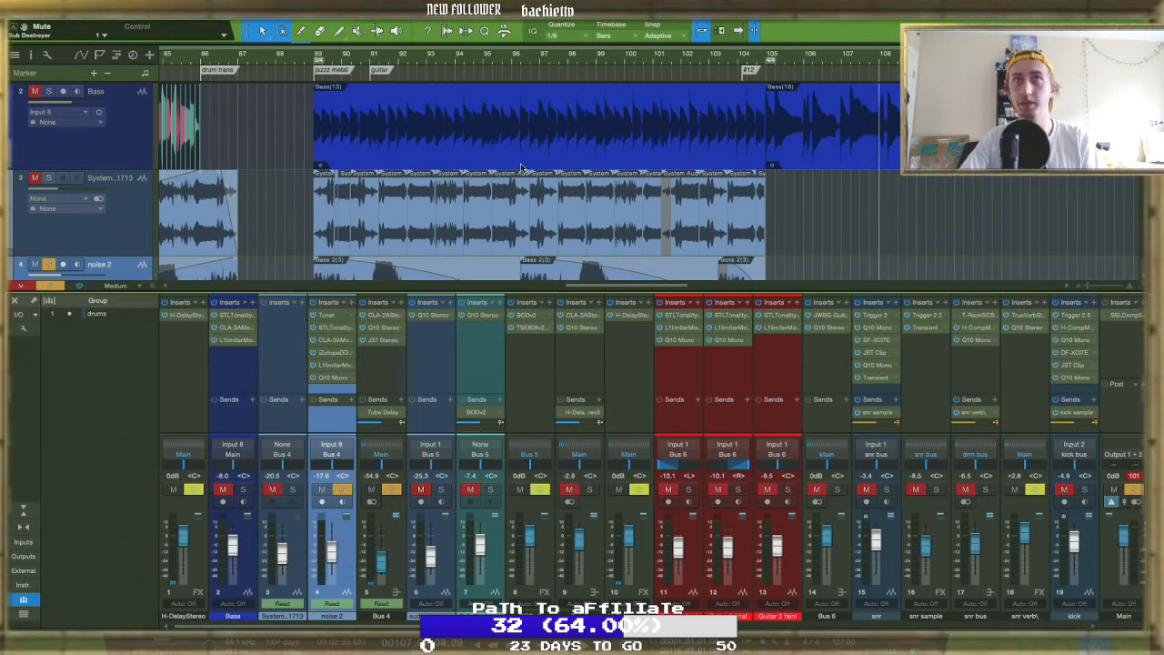
pyautogui.scroll(-2, 521, 163)
pyautogui.scroll(1, 514, 157)
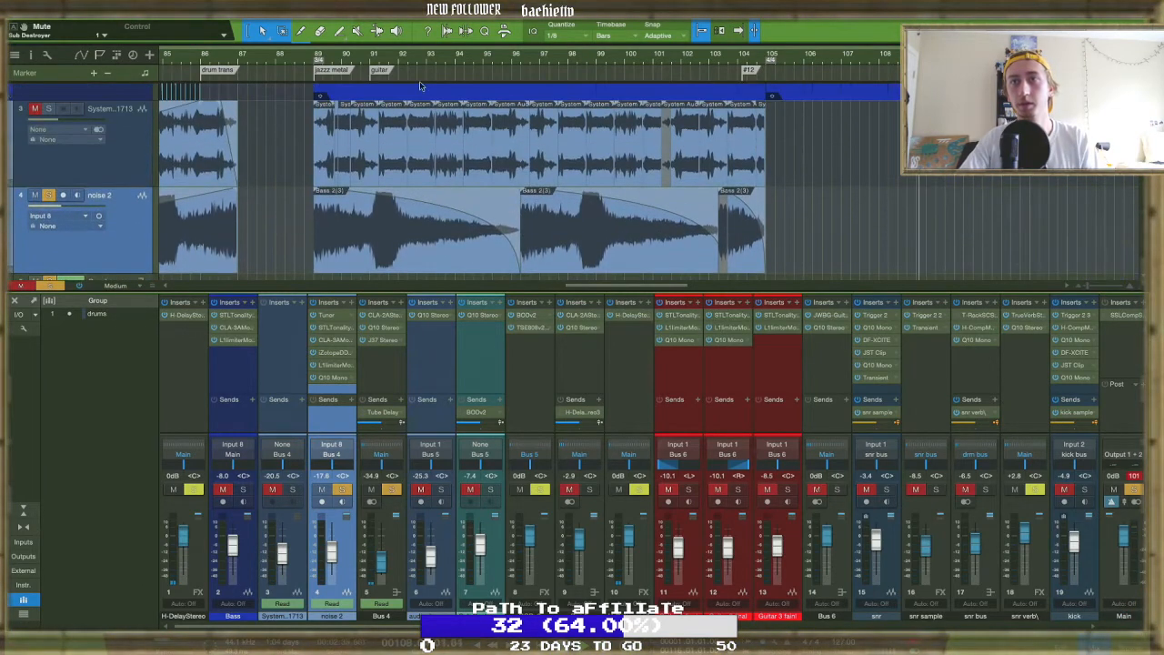
# Play from the guitar marker, search the effects for "gate" and insert C1 gate Mono on noise 2 between the DDLY delay and L1 limiter
pyautogui.click(386, 62)
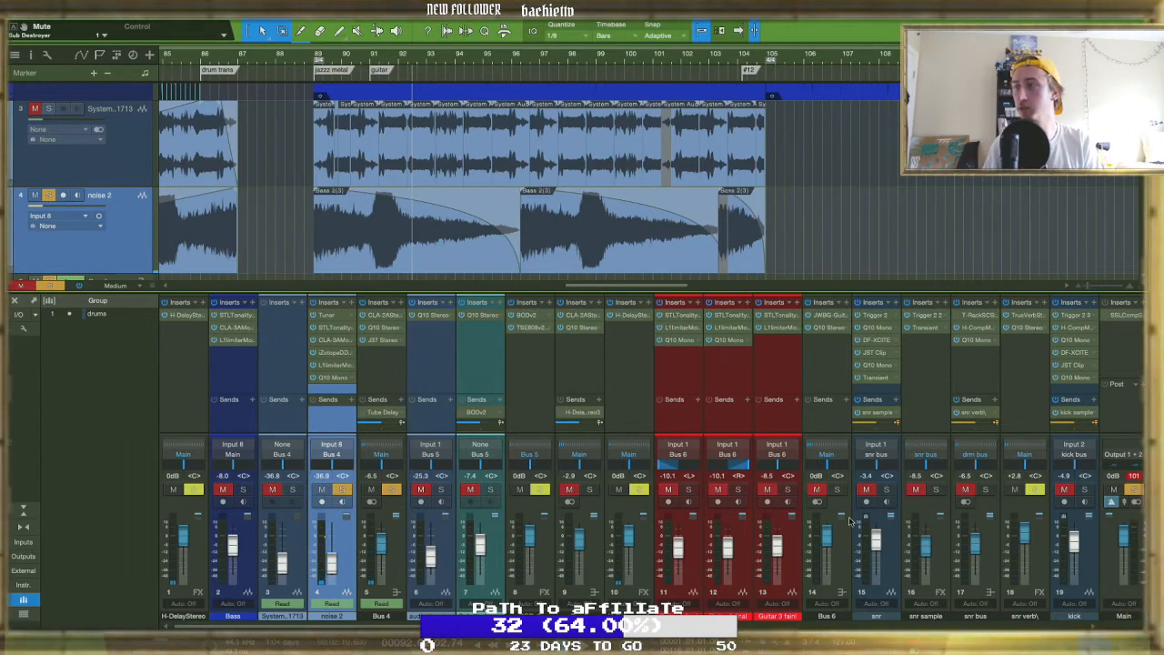
pyautogui.press('F5')
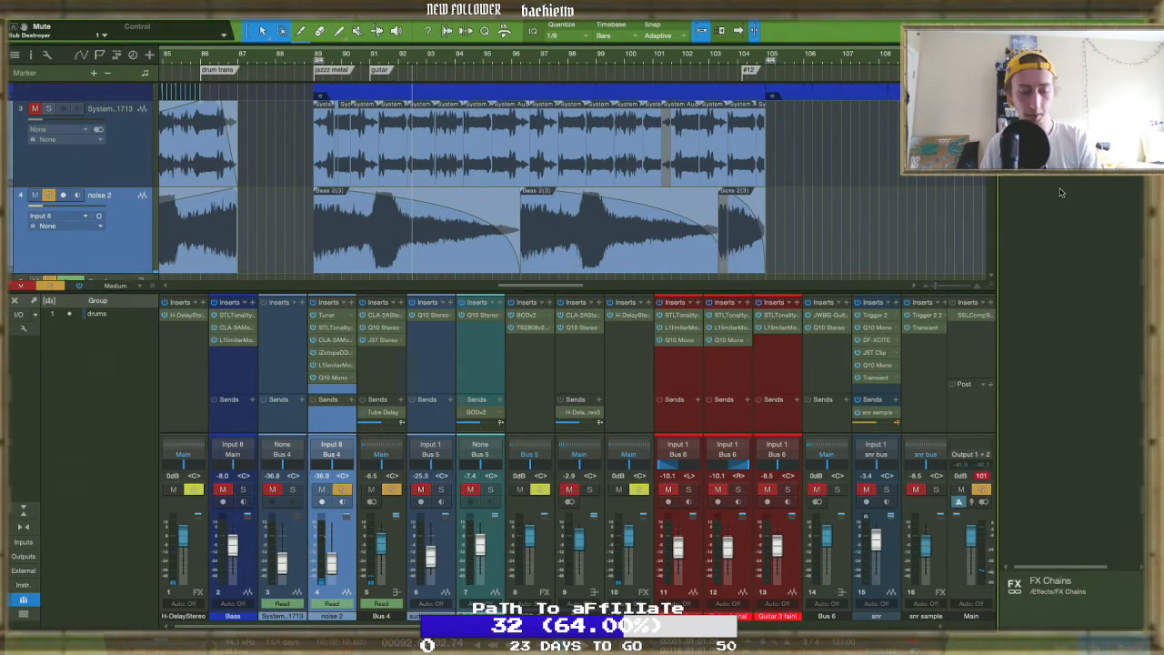
pyautogui.write('gate')
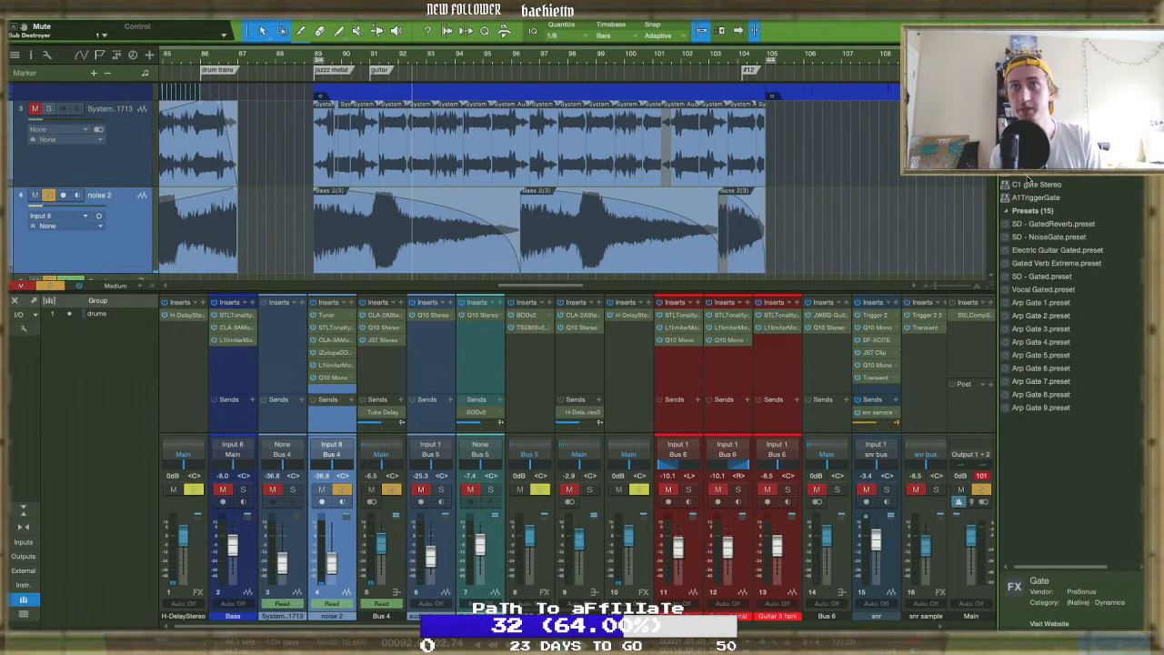
pyautogui.moveTo(1020, 180); pyautogui.dragTo(342, 364)
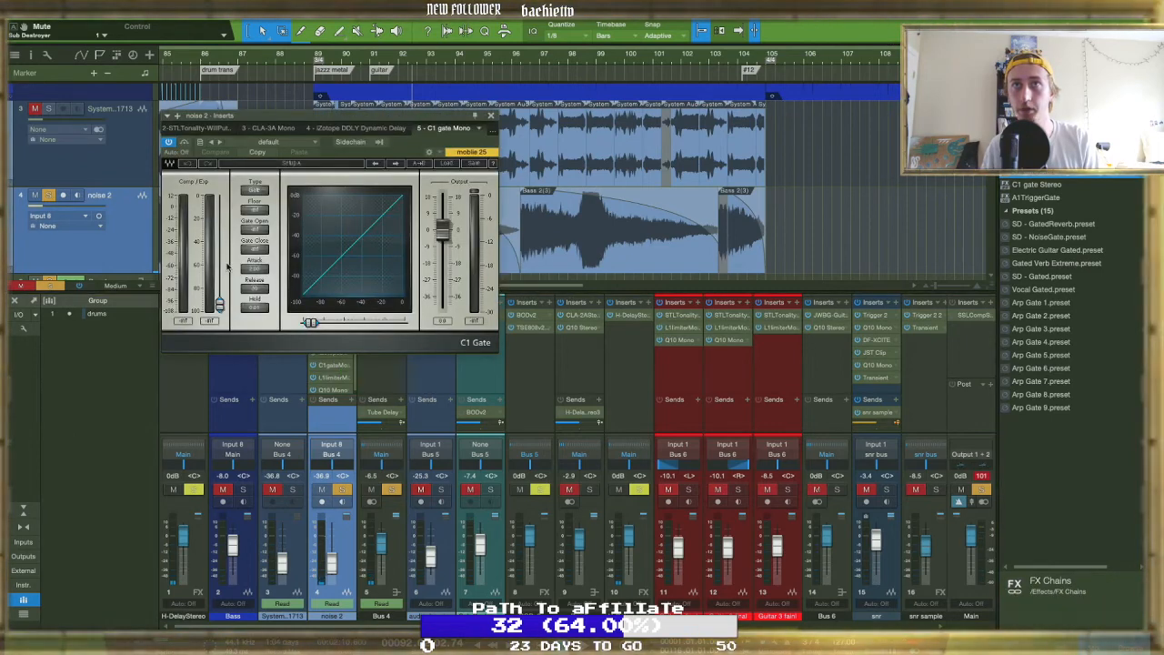
# Set the C1 gate's open threshold on noise 2 to about -41.2 dB and close the gate
pyautogui.moveTo(218, 305); pyautogui.dragTo(219, 291)
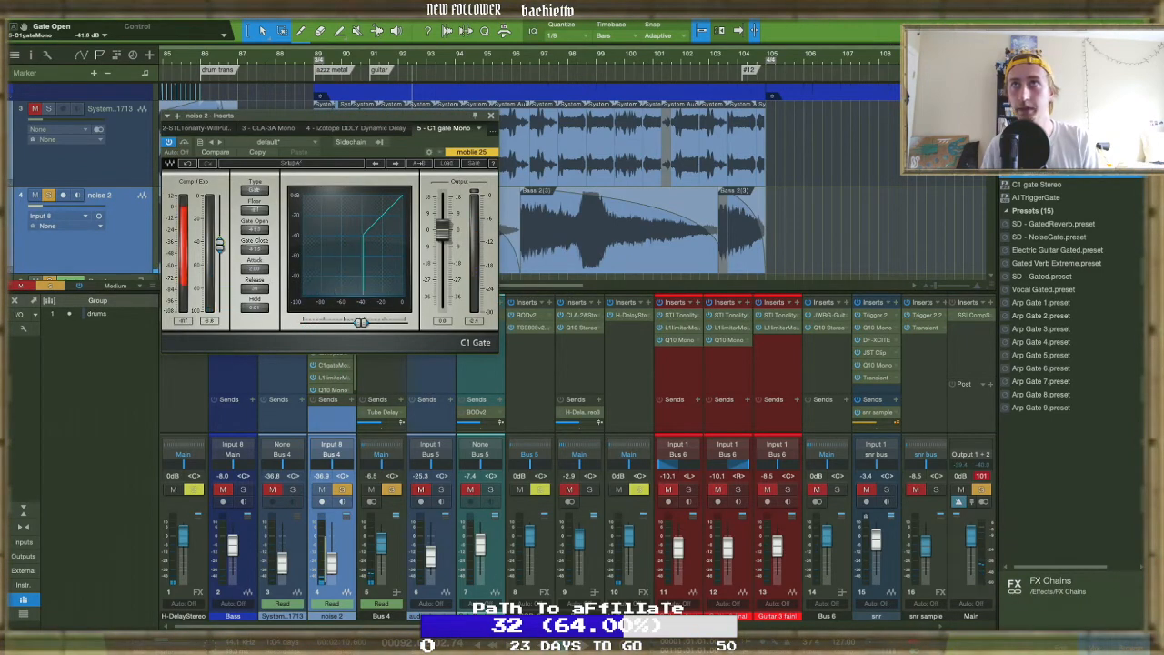
pyautogui.click(491, 116)
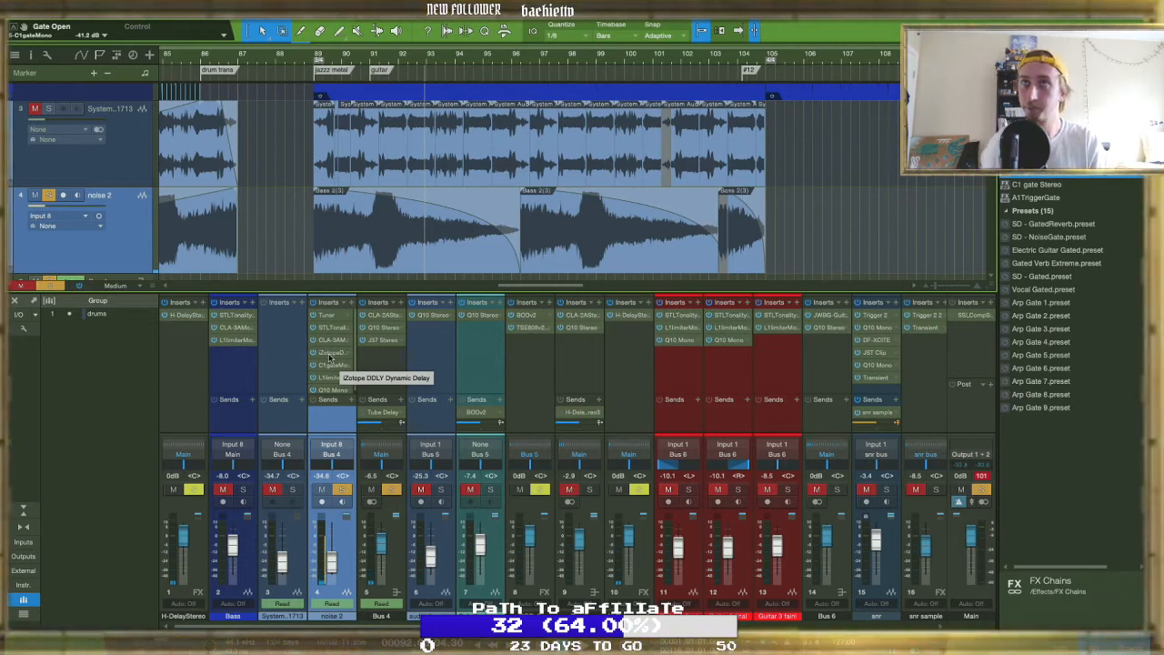
# Solo the System Audio track alongside noise 2 and move playback to the d beat build marker
pyautogui.scroll(-3, 350, 207)
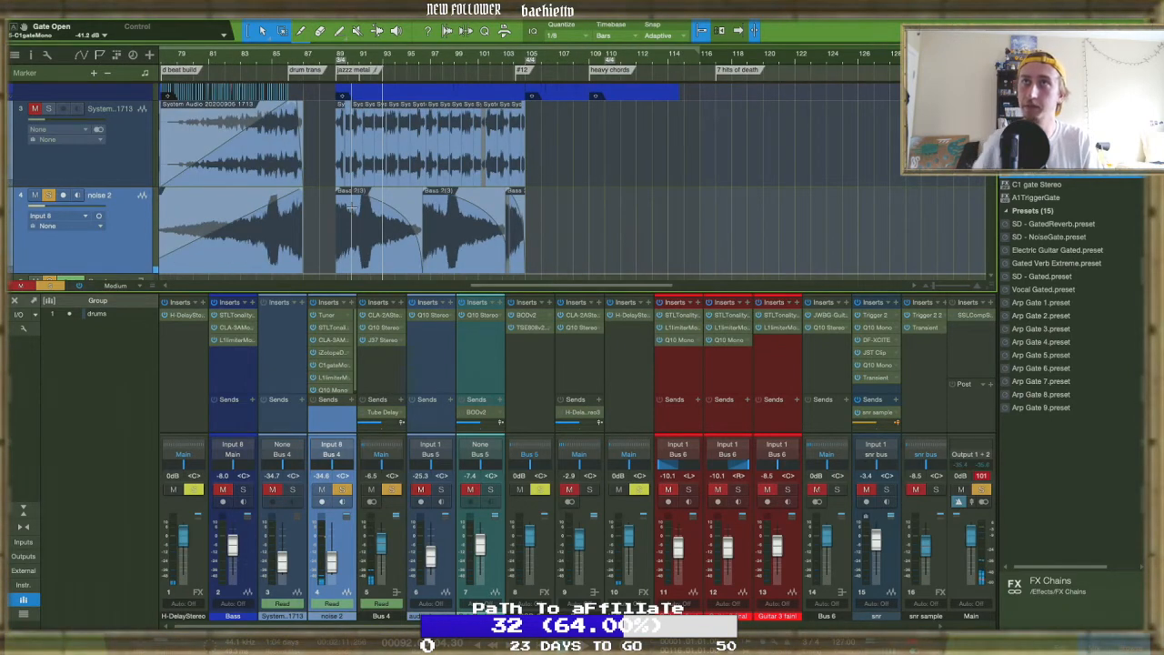
pyautogui.scroll(-2, 351, 207)
pyautogui.hscroll(-3, 351, 207)
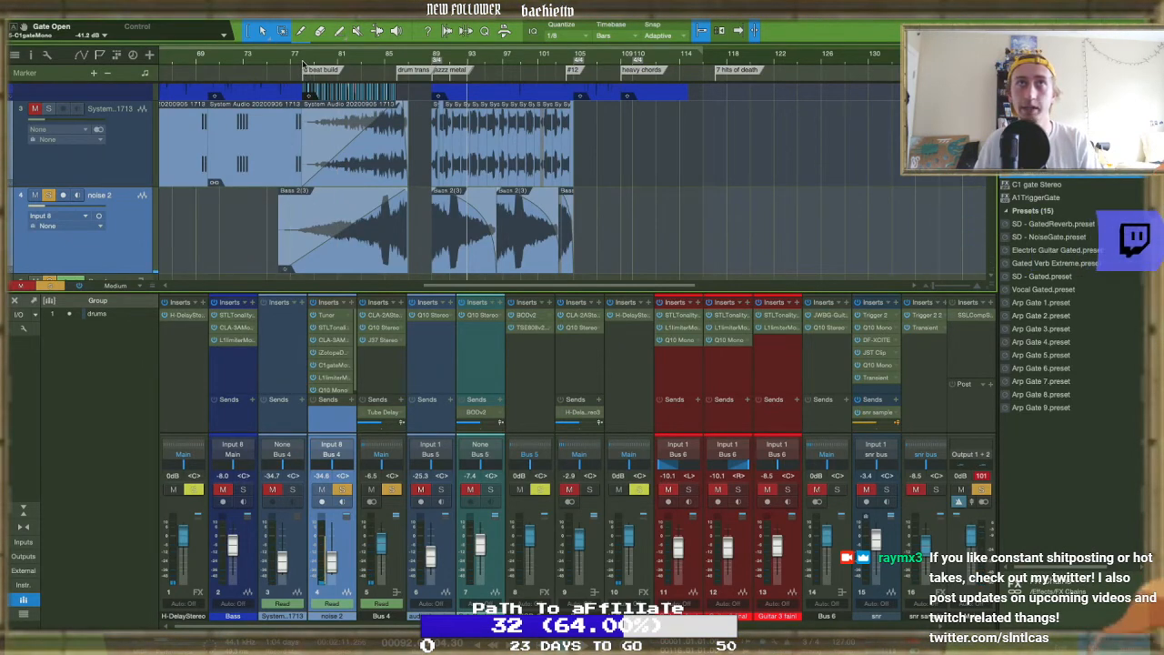
pyautogui.click(49, 109)
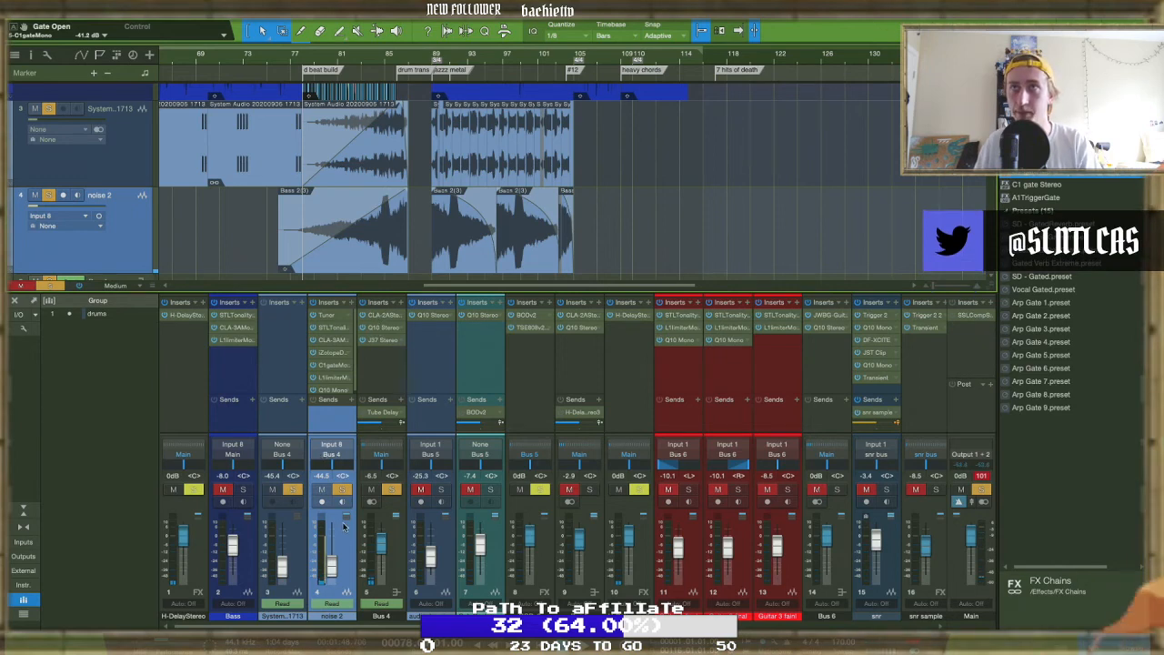
# Remove the Tuner from the inserts of noise 2
pyautogui.doubleClick(329, 315)
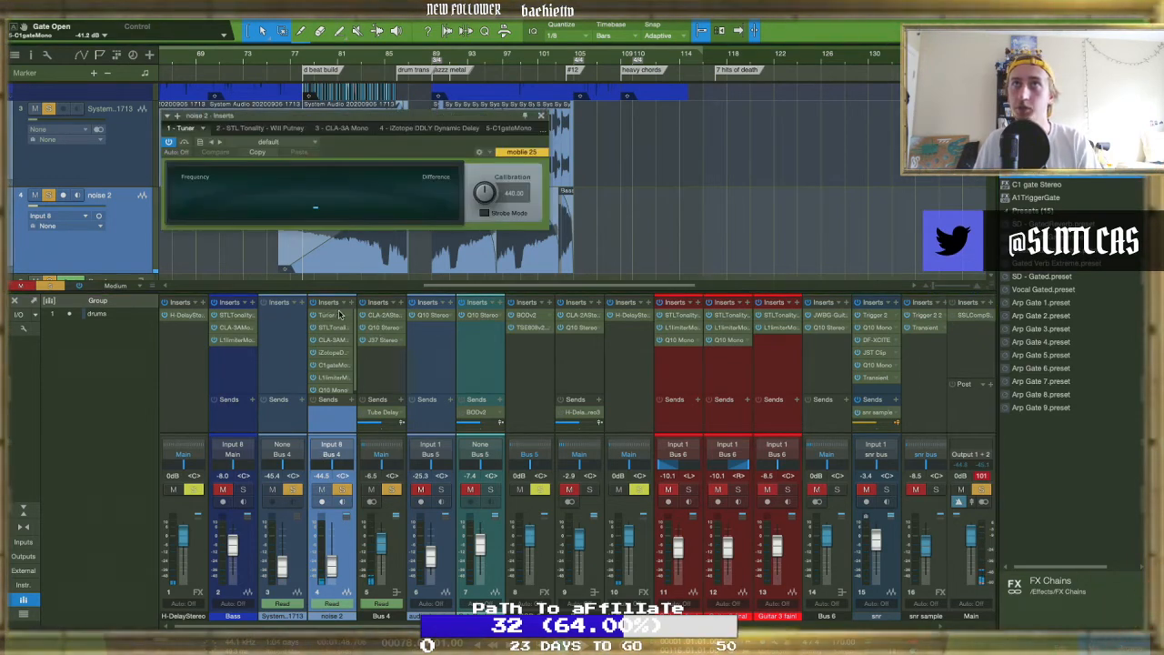
pyautogui.rightClick(204, 130)
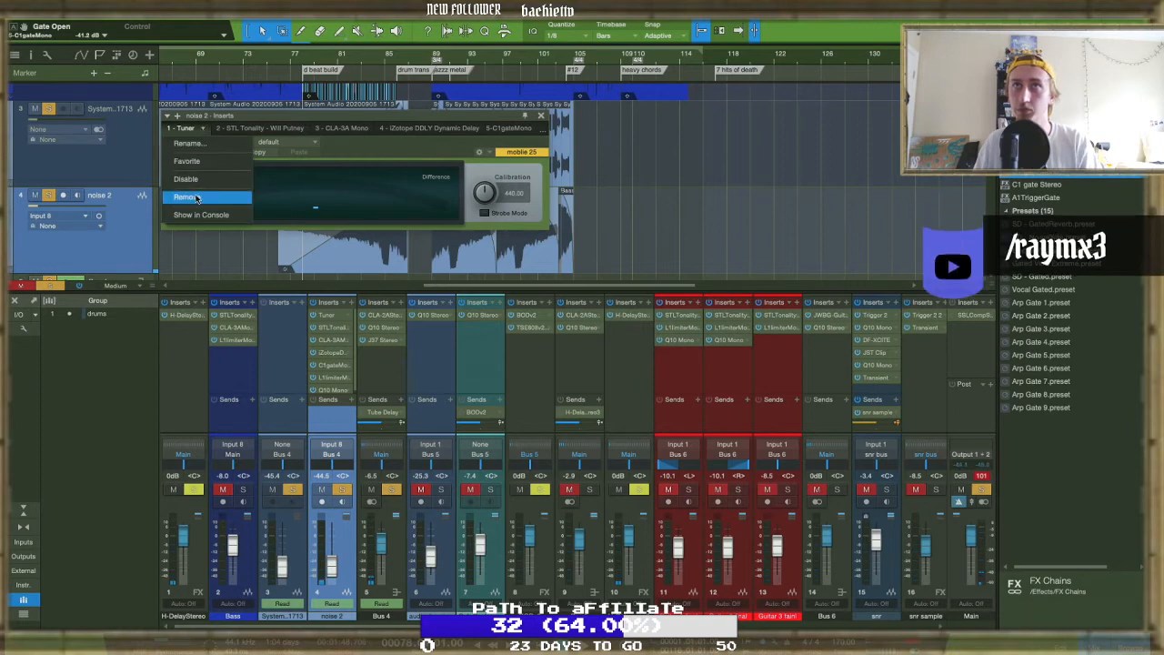
pyautogui.click(297, 204)
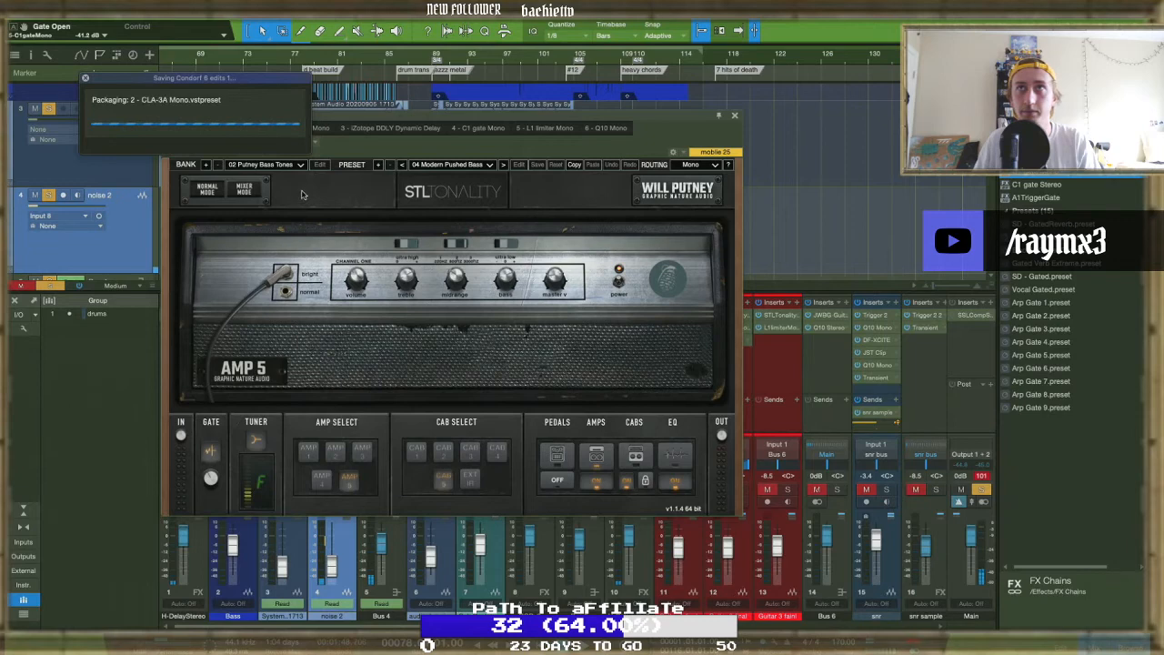
# On noise 2, set the DDLY delay's upper Wet level to 82% and the C1 gate's open threshold to about -1.3 dB
pyautogui.click(298, 128)
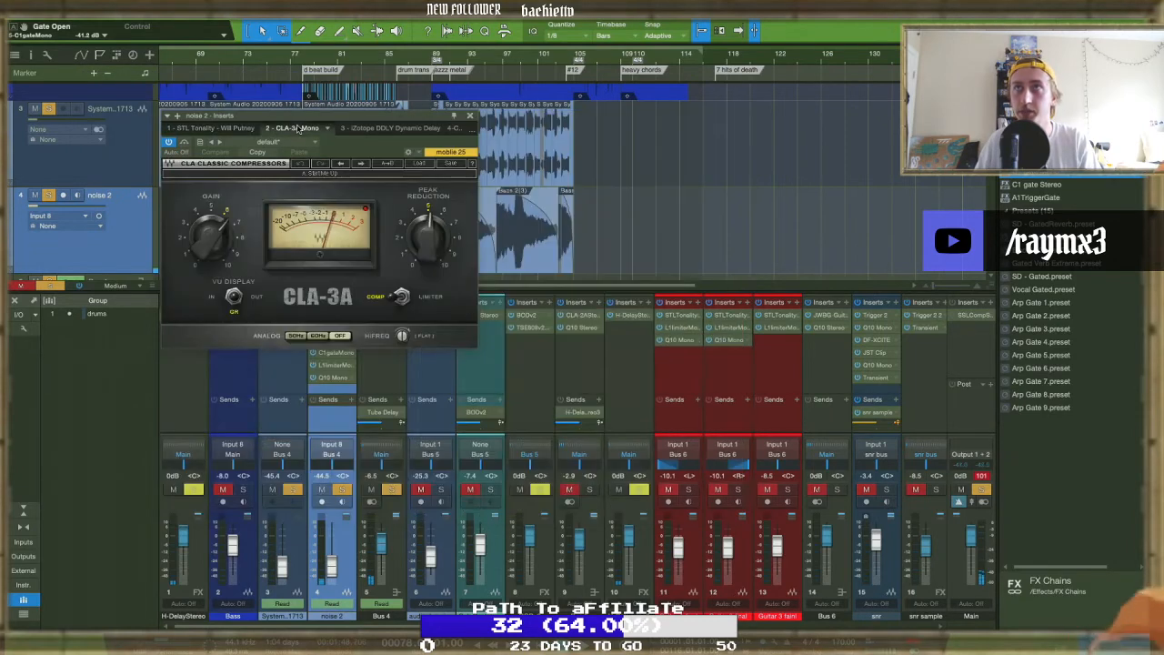
pyautogui.click(382, 129)
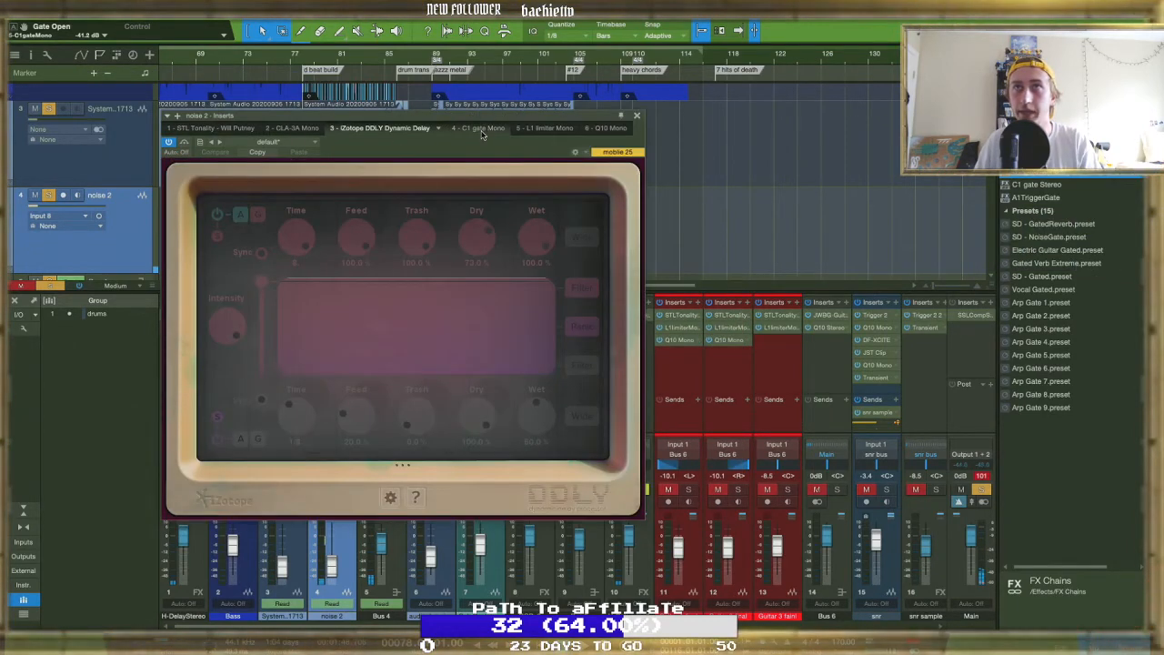
pyautogui.click(481, 128)
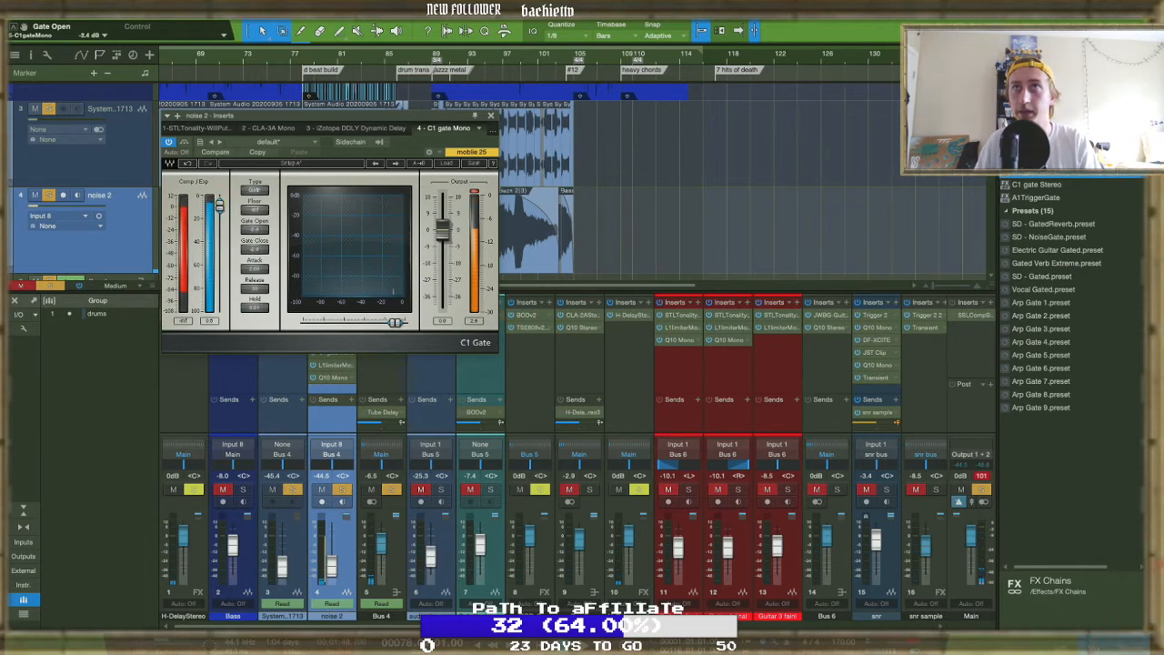
pyautogui.click(335, 129)
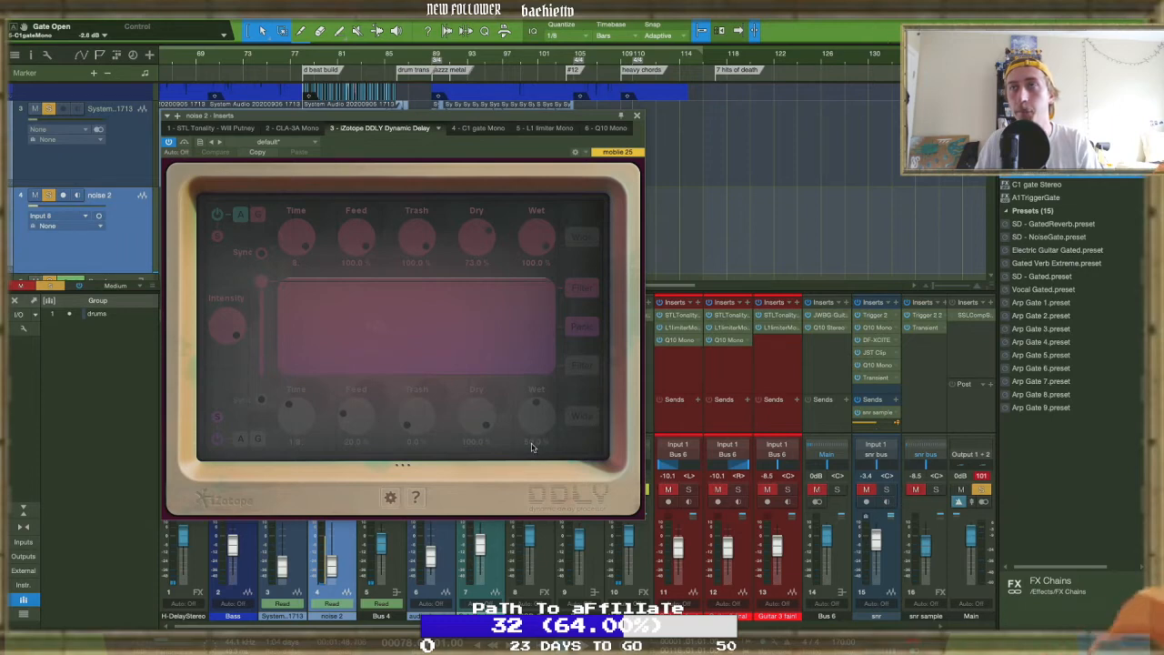
pyautogui.moveTo(536, 240); pyautogui.dragTo(532, 256)
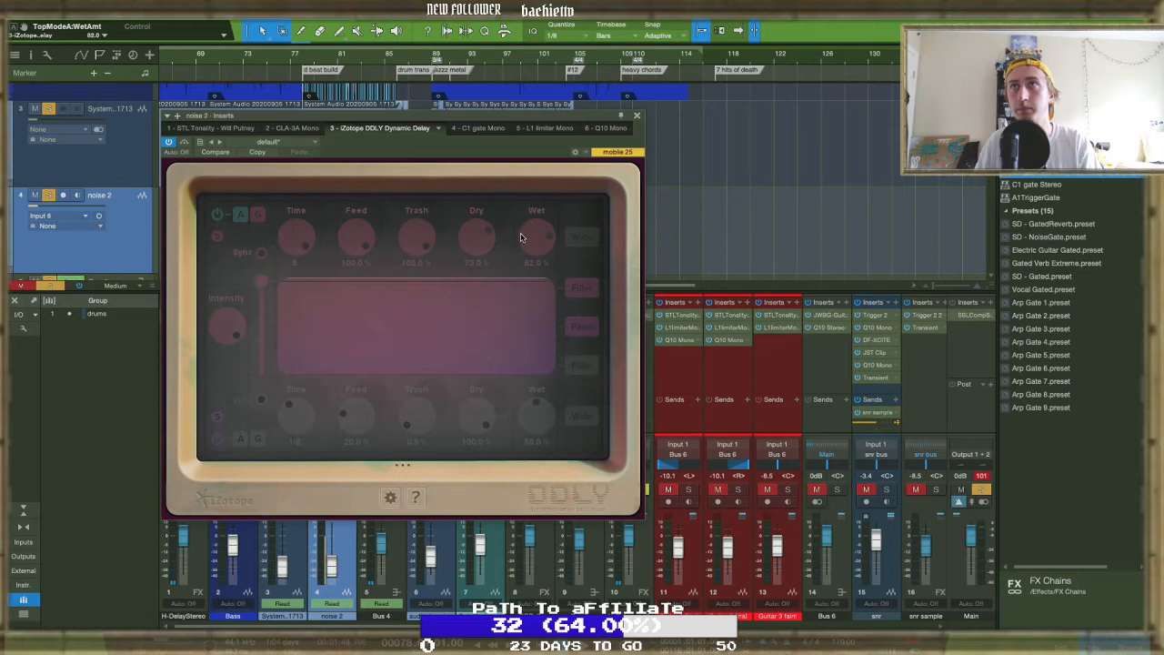
pyautogui.click(466, 129)
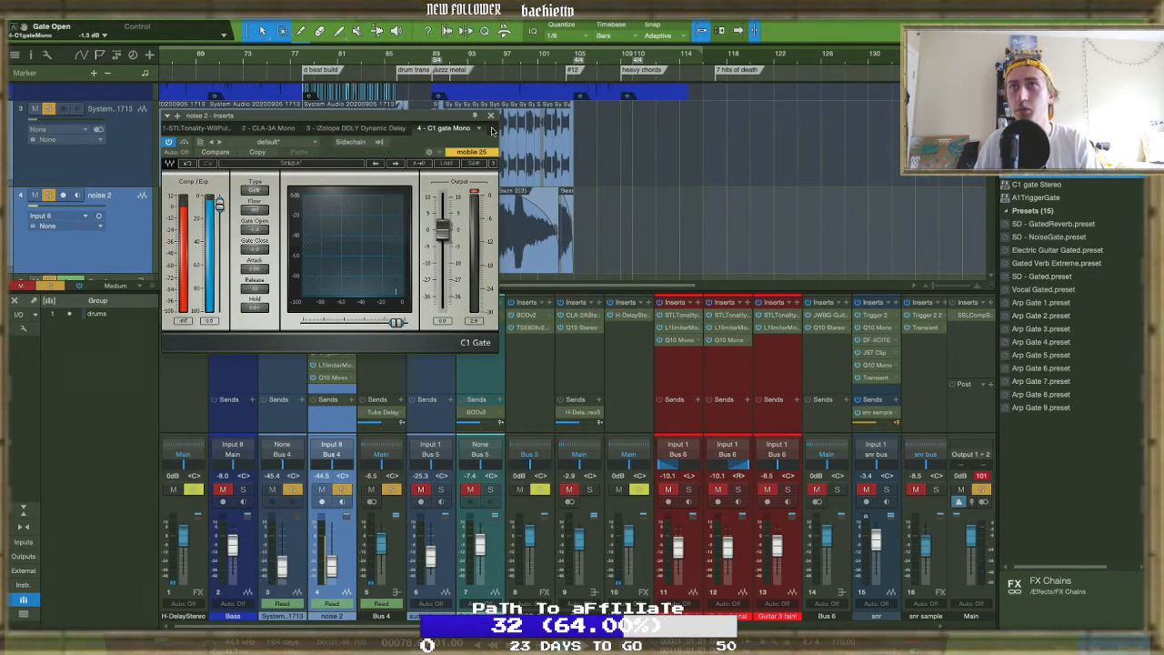
# Check the L1 limiter and Q10 equalizer settings on noise 2
pyautogui.click(482, 130)
pyautogui.click(409, 198)
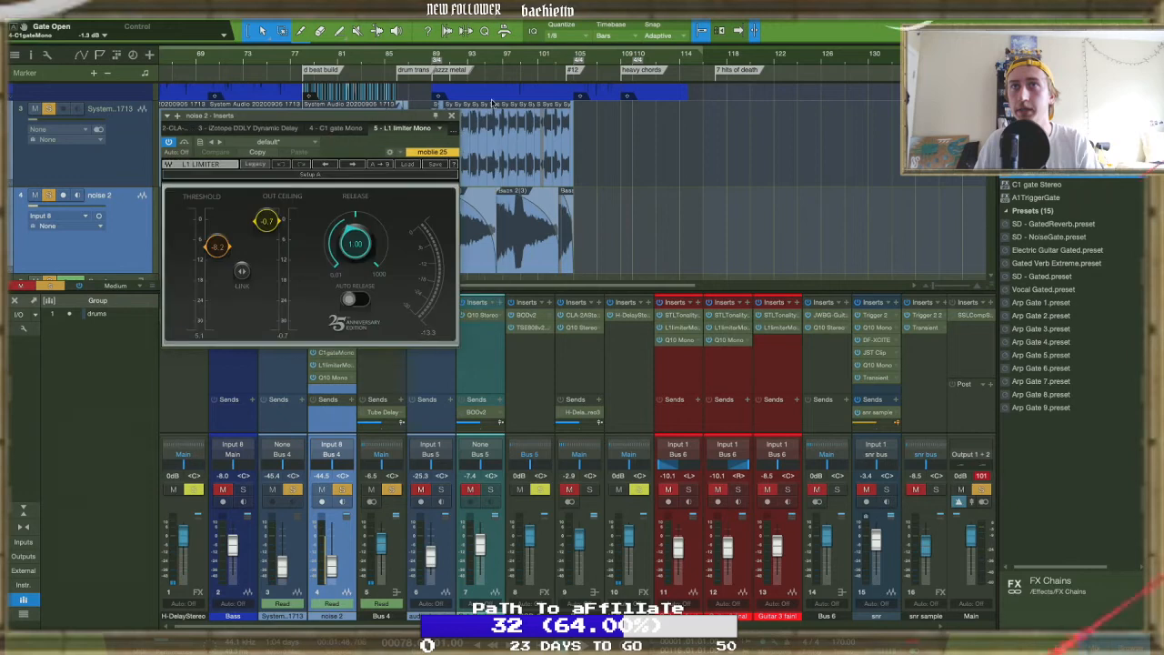
pyautogui.click(445, 131)
pyautogui.click(400, 209)
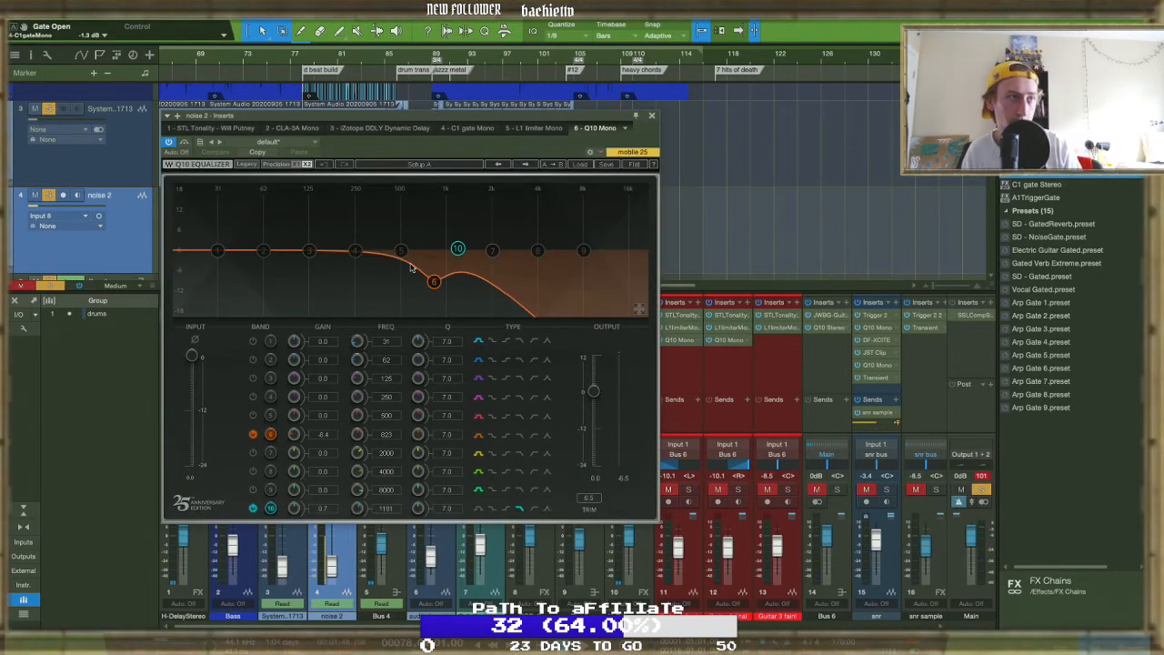
pyautogui.click(651, 118)
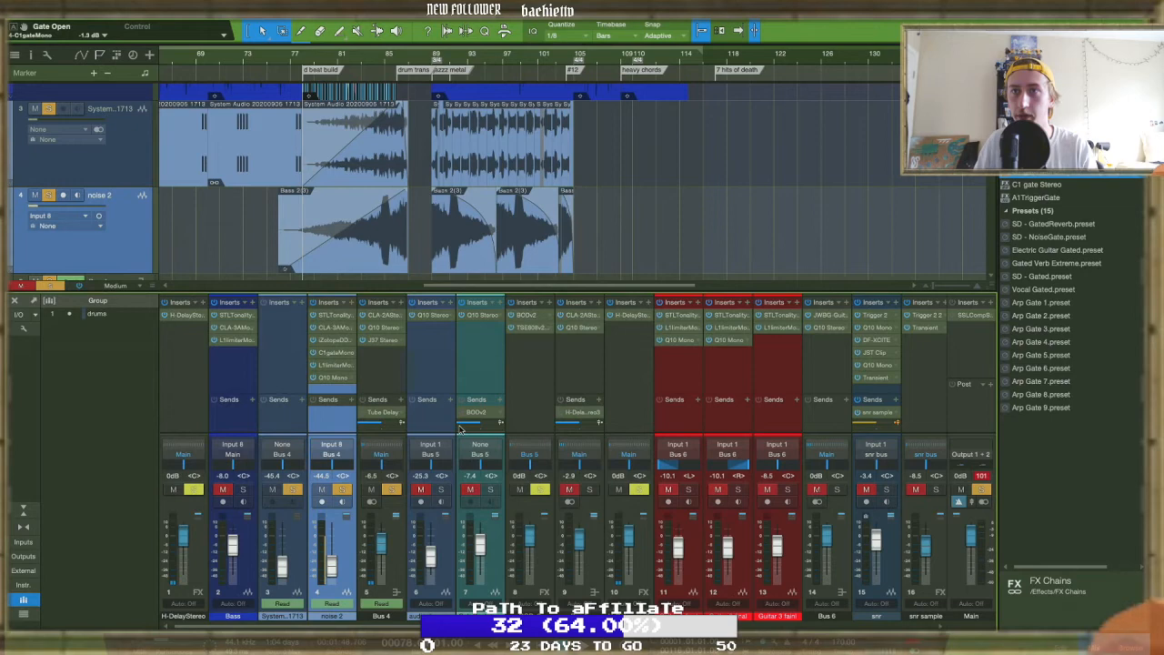
# Check the CLA-2A compressor, Q10 equalizer and J37 tape settings on Bus 4
pyautogui.click(382, 326)
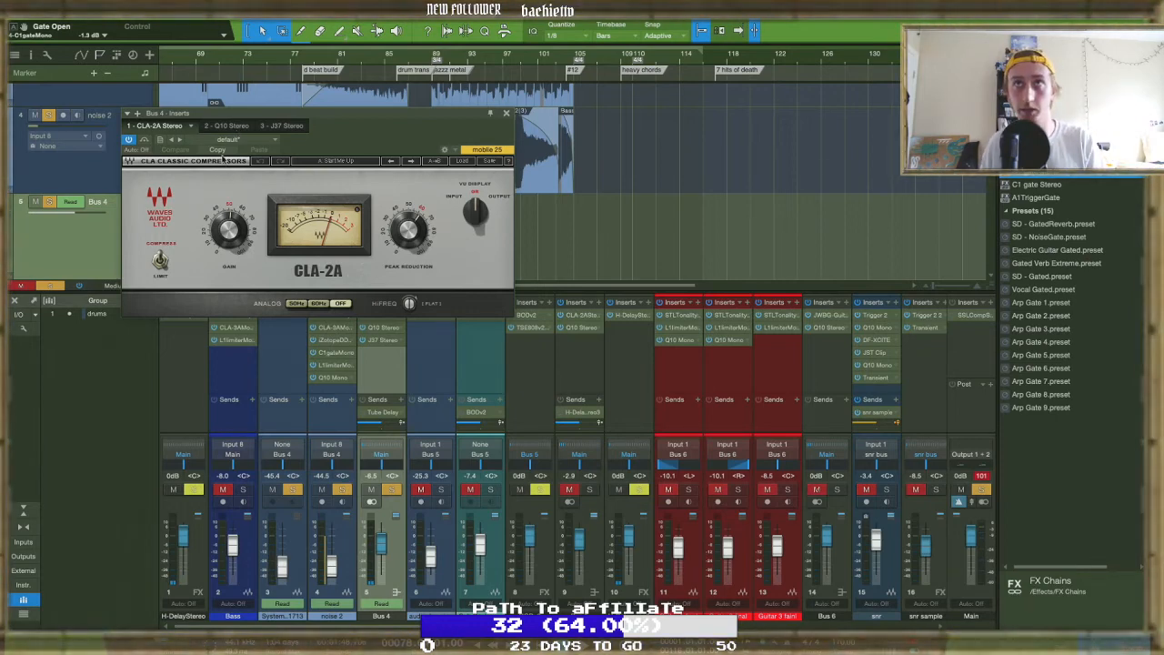
pyautogui.click(222, 127)
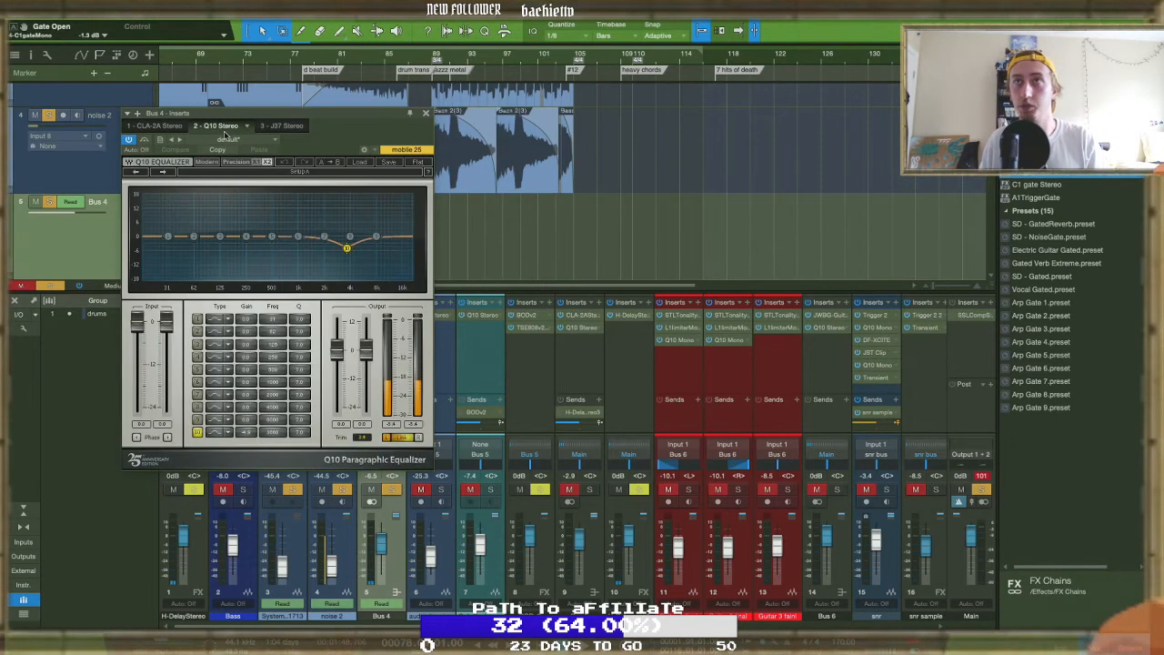
pyautogui.click(278, 126)
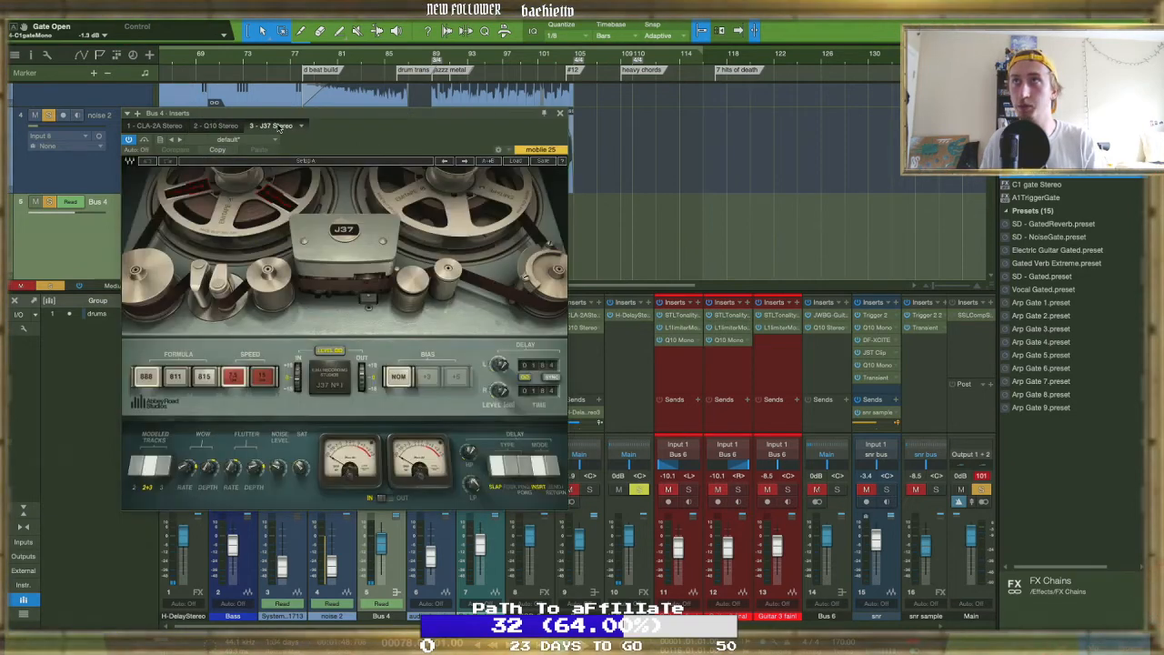
pyautogui.click(559, 115)
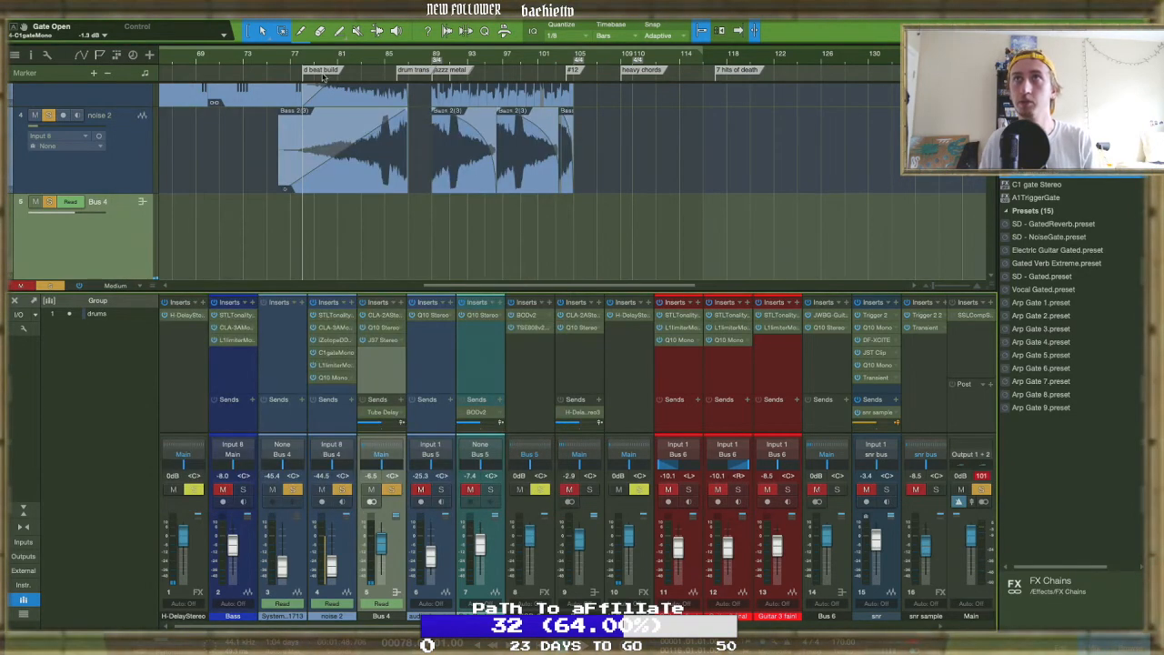
# Play the d beat build, unsolo Bus 4 and the noise tracks, and replay the section with the full mix
pyautogui.press('space')
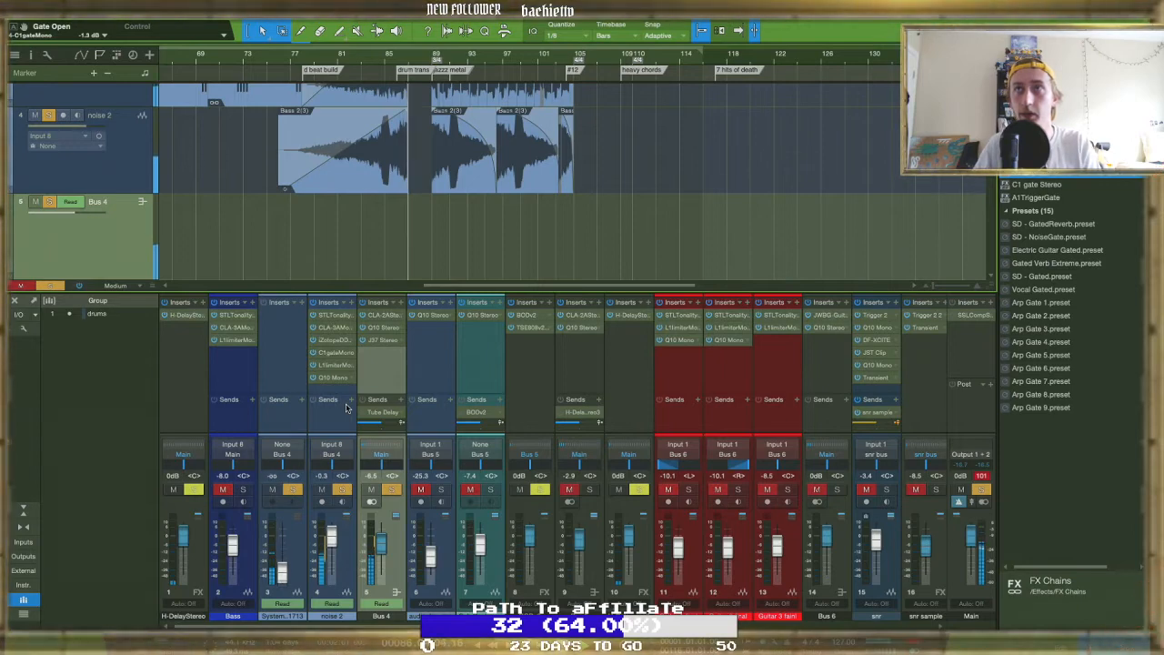
pyautogui.click(392, 491)
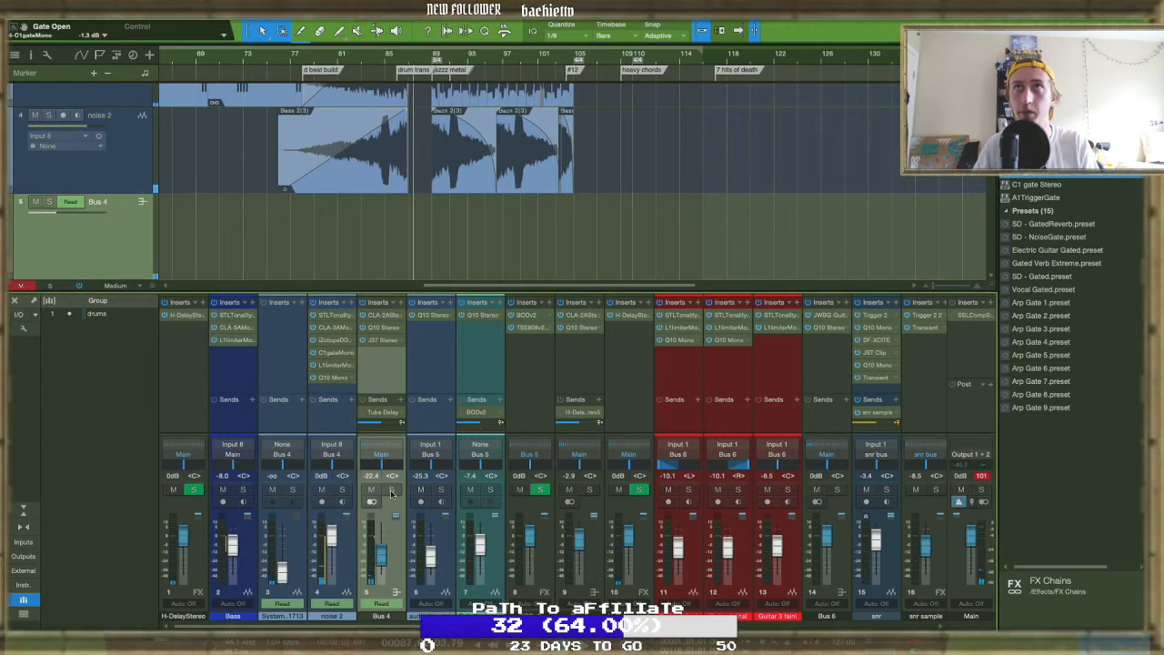
pyautogui.click(284, 61)
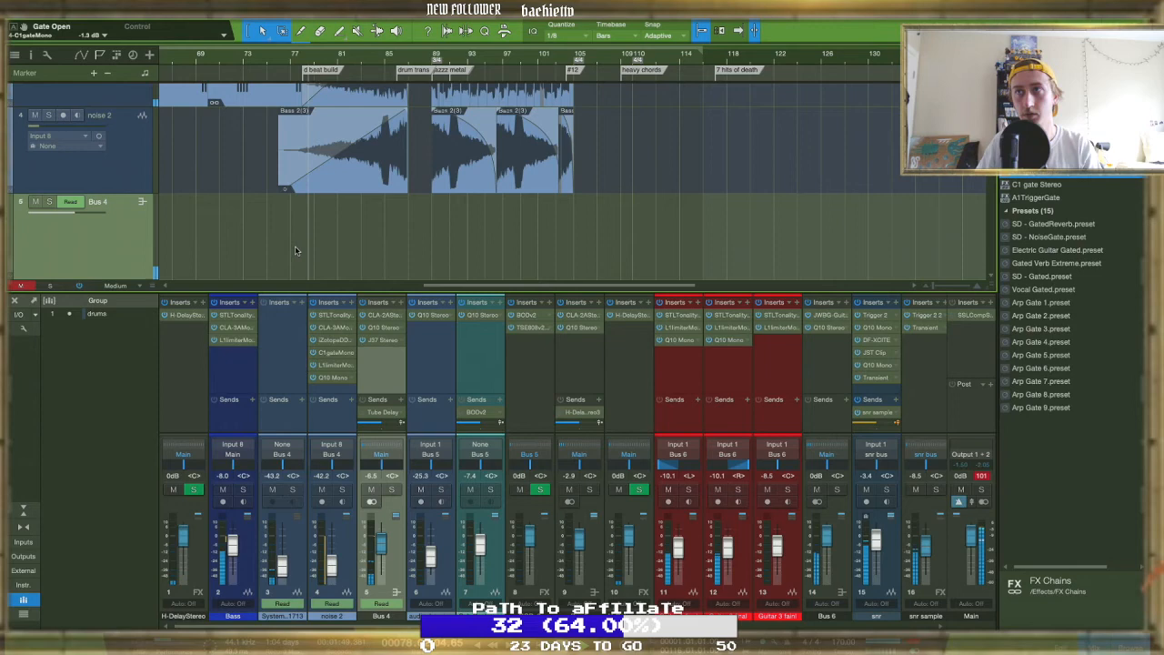
# Shorten the fade-out on the System Audio clip that ends at bar 87
pyautogui.scroll(3, 310, 222)
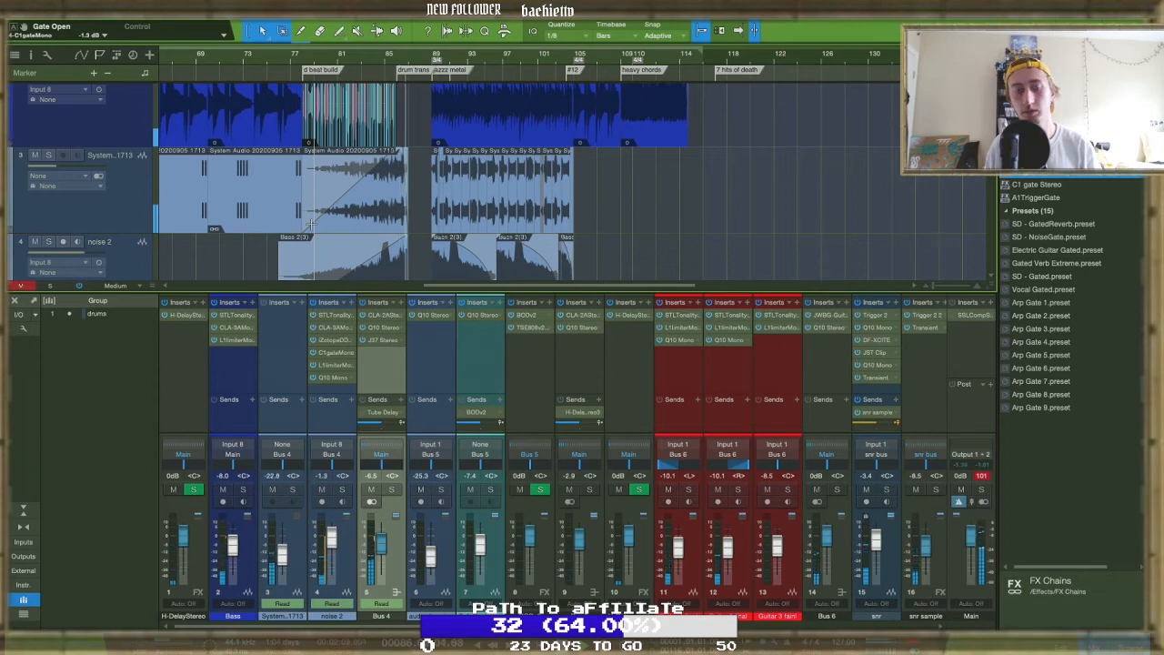
pyautogui.press('space')
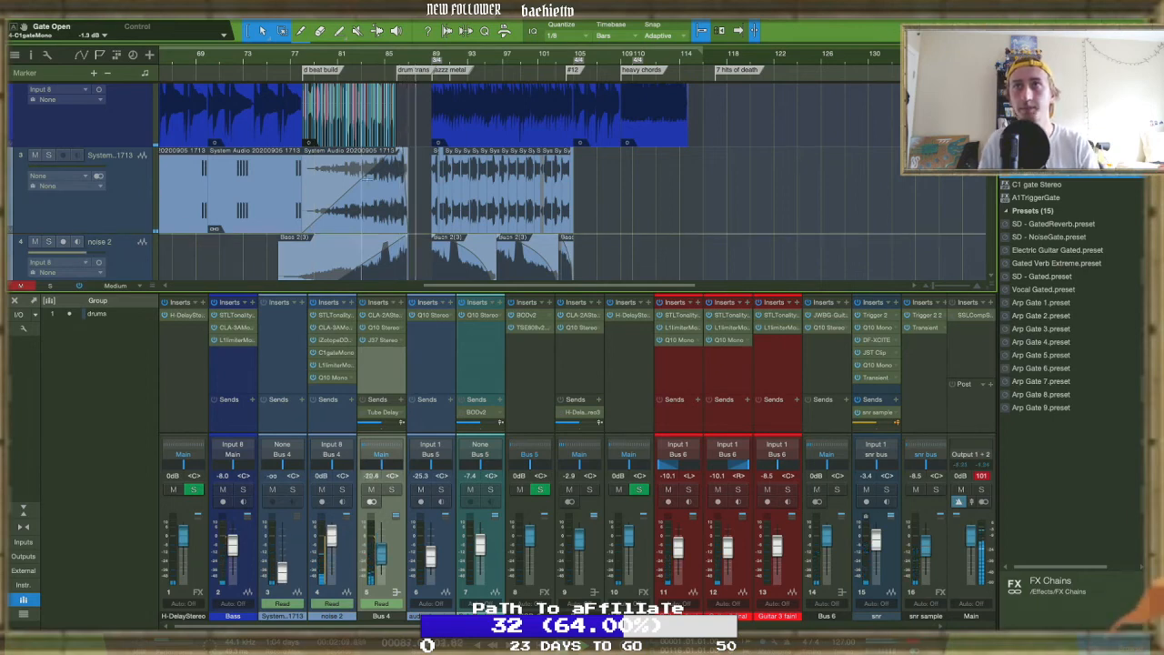
pyautogui.scroll(6, 407, 244)
pyautogui.scroll(3, 427, 249)
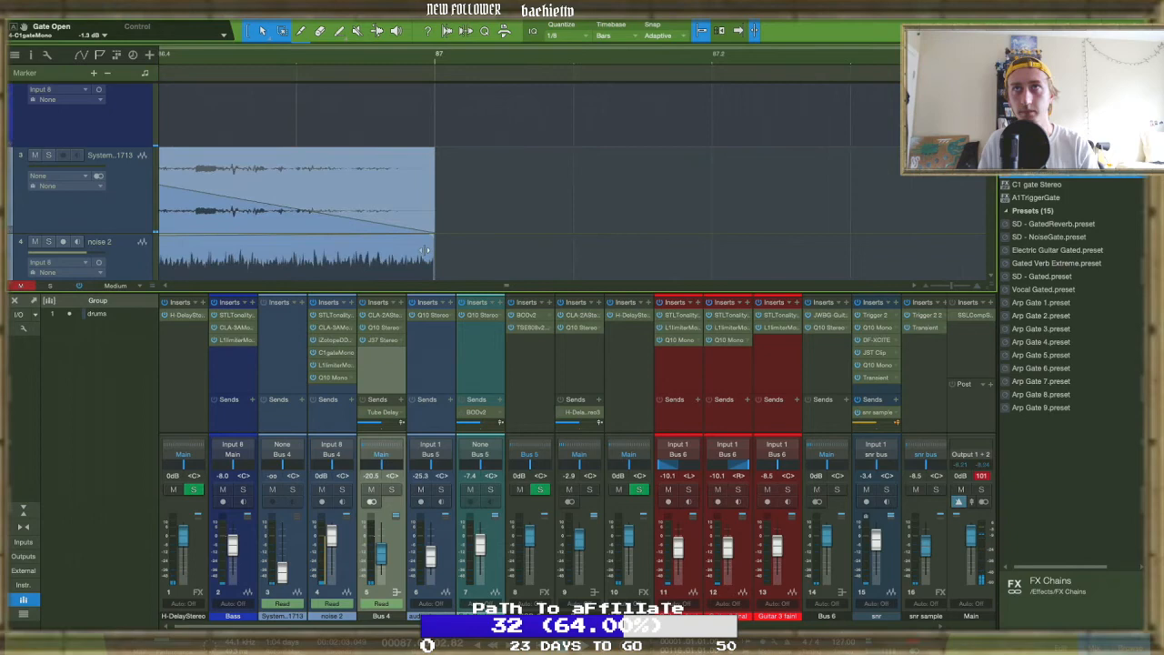
pyautogui.moveTo(238, 154); pyautogui.dragTo(326, 153)
pyautogui.scroll(-1, 348, 258)
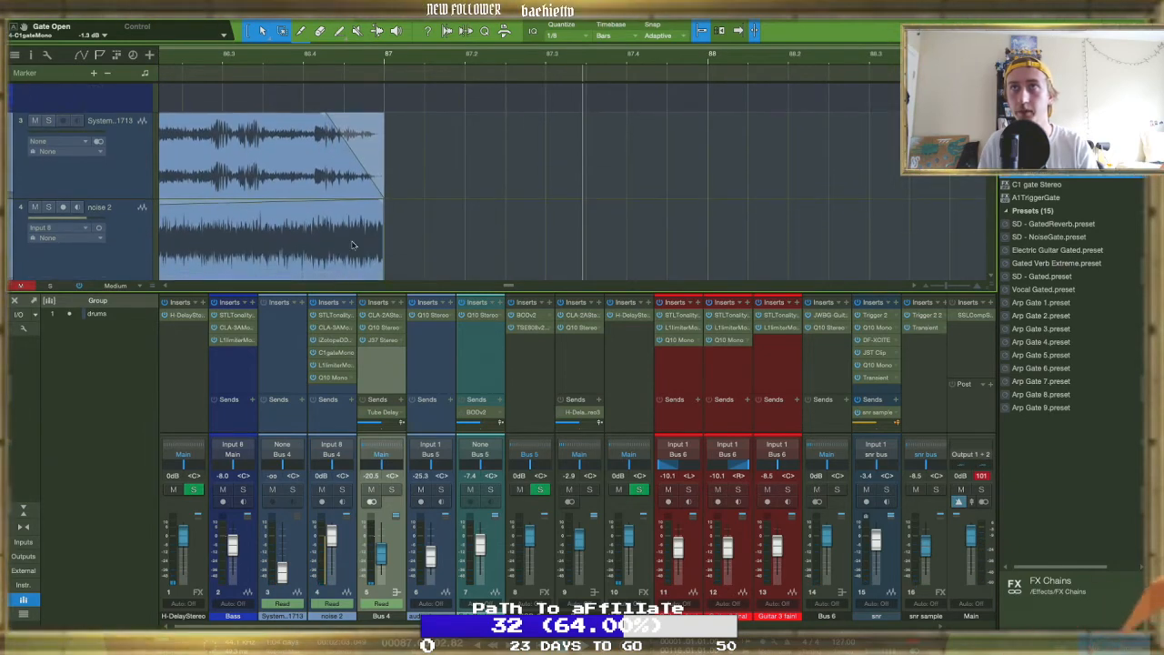
# Play the end of the noise build-up through the drum trans marker into the jazzz metal section
pyautogui.click(347, 256)
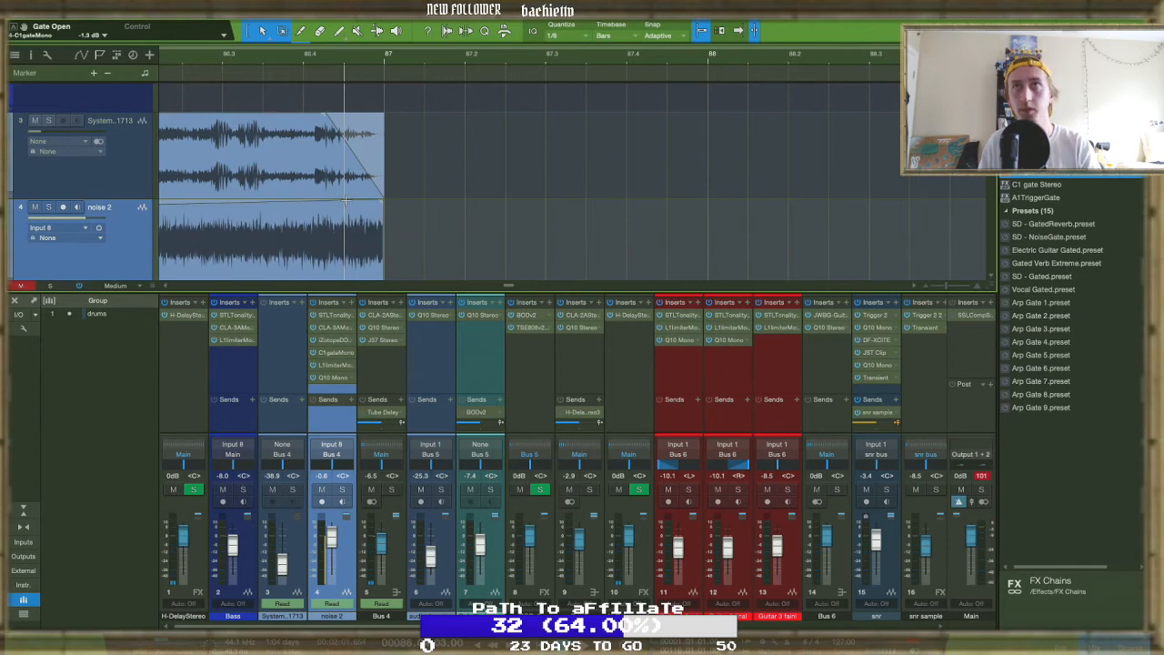
pyautogui.scroll(-8, 345, 201)
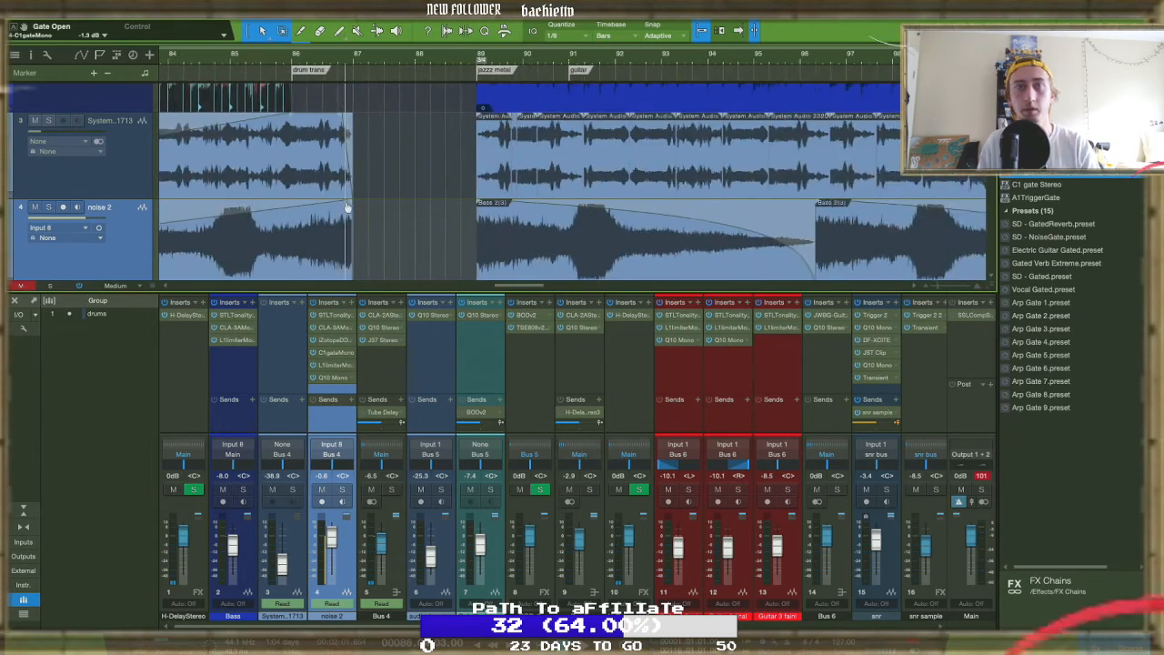
pyautogui.click(263, 62)
pyautogui.press('space')
# Show the track automation and bend the rising volume curves of System Audio and noise 2 upward in the jazzz metal section
pyautogui.press('a')
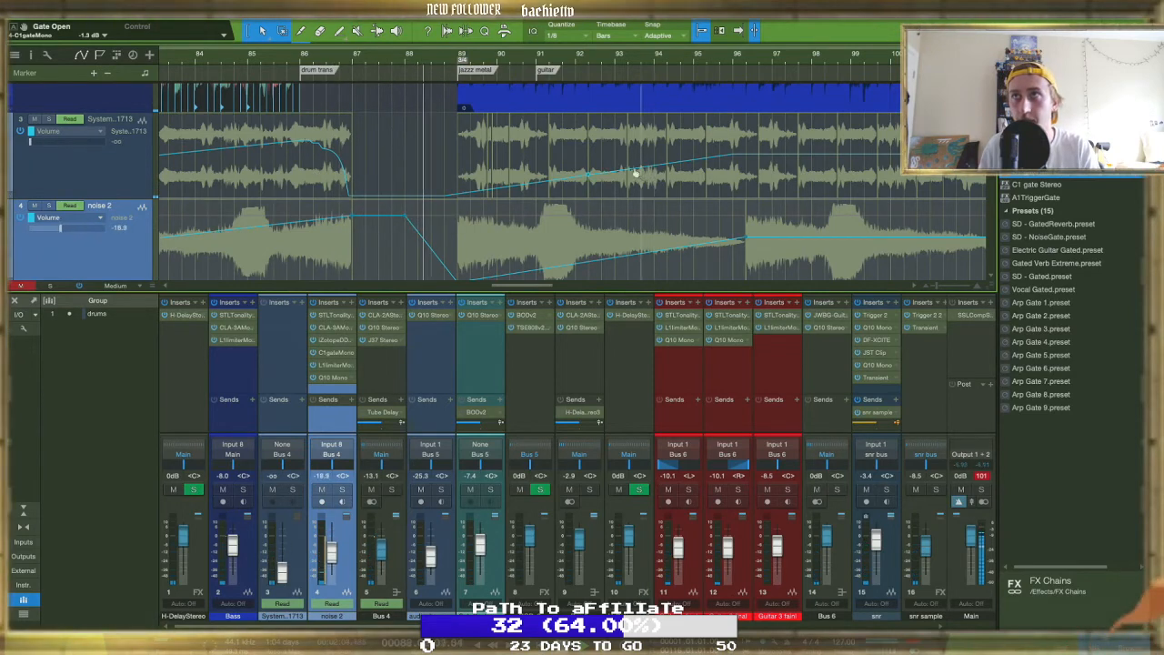
pyautogui.click(589, 167)
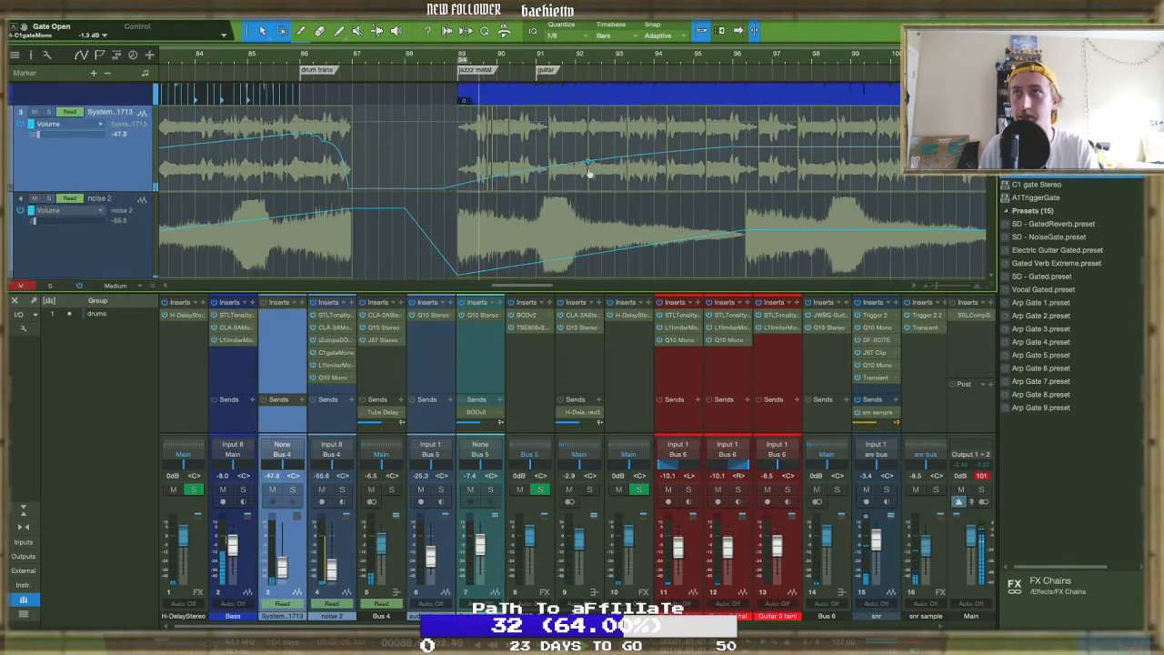
pyautogui.scroll(-1, 589, 170)
pyautogui.click(601, 228)
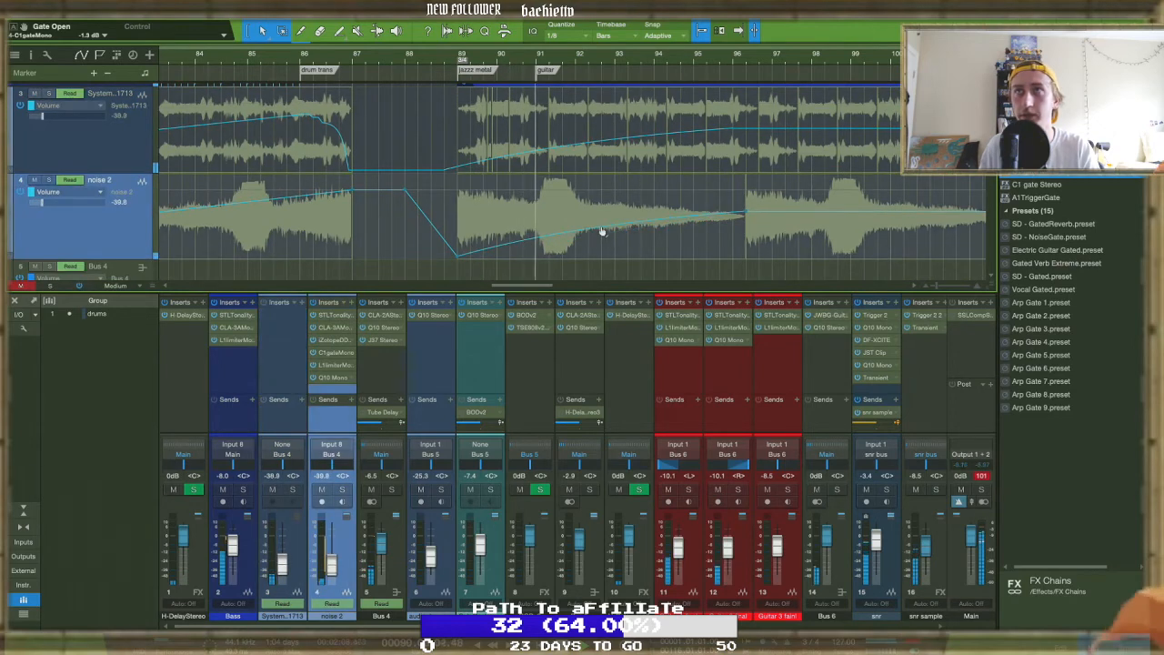
# Examine the Bus 4 volume automation and the audiocheck clips around the #12 marker
pyautogui.hscroll(6, 601, 231)
pyautogui.scroll(-3, 601, 232)
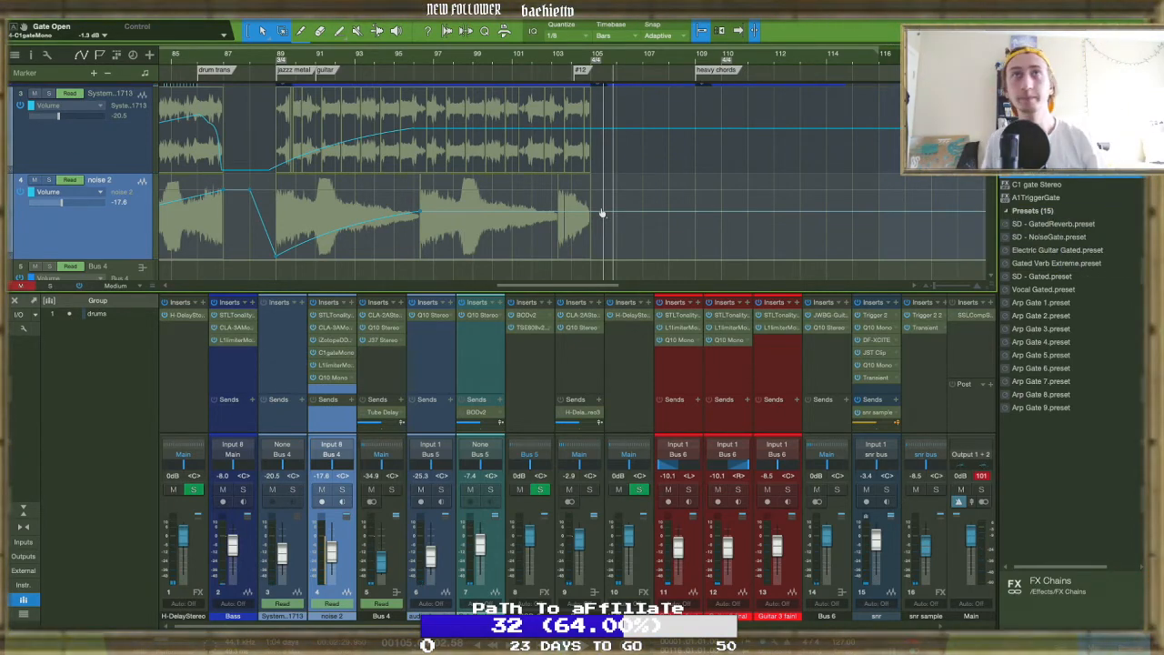
pyautogui.scroll(-5, 601, 212)
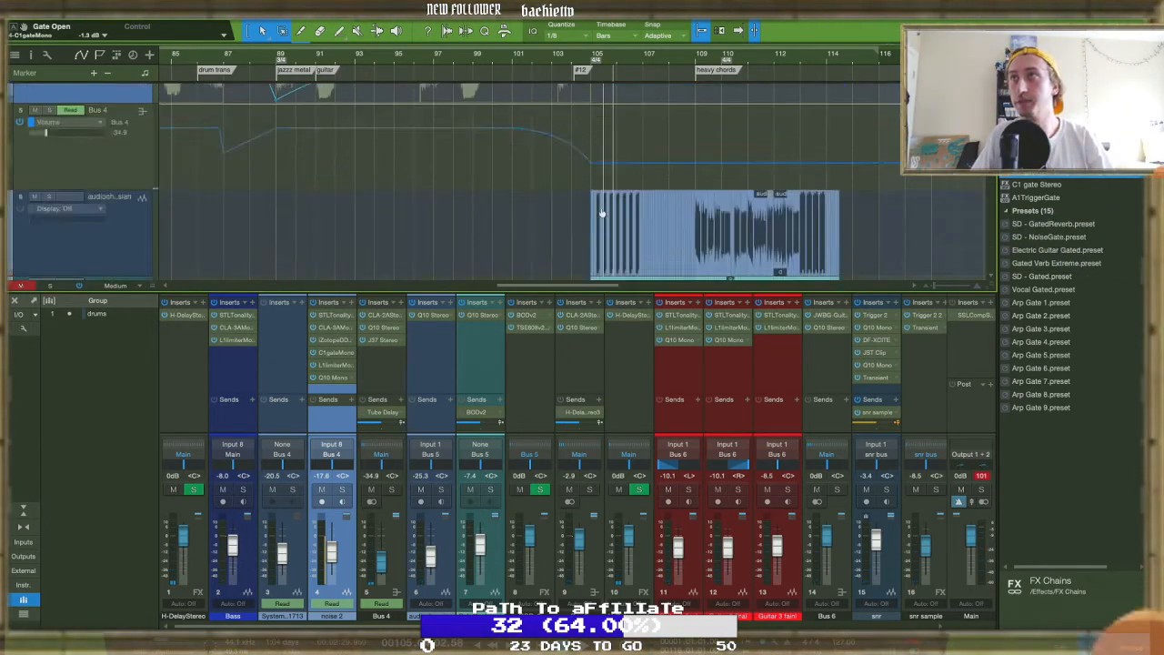
# Rename the audiocheck white noise track as wht ns
pyautogui.scroll(2, 602, 212)
pyautogui.hscroll(3, 601, 212)
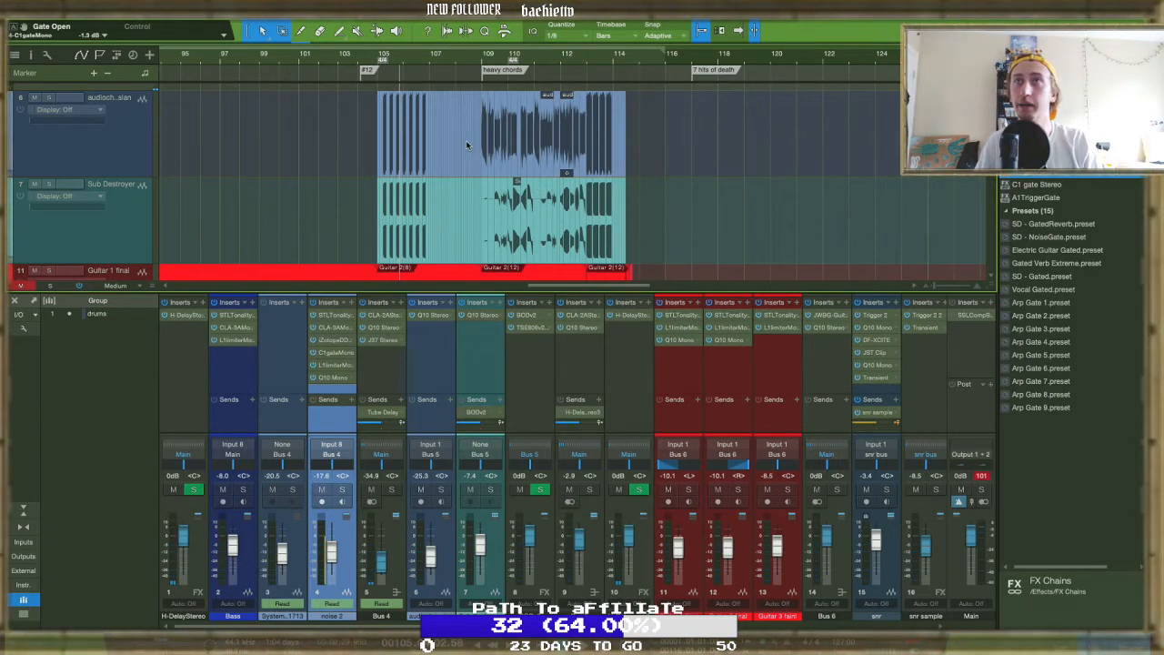
pyautogui.scroll(5, 466, 144)
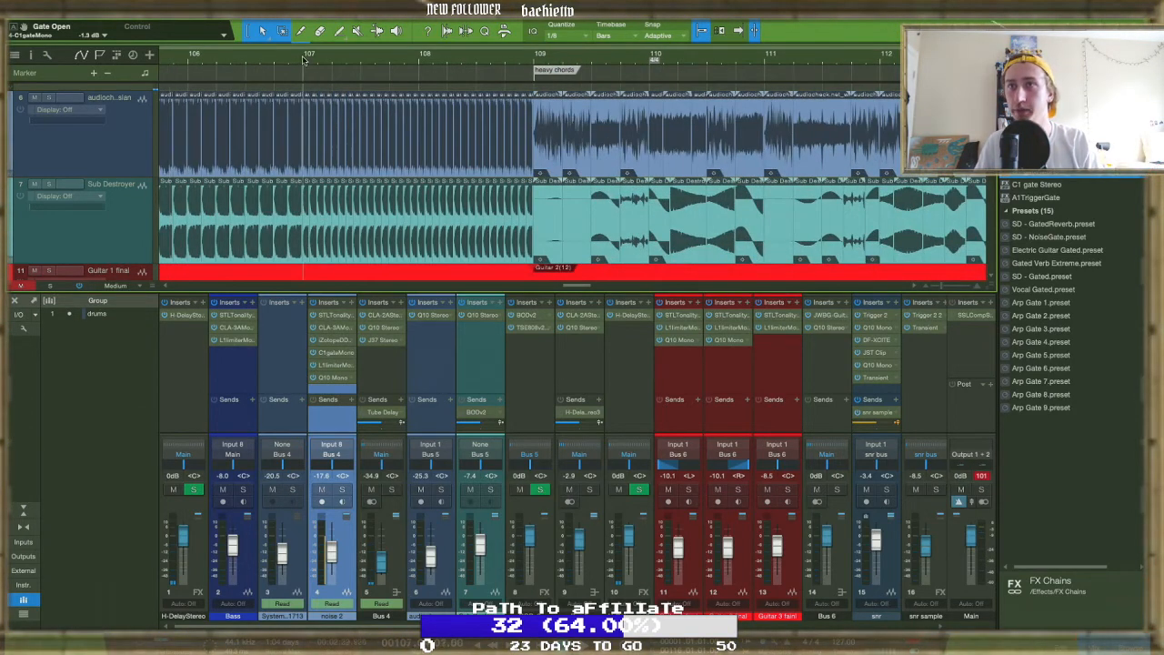
pyautogui.click(448, 580)
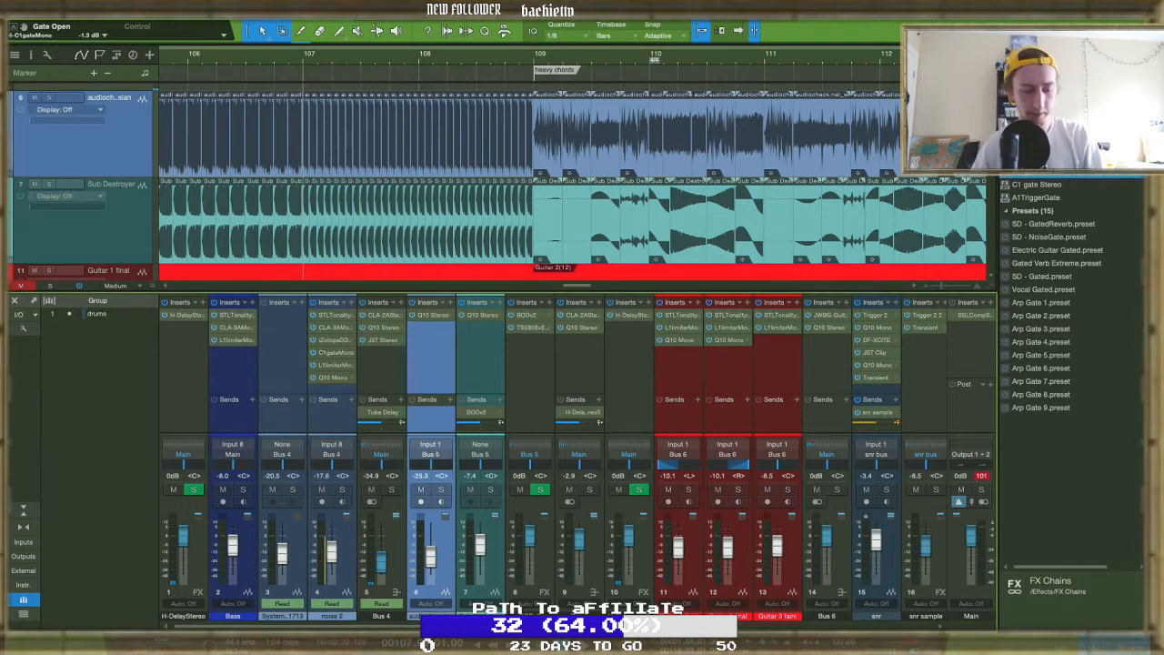
pyautogui.write('wht ns')
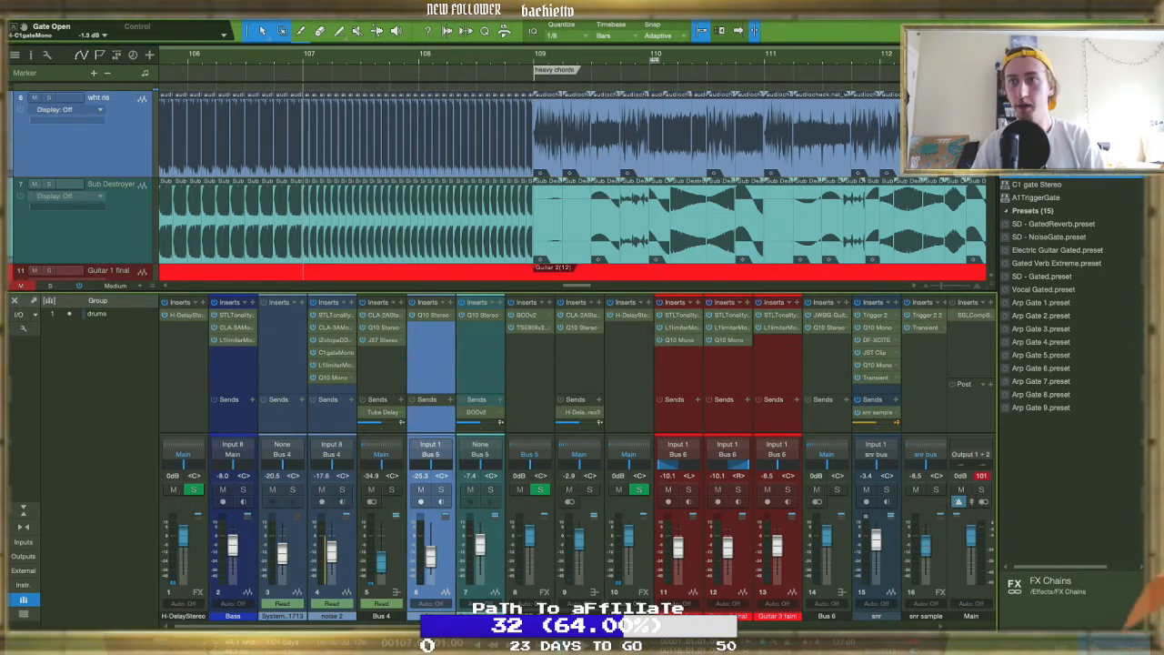
pyautogui.press('Return')
# Review the Q10 equalizer settings on the wht ns and Sub Destroyer tracks
pyautogui.click(480, 614)
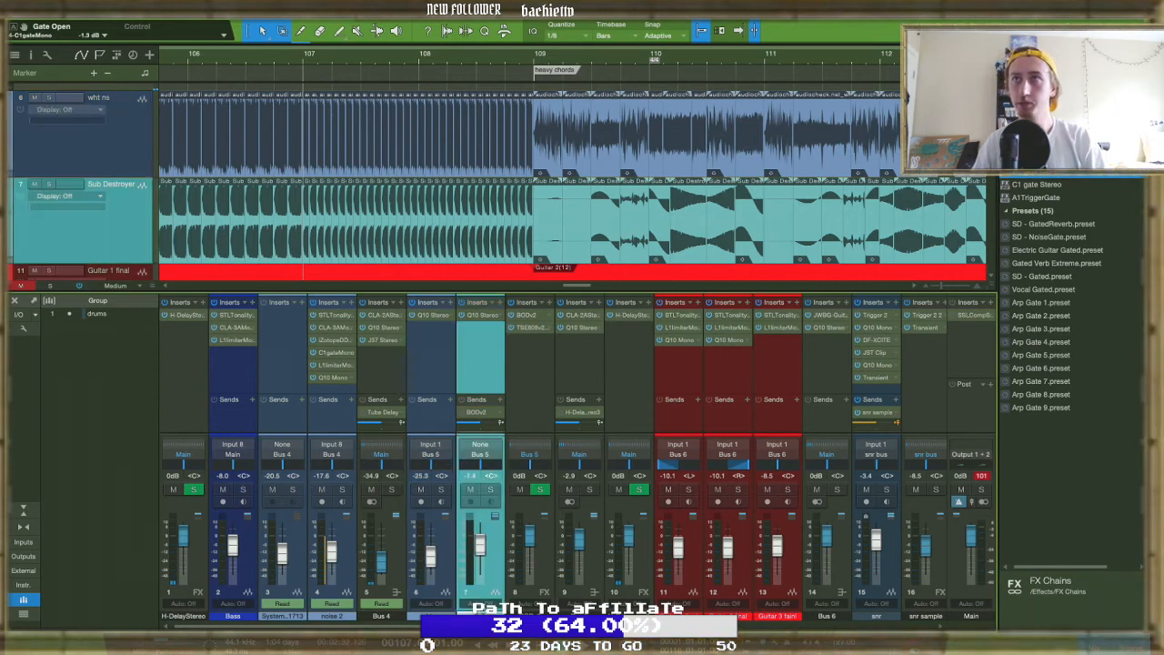
pyautogui.click(426, 337)
pyautogui.click(431, 316)
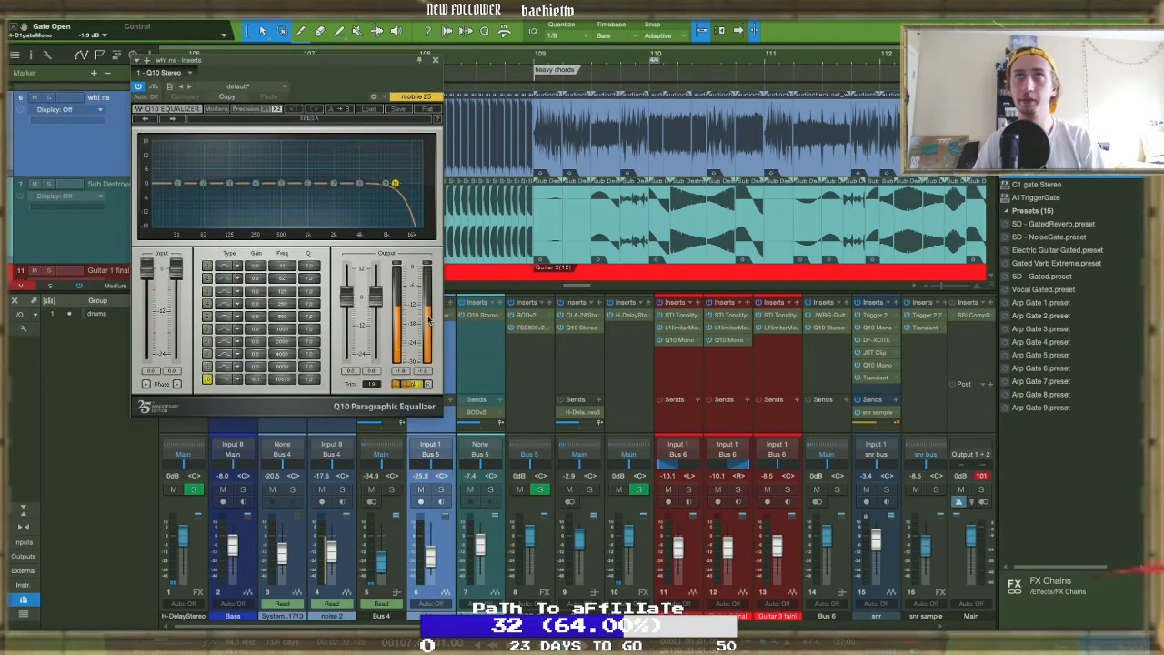
pyautogui.click(434, 60)
pyautogui.click(485, 316)
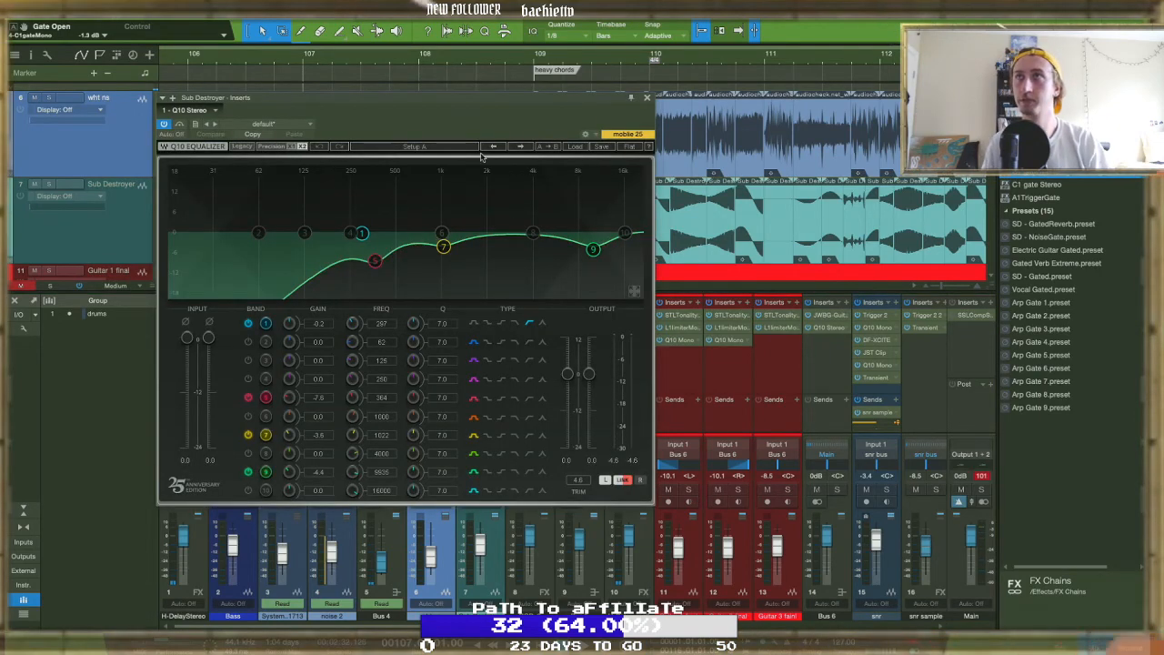
pyautogui.click(646, 97)
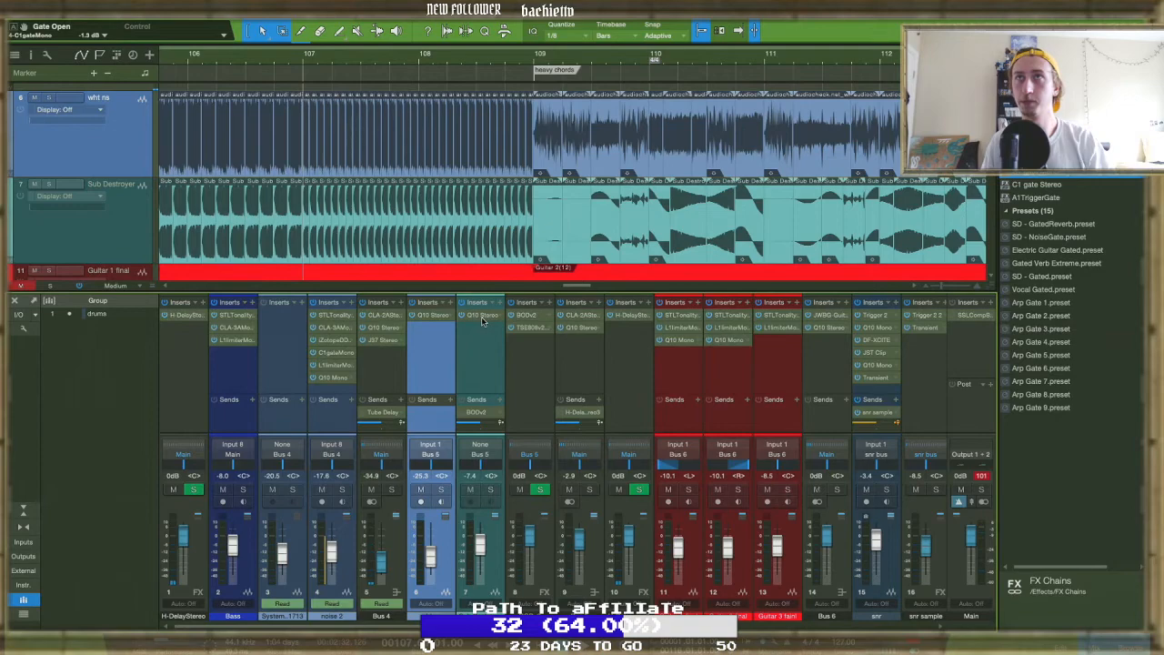
# Reopen the wht ns track's Q10 equalizer, reposition its window and solo the track
pyautogui.click(433, 315)
pyautogui.moveTo(330, 78); pyautogui.dragTo(414, 175)
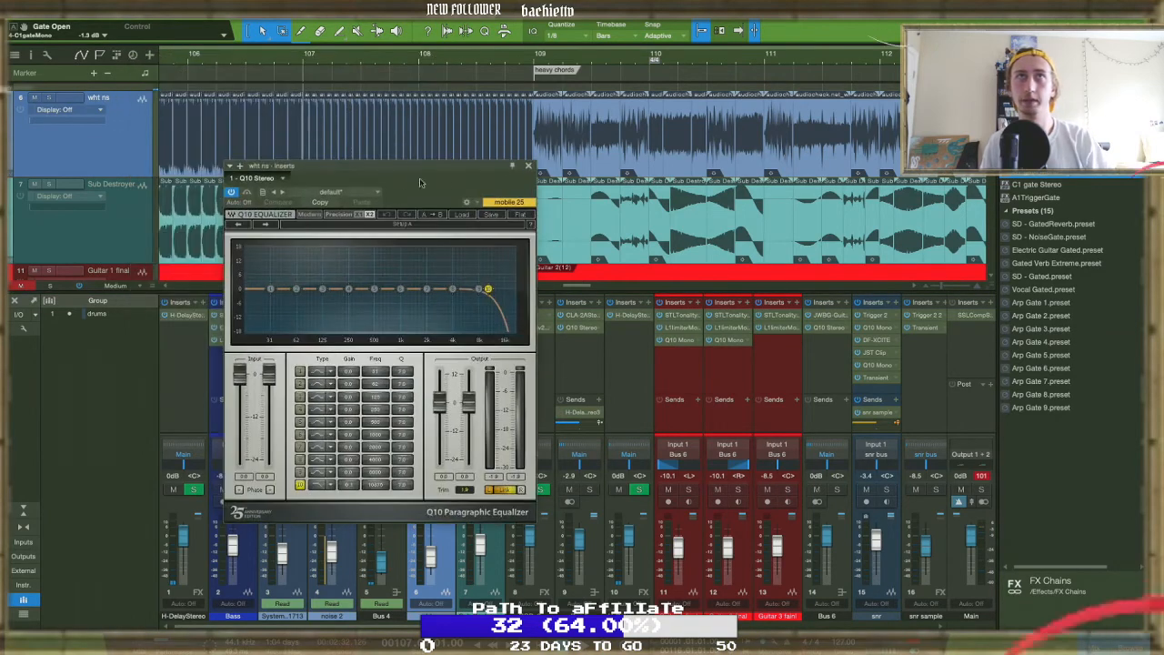
pyautogui.click(50, 98)
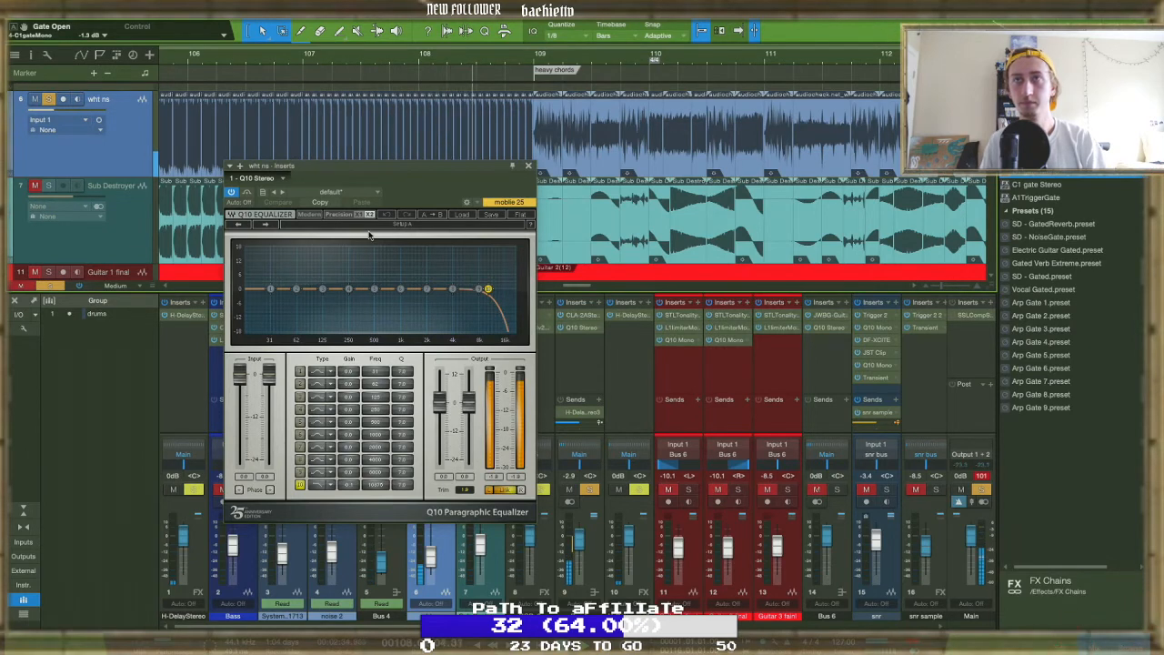
# Set Band 1 of the wht ns equalizer to Hi Pass at about 324 Hz and cut Band 5 by 6.7 dB near 782 Hz
pyautogui.click(329, 373)
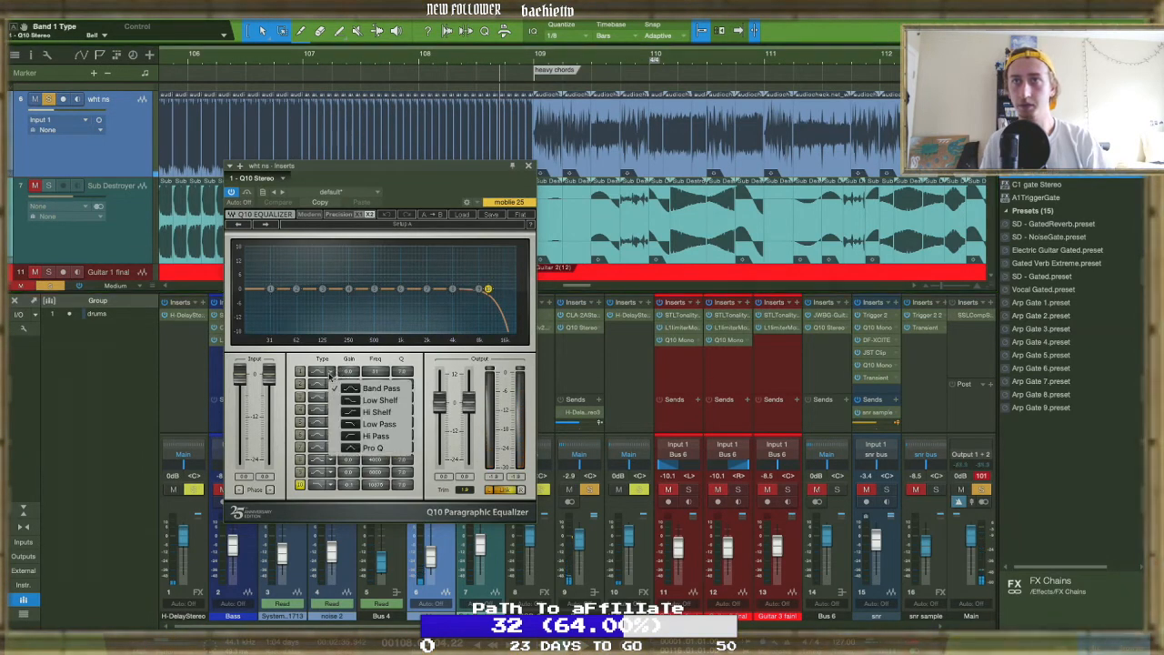
pyautogui.click(350, 448)
pyautogui.click(326, 371)
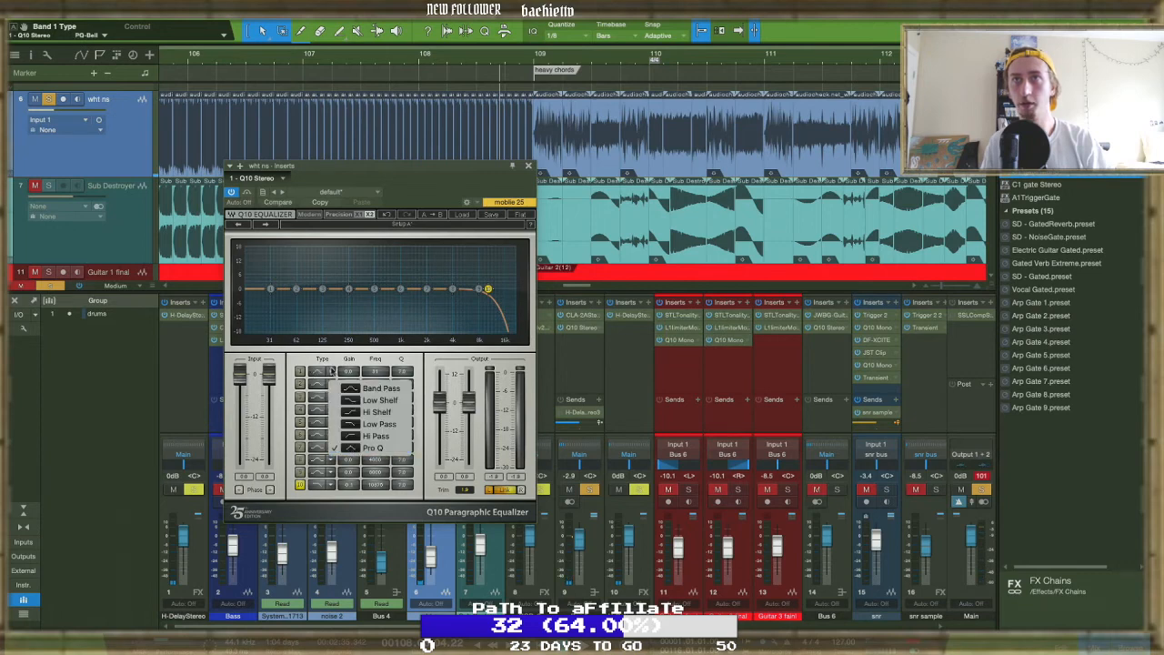
pyautogui.click(364, 435)
pyautogui.moveTo(270, 289); pyautogui.dragTo(326, 289)
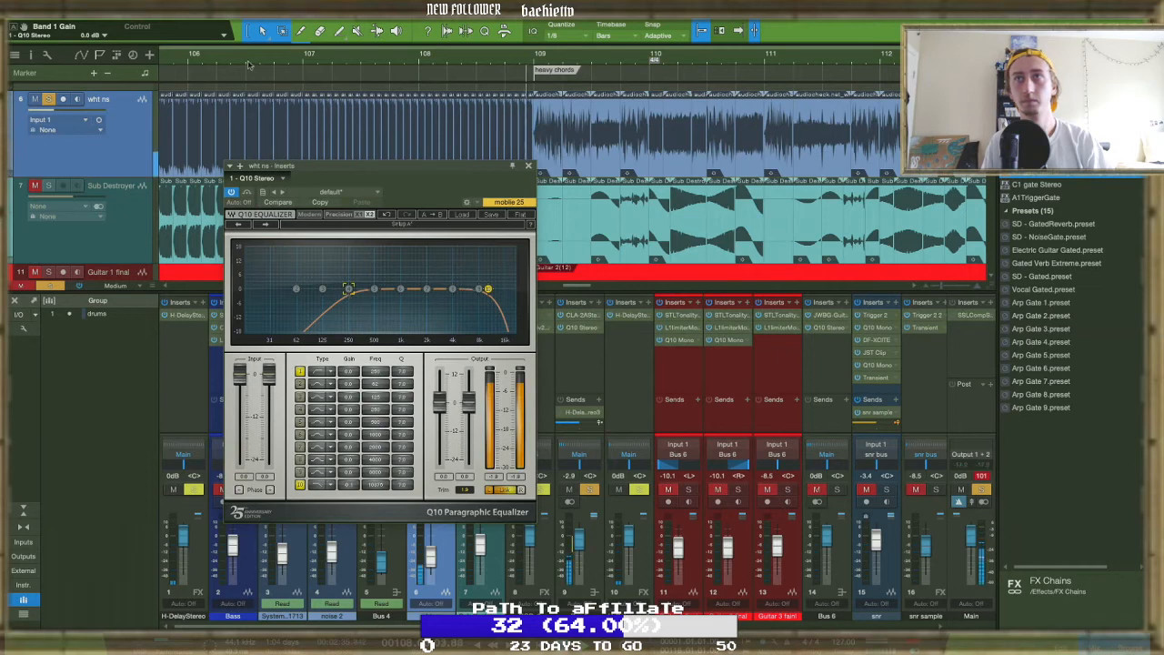
pyautogui.moveTo(348, 289); pyautogui.dragTo(374, 275)
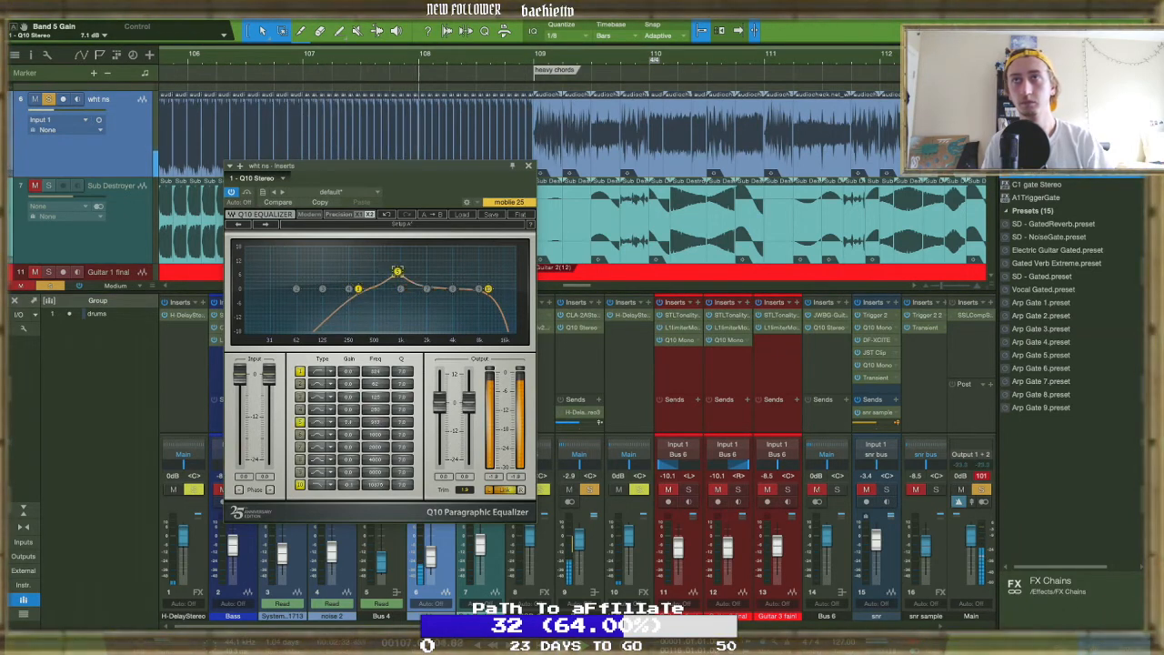
pyautogui.moveTo(394, 295); pyautogui.dragTo(391, 305)
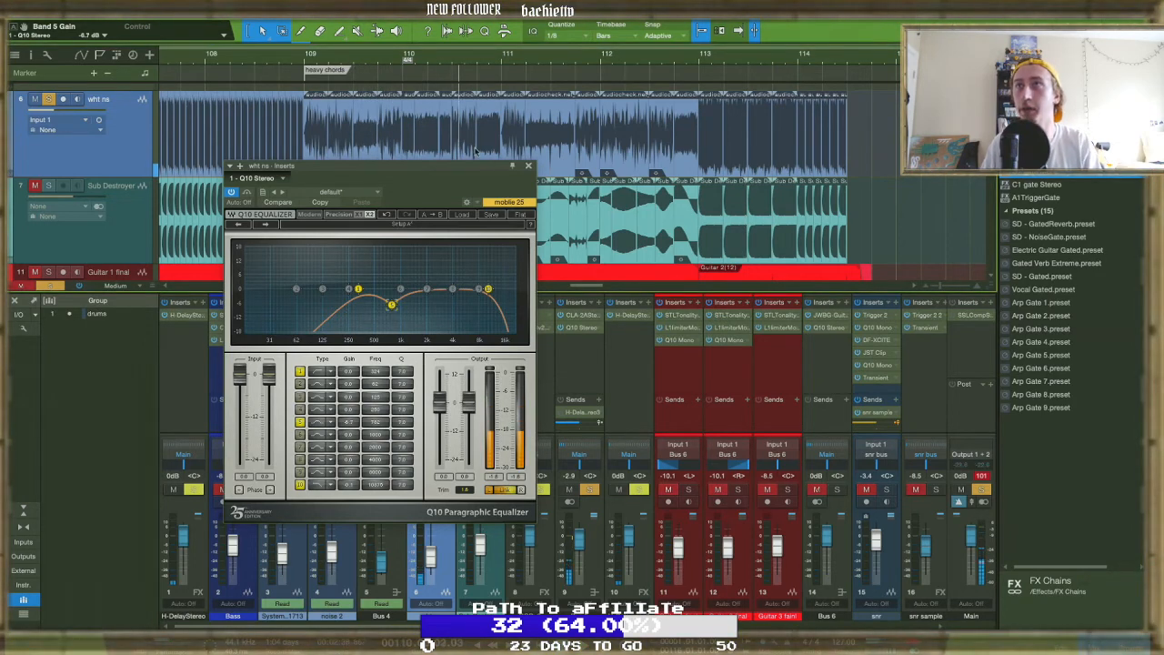
pyautogui.click(528, 165)
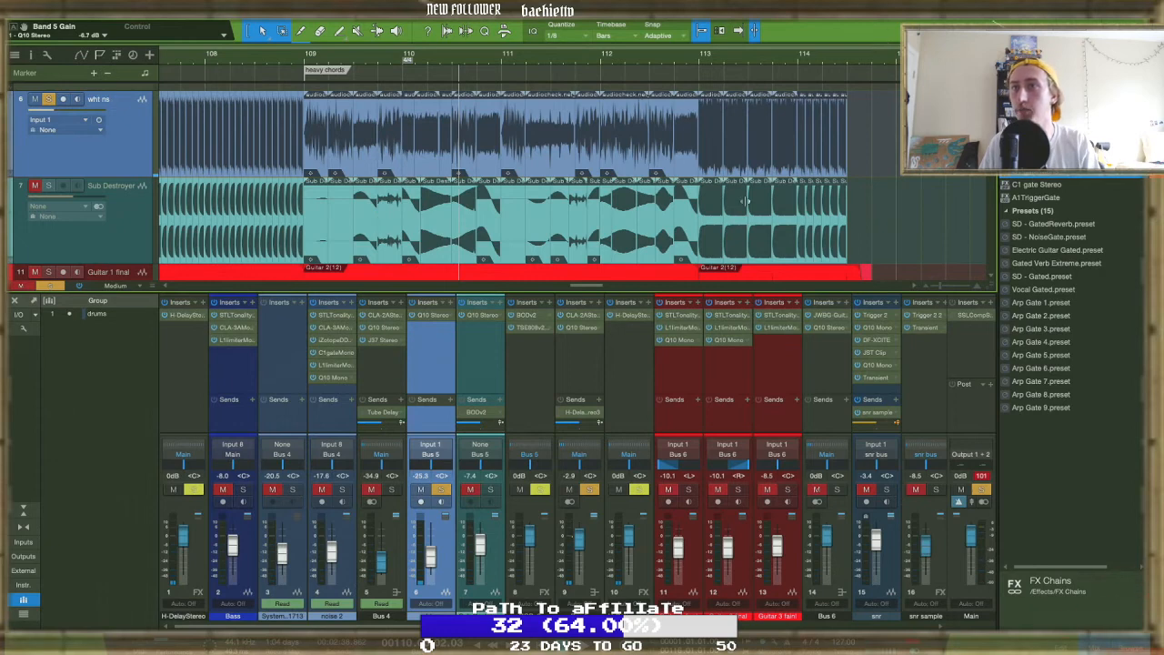
# Solo Sub Destroyer, mute and unsolo wht ns, and play the heavy chords section
pyautogui.click(471, 490)
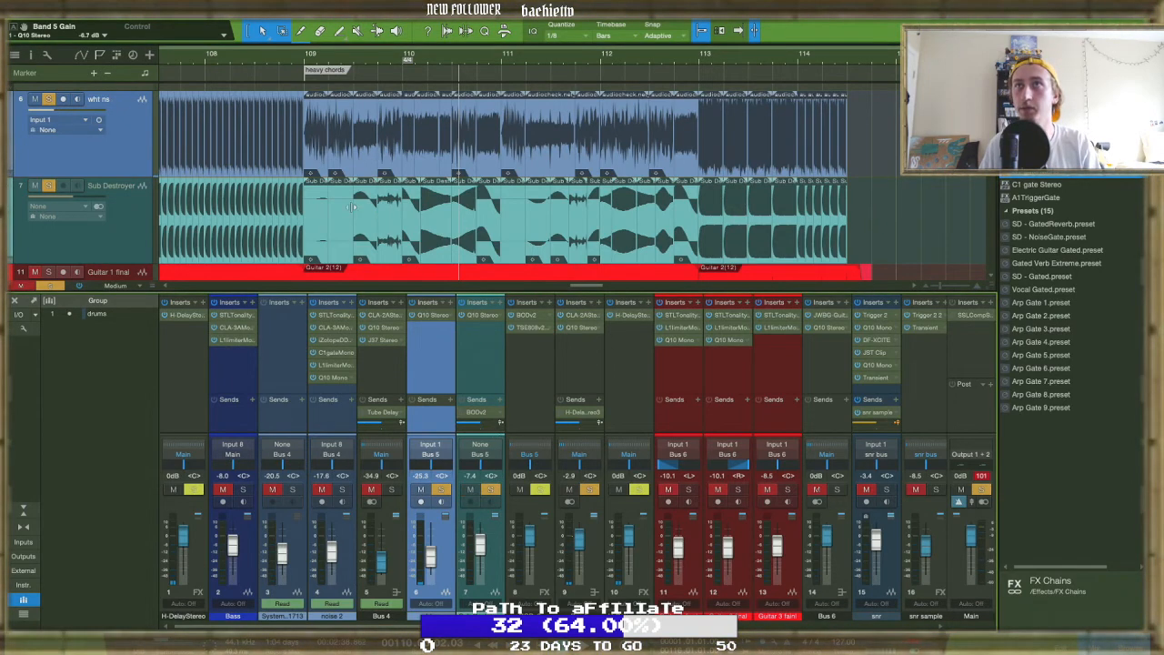
pyautogui.click(355, 67)
pyautogui.click(442, 490)
pyautogui.click(420, 490)
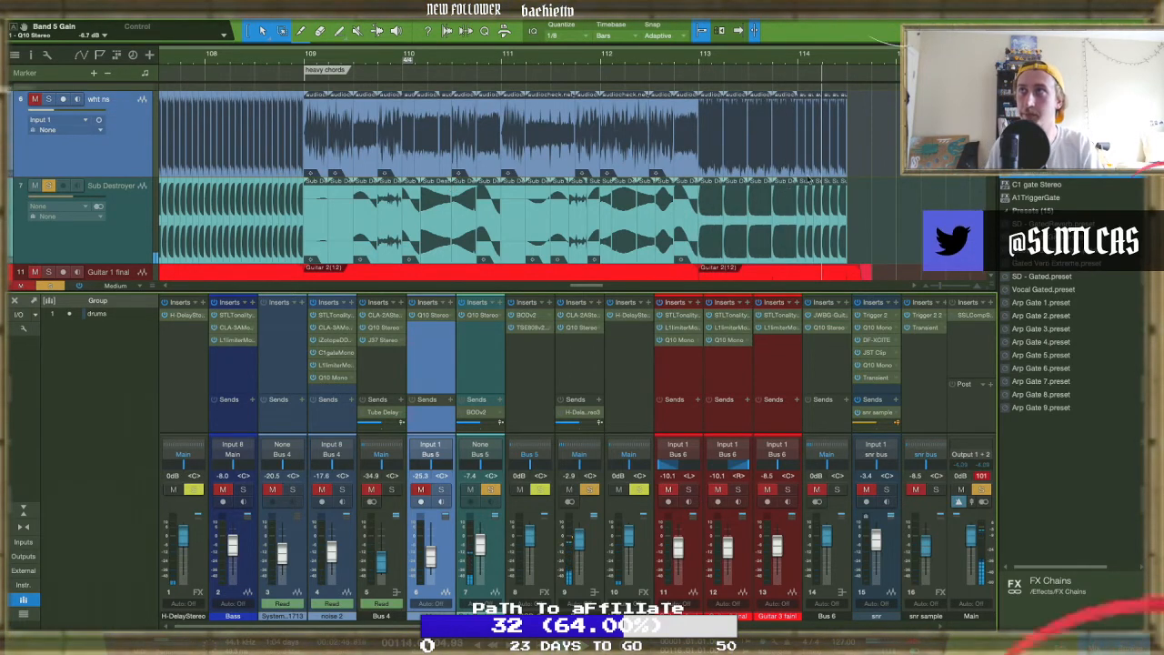
# Examine the wht ns and Sub Destroyer clips between bars 107 and 114 and play the start of the heavy chords section
pyautogui.scroll(5, 809, 179)
pyautogui.scroll(-5, 809, 177)
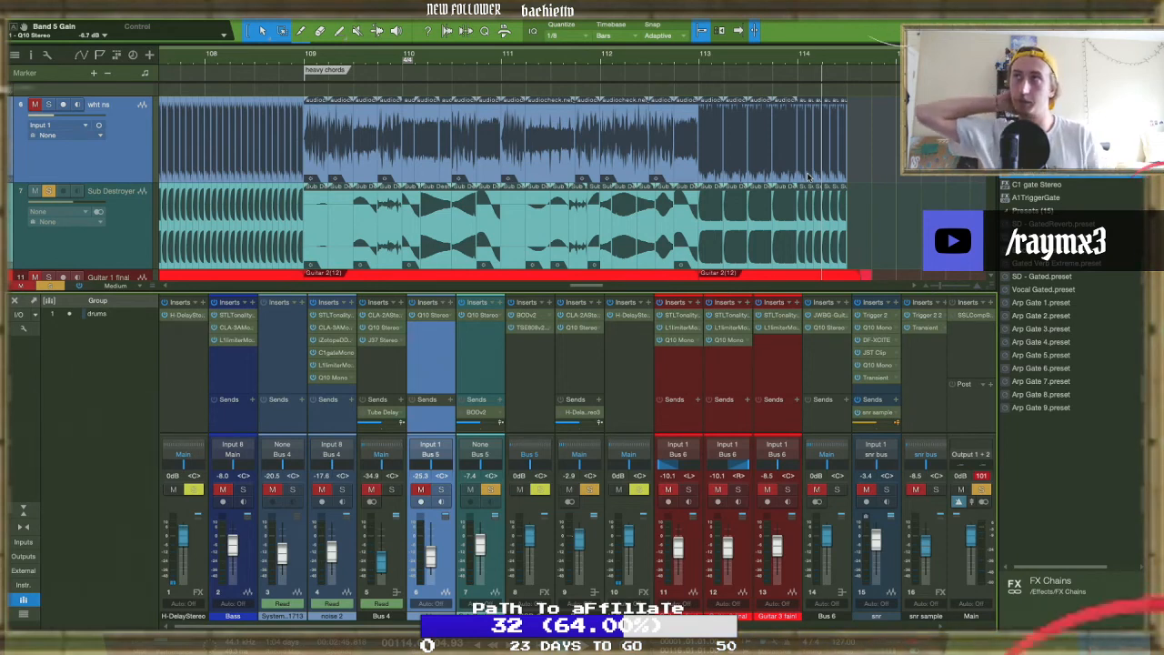
pyautogui.scroll(5, 782, 159)
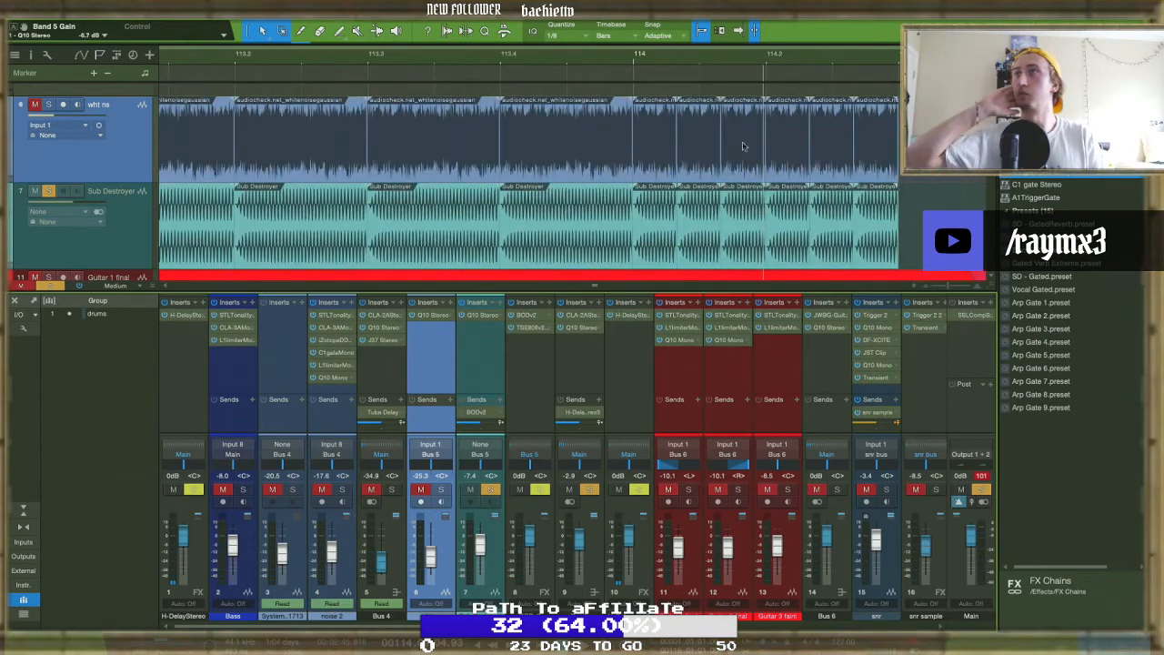
pyautogui.scroll(-3, 860, 169)
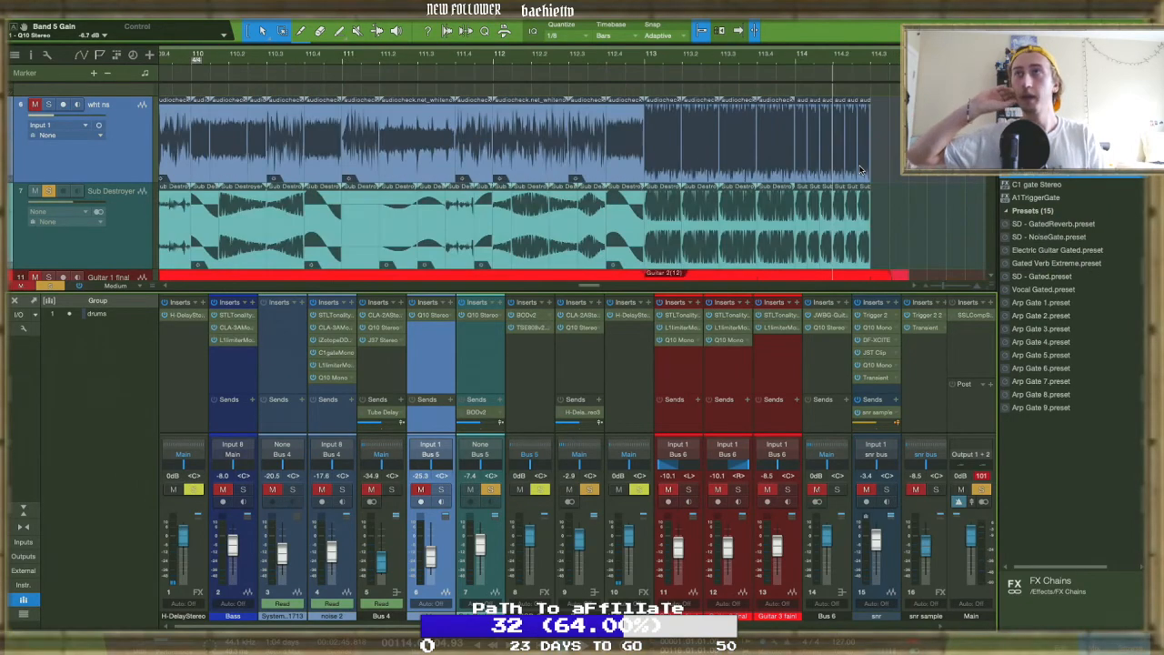
pyautogui.scroll(-3, 819, 164)
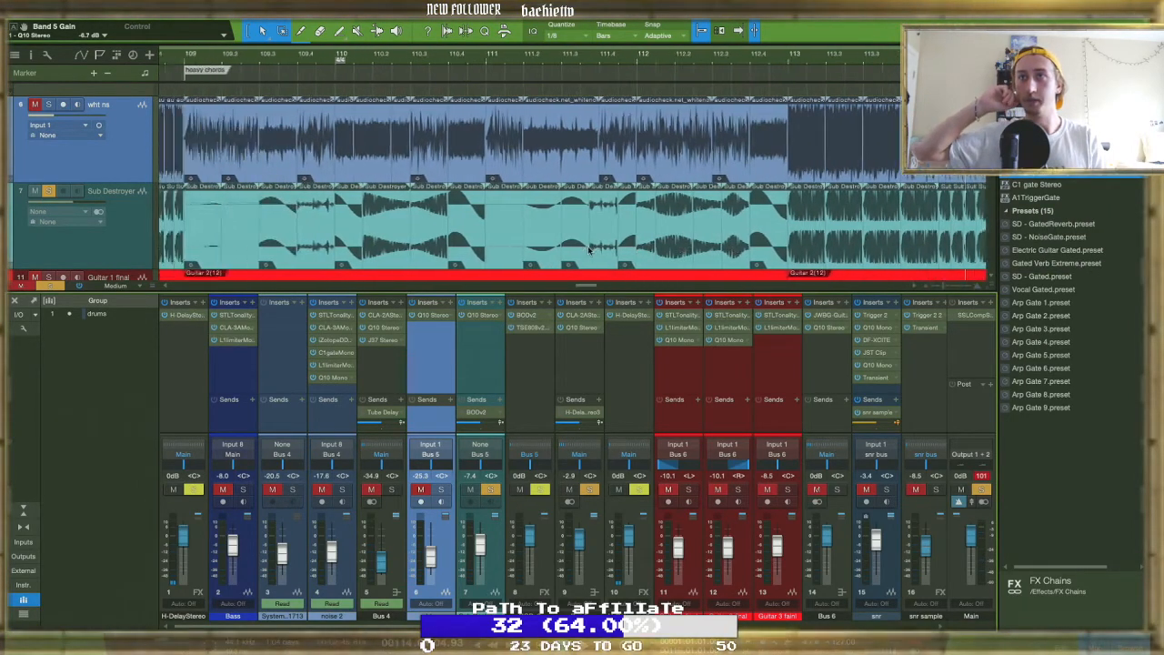
pyautogui.scroll(4, 387, 208)
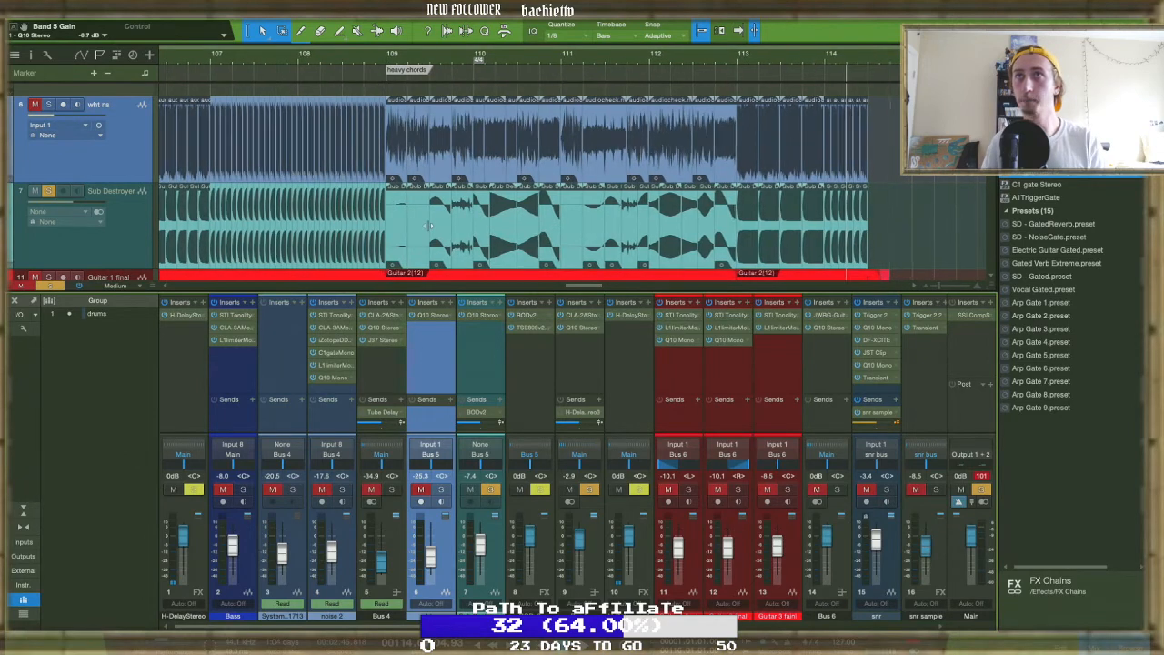
pyautogui.click(356, 60)
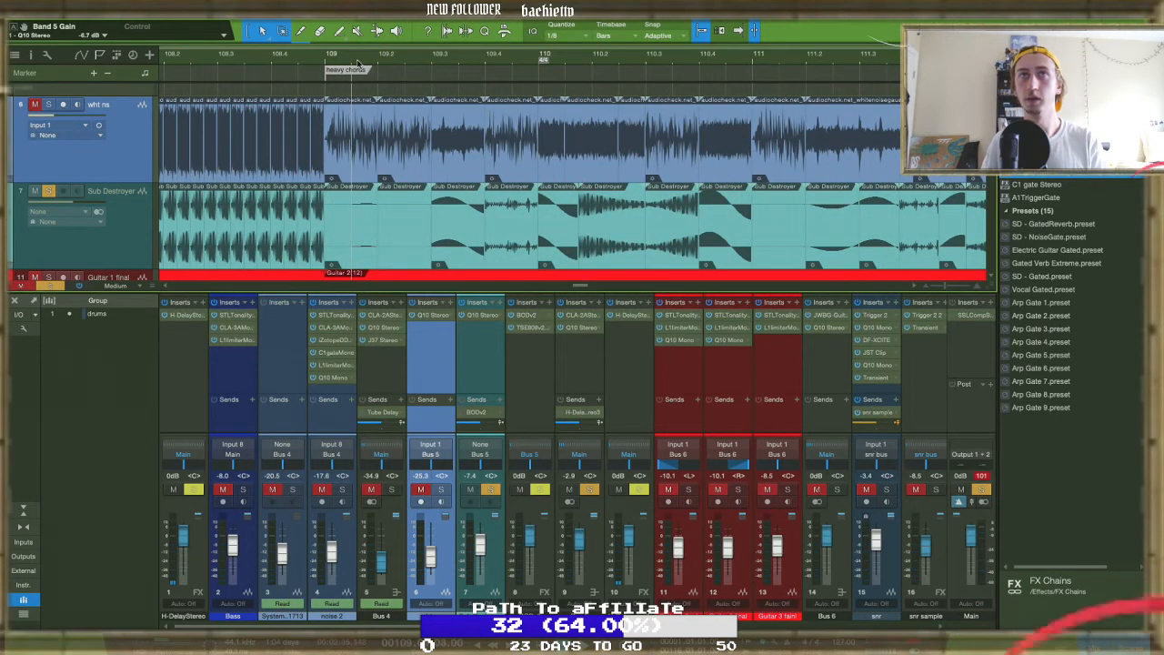
pyautogui.press('space')
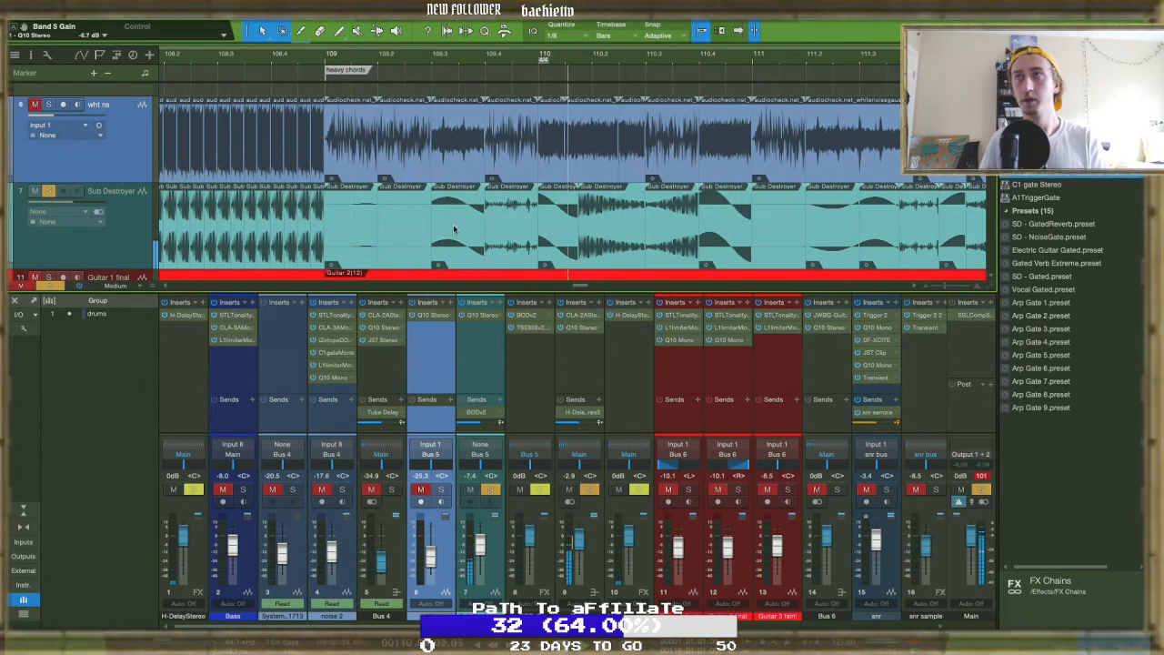
# Add very short fades where the Sub Destroyer clips meet at bar 110 and play across the join
pyautogui.scroll(6, 503, 234)
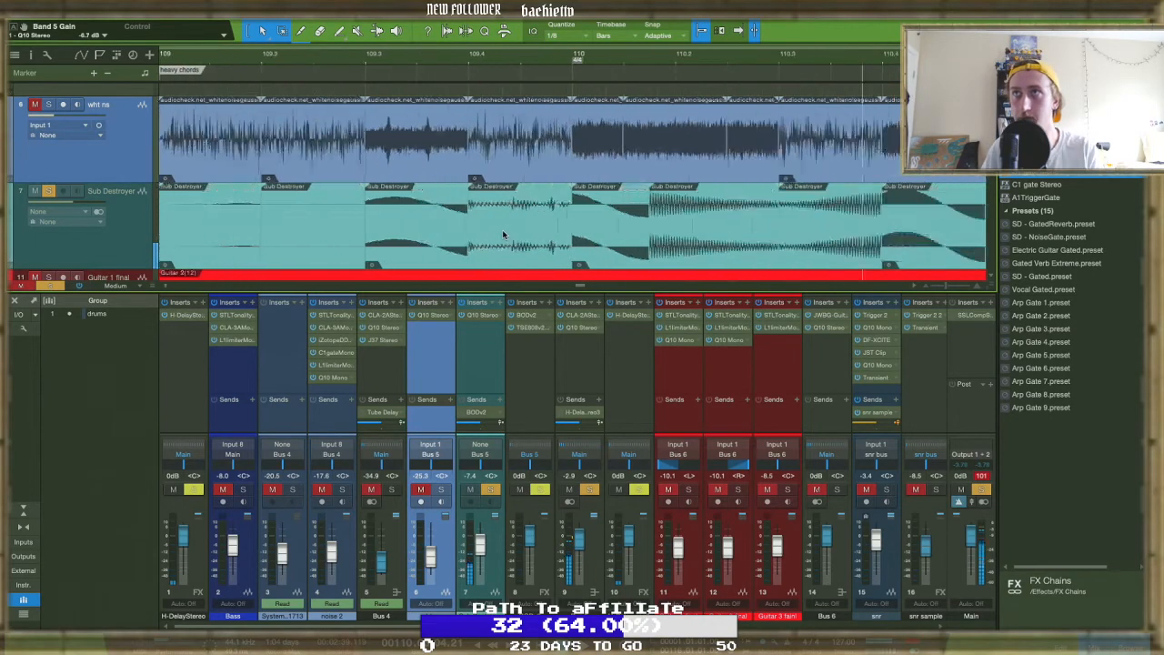
pyautogui.scroll(5, 621, 223)
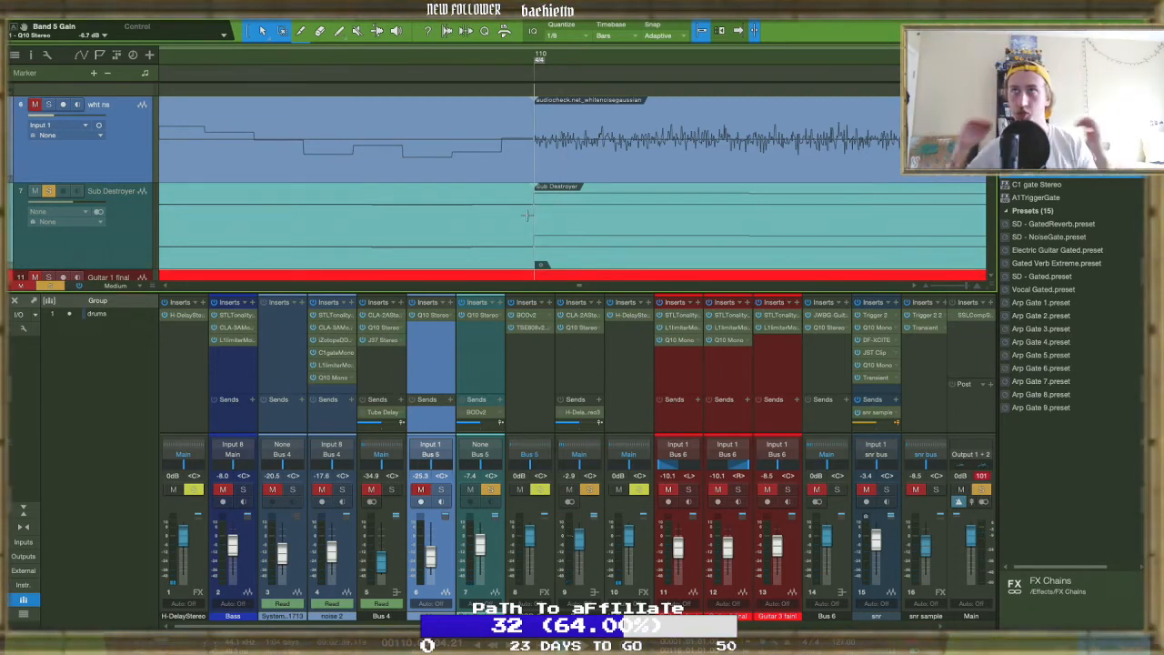
pyautogui.scroll(3, 526, 214)
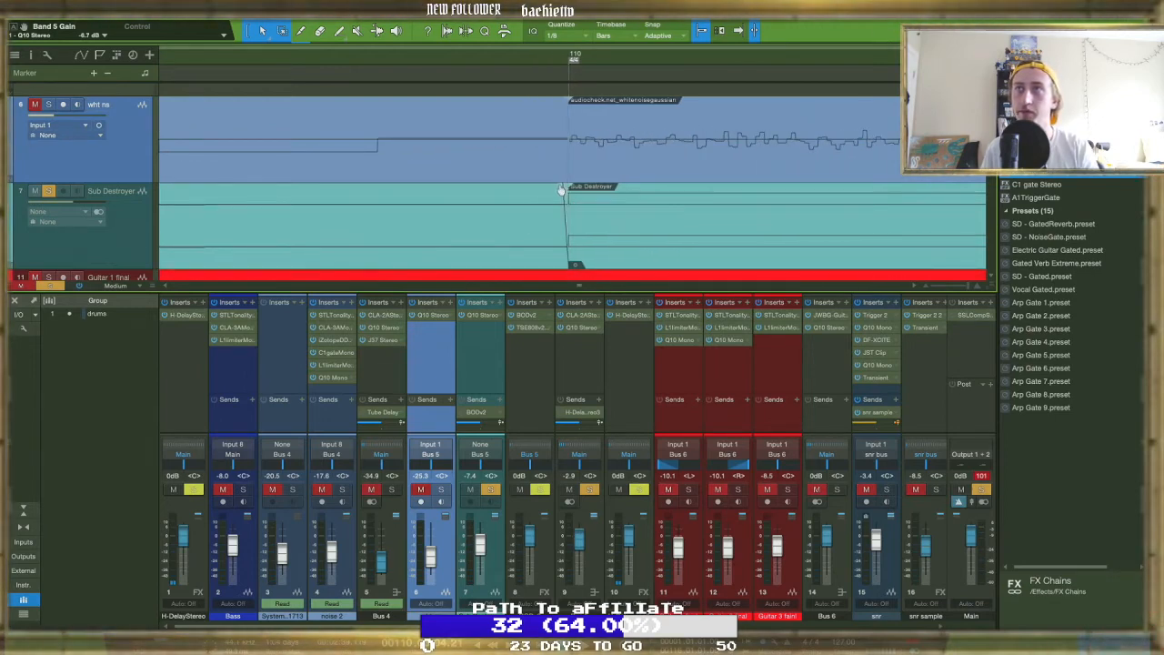
pyautogui.moveTo(572, 186); pyautogui.dragTo(579, 188)
pyautogui.scroll(-10, 578, 189)
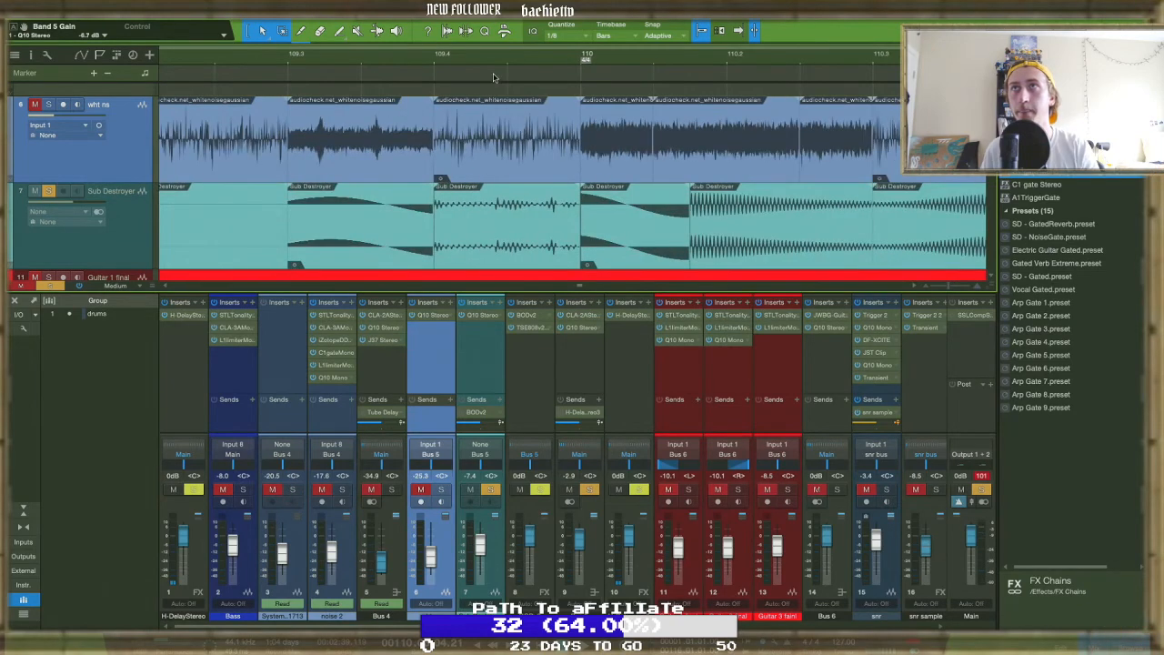
pyautogui.click(456, 60)
pyautogui.press('space')
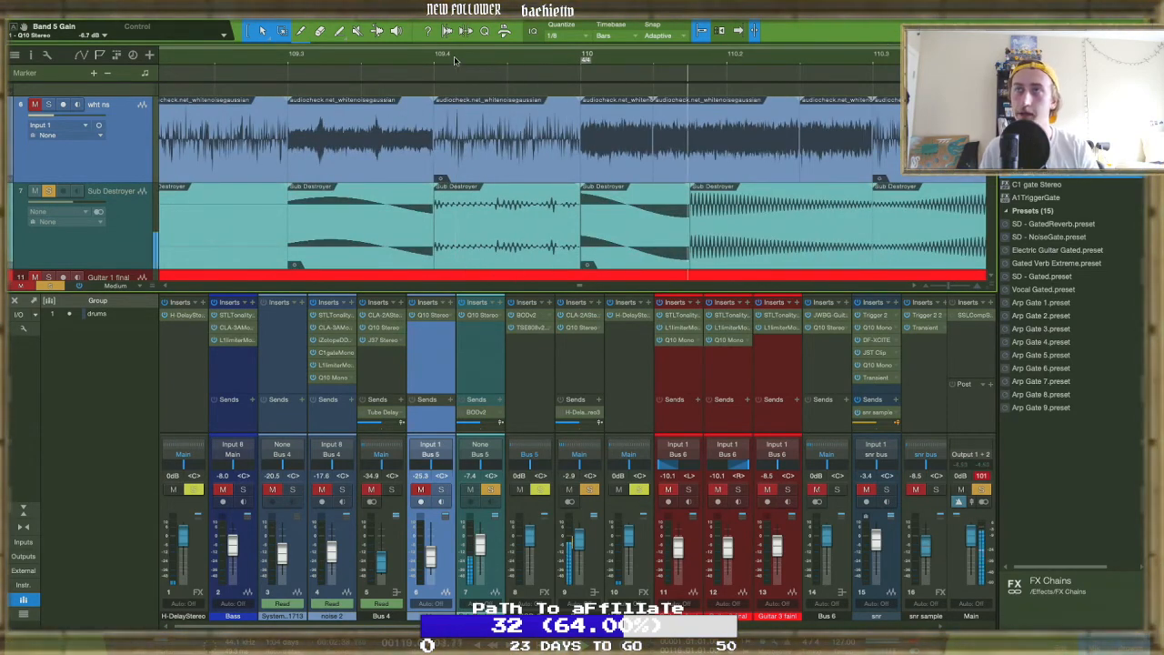
# Readjust the tiny fade at the start of the Sub Destroyer clip at bar 110
pyautogui.scroll(10, 598, 247)
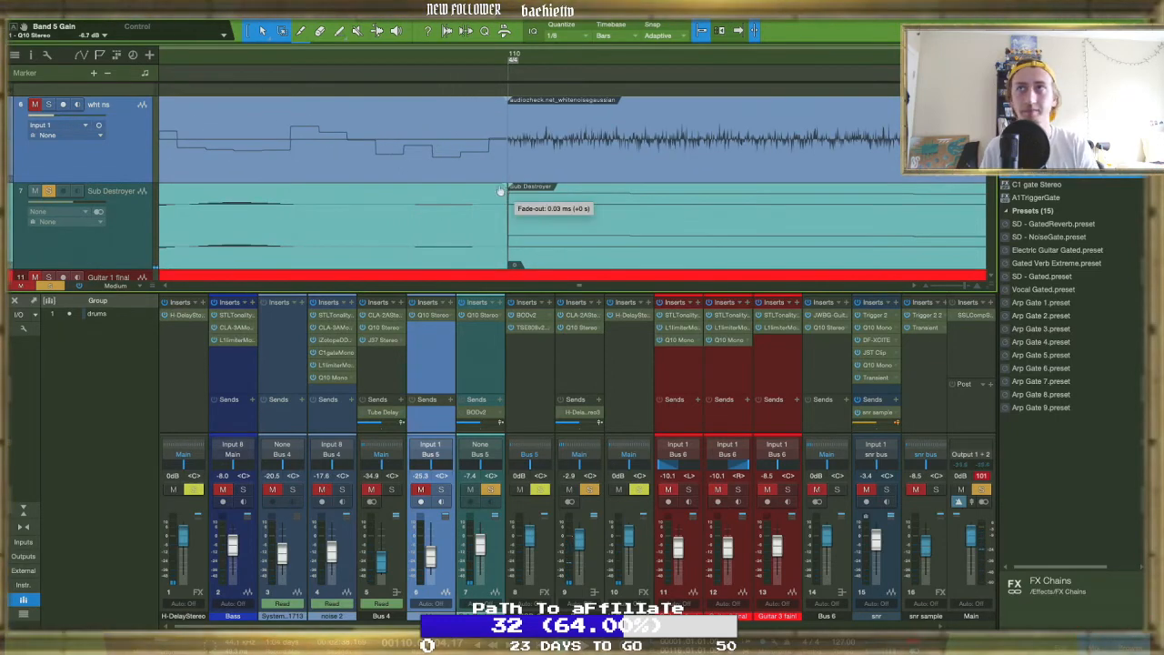
pyautogui.moveTo(510, 187); pyautogui.dragTo(517, 188)
pyautogui.scroll(-6, 518, 188)
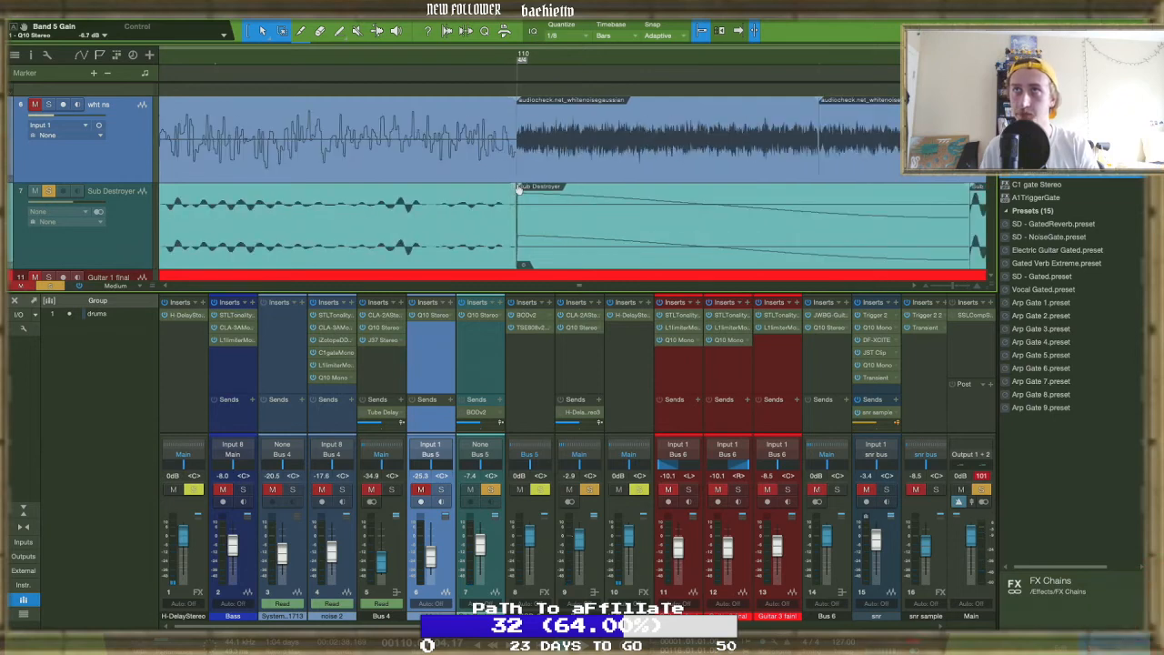
pyautogui.scroll(-3, 518, 189)
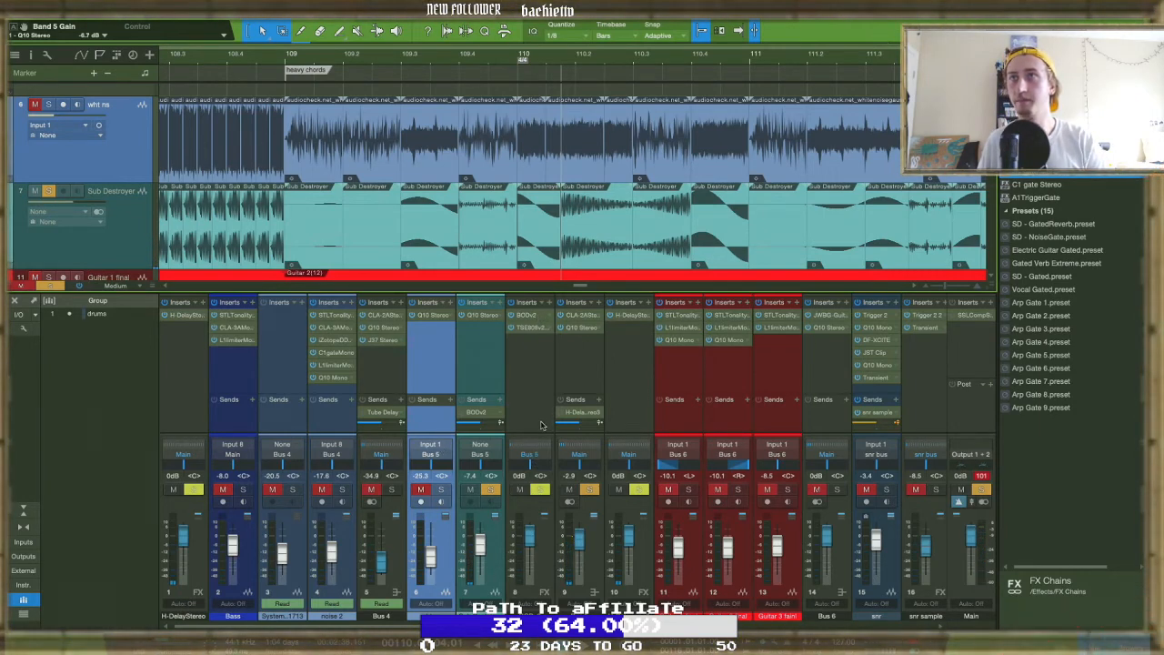
# Examine the BODv2 and TSE 808 effect settings on the BODv2 channel
pyautogui.click(524, 316)
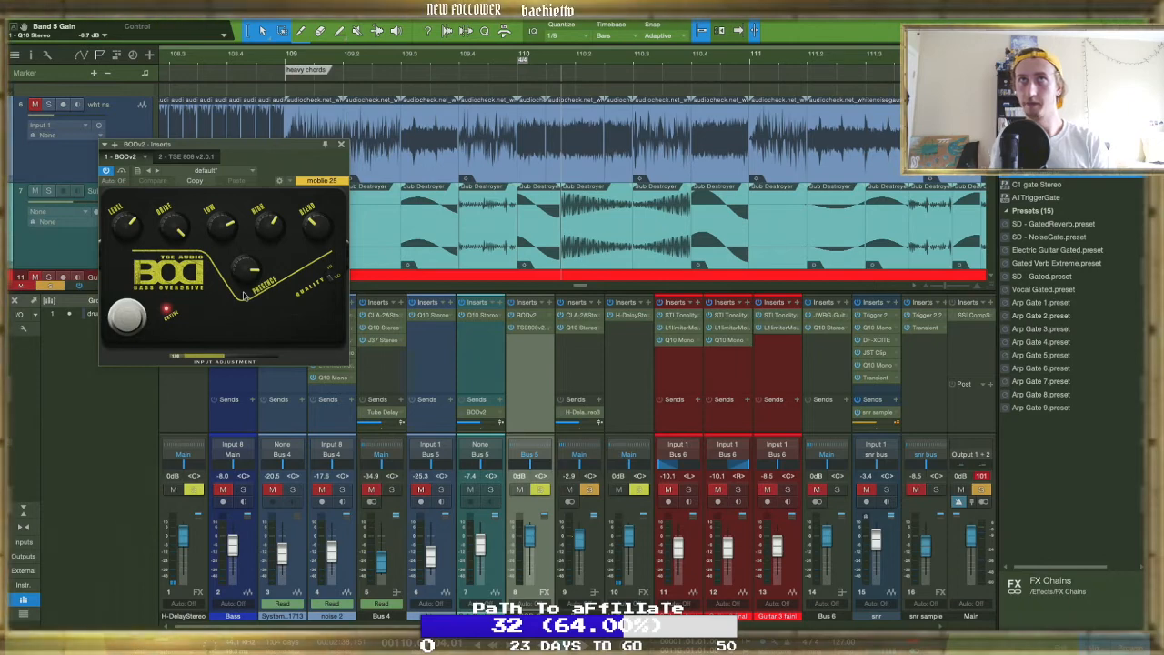
pyautogui.click(178, 157)
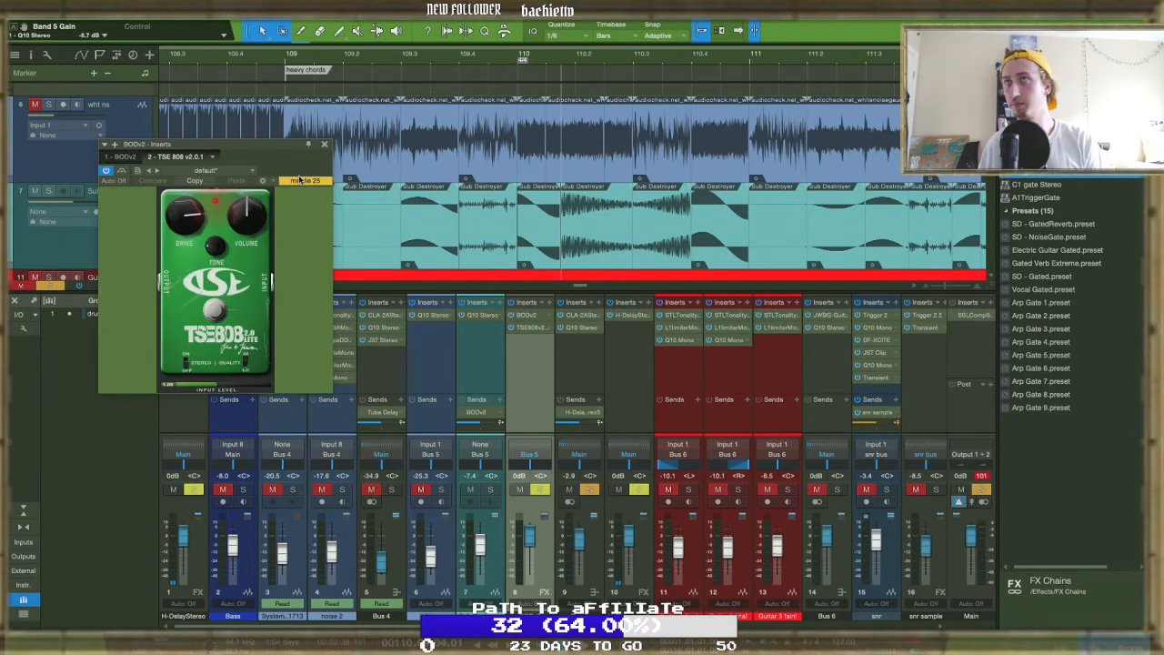
pyautogui.click(323, 146)
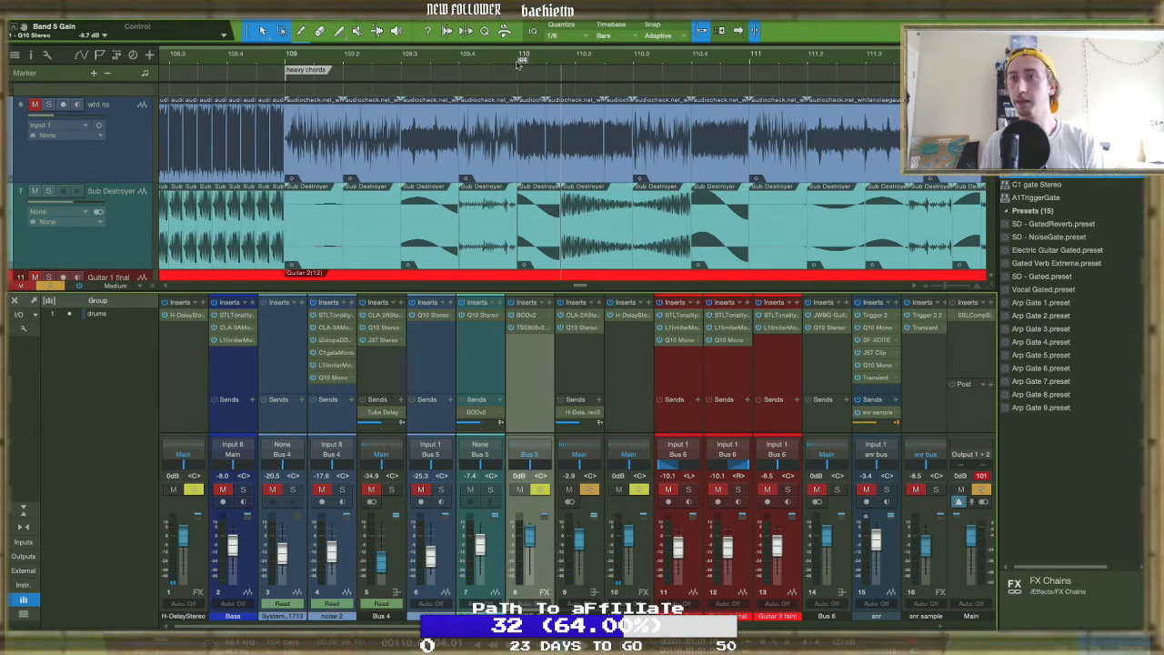
# Solo the Sub Destroyer and wht ns tracks and unmute wht ns
pyautogui.click(491, 490)
pyautogui.click(441, 489)
pyautogui.click(421, 489)
# Check which channels feed BODv2 and Bus 5, and examine Bus 5's CLA-2A compressor and Q10 equalizer
pyautogui.click(523, 459)
pyautogui.click(522, 447)
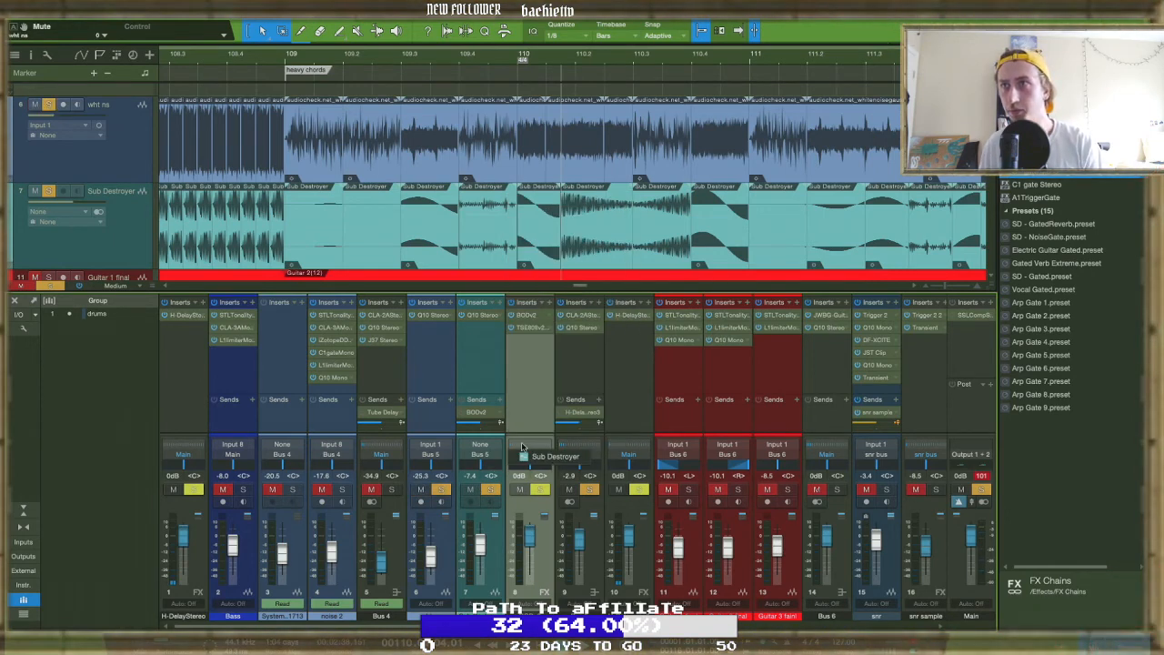
pyautogui.click(573, 452)
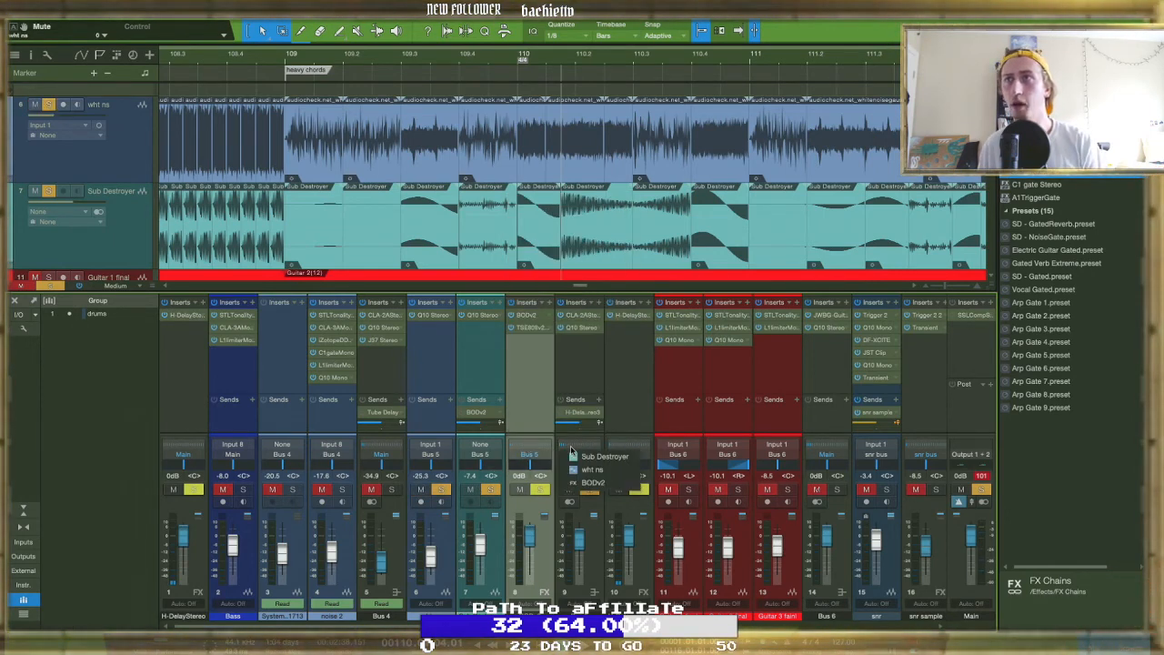
pyautogui.click(580, 321)
pyautogui.doubleClick(580, 315)
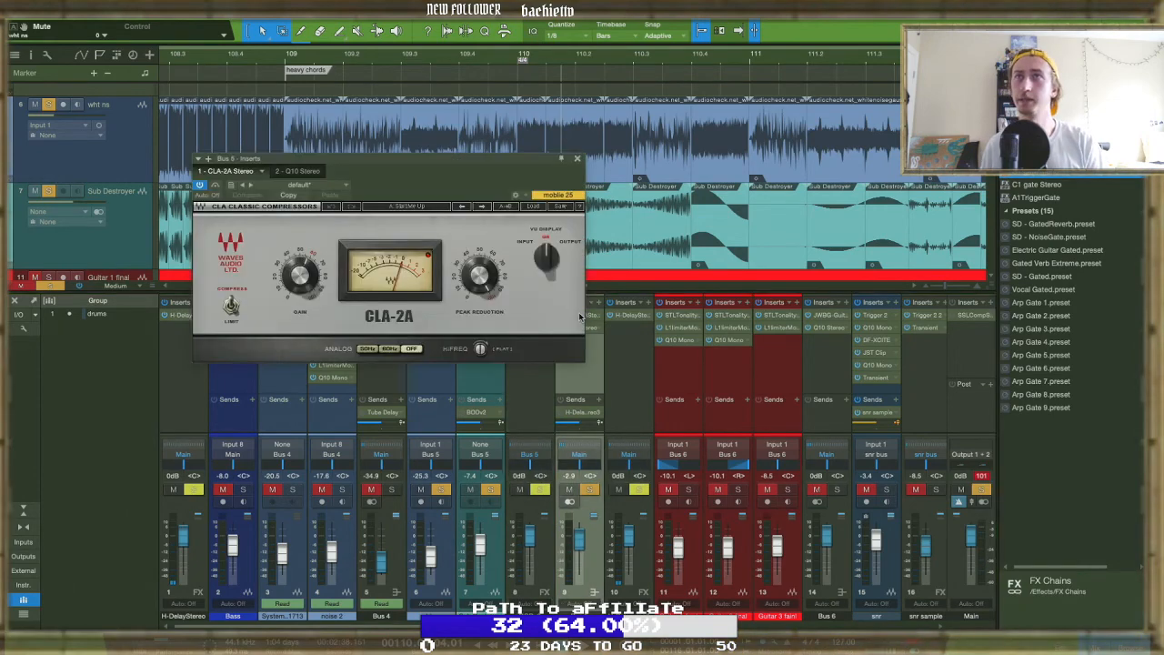
pyautogui.click(294, 171)
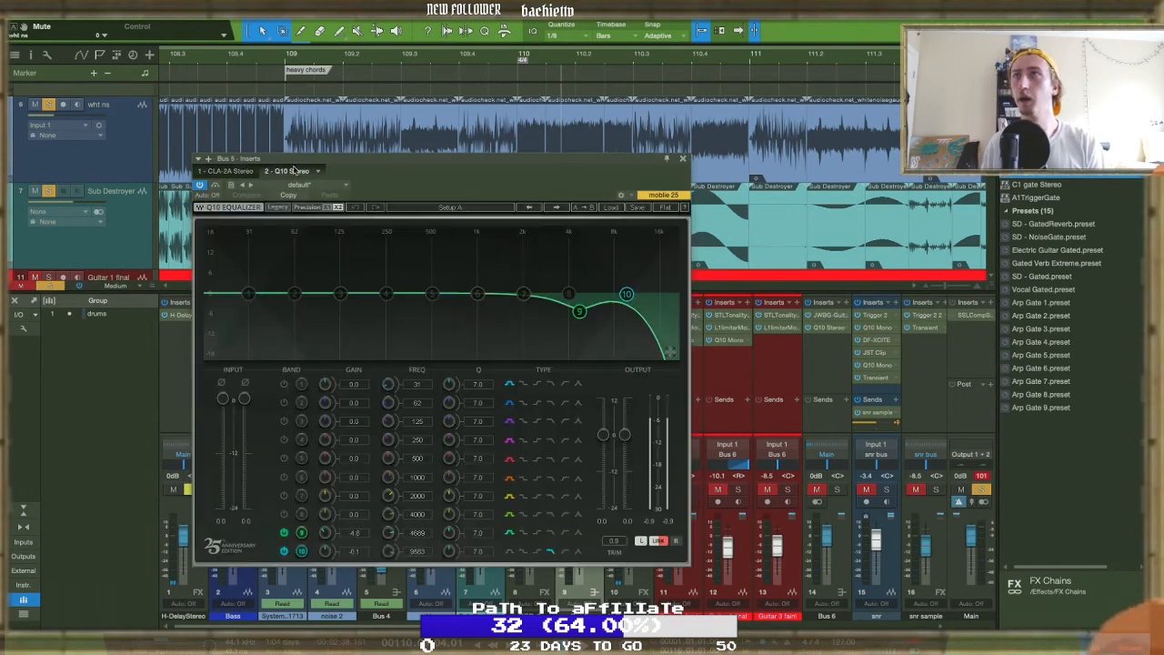
pyautogui.click(683, 159)
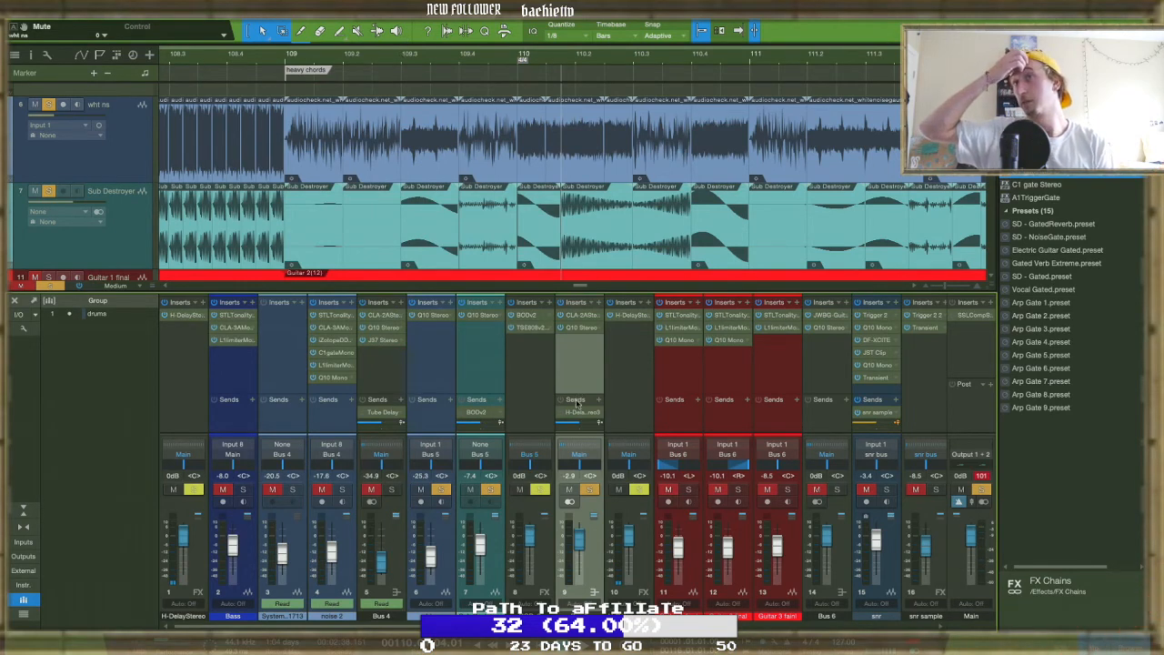
# Switch on the H-Delay send on Bus 5, Sub Destroyer's BODv2 send and Bus 4's Tube Delay send, and play from bar 109.3
pyautogui.click(568, 412)
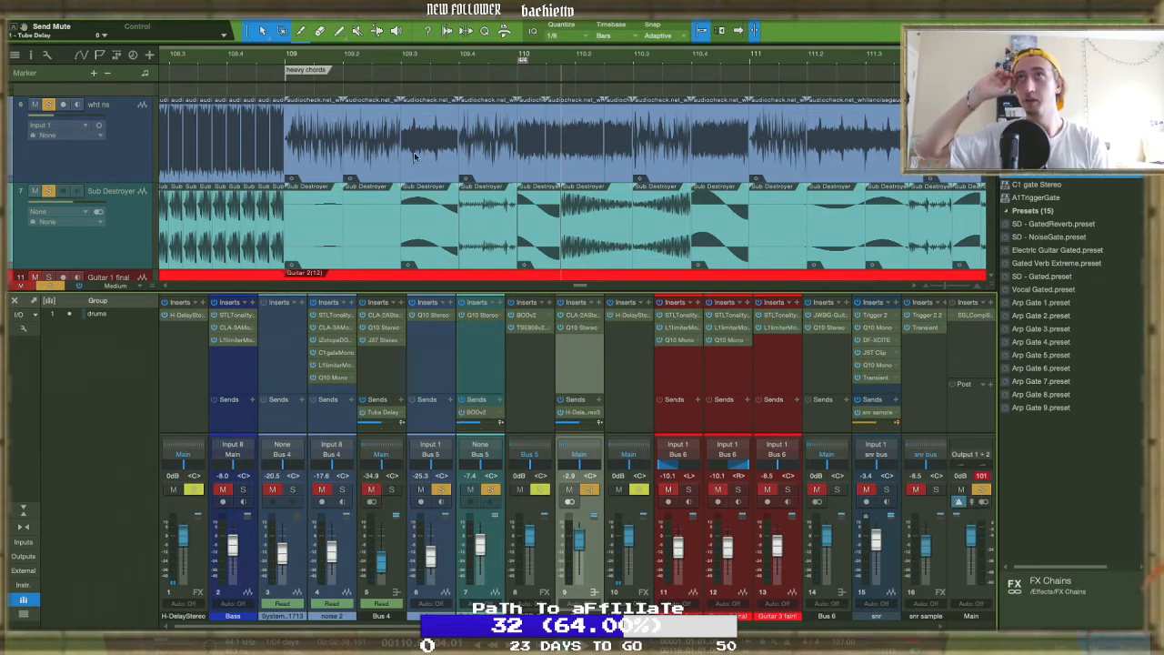
pyautogui.click(401, 65)
pyautogui.press('space')
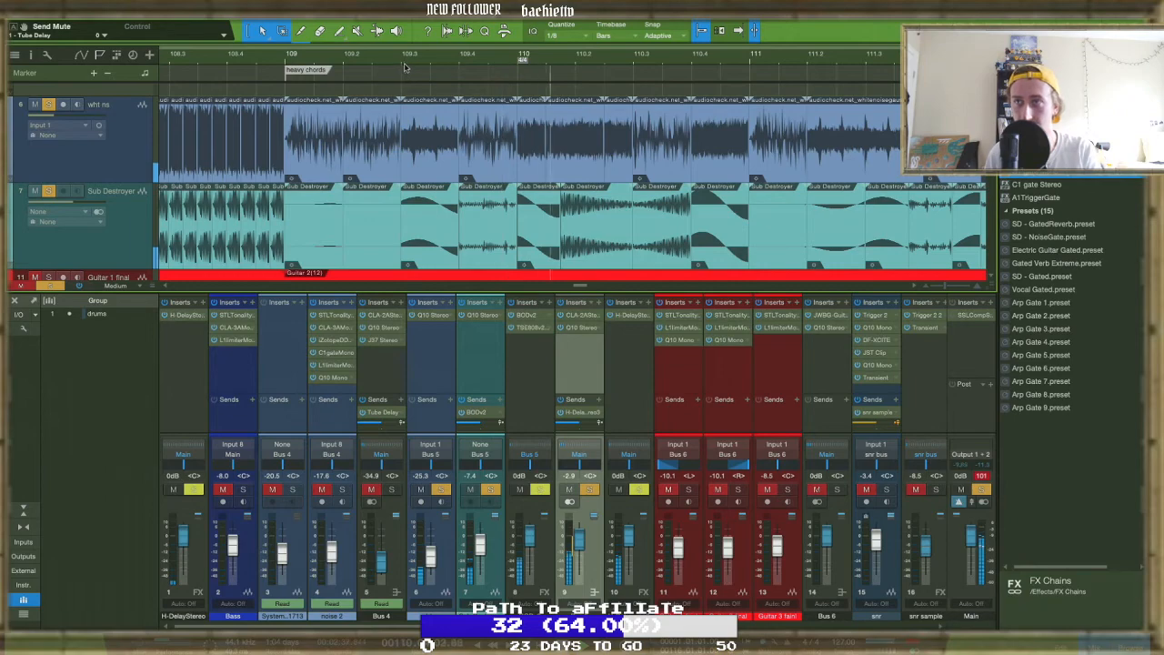
pyautogui.scroll(-5, 444, 109)
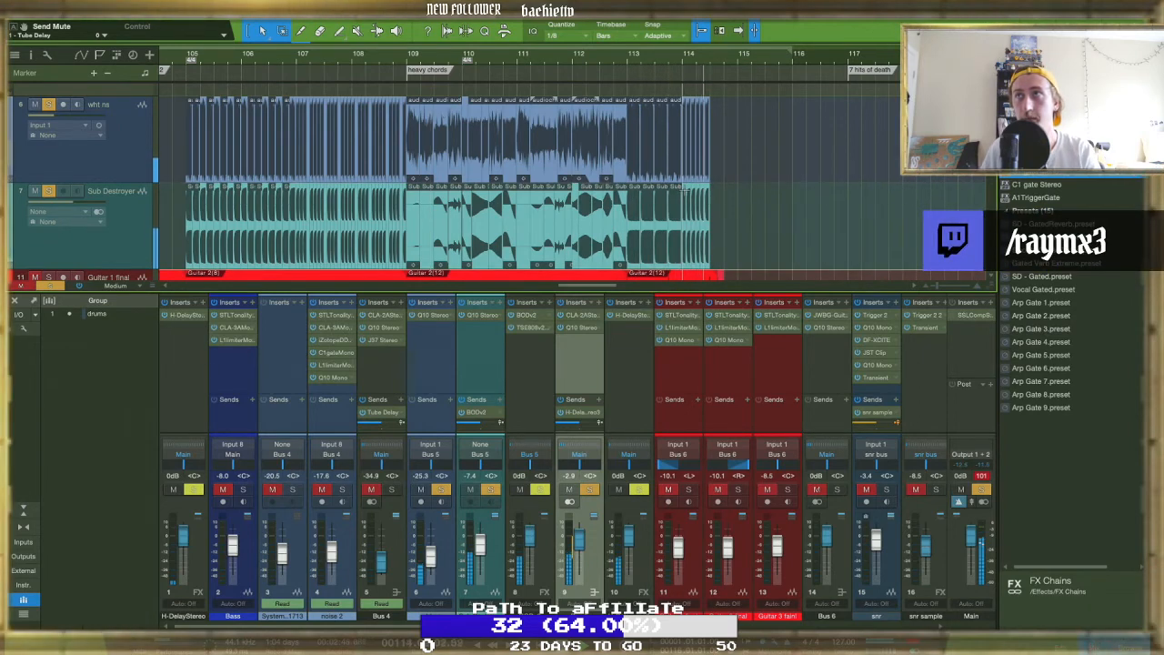
# Lower the clip gain of the wht ns and Sub Destroyer clips from bar 113 onward and between bars 105 and 109
pyautogui.moveTo(723, 261); pyautogui.dragTo(640, 105)
pyautogui.scroll(5, 633, 143)
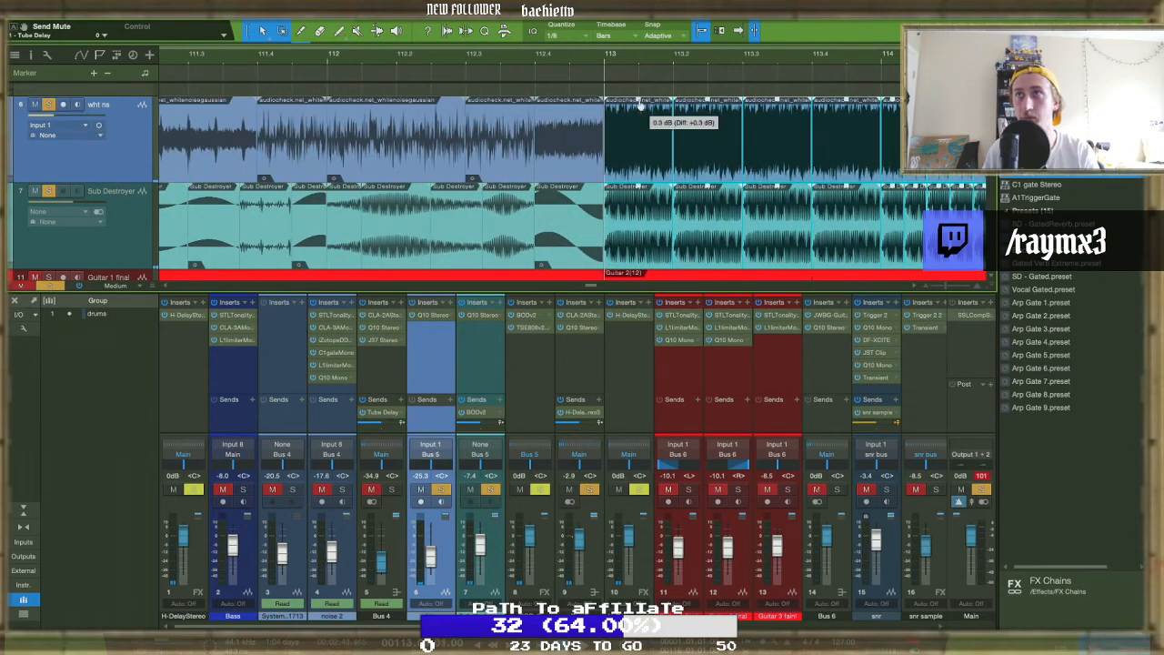
pyautogui.scroll(-3, 641, 116)
pyautogui.hscroll(-5, 640, 117)
pyautogui.moveTo(221, 144); pyautogui.dragTo(637, 232)
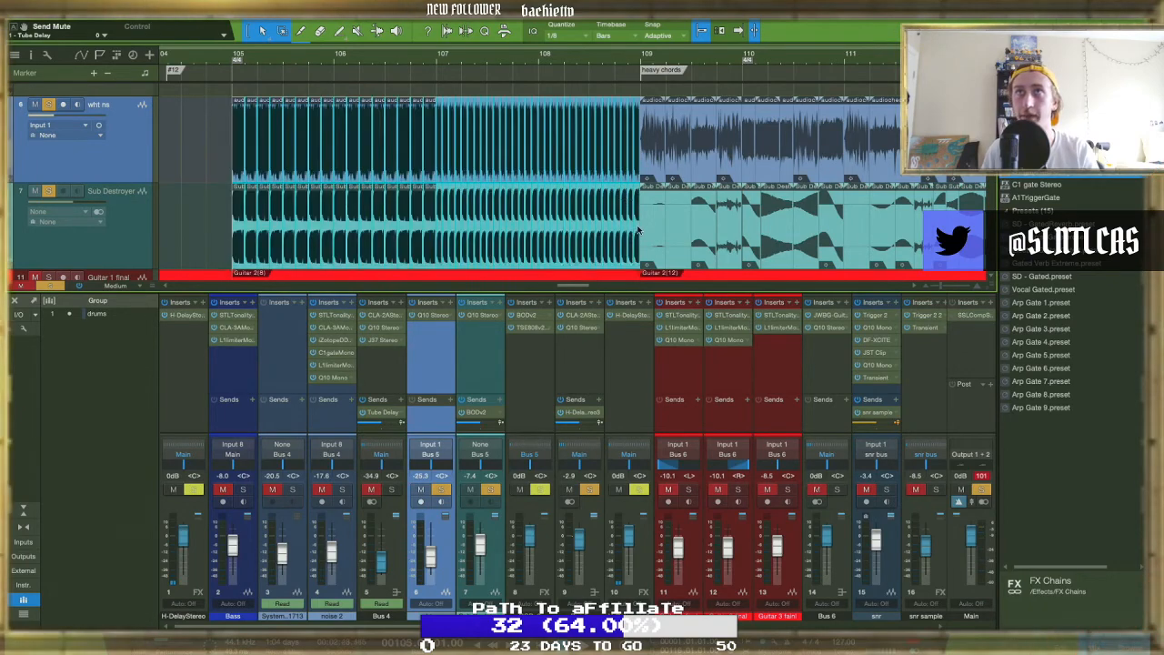
pyautogui.scroll(4, 515, 107)
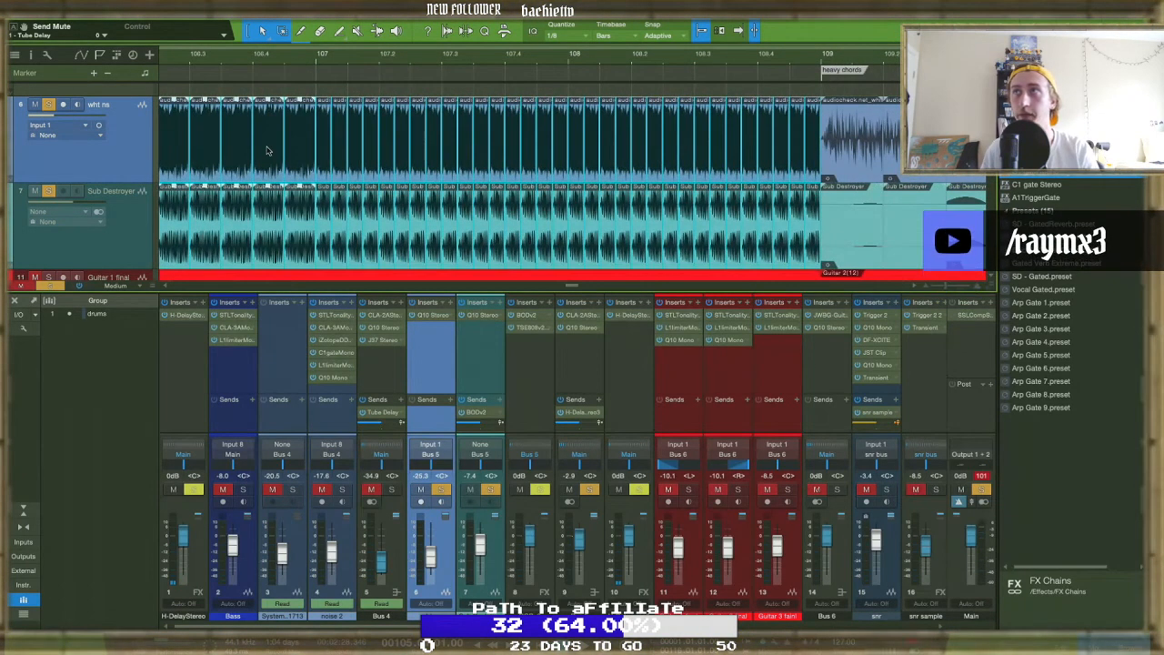
pyautogui.hscroll(-3, 268, 151)
pyautogui.hscroll(3, 268, 151)
pyautogui.scroll(3, 675, 161)
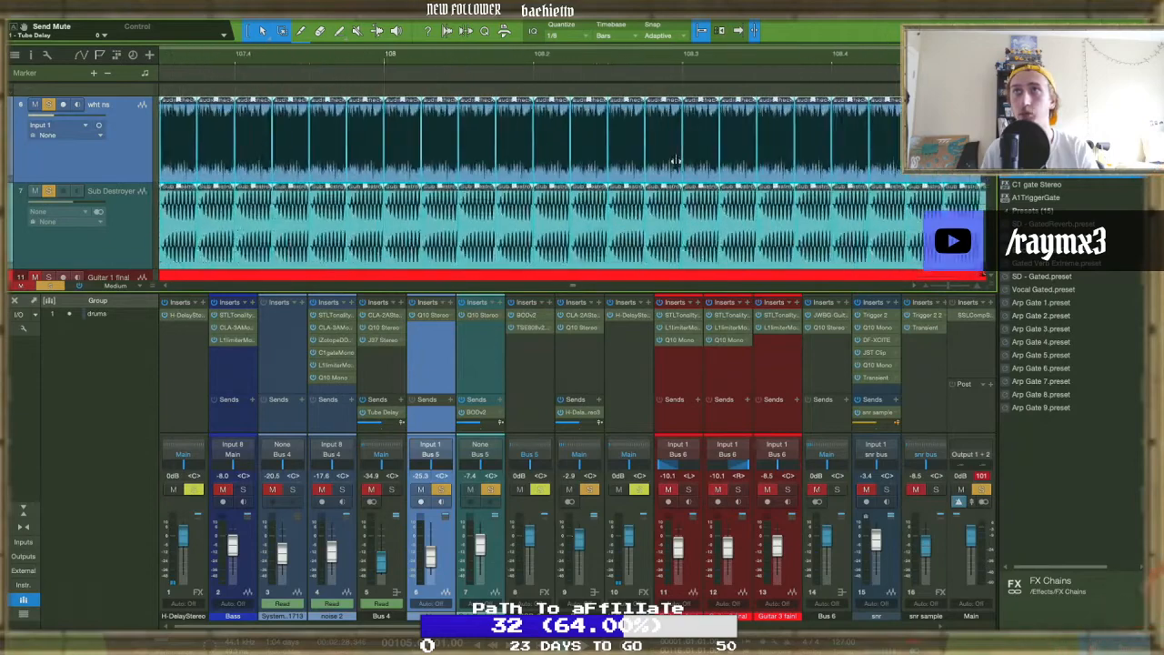
pyautogui.moveTo(538, 106); pyautogui.dragTo(539, 117)
# Select the wht ns and Sub Destroyer clips from bar 113 onward and check their clip gain
pyautogui.scroll(-5, 540, 118)
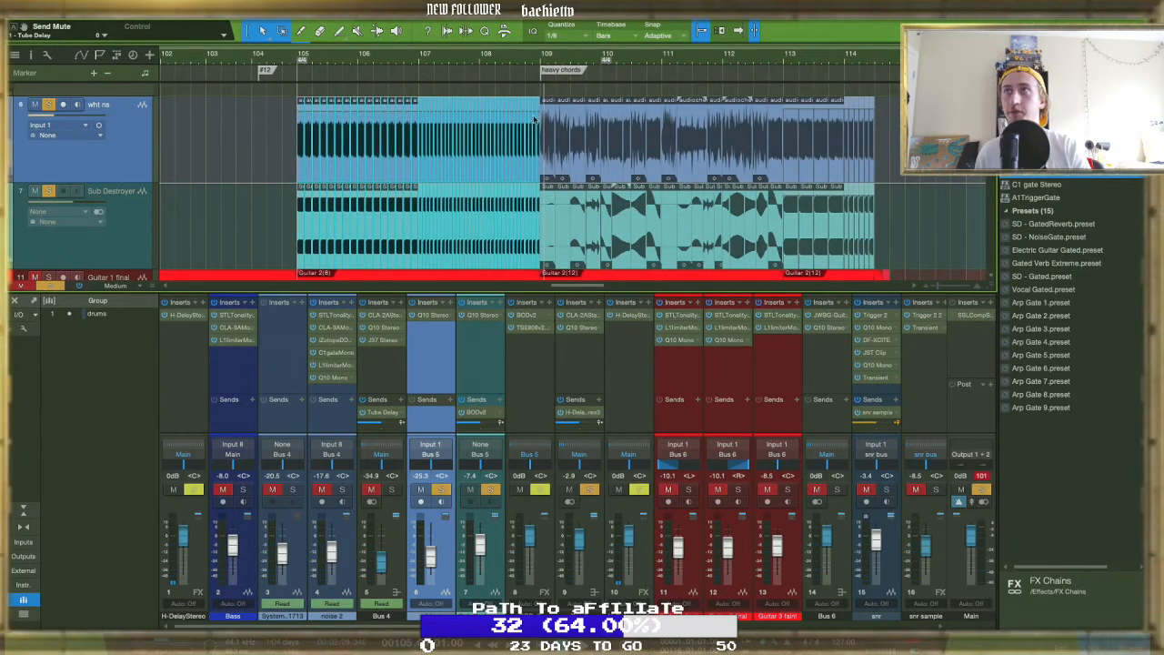
pyautogui.scroll(3, 538, 116)
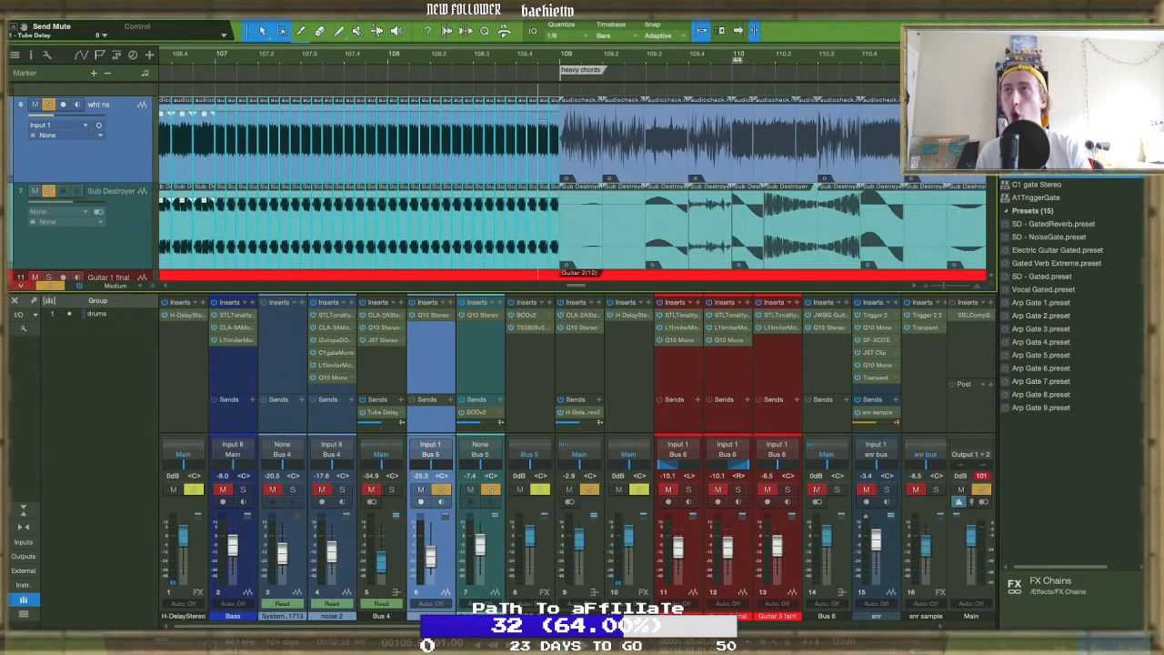
pyautogui.scroll(-4, 645, 127)
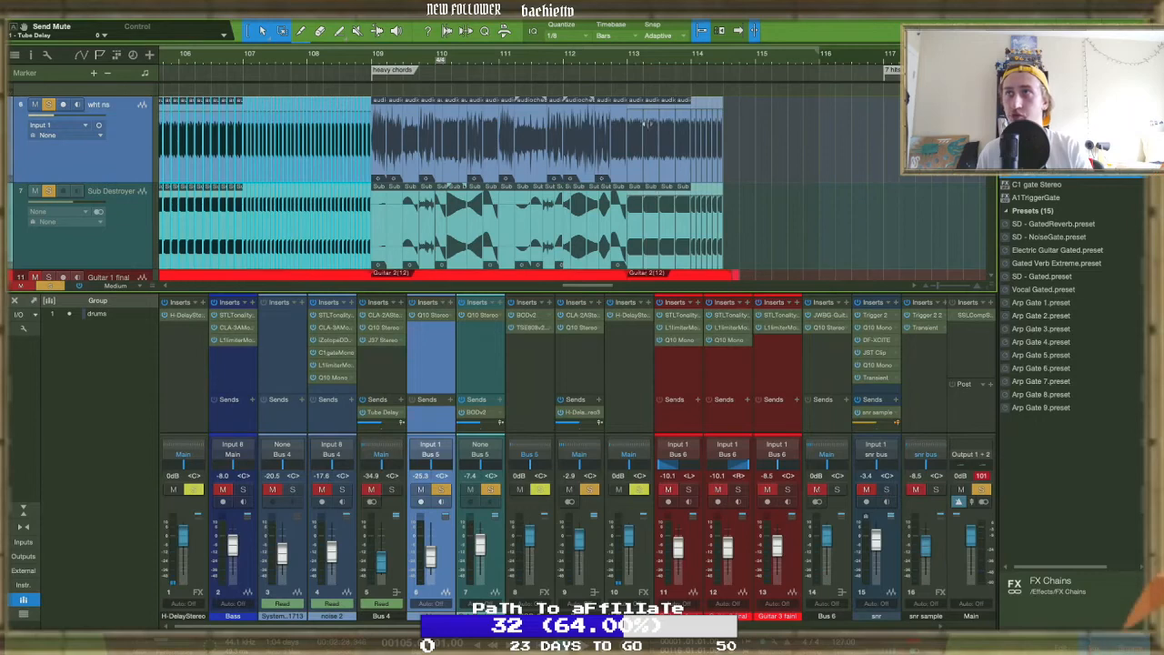
pyautogui.moveTo(739, 246); pyautogui.dragTo(631, 147)
pyautogui.scroll(3, 636, 118)
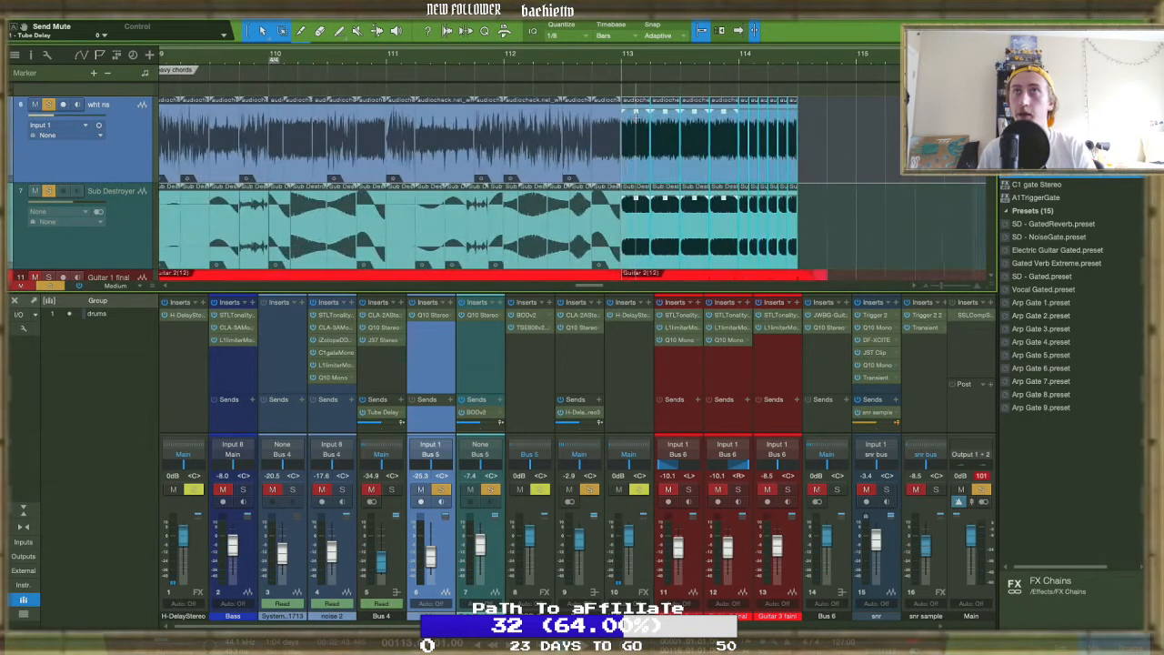
pyautogui.hscroll(-3, 709, 117)
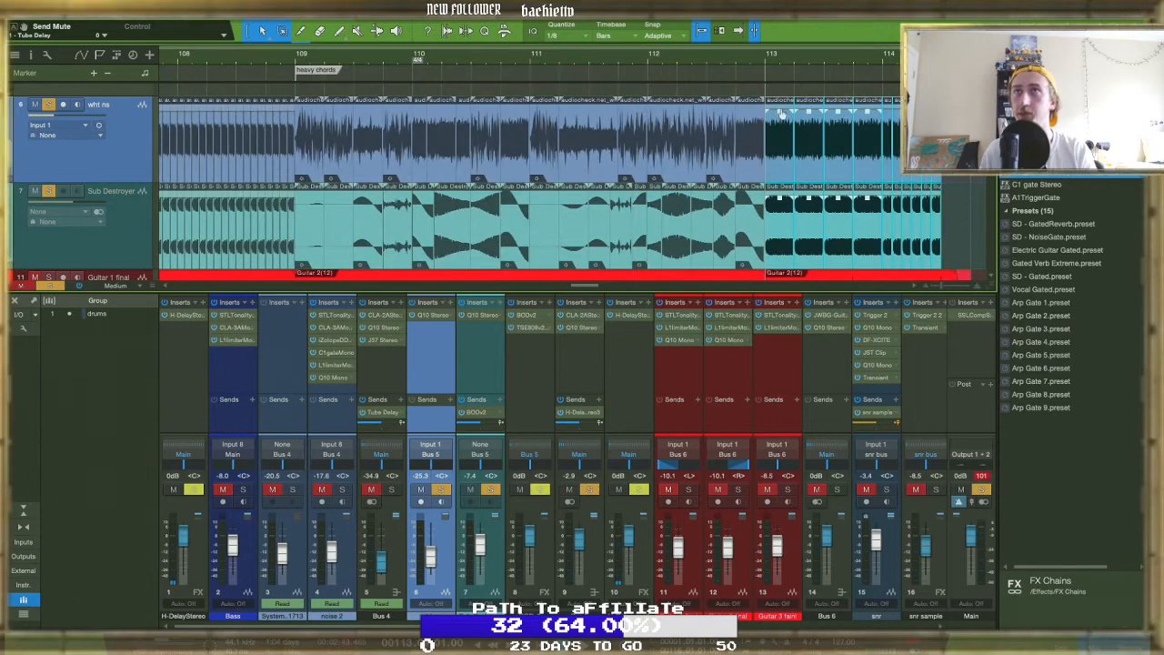
# Set the clip gain of the wht ns and Sub Destroyer clips between bars 105 and 109 to -5.0 dB
pyautogui.hscroll(-8, 238, 130)
pyautogui.moveTo(269, 148); pyautogui.dragTo(745, 264)
pyautogui.hscroll(7, 600, 205)
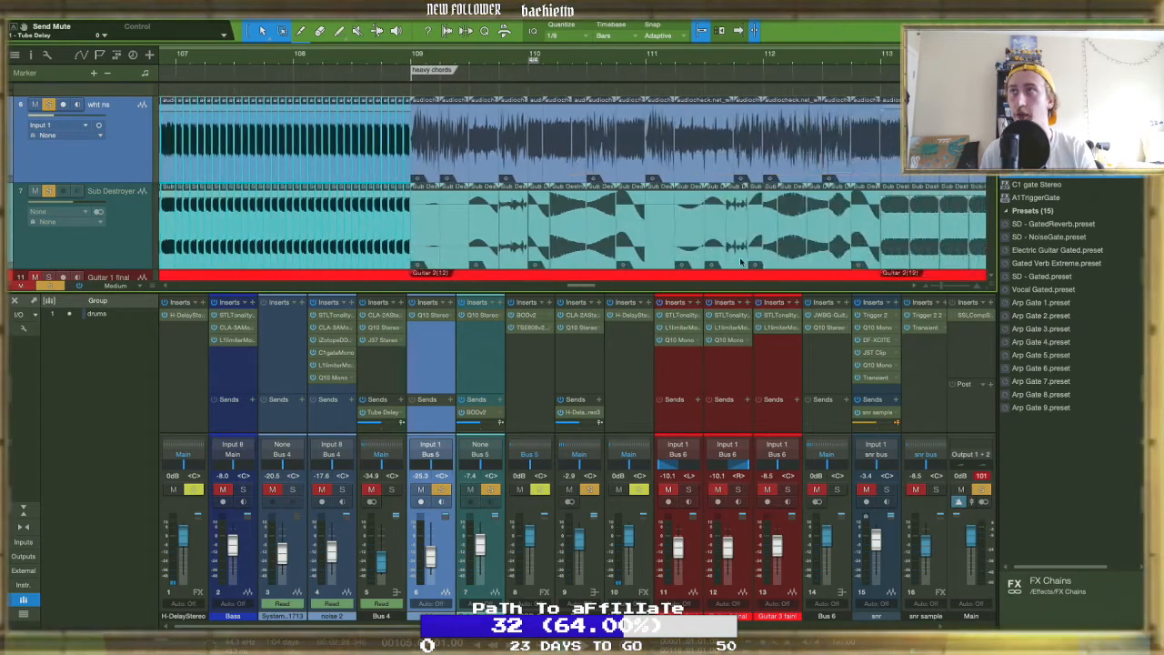
pyautogui.hscroll(-3, 596, 202)
pyautogui.scroll(4, 592, 199)
pyautogui.hscroll(-2, 592, 198)
pyautogui.hscroll(-1, 590, 196)
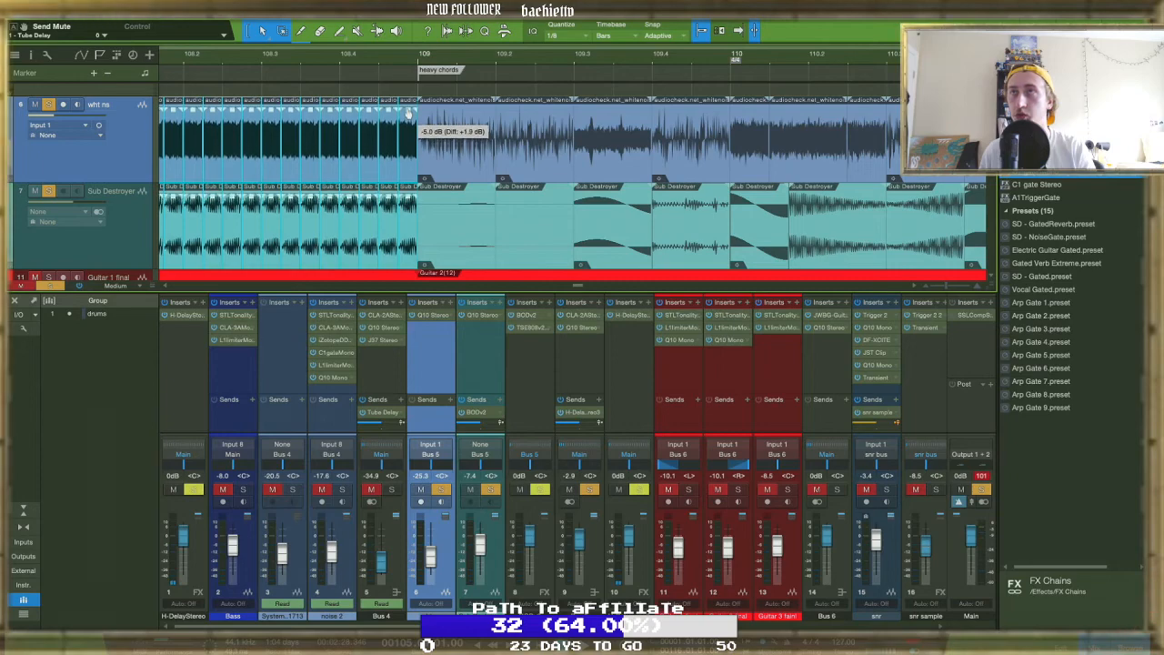
# Deselect the clips, play from the #12 section and clear all solos to hear the full mix
pyautogui.scroll(-10, 408, 118)
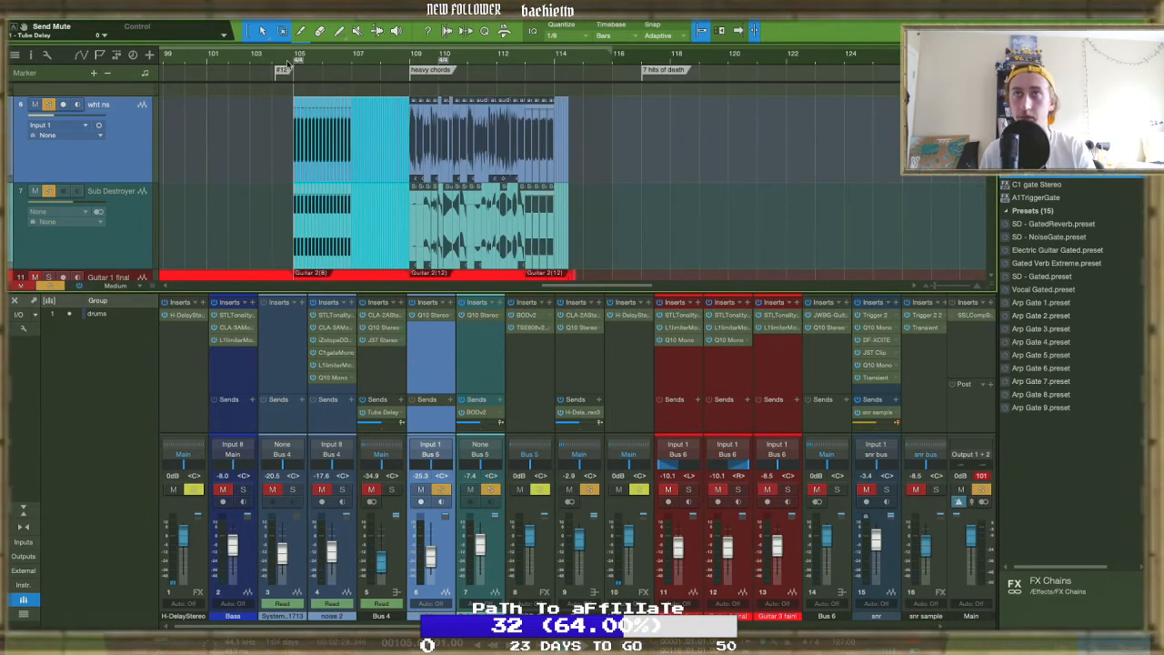
pyautogui.click(268, 175)
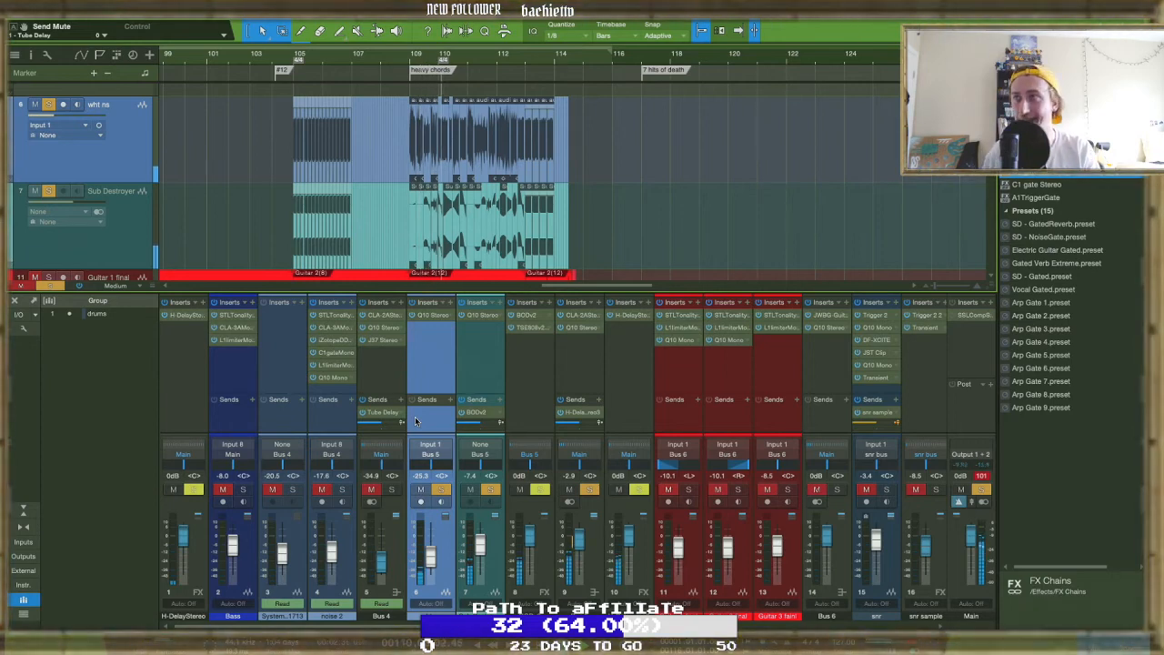
pyautogui.click(980, 490)
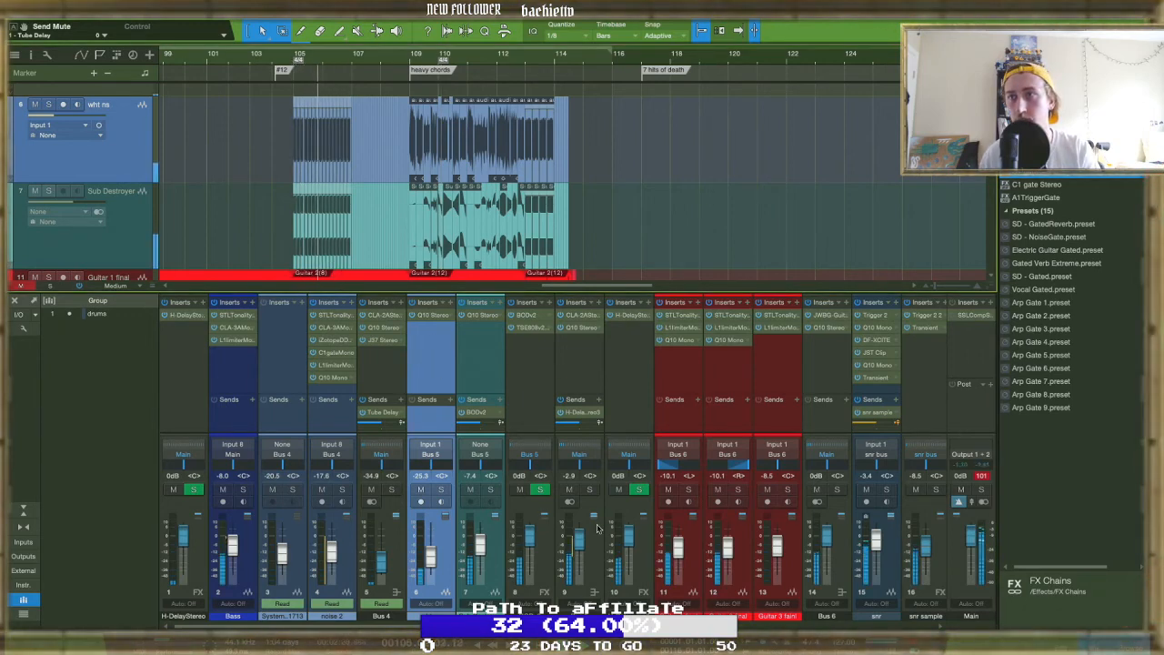
# Raise the Bus 5 volume to -0.8 dB and save the song
pyautogui.moveTo(579, 546); pyautogui.dragTo(581, 540)
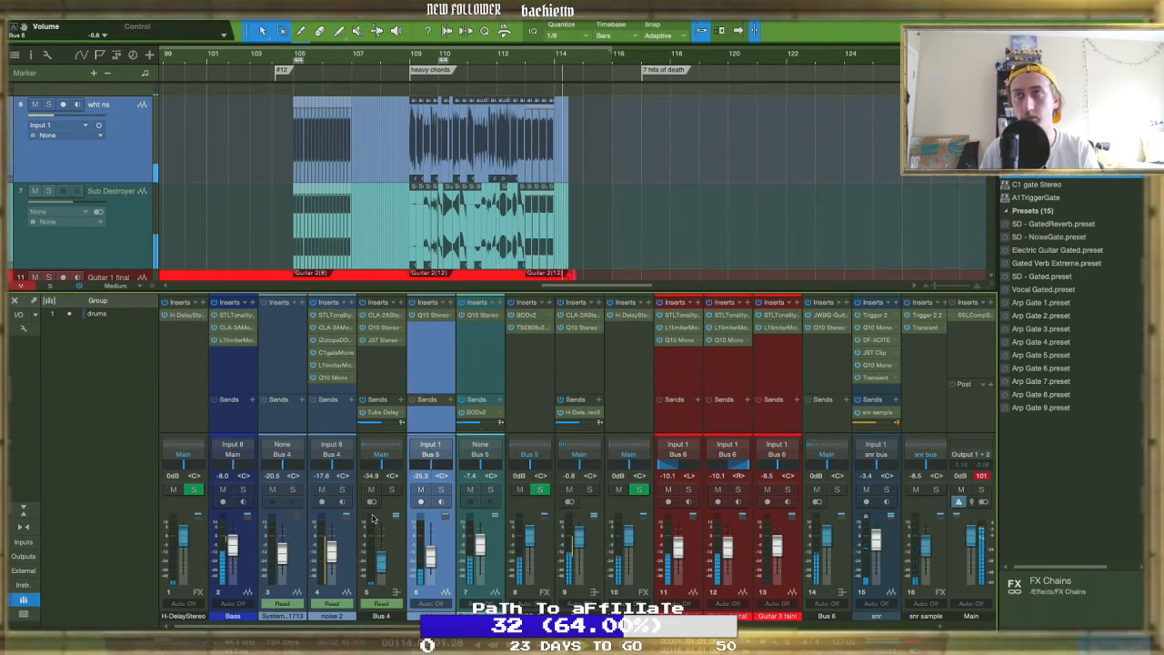
pyautogui.hotkey('ctrl', 's')
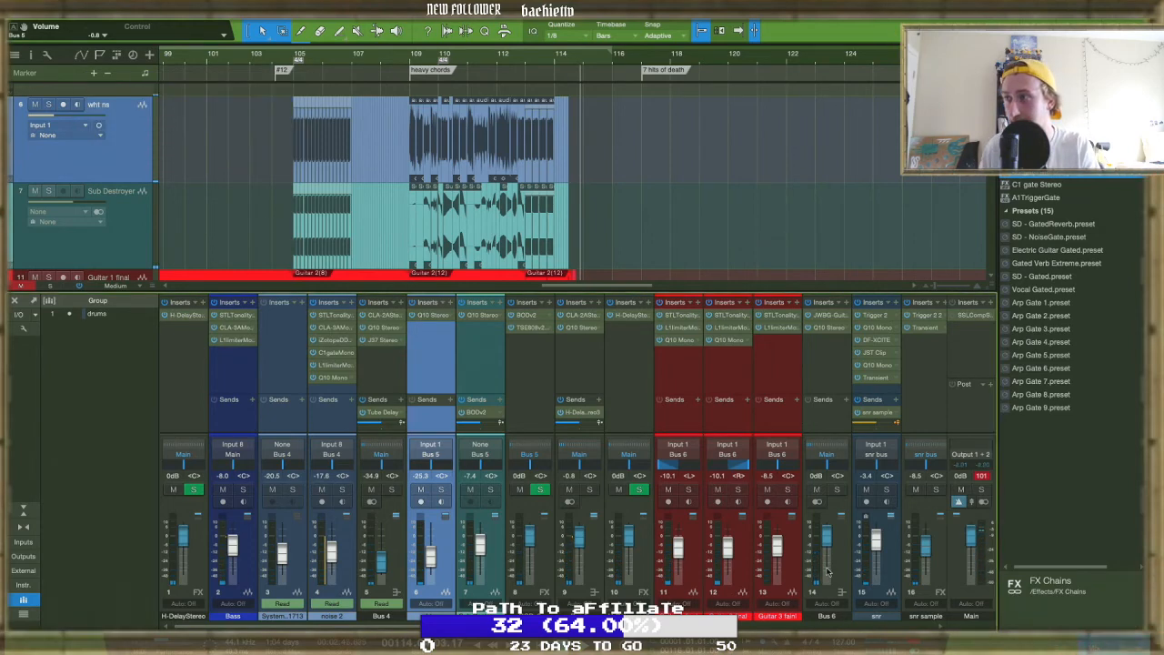
# Hide the browser and unmute the room 1 mono drum track
pyautogui.press('F5')
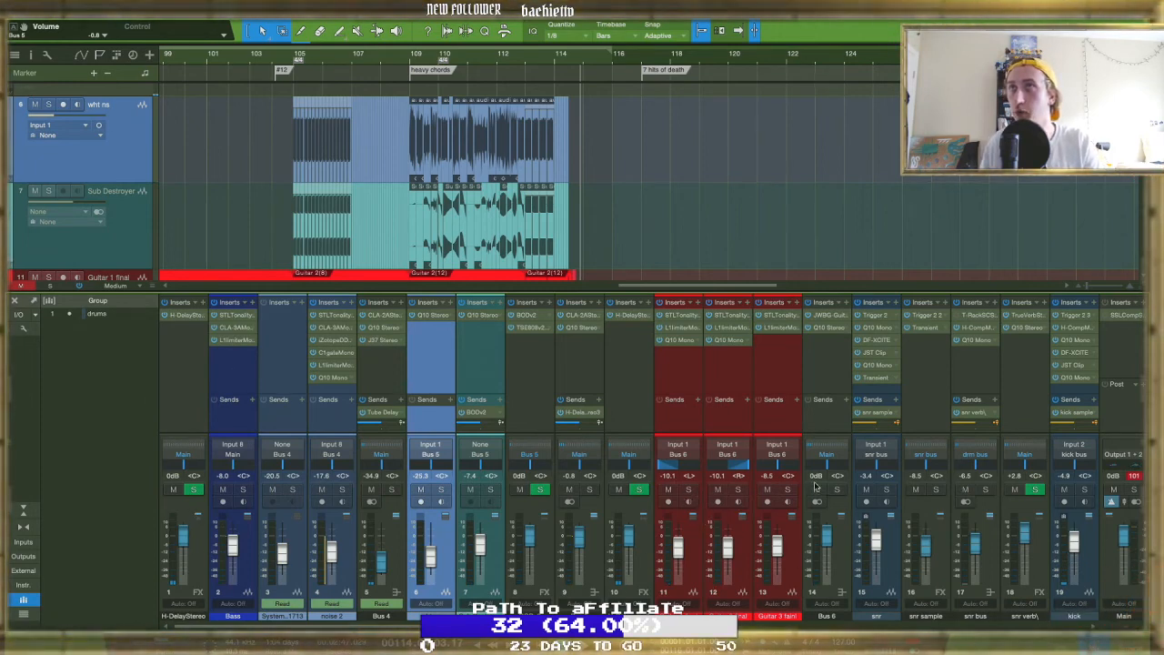
pyautogui.scroll(-5, 671, 202)
pyautogui.scroll(-3, 671, 203)
pyautogui.scroll(5, 671, 203)
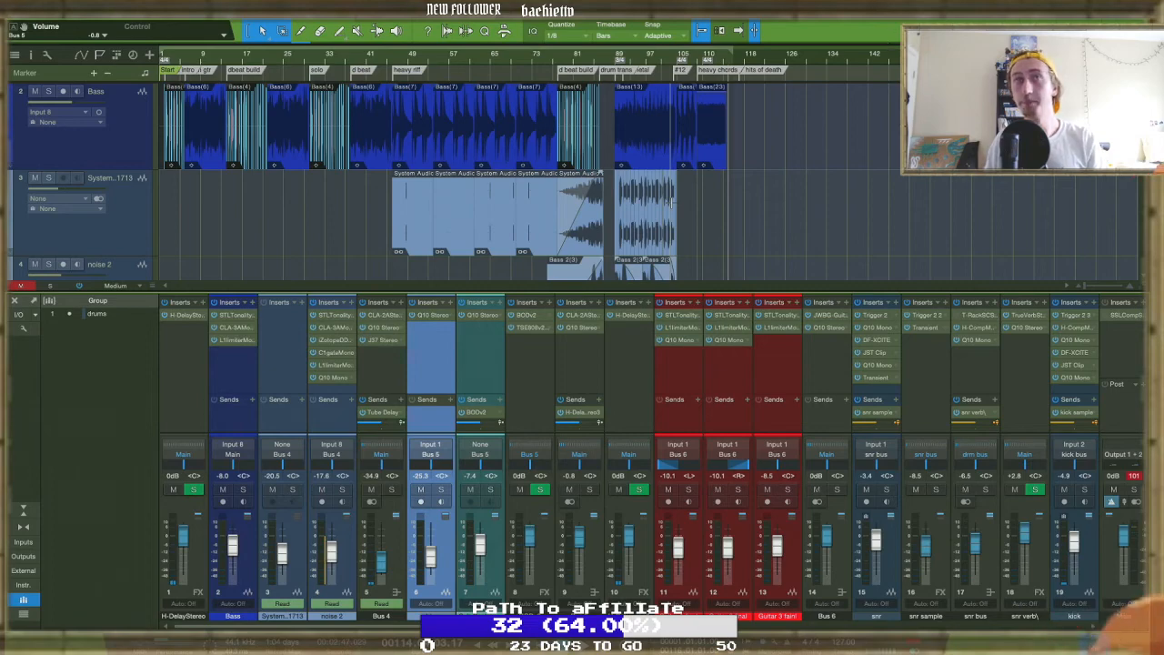
pyautogui.scroll(-15, 492, 188)
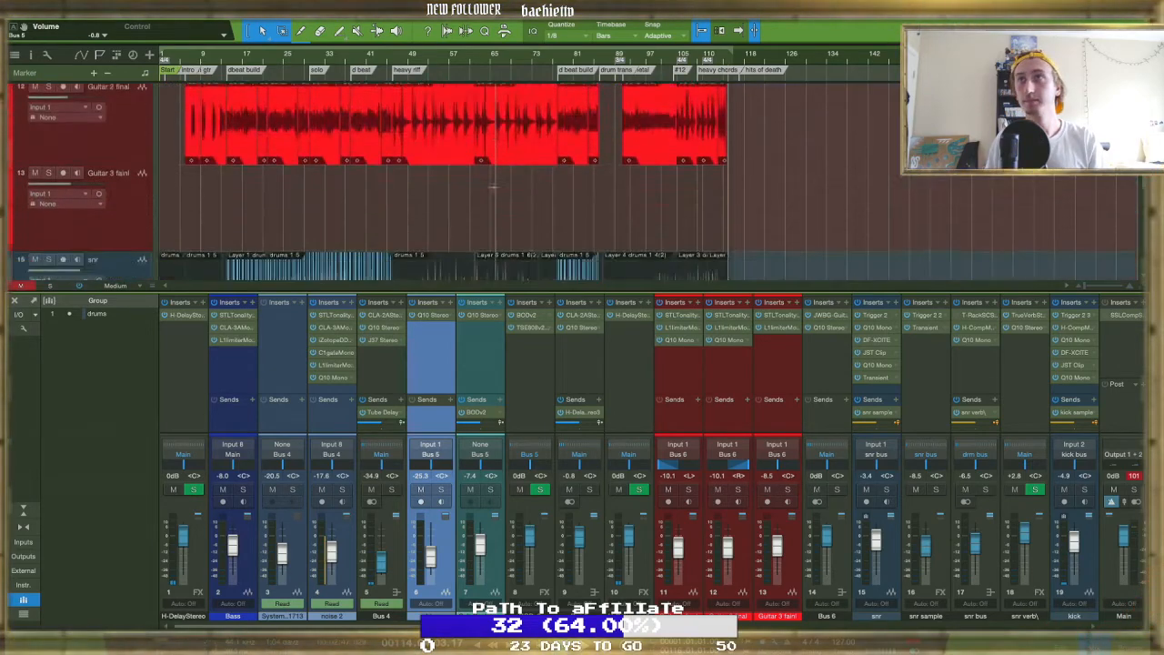
pyautogui.scroll(-2, 491, 188)
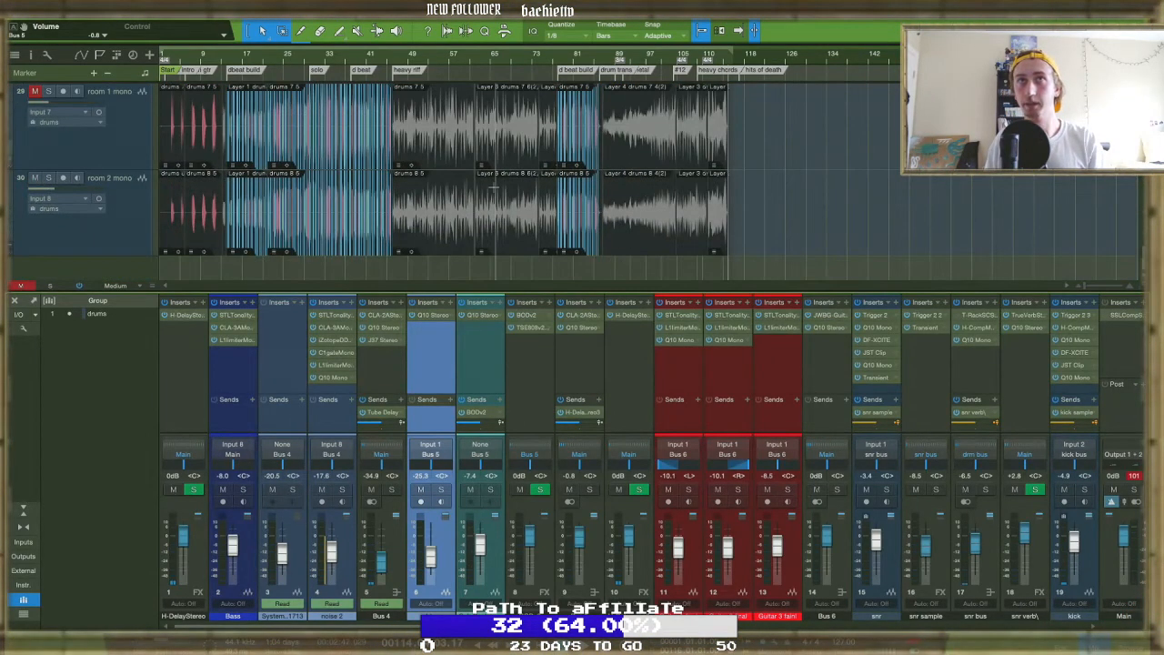
pyautogui.scroll(8, 494, 187)
pyautogui.scroll(-8, 111, 231)
pyautogui.click(35, 91)
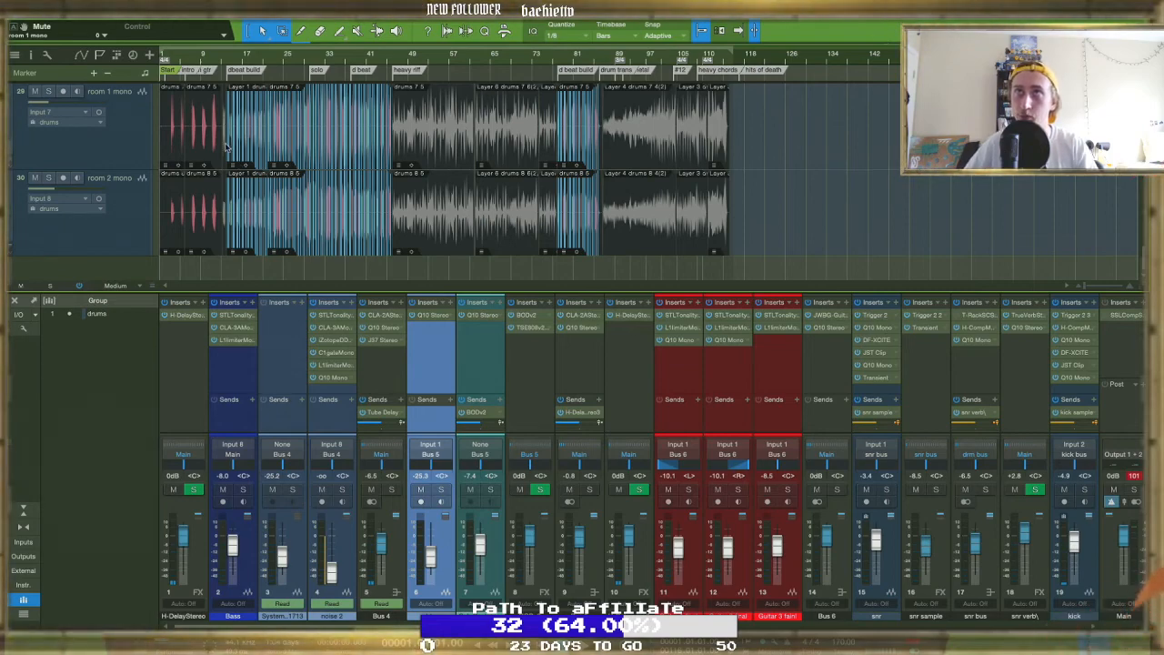
# Zoom the arrangement in on the song's opening sections and play the mix from the start
pyautogui.press('e')
pyautogui.press('e')
pyautogui.press('e')
pyautogui.press('e')
pyautogui.scroll(15, 224, 143)
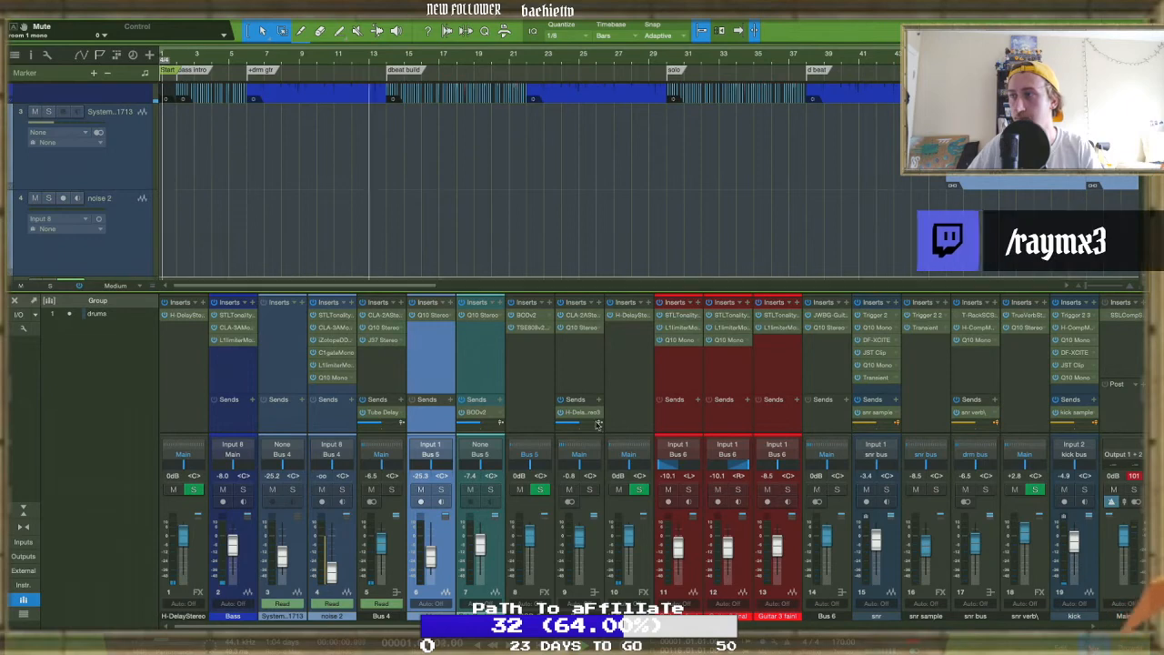
# Hide the mixer and set the track height to Small so all tracks fit in the arrangement
pyautogui.press('F3')
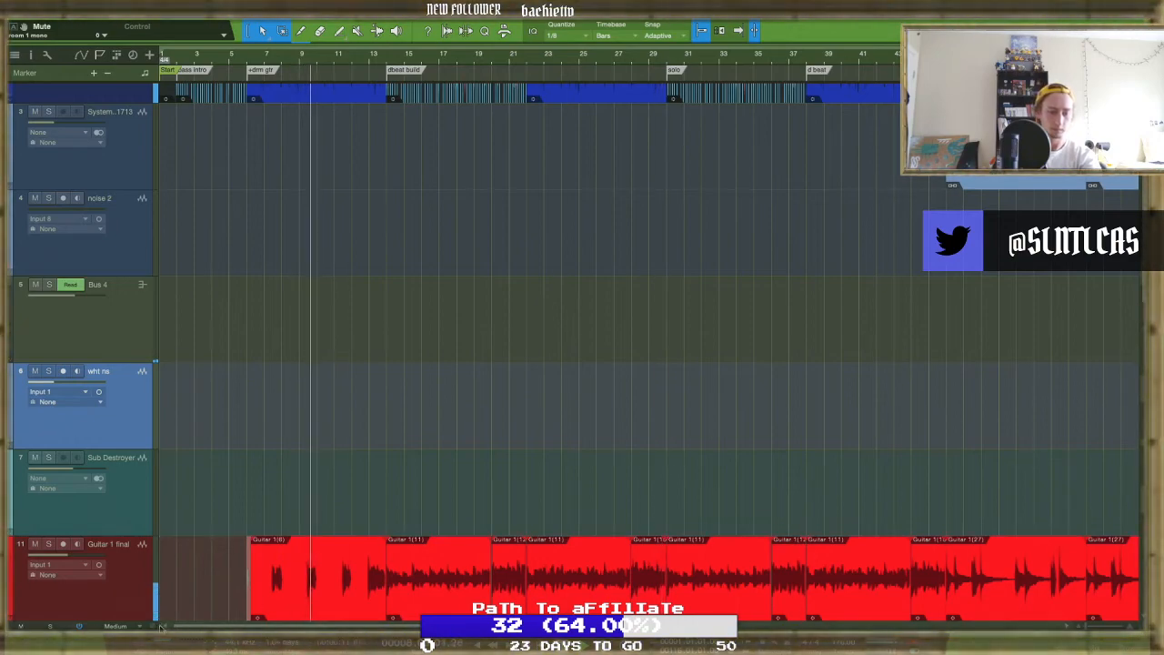
pyautogui.hotkey('shift', 'w')
pyautogui.moveTo(152, 612)
pyautogui.mouseDown()
pyautogui.moveTo(152, 631)
pyautogui.moveTo(152, 614)
pyautogui.mouseUp()
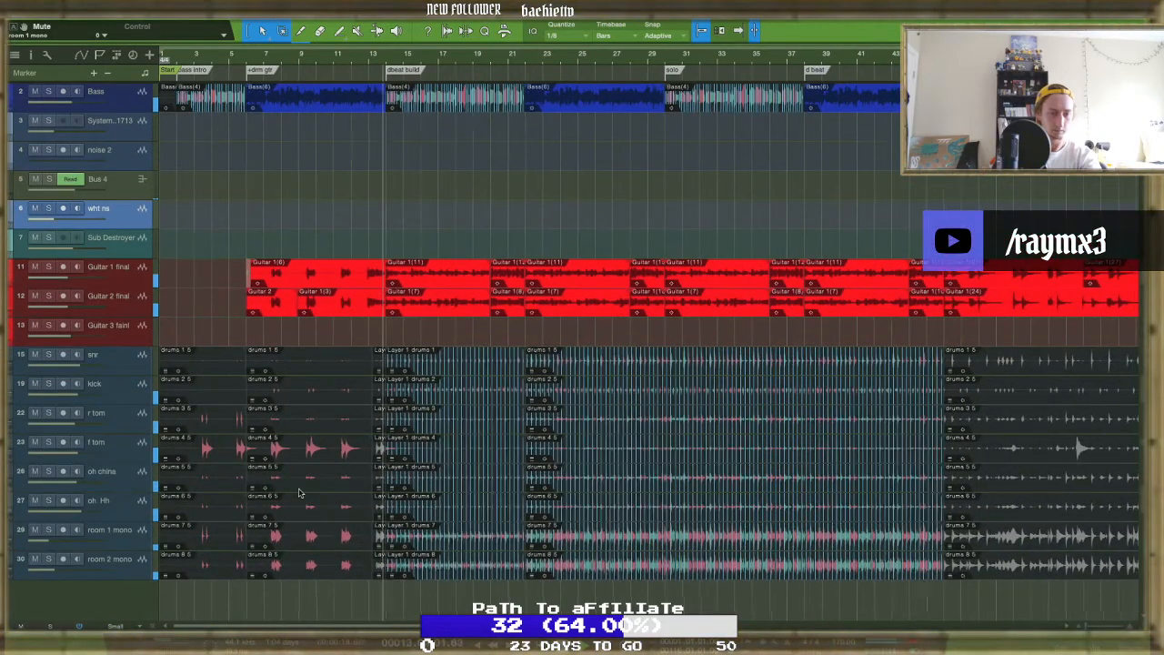
# Raise the clip gain of only the snr event in the drum fill just before the dbeat build marker
pyautogui.scroll(-8, 300, 493)
pyautogui.scroll(1, 257, 369)
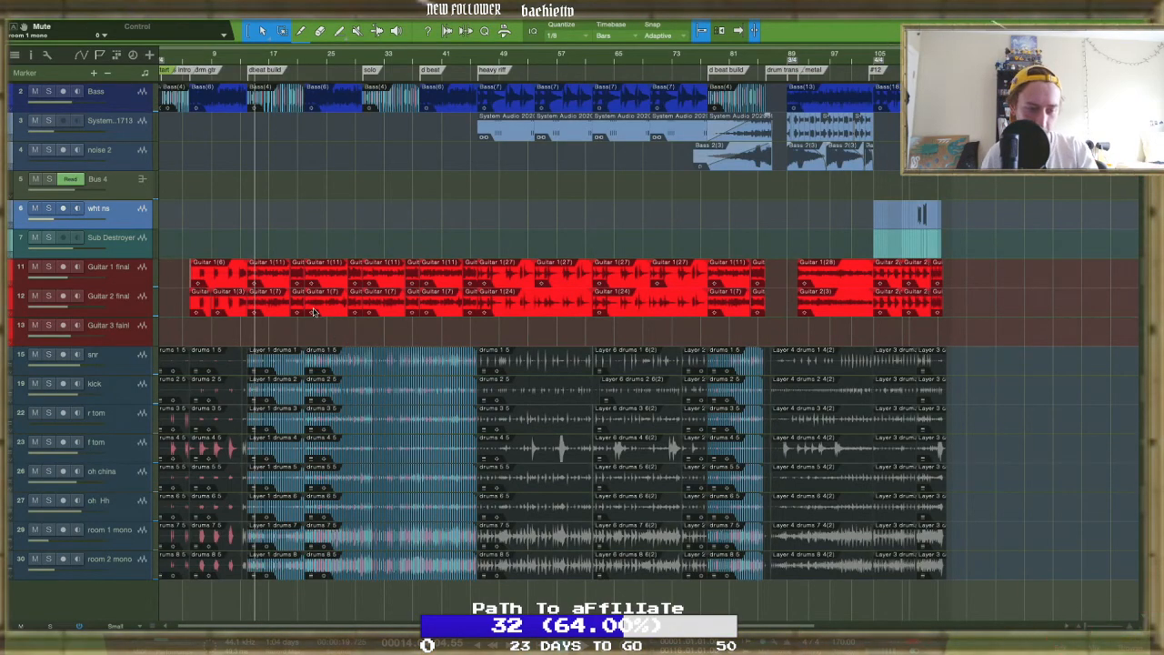
pyautogui.scroll(10, 251, 430)
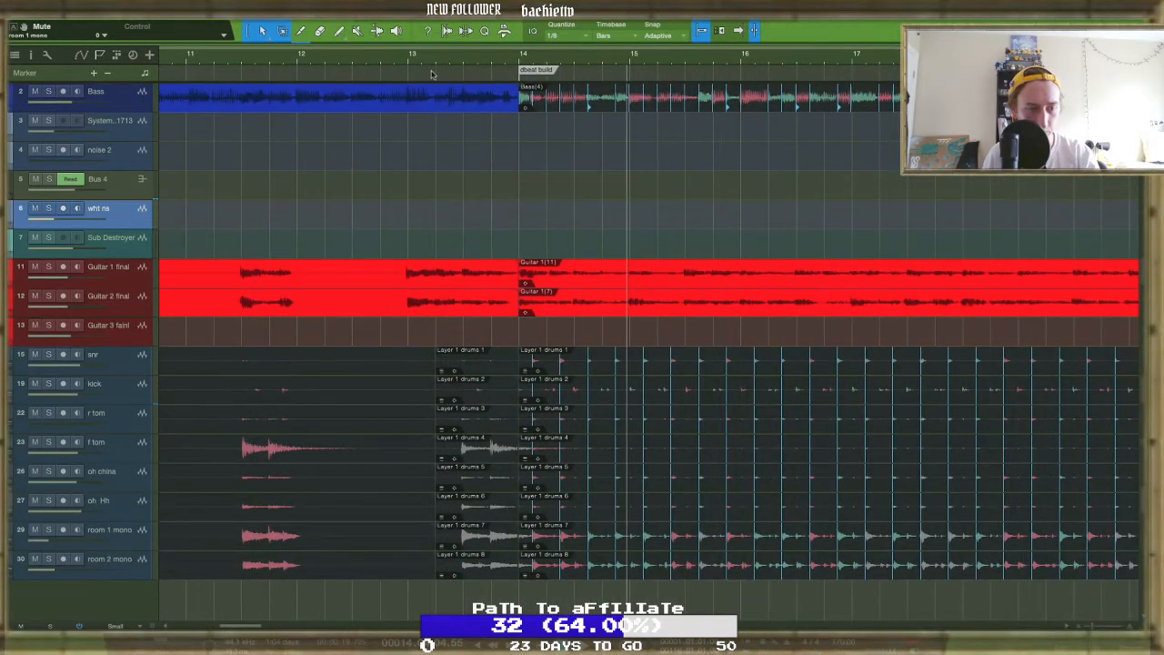
pyautogui.press('space')
pyautogui.scroll(5, 462, 324)
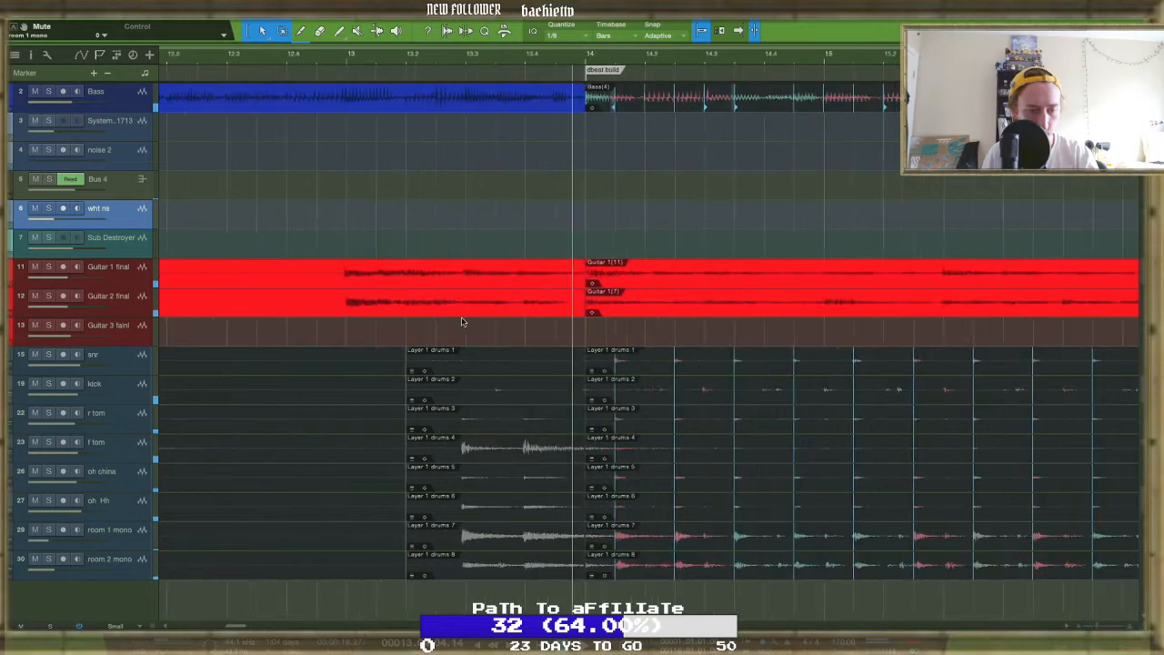
pyautogui.click(475, 369)
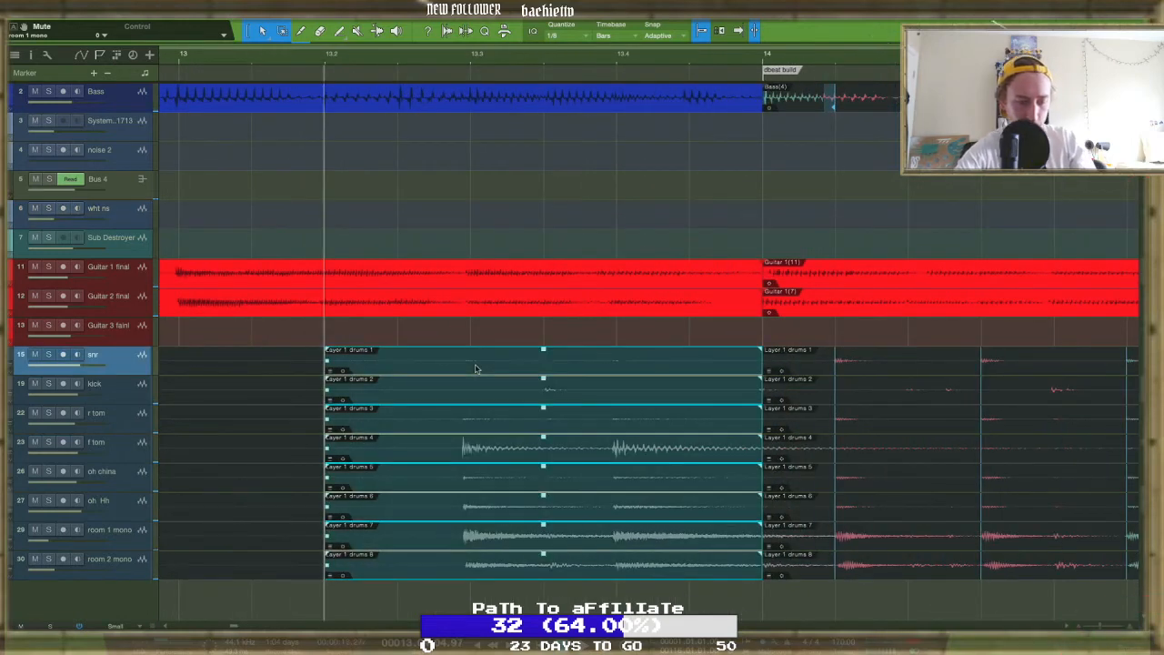
pyautogui.moveTo(543, 349); pyautogui.dragTo(544, 350)
pyautogui.hotkey('ctrl', 'z')
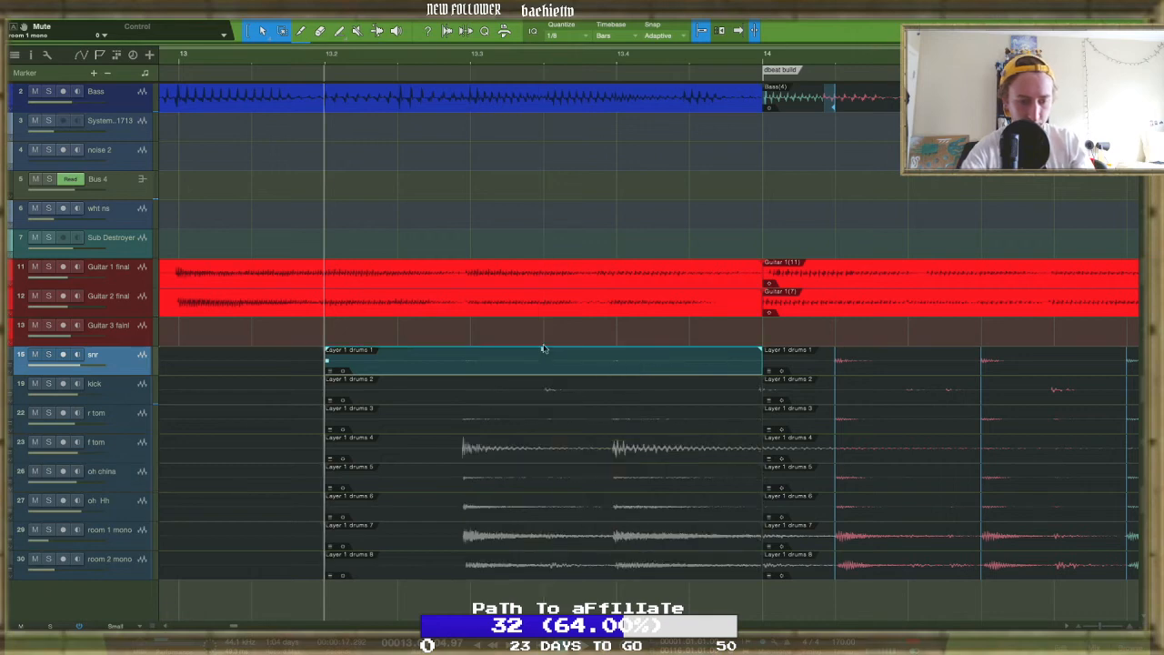
pyautogui.moveTo(543, 349); pyautogui.dragTo(544, 345)
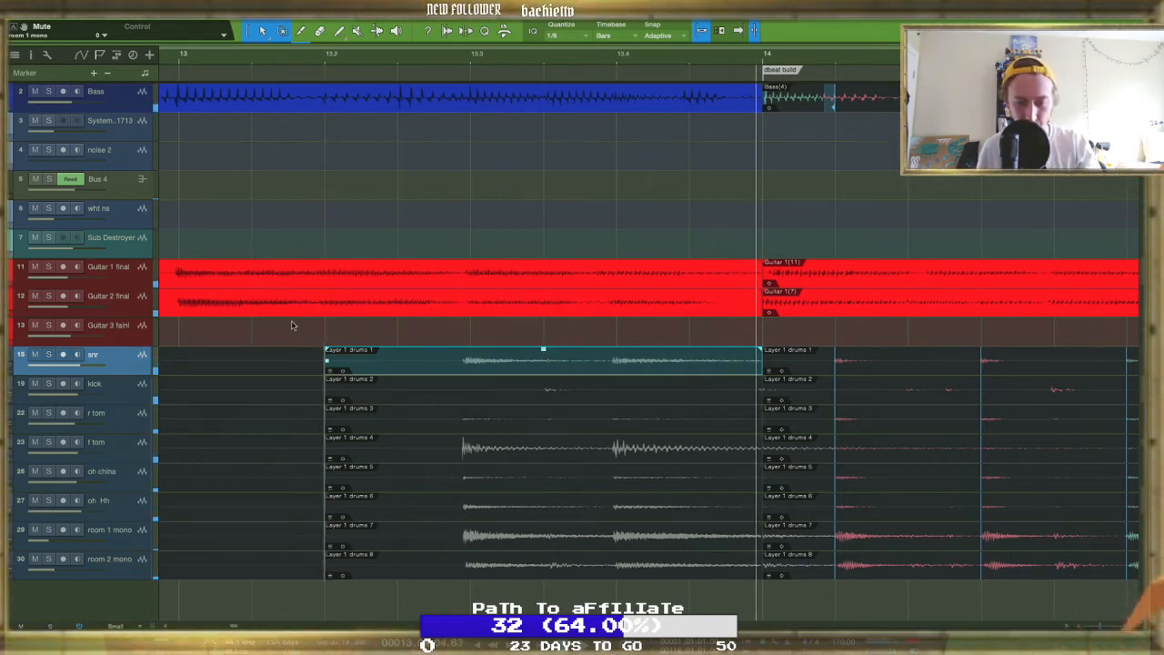
# Show the mixer, solo the r tom track and play it through the +drm gtr section
pyautogui.click(1098, 642)
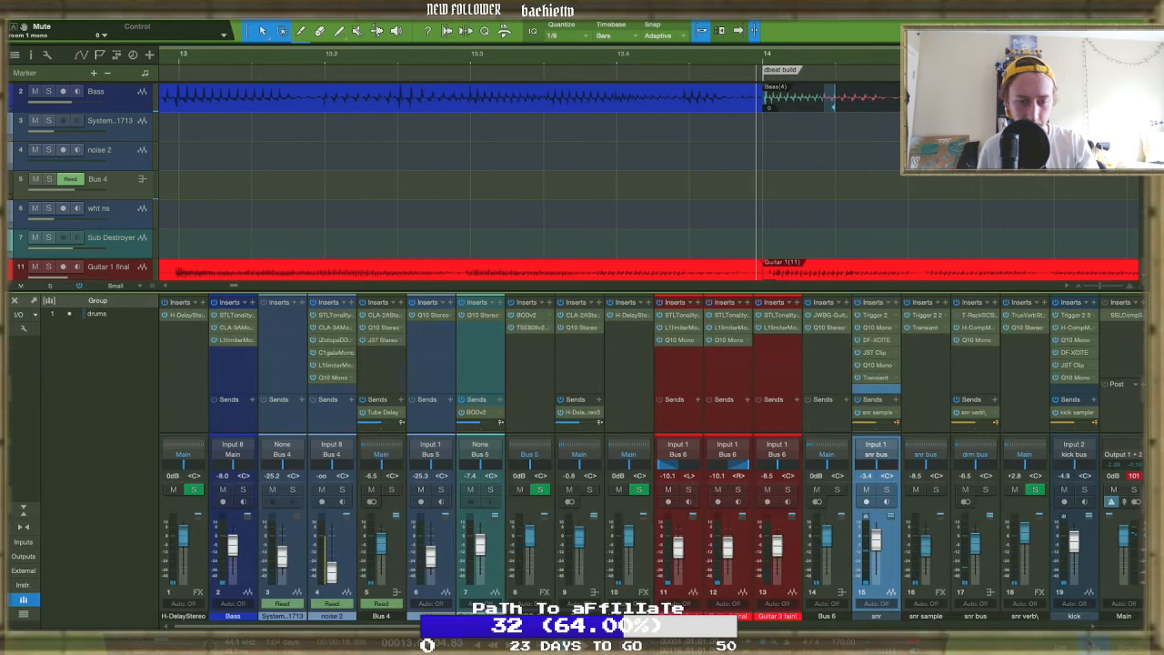
pyautogui.hscroll(-10, 787, 285)
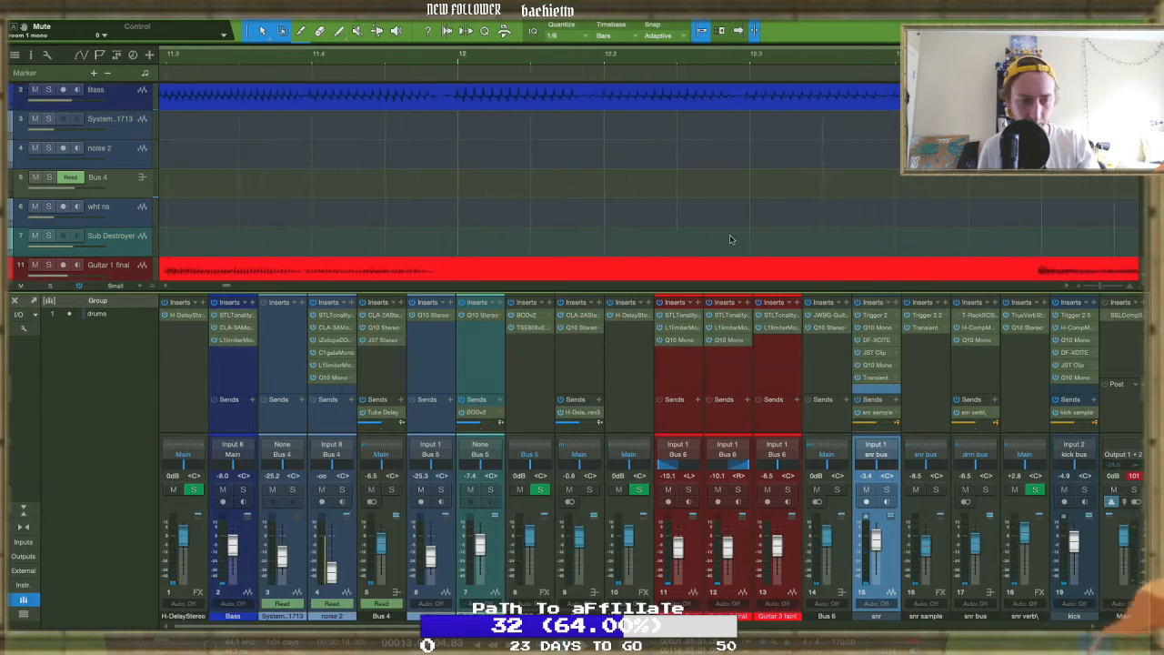
pyautogui.scroll(-5, 729, 239)
pyautogui.hscroll(-5, 730, 241)
pyautogui.scroll(-10, 730, 241)
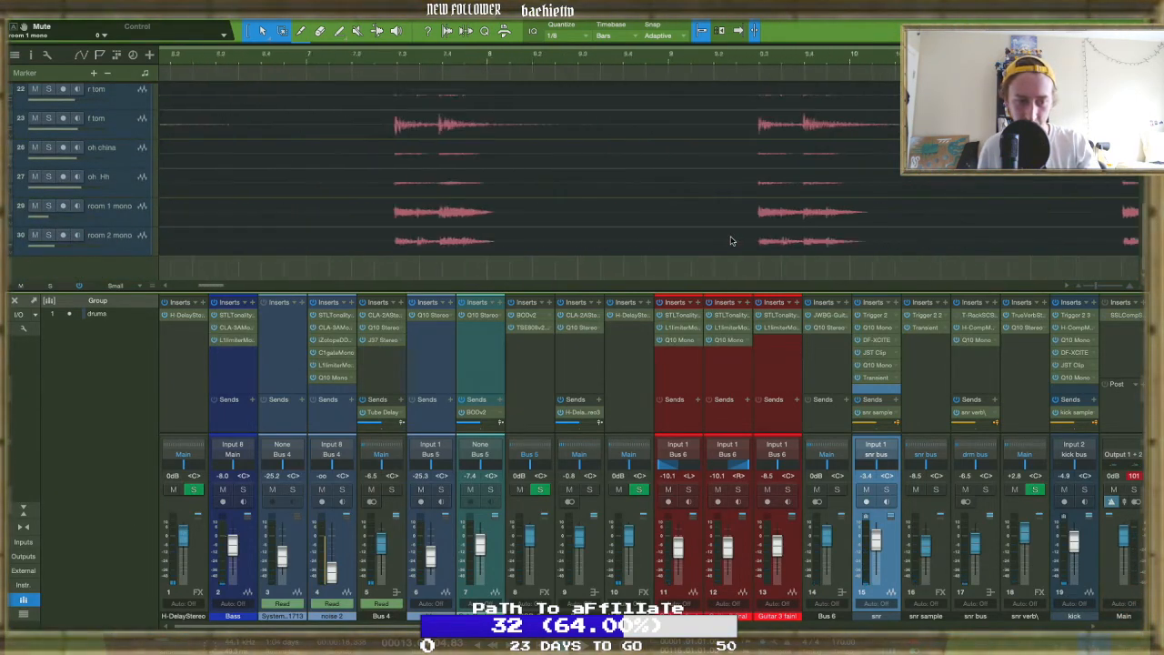
pyautogui.scroll(8, 447, 160)
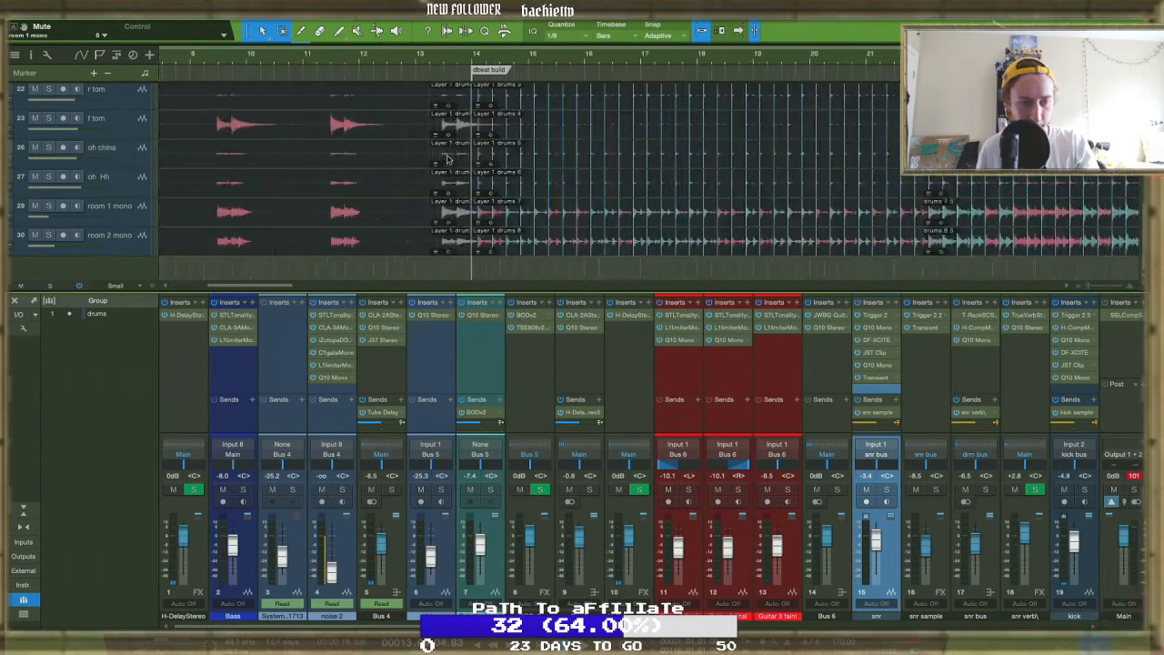
pyautogui.scroll(2, 353, 156)
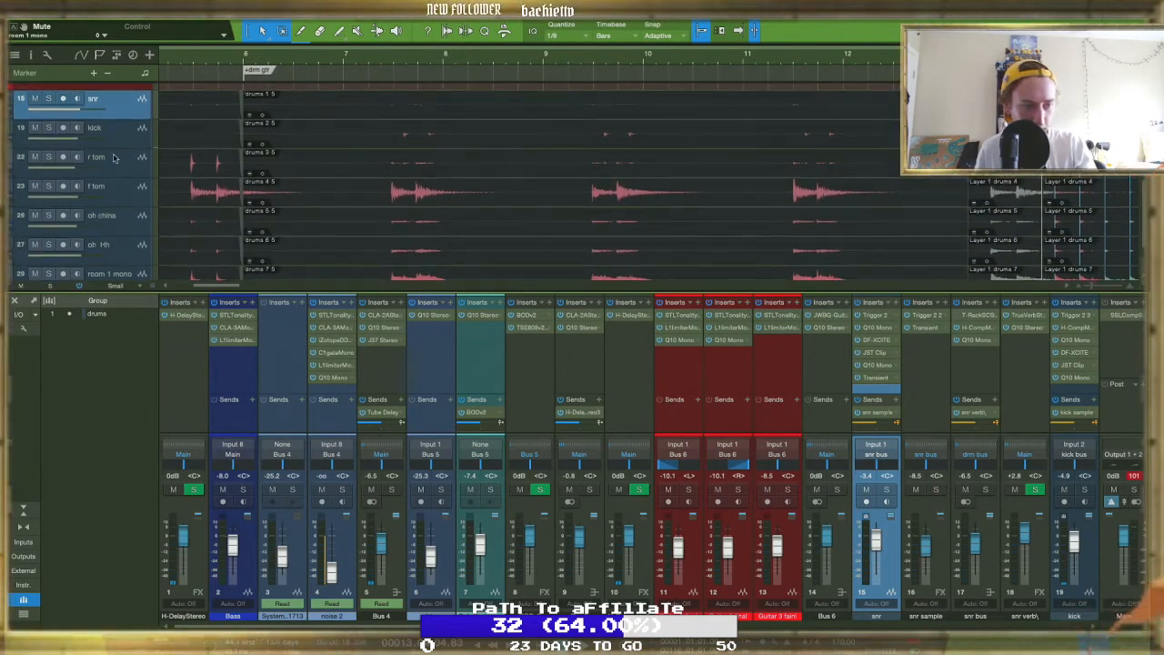
pyautogui.click(36, 158)
pyautogui.click(36, 158)
pyautogui.click(47, 158)
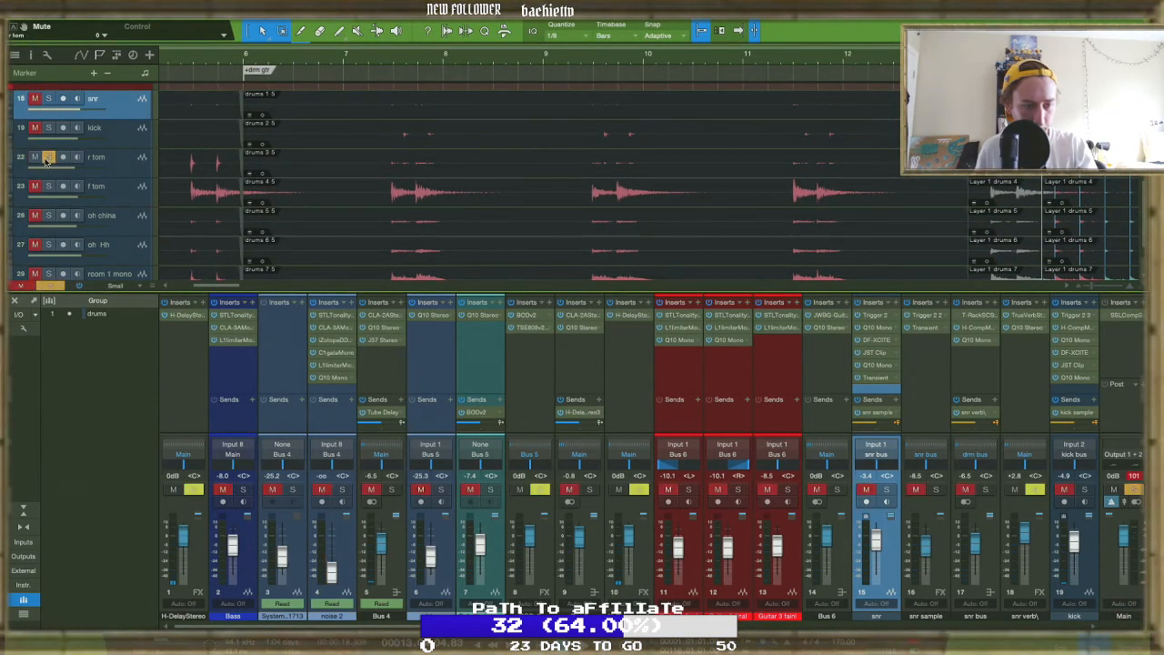
pyautogui.press('space')
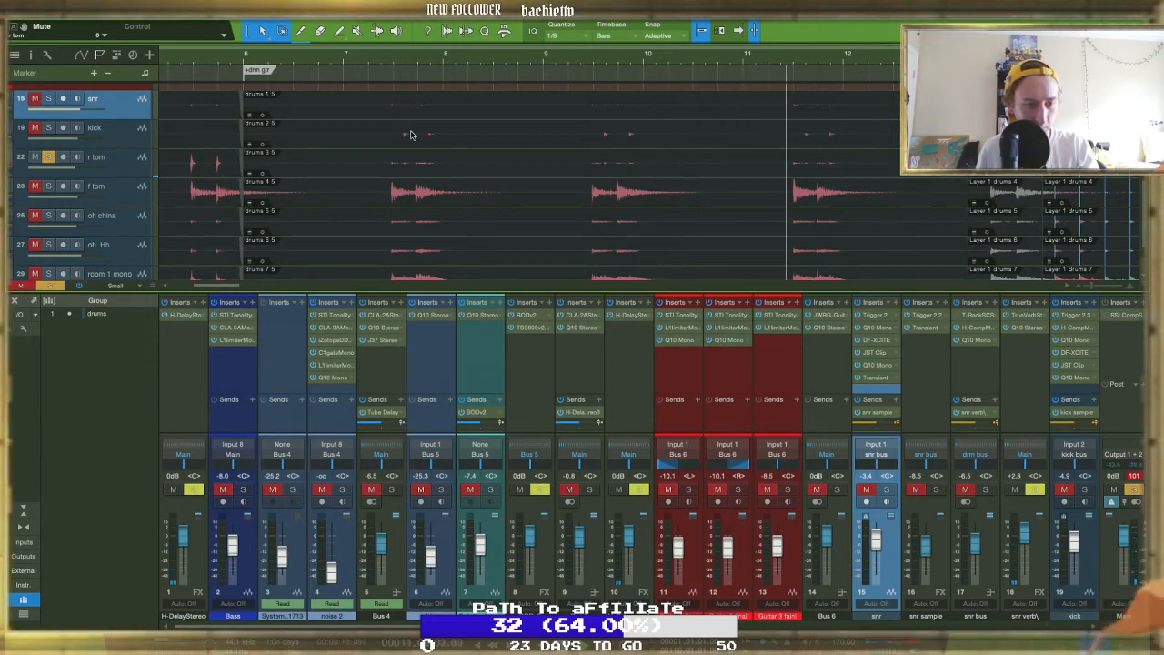
# Show the automation, pull the r tom volume down to -oo from about bar 6 to bar 14, and unsolo the track
pyautogui.click(366, 166)
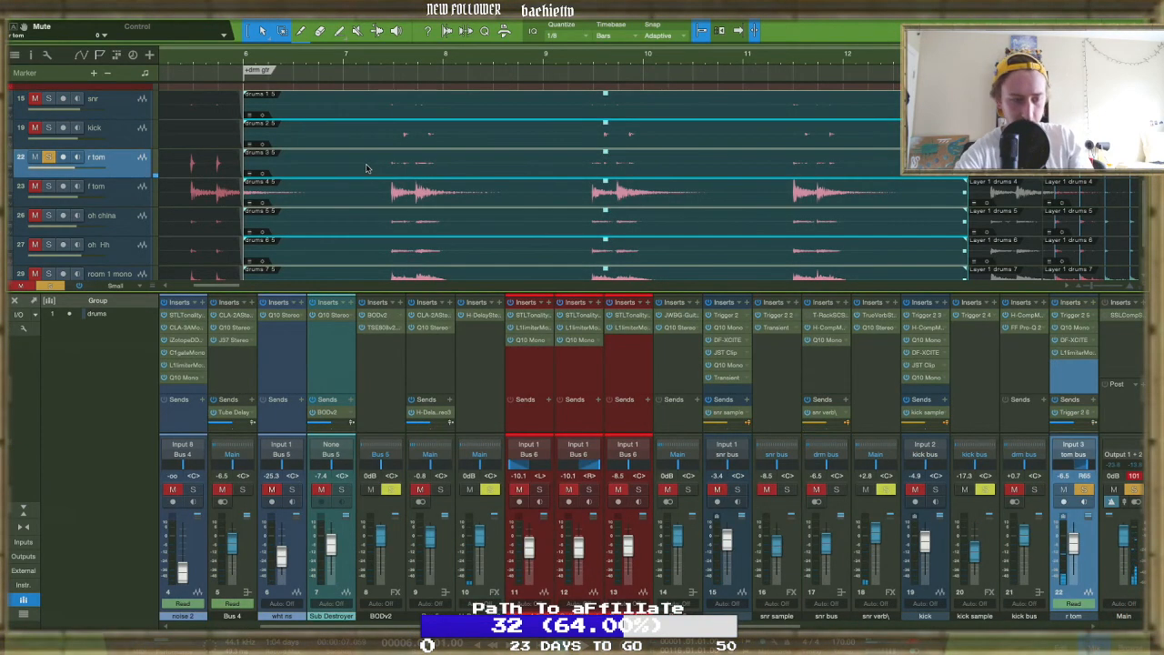
pyautogui.click(367, 169)
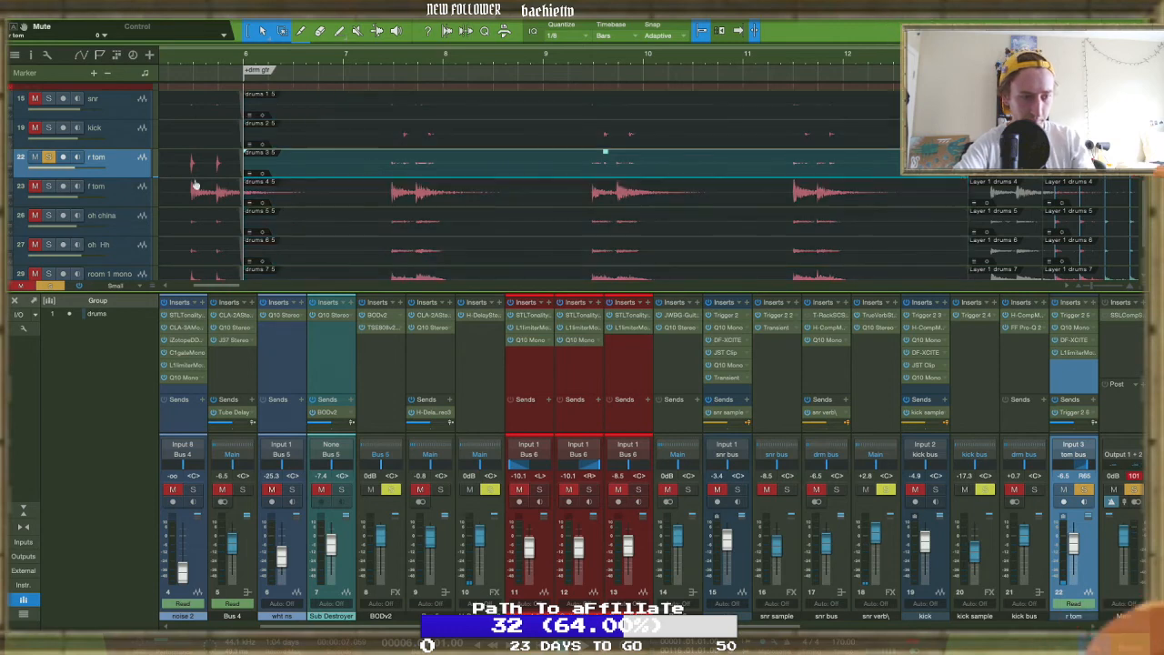
pyautogui.press('a')
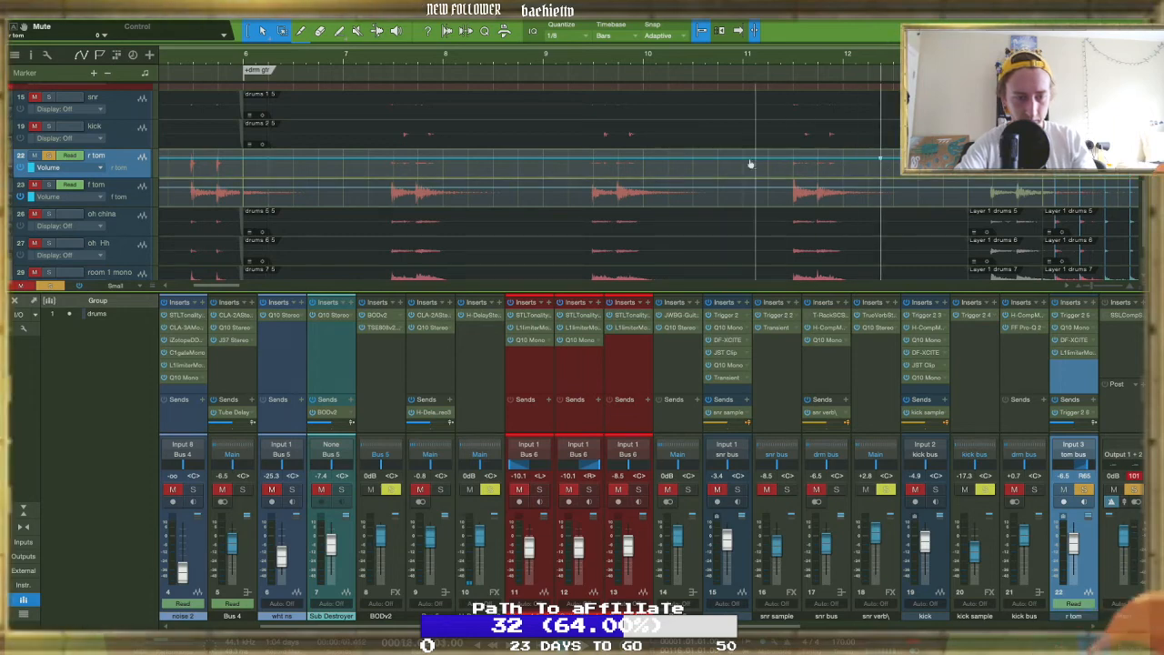
pyautogui.moveTo(744, 164); pyautogui.dragTo(744, 179)
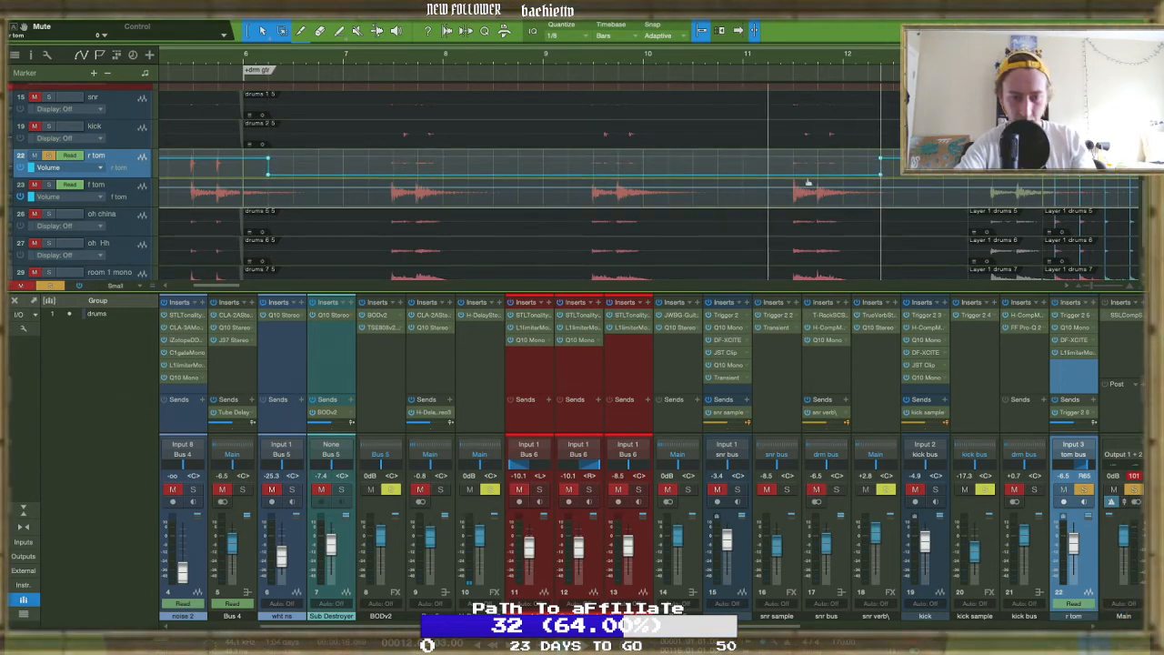
pyautogui.moveTo(935, 175); pyautogui.dragTo(935, 182)
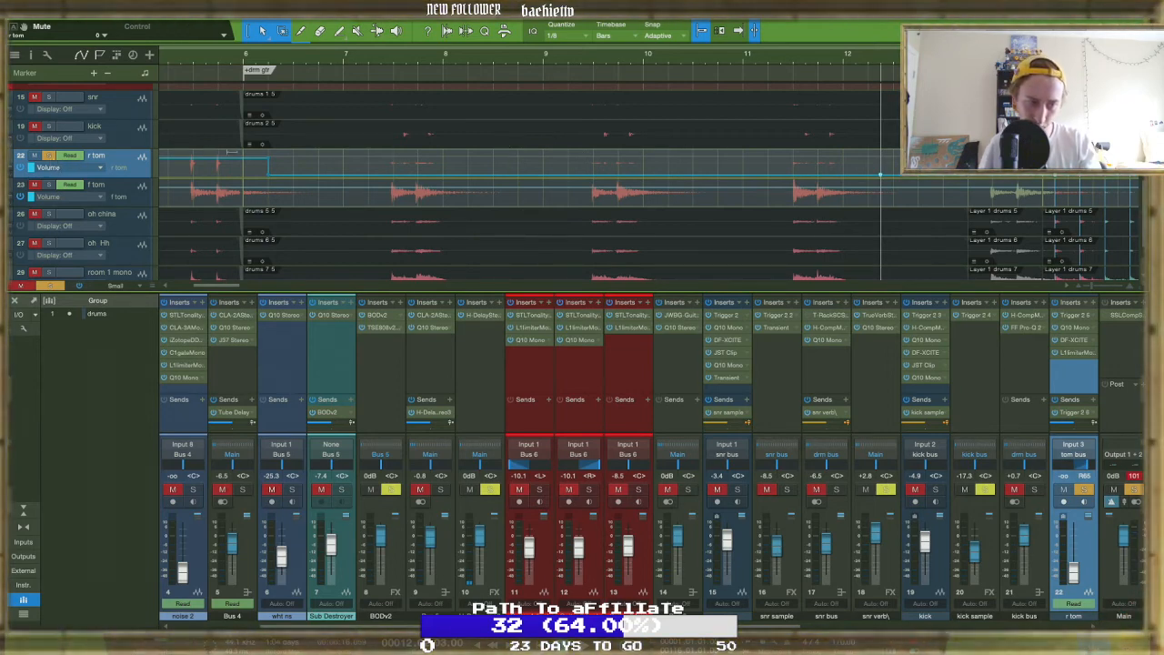
pyautogui.click(48, 156)
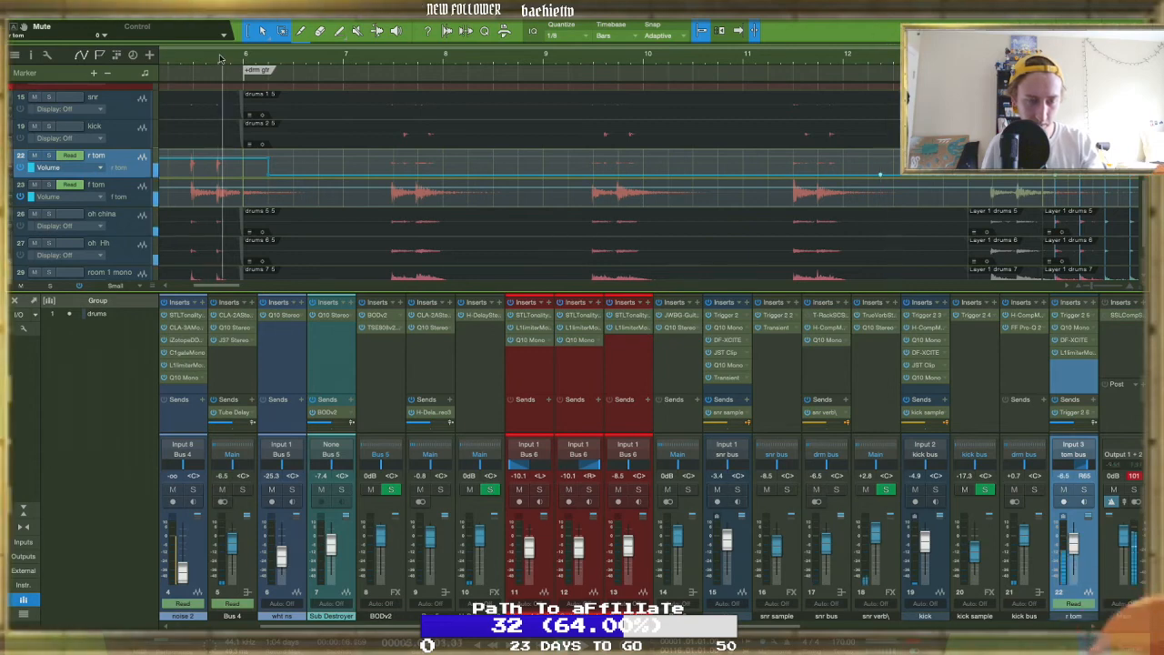
# Raise the clip gain of only the snr event in the +drm gtr section
pyautogui.scroll(1, 342, 141)
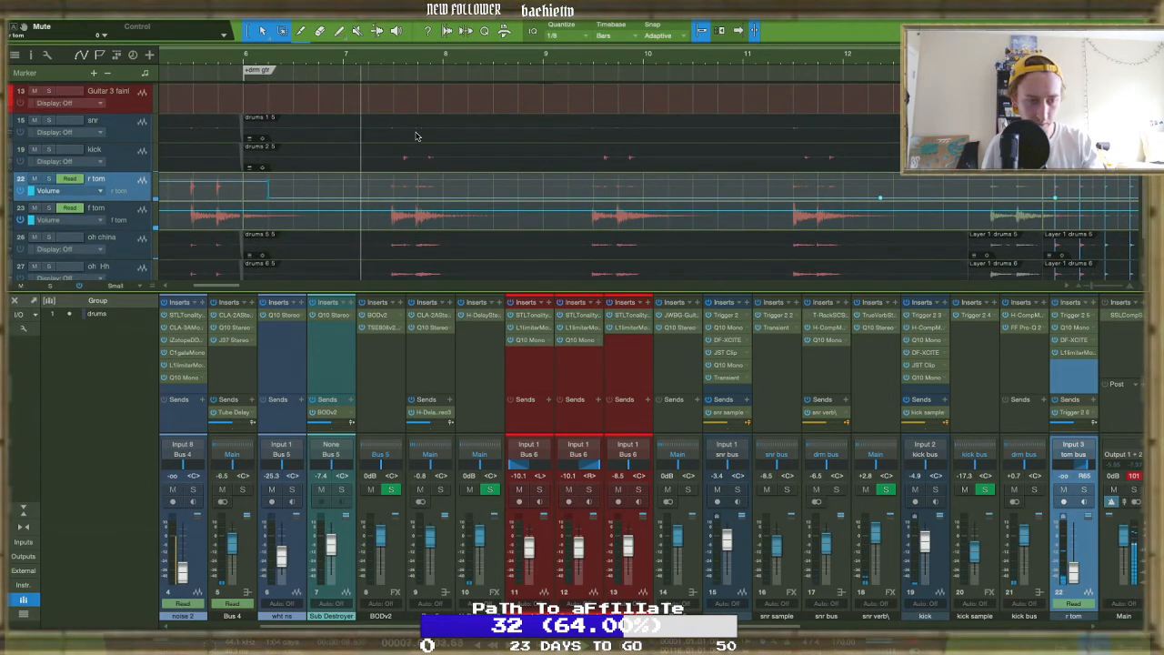
pyautogui.click(471, 132)
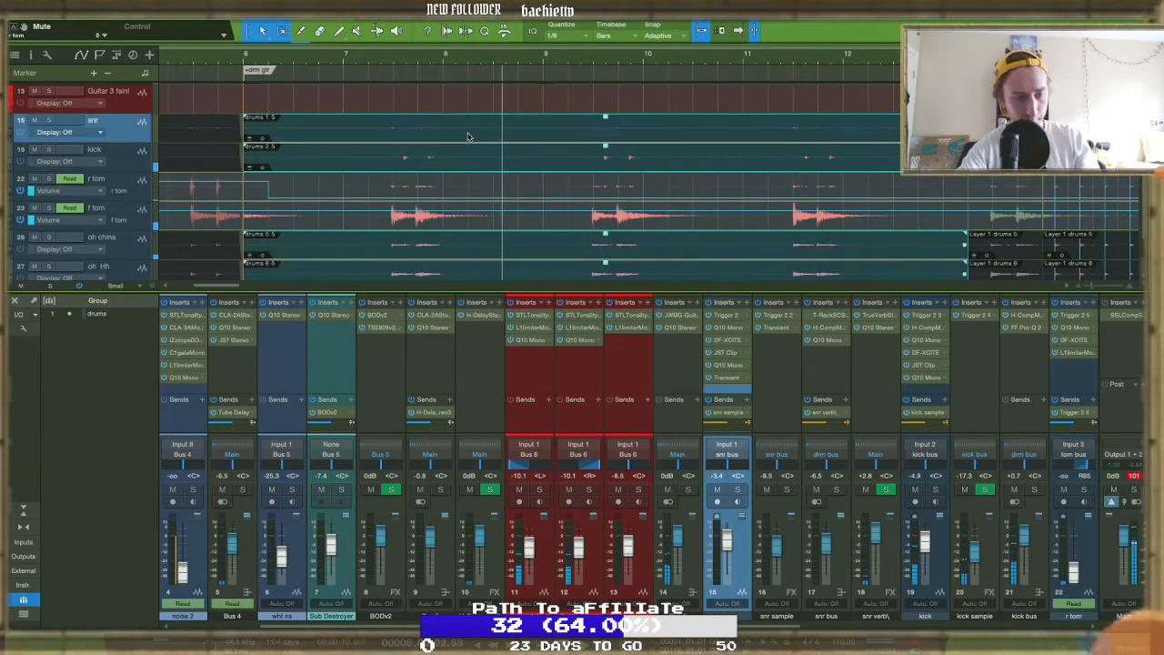
pyautogui.moveTo(605, 118); pyautogui.dragTo(601, 114)
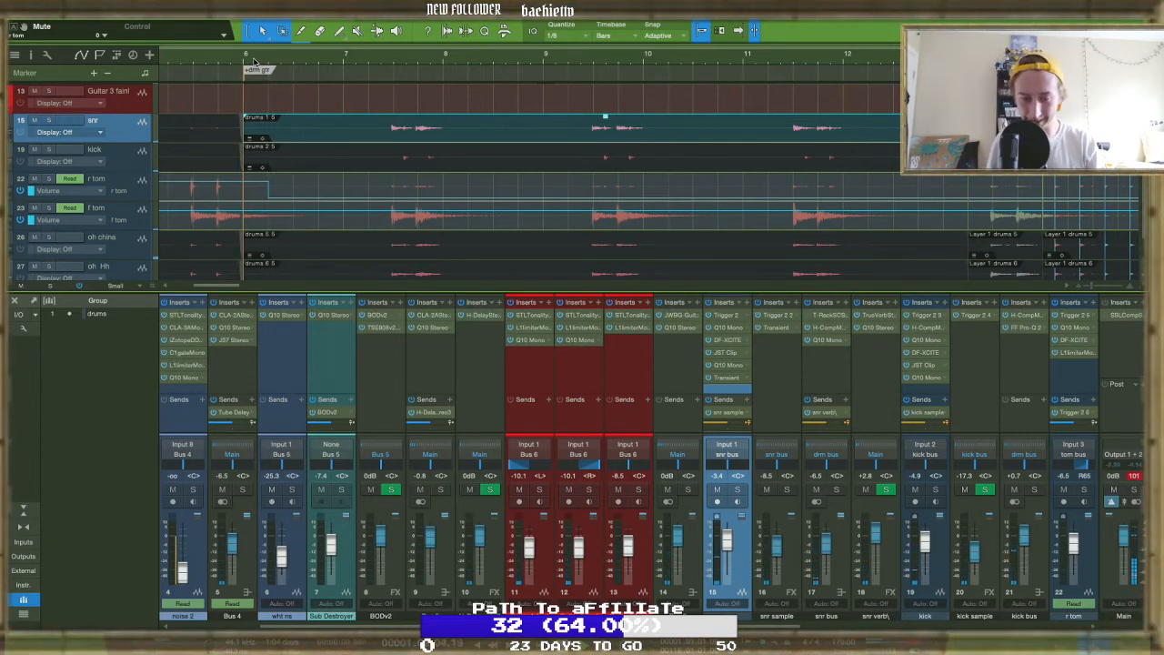
# Hide the mixer, select all events across the song and turn off their bend markers
pyautogui.press('F3')
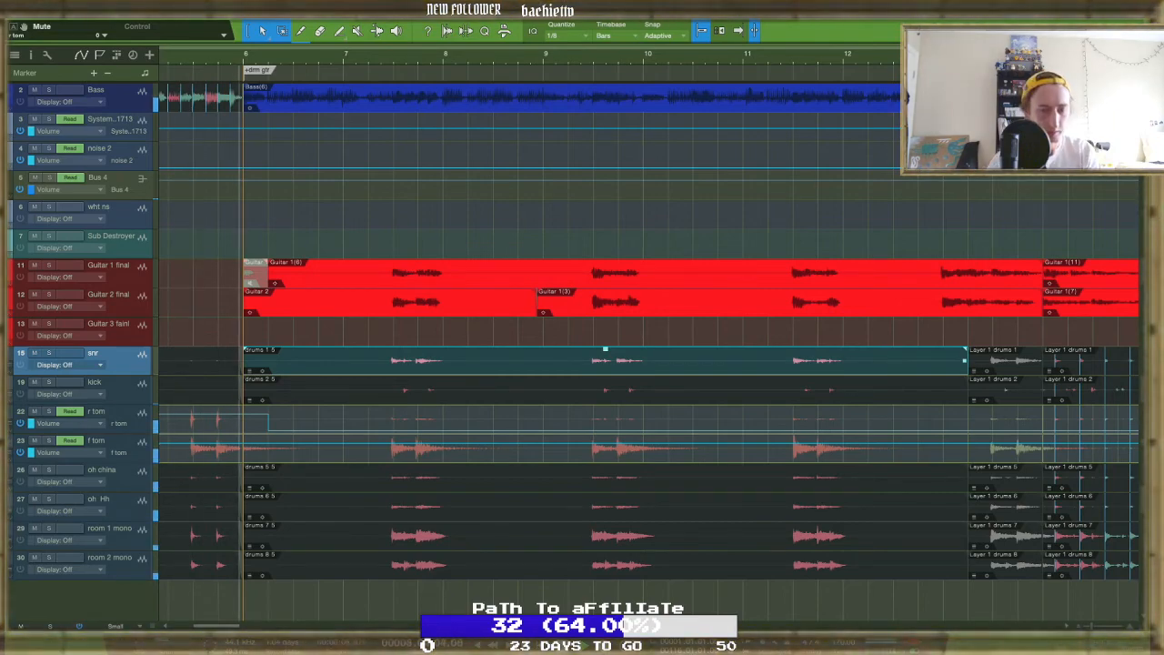
pyautogui.scroll(-6, 914, 605)
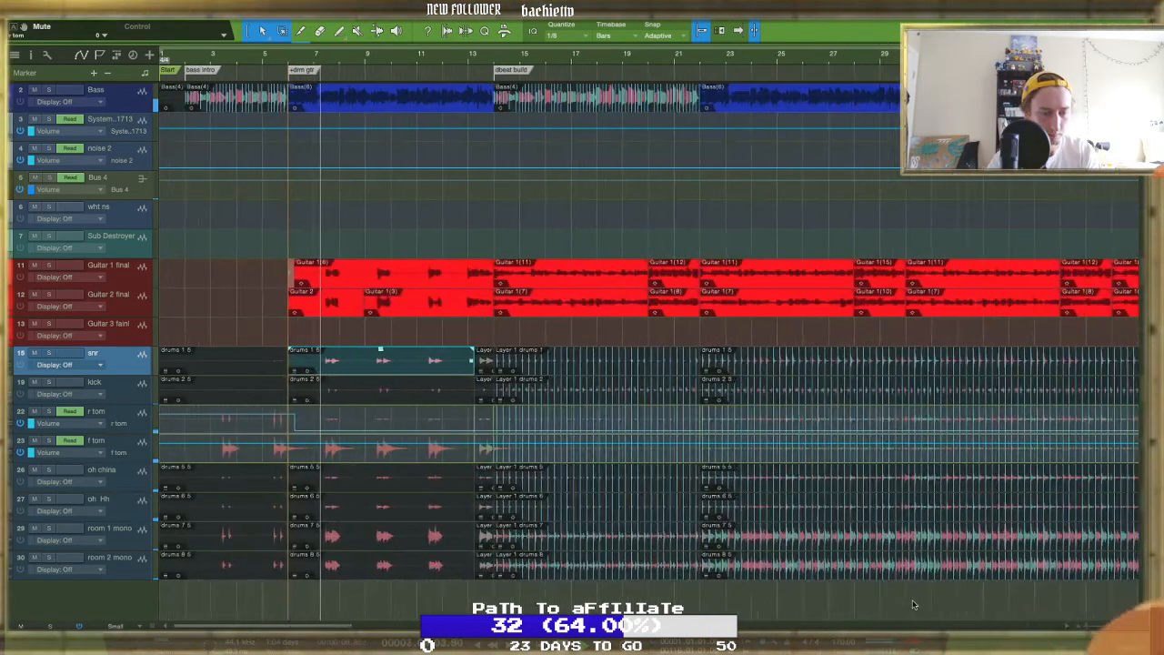
pyautogui.scroll(-6, 914, 605)
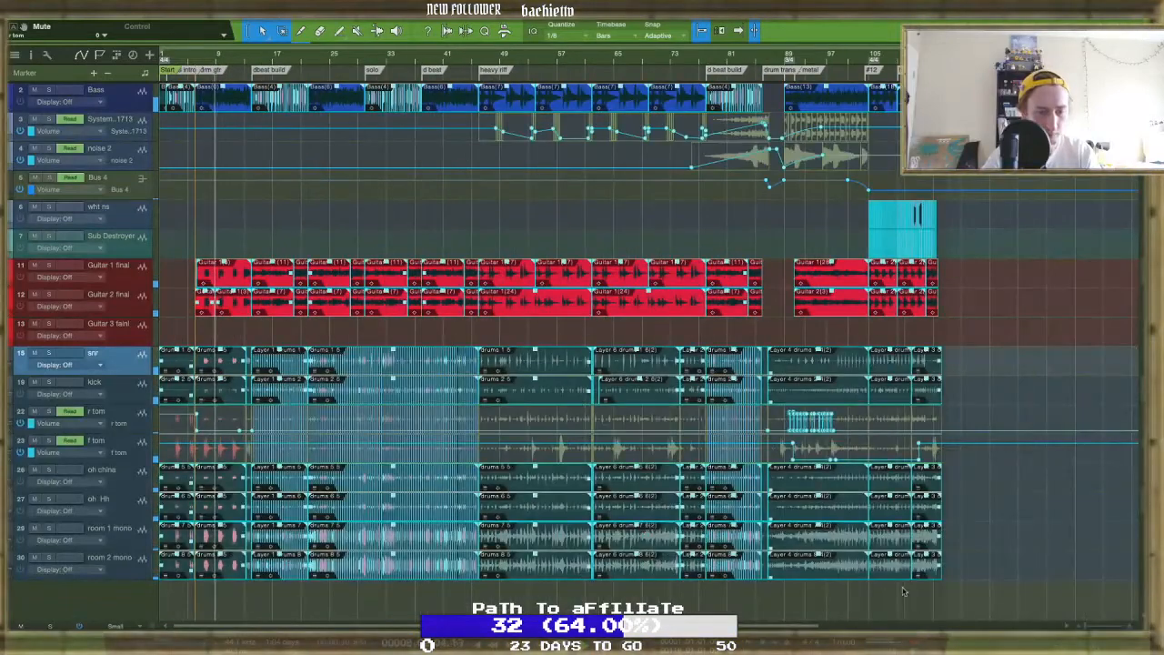
pyautogui.rightClick(664, 448)
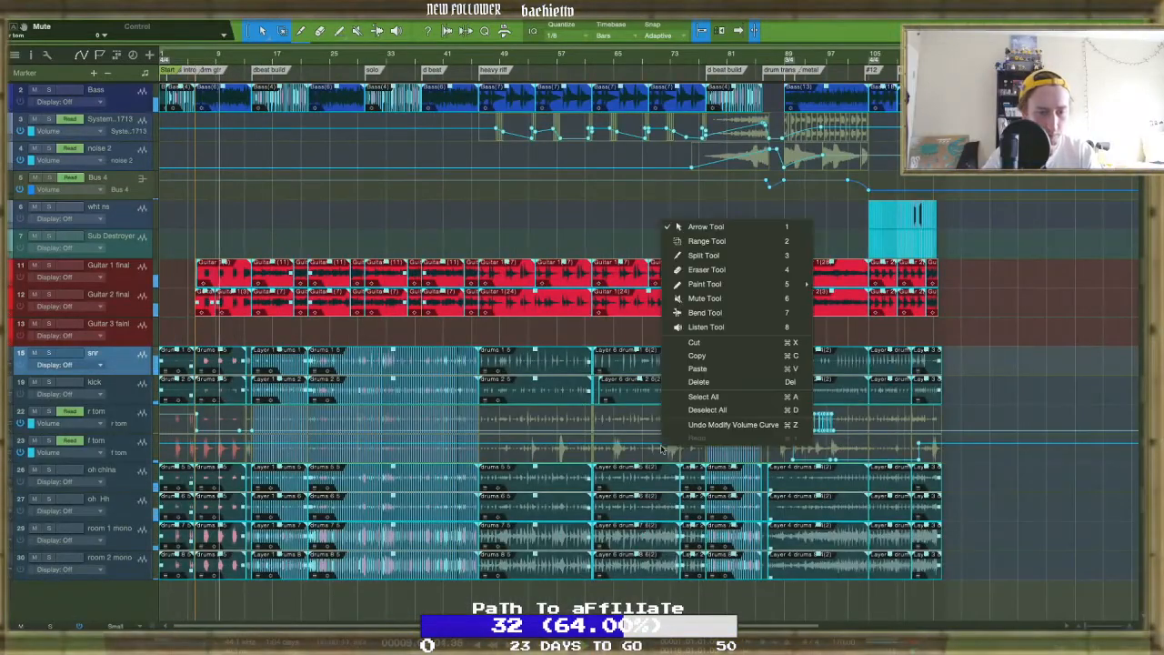
pyautogui.click(623, 399)
pyautogui.rightClick(623, 399)
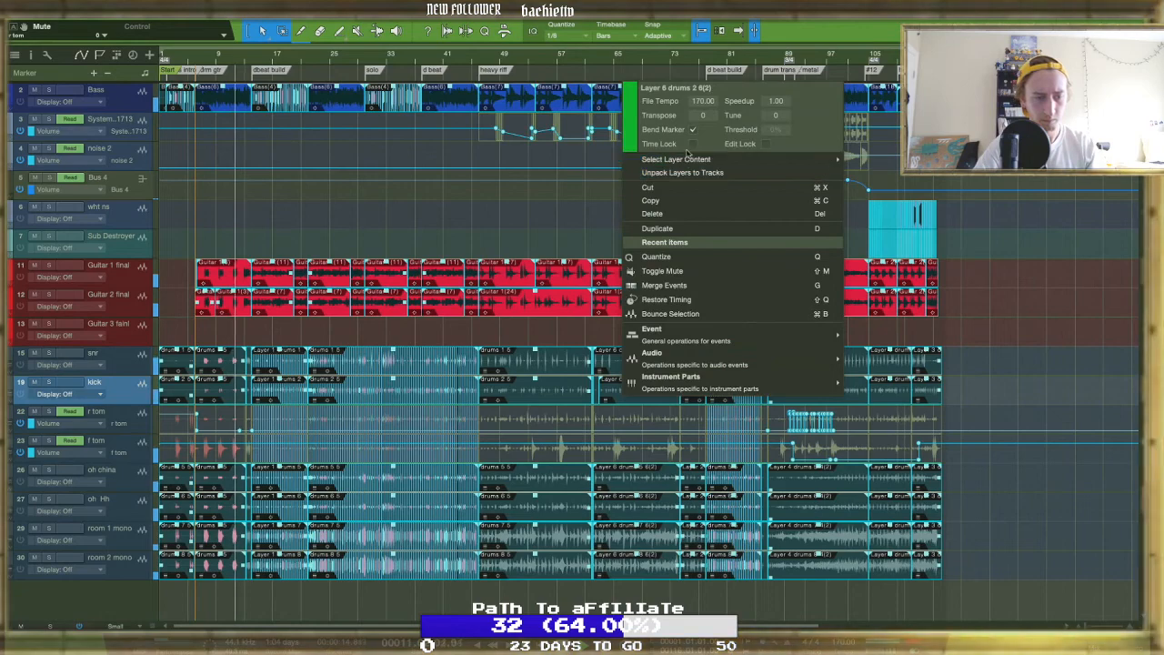
pyautogui.click(694, 132)
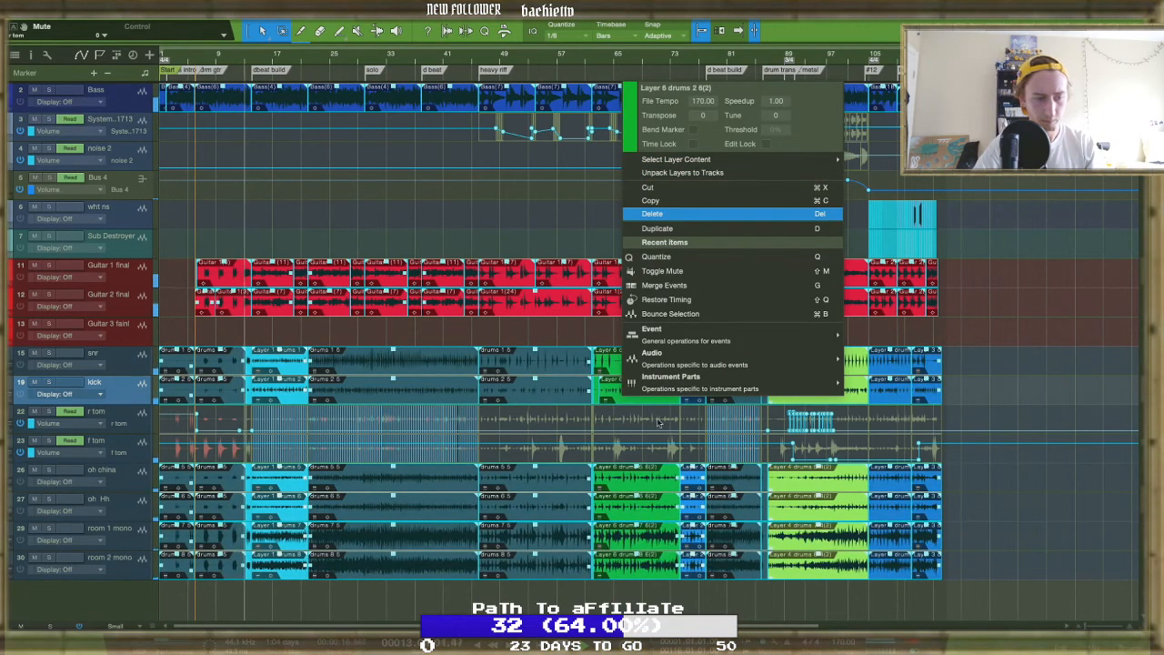
pyautogui.click(427, 248)
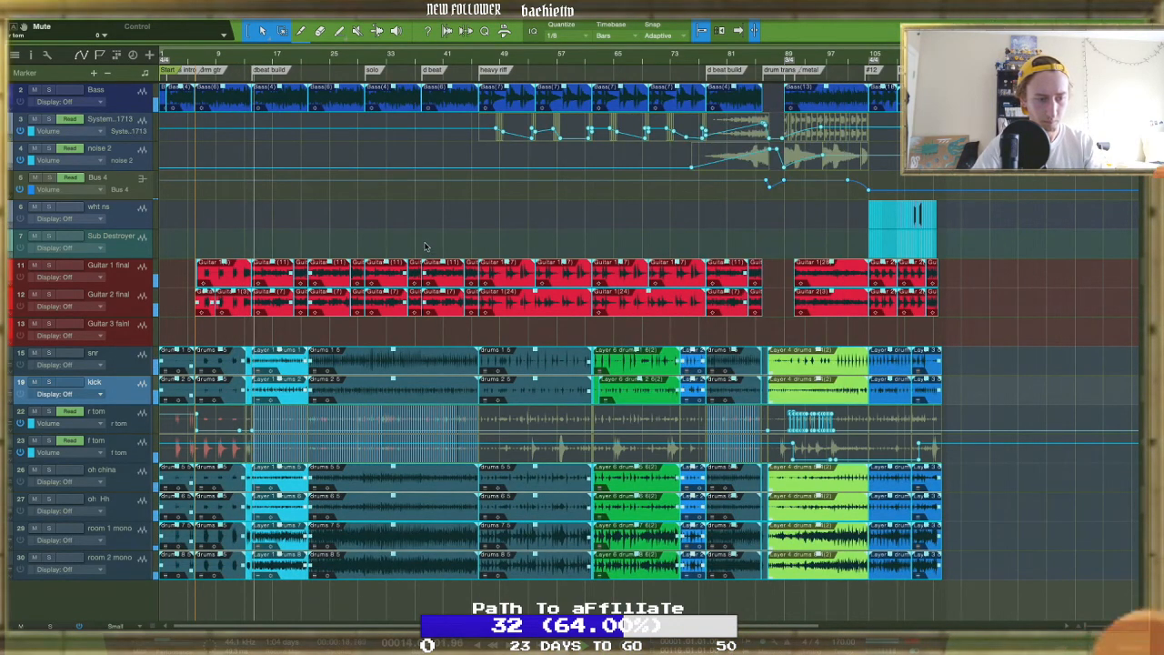
# Hide the automation and turn off the bend markers on the remaining r tom and f tom events
pyautogui.press('a')
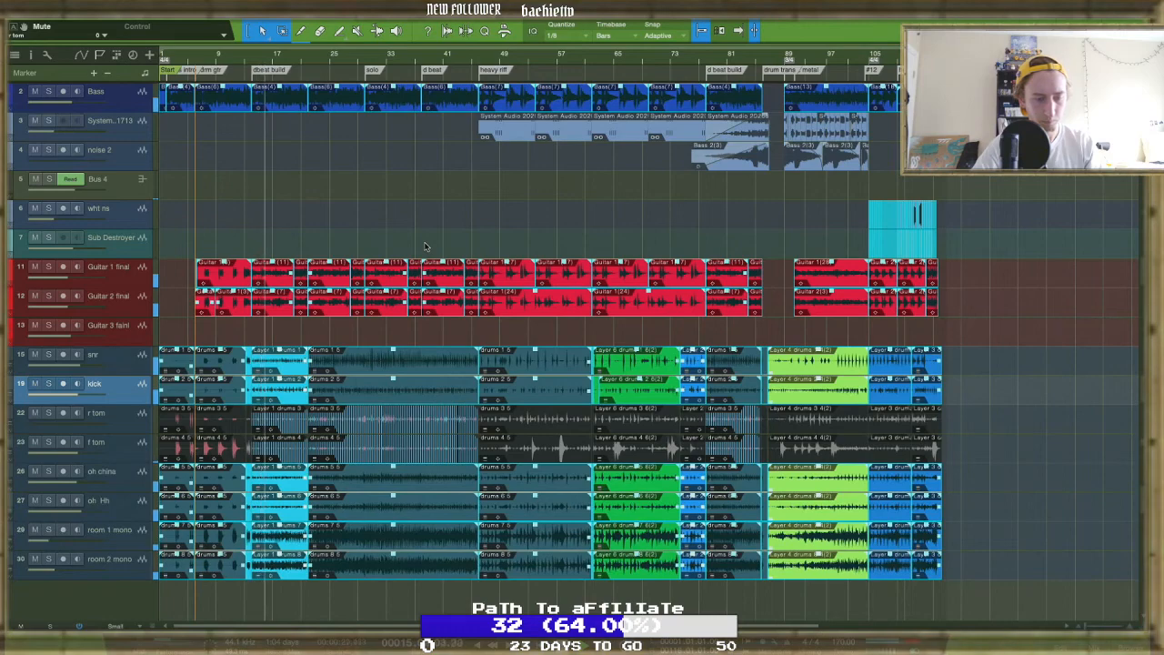
pyautogui.press('a')
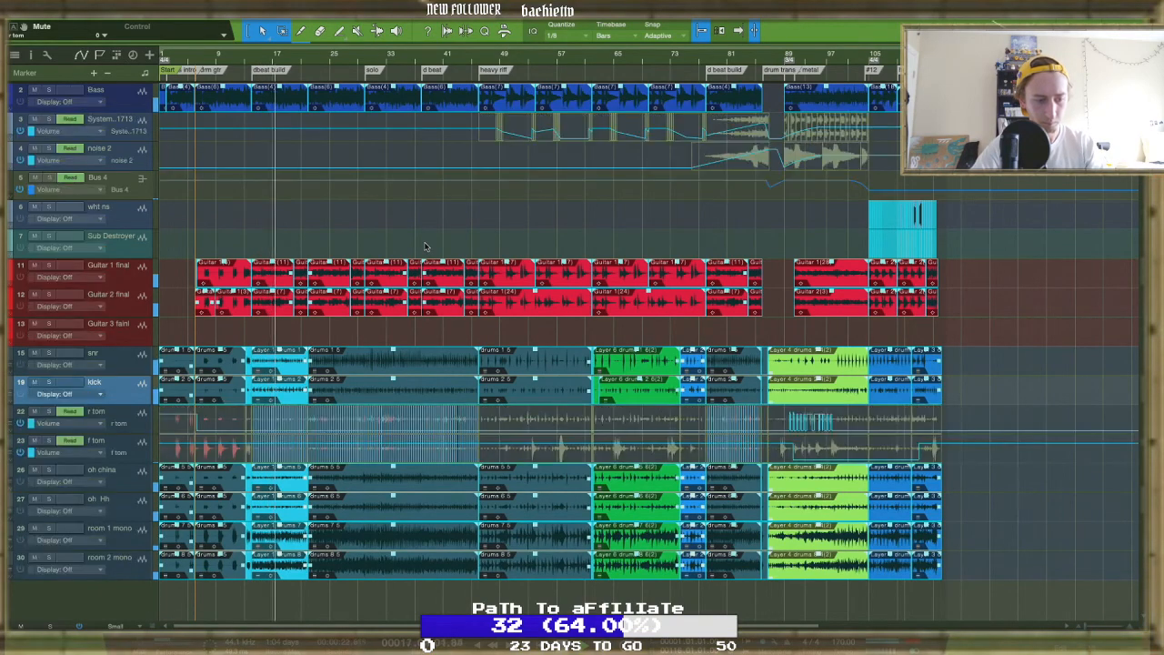
pyautogui.press('a')
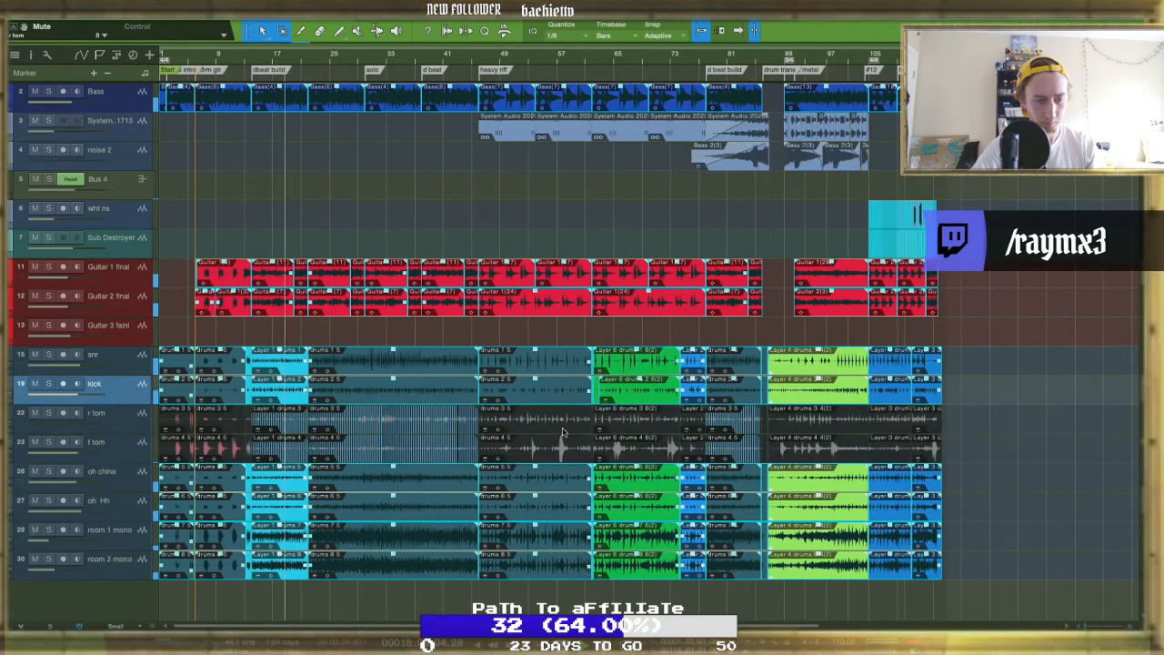
pyautogui.rightClick(566, 411)
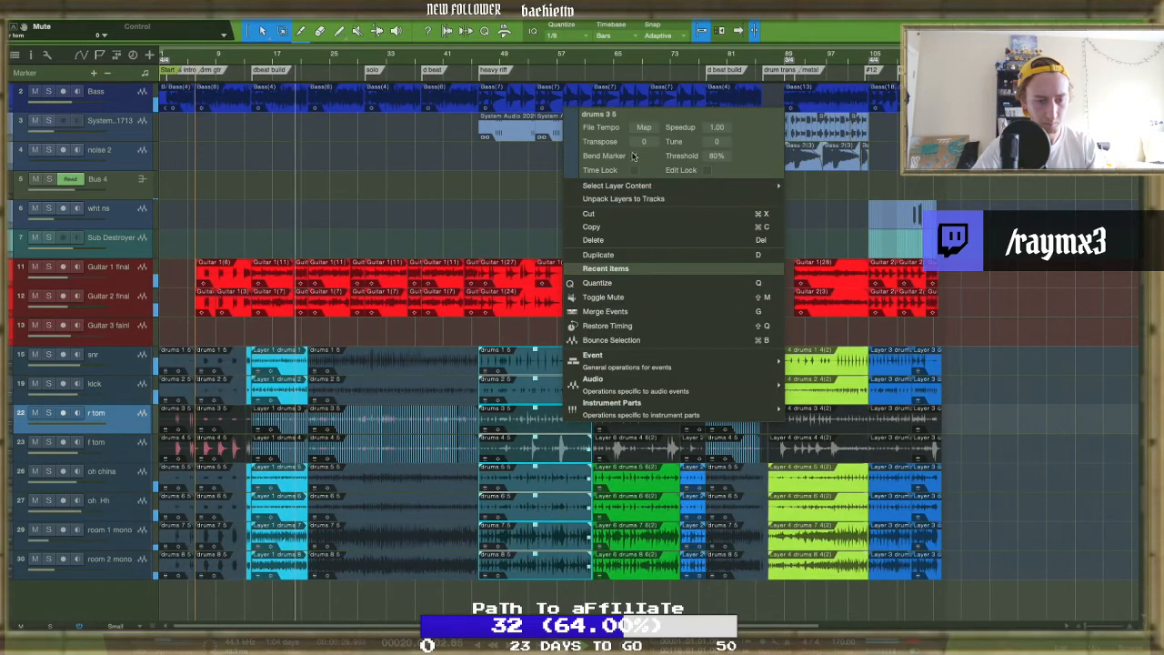
pyautogui.click(983, 444)
pyautogui.moveTo(983, 463); pyautogui.dragTo(653, 415)
pyautogui.rightClick(653, 419)
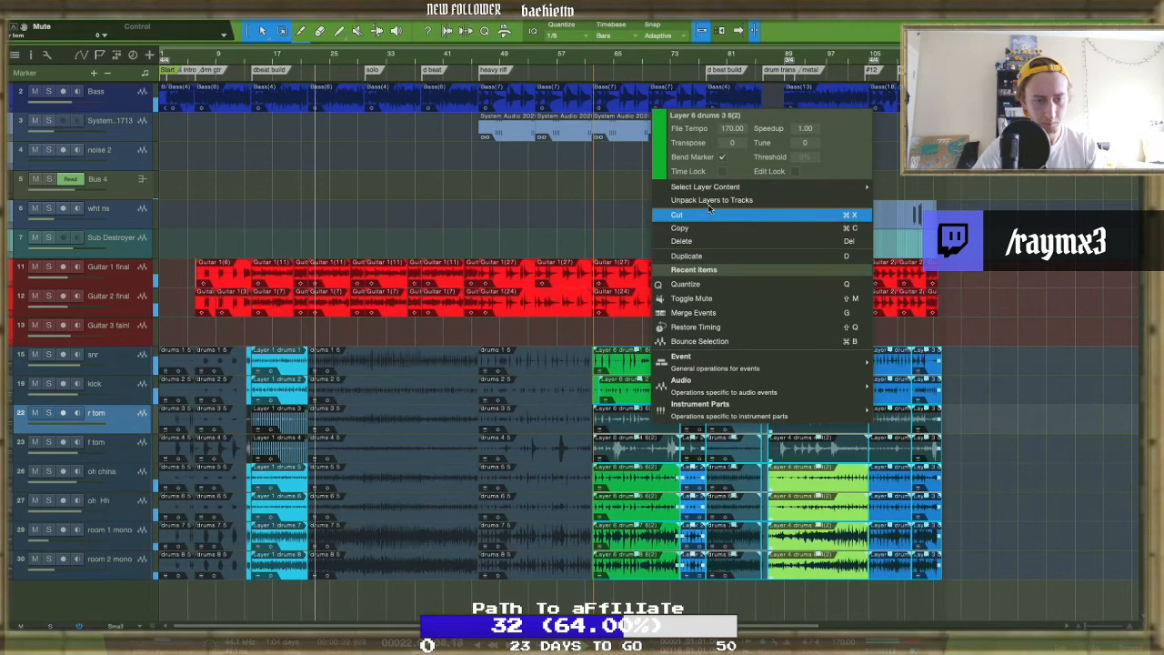
pyautogui.hotkey('shift', 'm')
pyautogui.click(988, 256)
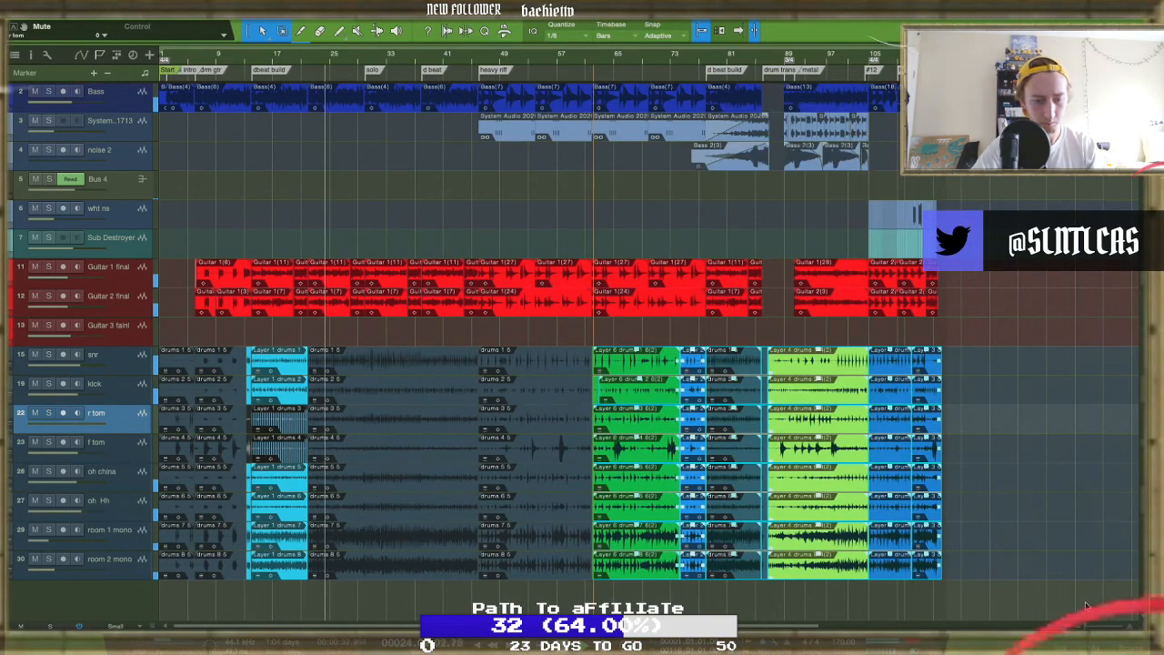
# Show the mixer and lower the OH bus volume to -2.9 dB
pyautogui.press('F3')
pyautogui.hscroll(5, 793, 546)
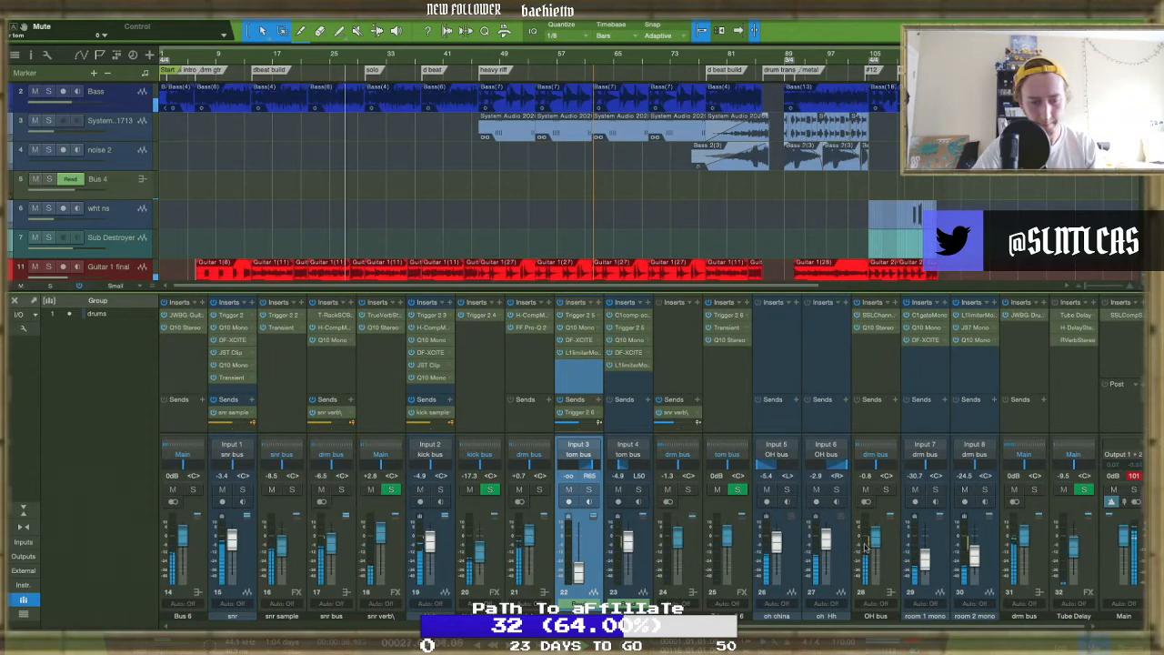
pyautogui.moveTo(873, 539); pyautogui.dragTo(875, 544)
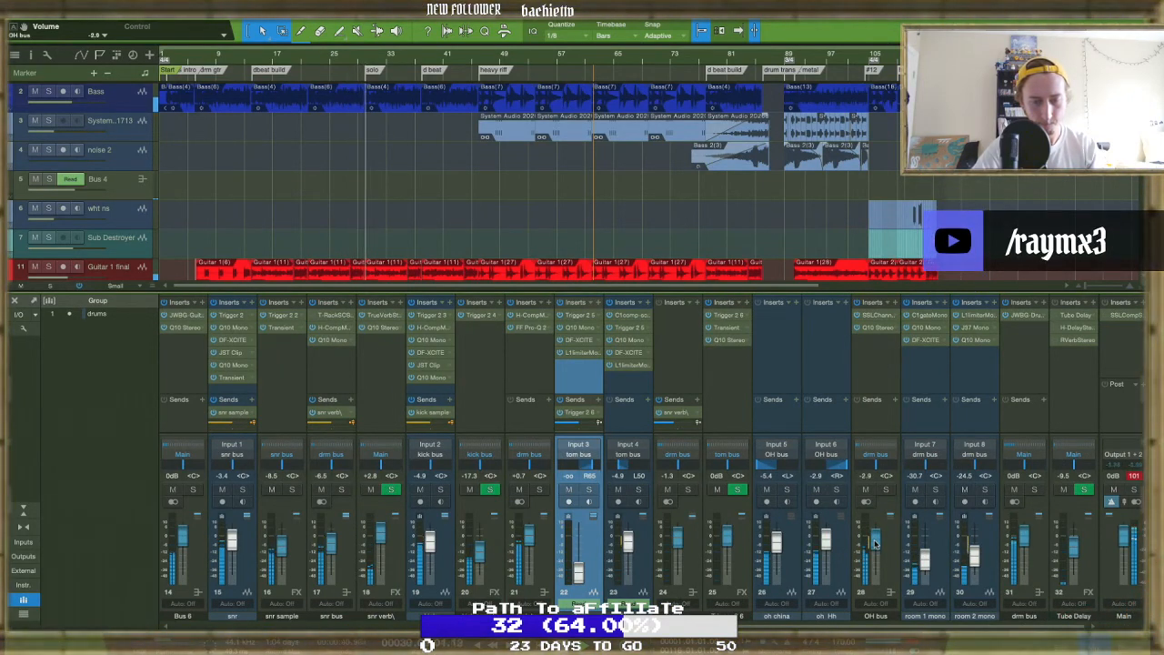
# Set the Crush of the BG-Drums insert on the drm bus to -11.90, and close the plug-in
pyautogui.click(1025, 316)
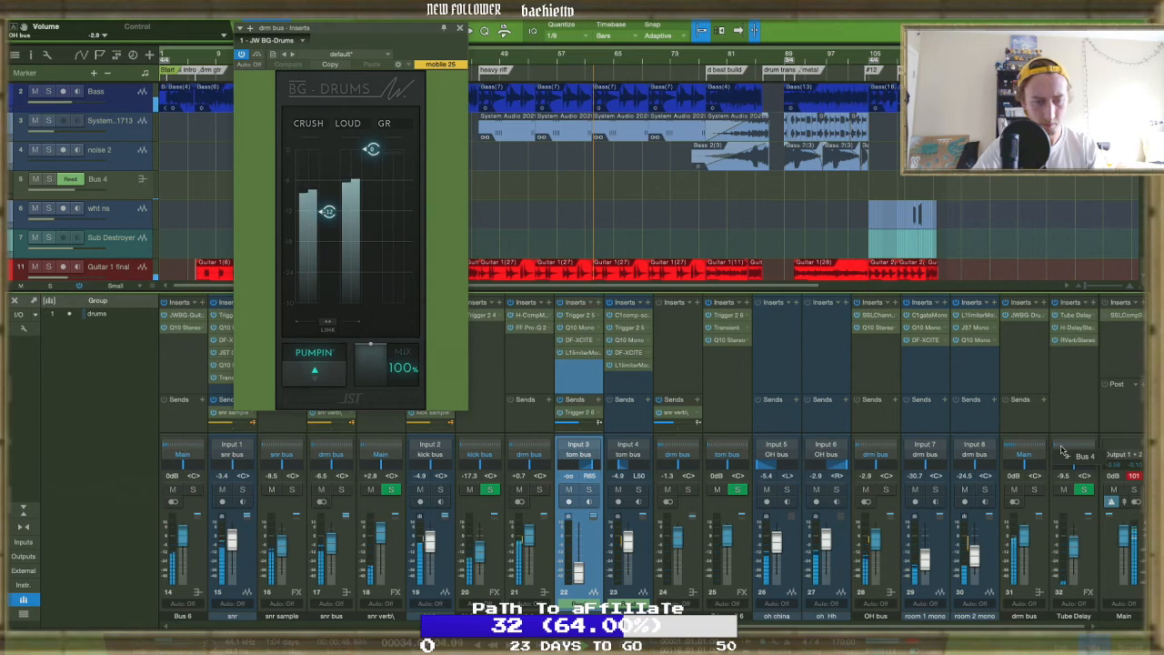
pyautogui.moveTo(328, 211); pyautogui.dragTo(328, 206)
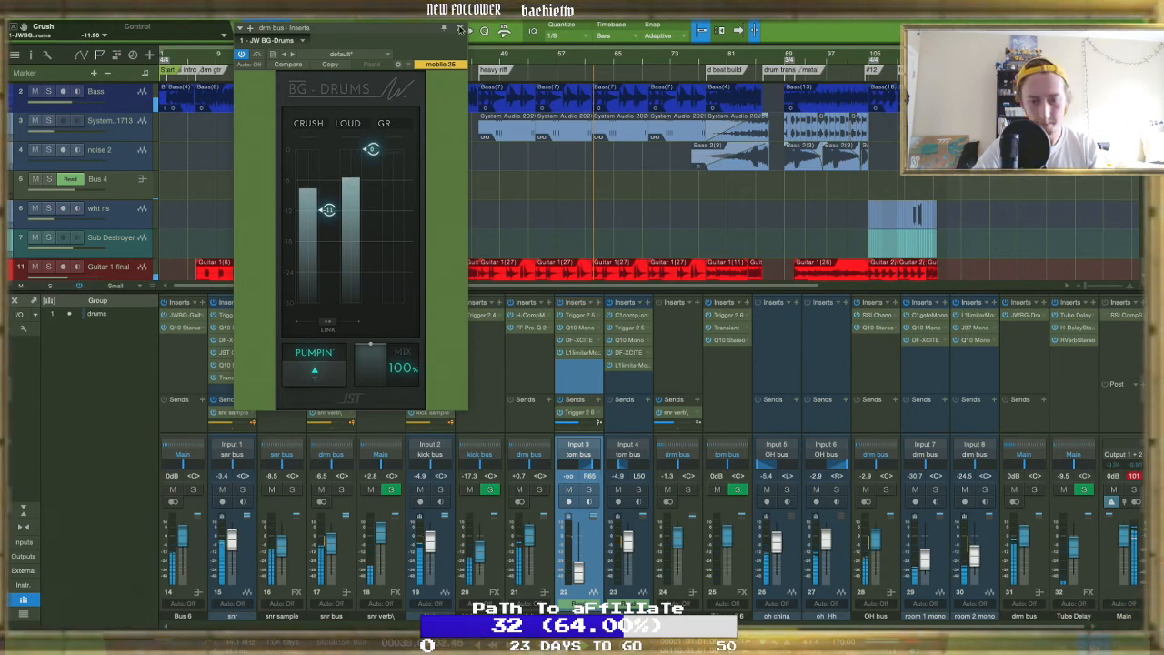
pyautogui.click(461, 28)
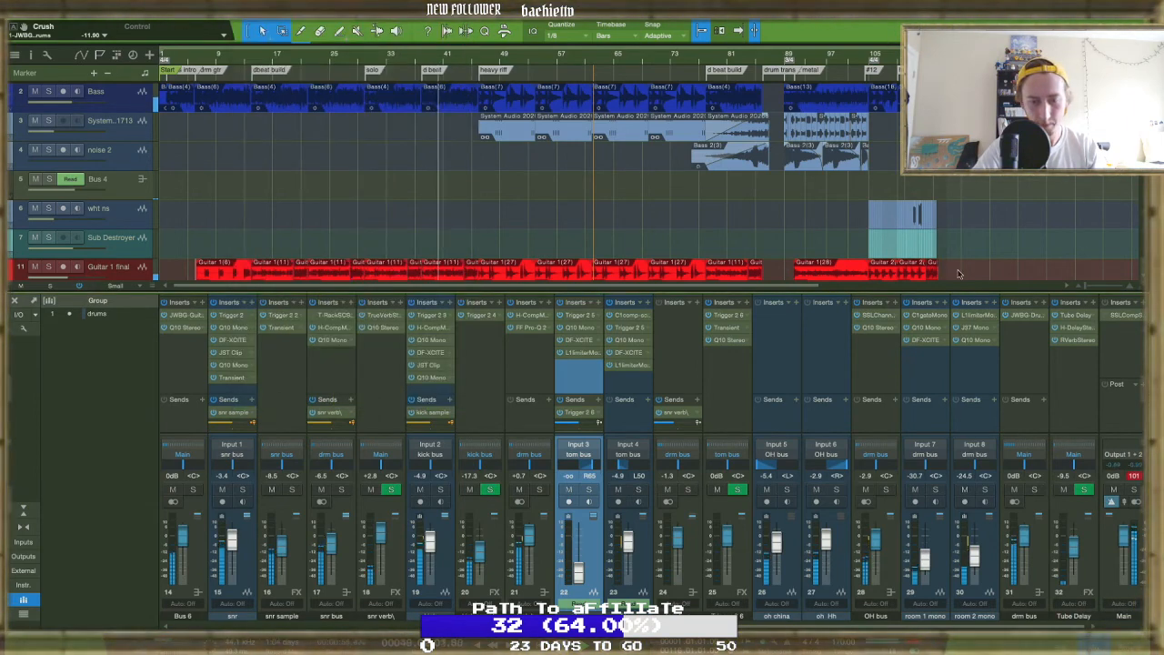
# Set the threshold of the SSLComp Stereo insert on the Main output to 10.3 dB, and close the plug-in
pyautogui.click(1126, 314)
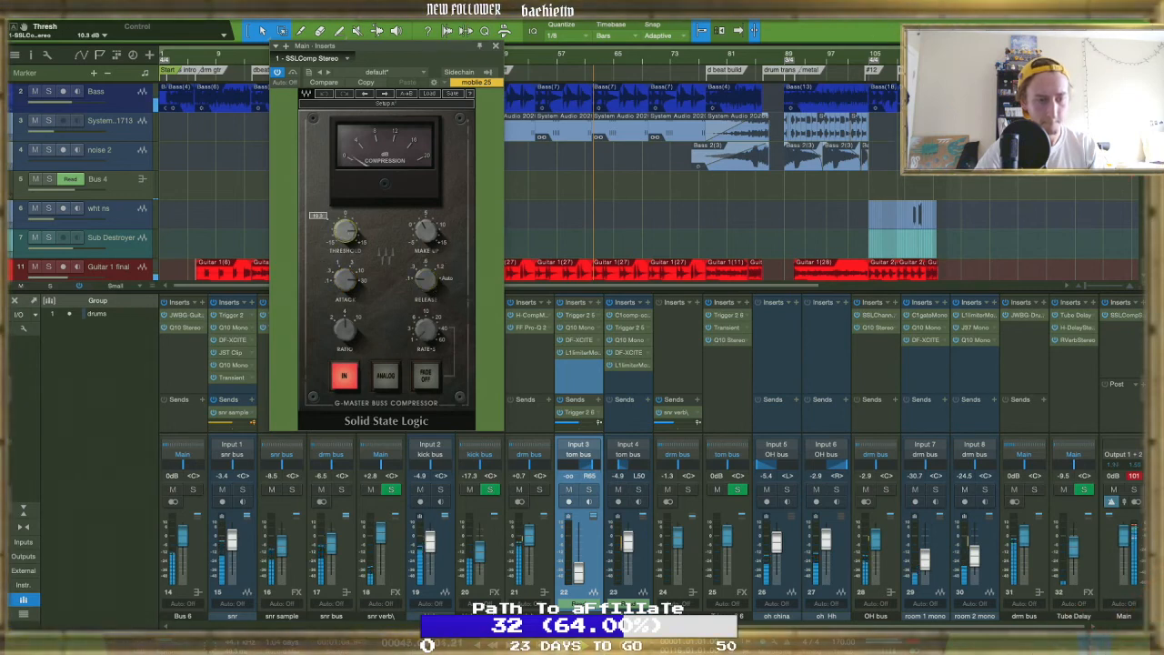
pyautogui.click(496, 45)
# Hide the mixer and enlarge the arrangement from the start of the song to the d beat section
pyautogui.press('F3')
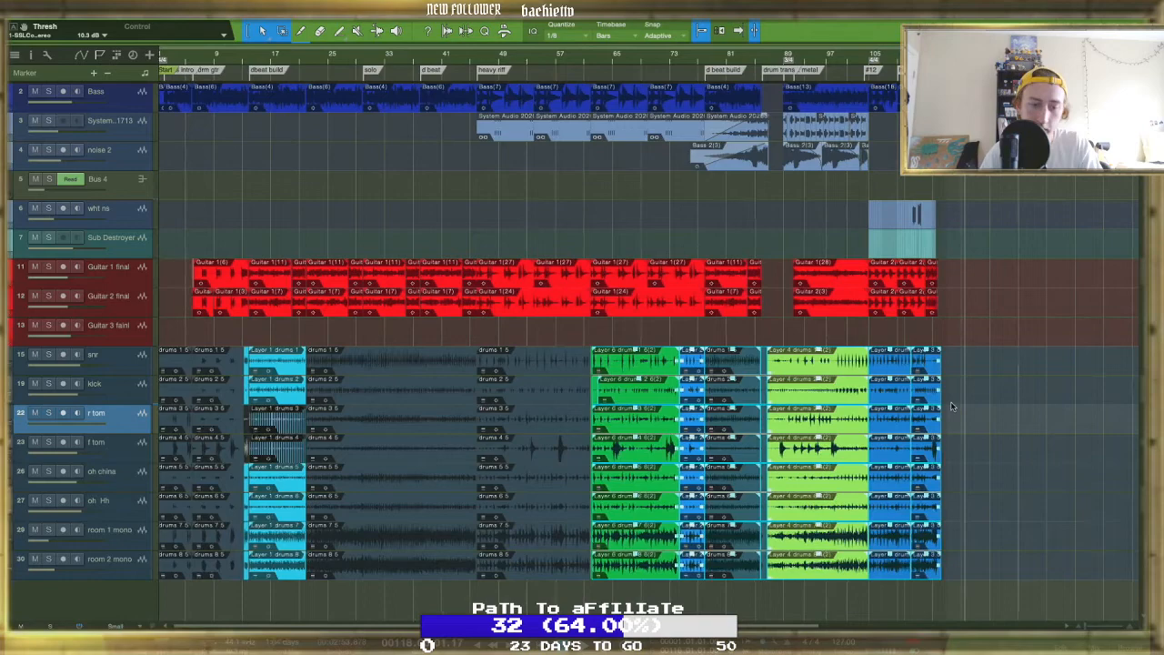
pyautogui.scroll(5, 953, 409)
pyautogui.hscroll(-15, 786, 343)
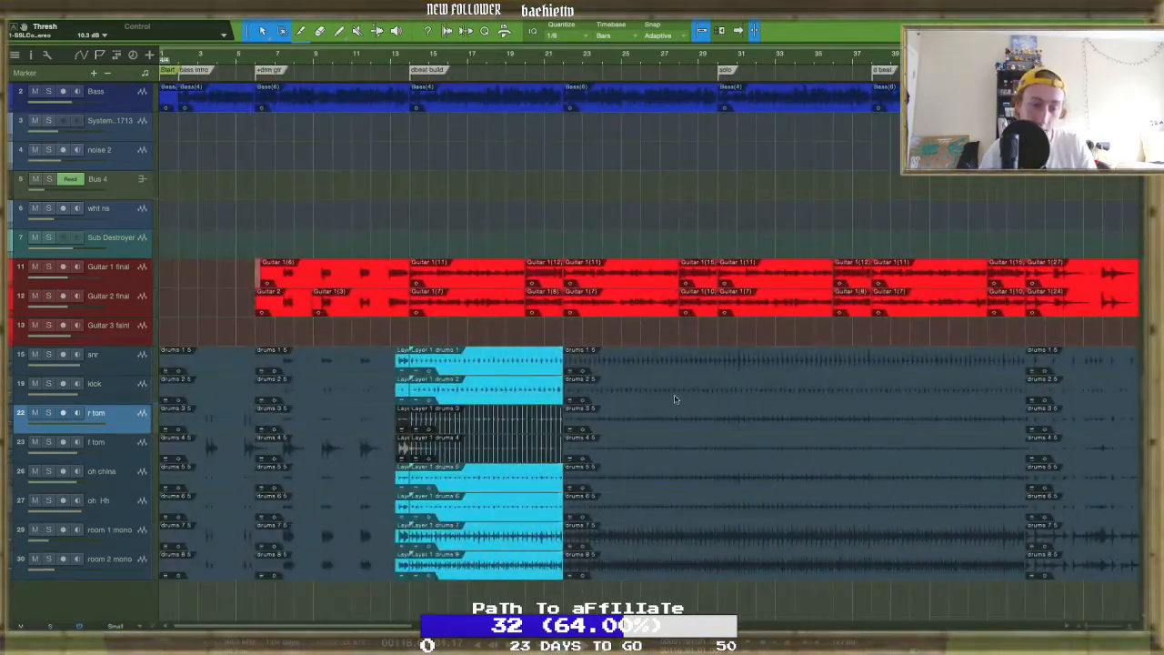